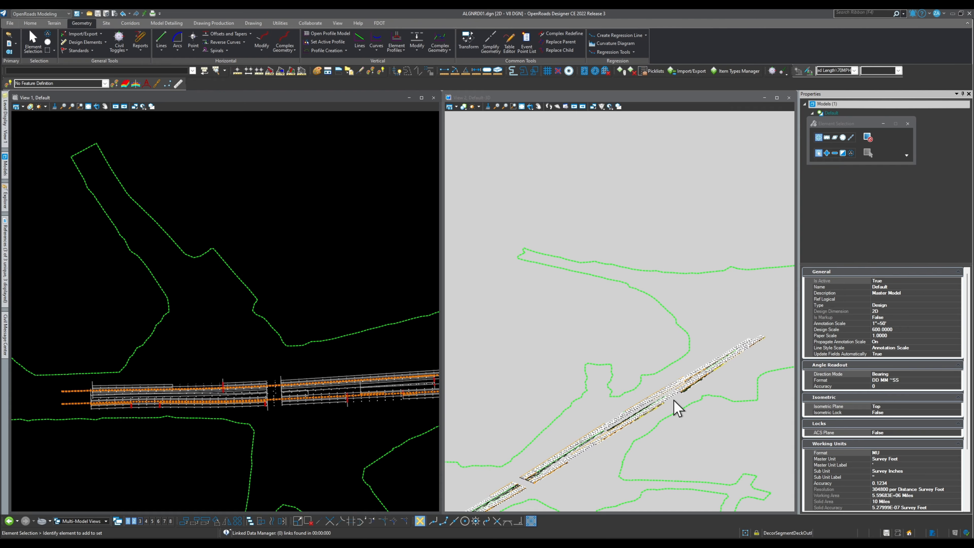
{"action": "middle_click_drag", "start_coordinate": [674, 400], "coordinate": [707, 387]}
{"action": "scroll", "coordinate": [703, 372], "scroll_direction": "up", "scroll_amount": 1}
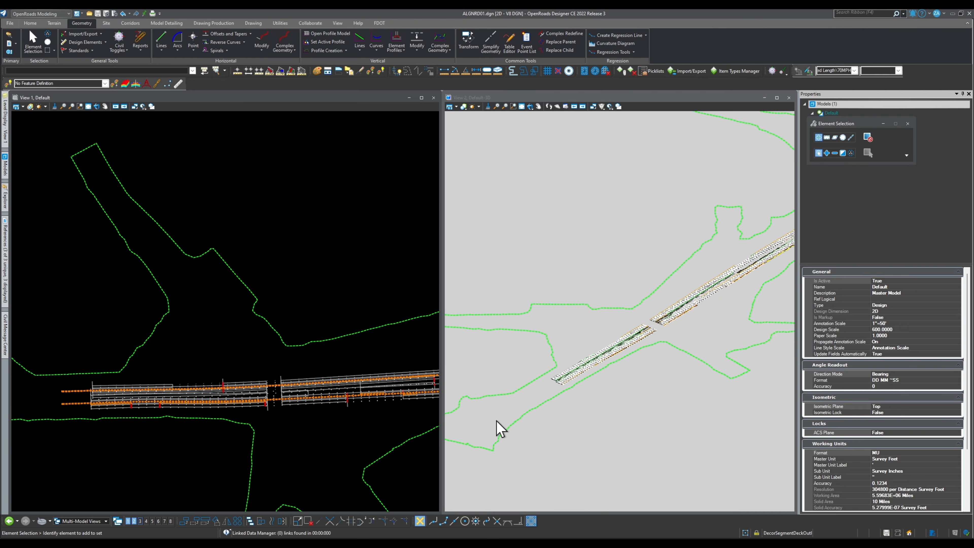
{"action": "scroll", "coordinate": [743, 292], "scroll_direction": "up", "scroll_amount": 5}
{"action": "scroll", "coordinate": [612, 345], "scroll_direction": "down", "scroll_amount": 5}
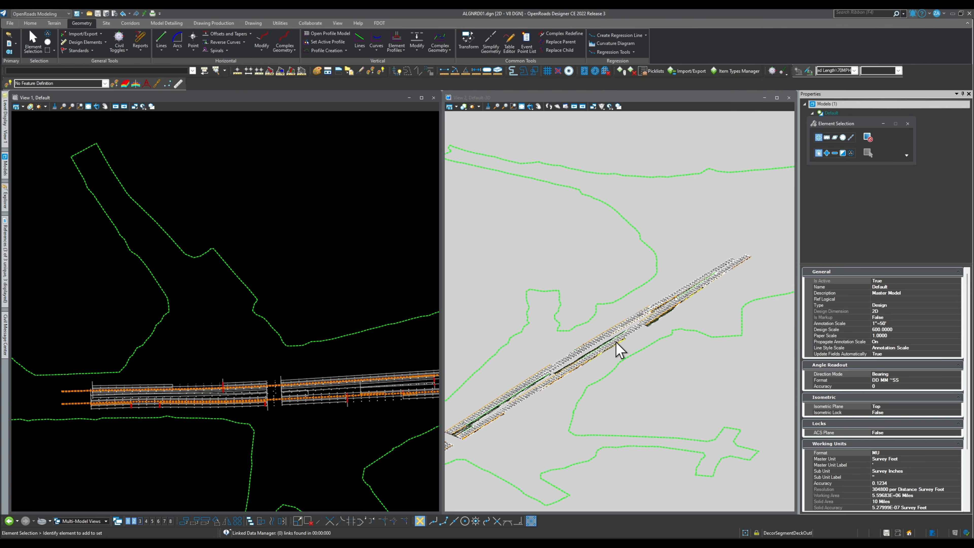
{"action": "scroll", "coordinate": [676, 337], "scroll_direction": "down", "scroll_amount": 3}
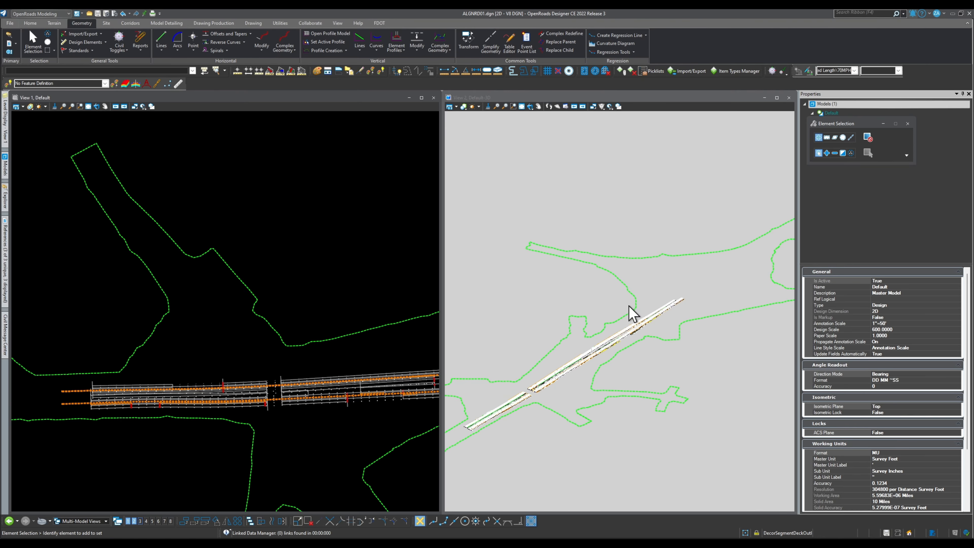
- Draw two lines with the Centerline feature in plan view: one about 1,493 ft long above the highway, another crossing it diagonally from below
{"action": "scroll", "coordinate": [104, 420], "scroll_direction": "down", "scroll_amount": 4}
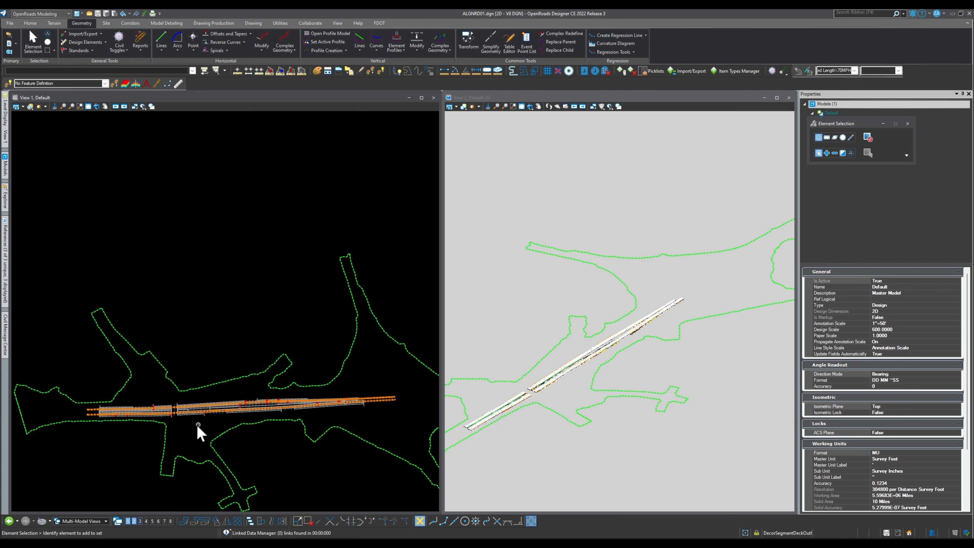
{"action": "scroll", "coordinate": [188, 425], "scroll_direction": "up", "scroll_amount": 6}
{"action": "left_click", "coordinate": [158, 39]}
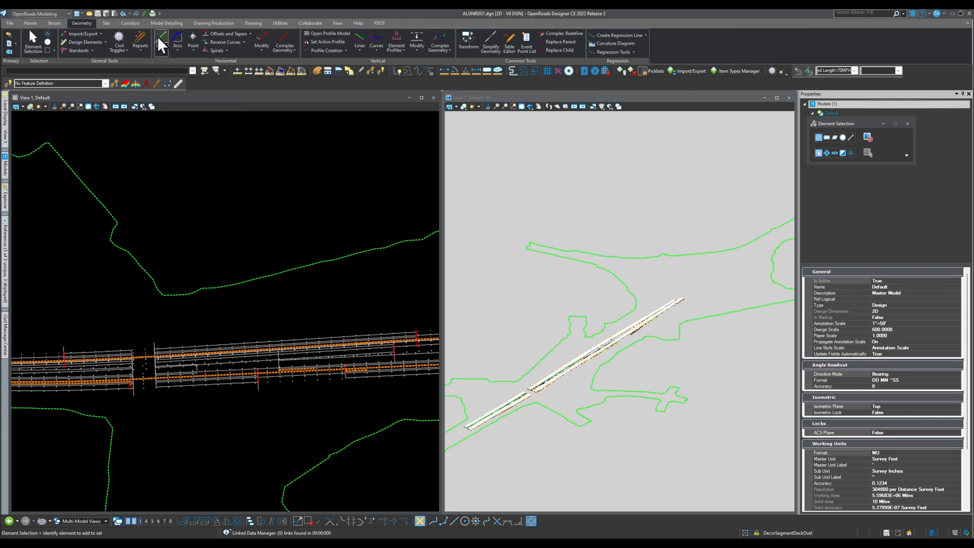
{"action": "left_click", "coordinate": [39, 215]}
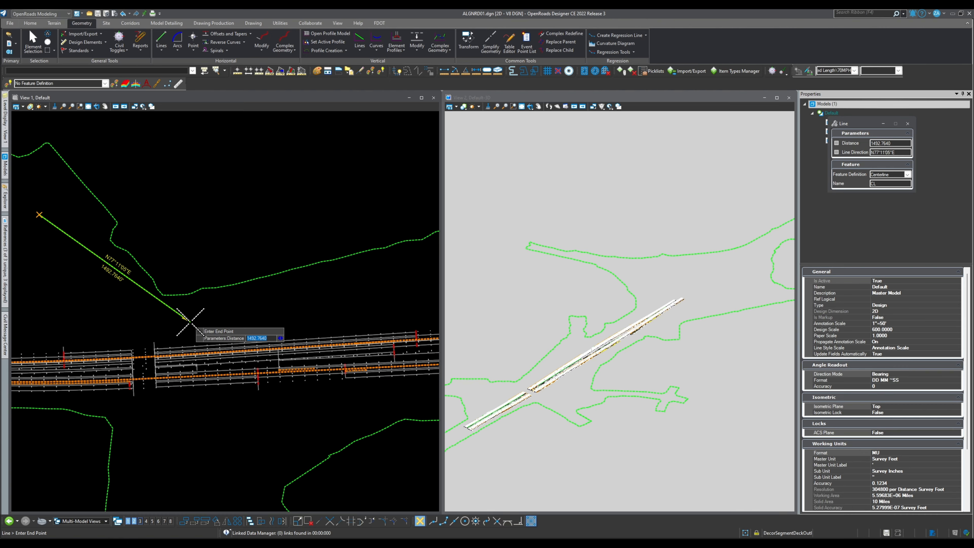
{"action": "left_click", "coordinate": [190, 322]}
{"action": "scroll", "coordinate": [276, 319], "scroll_direction": "down", "scroll_amount": 2}
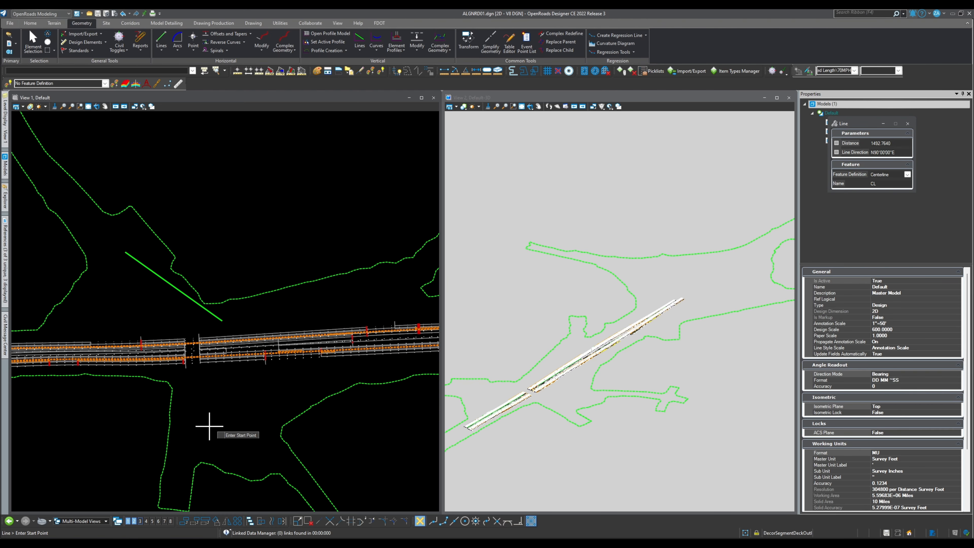
{"action": "left_click", "coordinate": [177, 447]}
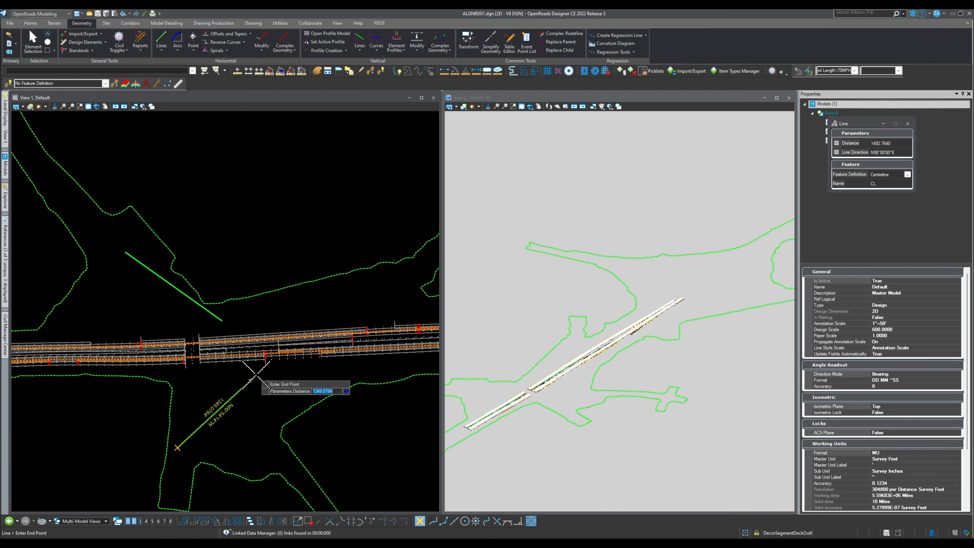
{"action": "left_click", "coordinate": [304, 313]}
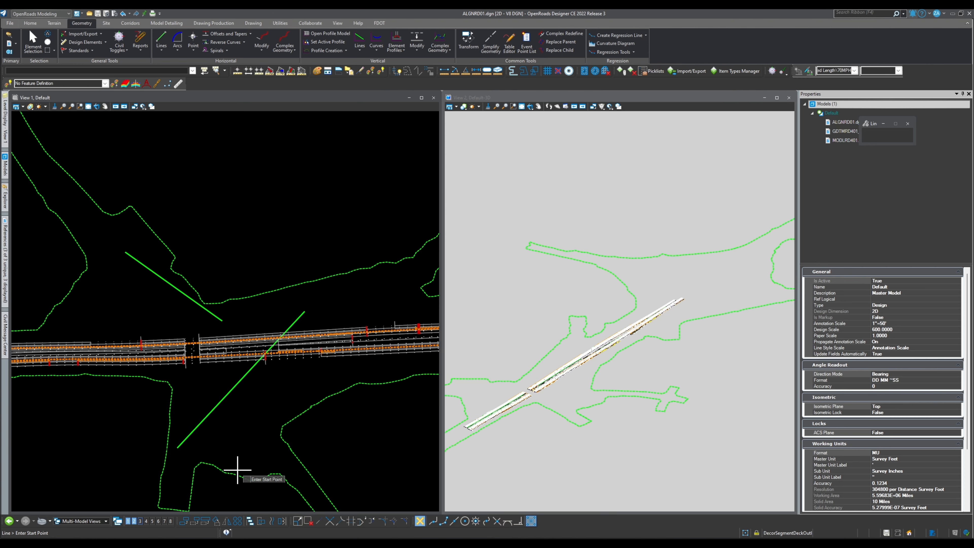
- Connect the two new lines with a Simple Arc of about 734 ft radius, trimming both and curving across the highway
{"action": "left_click", "coordinate": [177, 39]}
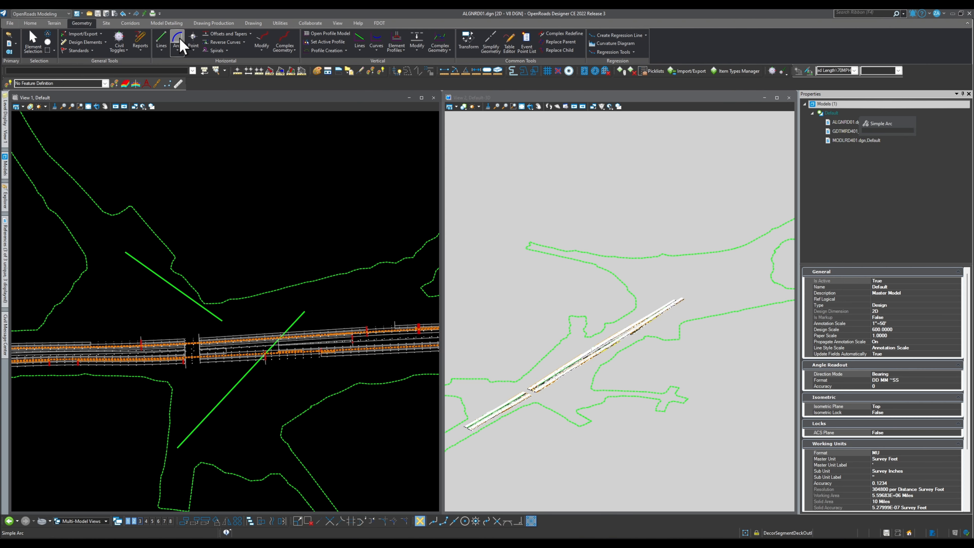
{"action": "scroll", "coordinate": [224, 338], "scroll_direction": "up", "scroll_amount": 2}
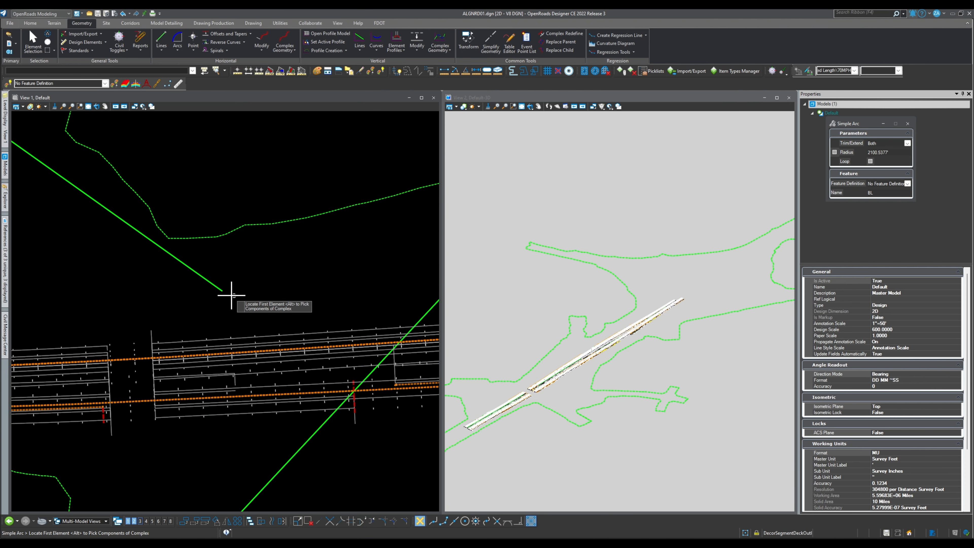
{"action": "left_click", "coordinate": [213, 286]}
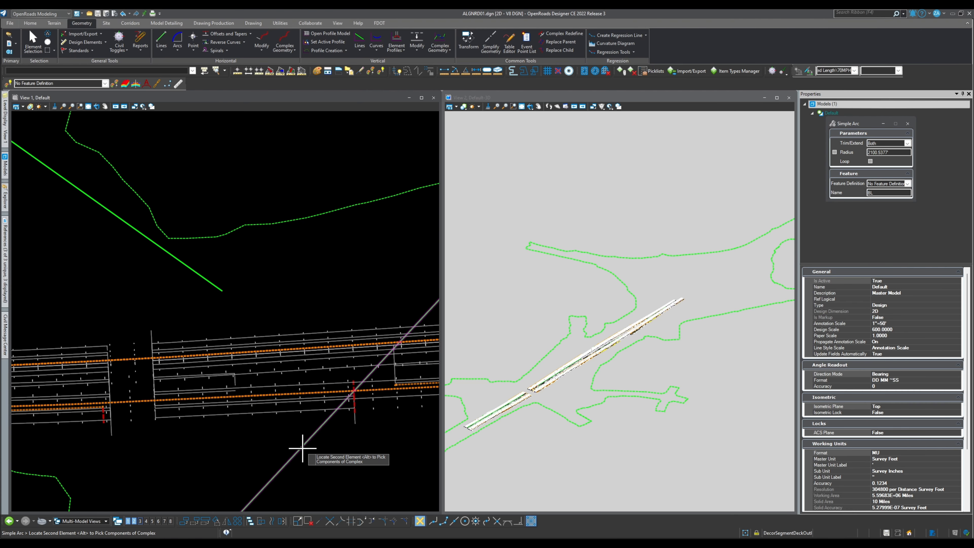
{"action": "left_click", "coordinate": [302, 446]}
{"action": "scroll", "coordinate": [265, 410], "scroll_direction": "down", "scroll_amount": 3}
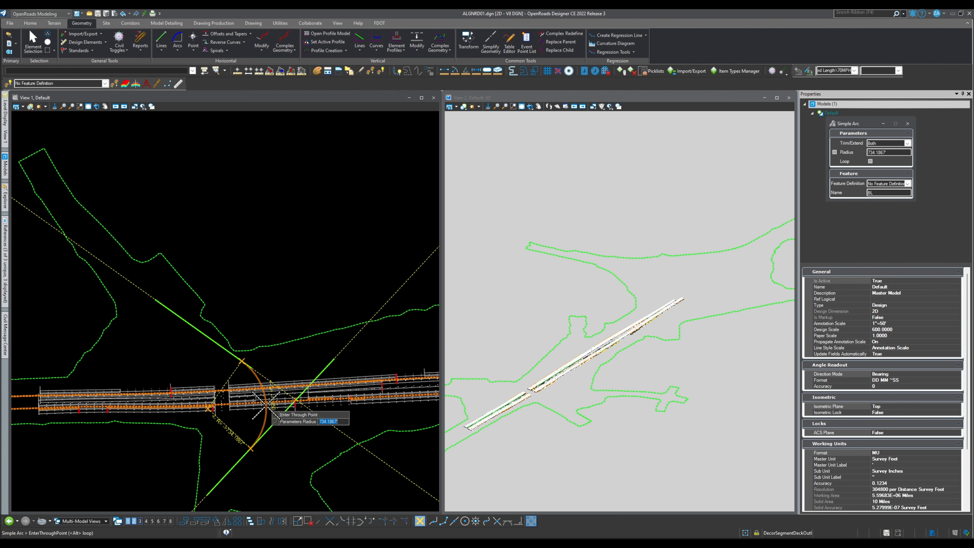
{"action": "left_click", "coordinate": [265, 404]}
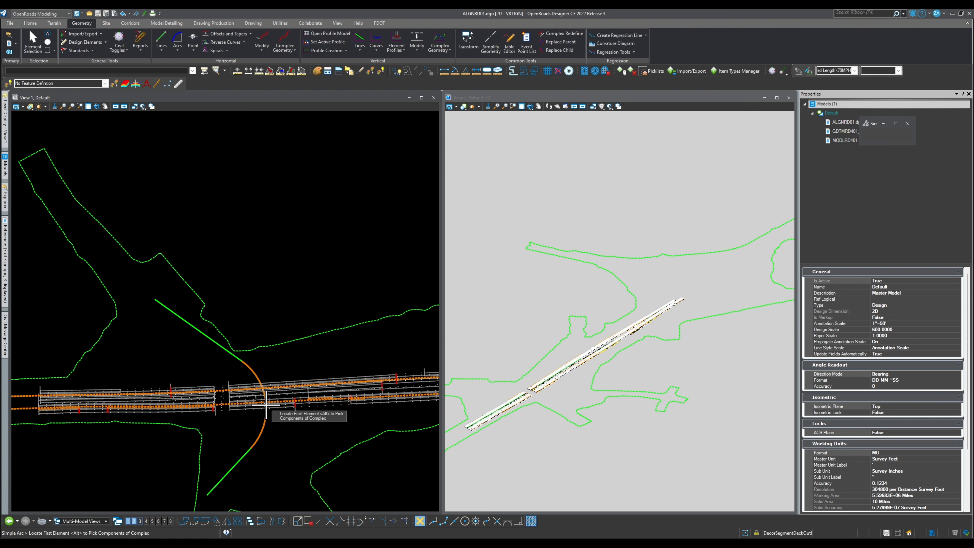
- Join the lower line, the arc and the upper line manually into one complex element with the Centerline feature definition
{"action": "scroll", "coordinate": [266, 435], "scroll_direction": "down", "scroll_amount": 1}
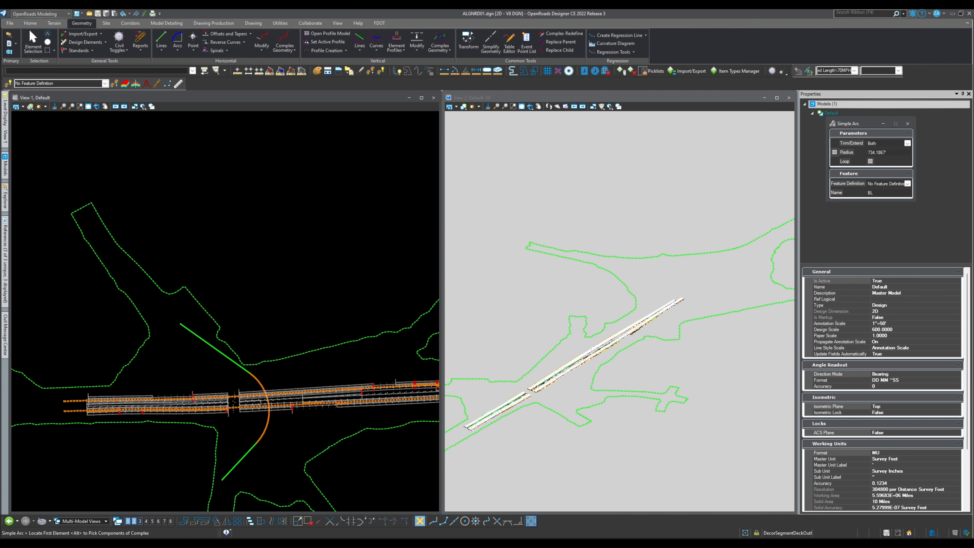
{"action": "left_click", "coordinate": [276, 50]}
{"action": "left_click", "coordinate": [240, 448]}
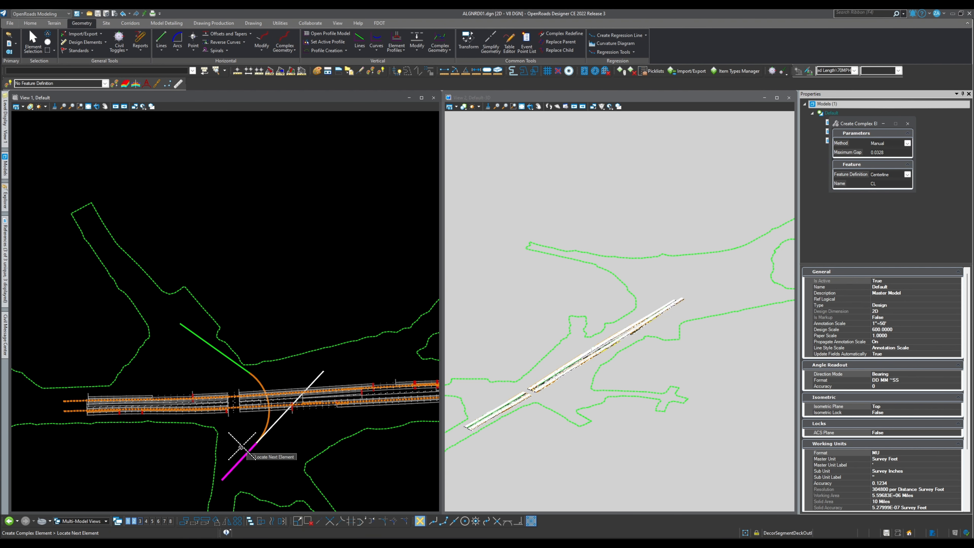
{"action": "left_click", "coordinate": [264, 429]}
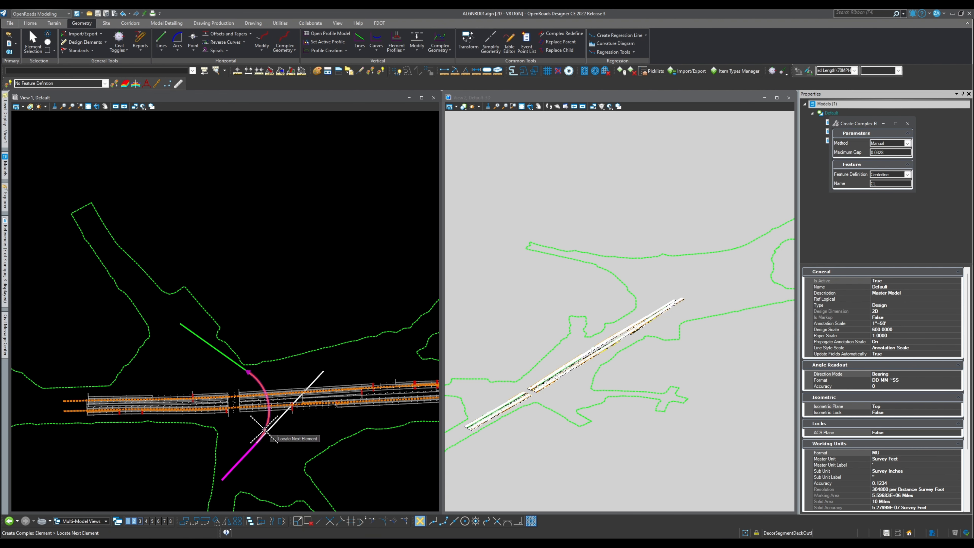
{"action": "left_click", "coordinate": [244, 371]}
{"action": "right_click", "coordinate": [269, 309]}
{"action": "left_click", "coordinate": [270, 309]}
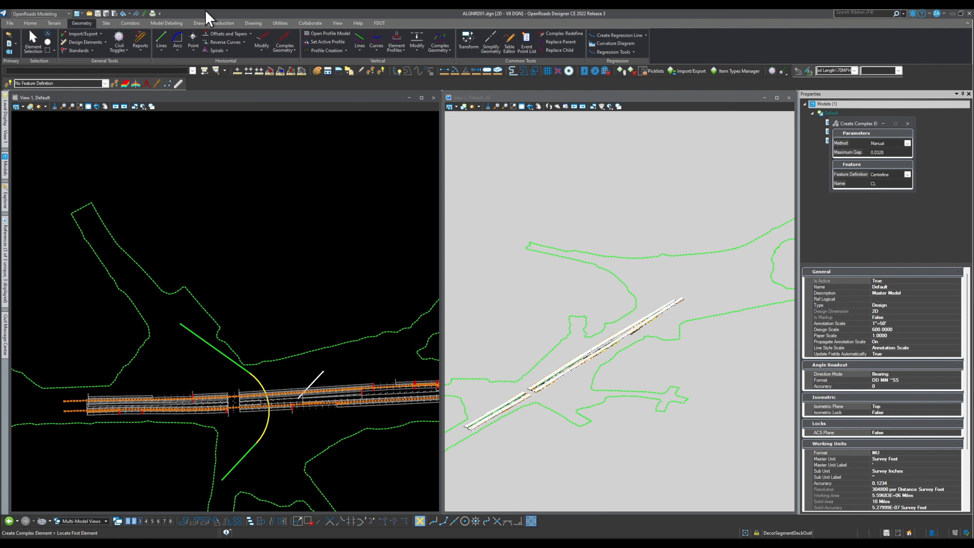
- Change the complex element's feature definition to Baseline and rename it CL_one
{"action": "left_click", "coordinate": [40, 38]}
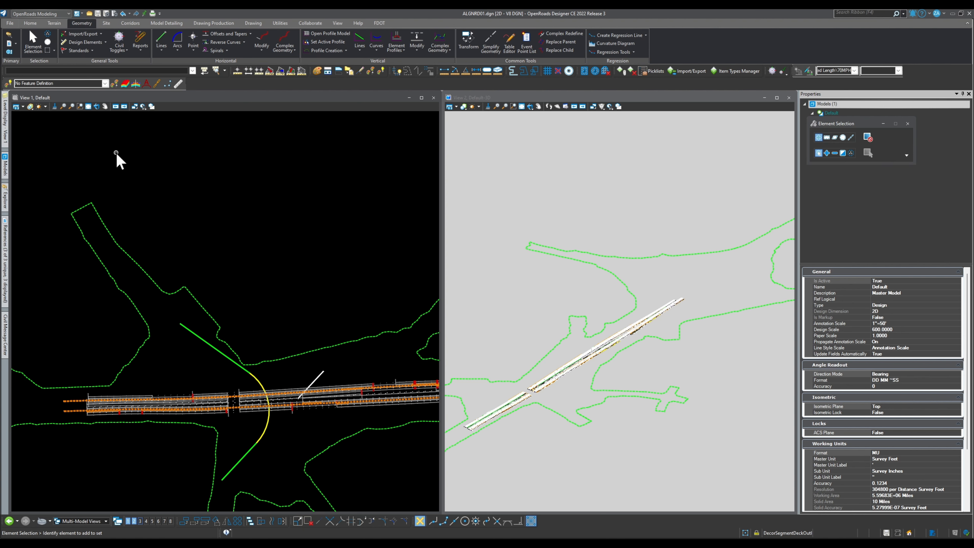
{"action": "left_click", "coordinate": [249, 373]}
{"action": "left_click", "coordinate": [915, 388]}
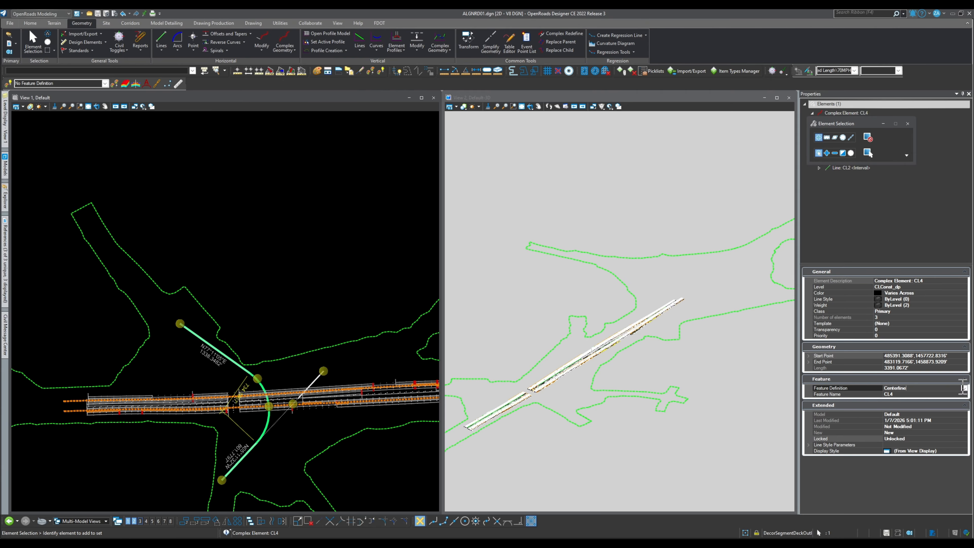
{"action": "left_click", "coordinate": [965, 388]}
{"action": "left_click", "coordinate": [882, 414]}
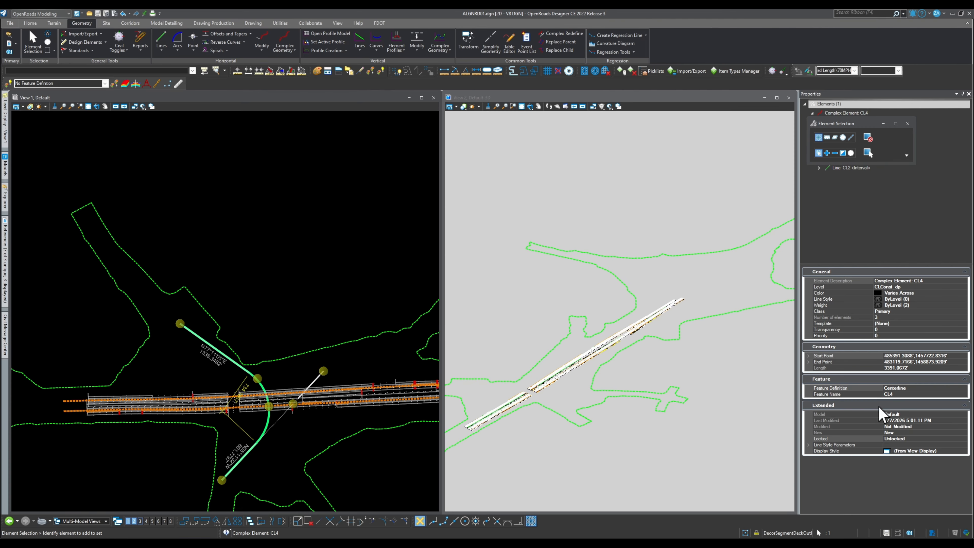
{"action": "left_click", "coordinate": [909, 394]}
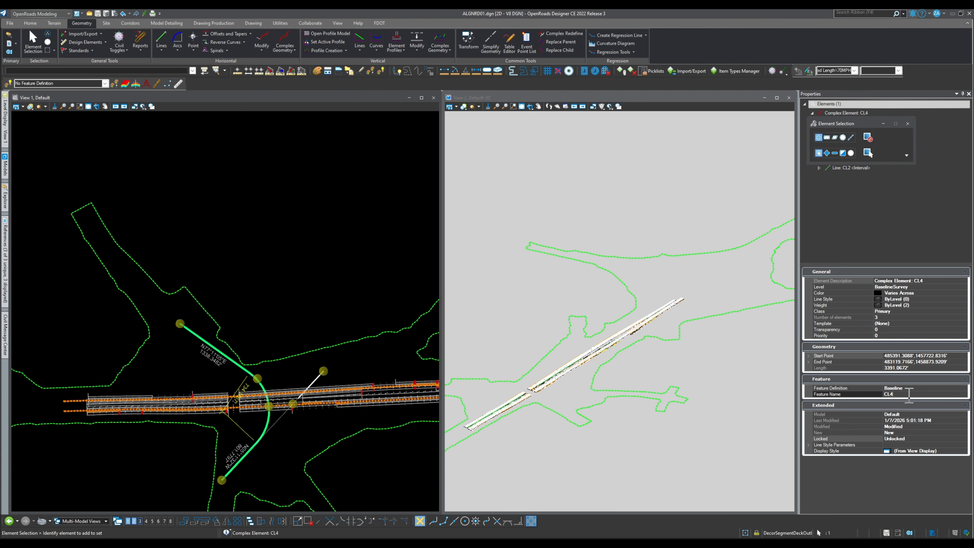
{"action": "left_click_drag", "start_coordinate": [891, 395], "coordinate": [904, 394]}
{"action": "key", "text": "Return"}
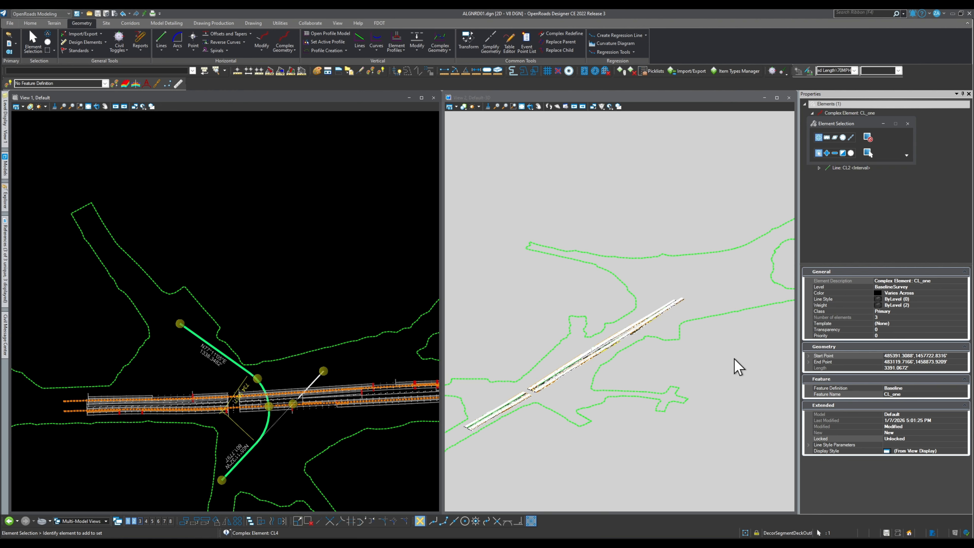
- Define the starting station of CL_one as 1000+00.00 at the alignment's lower end
{"action": "left_click", "coordinate": [342, 296]}
{"action": "scroll", "coordinate": [230, 403], "scroll_direction": "up", "scroll_amount": 2}
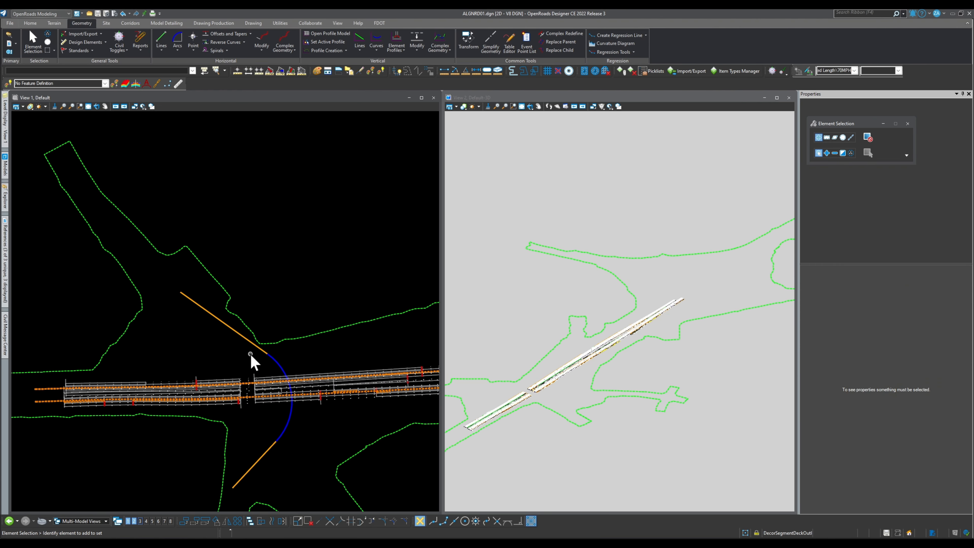
{"action": "left_click", "coordinate": [261, 44]}
{"action": "left_click", "coordinate": [276, 72]}
{"action": "left_click", "coordinate": [249, 469]}
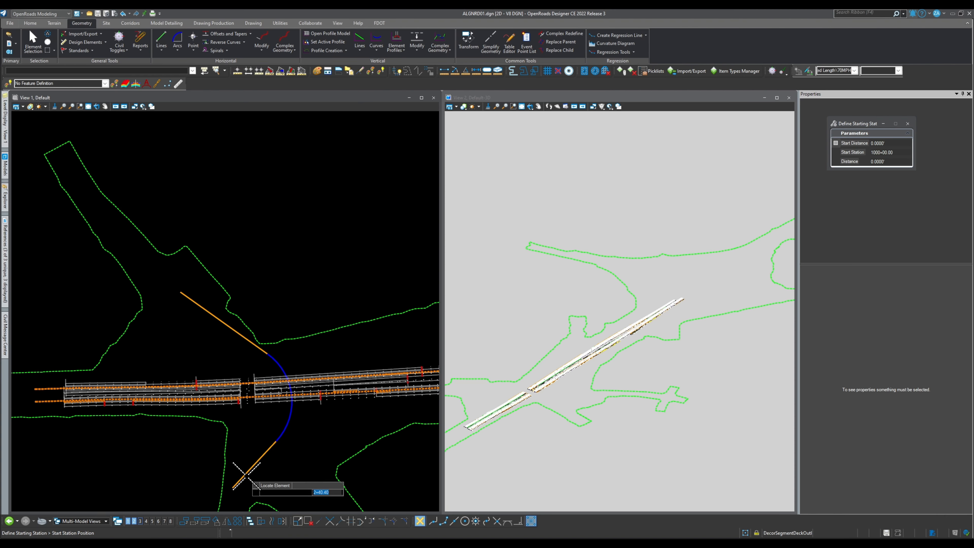
{"action": "left_click", "coordinate": [234, 501]}
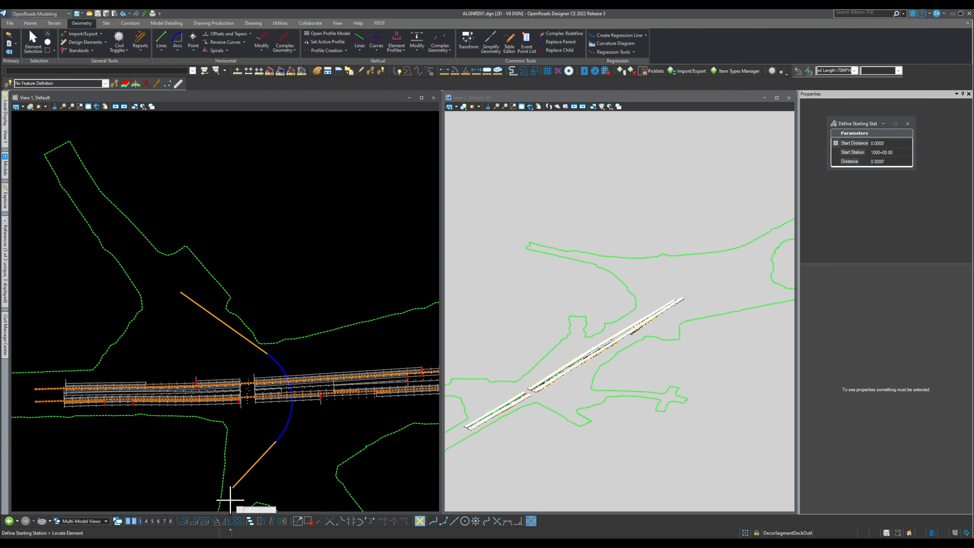
- Open View 3, close the 3D View 2, and place View 3 beside the plan view
{"action": "left_click", "coordinate": [140, 521]}
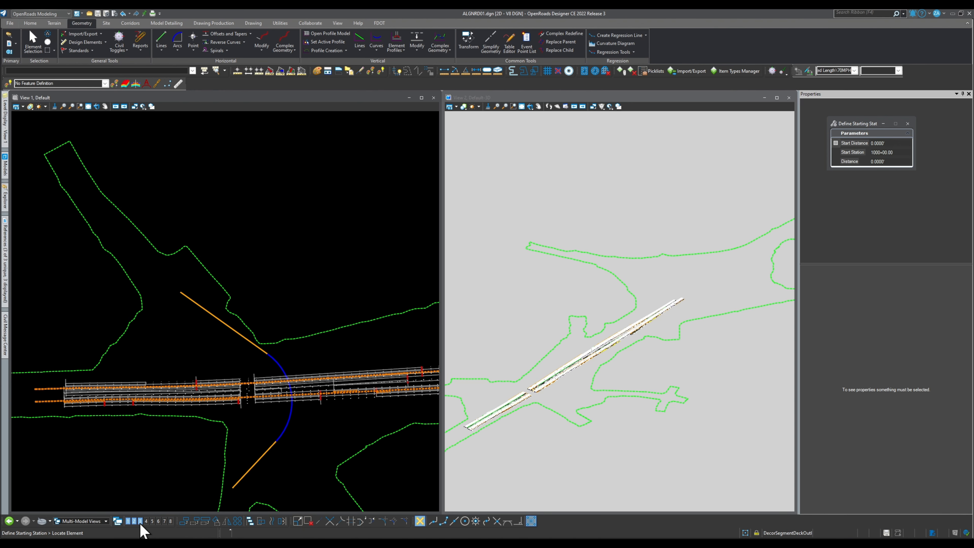
{"action": "left_click_drag", "start_coordinate": [544, 186], "coordinate": [546, 202]}
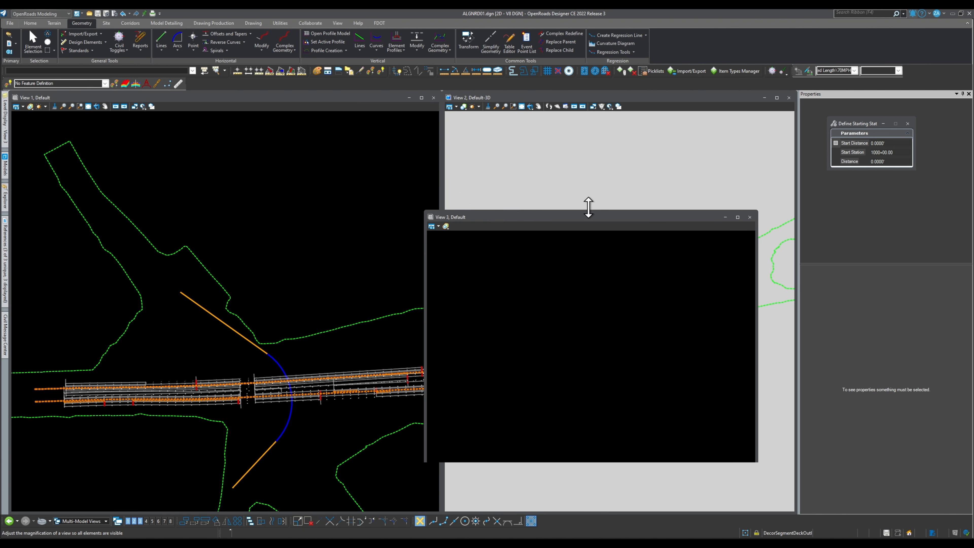
{"action": "left_click", "coordinate": [789, 98]}
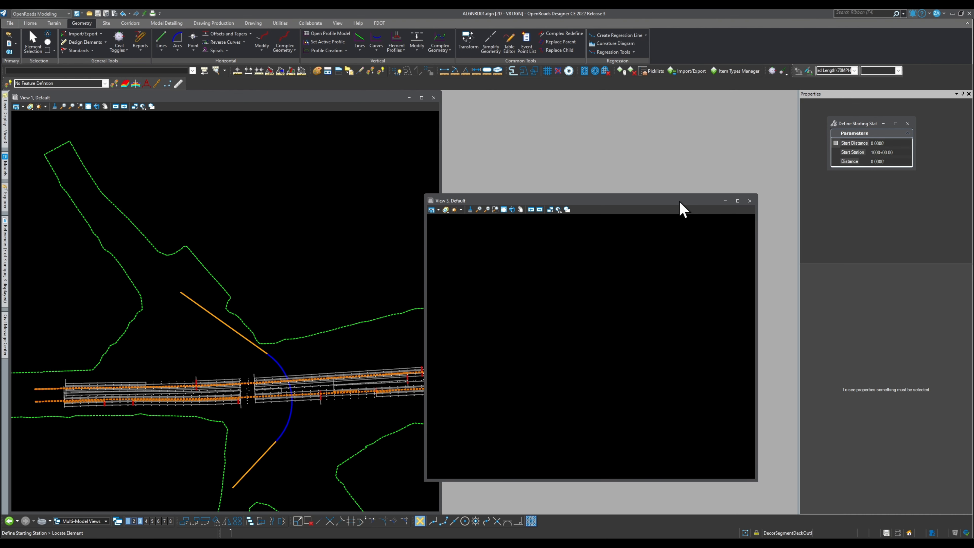
{"action": "left_click_drag", "start_coordinate": [680, 207], "coordinate": [708, 201]}
- Open the profile model of the CL_one alignment in View 3 and reposition that view slightly
{"action": "left_click", "coordinate": [34, 39]}
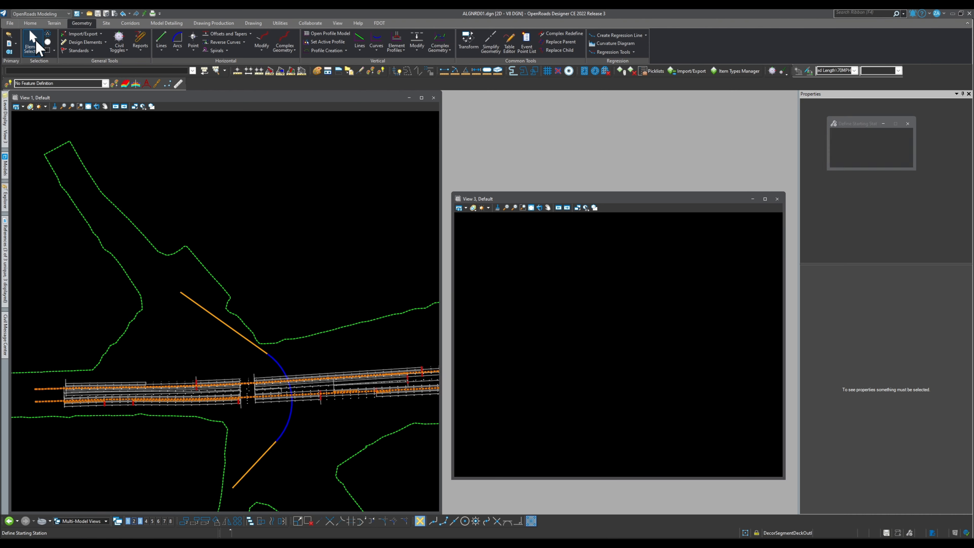
{"action": "left_click", "coordinate": [276, 368]}
{"action": "scroll", "coordinate": [275, 363], "scroll_direction": "up", "scroll_amount": 4}
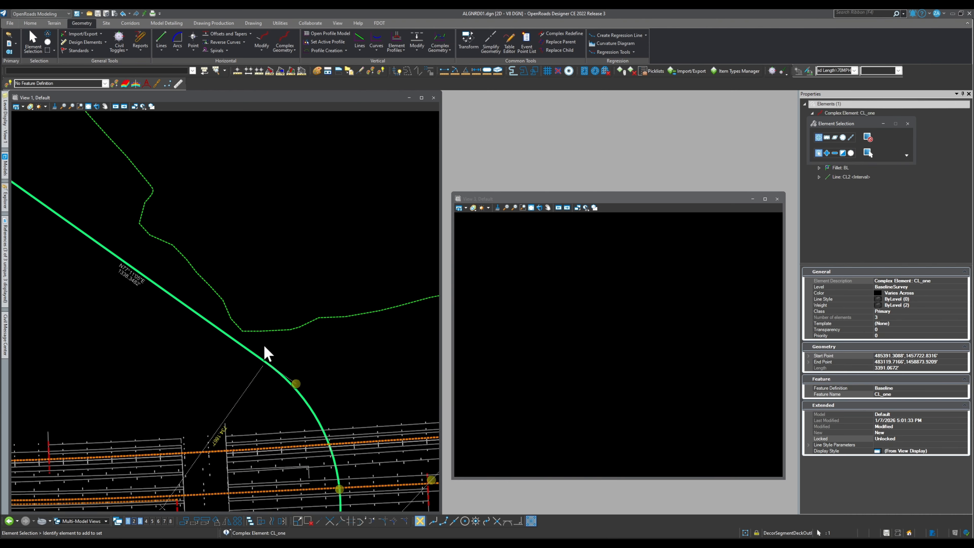
{"action": "left_click", "coordinate": [254, 346]}
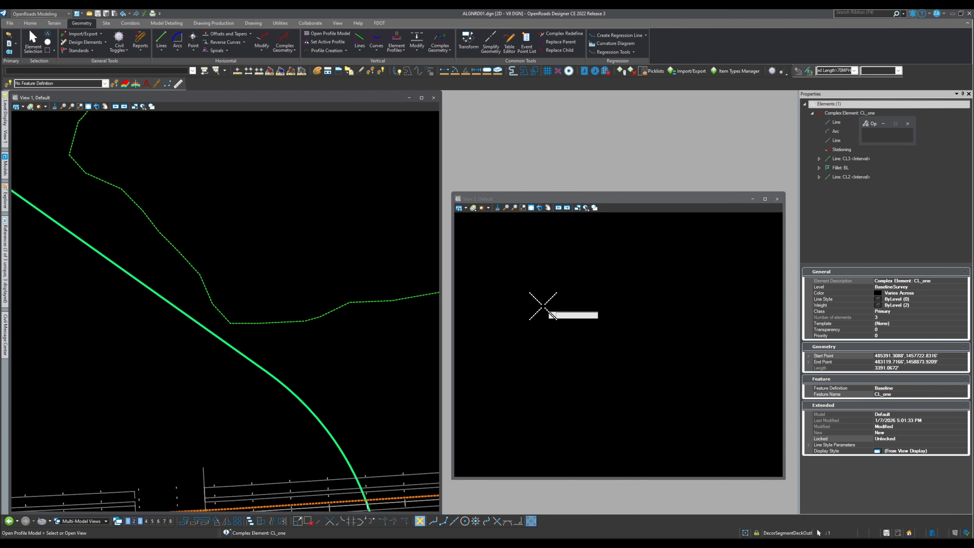
{"action": "left_click", "coordinate": [573, 304]}
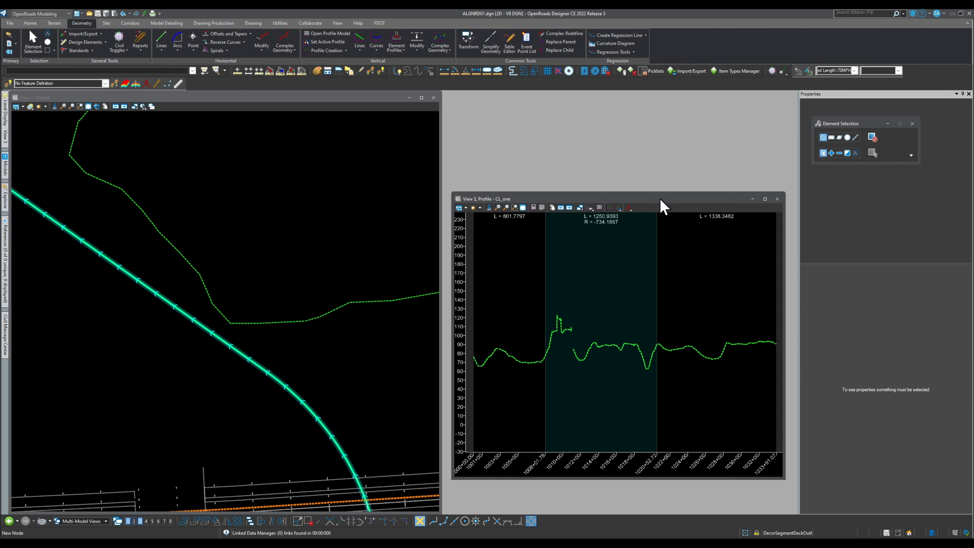
{"action": "mouse_move", "coordinate": [659, 200]}
{"action": "left_mouse_down"}
{"action": "mouse_move", "coordinate": [677, 166]}
{"action": "mouse_move", "coordinate": [664, 208]}
{"action": "left_mouse_up"}
{"action": "scroll", "coordinate": [243, 367], "scroll_direction": "down", "scroll_amount": 7}
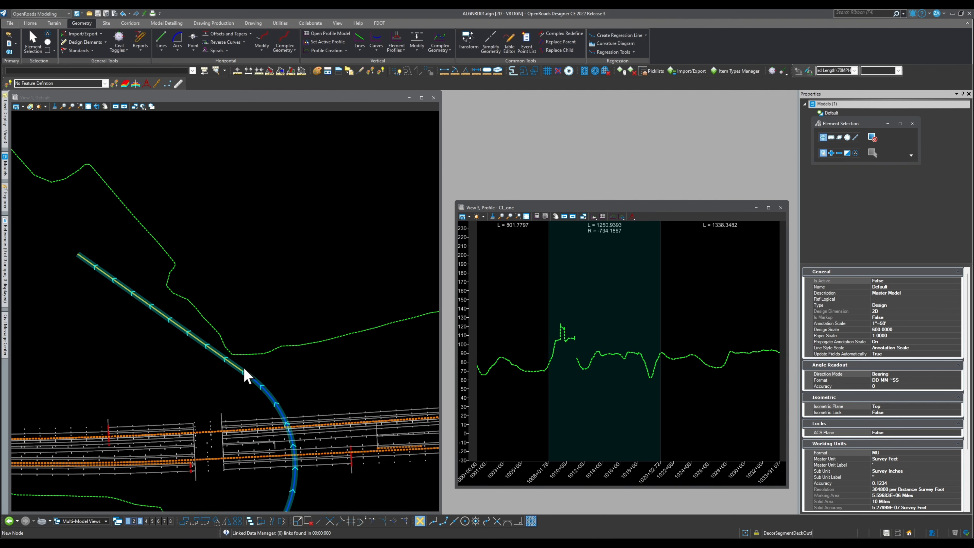
{"action": "scroll", "coordinate": [264, 416], "scroll_direction": "up", "scroll_amount": 1}
{"action": "scroll", "coordinate": [267, 423], "scroll_direction": "up", "scroll_amount": 1}
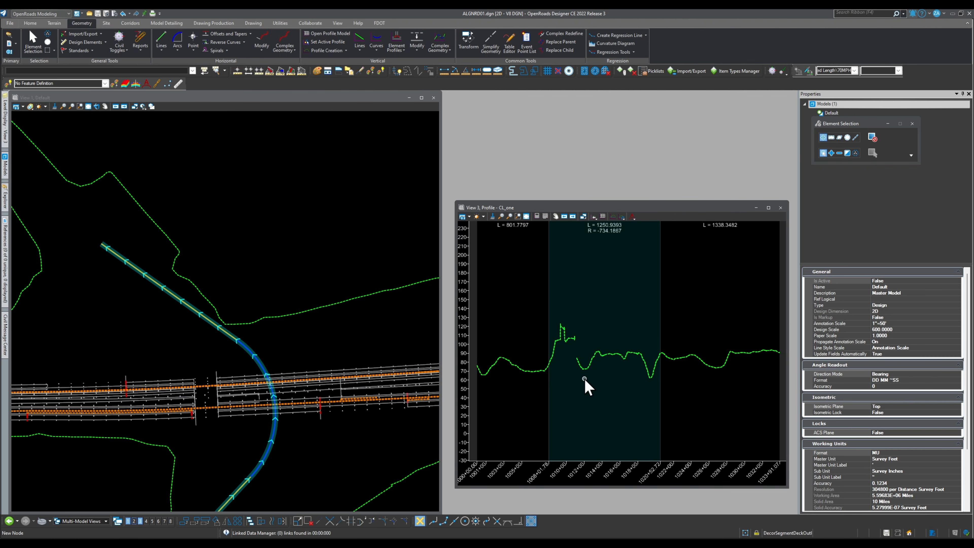
- Move View 3 over the plan view, widen it on both sides and reduce the profile's vertical exaggeration
{"action": "scroll", "coordinate": [584, 378], "scroll_direction": "down", "scroll_amount": 3}
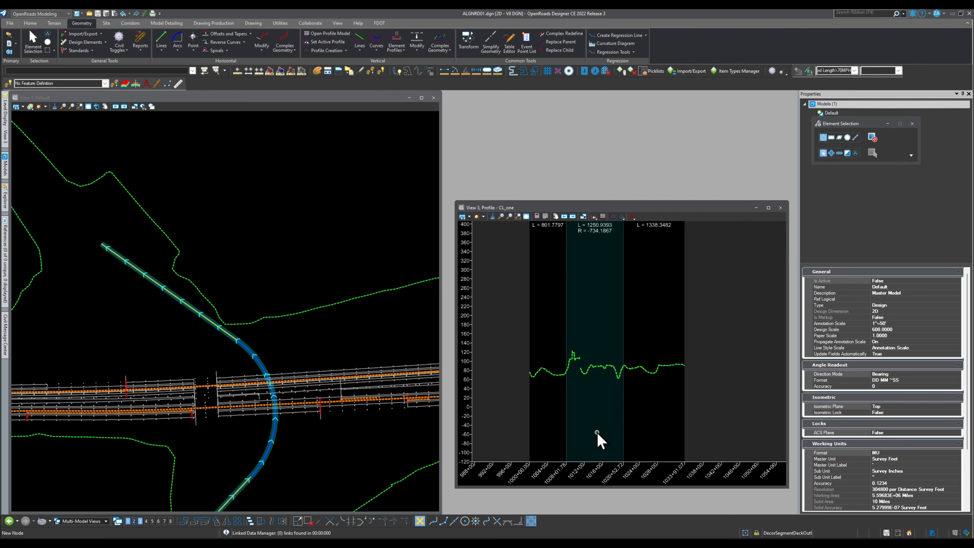
{"action": "left_click_drag", "start_coordinate": [639, 213], "coordinate": [527, 148]}
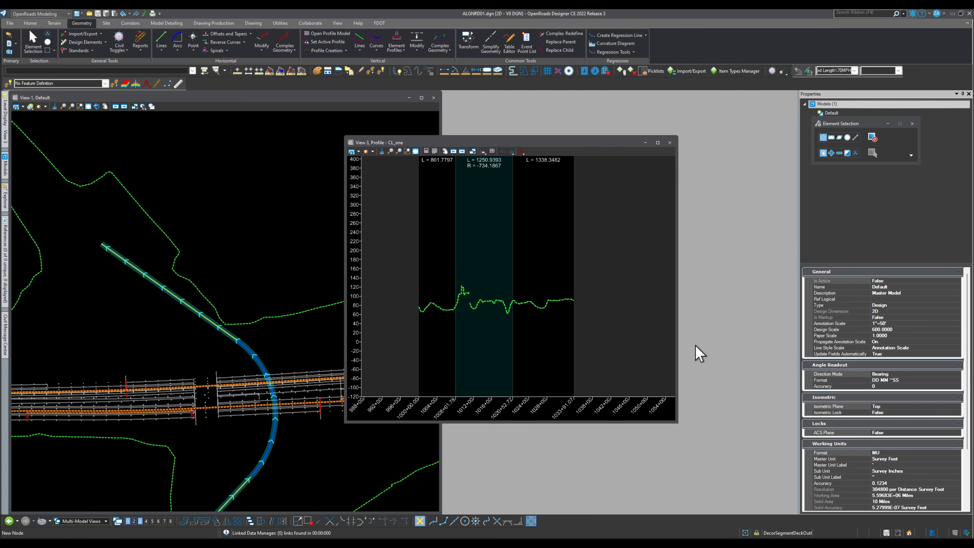
{"action": "left_click_drag", "start_coordinate": [678, 340], "coordinate": [796, 377]}
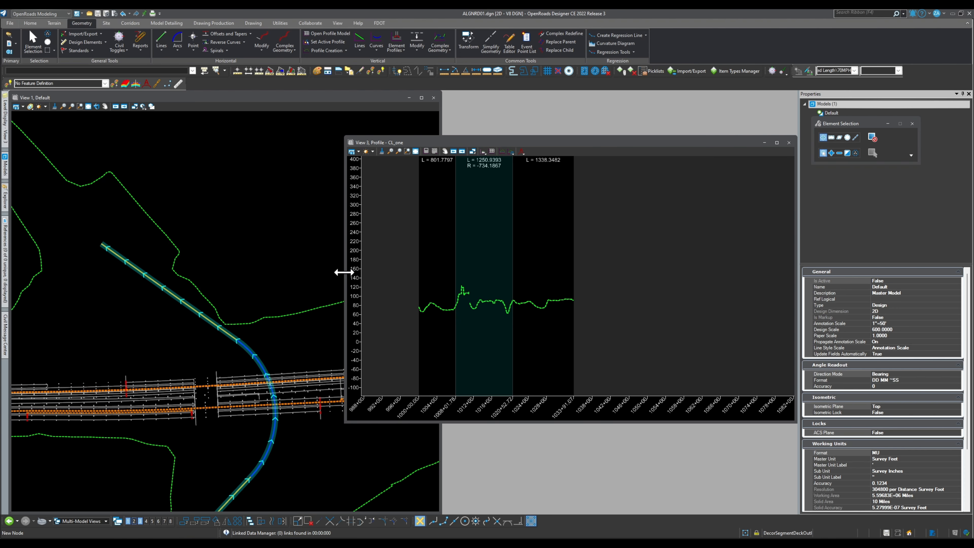
{"action": "left_click_drag", "start_coordinate": [345, 273], "coordinate": [270, 273]}
{"action": "scroll", "coordinate": [402, 298], "scroll_direction": "up", "scroll_amount": 4}
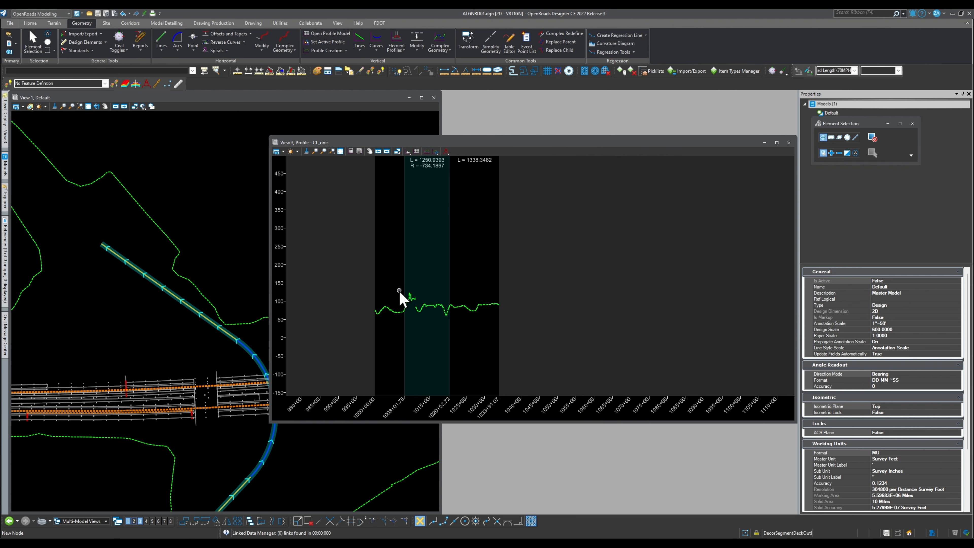
{"action": "scroll", "coordinate": [424, 298], "scroll_direction": "down", "scroll_amount": 2}
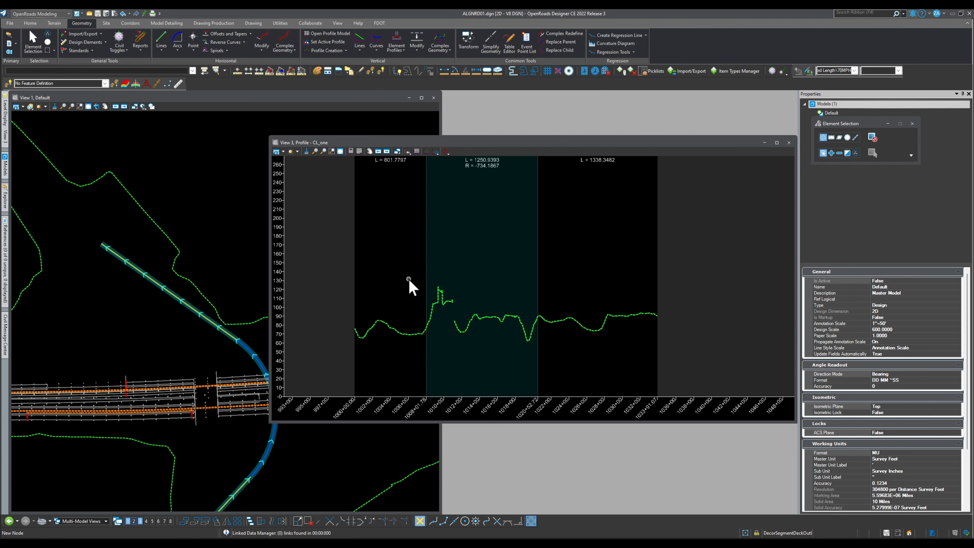
{"action": "scroll", "coordinate": [409, 279], "scroll_direction": "up", "scroll_amount": 3}
{"action": "scroll", "coordinate": [423, 297], "scroll_direction": "down", "scroll_amount": 5}
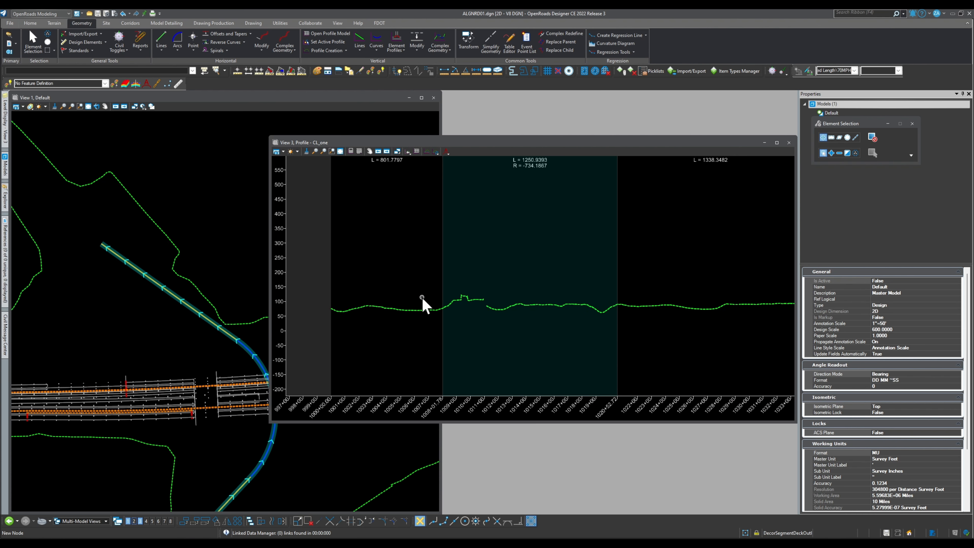
{"action": "scroll", "coordinate": [207, 415], "scroll_direction": "down", "scroll_amount": 2}
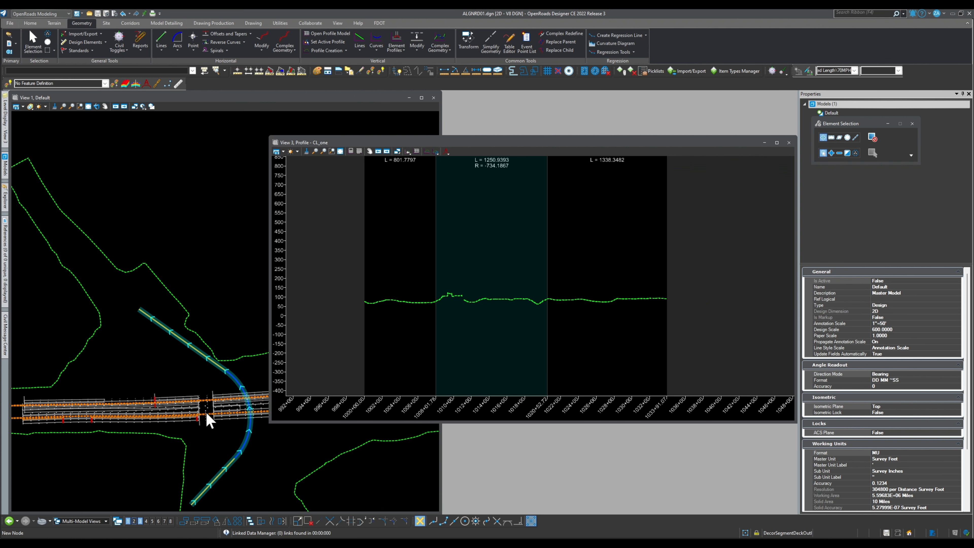
{"action": "scroll", "coordinate": [426, 268], "scroll_direction": "up", "scroll_amount": 3}
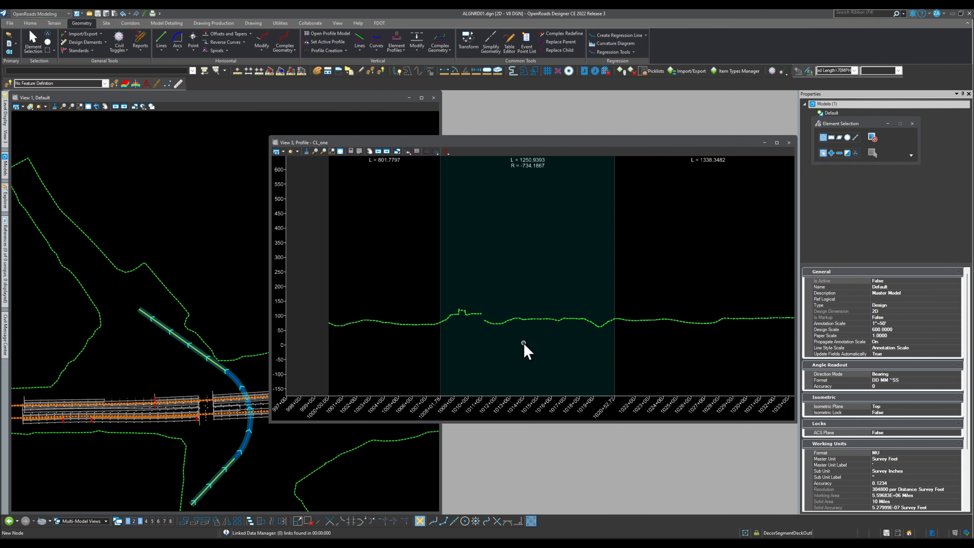
- Create a 3D cut by the Corners method enclosing the whole CL_one profile, from about elevation 1200 down to about -450
{"action": "left_click", "coordinate": [428, 151]}
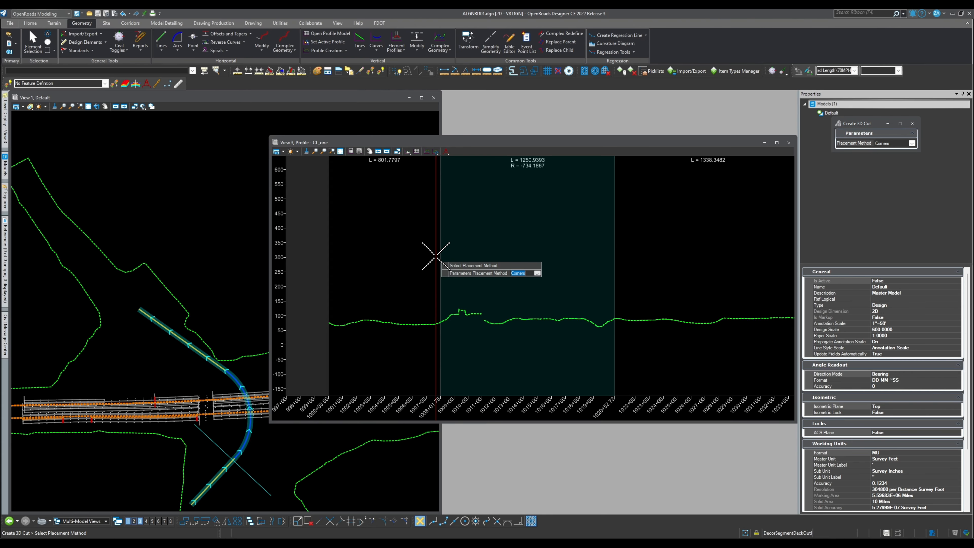
{"action": "scroll", "coordinate": [432, 261], "scroll_direction": "down", "scroll_amount": 4}
{"action": "scroll", "coordinate": [435, 262], "scroll_direction": "down", "scroll_amount": 1}
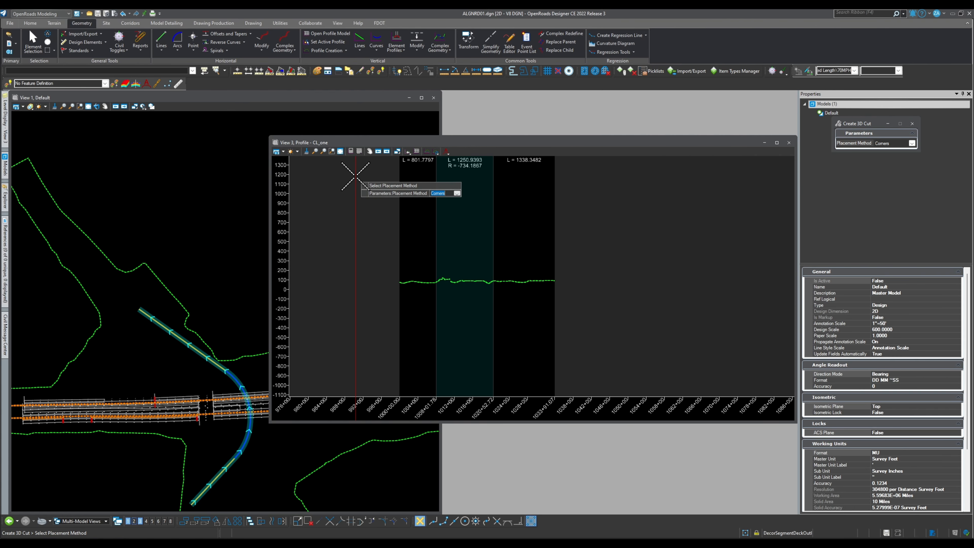
{"action": "left_click", "coordinate": [354, 173]}
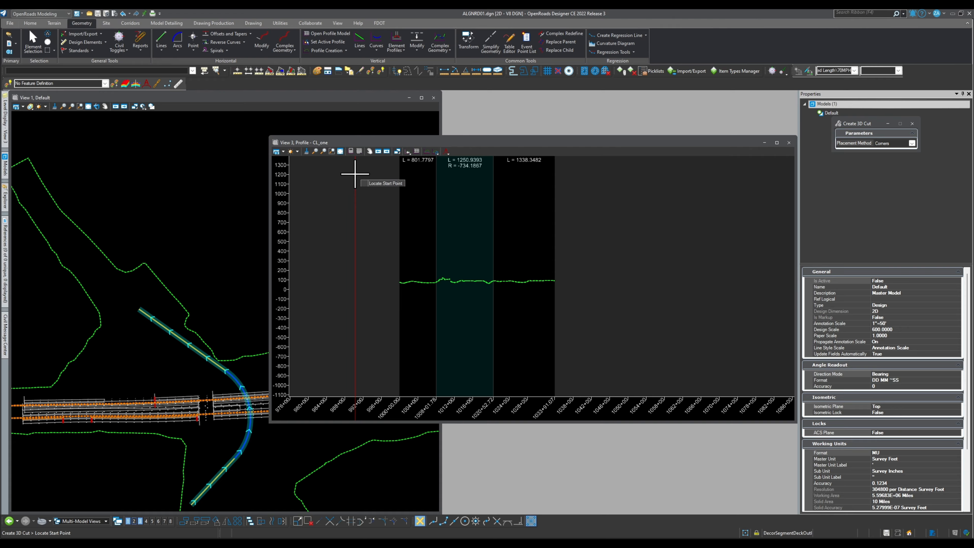
{"action": "left_click", "coordinate": [355, 174]}
{"action": "left_click", "coordinate": [594, 332]}
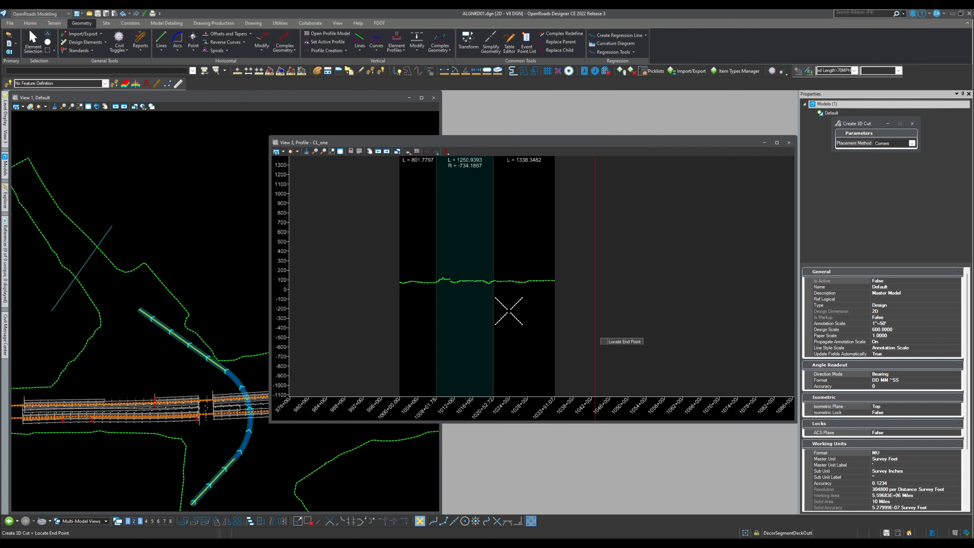
{"action": "left_click", "coordinate": [465, 284]}
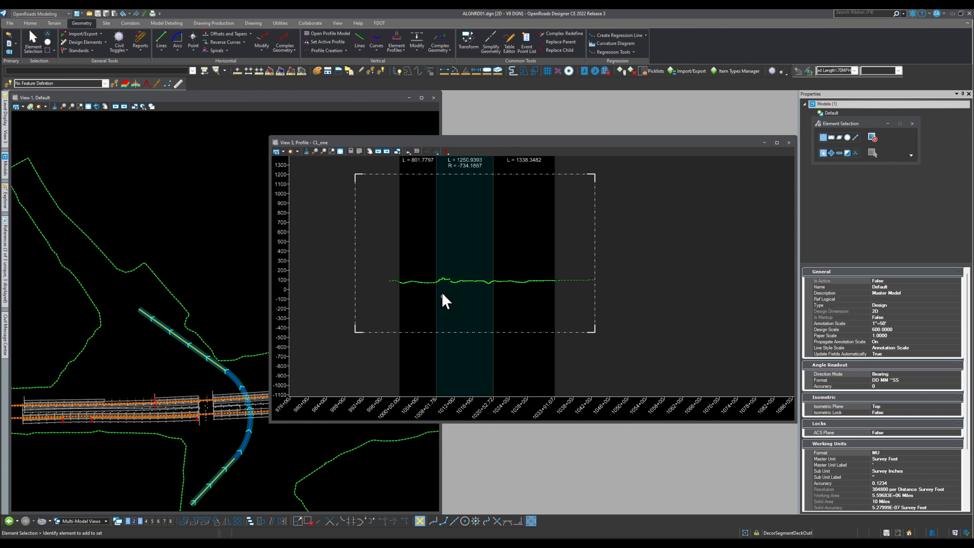
- Examine the highway pavement and barrier sections in the 3D cut against the existing-ground line of the CL_one profile
{"action": "scroll", "coordinate": [438, 290], "scroll_direction": "up", "scroll_amount": 4}
{"action": "scroll", "coordinate": [613, 265], "scroll_direction": "up", "scroll_amount": 3}
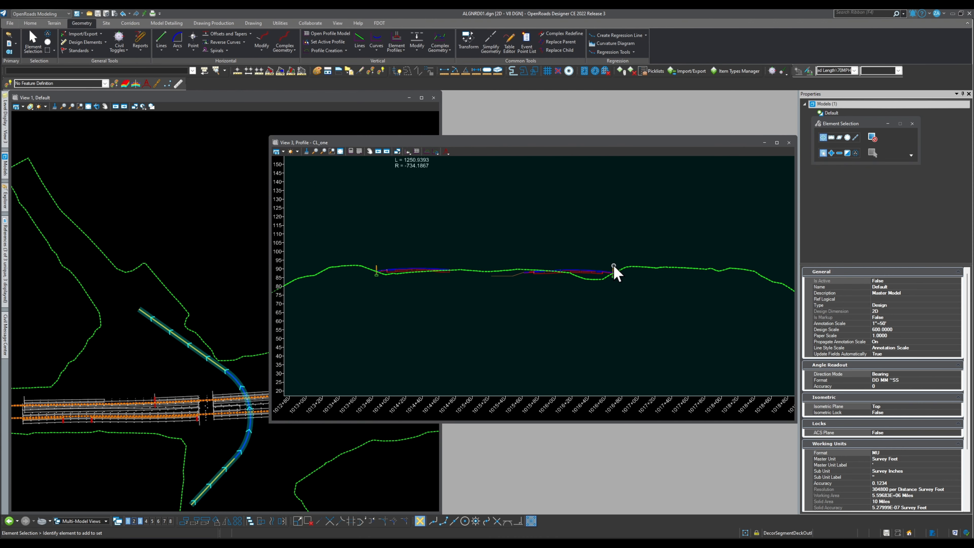
{"action": "scroll", "coordinate": [463, 261], "scroll_direction": "up", "scroll_amount": 1}
{"action": "scroll", "coordinate": [483, 264], "scroll_direction": "up", "scroll_amount": 1}
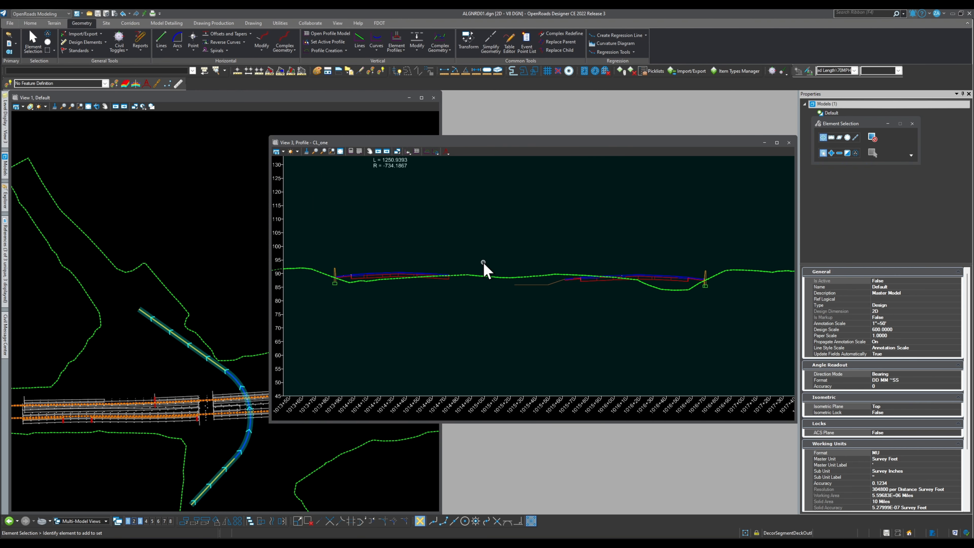
{"action": "scroll", "coordinate": [372, 273], "scroll_direction": "up", "scroll_amount": 3}
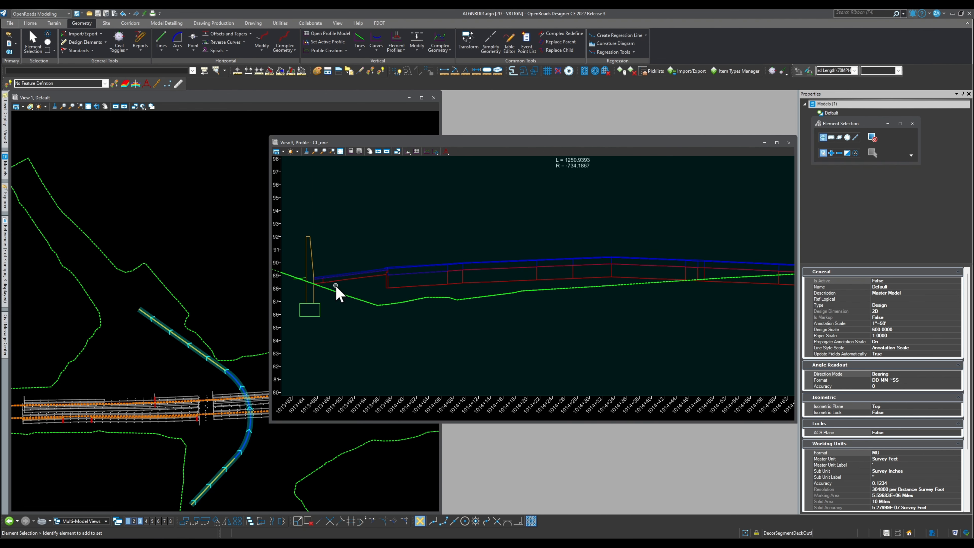
{"action": "scroll", "coordinate": [336, 287], "scroll_direction": "down", "scroll_amount": 3}
{"action": "scroll", "coordinate": [610, 313], "scroll_direction": "down", "scroll_amount": 2}
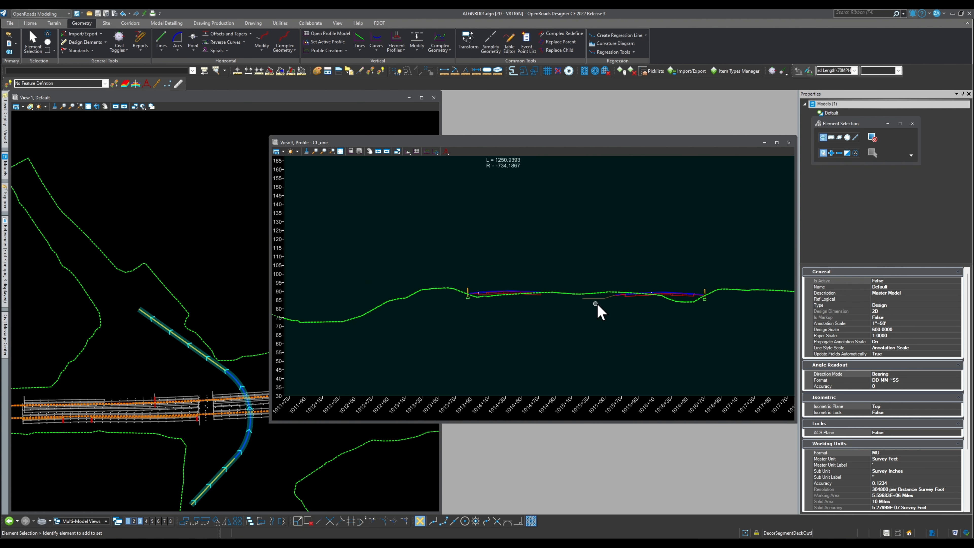
{"action": "scroll", "coordinate": [454, 309], "scroll_direction": "down", "scroll_amount": 3}
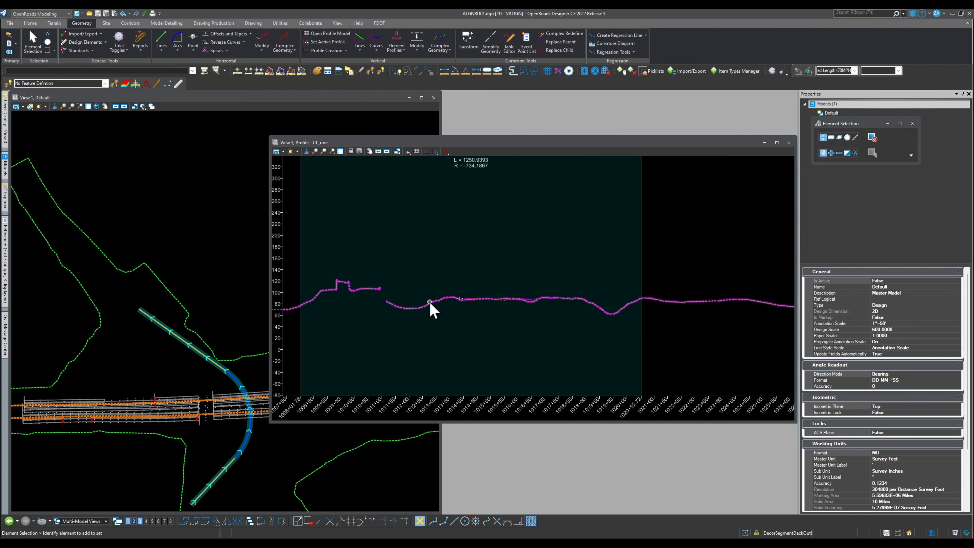
{"action": "scroll", "coordinate": [429, 301], "scroll_direction": "down", "scroll_amount": 2}
{"action": "scroll", "coordinate": [429, 301], "scroll_direction": "down", "scroll_amount": 1}
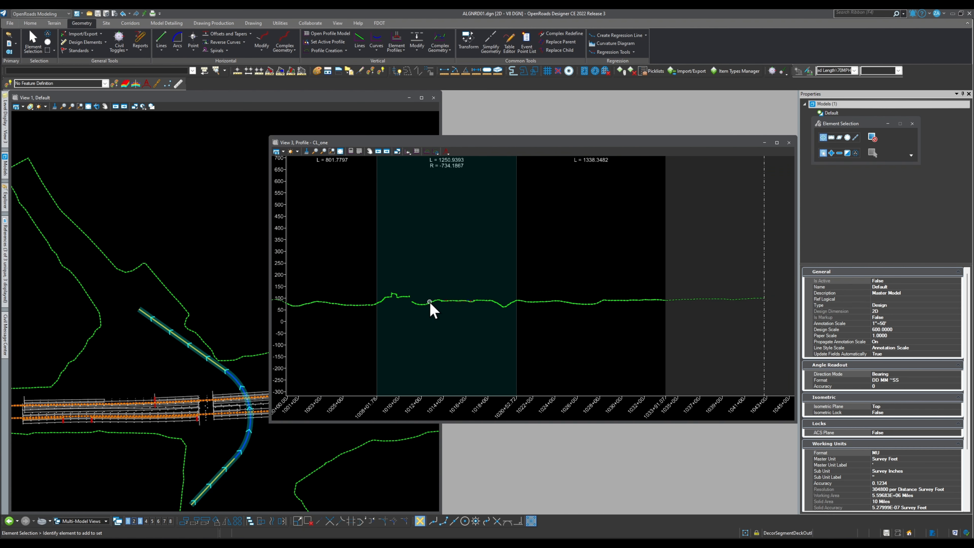
{"action": "scroll", "coordinate": [390, 302], "scroll_direction": "up", "scroll_amount": 5}
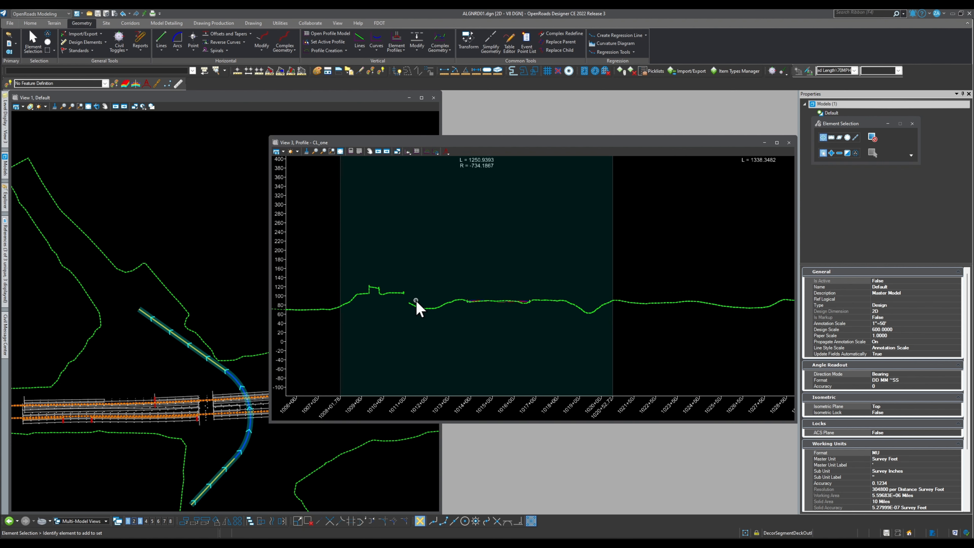
{"action": "scroll", "coordinate": [354, 284], "scroll_direction": "up", "scroll_amount": 2}
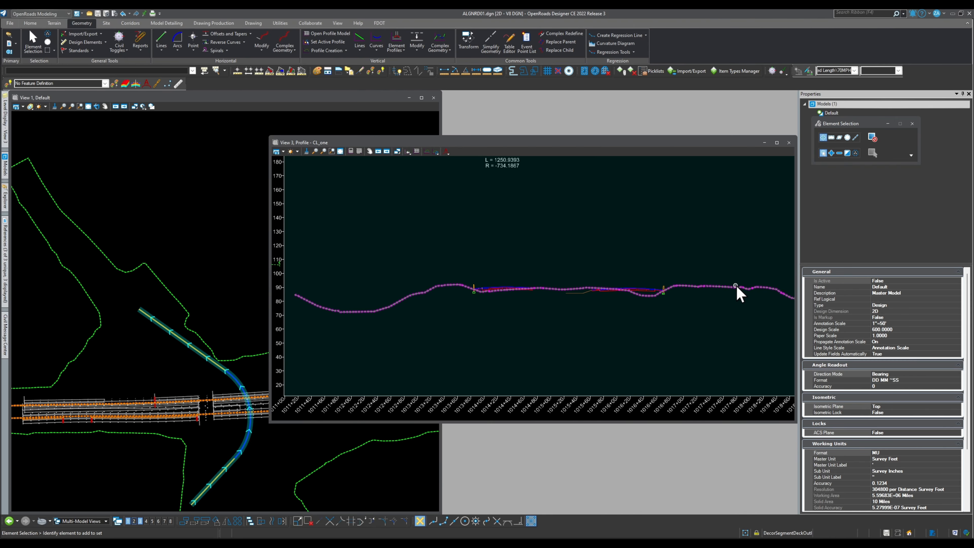
{"action": "scroll", "coordinate": [409, 298], "scroll_direction": "down", "scroll_amount": 2}
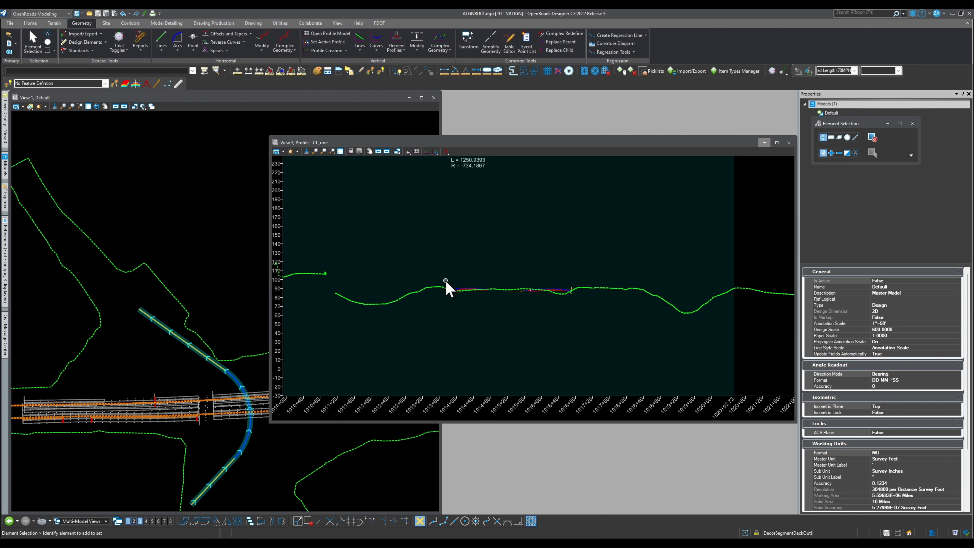
{"action": "scroll", "coordinate": [446, 282], "scroll_direction": "up", "scroll_amount": 4}
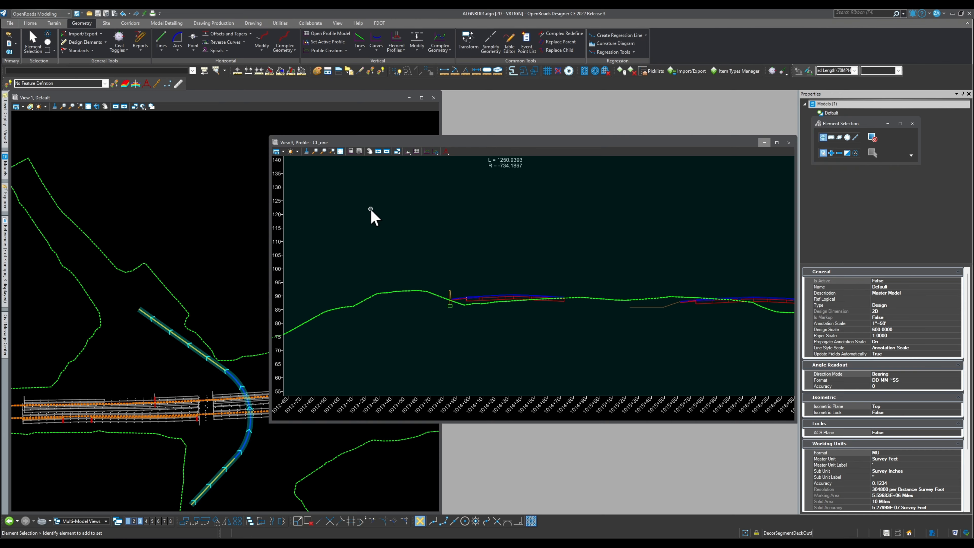
- Reposition View 3 and highlight the attached ALGNRD01.dgn reference to identify the cut highway geometry in the profile
{"action": "left_click_drag", "start_coordinate": [370, 142], "coordinate": [344, 167]}
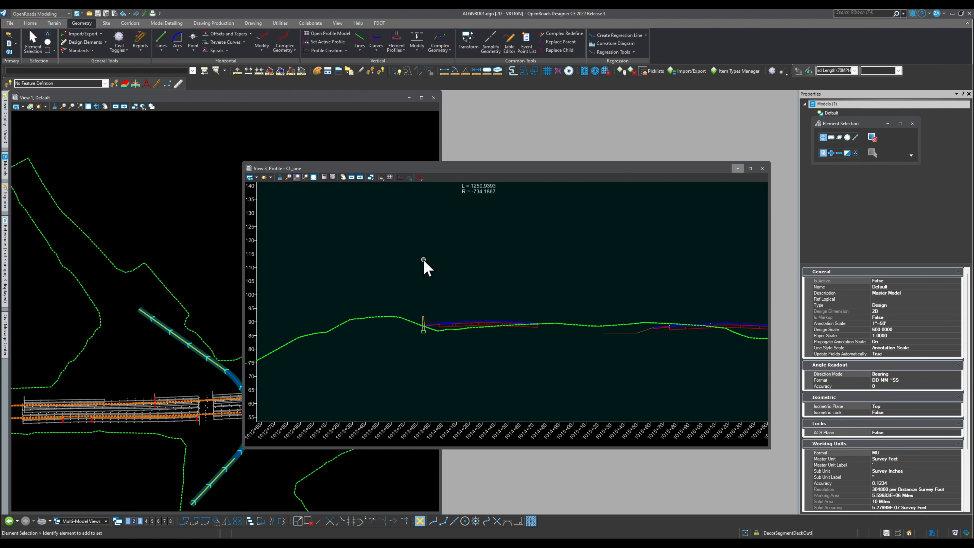
{"action": "left_click", "coordinate": [7, 230]}
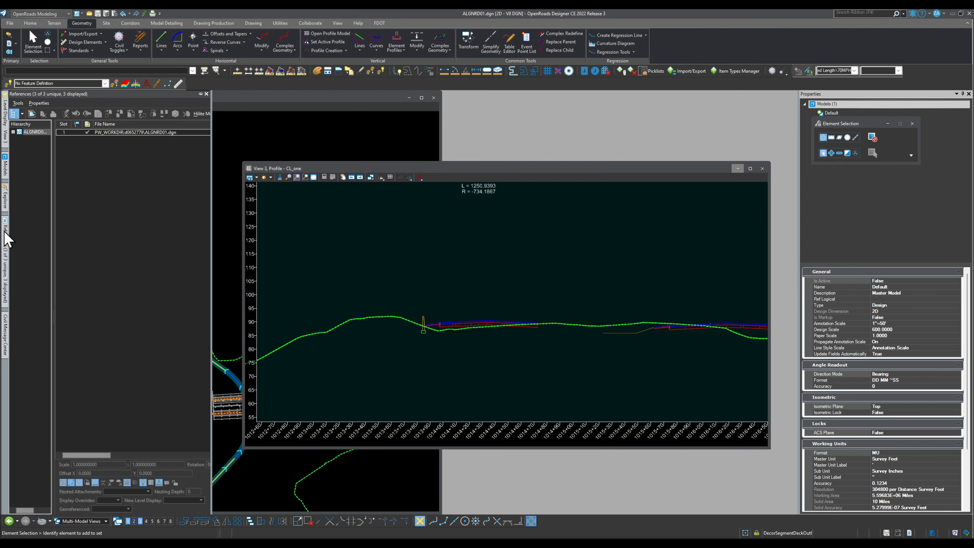
{"action": "left_click", "coordinate": [164, 133]}
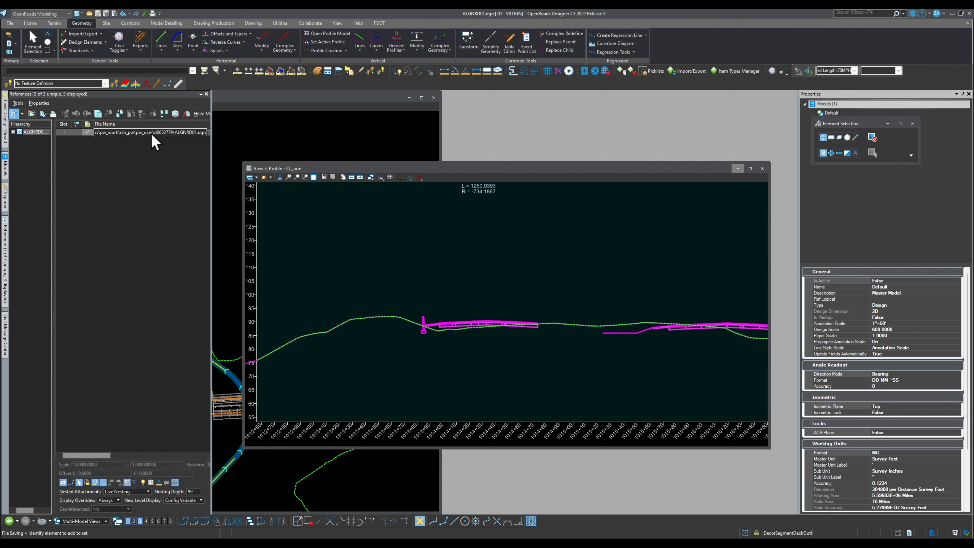
{"action": "left_click", "coordinate": [140, 209]}
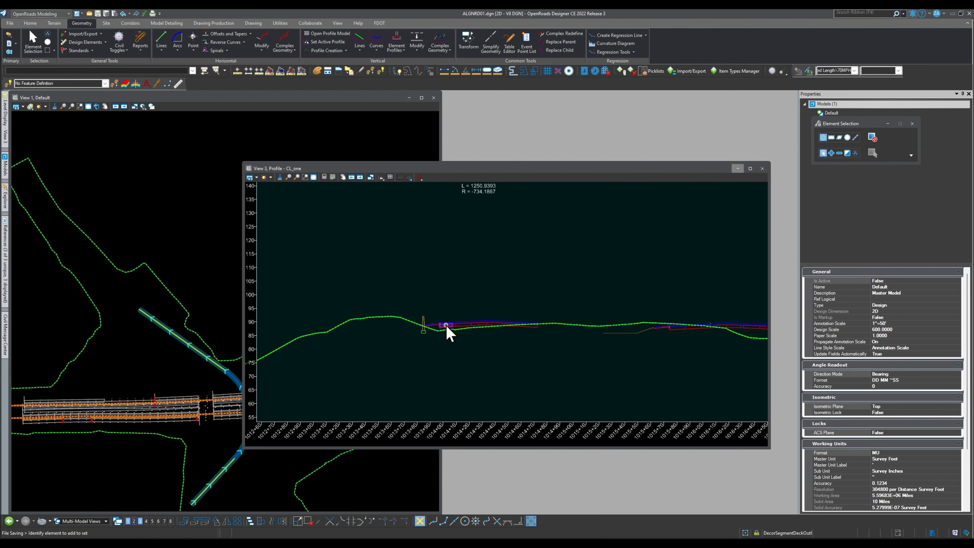
{"action": "scroll", "coordinate": [445, 328], "scroll_direction": "up", "scroll_amount": 5}
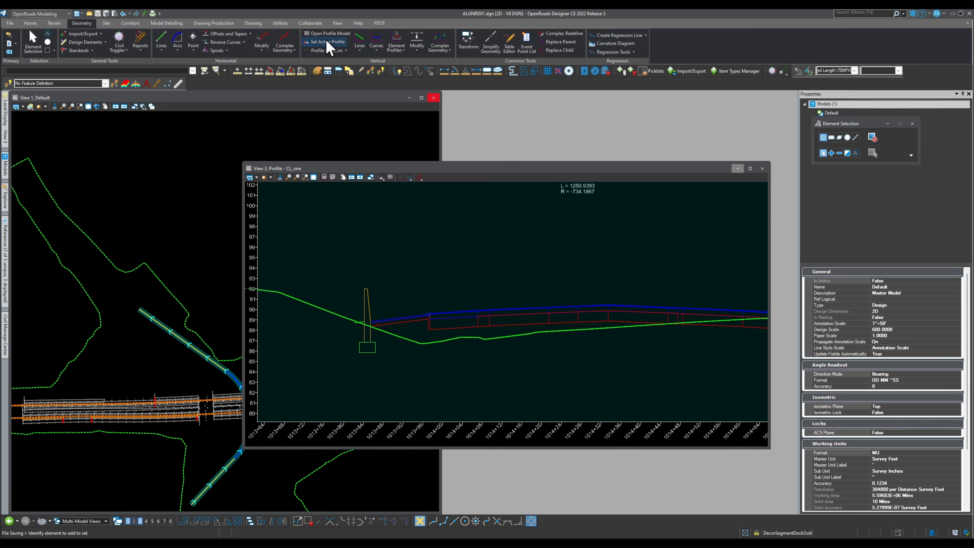
- Start a profile line between points and enable snapping for the 3D cut's ALGNRD01.dgn reference
{"action": "left_click", "coordinate": [359, 40]}
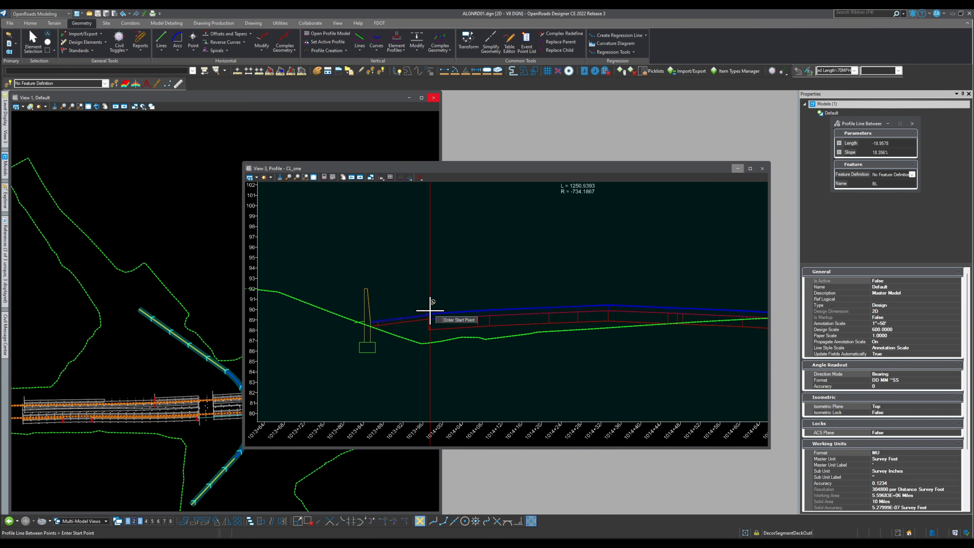
{"action": "scroll", "coordinate": [431, 314], "scroll_direction": "up", "scroll_amount": 2}
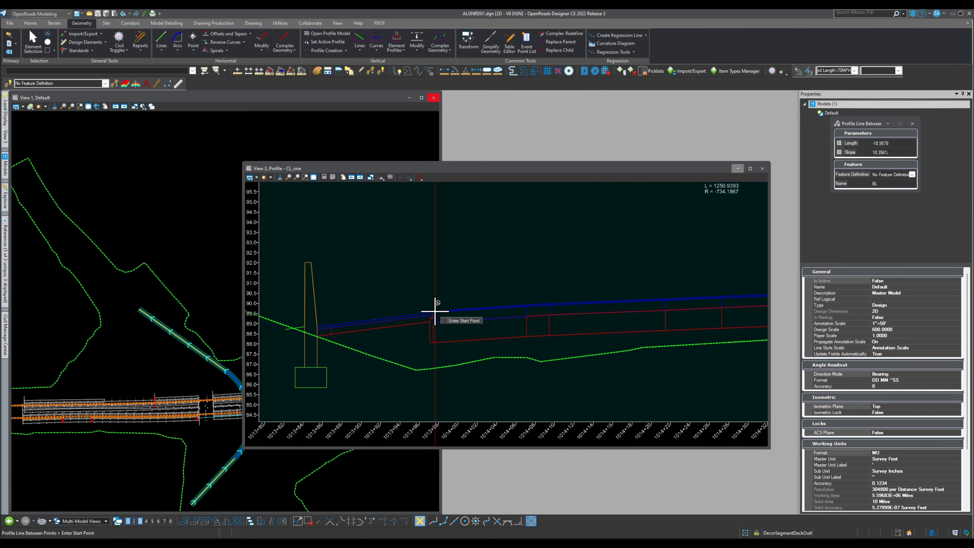
{"action": "scroll", "coordinate": [415, 332], "scroll_direction": "down", "scroll_amount": 2}
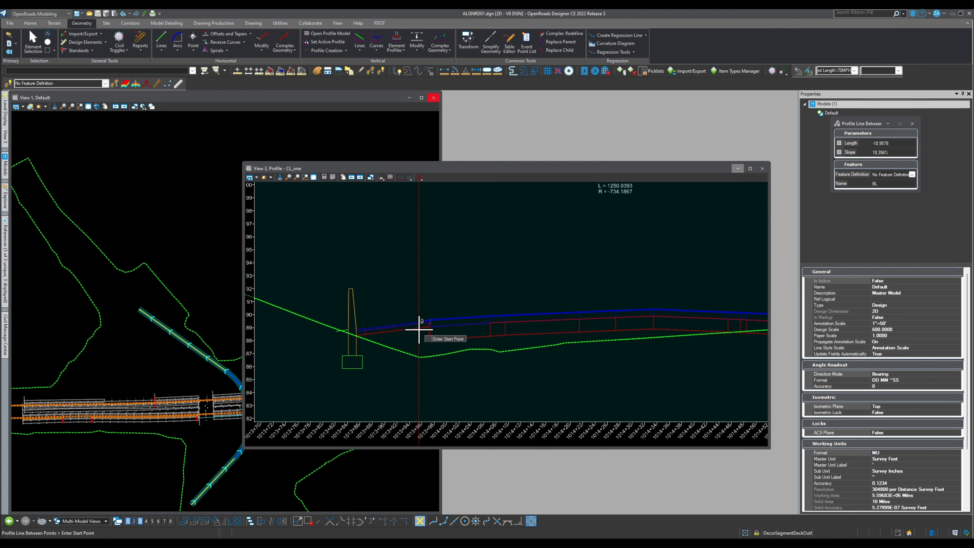
{"action": "scroll", "coordinate": [426, 360], "scroll_direction": "down", "scroll_amount": 1}
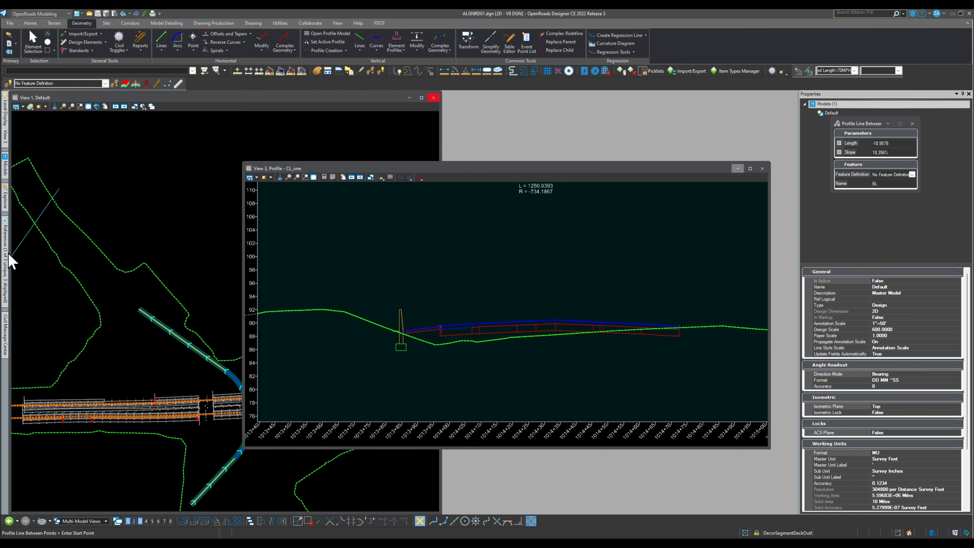
{"action": "mouse_move", "coordinate": [6, 256]}
{"action": "left_click", "coordinate": [143, 132]}
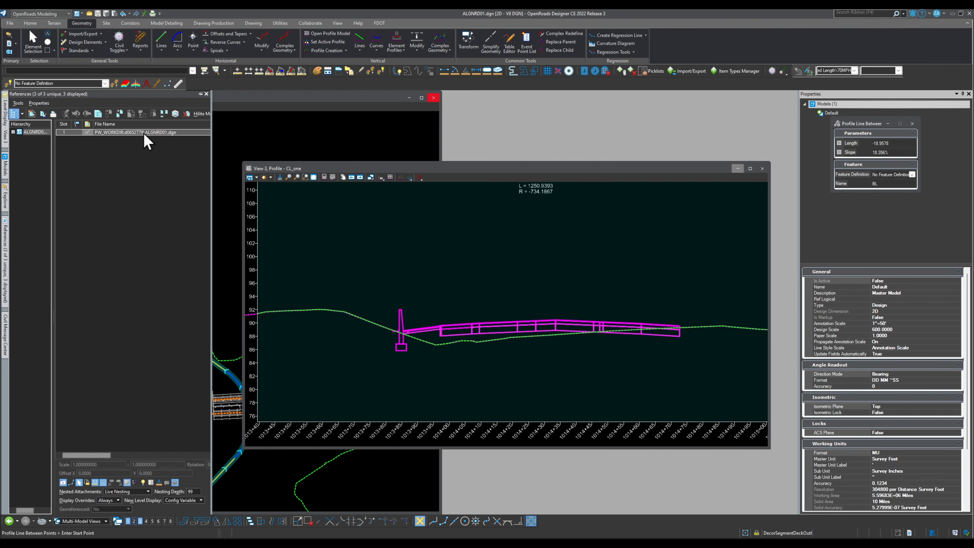
{"action": "left_click", "coordinate": [71, 483]}
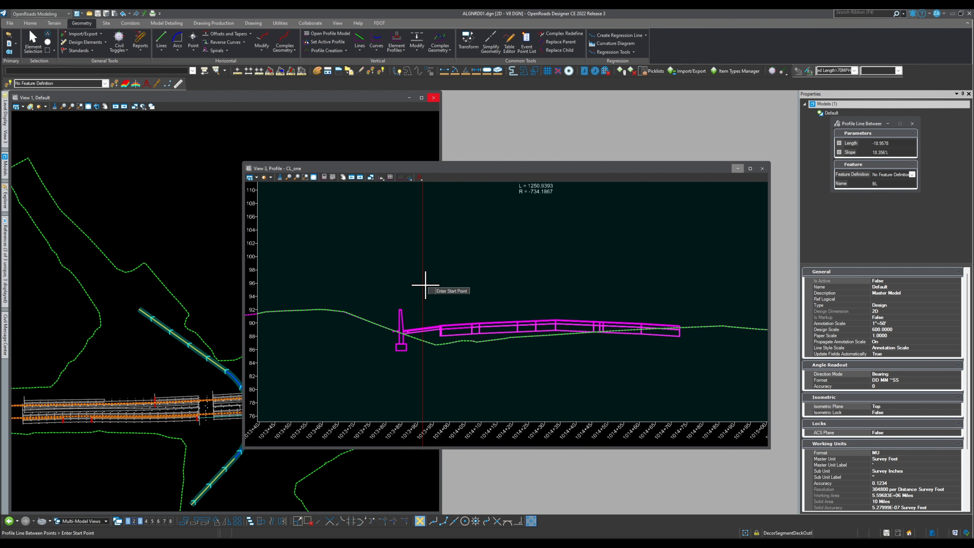
- Draw a near-vertical profile line from the inner left edge of the first pavement section up to about elevation 114
{"action": "left_click", "coordinate": [445, 322]}
{"action": "scroll", "coordinate": [411, 311], "scroll_direction": "down", "scroll_amount": 2}
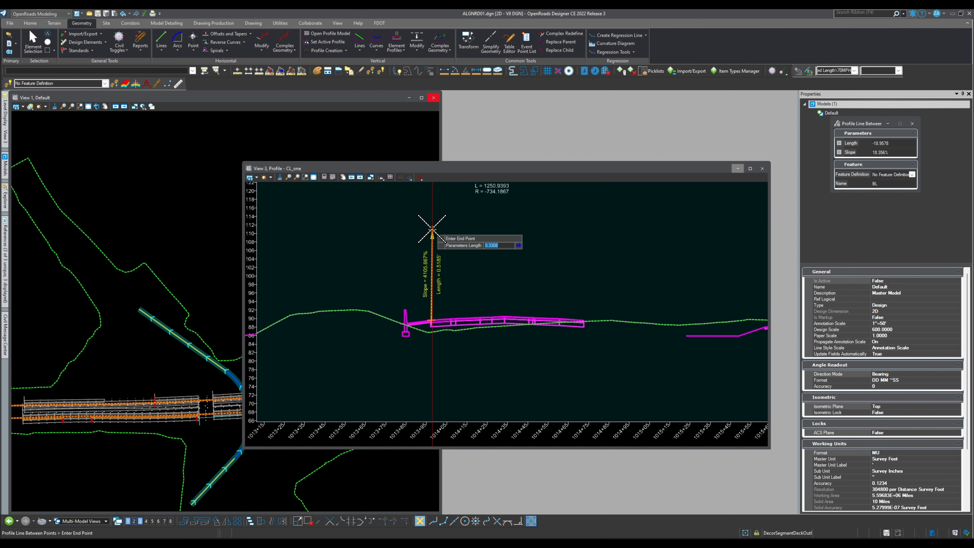
{"action": "left_click", "coordinate": [432, 217]}
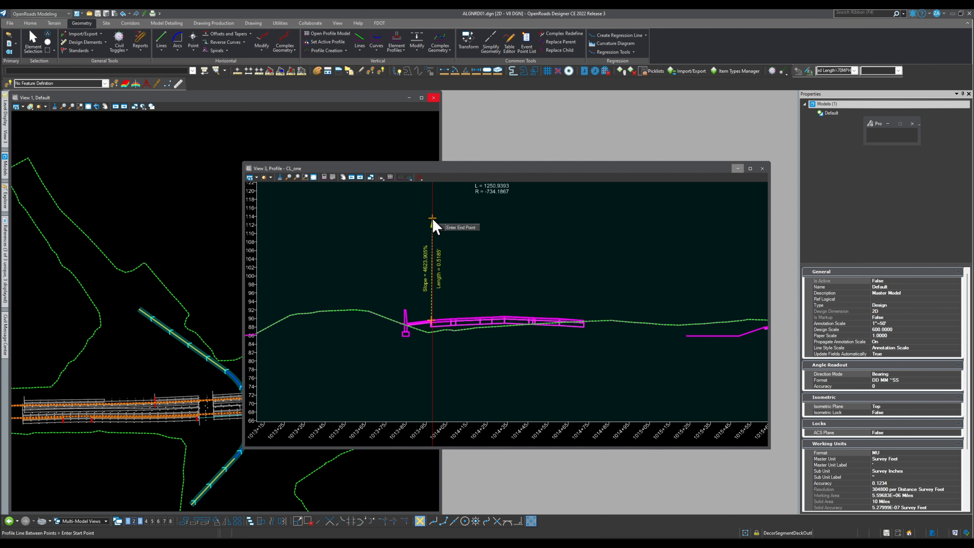
- Draw a near-vertical profile line from the far right end of the first pavement section up to about elevation 126
{"action": "scroll", "coordinate": [498, 330], "scroll_direction": "down", "scroll_amount": 3}
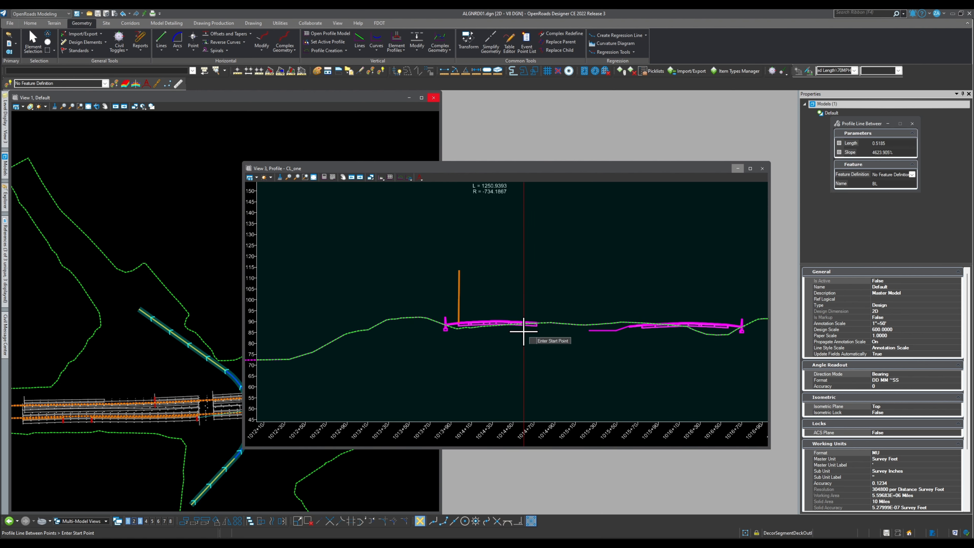
{"action": "left_click", "coordinate": [536, 326]}
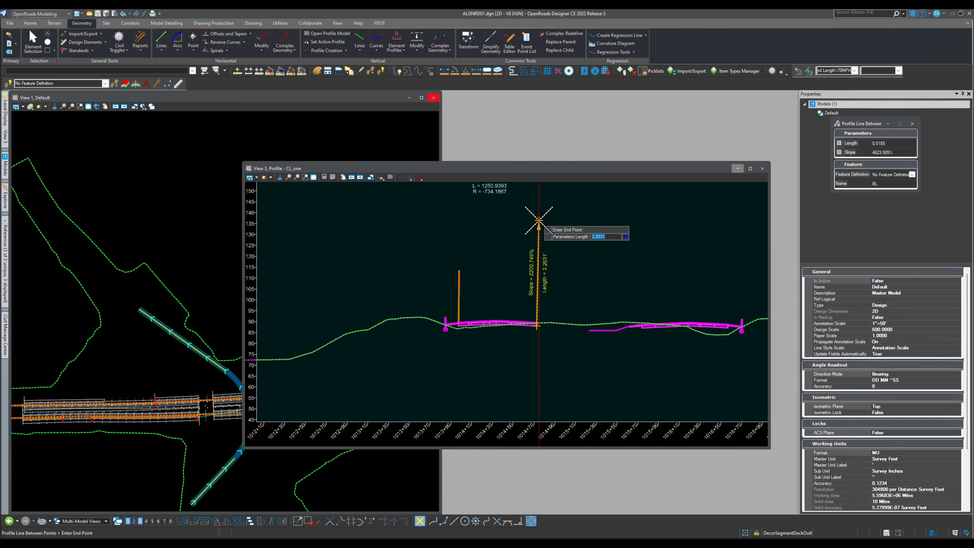
{"action": "left_click", "coordinate": [536, 244]}
- Draw a near-vertical profile line from the barrier at the second pavement section's far end up to about elevation 115
{"action": "scroll", "coordinate": [417, 344], "scroll_direction": "down", "scroll_amount": 1}
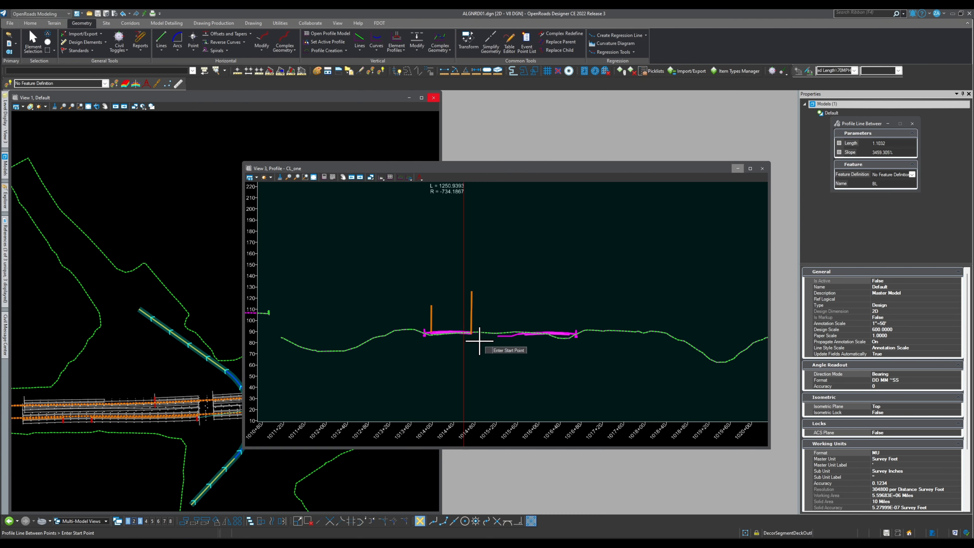
{"action": "scroll", "coordinate": [579, 331], "scroll_direction": "up", "scroll_amount": 3}
{"action": "left_click", "coordinate": [569, 340]}
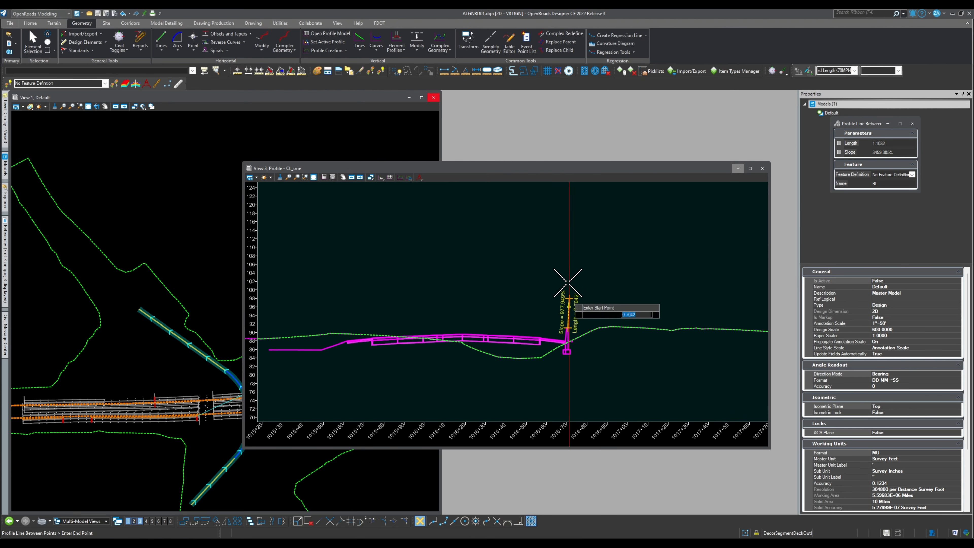
{"action": "left_click", "coordinate": [571, 234]}
{"action": "scroll", "coordinate": [637, 339], "scroll_direction": "down", "scroll_amount": 2}
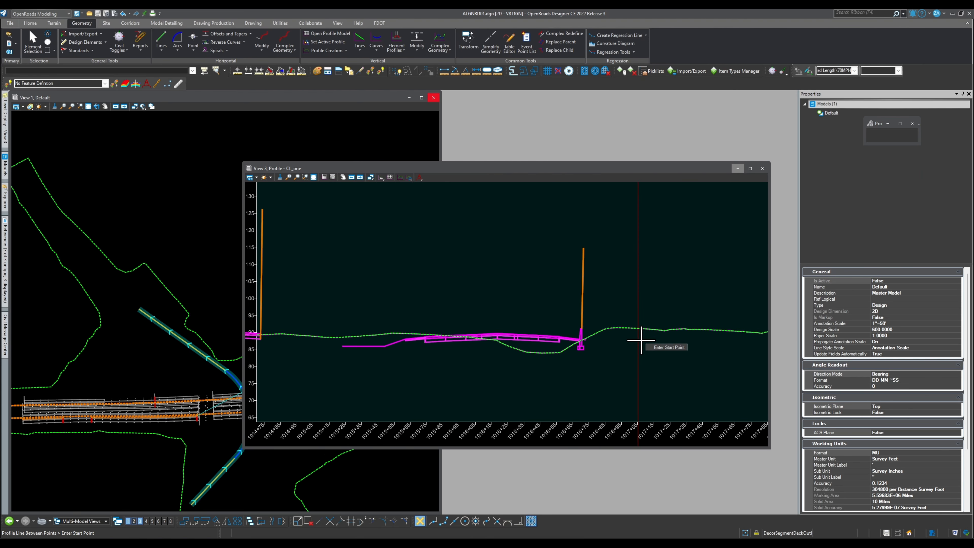
{"action": "scroll", "coordinate": [446, 374], "scroll_direction": "down", "scroll_amount": 2}
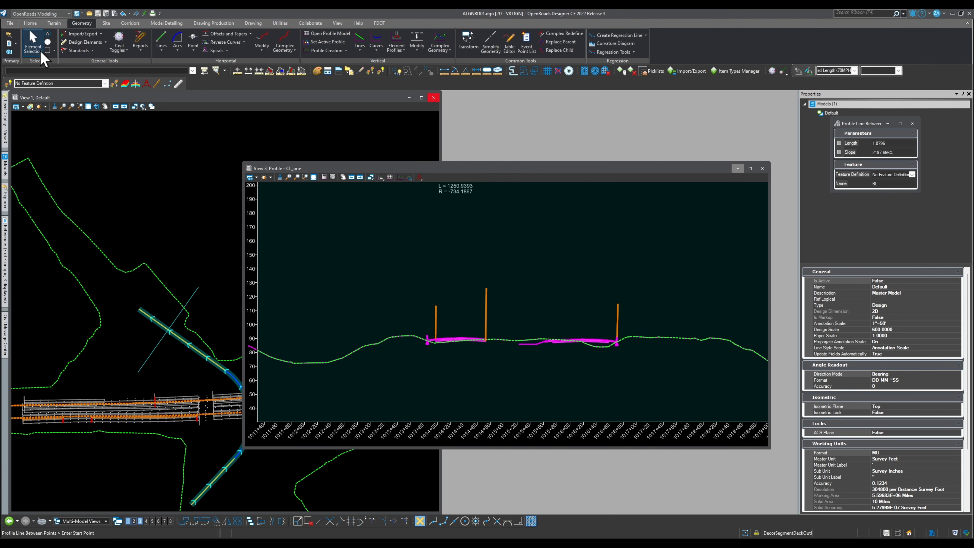
- End the profile line command and remove the highlight from the ALGNRD01.dgn reference geometry in the profile
{"action": "left_click", "coordinate": [33, 41]}
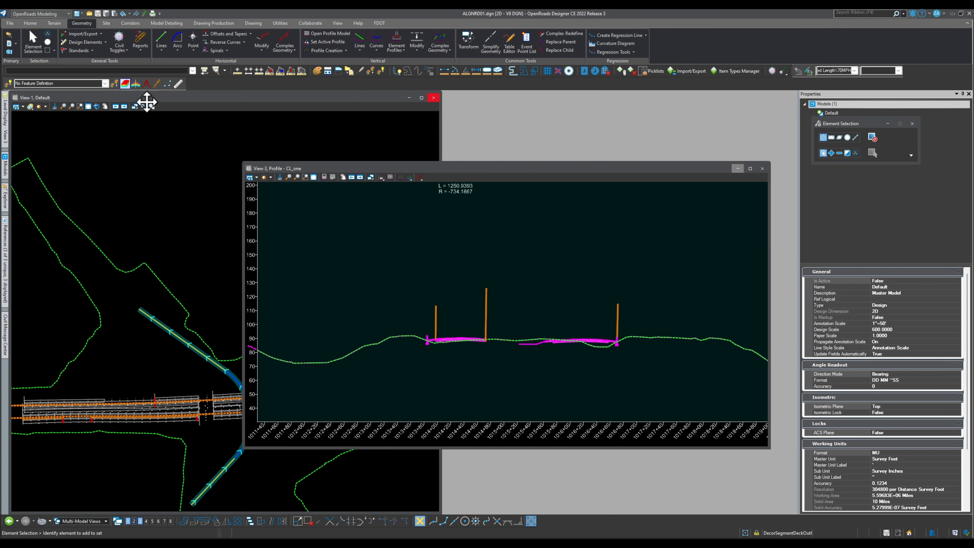
{"action": "left_click", "coordinate": [7, 234]}
{"action": "scroll", "coordinate": [464, 283], "scroll_direction": "down", "scroll_amount": 4}
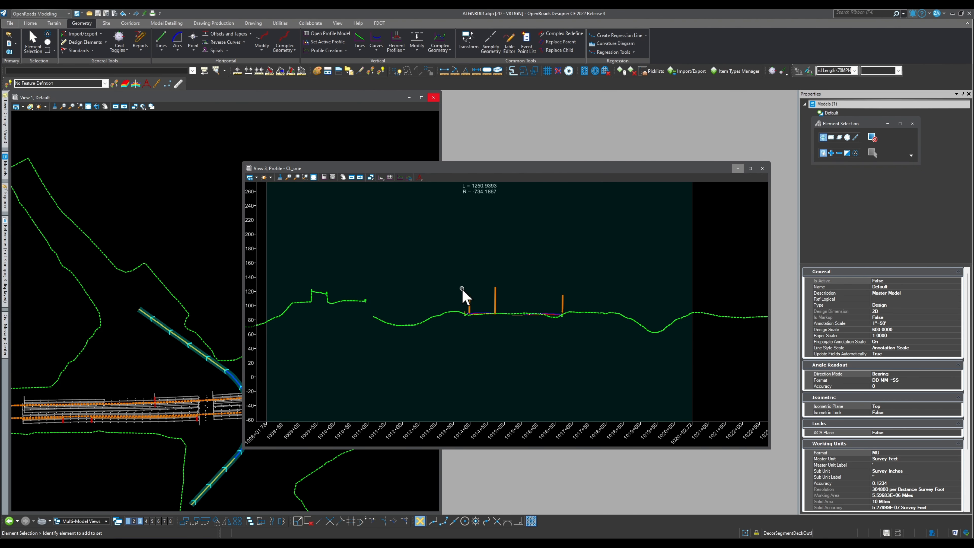
{"action": "scroll", "coordinate": [461, 290], "scroll_direction": "up", "scroll_amount": 4}
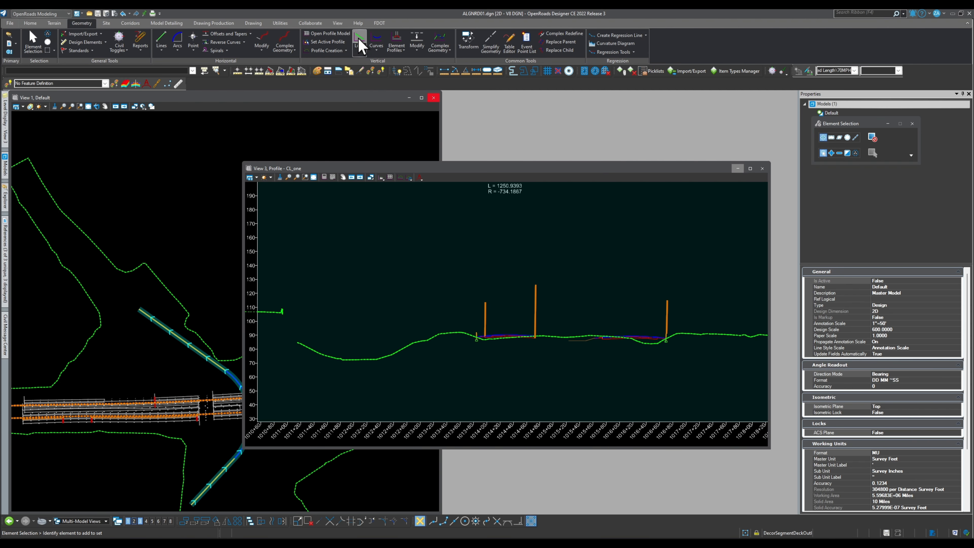
- Restart Profile Line Between Points with Civil AccuDraw enabled and move View 3 clear of the baseline in the plan view
{"action": "left_click", "coordinate": [359, 54]}
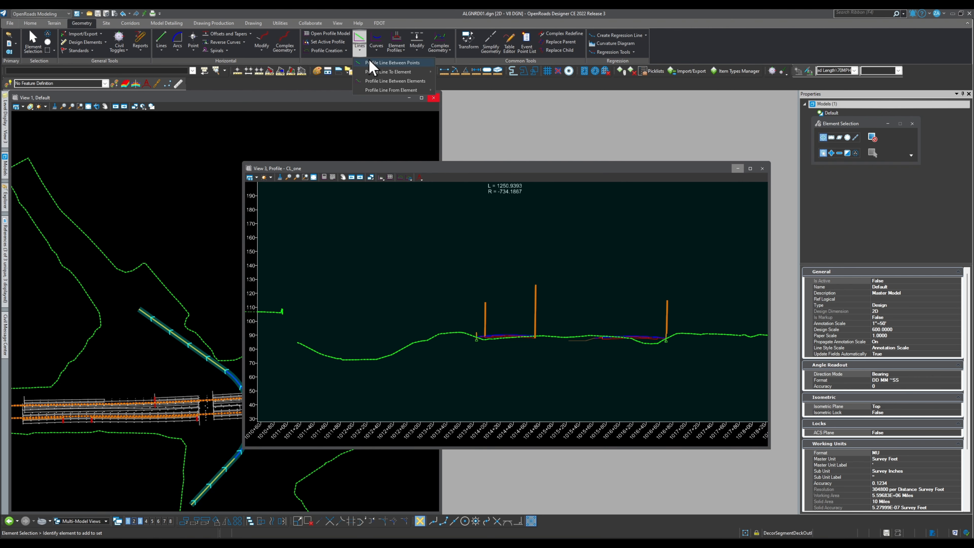
{"action": "left_click", "coordinate": [388, 63]}
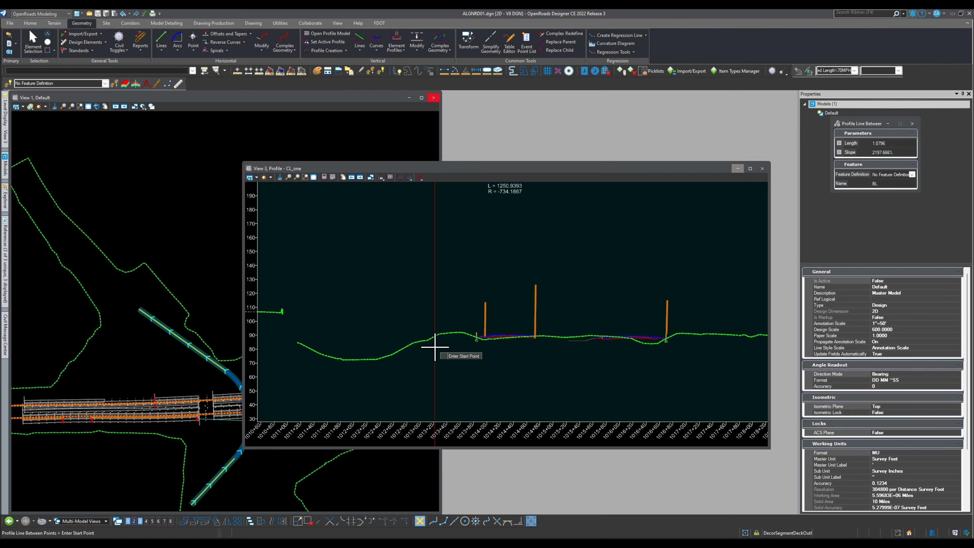
{"action": "scroll", "coordinate": [445, 330], "scroll_direction": "up", "scroll_amount": 3}
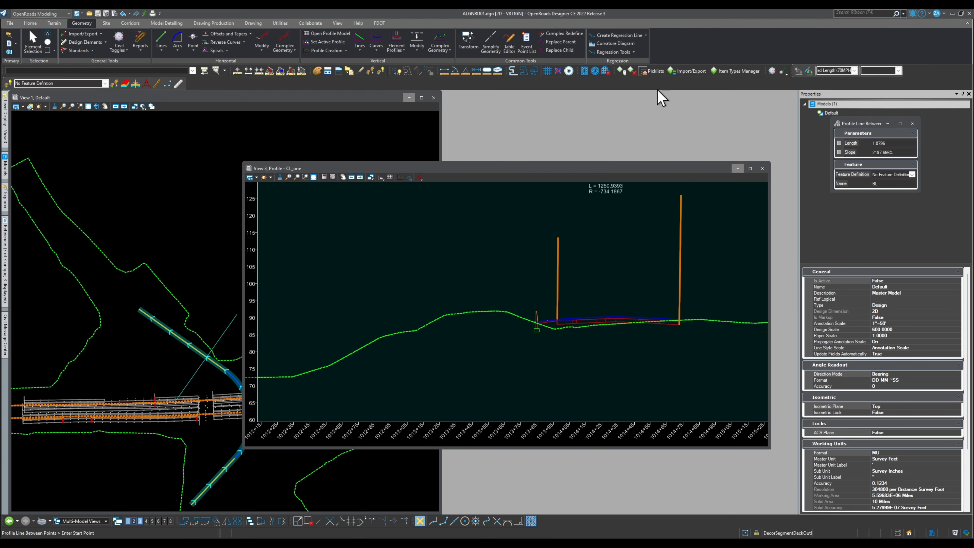
{"action": "left_click", "coordinate": [772, 72]}
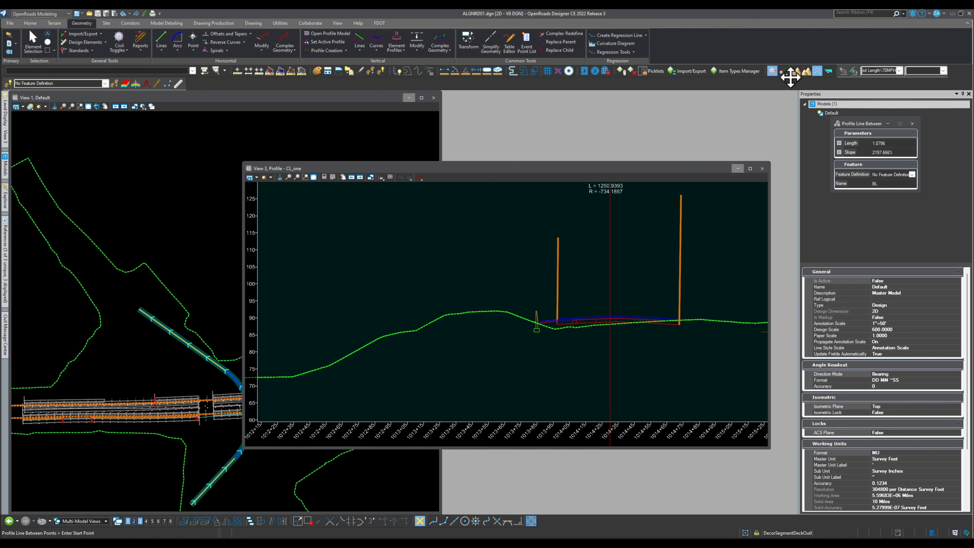
{"action": "scroll", "coordinate": [136, 323], "scroll_direction": "down", "scroll_amount": 1}
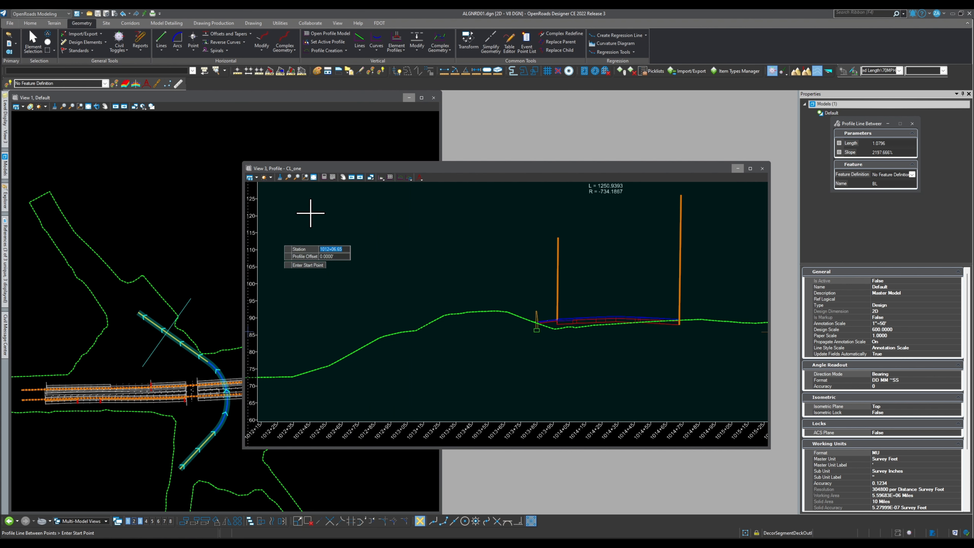
{"action": "left_click_drag", "start_coordinate": [398, 168], "coordinate": [553, 150]}
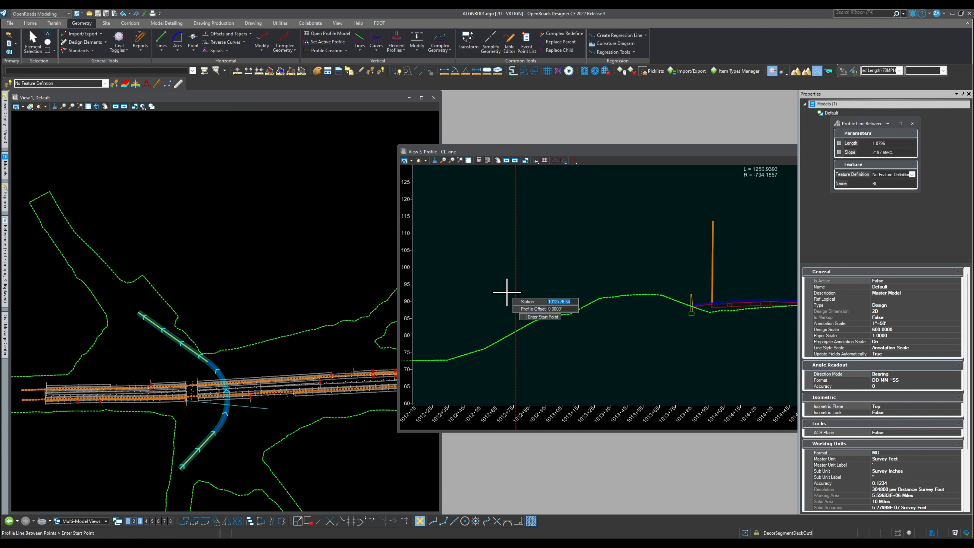
- Start the profile line on the existing-ground line with the Civil AccuDraw station locked at 1012+00.00
{"action": "scroll", "coordinate": [499, 318], "scroll_direction": "down", "scroll_amount": 7}
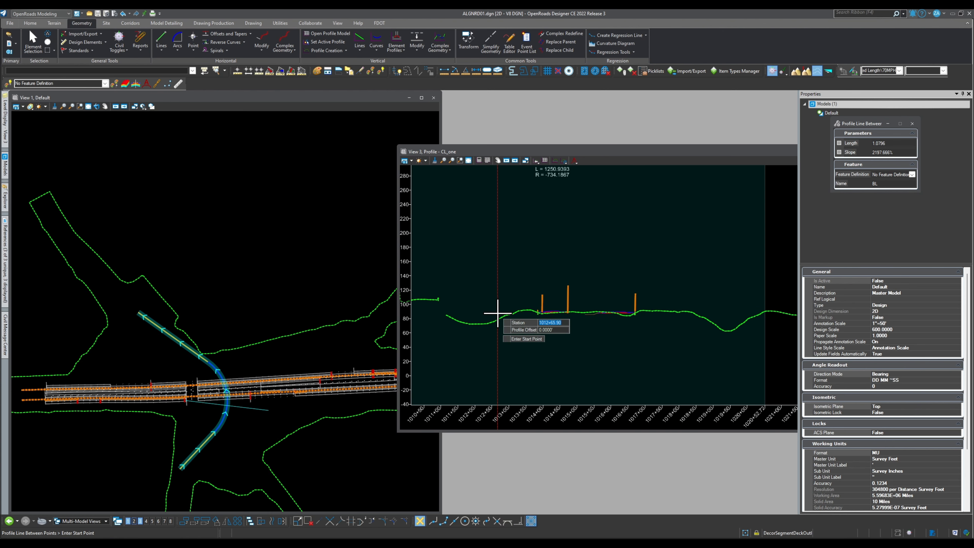
{"action": "scroll", "coordinate": [504, 290], "scroll_direction": "down", "scroll_amount": 4}
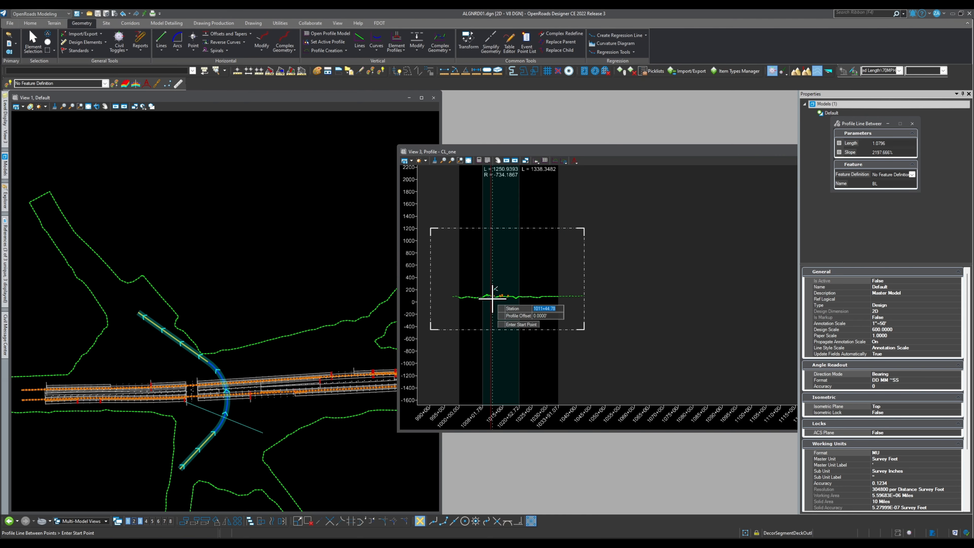
{"action": "scroll", "coordinate": [494, 295], "scroll_direction": "up", "scroll_amount": 6}
{"action": "scroll", "coordinate": [498, 296], "scroll_direction": "up", "scroll_amount": 4}
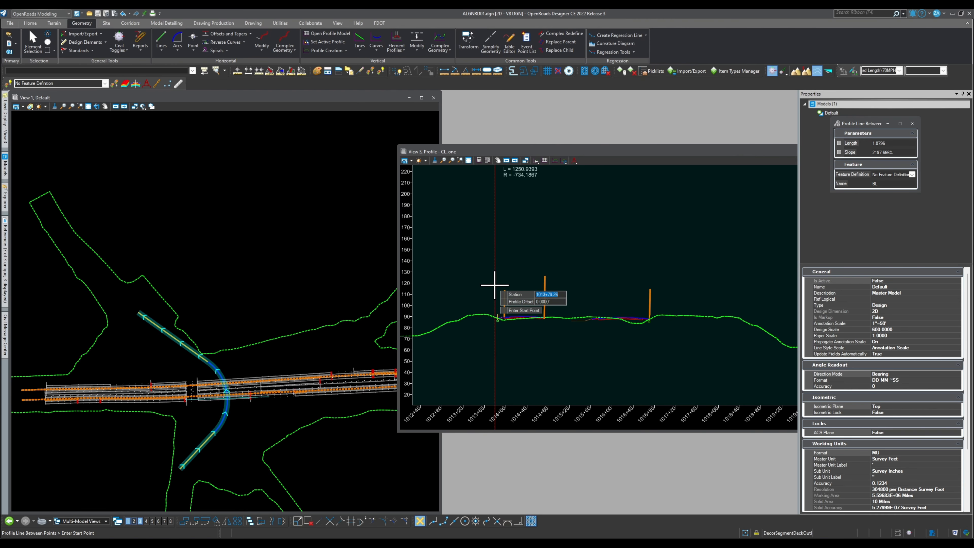
{"action": "scroll", "coordinate": [541, 292], "scroll_direction": "up", "scroll_amount": 2}
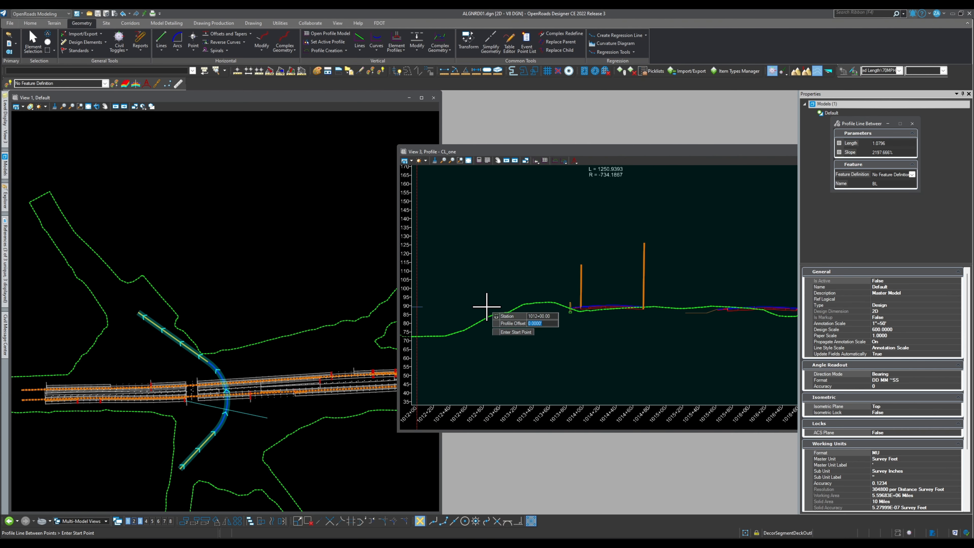
{"action": "scroll", "coordinate": [486, 306], "scroll_direction": "down", "scroll_amount": 2}
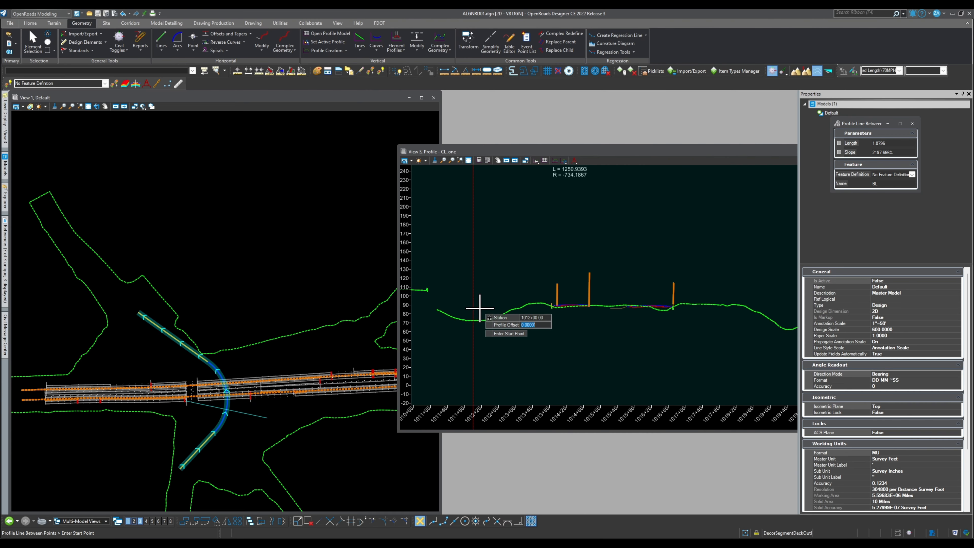
{"action": "scroll", "coordinate": [476, 298], "scroll_direction": "up", "scroll_amount": 2}
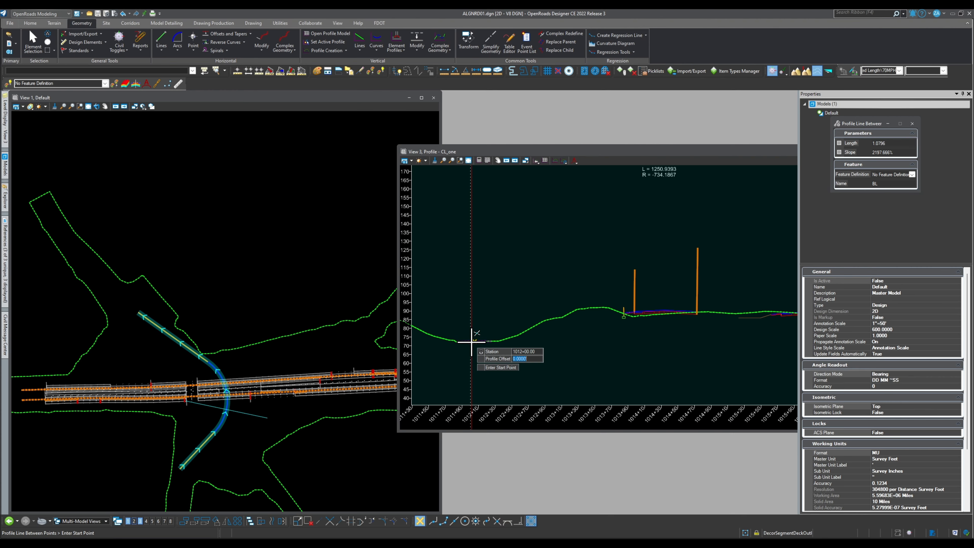
{"action": "left_click", "coordinate": [471, 341]}
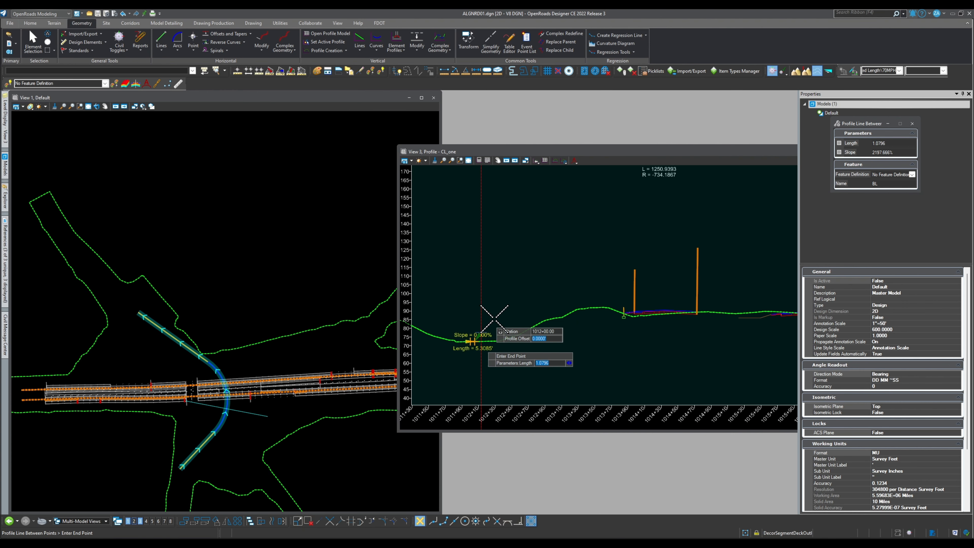
- Place the line's end point above the highway near station 1015+50, about 351 ft long at 22.1% slope, and end the command
{"action": "scroll", "coordinate": [526, 305], "scroll_direction": "down", "scroll_amount": 2}
{"action": "scroll", "coordinate": [497, 334], "scroll_direction": "down", "scroll_amount": 2}
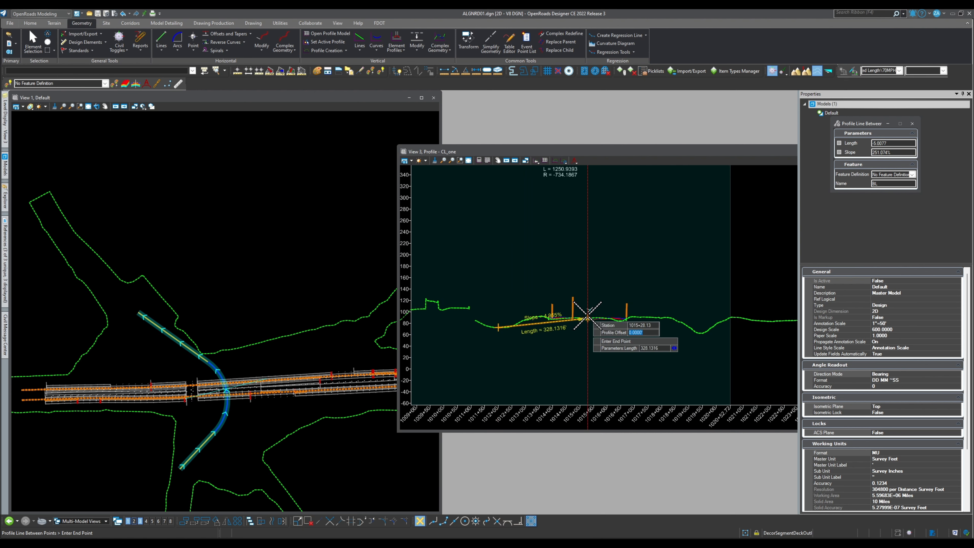
{"action": "scroll", "coordinate": [589, 315], "scroll_direction": "up", "scroll_amount": 2}
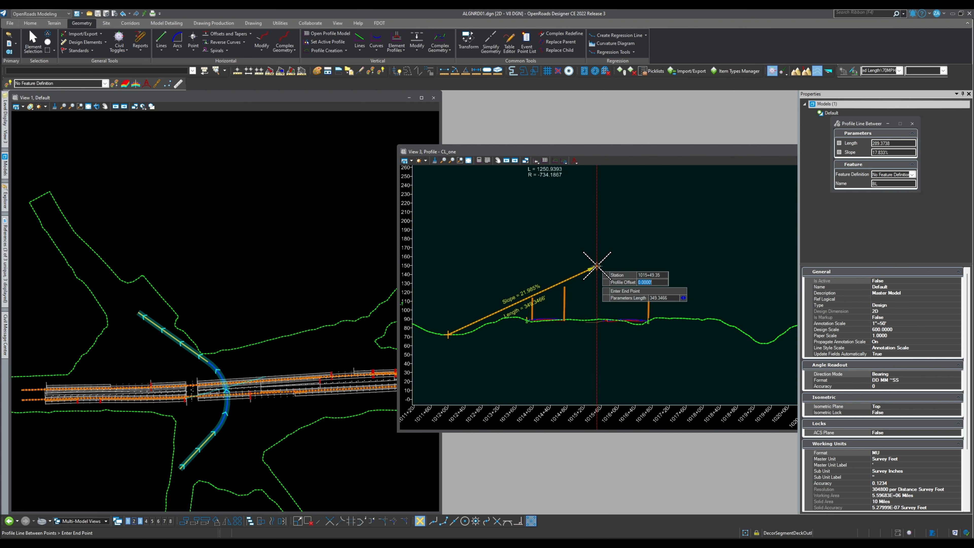
{"action": "left_click", "coordinate": [596, 264]}
{"action": "scroll", "coordinate": [510, 353], "scroll_direction": "down", "scroll_amount": 1}
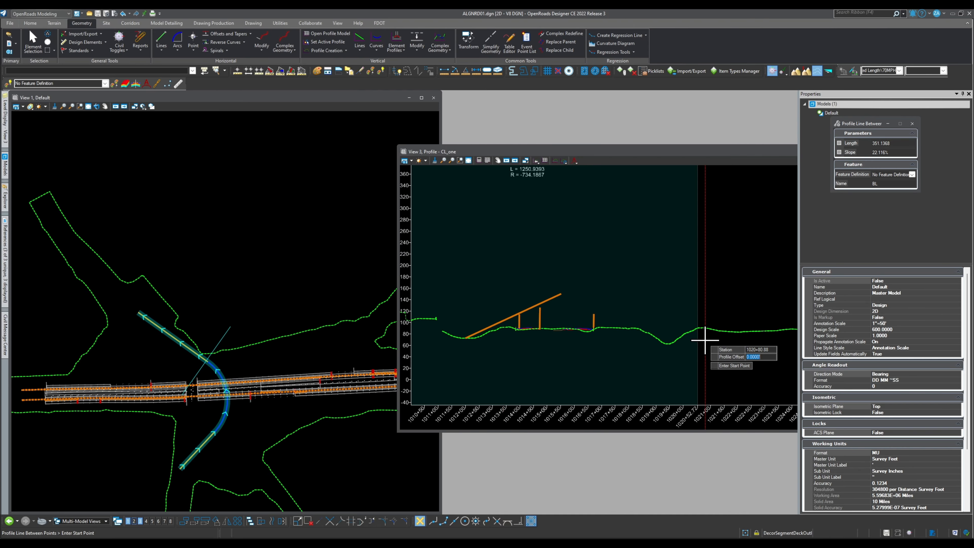
{"action": "scroll", "coordinate": [640, 344], "scroll_direction": "down", "scroll_amount": 1}
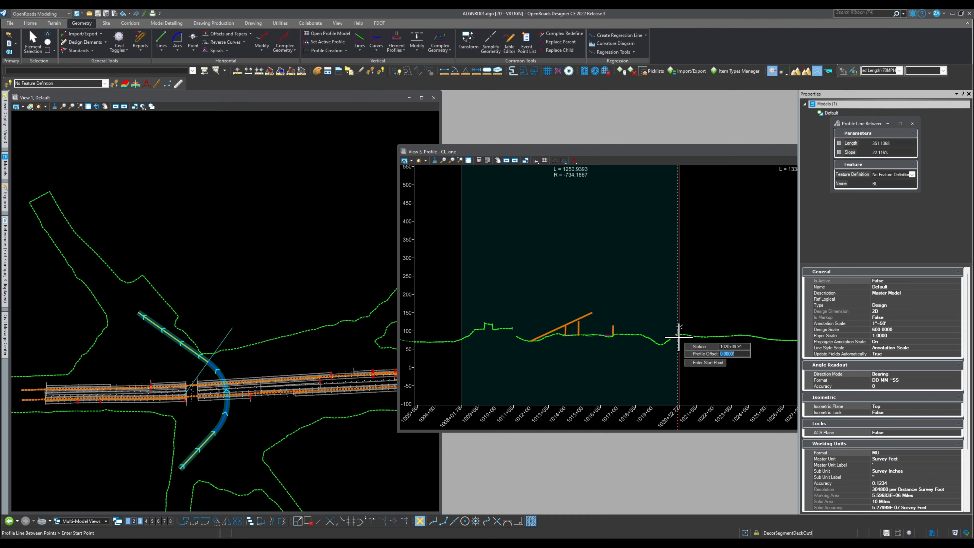
{"action": "left_click", "coordinate": [33, 41]}
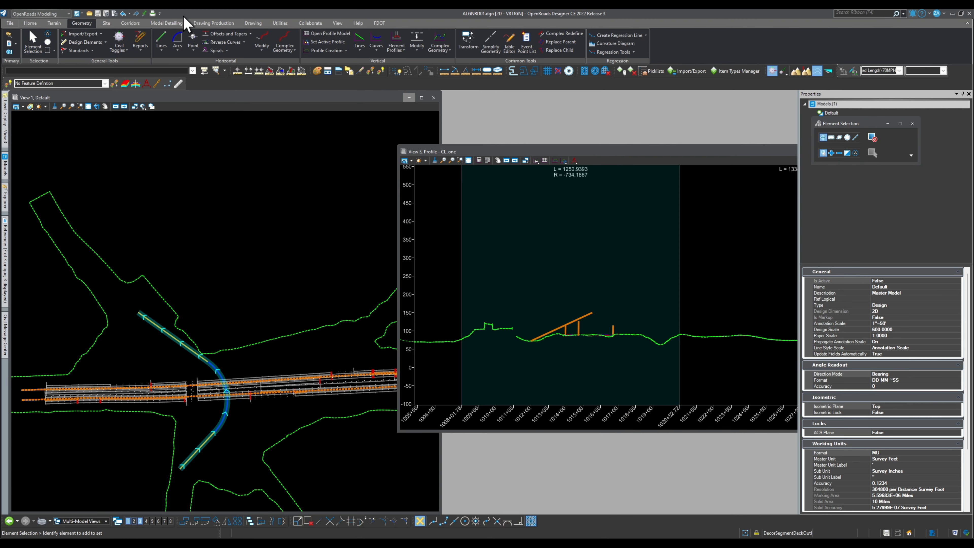
- Draw a profile line between points starting at locked station 1020+00.00 above the ground, about 170 ft long at 28.1% slope
{"action": "left_click", "coordinate": [363, 39]}
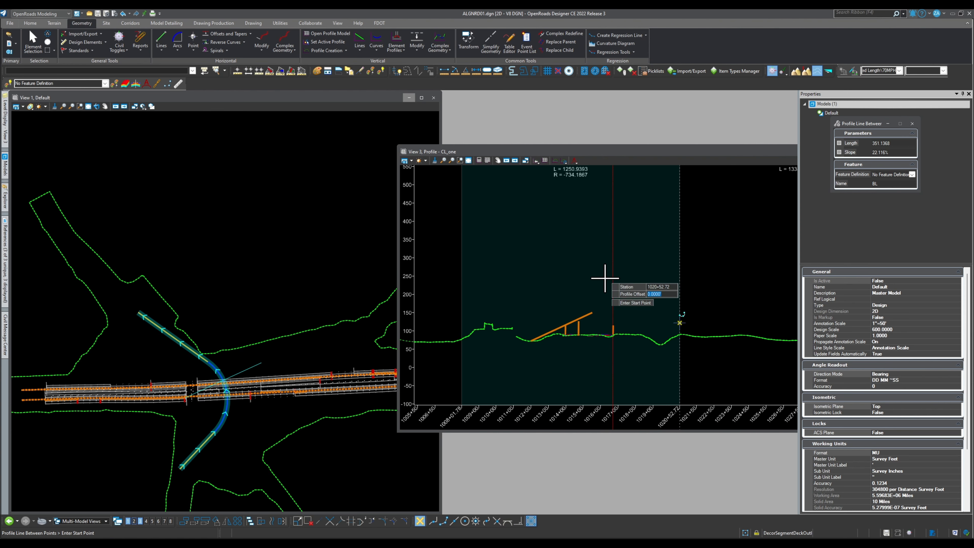
{"action": "key", "text": "space"}
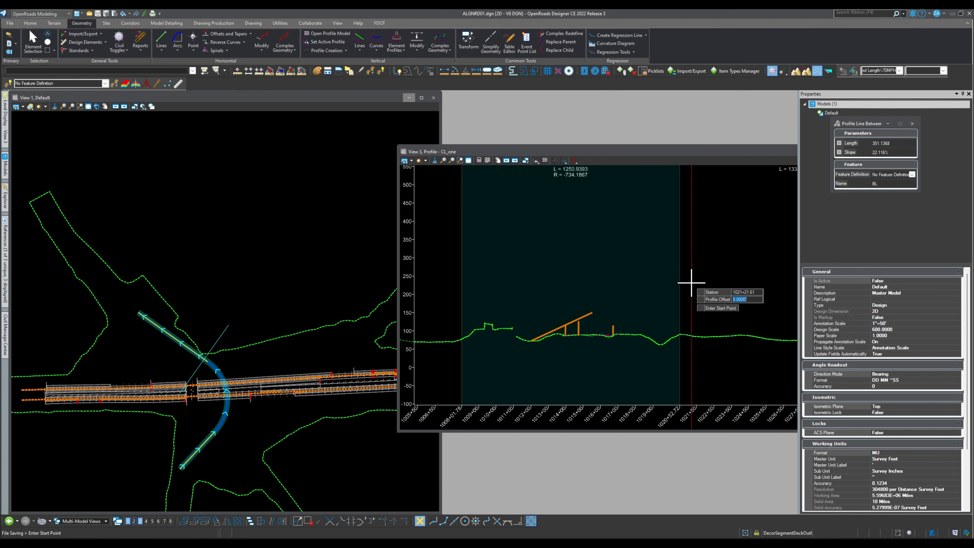
{"action": "key", "text": "Tab"}
{"action": "key", "text": "Tab"}
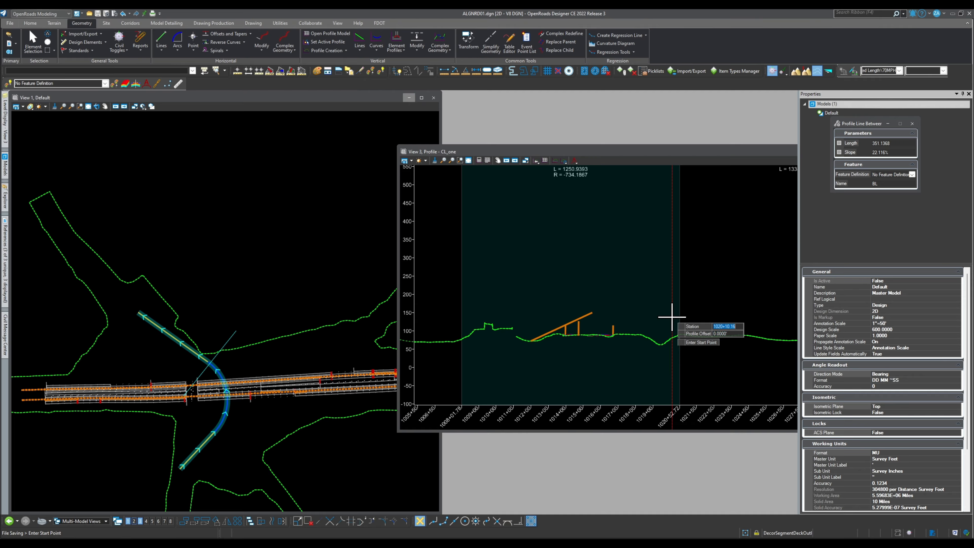
{"action": "key", "text": "Tab"}
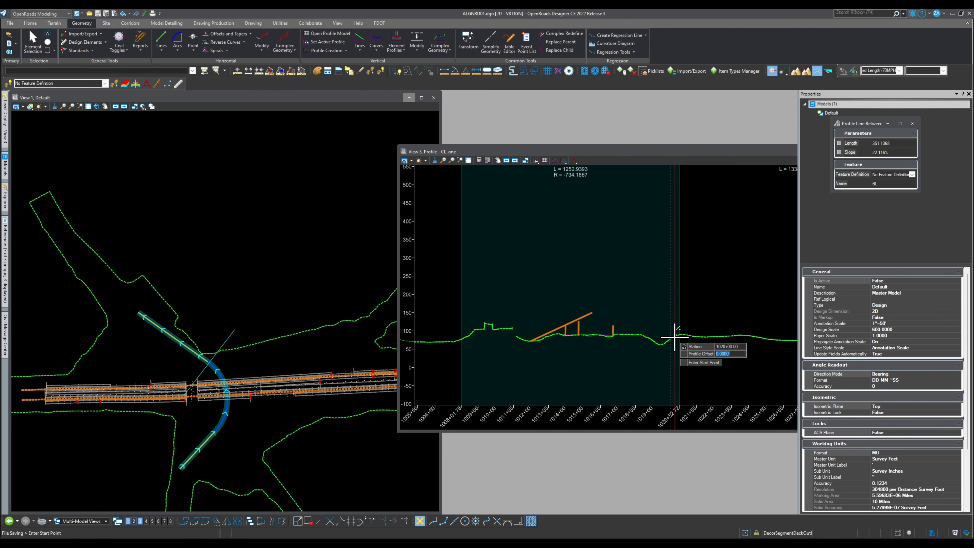
{"action": "scroll", "coordinate": [675, 337], "scroll_direction": "up", "scroll_amount": 3}
{"action": "scroll", "coordinate": [674, 337], "scroll_direction": "up", "scroll_amount": 1}
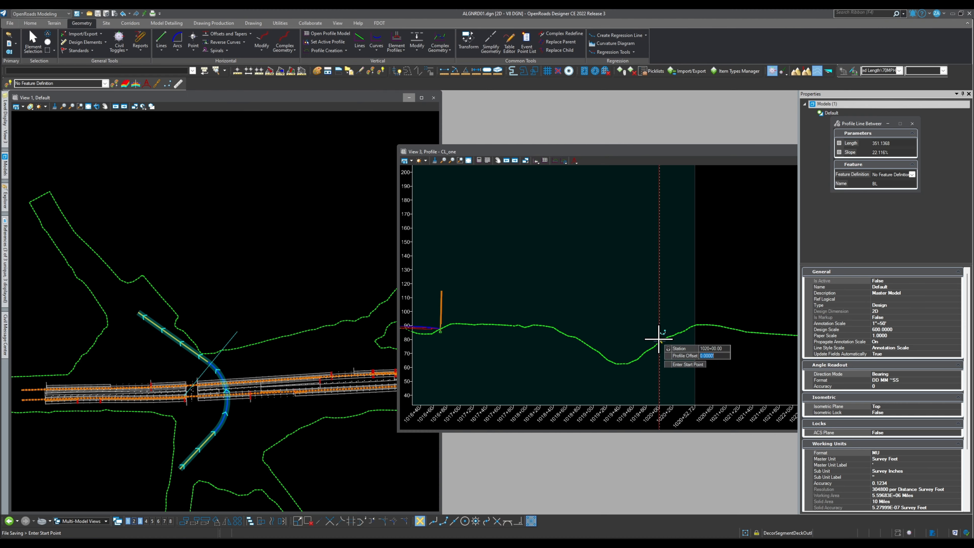
{"action": "left_click", "coordinate": [668, 304]}
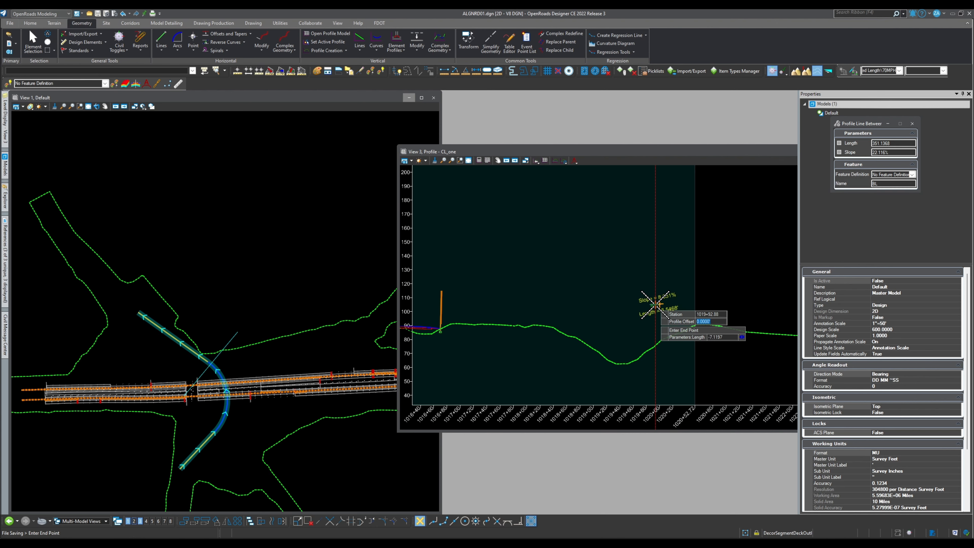
{"action": "scroll", "coordinate": [652, 304], "scroll_direction": "down", "scroll_amount": 3}
{"action": "left_click", "coordinate": [715, 271]}
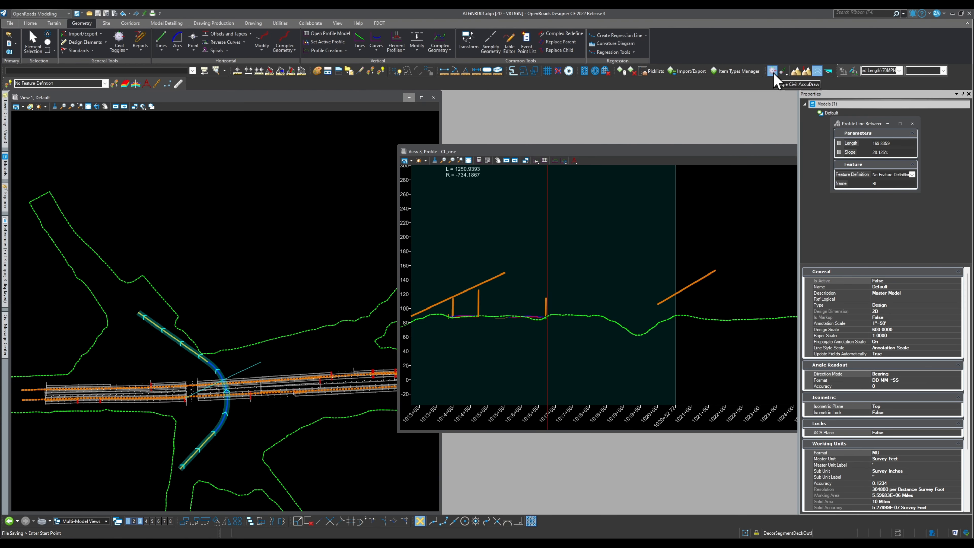
- With Civil AccuDraw off, draw a descending profile line from near station 1016+46 to station 1020+00, about 354 ft long at -14.26% slope
{"action": "left_click", "coordinate": [358, 36]}
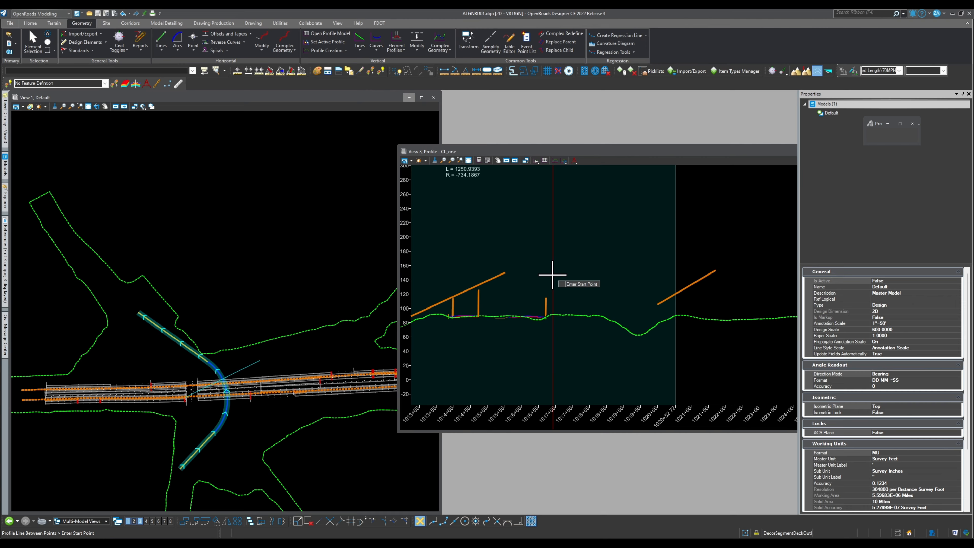
{"action": "left_click", "coordinate": [537, 269]}
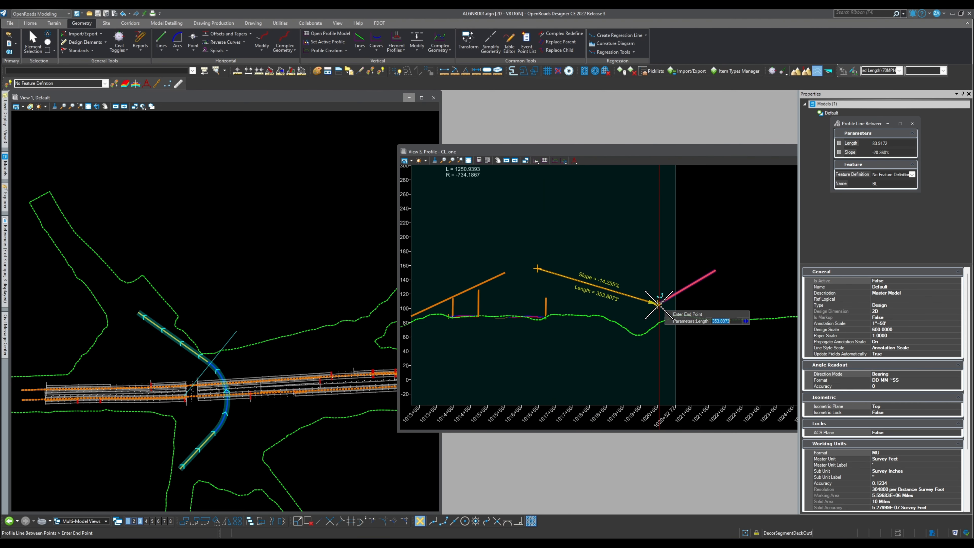
{"action": "left_click", "coordinate": [658, 304]}
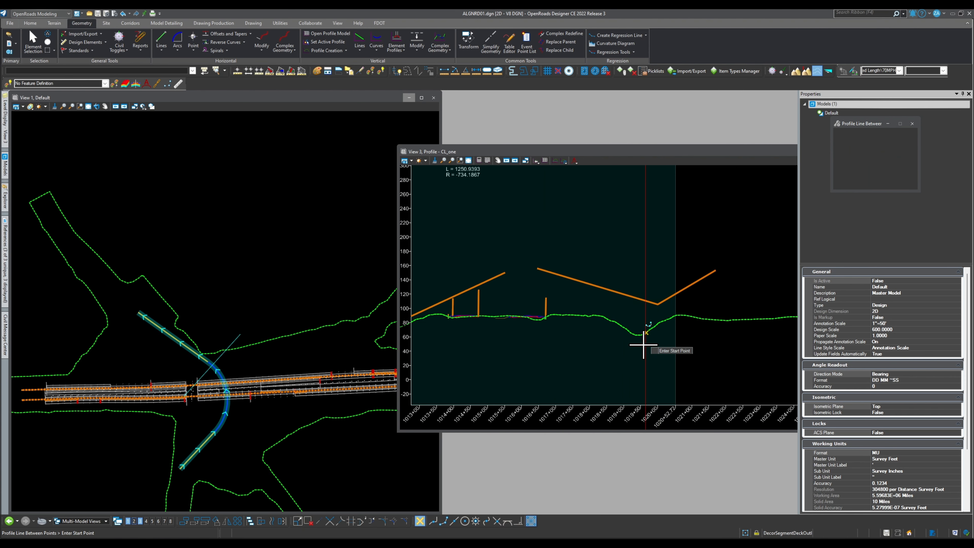
- Delete the rising profile line that starts at station 1020+00
{"action": "left_click", "coordinate": [33, 41]}
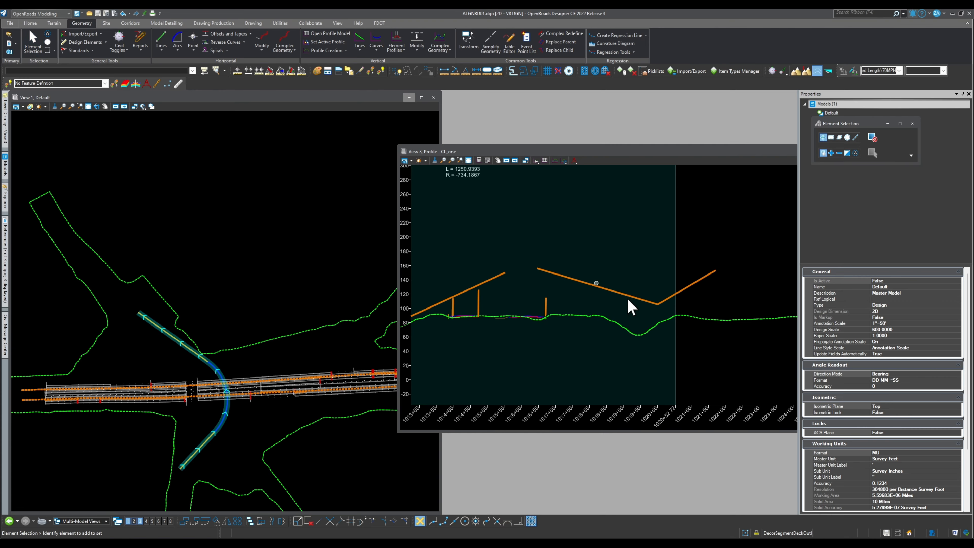
{"action": "left_click", "coordinate": [673, 300]}
{"action": "key", "text": "Delete"}
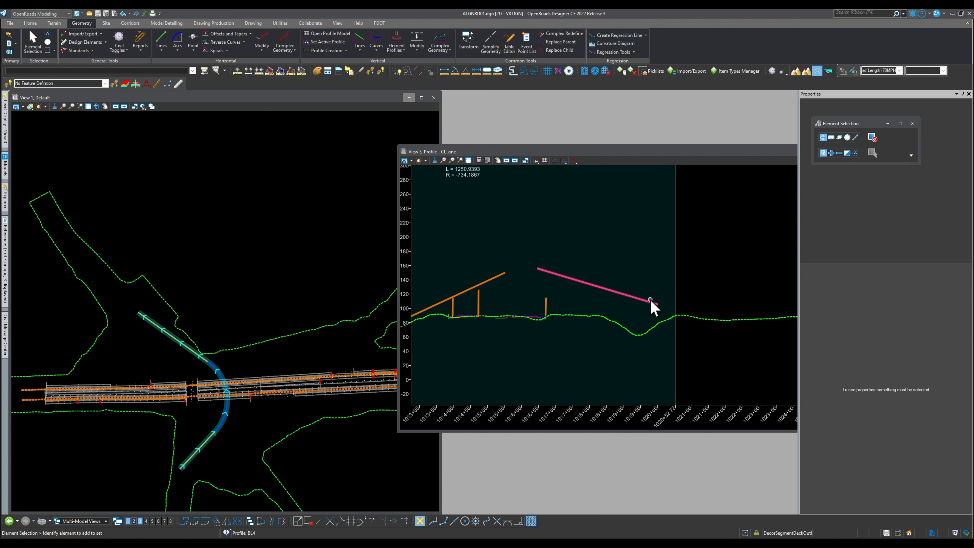
- Extend the descending profile line's lower end along its slope to the existing-ground line, about 508 ft in total length, and deselect it
{"action": "left_click", "coordinate": [651, 301]}
{"action": "scroll", "coordinate": [657, 308], "scroll_direction": "up", "scroll_amount": 5}
{"action": "scroll", "coordinate": [556, 275], "scroll_direction": "down", "scroll_amount": 3}
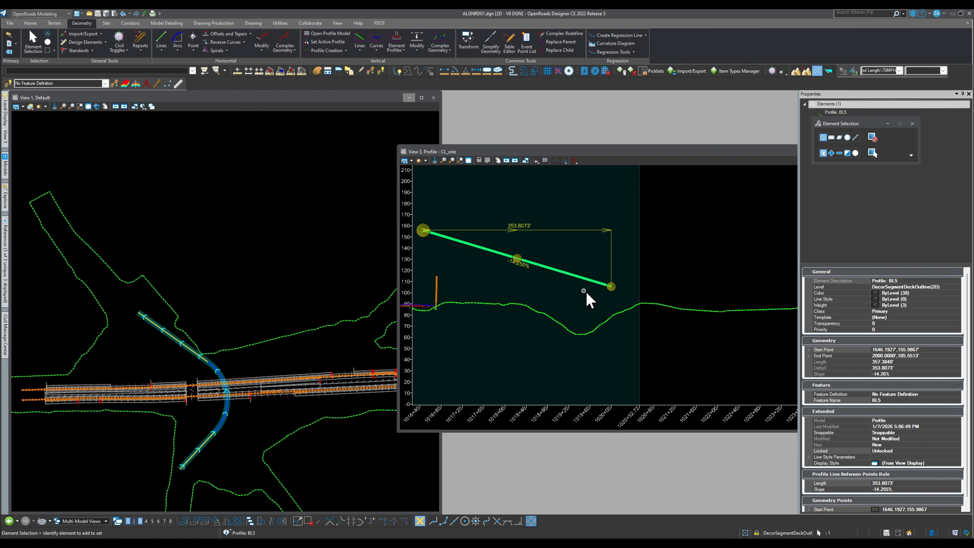
{"action": "left_click", "coordinate": [616, 286]}
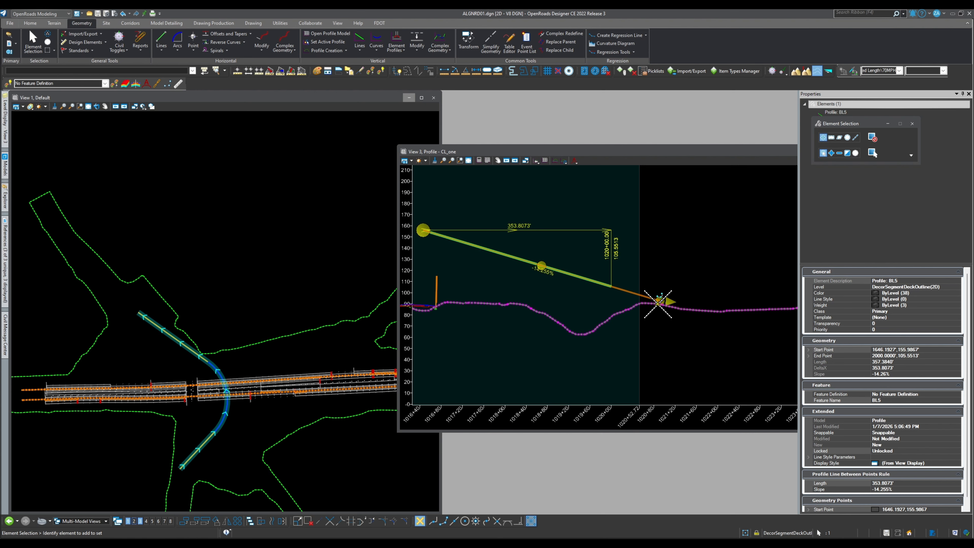
{"action": "left_click", "coordinate": [691, 310]}
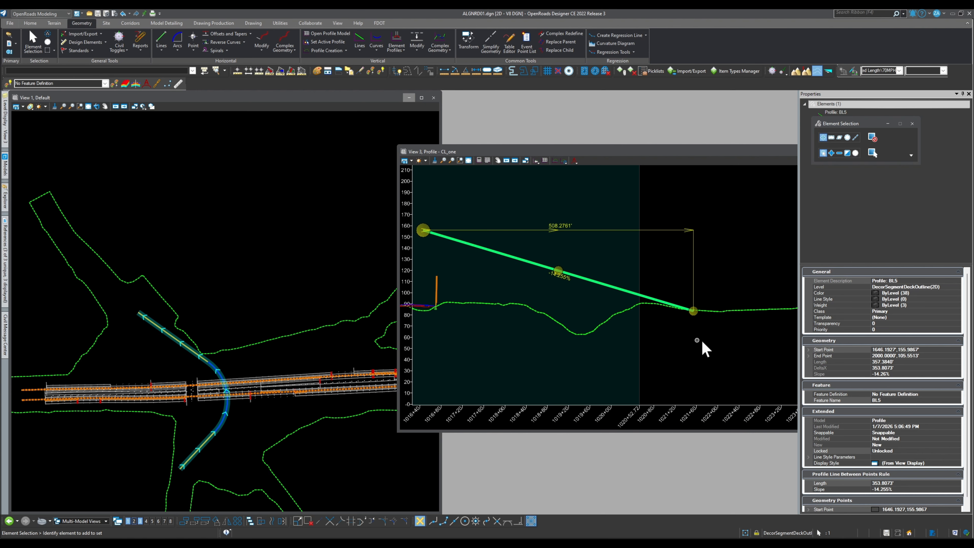
{"action": "scroll", "coordinate": [702, 343], "scroll_direction": "down", "scroll_amount": 3}
{"action": "scroll", "coordinate": [587, 304], "scroll_direction": "up", "scroll_amount": 3}
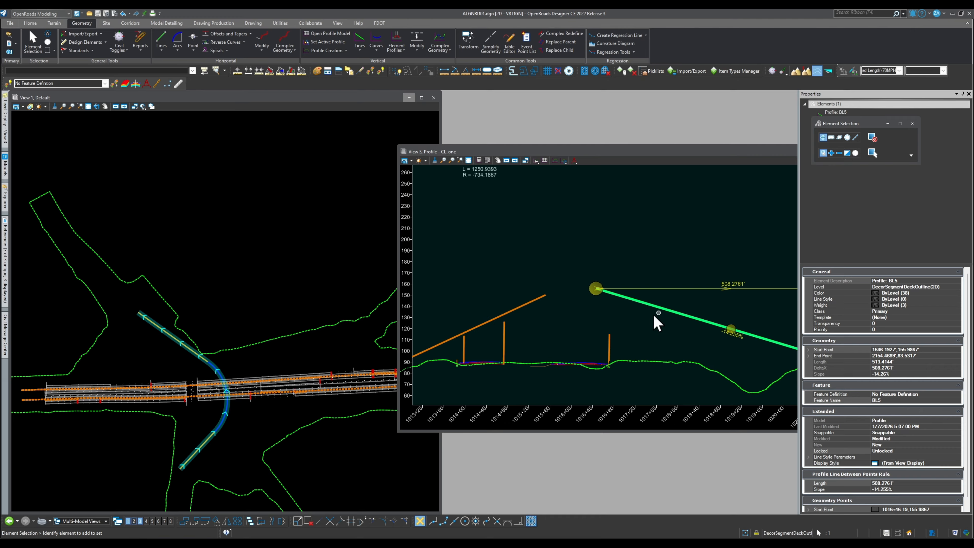
{"action": "scroll", "coordinate": [552, 303], "scroll_direction": "down", "scroll_amount": 3}
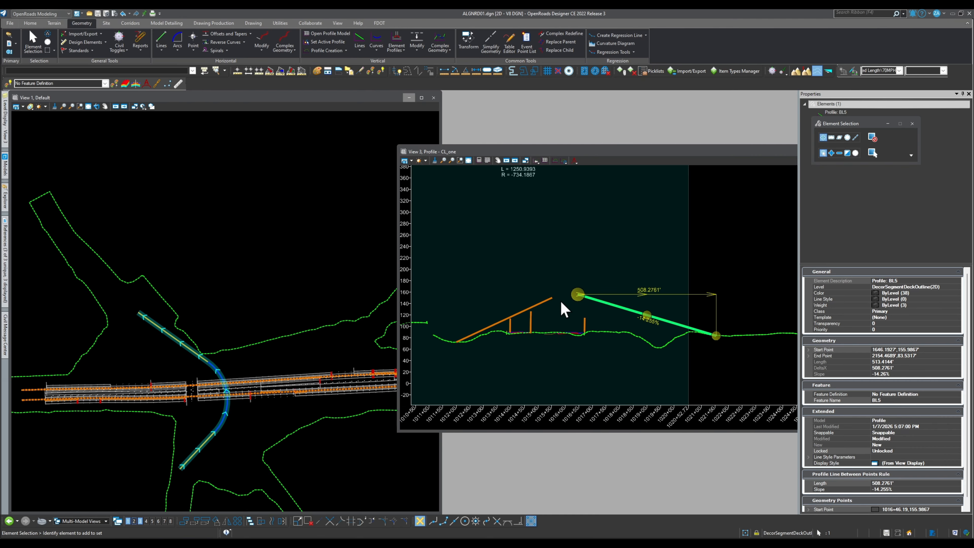
{"action": "left_click", "coordinate": [505, 288]}
{"action": "scroll", "coordinate": [490, 297], "scroll_direction": "up", "scroll_amount": 3}
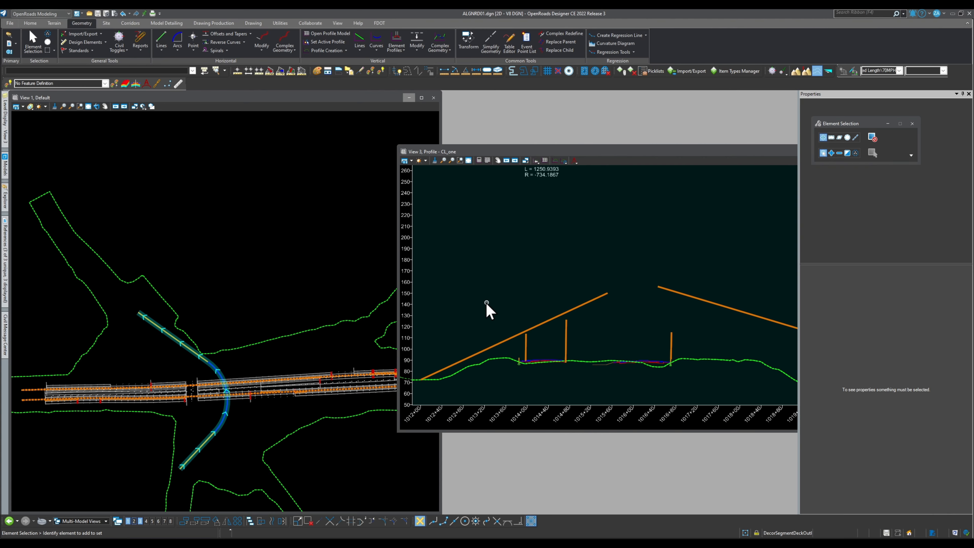
{"action": "scroll", "coordinate": [486, 303], "scroll_direction": "down", "scroll_amount": 2}
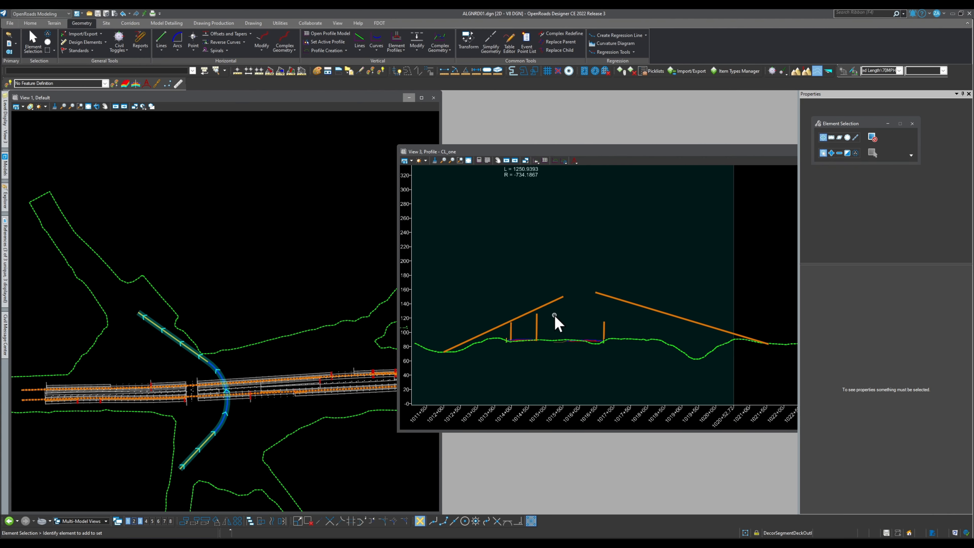
{"action": "left_click", "coordinate": [377, 52]}
{"action": "mouse_move", "coordinate": [376, 81]}
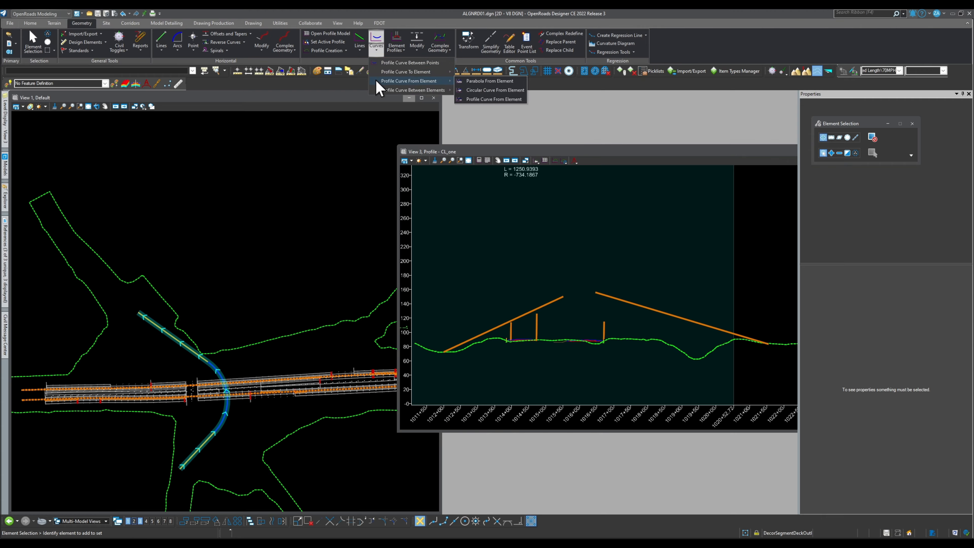
{"action": "mouse_move", "coordinate": [417, 73]}
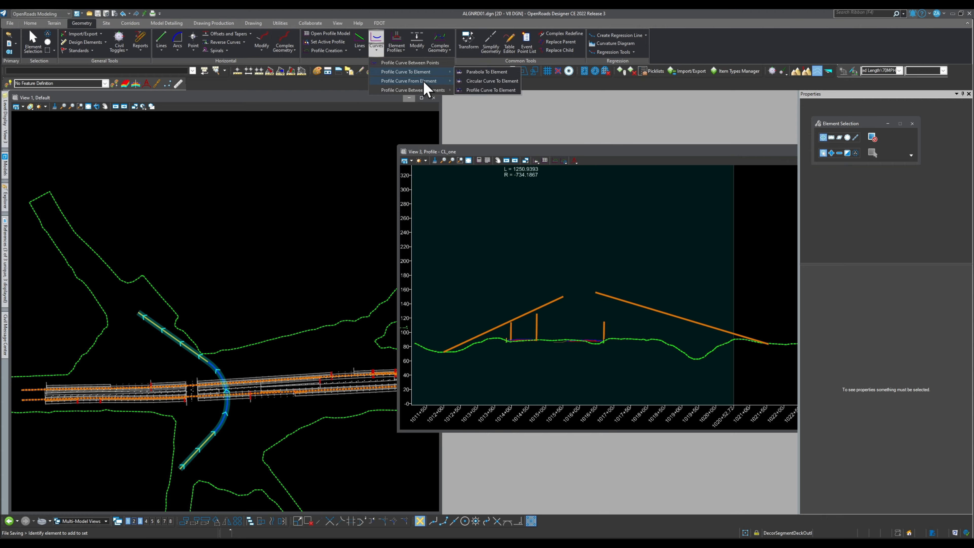
{"action": "mouse_move", "coordinate": [422, 90]}
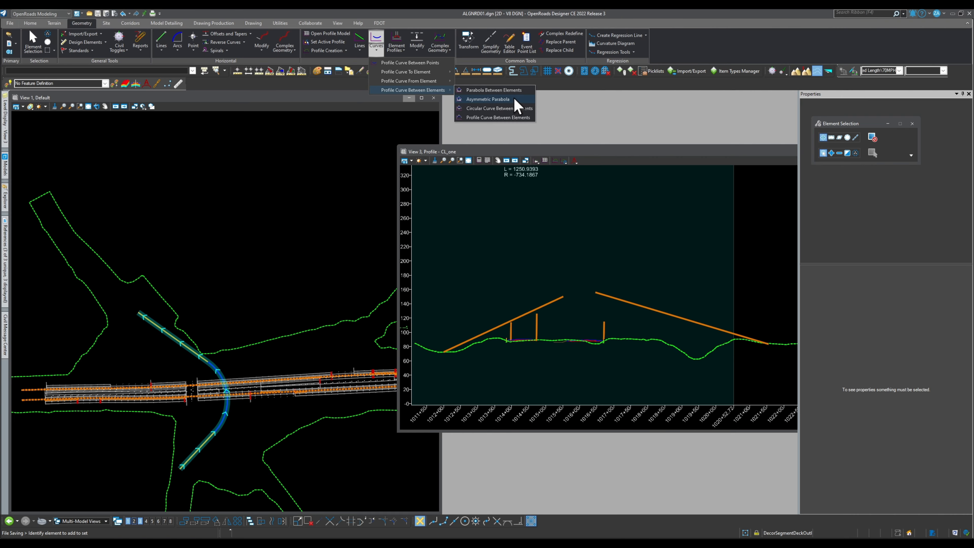
{"action": "left_click", "coordinate": [487, 100]}
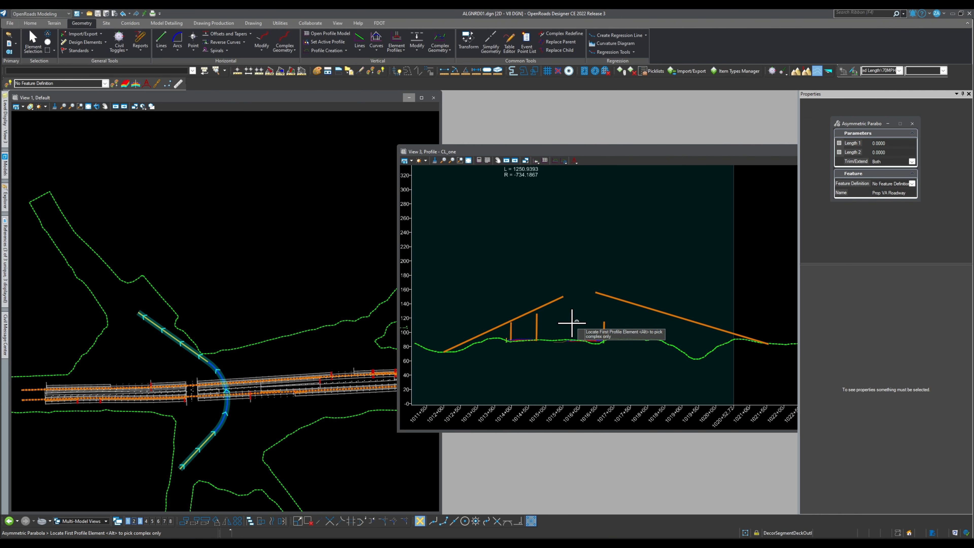
{"action": "scroll", "coordinate": [540, 329], "scroll_direction": "up", "scroll_amount": 4}
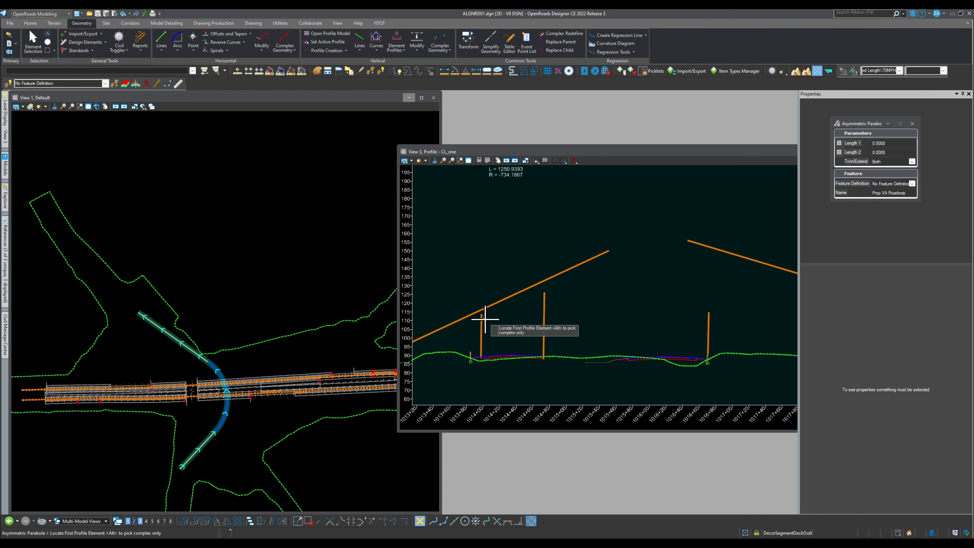
{"action": "left_click", "coordinate": [483, 309]}
{"action": "scroll", "coordinate": [484, 324], "scroll_direction": "down", "scroll_amount": 3}
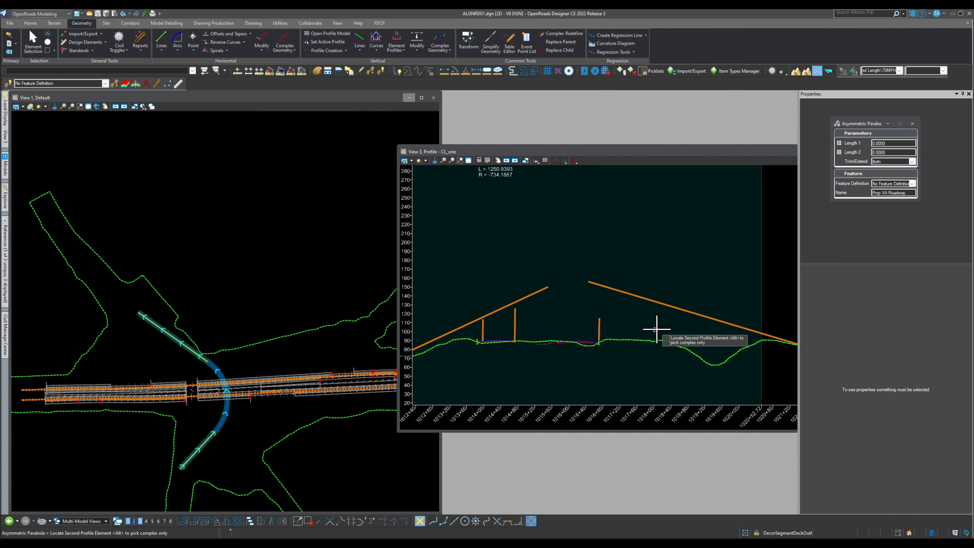
{"action": "left_click", "coordinate": [689, 311]}
{"action": "scroll", "coordinate": [551, 319], "scroll_direction": "down", "scroll_amount": 2}
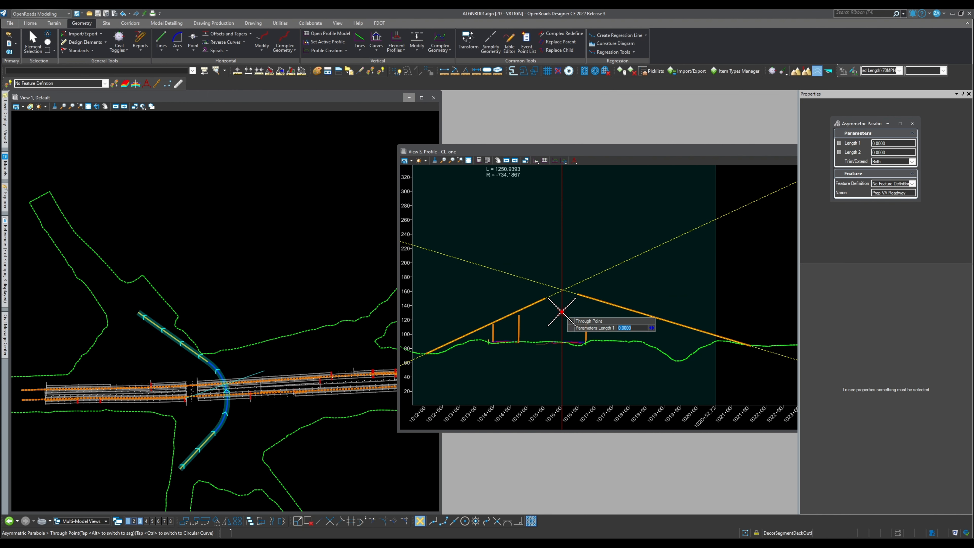
{"action": "scroll", "coordinate": [562, 311], "scroll_direction": "down", "scroll_amount": 4}
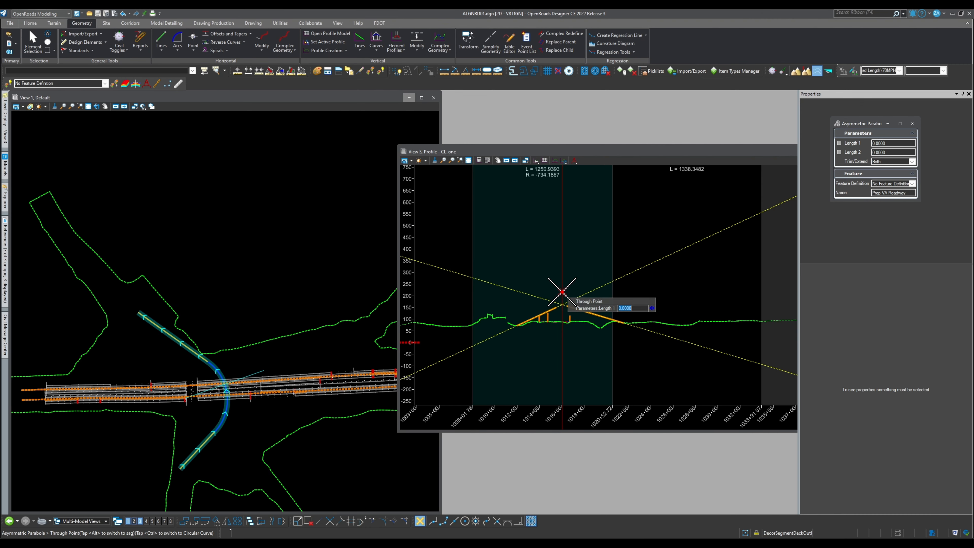
{"action": "scroll", "coordinate": [560, 320], "scroll_direction": "down", "scroll_amount": 3}
{"action": "scroll", "coordinate": [561, 287], "scroll_direction": "up", "scroll_amount": 6}
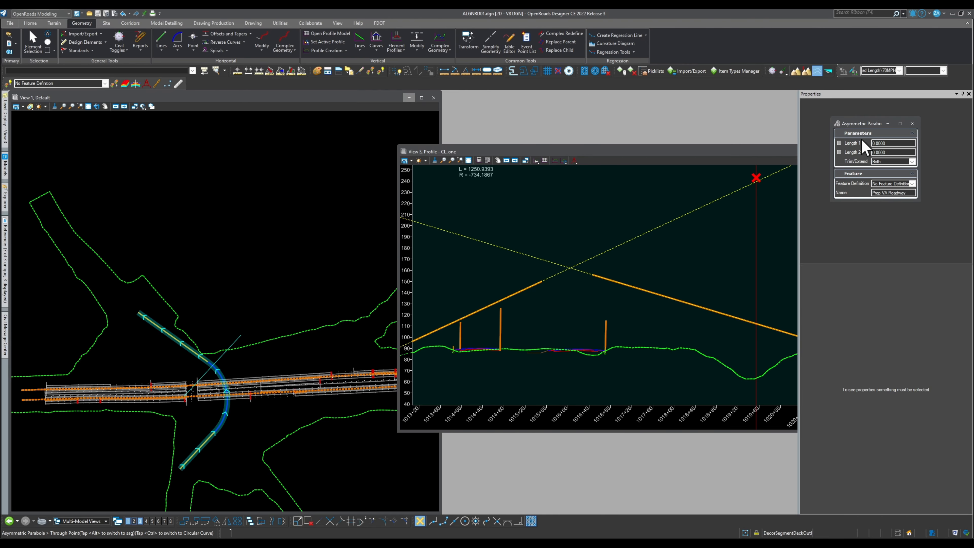
{"action": "scroll", "coordinate": [580, 304], "scroll_direction": "down", "scroll_amount": 3}
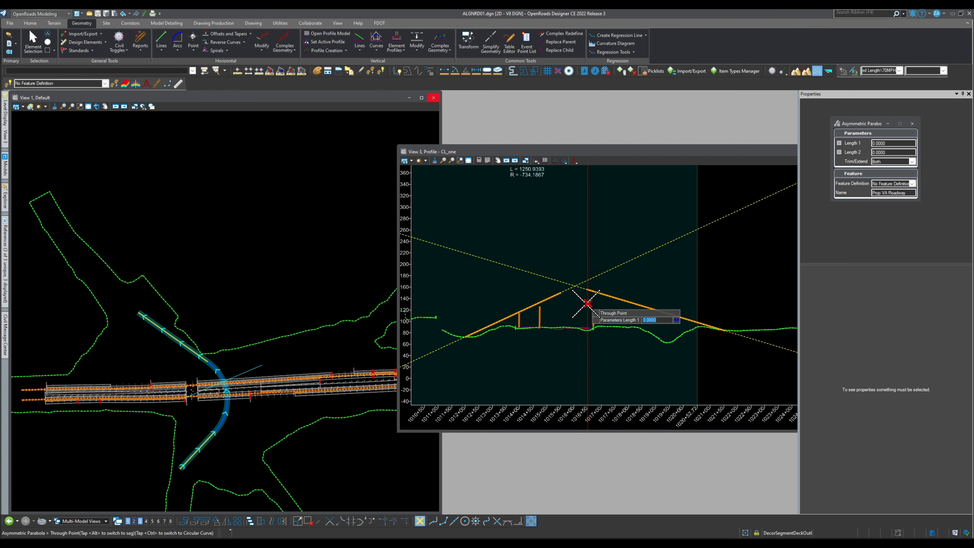
{"action": "scroll", "coordinate": [600, 276], "scroll_direction": "down", "scroll_amount": 8}
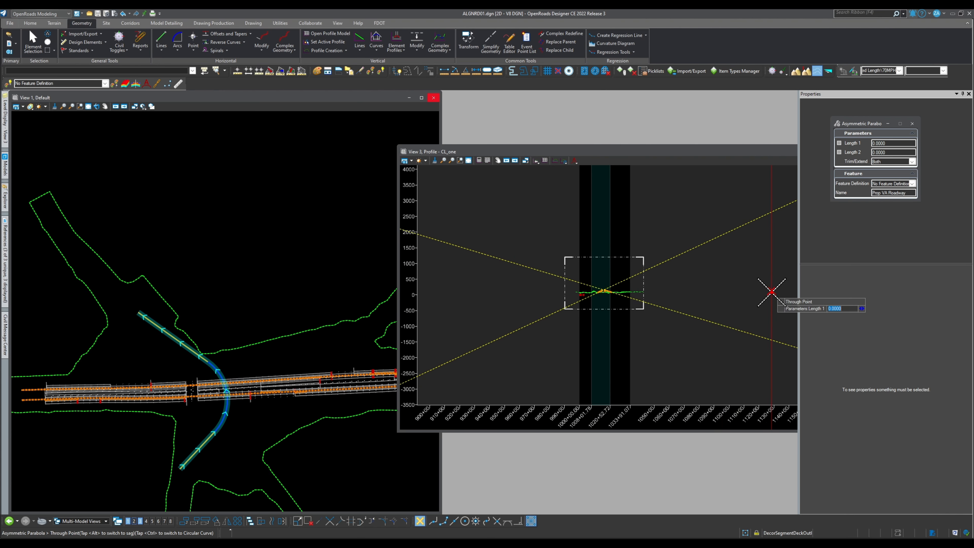
{"action": "scroll", "coordinate": [606, 301], "scroll_direction": "up", "scroll_amount": 2}
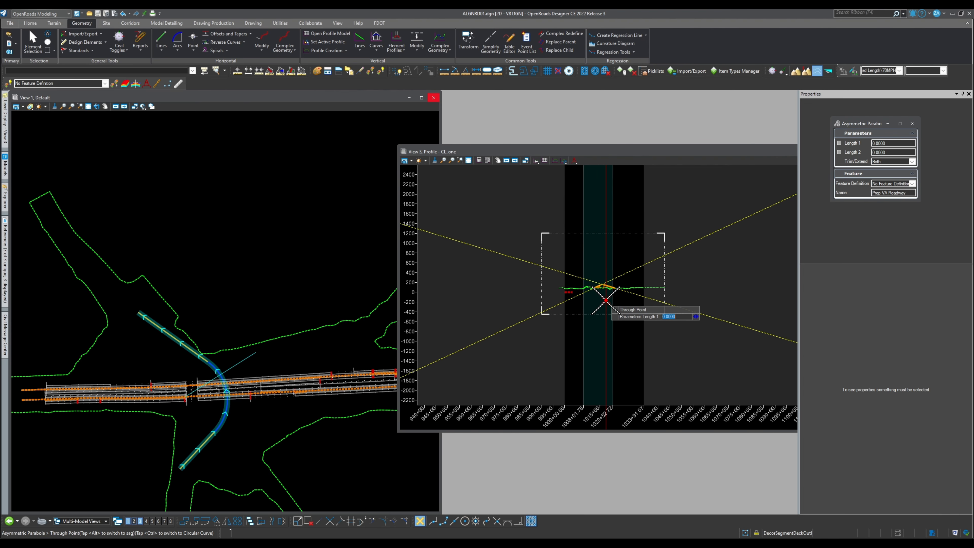
{"action": "scroll", "coordinate": [605, 301], "scroll_direction": "up", "scroll_amount": 4}
{"action": "key", "text": "Escape"}
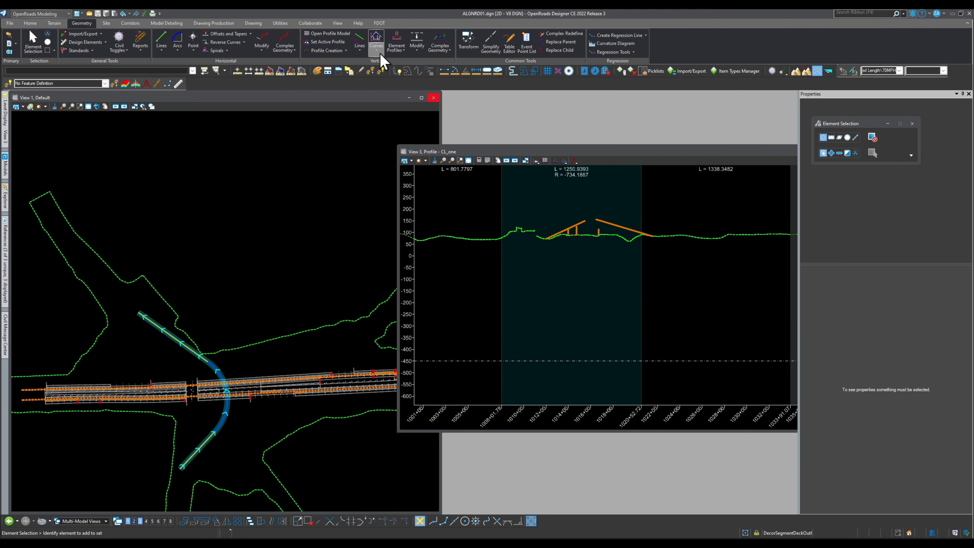
- Join the rising and descending grade lines with a Parabola Between Elements about 570 ft long, with Trim/Extend set to Both
{"action": "left_click", "coordinate": [378, 50]}
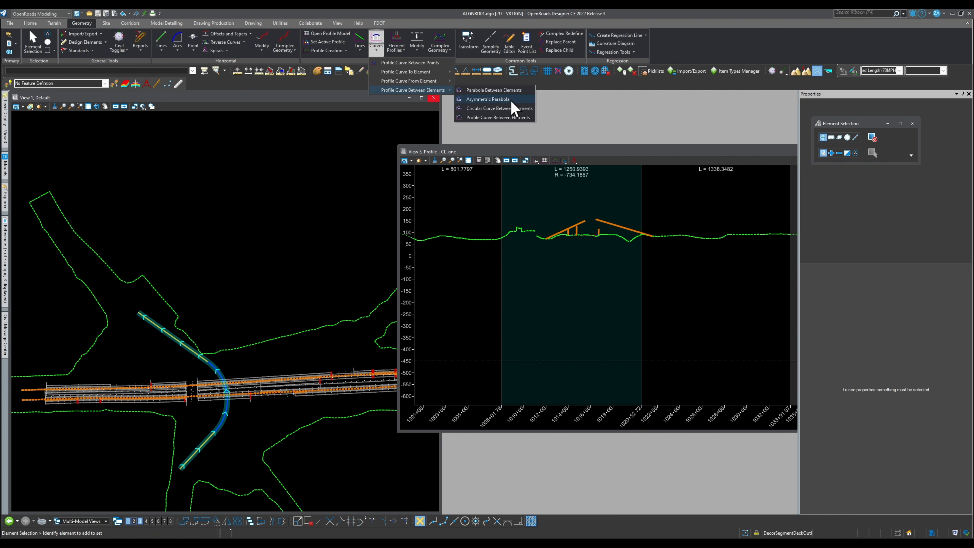
{"action": "left_click", "coordinate": [511, 93]}
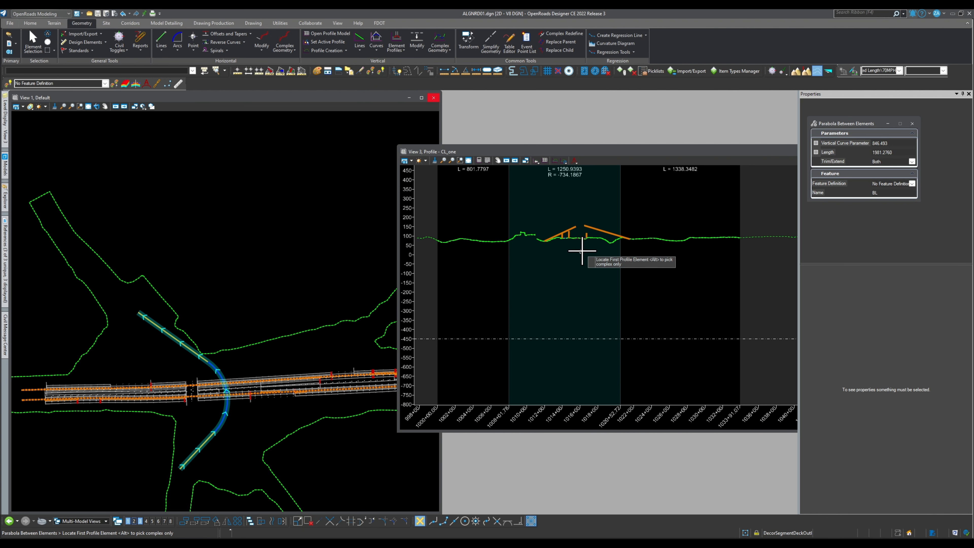
{"action": "scroll", "coordinate": [583, 238], "scroll_direction": "up", "scroll_amount": 4}
{"action": "left_click", "coordinate": [505, 244]}
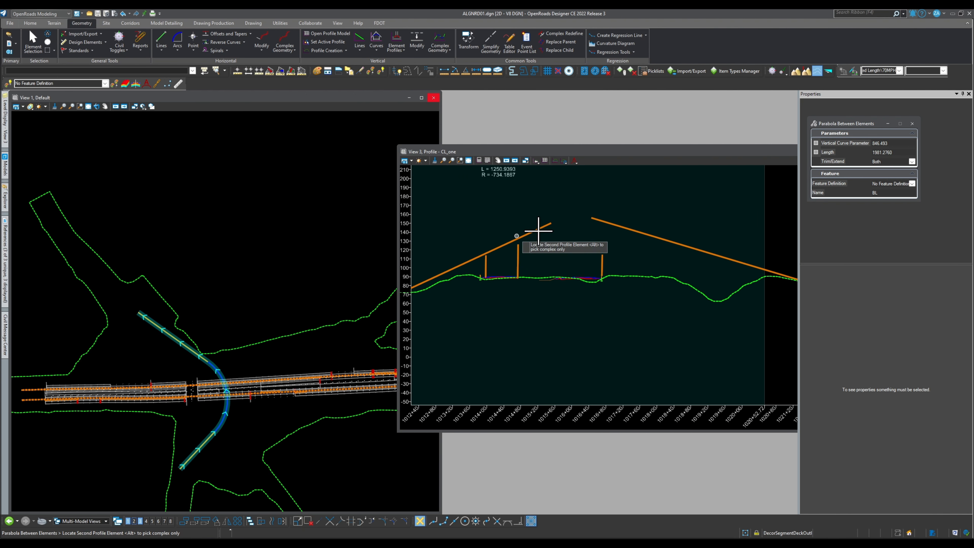
{"action": "left_click", "coordinate": [643, 232]}
{"action": "scroll", "coordinate": [572, 239], "scroll_direction": "down", "scroll_amount": 2}
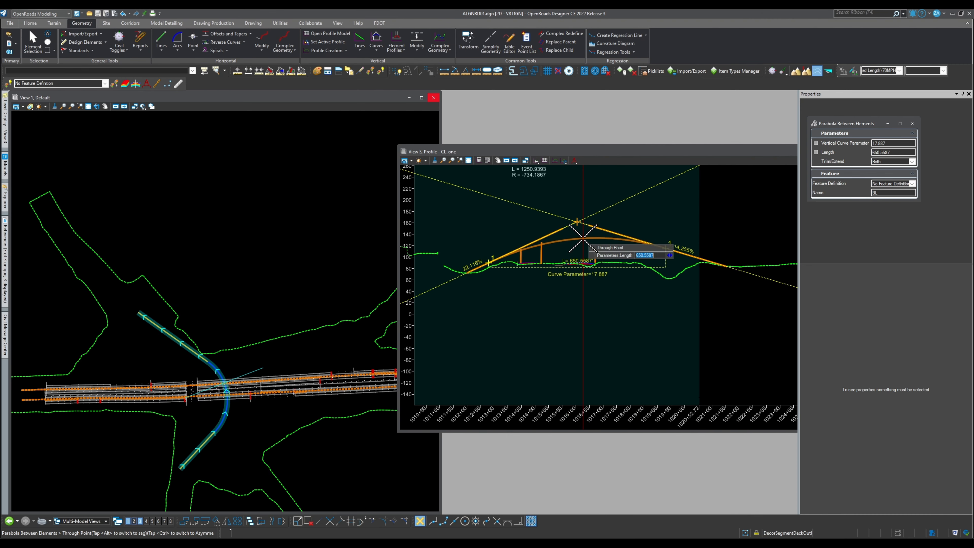
{"action": "scroll", "coordinate": [571, 231], "scroll_direction": "up", "scroll_amount": 2}
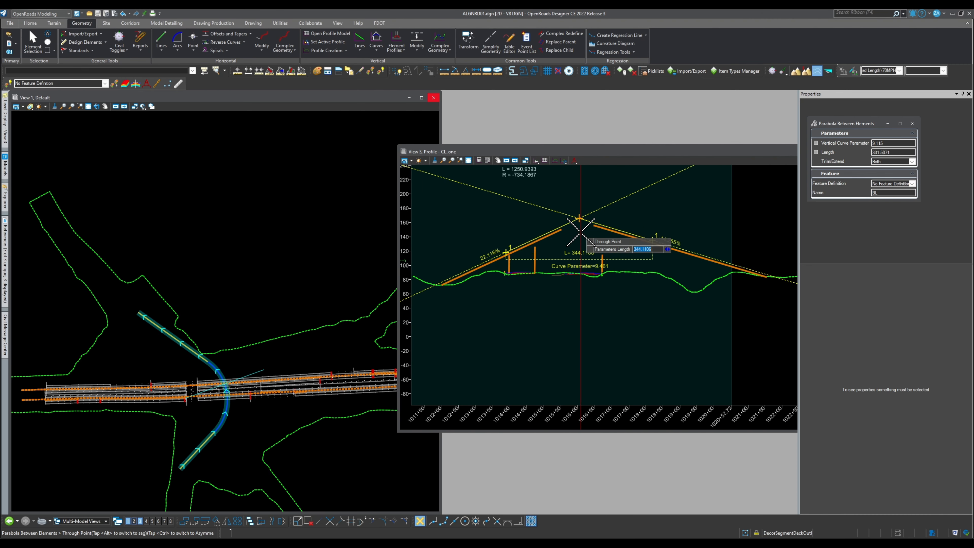
{"action": "scroll", "coordinate": [581, 225], "scroll_direction": "up", "scroll_amount": 1}
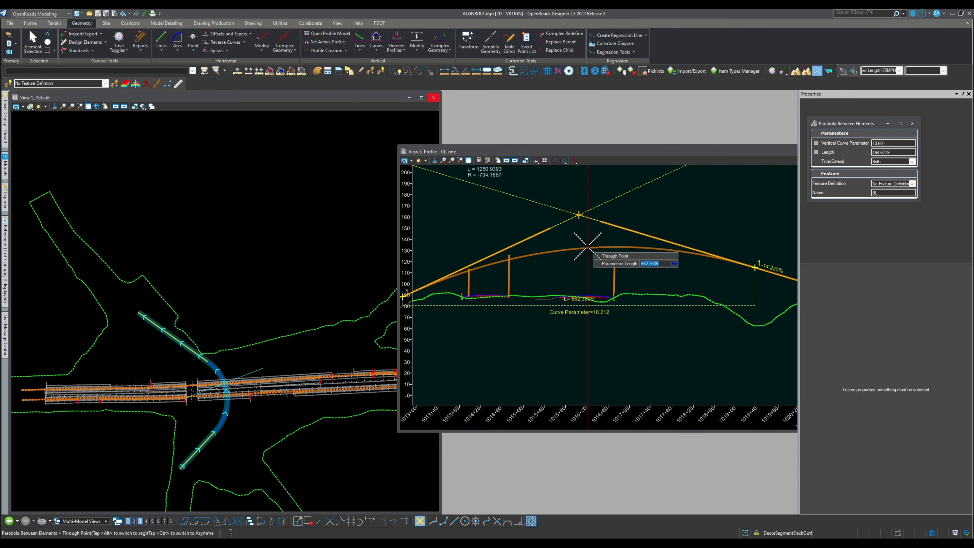
{"action": "left_click", "coordinate": [586, 243]}
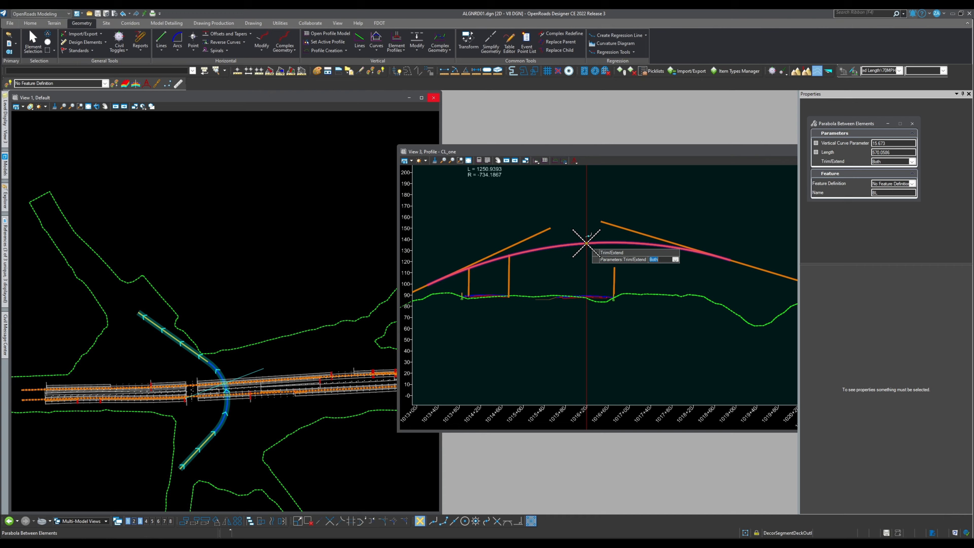
{"action": "scroll", "coordinate": [587, 241], "scroll_direction": "down", "scroll_amount": 1}
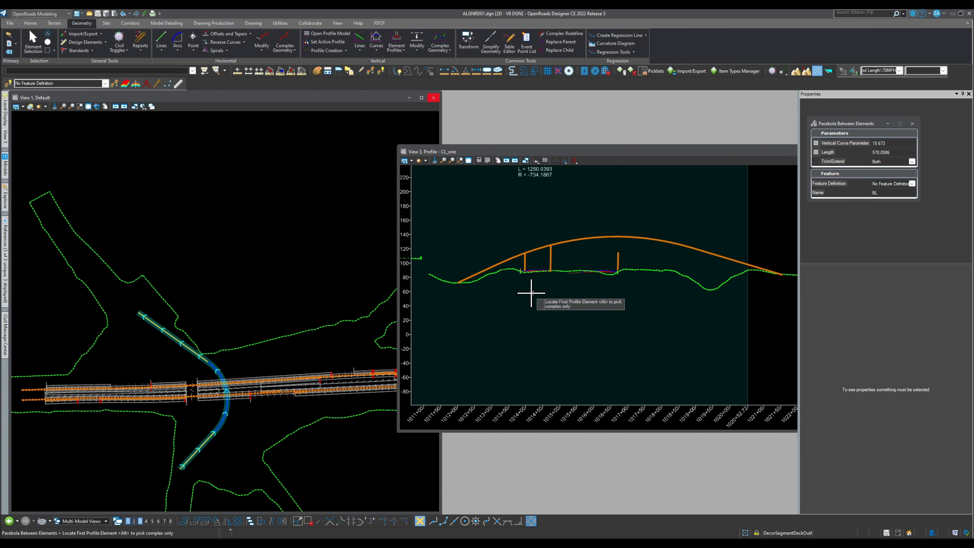
{"action": "scroll", "coordinate": [533, 292], "scroll_direction": "down", "scroll_amount": 1}
{"action": "left_click", "coordinate": [31, 38]}
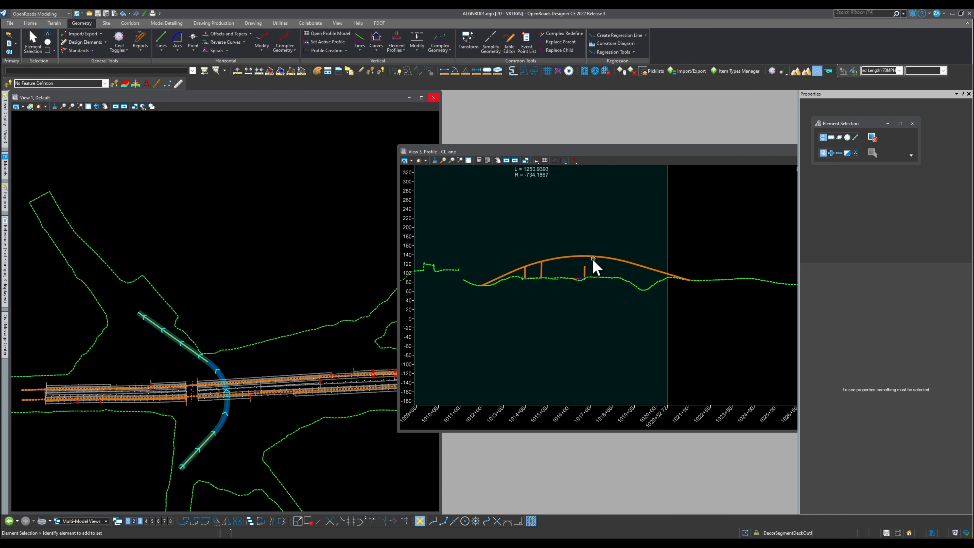
- Inspect the trimmed descending grade line past the parabola and its original untrimmed extent, then deselect it
{"action": "scroll", "coordinate": [510, 290], "scroll_direction": "down", "scroll_amount": 3}
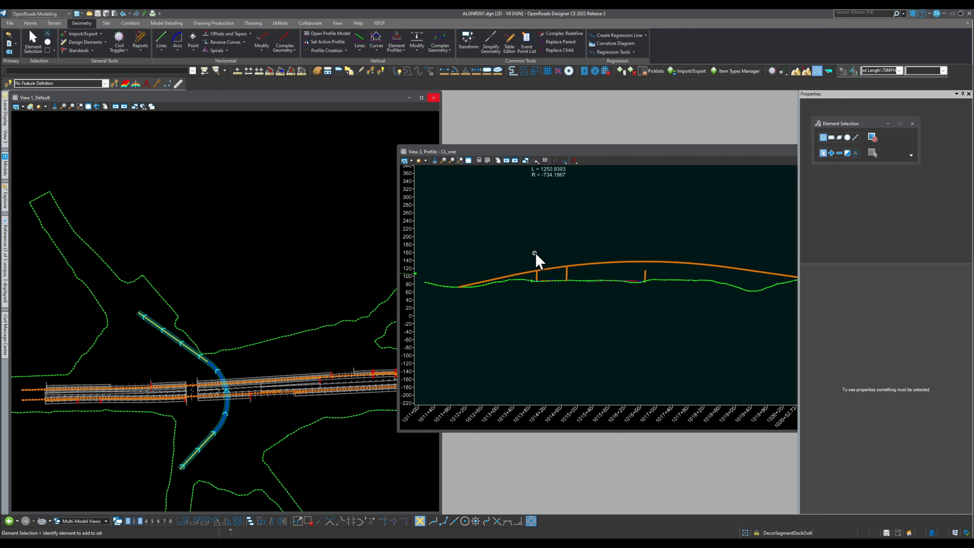
{"action": "left_click", "coordinate": [625, 283]}
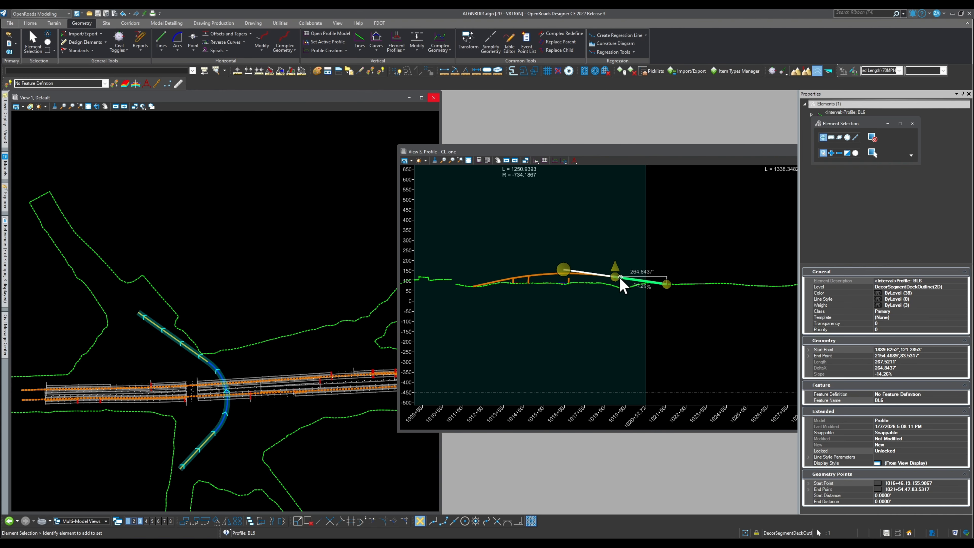
{"action": "scroll", "coordinate": [615, 283], "scroll_direction": "up", "scroll_amount": 5}
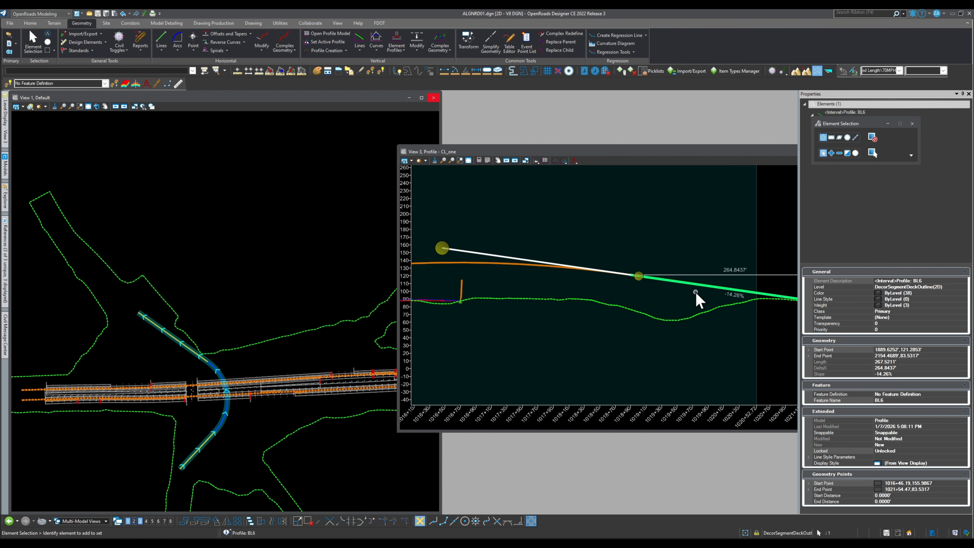
{"action": "scroll", "coordinate": [586, 312], "scroll_direction": "down", "scroll_amount": 3}
{"action": "left_click", "coordinate": [583, 324]}
{"action": "scroll", "coordinate": [640, 324], "scroll_direction": "down", "scroll_amount": 3}
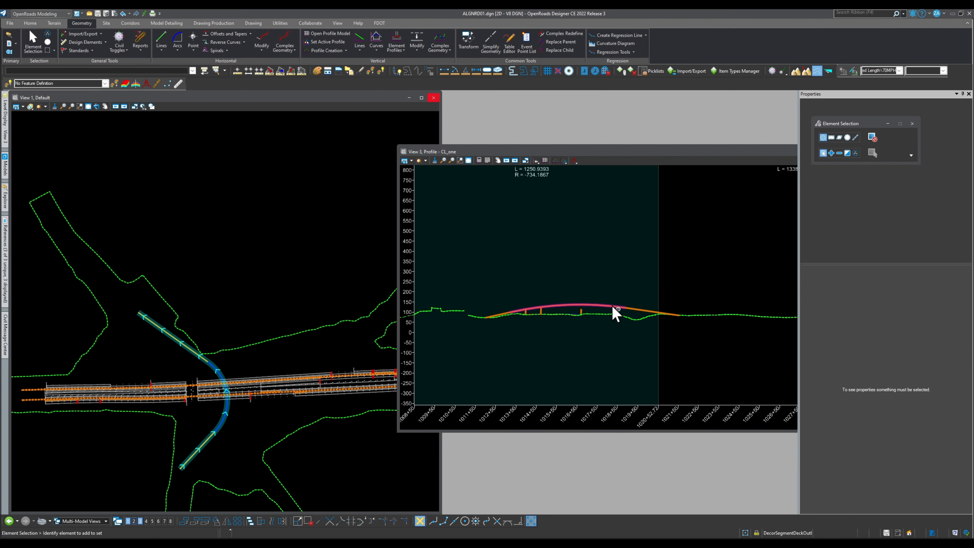
- Combine the two grade lines and the parabola into one complex profile element with the Manual method and no feature definition
{"action": "left_click", "coordinate": [440, 44]}
{"action": "left_click", "coordinate": [460, 63]}
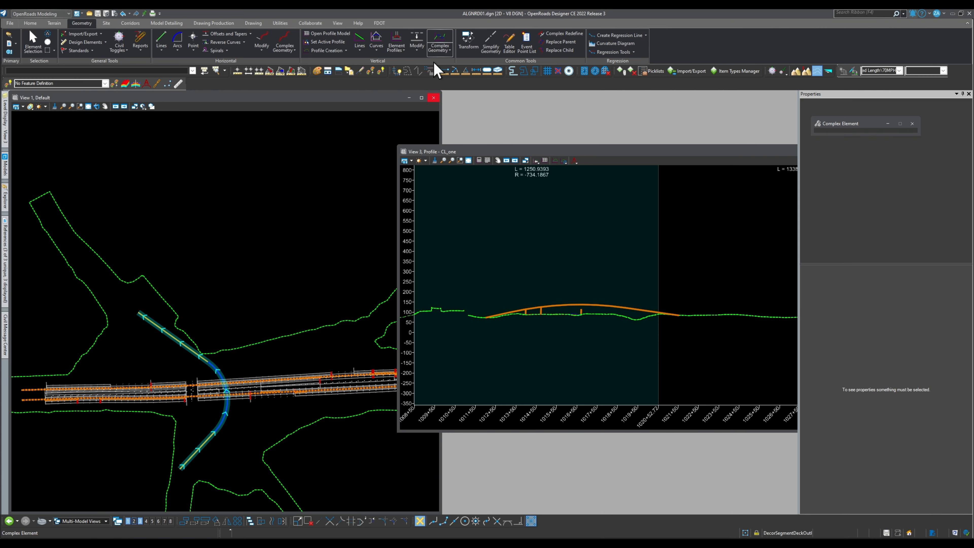
{"action": "scroll", "coordinate": [495, 319], "scroll_direction": "up", "scroll_amount": 3}
{"action": "left_click", "coordinate": [478, 293]}
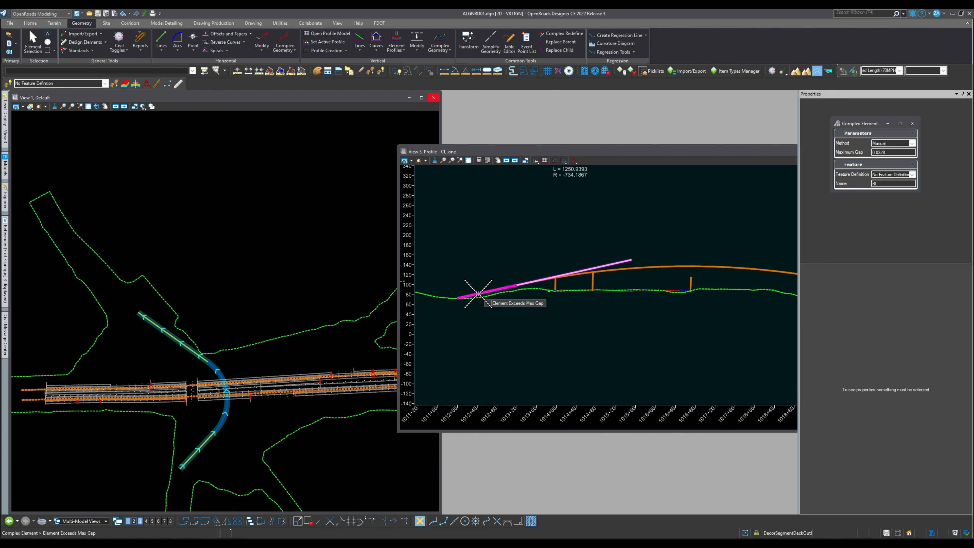
{"action": "scroll", "coordinate": [490, 301], "scroll_direction": "down", "scroll_amount": 2}
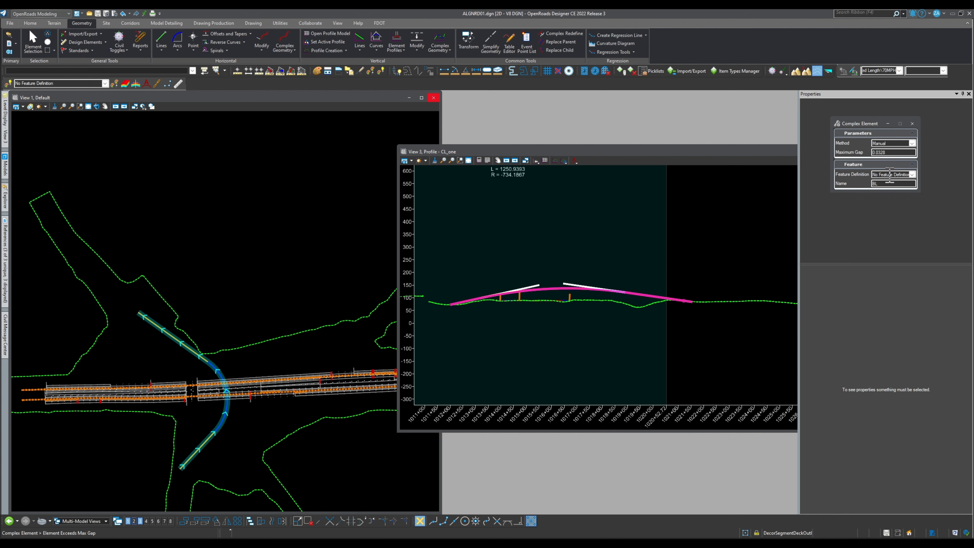
{"action": "right_click", "coordinate": [607, 348]}
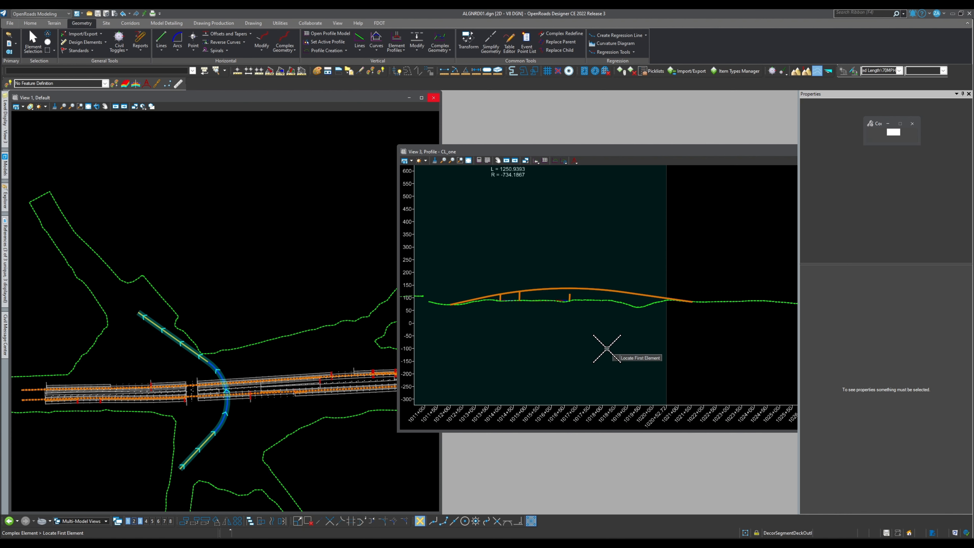
{"action": "left_click", "coordinate": [33, 43]}
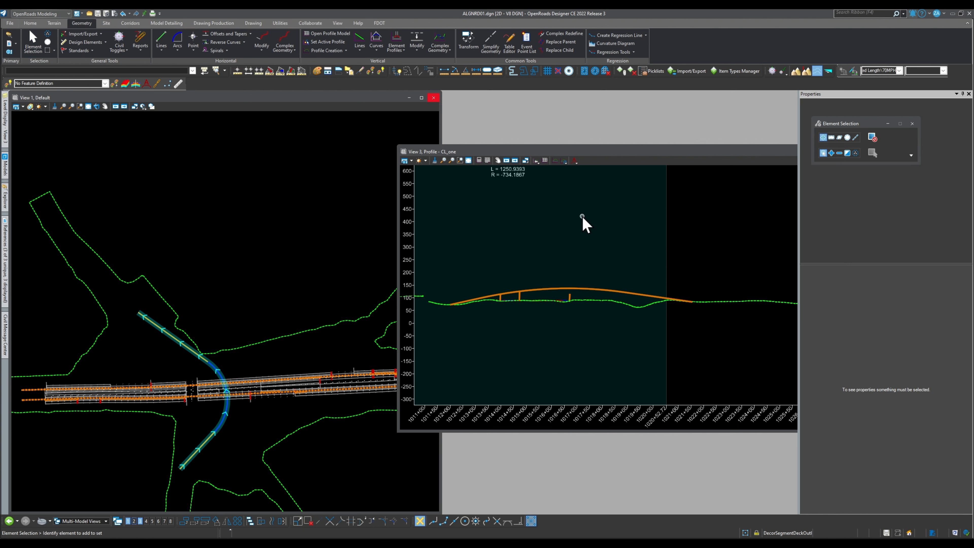
- Undock the Feature Definition Toggle Bar and float it over the drawing views
{"action": "left_click", "coordinate": [104, 84]}
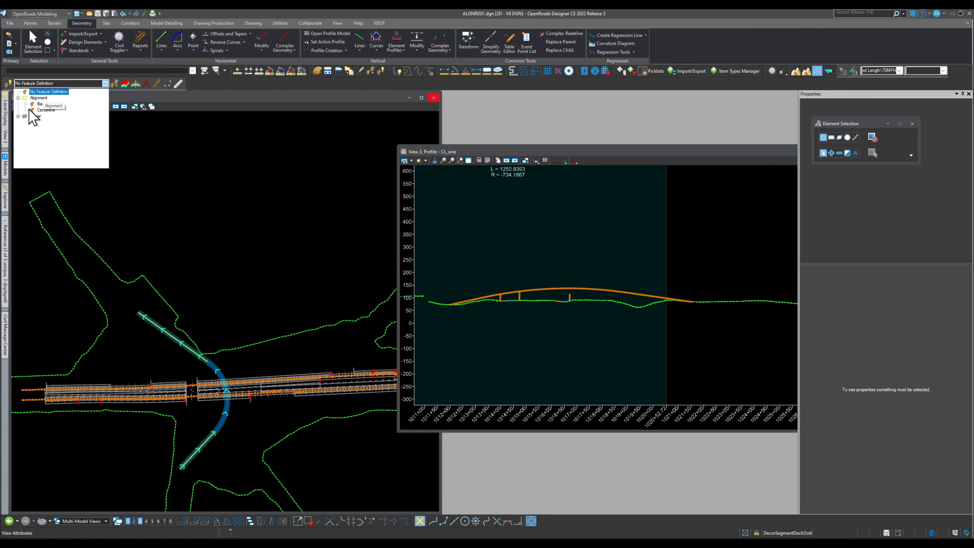
{"action": "left_click", "coordinate": [19, 83]}
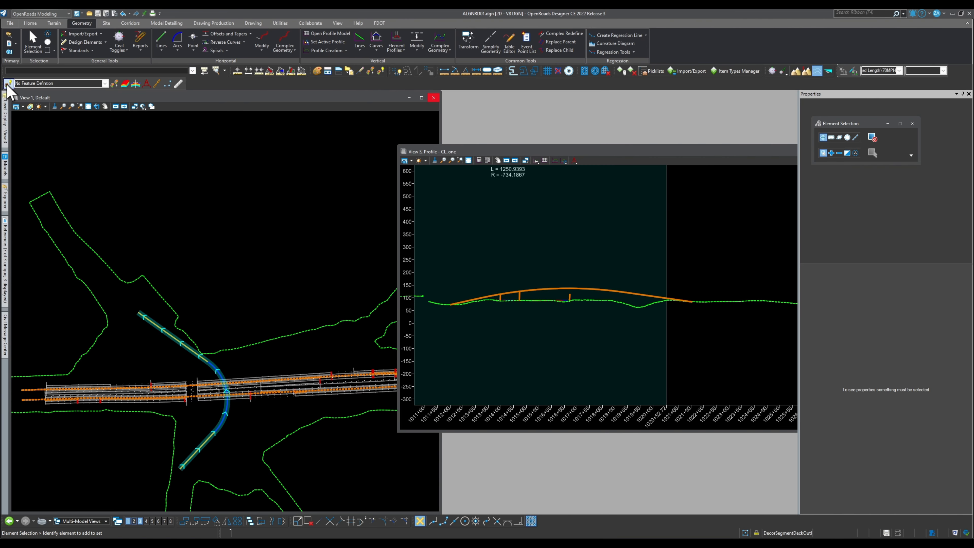
{"action": "left_click_drag", "start_coordinate": [4, 81], "coordinate": [273, 159]}
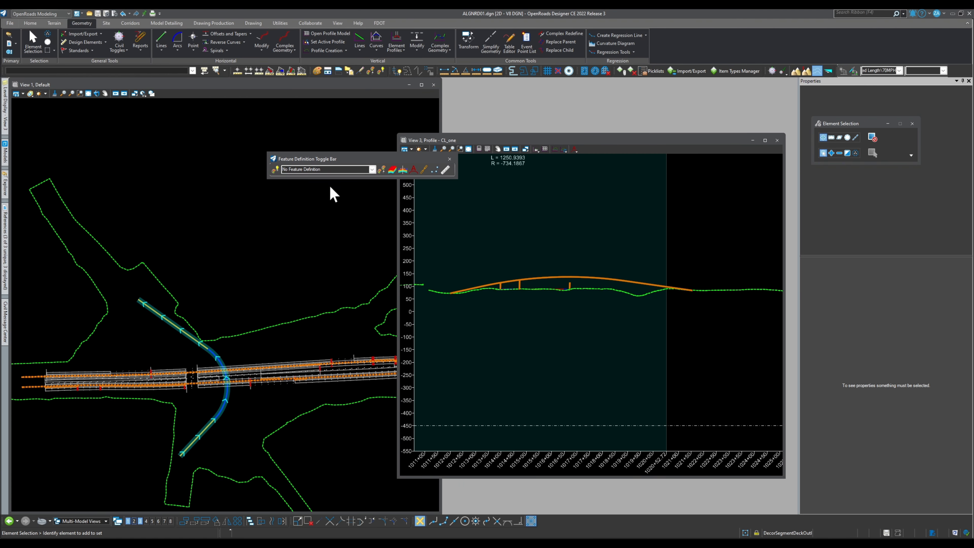
- Browse the Linear feature definitions for Roadway Design, looking through the Plan/Profile 2D Lines categories
{"action": "left_click", "coordinate": [371, 169]}
{"action": "left_click", "coordinate": [285, 190]}
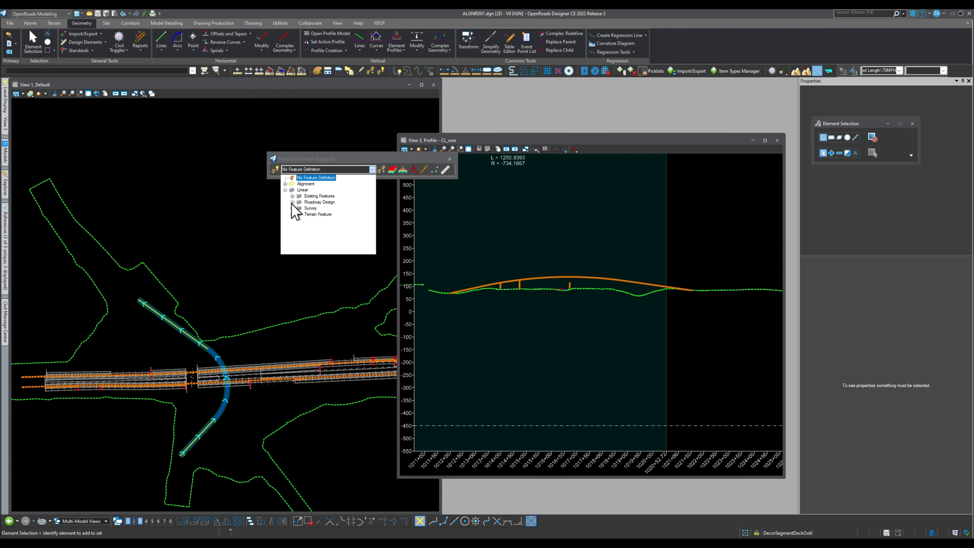
{"action": "left_click", "coordinate": [293, 202]}
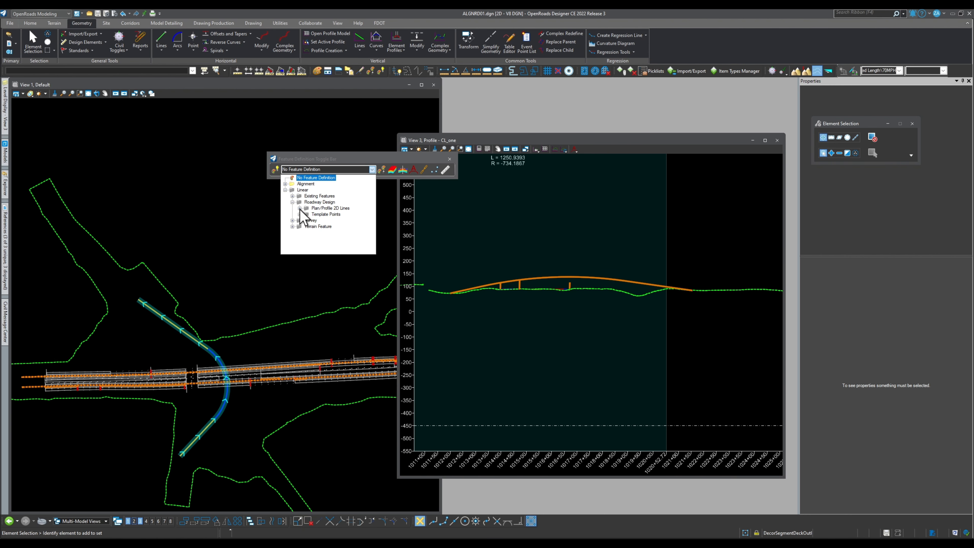
{"action": "left_click", "coordinate": [300, 208]}
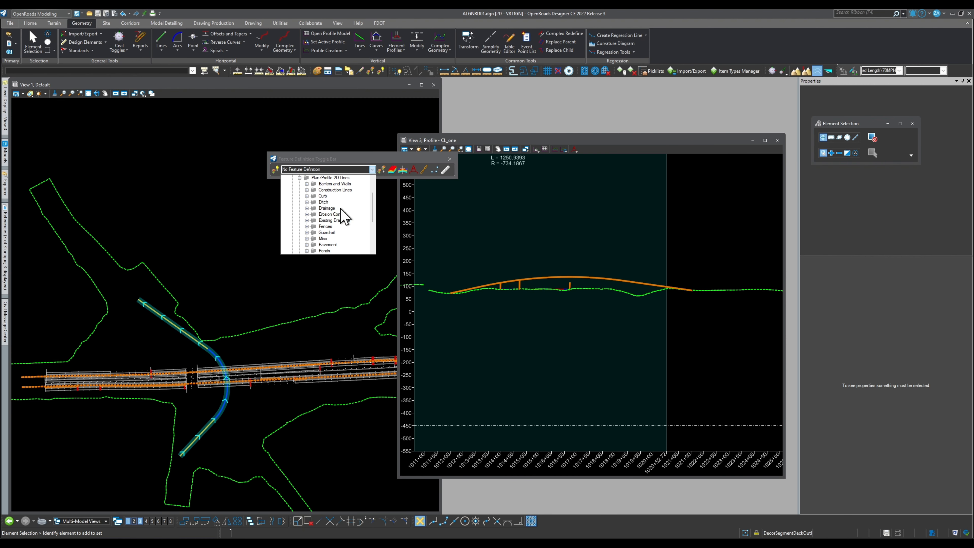
{"action": "scroll", "coordinate": [345, 215], "scroll_direction": "down", "scroll_amount": 2}
{"action": "scroll", "coordinate": [340, 208], "scroll_direction": "down", "scroll_amount": 1}
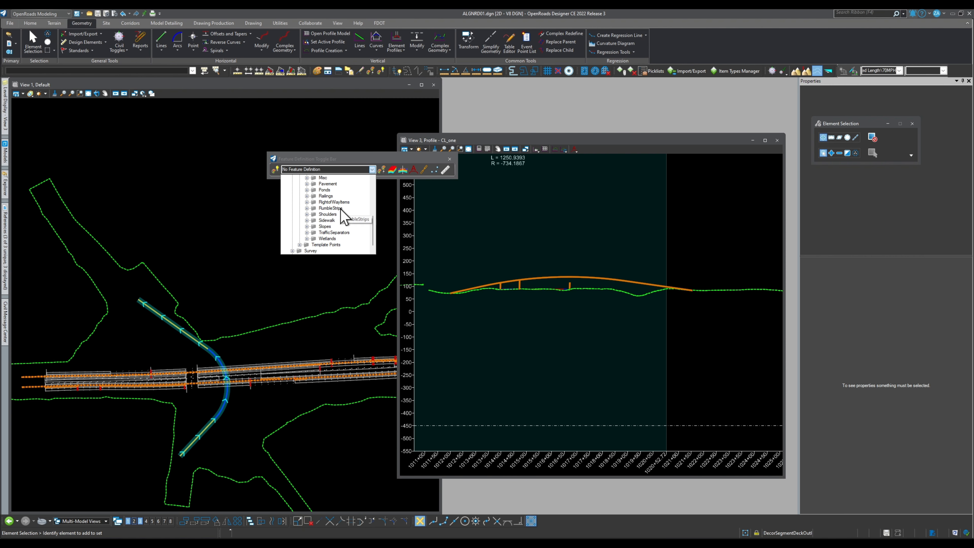
{"action": "scroll", "coordinate": [332, 239], "scroll_direction": "up", "scroll_amount": 2}
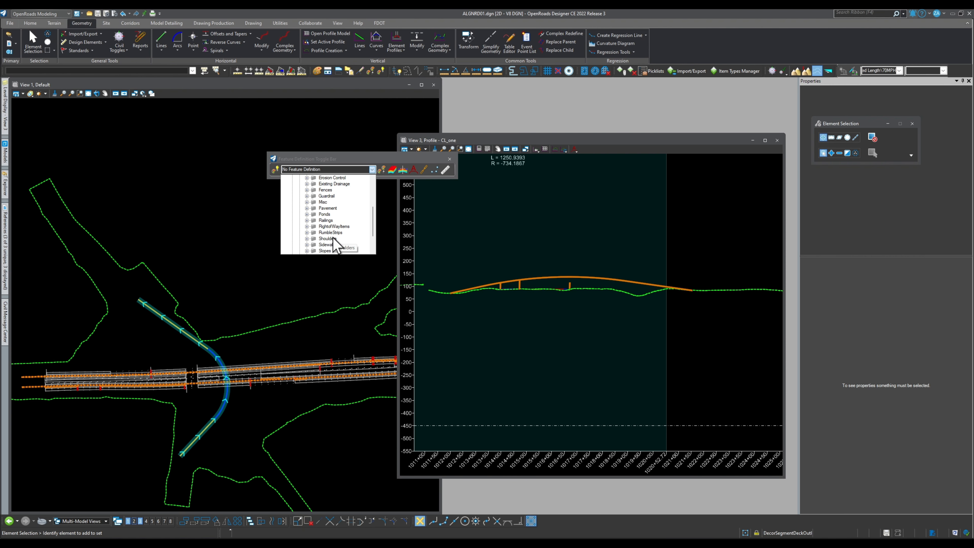
{"action": "scroll", "coordinate": [330, 220], "scroll_direction": "up", "scroll_amount": 3}
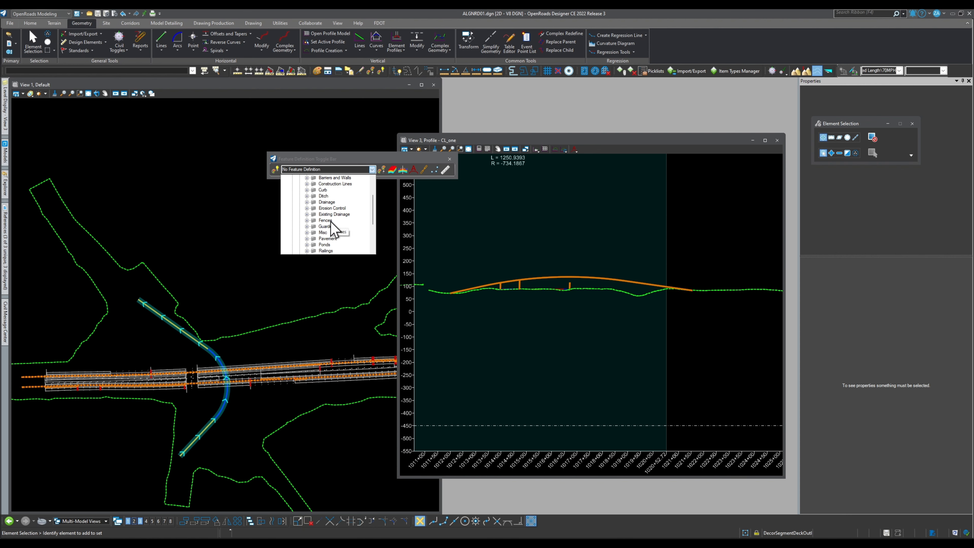
{"action": "scroll", "coordinate": [332, 222], "scroll_direction": "up", "scroll_amount": 2}
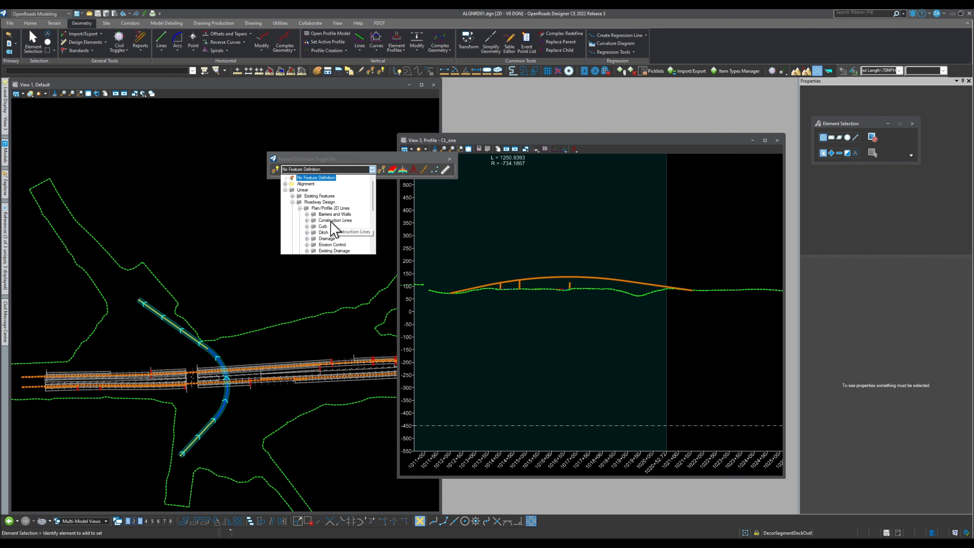
{"action": "left_click", "coordinate": [292, 202]}
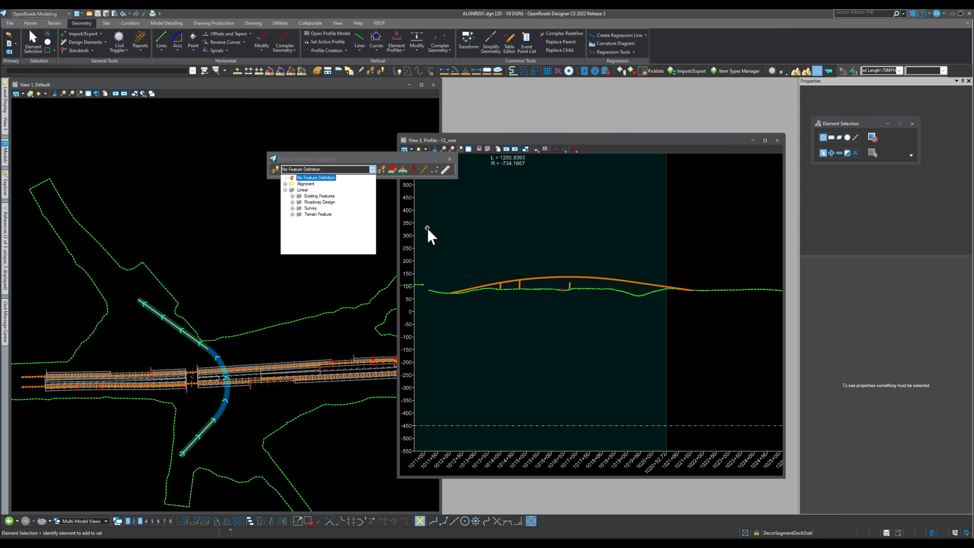
- Choose the Baseline alignment feature definition and turn on use of the active feature definition
{"action": "left_click", "coordinate": [285, 184]}
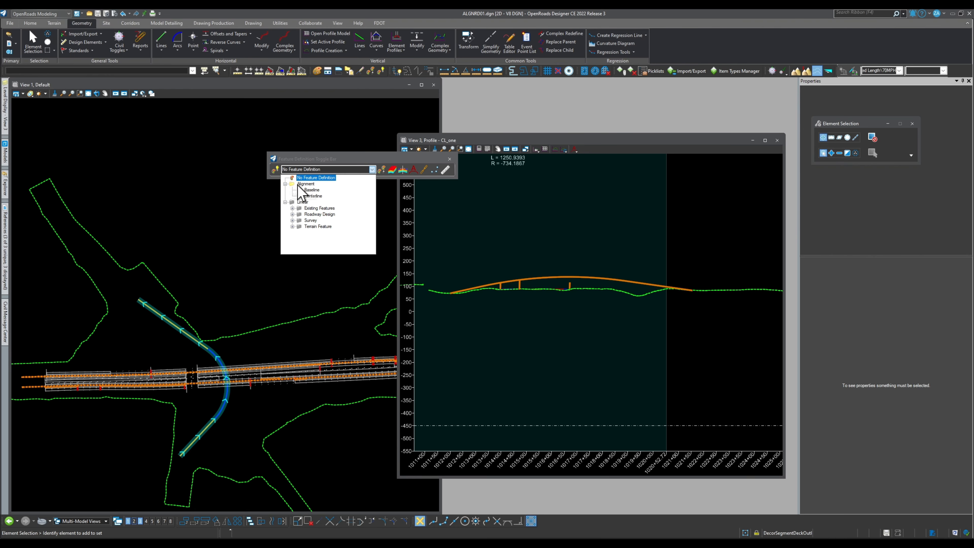
{"action": "left_click", "coordinate": [311, 190]}
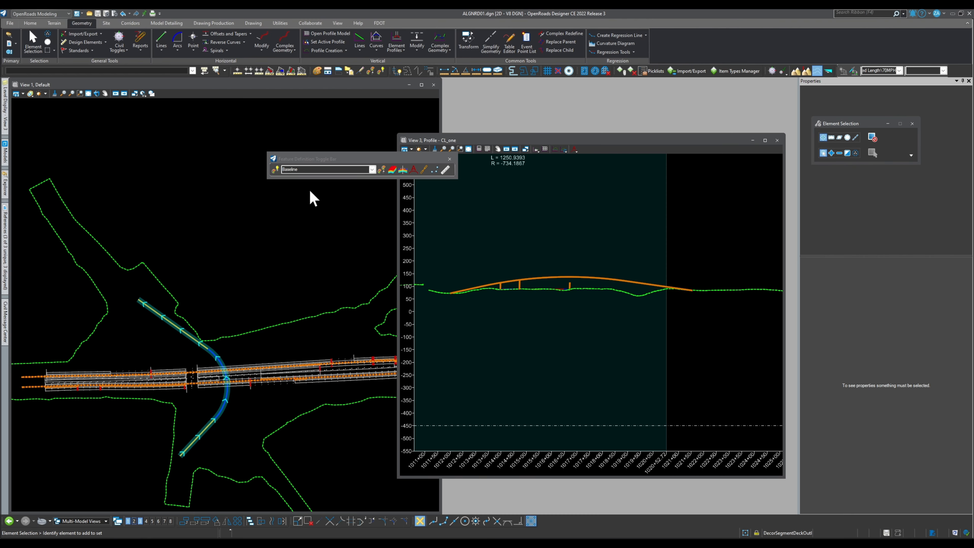
{"action": "left_click", "coordinate": [291, 171]}
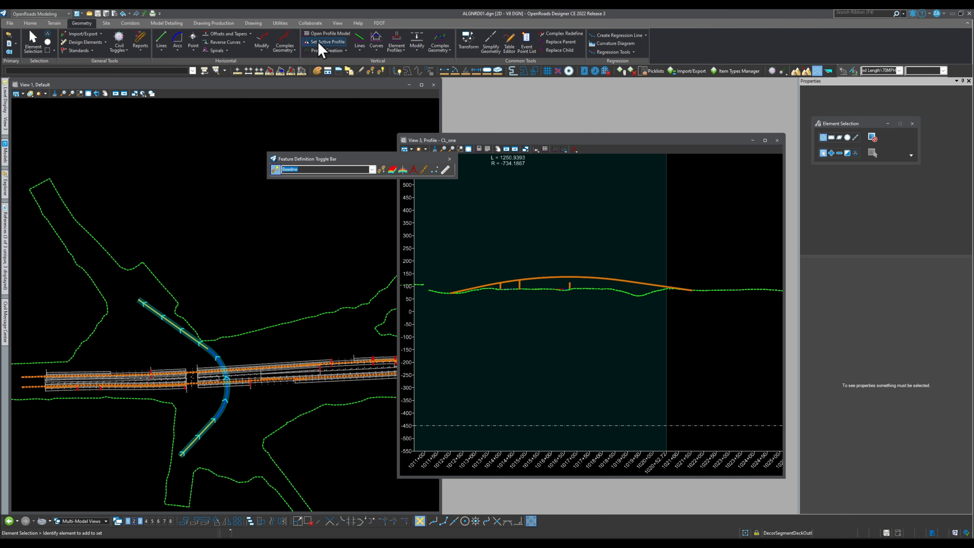
- Undo the complex profile and recombine the two grade lines and parabola with the Manual method and the active Baseline feature definition
{"action": "left_click", "coordinate": [123, 14]}
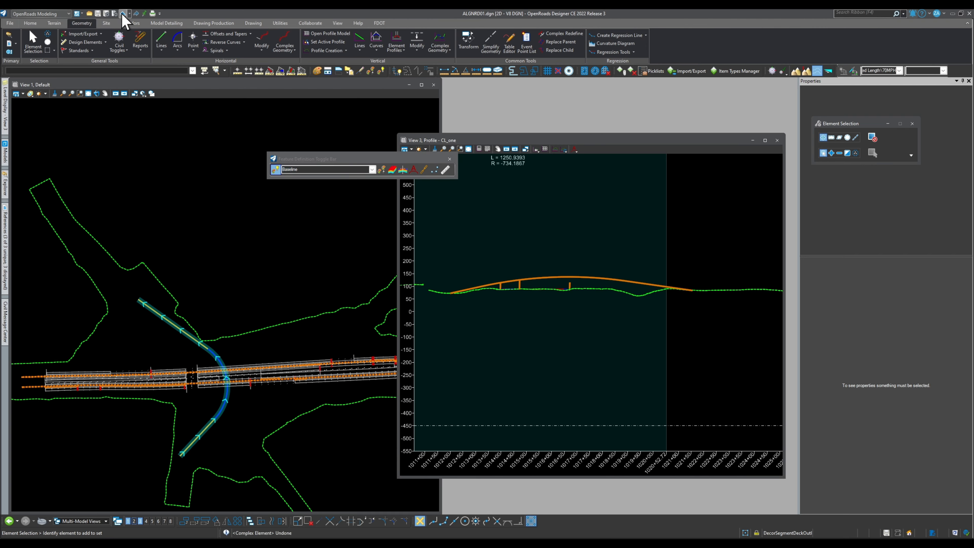
{"action": "left_click", "coordinate": [441, 37]}
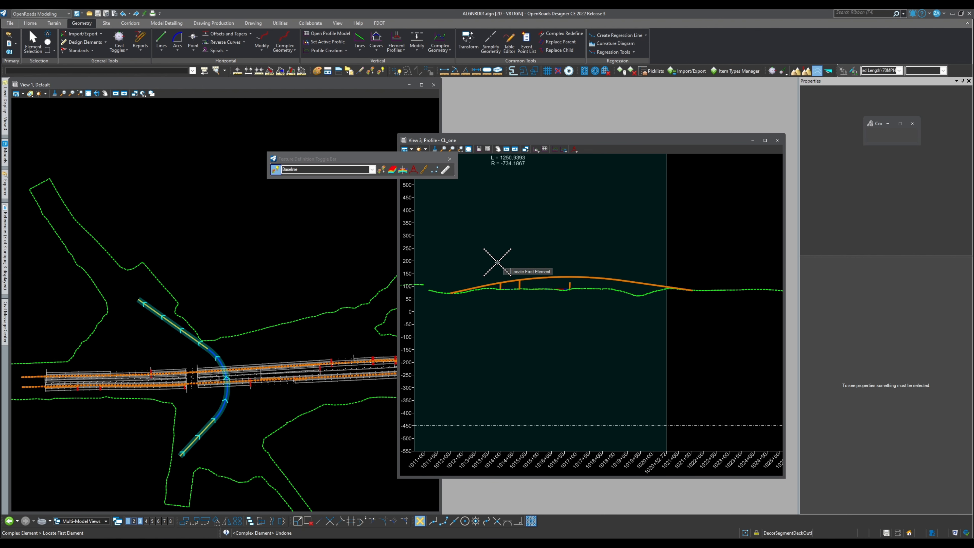
{"action": "left_click", "coordinate": [463, 287]}
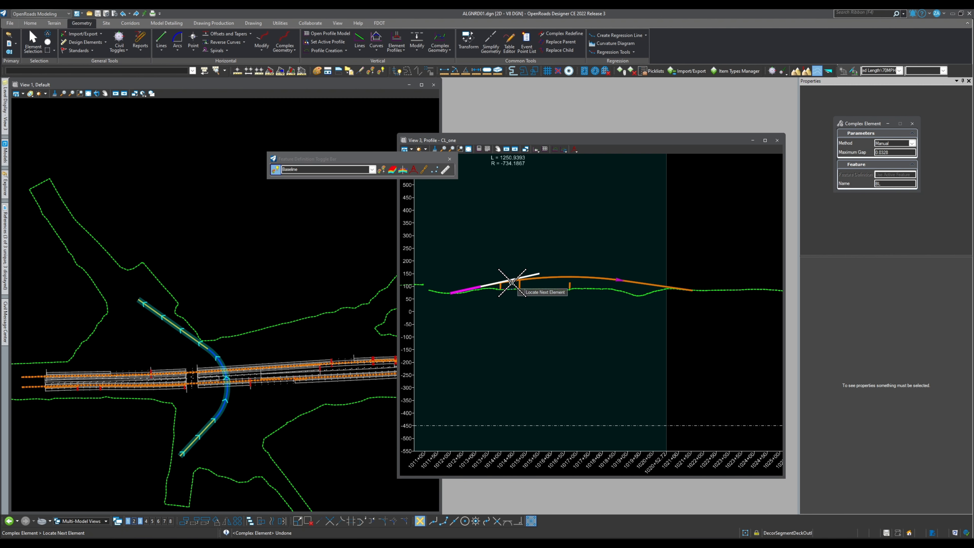
{"action": "left_click", "coordinate": [634, 281]}
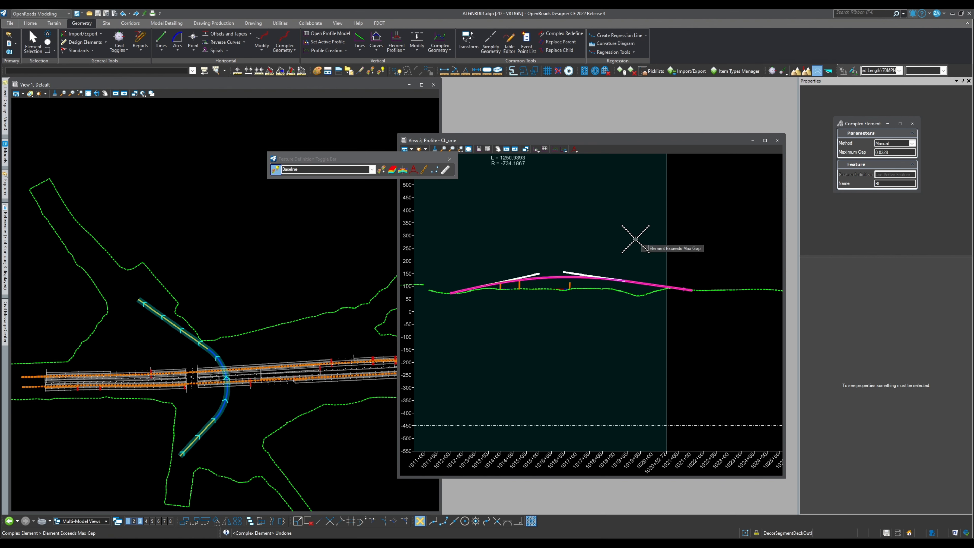
{"action": "right_click", "coordinate": [633, 236]}
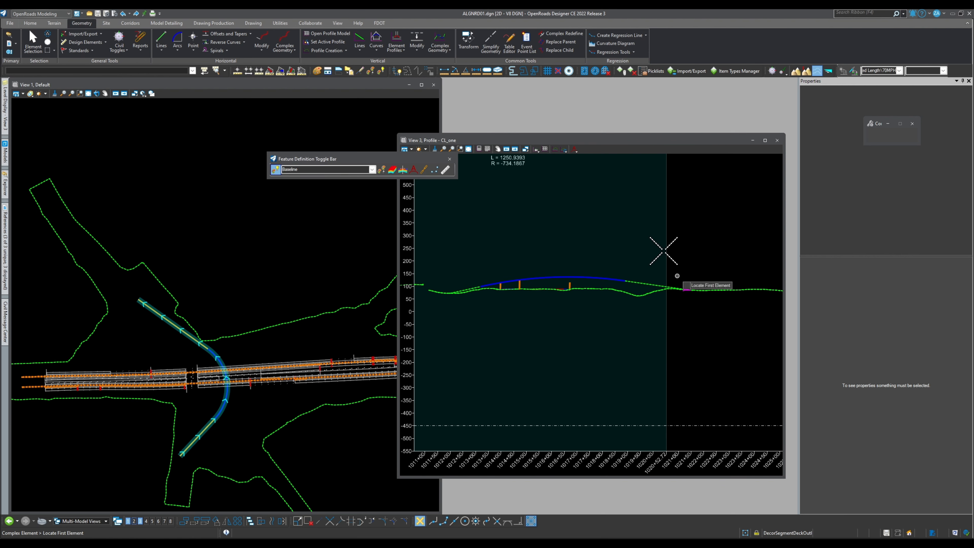
- Change the new complex profile's feature definition to Centerline in its properties
{"action": "left_click", "coordinate": [32, 54]}
{"action": "left_click", "coordinate": [576, 279]}
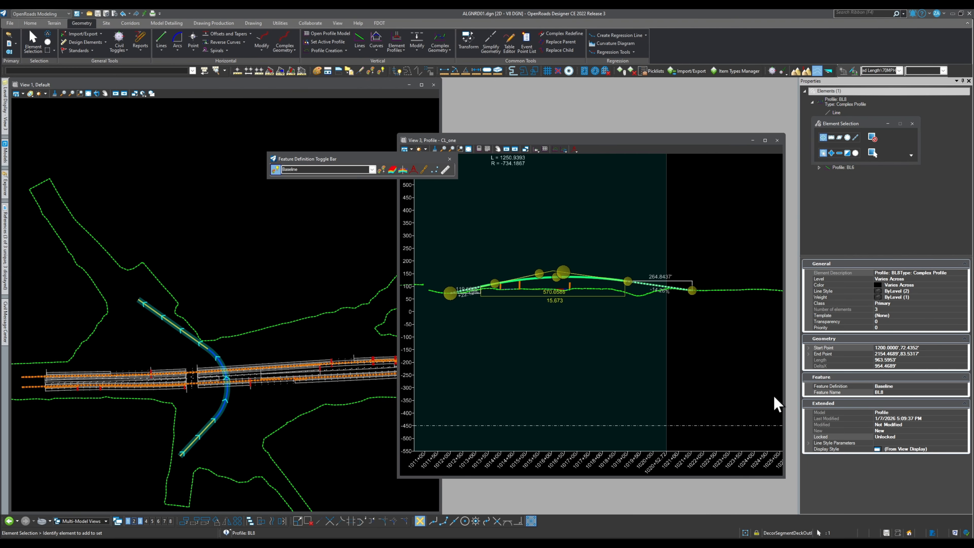
{"action": "left_click", "coordinate": [634, 337]}
{"action": "scroll", "coordinate": [648, 286], "scroll_direction": "up", "scroll_amount": 3}
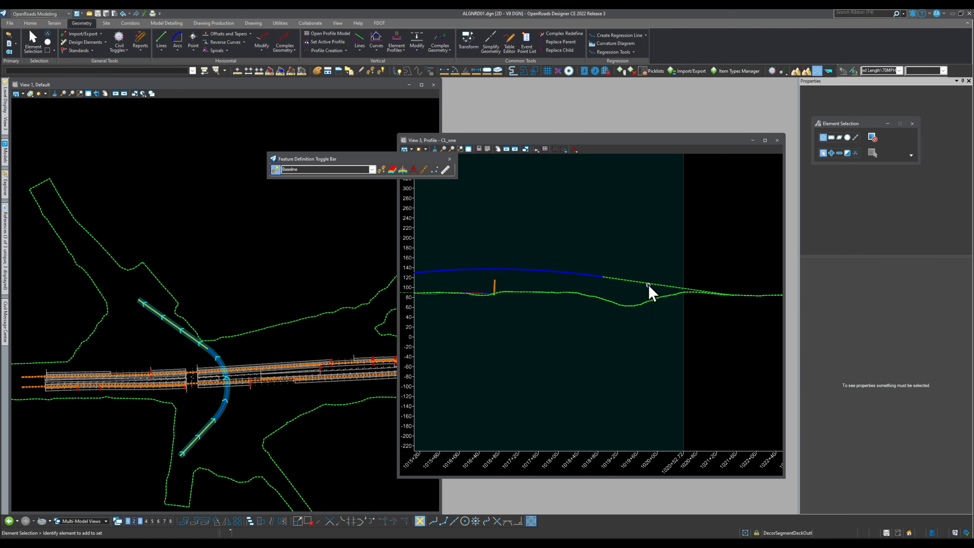
{"action": "scroll", "coordinate": [656, 286], "scroll_direction": "down", "scroll_amount": 3}
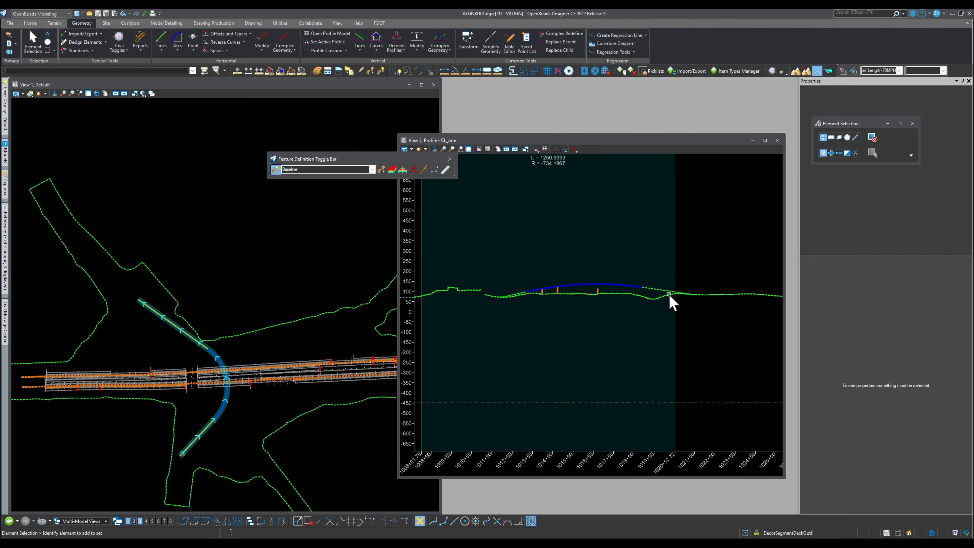
{"action": "left_click", "coordinate": [624, 288]}
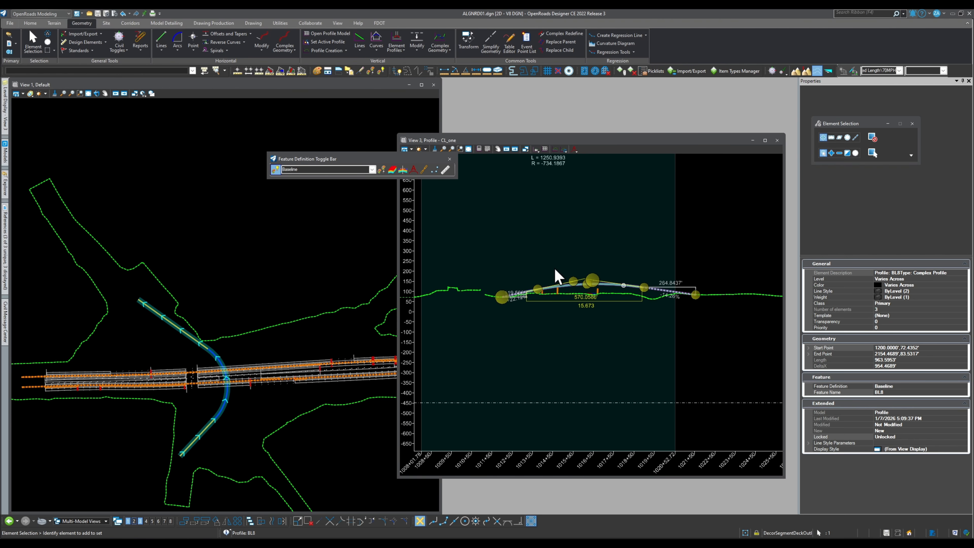
{"action": "left_click", "coordinate": [918, 387]}
{"action": "left_click", "coordinate": [964, 386]}
{"action": "left_click", "coordinate": [884, 411]}
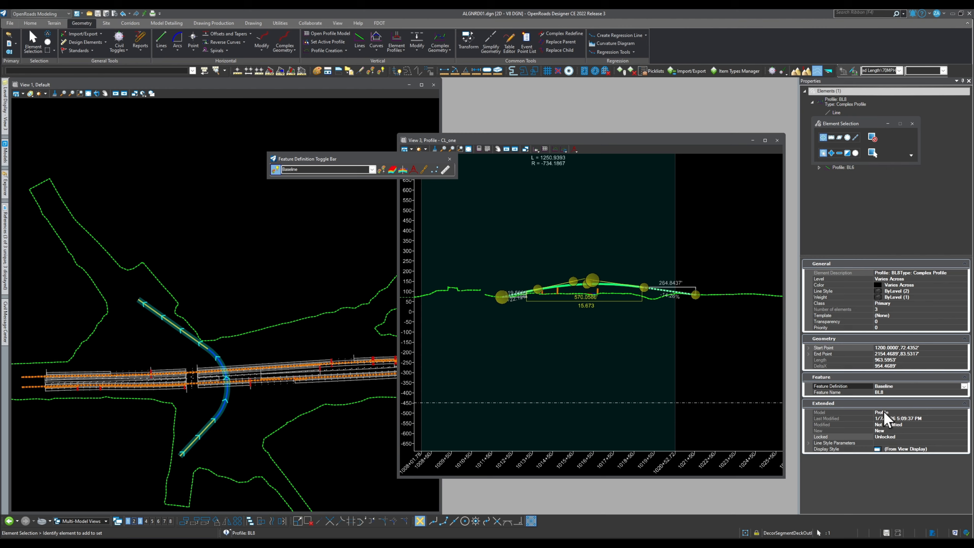
- Examine the complex profile's symbology and feature definition along its first grade line
{"action": "left_click", "coordinate": [688, 342]}
{"action": "scroll", "coordinate": [516, 298], "scroll_direction": "up", "scroll_amount": 4}
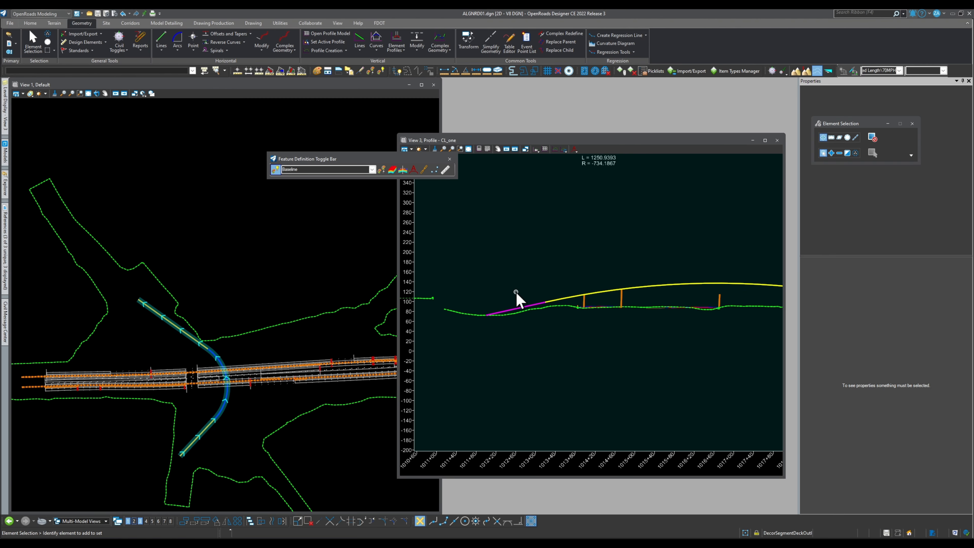
{"action": "left_click", "coordinate": [531, 307]}
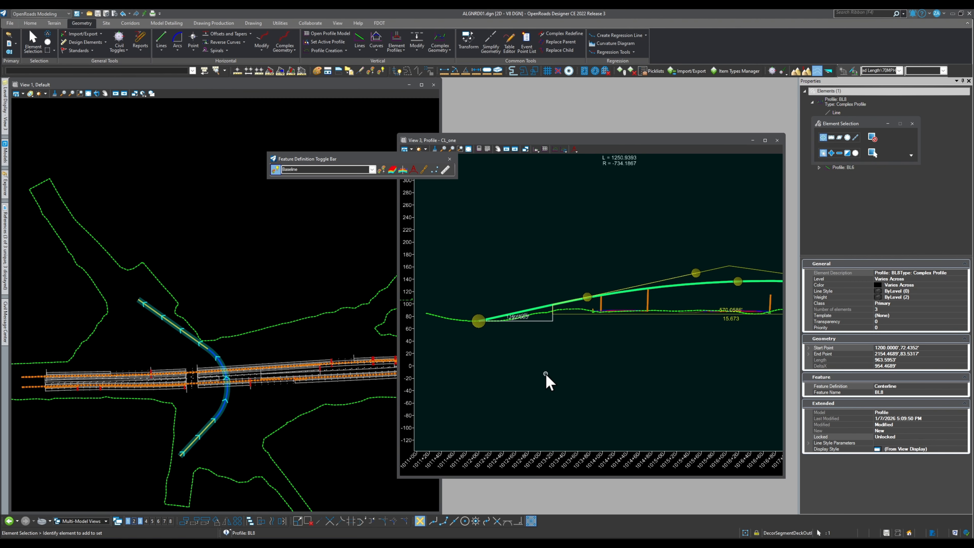
{"action": "scroll", "coordinate": [552, 379], "scroll_direction": "down", "scroll_amount": 5}
{"action": "left_click", "coordinate": [576, 384]}
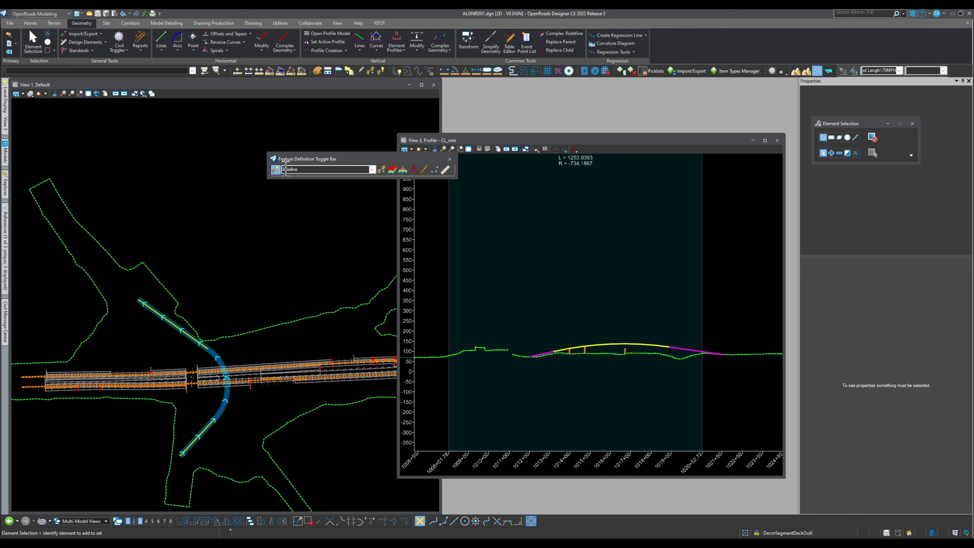
- Review the Linear feature definition categories, keep Baseline active, and dock the Feature Definition Toggle Bar back with the other toolbars
{"action": "left_click", "coordinate": [372, 170]}
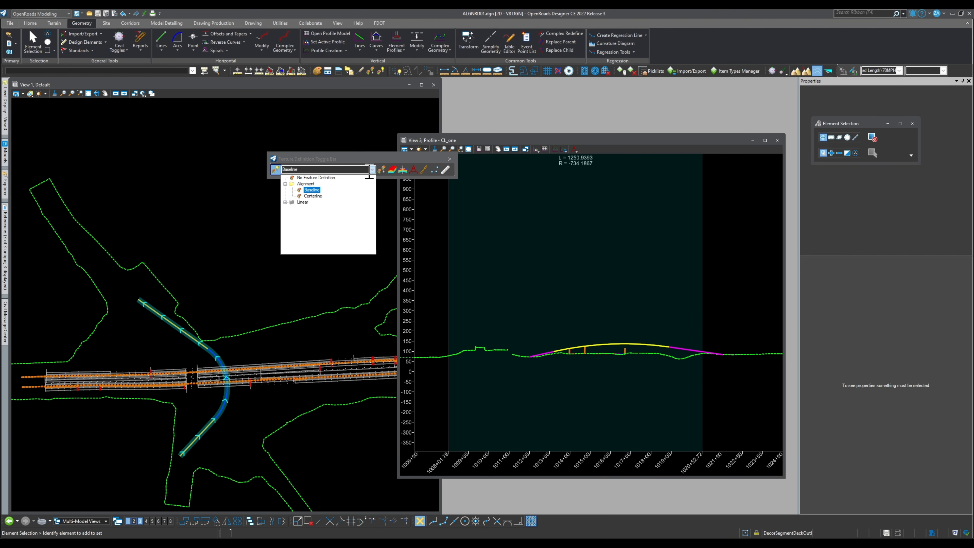
{"action": "left_click", "coordinate": [286, 203]}
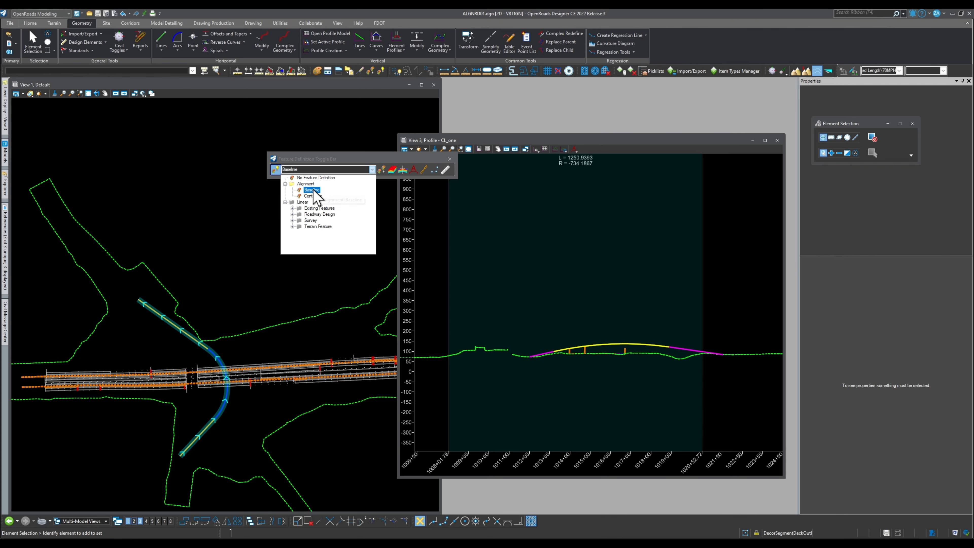
{"action": "left_click", "coordinate": [326, 159]}
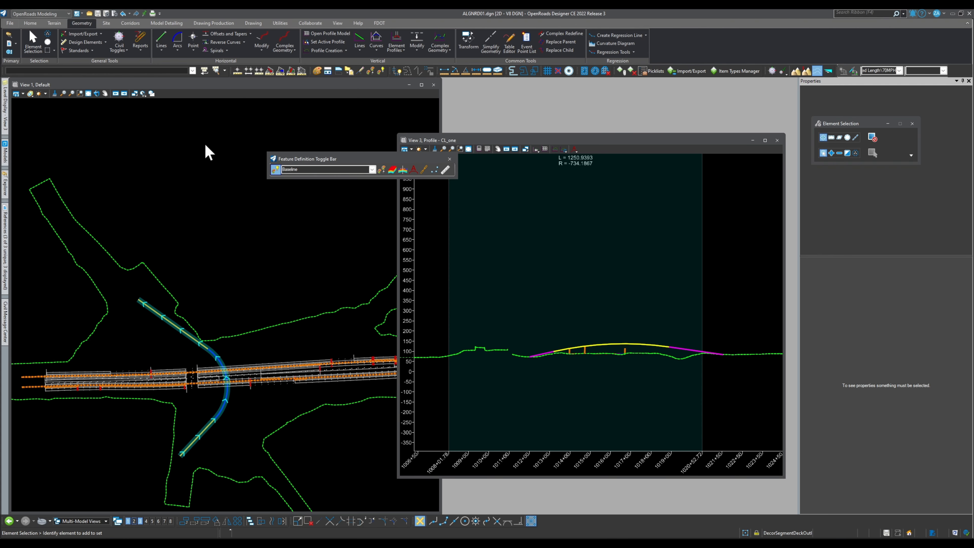
{"action": "left_click_drag", "start_coordinate": [296, 156], "coordinate": [133, 75]}
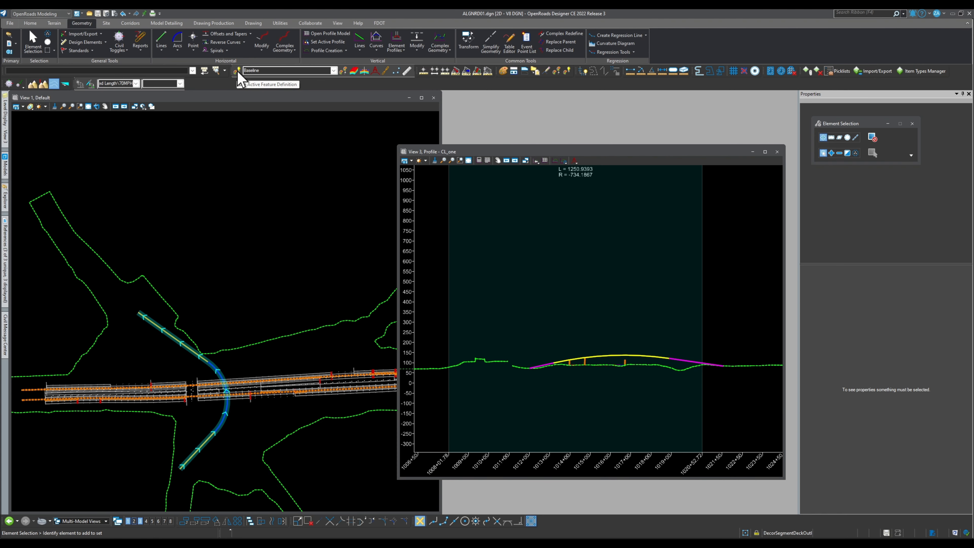
- Draw a trial Baseline profile line about 650 ft long at about 24.3% slope above the ground profile and check its properties
{"action": "left_click", "coordinate": [359, 43]}
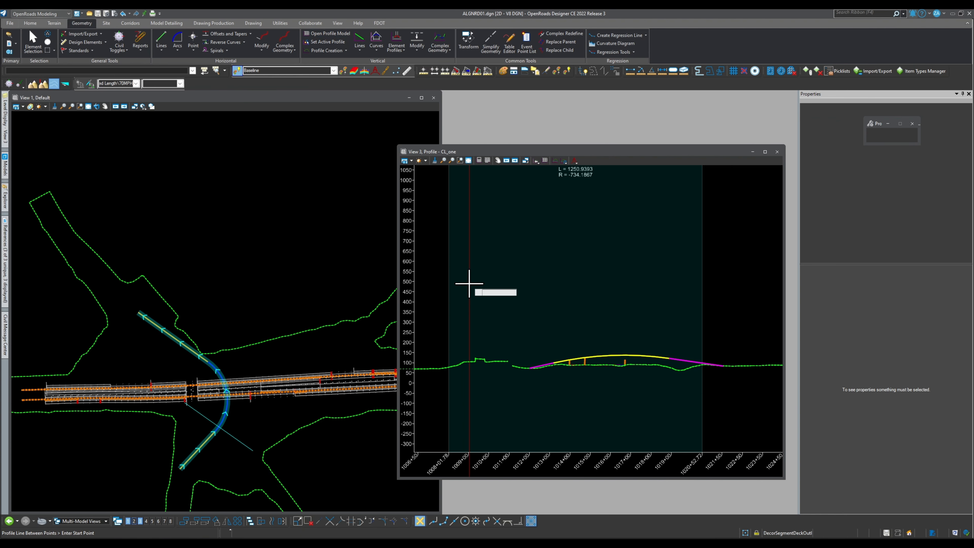
{"action": "left_click", "coordinate": [470, 303]}
{"action": "left_click", "coordinate": [601, 271]}
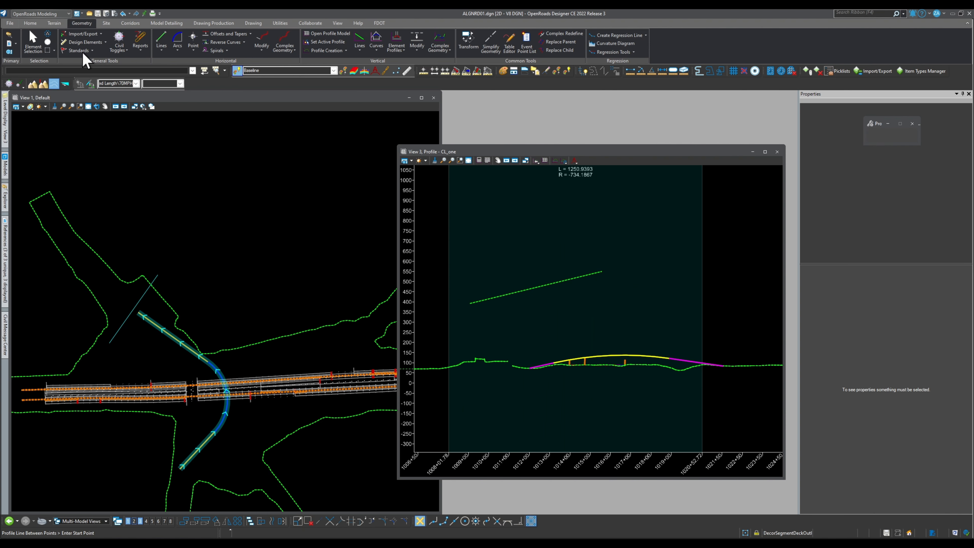
{"action": "left_click", "coordinate": [32, 37]}
{"action": "left_click", "coordinate": [559, 281]}
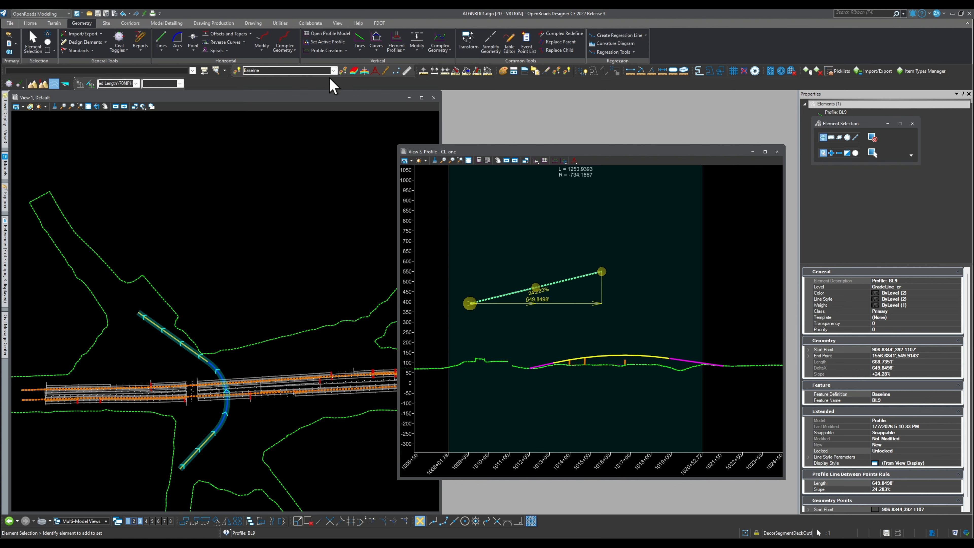
- Set the active feature definition to No Feature Definition and draw a second trial line about 635 ft long above the first
{"action": "left_click", "coordinate": [334, 70]}
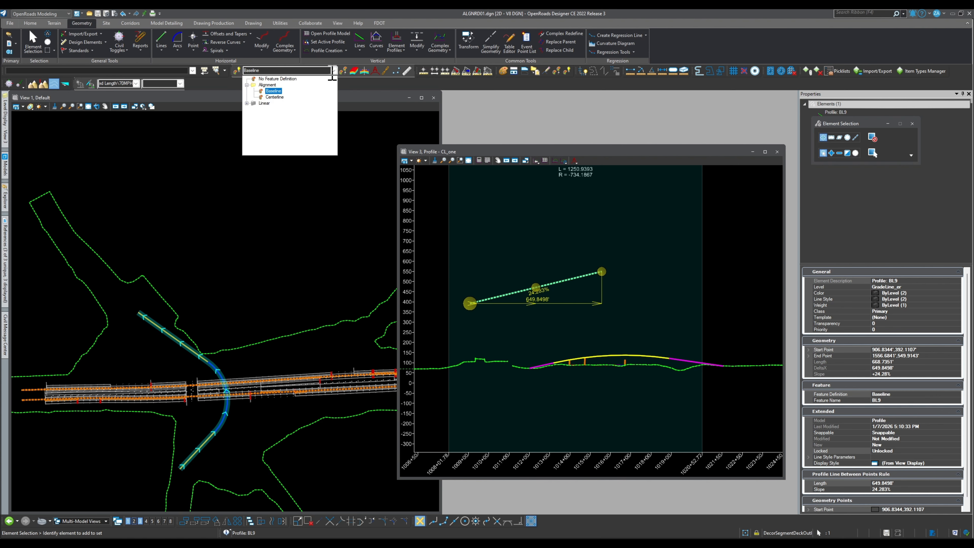
{"action": "left_click", "coordinate": [293, 80]}
{"action": "left_click", "coordinate": [361, 43]}
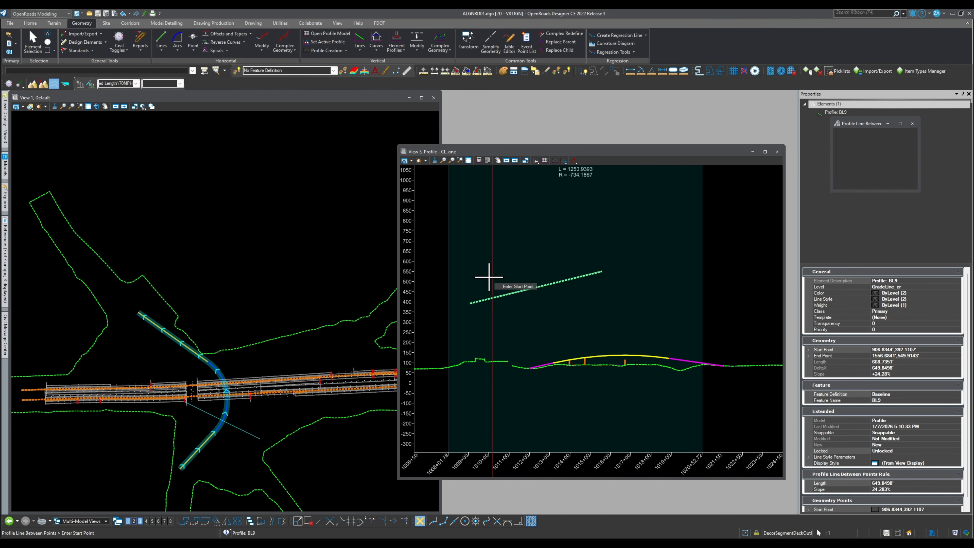
{"action": "left_click", "coordinate": [481, 272]}
{"action": "left_click", "coordinate": [610, 240]}
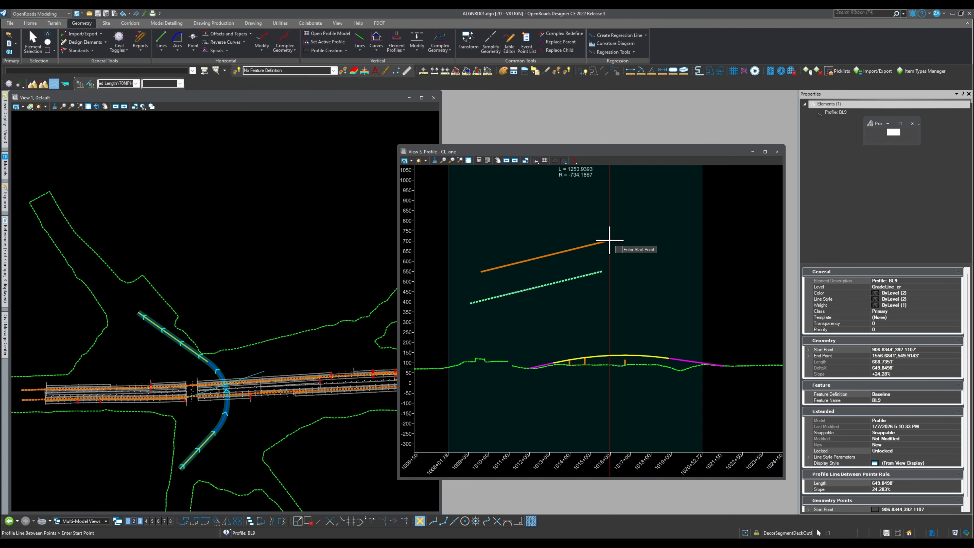
{"action": "key", "text": "Escape"}
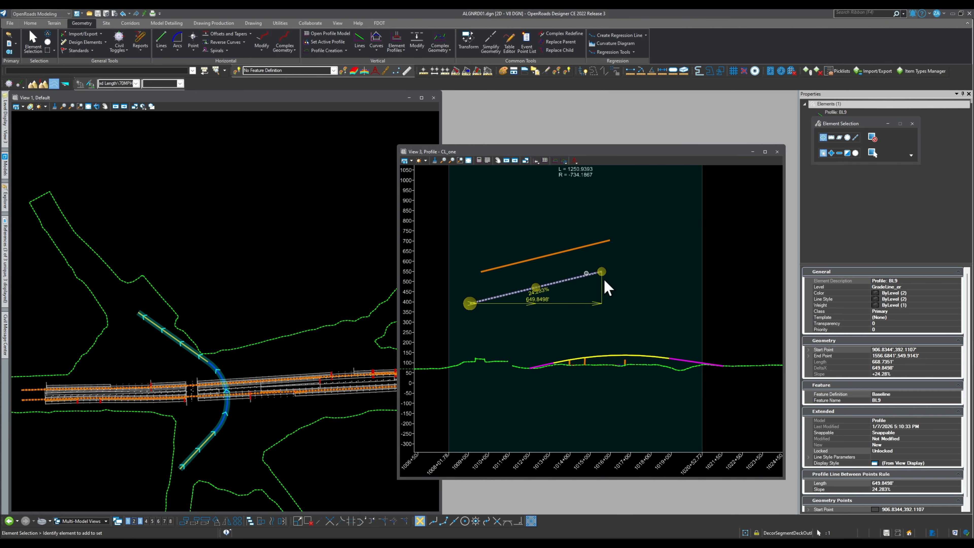
- Check the second trial line's feature definition, and delete both trial lines from the profile view
{"action": "left_click", "coordinate": [558, 254]}
{"action": "left_click", "coordinate": [932, 396]}
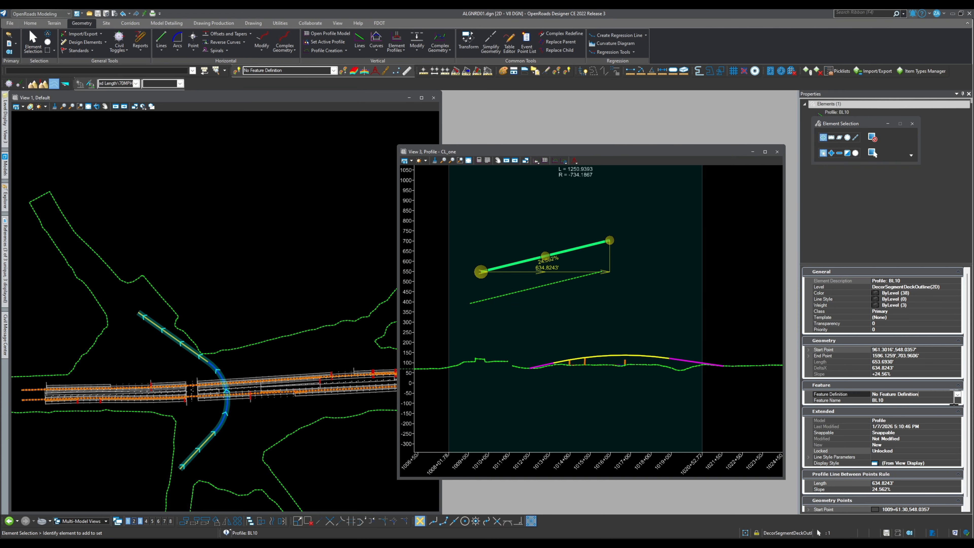
{"action": "left_click", "coordinate": [586, 313]}
{"action": "left_click", "coordinate": [582, 273]}
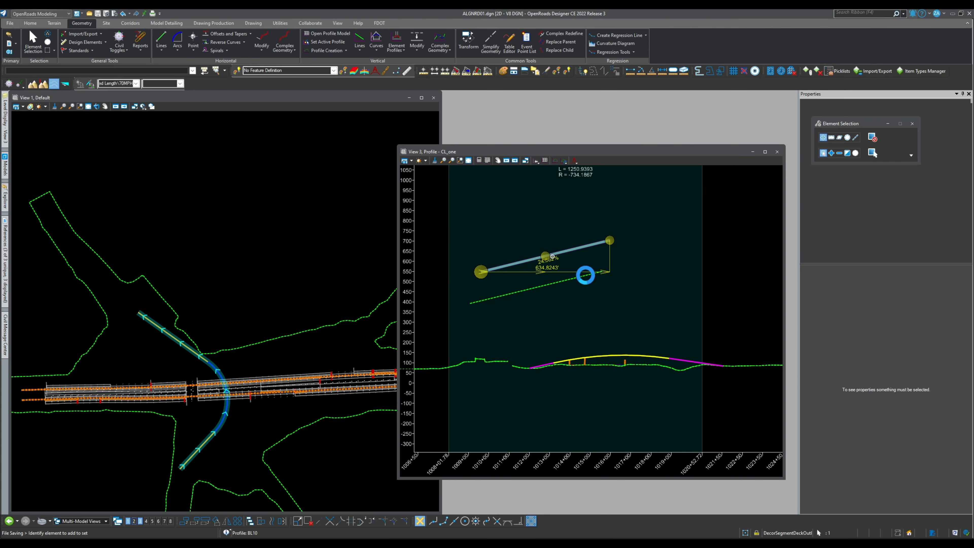
{"action": "key", "text": "Delete"}
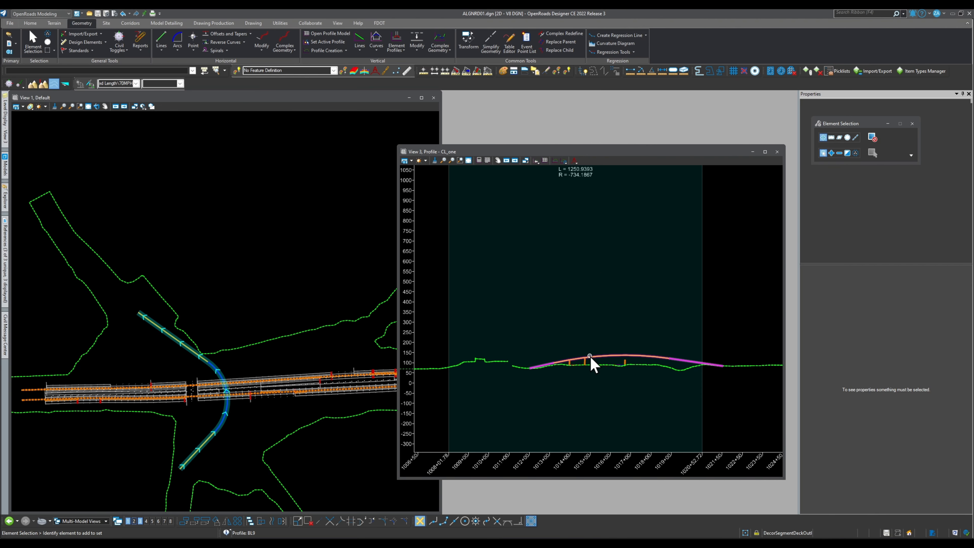
- Move the profile view over the plan view and open the Default-3D view beside it
{"action": "left_click", "coordinate": [589, 357]}
{"action": "left_click_drag", "start_coordinate": [641, 153], "coordinate": [261, 145]}
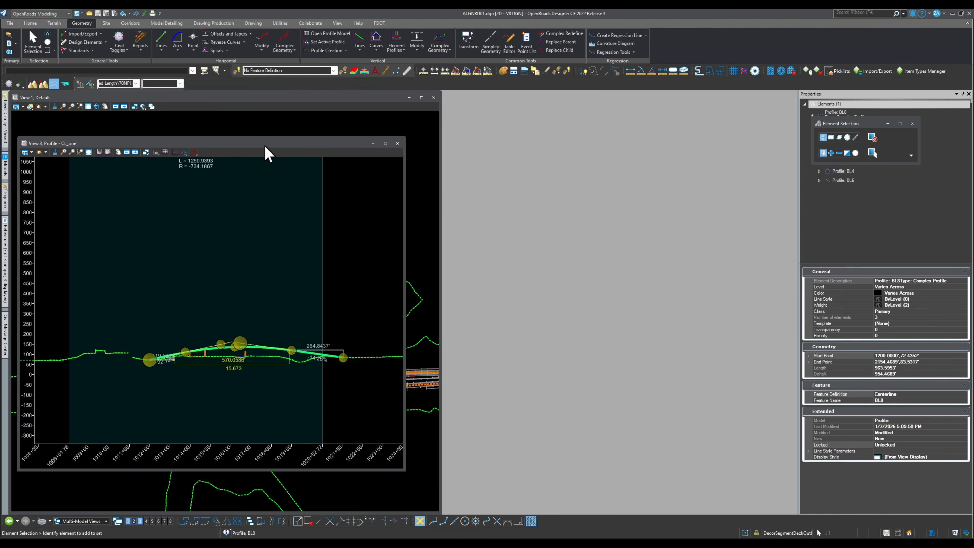
{"action": "left_click", "coordinate": [134, 521]}
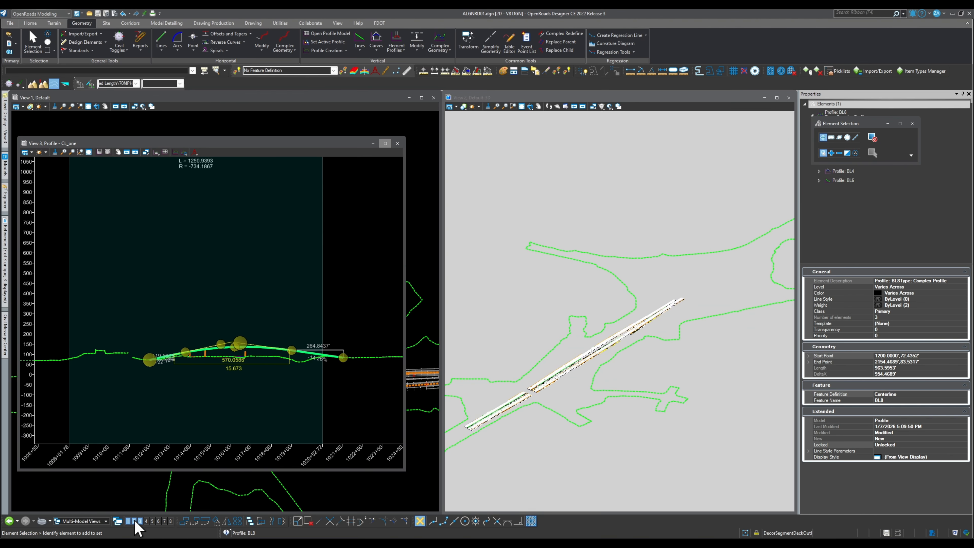
{"action": "left_click", "coordinate": [589, 374]}
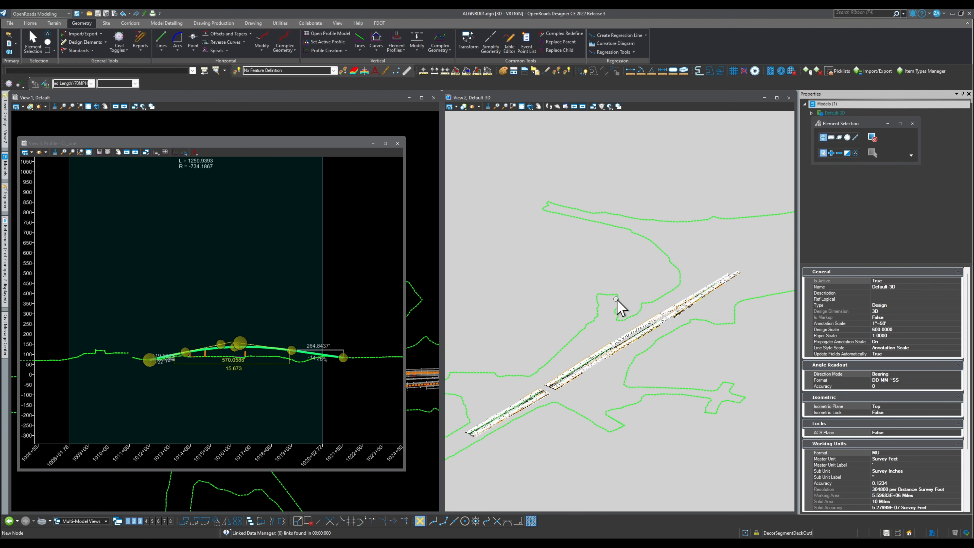
- Set the complex centerline profile as the active profile for the alignment
{"action": "scroll", "coordinate": [254, 331], "scroll_direction": "up", "scroll_amount": 3}
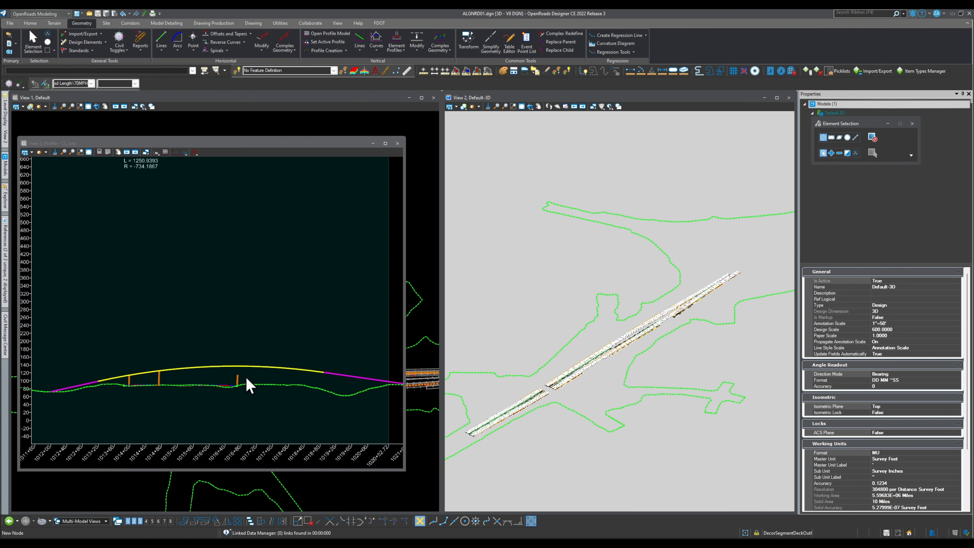
{"action": "left_click", "coordinate": [251, 367]}
{"action": "scroll", "coordinate": [249, 368], "scroll_direction": "up", "scroll_amount": 2}
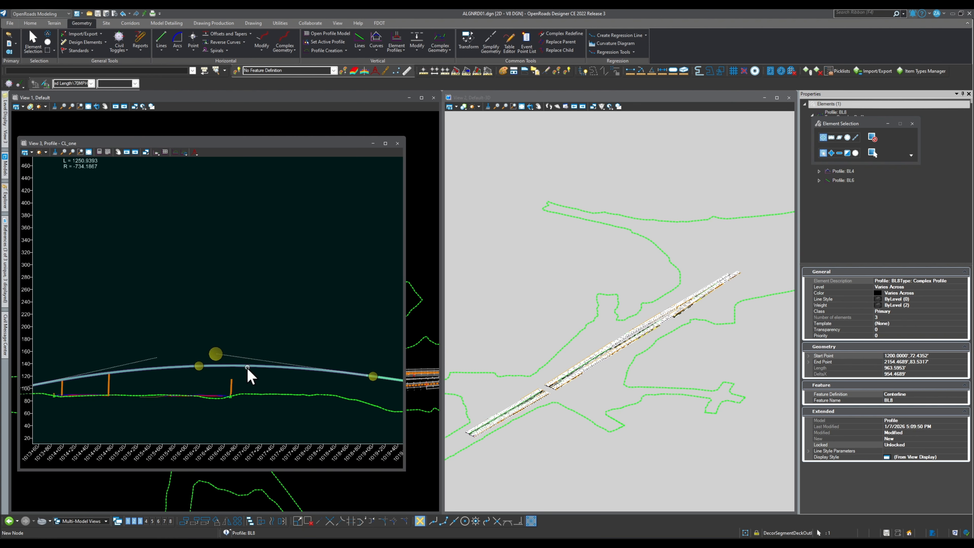
{"action": "left_click", "coordinate": [247, 369]}
{"action": "left_click", "coordinate": [245, 366]}
{"action": "left_click", "coordinate": [272, 363]}
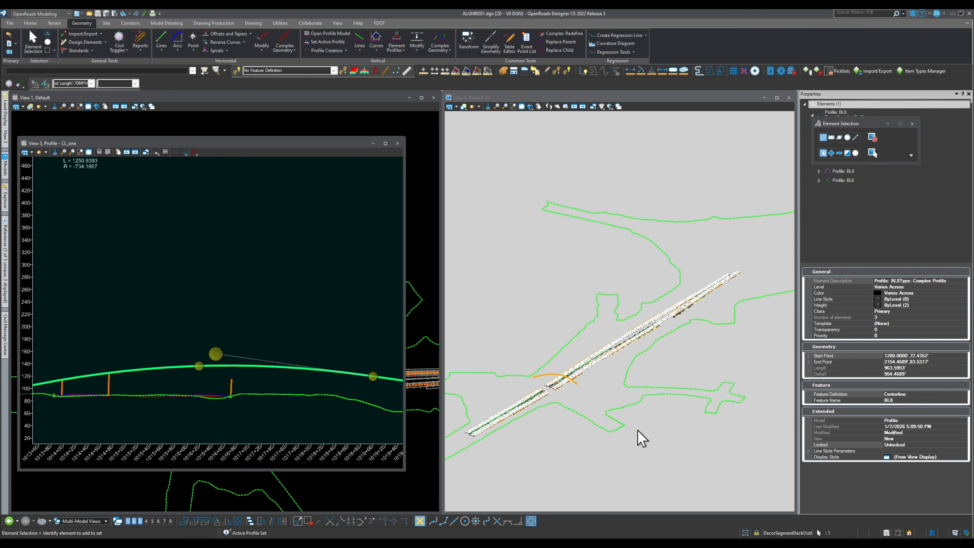
- Examine the orange 3D centerline where it arches over the highway, rotating the Default-3D view to see it from other angles
{"action": "scroll", "coordinate": [592, 403], "scroll_direction": "up", "scroll_amount": 6}
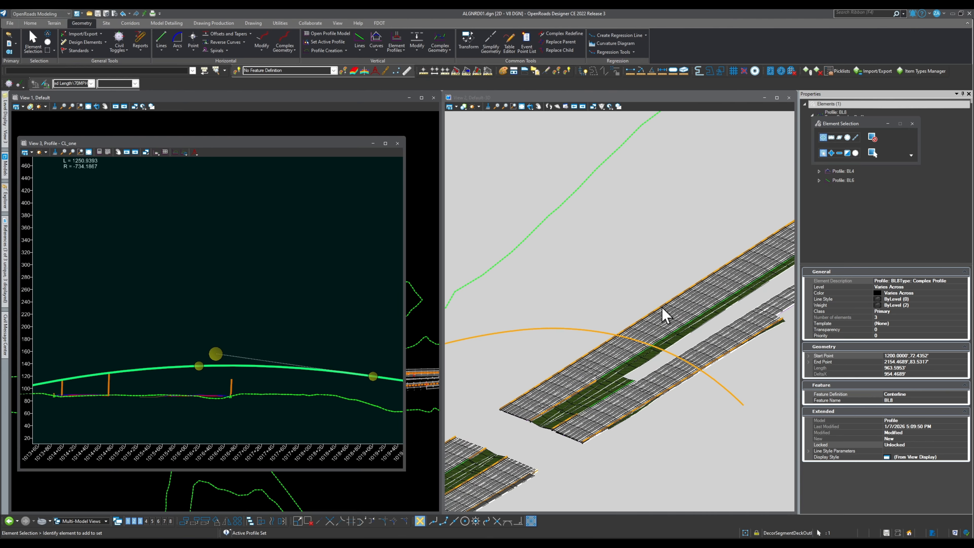
{"action": "left_click", "coordinate": [530, 106]}
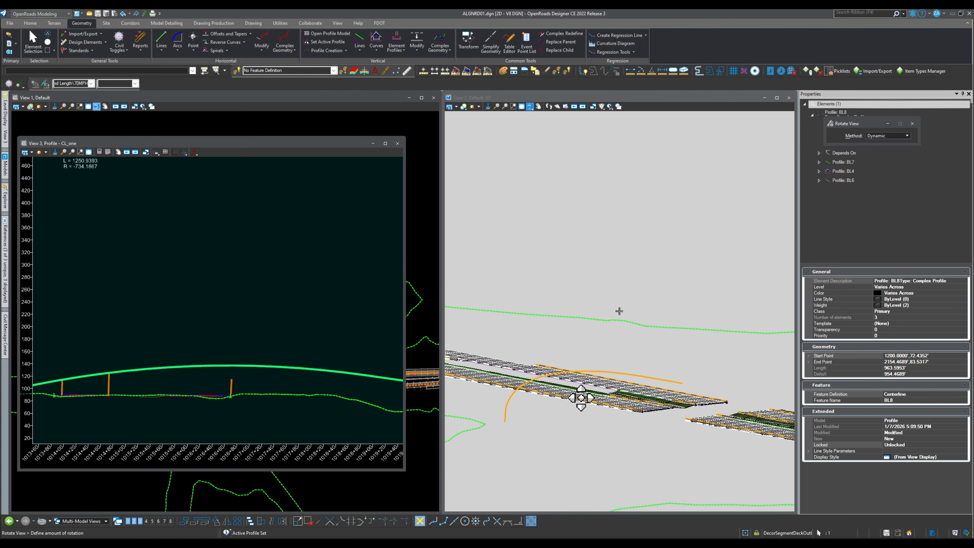
{"action": "left_click", "coordinate": [654, 417]}
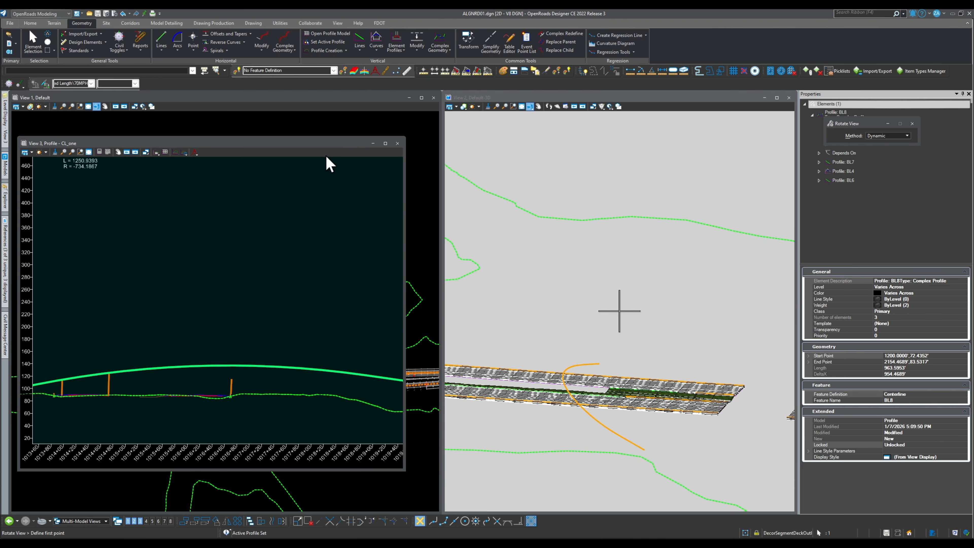
- Reposition the profile view partly over the 3D view, widen it to show the whole grade line, and clear the selection
{"action": "left_click_drag", "start_coordinate": [324, 148], "coordinate": [499, 131]}
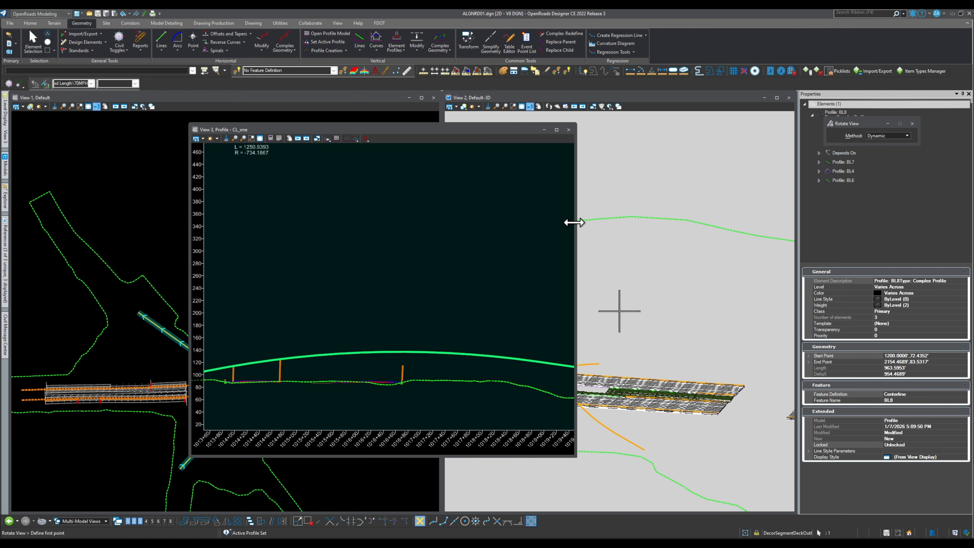
{"action": "left_click_drag", "start_coordinate": [571, 223], "coordinate": [797, 231]}
{"action": "scroll", "coordinate": [502, 307], "scroll_direction": "down", "scroll_amount": 3}
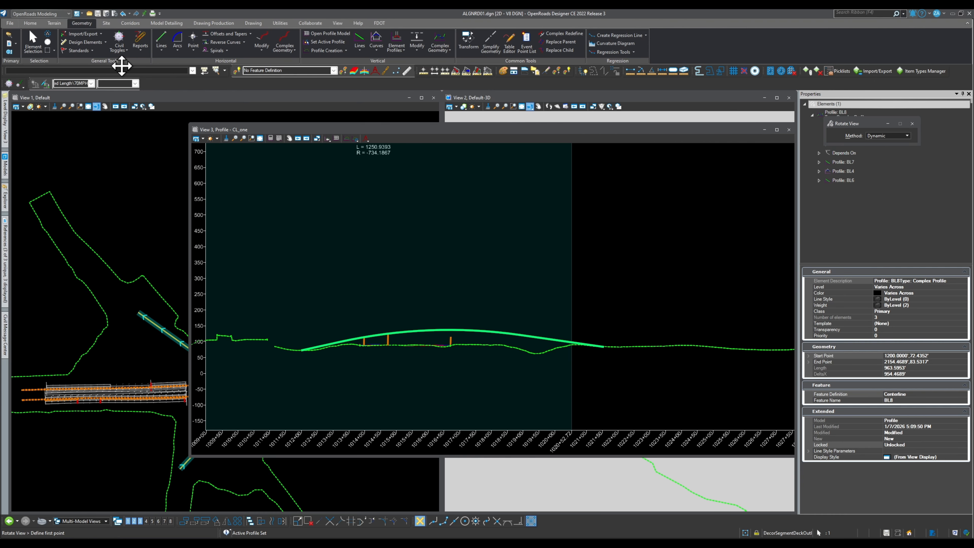
{"action": "left_click", "coordinate": [33, 42]}
{"action": "left_click", "coordinate": [397, 276]}
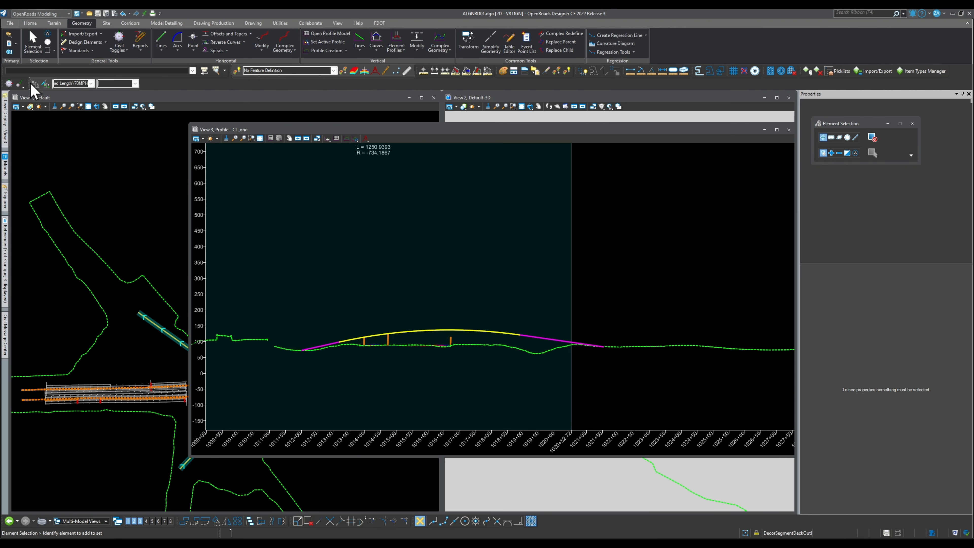
- Float the Design Standards Toolbar over the profile view and set the horizontal standard to 55MPH of C2T C3 C4 Flush Shoulder (Active Design)
{"action": "left_click_drag", "start_coordinate": [30, 84], "coordinate": [306, 215]}
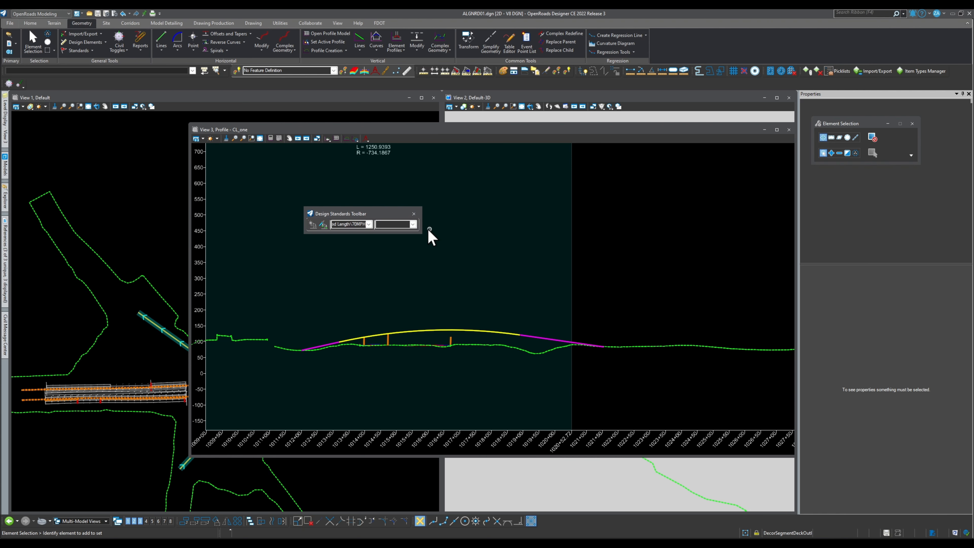
{"action": "left_click", "coordinate": [412, 225]}
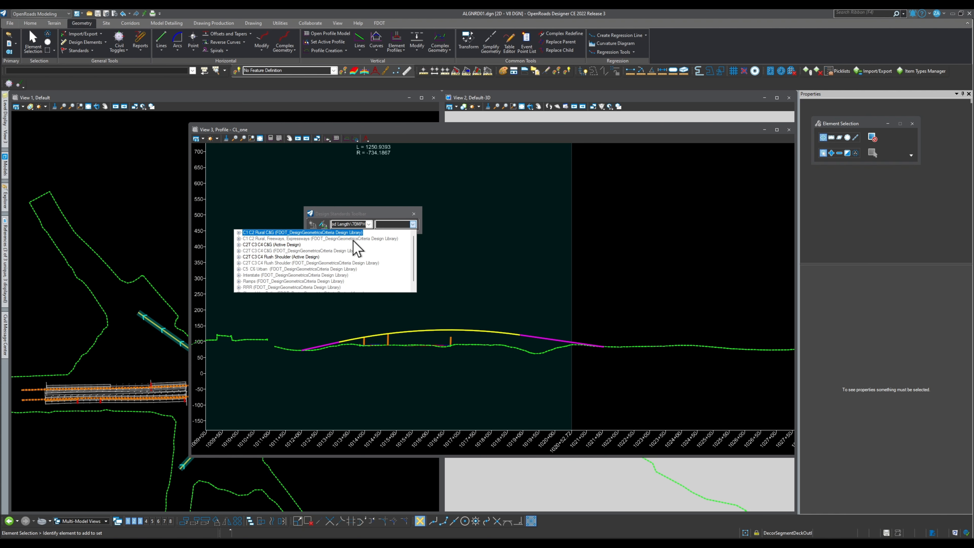
{"action": "left_click", "coordinate": [239, 257]}
{"action": "scroll", "coordinate": [247, 268], "scroll_direction": "down", "scroll_amount": 2}
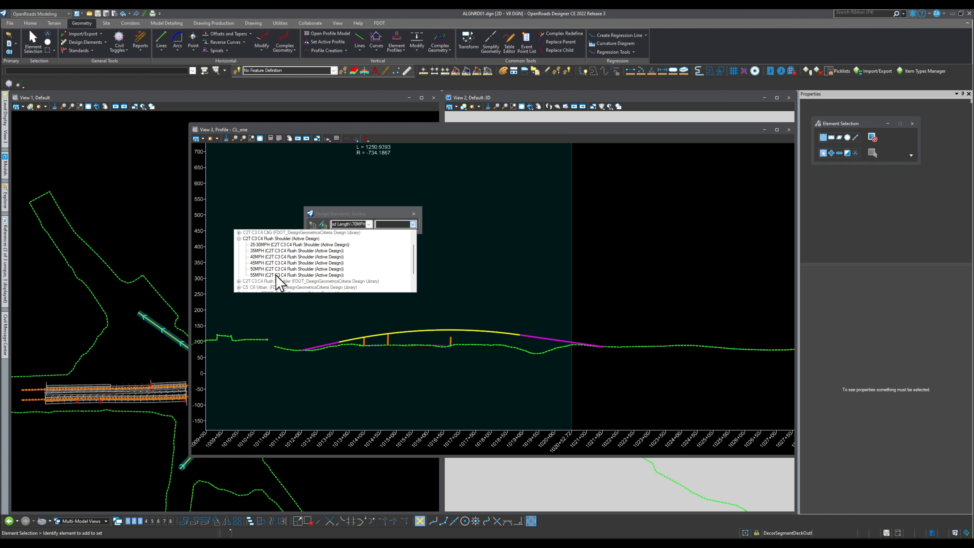
{"action": "left_click", "coordinate": [276, 275]}
- Try to assign the 50MPH High Speed Desired Length (Active Design) vertical design standard to the complex profile
{"action": "left_click", "coordinate": [369, 228]}
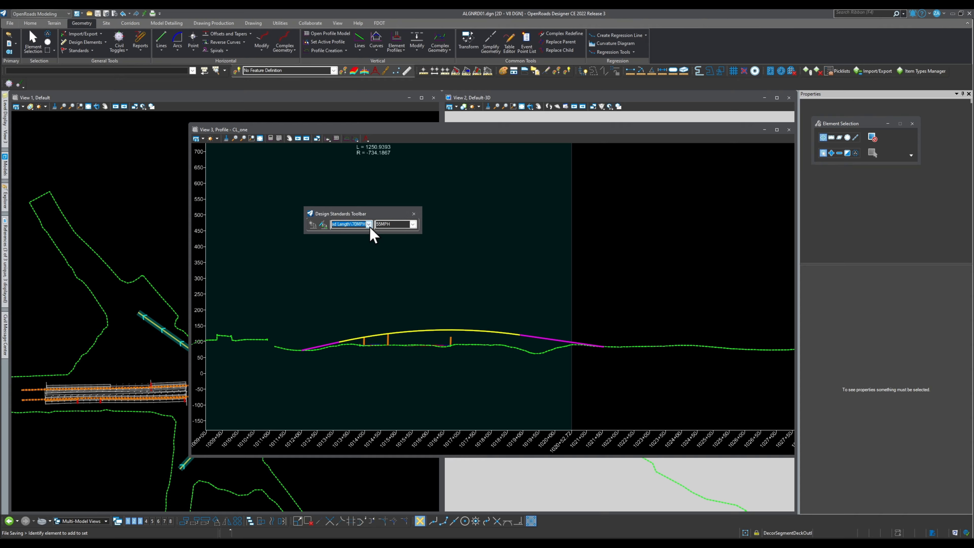
{"action": "left_click", "coordinate": [370, 227]}
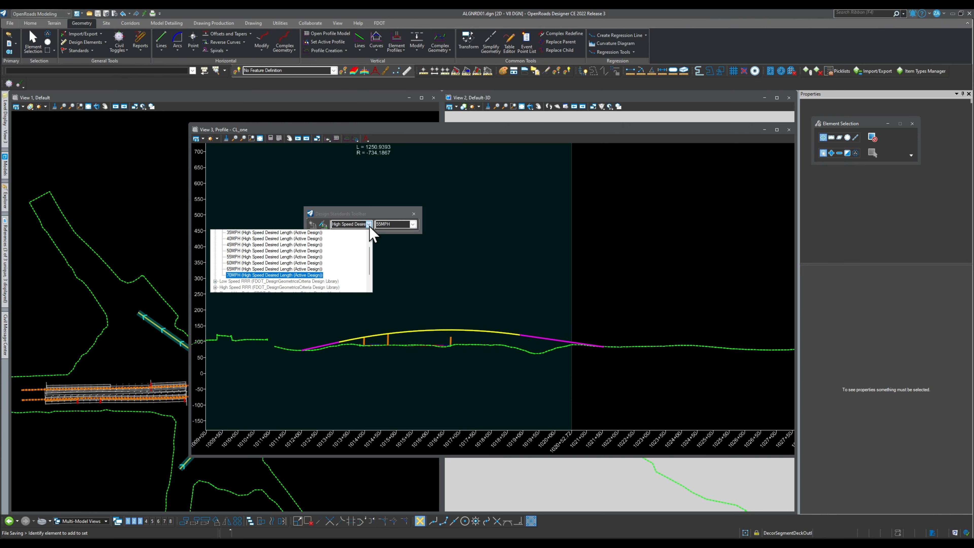
{"action": "left_click", "coordinate": [239, 251]}
{"action": "left_click", "coordinate": [312, 225]}
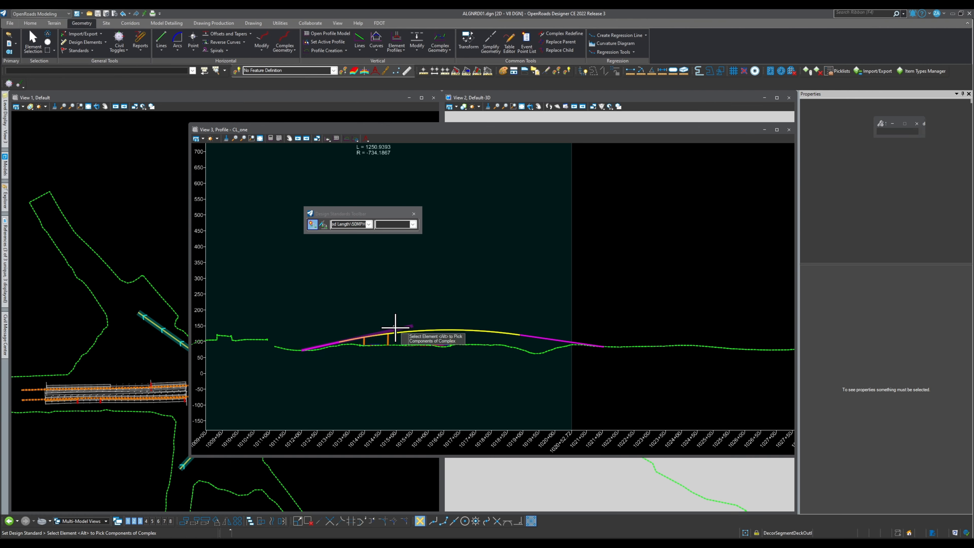
{"action": "left_click", "coordinate": [395, 328]}
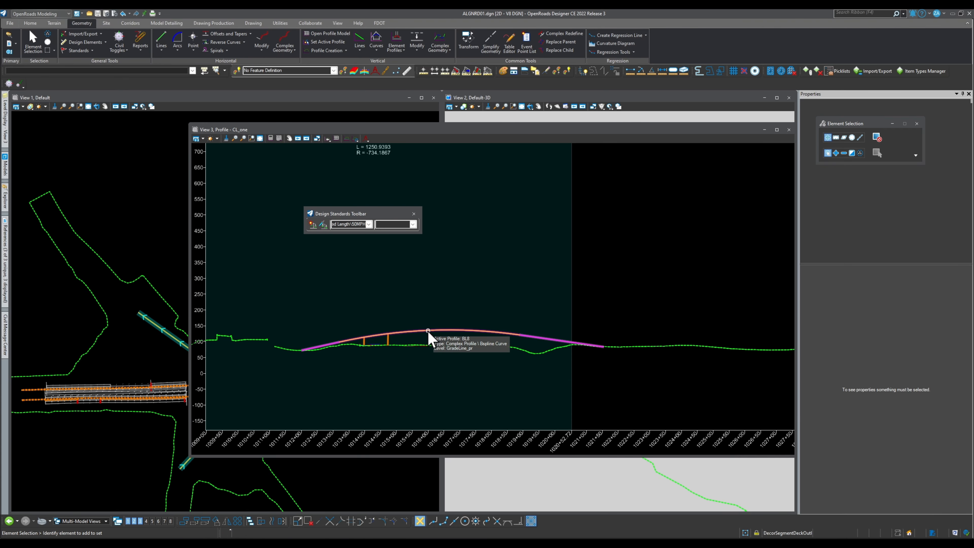
- Check the complex profile's properties for an assigned design standard and review the Message Center log
{"action": "left_click", "coordinate": [444, 335]}
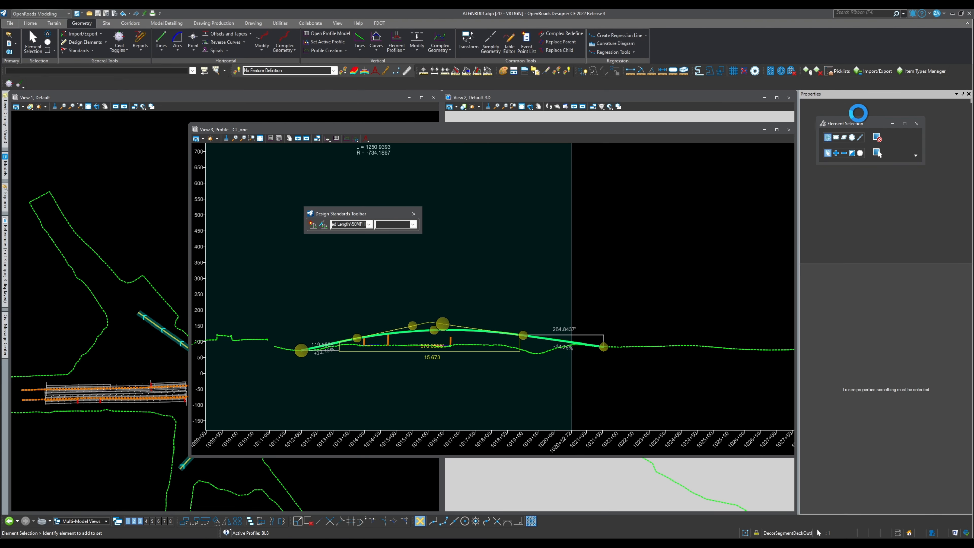
{"action": "left_click_drag", "start_coordinate": [856, 125], "coordinate": [923, 228]}
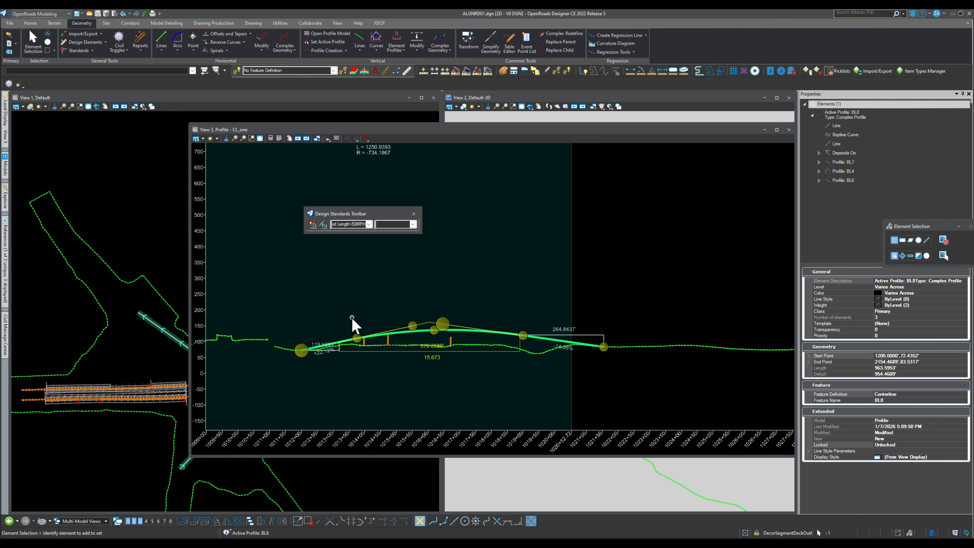
{"action": "scroll", "coordinate": [337, 326], "scroll_direction": "up", "scroll_amount": 4}
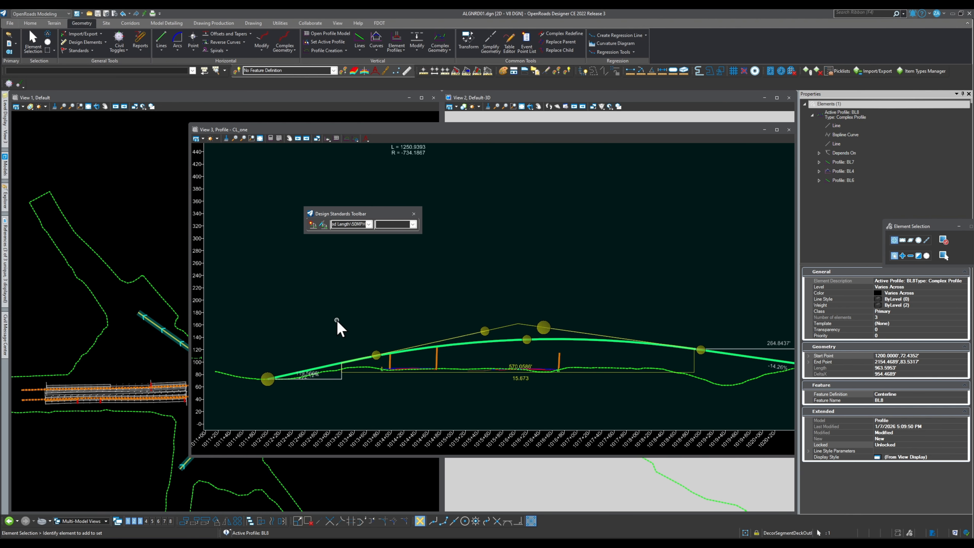
{"action": "left_click", "coordinate": [367, 304]}
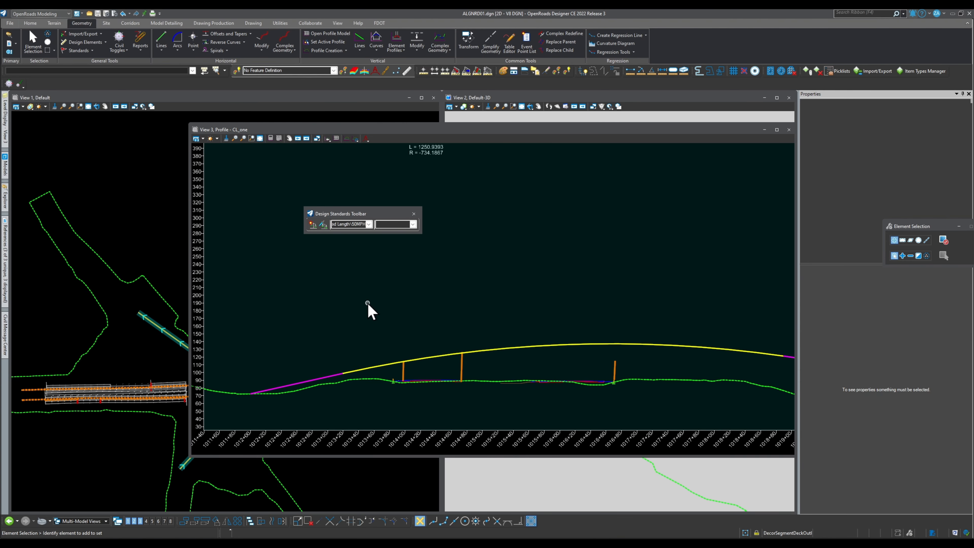
{"action": "left_click", "coordinate": [230, 533]}
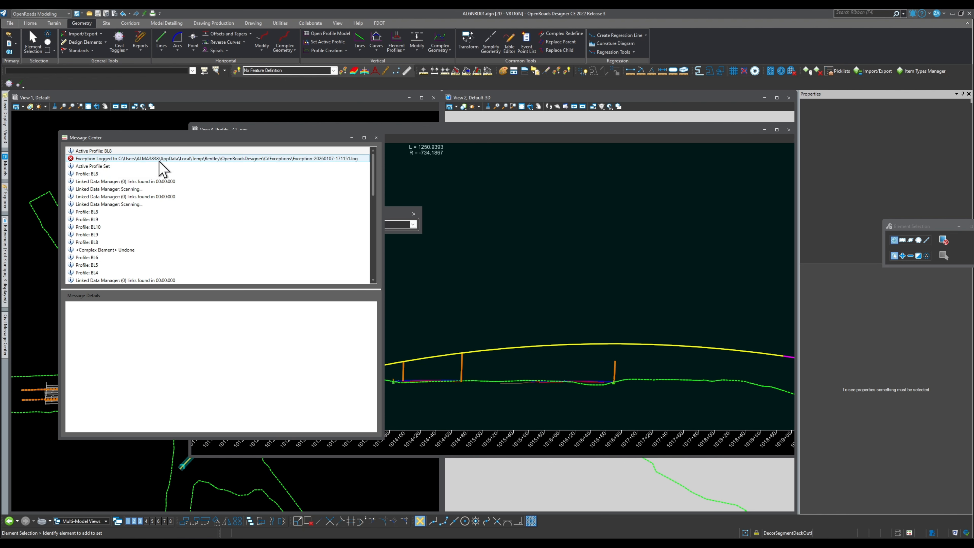
{"action": "left_click", "coordinate": [376, 137]}
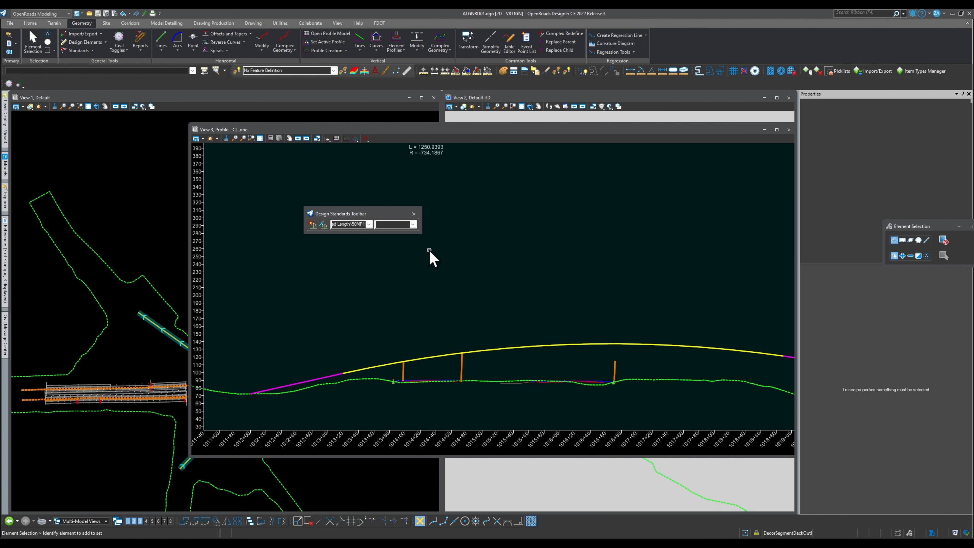
- Set the horizontal design standard to C1 C2 Rural, Freeways, Expressways from the FDOT_DesignGeometricsCriteria library
{"action": "left_click", "coordinate": [415, 231]}
{"action": "left_click", "coordinate": [412, 225]}
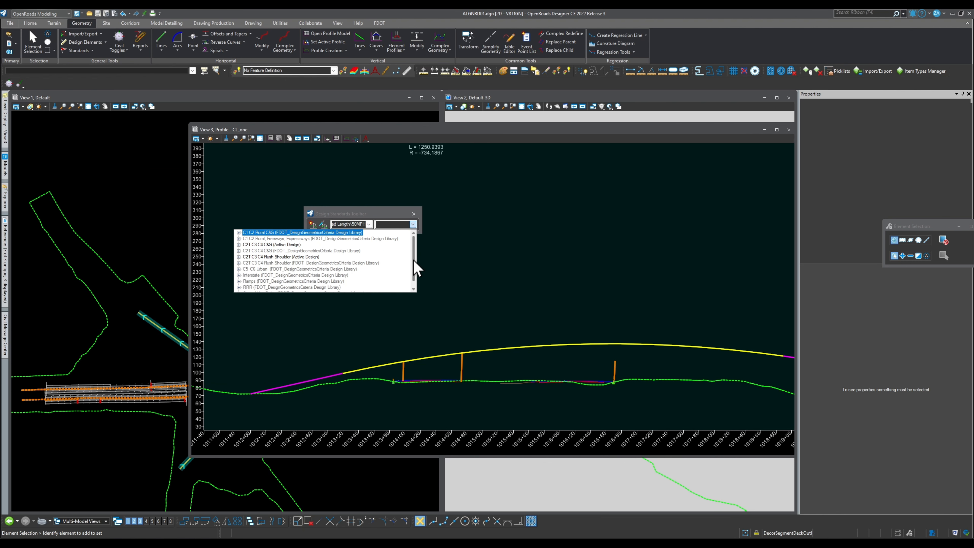
{"action": "left_click", "coordinate": [413, 256]}
{"action": "left_click", "coordinate": [413, 225]}
{"action": "left_click", "coordinate": [318, 238]}
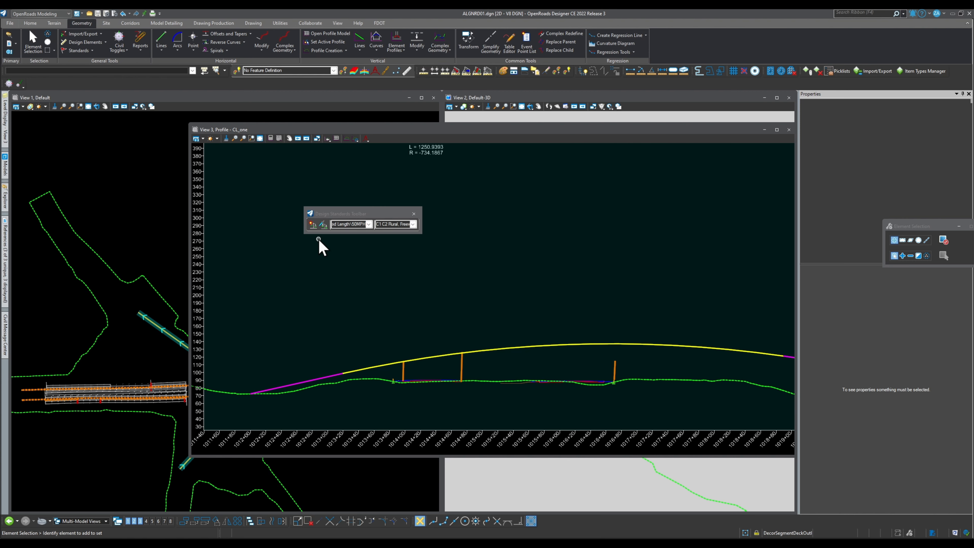
- Assign the 30MPH Interstate and Ramps vertical design standard from the FDOT_DesignGeometricsCriteria library to the complex profile
{"action": "left_click", "coordinate": [369, 224]}
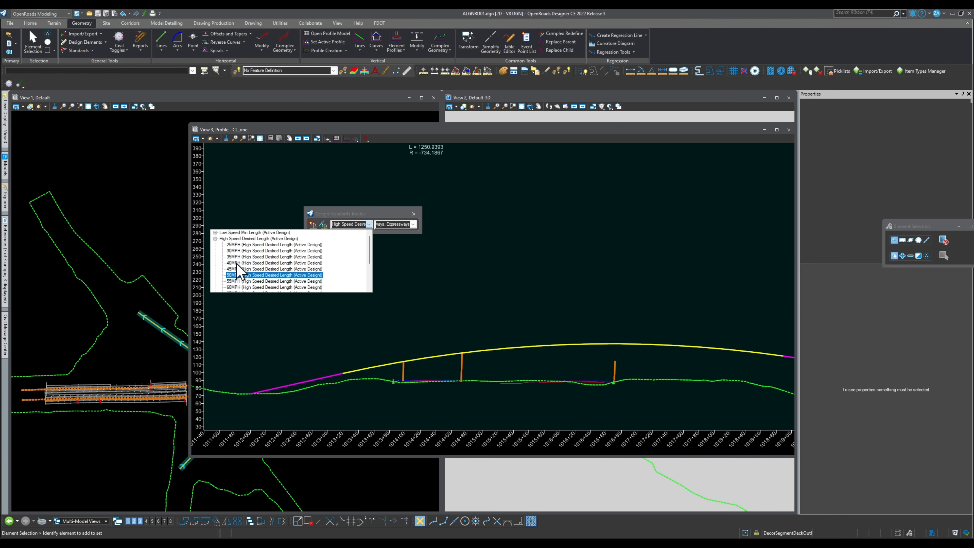
{"action": "scroll", "coordinate": [239, 267], "scroll_direction": "up", "scroll_amount": 2}
{"action": "left_click", "coordinate": [215, 239]}
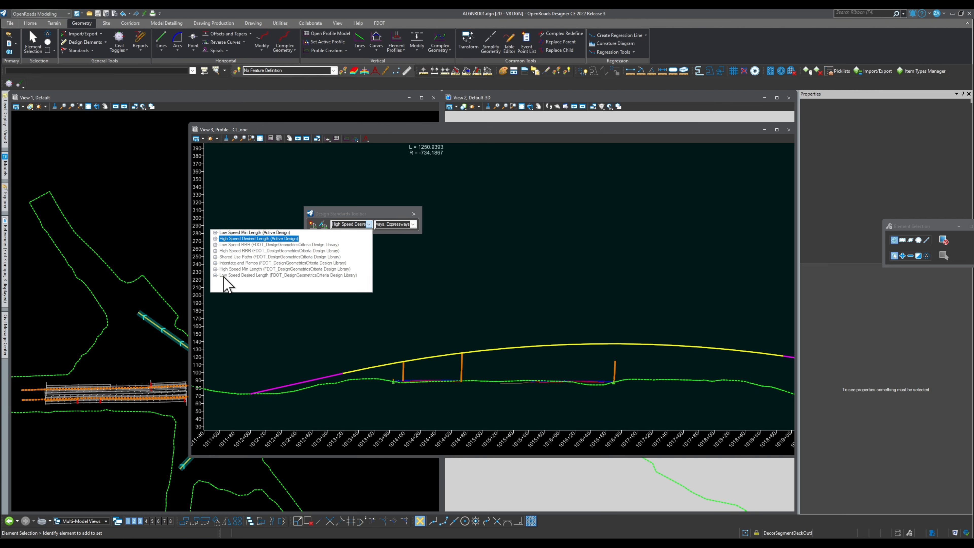
{"action": "left_click", "coordinate": [215, 263]}
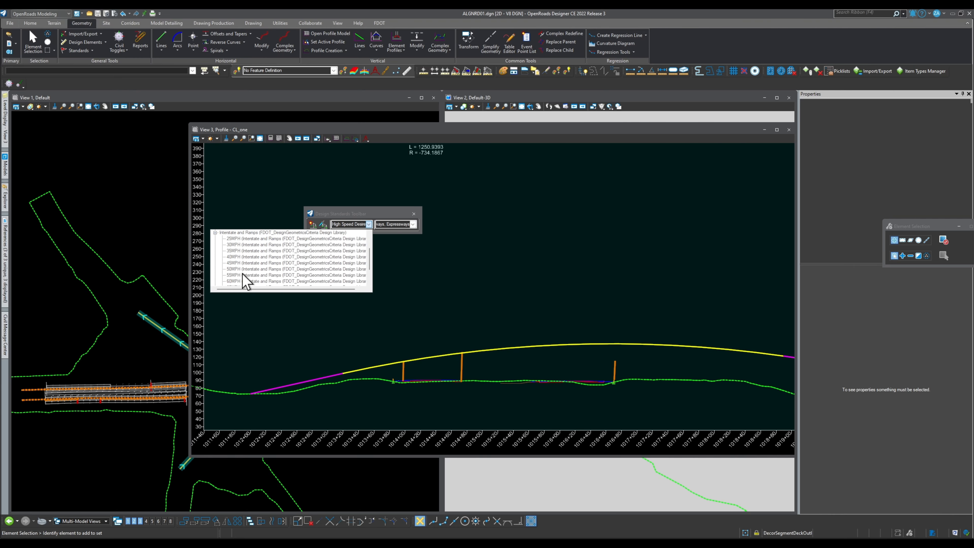
{"action": "left_click", "coordinate": [242, 245]}
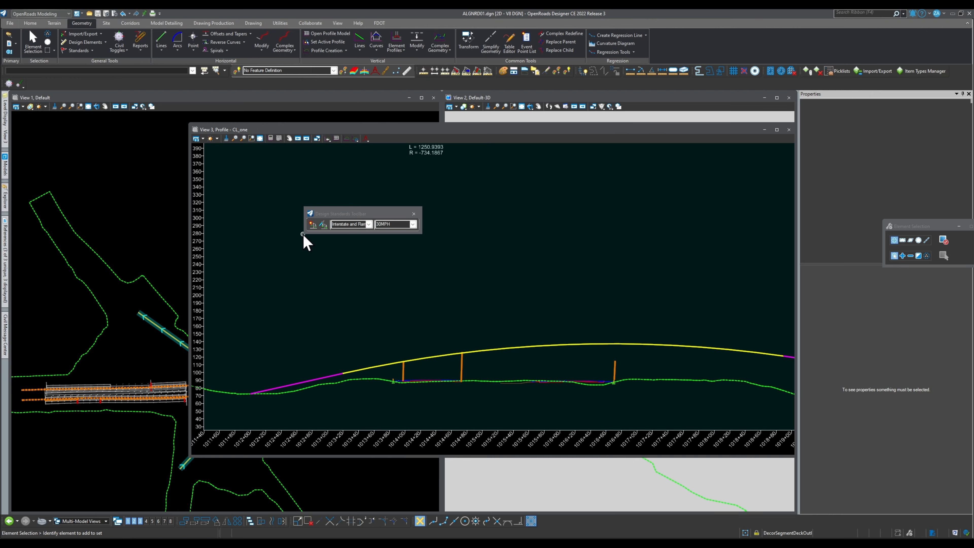
{"action": "left_click", "coordinate": [312, 224]}
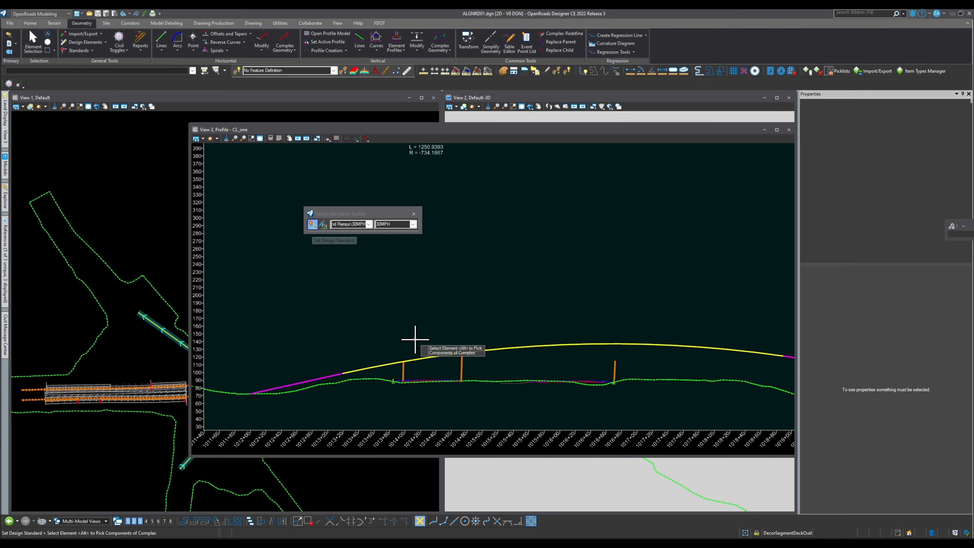
{"action": "left_click", "coordinate": [420, 358]}
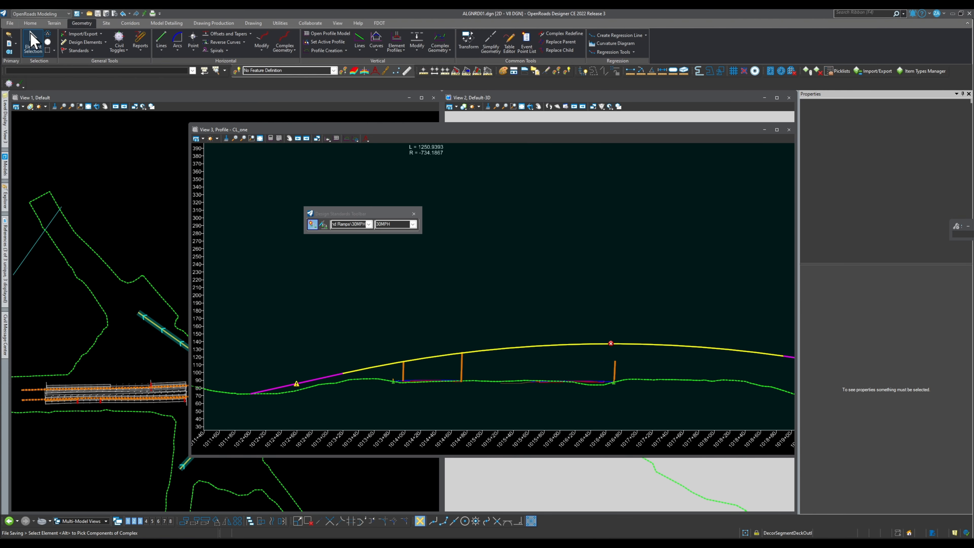
{"action": "left_click", "coordinate": [33, 39]}
- Examine the Ramps\30MPH standard in the complex profile's properties and check which options are offered for it
{"action": "scroll", "coordinate": [350, 298], "scroll_direction": "down", "scroll_amount": 1}
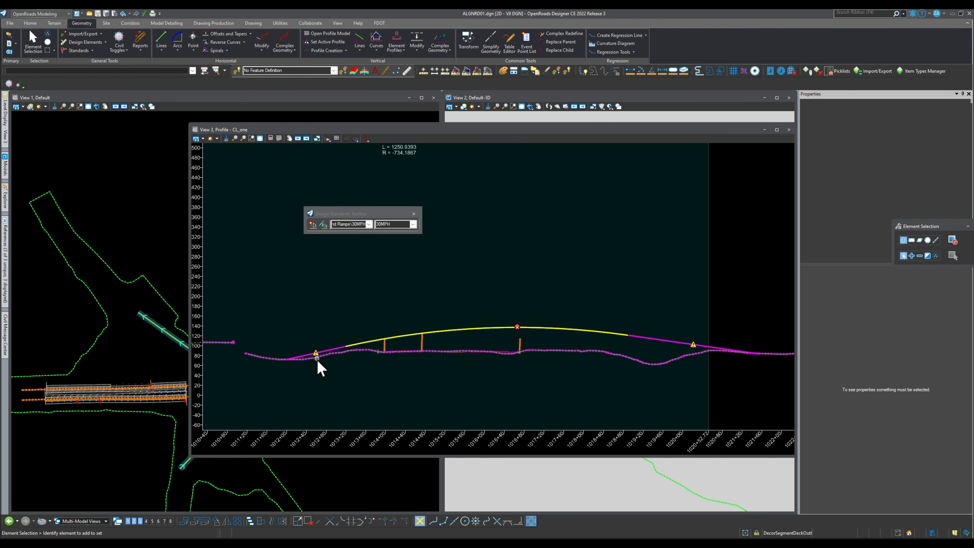
{"action": "left_click", "coordinate": [578, 331]}
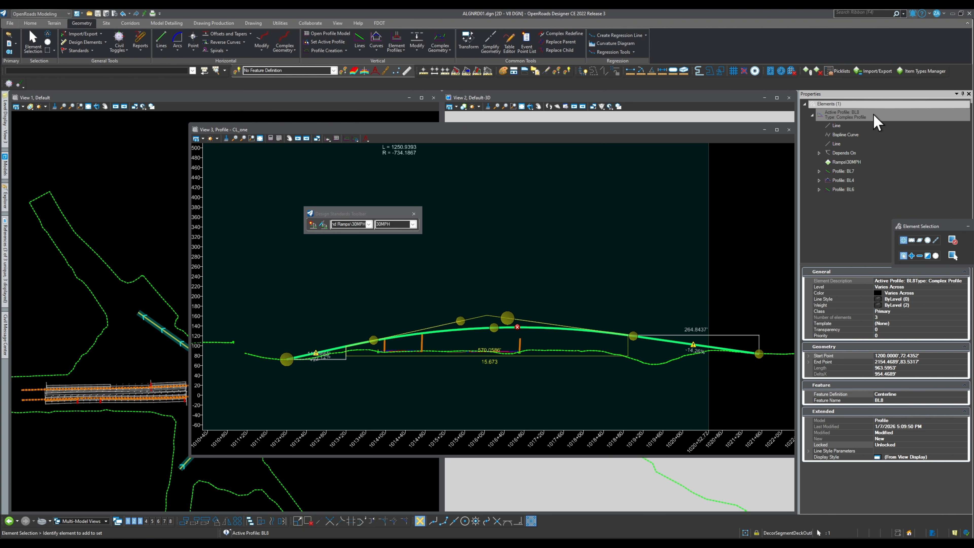
{"action": "left_click_drag", "start_coordinate": [922, 230], "coordinate": [722, 56]}
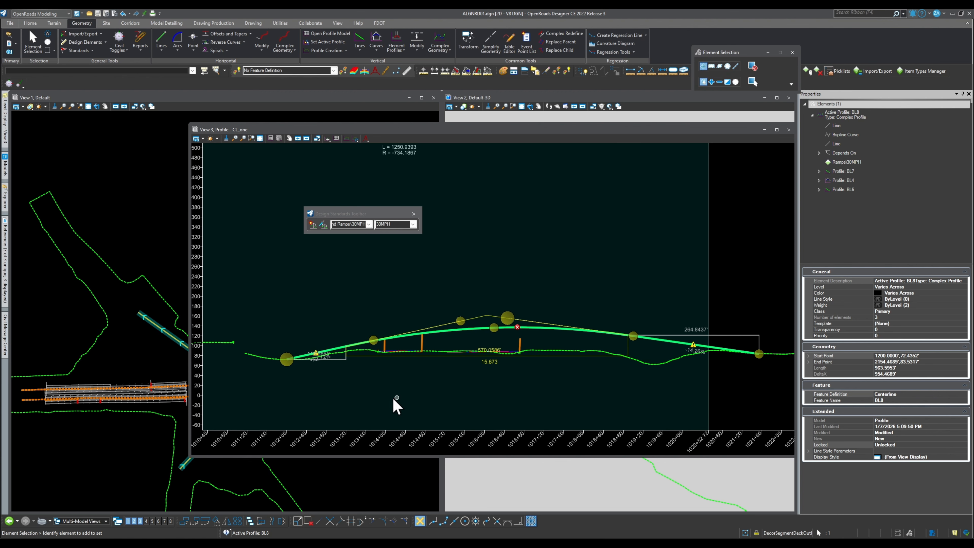
{"action": "left_click", "coordinate": [873, 164]}
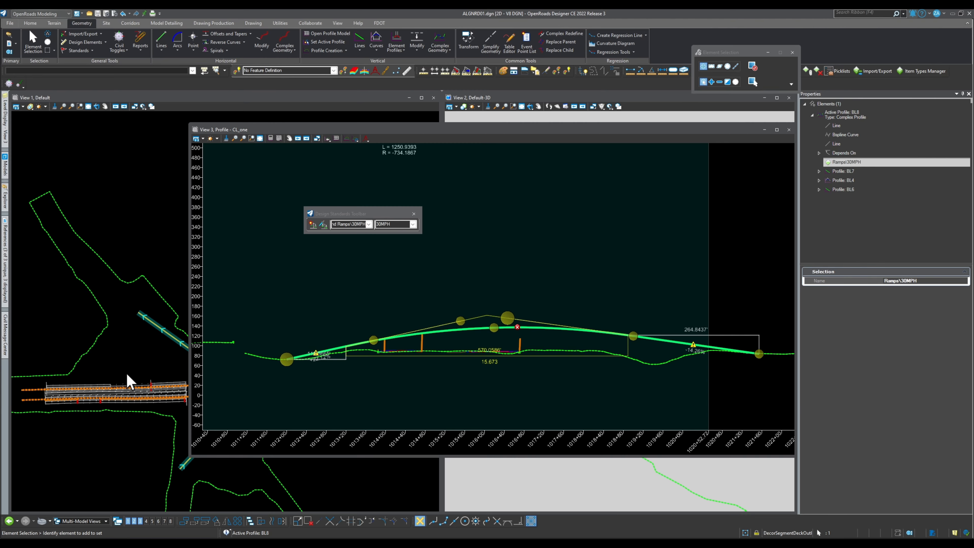
{"action": "left_click", "coordinate": [963, 281]}
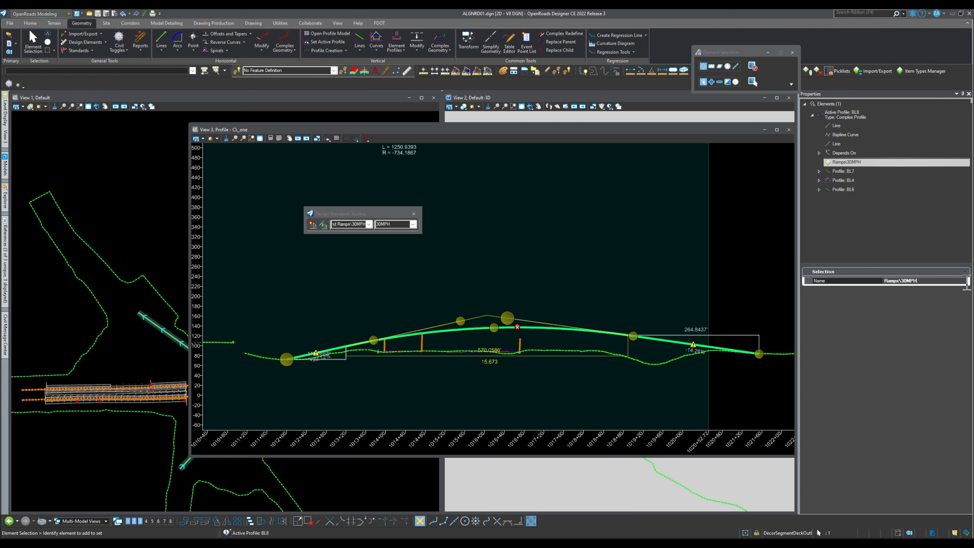
{"action": "right_click", "coordinate": [871, 161]}
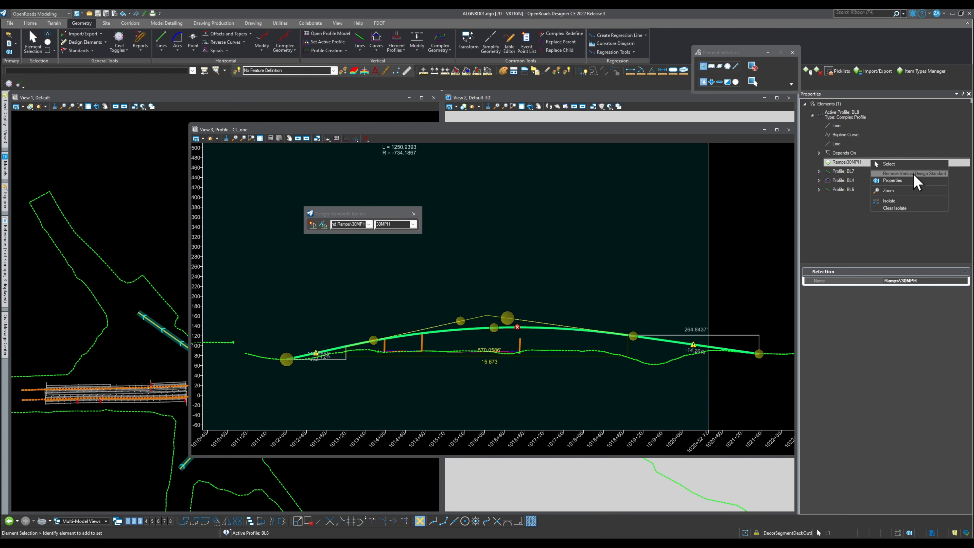
{"action": "left_click", "coordinate": [550, 396]}
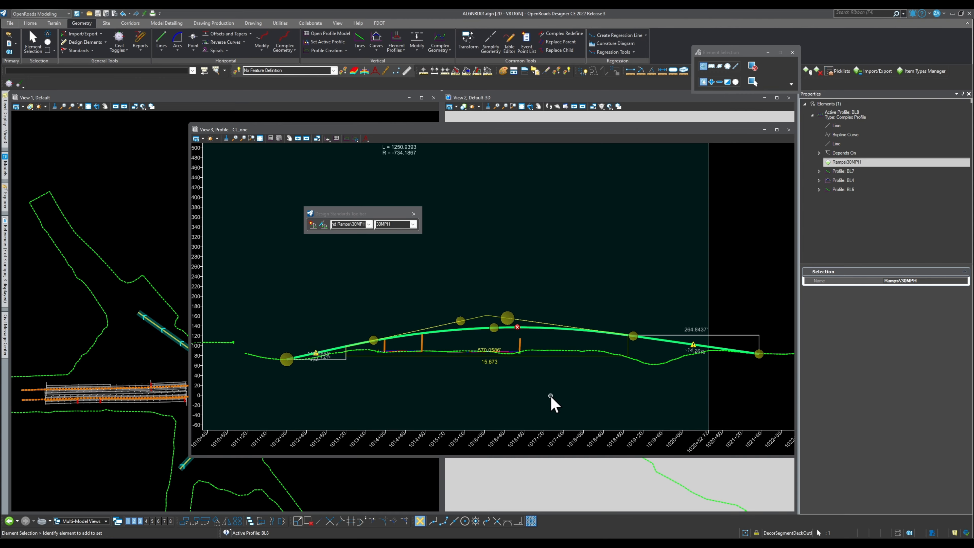
- Inspect the design-standard violation marker at the crest of the complex profile
{"action": "left_click", "coordinate": [548, 366]}
{"action": "scroll", "coordinate": [522, 342], "scroll_direction": "up", "scroll_amount": 5}
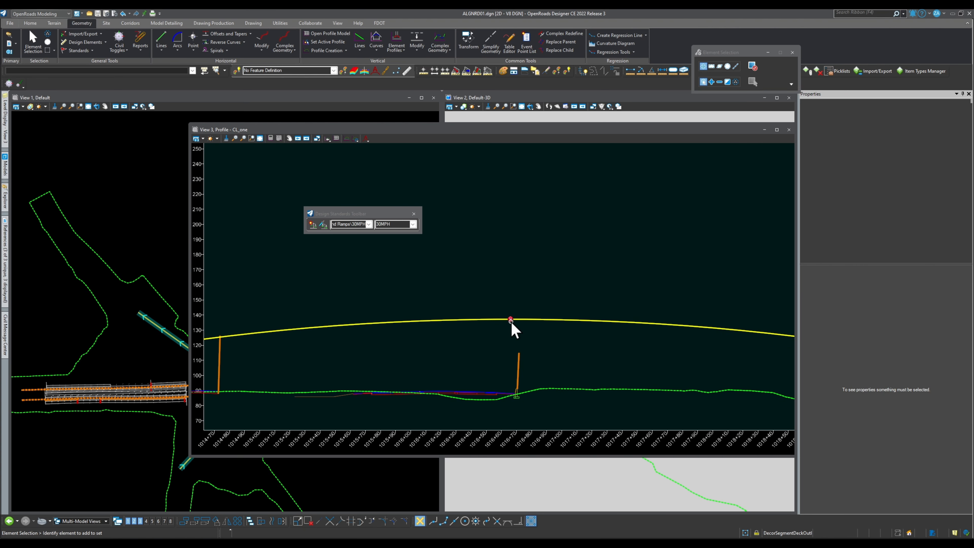
{"action": "mouse_move", "coordinate": [512, 318]}
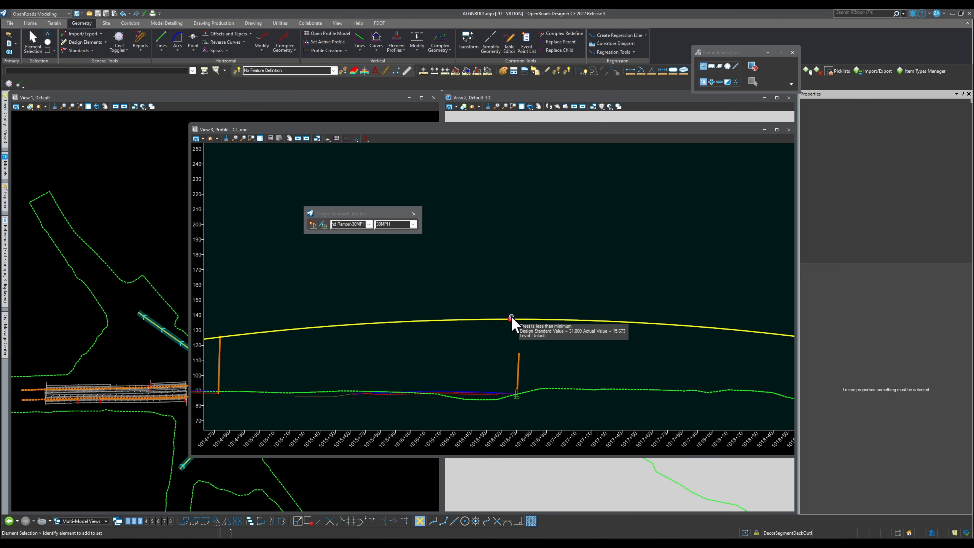
{"action": "scroll", "coordinate": [511, 319], "scroll_direction": "down", "scroll_amount": 4}
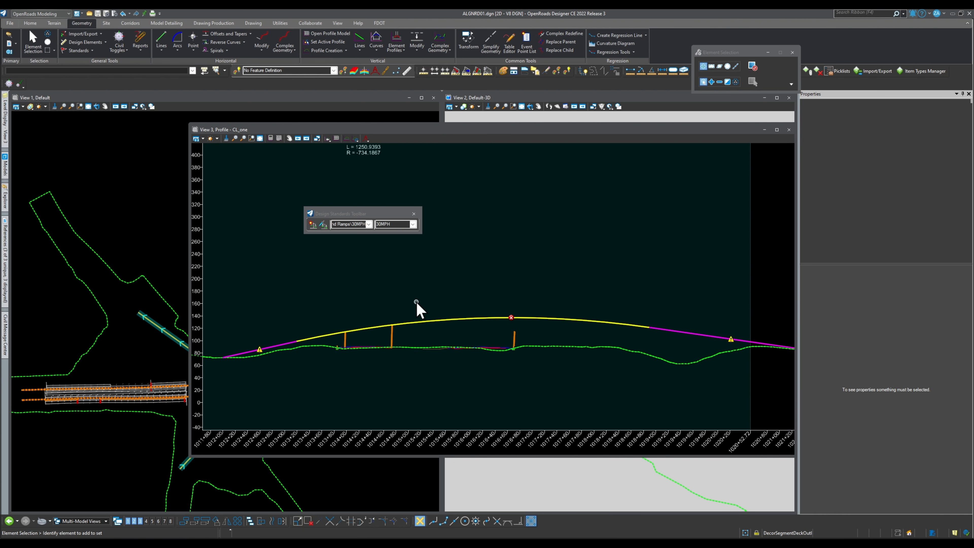
- Review the crest error and slope warning entries in the Civil Message Center against their design standard values
{"action": "left_click", "coordinate": [92, 50]}
{"action": "left_click", "coordinate": [88, 107]}
{"action": "left_click", "coordinate": [6, 345]}
{"action": "left_click", "coordinate": [127, 334]}
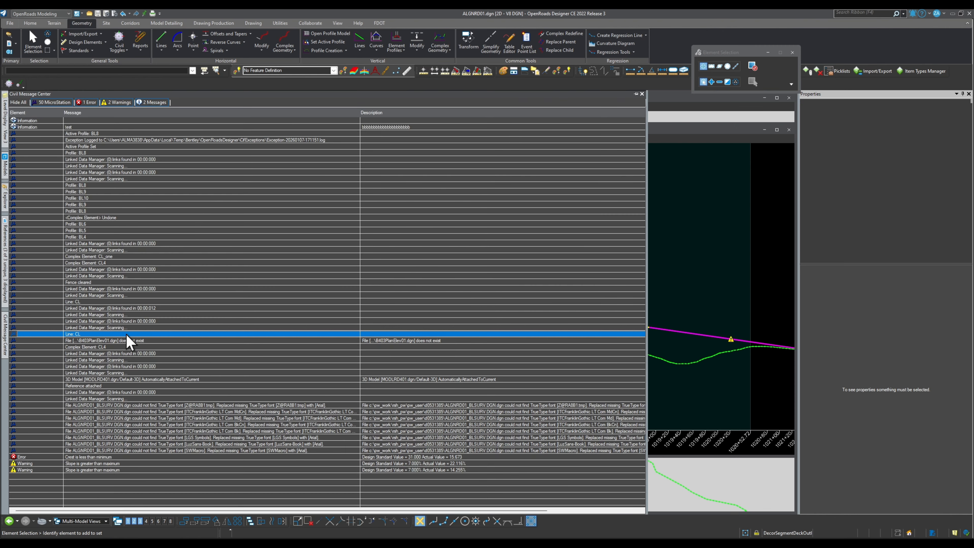
{"action": "left_click", "coordinate": [121, 458]}
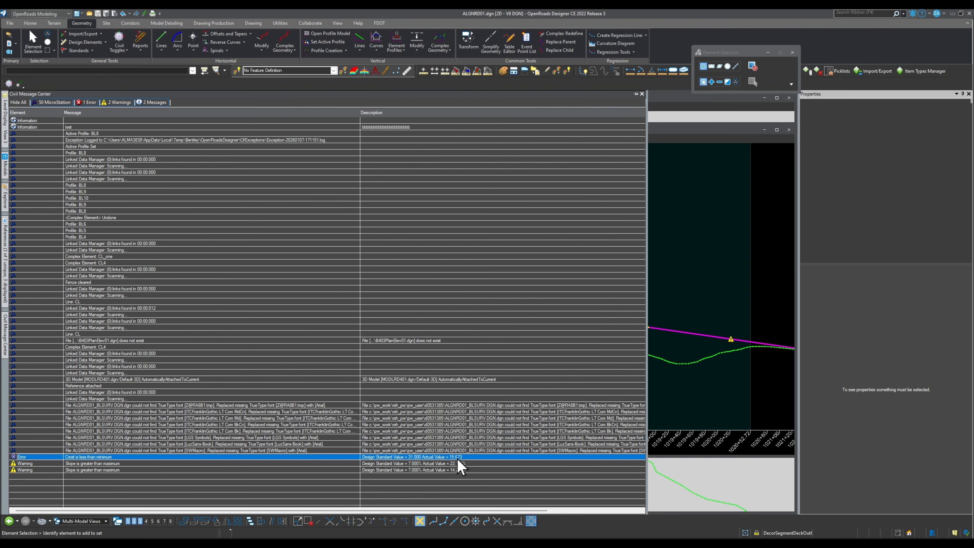
{"action": "left_click", "coordinate": [438, 463]}
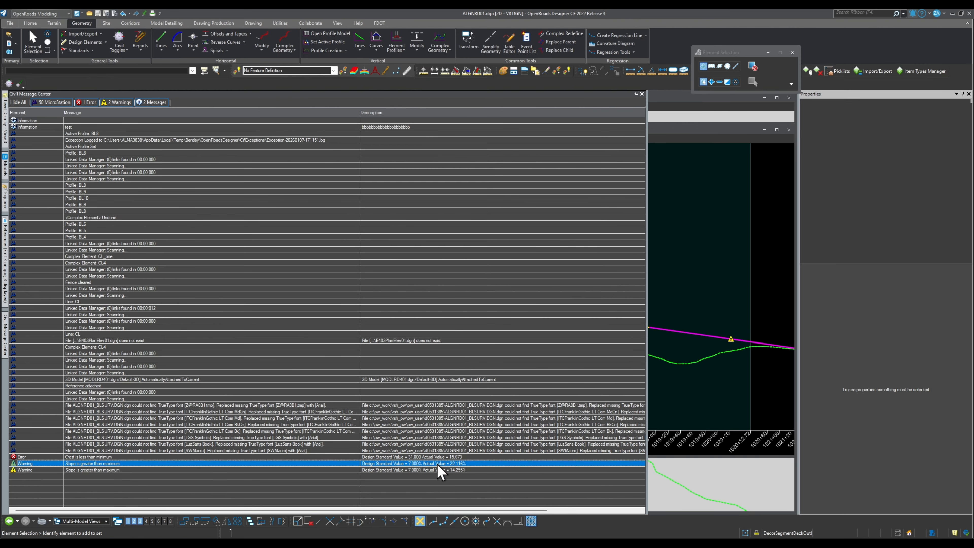
{"action": "left_click", "coordinate": [423, 470]}
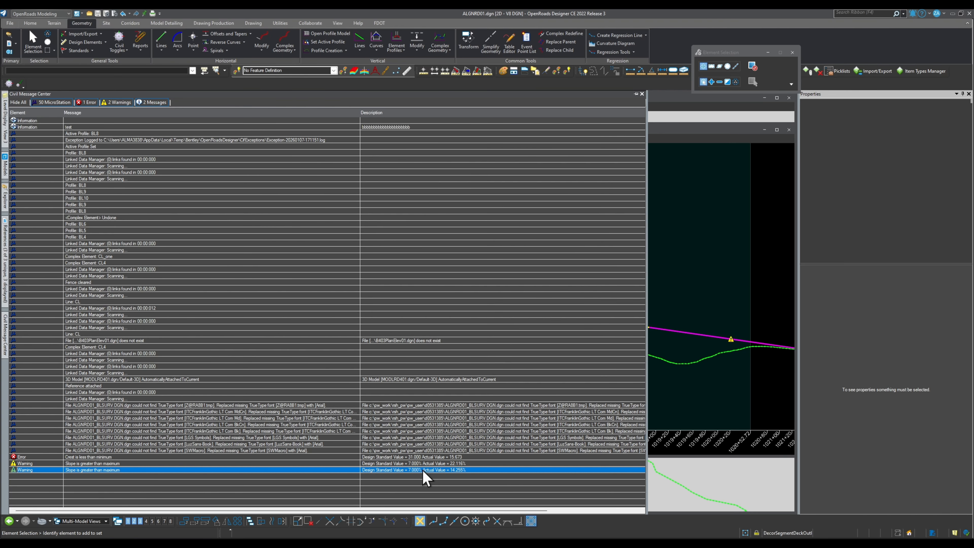
{"action": "left_click", "coordinate": [409, 463]}
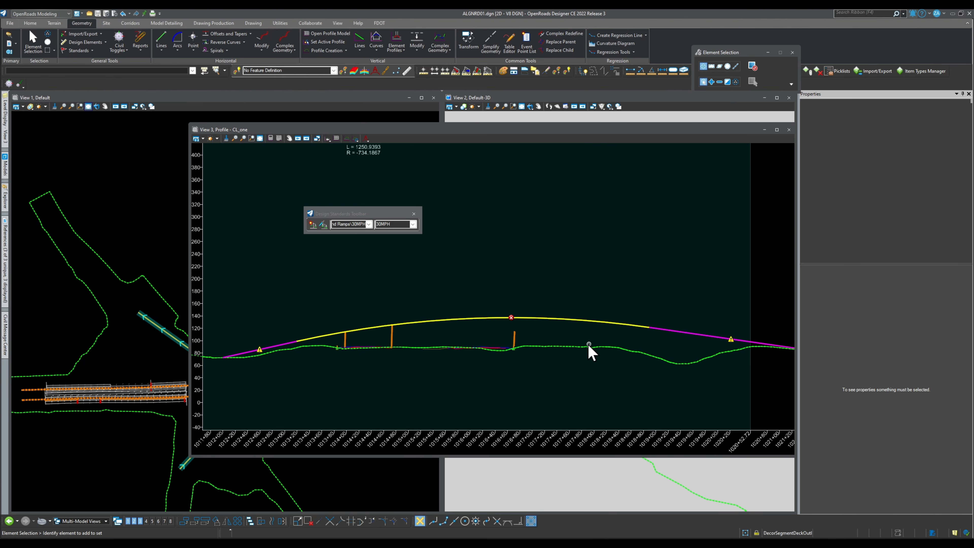
- Select the complex profile and examine the flagged slope of its first tangent
{"action": "scroll", "coordinate": [589, 348], "scroll_direction": "down", "scroll_amount": 2}
{"action": "left_click", "coordinate": [405, 339]}
{"action": "scroll", "coordinate": [370, 355], "scroll_direction": "up", "scroll_amount": 5}
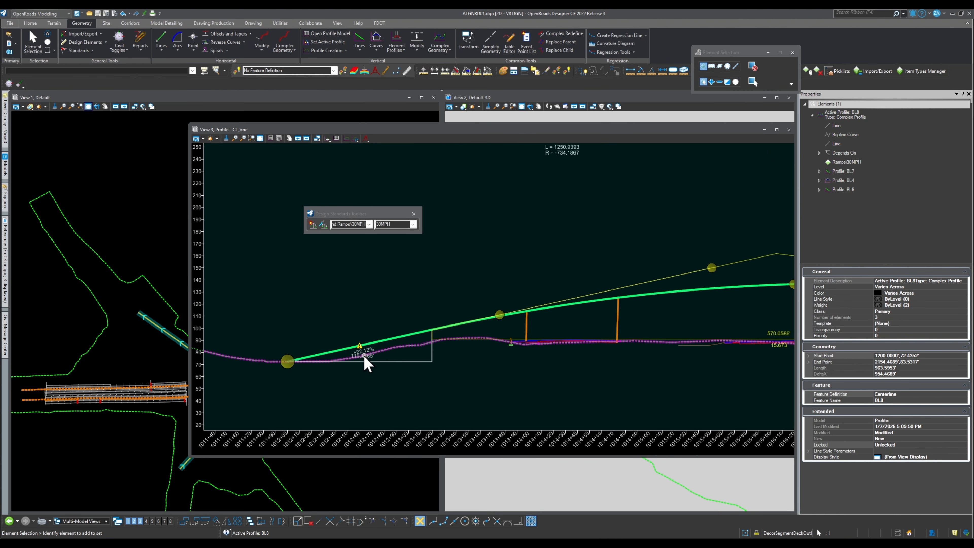
{"action": "scroll", "coordinate": [309, 391], "scroll_direction": "down", "scroll_amount": 5}
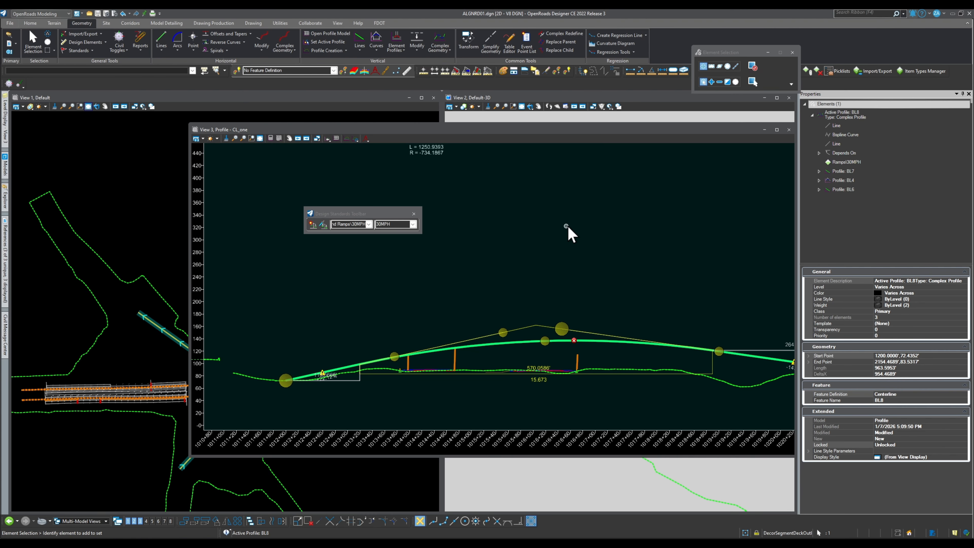
- Try an ahead slope of 7% at the complex profile's start point in the Table Editor
{"action": "left_click", "coordinate": [509, 42]}
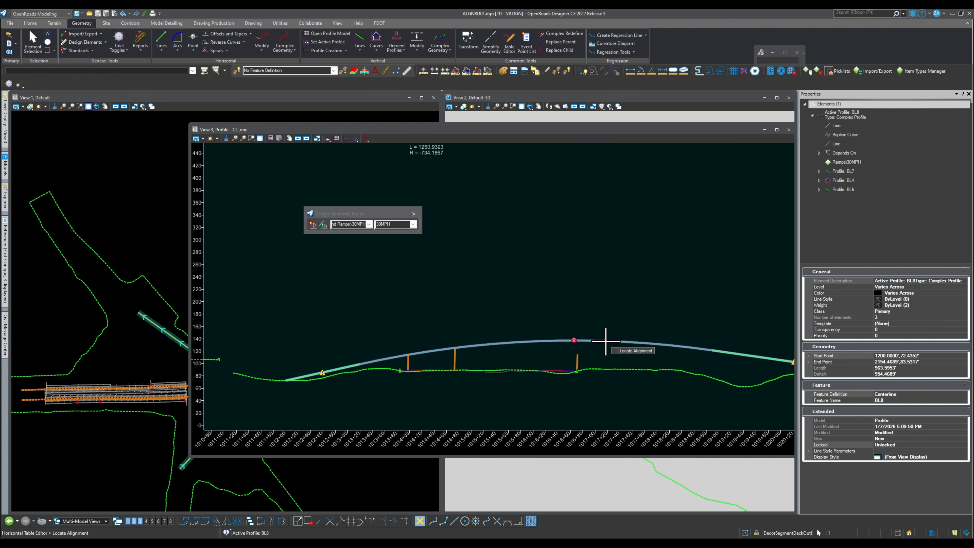
{"action": "left_click", "coordinate": [605, 341]}
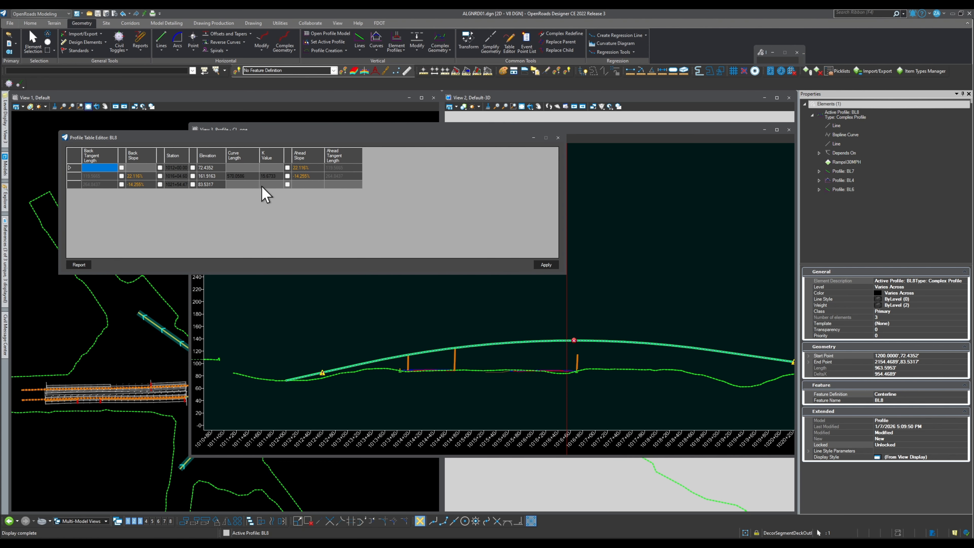
{"action": "left_click", "coordinate": [315, 168]}
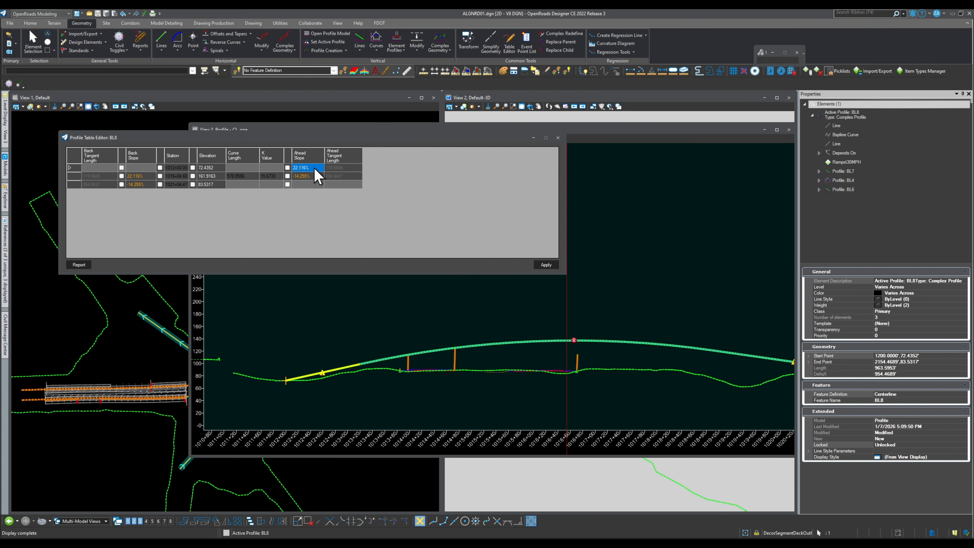
{"action": "type", "text": "7"}
{"action": "left_click", "coordinate": [316, 175]}
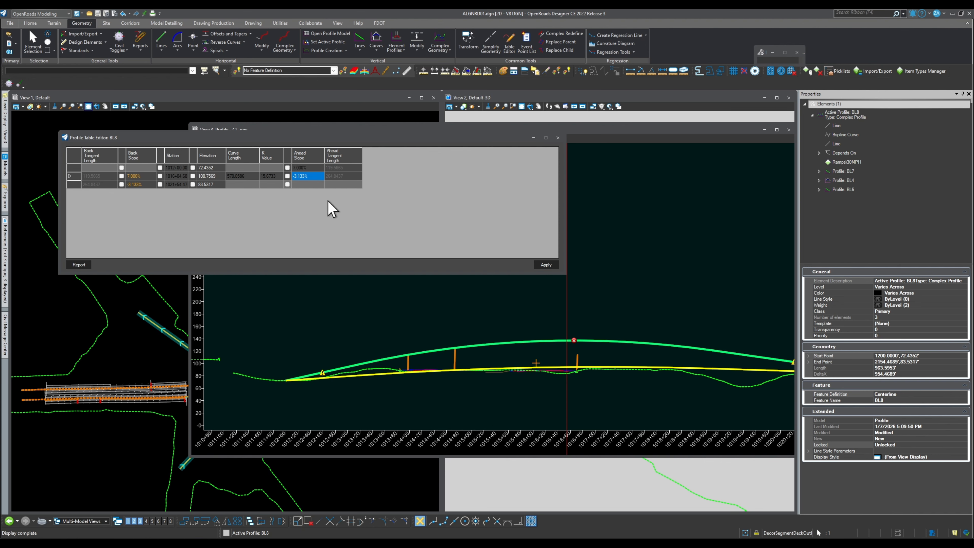
- Compare the previewed flatter profile with the ground and the vertical clearance lines, and discard the table edit
{"action": "scroll", "coordinate": [446, 370], "scroll_direction": "up", "scroll_amount": 5}
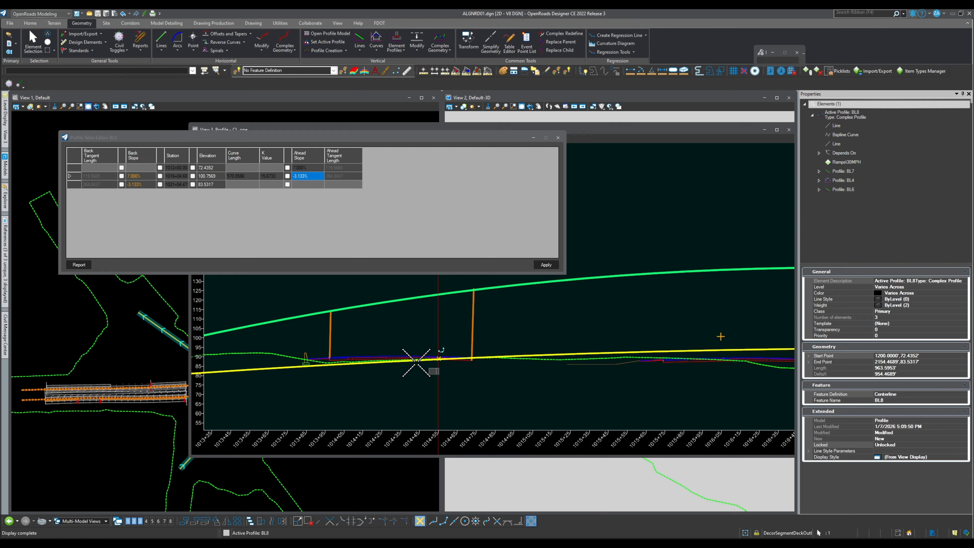
{"action": "scroll", "coordinate": [334, 371], "scroll_direction": "down", "scroll_amount": 3}
{"action": "scroll", "coordinate": [298, 377], "scroll_direction": "up", "scroll_amount": 1}
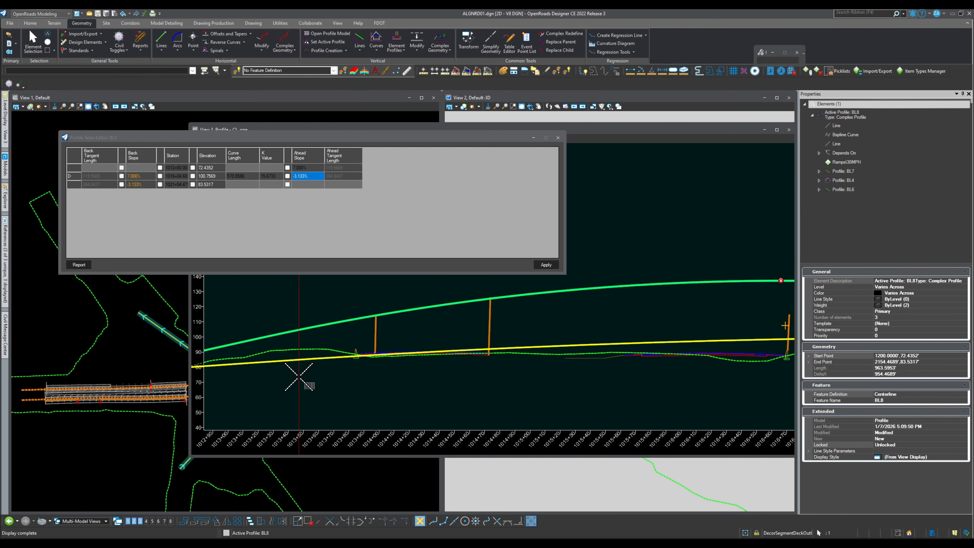
{"action": "scroll", "coordinate": [370, 364], "scroll_direction": "down", "scroll_amount": 3}
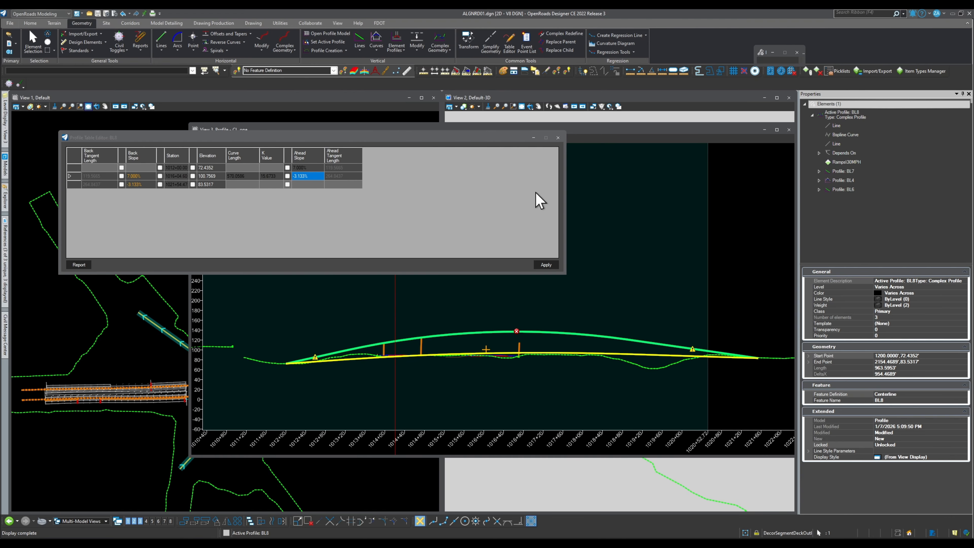
{"action": "left_click", "coordinate": [558, 137]}
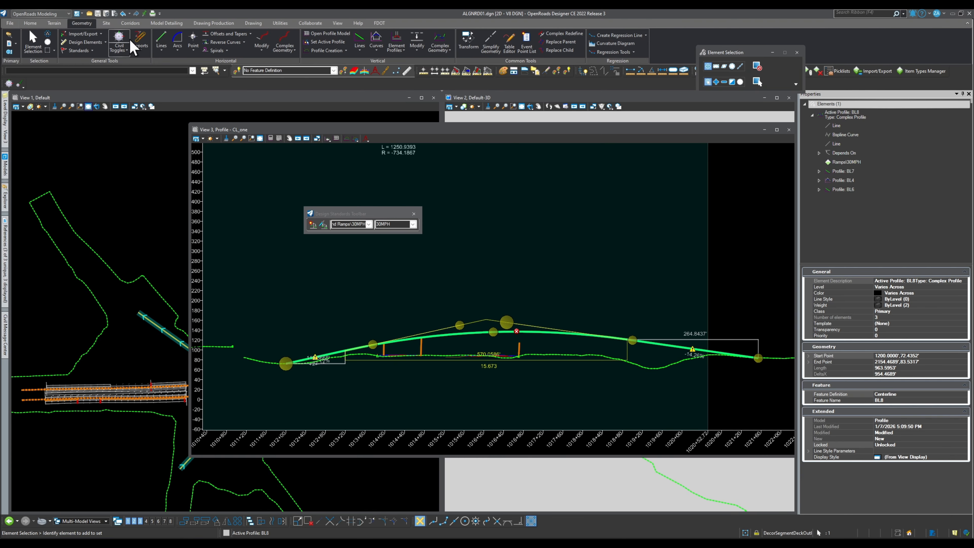
- Remove the Ramps\30MPH vertical design standard from the complex profile
{"action": "left_click", "coordinate": [498, 246]}
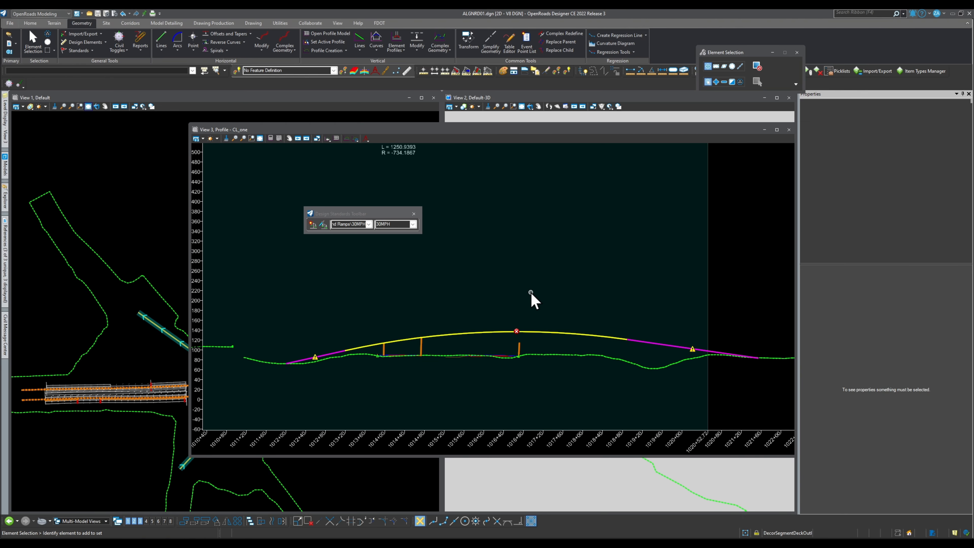
{"action": "left_click", "coordinate": [576, 335]}
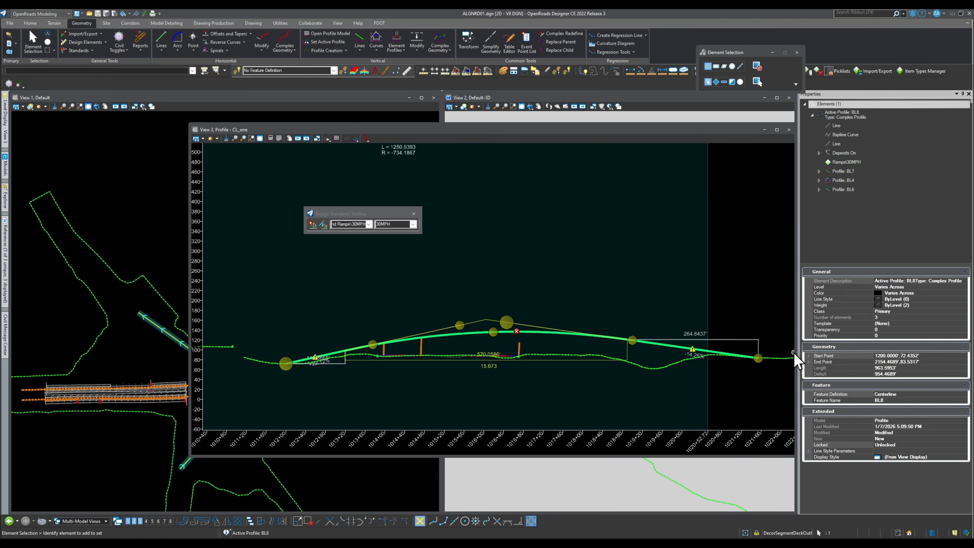
{"action": "left_click", "coordinate": [878, 161]}
{"action": "right_click", "coordinate": [879, 162]}
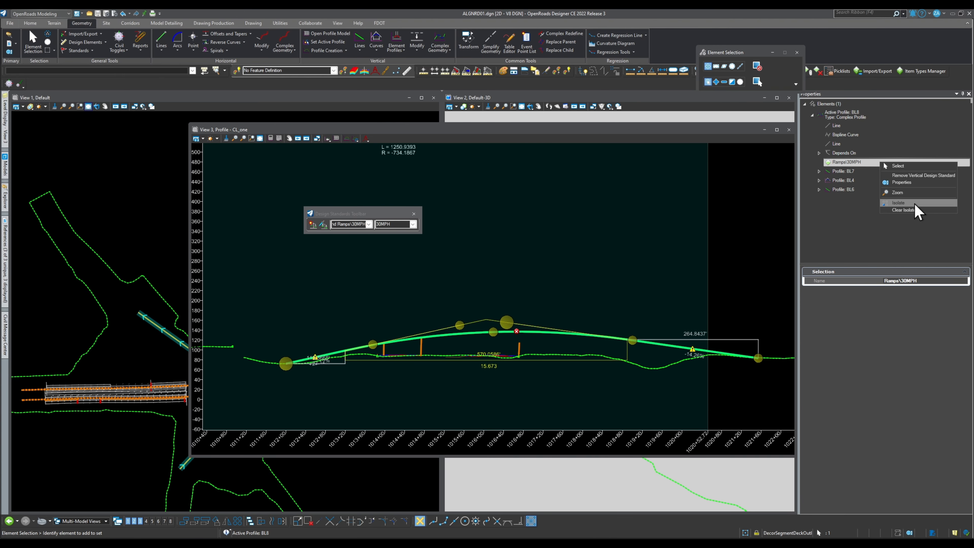
{"action": "left_click", "coordinate": [919, 176]}
{"action": "left_click", "coordinate": [559, 265]}
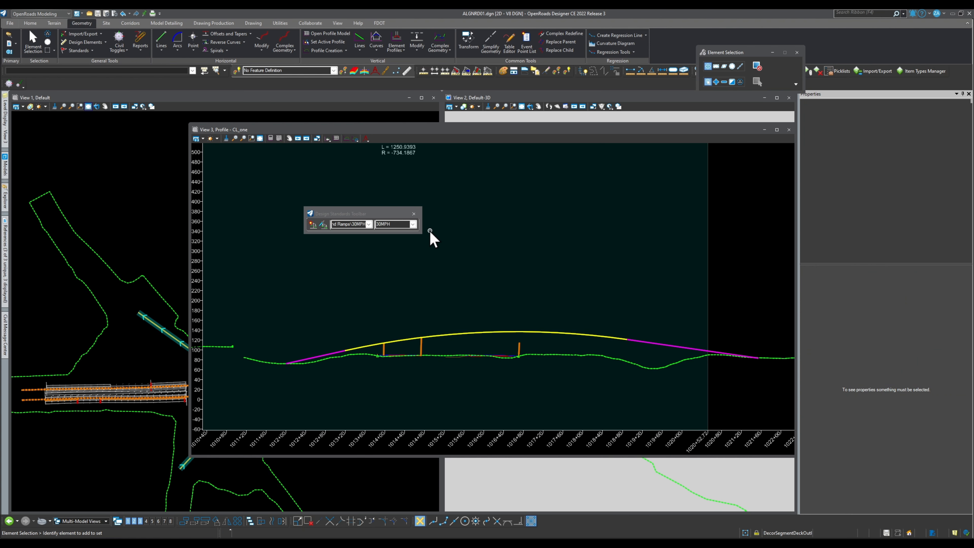
- Browse the horizontal and vertical design standards offered by the active design and the FDOT_DesignGeometricsCriteria library
{"action": "left_click", "coordinate": [347, 214]}
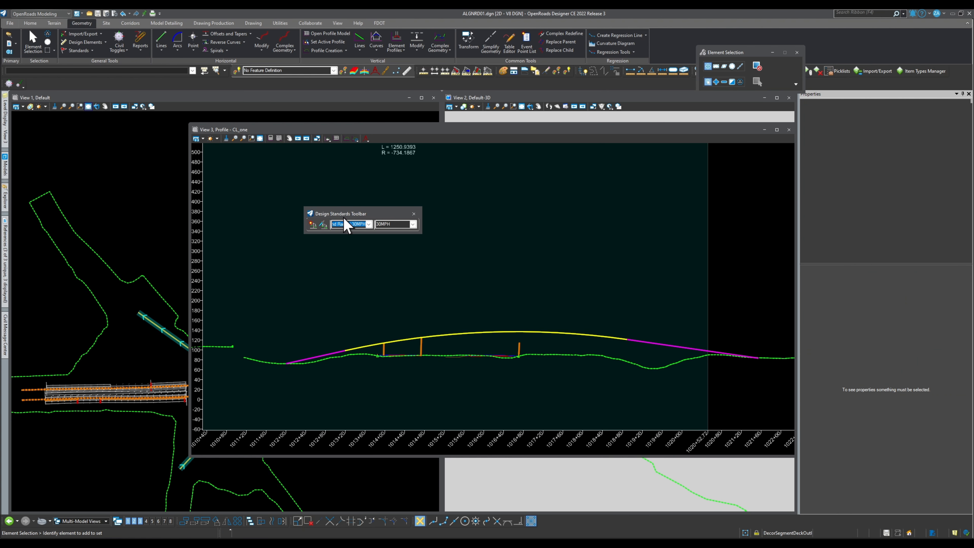
{"action": "left_click", "coordinate": [413, 224]}
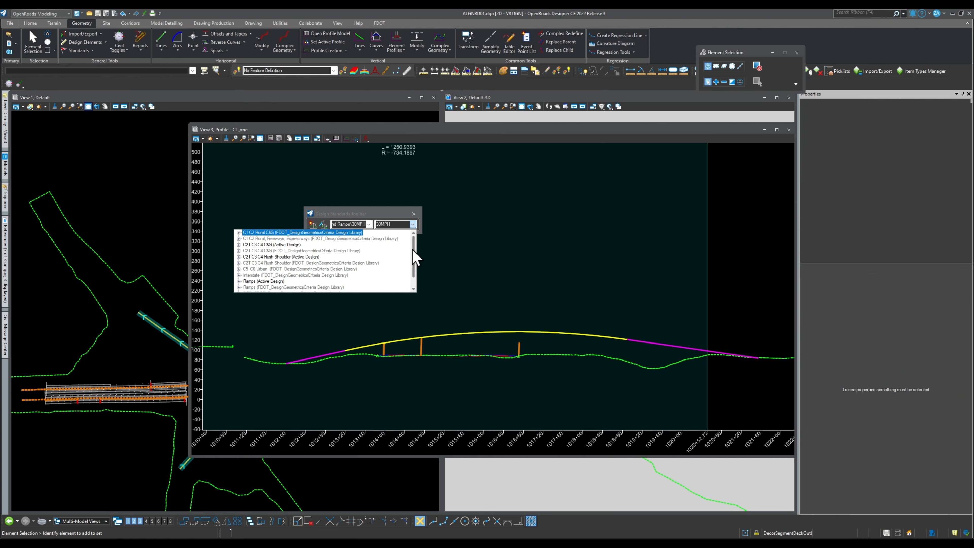
{"action": "key", "text": "Escape"}
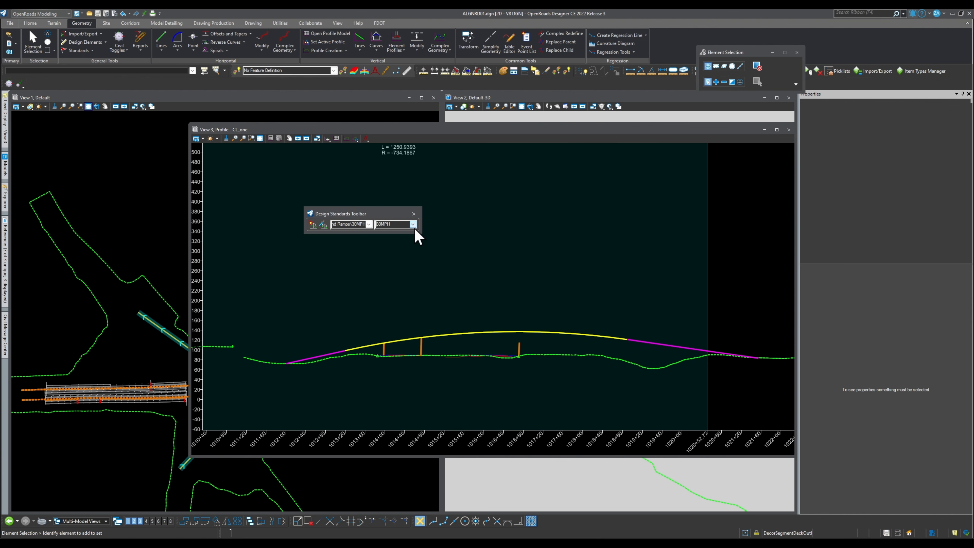
{"action": "left_click", "coordinate": [413, 224]}
{"action": "mouse_move", "coordinate": [416, 252]}
{"action": "left_mouse_down"}
{"action": "mouse_move", "coordinate": [416, 267]}
{"action": "mouse_move", "coordinate": [414, 241]}
{"action": "left_mouse_up"}
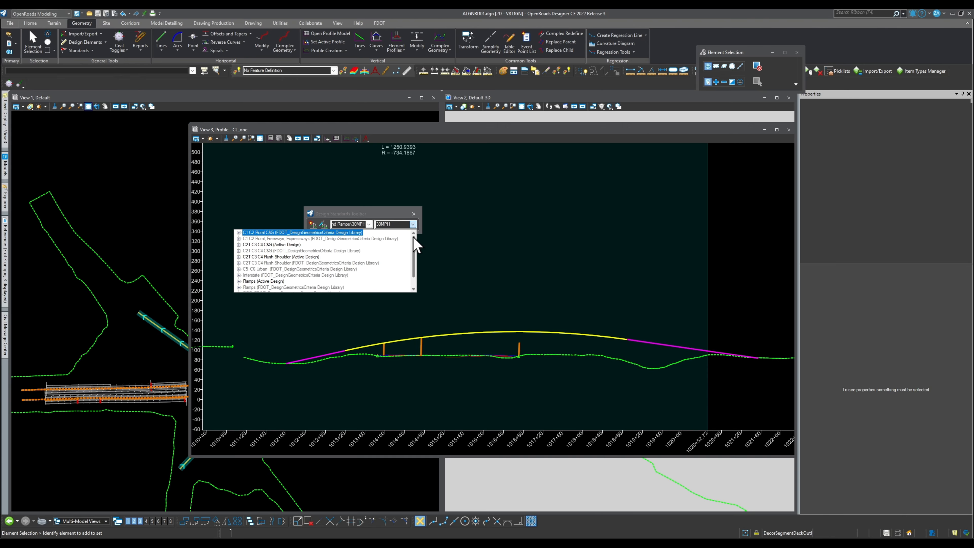
{"action": "left_click", "coordinate": [369, 224]}
{"action": "left_click", "coordinate": [368, 224]}
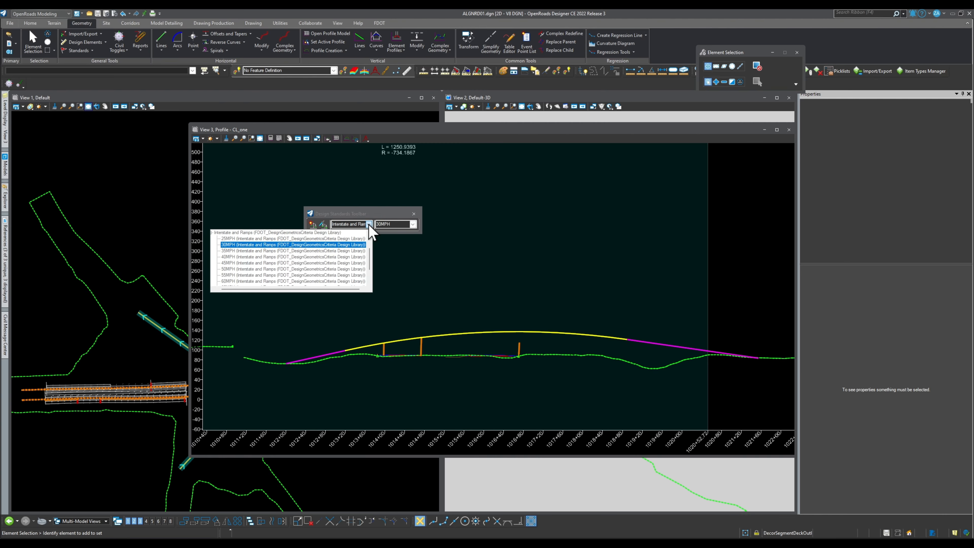
{"action": "left_click_drag", "start_coordinate": [369, 253], "coordinate": [370, 234]}
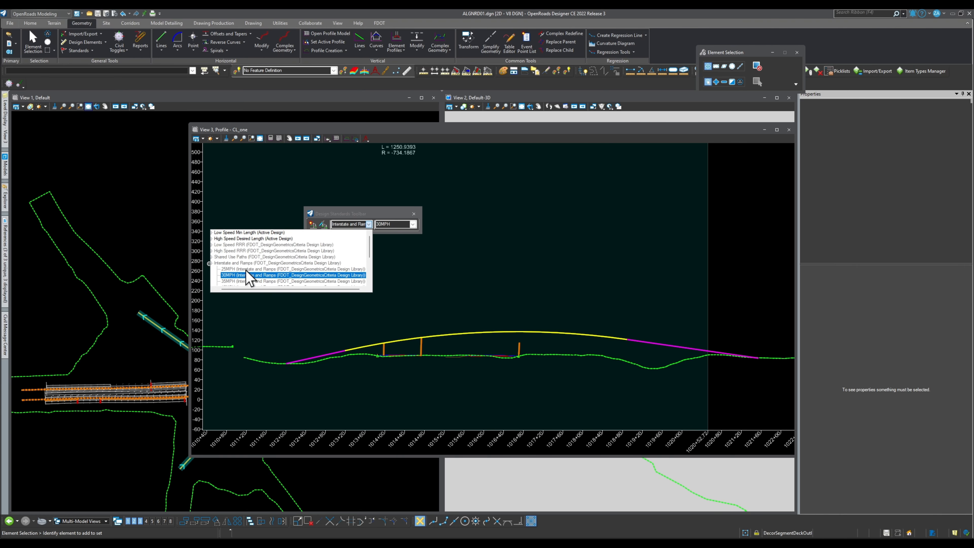
{"action": "left_click", "coordinate": [345, 224]}
- Save the settings and tidy the workspace by docking the Design Standards Toolbar and moving the Element Selection dialog and profile view aside
{"action": "left_click_drag", "start_coordinate": [359, 214], "coordinate": [404, 213]}
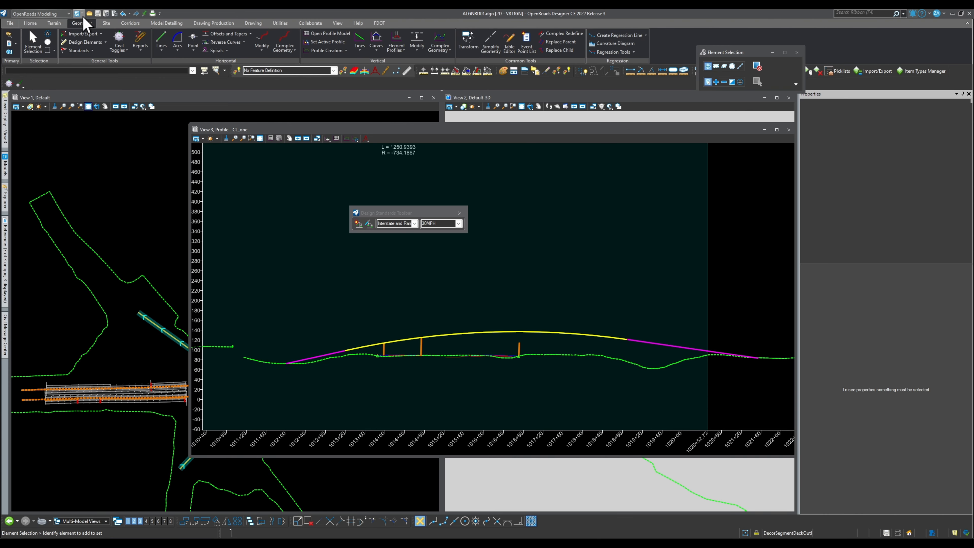
{"action": "left_click", "coordinate": [106, 15]}
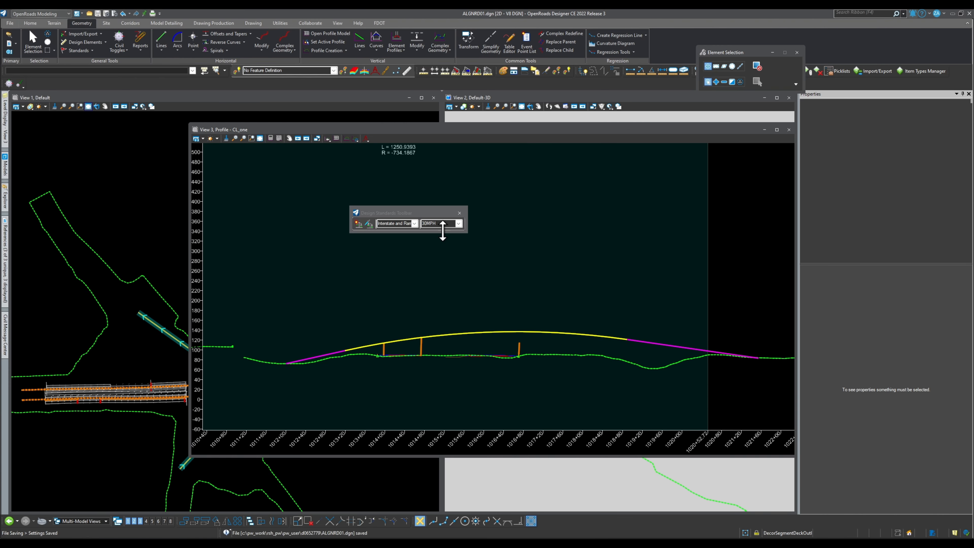
{"action": "double_click", "coordinate": [428, 213]}
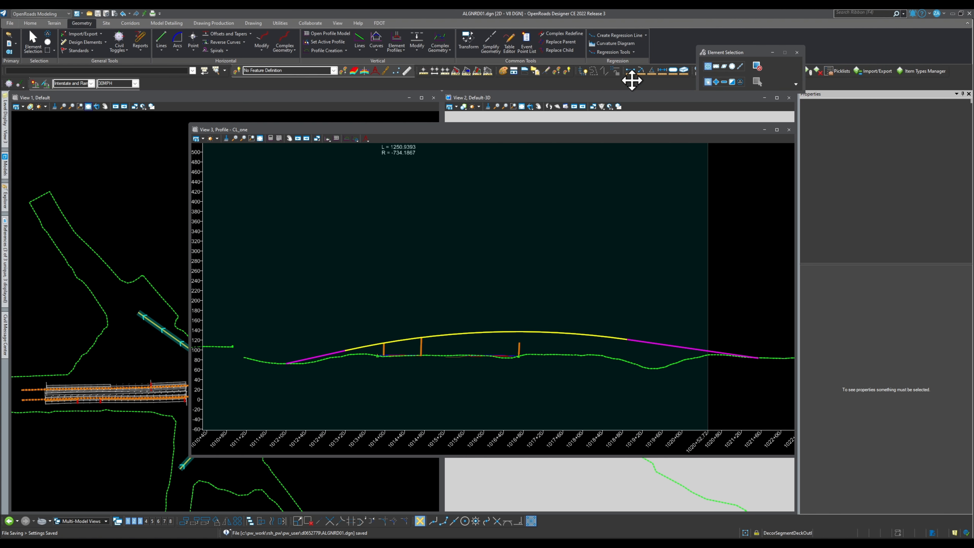
{"action": "left_click_drag", "start_coordinate": [741, 52], "coordinate": [812, 52]}
{"action": "left_click_drag", "start_coordinate": [636, 130], "coordinate": [534, 134]}
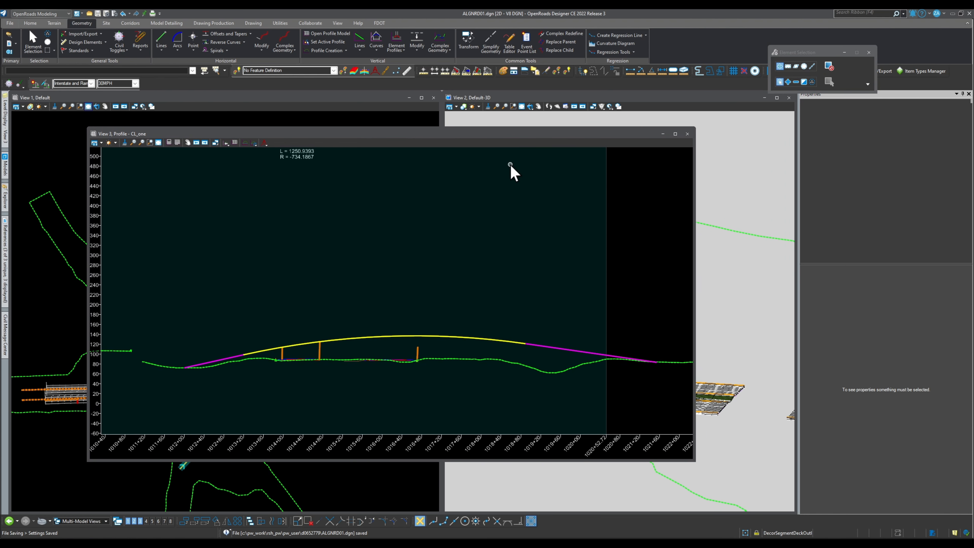
- Review the available profile creation and element profile commands
{"action": "scroll", "coordinate": [484, 347], "scroll_direction": "down", "scroll_amount": 3}
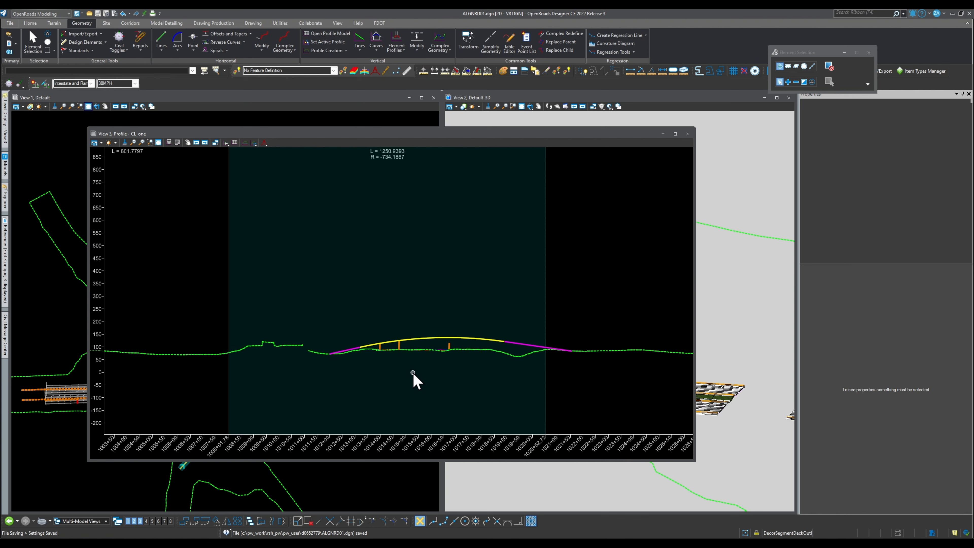
{"action": "left_click", "coordinate": [346, 50]}
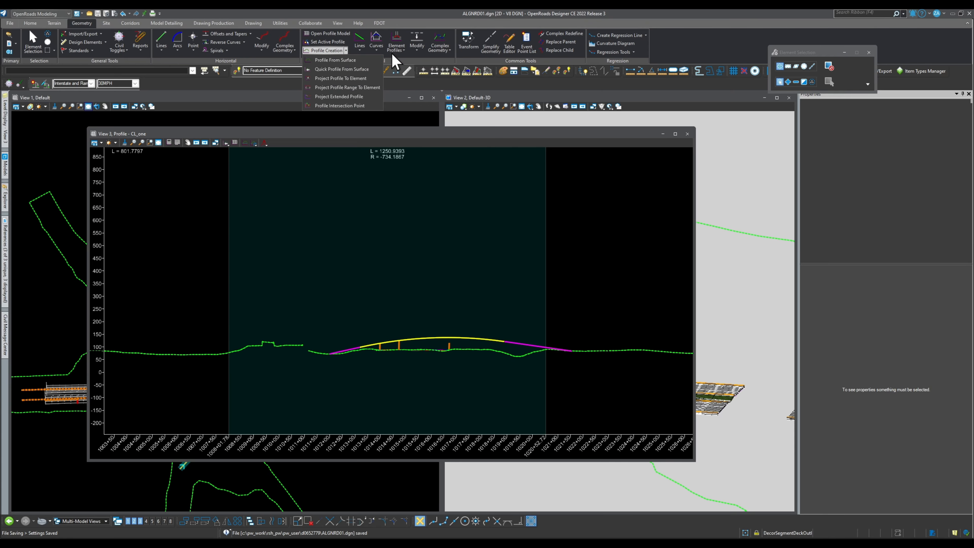
{"action": "left_click", "coordinate": [403, 50]}
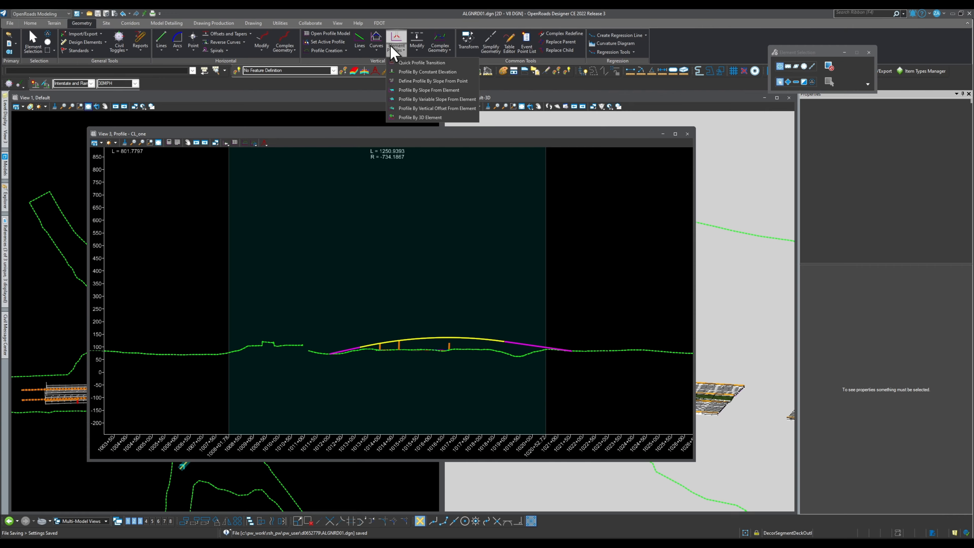
- Delete the 3D cut volume boundary surrounding the profiles in the CL_one profile view
{"action": "left_click", "coordinate": [504, 270]}
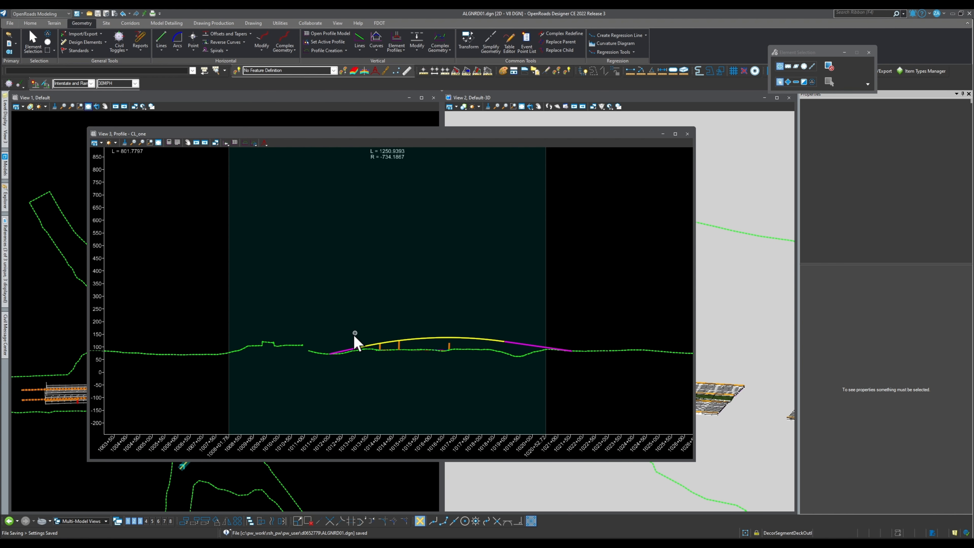
{"action": "scroll", "coordinate": [333, 257], "scroll_direction": "down", "scroll_amount": 6}
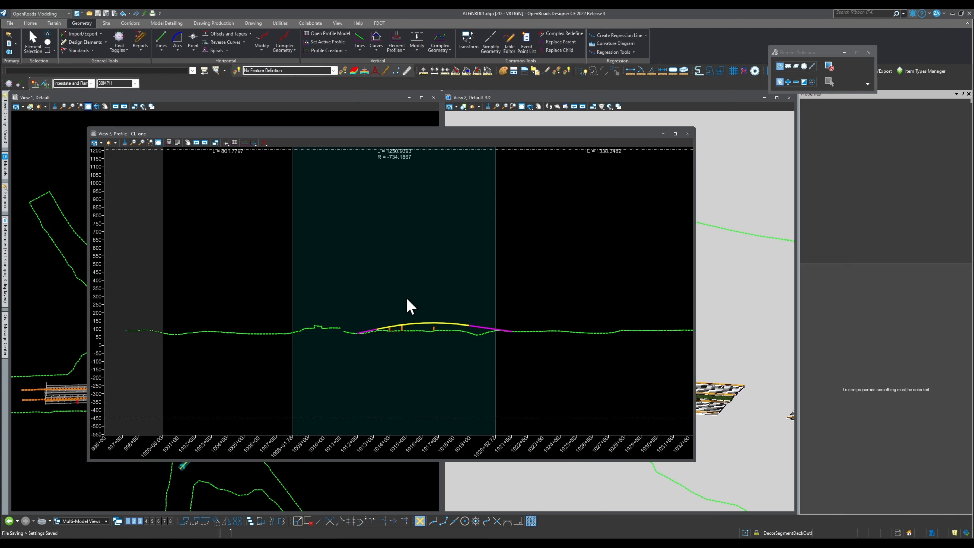
{"action": "left_click", "coordinate": [375, 276]}
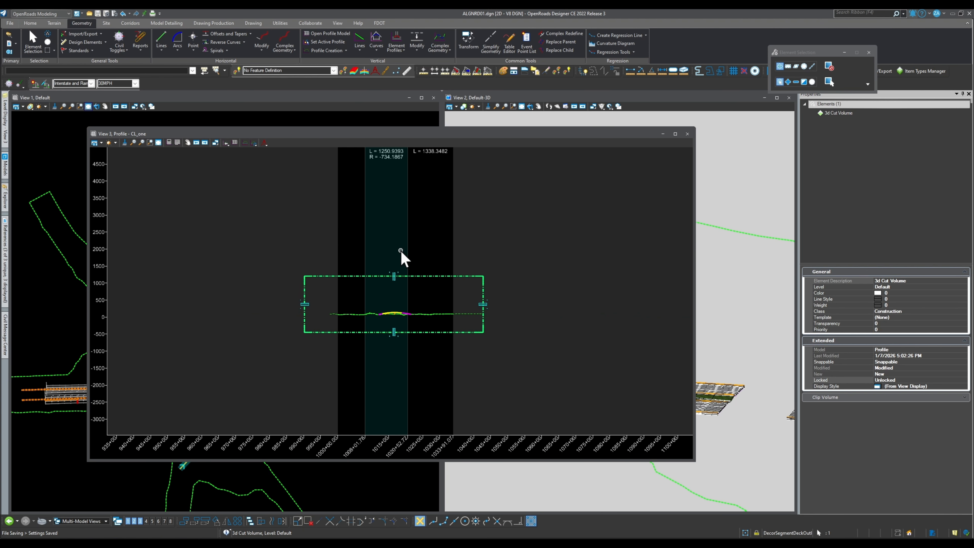
{"action": "key", "text": "Delete"}
{"action": "scroll", "coordinate": [385, 321], "scroll_direction": "up", "scroll_amount": 5}
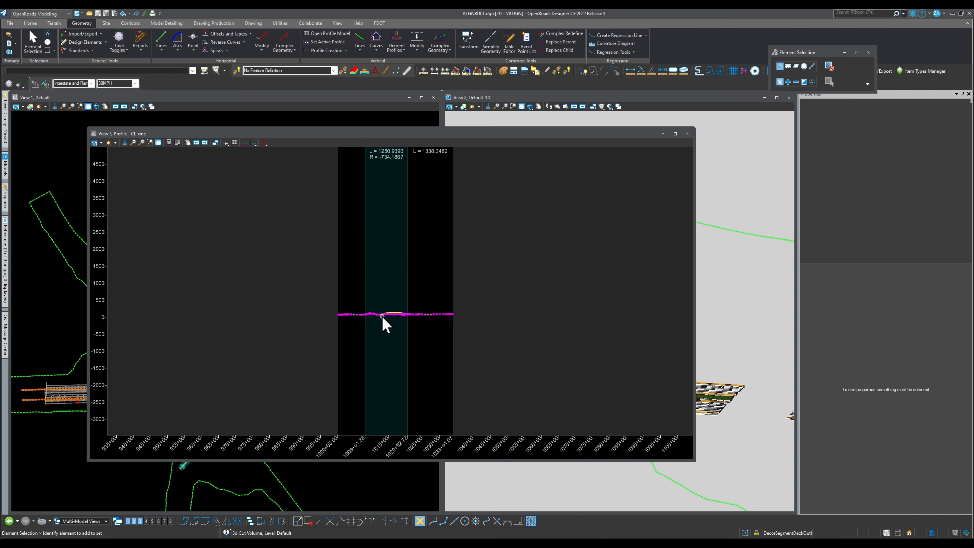
- Delete the three short vertical orange profile lines between the existing ground and the crest curve
{"action": "scroll", "coordinate": [387, 320], "scroll_direction": "up", "scroll_amount": 3}
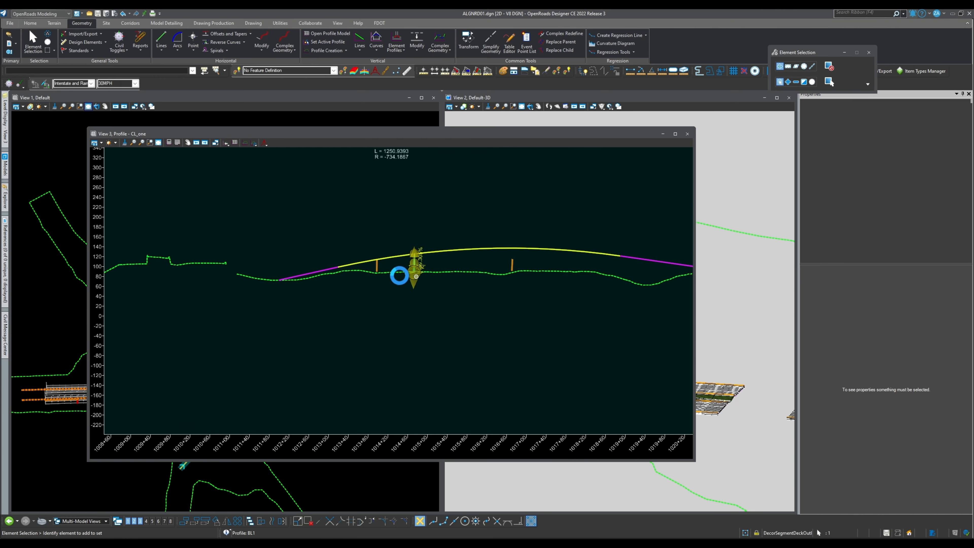
{"action": "scroll", "coordinate": [370, 267], "scroll_direction": "down", "scroll_amount": 2}
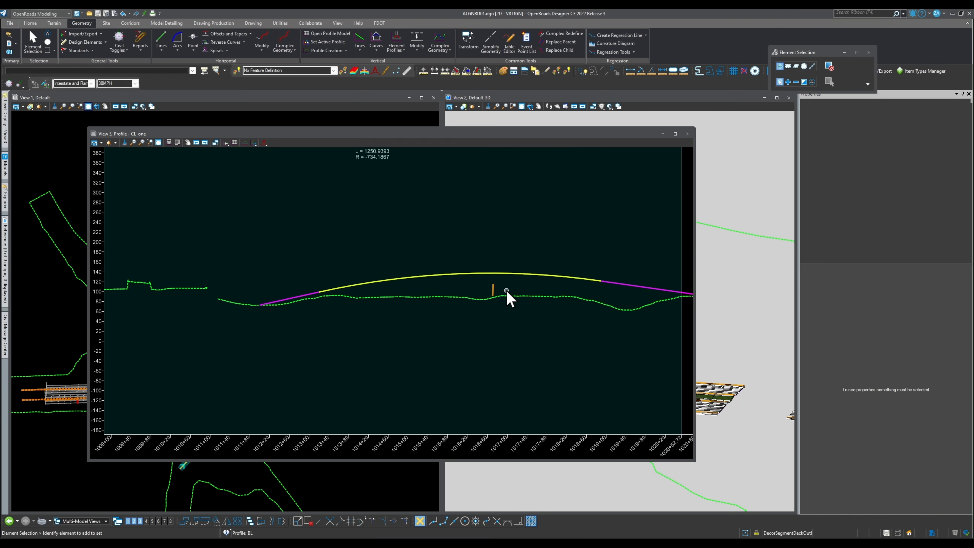
{"action": "left_click", "coordinate": [492, 290]}
{"action": "left_click", "coordinate": [413, 345]}
{"action": "scroll", "coordinate": [414, 346], "scroll_direction": "down", "scroll_amount": 3}
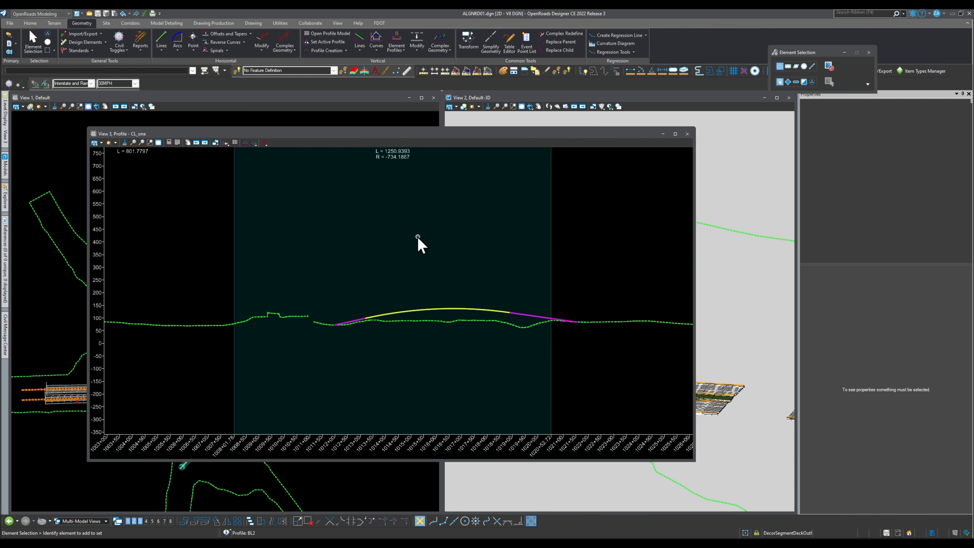
- Annotate the complex grade profile with Annotate Element and examine its station, elevation, grade and curve labels
{"action": "left_click", "coordinate": [212, 24]}
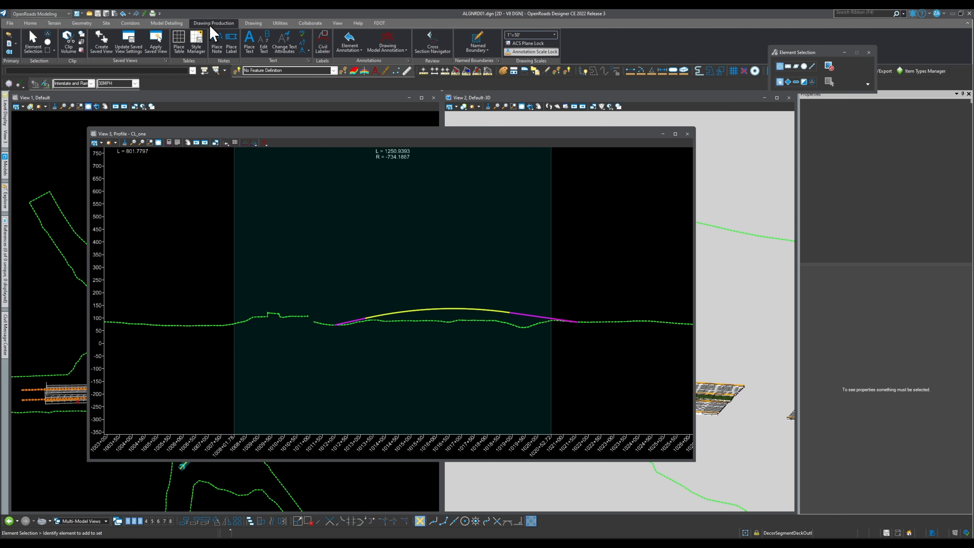
{"action": "left_click", "coordinate": [350, 48]}
{"action": "left_click", "coordinate": [365, 62]}
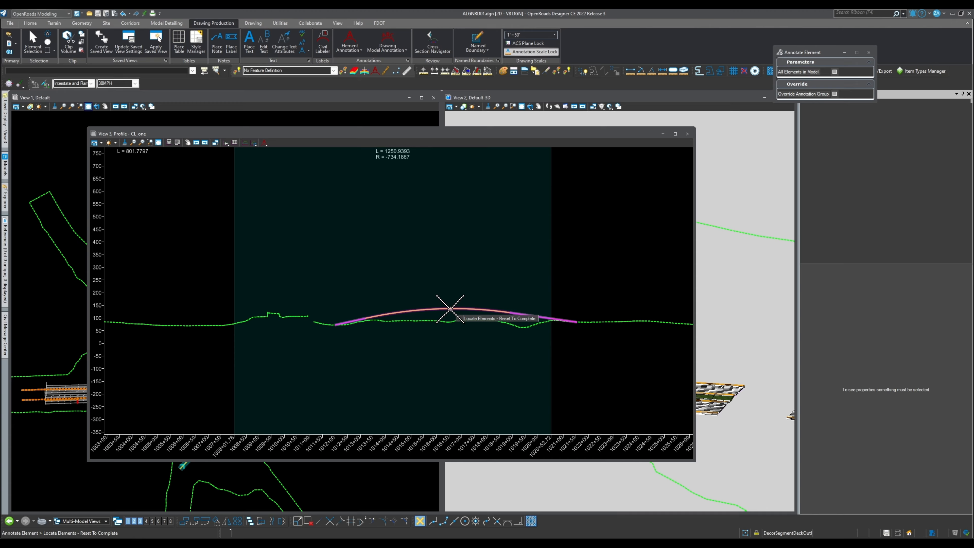
{"action": "right_click", "coordinate": [426, 359]}
{"action": "scroll", "coordinate": [362, 330], "scroll_direction": "up", "scroll_amount": 8}
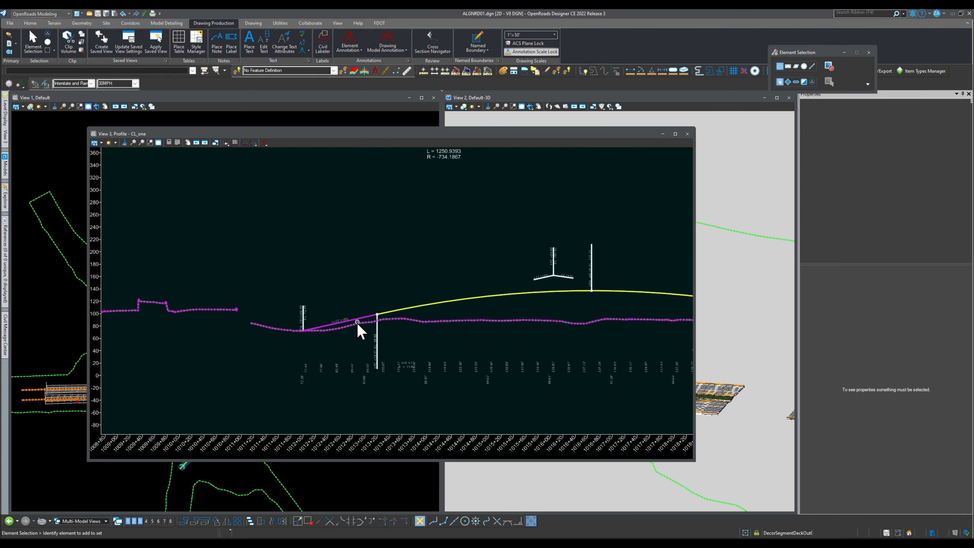
{"action": "scroll", "coordinate": [241, 270], "scroll_direction": "down", "scroll_amount": 8}
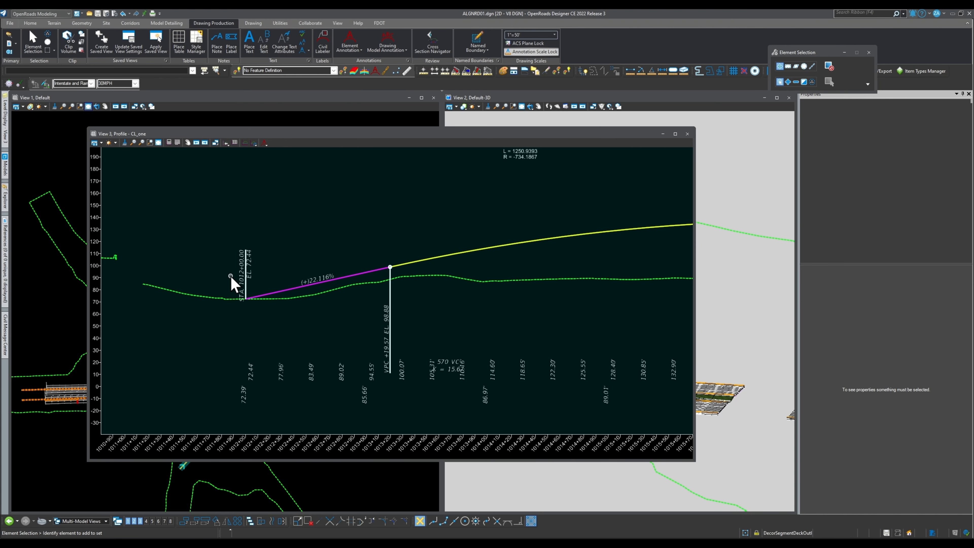
{"action": "scroll", "coordinate": [518, 350], "scroll_direction": "up", "scroll_amount": 3}
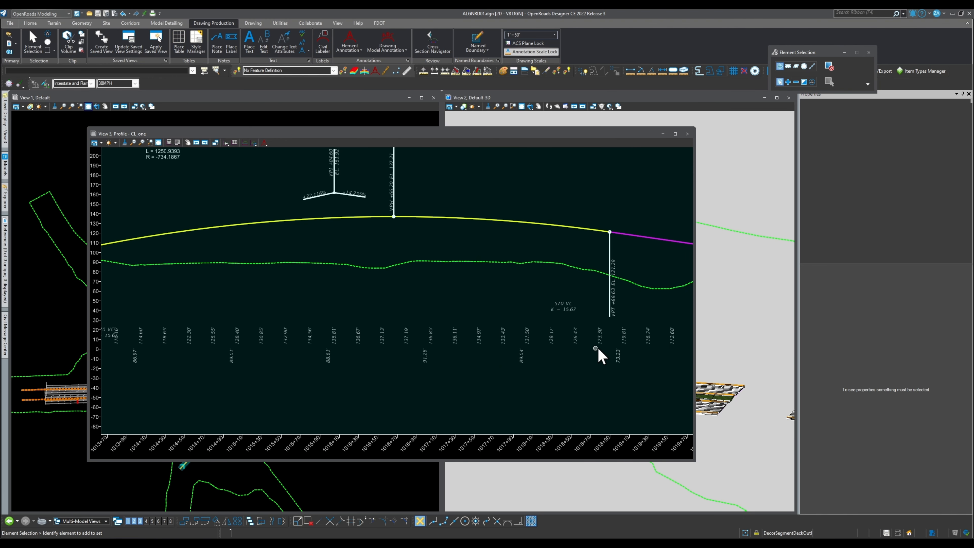
- Remove the element annotations from the complex grade profile
{"action": "left_click", "coordinate": [354, 49]}
{"action": "scroll", "coordinate": [404, 334], "scroll_direction": "down", "scroll_amount": 3}
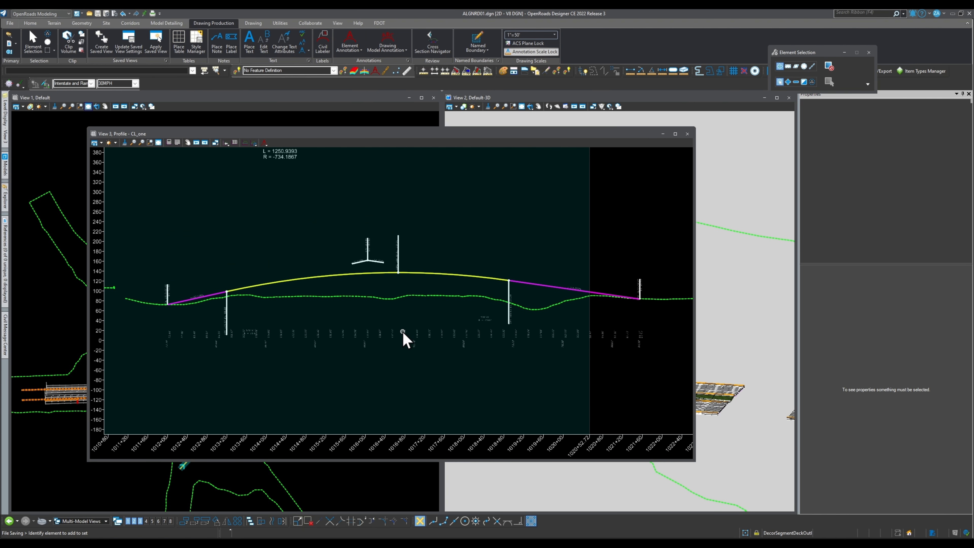
{"action": "left_click", "coordinate": [350, 50]}
{"action": "left_click", "coordinate": [368, 76]}
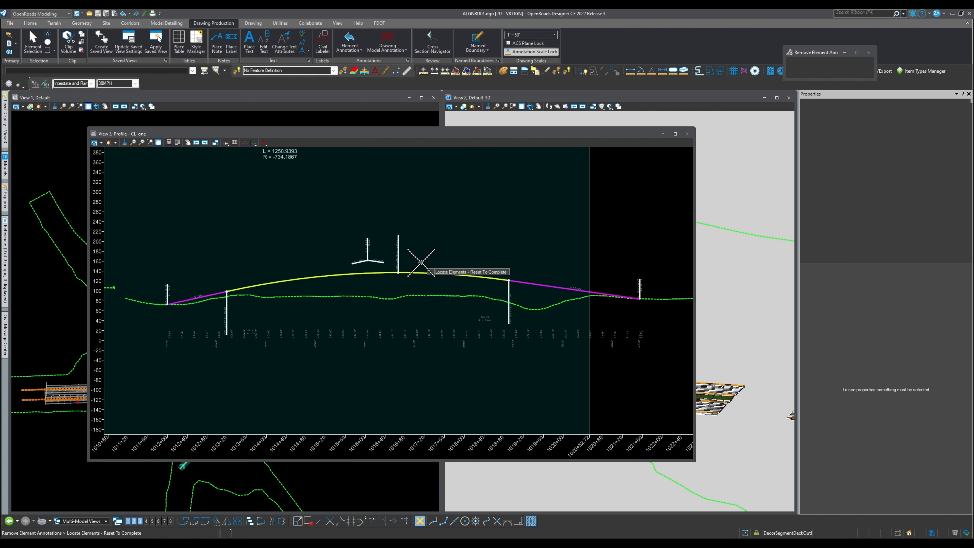
{"action": "left_click", "coordinate": [423, 273]}
{"action": "right_click", "coordinate": [455, 237]}
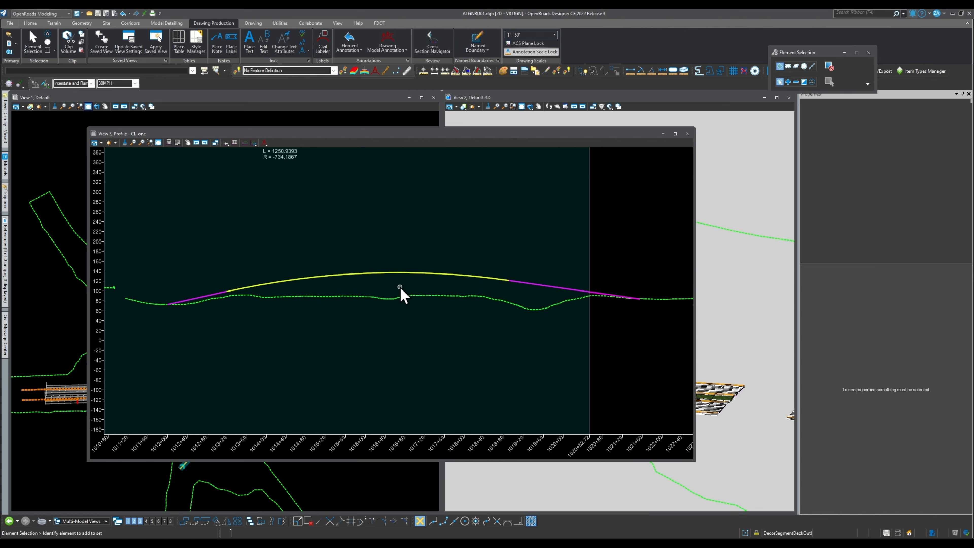
- Check the complex grade profile's properties, clear the selection and close the CL_one profile view
{"action": "scroll", "coordinate": [399, 292], "scroll_direction": "down", "scroll_amount": 3}
{"action": "left_click", "coordinate": [381, 293]}
{"action": "scroll", "coordinate": [389, 291], "scroll_direction": "up", "scroll_amount": 2}
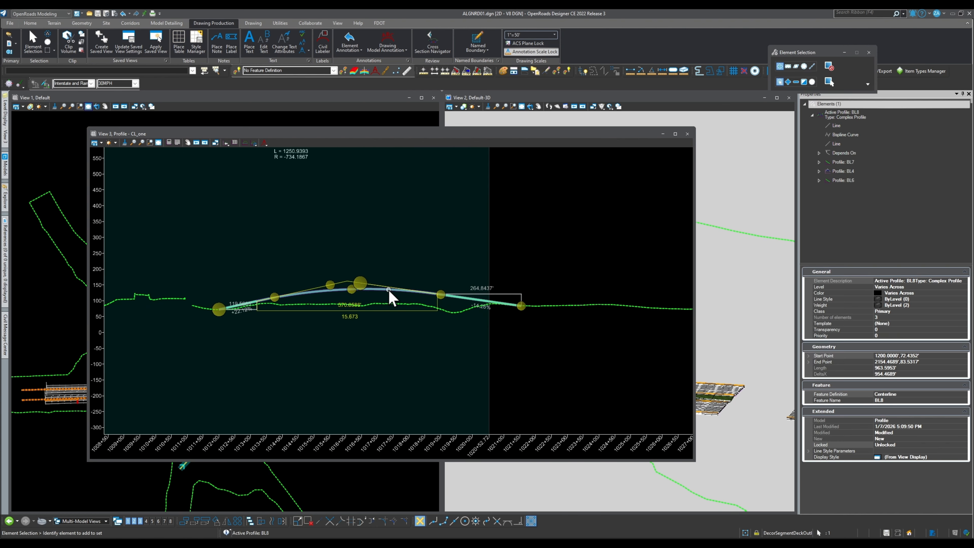
{"action": "left_click", "coordinate": [434, 248]}
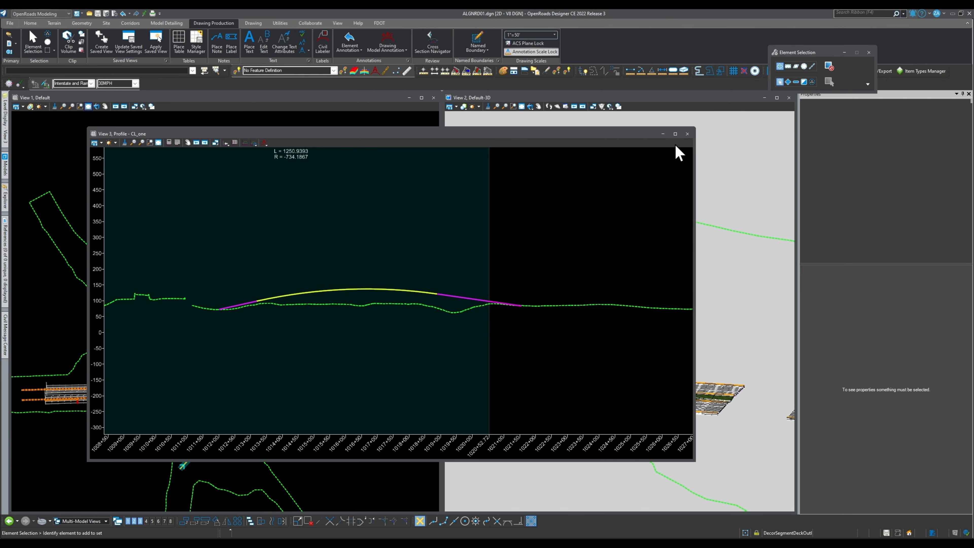
{"action": "left_click", "coordinate": [687, 134]}
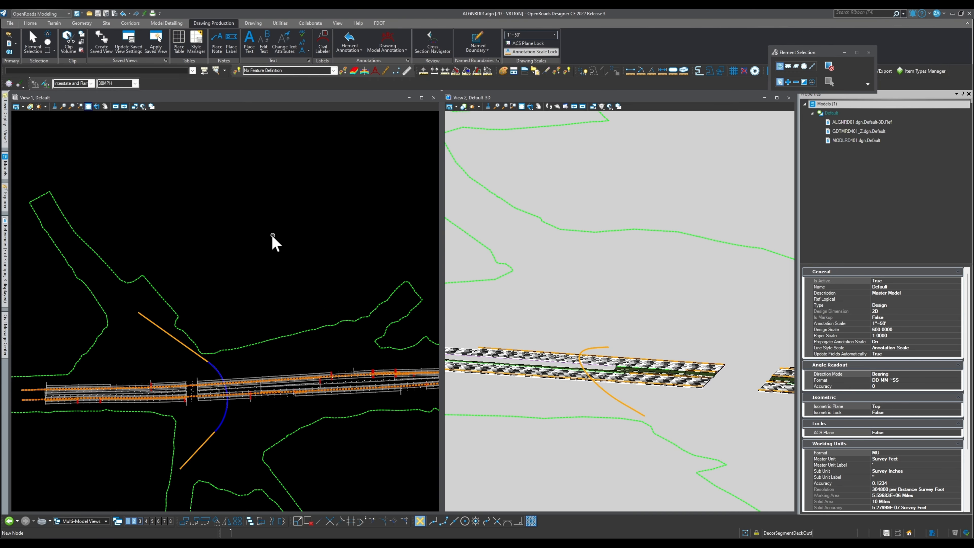
- Detach the MODLRD401.dgn reference from the active design
{"action": "left_click", "coordinate": [6, 238]}
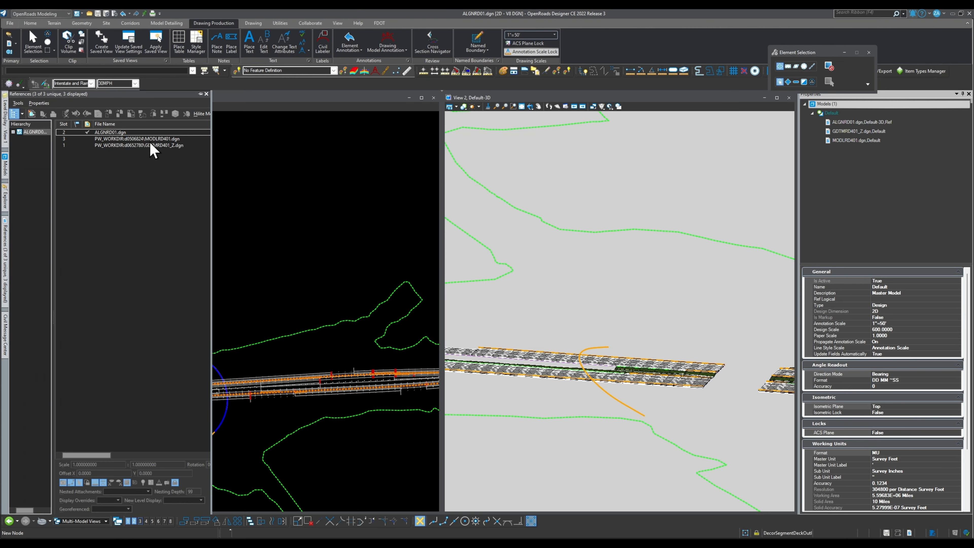
{"action": "left_click", "coordinate": [164, 139]}
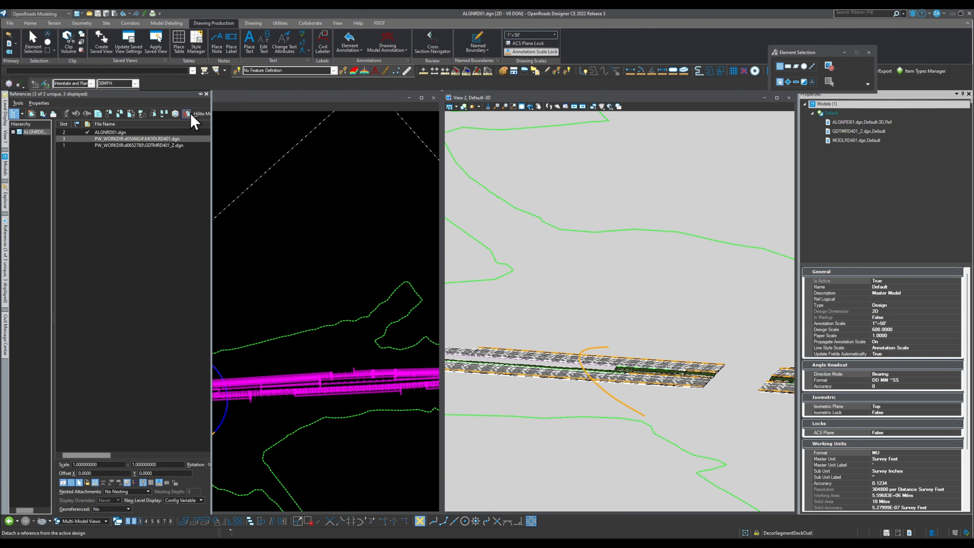
{"action": "left_click", "coordinate": [186, 114]}
{"action": "left_click", "coordinate": [505, 215]}
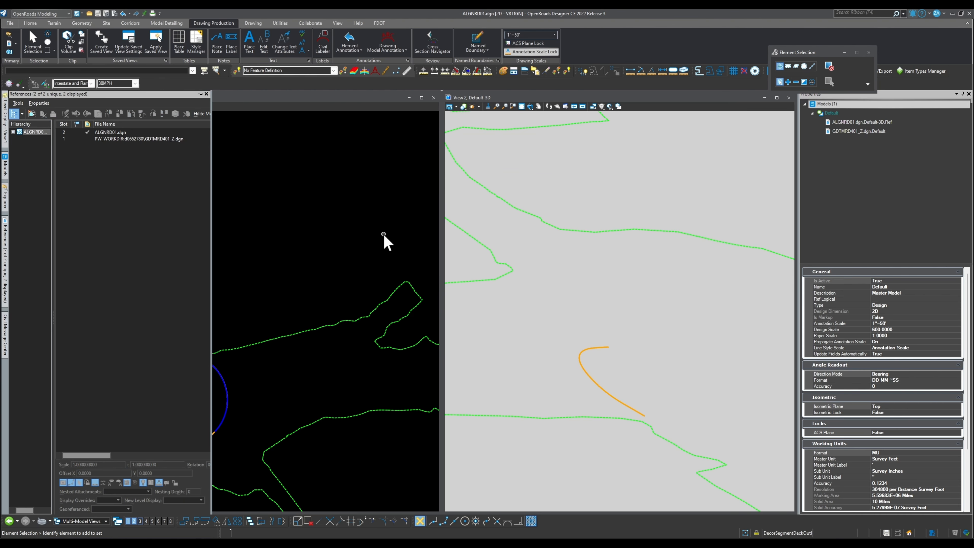
{"action": "scroll", "coordinate": [629, 307], "scroll_direction": "down", "scroll_amount": 3}
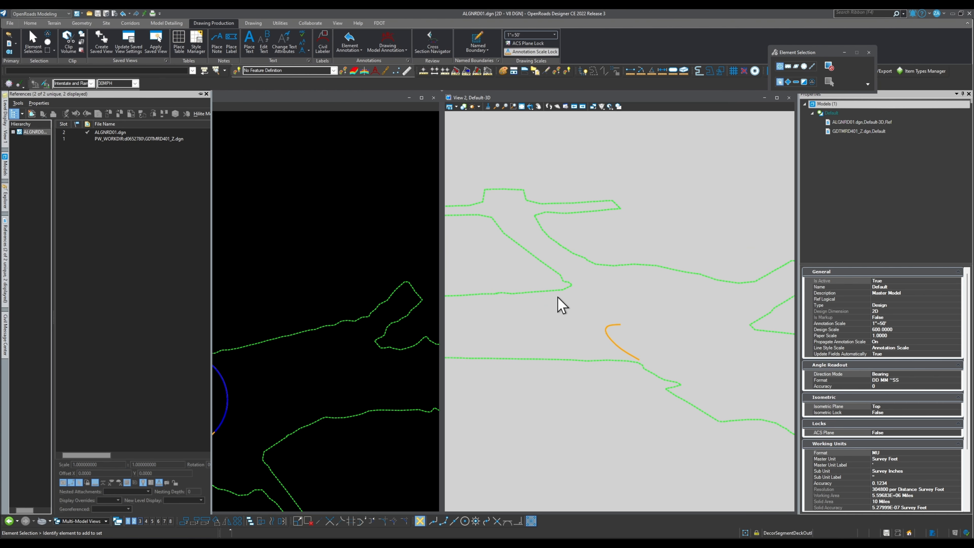
{"action": "scroll", "coordinate": [336, 267], "scroll_direction": "down", "scroll_amount": 1}
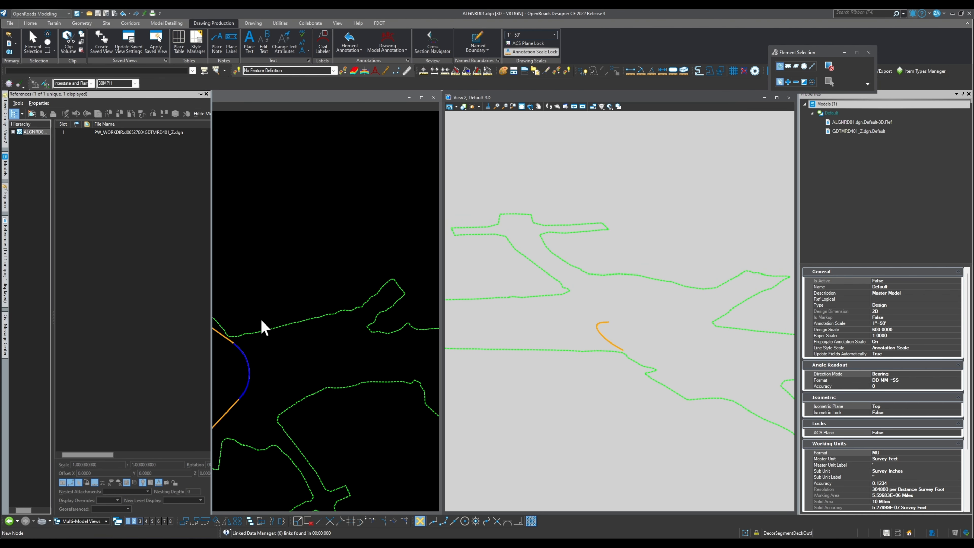
- Set the CL_one complex baseline element's Locked property to Locked
{"action": "scroll", "coordinate": [606, 343], "scroll_direction": "down", "scroll_amount": 3}
{"action": "scroll", "coordinate": [333, 375], "scroll_direction": "down", "scroll_amount": 3}
{"action": "scroll", "coordinate": [300, 372], "scroll_direction": "up", "scroll_amount": 3}
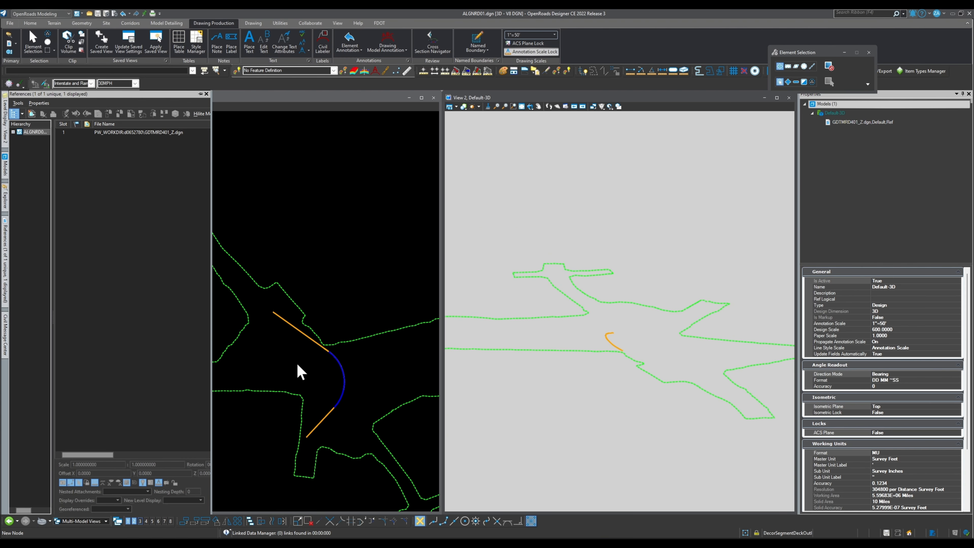
{"action": "left_click", "coordinate": [340, 366]}
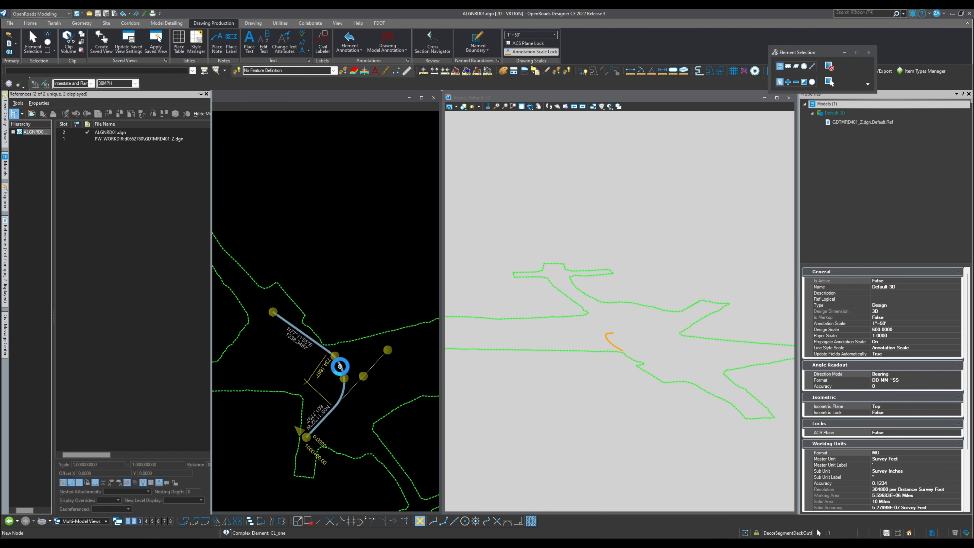
{"action": "key", "text": "Escape"}
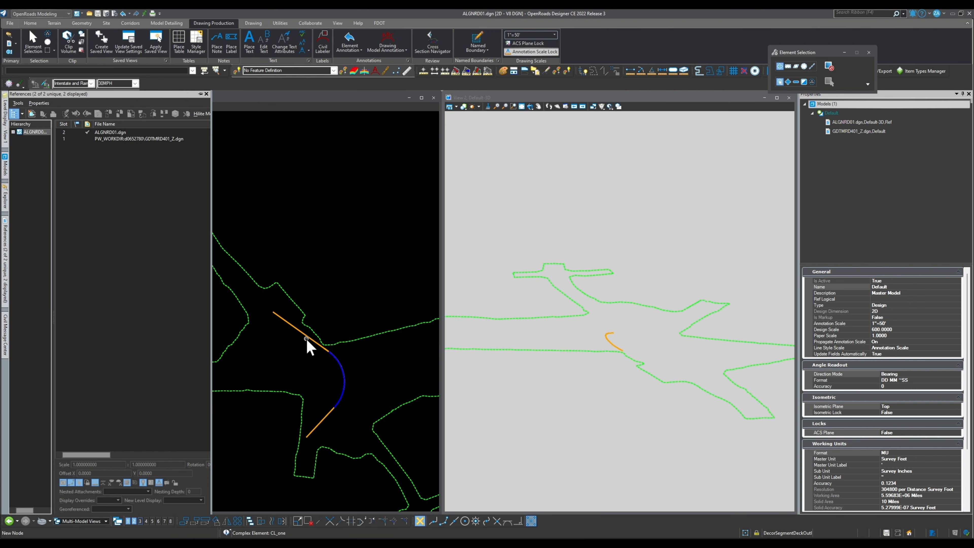
{"action": "left_click", "coordinate": [307, 336]}
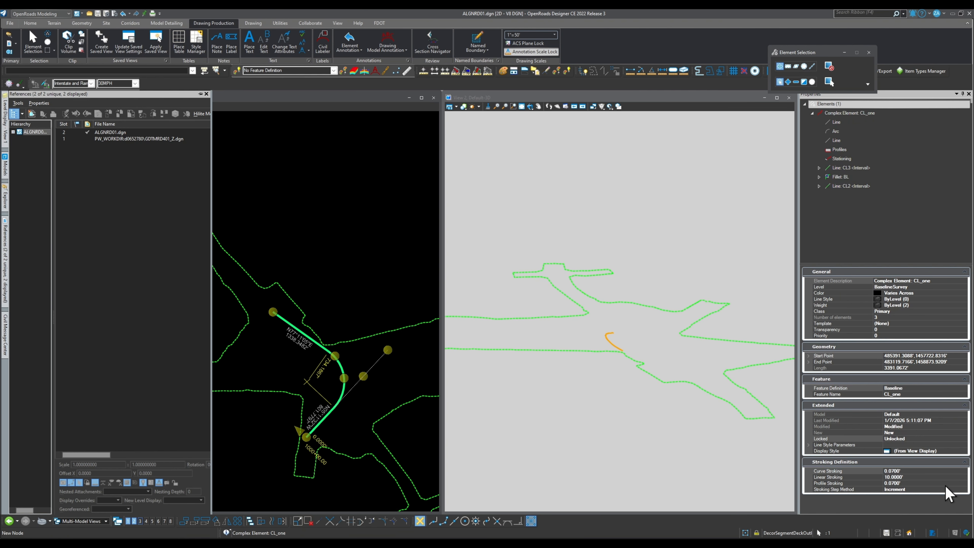
{"action": "left_click", "coordinate": [913, 439]}
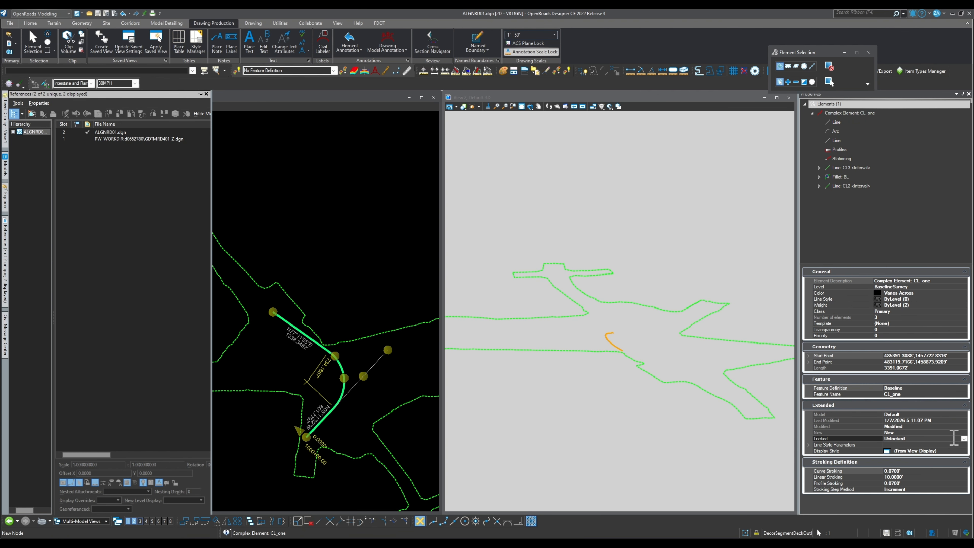
{"action": "left_click", "coordinate": [964, 439]}
{"action": "left_click", "coordinate": [901, 452]}
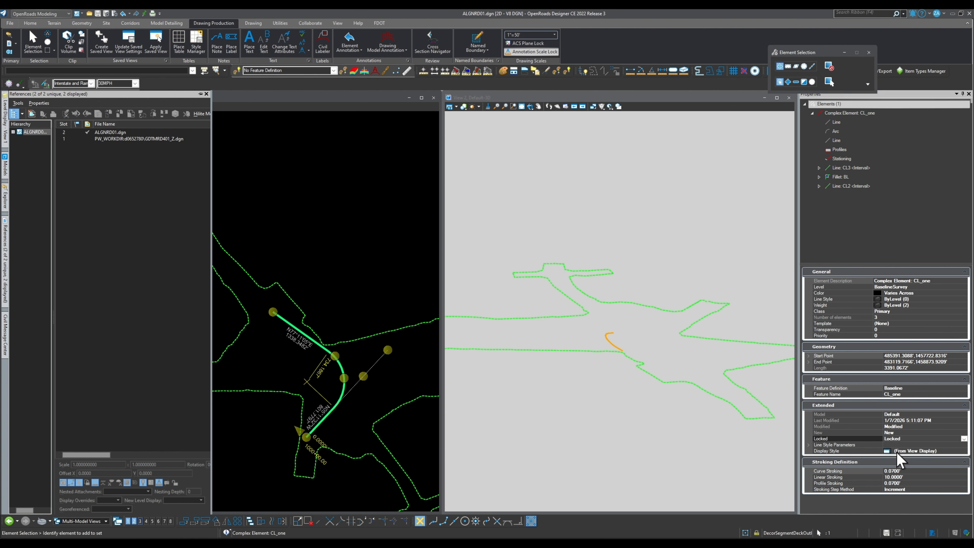
{"action": "left_click", "coordinate": [375, 379]}
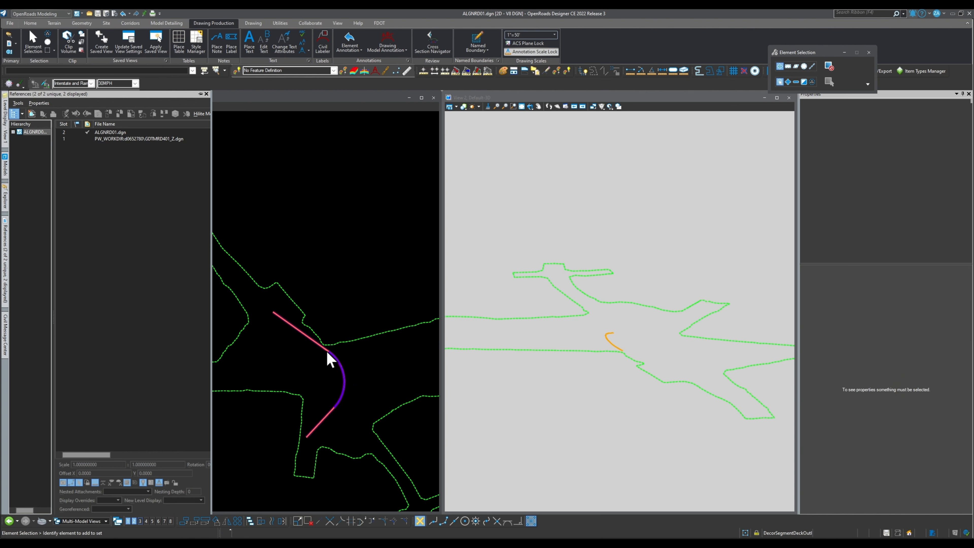
- Open the CL_one baseline's profile view and set the complex grade profile's Locked property to Locked
{"action": "left_click", "coordinate": [326, 350]}
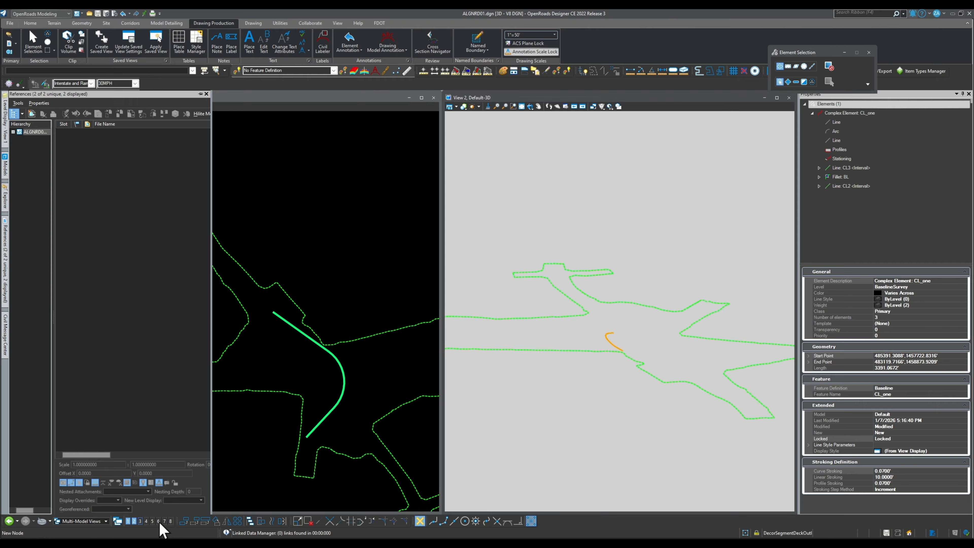
{"action": "left_click", "coordinate": [140, 521]}
{"action": "left_click", "coordinate": [355, 287]}
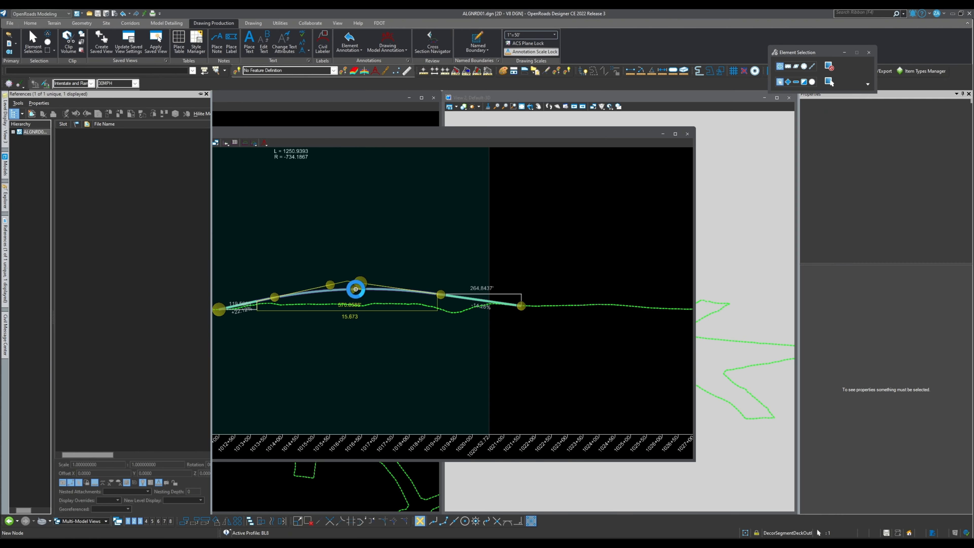
{"action": "scroll", "coordinate": [898, 450], "scroll_direction": "down", "scroll_amount": 4}
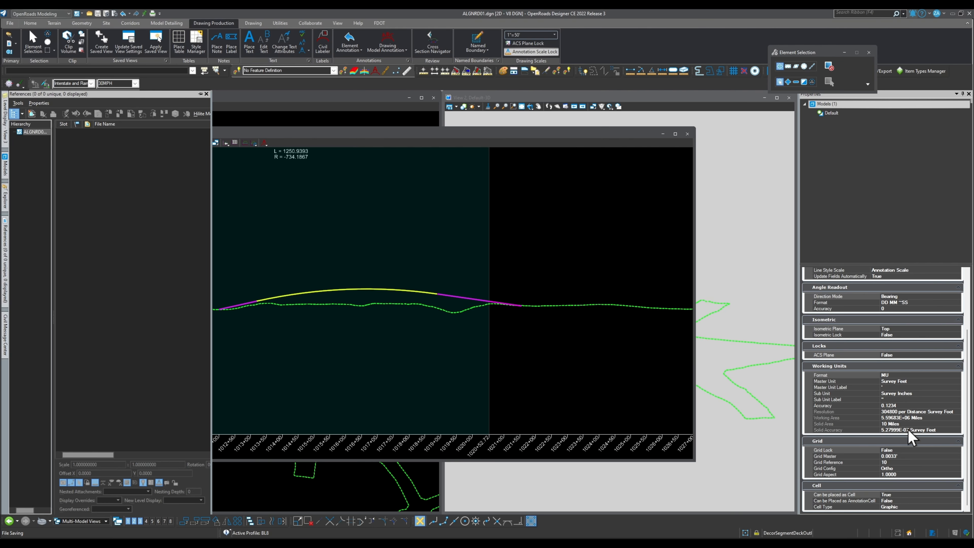
{"action": "scroll", "coordinate": [913, 426], "scroll_direction": "up", "scroll_amount": 2}
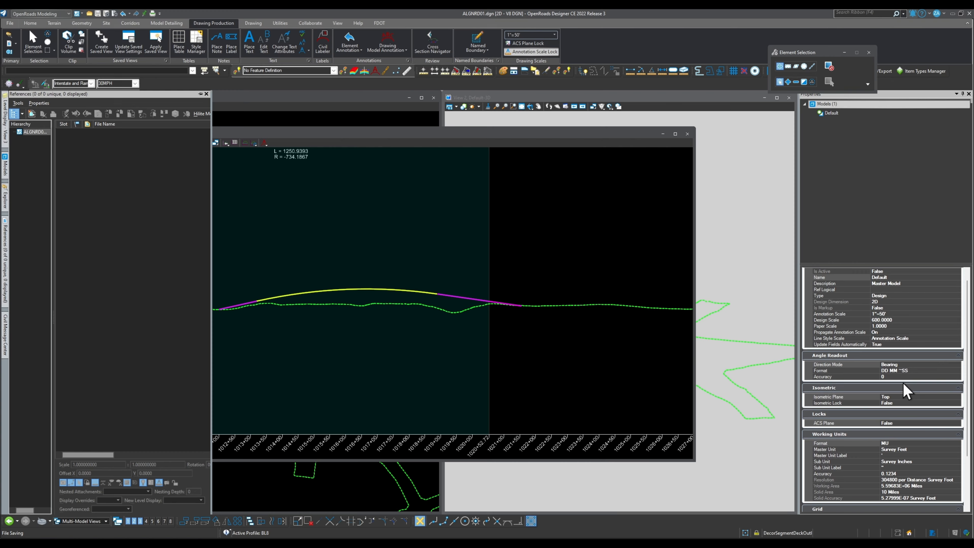
{"action": "left_click", "coordinate": [439, 297]}
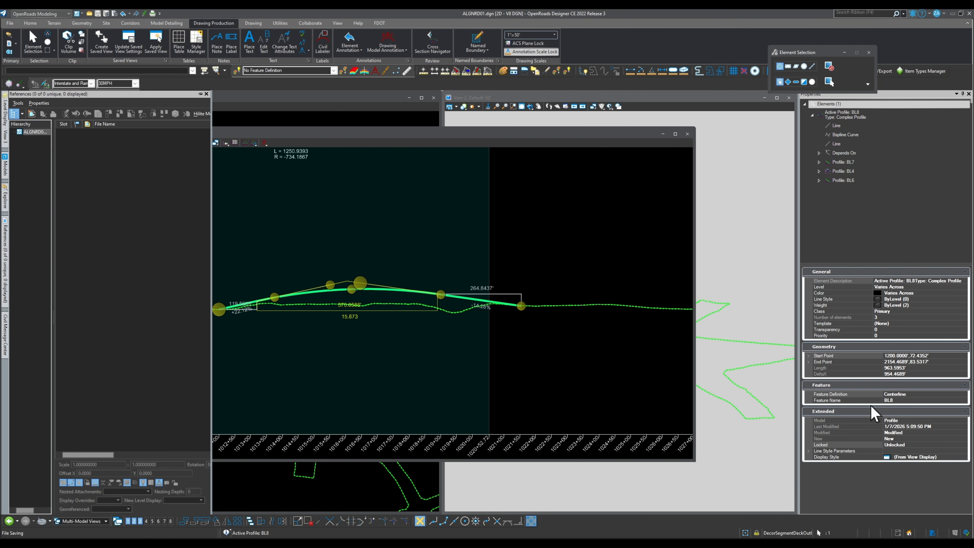
{"action": "left_click", "coordinate": [920, 445]}
{"action": "left_click", "coordinate": [964, 445]}
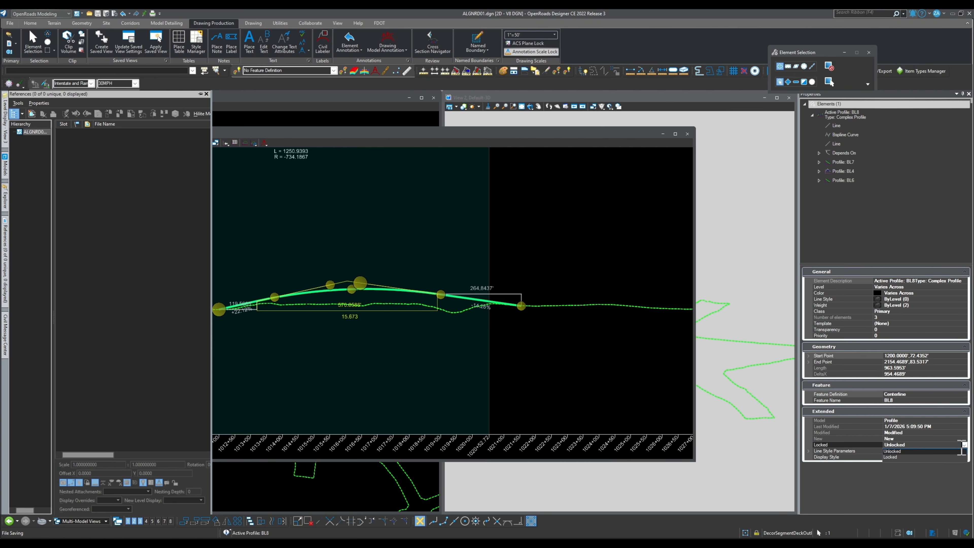
{"action": "left_click", "coordinate": [895, 457]}
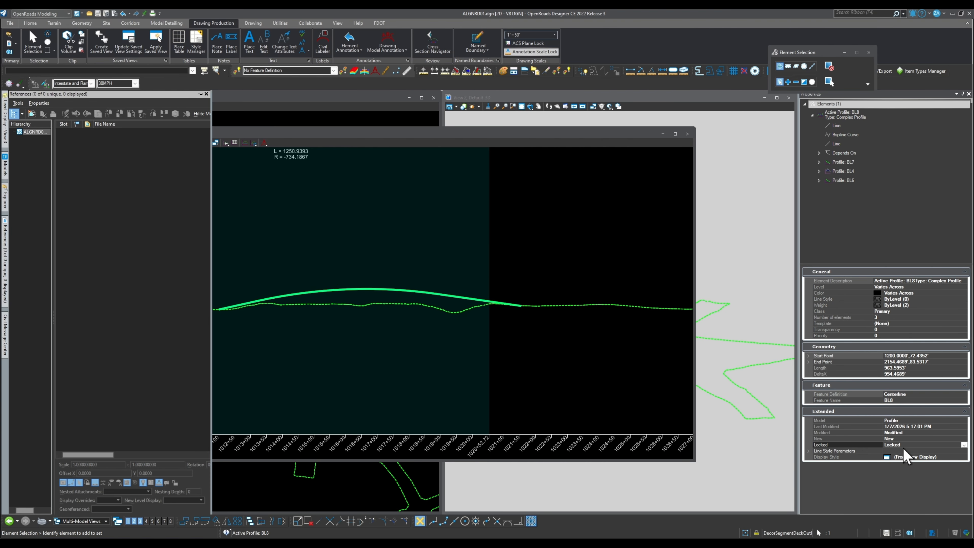
- Reselect the complex grade profile to check its lock along the curve and close the profile view
{"action": "left_click", "coordinate": [435, 295]}
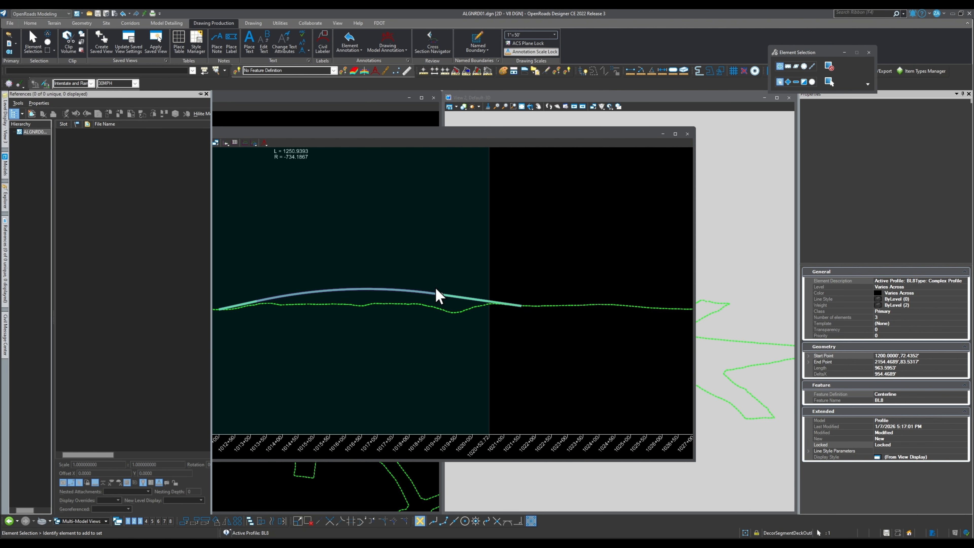
{"action": "scroll", "coordinate": [445, 297], "scroll_direction": "up", "scroll_amount": 2}
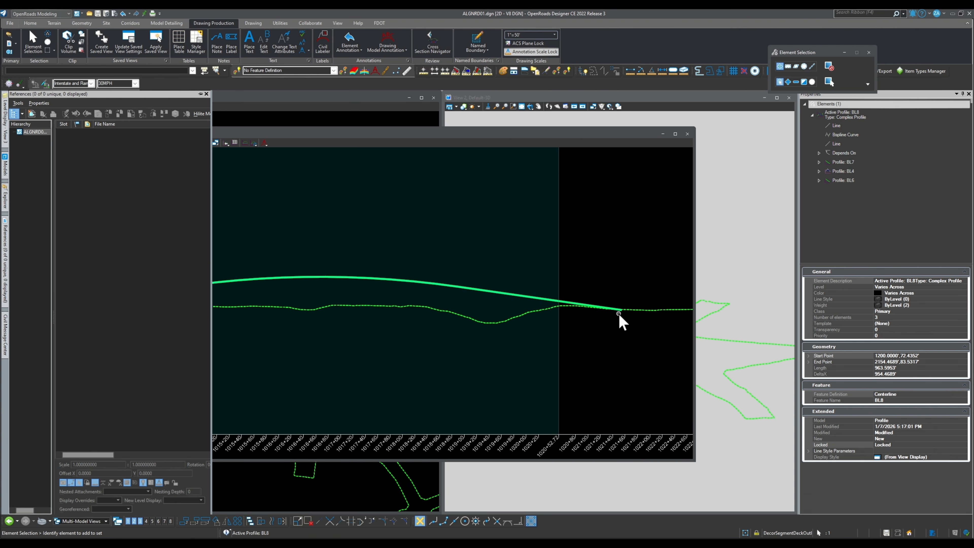
{"action": "scroll", "coordinate": [619, 314], "scroll_direction": "down", "scroll_amount": 2}
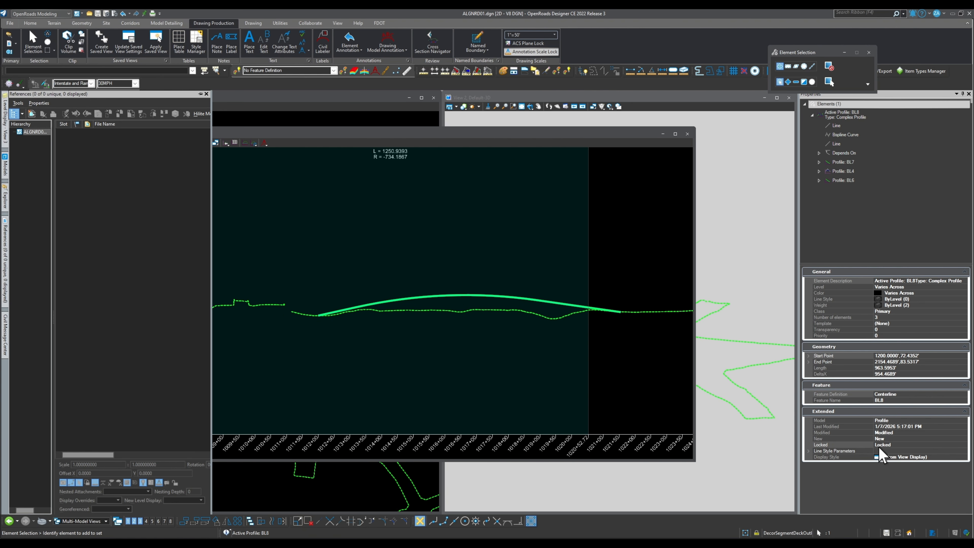
{"action": "left_click", "coordinate": [687, 134]}
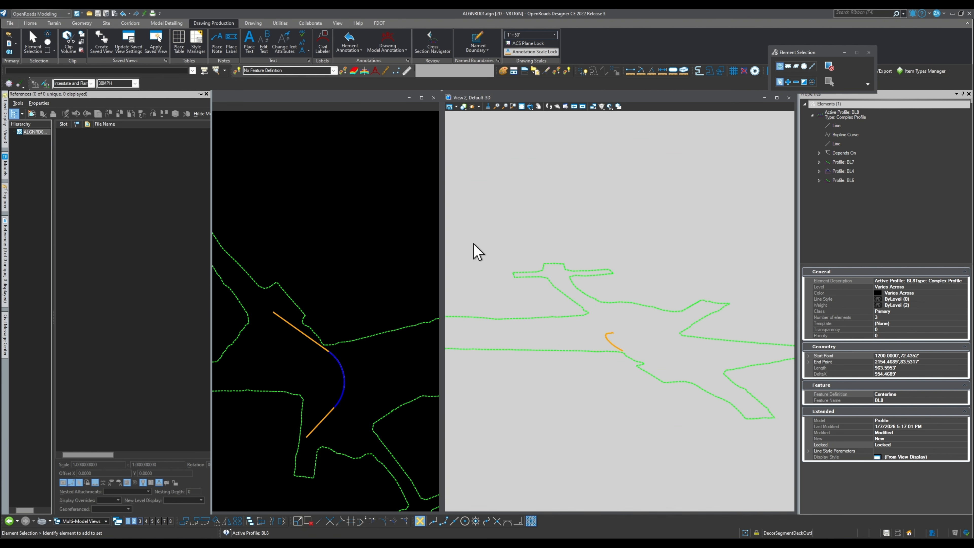
- Select the CL_one baseline in plan to check its lock and clear the selection
{"action": "left_click", "coordinate": [284, 321]}
{"action": "left_click", "coordinate": [283, 321]}
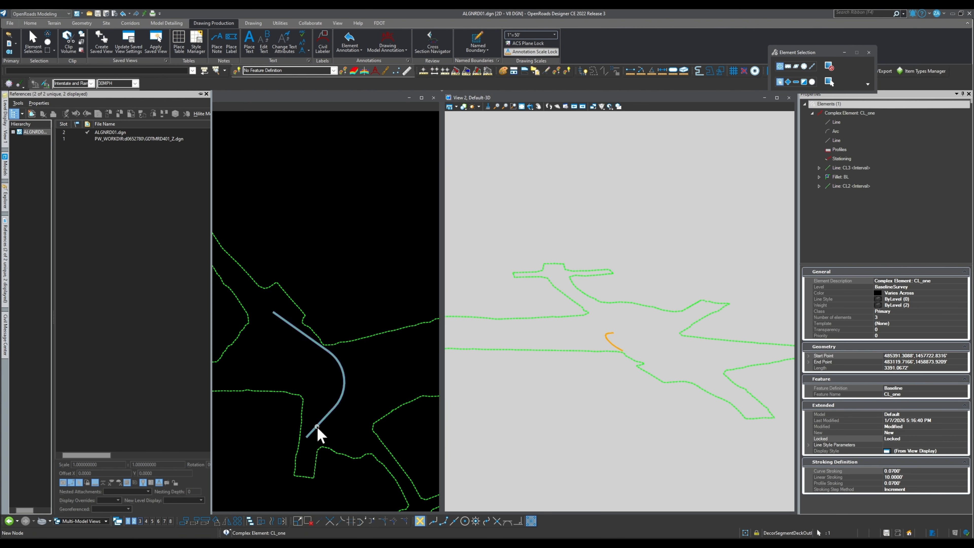
{"action": "left_click", "coordinate": [296, 356]}
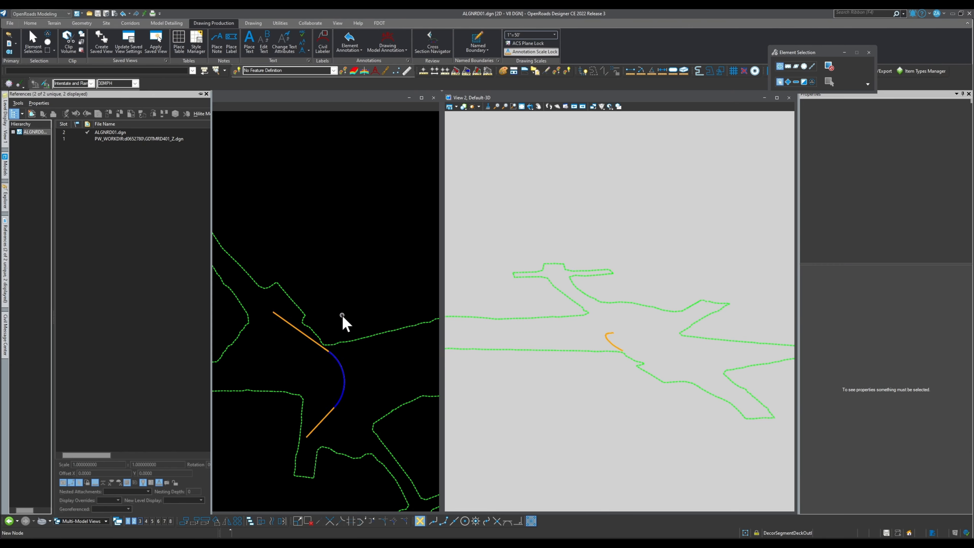
- Save the file settings and compress ALGNRD01.dgn with removal of unused line, dimension and text styles turned on
{"action": "left_click", "coordinate": [106, 14]}
{"action": "left_click", "coordinate": [115, 13]}
{"action": "left_click", "coordinate": [329, 214]}
{"action": "left_click", "coordinate": [327, 218]}
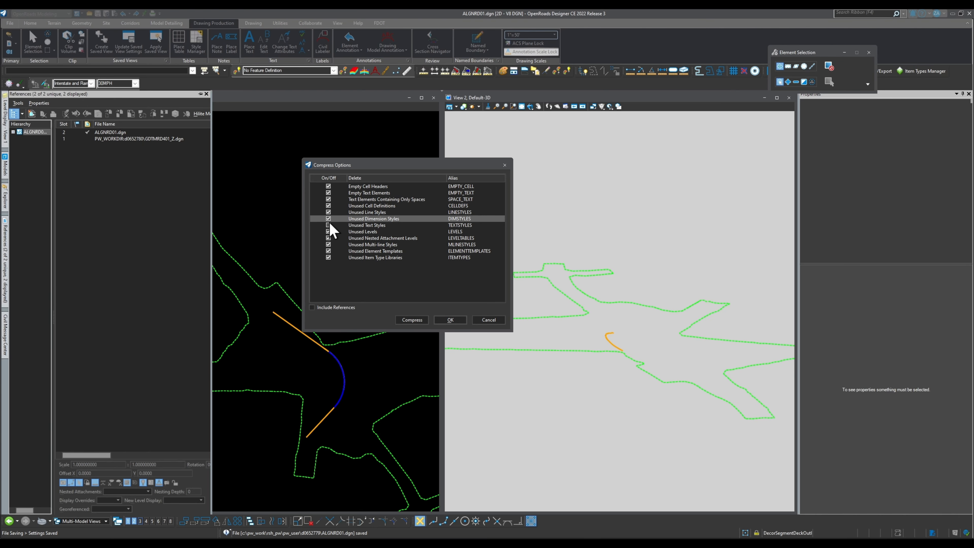
{"action": "left_click", "coordinate": [328, 226]}
{"action": "left_click", "coordinate": [412, 319]}
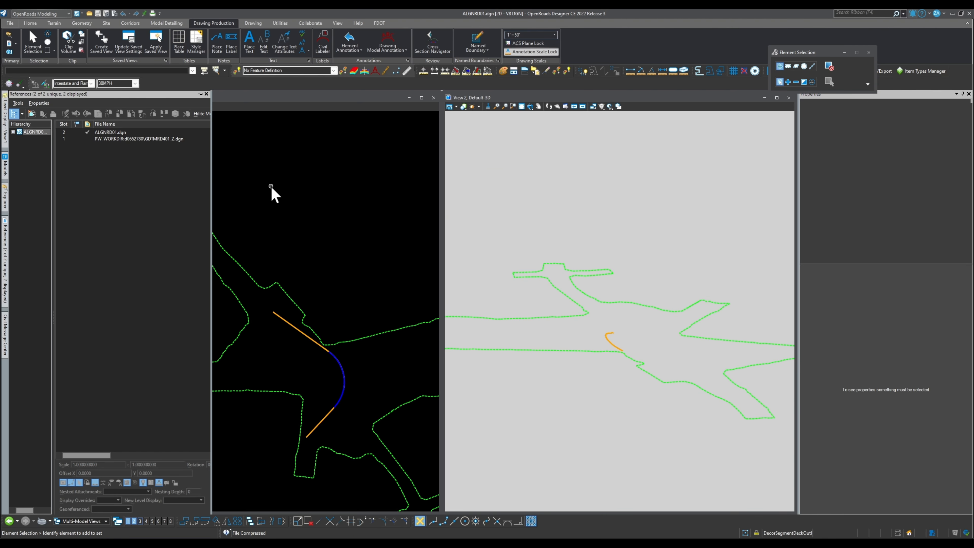
{"action": "left_click", "coordinate": [100, 14]}
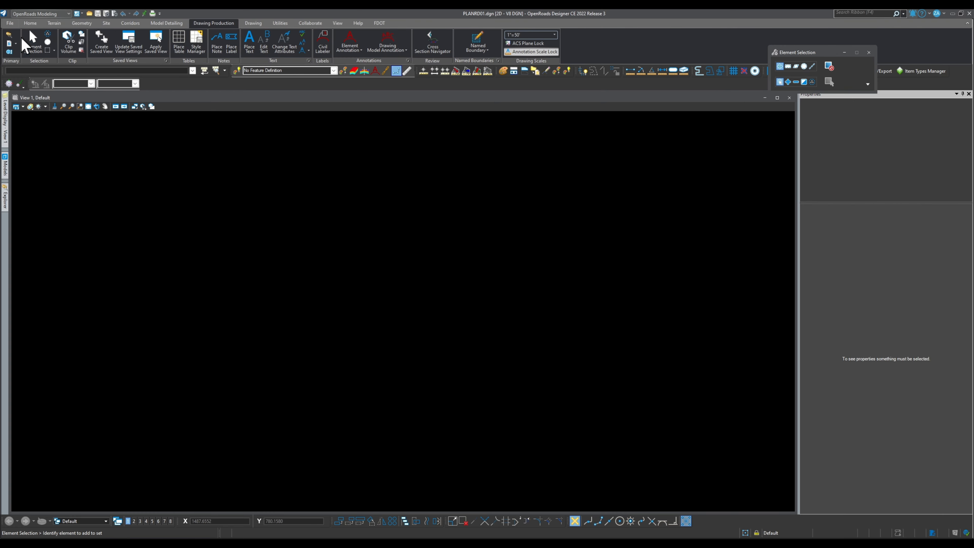
- Start attaching references in PLANRD01.dgn and add ALGNRD401_Z, ALGNRD402_Z, DSGNRD401_Z and DSGNRD402_Z from the Roadway folder to the selected documents
{"action": "left_click", "coordinate": [9, 43]}
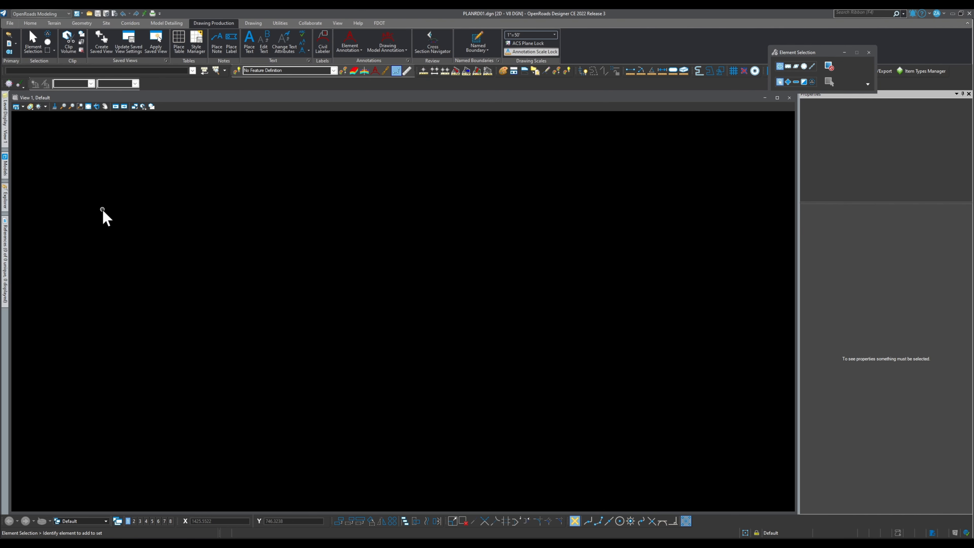
{"action": "left_click", "coordinate": [9, 51]}
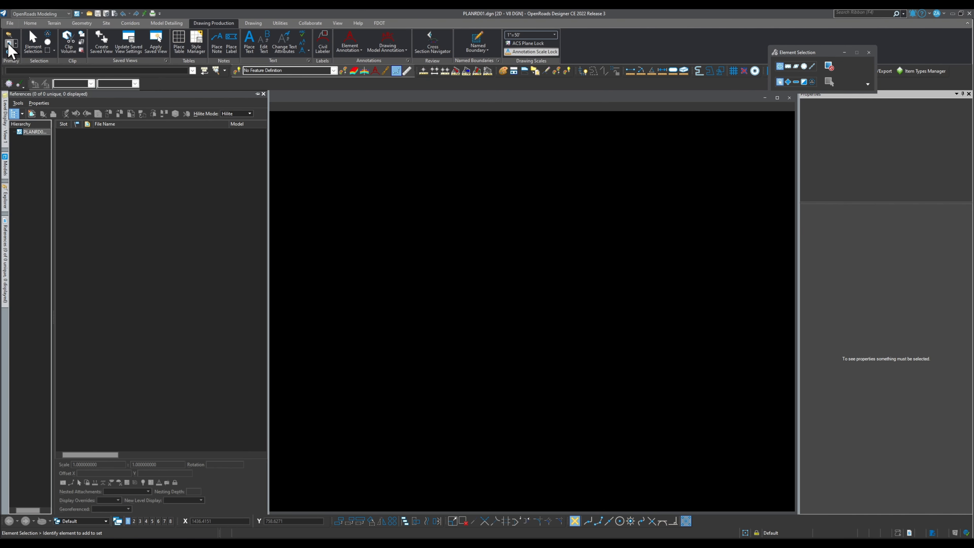
{"action": "left_click", "coordinate": [32, 113]}
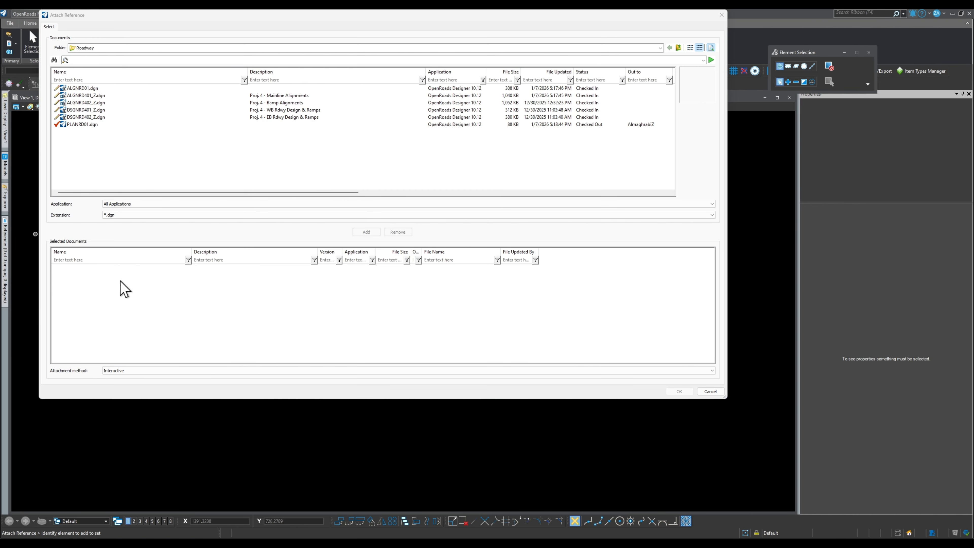
{"action": "left_click", "coordinate": [103, 111]}
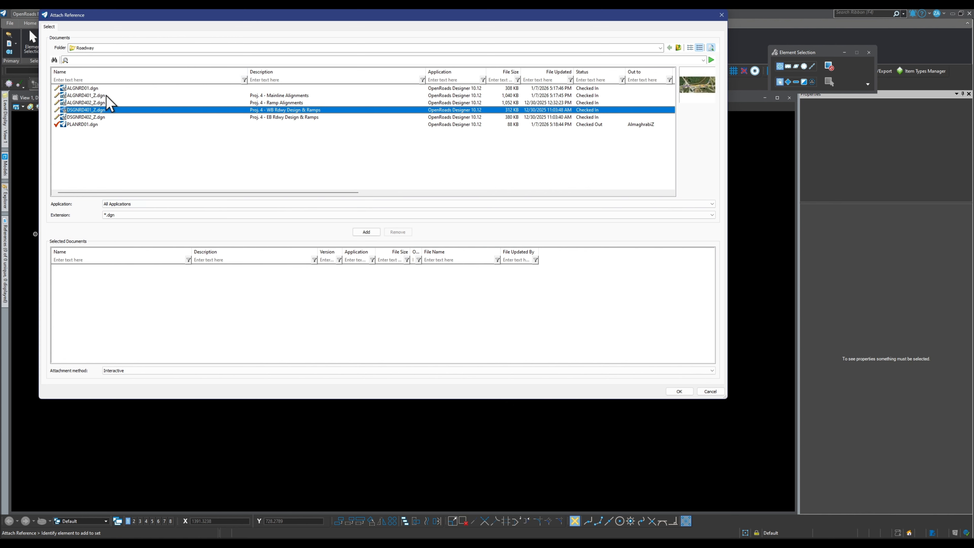
{"action": "left_click_drag", "start_coordinate": [101, 96], "coordinate": [109, 118]}
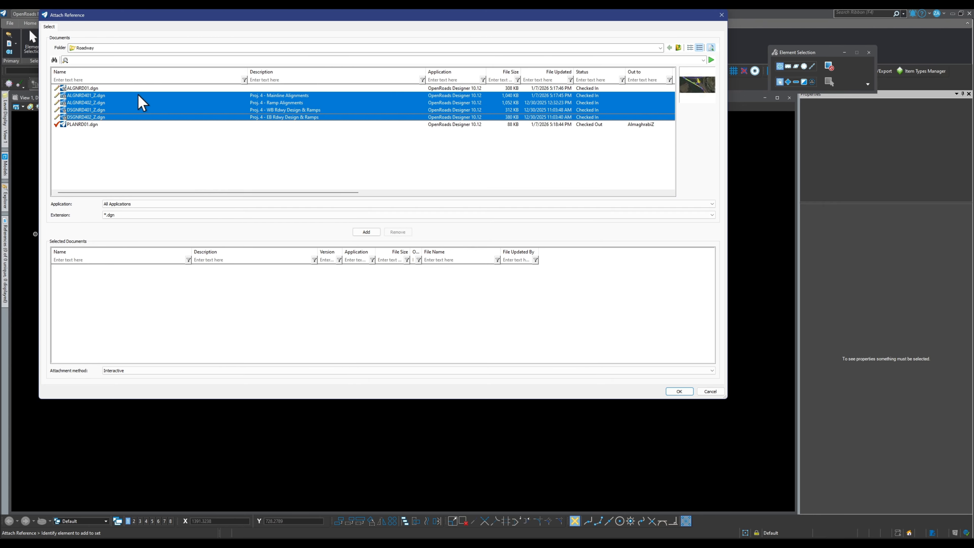
{"action": "left_click", "coordinate": [364, 232]}
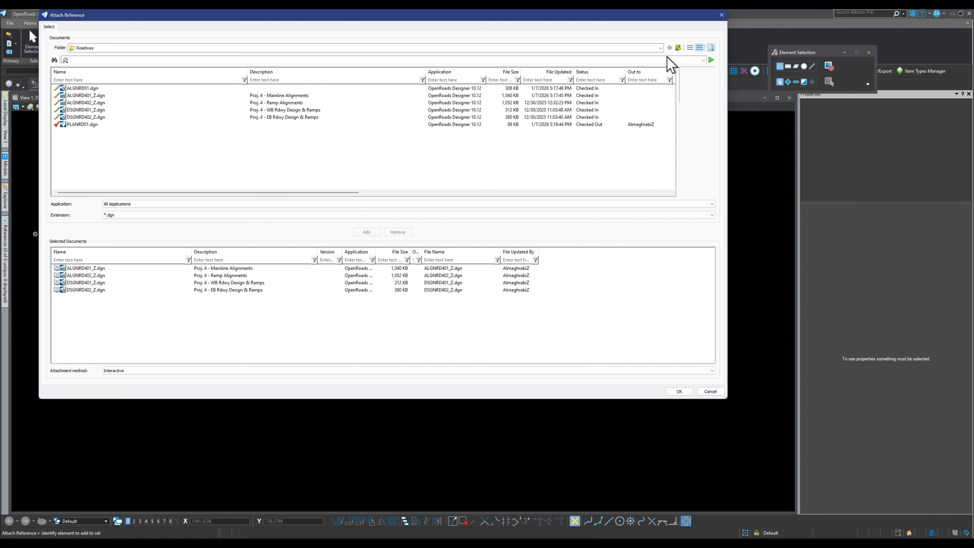
- Browse up to the main project folder and look through its Roadway design files for further reference documents
{"action": "left_click", "coordinate": [678, 48]}
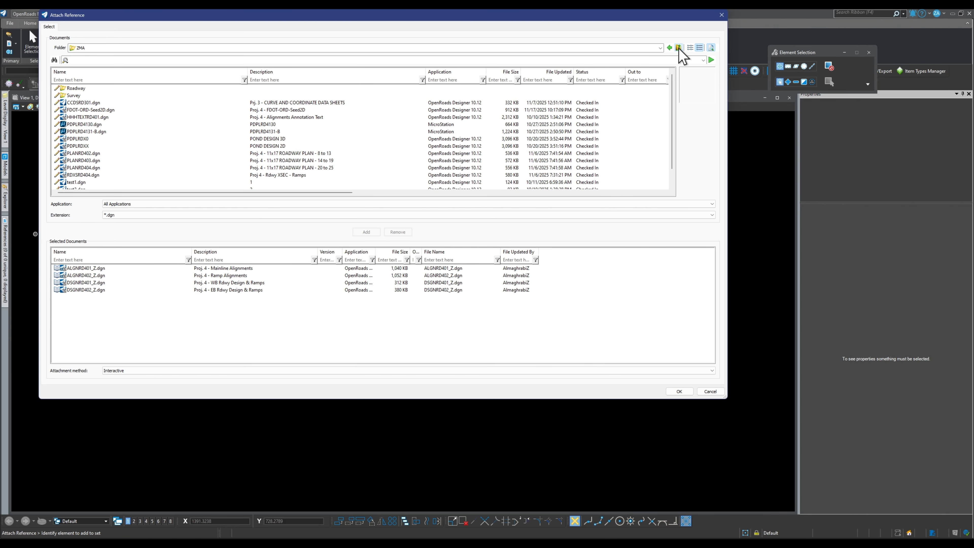
{"action": "left_click", "coordinate": [678, 48]}
{"action": "scroll", "coordinate": [119, 153], "scroll_direction": "down", "scroll_amount": 3}
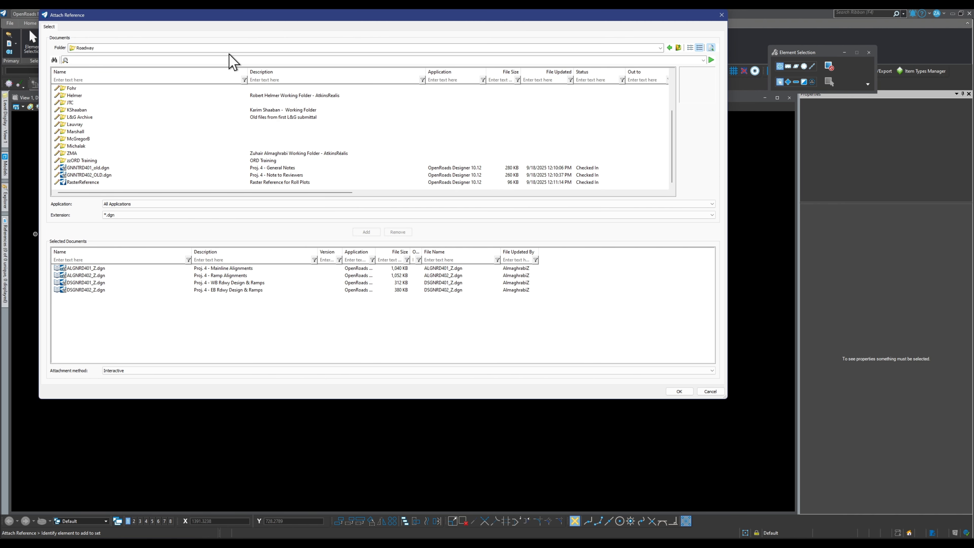
{"action": "left_click", "coordinate": [221, 48]}
{"action": "left_click", "coordinate": [107, 117]}
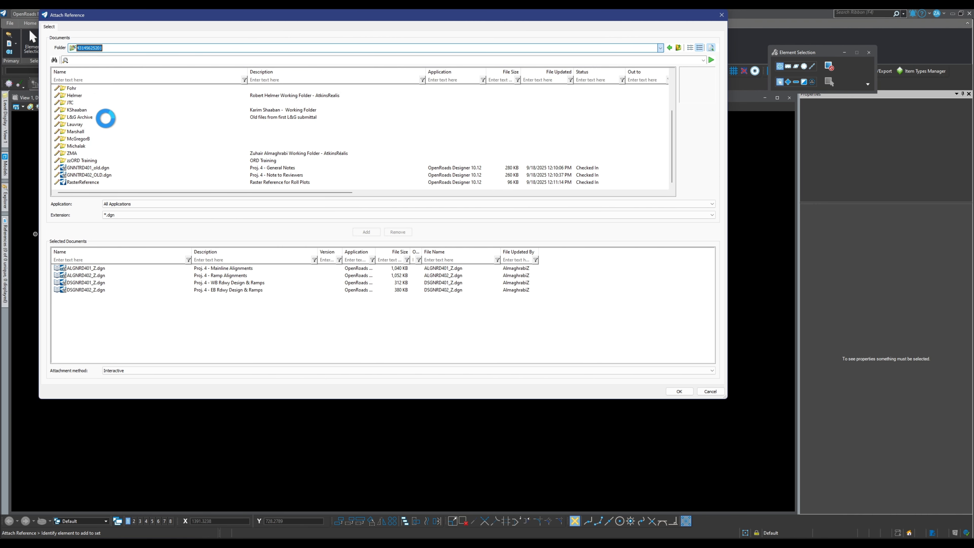
{"action": "scroll", "coordinate": [117, 157], "scroll_direction": "down", "scroll_amount": 4}
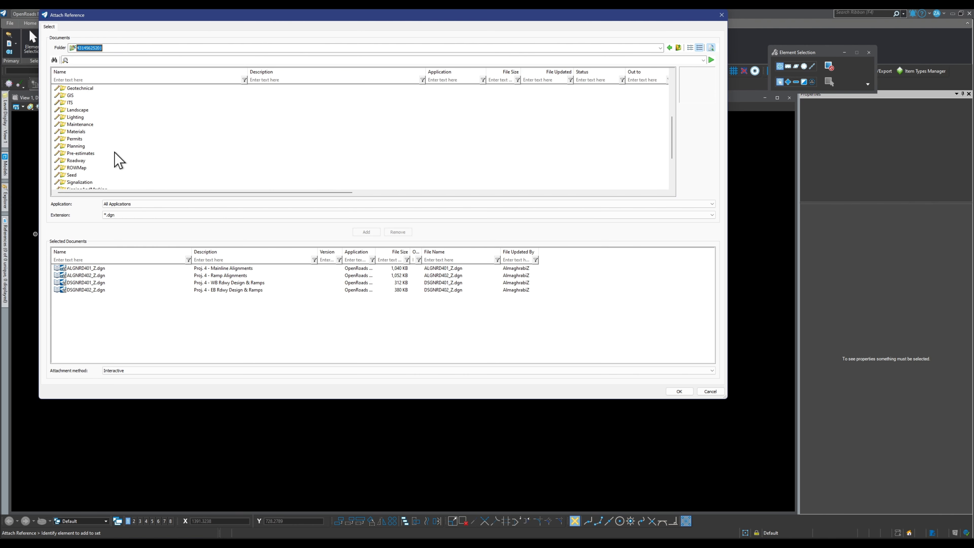
{"action": "left_click", "coordinate": [85, 132]}
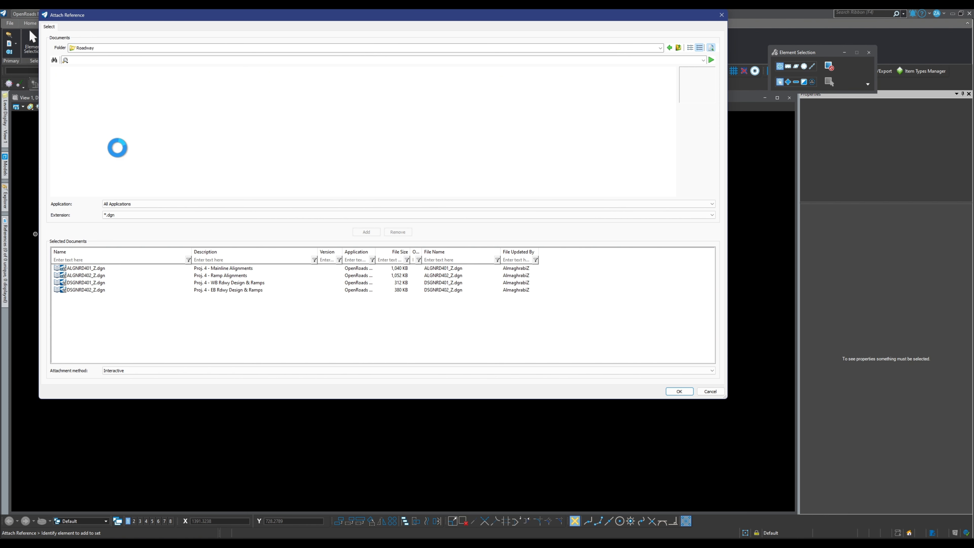
{"action": "scroll", "coordinate": [119, 154], "scroll_direction": "down", "scroll_amount": 2}
{"action": "scroll", "coordinate": [117, 149], "scroll_direction": "down", "scroll_amount": 3}
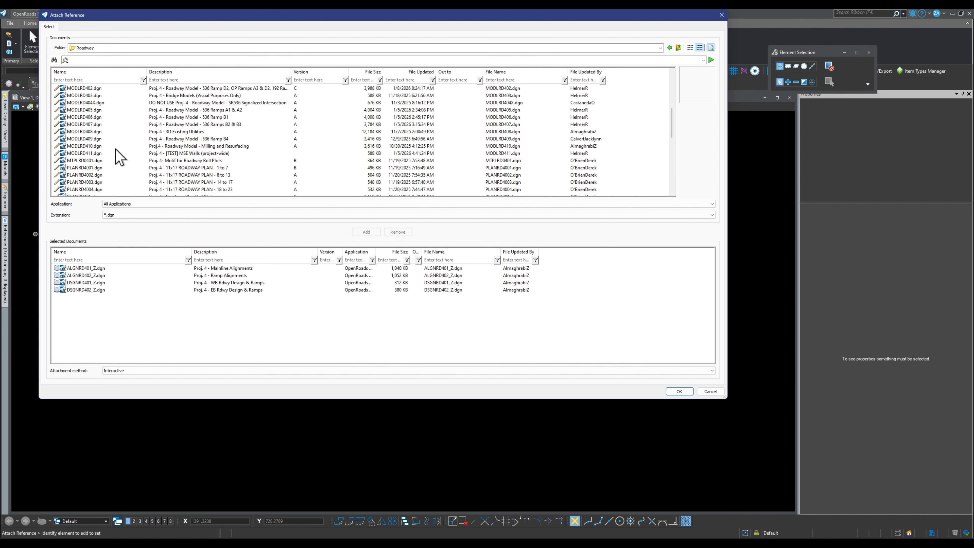
{"action": "scroll", "coordinate": [123, 137], "scroll_direction": "up", "scroll_amount": 3}
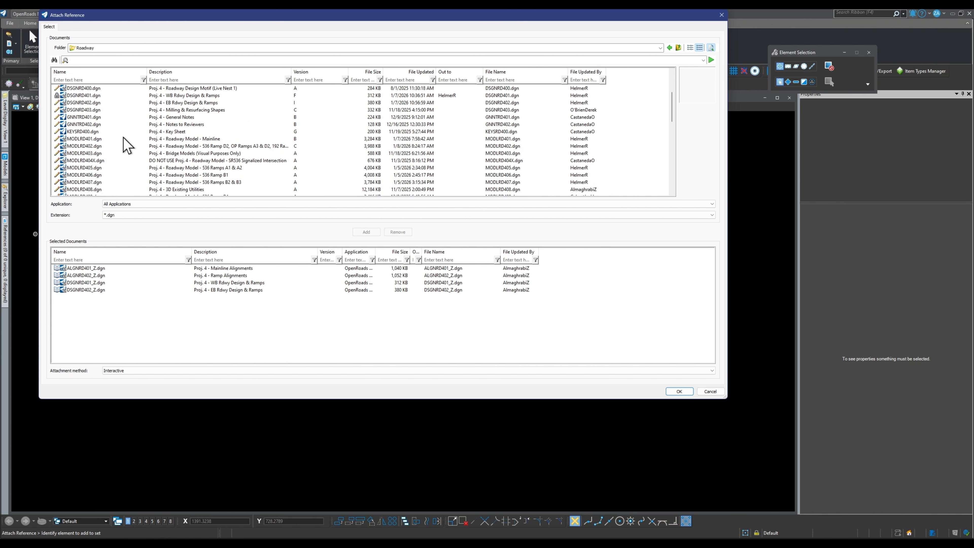
{"action": "left_click", "coordinate": [184, 48]}
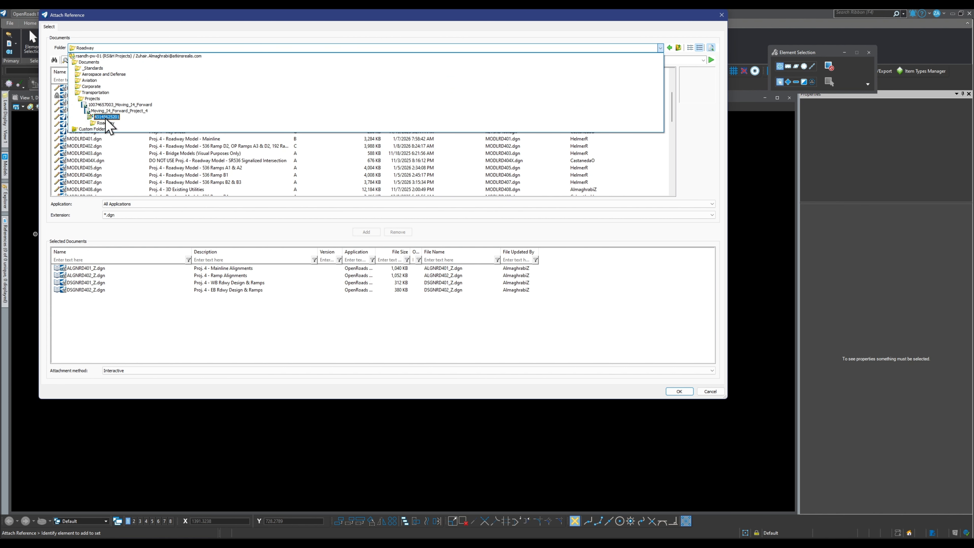
- Browse to the project's Survey folder and add TOPORD401.dgn to the documents selected for referencing
{"action": "left_click", "coordinate": [107, 117]}
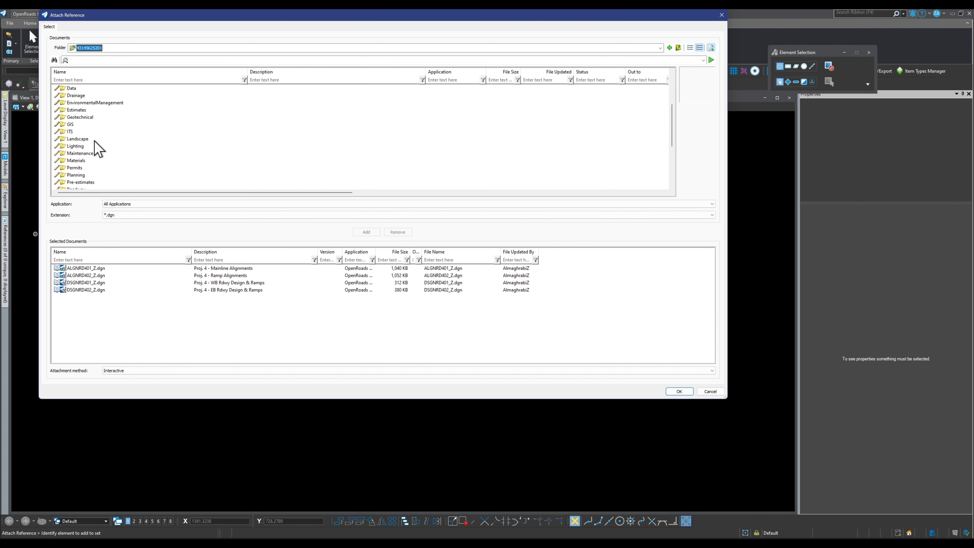
{"action": "scroll", "coordinate": [82, 174], "scroll_direction": "down", "scroll_amount": 3}
{"action": "left_click", "coordinate": [75, 174]}
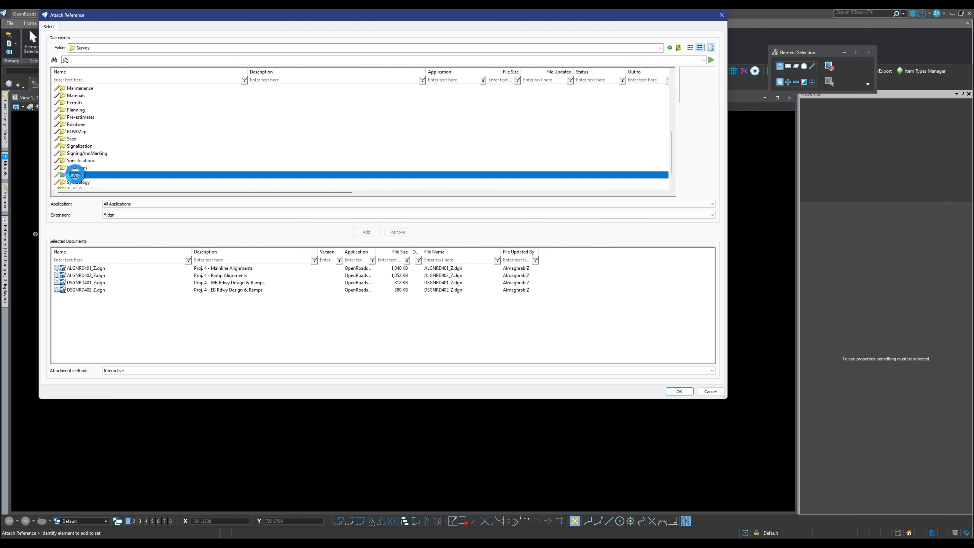
{"action": "scroll", "coordinate": [115, 165], "scroll_direction": "down", "scroll_amount": 1}
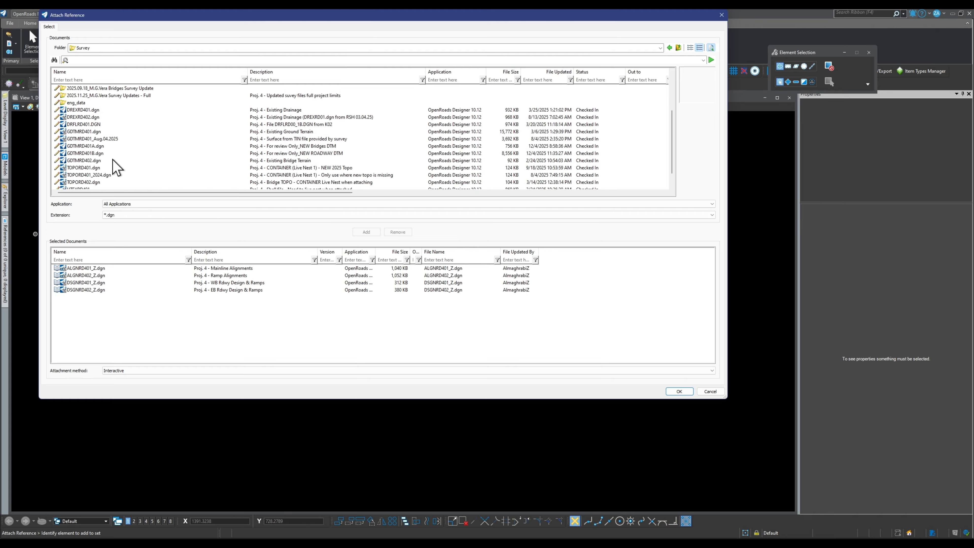
{"action": "scroll", "coordinate": [113, 163], "scroll_direction": "down", "scroll_amount": 1}
{"action": "left_click", "coordinate": [93, 154]}
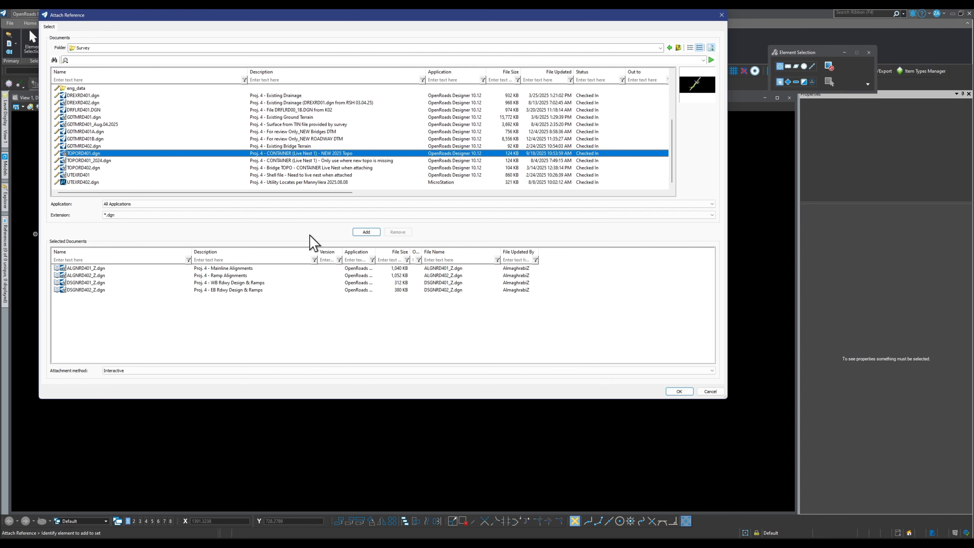
{"action": "left_click", "coordinate": [360, 232]}
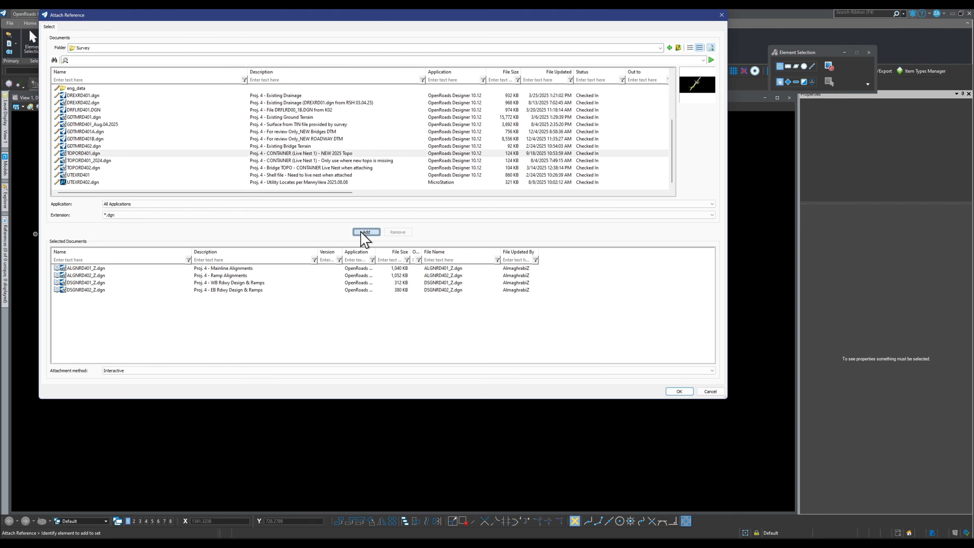
- Add UTEXRD401, TOPORD402.dgn and the existing drainage file DREXRD401.dgn to the documents selected for referencing
{"action": "left_click", "coordinate": [90, 175]}
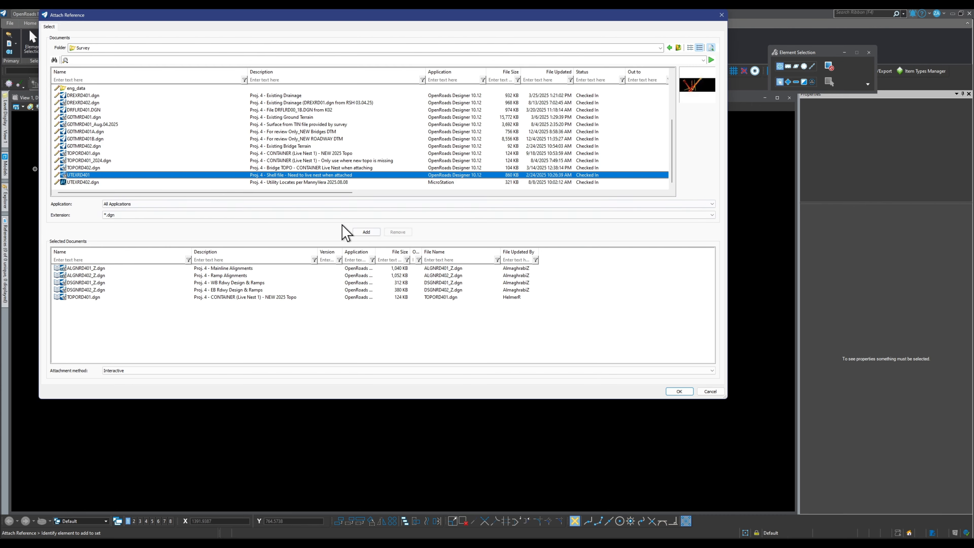
{"action": "left_click", "coordinate": [362, 232]}
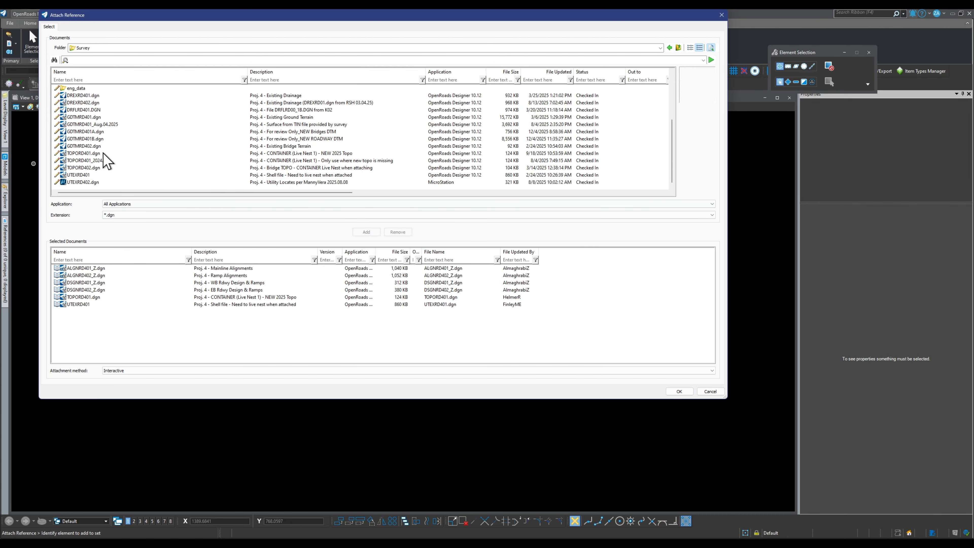
{"action": "left_click", "coordinate": [109, 168]}
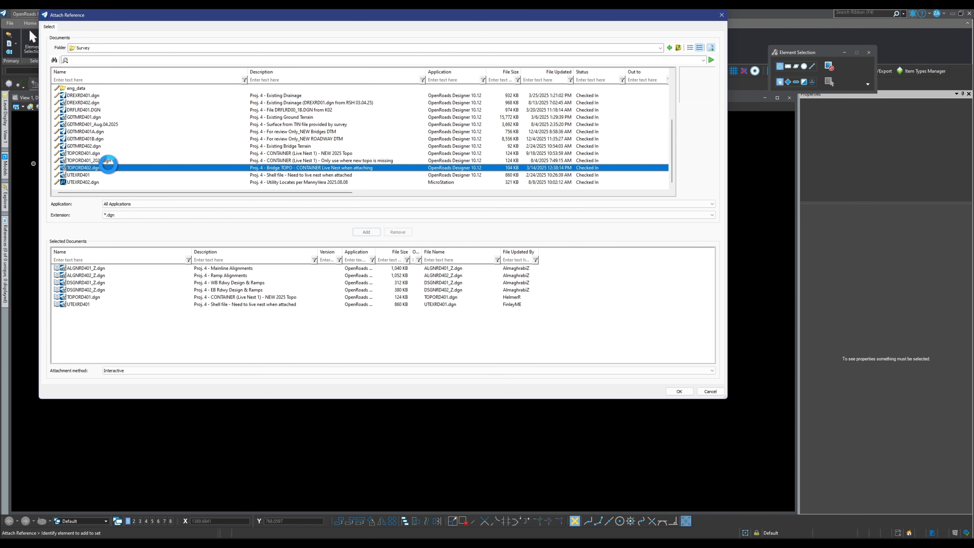
{"action": "left_click", "coordinate": [366, 232]}
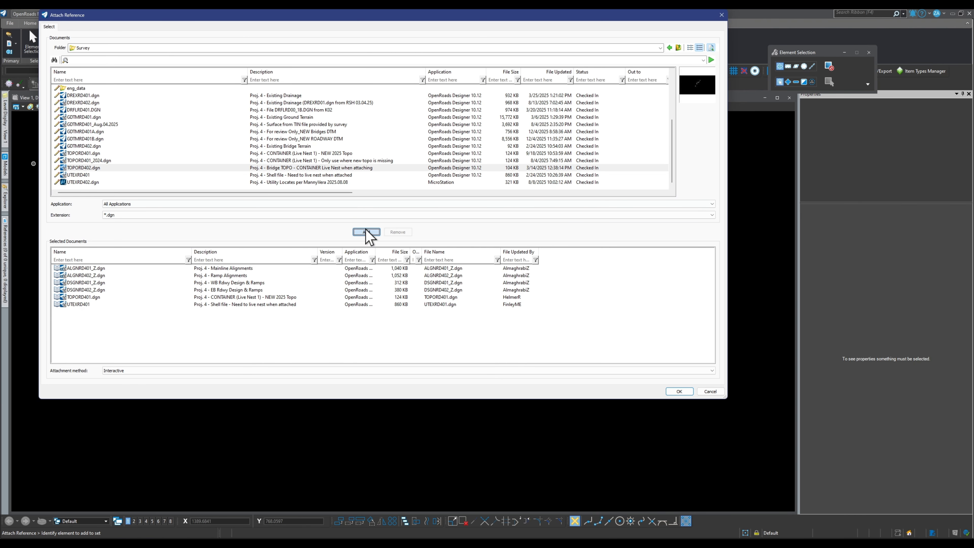
{"action": "left_click", "coordinate": [283, 97]}
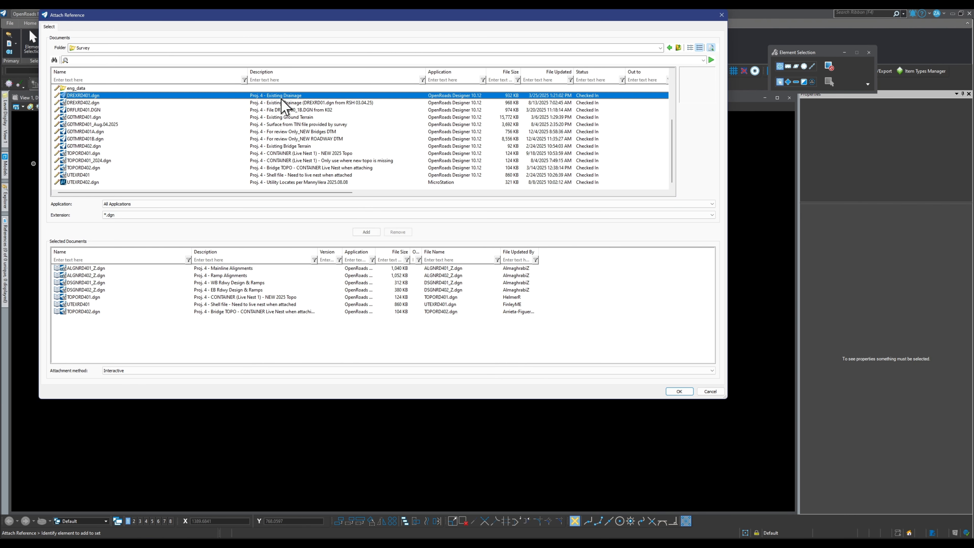
{"action": "left_click", "coordinate": [366, 232]}
- Attach all selected documents with the default attachment properties for each file, and fit the view to the references
{"action": "left_click", "coordinate": [679, 392]}
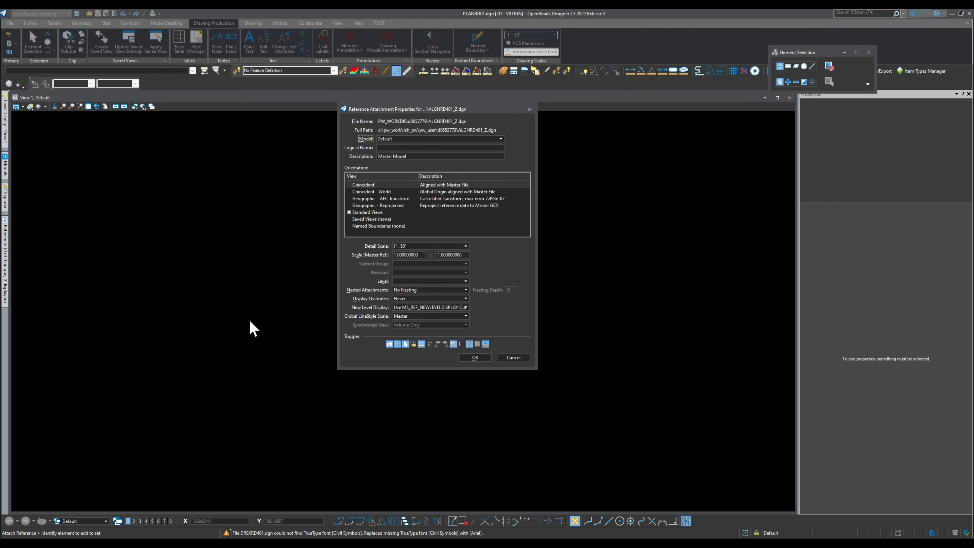
{"action": "left_click", "coordinate": [470, 357]}
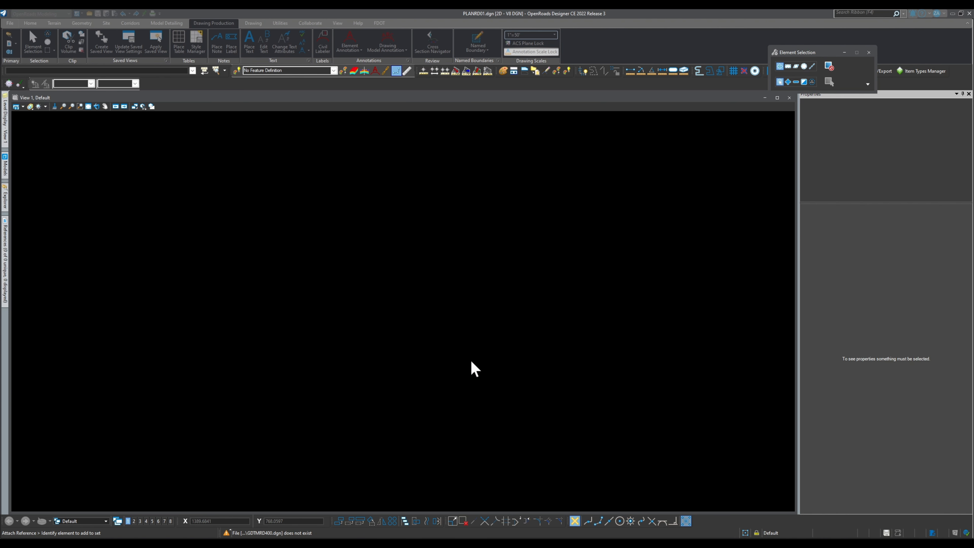
{"action": "left_click", "coordinate": [471, 360]}
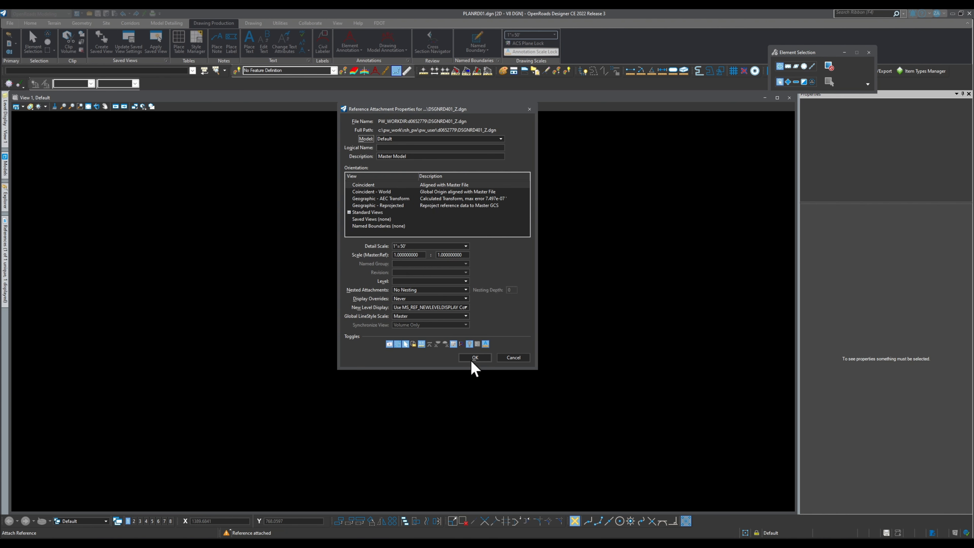
{"action": "left_click", "coordinate": [471, 360]}
{"action": "left_click", "coordinate": [471, 360]}
{"action": "left_click", "coordinate": [471, 360]}
{"action": "left_click", "coordinate": [471, 360]}
{"action": "left_click", "coordinate": [473, 360]}
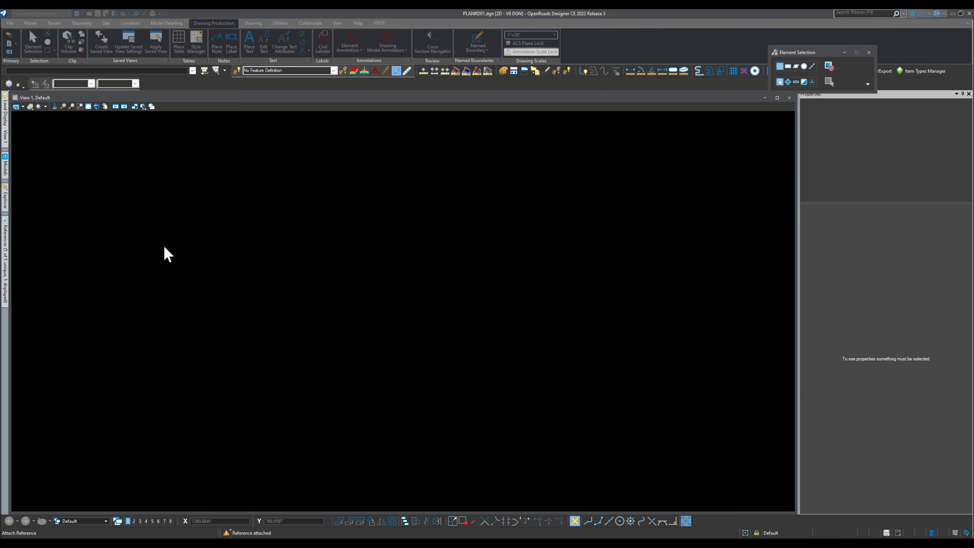
{"action": "left_click", "coordinate": [476, 360]}
{"action": "left_click", "coordinate": [87, 107]}
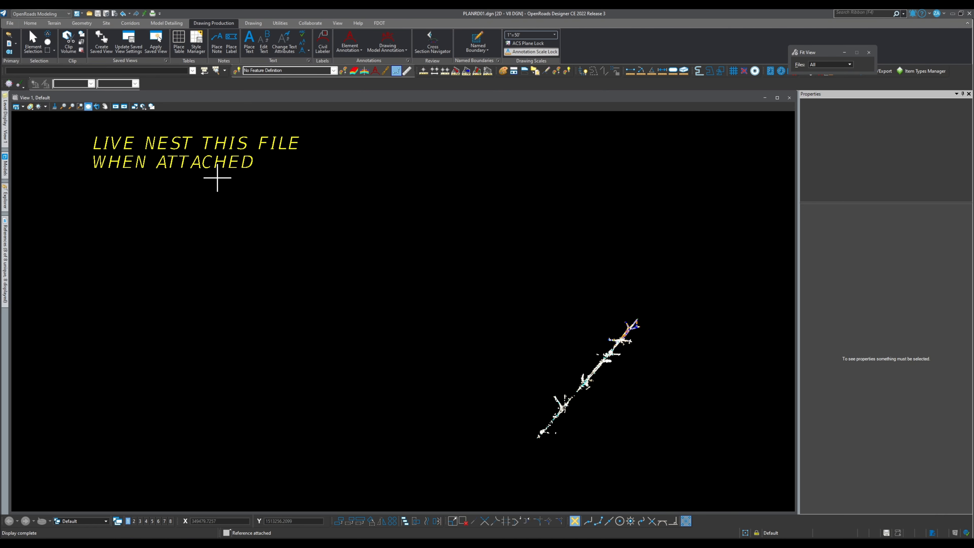
{"action": "scroll", "coordinate": [590, 414], "scroll_direction": "up", "scroll_amount": 10}
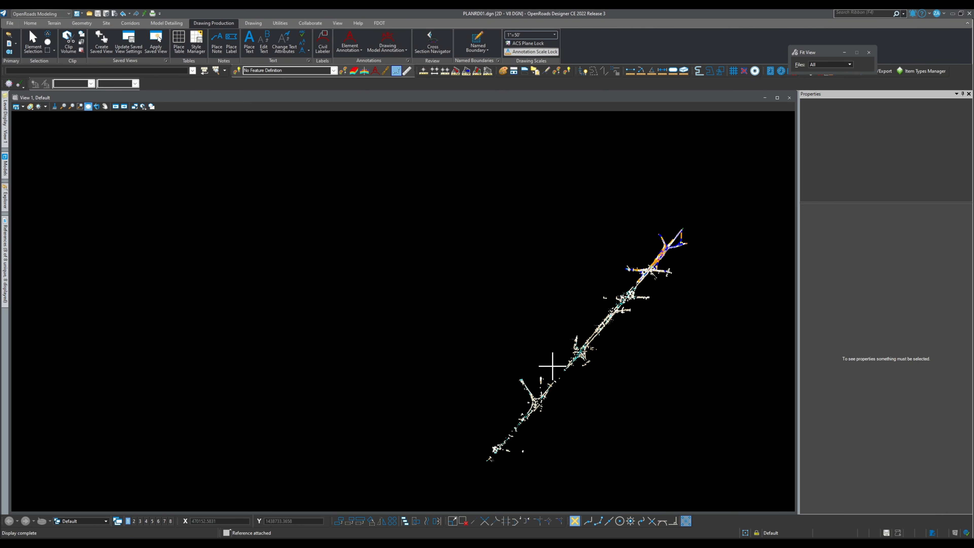
{"action": "scroll", "coordinate": [316, 284], "scroll_direction": "down", "scroll_amount": 3}
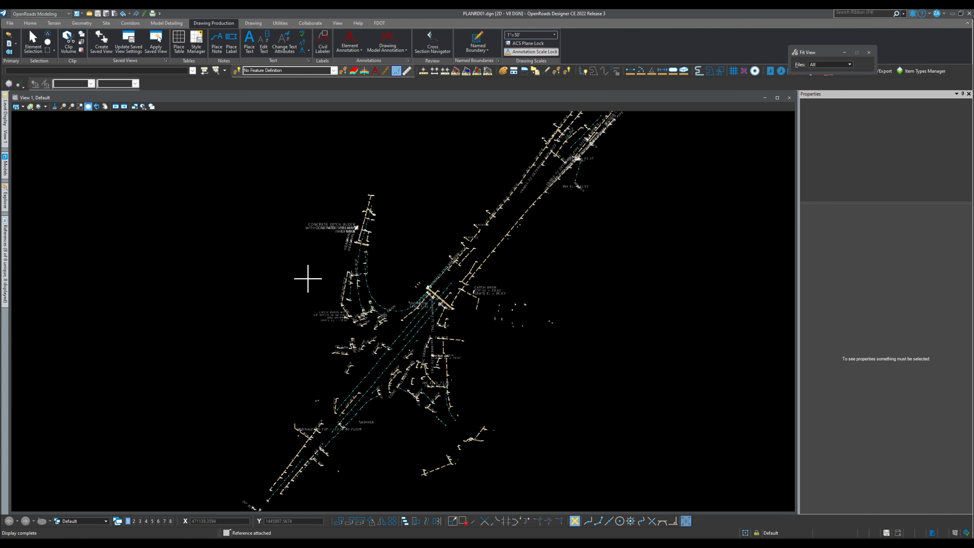
- Set the nested attachments of the TOPORD401.dgn reference to Live Nesting
{"action": "mouse_move", "coordinate": [6, 242]}
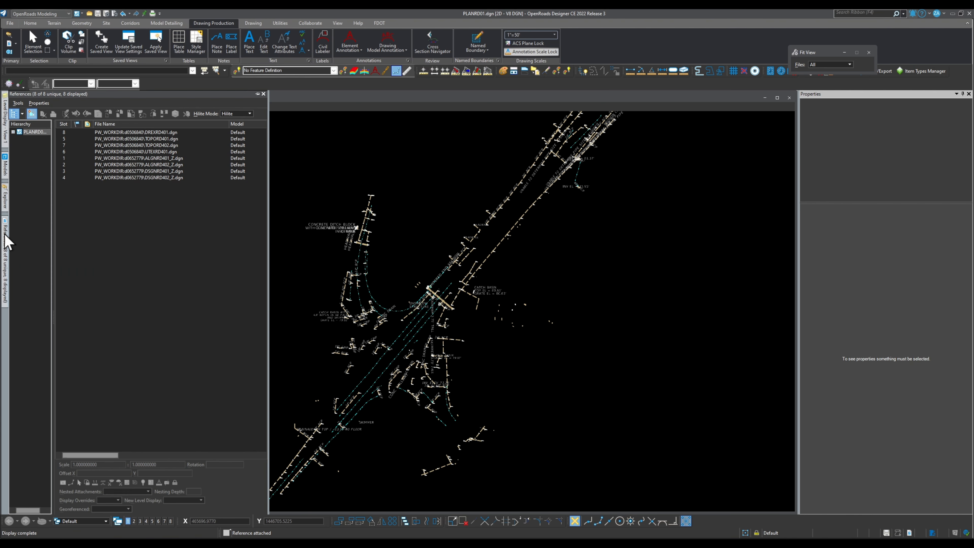
{"action": "left_click", "coordinate": [184, 157]}
{"action": "left_click", "coordinate": [174, 173]}
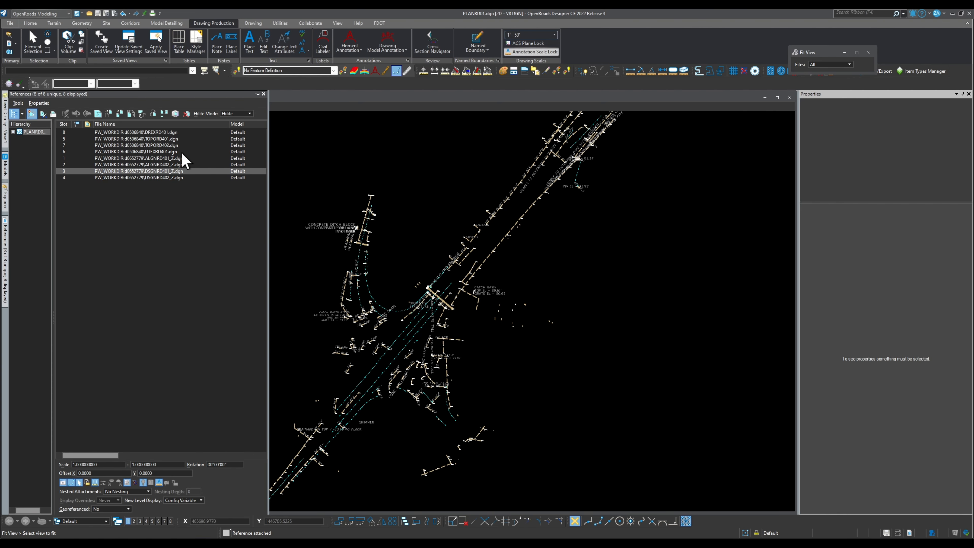
{"action": "left_click", "coordinate": [182, 133]}
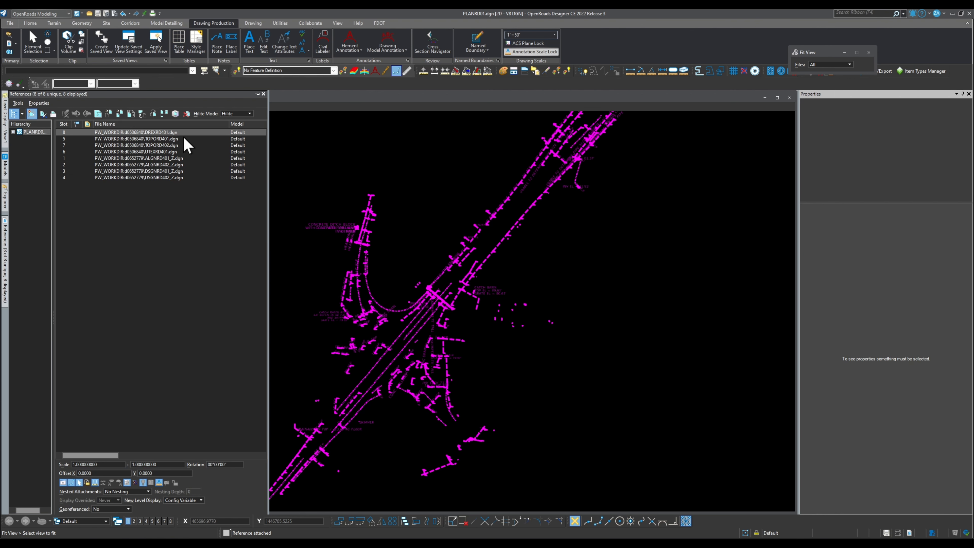
{"action": "left_click", "coordinate": [185, 139]}
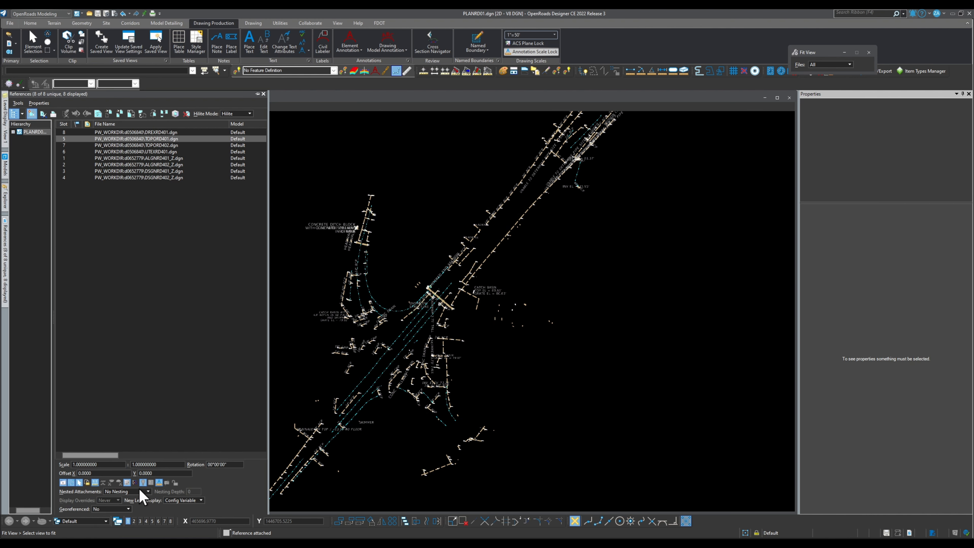
{"action": "left_click", "coordinate": [145, 491]}
{"action": "left_click", "coordinate": [134, 504]}
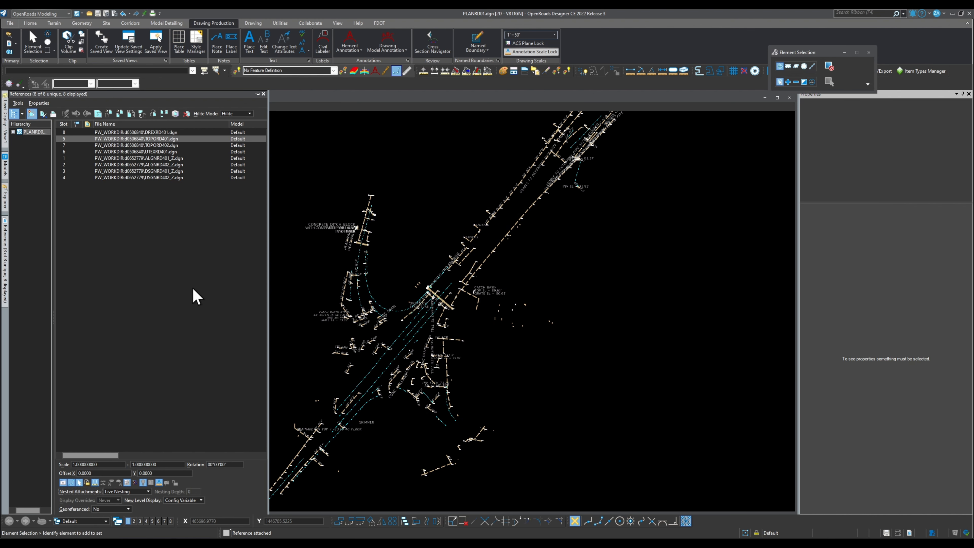
{"action": "left_click", "coordinate": [196, 210]}
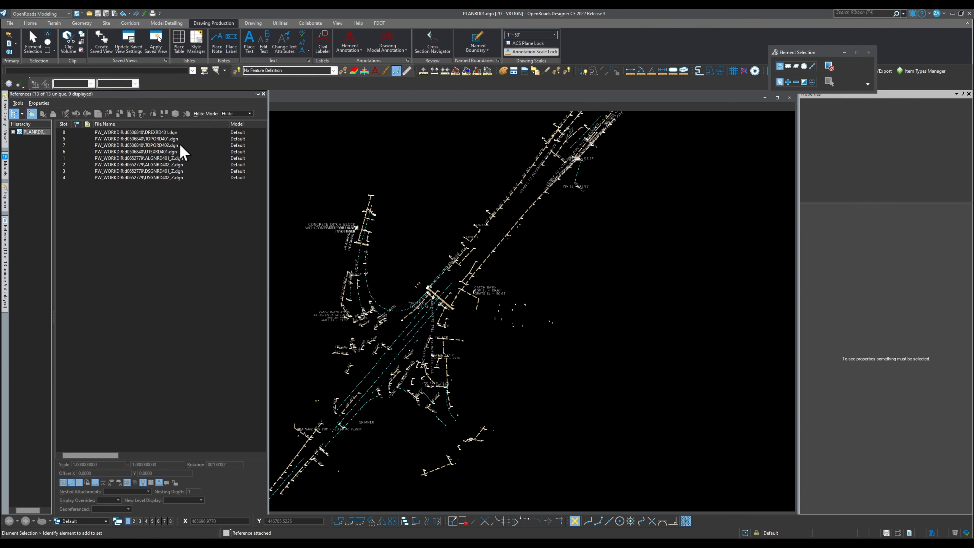
- Set the nested attachments of the TOPORD402.dgn reference to Live Nesting
{"action": "left_click", "coordinate": [182, 146]}
{"action": "left_click", "coordinate": [140, 492]}
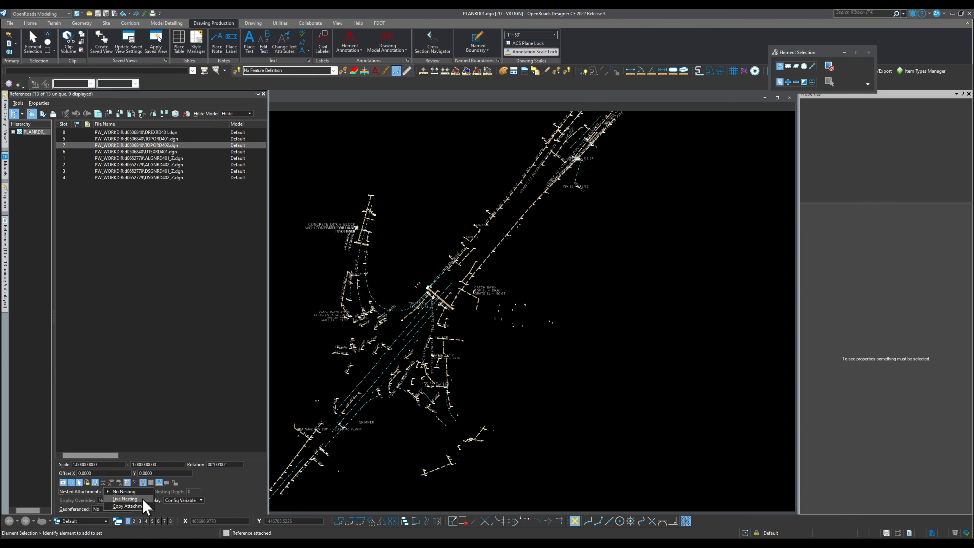
{"action": "left_click", "coordinate": [143, 499]}
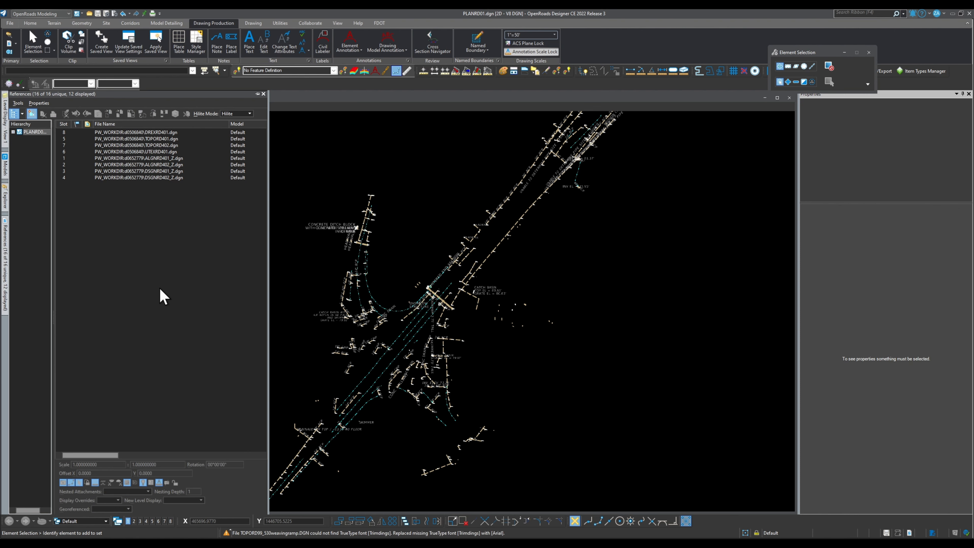
- Identify the reference with the oversized white text and turn off Use Active Annotation Scale for TOPORD402.dgn
{"action": "scroll", "coordinate": [408, 263], "scroll_direction": "up", "scroll_amount": 1}
{"action": "scroll", "coordinate": [407, 265], "scroll_direction": "down", "scroll_amount": 5}
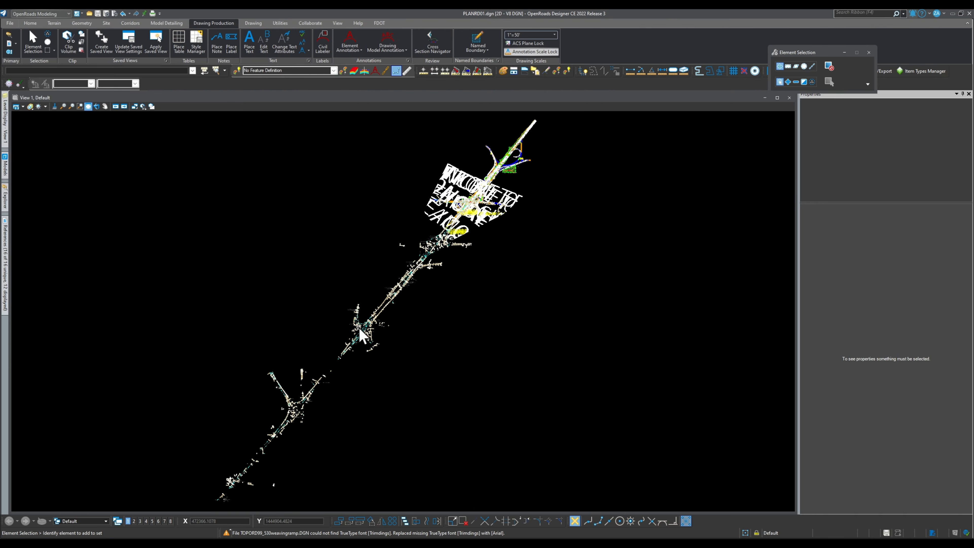
{"action": "scroll", "coordinate": [437, 225], "scroll_direction": "up", "scroll_amount": 5}
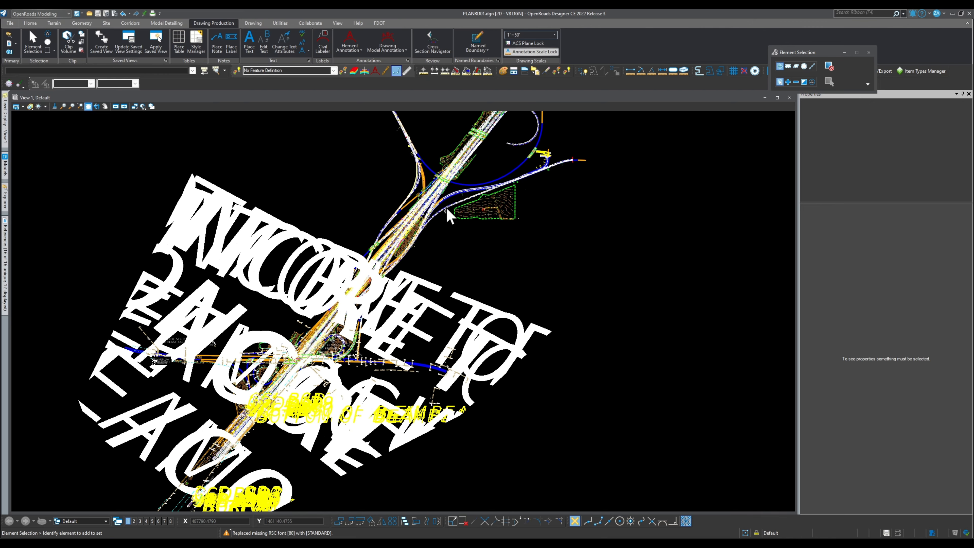
{"action": "scroll", "coordinate": [434, 254], "scroll_direction": "down", "scroll_amount": 1}
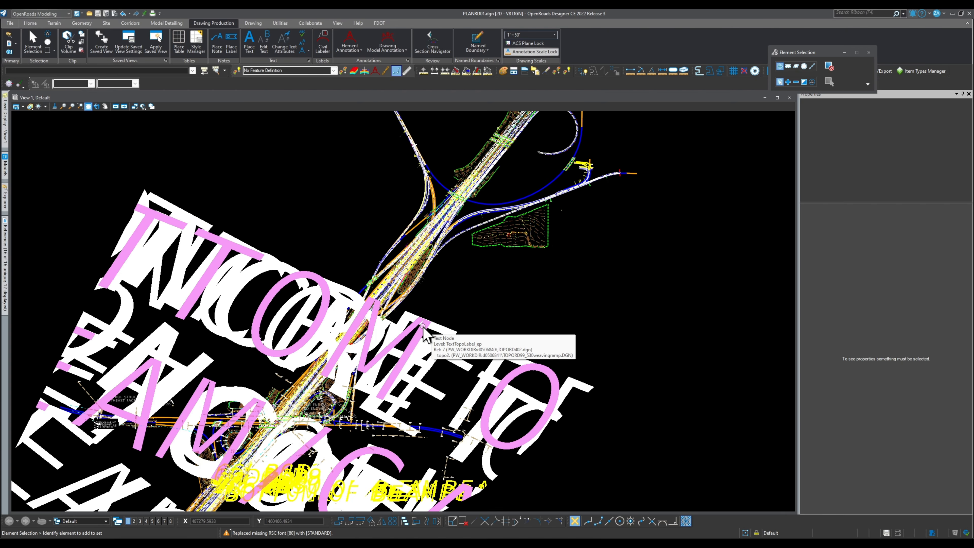
{"action": "mouse_move", "coordinate": [6, 230]}
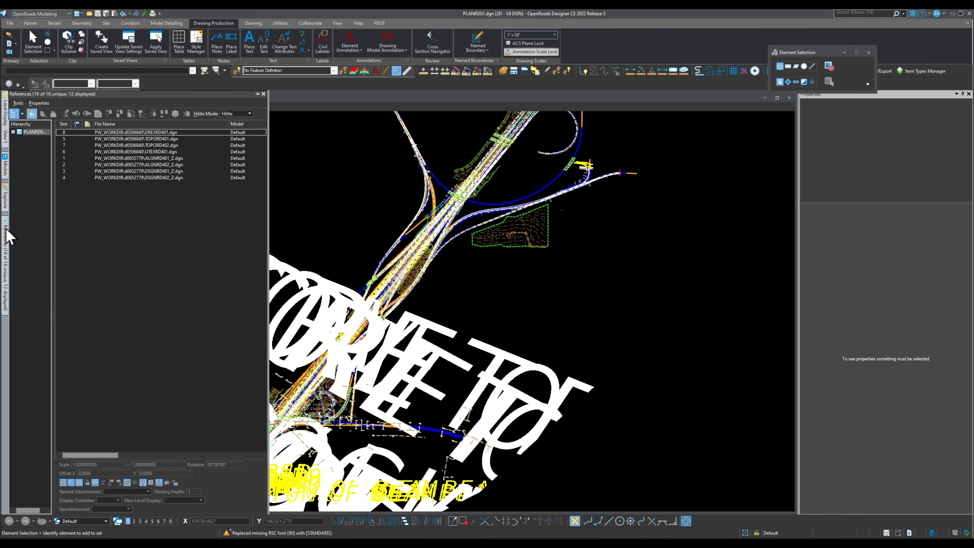
{"action": "left_click", "coordinate": [184, 145]}
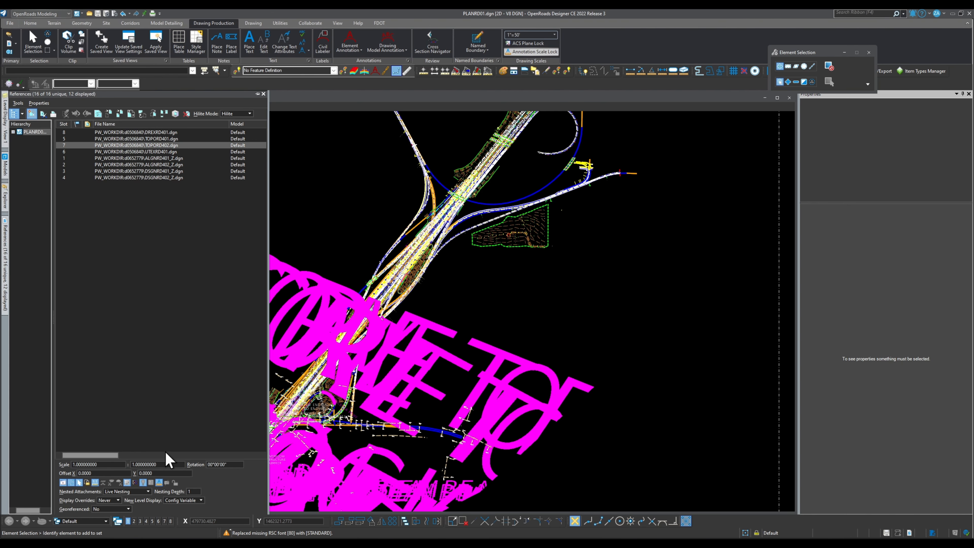
{"action": "left_click", "coordinate": [165, 482]}
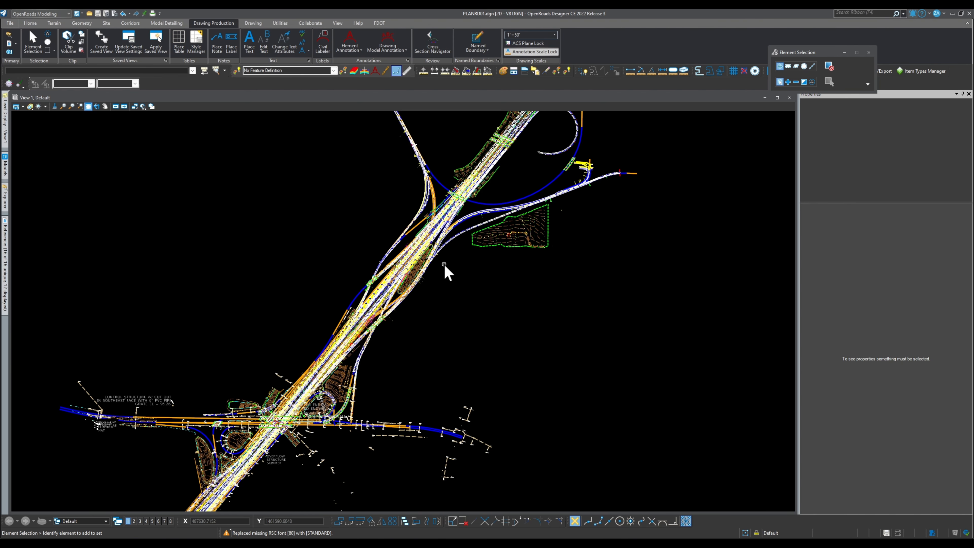
- Turn off Use Active Annotation Scale for the existing drainage reference DREXRD401.dgn
{"action": "scroll", "coordinate": [352, 399], "scroll_direction": "up", "scroll_amount": 2}
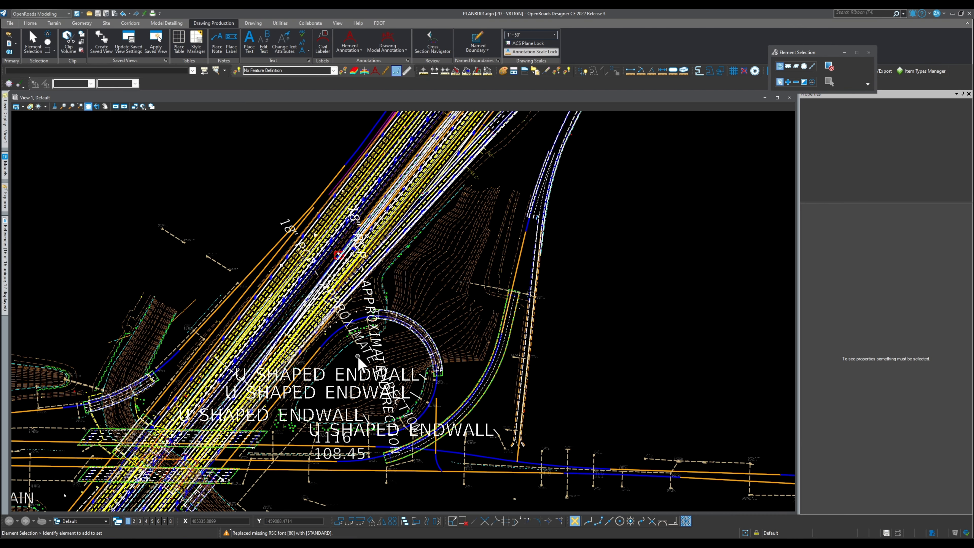
{"action": "mouse_move", "coordinate": [347, 377]}
{"action": "mouse_move", "coordinate": [6, 231]}
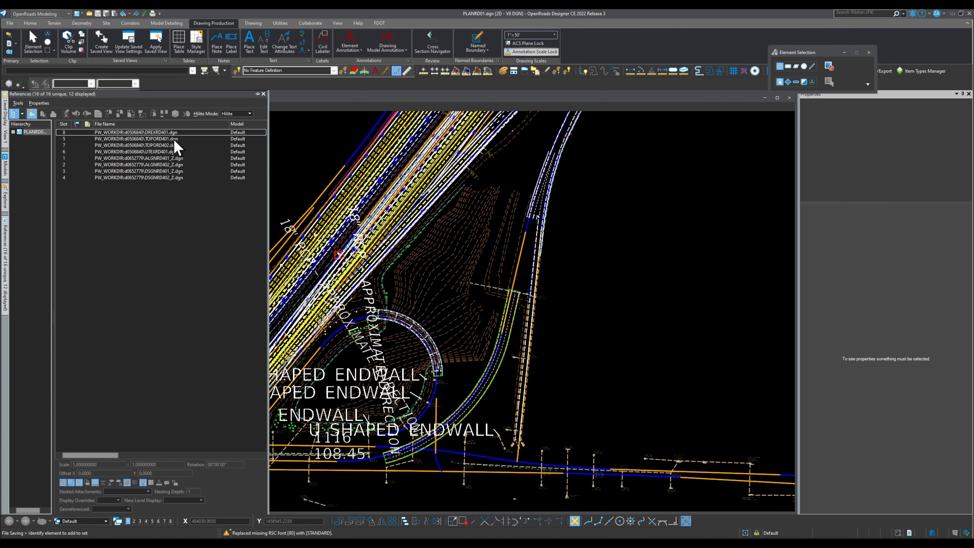
{"action": "left_click", "coordinate": [165, 132]}
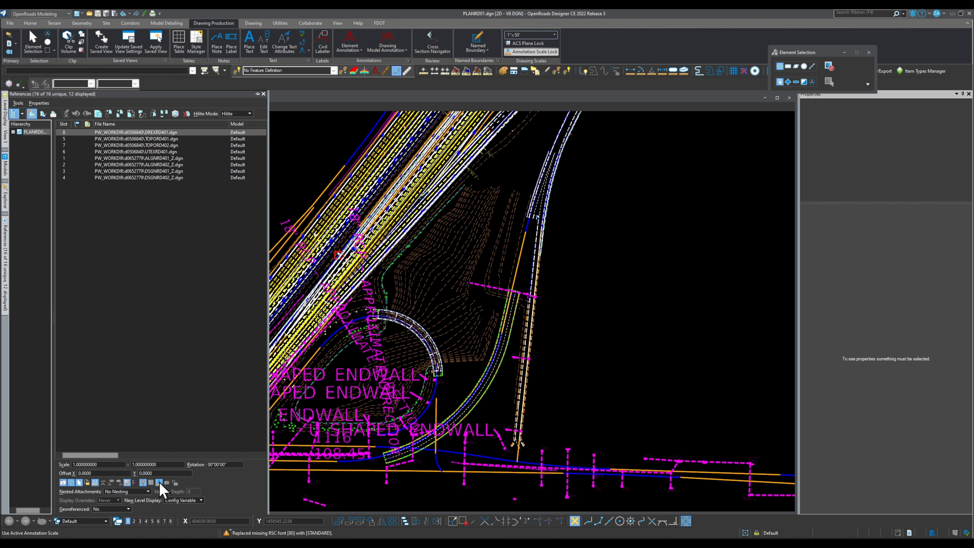
{"action": "left_click", "coordinate": [175, 330]}
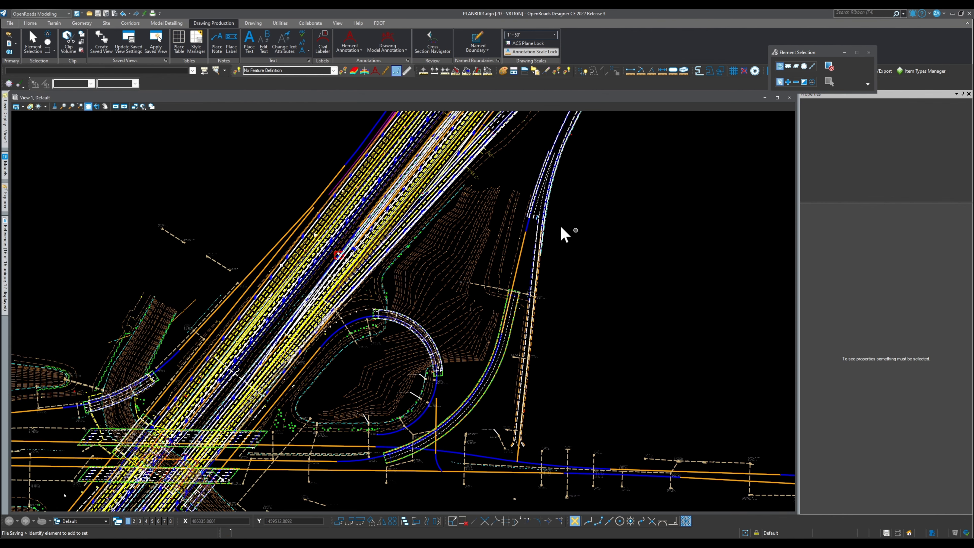
- Rotate the plan view so the mainline roadway runs horizontally, and centre its starting end in the view
{"action": "scroll", "coordinate": [315, 219], "scroll_direction": "down", "scroll_amount": 2}
{"action": "scroll", "coordinate": [321, 219], "scroll_direction": "down", "scroll_amount": 1}
{"action": "scroll", "coordinate": [301, 319], "scroll_direction": "down", "scroll_amount": 1}
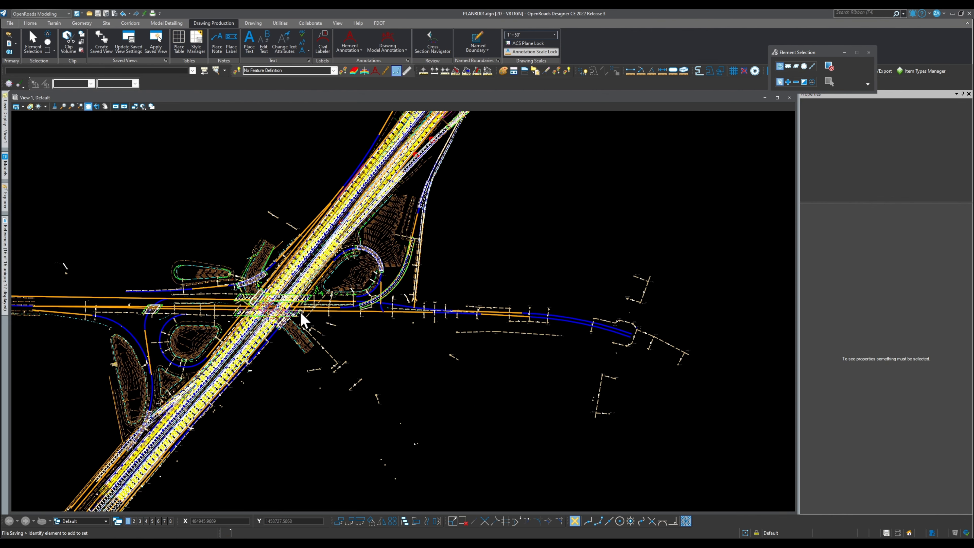
{"action": "scroll", "coordinate": [301, 307], "scroll_direction": "down", "scroll_amount": 1}
{"action": "scroll", "coordinate": [183, 426], "scroll_direction": "up", "scroll_amount": 2}
{"action": "scroll", "coordinate": [169, 426], "scroll_direction": "up", "scroll_amount": 2}
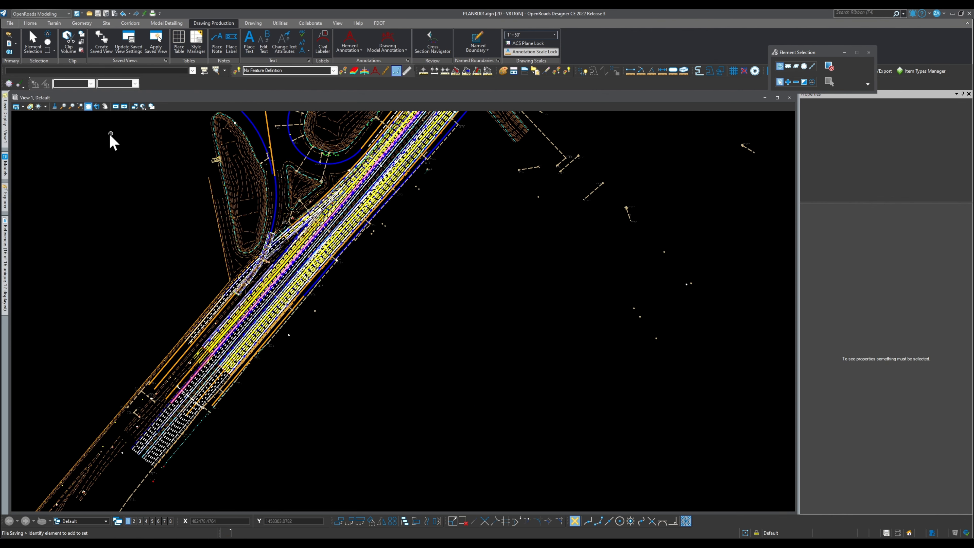
{"action": "left_click", "coordinate": [96, 107]}
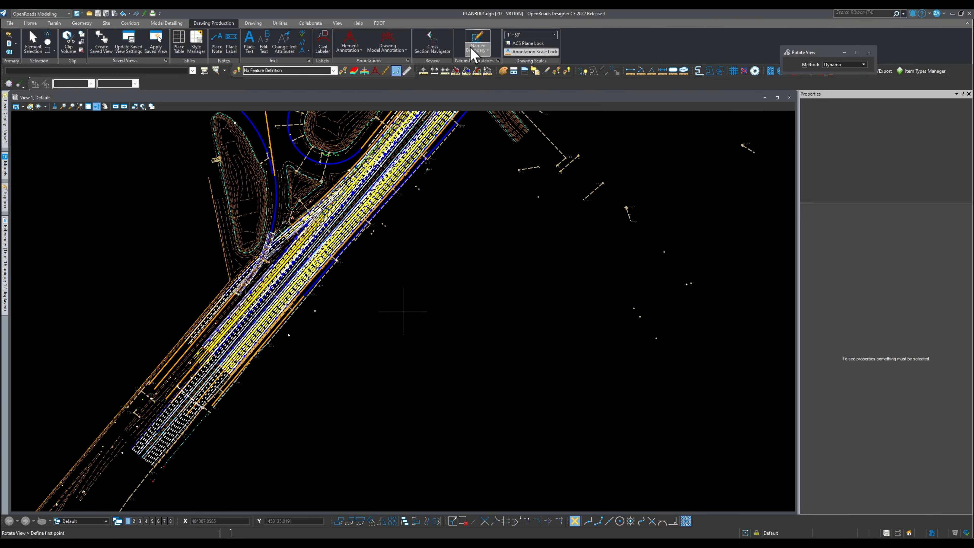
{"action": "left_click", "coordinate": [260, 351]}
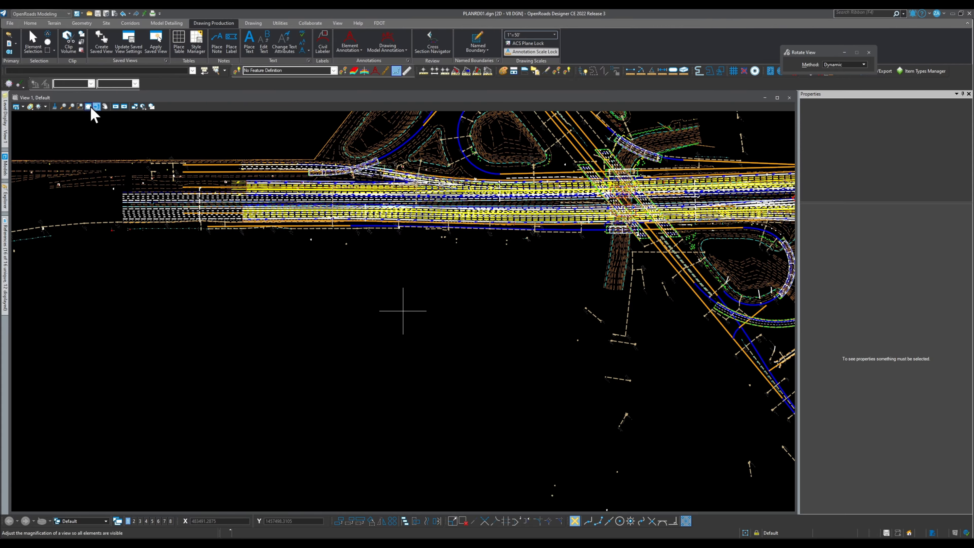
{"action": "left_click", "coordinate": [105, 107]}
{"action": "left_click_drag", "start_coordinate": [233, 267], "coordinate": [261, 341]}
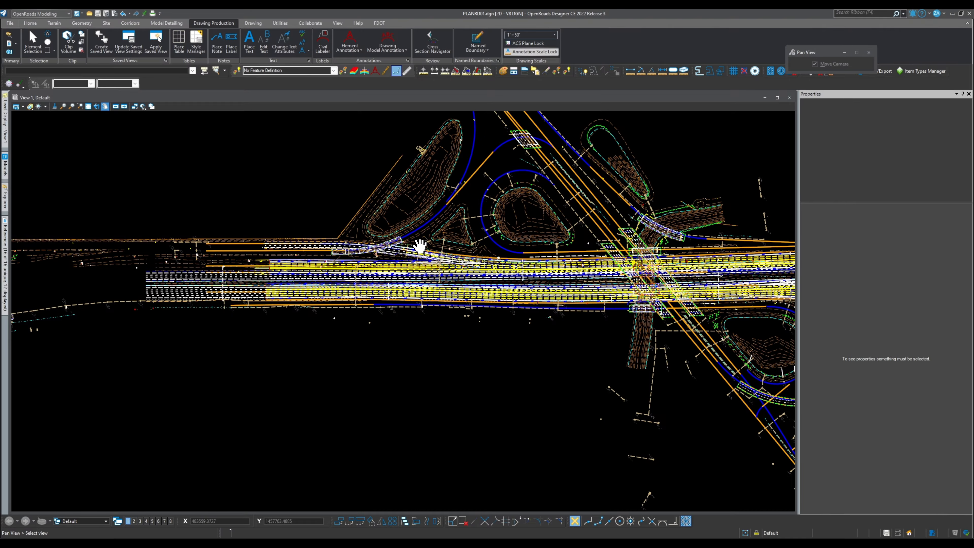
{"action": "scroll", "coordinate": [401, 284], "scroll_direction": "up", "scroll_amount": 2}
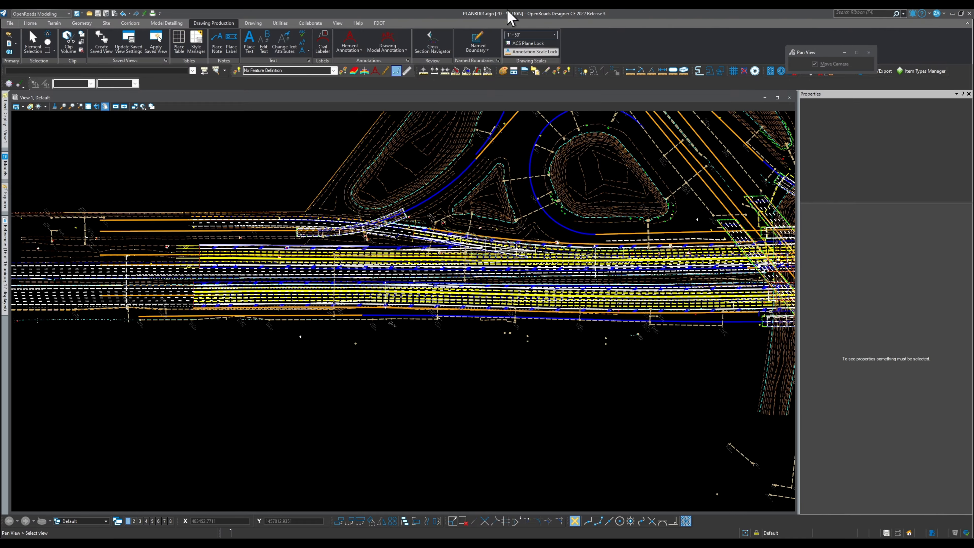
- Pin the References dialog open beside the plan view and return to Element Selection
{"action": "left_click", "coordinate": [5, 236]}
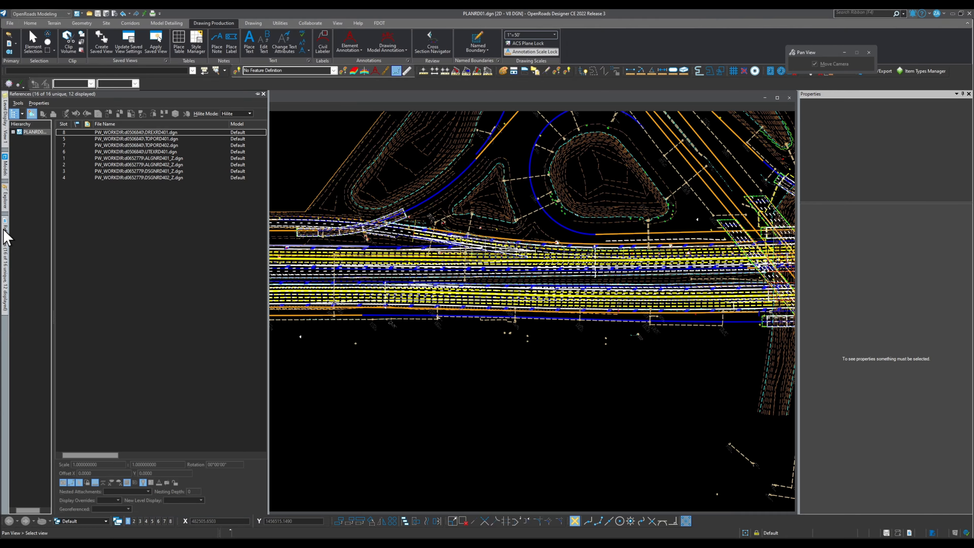
{"action": "left_click", "coordinate": [257, 94]}
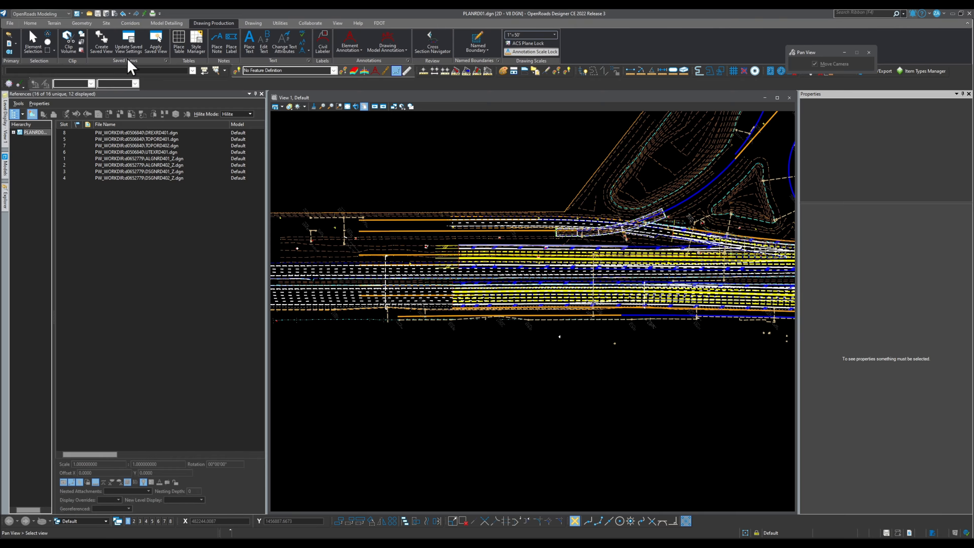
{"action": "left_click", "coordinate": [33, 41]}
- Examine where the existing drain pipes cross the WallBarrier line and identify which references these elements come from
{"action": "scroll", "coordinate": [392, 327], "scroll_direction": "down", "scroll_amount": 3}
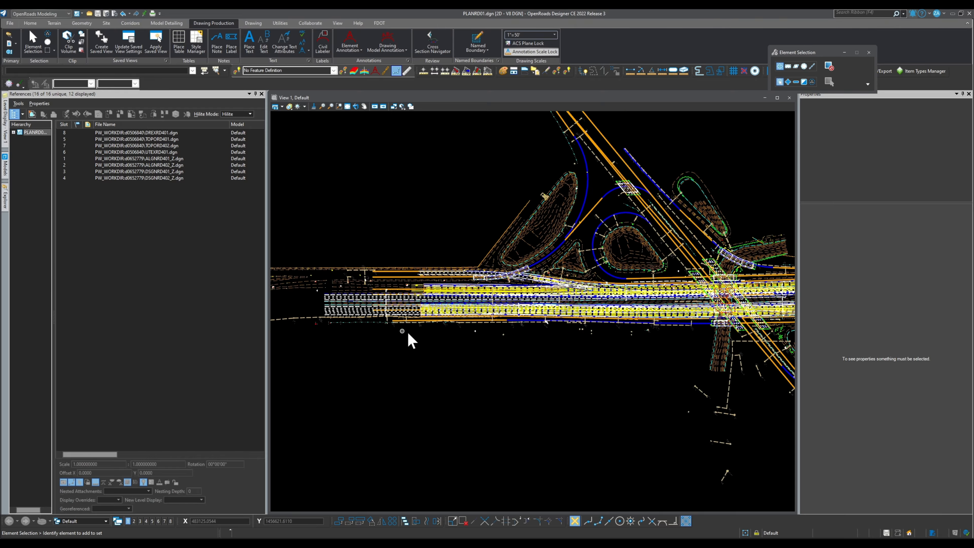
{"action": "scroll", "coordinate": [748, 326], "scroll_direction": "up", "scroll_amount": 2}
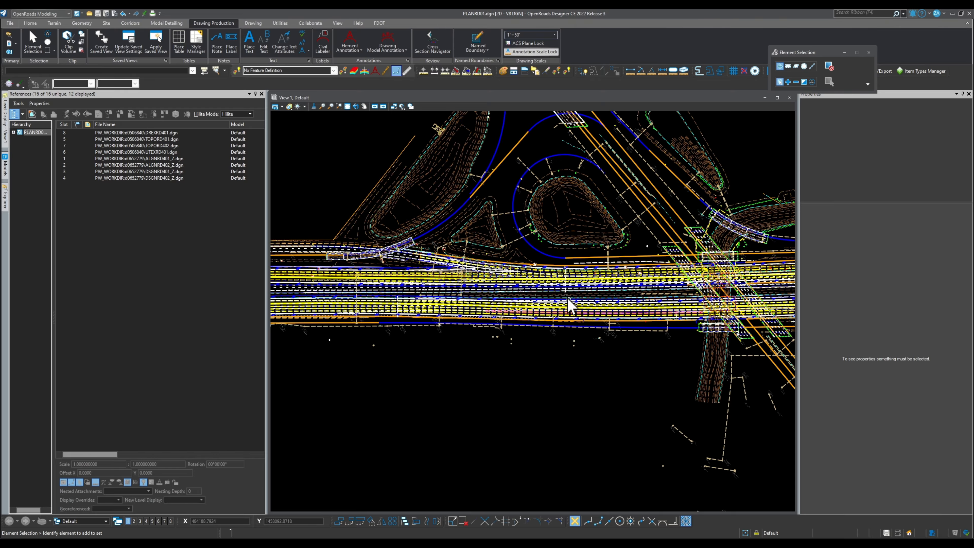
{"action": "scroll", "coordinate": [657, 307], "scroll_direction": "up", "scroll_amount": 1}
{"action": "scroll", "coordinate": [599, 261], "scroll_direction": "up", "scroll_amount": 4}
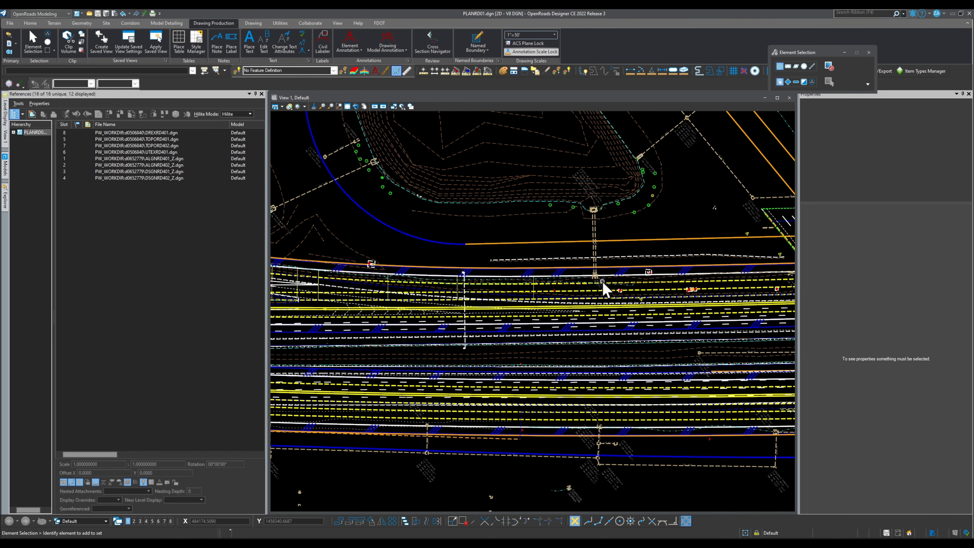
{"action": "scroll", "coordinate": [577, 269], "scroll_direction": "up", "scroll_amount": 1}
{"action": "scroll", "coordinate": [577, 269], "scroll_direction": "up", "scroll_amount": 4}
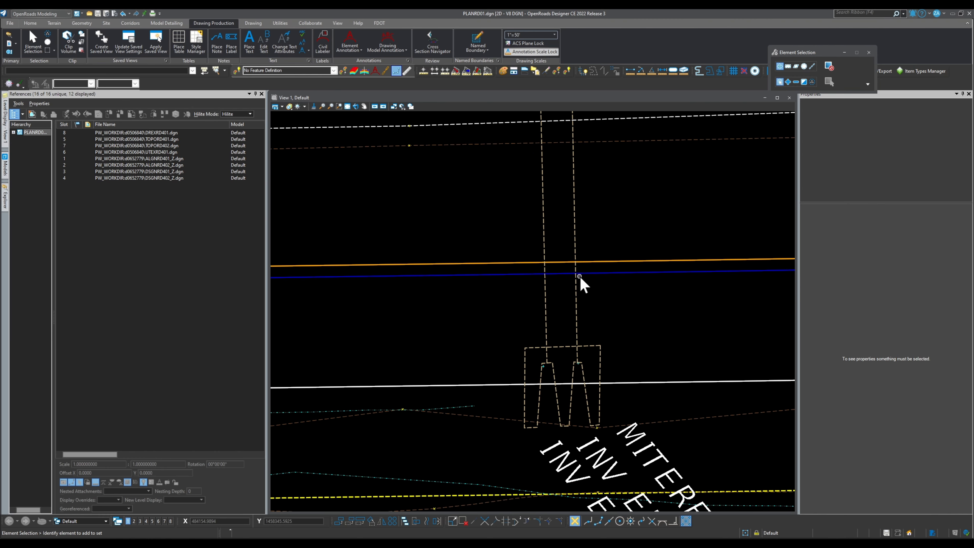
{"action": "scroll", "coordinate": [564, 255], "scroll_direction": "up", "scroll_amount": 6}
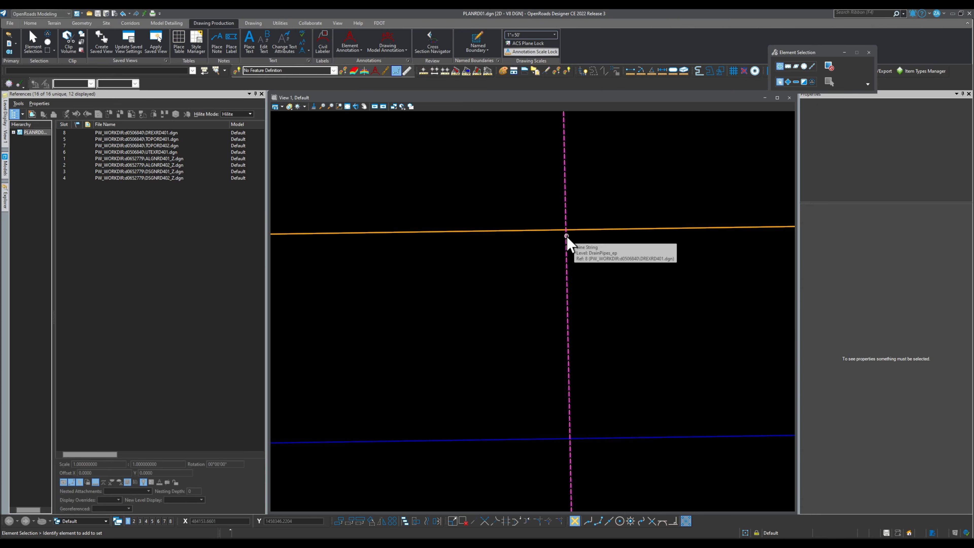
{"action": "scroll", "coordinate": [565, 247], "scroll_direction": "down", "scroll_amount": 2}
{"action": "mouse_move", "coordinate": [566, 247]}
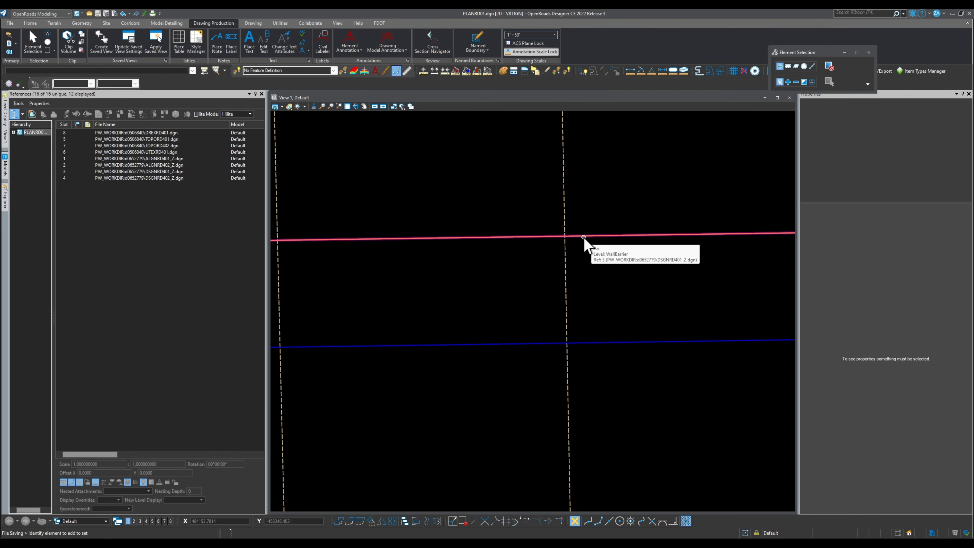
{"action": "scroll", "coordinate": [600, 244], "scroll_direction": "down", "scroll_amount": 6}
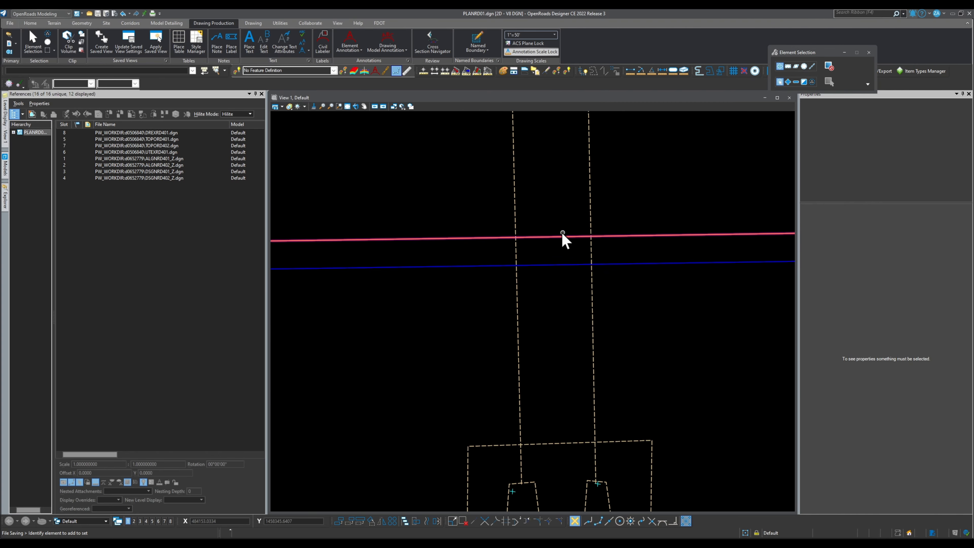
- Examine the existing mitered end section beneath the design linework and identify its level and source reference
{"action": "scroll", "coordinate": [554, 235], "scroll_direction": "down", "scroll_amount": 4}
{"action": "scroll", "coordinate": [544, 320], "scroll_direction": "up", "scroll_amount": 2}
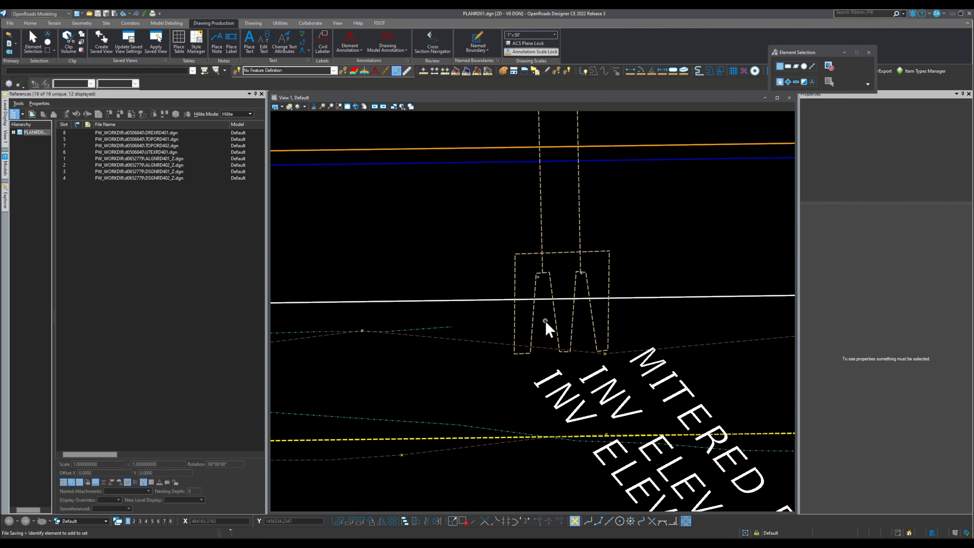
{"action": "scroll", "coordinate": [544, 321], "scroll_direction": "up", "scroll_amount": 2}
{"action": "mouse_move", "coordinate": [547, 300]}
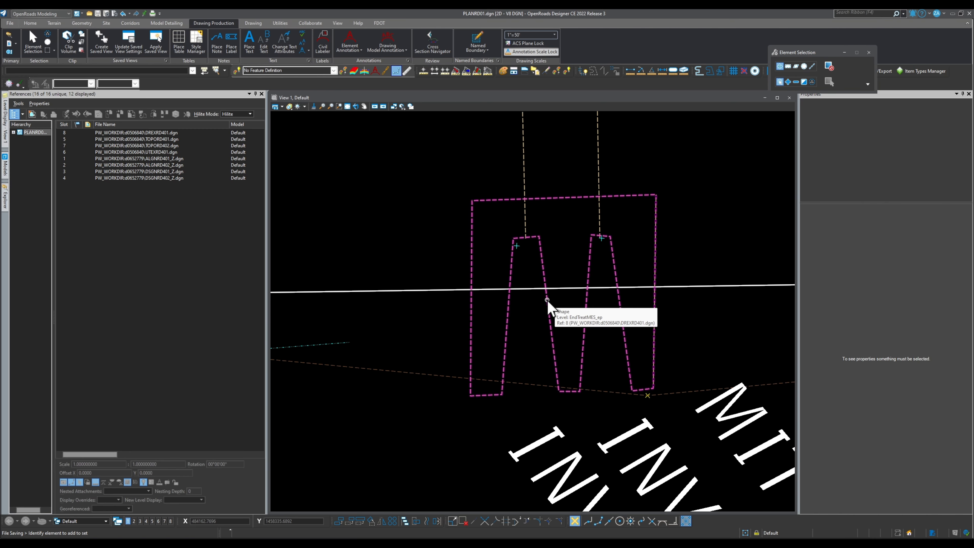
{"action": "scroll", "coordinate": [548, 292], "scroll_direction": "down", "scroll_amount": 8}
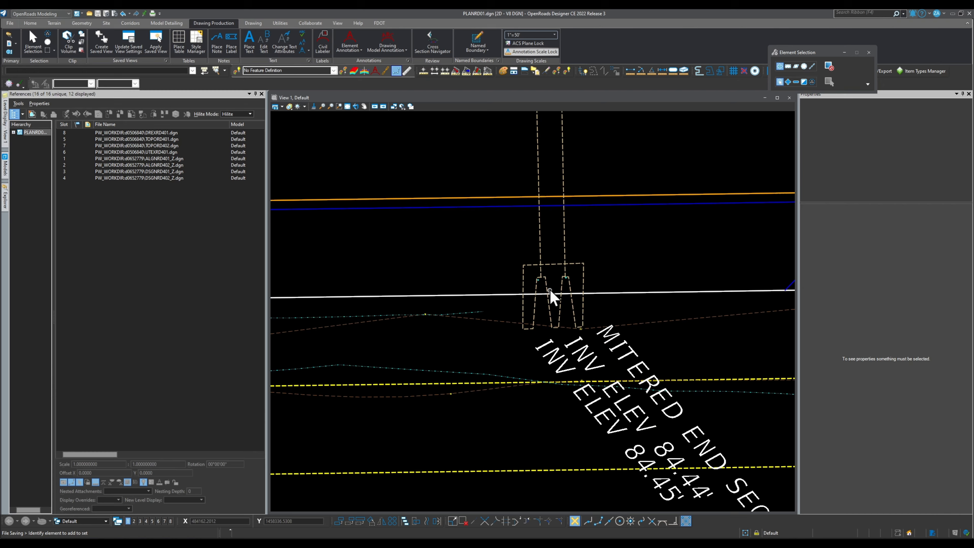
{"action": "scroll", "coordinate": [582, 322], "scroll_direction": "down", "scroll_amount": 2}
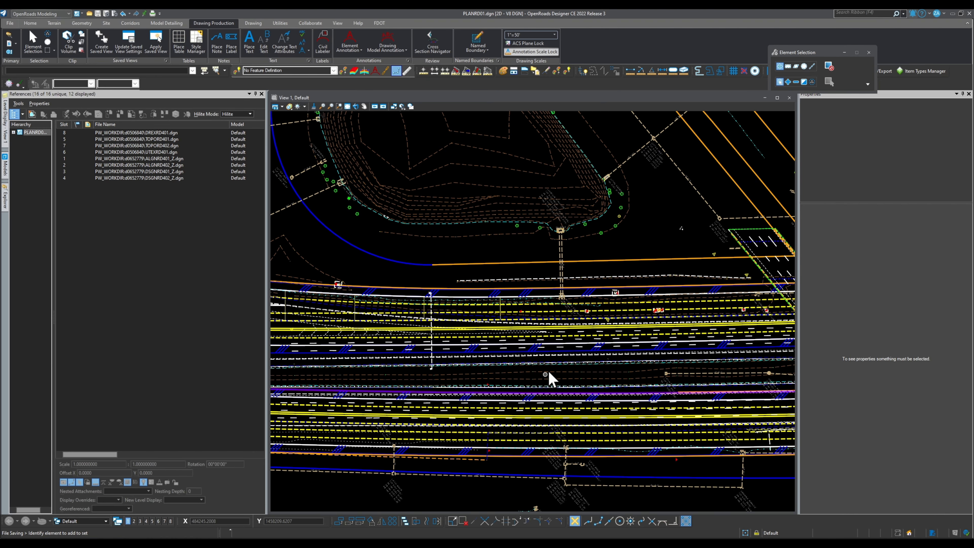
- Inspect the existing 24" HDPE pipe where it crosses the orange design line, selecting it to check its properties and clearing the selection
{"action": "scroll", "coordinate": [548, 373], "scroll_direction": "down", "scroll_amount": 4}
{"action": "scroll", "coordinate": [477, 416], "scroll_direction": "up", "scroll_amount": 5}
{"action": "scroll", "coordinate": [506, 391], "scroll_direction": "up", "scroll_amount": 5}
{"action": "scroll", "coordinate": [508, 410], "scroll_direction": "up", "scroll_amount": 8}
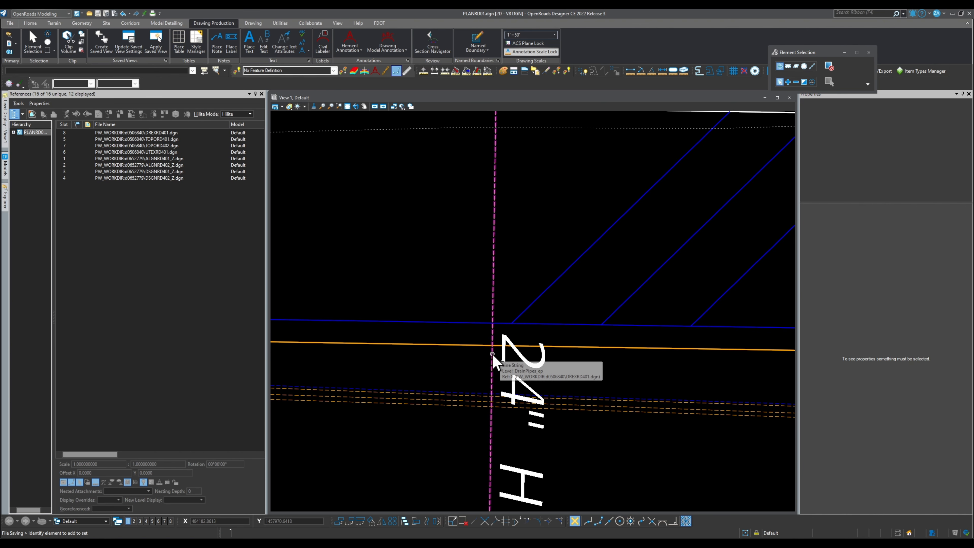
{"action": "left_click", "coordinate": [491, 355]}
{"action": "scroll", "coordinate": [488, 361], "scroll_direction": "up", "scroll_amount": 2}
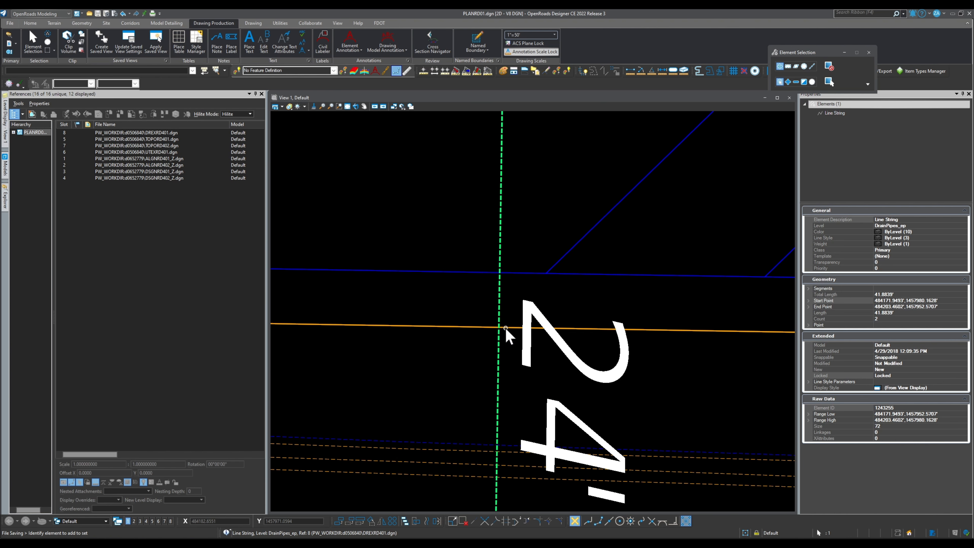
{"action": "scroll", "coordinate": [484, 265], "scroll_direction": "down", "scroll_amount": 8}
{"action": "left_click", "coordinate": [455, 348]}
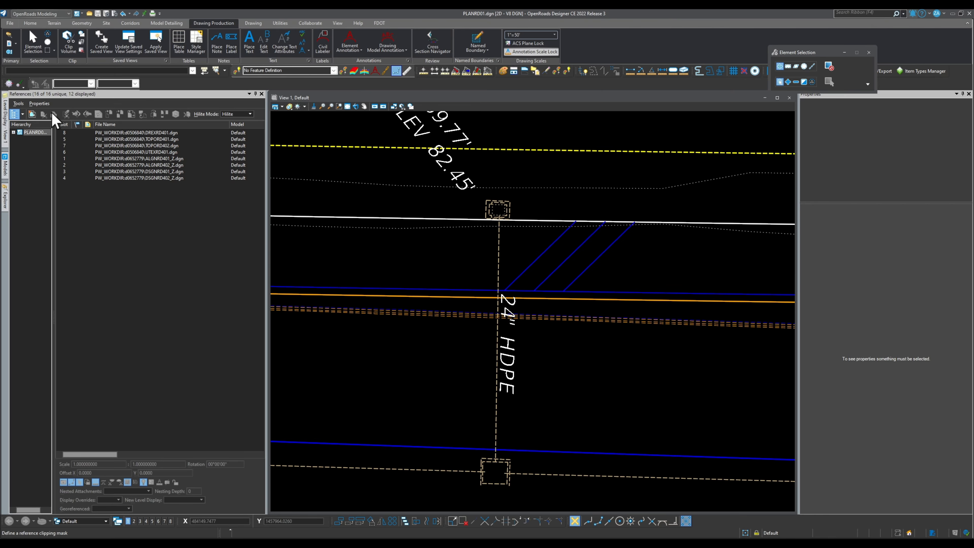
- Open the update sequence of the references, review the drawing order of the attached files and close it
{"action": "left_click", "coordinate": [39, 104]}
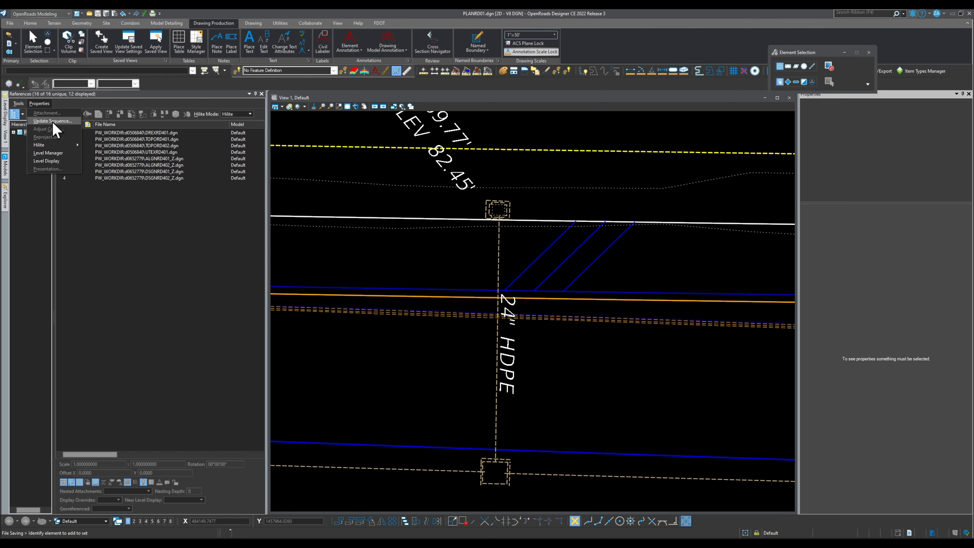
{"action": "left_click", "coordinate": [53, 121]}
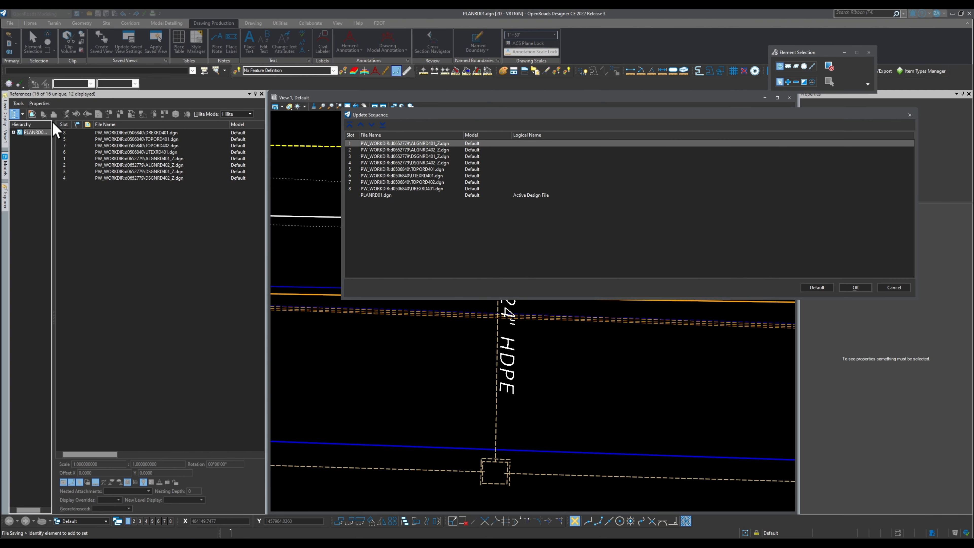
{"action": "left_click_drag", "start_coordinate": [435, 116], "coordinate": [603, 254]}
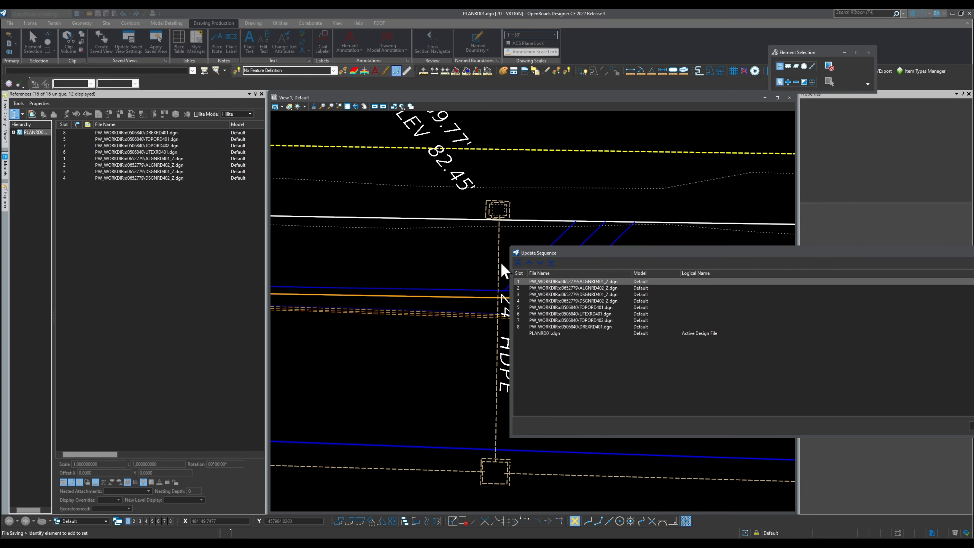
{"action": "left_click_drag", "start_coordinate": [615, 253], "coordinate": [489, 280]}
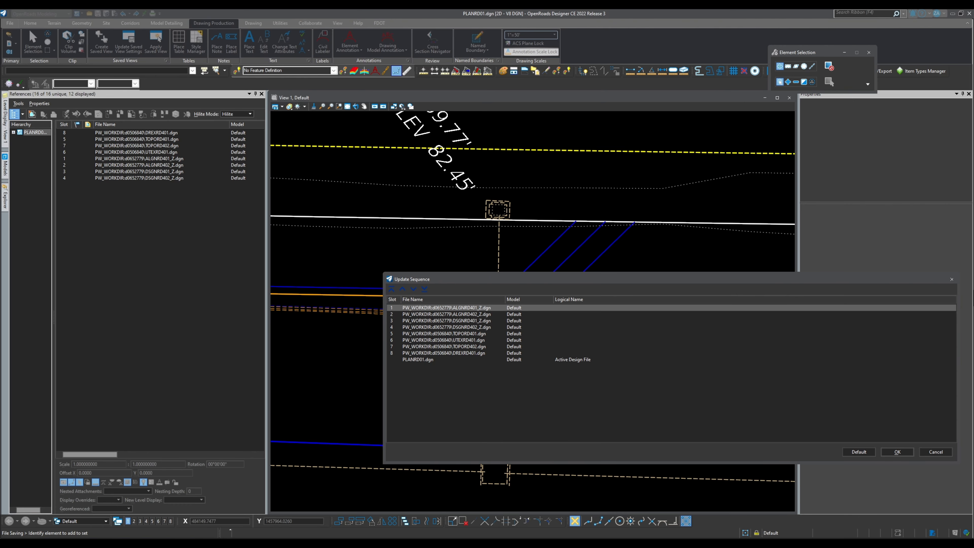
{"action": "left_click", "coordinate": [952, 279]}
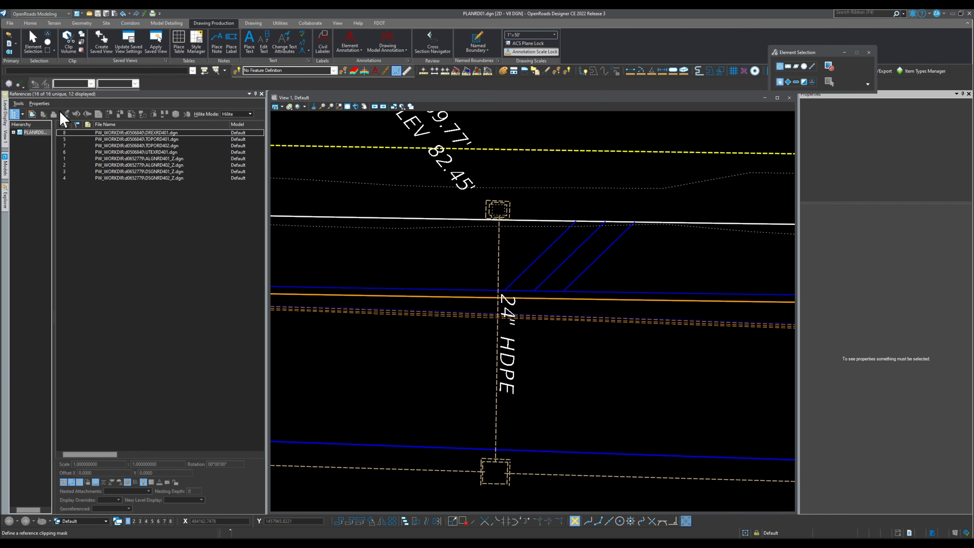
- Reopen the update sequence of the references, uncover the 24" HDPE pipe in the view and select the DREXRD401.dgn entry
{"action": "left_click", "coordinate": [46, 102]}
{"action": "left_click", "coordinate": [50, 121]}
{"action": "left_click_drag", "start_coordinate": [535, 280], "coordinate": [682, 273]}
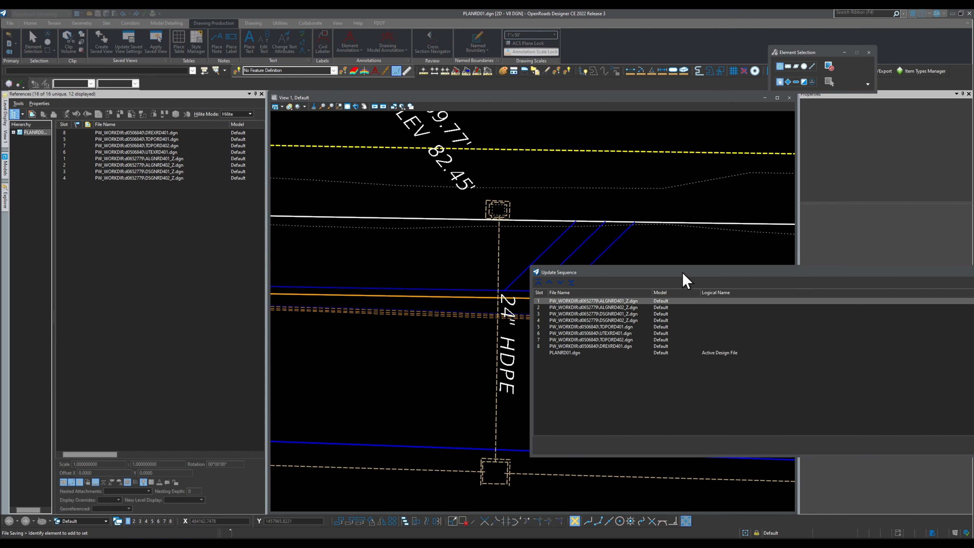
{"action": "left_click", "coordinate": [615, 347]}
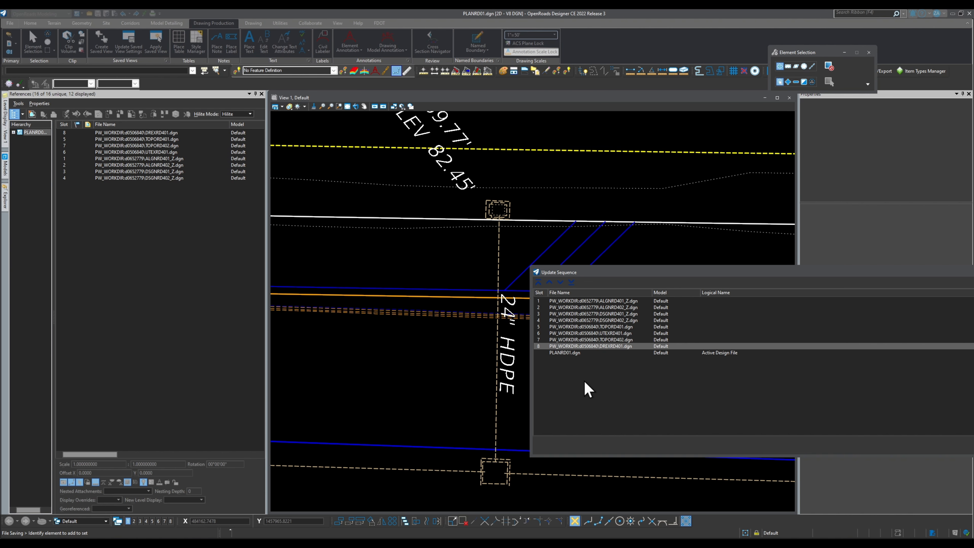
- Move the active design file PLANRD01.dgn to the start of the update sequence and back to the end
{"action": "left_click", "coordinate": [563, 353]}
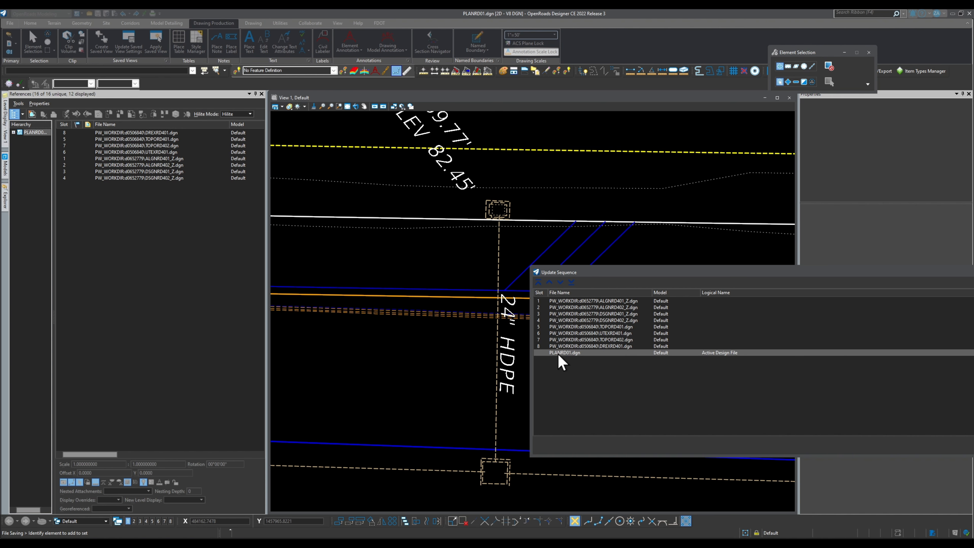
{"action": "scroll", "coordinate": [399, 371], "scroll_direction": "down", "scroll_amount": 4}
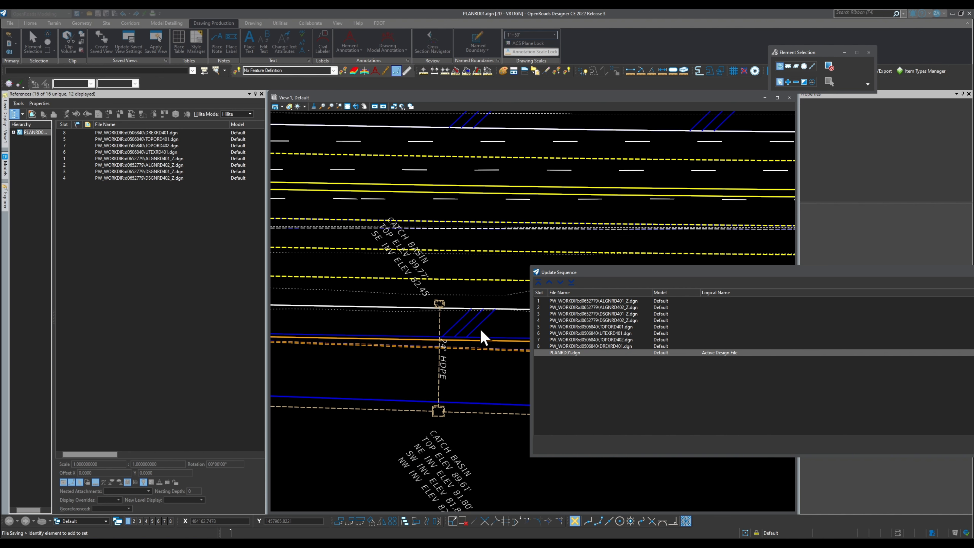
{"action": "scroll", "coordinate": [364, 313], "scroll_direction": "down", "scroll_amount": 2}
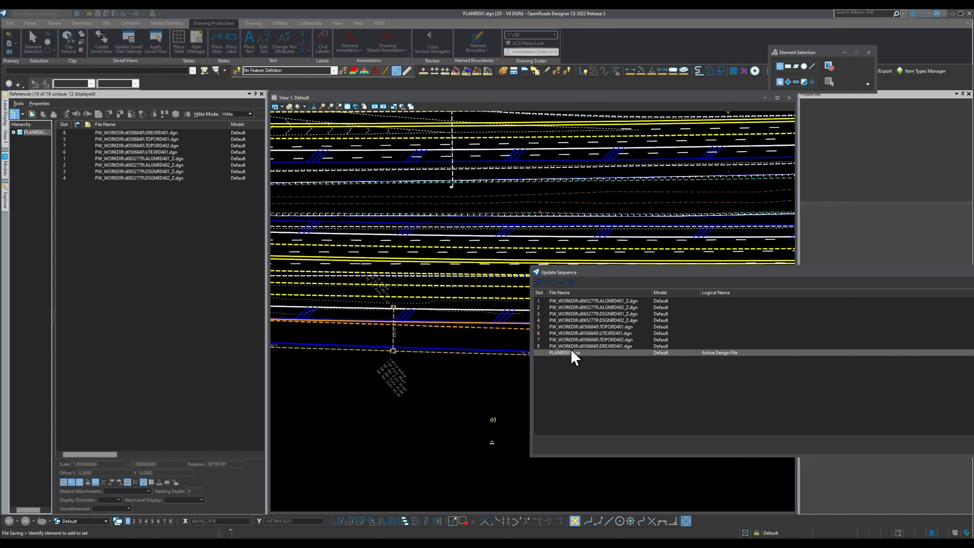
{"action": "left_click", "coordinate": [538, 283]}
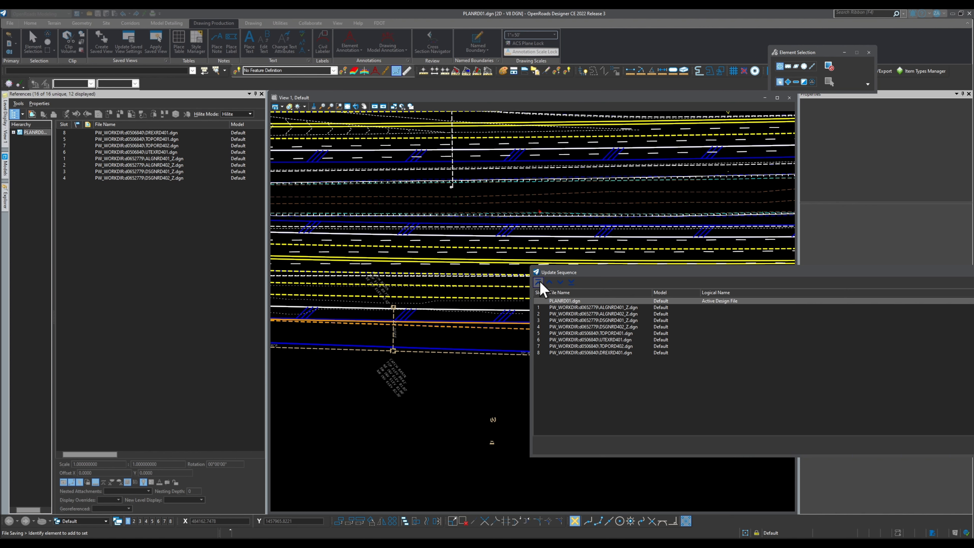
{"action": "left_click", "coordinate": [570, 284]}
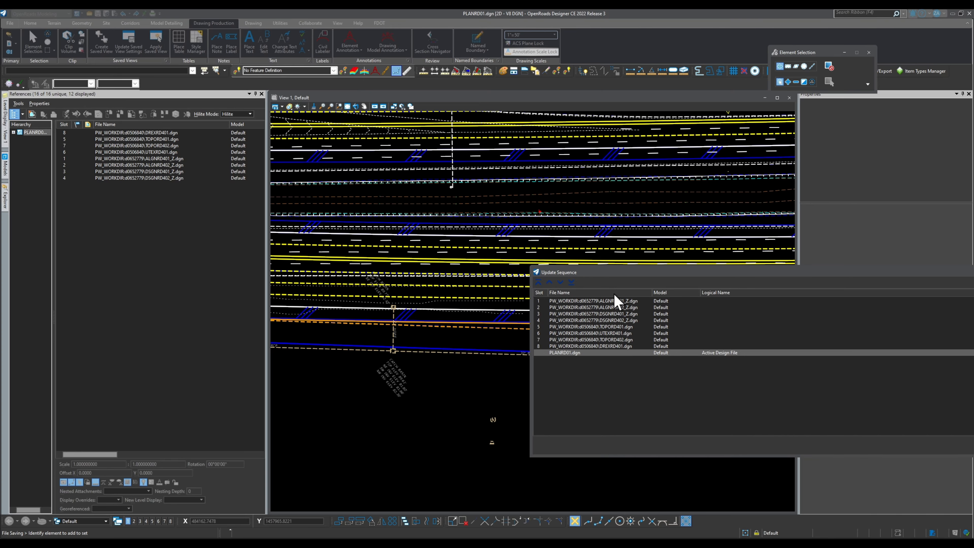
{"action": "scroll", "coordinate": [387, 323], "scroll_direction": "up", "scroll_amount": 6}
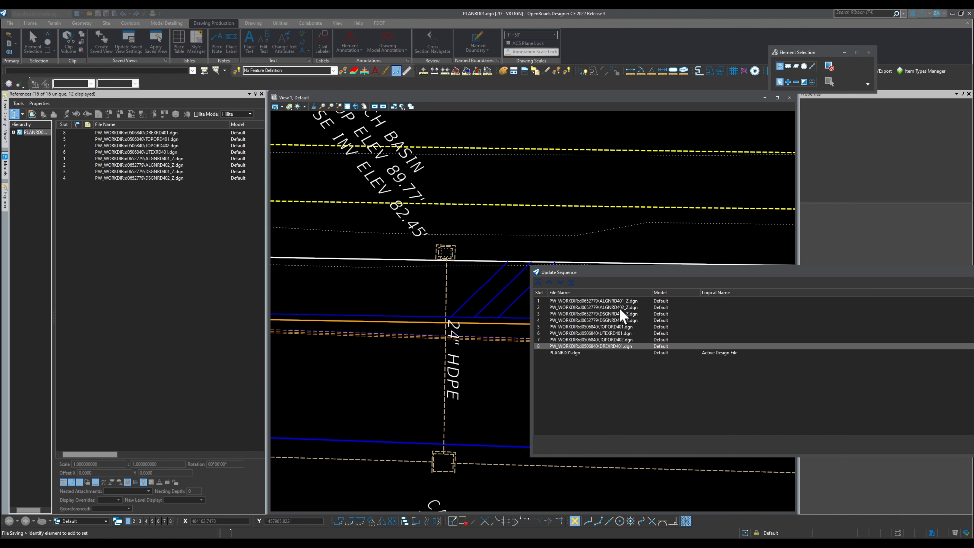
- Move ALGNRD402_Z.dgn and ALGNRD401_Z.dgn, in that order, to just before PLANRD01.dgn in the update sequence
{"action": "left_click", "coordinate": [637, 309], "text": "shift"}
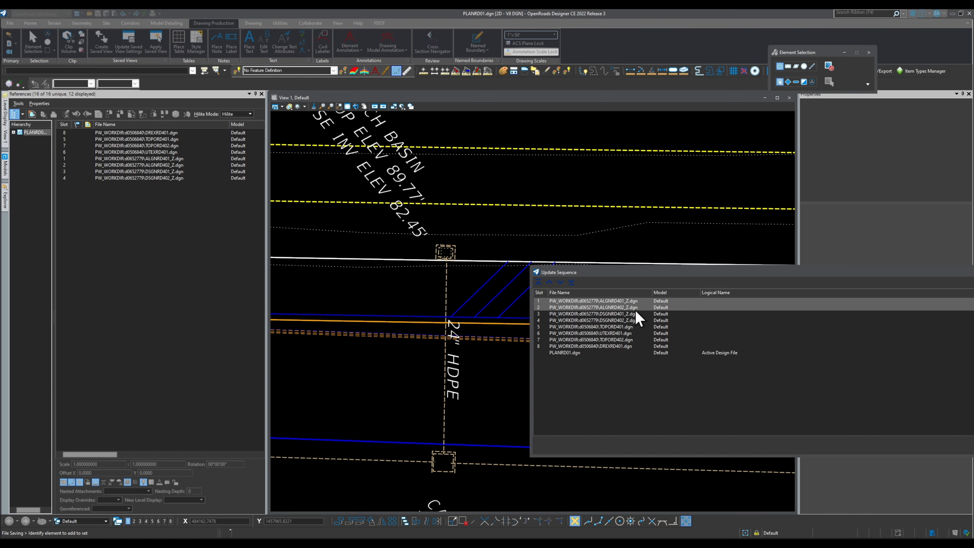
{"action": "left_click", "coordinate": [561, 283]}
{"action": "left_click", "coordinate": [560, 282]}
{"action": "left_click", "coordinate": [561, 283]}
{"action": "left_click", "coordinate": [561, 283]}
{"action": "left_click", "coordinate": [560, 283]}
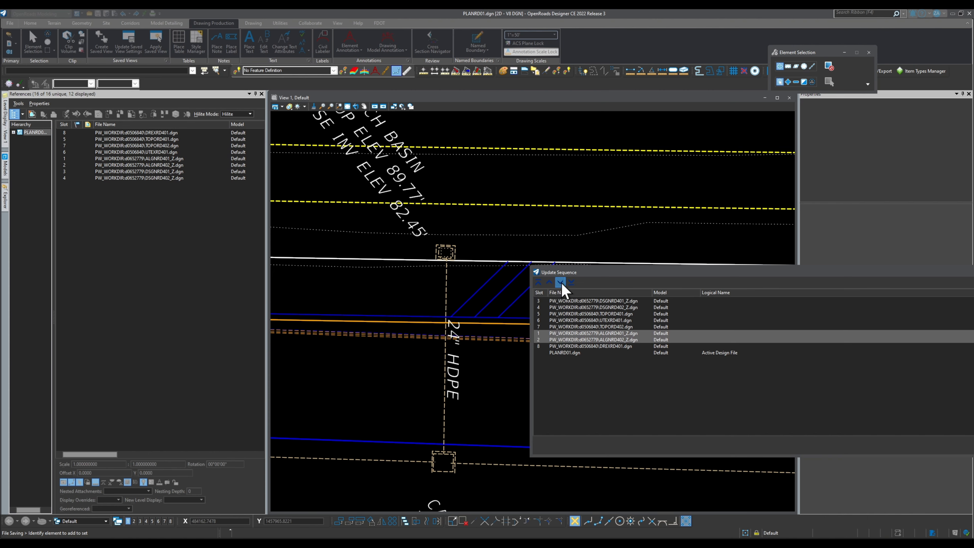
{"action": "left_click", "coordinate": [560, 283]}
{"action": "left_click", "coordinate": [636, 346], "text": "ctrl"}
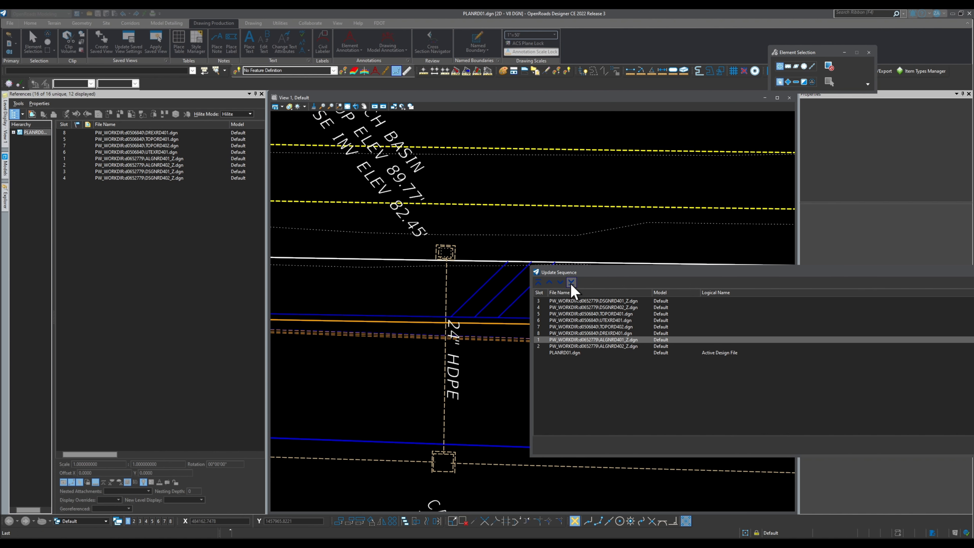
{"action": "left_click", "coordinate": [561, 283]}
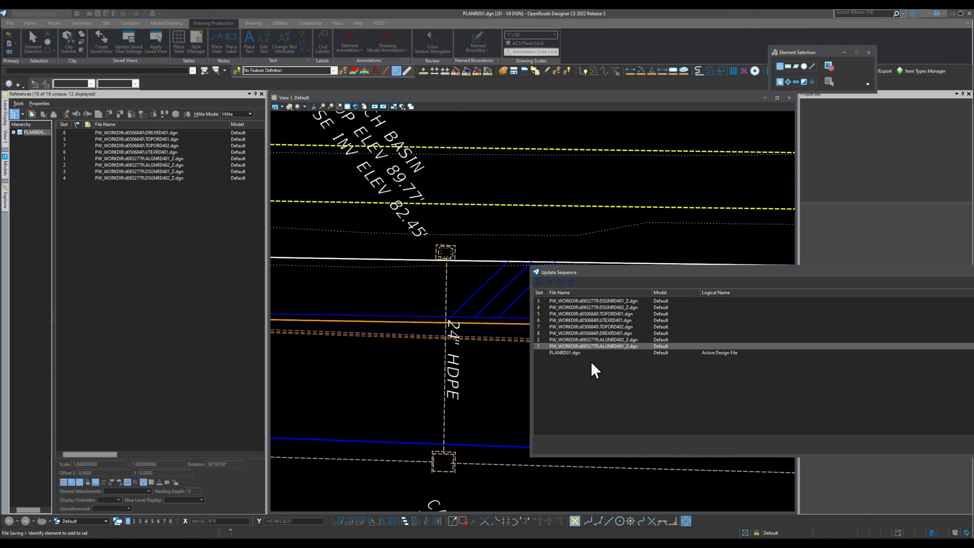
- Move DSGNRD402_Z.dgn and DSGNRD401_Z.dgn, in that order, between DREXRD401.dgn and ALGNRD402_Z.dgn in the update sequence
{"action": "left_click", "coordinate": [622, 341]}
{"action": "left_click", "coordinate": [621, 334]}
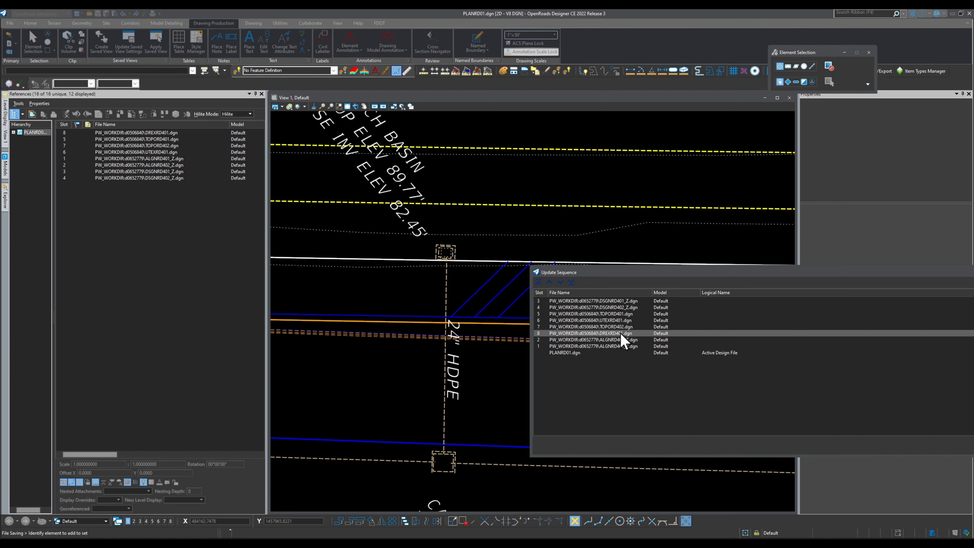
{"action": "left_click", "coordinate": [625, 307]}
{"action": "left_click", "coordinate": [628, 302]}
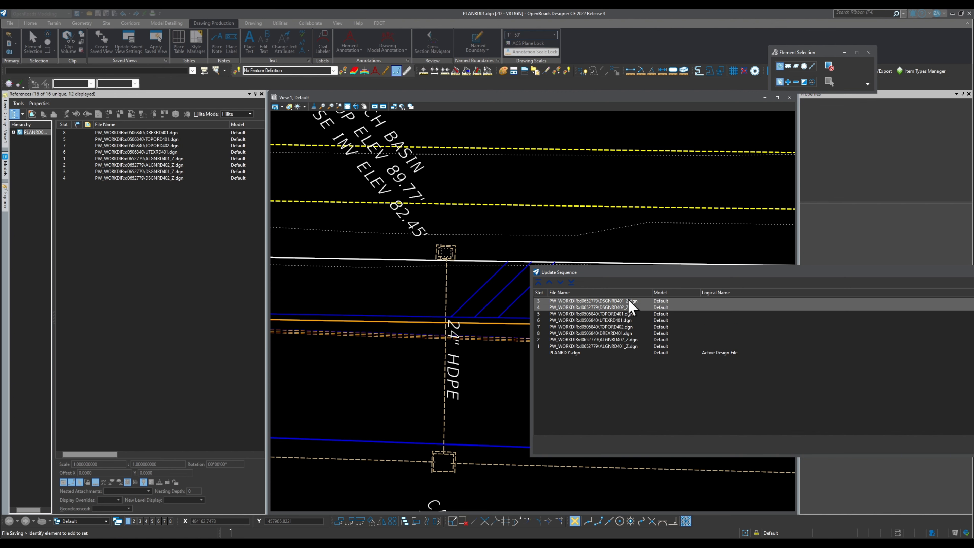
{"action": "left_click", "coordinate": [560, 283]}
{"action": "left_click", "coordinate": [560, 282]}
{"action": "left_click", "coordinate": [560, 282]}
{"action": "left_click", "coordinate": [560, 282]}
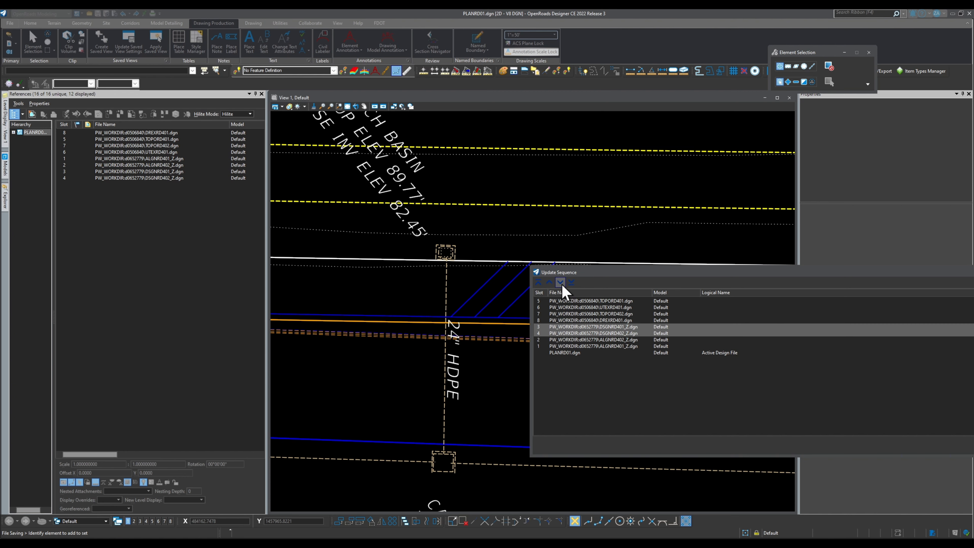
{"action": "left_click", "coordinate": [628, 327]}
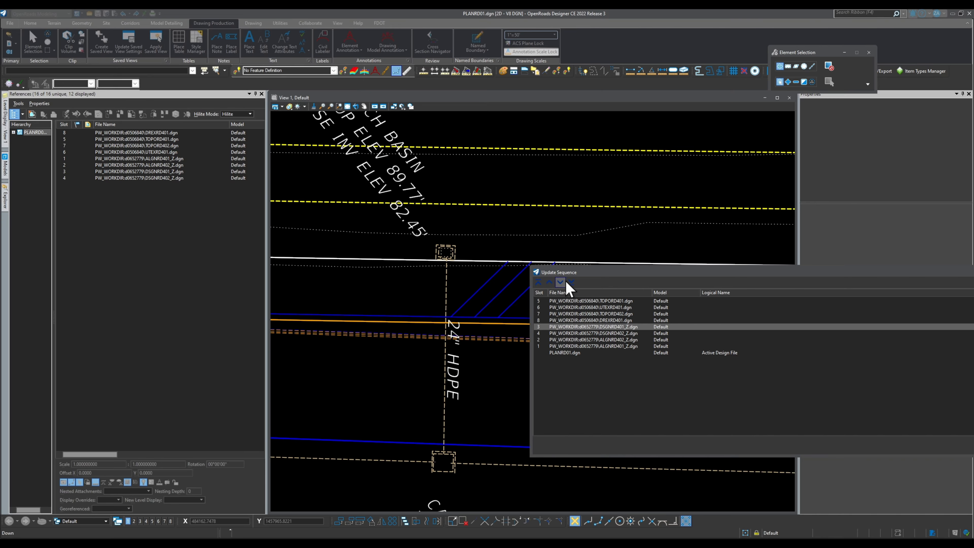
{"action": "left_click", "coordinate": [565, 283]}
{"action": "left_click", "coordinate": [623, 327]}
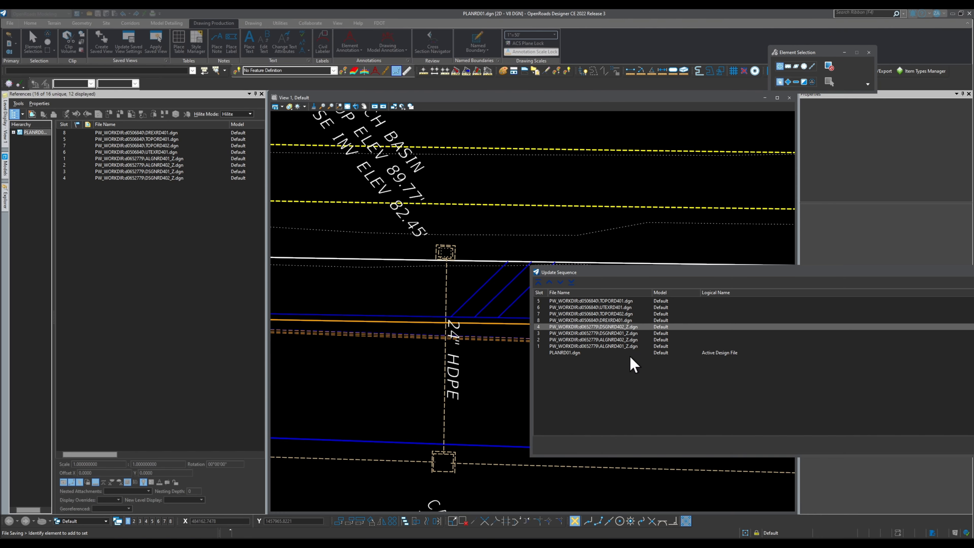
- Reorder the existing references so DREXRD401.dgn and UTEXRD401.dgn come directly after TOPORD401.dgn and ahead of TOPORD402.dgn
{"action": "left_click", "coordinate": [615, 321]}
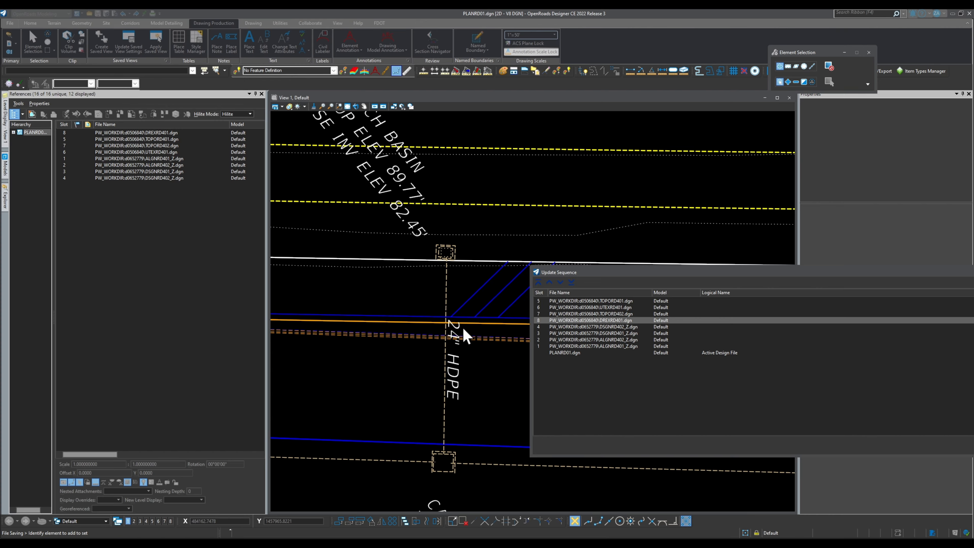
{"action": "left_click", "coordinate": [622, 315]}
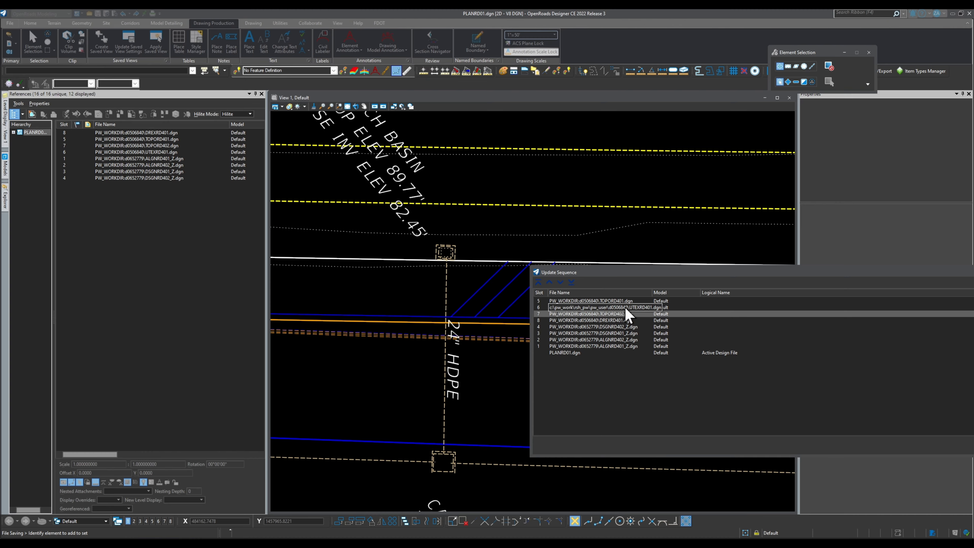
{"action": "left_click", "coordinate": [637, 308]}
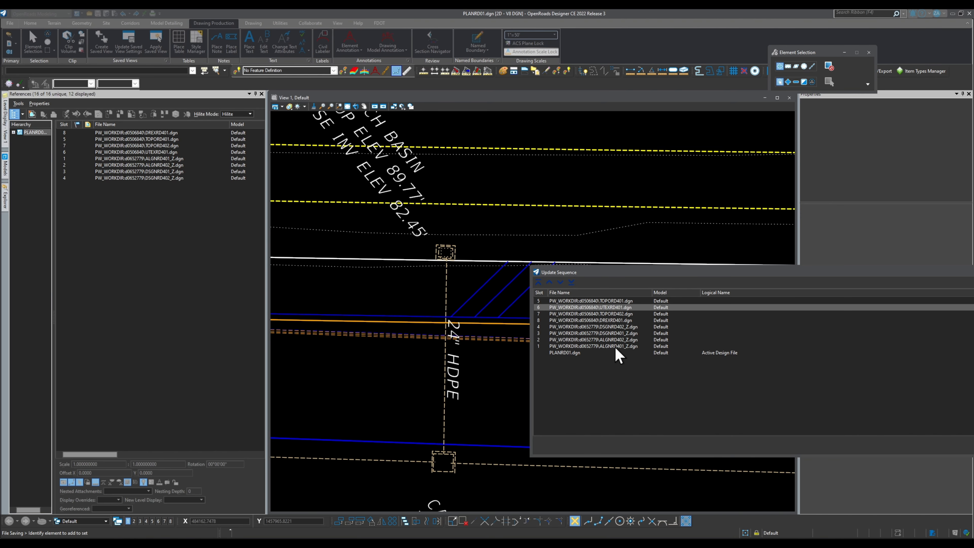
{"action": "left_click", "coordinate": [609, 320]}
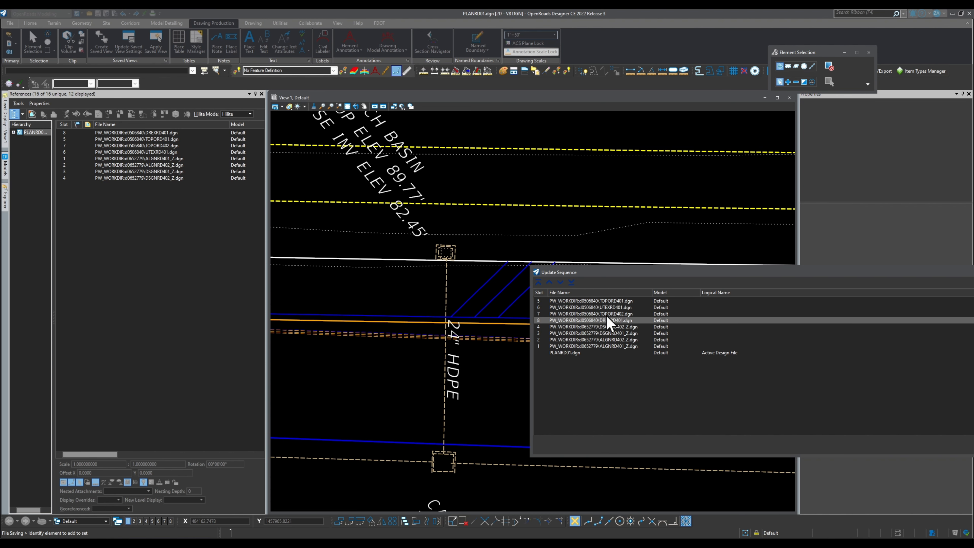
{"action": "left_click", "coordinate": [552, 282]}
{"action": "left_click", "coordinate": [599, 308]}
{"action": "left_click", "coordinate": [560, 282]}
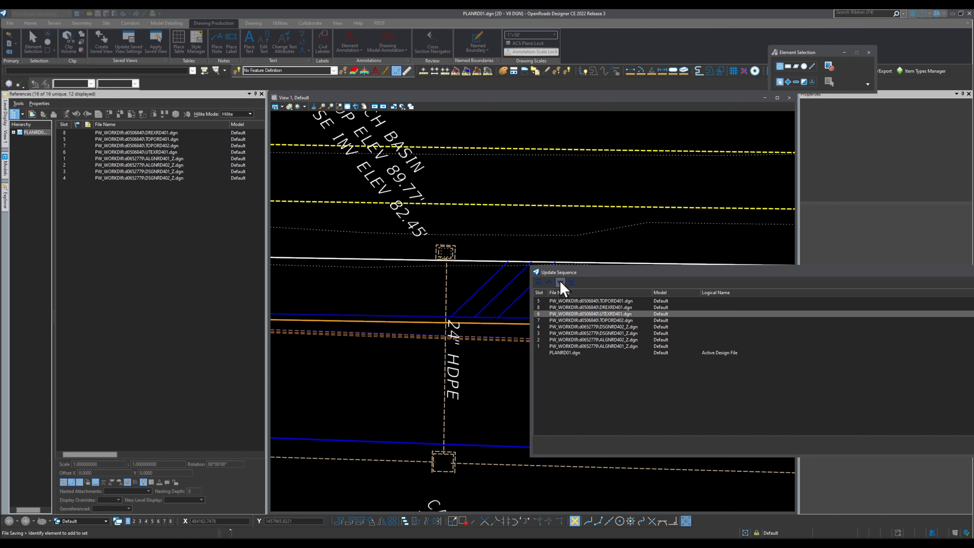
- Place TOPORD402.dgn and TOPORD401.dgn, in that order, at the start of the update sequence and accept the new order
{"action": "left_click", "coordinate": [604, 301]}
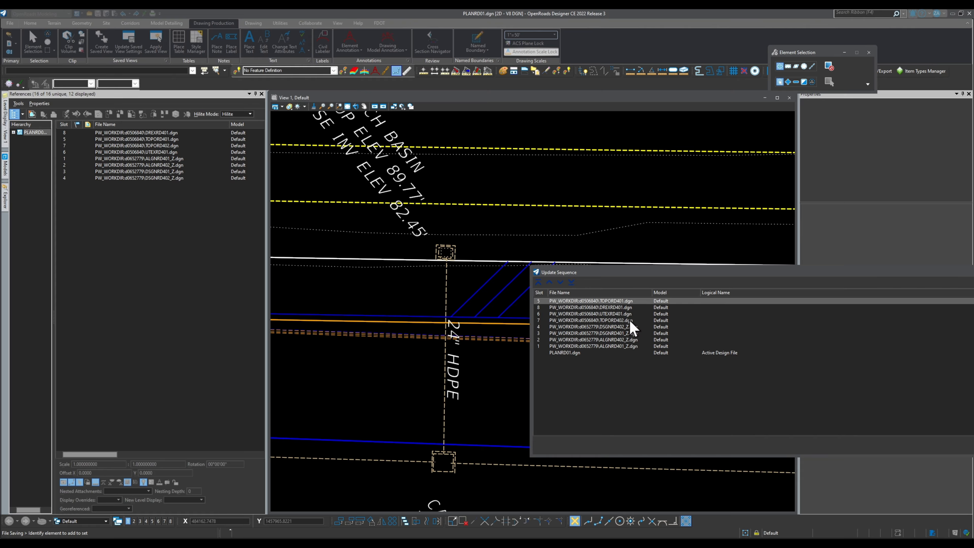
{"action": "left_click", "coordinate": [617, 321]}
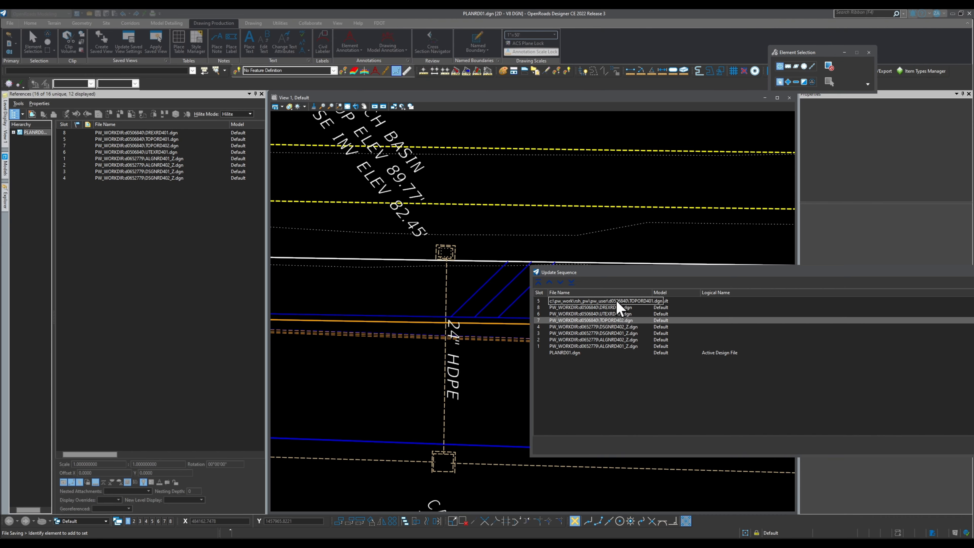
{"action": "left_click", "coordinate": [549, 282]}
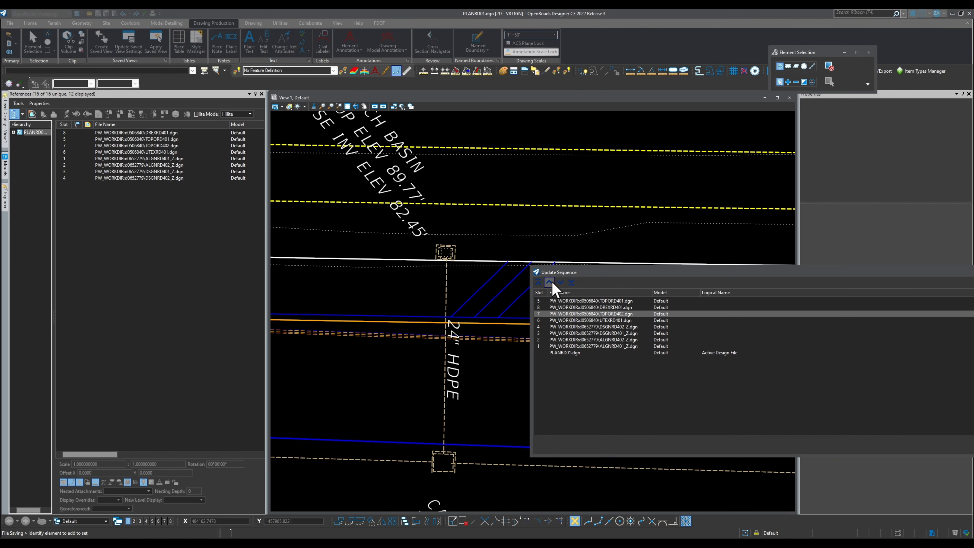
{"action": "left_click", "coordinate": [549, 282]}
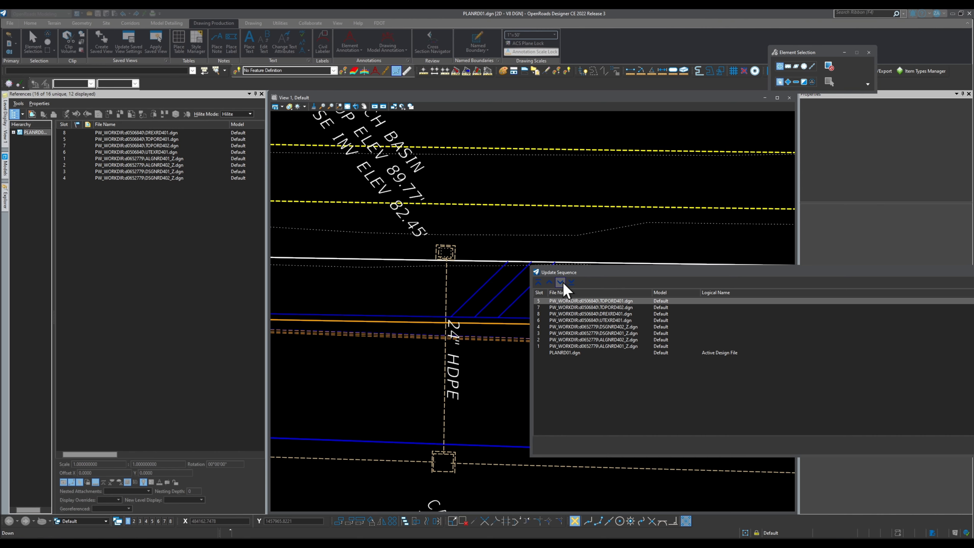
{"action": "left_click", "coordinate": [551, 282]}
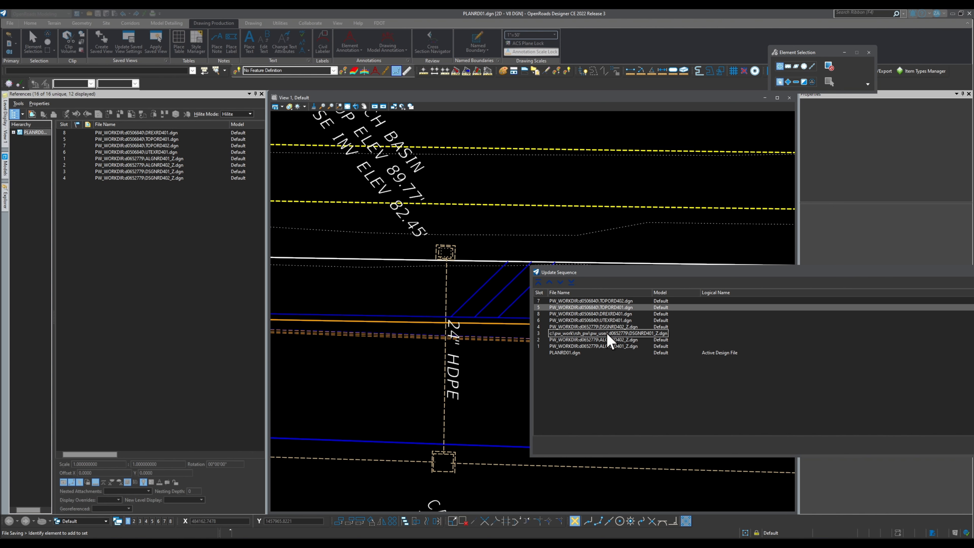
{"action": "left_click_drag", "start_coordinate": [663, 278], "coordinate": [498, 116]}
{"action": "left_click", "coordinate": [878, 282]}
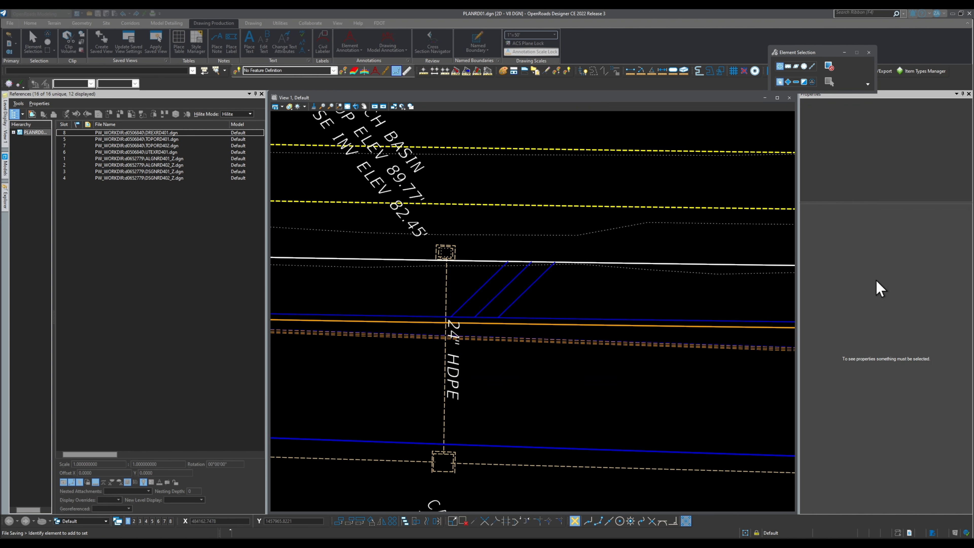
- Inspect the display order where the orange WallBarrier line crosses the 24" HDPE pipe, selecting the line to check its properties
{"action": "left_click", "coordinate": [398, 363]}
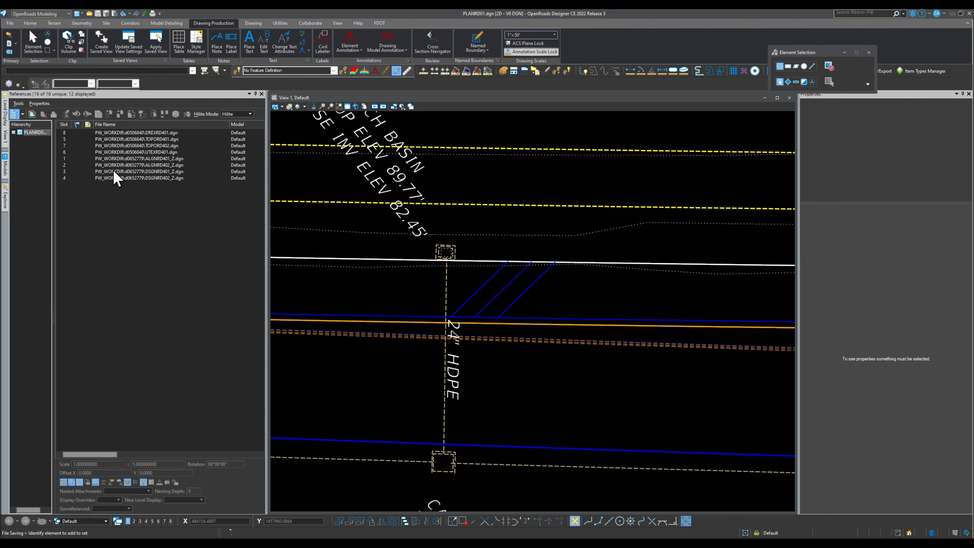
{"action": "left_click", "coordinate": [168, 246]}
{"action": "scroll", "coordinate": [432, 348], "scroll_direction": "up", "scroll_amount": 3}
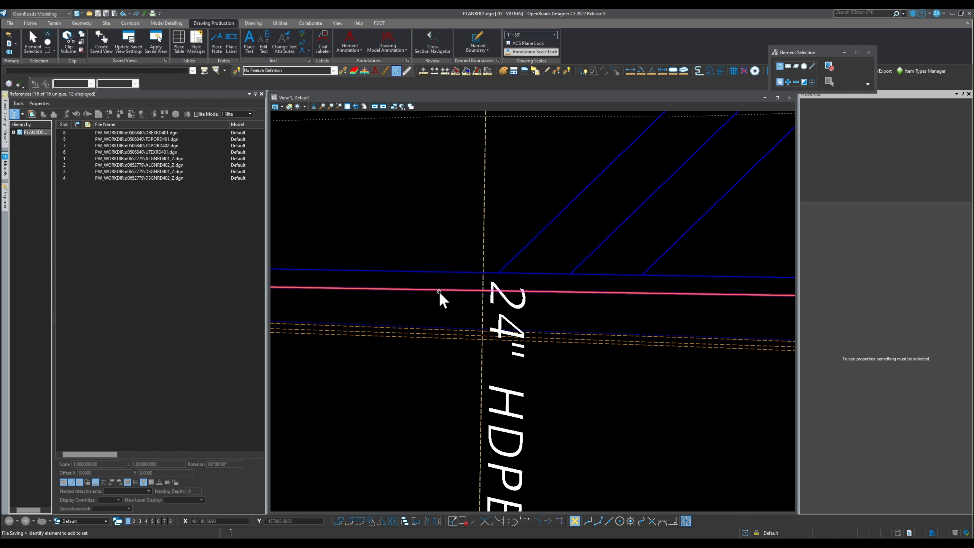
{"action": "left_click", "coordinate": [454, 290]}
{"action": "scroll", "coordinate": [498, 291], "scroll_direction": "up", "scroll_amount": 3}
{"action": "scroll", "coordinate": [499, 287], "scroll_direction": "up", "scroll_amount": 4}
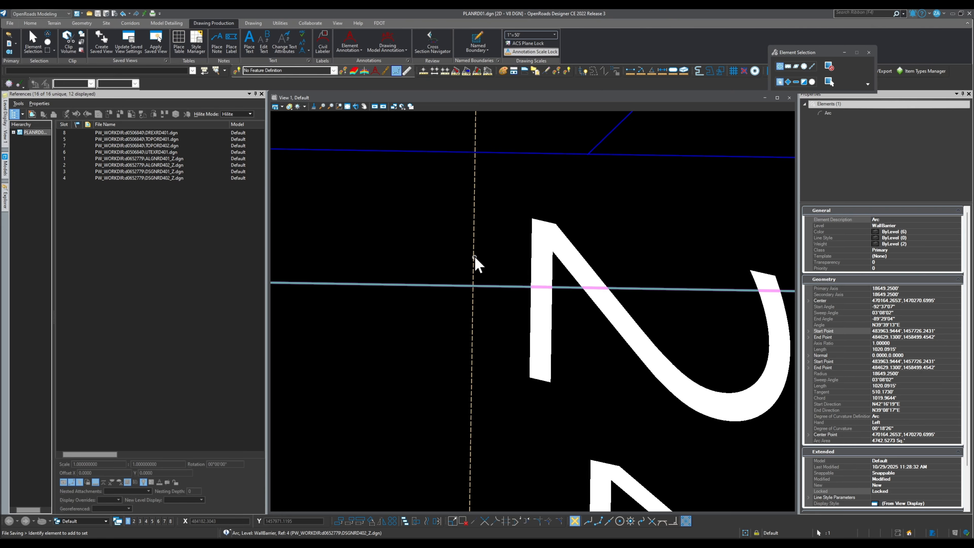
{"action": "scroll", "coordinate": [470, 269], "scroll_direction": "down", "scroll_amount": 4}
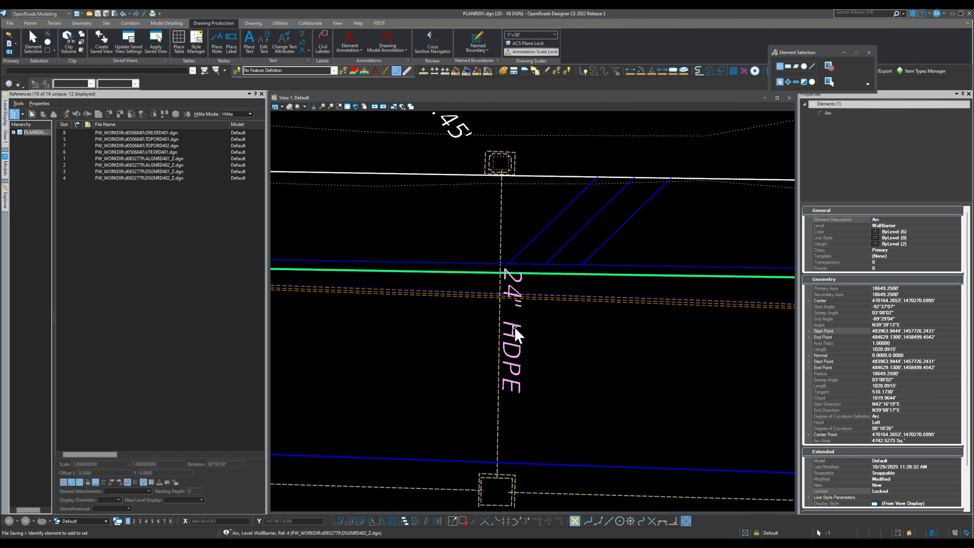
- Turn off the levels of the 24" HDPE pipe label and the catch basin elevation text in the DREXRD401.dgn reference
{"action": "left_click", "coordinate": [537, 342]}
{"action": "scroll", "coordinate": [537, 342], "scroll_direction": "down", "scroll_amount": 2}
{"action": "scroll", "coordinate": [537, 342], "scroll_direction": "down", "scroll_amount": 1}
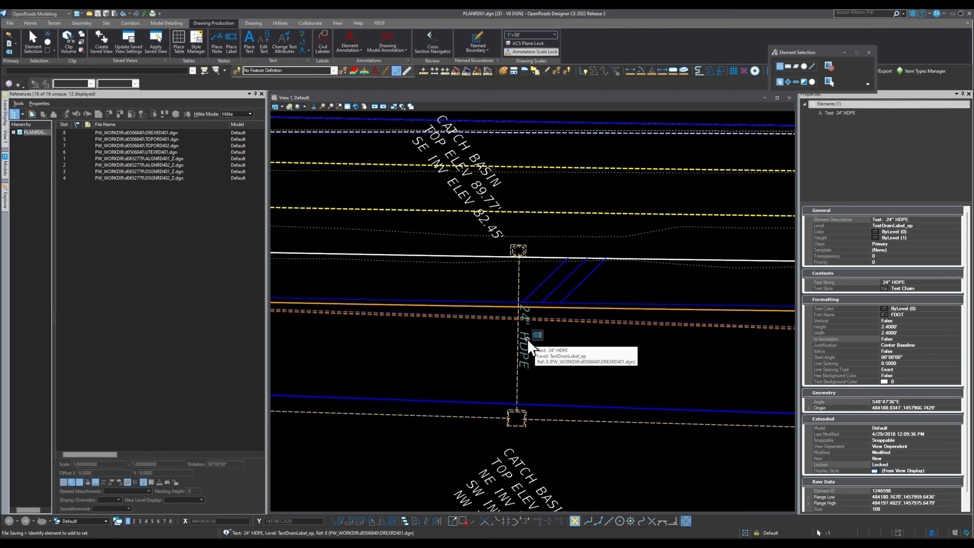
{"action": "right_click", "coordinate": [527, 339]}
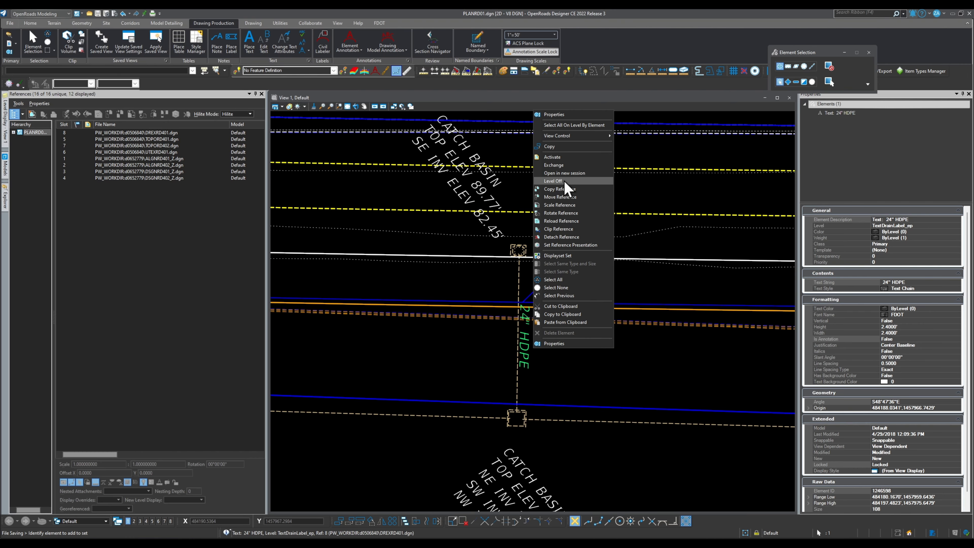
{"action": "left_click", "coordinate": [498, 188]}
{"action": "left_click", "coordinate": [494, 181]}
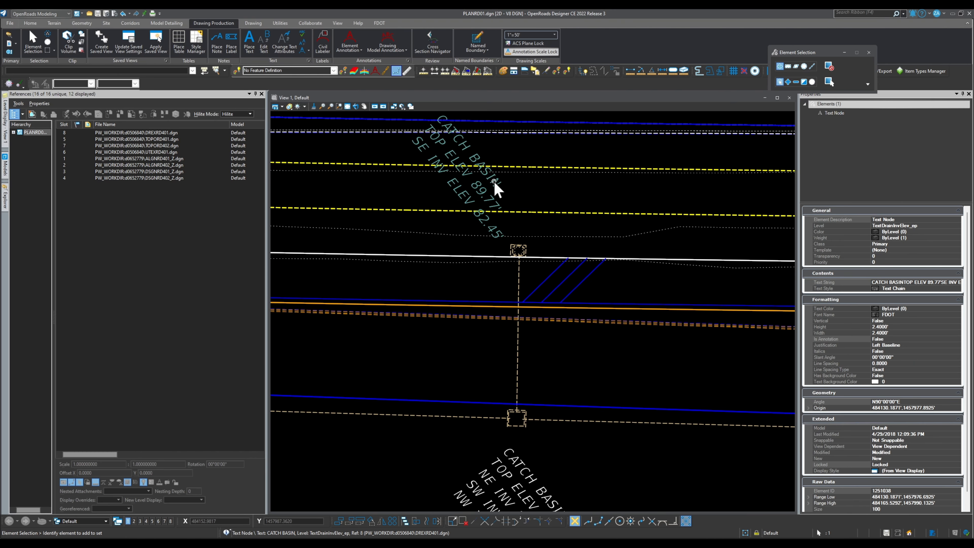
{"action": "right_click", "coordinate": [494, 182]}
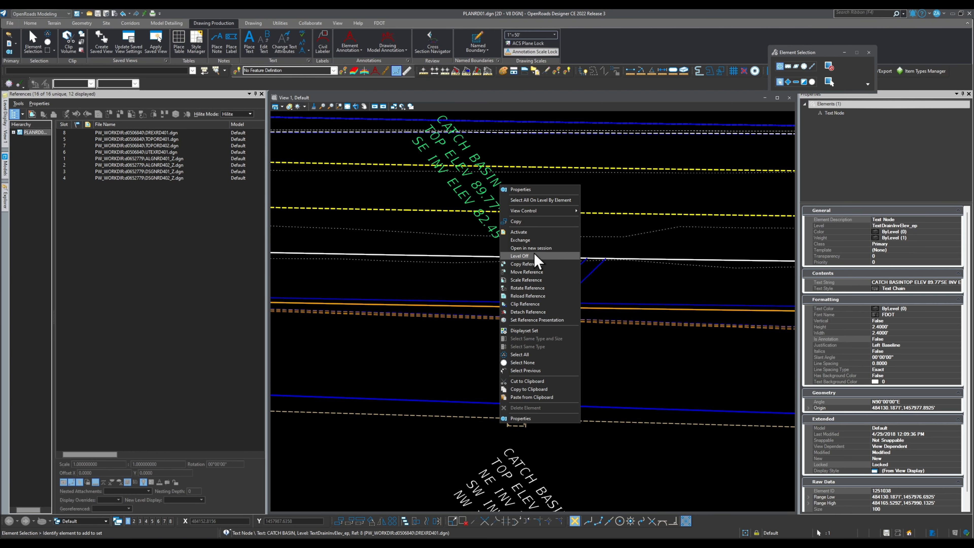
{"action": "left_click", "coordinate": [522, 256]}
- Examine the existing drainage along the roadway and the overall interchange, narrowing the references list to enlarge the plan view
{"action": "scroll", "coordinate": [462, 355], "scroll_direction": "down", "scroll_amount": 5}
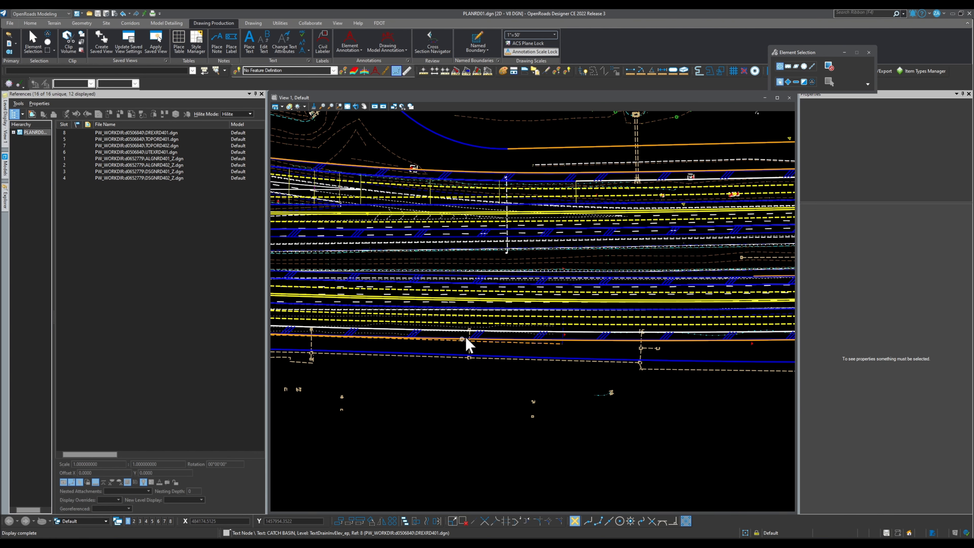
{"action": "scroll", "coordinate": [416, 359], "scroll_direction": "down", "scroll_amount": 2}
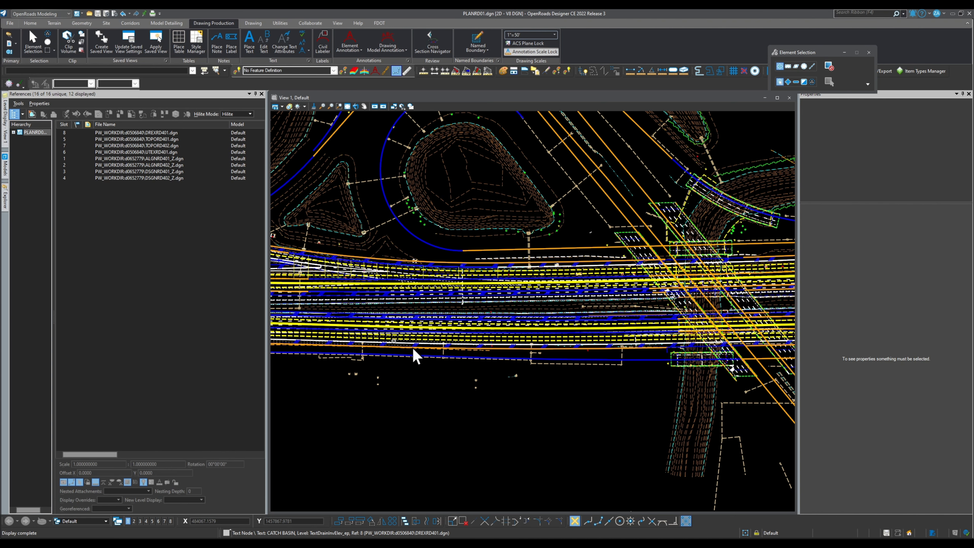
{"action": "scroll", "coordinate": [474, 345], "scroll_direction": "up", "scroll_amount": 4}
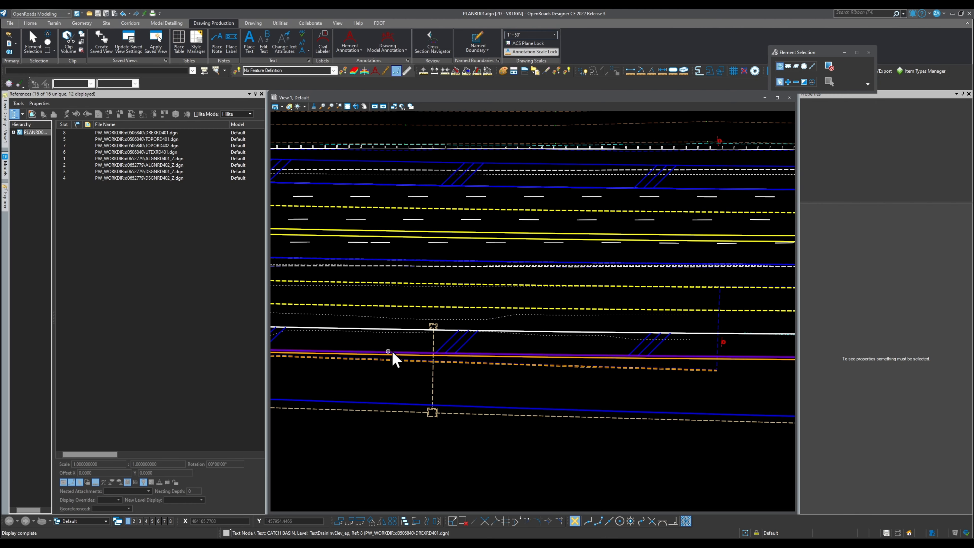
{"action": "scroll", "coordinate": [479, 385], "scroll_direction": "down", "scroll_amount": 4}
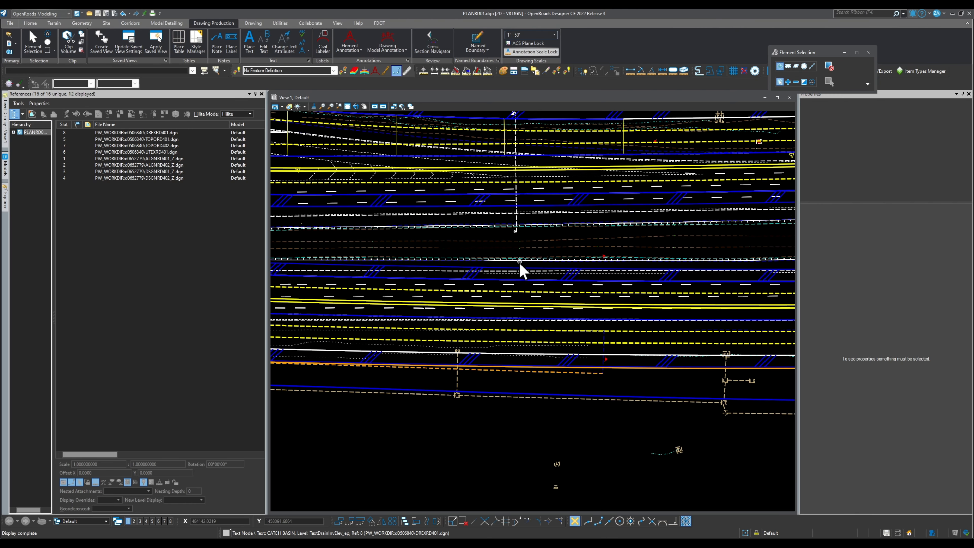
{"action": "scroll", "coordinate": [510, 326], "scroll_direction": "down", "scroll_amount": 2}
{"action": "scroll", "coordinate": [514, 370], "scroll_direction": "down", "scroll_amount": 3}
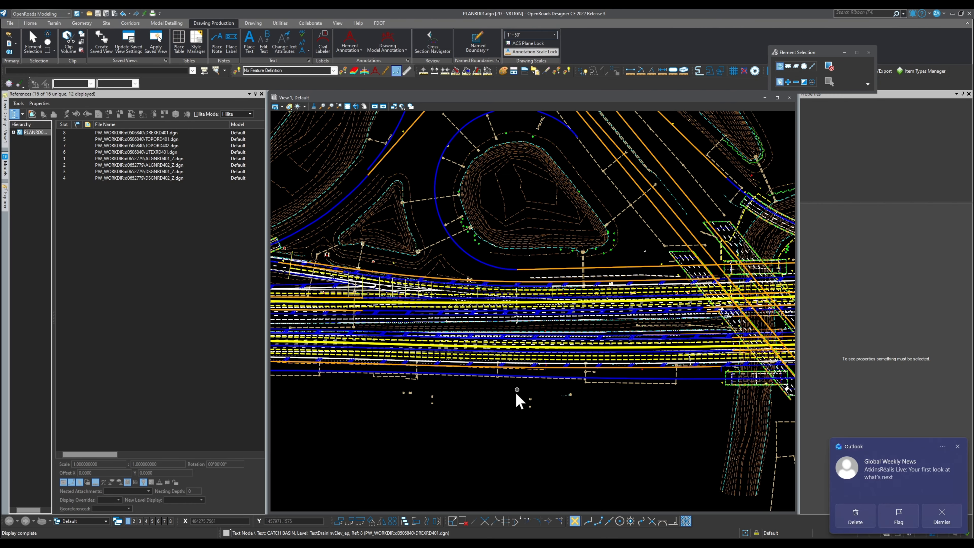
{"action": "scroll", "coordinate": [498, 411], "scroll_direction": "down", "scroll_amount": 5}
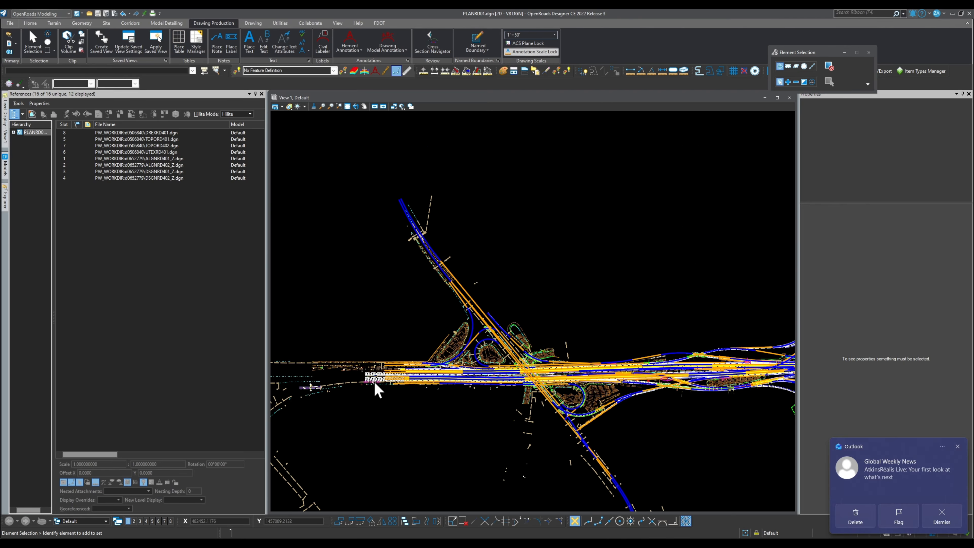
{"action": "left_click_drag", "start_coordinate": [266, 154], "coordinate": [169, 161]}
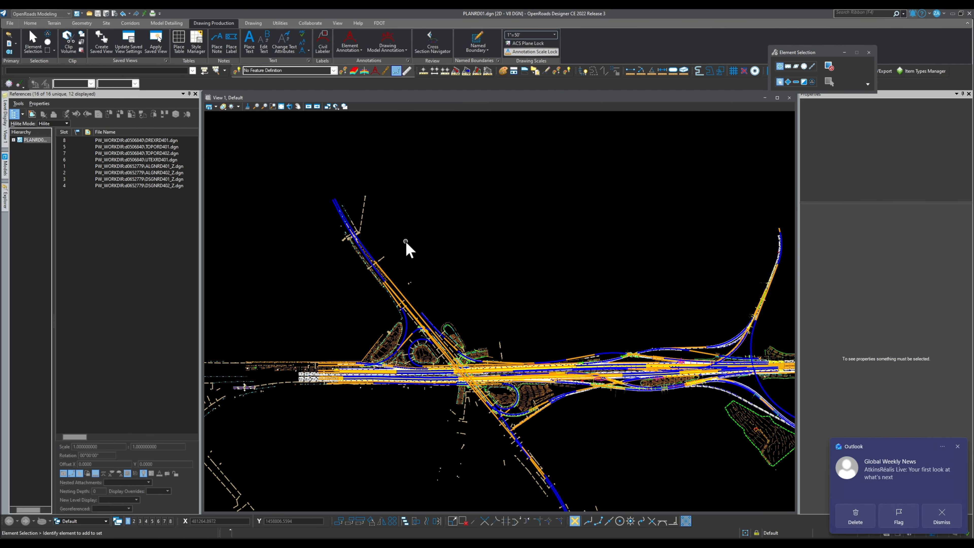
- Inspect the alignment lines and crossing pipe near the roadway's beginning, and check the available annotation scales without changing the drawing scale
{"action": "scroll", "coordinate": [344, 357], "scroll_direction": "up", "scroll_amount": 3}
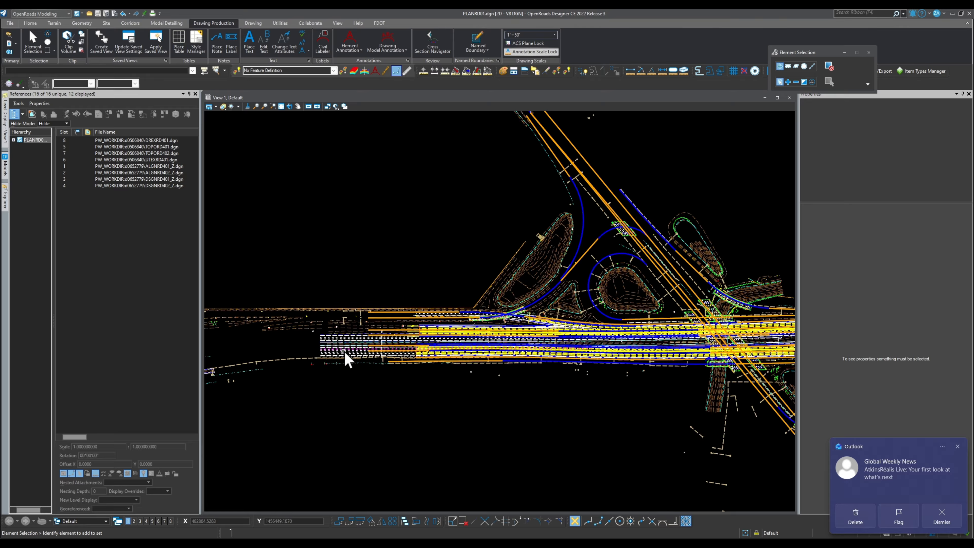
{"action": "scroll", "coordinate": [345, 358], "scroll_direction": "up", "scroll_amount": 5}
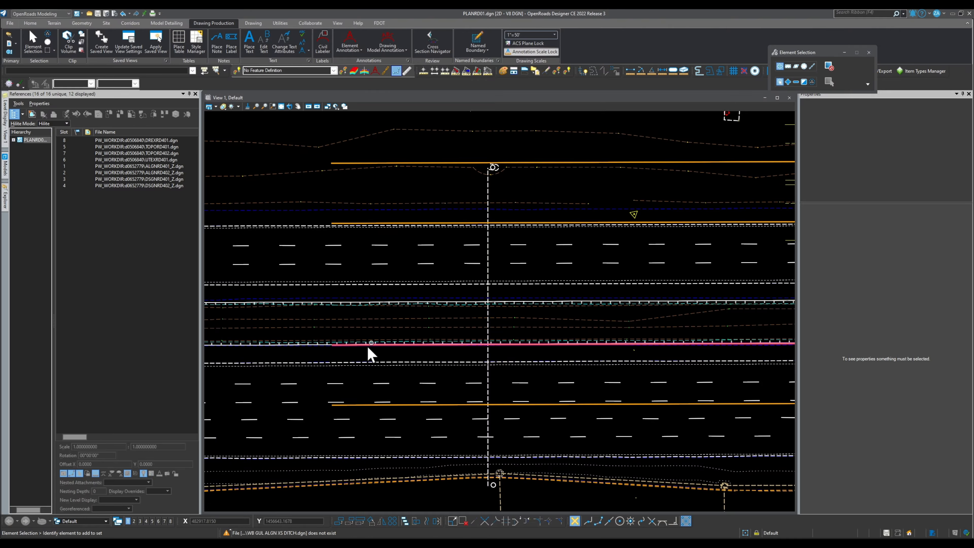
{"action": "left_click", "coordinate": [366, 343]}
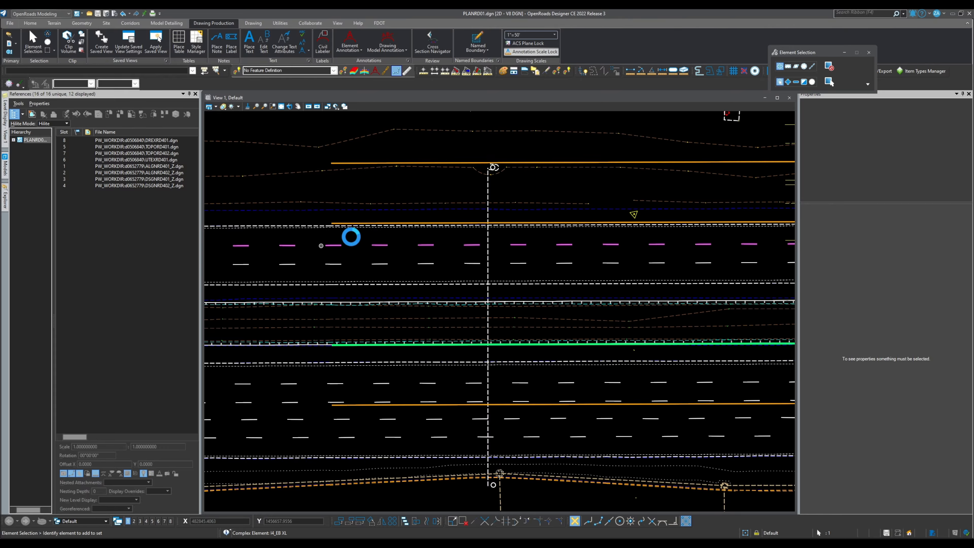
{"action": "left_click", "coordinate": [374, 182]}
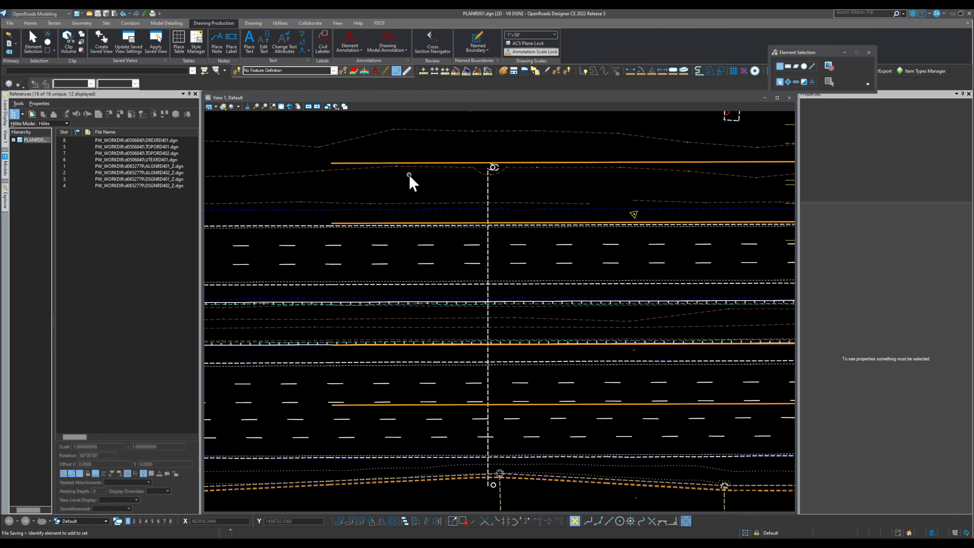
{"action": "left_click", "coordinate": [527, 34]}
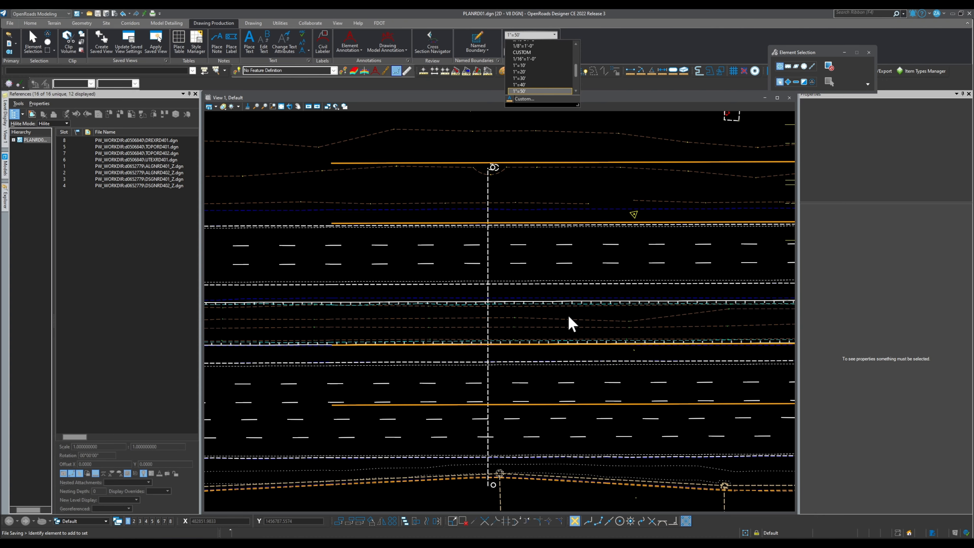
{"action": "left_click", "coordinate": [457, 355]}
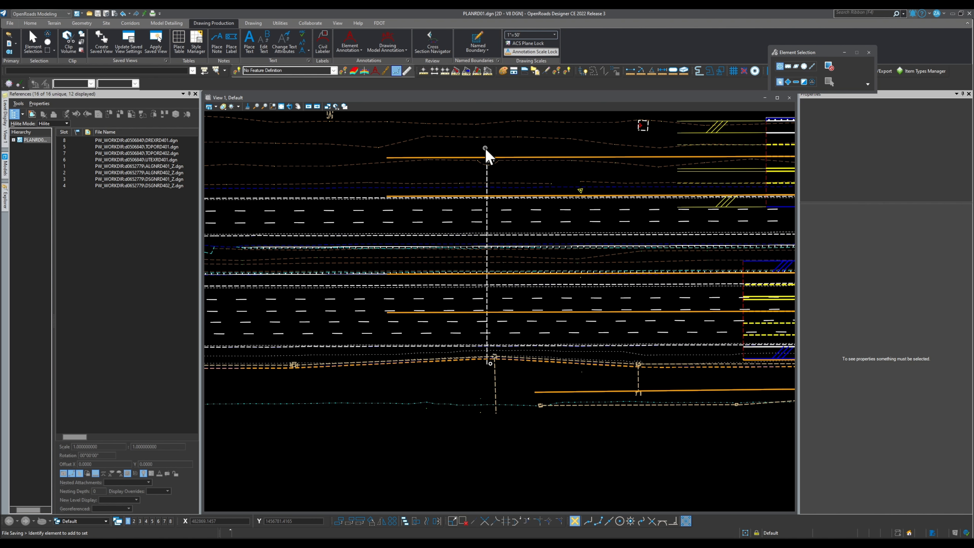
{"action": "scroll", "coordinate": [485, 148], "scroll_direction": "down", "scroll_amount": 2}
{"action": "scroll", "coordinate": [337, 306], "scroll_direction": "down", "scroll_amount": 2}
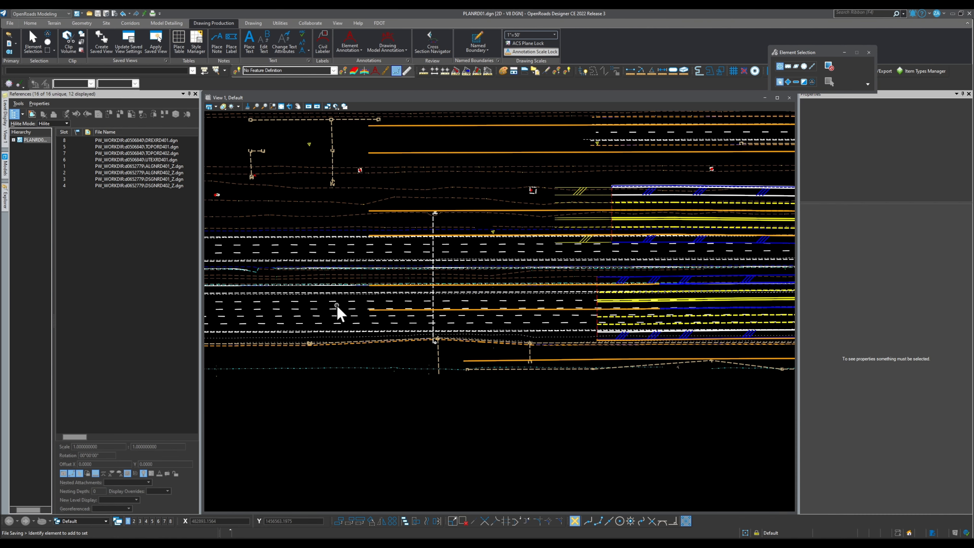
{"action": "scroll", "coordinate": [376, 296], "scroll_direction": "up", "scroll_amount": 2}
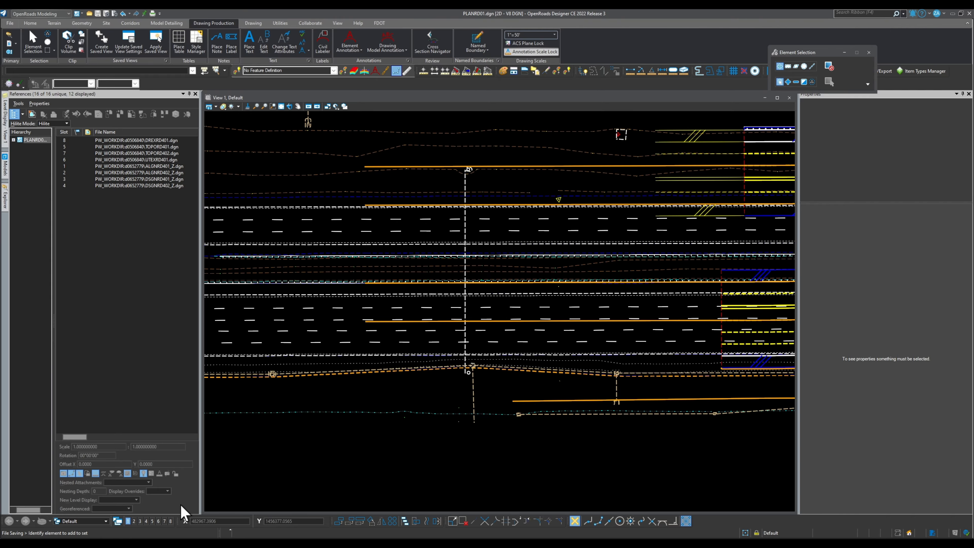
- Open View 3, narrow its window to expose the plan view, and select the I4_EB GUL baseline
{"action": "left_click", "coordinate": [139, 521]}
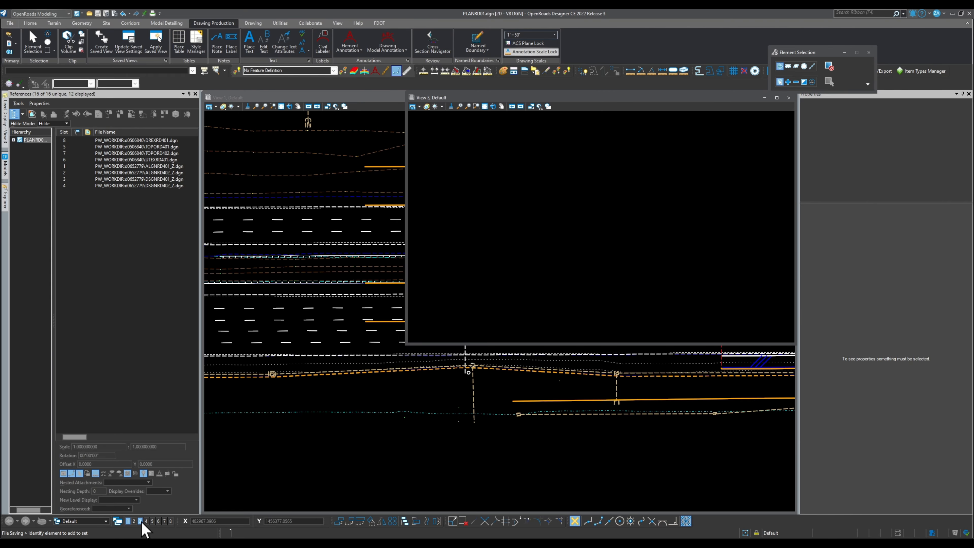
{"action": "left_click_drag", "start_coordinate": [407, 238], "coordinate": [614, 249]}
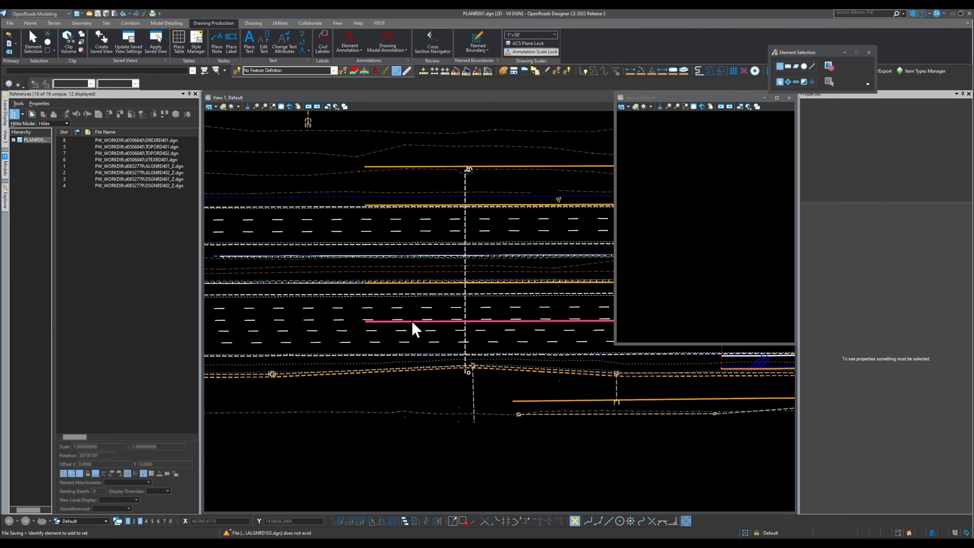
{"action": "left_click", "coordinate": [411, 319]}
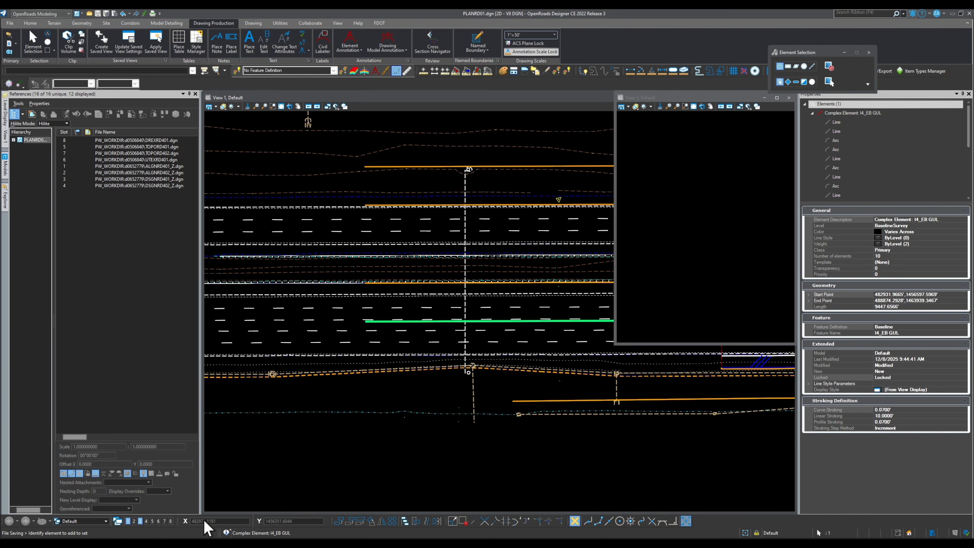
- Review the file and font messages in the Message Center and close it
{"action": "left_click", "coordinate": [230, 534]}
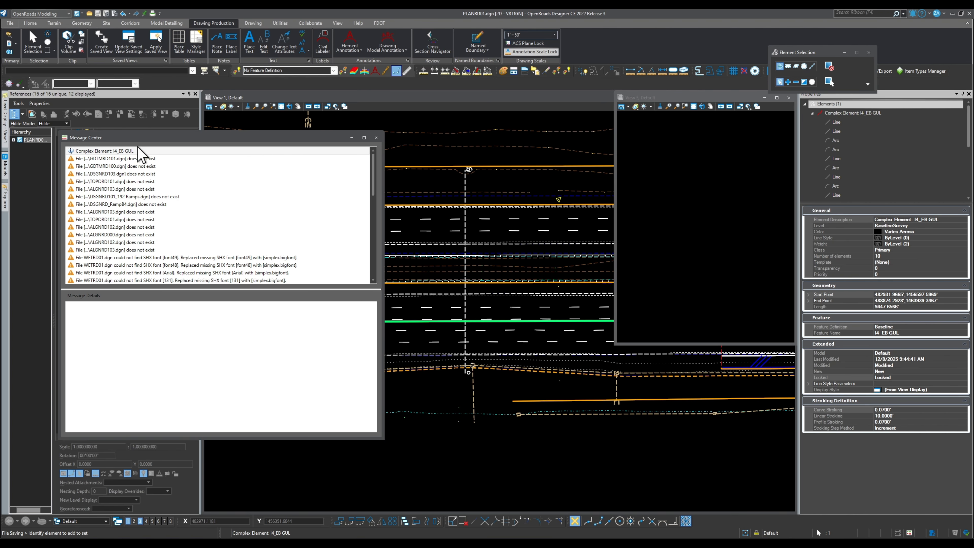
{"action": "scroll", "coordinate": [153, 254], "scroll_direction": "down", "scroll_amount": 2}
{"action": "scroll", "coordinate": [155, 255], "scroll_direction": "down", "scroll_amount": 4}
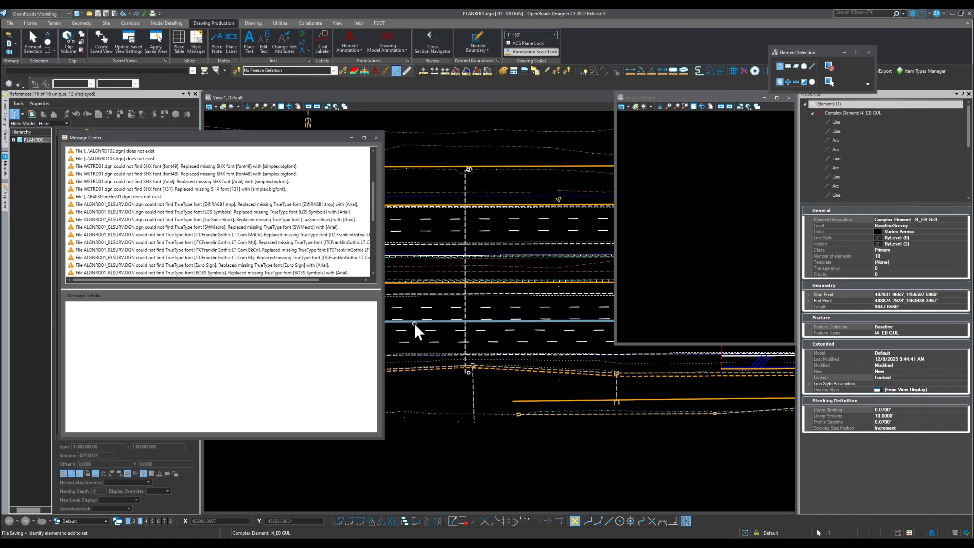
{"action": "mouse_move", "coordinate": [414, 323]}
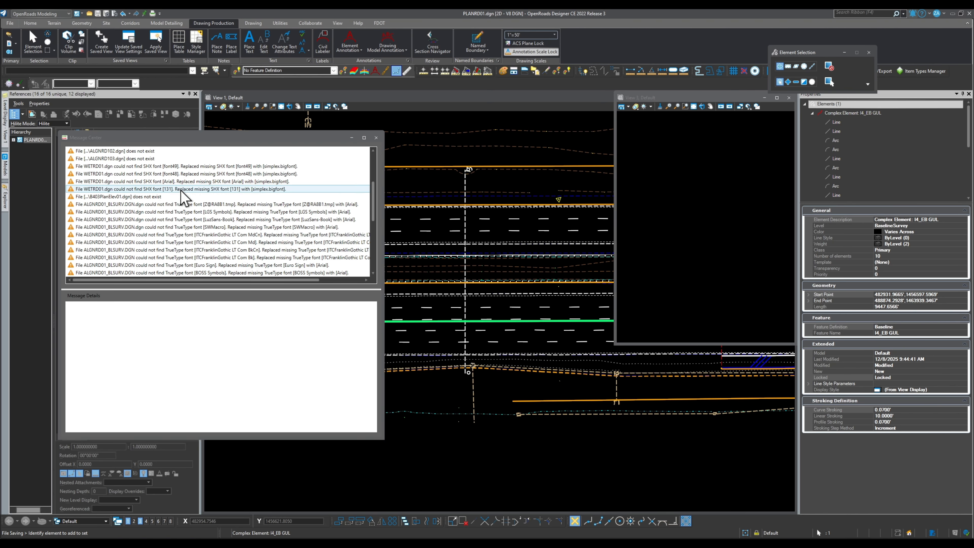
{"action": "left_click", "coordinate": [377, 138]}
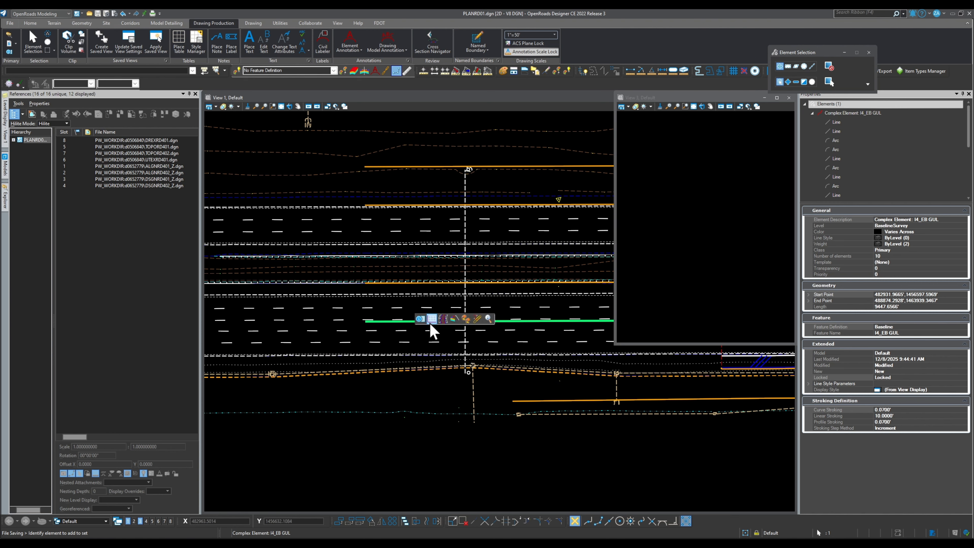
- Open the profile model of the I4_EB GUL baseline in View 3 and return to the plan view
{"action": "left_click", "coordinate": [430, 320]}
{"action": "left_click", "coordinate": [692, 231]}
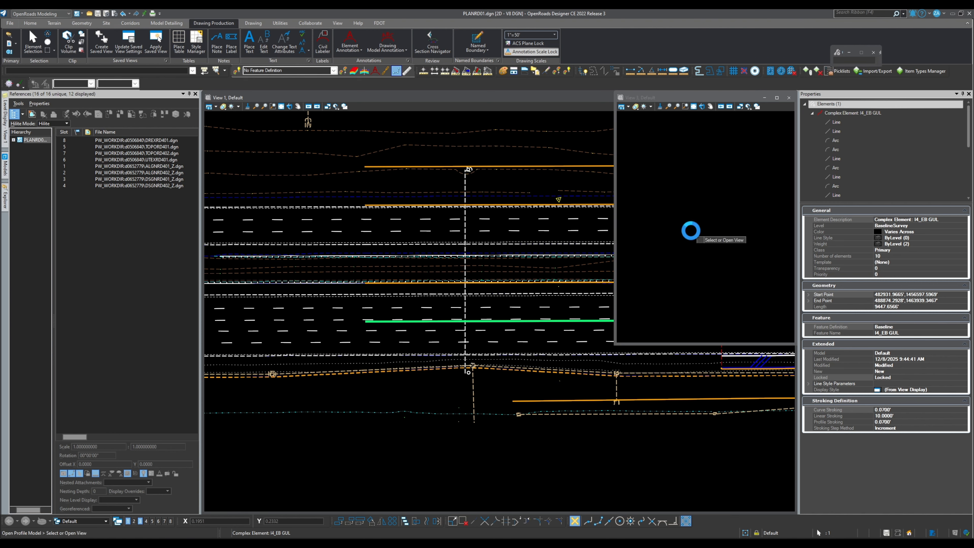
{"action": "left_click", "coordinate": [693, 260]}
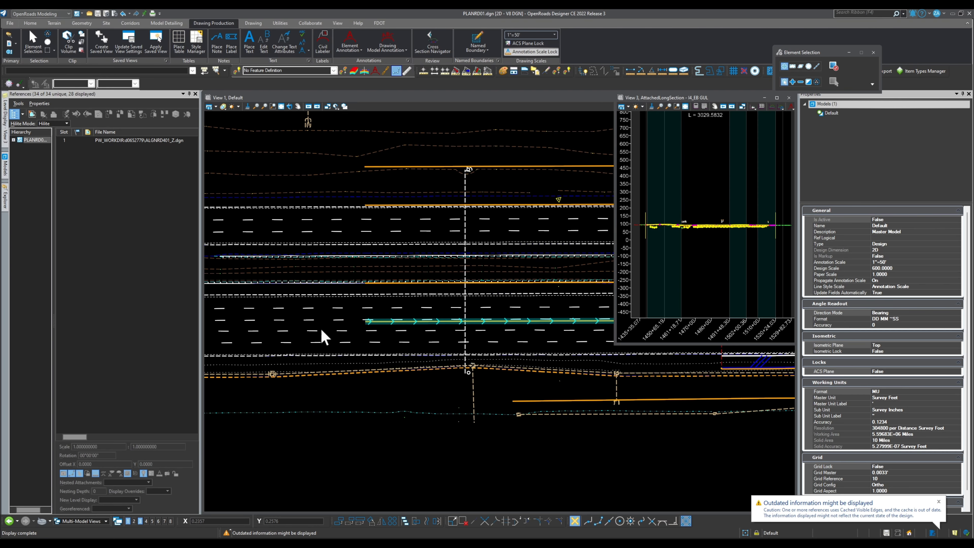
{"action": "scroll", "coordinate": [371, 349], "scroll_direction": "down", "scroll_amount": 4}
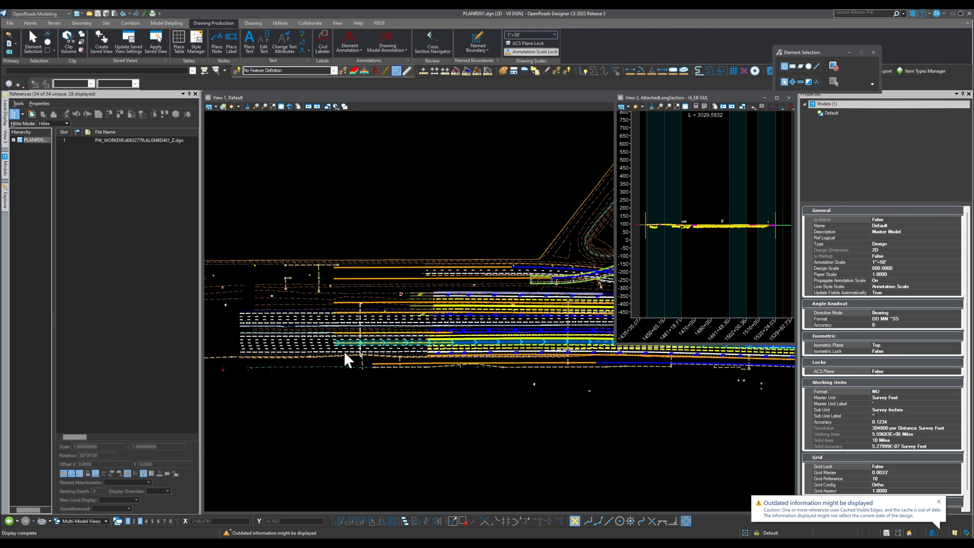
{"action": "scroll", "coordinate": [469, 316], "scroll_direction": "down", "scroll_amount": 2}
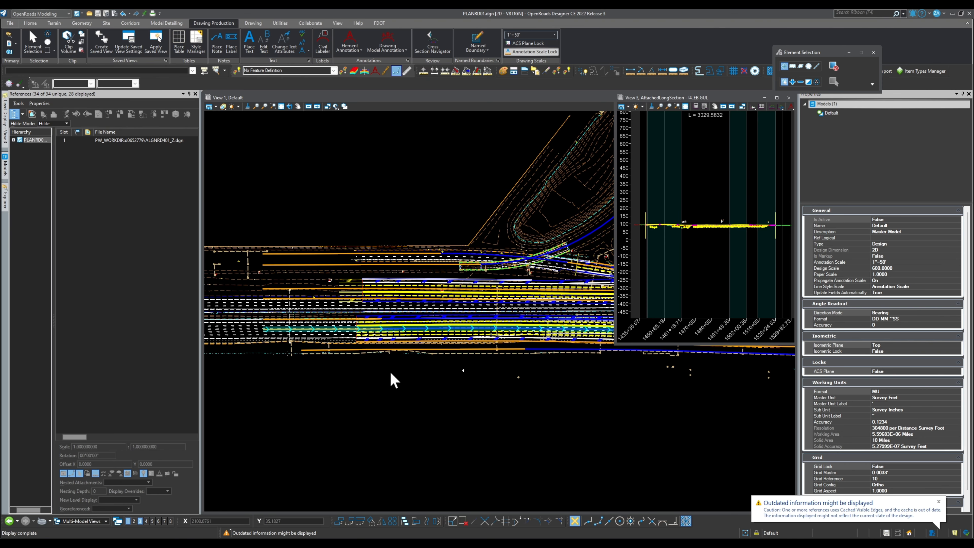
{"action": "scroll", "coordinate": [370, 347], "scroll_direction": "up", "scroll_amount": 3}
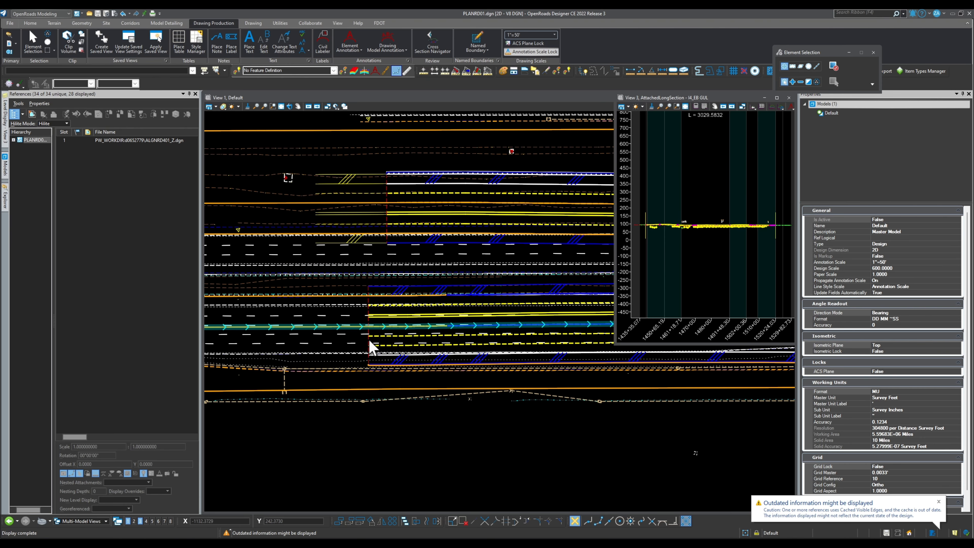
{"action": "left_click", "coordinate": [346, 421]}
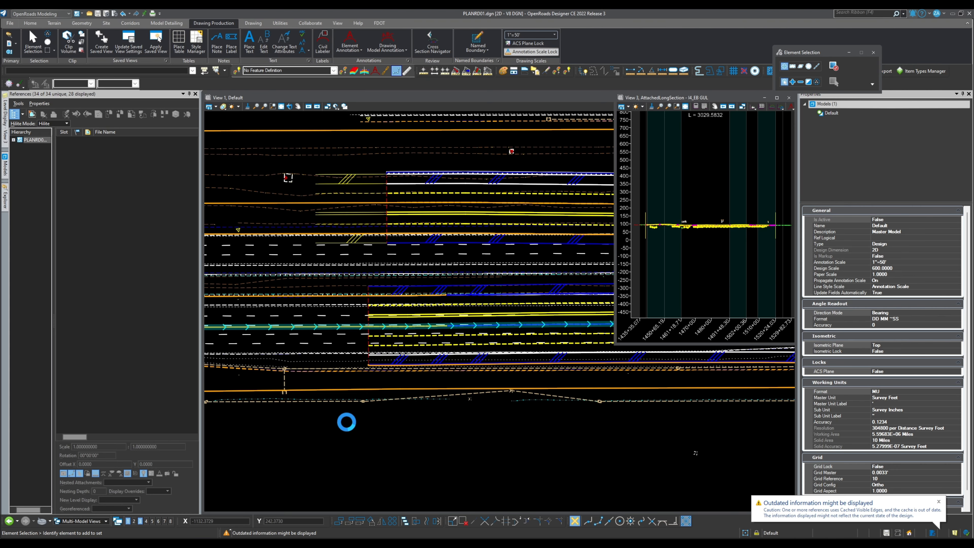
- Set up a Civil Plan named boundary using the 11x17 Plan Over Profile - Plan drawing seed
{"action": "left_click", "coordinate": [479, 42]}
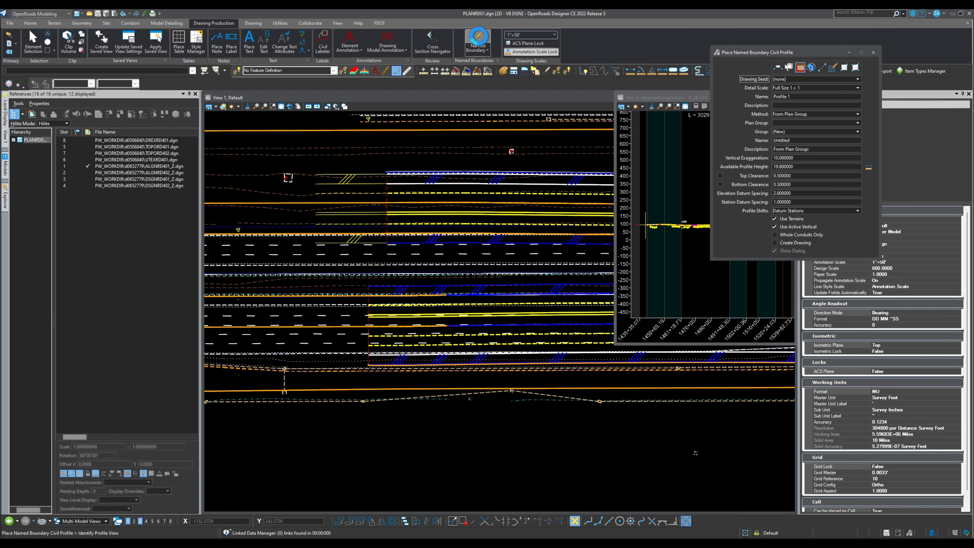
{"action": "left_click_drag", "start_coordinate": [733, 58], "coordinate": [561, 272]}
{"action": "left_click", "coordinate": [606, 283]}
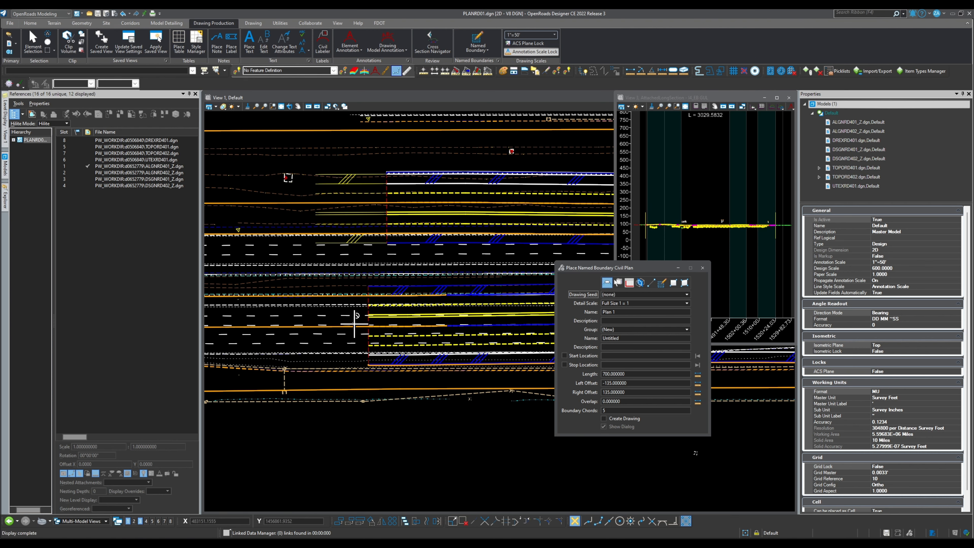
{"action": "left_click", "coordinate": [623, 295]}
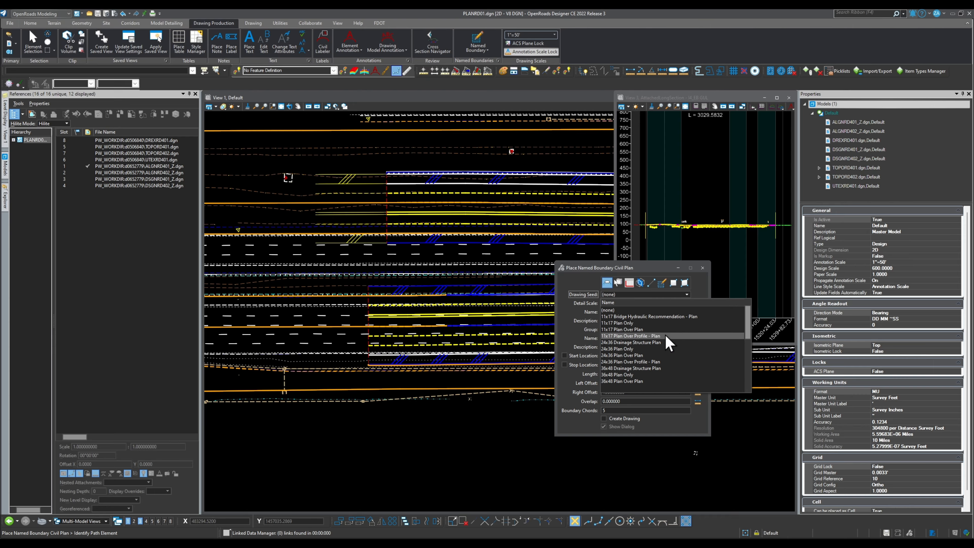
{"action": "left_click", "coordinate": [652, 336]}
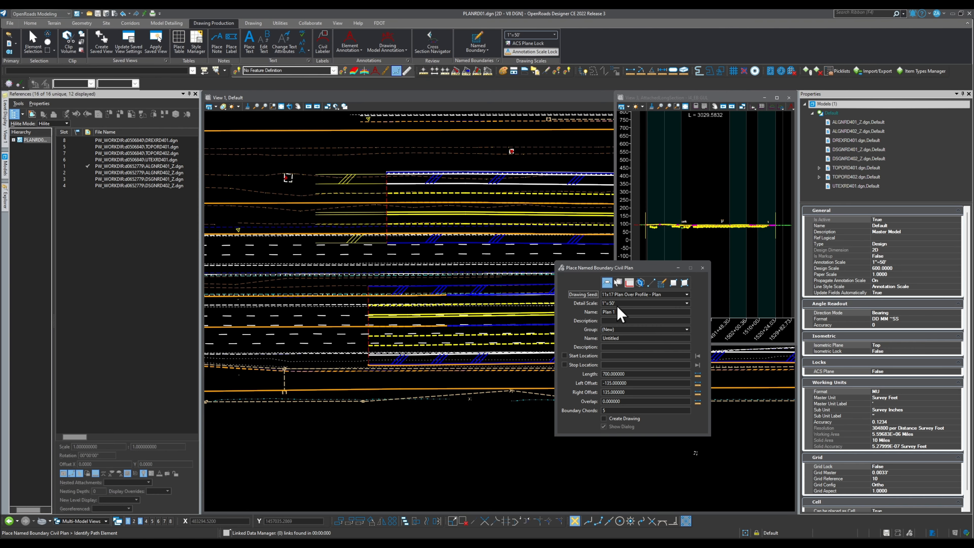
- Use the I4_EB GUL baseline as the boundary path and place the start location at station 1437+87.27
{"action": "left_click", "coordinate": [346, 327]}
{"action": "scroll", "coordinate": [331, 402], "scroll_direction": "down", "scroll_amount": 2}
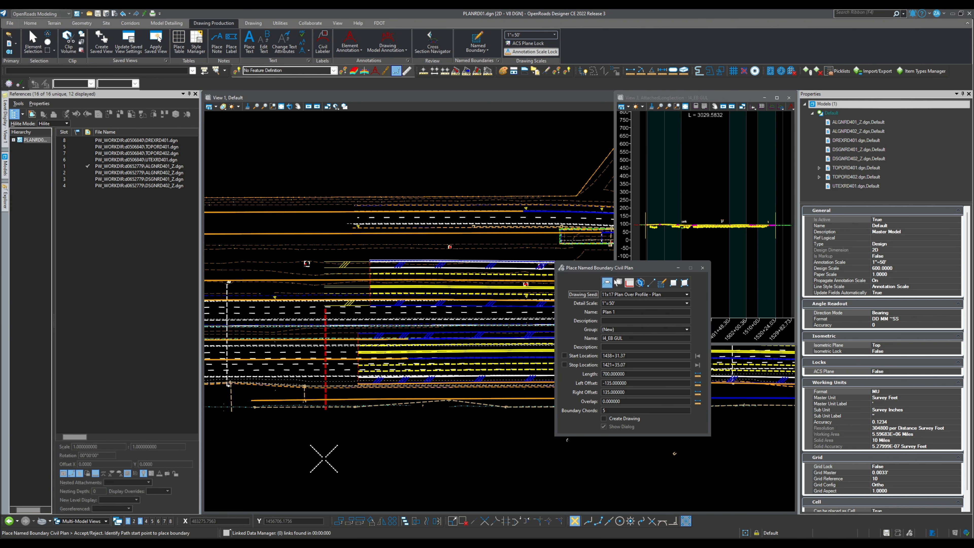
{"action": "scroll", "coordinate": [428, 455], "scroll_direction": "down", "scroll_amount": 1}
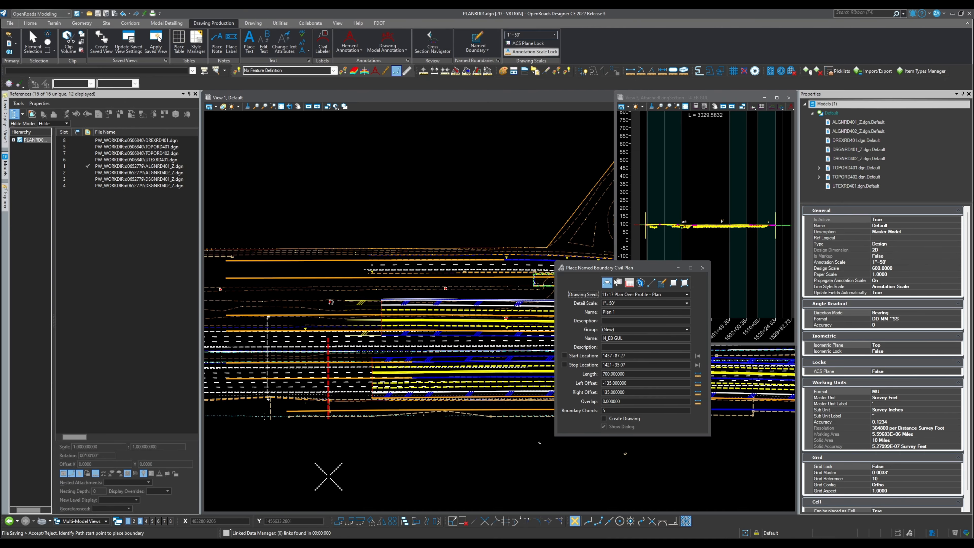
{"action": "left_click", "coordinate": [328, 476]}
- Set the path end point just past the diagonal ramp crossing and create the four Civil Plan named boundaries along the I4_EB GUL baseline
{"action": "scroll", "coordinate": [322, 473], "scroll_direction": "down", "scroll_amount": 4}
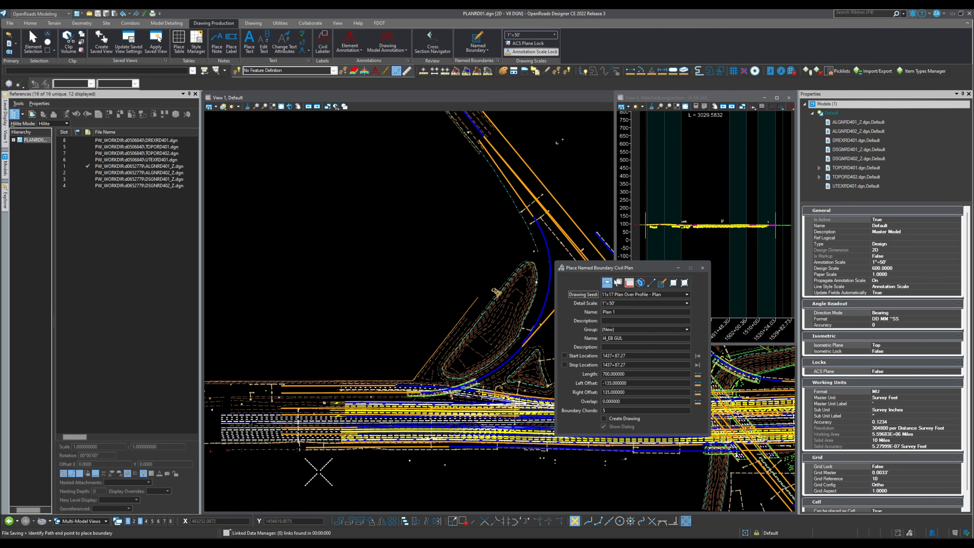
{"action": "scroll", "coordinate": [318, 471], "scroll_direction": "down", "scroll_amount": 3}
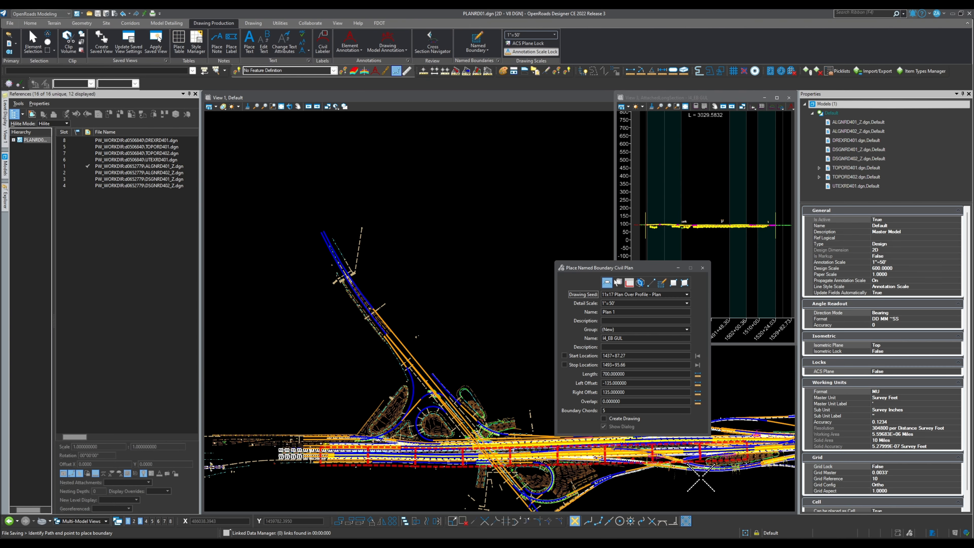
{"action": "scroll", "coordinate": [345, 476], "scroll_direction": "down", "scroll_amount": 2}
{"action": "scroll", "coordinate": [383, 479], "scroll_direction": "down", "scroll_amount": 2}
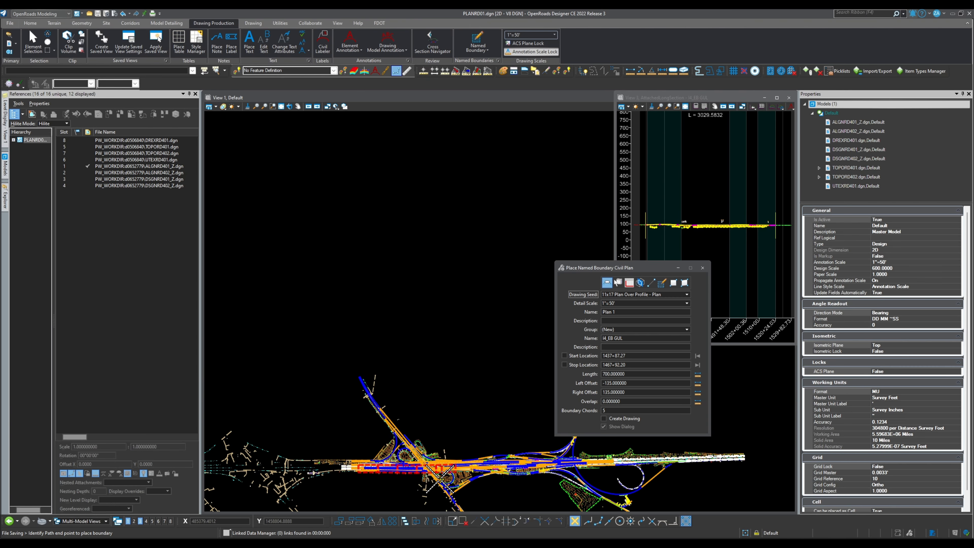
{"action": "scroll", "coordinate": [636, 466], "scroll_direction": "up", "scroll_amount": 4}
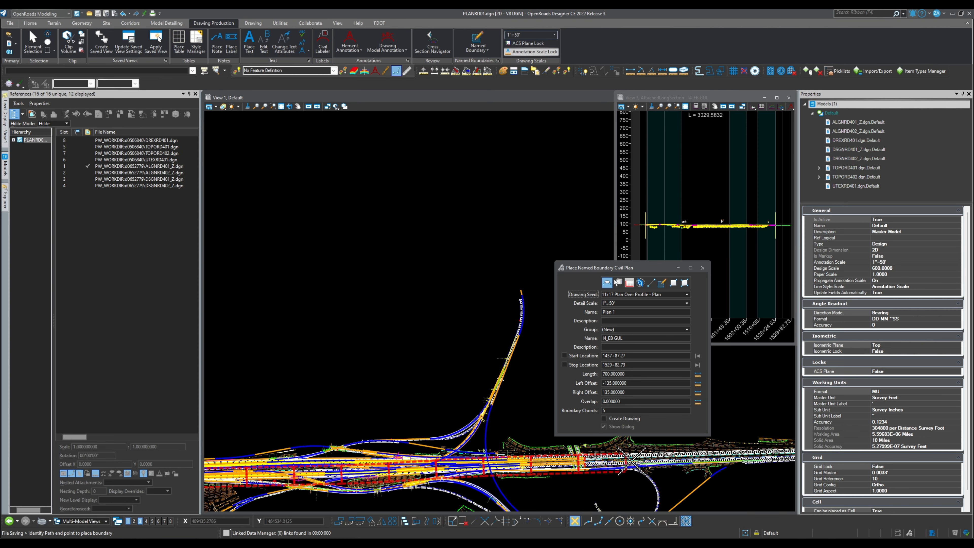
{"action": "scroll", "coordinate": [679, 465], "scroll_direction": "down", "scroll_amount": 4}
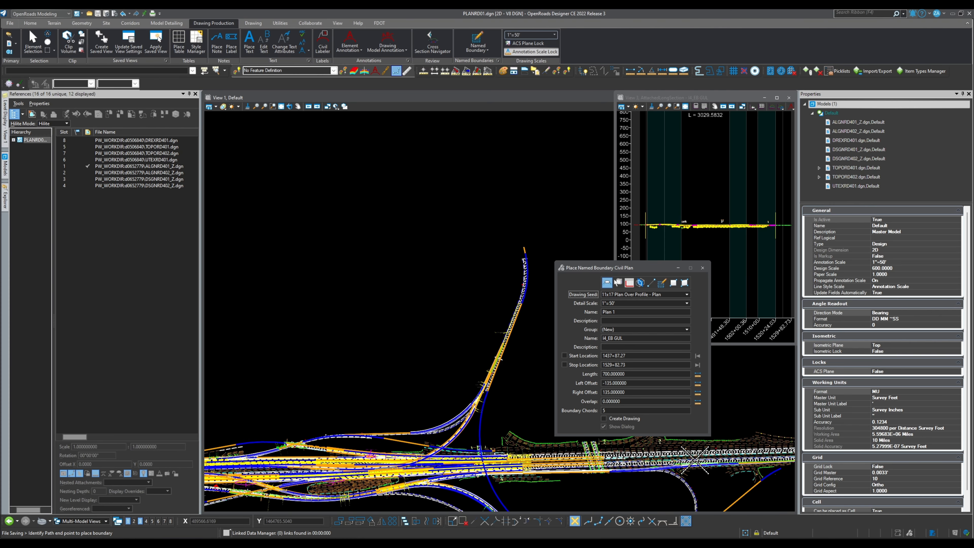
{"action": "scroll", "coordinate": [392, 476], "scroll_direction": "up", "scroll_amount": 2}
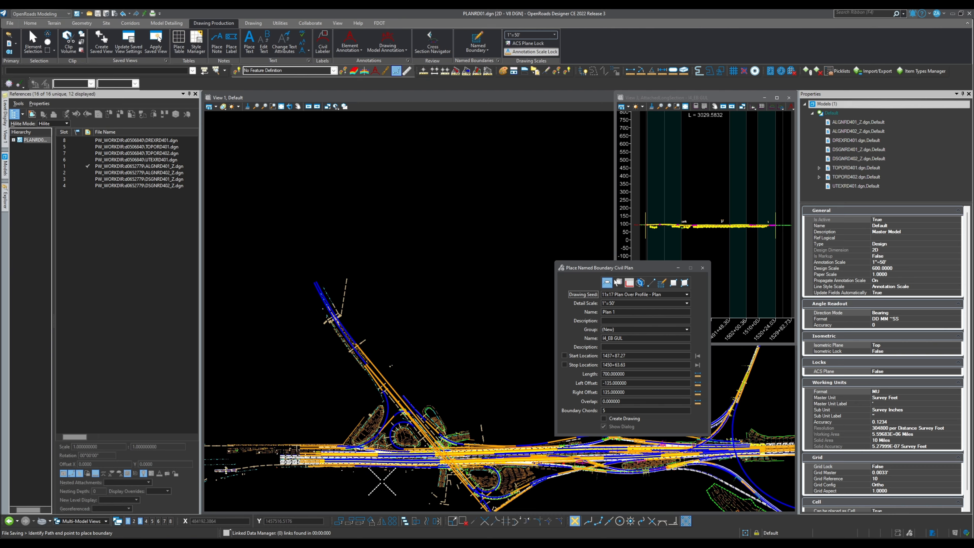
{"action": "scroll", "coordinate": [458, 478], "scroll_direction": "up", "scroll_amount": 2}
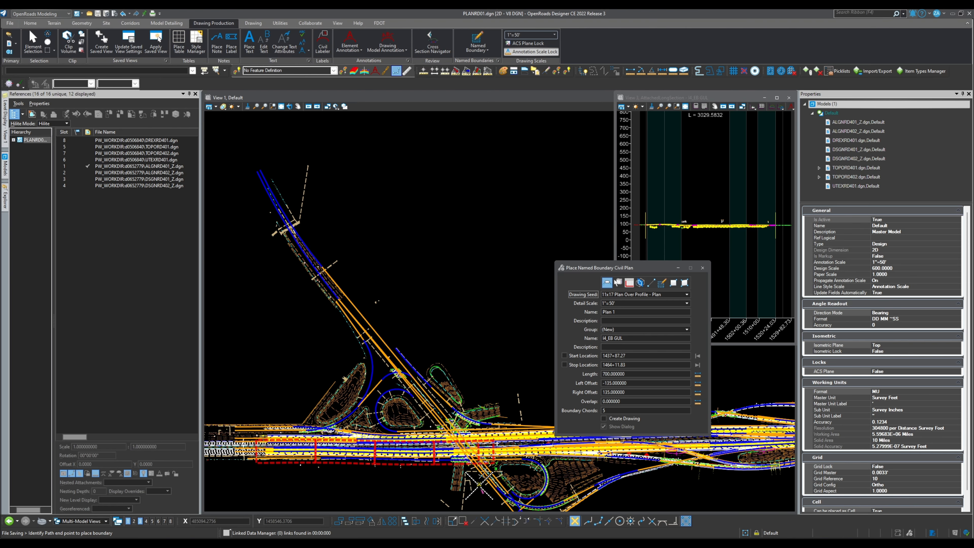
{"action": "scroll", "coordinate": [466, 478], "scroll_direction": "up", "scroll_amount": 2}
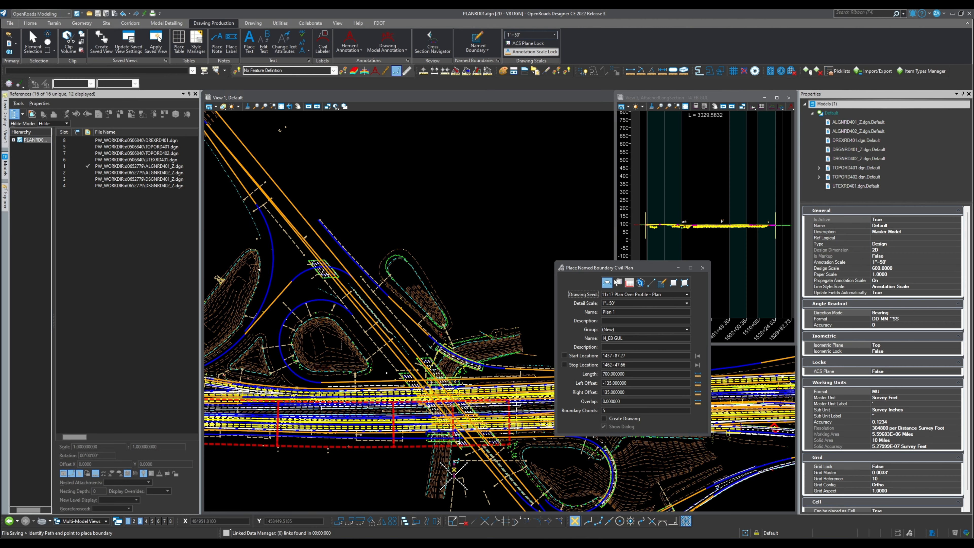
{"action": "left_click", "coordinate": [474, 477]}
{"action": "left_click", "coordinate": [474, 477]}
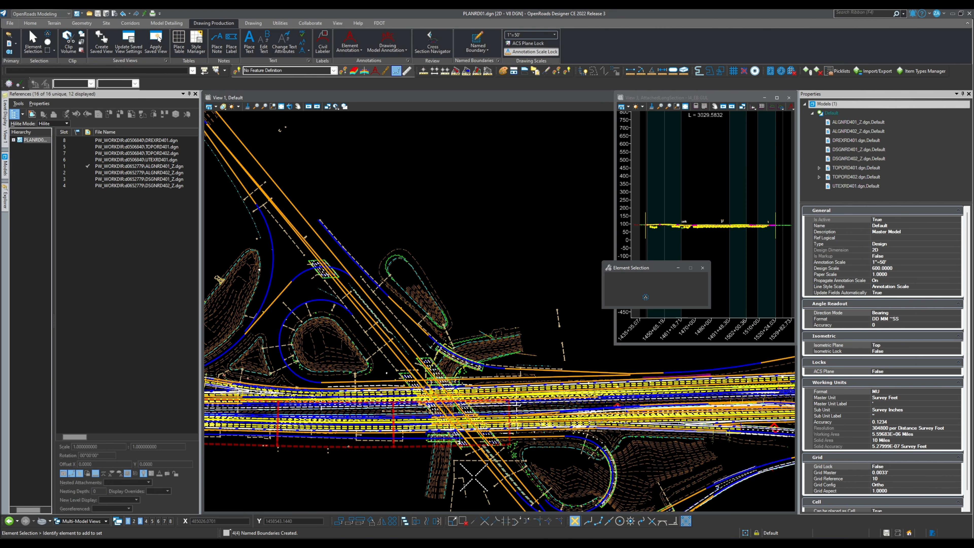
- Make NonPlottingEle_dp the active level
{"action": "scroll", "coordinate": [545, 253], "scroll_direction": "down", "scroll_amount": 2}
{"action": "scroll", "coordinate": [253, 365], "scroll_direction": "up", "scroll_amount": 2}
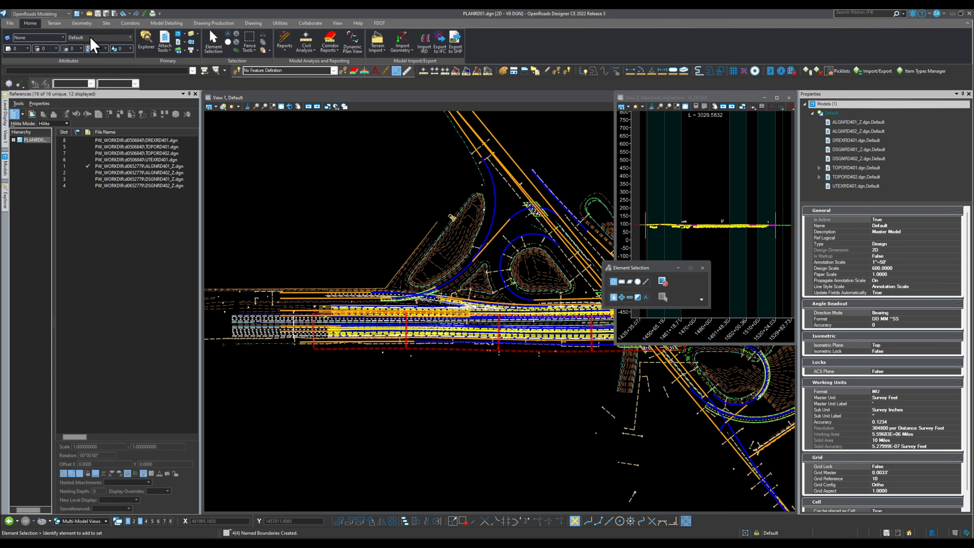
{"action": "left_click", "coordinate": [99, 38]}
{"action": "left_click", "coordinate": [104, 59]}
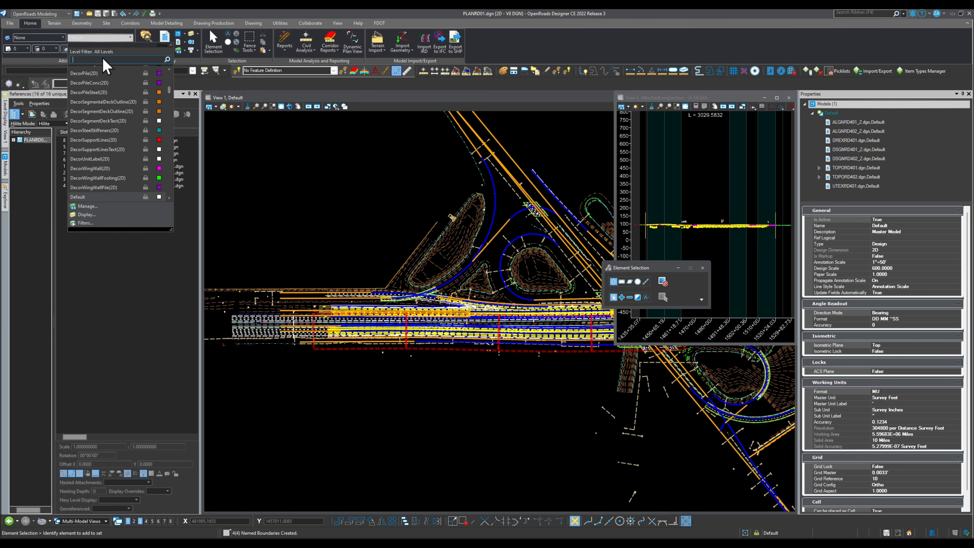
{"action": "type", "text": "nonplot"}
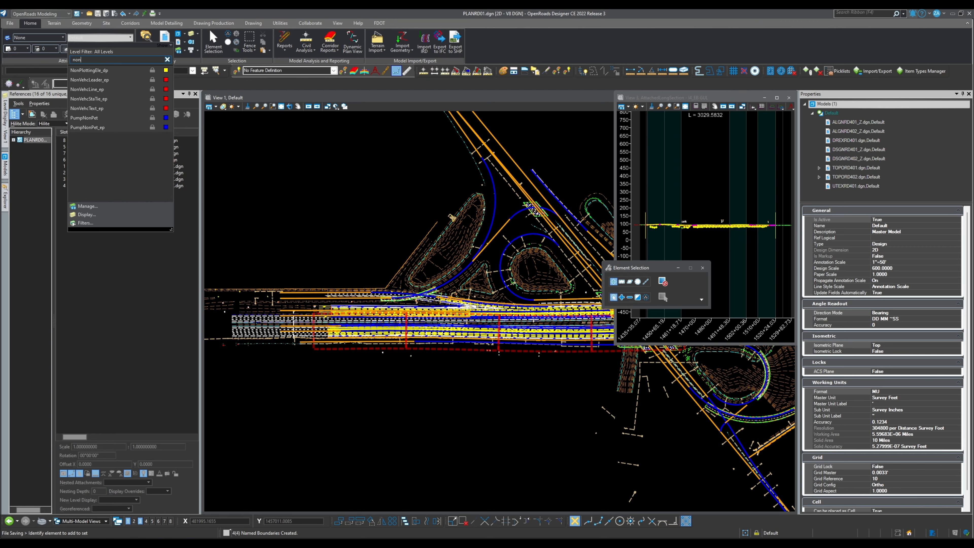
{"action": "left_click", "coordinate": [91, 72]}
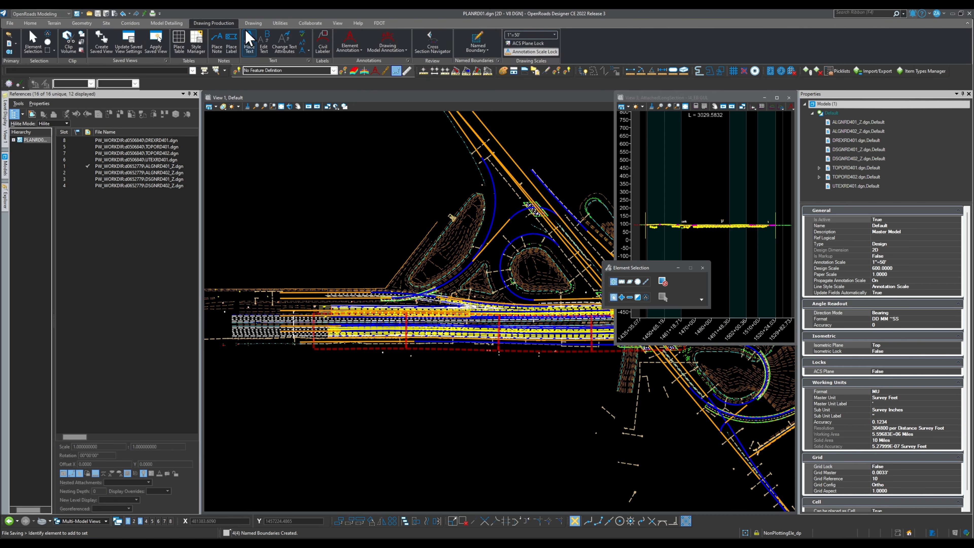
- Draw a horizontal SmartLine about 2011 ft long in the empty area below the named boundaries
{"action": "left_click", "coordinate": [253, 23]}
{"action": "left_click", "coordinate": [286, 42]}
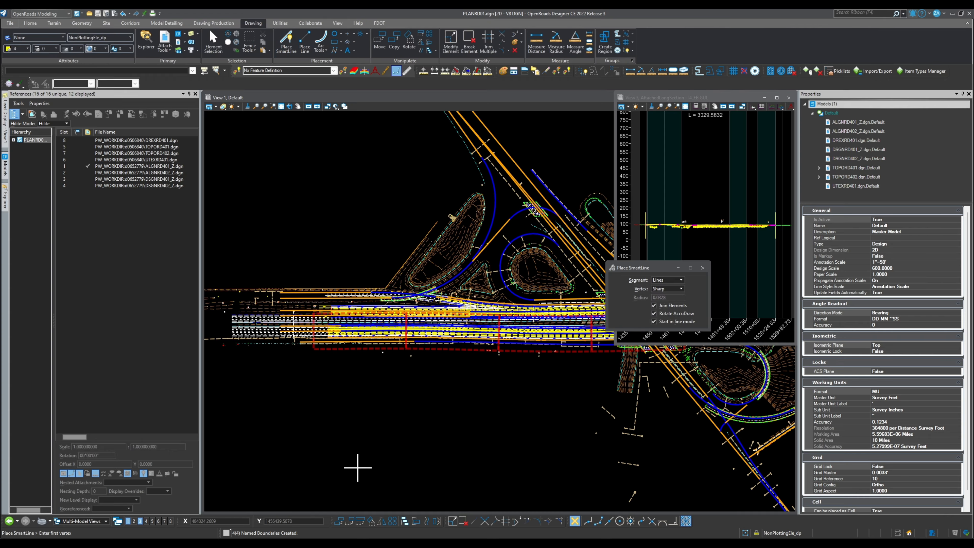
{"action": "left_click", "coordinate": [289, 453]}
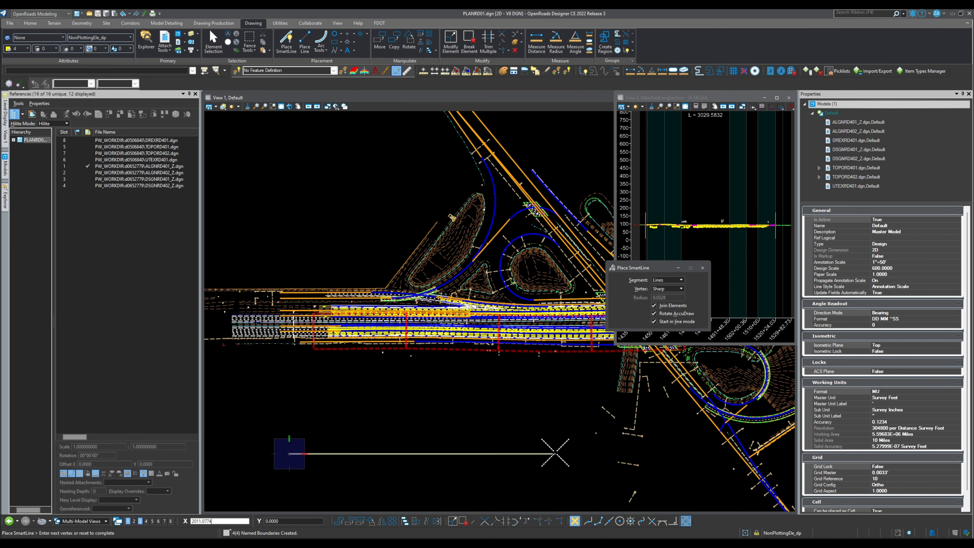
{"action": "left_click", "coordinate": [556, 453]}
{"action": "right_click", "coordinate": [552, 454]}
{"action": "left_click", "coordinate": [215, 40]}
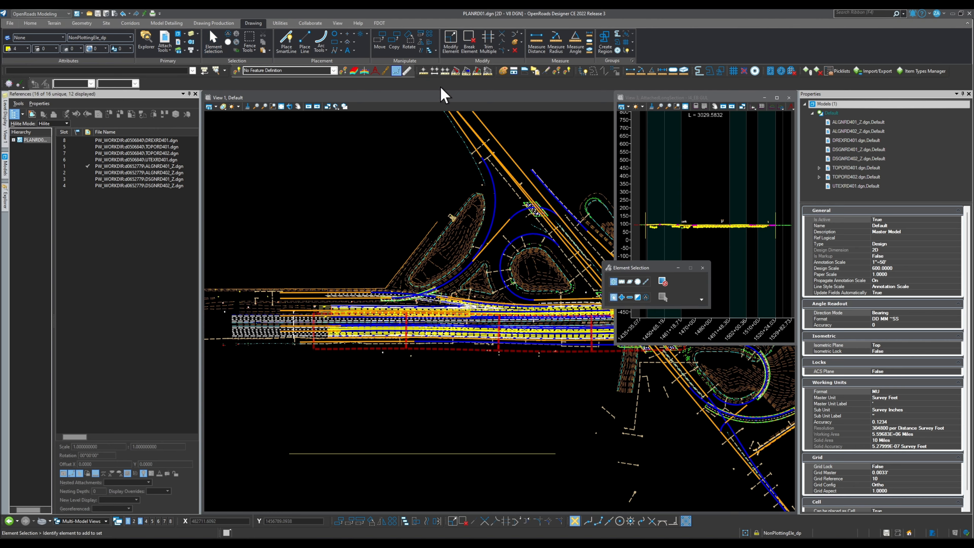
- Move the non-plotting line up onto the roadway at the west end, overlapping the beginning of the placed named boundaries
{"action": "left_click", "coordinate": [223, 27]}
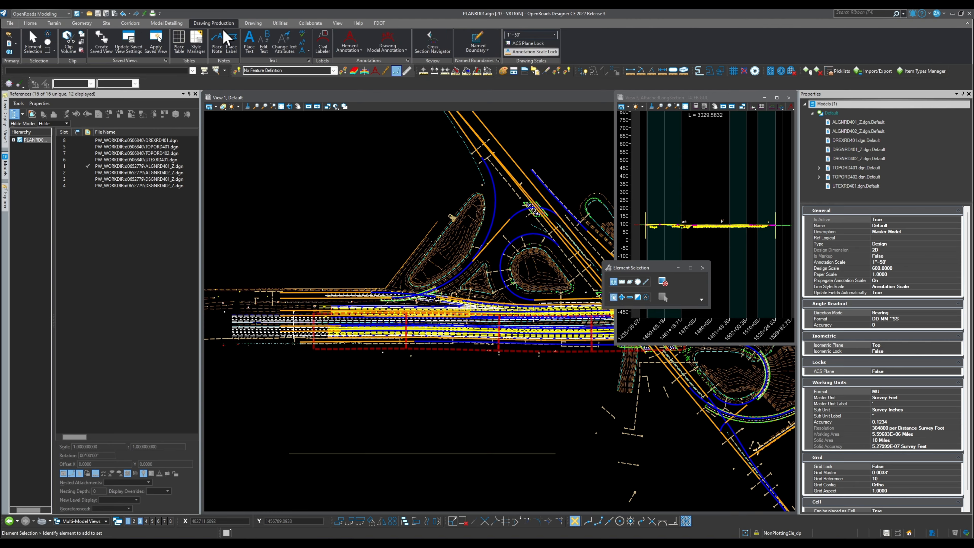
{"action": "left_click", "coordinate": [352, 460]}
{"action": "right_click", "coordinate": [356, 471]}
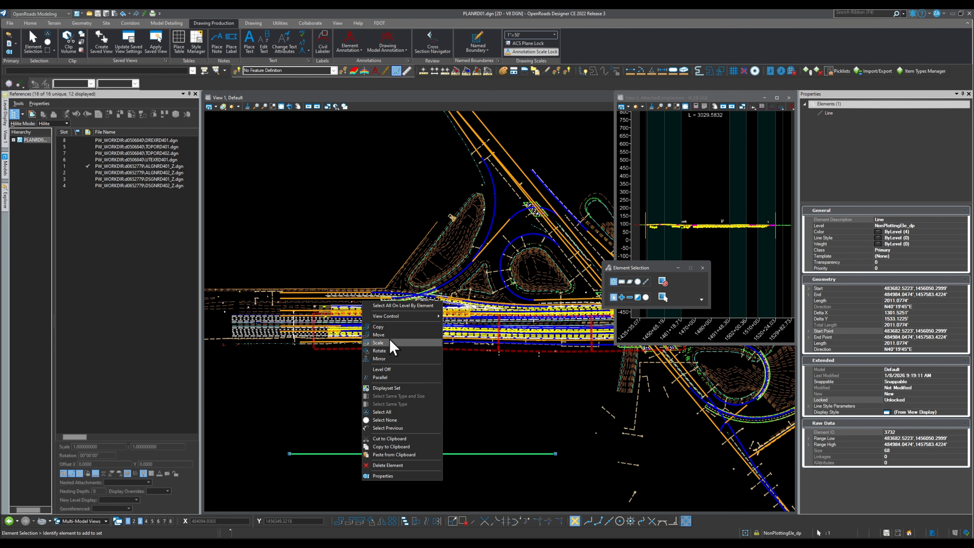
{"action": "left_click", "coordinate": [388, 336]}
{"action": "scroll", "coordinate": [265, 328], "scroll_direction": "up", "scroll_amount": 3}
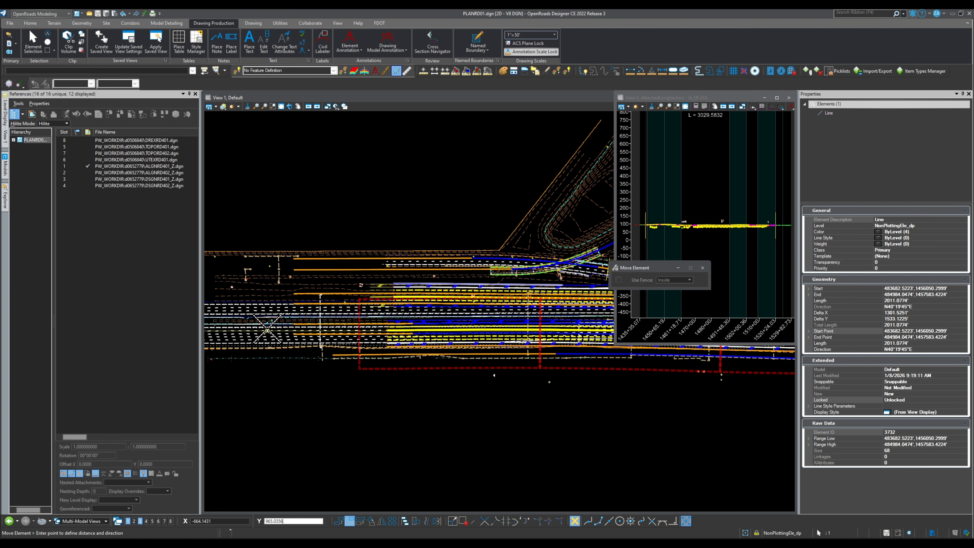
{"action": "scroll", "coordinate": [266, 326], "scroll_direction": "down", "scroll_amount": 3}
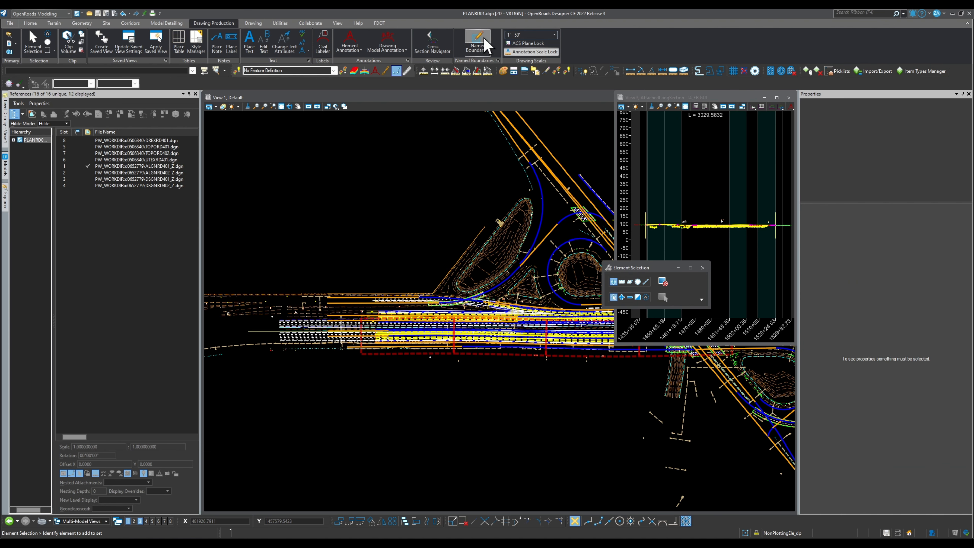
- Start a Civil Plan named boundary with the 11x17 Plan Only drawing seed, using the non-plotting line as path from station 0+81.80
{"action": "left_click", "coordinate": [479, 41]}
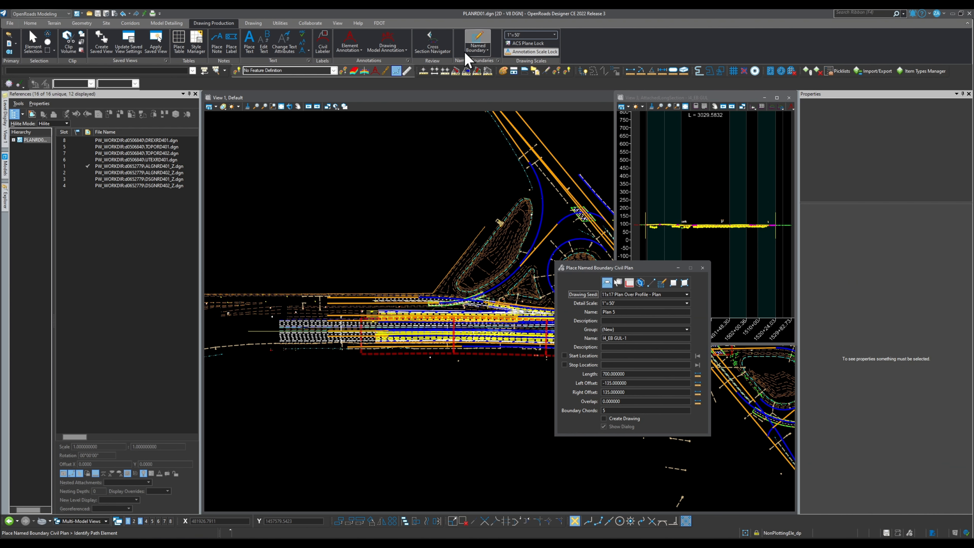
{"action": "left_click", "coordinate": [642, 301]}
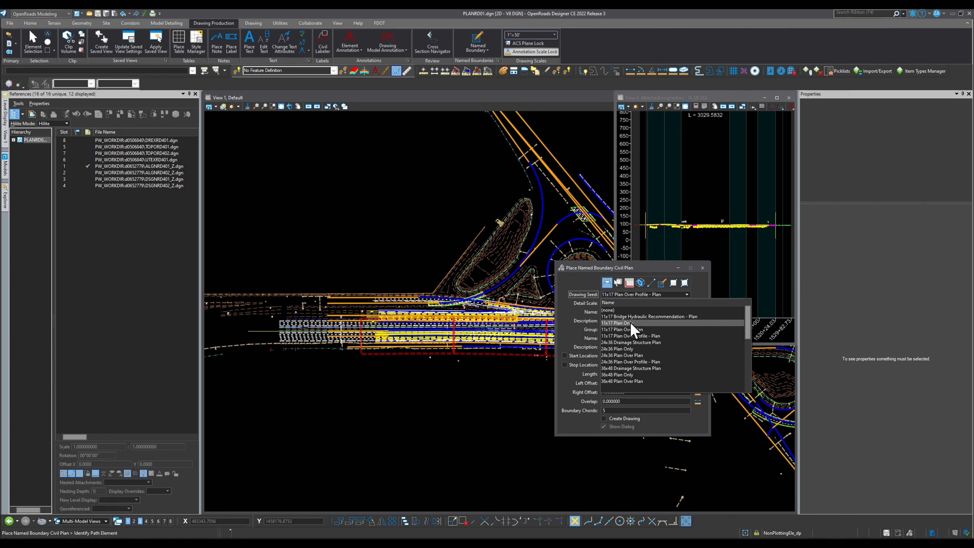
{"action": "left_click", "coordinate": [637, 327]}
{"action": "scroll", "coordinate": [254, 336], "scroll_direction": "up", "scroll_amount": 2}
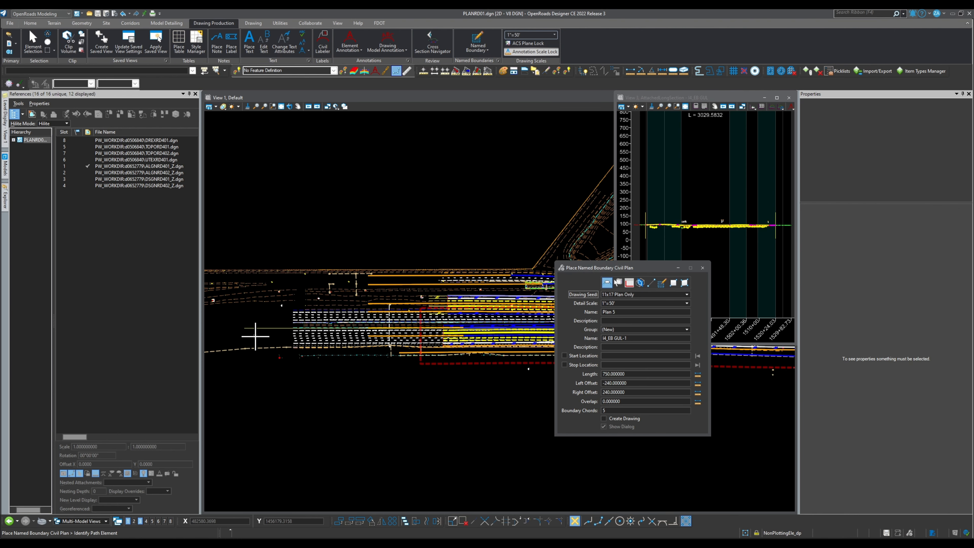
{"action": "left_click", "coordinate": [268, 328]}
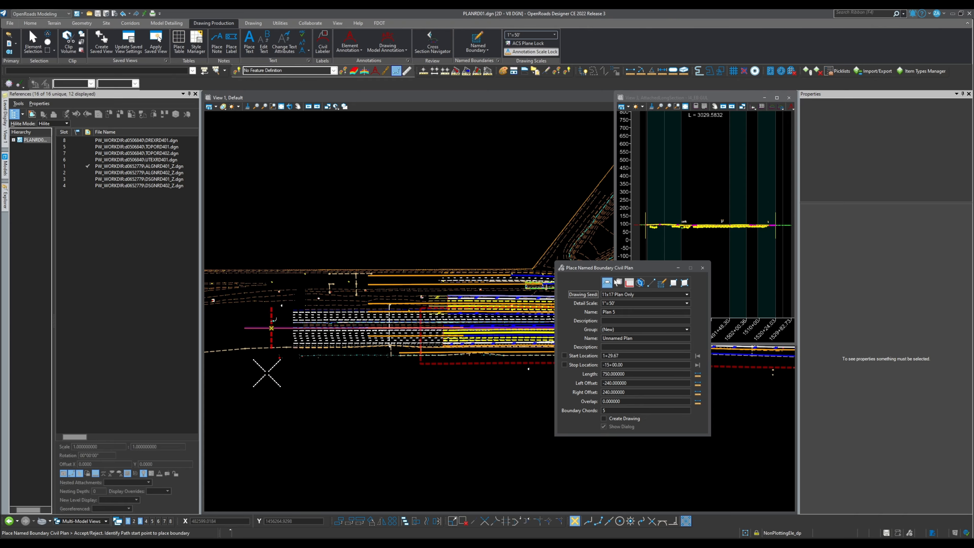
{"action": "left_click", "coordinate": [262, 422]}
- Preview different stop locations for the Plan Only boundary along the non-plotting line, comparing it with the existing boundaries, and cancel the placement
{"action": "scroll", "coordinate": [261, 419], "scroll_direction": "down", "scroll_amount": 2}
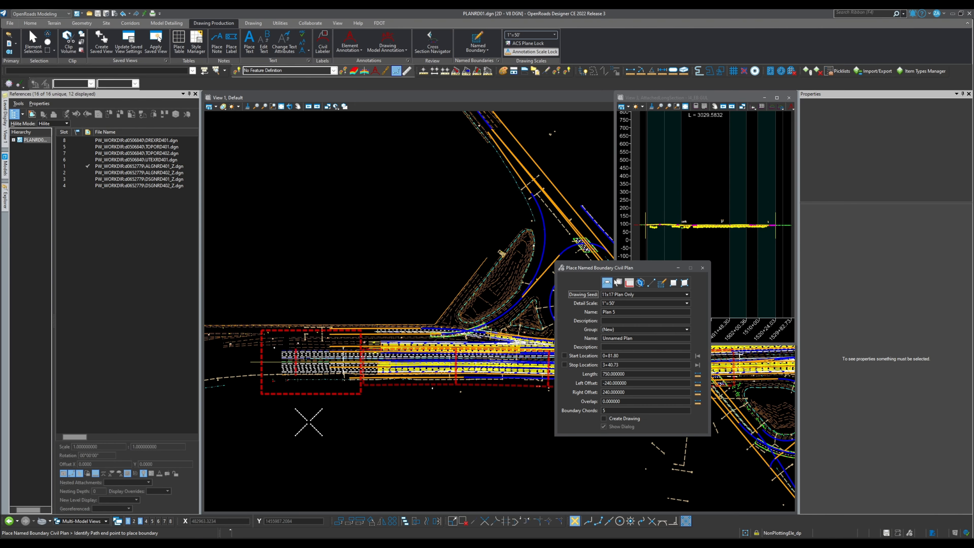
{"action": "scroll", "coordinate": [402, 429], "scroll_direction": "down", "scroll_amount": 2}
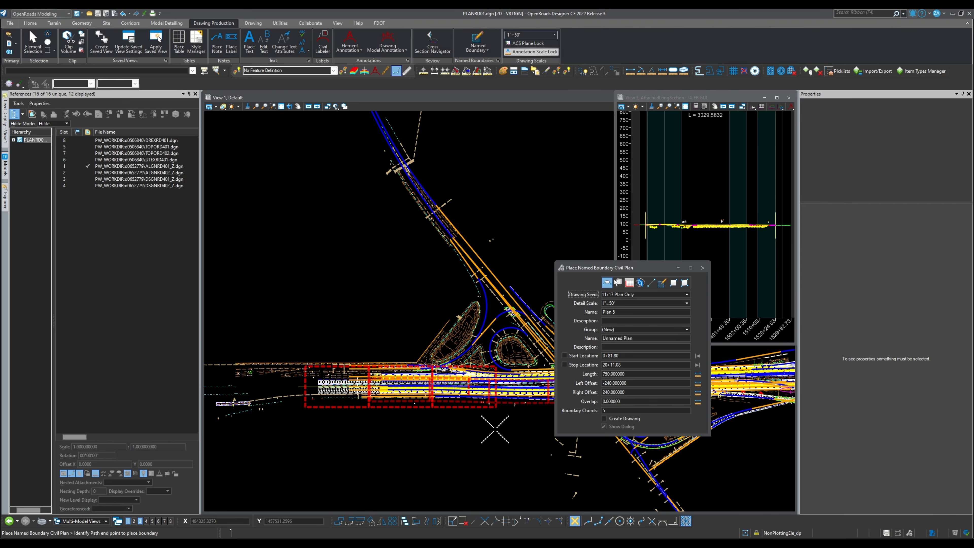
{"action": "scroll", "coordinate": [341, 428], "scroll_direction": "up", "scroll_amount": 2}
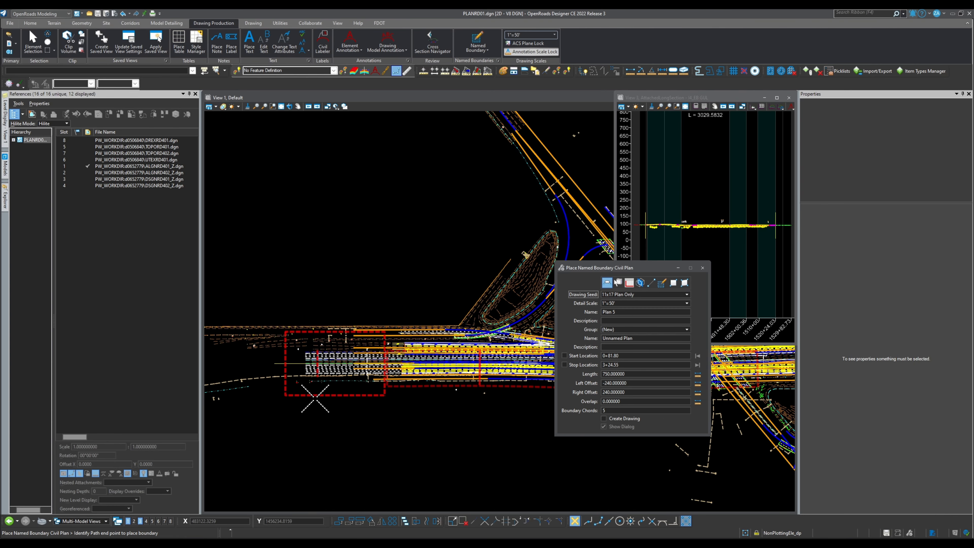
{"action": "scroll", "coordinate": [308, 383], "scroll_direction": "up", "scroll_amount": 2}
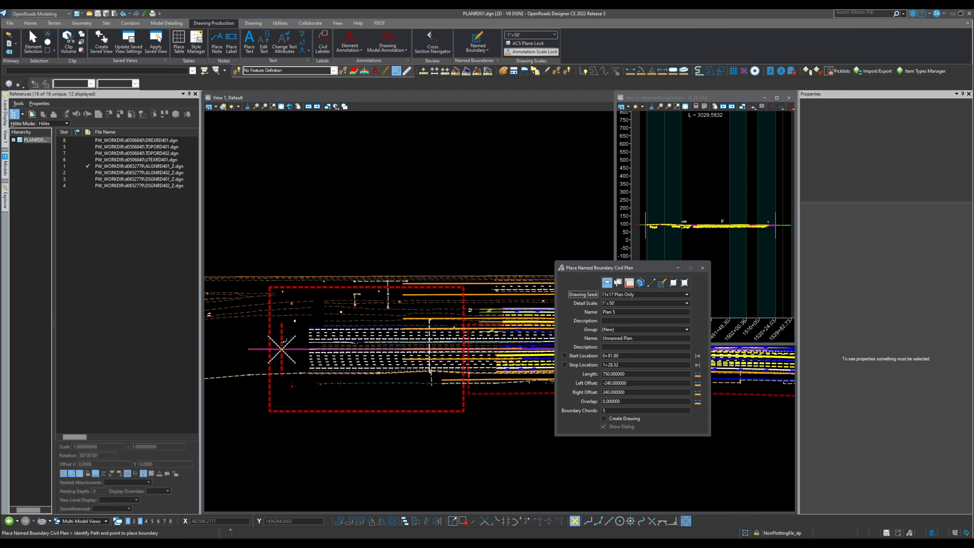
{"action": "scroll", "coordinate": [284, 389], "scroll_direction": "down", "scroll_amount": 1}
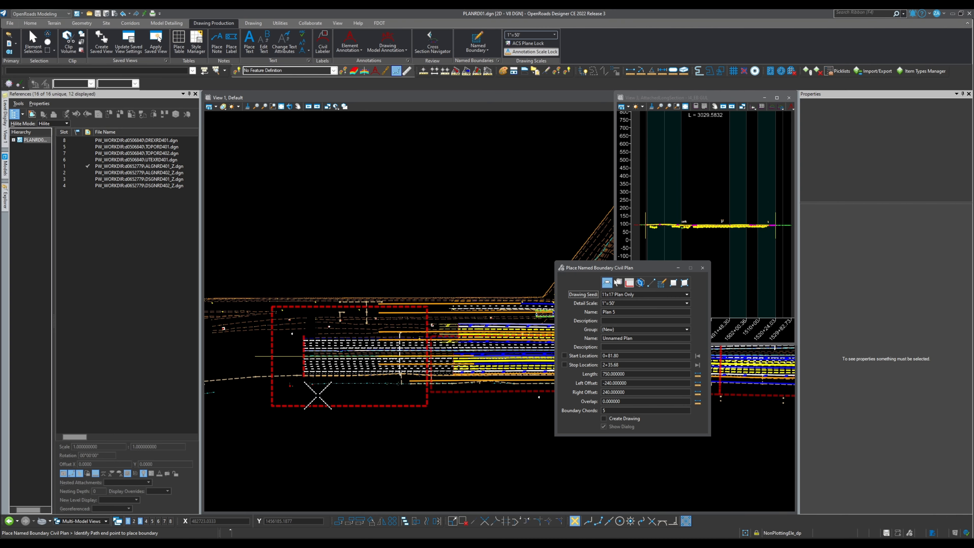
{"action": "scroll", "coordinate": [478, 338], "scroll_direction": "up", "scroll_amount": 3}
{"action": "scroll", "coordinate": [361, 409], "scroll_direction": "down", "scroll_amount": 2}
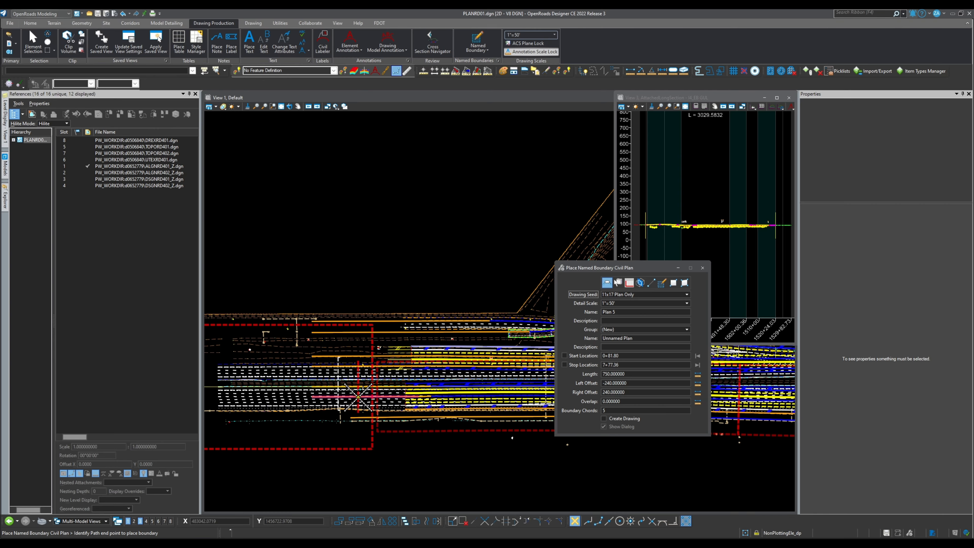
{"action": "scroll", "coordinate": [377, 397], "scroll_direction": "down", "scroll_amount": 1}
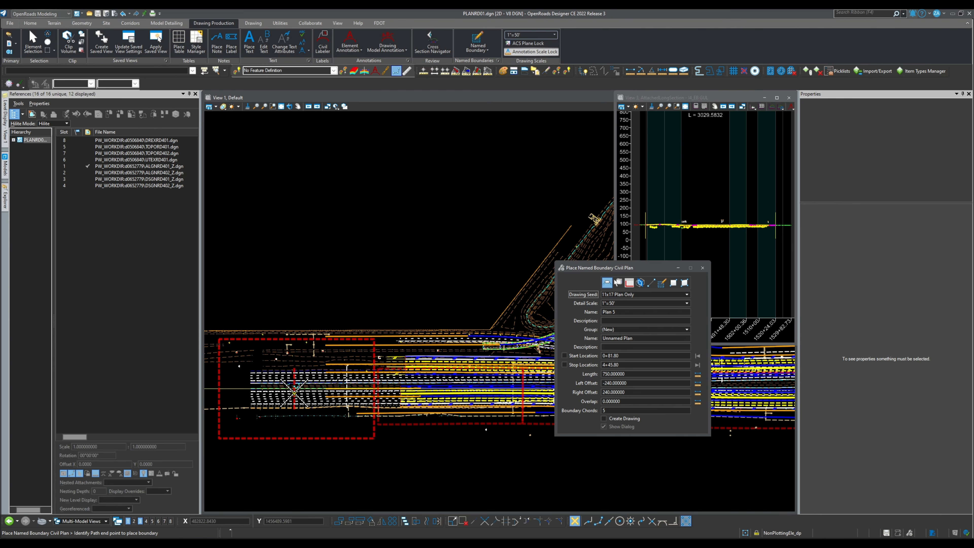
{"action": "scroll", "coordinate": [345, 388], "scroll_direction": "down", "scroll_amount": 1}
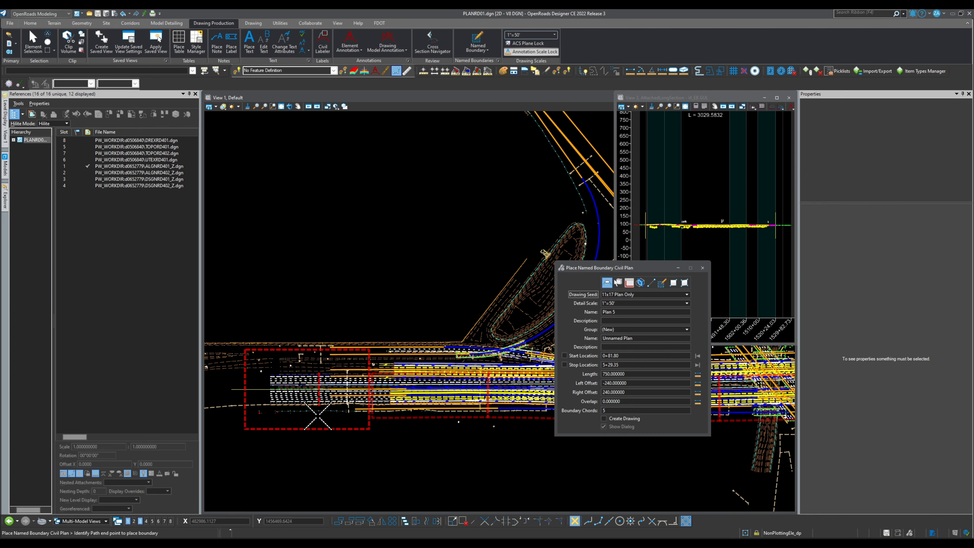
{"action": "scroll", "coordinate": [277, 427], "scroll_direction": "down", "scroll_amount": 1}
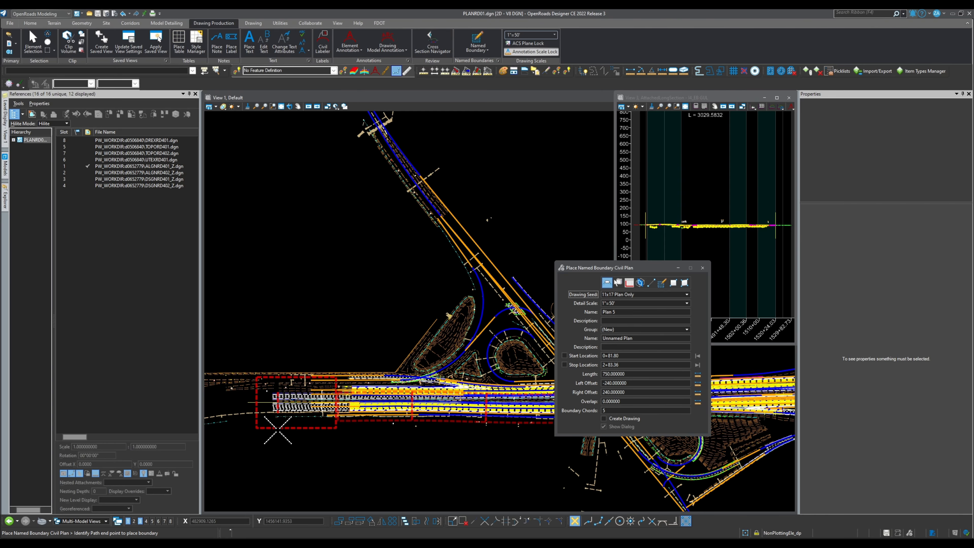
{"action": "scroll", "coordinate": [274, 424], "scroll_direction": "up", "scroll_amount": 1}
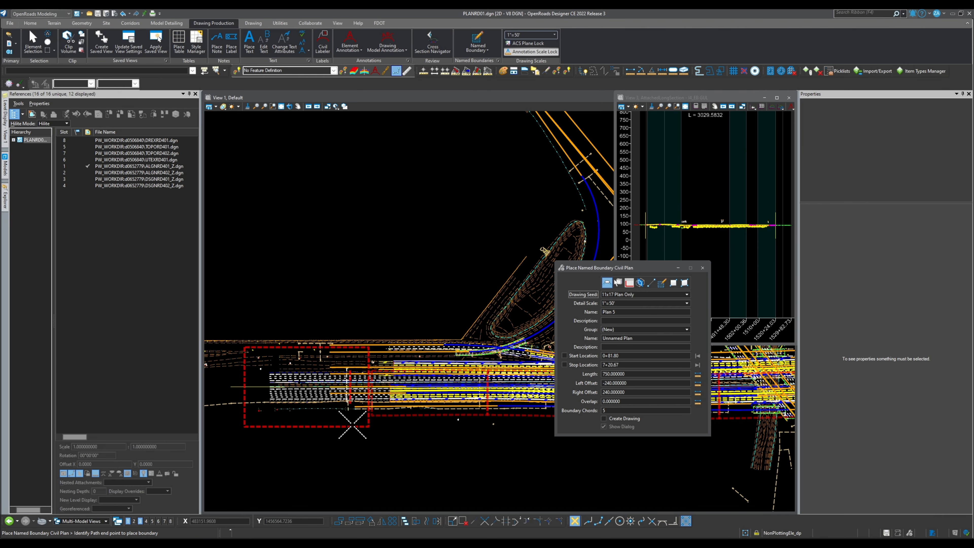
{"action": "key", "text": "Escape"}
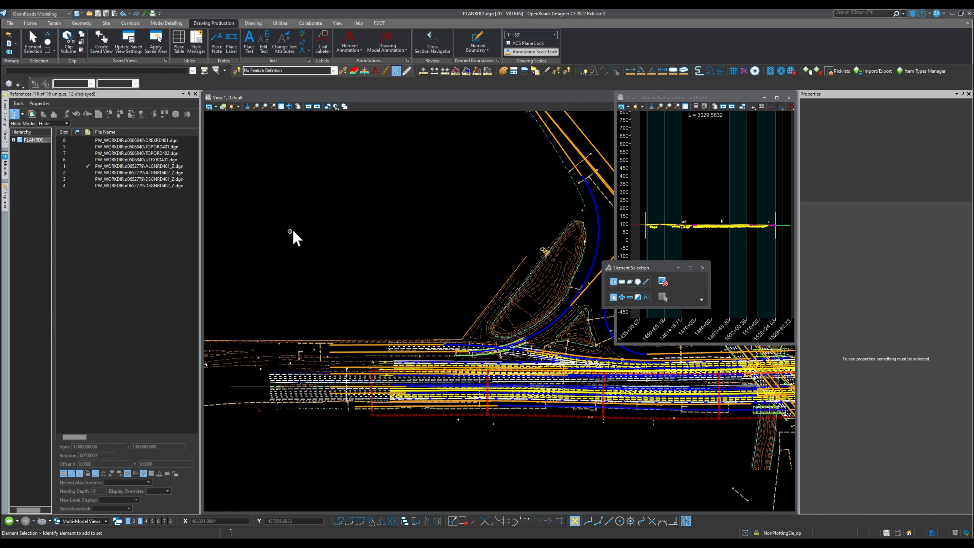
- Define the starting station of the non-plotting line as 1000+00.00 at its west end
{"action": "left_click", "coordinate": [254, 387]}
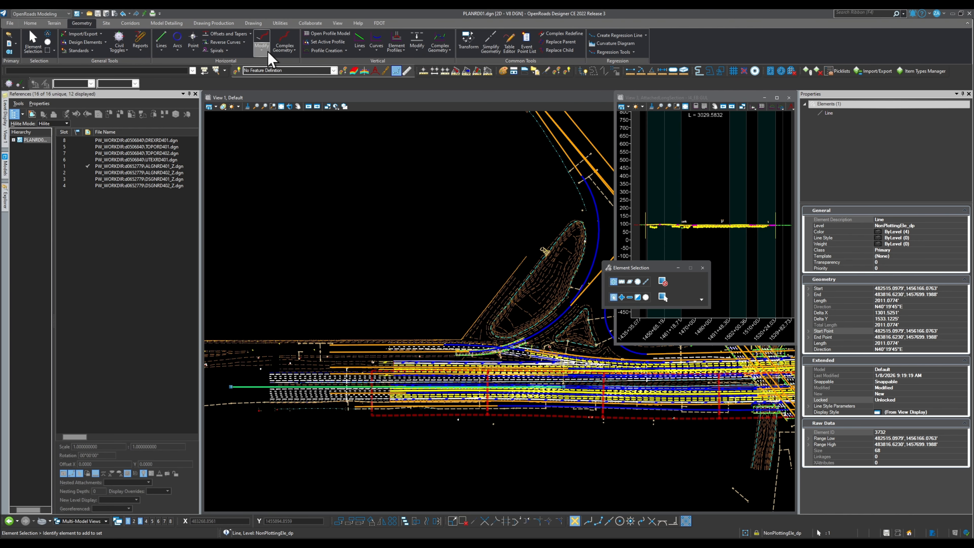
{"action": "left_click", "coordinate": [283, 64]}
{"action": "left_click", "coordinate": [246, 387]}
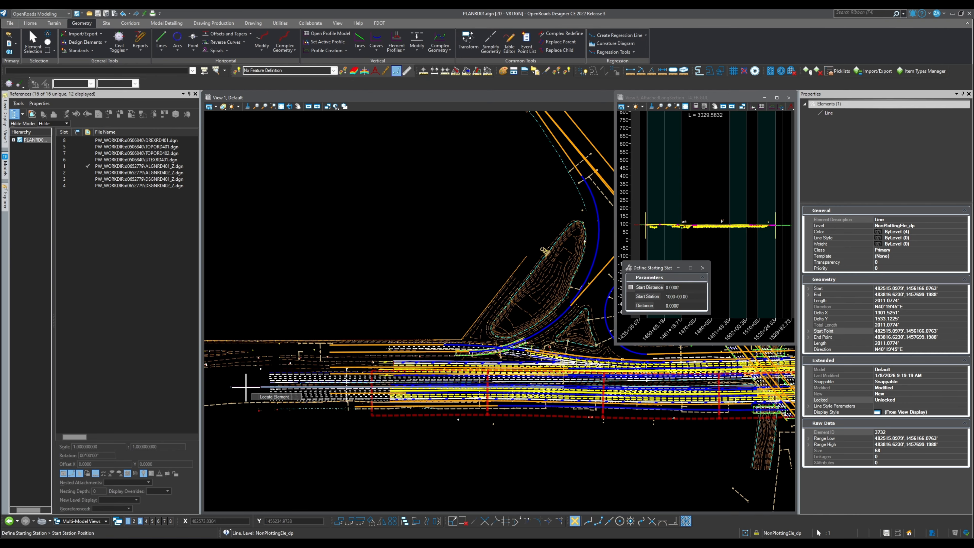
{"action": "scroll", "coordinate": [225, 401], "scroll_direction": "up", "scroll_amount": 2}
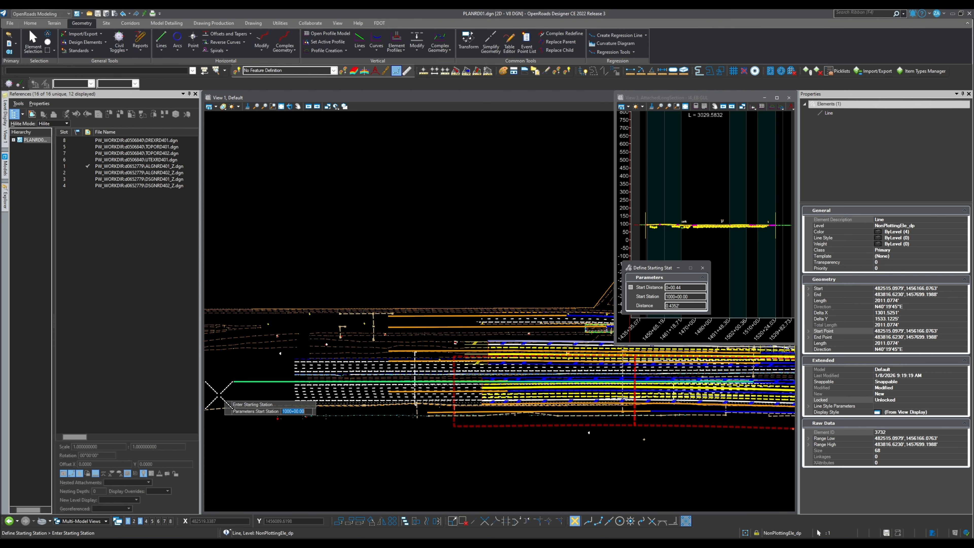
{"action": "left_click", "coordinate": [224, 399]}
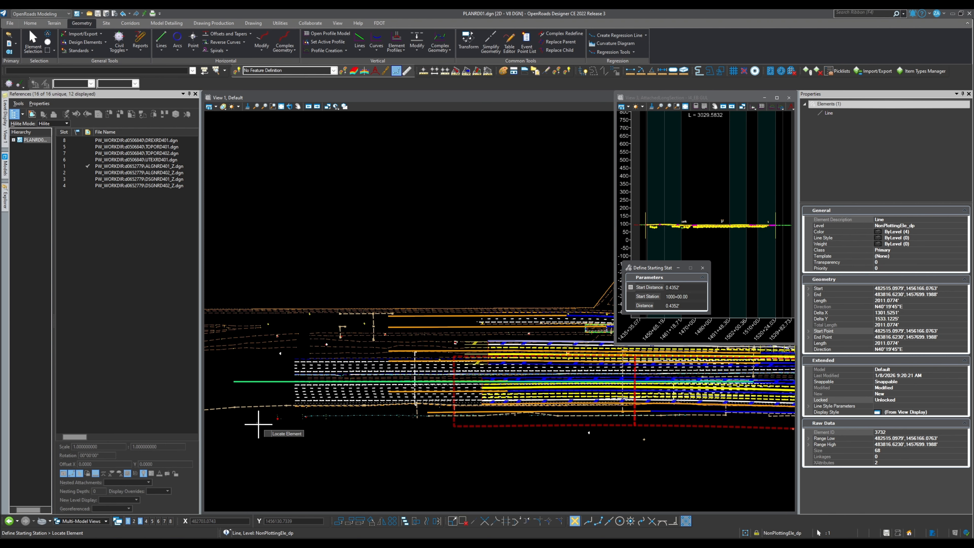
- Place 11x17 Plan Only civil plan boundaries along the preselected non-plotting line, and undo the placement
{"action": "left_click", "coordinate": [214, 23]}
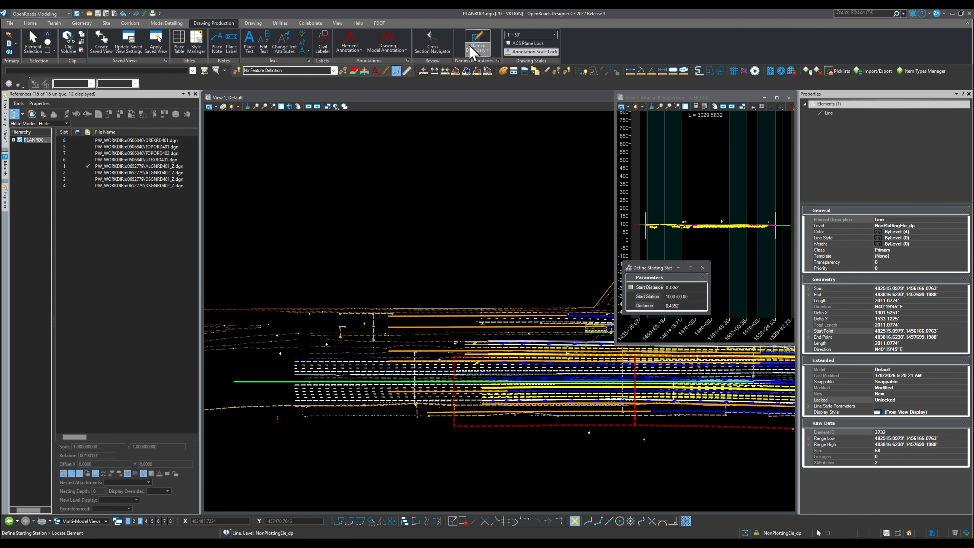
{"action": "left_click", "coordinate": [477, 40]}
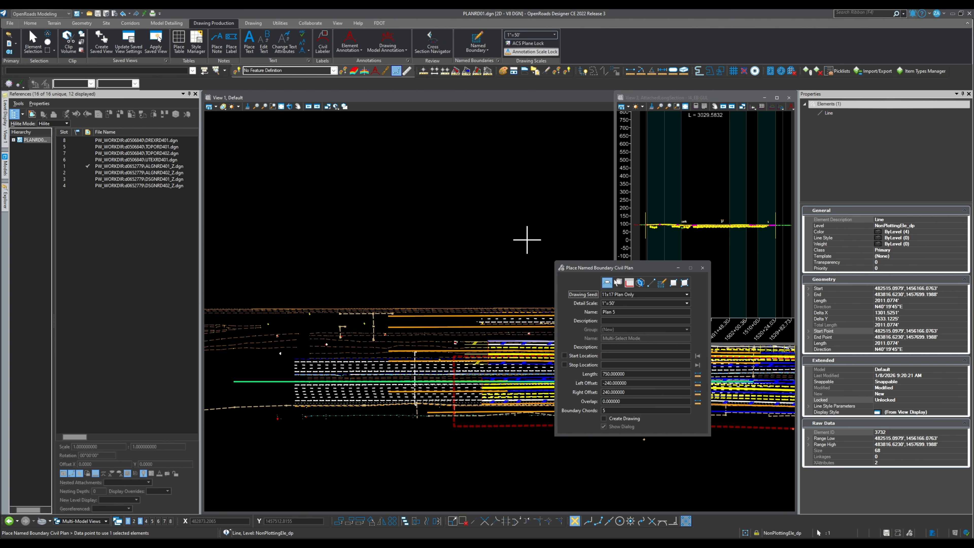
{"action": "left_click", "coordinate": [263, 382]}
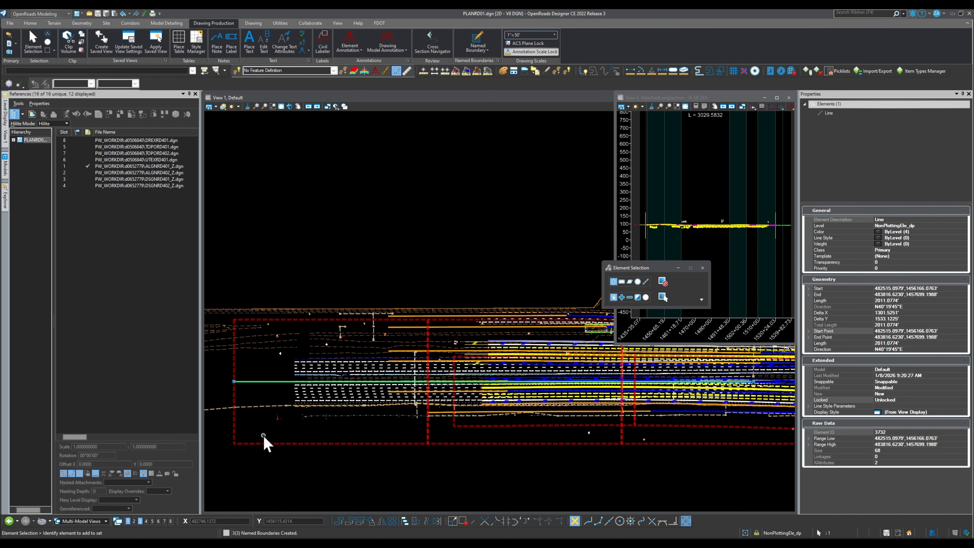
{"action": "key", "text": "ctrl+z"}
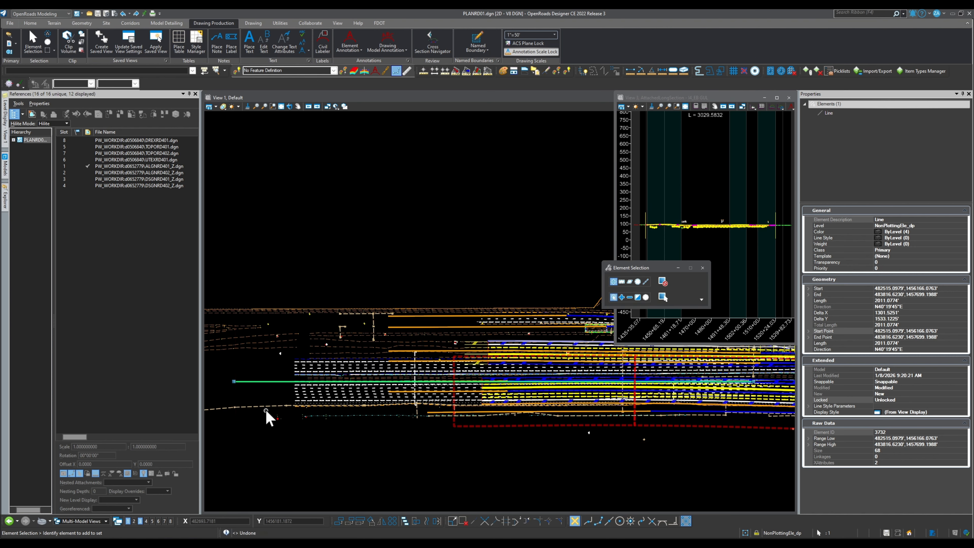
- Preview start locations for a Plan Only boundary along the non-plotting line without preselecting it, and cancel the placement
{"action": "left_click", "coordinate": [277, 262]}
{"action": "left_click", "coordinate": [477, 40]}
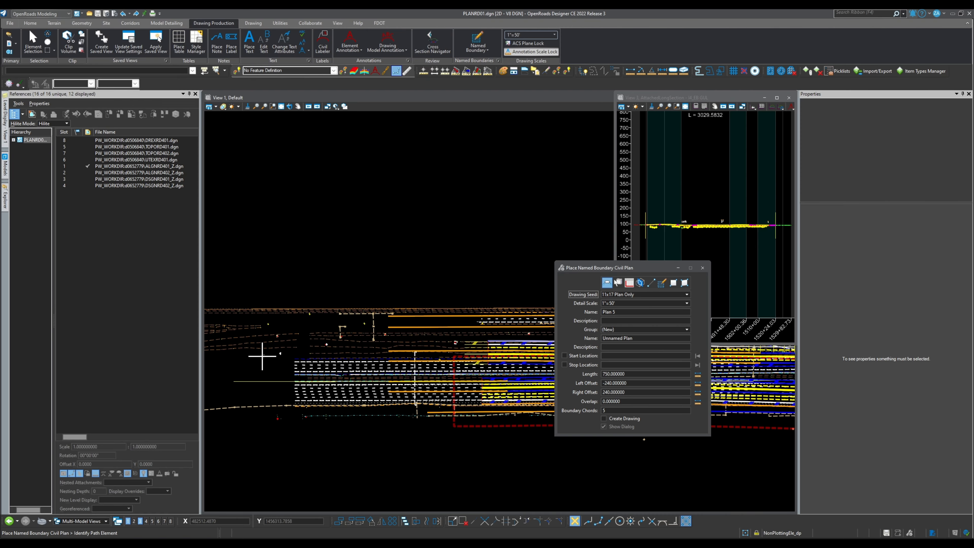
{"action": "left_click", "coordinate": [248, 381]}
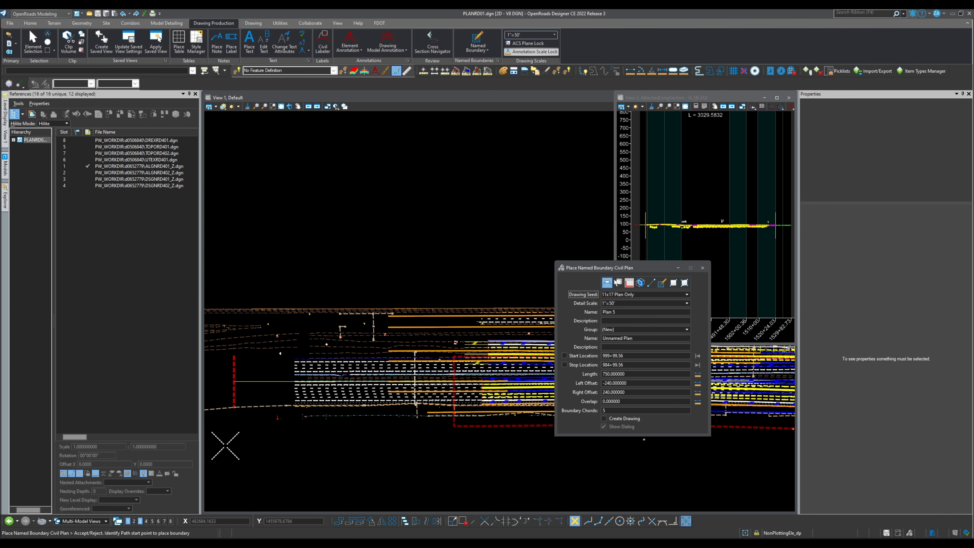
{"action": "scroll", "coordinate": [258, 442], "scroll_direction": "up", "scroll_amount": 2}
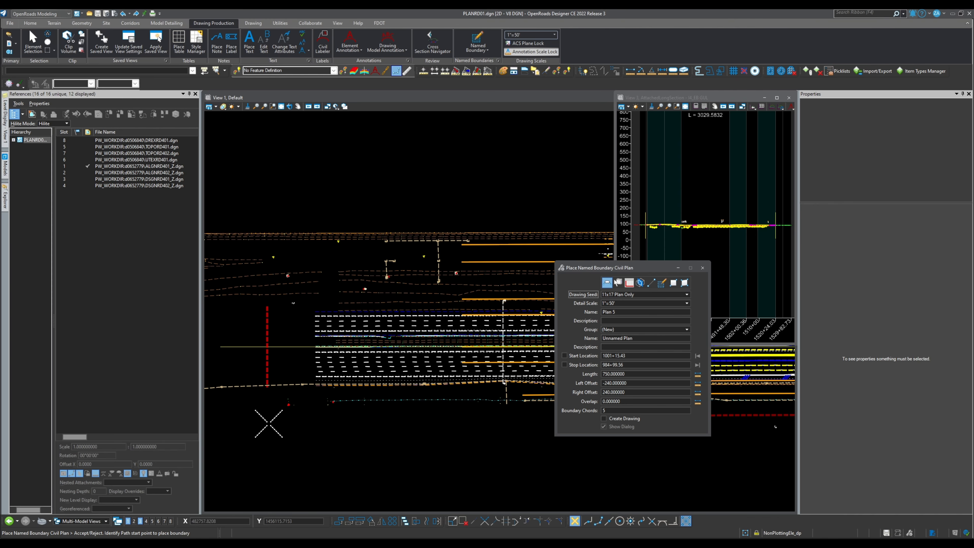
{"action": "scroll", "coordinate": [250, 431], "scroll_direction": "down", "scroll_amount": 2}
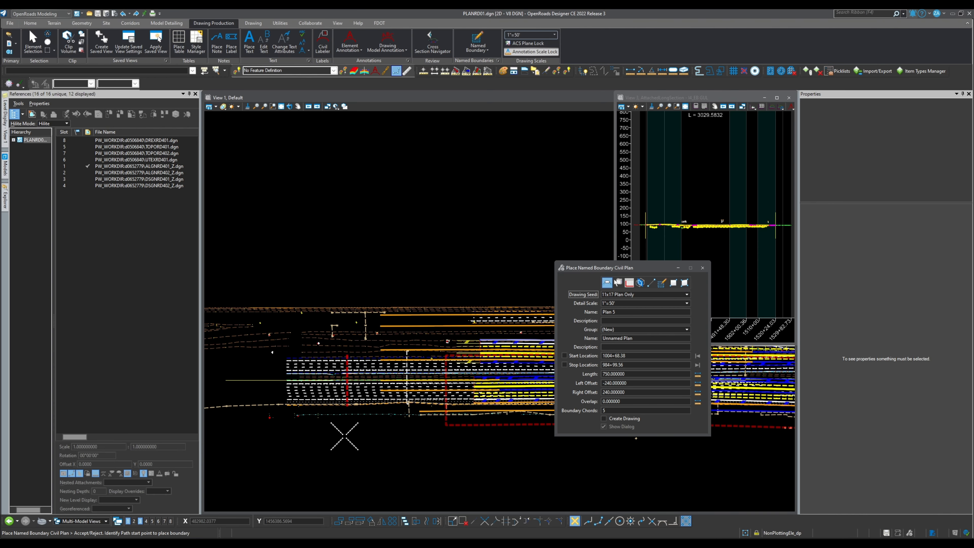
{"action": "key", "text": "Escape"}
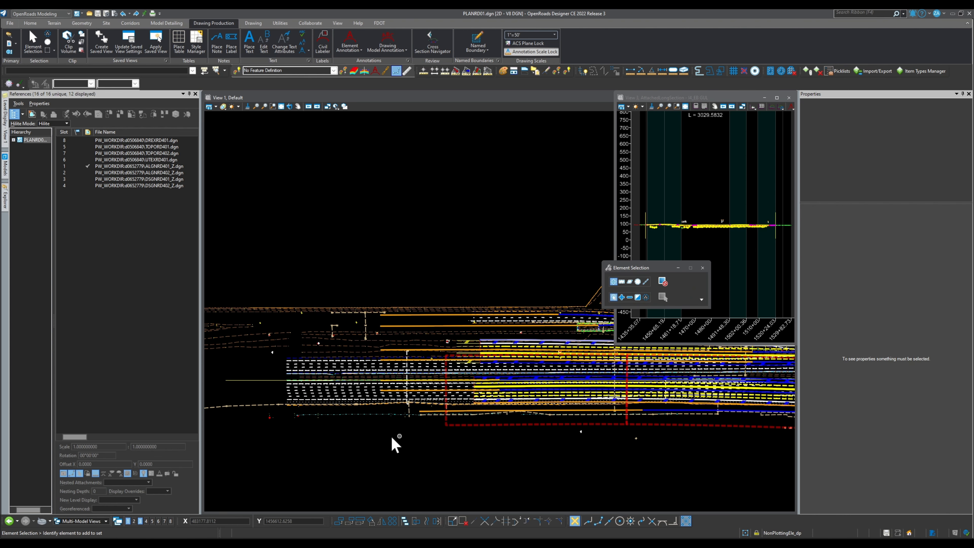
- Open the Named Boundaries manager, expand Plan Groups and the I4_EB GUL group, and highlight that group in the plan
{"action": "scroll", "coordinate": [391, 436], "scroll_direction": "down", "scroll_amount": 2}
{"action": "scroll", "coordinate": [489, 434], "scroll_direction": "down", "scroll_amount": 1}
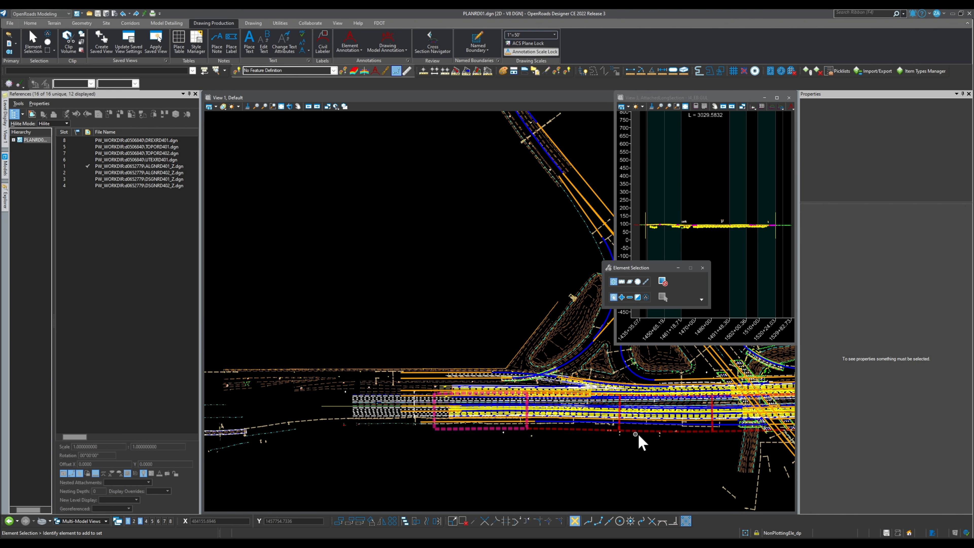
{"action": "left_click", "coordinate": [498, 61]}
{"action": "left_click_drag", "start_coordinate": [272, 67], "coordinate": [408, 158]}
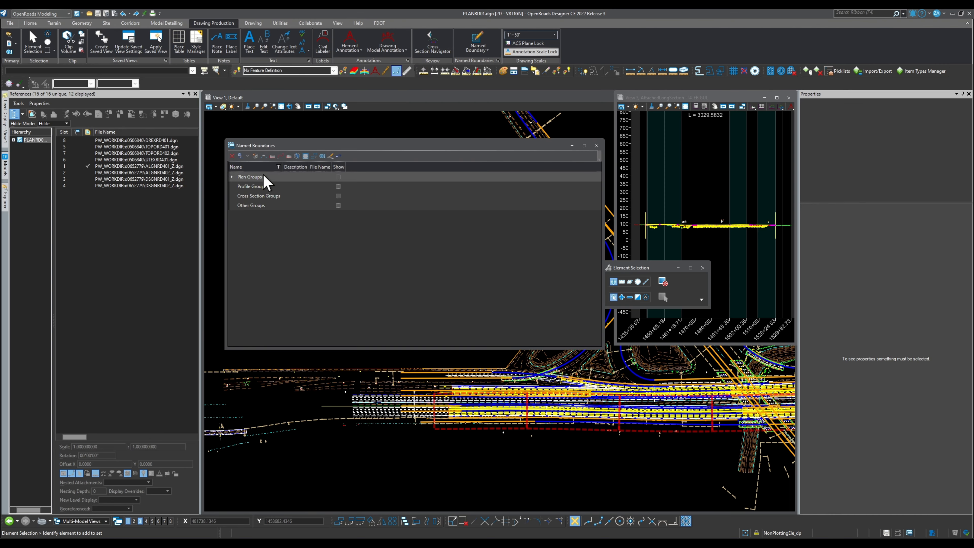
{"action": "left_click", "coordinate": [596, 146]}
{"action": "left_click", "coordinate": [232, 177]}
{"action": "left_click", "coordinate": [239, 186]}
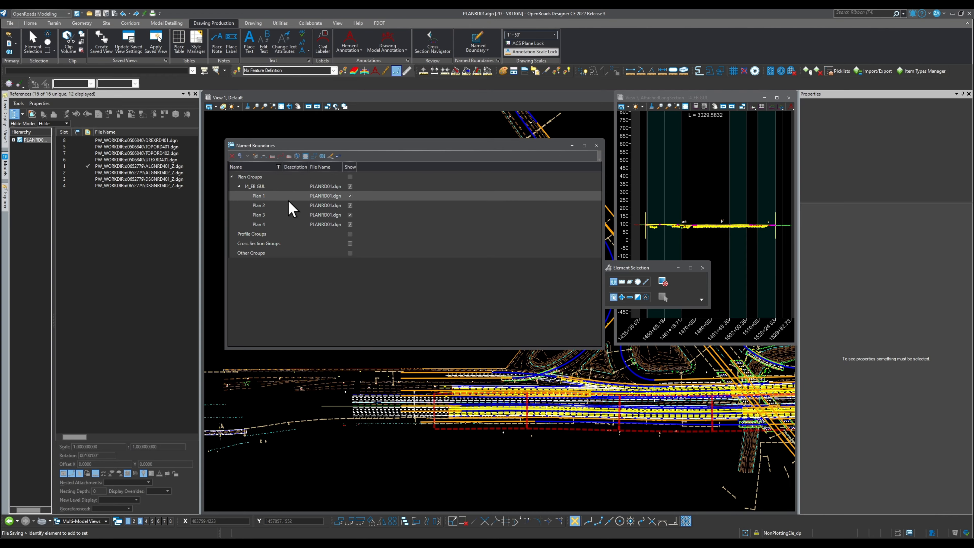
{"action": "left_click", "coordinate": [258, 186]}
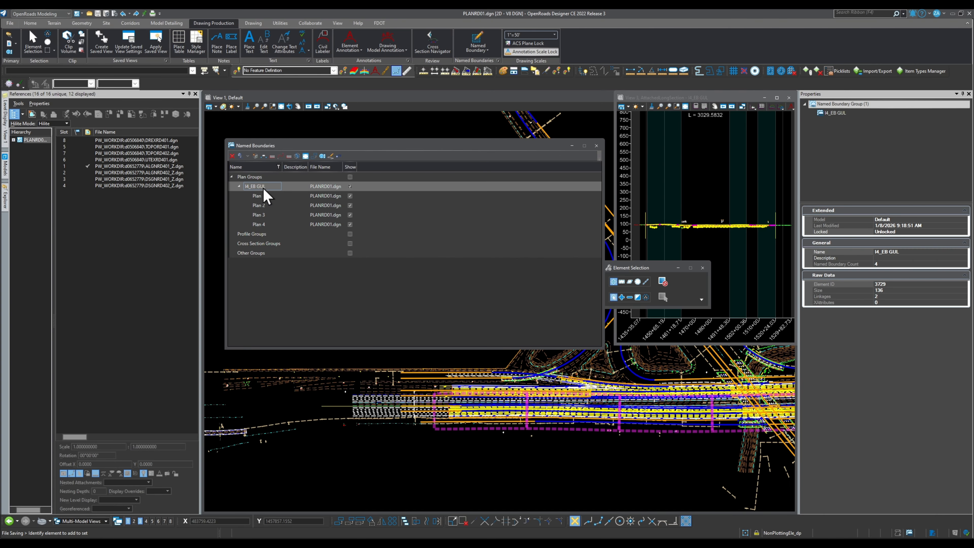
- Inspect the I4_EB GUL baseline's properties against the boundary group name, clear the selection and close the Named Boundaries manager
{"action": "scroll", "coordinate": [418, 420], "scroll_direction": "up", "scroll_amount": 5}
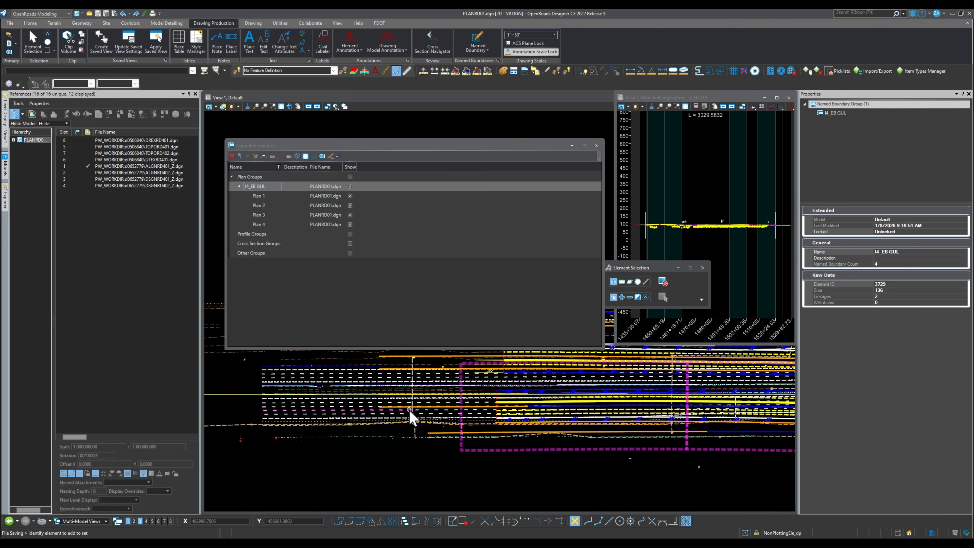
{"action": "left_click", "coordinate": [402, 405]}
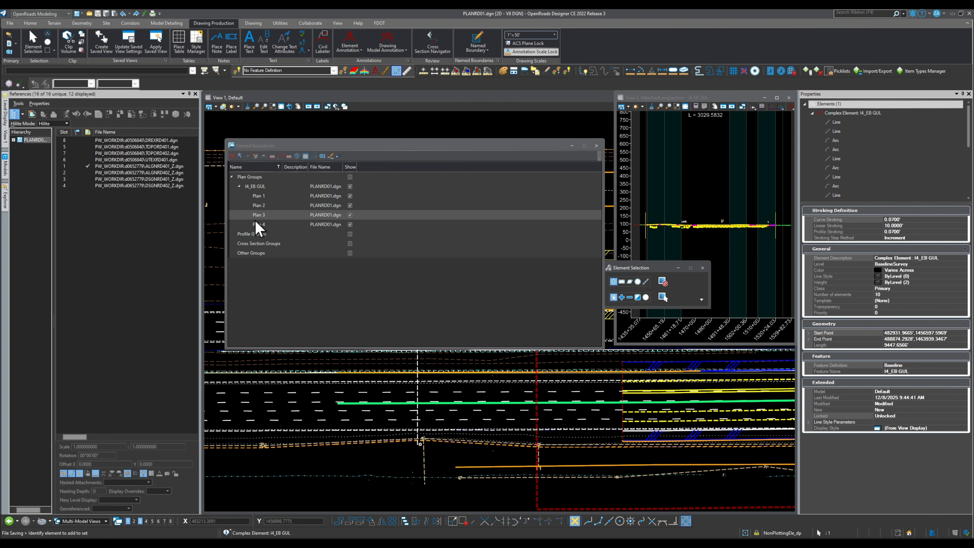
{"action": "mouse_move", "coordinate": [637, 402]}
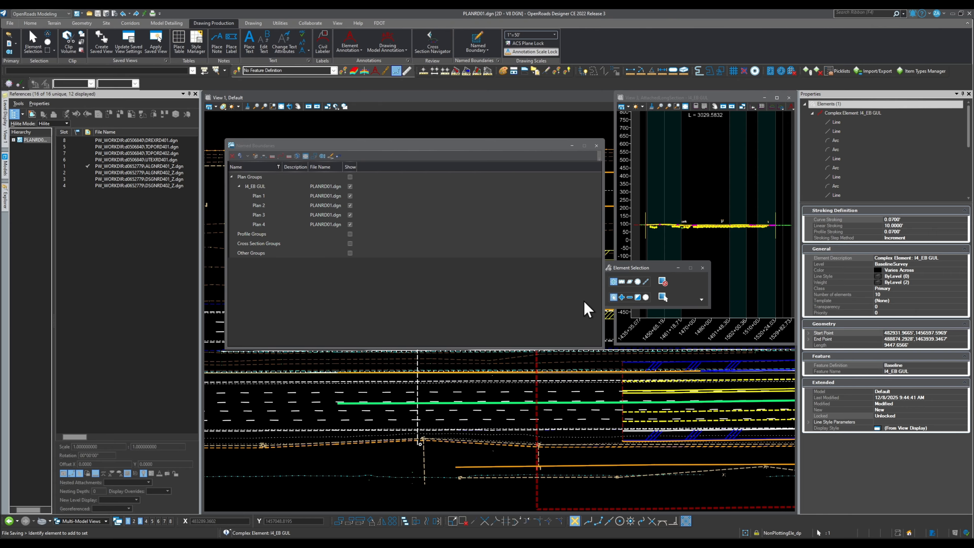
{"action": "scroll", "coordinate": [303, 416], "scroll_direction": "down", "scroll_amount": 2}
{"action": "left_click", "coordinate": [327, 475]}
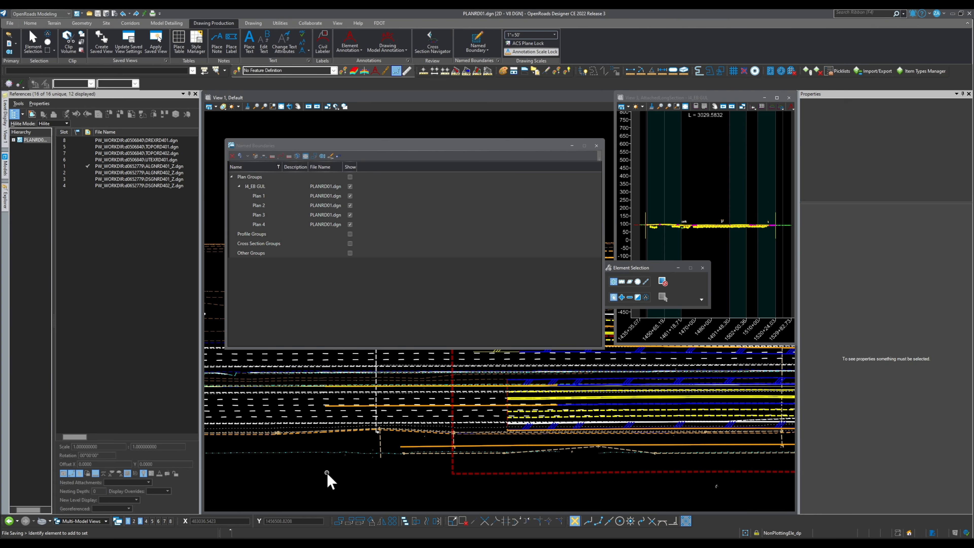
{"action": "scroll", "coordinate": [499, 416], "scroll_direction": "up", "scroll_amount": 2}
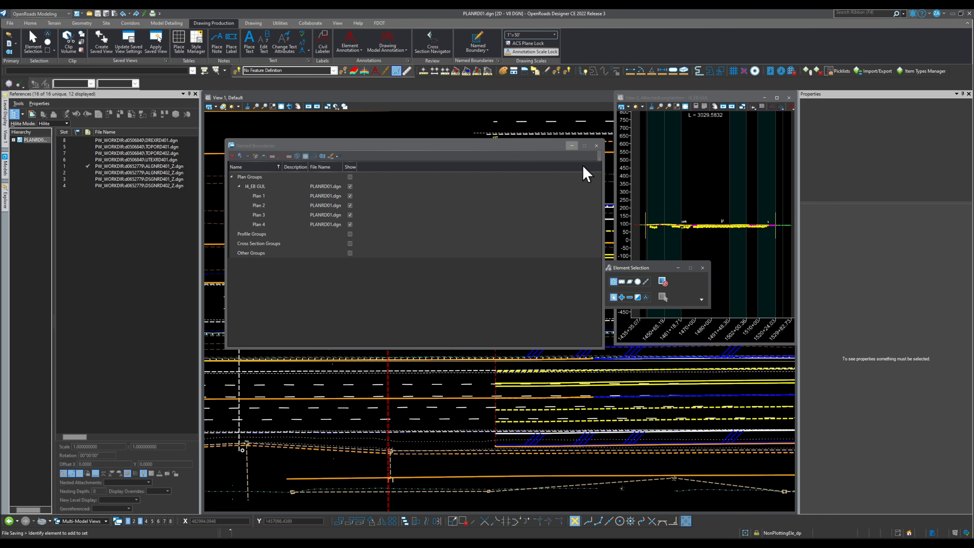
{"action": "left_click", "coordinate": [598, 146]}
{"action": "scroll", "coordinate": [345, 384], "scroll_direction": "down", "scroll_amount": 2}
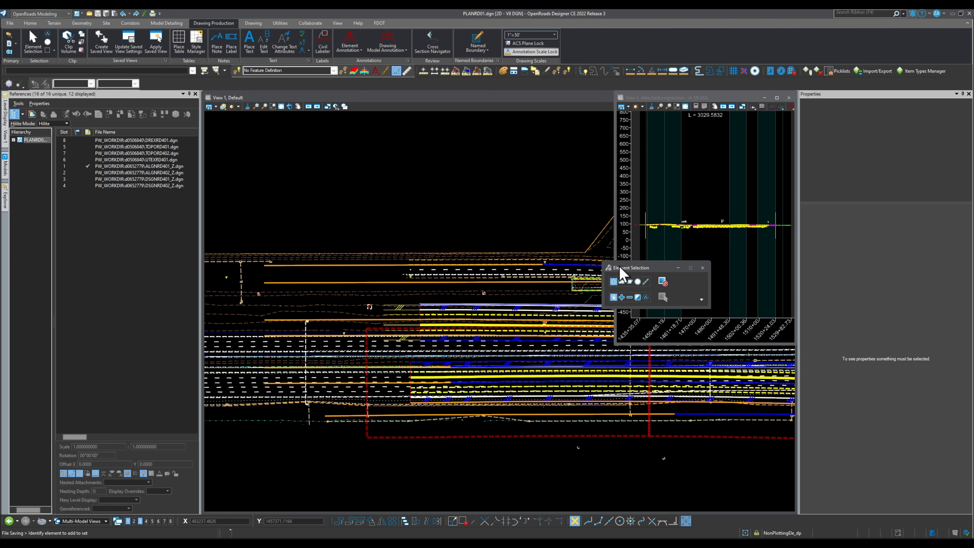
- Rearrange the workspace by moving the Element Selection dialog and enlarging and repositioning the I4_EB GUL profile view
{"action": "left_click_drag", "start_coordinate": [631, 268], "coordinate": [350, 193]}
{"action": "left_click_drag", "start_coordinate": [659, 98], "coordinate": [510, 141]}
{"action": "left_click_drag", "start_coordinate": [647, 232], "coordinate": [796, 239]}
{"action": "left_click_drag", "start_coordinate": [465, 321], "coordinate": [392, 322]}
{"action": "left_click_drag", "start_coordinate": [391, 390], "coordinate": [371, 473]}
{"action": "left_click_drag", "start_coordinate": [511, 140], "coordinate": [635, 129]}
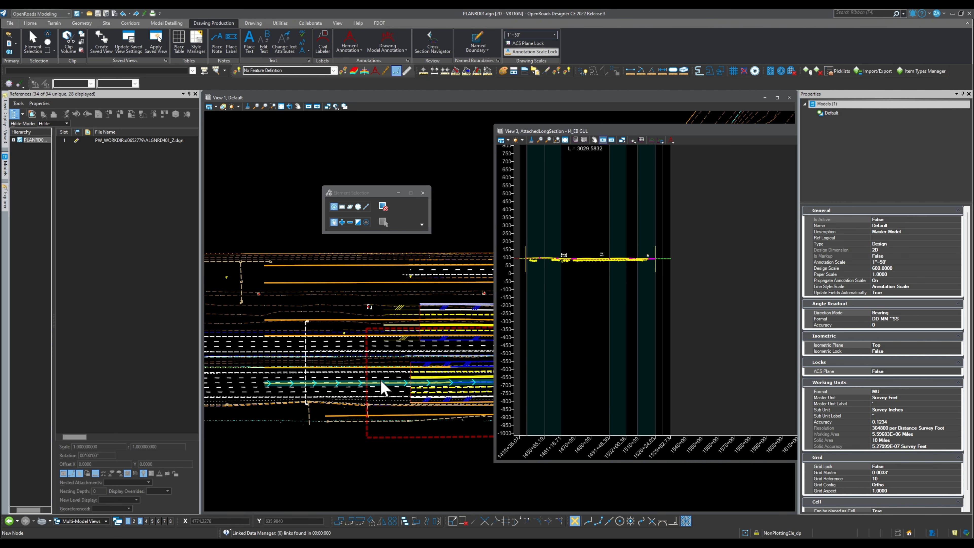
- Start a Civil Plan named boundary with the 11x17 Plan Only drawing seed, using the I4_EB GUL baseline as path
{"action": "scroll", "coordinate": [381, 387], "scroll_direction": "down", "scroll_amount": 3}
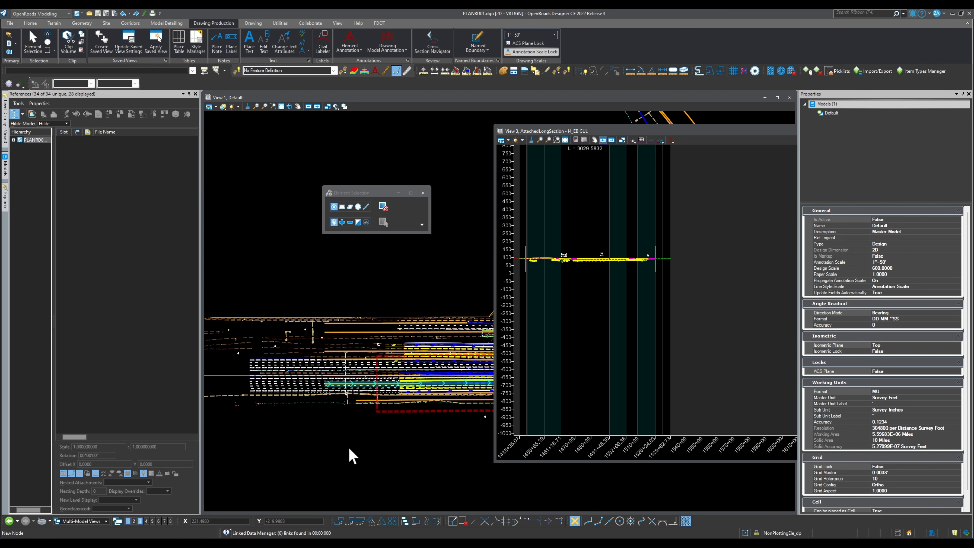
{"action": "scroll", "coordinate": [327, 421], "scroll_direction": "up", "scroll_amount": 2}
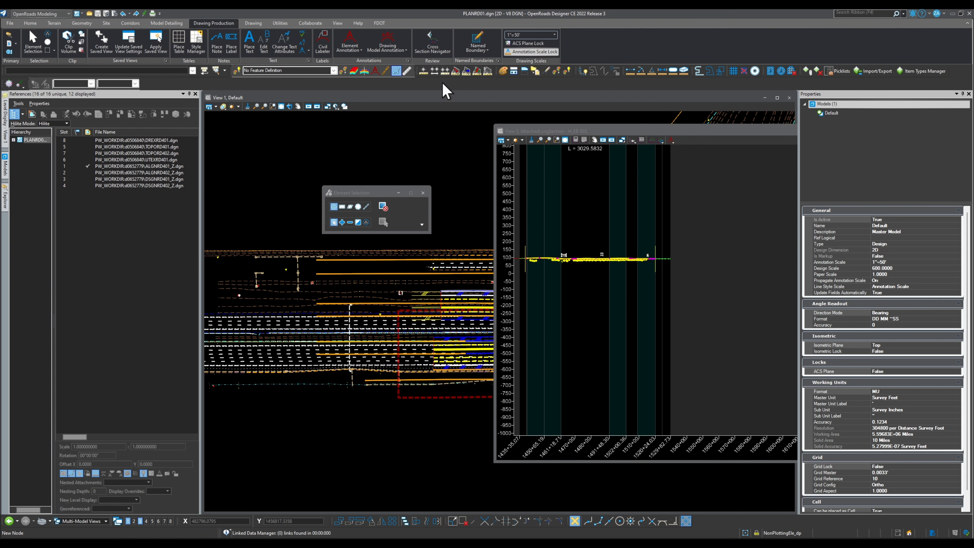
{"action": "left_click", "coordinate": [478, 40]}
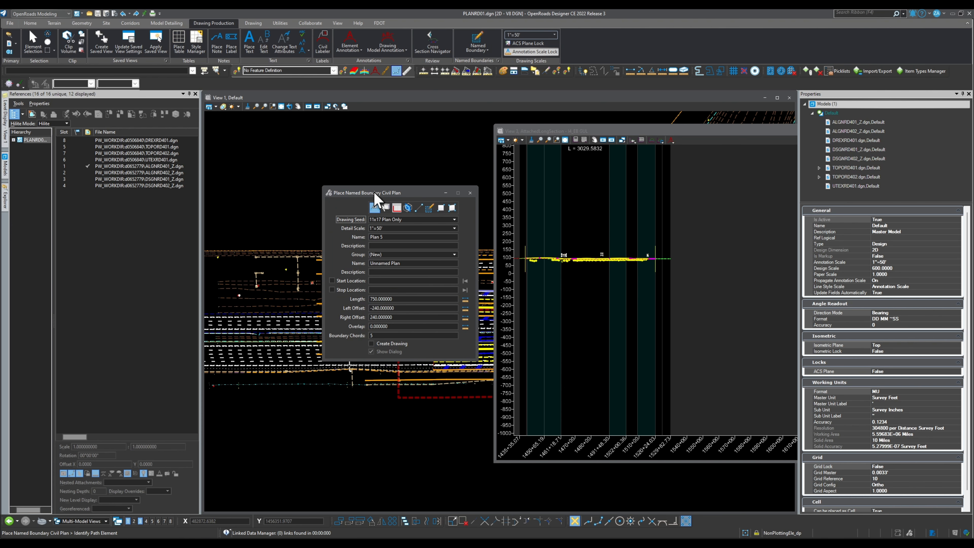
{"action": "left_click_drag", "start_coordinate": [373, 192], "coordinate": [451, 171]}
{"action": "scroll", "coordinate": [318, 361], "scroll_direction": "up", "scroll_amount": 3}
{"action": "left_click", "coordinate": [317, 358]}
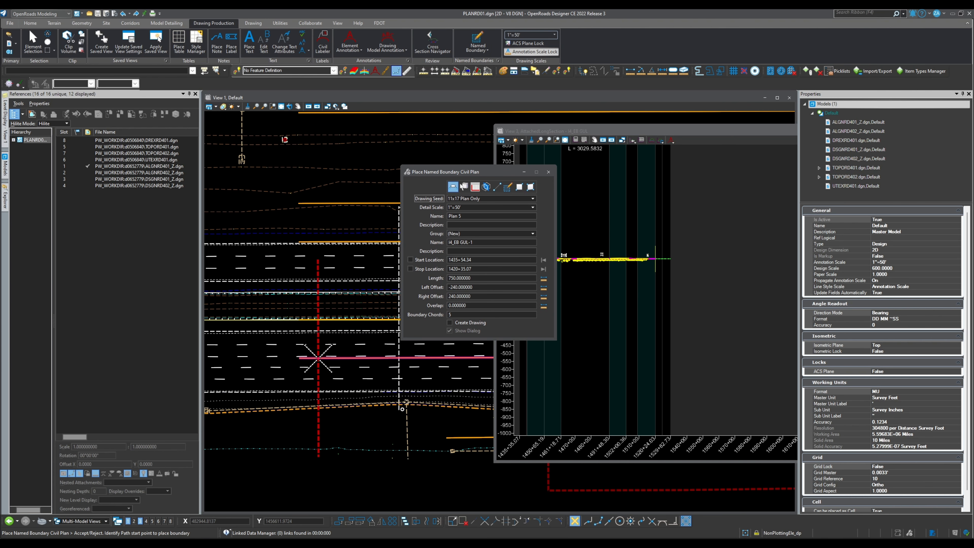
- Try to position the boundary's start west of the beginning of the I4_EB GUL baseline
{"action": "scroll", "coordinate": [318, 357], "scroll_direction": "down", "scroll_amount": 2}
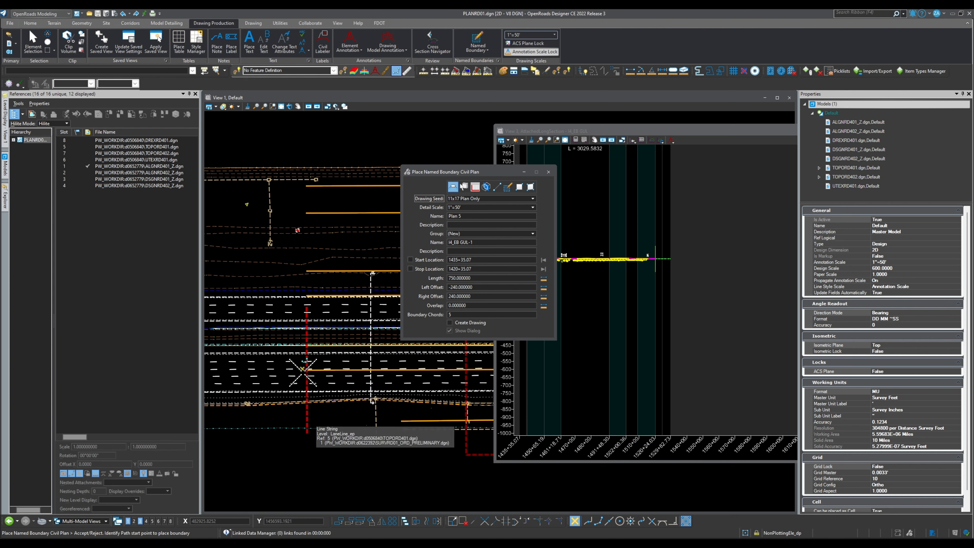
{"action": "scroll", "coordinate": [308, 418], "scroll_direction": "down", "scroll_amount": 2}
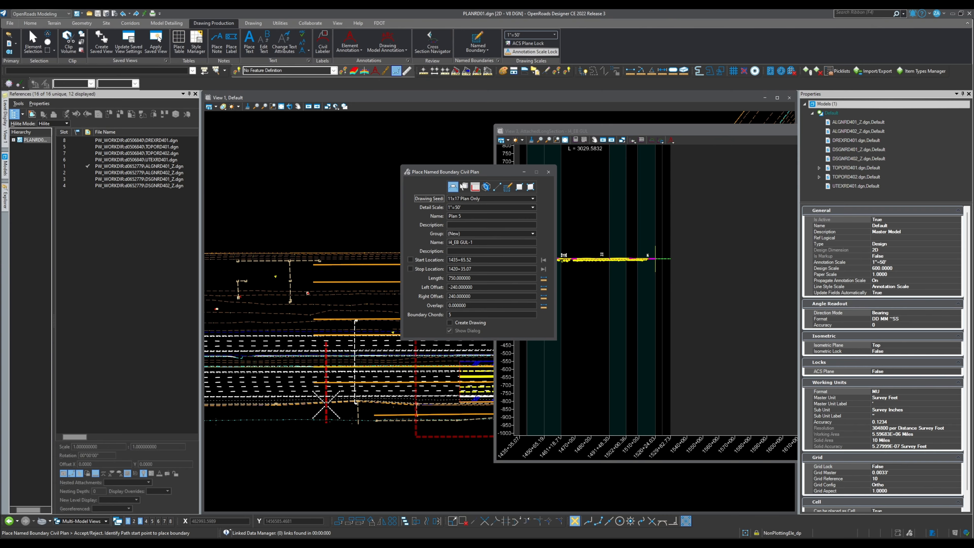
{"action": "left_click", "coordinate": [265, 418]}
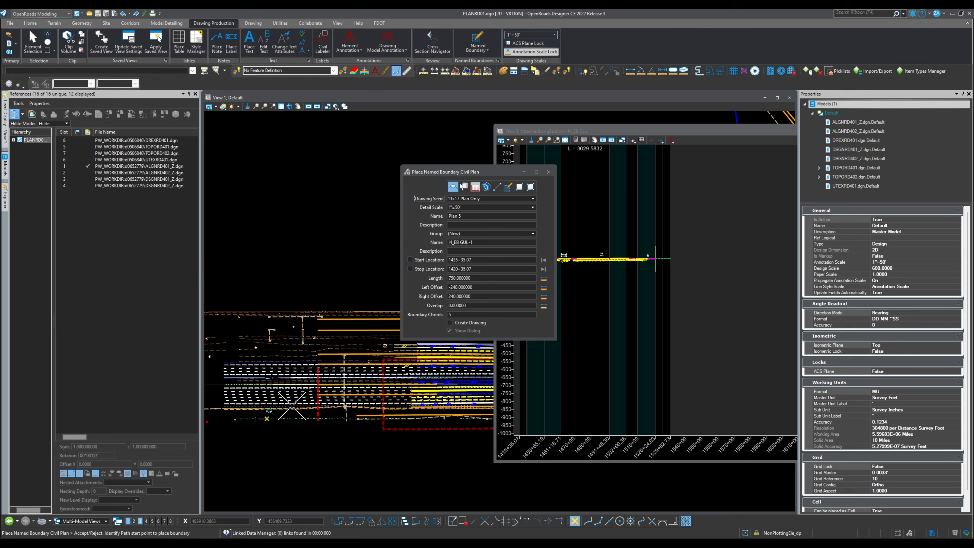
{"action": "scroll", "coordinate": [284, 403], "scroll_direction": "up", "scroll_amount": 3}
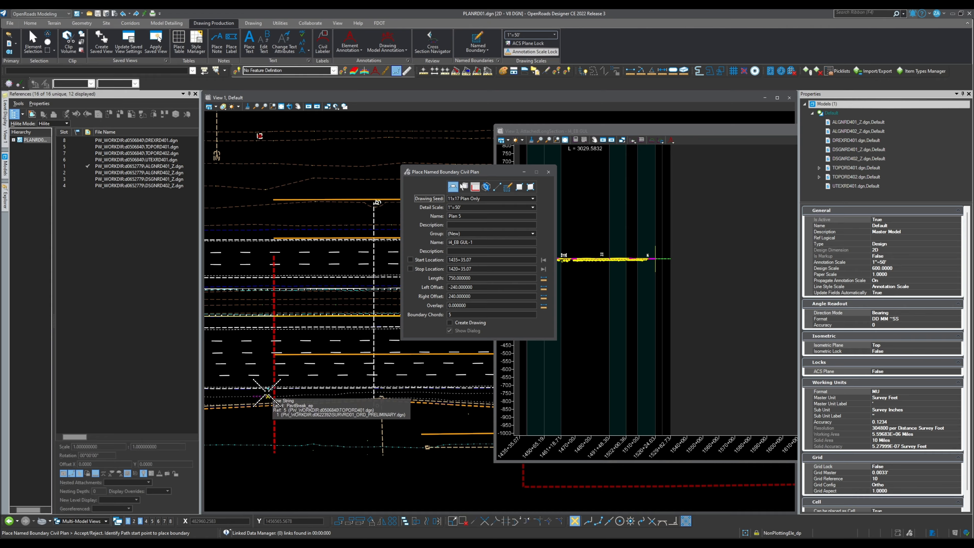
- Set and lock the named boundary's start location at station 1435+20.00
{"action": "left_click", "coordinate": [482, 260]}
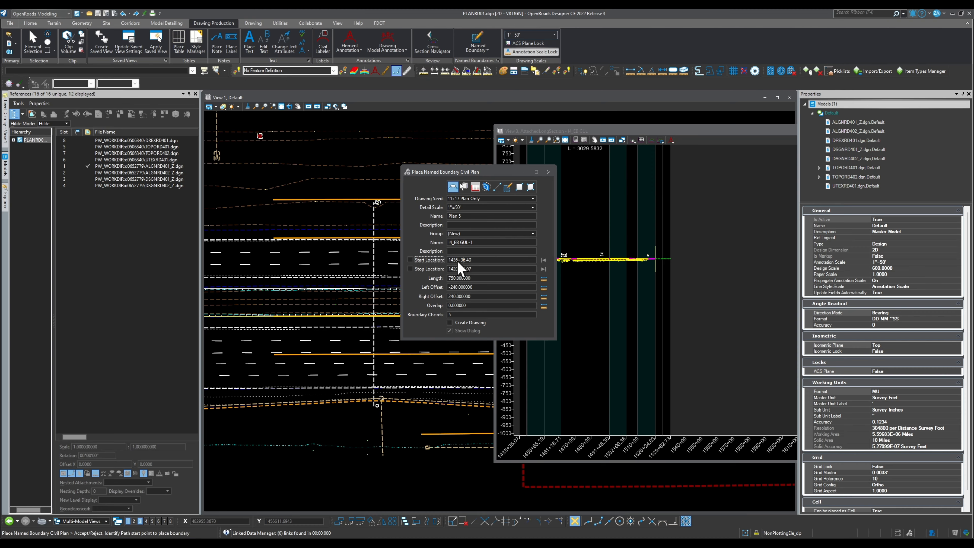
{"action": "left_click_drag", "start_coordinate": [456, 260], "coordinate": [508, 258]}
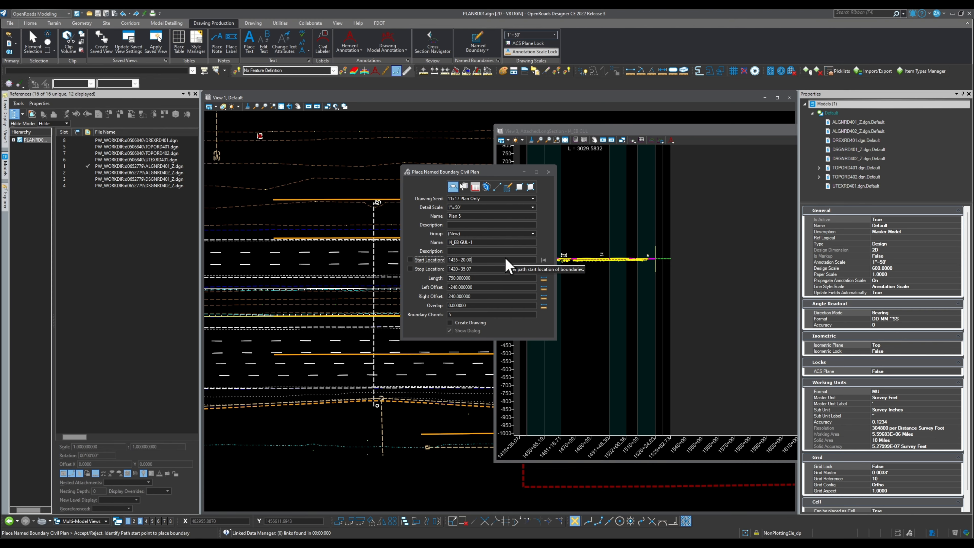
{"action": "scroll", "coordinate": [278, 429], "scroll_direction": "down", "scroll_amount": 4}
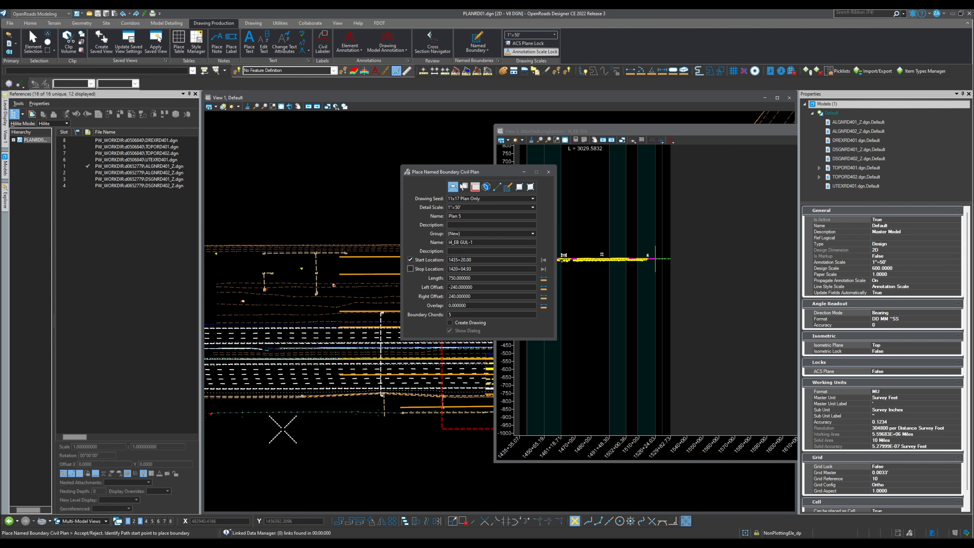
- Accept the named boundary's start at station 1435+20.00 and preview its extent along the baseline
{"action": "left_click", "coordinate": [280, 439]}
{"action": "scroll", "coordinate": [321, 431], "scroll_direction": "up", "scroll_amount": 3}
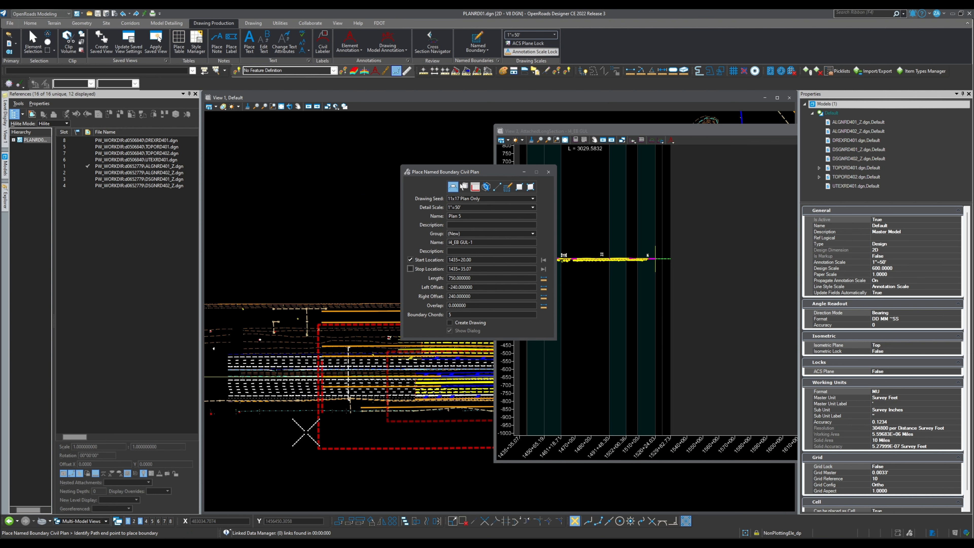
{"action": "scroll", "coordinate": [331, 378], "scroll_direction": "up", "scroll_amount": 3}
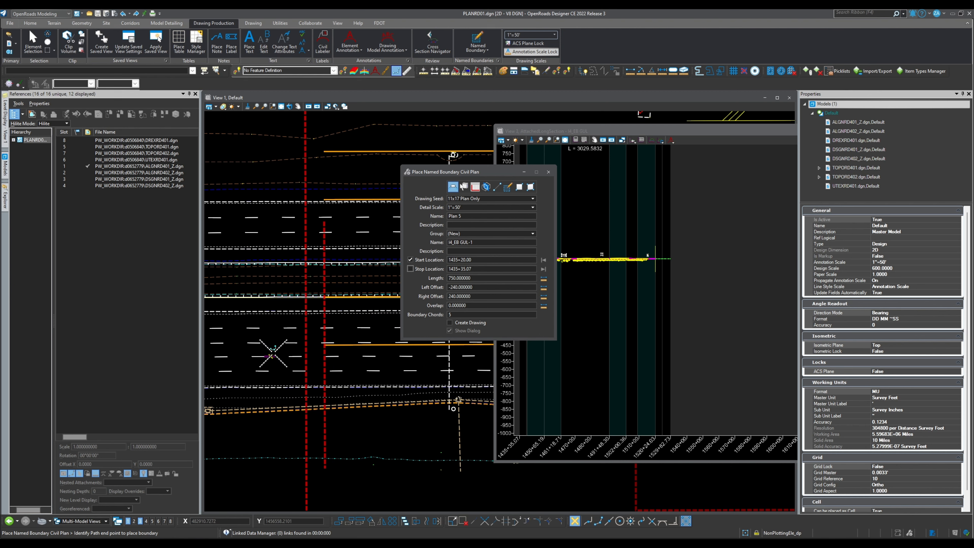
{"action": "scroll", "coordinate": [337, 360], "scroll_direction": "down", "scroll_amount": 2}
{"action": "scroll", "coordinate": [340, 363], "scroll_direction": "down", "scroll_amount": 2}
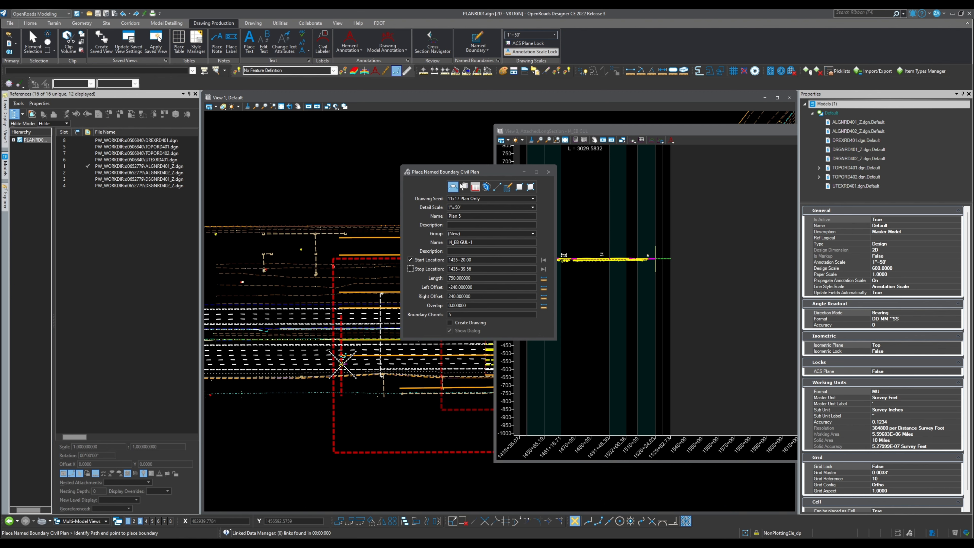
{"action": "scroll", "coordinate": [339, 354], "scroll_direction": "down", "scroll_amount": 2}
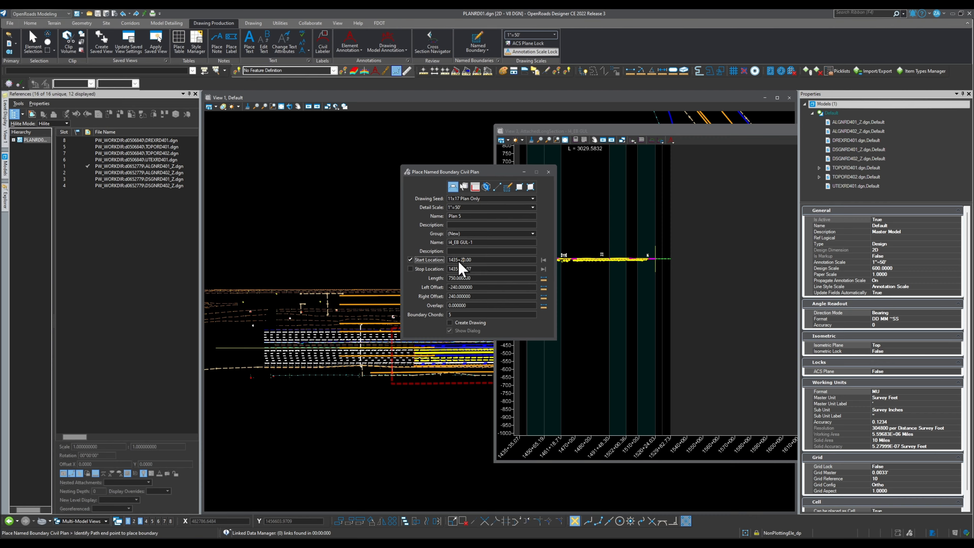
- Try to start the named boundary before the baseline by setting its start location to station 1434+00.00
{"action": "left_click_drag", "start_coordinate": [455, 261], "coordinate": [459, 261]}
{"action": "left_click", "coordinate": [410, 268]}
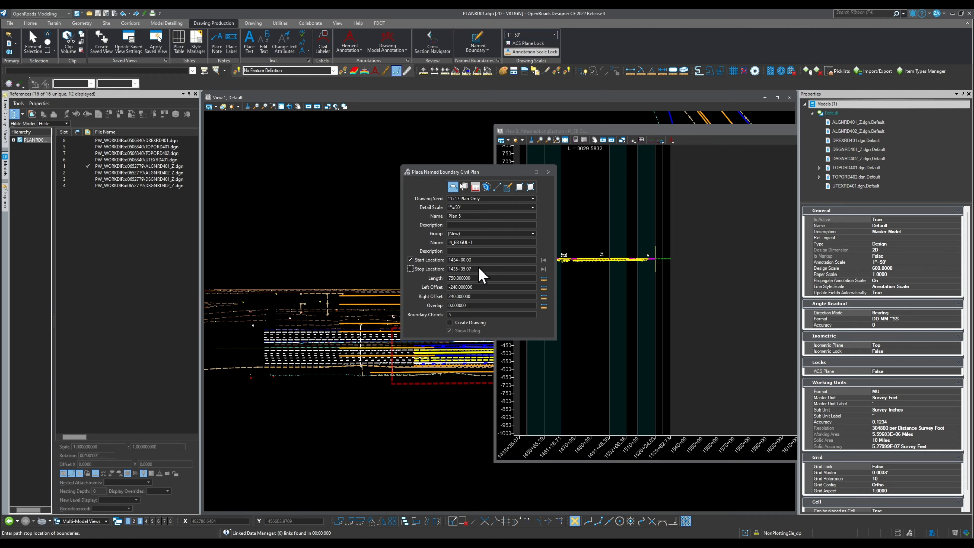
{"action": "scroll", "coordinate": [321, 371], "scroll_direction": "up", "scroll_amount": 4}
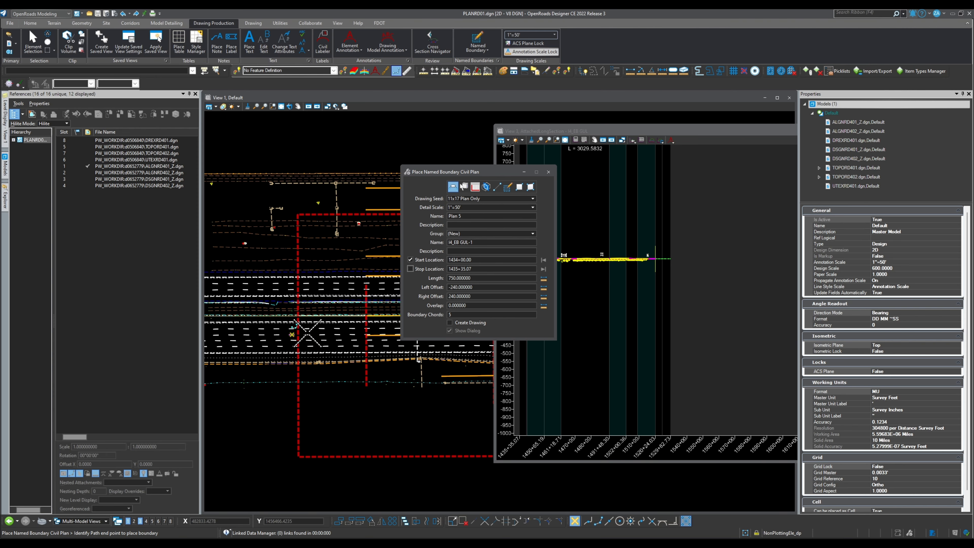
{"action": "scroll", "coordinate": [246, 345], "scroll_direction": "down", "scroll_amount": 2}
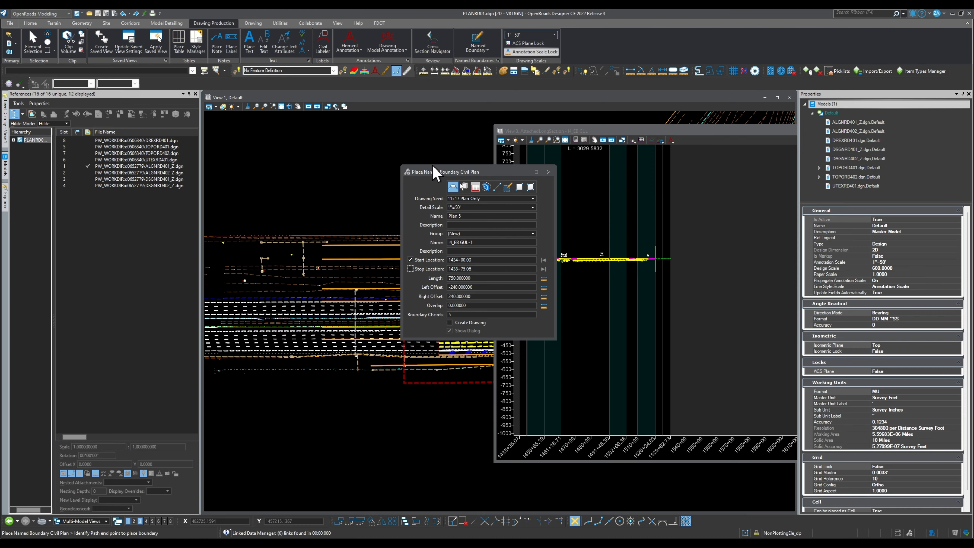
- Move the boundary dialog aside, examine the beginning of the I4_EB GUL profile, and abandon the boundary placement
{"action": "left_click_drag", "start_coordinate": [435, 173], "coordinate": [334, 138]}
{"action": "scroll", "coordinate": [625, 276], "scroll_direction": "down", "scroll_amount": 2}
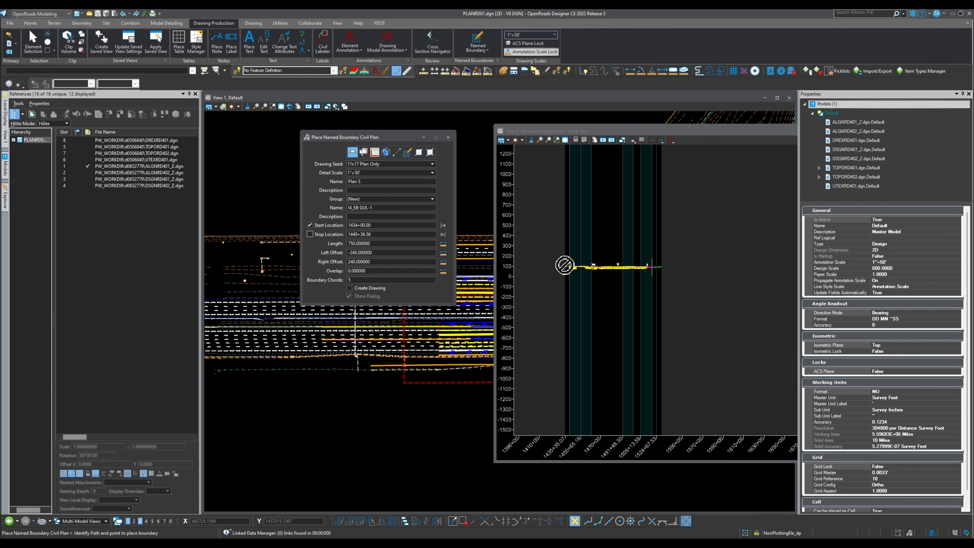
{"action": "scroll", "coordinate": [564, 265], "scroll_direction": "up", "scroll_amount": 5}
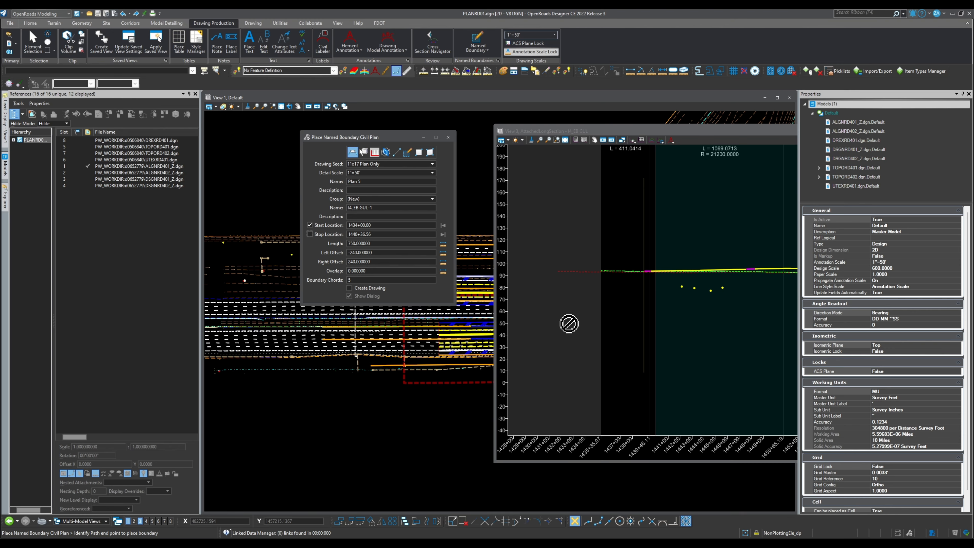
{"action": "scroll", "coordinate": [568, 324], "scroll_direction": "down", "scroll_amount": 2}
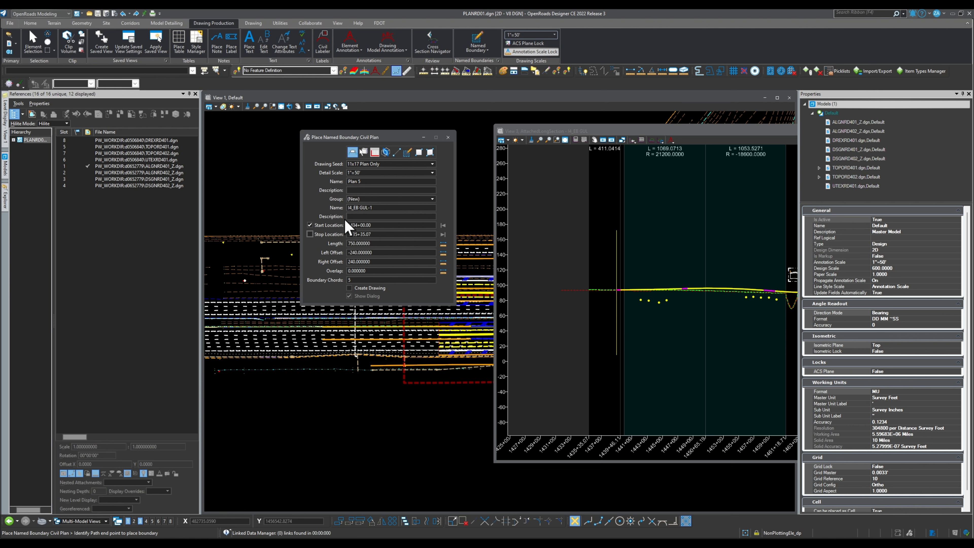
{"action": "left_click", "coordinate": [448, 137]}
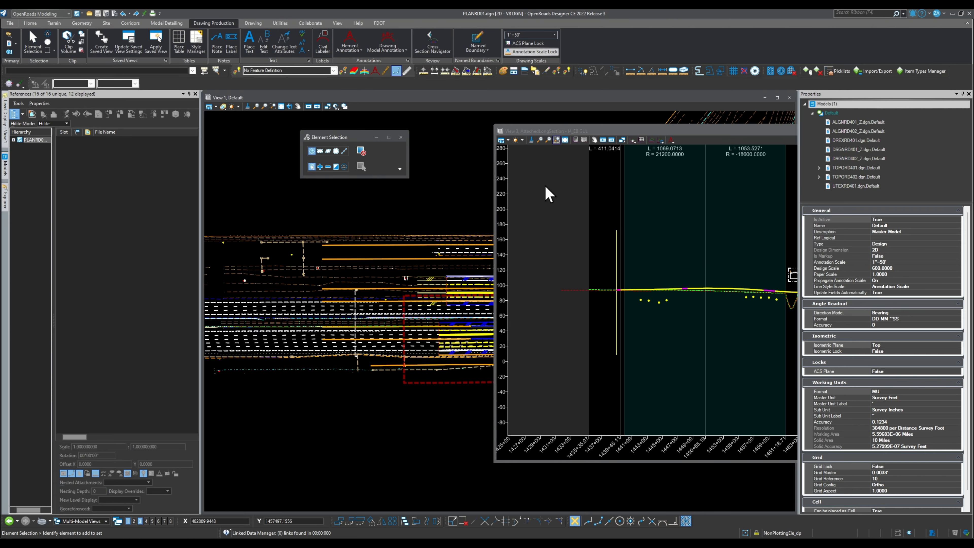
- Inspect the properties of the dashed rectangle framing the two section outlines above the profile near station 1462+00, leaving nothing selected
{"action": "left_click_drag", "start_coordinate": [591, 135], "coordinate": [462, 142]}
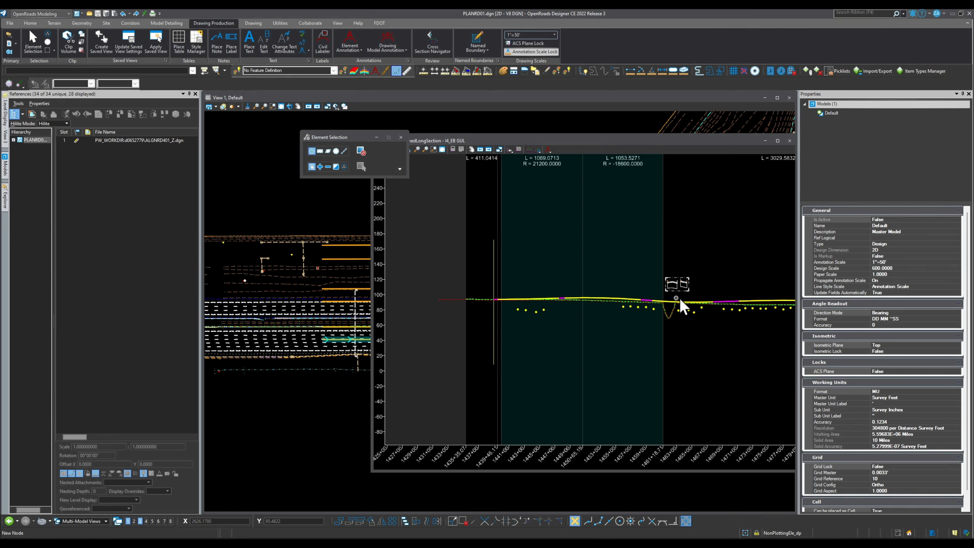
{"action": "scroll", "coordinate": [679, 299], "scroll_direction": "up", "scroll_amount": 3}
{"action": "scroll", "coordinate": [665, 287], "scroll_direction": "up", "scroll_amount": 3}
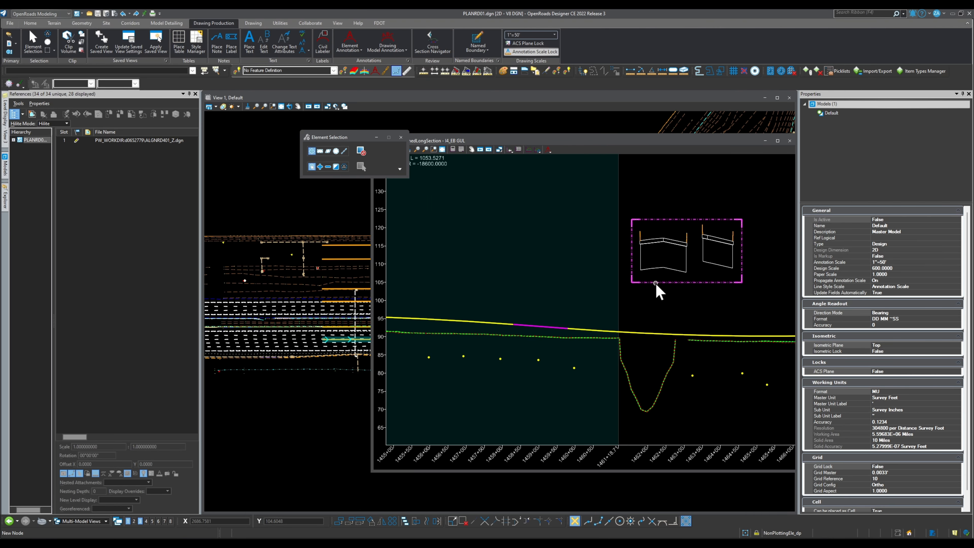
{"action": "left_click", "coordinate": [655, 283]}
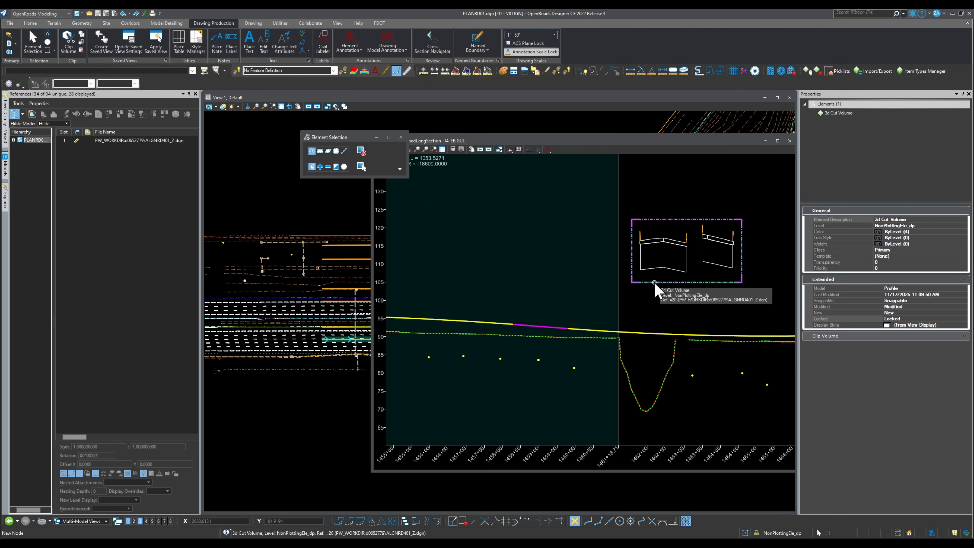
{"action": "scroll", "coordinate": [706, 269], "scroll_direction": "down", "scroll_amount": 2}
{"action": "scroll", "coordinate": [713, 279], "scroll_direction": "down", "scroll_amount": 2}
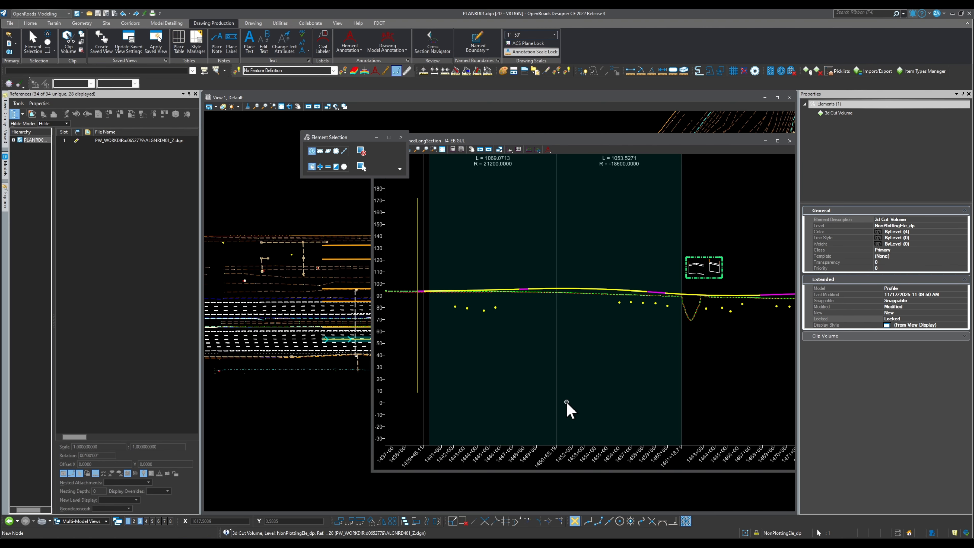
{"action": "left_click", "coordinate": [577, 353]}
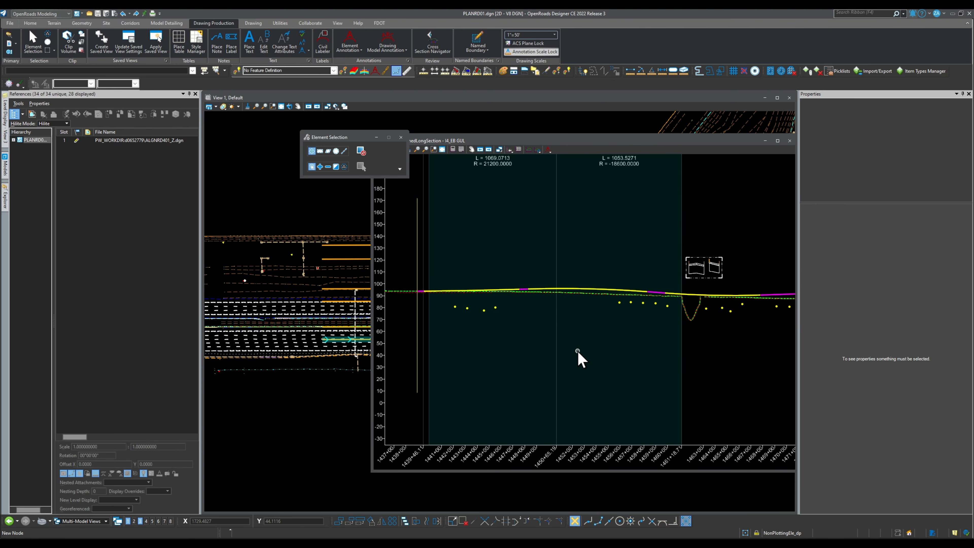
- Examine the profile lines and station limits around the beginning of the I4_EB GUL profile
{"action": "scroll", "coordinate": [577, 351], "scroll_direction": "down", "scroll_amount": 2}
{"action": "scroll", "coordinate": [531, 308], "scroll_direction": "up", "scroll_amount": 2}
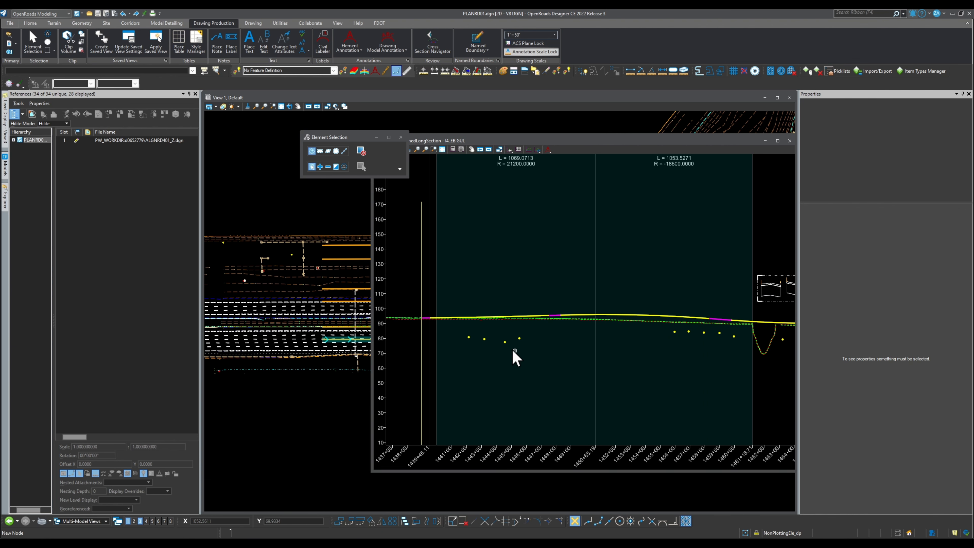
{"action": "scroll", "coordinate": [541, 367], "scroll_direction": "down", "scroll_amount": 1}
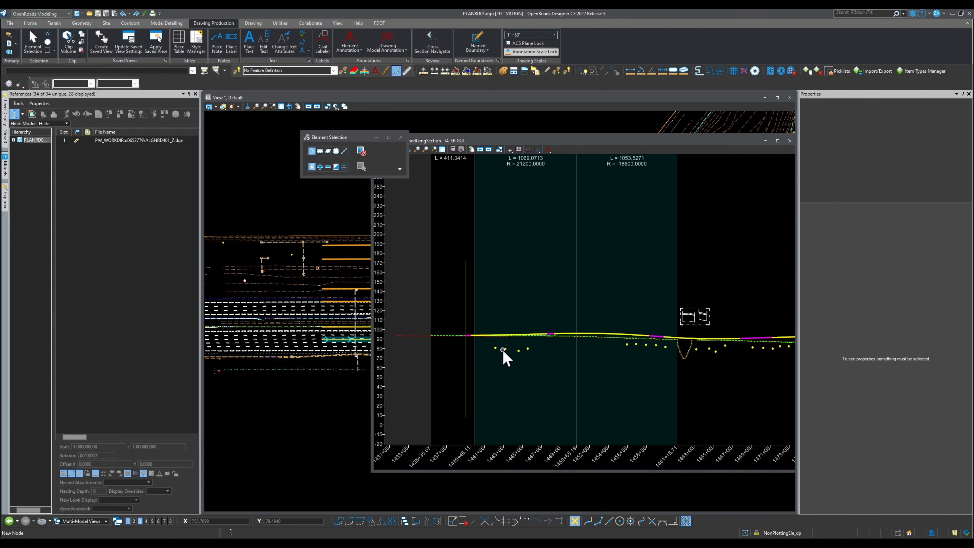
{"action": "scroll", "coordinate": [492, 332], "scroll_direction": "up", "scroll_amount": 3}
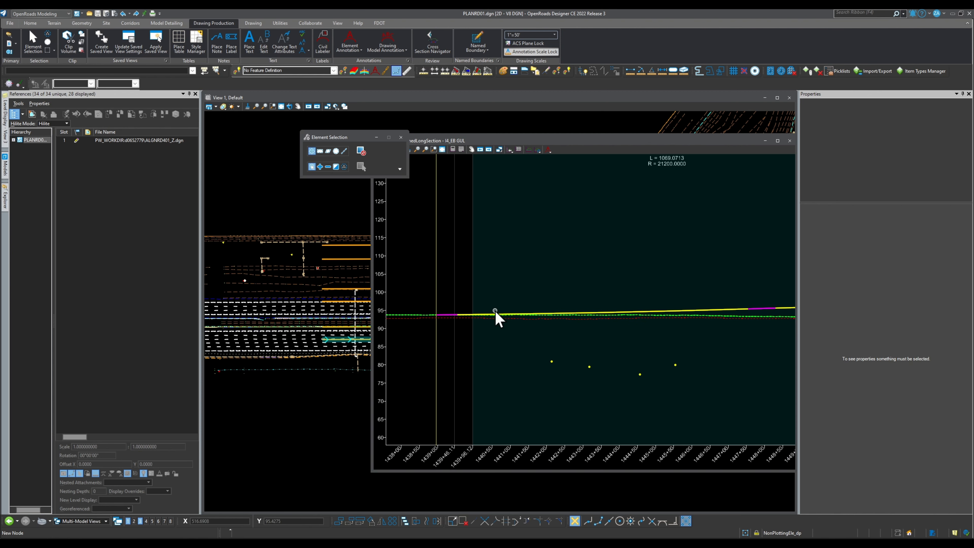
{"action": "scroll", "coordinate": [487, 343], "scroll_direction": "down", "scroll_amount": 2}
{"action": "scroll", "coordinate": [502, 364], "scroll_direction": "down", "scroll_amount": 2}
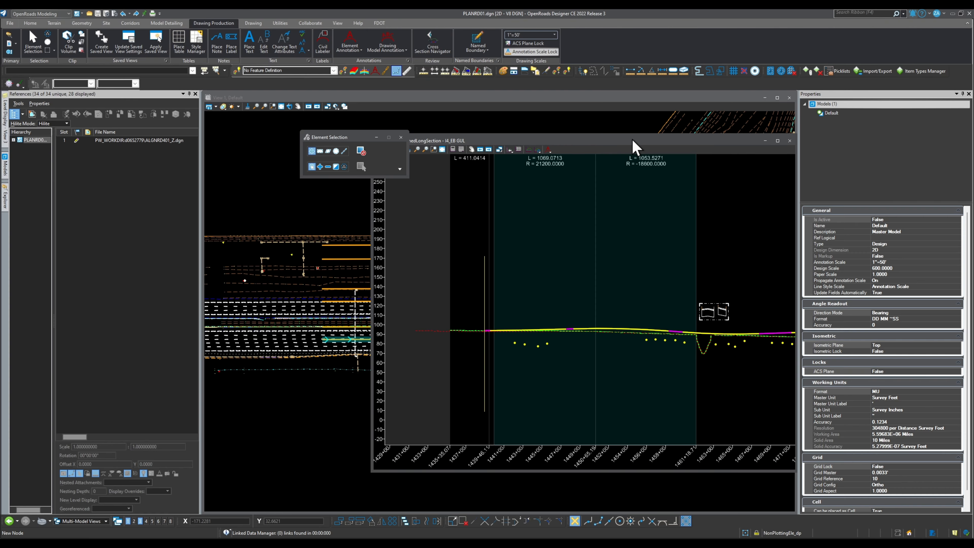
- Close the I4_EB GUL profile view and show the plan and 3D views side by side with the 2 Views Plan/3D layout
{"action": "left_click_drag", "start_coordinate": [633, 145], "coordinate": [547, 169]}
{"action": "left_click", "coordinate": [594, 164]}
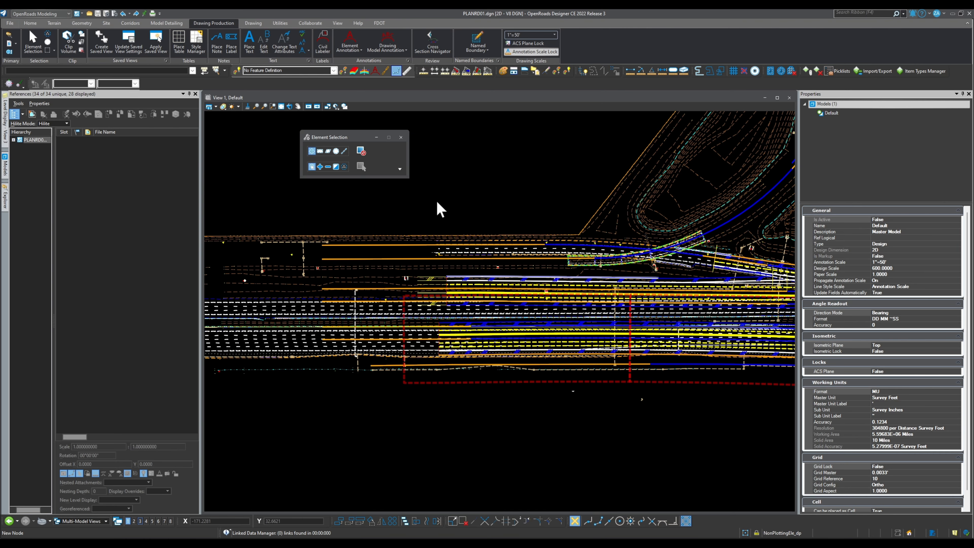
{"action": "right_click", "coordinate": [446, 195]}
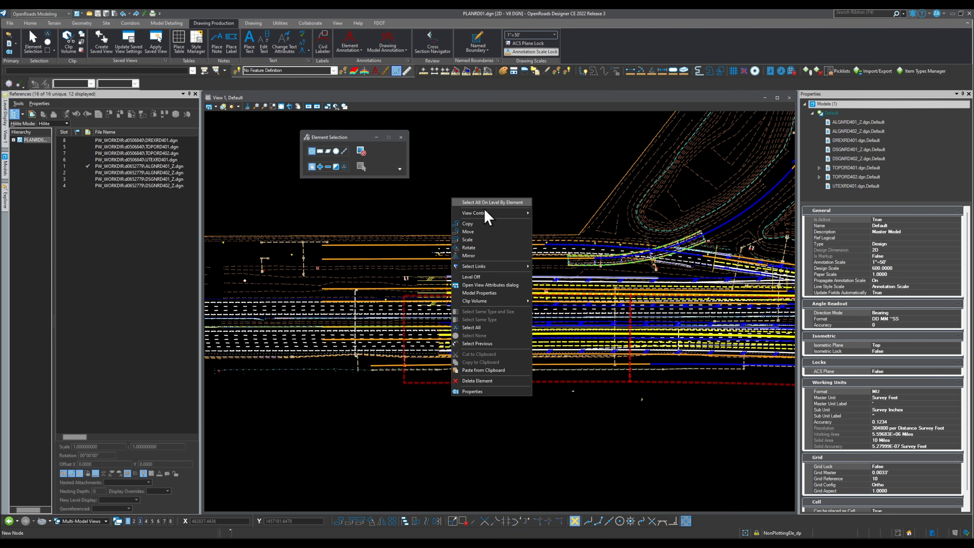
{"action": "mouse_move", "coordinate": [492, 213]}
{"action": "left_click", "coordinate": [562, 222]}
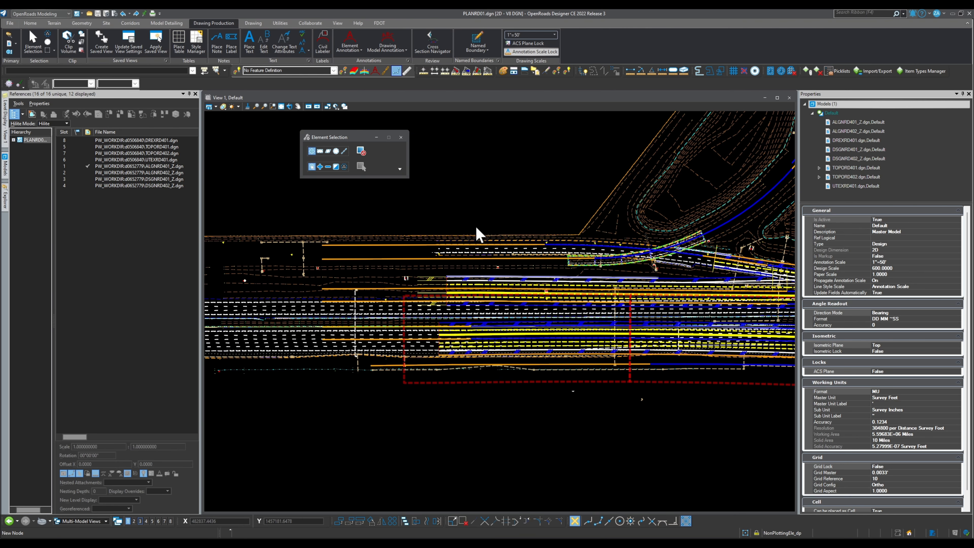
- Examine the project extents and named boundaries at the corridor's southwest end in the 3D view, reapplying the 2 Views Plan/3D layout
{"action": "scroll", "coordinate": [624, 288], "scroll_direction": "down", "scroll_amount": 10}
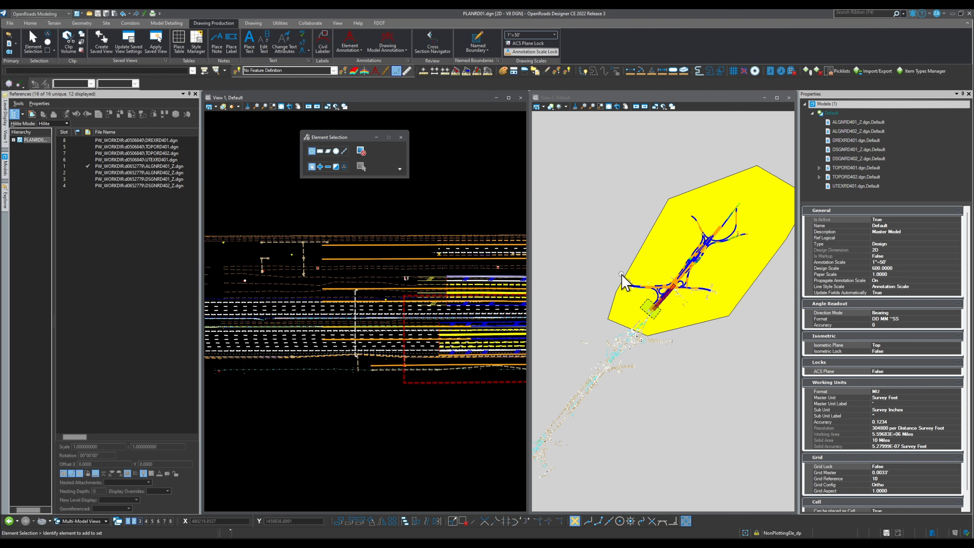
{"action": "scroll", "coordinate": [572, 330], "scroll_direction": "up", "scroll_amount": 5}
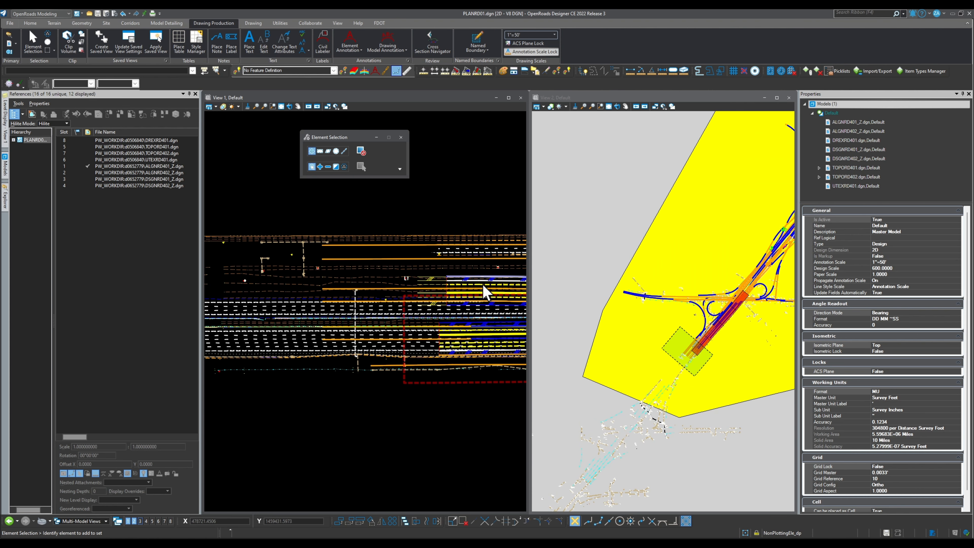
{"action": "scroll", "coordinate": [599, 426], "scroll_direction": "down", "scroll_amount": 2}
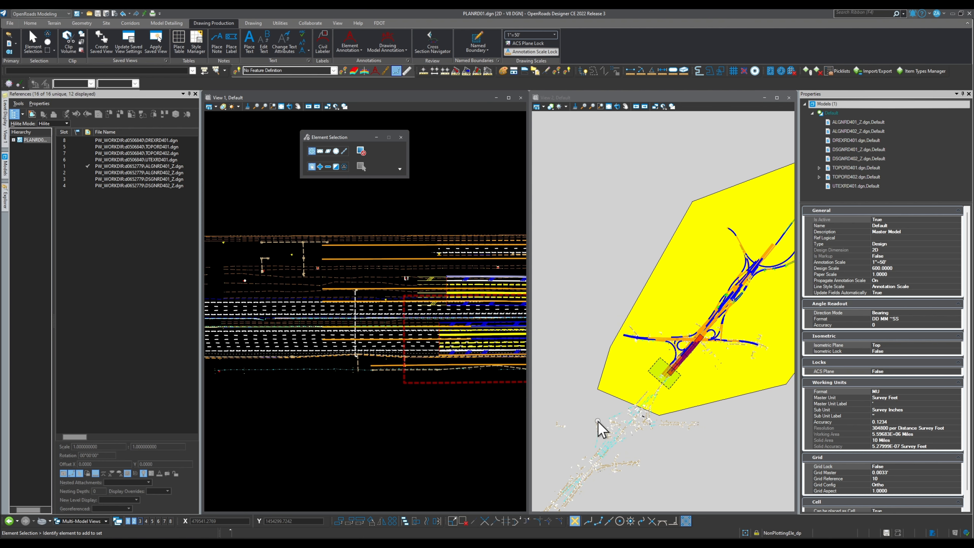
{"action": "right_click", "coordinate": [307, 425]}
{"action": "mouse_move", "coordinate": [379, 250]}
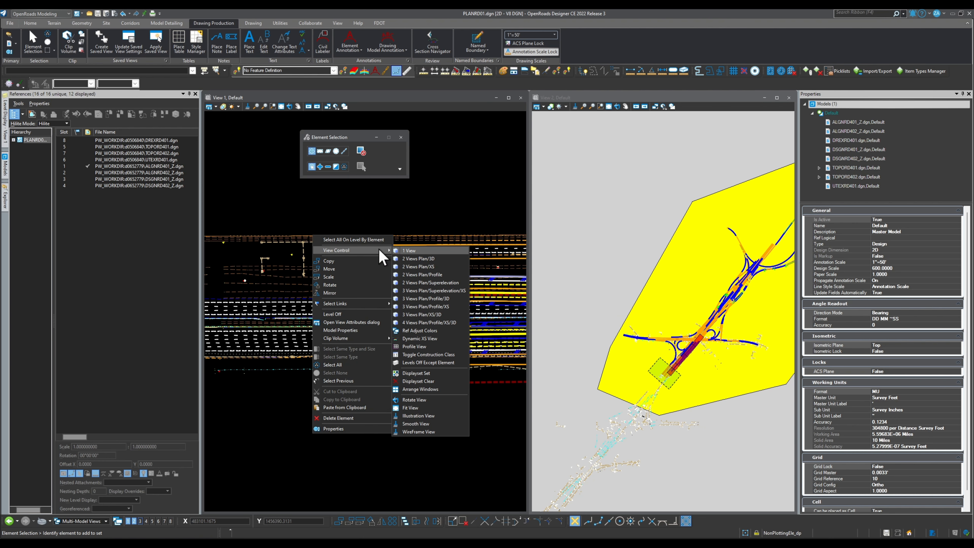
{"action": "left_click", "coordinate": [419, 259]}
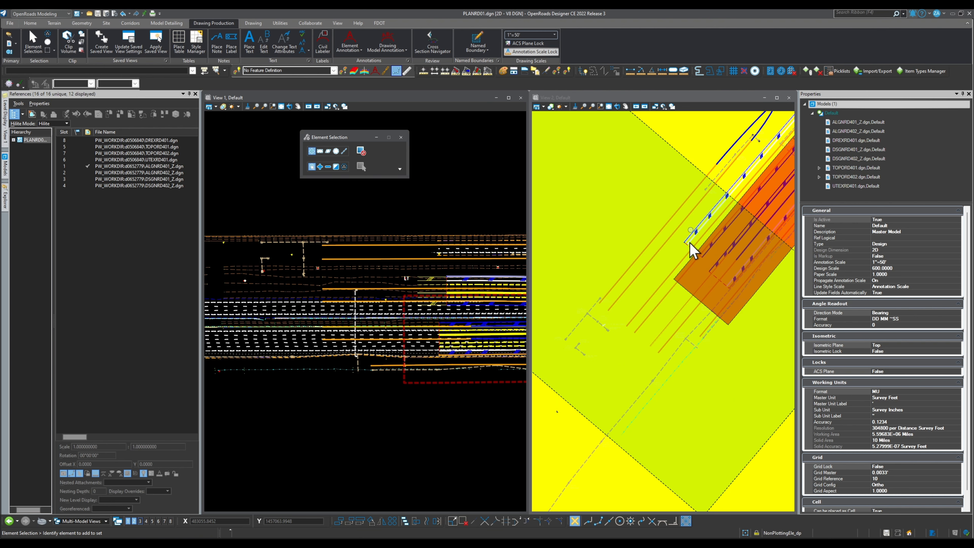
{"action": "scroll", "coordinate": [712, 356], "scroll_direction": "down", "scroll_amount": 1}
{"action": "scroll", "coordinate": [648, 395], "scroll_direction": "down", "scroll_amount": 3}
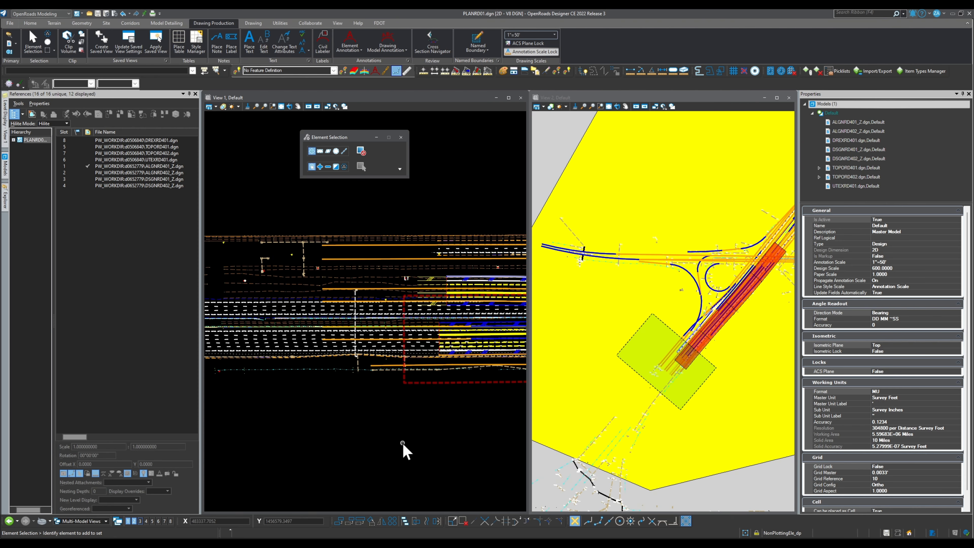
{"action": "scroll", "coordinate": [685, 340], "scroll_direction": "down", "scroll_amount": 3}
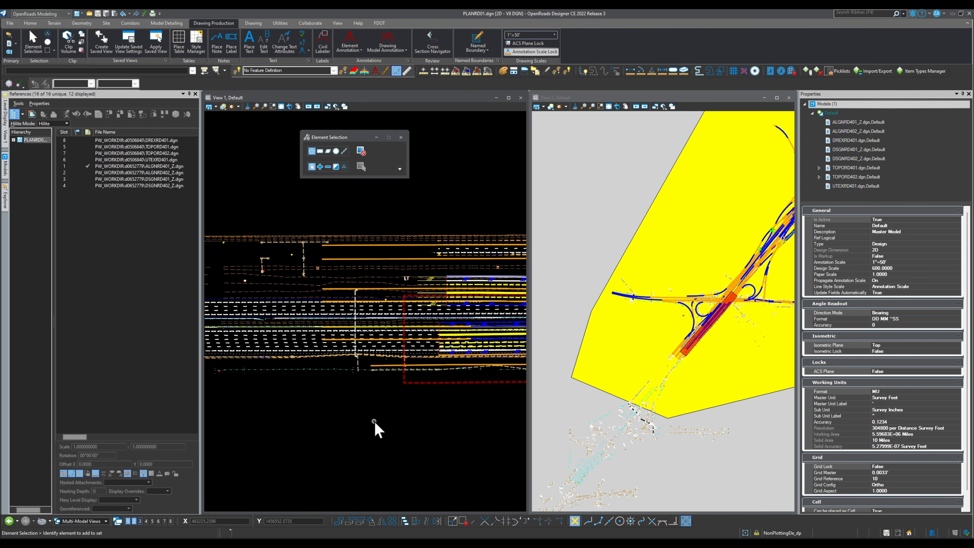
{"action": "scroll", "coordinate": [376, 420], "scroll_direction": "down", "scroll_amount": 1}
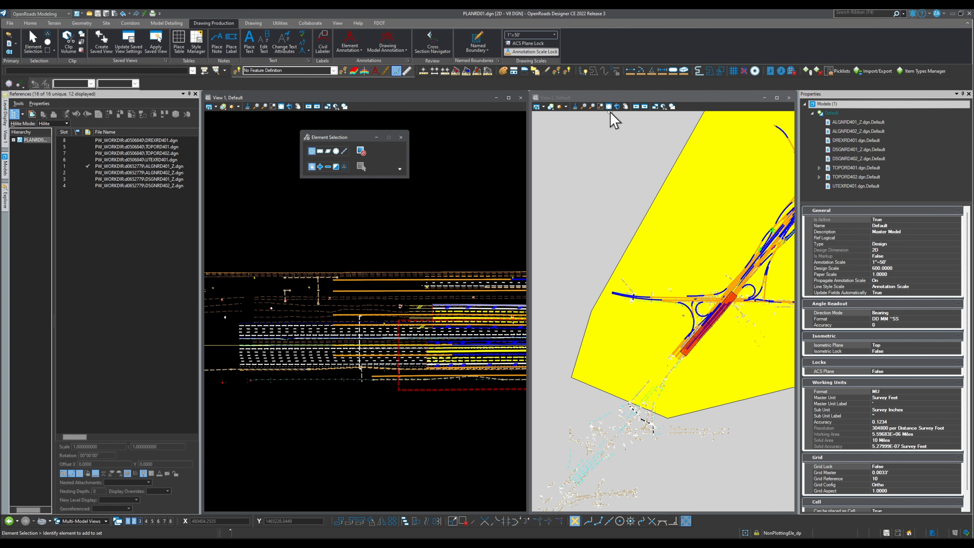
- Draw a Centerline geometry line about 709.7 ft long at N32°41'21"E in the empty area above the corridor in the plan view
{"action": "left_click", "coordinate": [86, 521]}
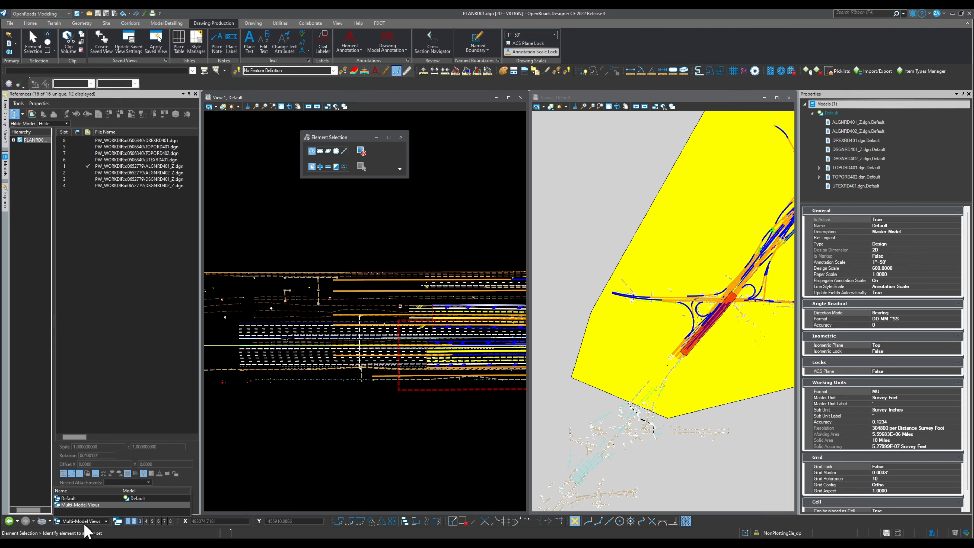
{"action": "left_click", "coordinate": [81, 498]}
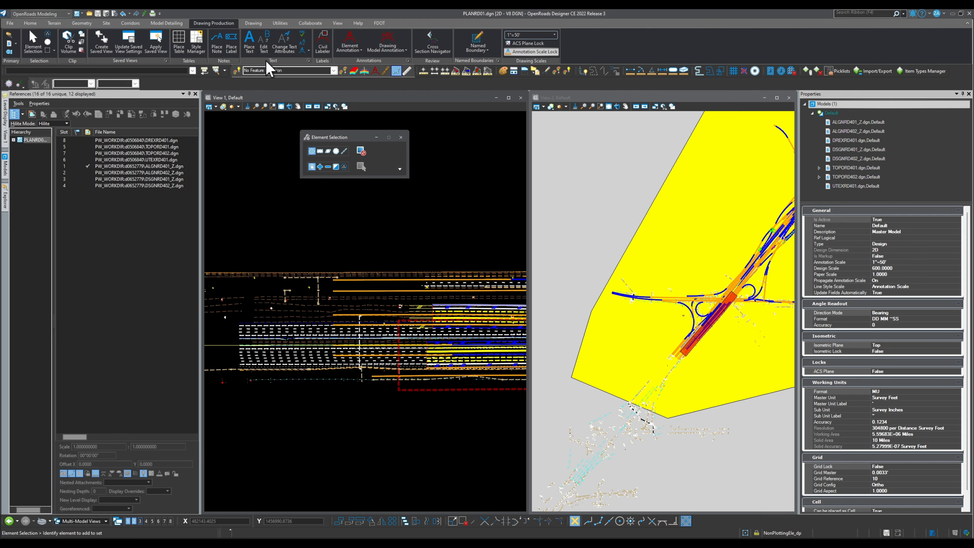
{"action": "left_click", "coordinate": [82, 23]}
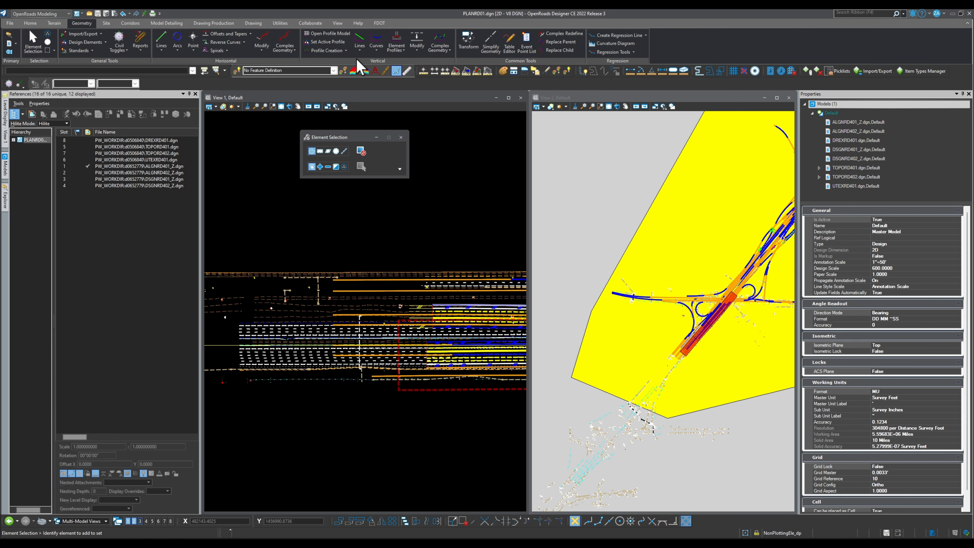
{"action": "left_click", "coordinate": [161, 38]}
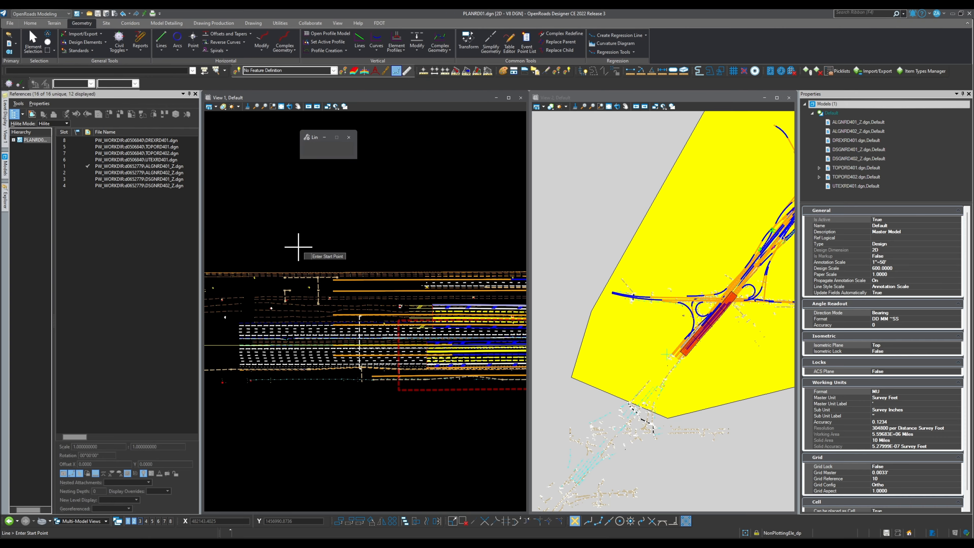
{"action": "left_click", "coordinate": [298, 249]}
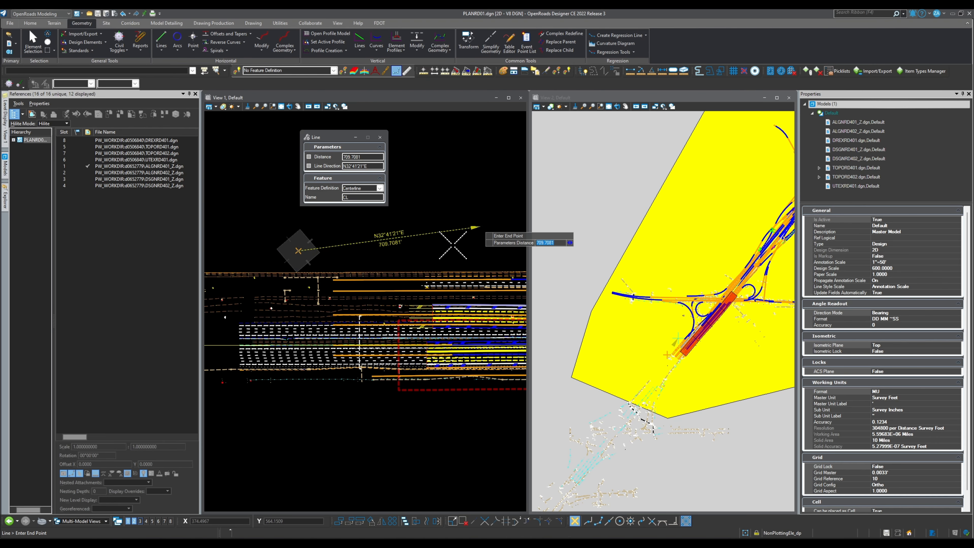
{"action": "left_click", "coordinate": [453, 245]}
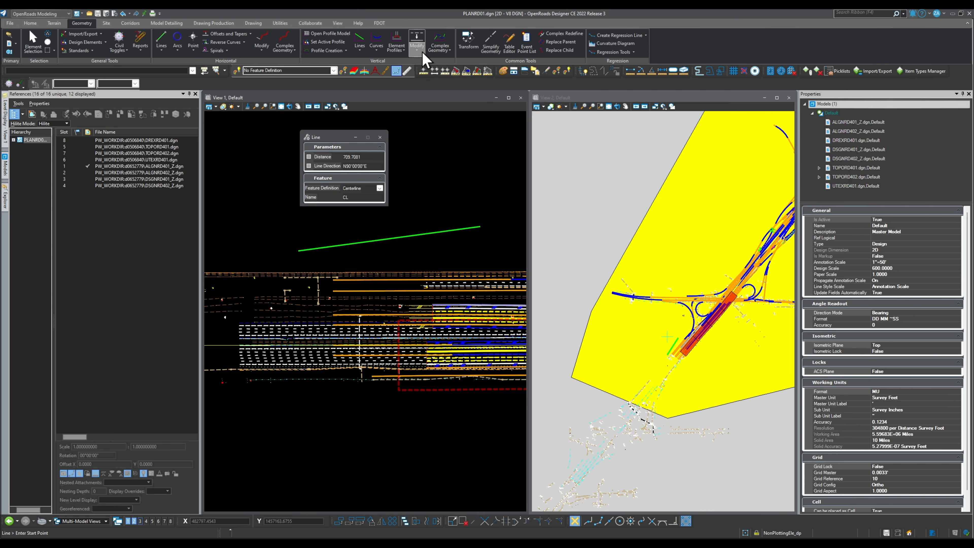
- Create a profile by constant elevation for the new line, using elevation 5.0000, no feature definition and the name Pond_Pk
{"action": "left_click", "coordinate": [441, 48]}
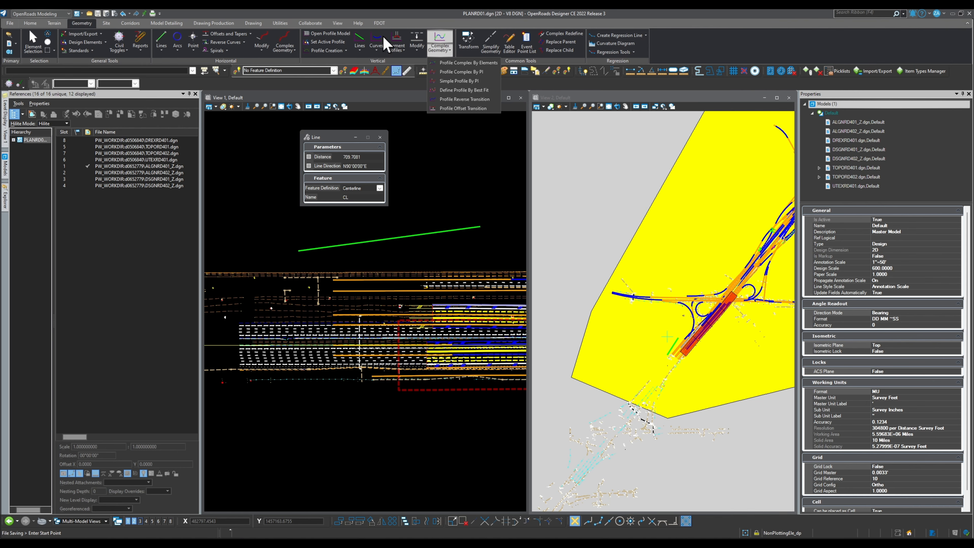
{"action": "left_click", "coordinate": [396, 44]}
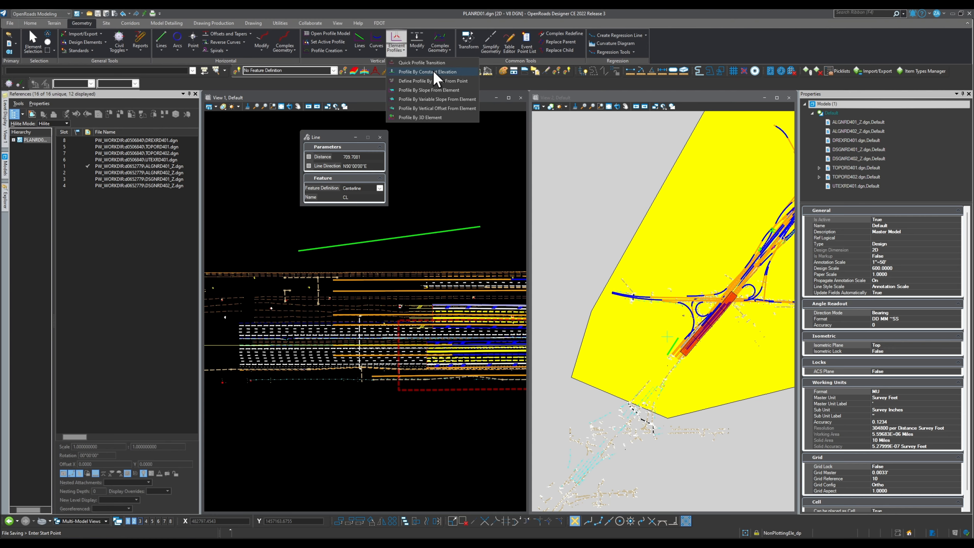
{"action": "left_click", "coordinate": [440, 73]}
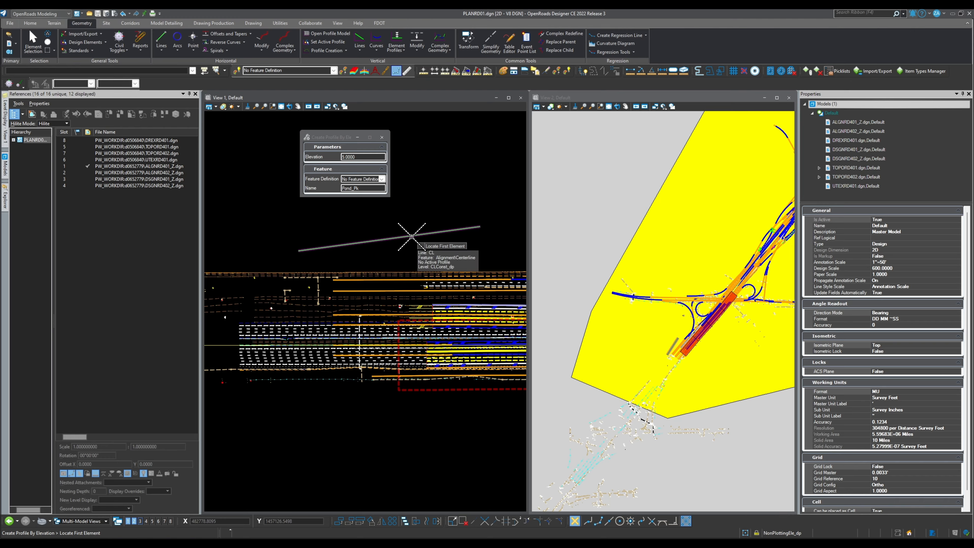
{"action": "left_click", "coordinate": [414, 236]}
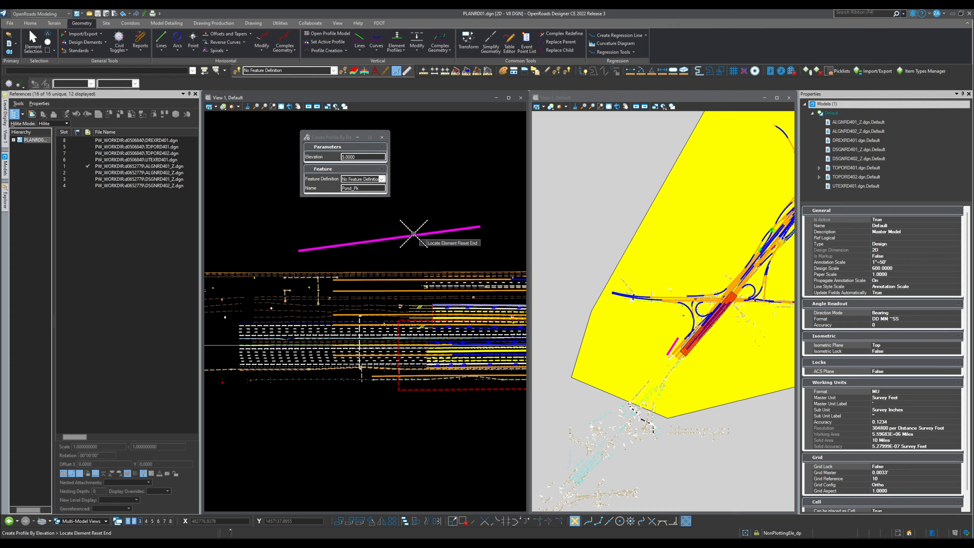
{"action": "right_click", "coordinate": [433, 222]}
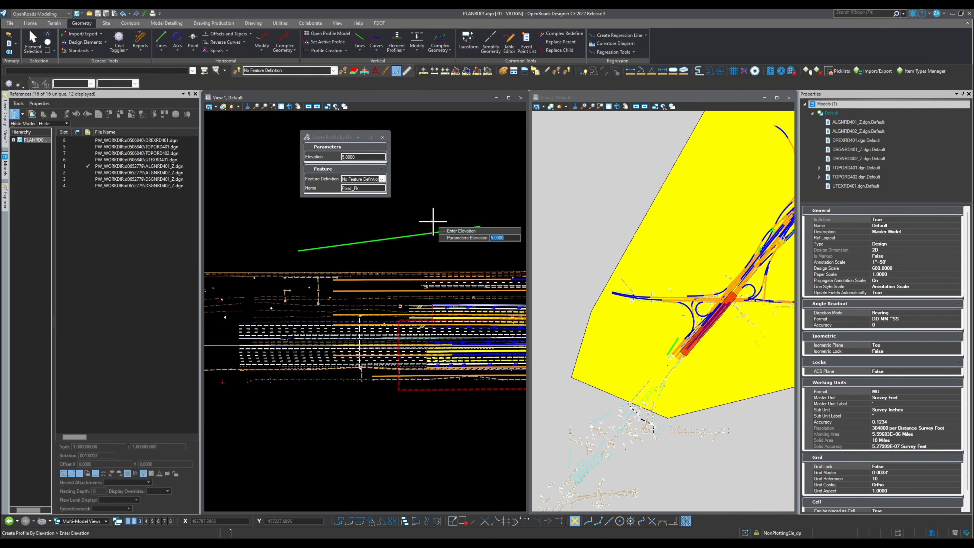
{"action": "left_click", "coordinate": [432, 222]}
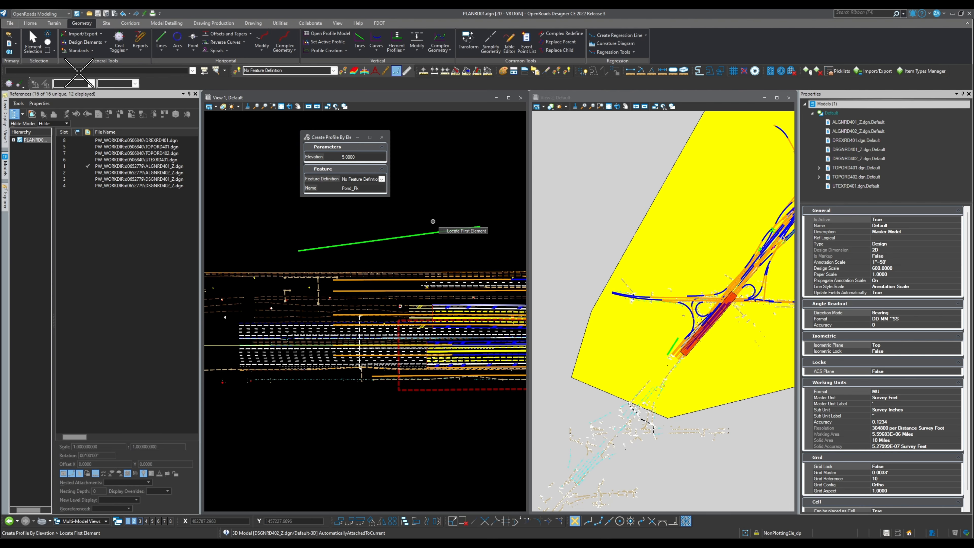
{"action": "left_click", "coordinate": [33, 43]}
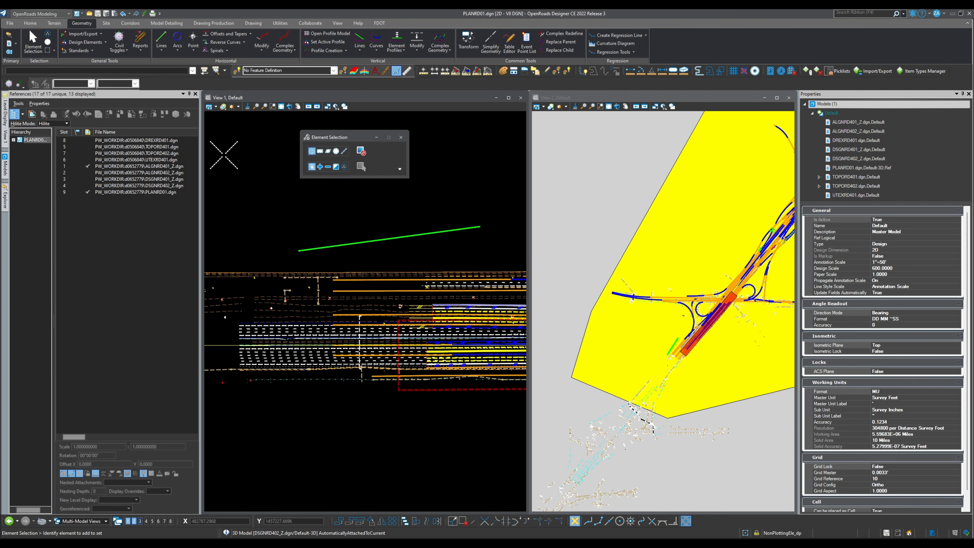
- Display the new line's profile in View 4, inspect its constant-elevation profile, and close the profile view
{"action": "left_click", "coordinate": [146, 521]}
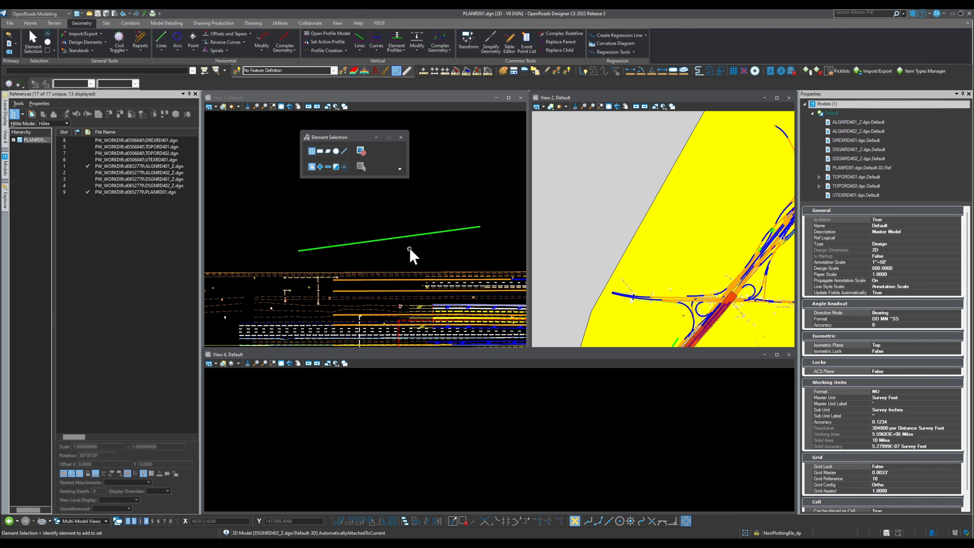
{"action": "left_click", "coordinate": [421, 234]}
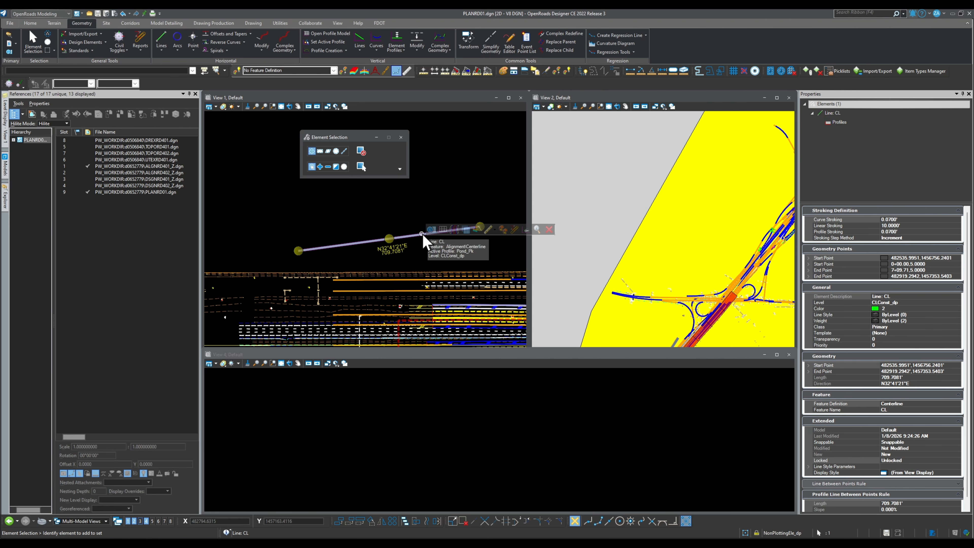
{"action": "left_click", "coordinate": [441, 452]}
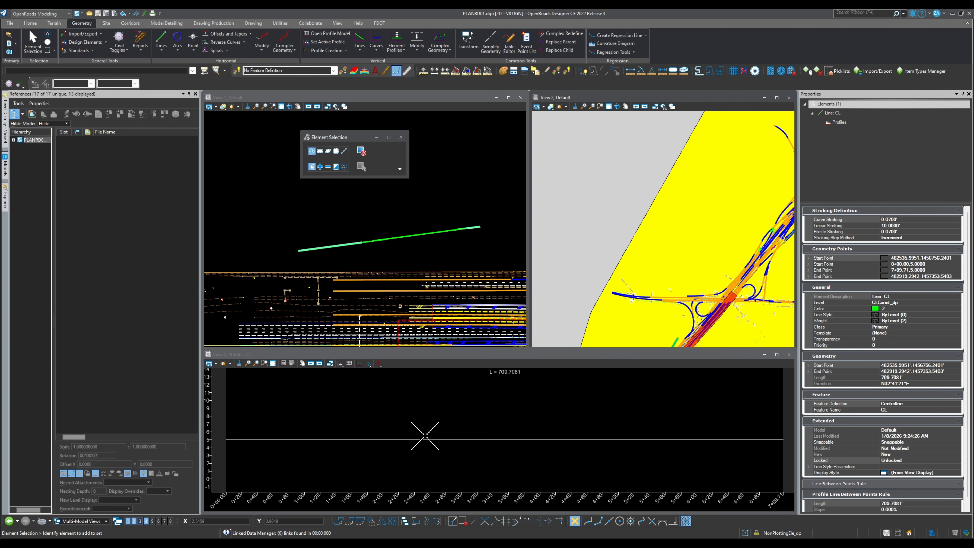
{"action": "left_click", "coordinate": [409, 437]}
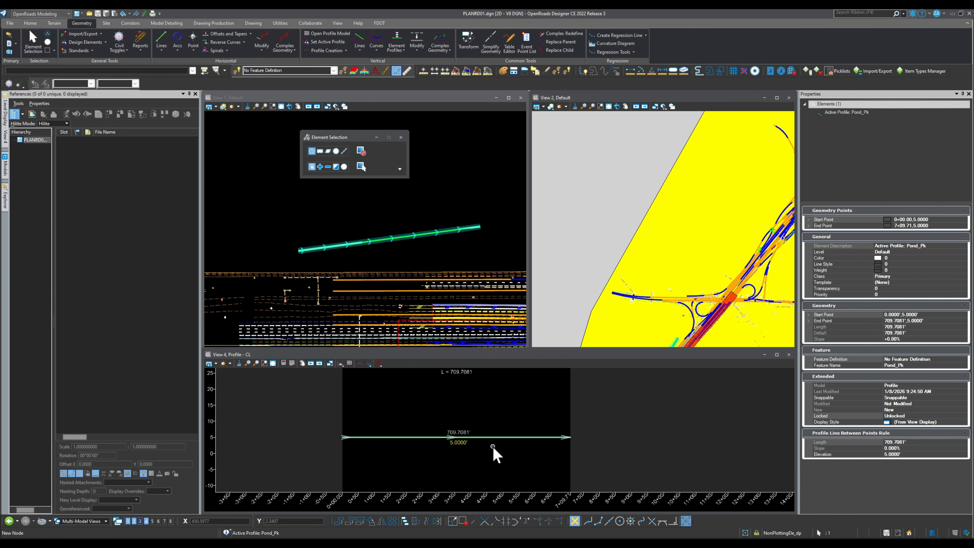
{"action": "scroll", "coordinate": [493, 448], "scroll_direction": "down", "scroll_amount": 2}
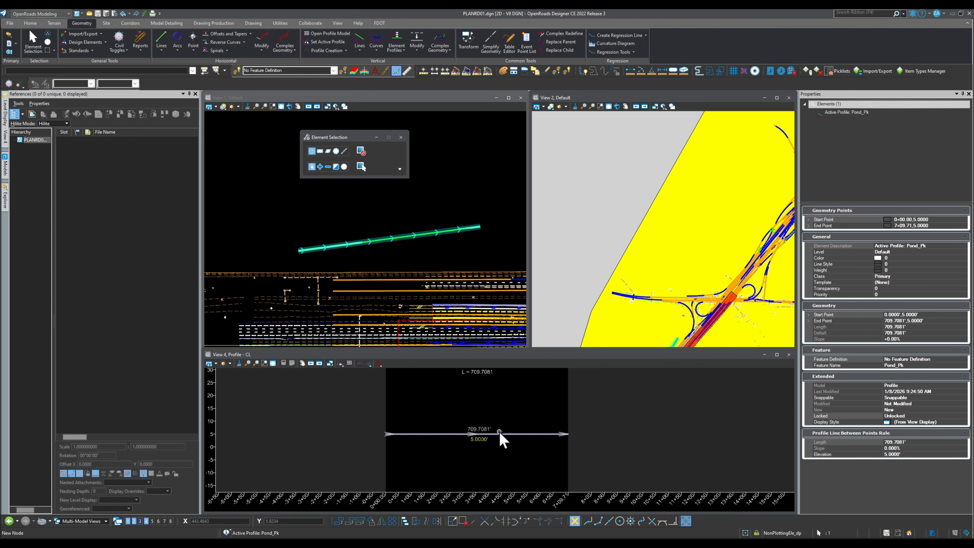
{"action": "scroll", "coordinate": [500, 436], "scroll_direction": "down", "scroll_amount": 2}
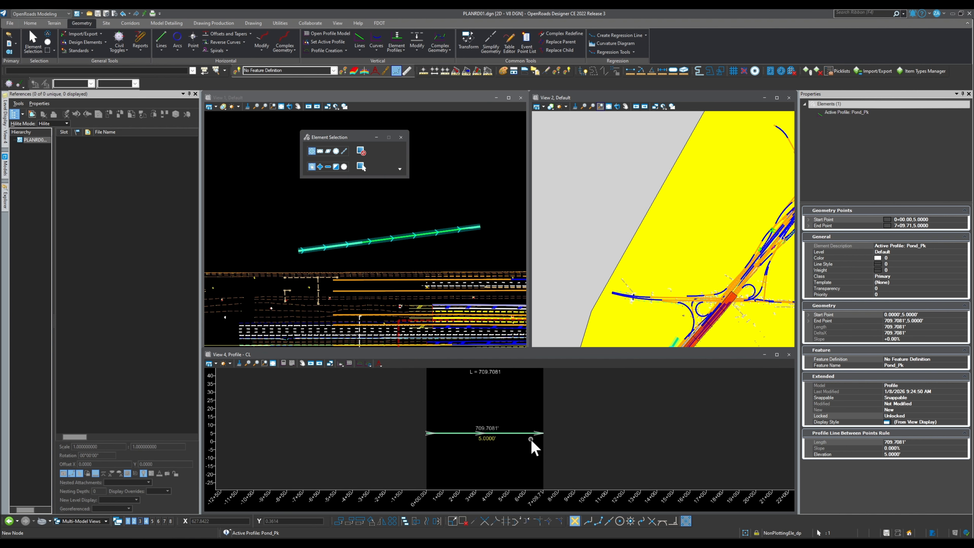
{"action": "left_click", "coordinate": [788, 355]}
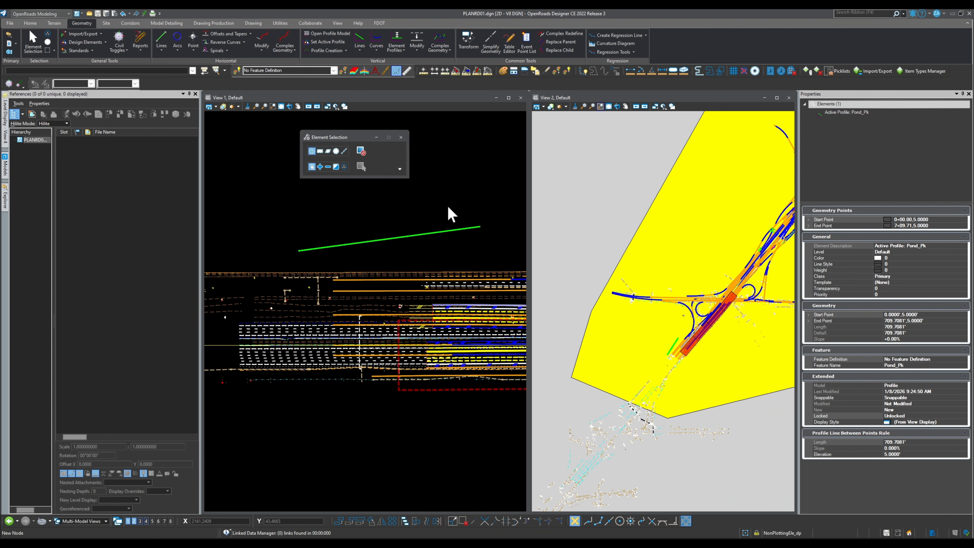
- Show the plan and 3D views side by side with the 2 Views Plan/3D layout, keeping the Multi-Model Views group
{"action": "right_click", "coordinate": [444, 187]}
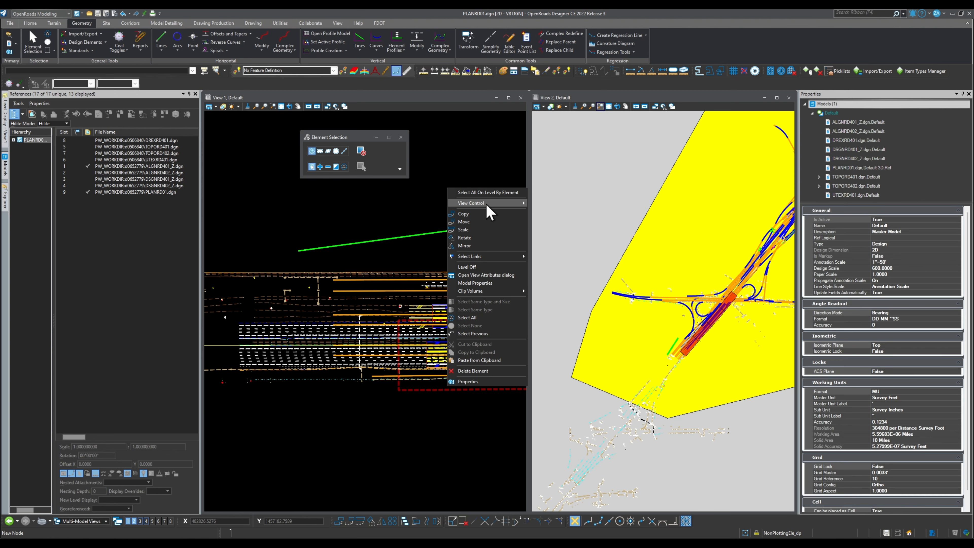
{"action": "mouse_move", "coordinate": [487, 207]}
{"action": "left_click", "coordinate": [549, 219]}
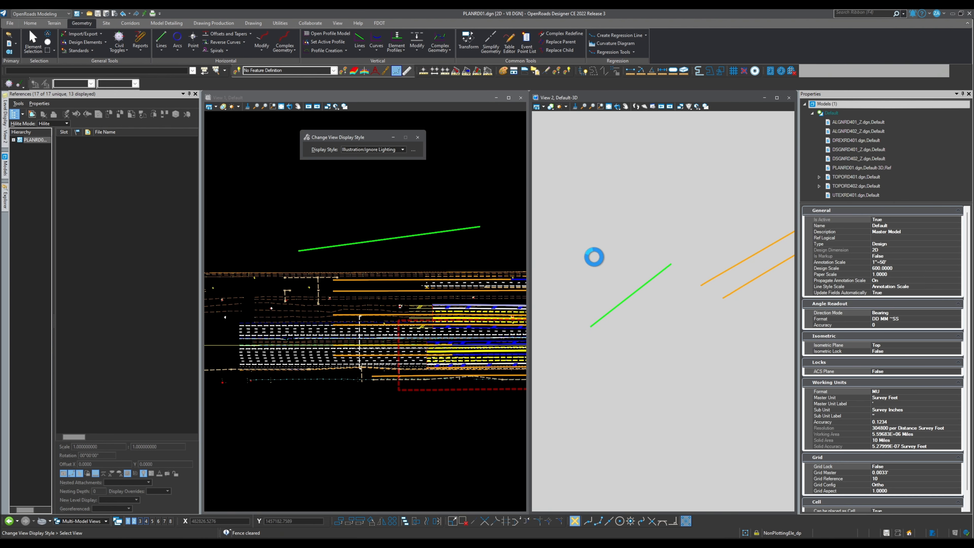
{"action": "left_click", "coordinate": [93, 521]}
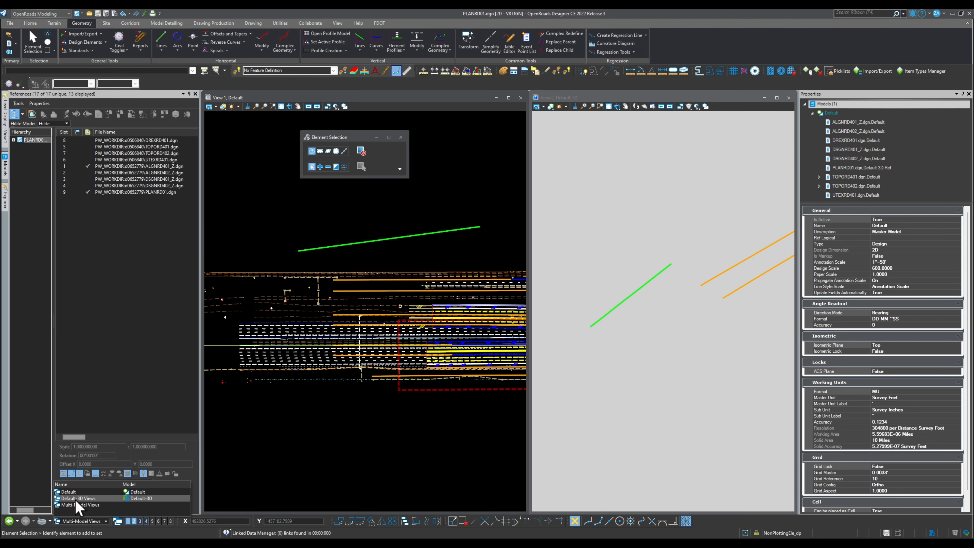
{"action": "left_click", "coordinate": [78, 505]}
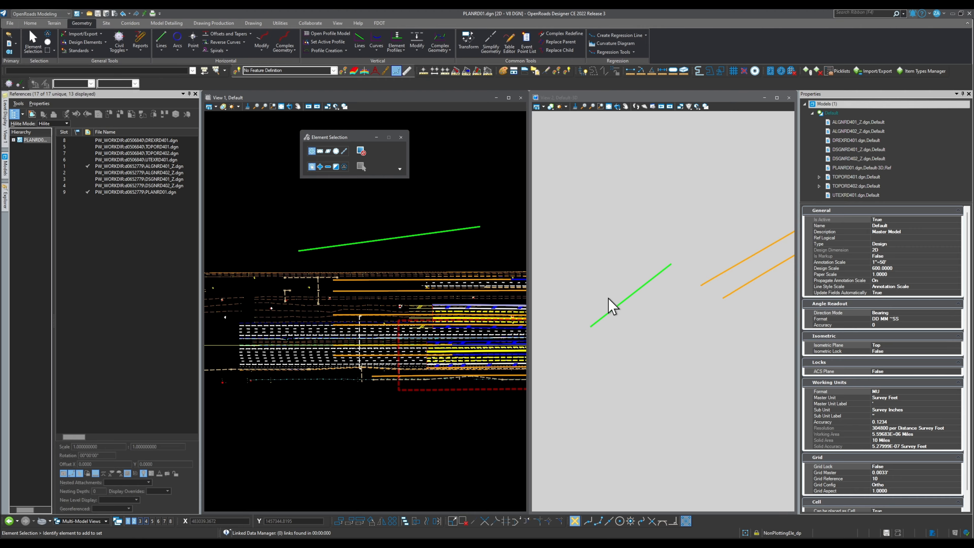
- Delete the test line above the corridor in the plan view and save the design file
{"action": "left_click", "coordinate": [456, 231]}
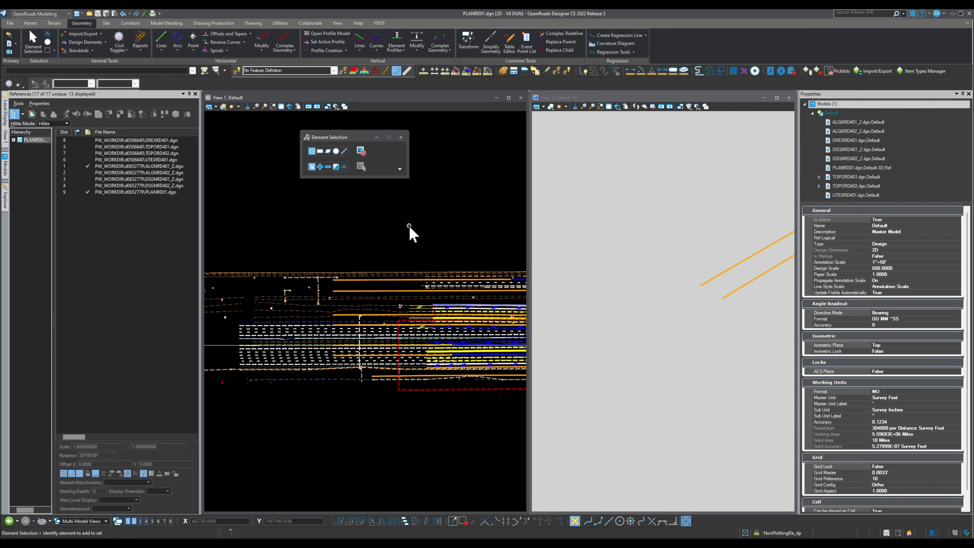
{"action": "key", "text": "ctrl+s"}
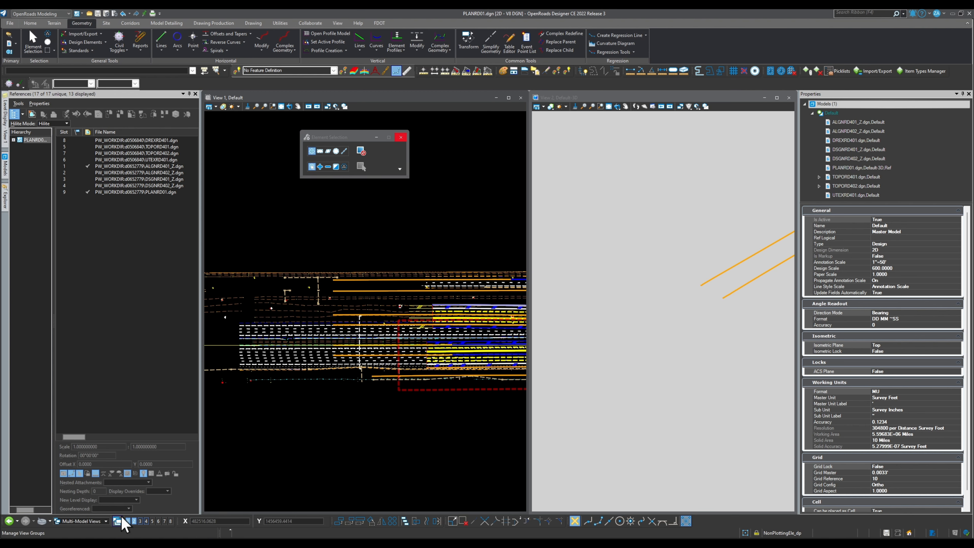
{"action": "left_click", "coordinate": [94, 521]}
{"action": "left_click", "coordinate": [280, 228]}
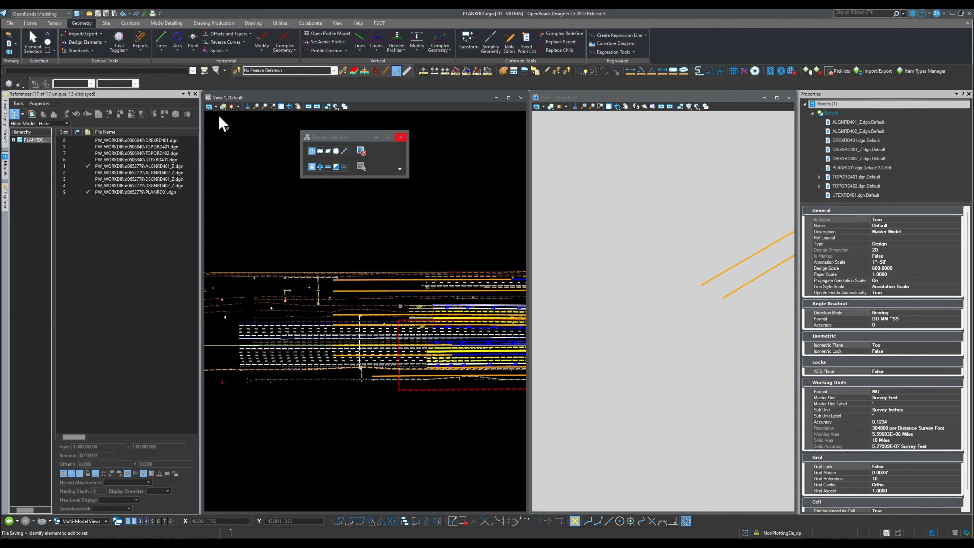
- Display the list of models in the file, pin it beside the references, and move the Element Selection dialog clear of it
{"action": "left_click", "coordinate": [31, 24]}
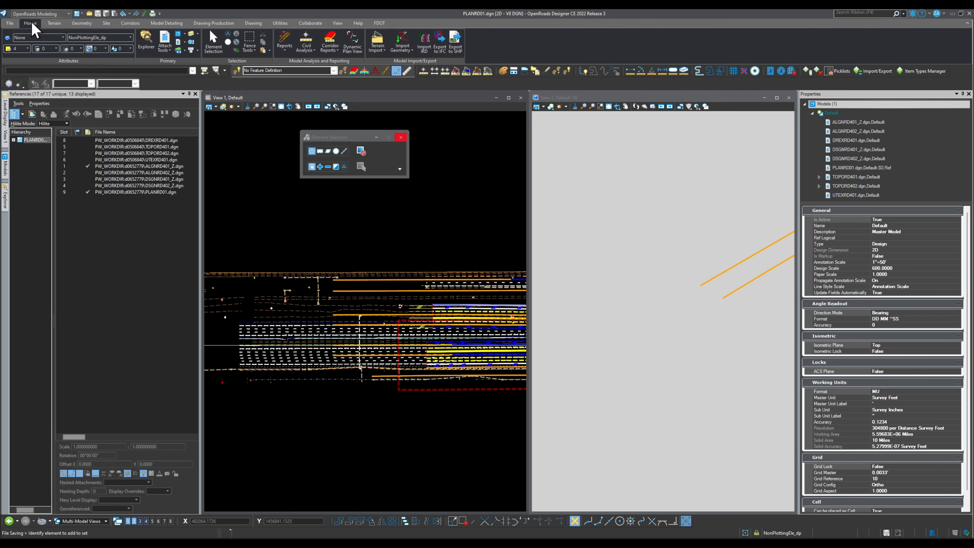
{"action": "left_click", "coordinate": [179, 34]}
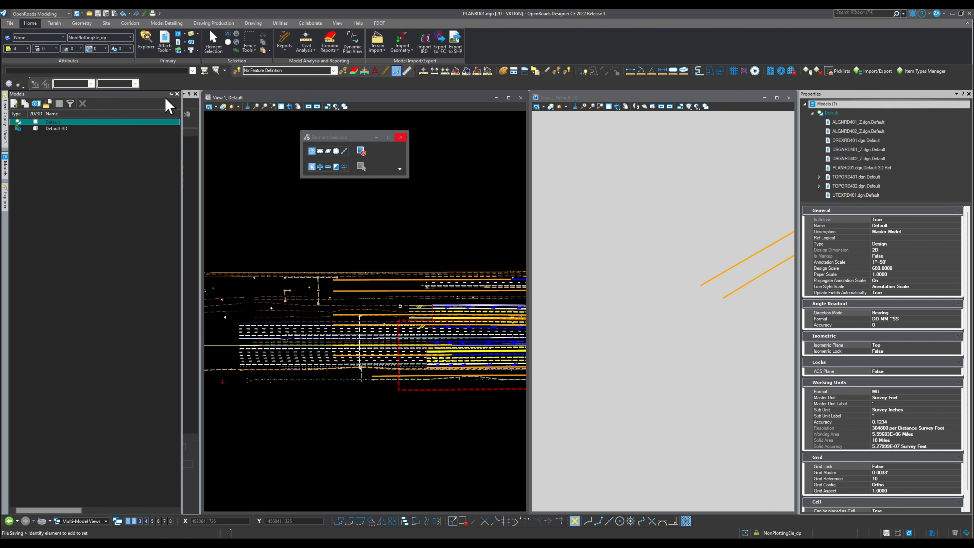
{"action": "left_click", "coordinate": [171, 94]}
{"action": "left_click_drag", "start_coordinate": [335, 138], "coordinate": [543, 161]}
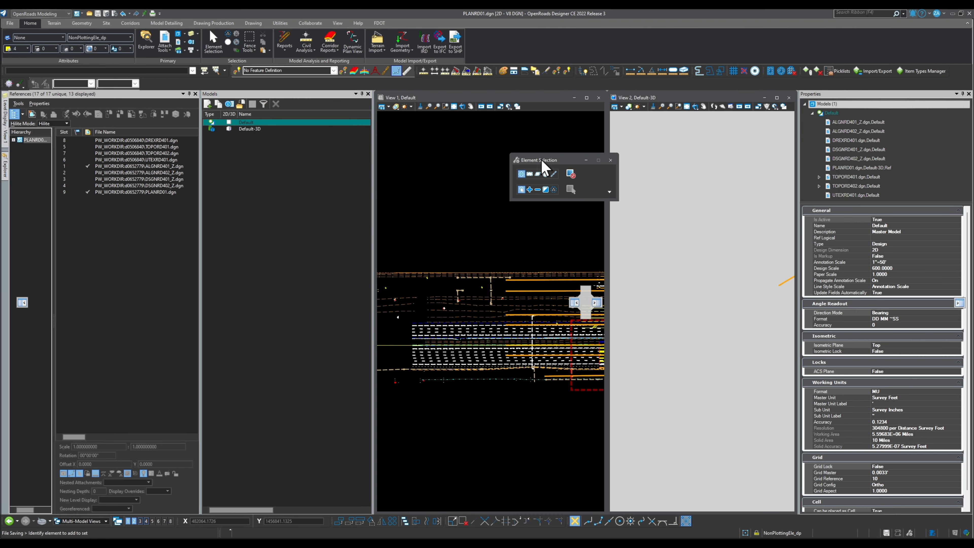
{"action": "left_click", "coordinate": [304, 168]}
{"action": "left_click", "coordinate": [204, 71]}
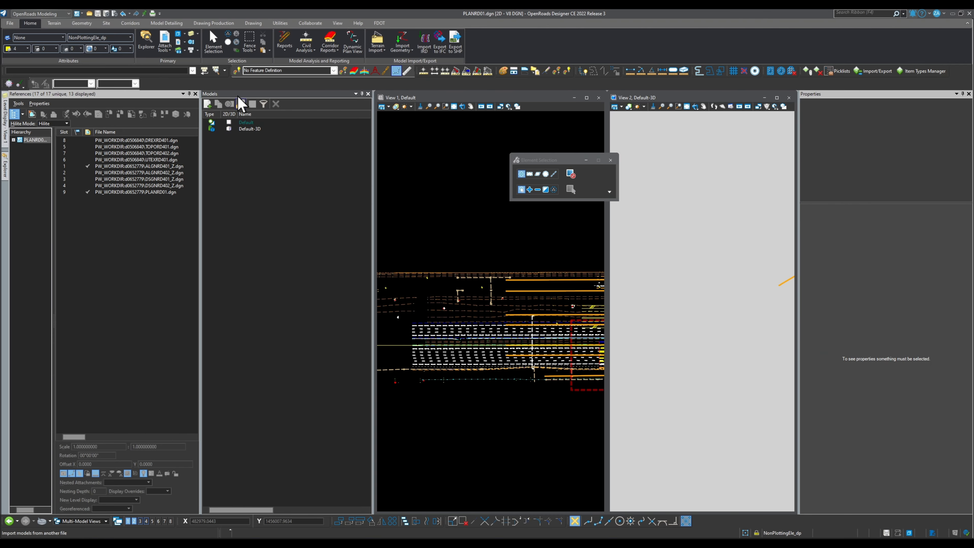
- Set up a new Design From Seed model based on the Default model of FDOT-ORD-Seed3D.dgn, and discard it without creating the model
{"action": "left_click", "coordinate": [207, 104]}
{"action": "left_click_drag", "start_coordinate": [271, 169], "coordinate": [447, 172]}
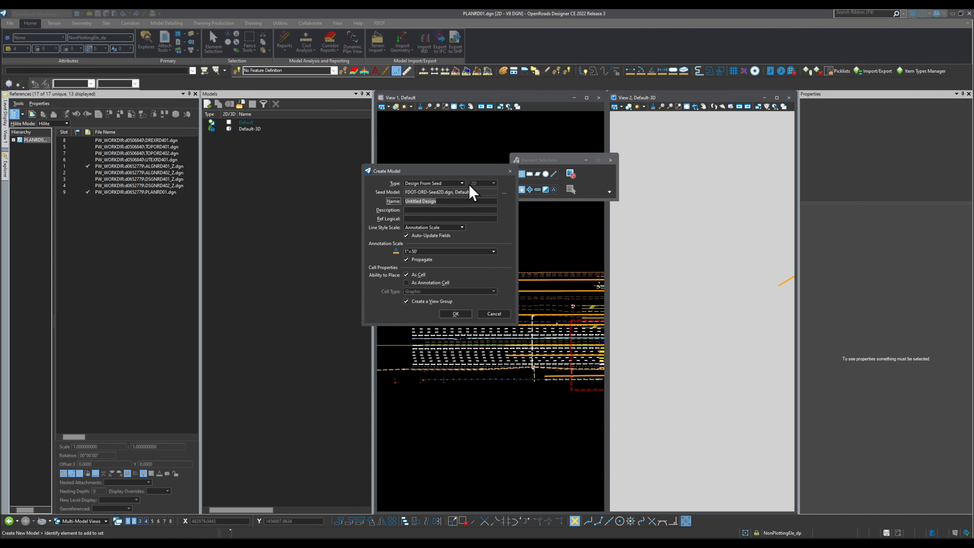
{"action": "left_click", "coordinate": [462, 183]}
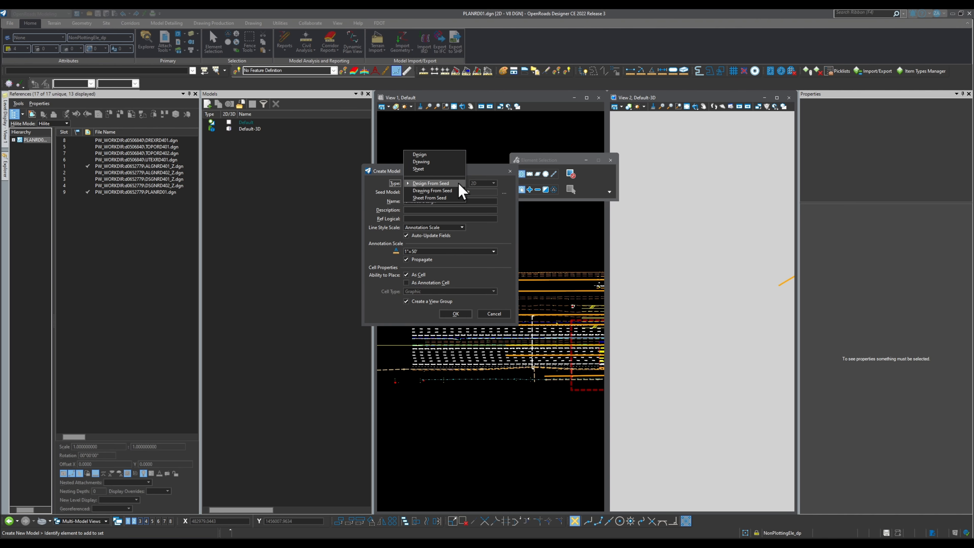
{"action": "left_click", "coordinate": [442, 184]}
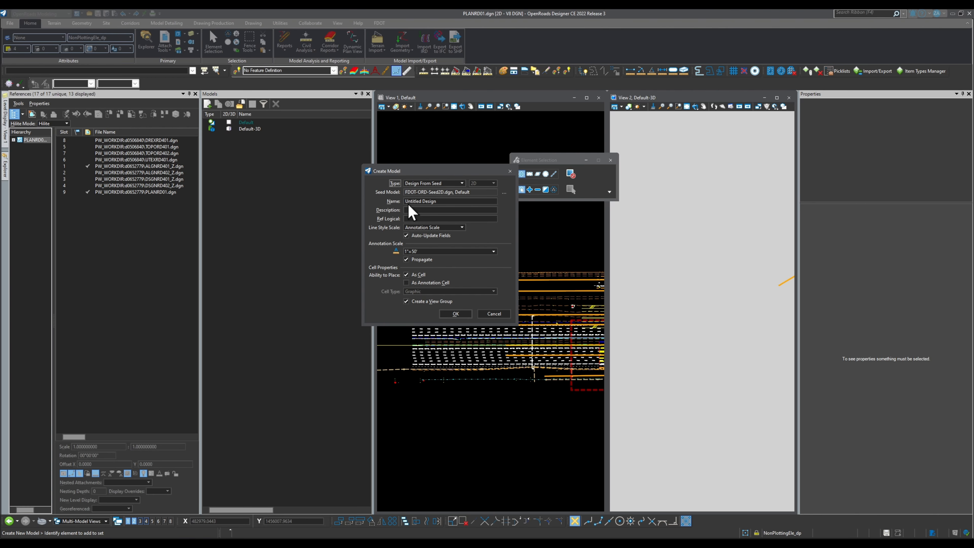
{"action": "left_click", "coordinate": [504, 193]}
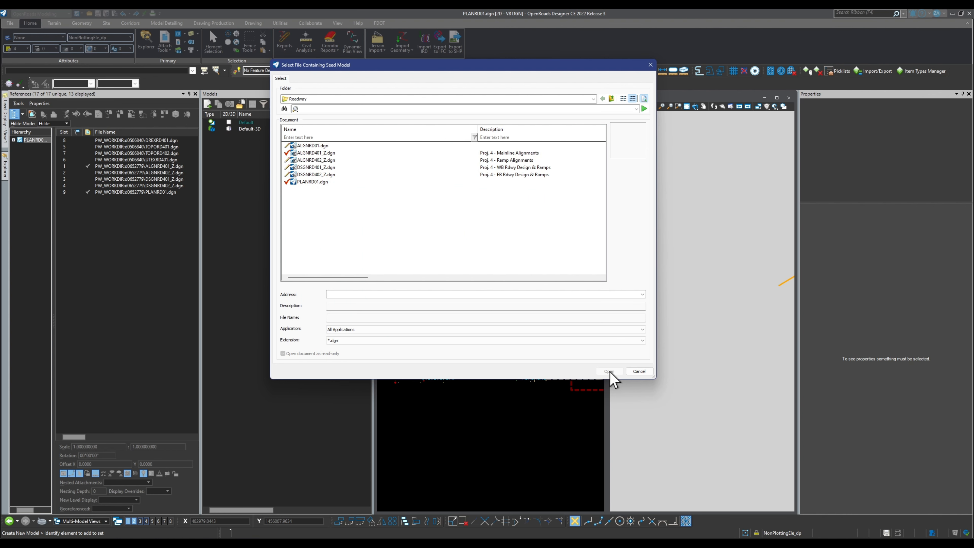
{"action": "left_click", "coordinate": [639, 371]}
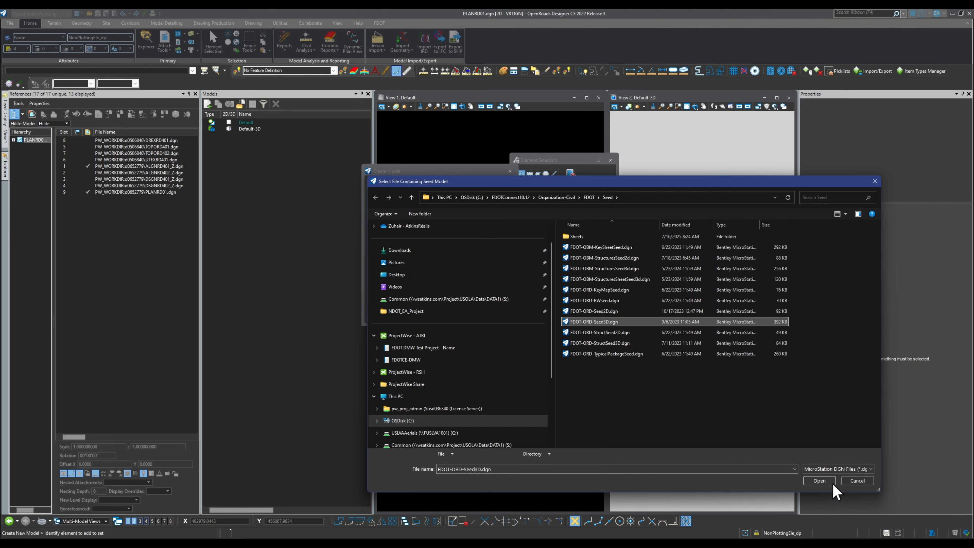
{"action": "left_click", "coordinate": [819, 480]}
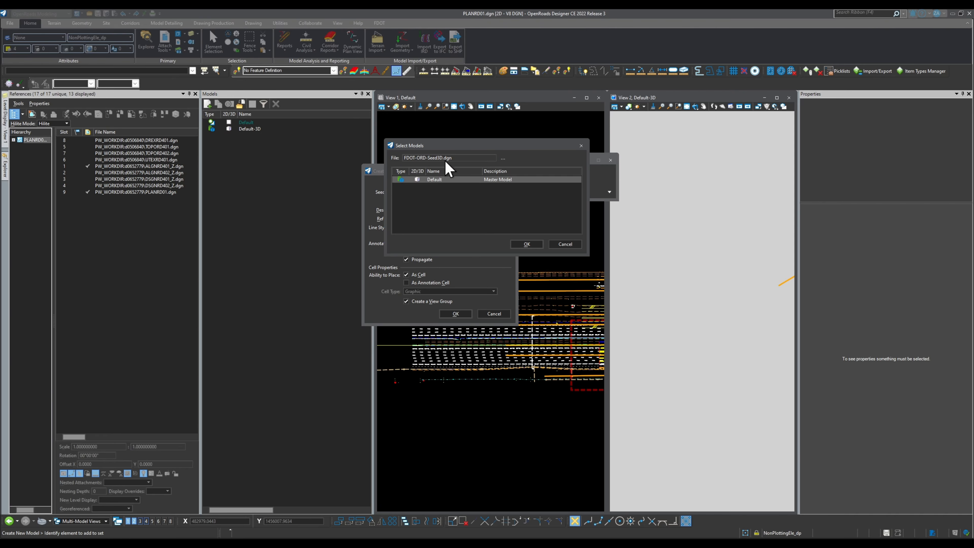
{"action": "left_click", "coordinate": [532, 245]}
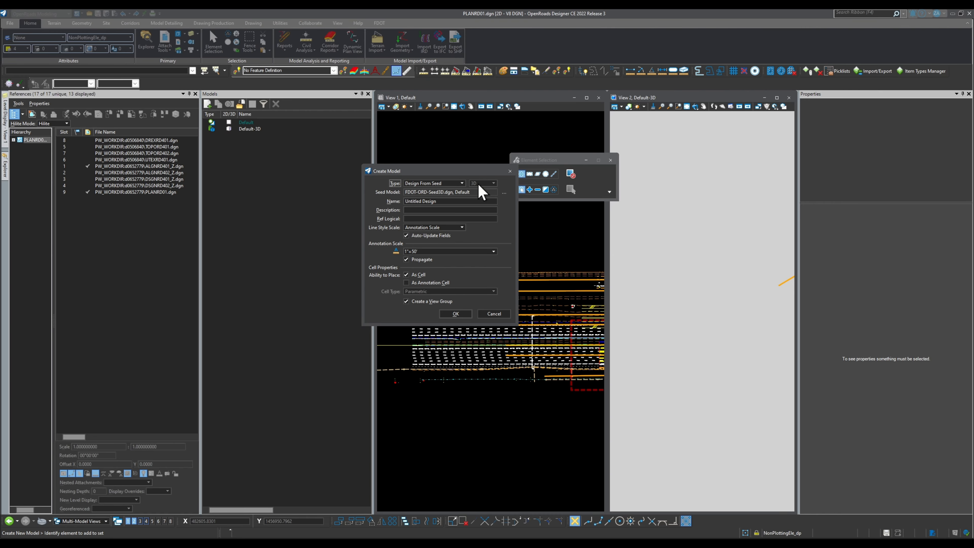
{"action": "left_click", "coordinate": [460, 183]}
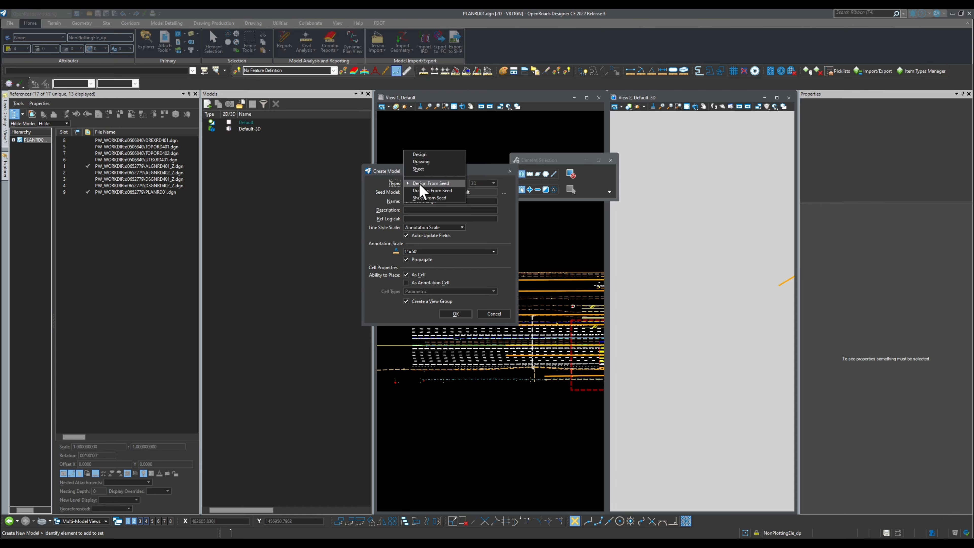
{"action": "left_click", "coordinate": [428, 185]}
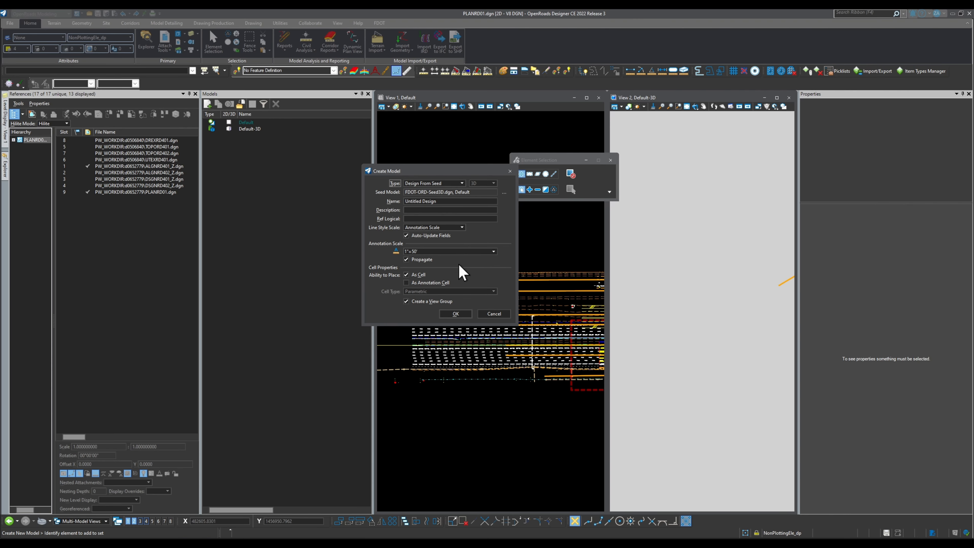
{"action": "left_click", "coordinate": [509, 171]}
- Open the copy settings for the Default model, cancel them, and view the properties of the Default-3D and Default models
{"action": "left_click", "coordinate": [246, 122]}
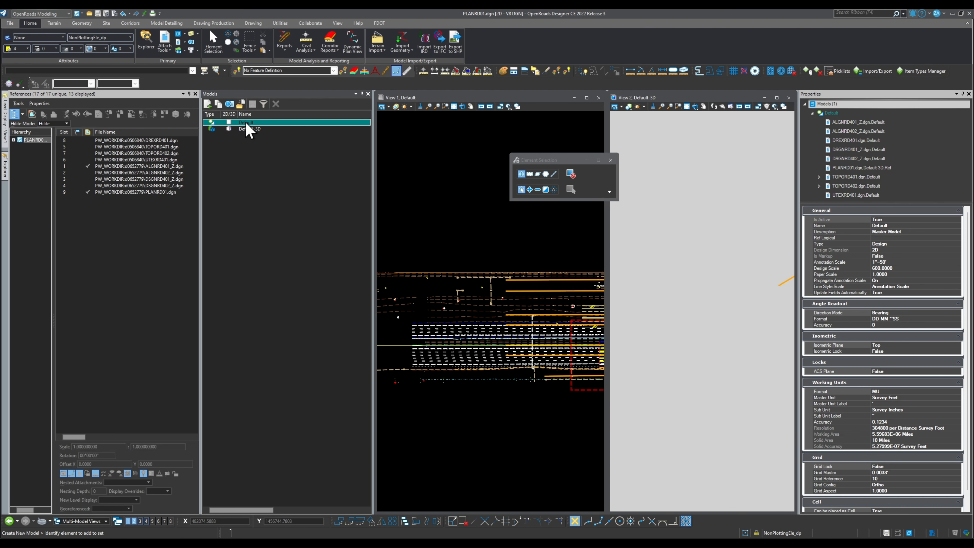
{"action": "right_click", "coordinate": [250, 129]}
{"action": "left_click", "coordinate": [277, 135]}
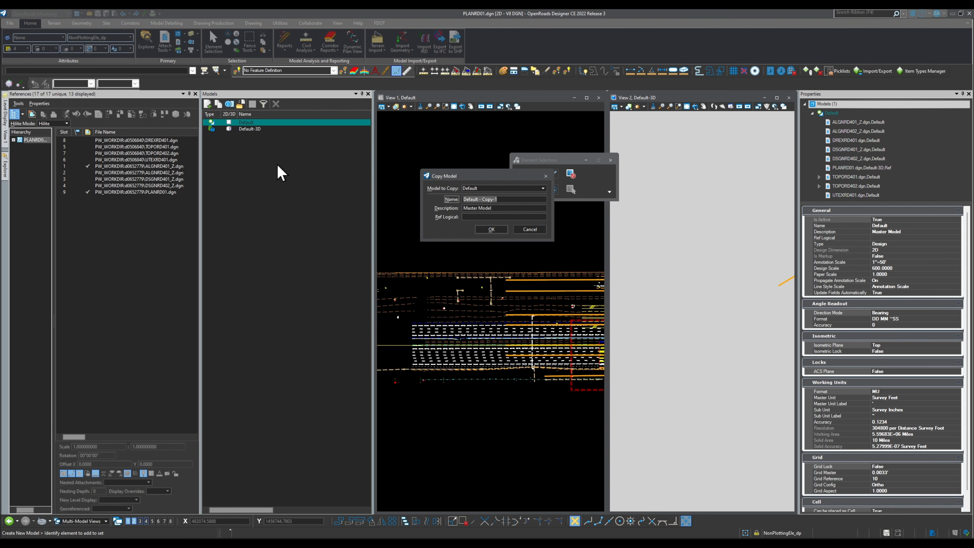
{"action": "left_click", "coordinate": [529, 229]}
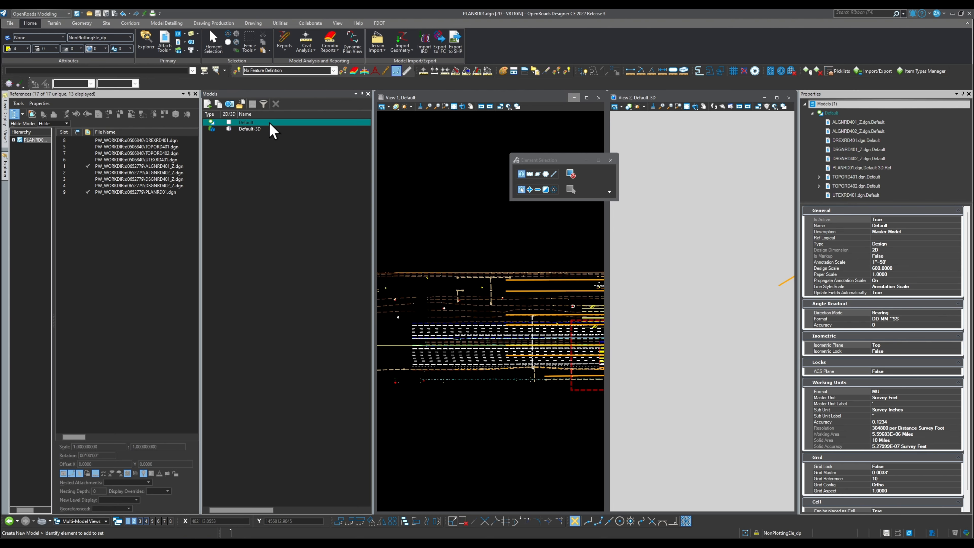
{"action": "left_click", "coordinate": [254, 130]}
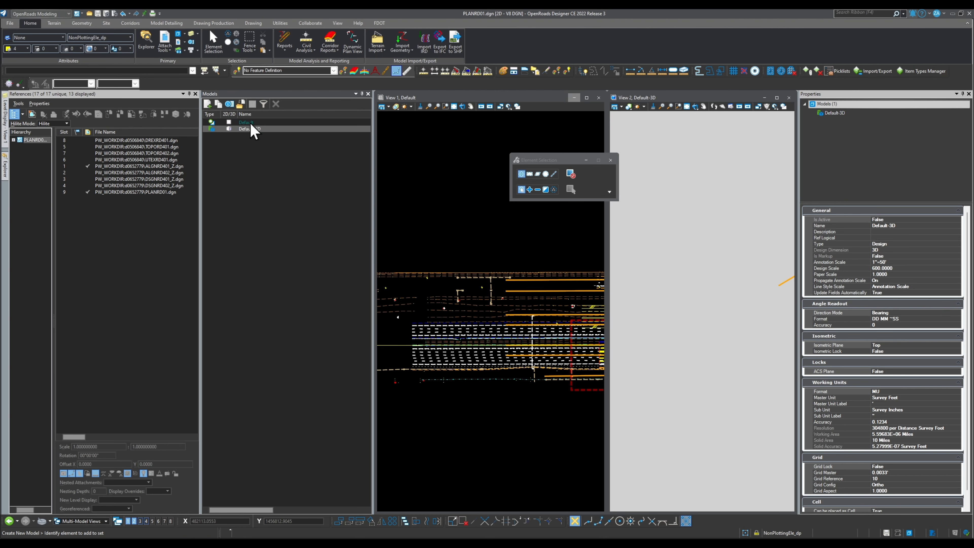
{"action": "left_click", "coordinate": [251, 122]}
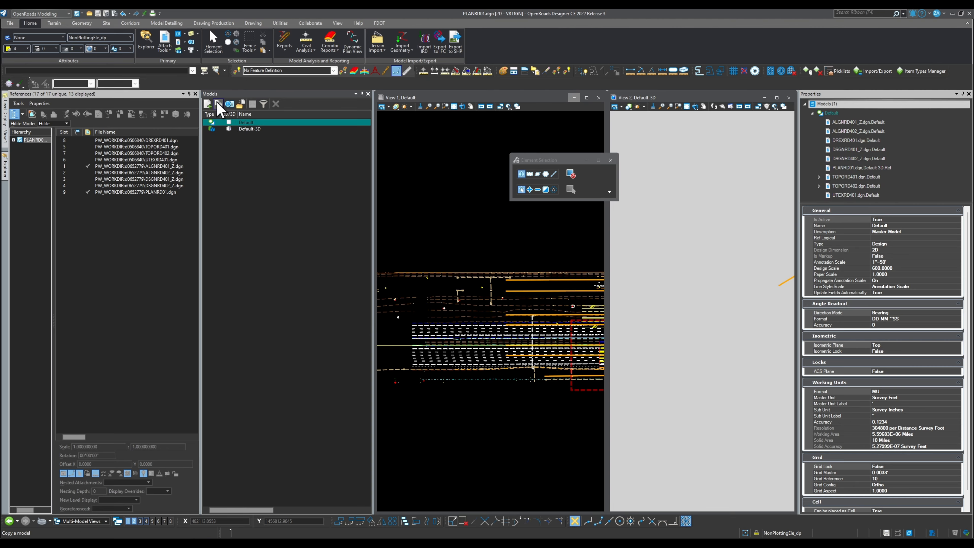
- Set up a new Design From Seed model using FDOT-ORD-Seed2D.dgn from the project's Seed folder, and discard it without creating the model
{"action": "left_click", "coordinate": [208, 104]}
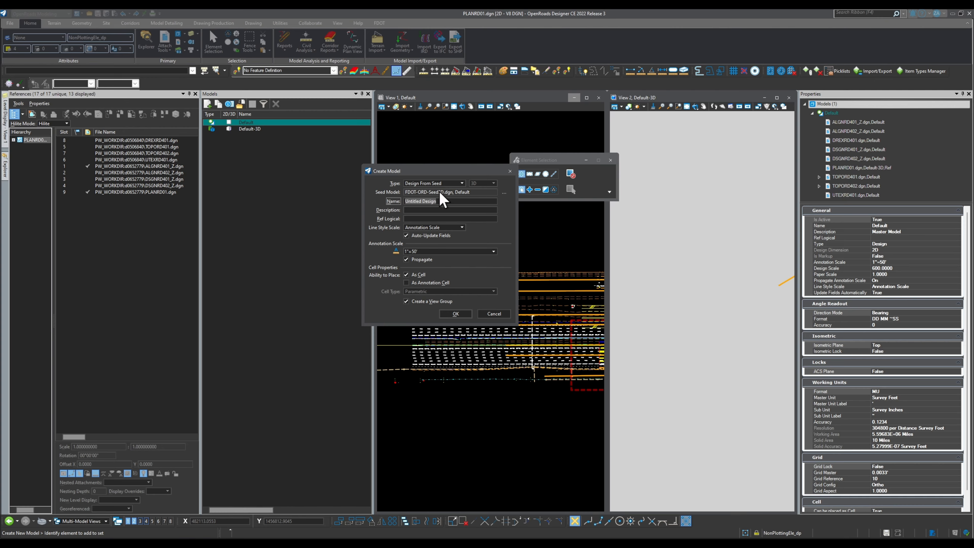
{"action": "left_click", "coordinate": [504, 192]}
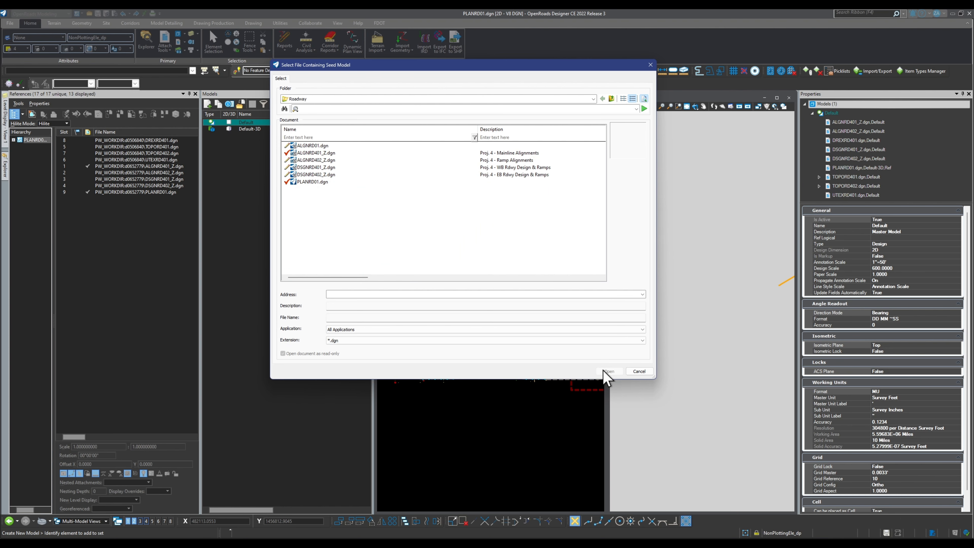
{"action": "left_click", "coordinate": [593, 99]}
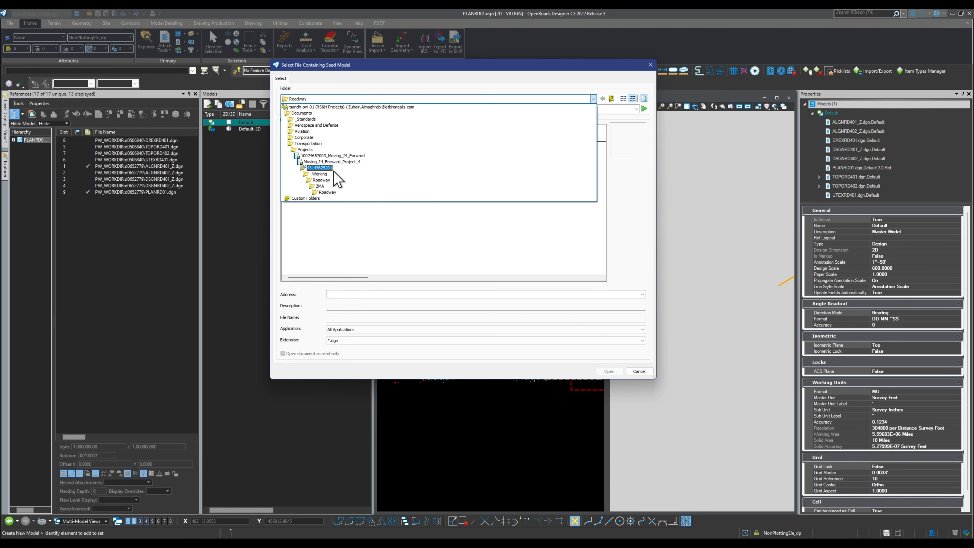
{"action": "left_click", "coordinate": [326, 169]}
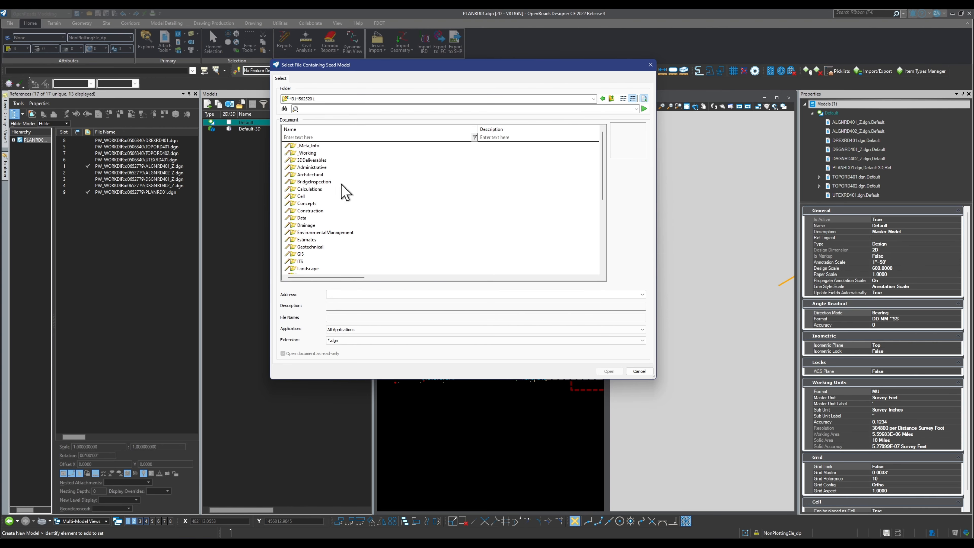
{"action": "scroll", "coordinate": [329, 224], "scroll_direction": "down", "scroll_amount": 3}
{"action": "double_click", "coordinate": [302, 240]}
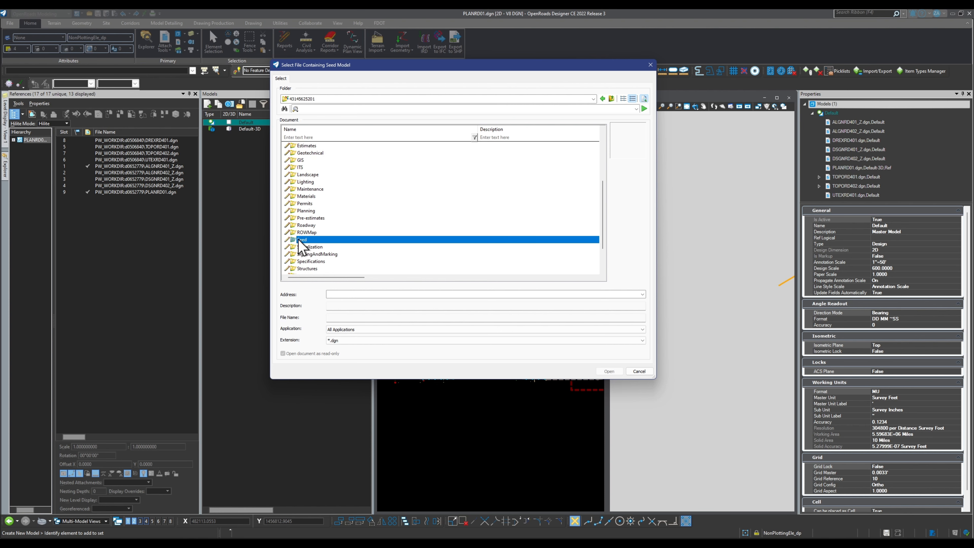
{"action": "left_click", "coordinate": [335, 175]}
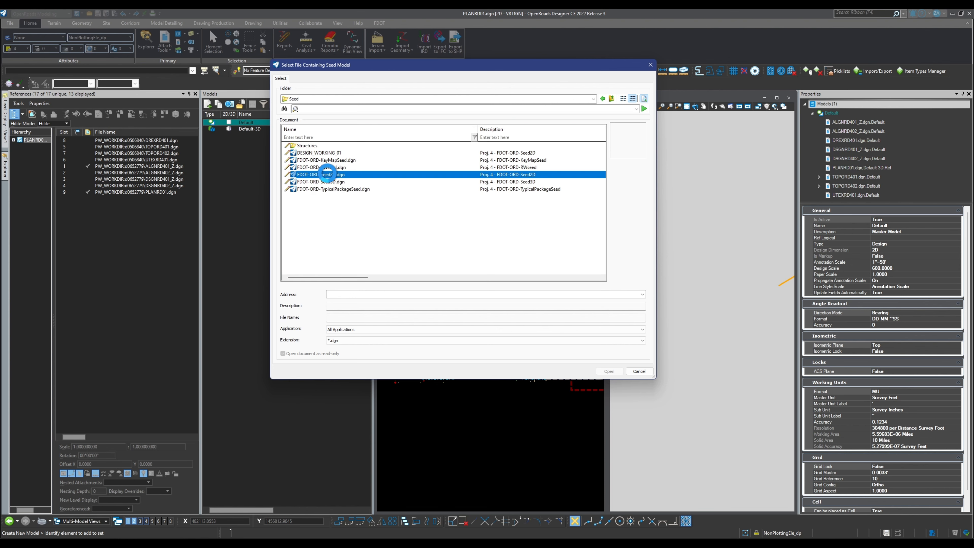
{"action": "left_click", "coordinate": [609, 371]}
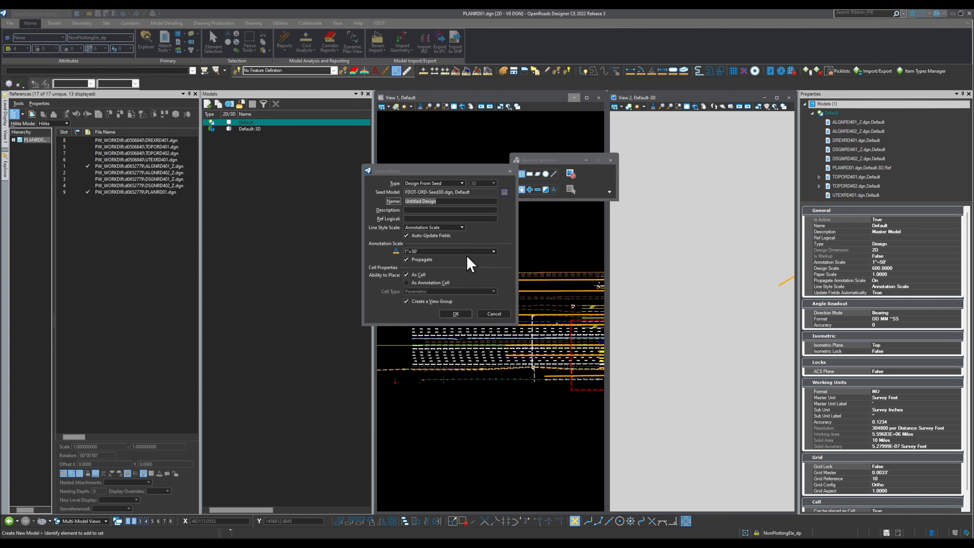
{"action": "left_click", "coordinate": [533, 244]}
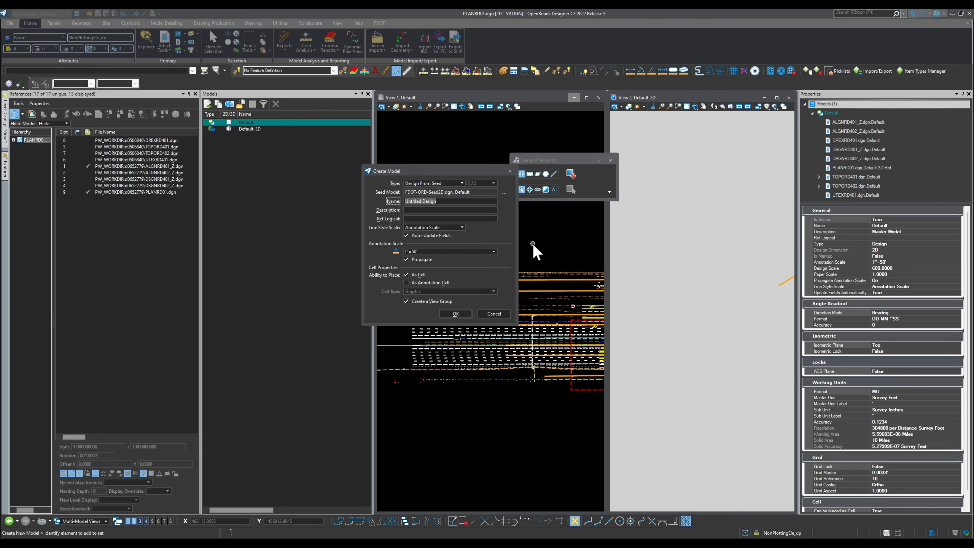
{"action": "left_click", "coordinate": [462, 183]}
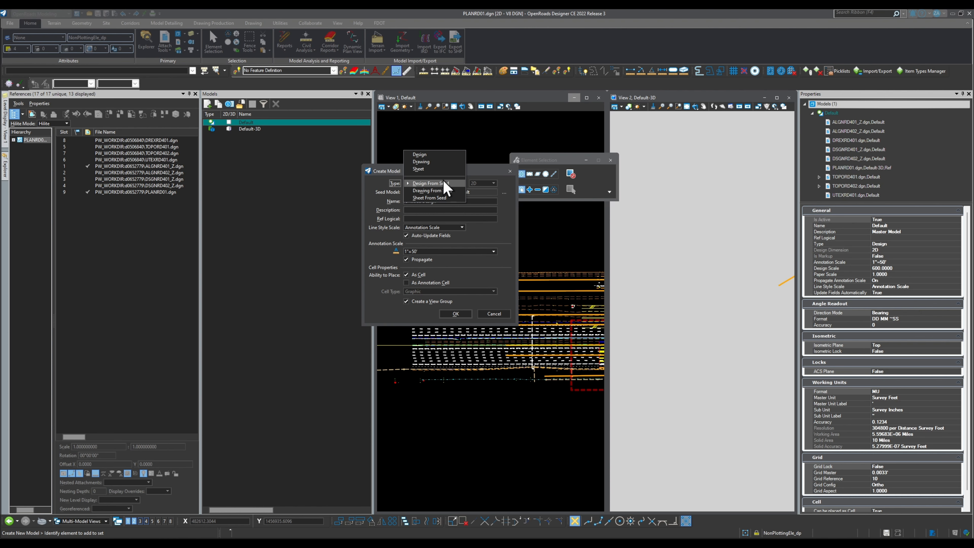
{"action": "left_click", "coordinate": [479, 169]}
{"action": "left_click", "coordinate": [510, 171]}
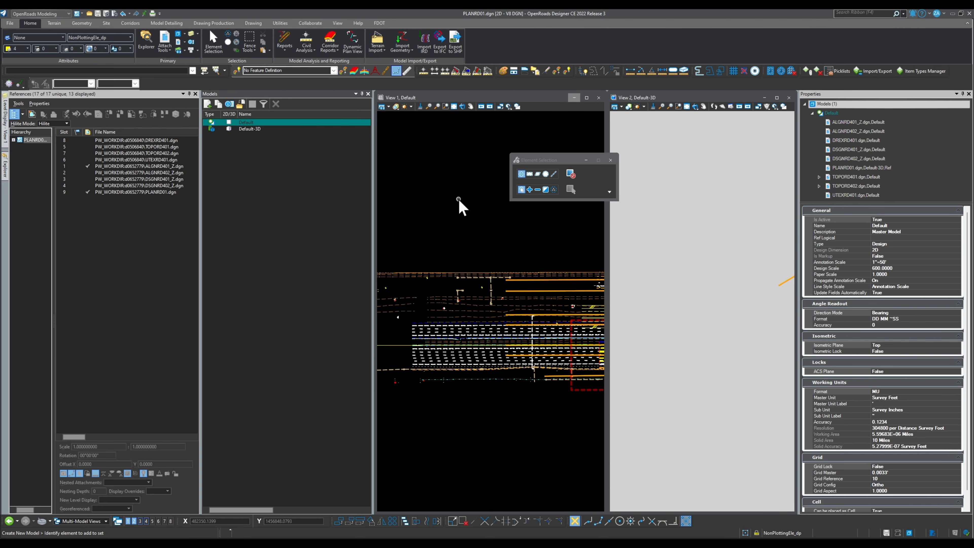
- Move the Element Selection dialog off the plan view and collapse the list of models
{"action": "left_click_drag", "start_coordinate": [547, 162], "coordinate": [580, 32]}
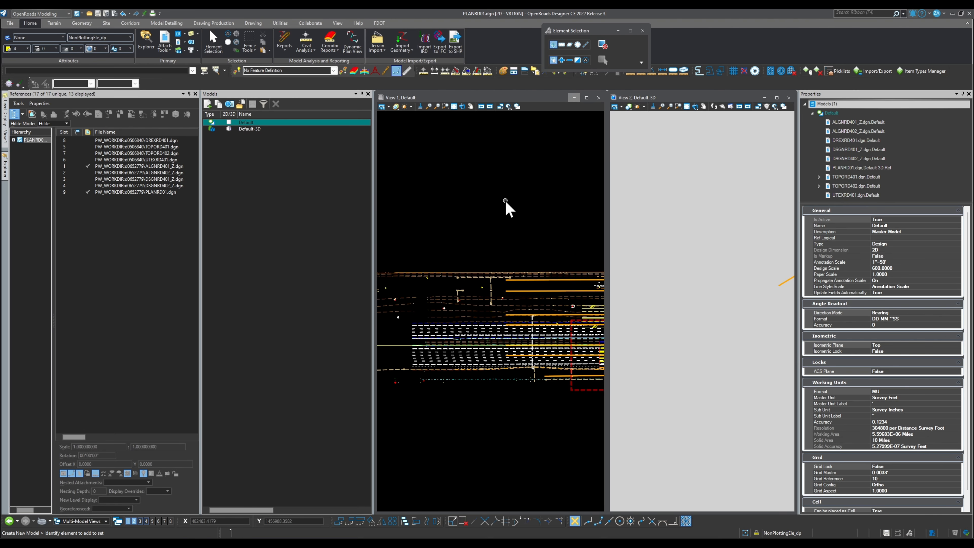
{"action": "left_click", "coordinate": [361, 94]}
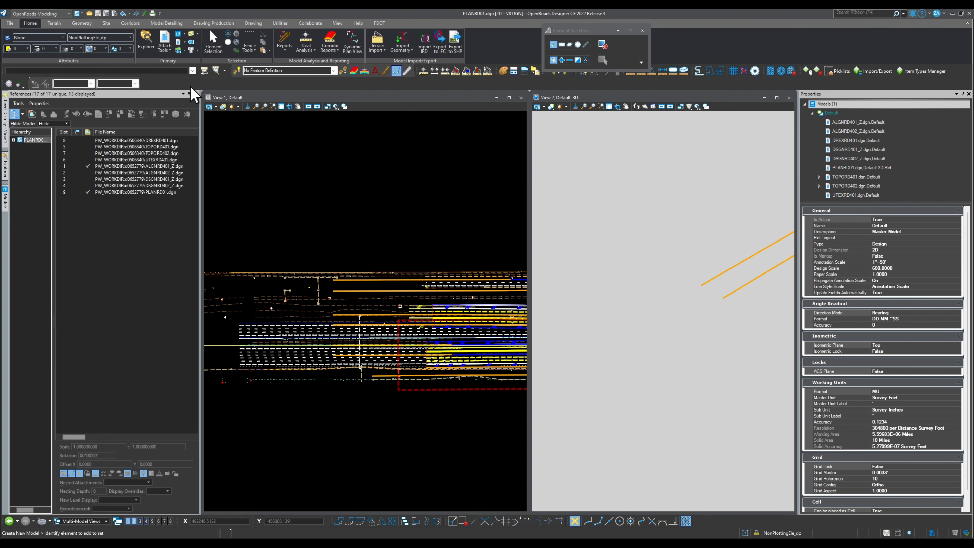
{"action": "scroll", "coordinate": [408, 349], "scroll_direction": "up", "scroll_amount": 3}
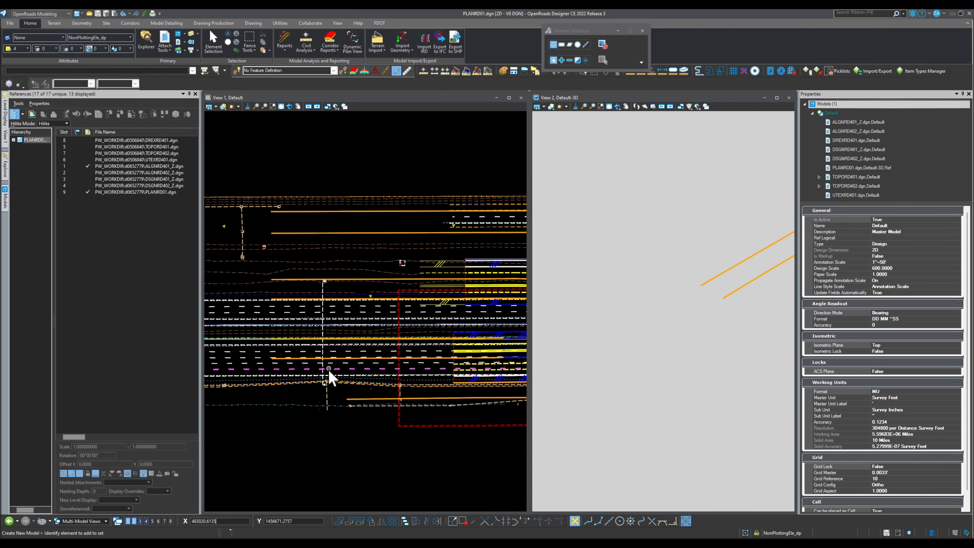
- Open View 4, place it over the 3D view's area, and close View 2
{"action": "left_click", "coordinate": [147, 521]}
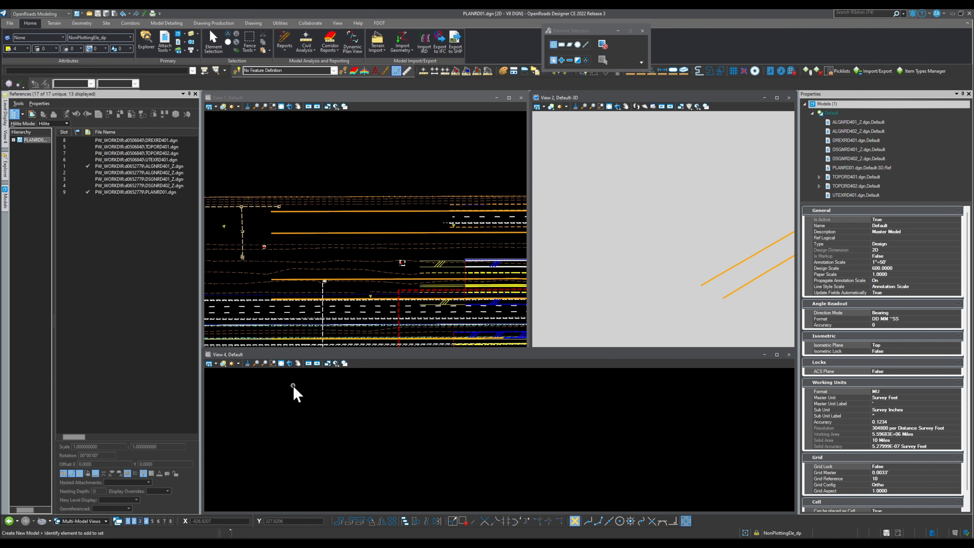
{"action": "left_click_drag", "start_coordinate": [310, 359], "coordinate": [625, 224]}
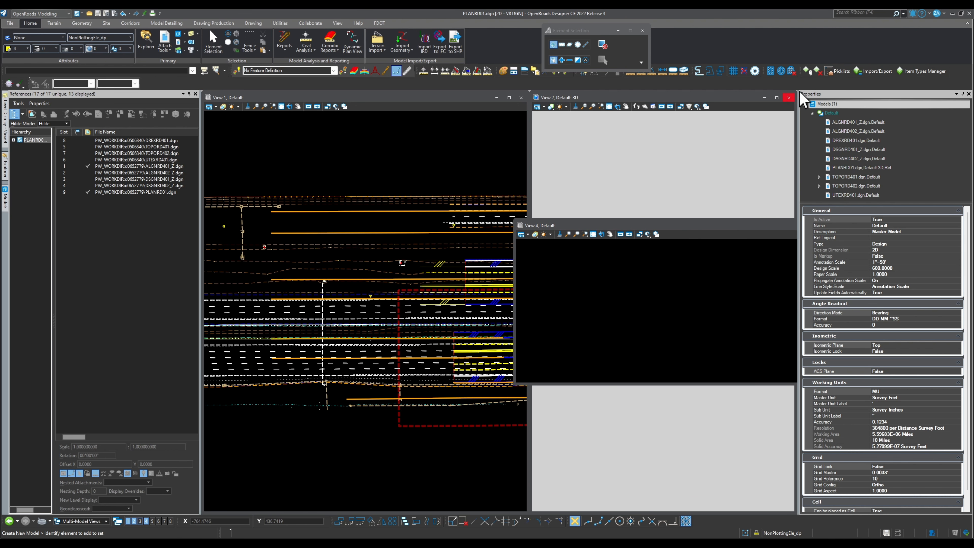
{"action": "left_click", "coordinate": [789, 98]}
- Select the I4_EB GUL baseline in the plan view and display its profile model in View 4
{"action": "scroll", "coordinate": [338, 355], "scroll_direction": "up", "scroll_amount": 3}
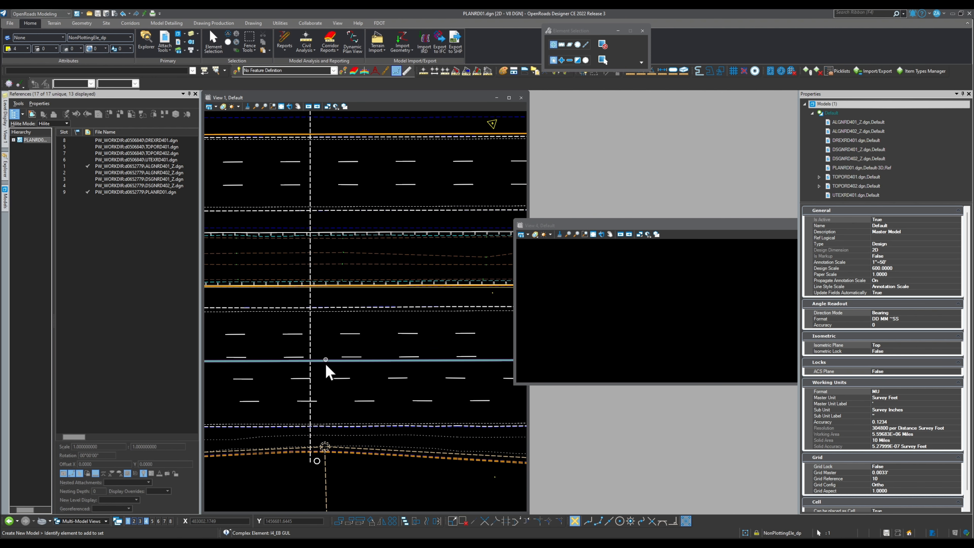
{"action": "left_click", "coordinate": [330, 361]}
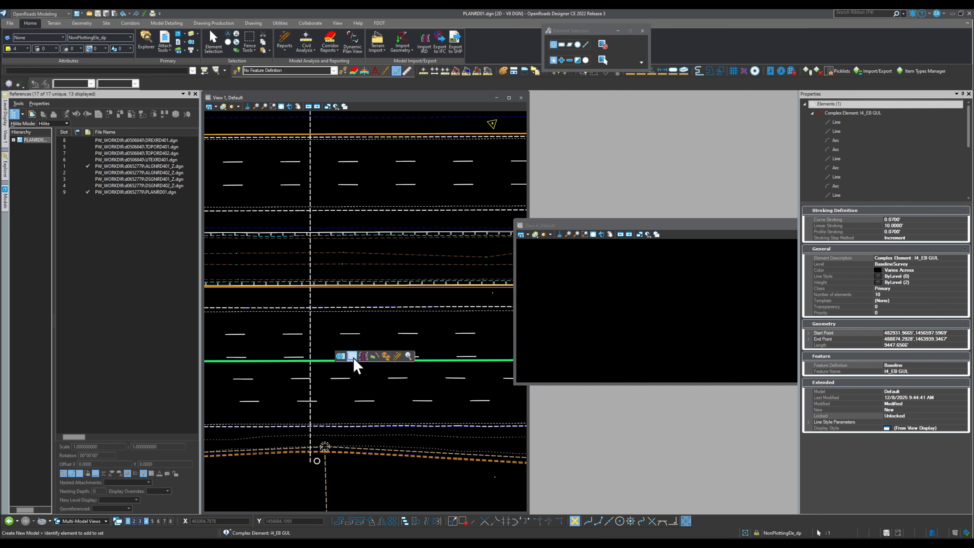
{"action": "left_click", "coordinate": [353, 362]}
{"action": "left_click", "coordinate": [577, 323]}
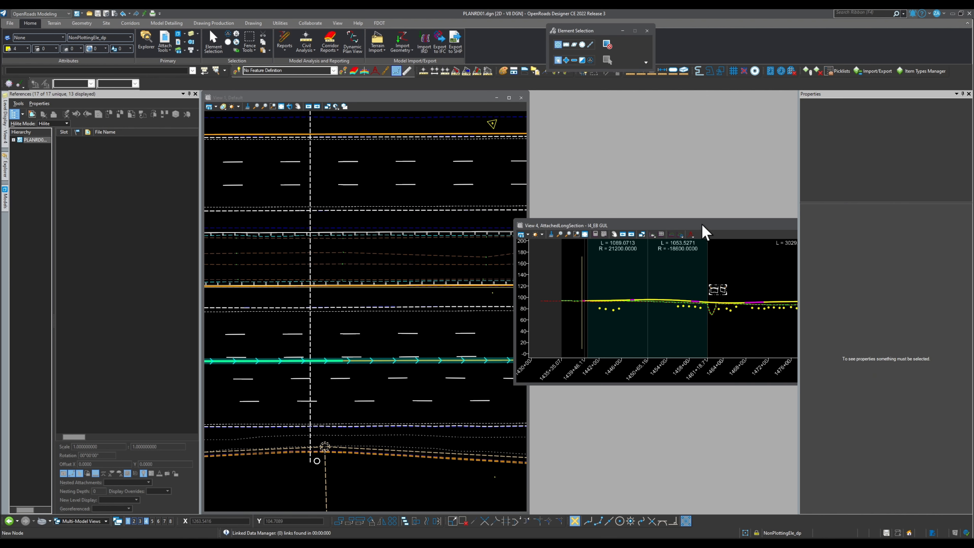
- Widen and heighten the View 4 window and examine the beginning of the I4_EB GUL profile
{"action": "left_click_drag", "start_coordinate": [720, 228], "coordinate": [563, 231]}
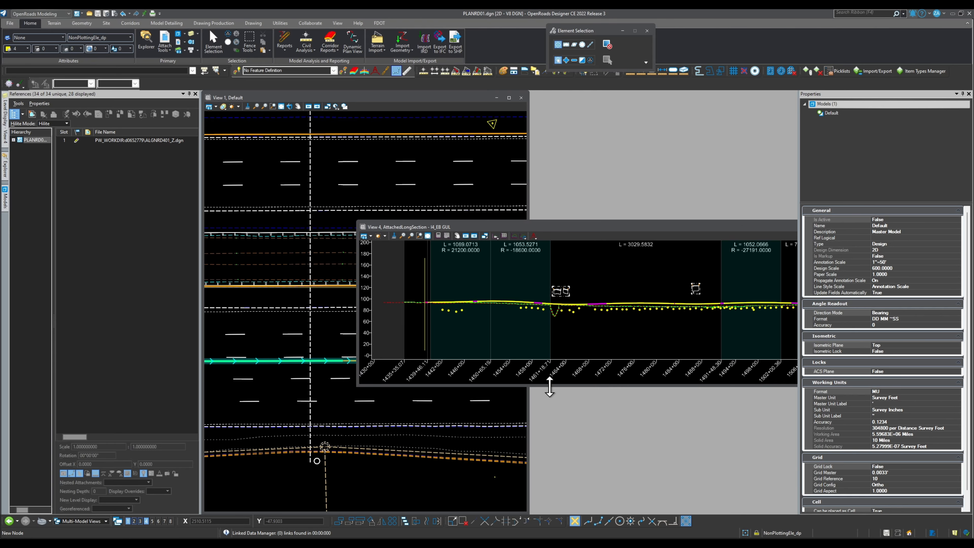
{"action": "left_click_drag", "start_coordinate": [549, 387], "coordinate": [560, 512]}
{"action": "scroll", "coordinate": [414, 309], "scroll_direction": "up", "scroll_amount": 5}
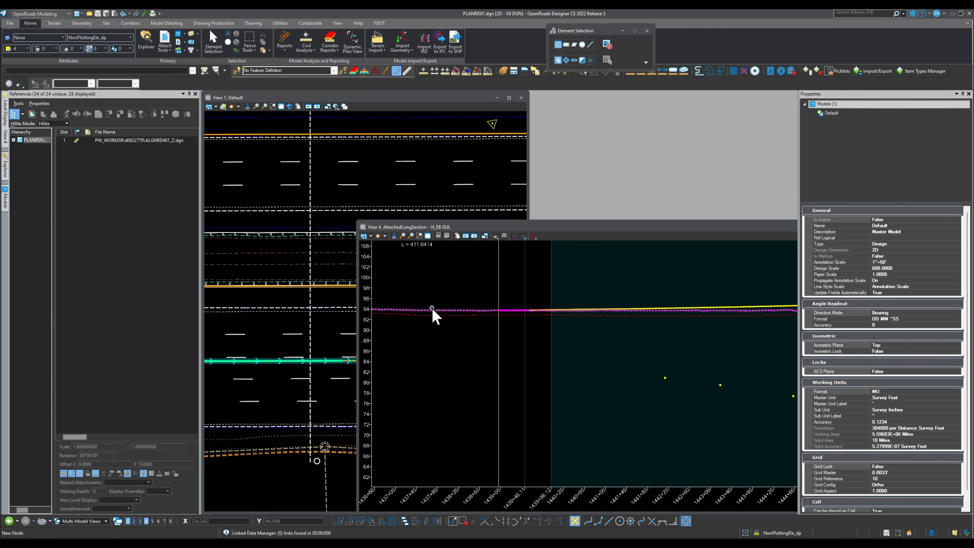
{"action": "scroll", "coordinate": [483, 345], "scroll_direction": "down", "scroll_amount": 4}
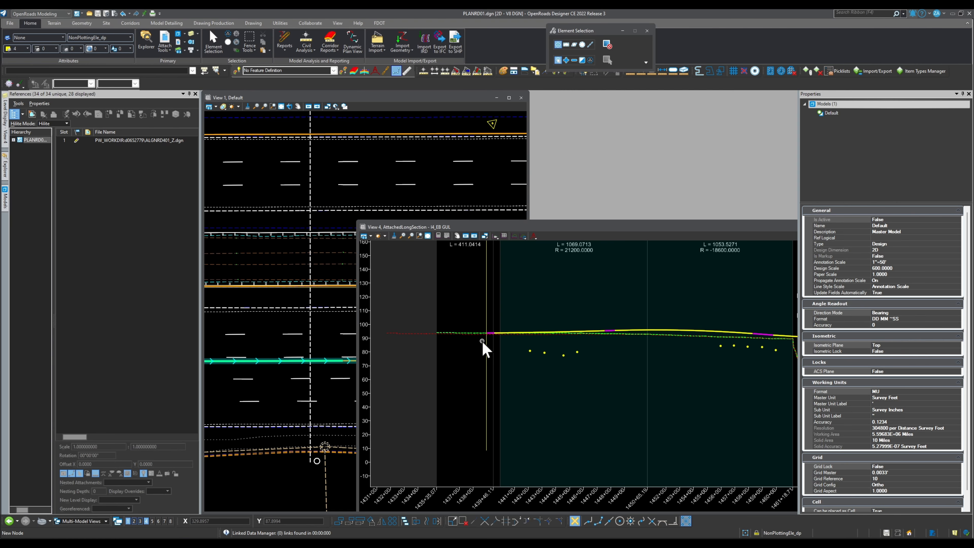
- Examine the start of the I4_EB GUL profile in View 4 and the plan boundaries along the baseline in View 1
{"action": "scroll", "coordinate": [682, 341], "scroll_direction": "up", "scroll_amount": 2}
{"action": "scroll", "coordinate": [616, 333], "scroll_direction": "down", "scroll_amount": 2}
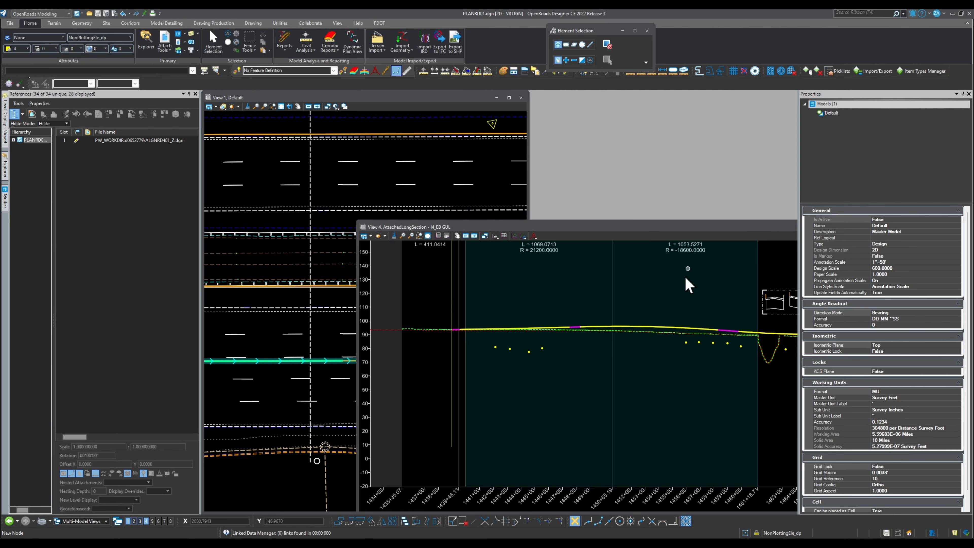
{"action": "scroll", "coordinate": [532, 370], "scroll_direction": "down", "scroll_amount": 2}
{"action": "scroll", "coordinate": [554, 316], "scroll_direction": "up", "scroll_amount": 1}
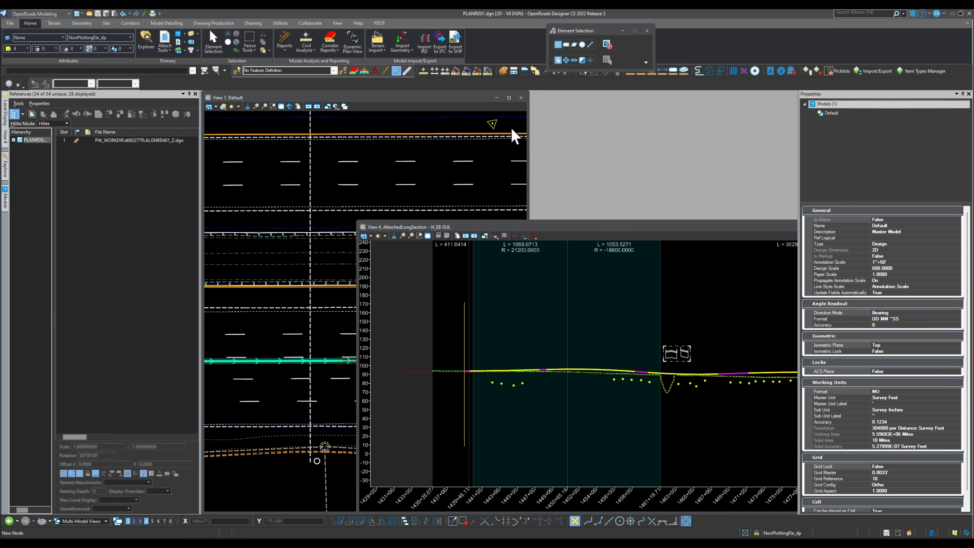
{"action": "scroll", "coordinate": [312, 374], "scroll_direction": "down", "scroll_amount": 4}
{"action": "scroll", "coordinate": [276, 376], "scroll_direction": "up", "scroll_amount": 2}
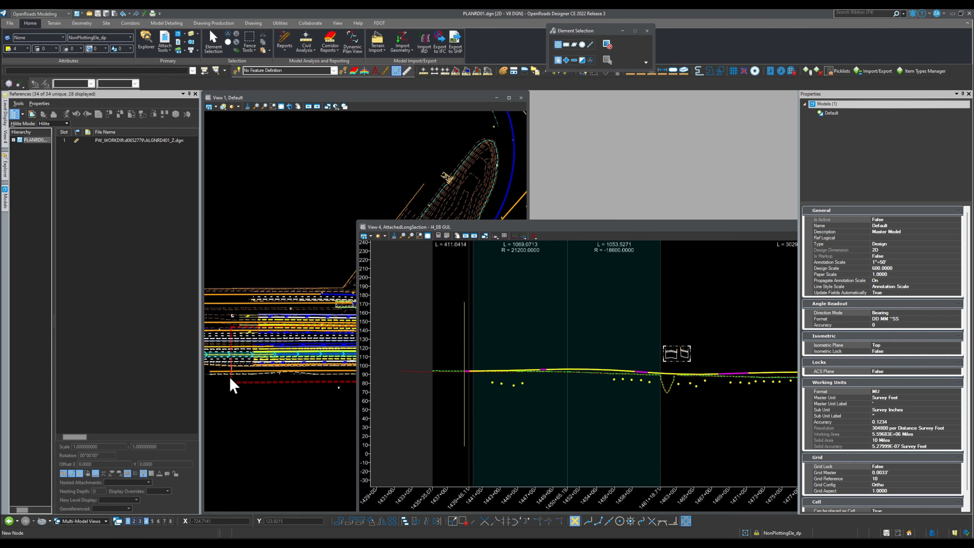
{"action": "scroll", "coordinate": [233, 388], "scroll_direction": "down", "scroll_amount": 2}
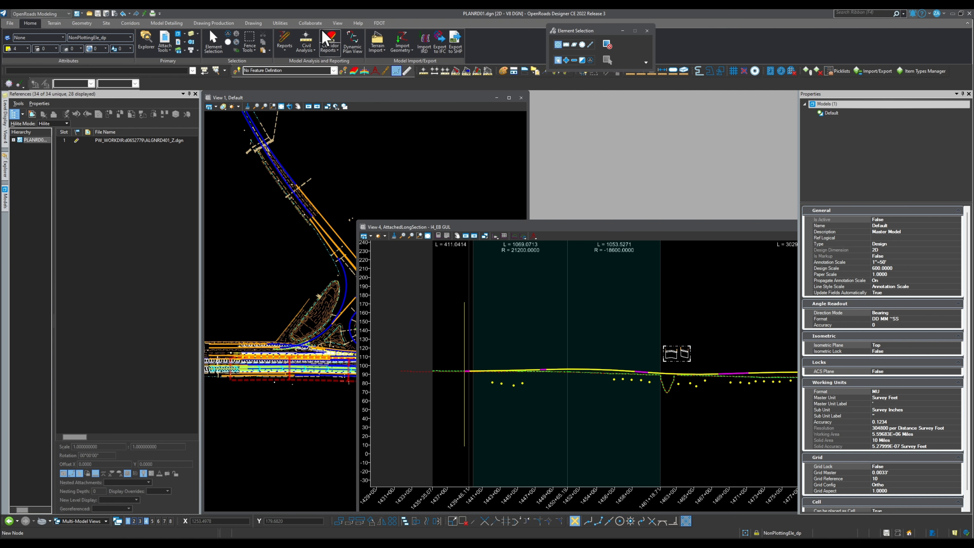
- Start placing a civil profile named boundary and choose the 11x17 Plan Over Profile - Profile drawing seed, keeping the dialog clear of the plan view
{"action": "left_click", "coordinate": [233, 25]}
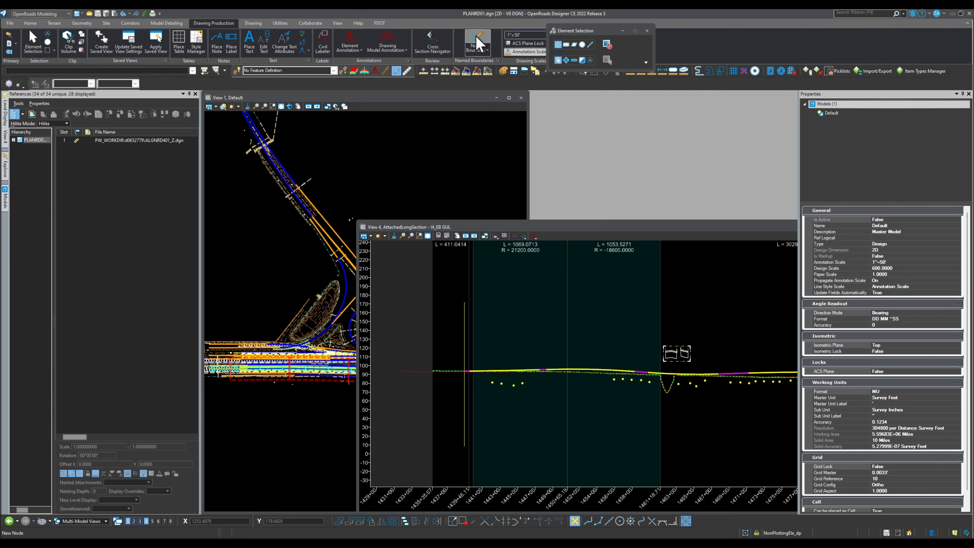
{"action": "left_click", "coordinate": [488, 41]}
{"action": "left_click", "coordinate": [574, 45]}
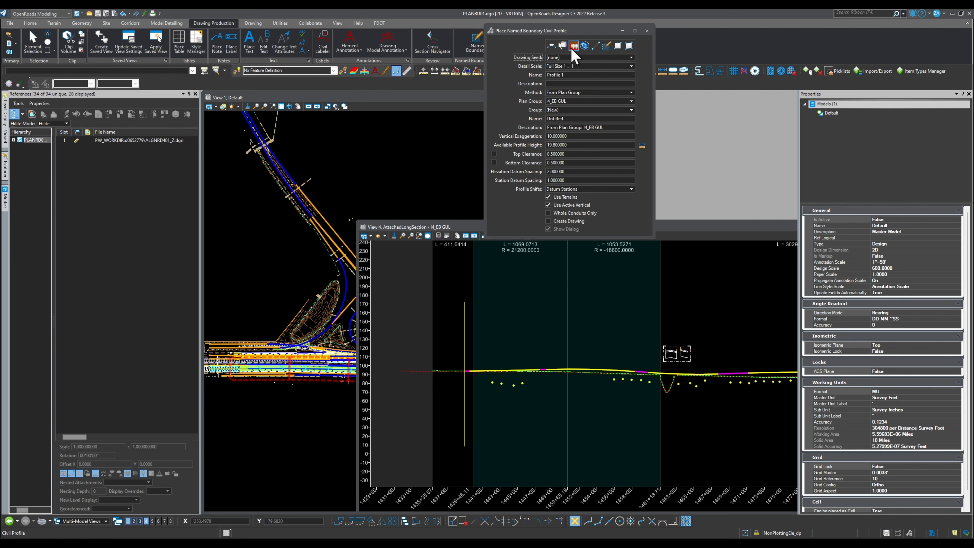
{"action": "left_click_drag", "start_coordinate": [584, 34], "coordinate": [722, 75]}
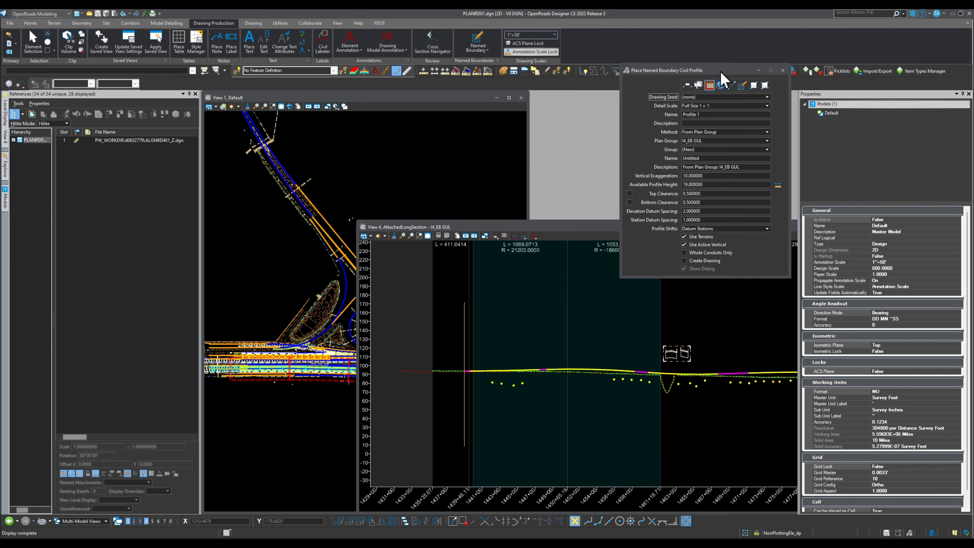
{"action": "left_click", "coordinate": [704, 98]}
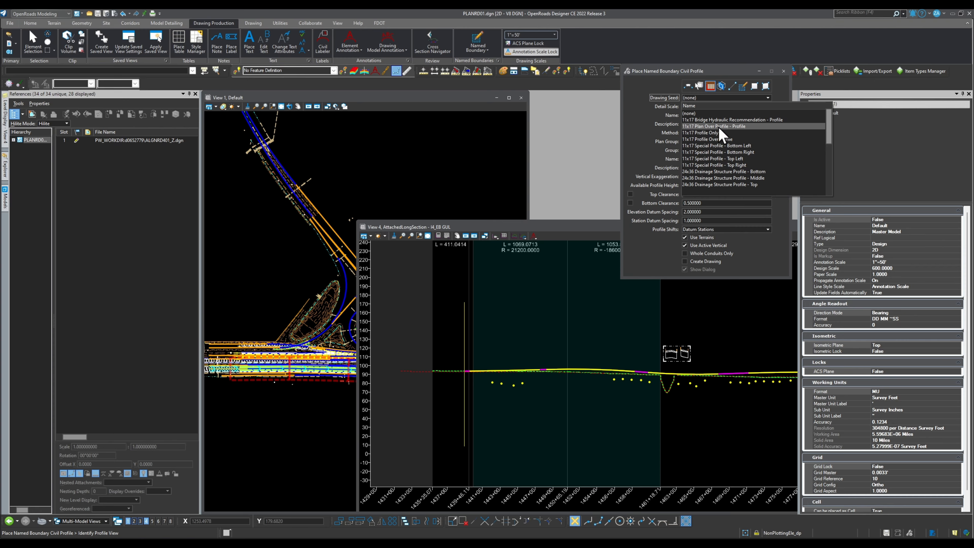
{"action": "left_click", "coordinate": [737, 126]}
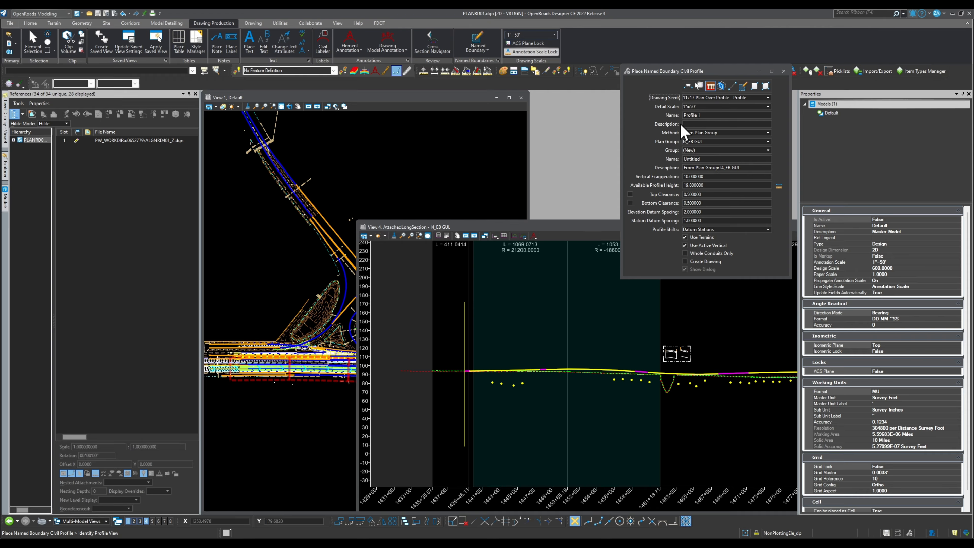
- Try the Station Limits method on the I4_EB GUL profile in View 4 with the start location unlocked
{"action": "left_click", "coordinate": [716, 134]}
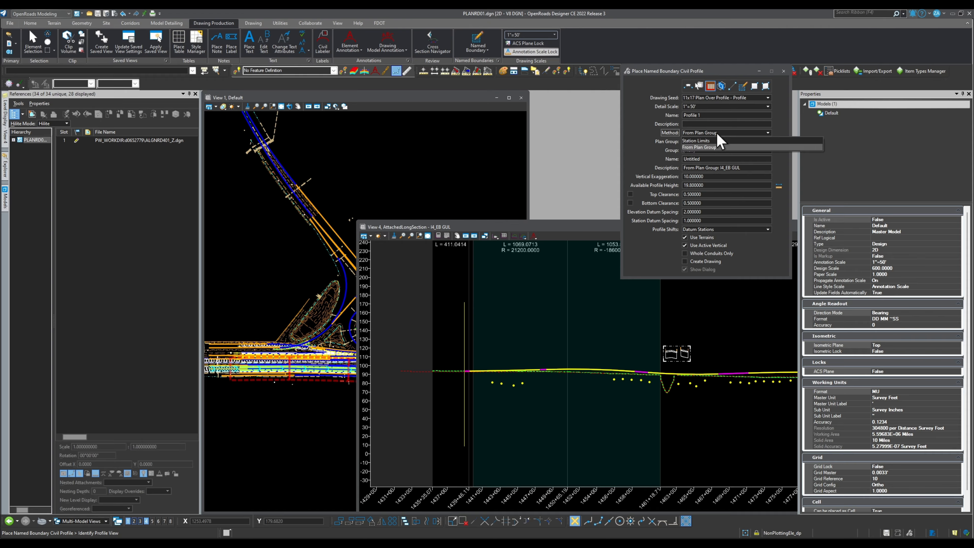
{"action": "left_click", "coordinate": [702, 141]}
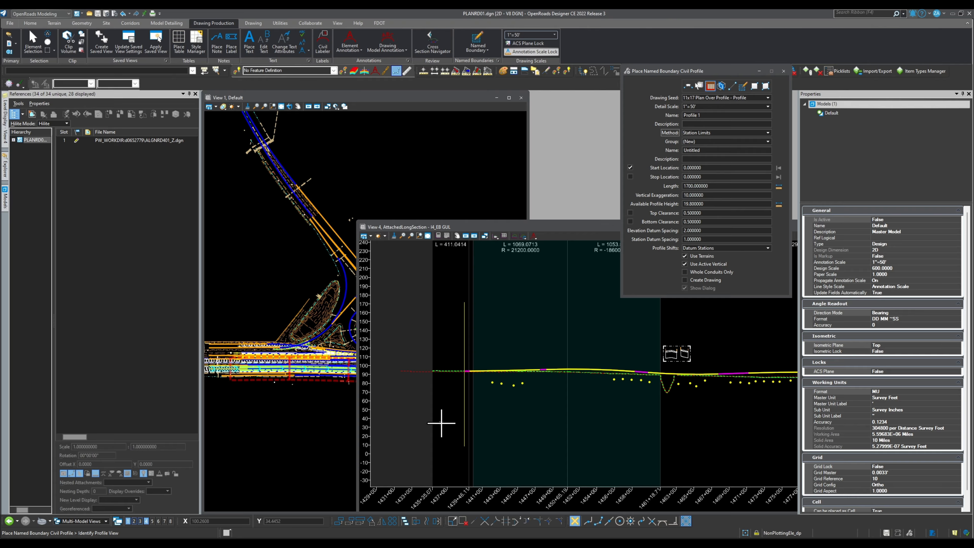
{"action": "left_click", "coordinate": [441, 423]}
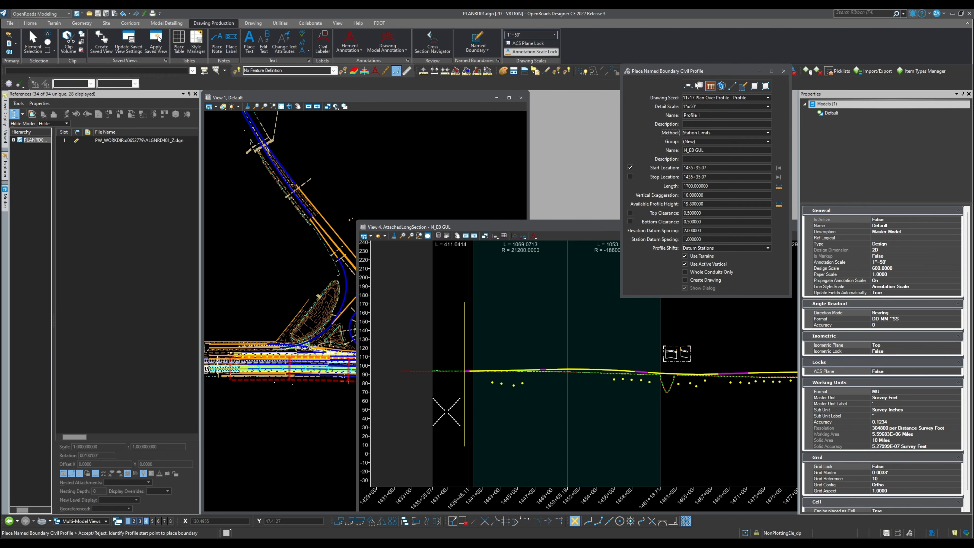
{"action": "left_click", "coordinate": [630, 167]}
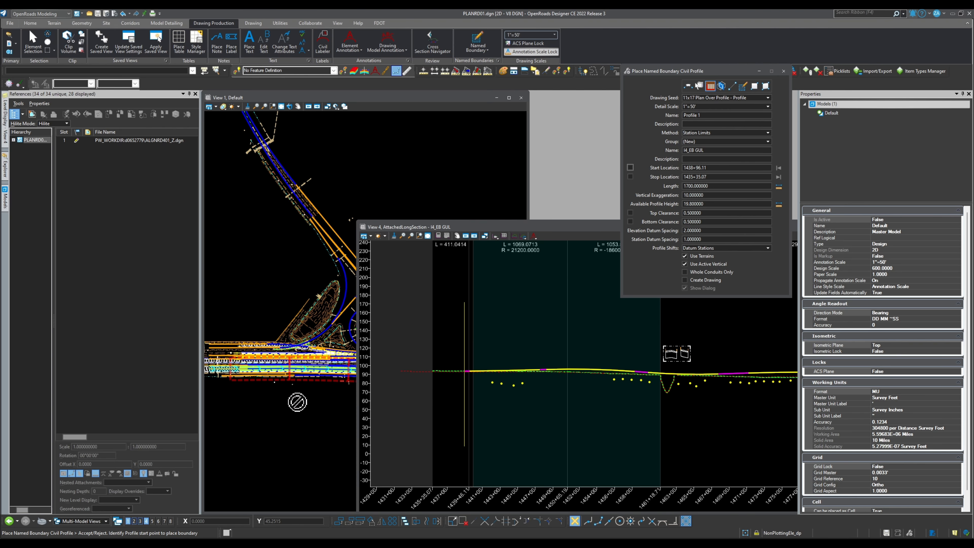
- Set the method back to From Plan Group with plan group I4_EB GUL and place the profile named boundaries above the profile line in View 4
{"action": "left_click", "coordinate": [701, 133]}
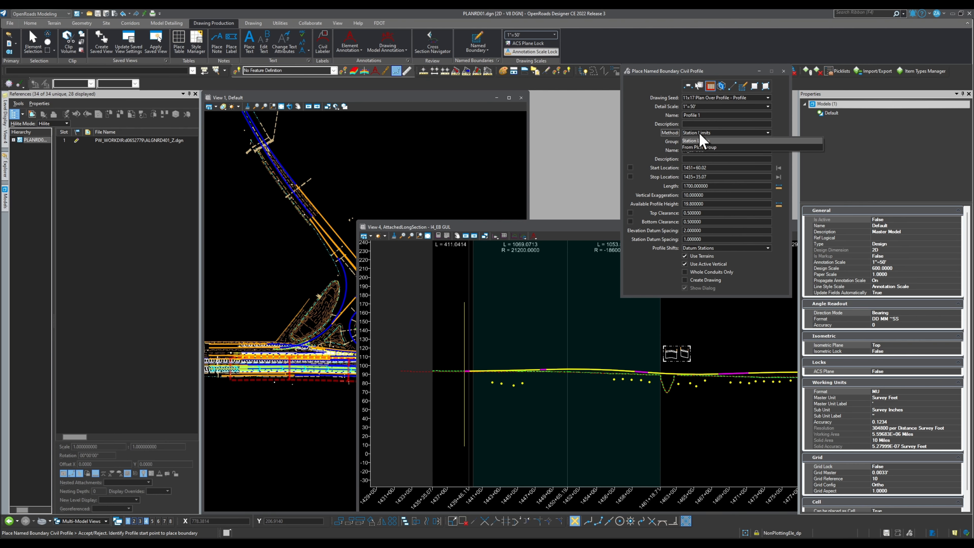
{"action": "left_click", "coordinate": [697, 147]}
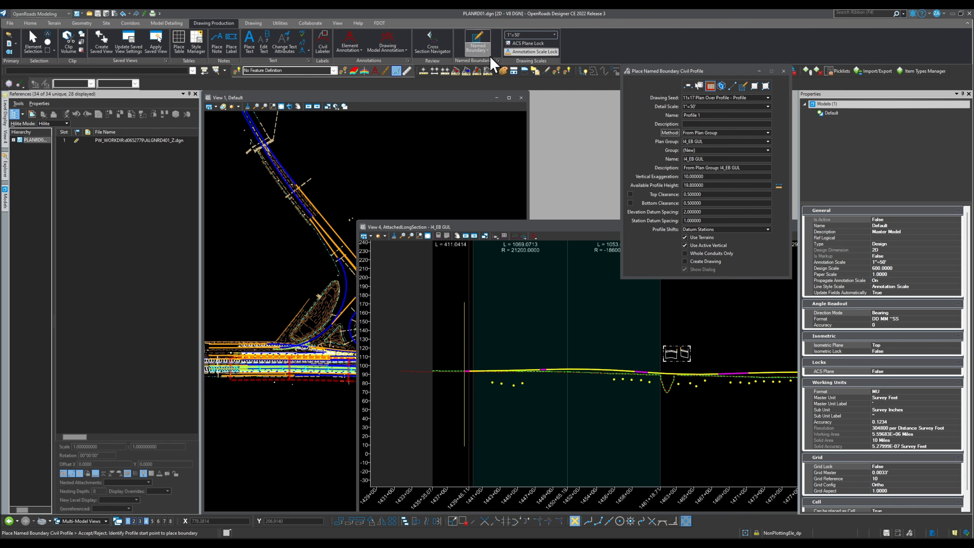
{"action": "left_click", "coordinate": [712, 142]}
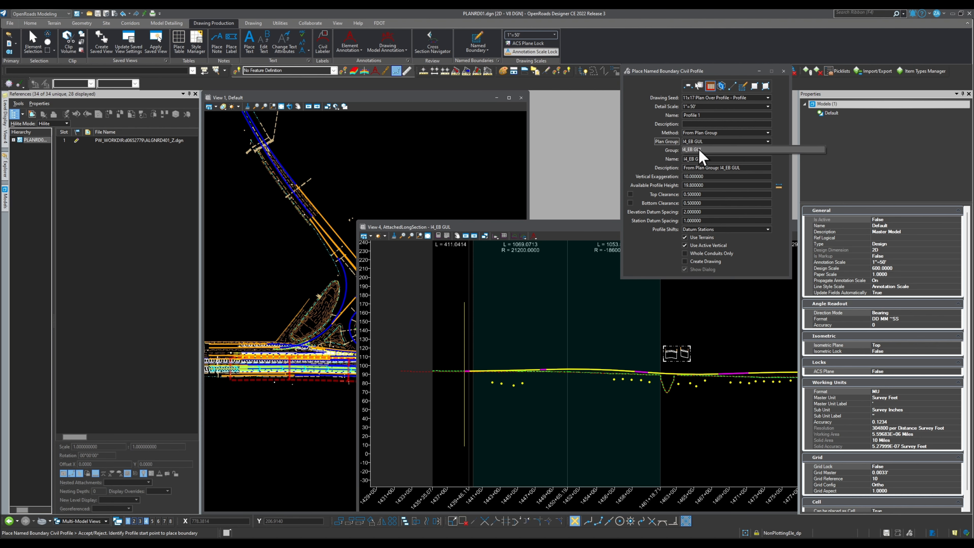
{"action": "left_click", "coordinate": [699, 149]}
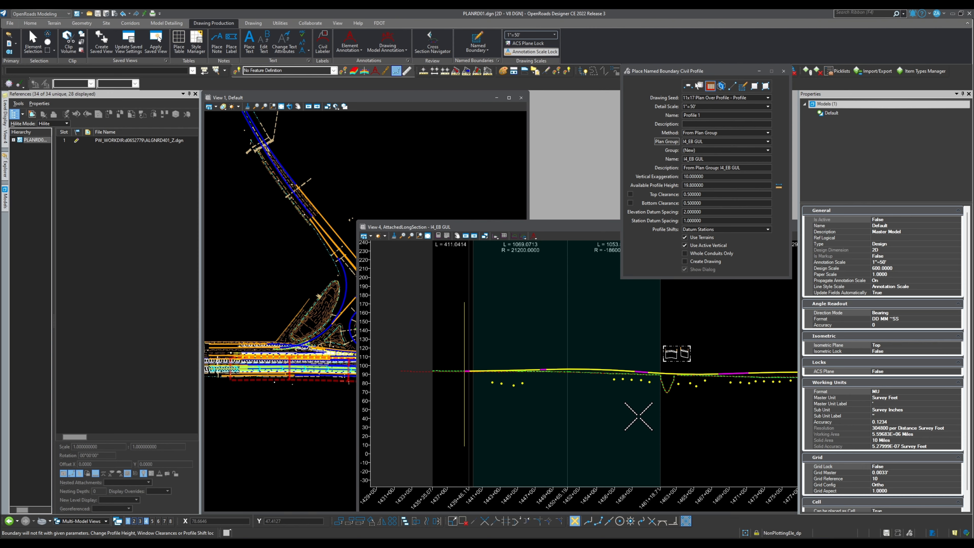
{"action": "scroll", "coordinate": [638, 416], "scroll_direction": "down", "scroll_amount": 1}
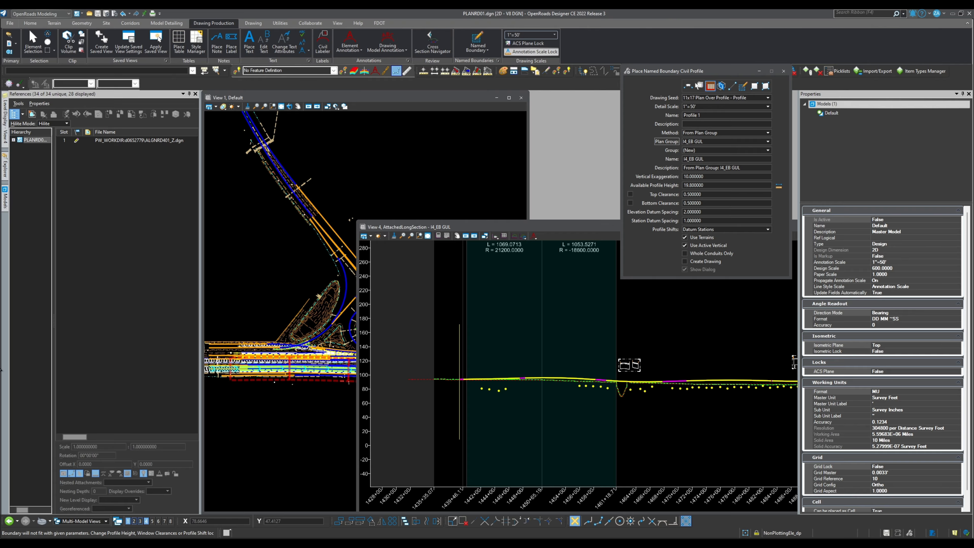
{"action": "left_click", "coordinate": [630, 365]}
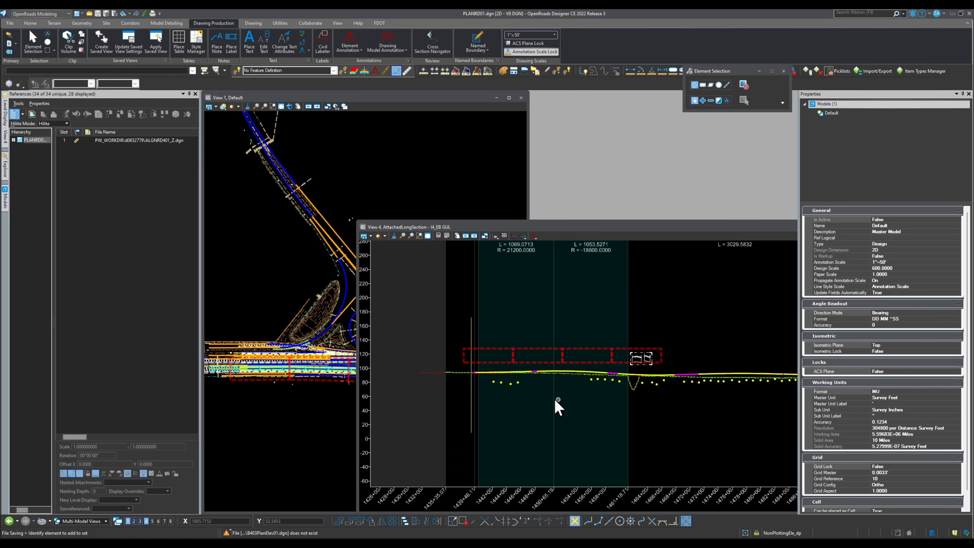
- Examine the placed profile boundaries around the structure symbols, reopen the civil profile boundary settings to review them, and close the dialog
{"action": "scroll", "coordinate": [491, 354], "scroll_direction": "up", "scroll_amount": 2}
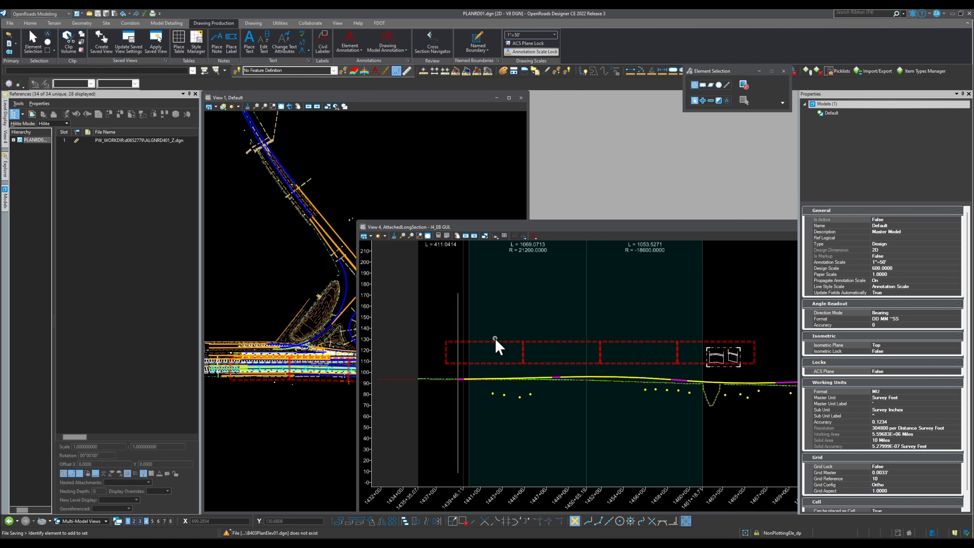
{"action": "left_click", "coordinate": [478, 40]}
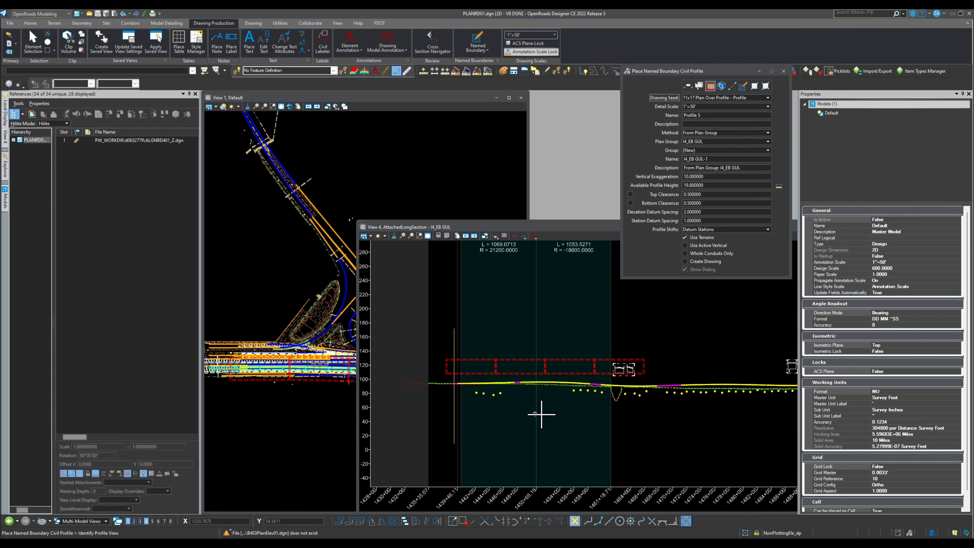
{"action": "scroll", "coordinate": [631, 374], "scroll_direction": "up", "scroll_amount": 3}
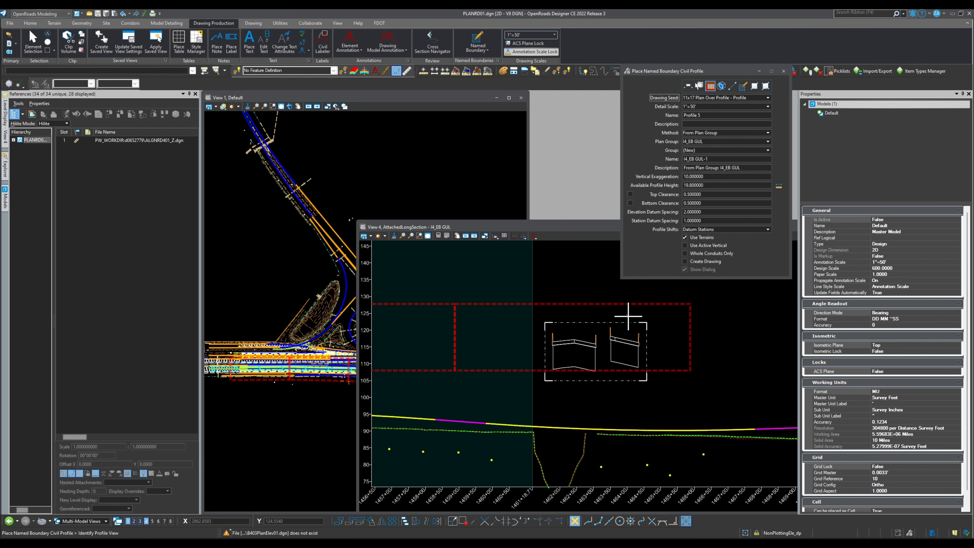
{"action": "scroll", "coordinate": [707, 337], "scroll_direction": "down", "scroll_amount": 3}
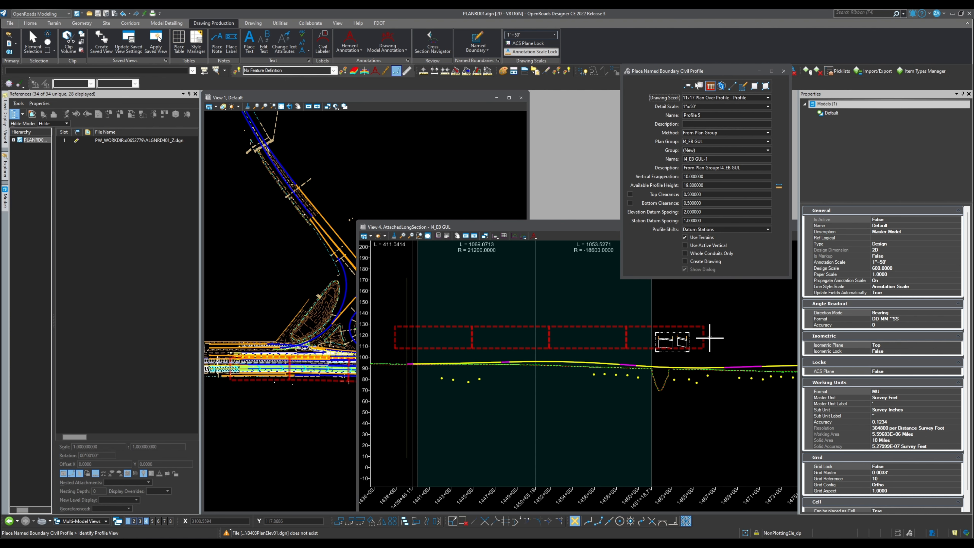
{"action": "scroll", "coordinate": [581, 337], "scroll_direction": "down", "scroll_amount": 1}
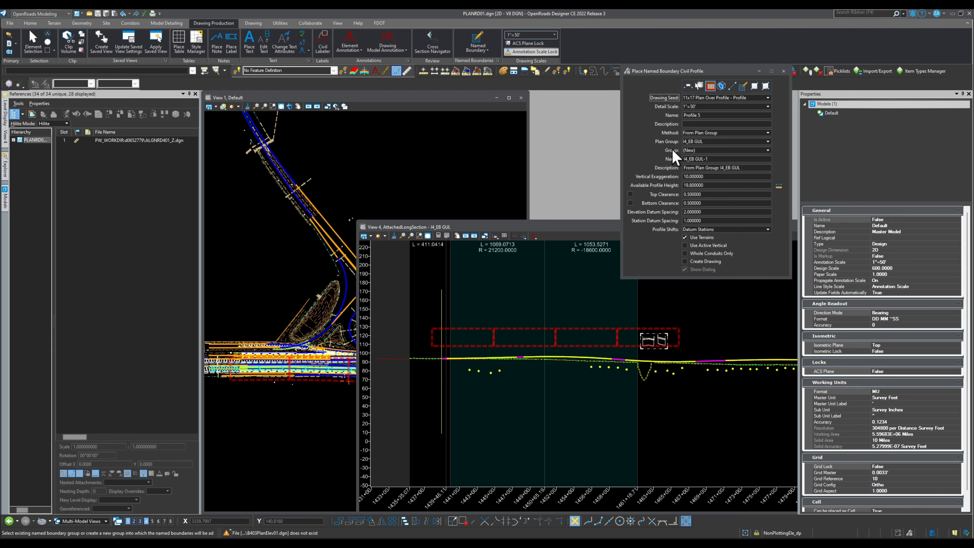
{"action": "left_click", "coordinate": [783, 71]}
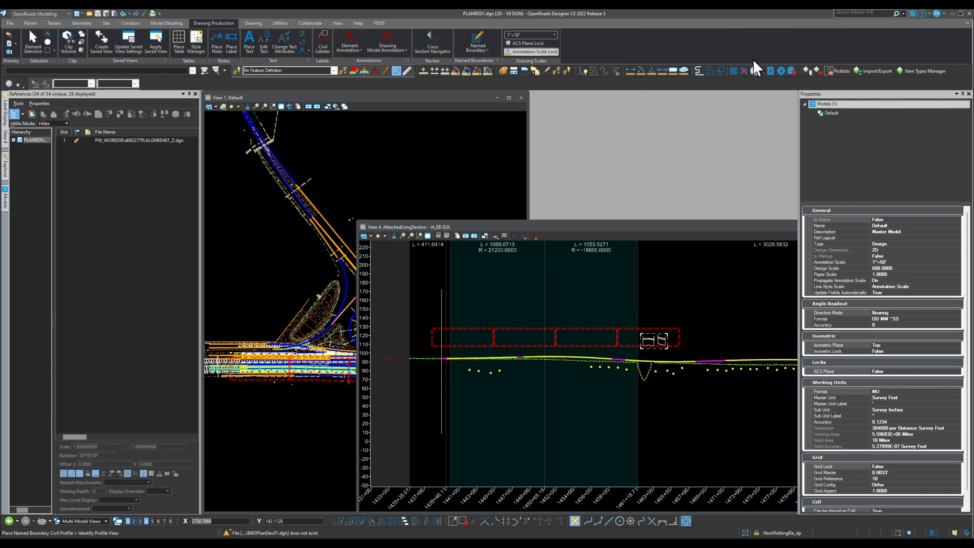
- Delete the existing I4_EB GUL profile group from the named boundaries and close the boundary manager
{"action": "left_click", "coordinate": [503, 70]}
{"action": "double_click", "coordinate": [256, 186]}
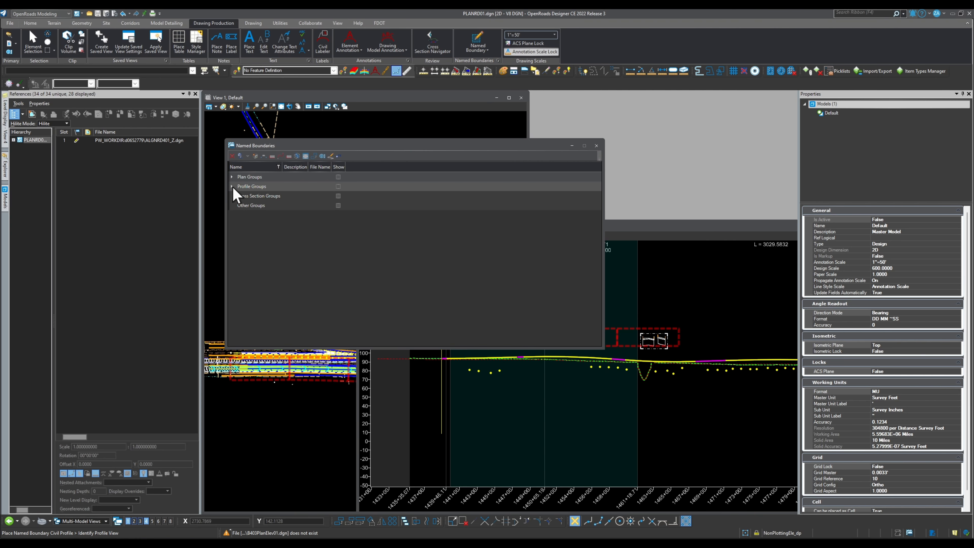
{"action": "left_click", "coordinate": [253, 196]}
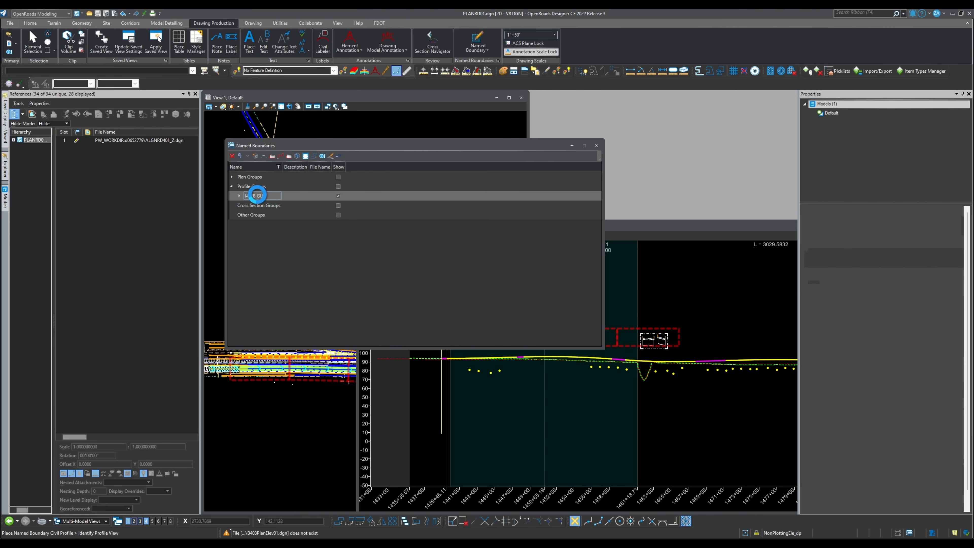
{"action": "left_click", "coordinate": [232, 156]}
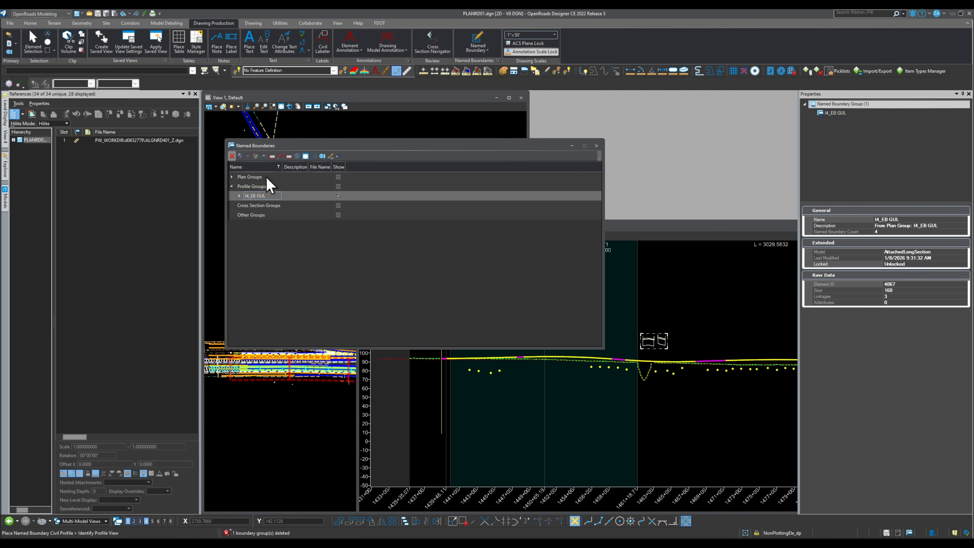
{"action": "left_click", "coordinate": [596, 145]}
- Start placing a civil profile named boundary, turning off Use Terrains and turning on Use Active Vertical
{"action": "left_click", "coordinate": [478, 38]}
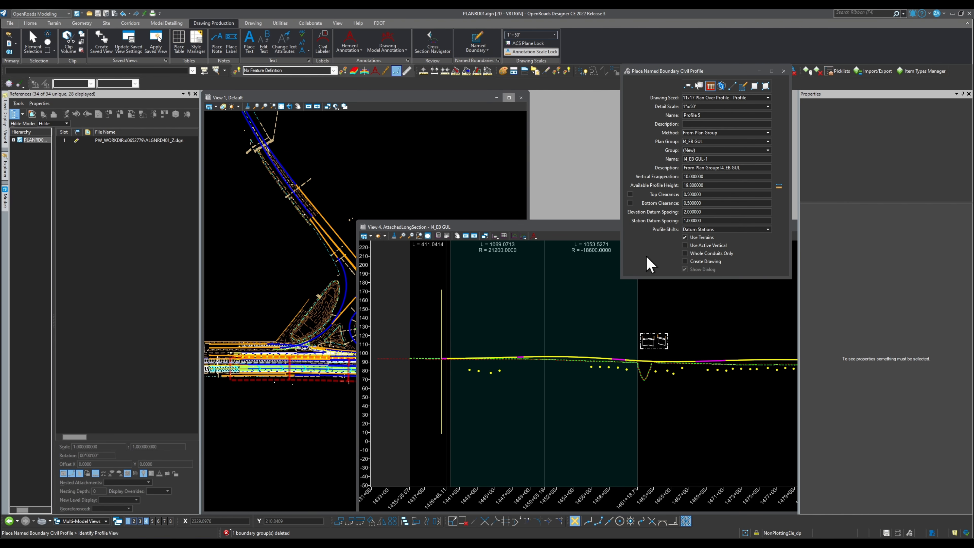
{"action": "left_click", "coordinate": [685, 238]}
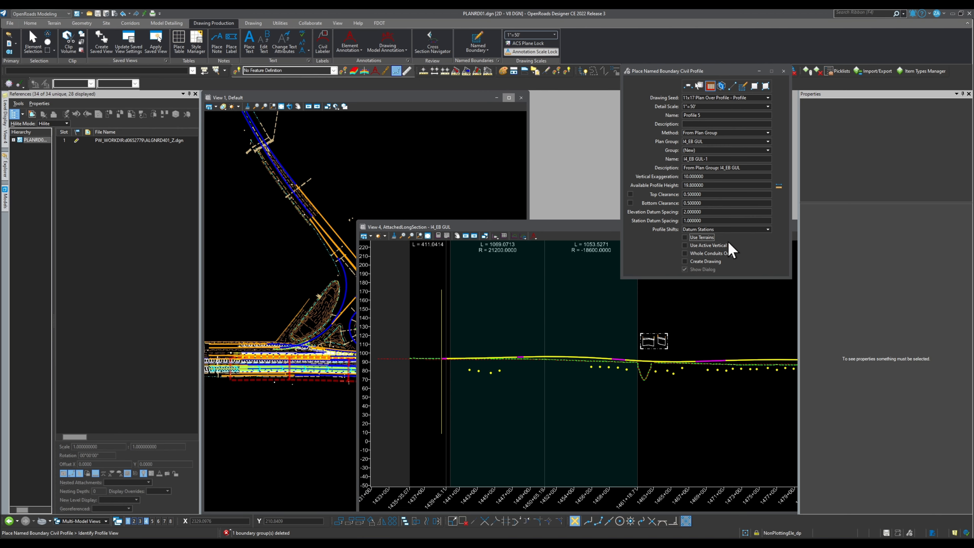
{"action": "left_click", "coordinate": [687, 247]}
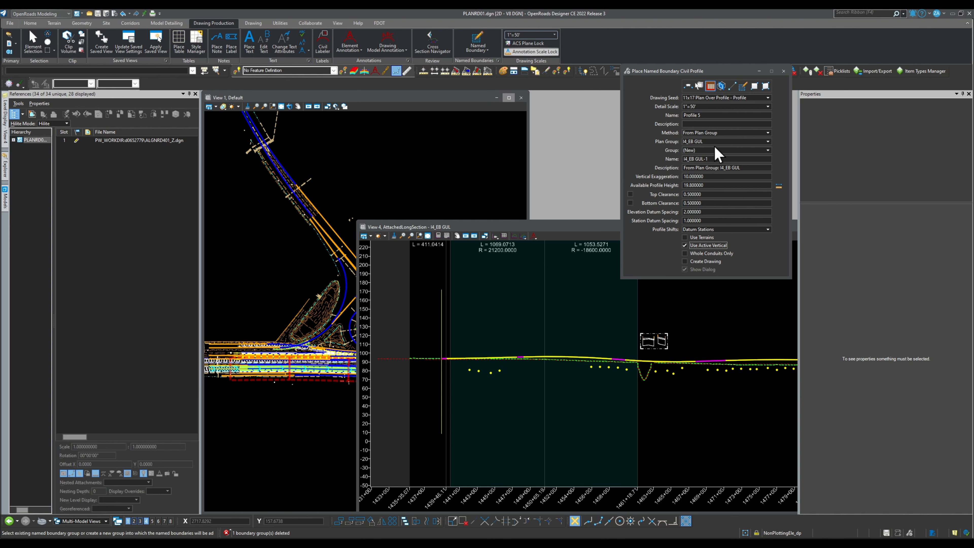
- Place the profile boundaries from plan group I4_EB GUL along the I4_EB GUL profile and end the placement command
{"action": "left_click", "coordinate": [493, 415]}
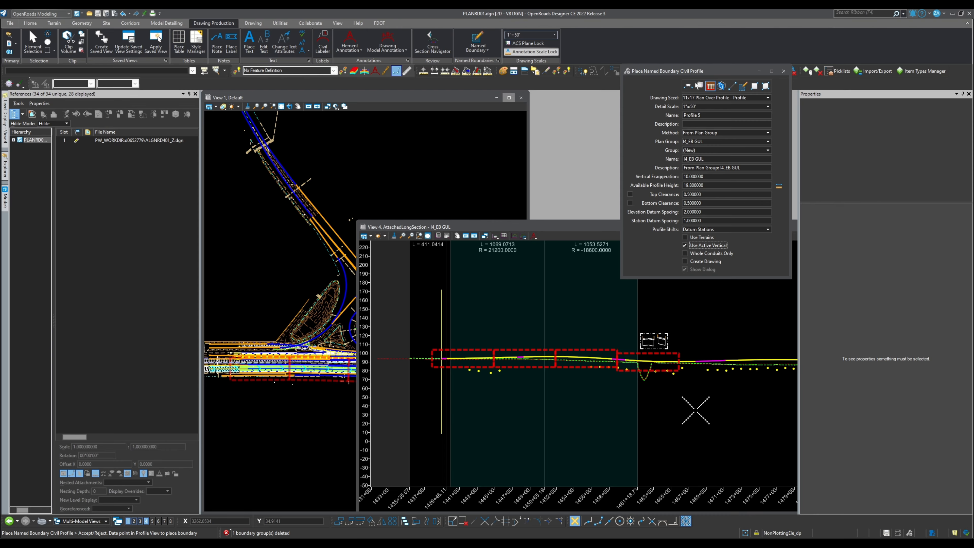
{"action": "scroll", "coordinate": [684, 405], "scroll_direction": "up", "scroll_amount": 1}
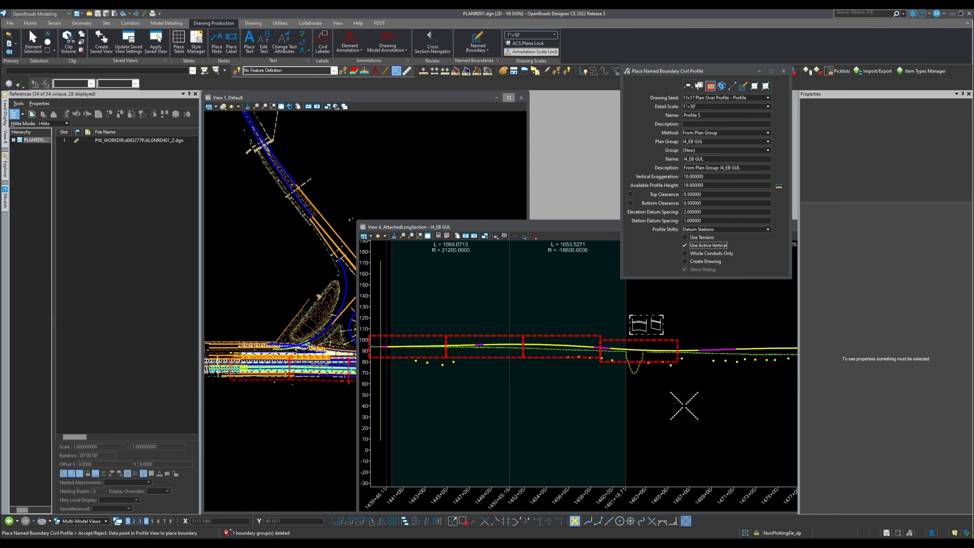
{"action": "scroll", "coordinate": [684, 406], "scroll_direction": "down", "scroll_amount": 1}
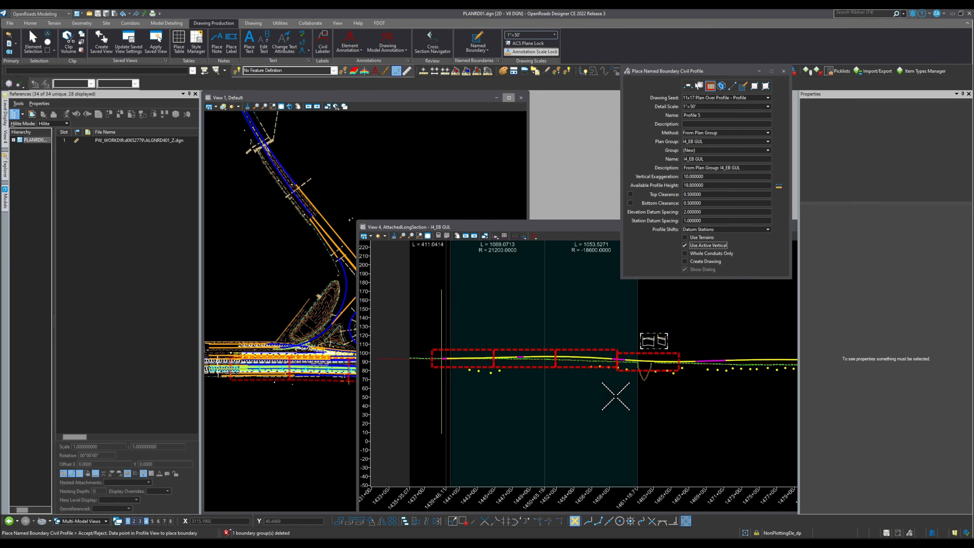
{"action": "scroll", "coordinate": [504, 368], "scroll_direction": "up", "scroll_amount": 1}
{"action": "scroll", "coordinate": [496, 352], "scroll_direction": "up", "scroll_amount": 3}
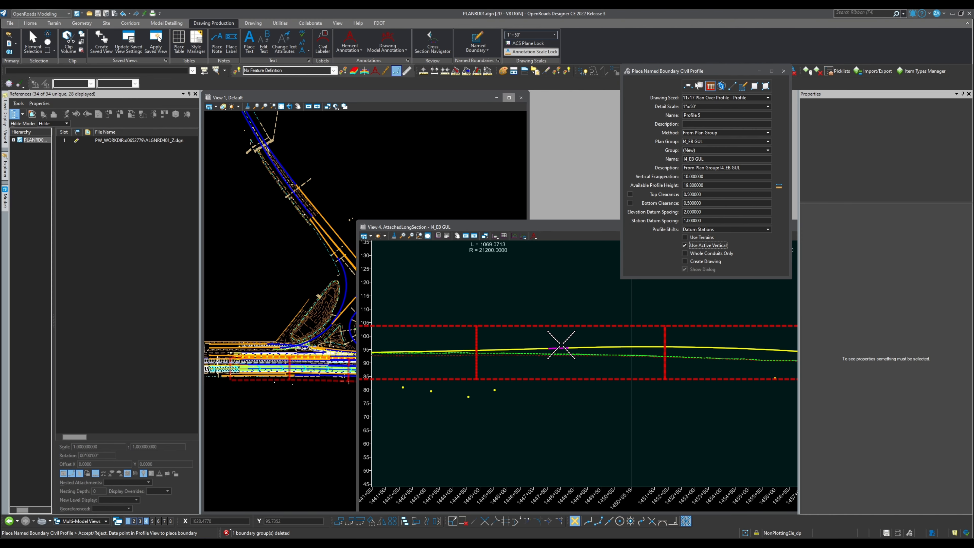
{"action": "scroll", "coordinate": [379, 375], "scroll_direction": "down", "scroll_amount": 1}
{"action": "scroll", "coordinate": [399, 374], "scroll_direction": "down", "scroll_amount": 3}
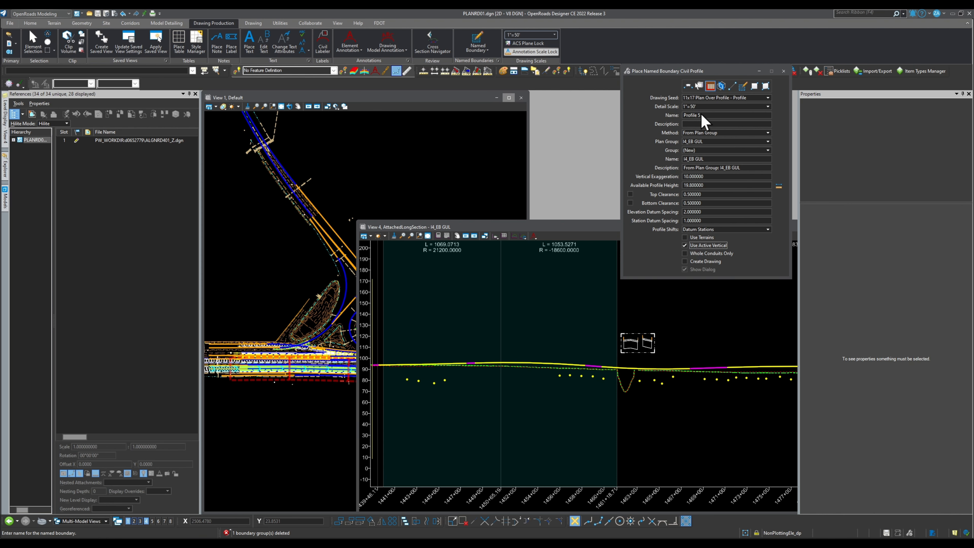
{"action": "key", "text": "Escape"}
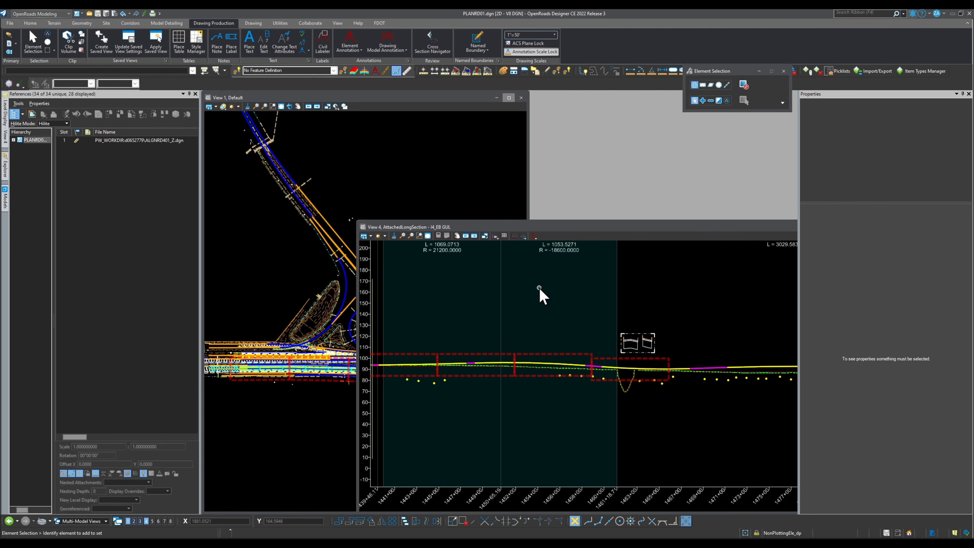
- Examine the plan boundaries contained in the I4_EB GUL plan group of the named boundaries
{"action": "left_click", "coordinate": [497, 60]}
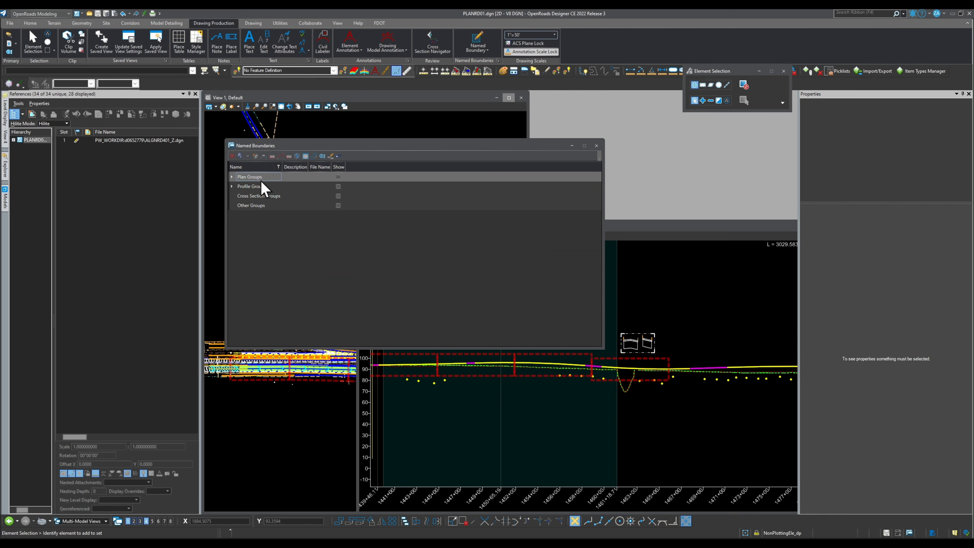
{"action": "left_click", "coordinate": [247, 187]}
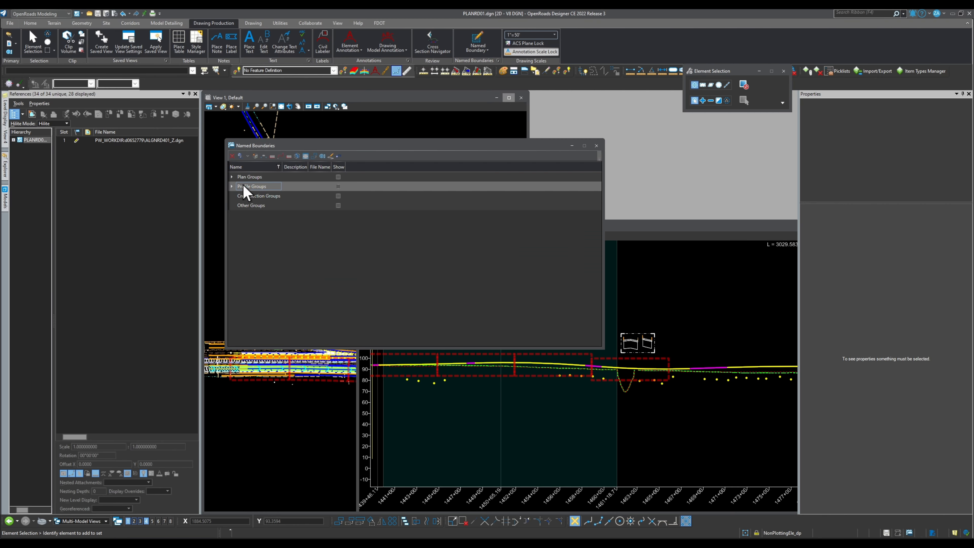
{"action": "left_click", "coordinate": [232, 177]}
{"action": "left_click", "coordinate": [266, 188]}
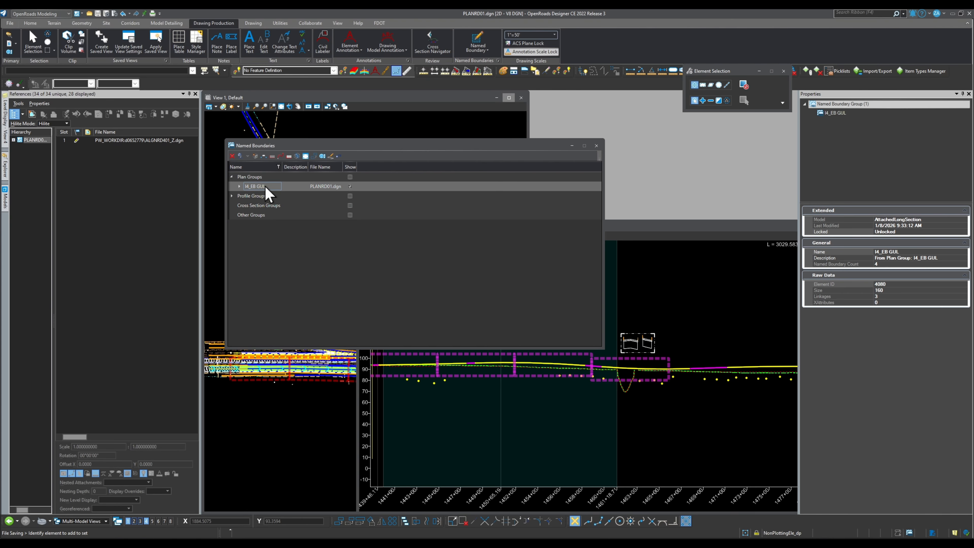
{"action": "left_click", "coordinate": [922, 252]}
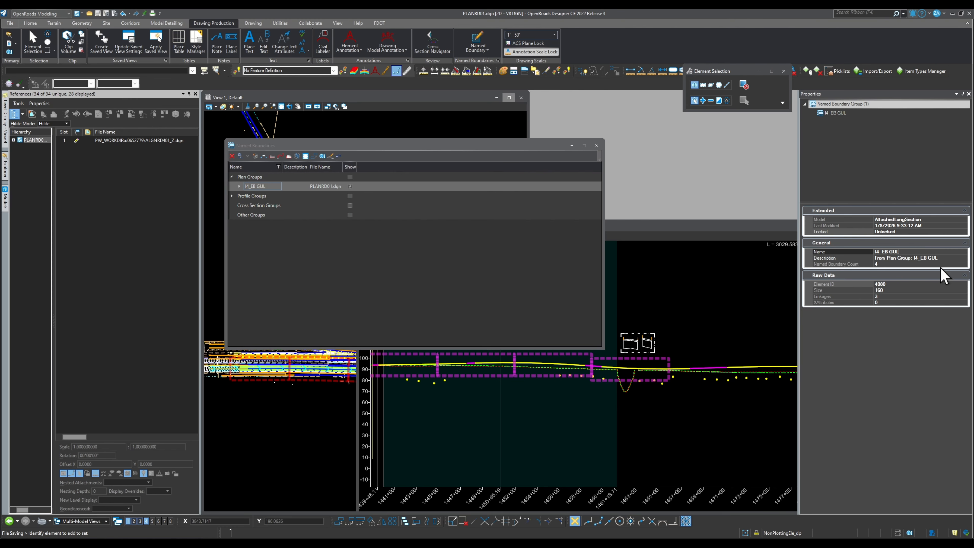
{"action": "left_click", "coordinate": [239, 187]}
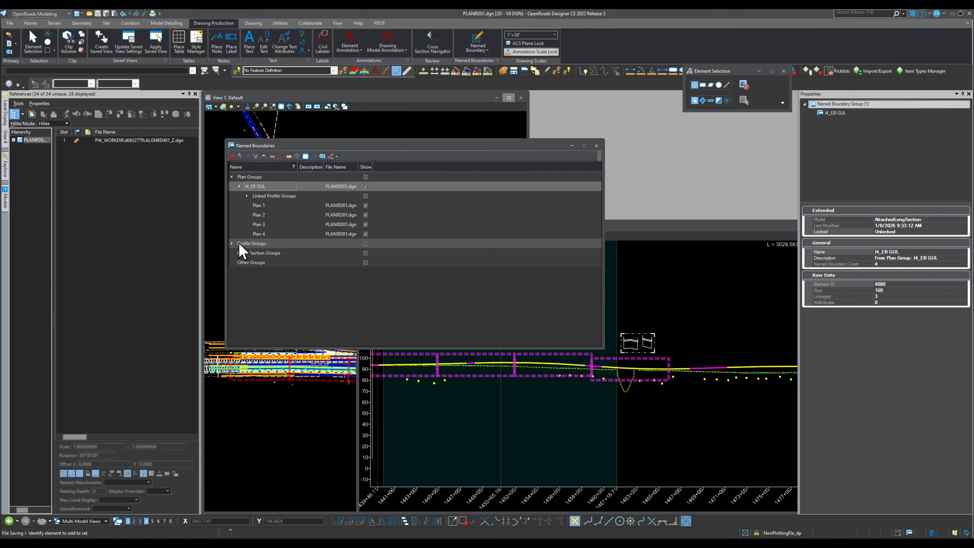
- Rename the first boundary in the I4_EB GUL profile group, Profile 5, as Profile 1
{"action": "left_click", "coordinate": [231, 244]}
{"action": "left_click", "coordinate": [255, 253]}
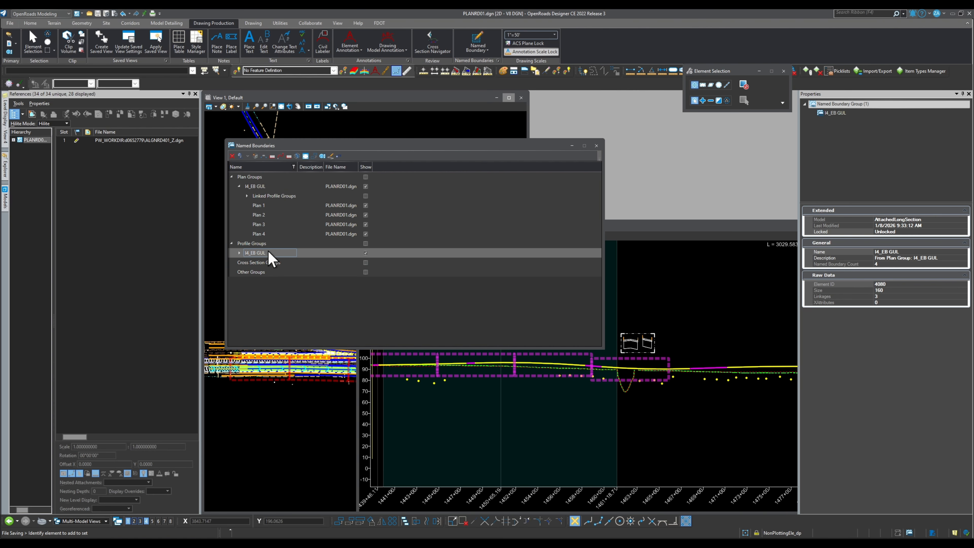
{"action": "left_click", "coordinate": [239, 253]}
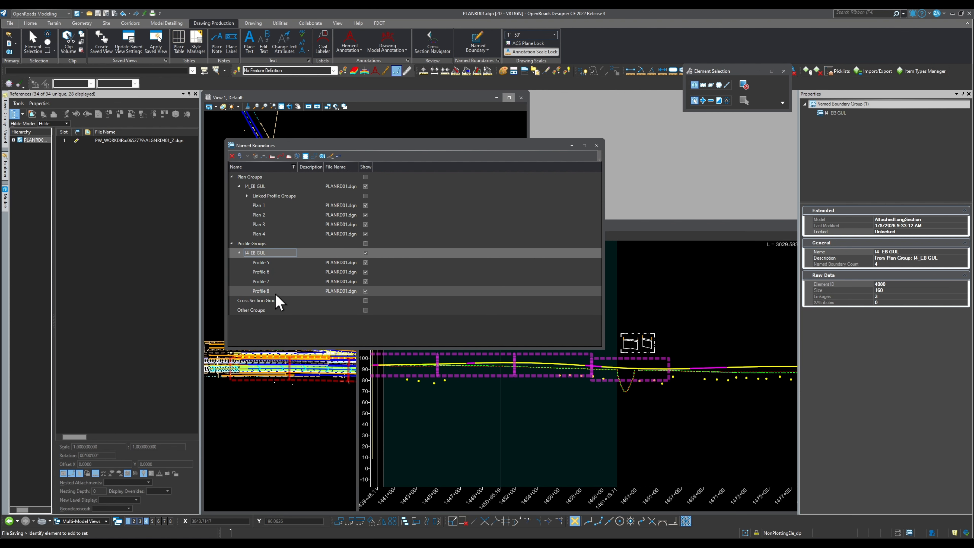
{"action": "left_click", "coordinate": [271, 264]}
{"action": "left_click", "coordinate": [914, 230]}
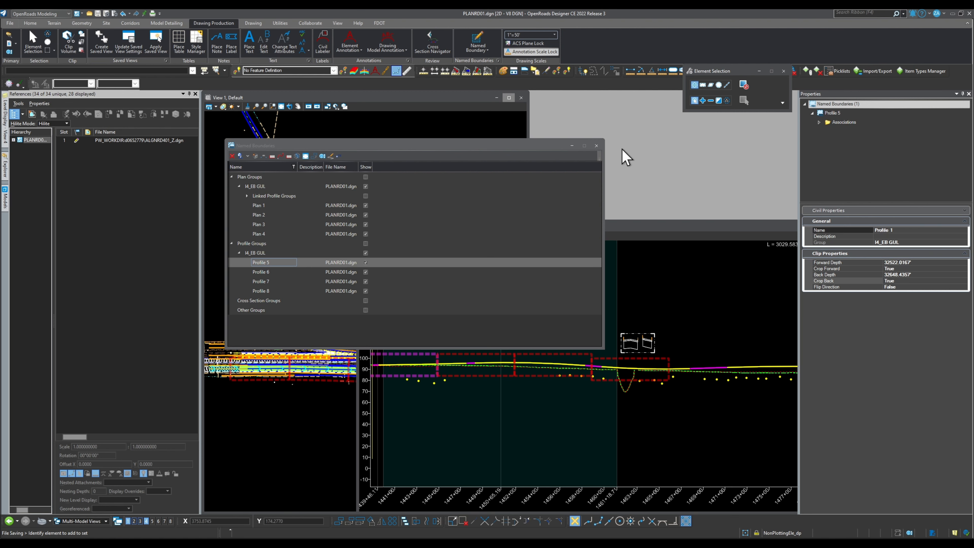
{"action": "left_click", "coordinate": [477, 38]}
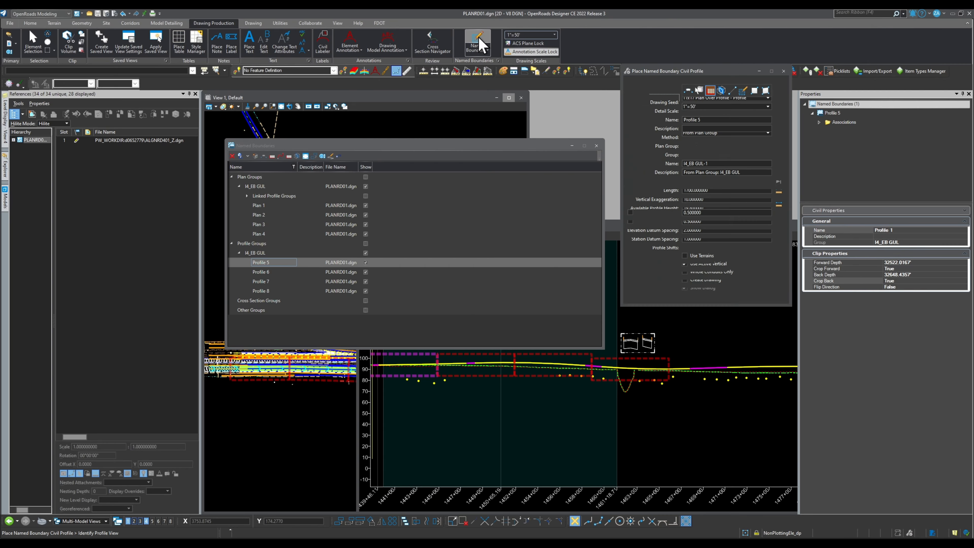
{"action": "left_click", "coordinate": [703, 115]}
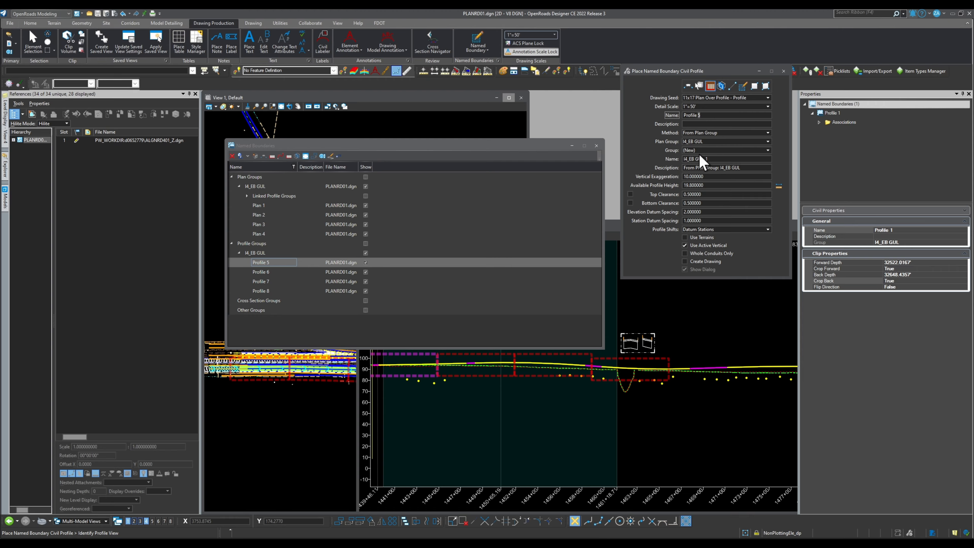
{"action": "left_click", "coordinate": [784, 70]}
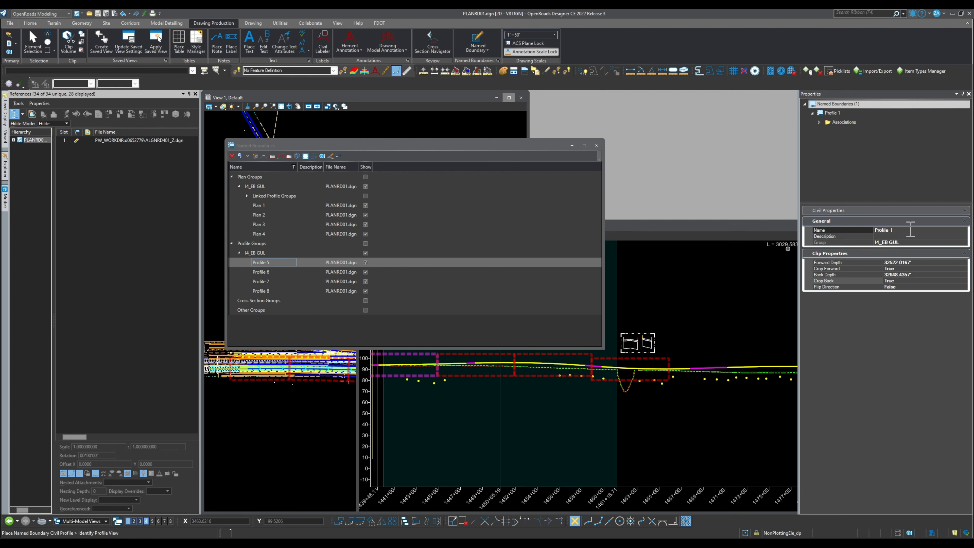
- Rename the named boundary Profile 6 as Profile 2
{"action": "left_click", "coordinate": [279, 272]}
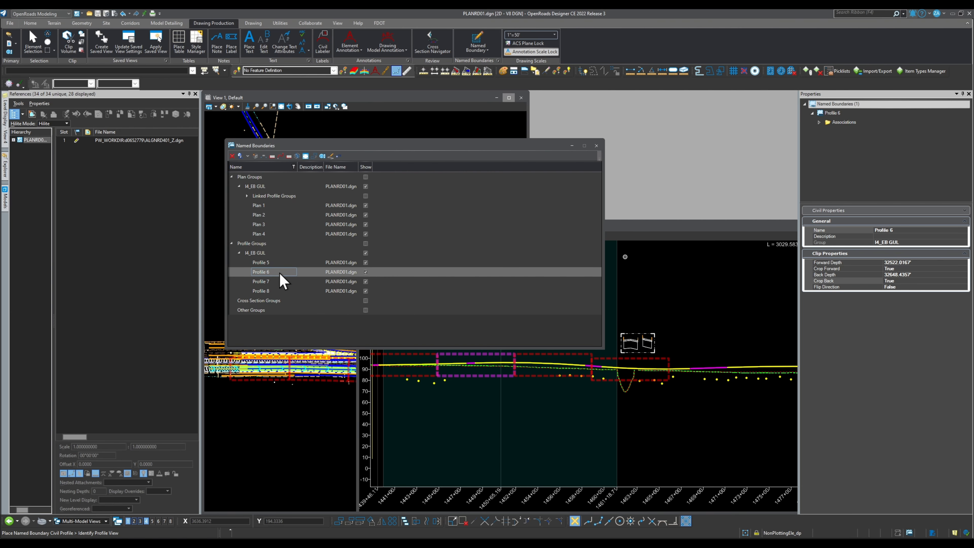
{"action": "left_click", "coordinate": [903, 230]}
{"action": "key", "text": "BackSpace"}
{"action": "type", "text": "2"}
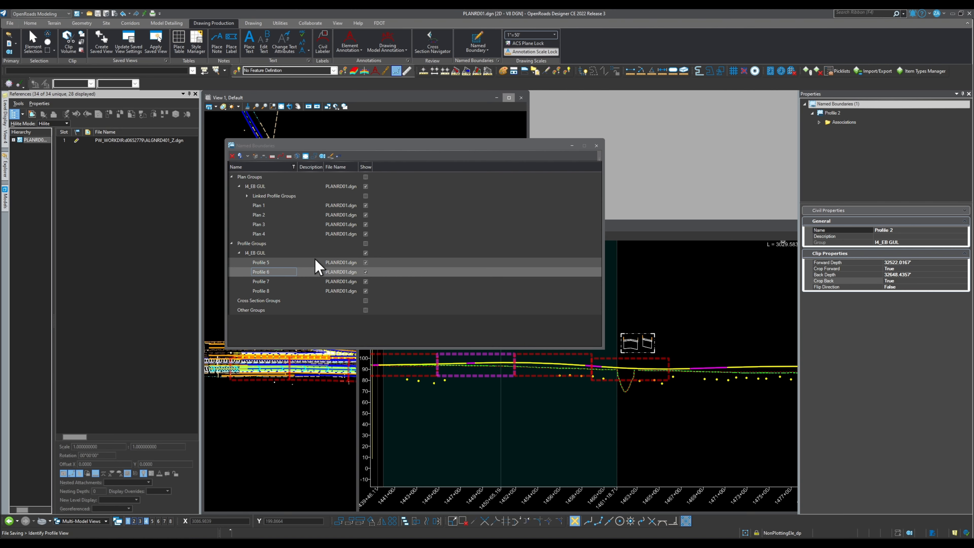
- Rename the named boundary Profile 7 as 3 and Profile 8 as 4, and close the boundary manager
{"action": "left_click", "coordinate": [284, 282]}
{"action": "left_click", "coordinate": [905, 230]}
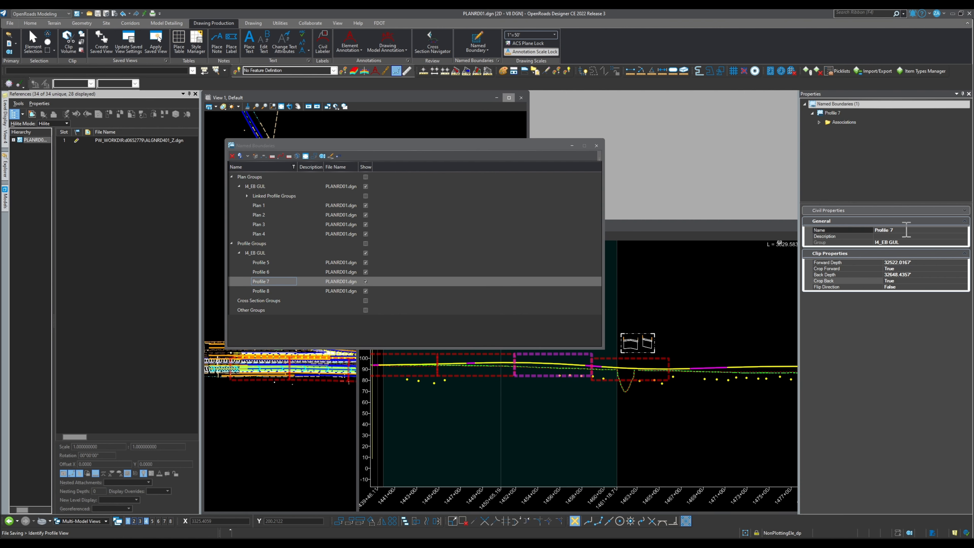
{"action": "left_click", "coordinate": [281, 290]}
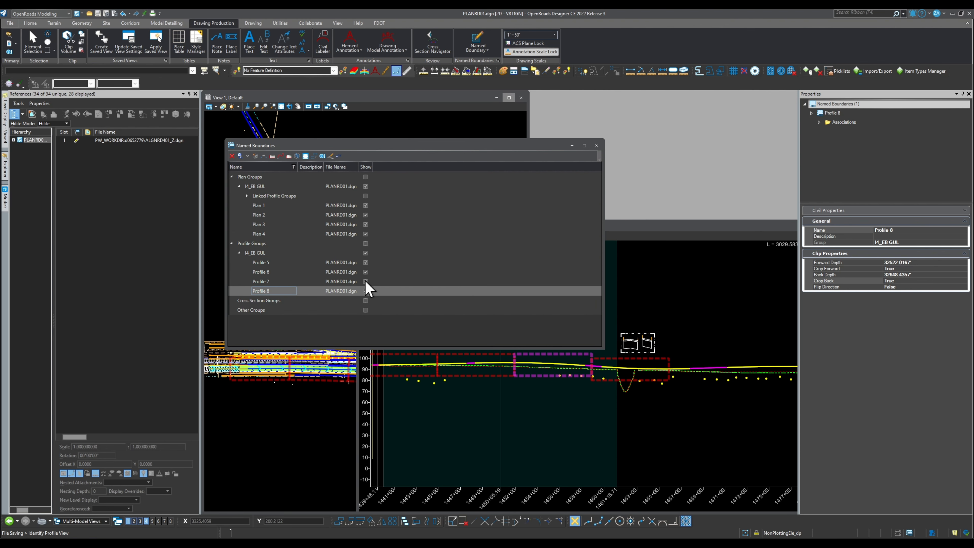
{"action": "left_click", "coordinate": [911, 230]}
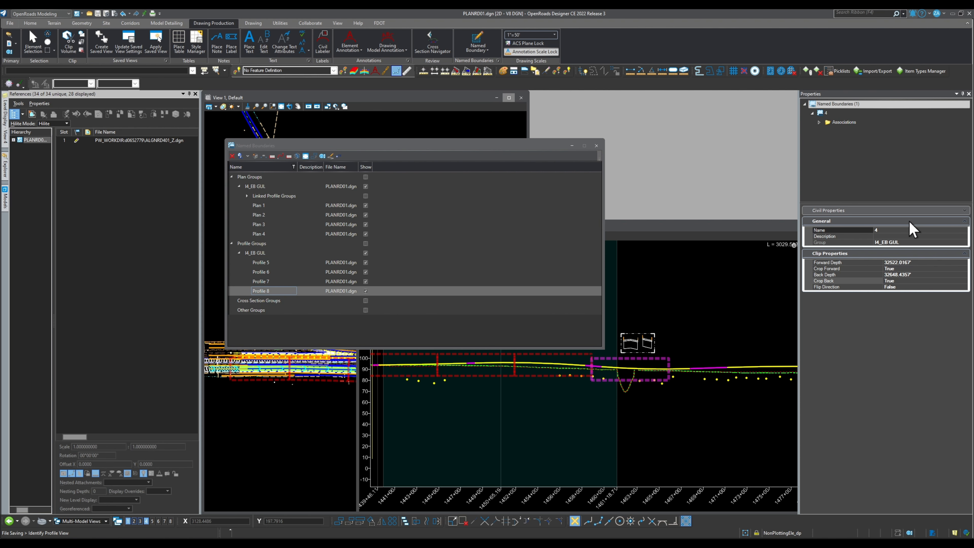
{"action": "left_click", "coordinate": [596, 145]}
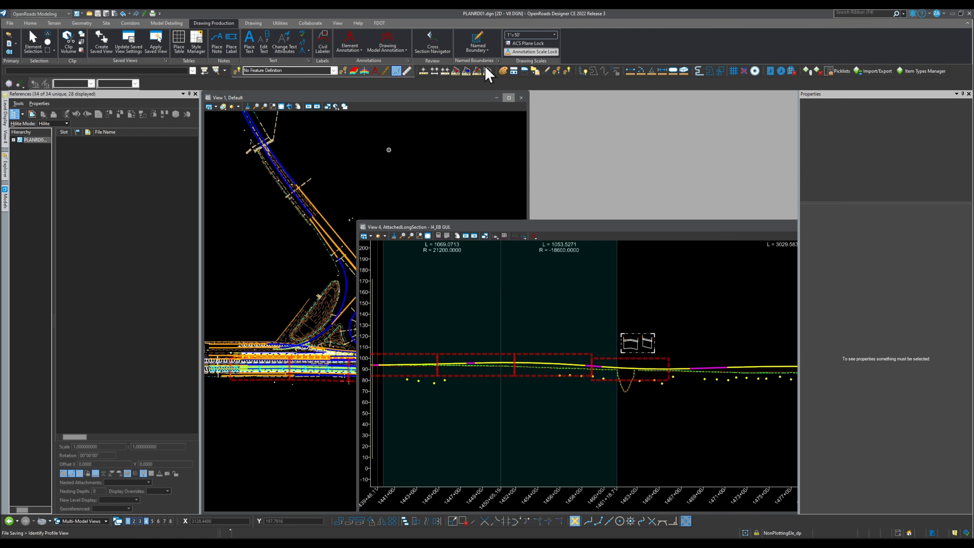
- In the named boundaries, rename boundary 3 of the I4_EB GUL profile group as Profile 3
{"action": "left_click", "coordinate": [497, 61]}
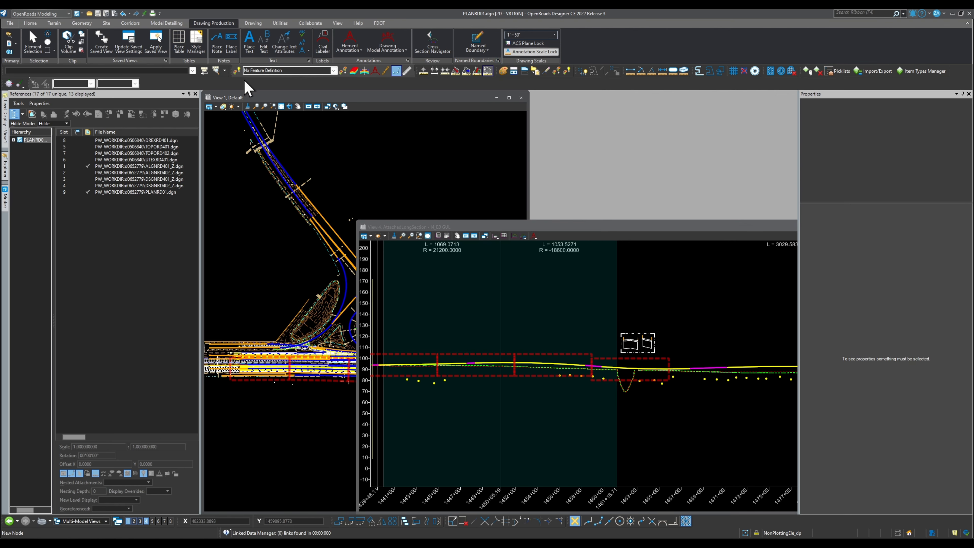
{"action": "left_click", "coordinate": [232, 186]}
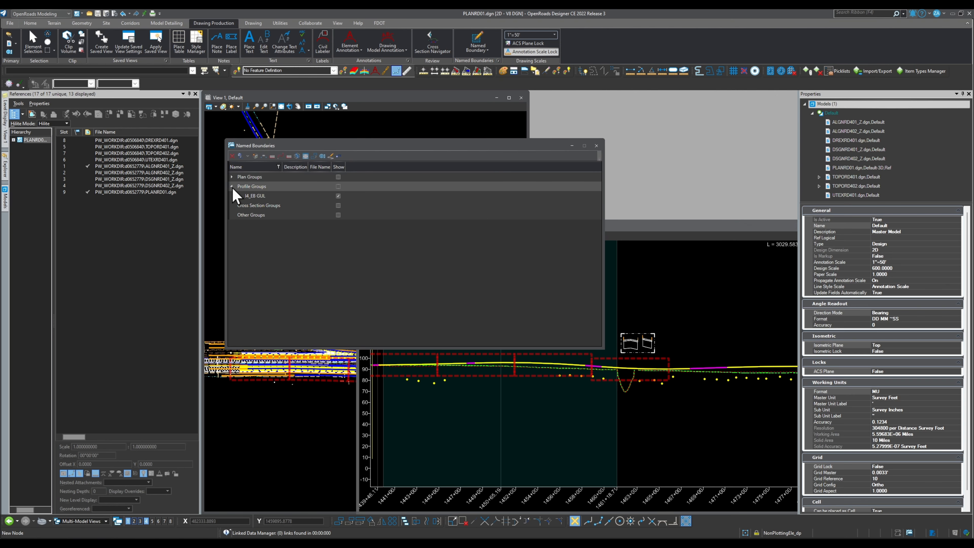
{"action": "left_click", "coordinate": [239, 196]}
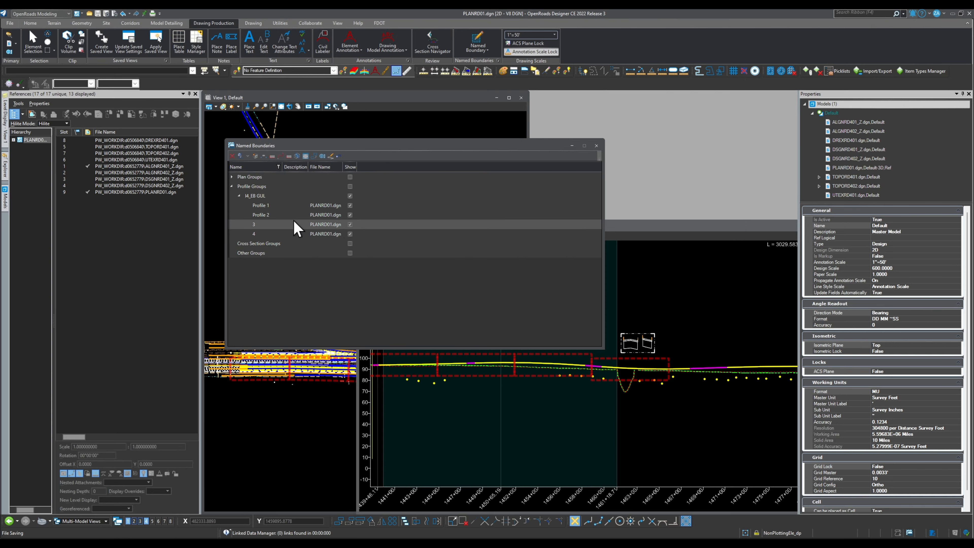
{"action": "left_click", "coordinate": [232, 177]}
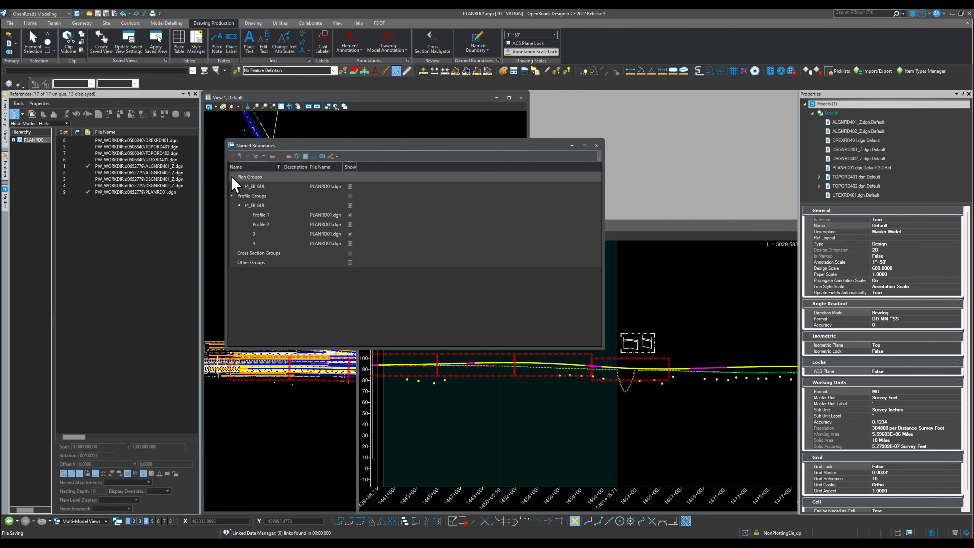
{"action": "left_click", "coordinate": [239, 187]}
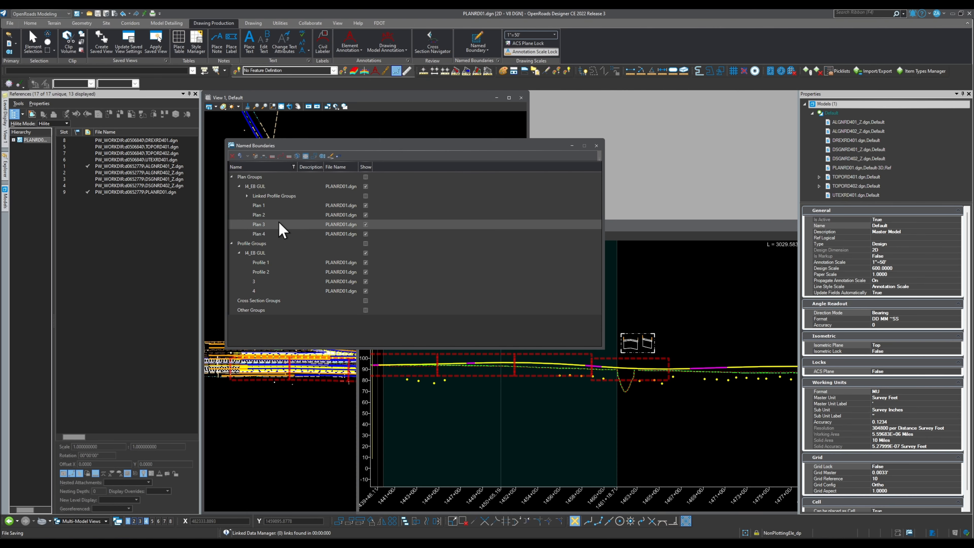
{"action": "left_click", "coordinate": [265, 272]}
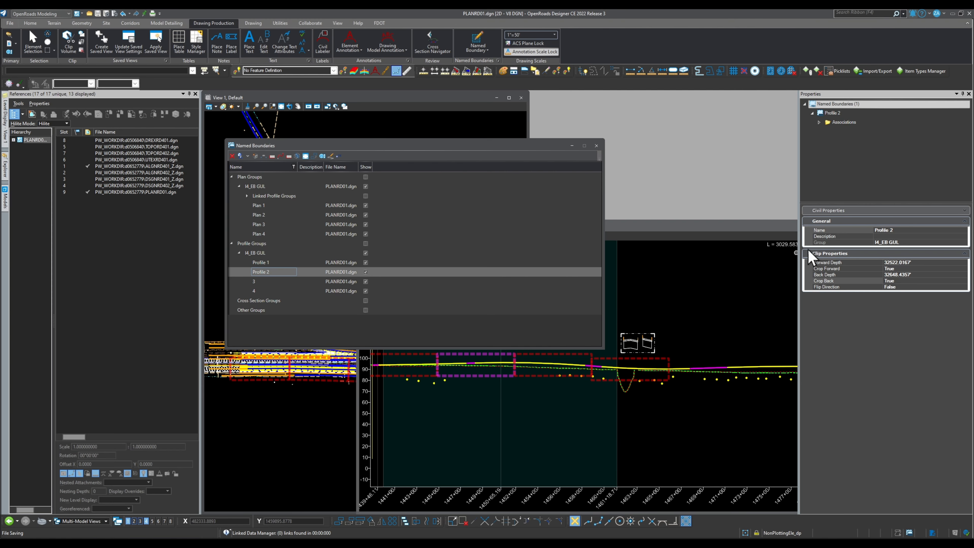
{"action": "left_click", "coordinate": [898, 231]}
{"action": "left_click_drag", "start_coordinate": [898, 230], "coordinate": [868, 230]}
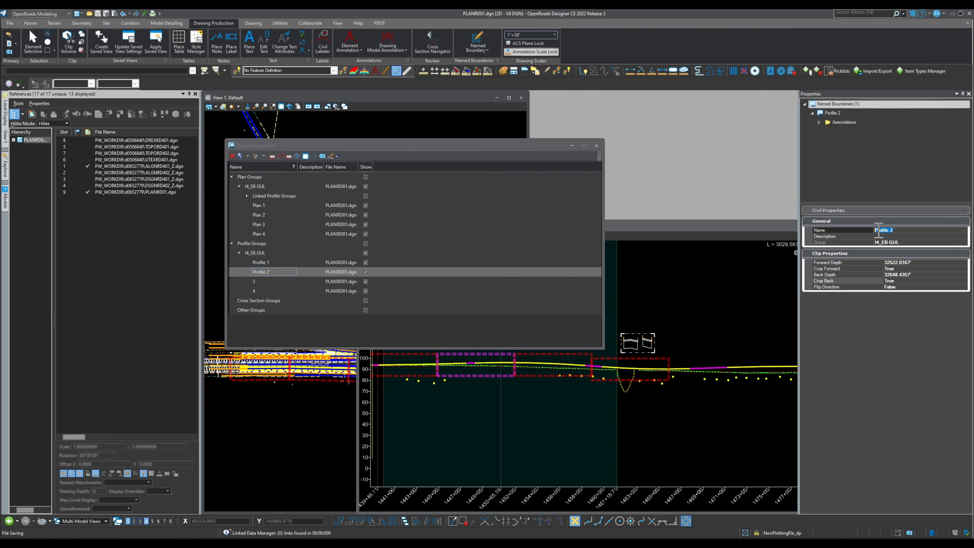
{"action": "left_click", "coordinate": [294, 282]}
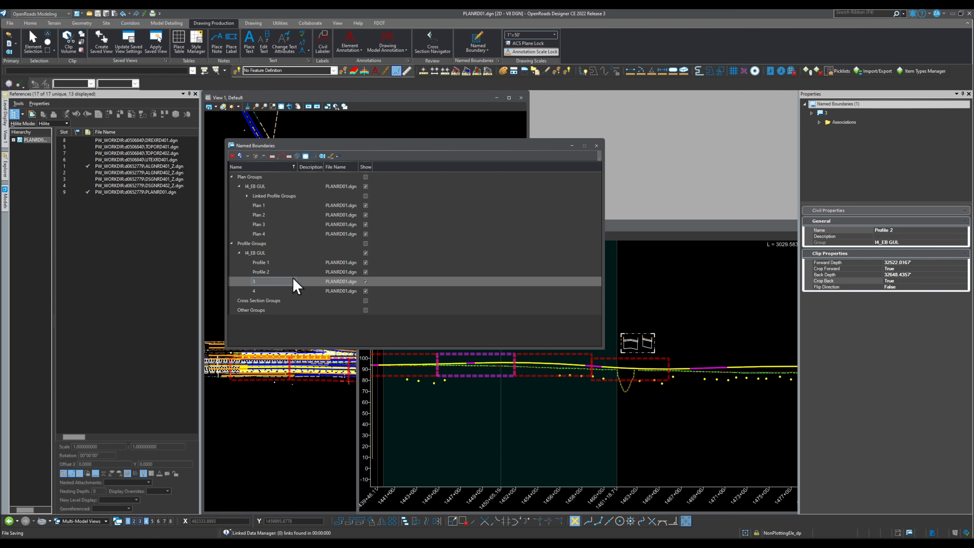
{"action": "left_click", "coordinate": [880, 231]}
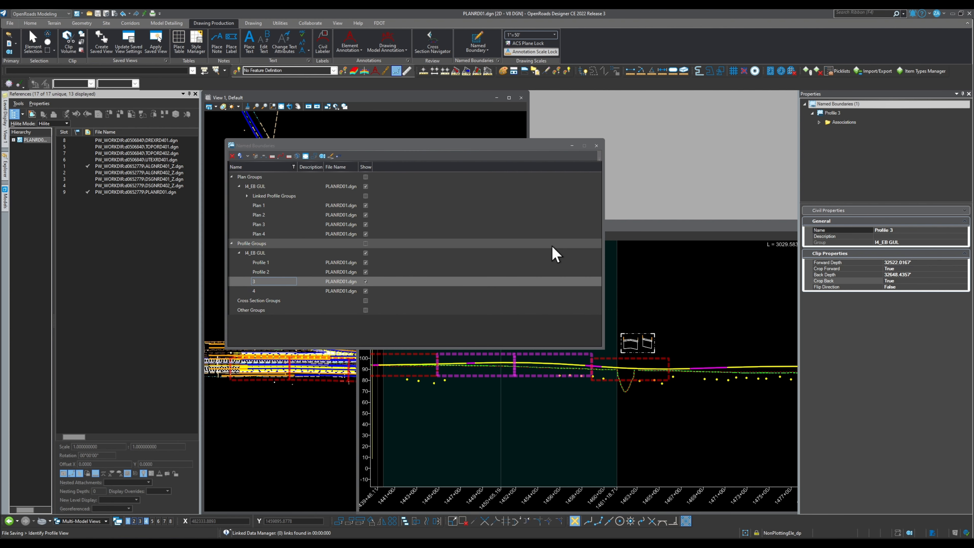
- Rename boundary 4 of the I4_EB GUL profile group as Profile 4 and close the boundary manager
{"action": "left_click", "coordinate": [311, 292]}
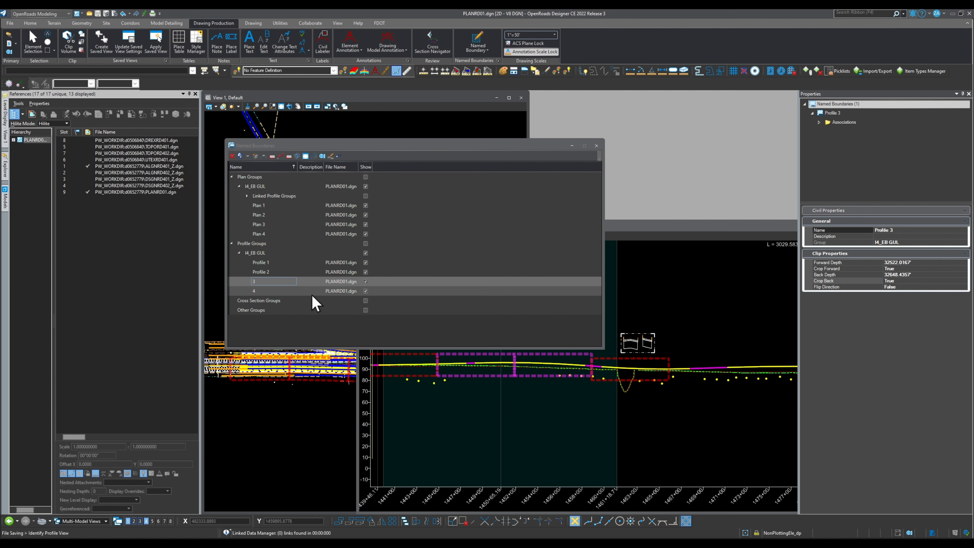
{"action": "left_click", "coordinate": [886, 230]}
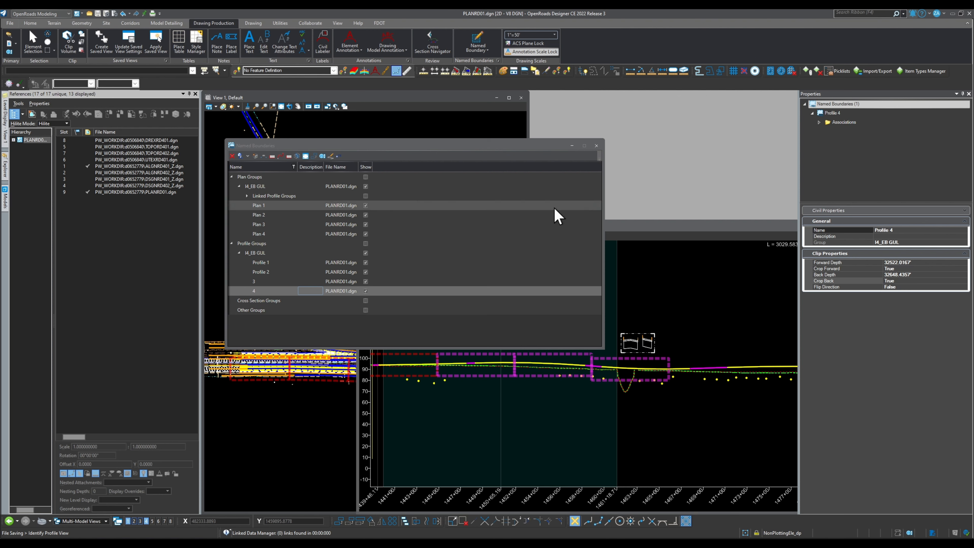
{"action": "left_click", "coordinate": [295, 407]}
{"action": "left_click", "coordinate": [598, 147]}
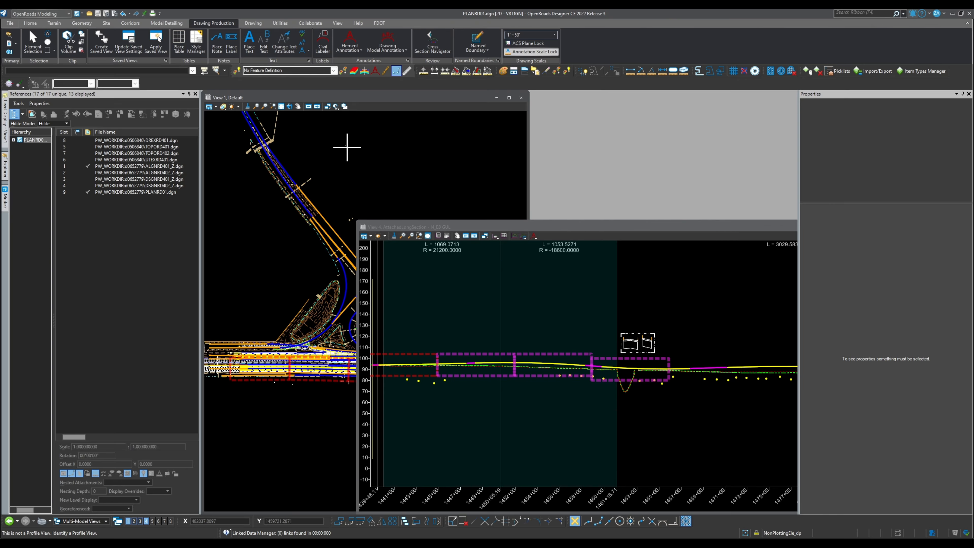
- Reopen the named boundaries and compare the I4_EB GUL plan and profile groups, including the linked profile group
{"action": "left_click", "coordinate": [481, 43]}
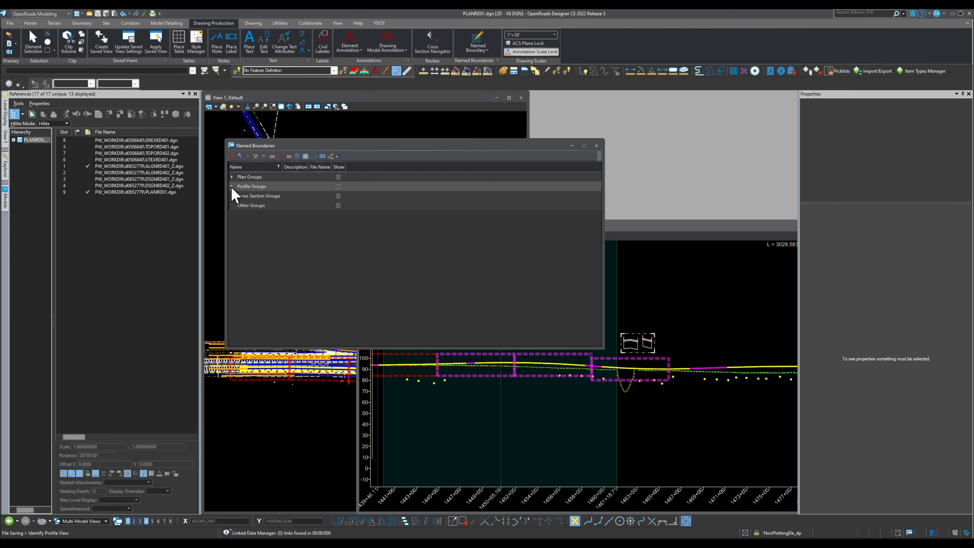
{"action": "left_click", "coordinate": [231, 177]}
{"action": "left_click", "coordinate": [232, 196]}
{"action": "left_click", "coordinate": [239, 205]}
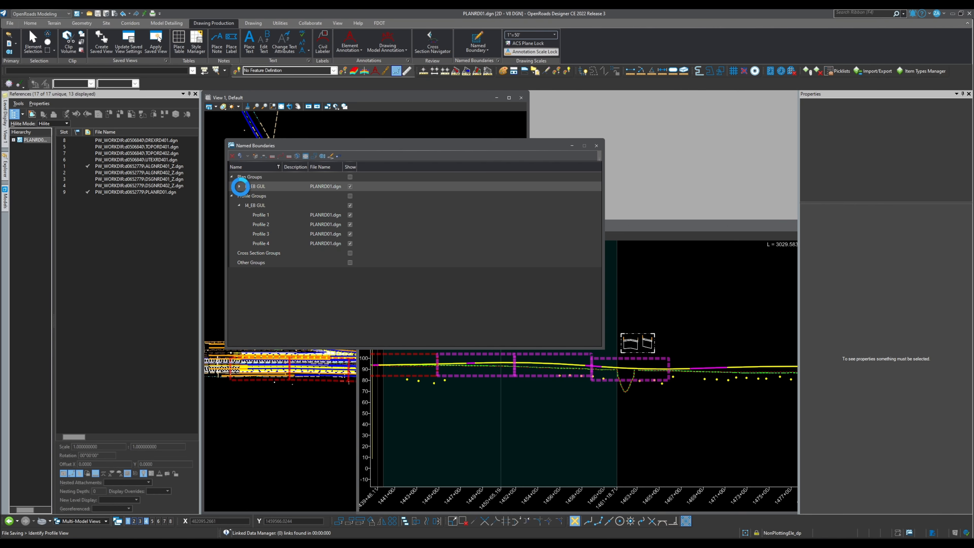
{"action": "left_click", "coordinate": [239, 186]}
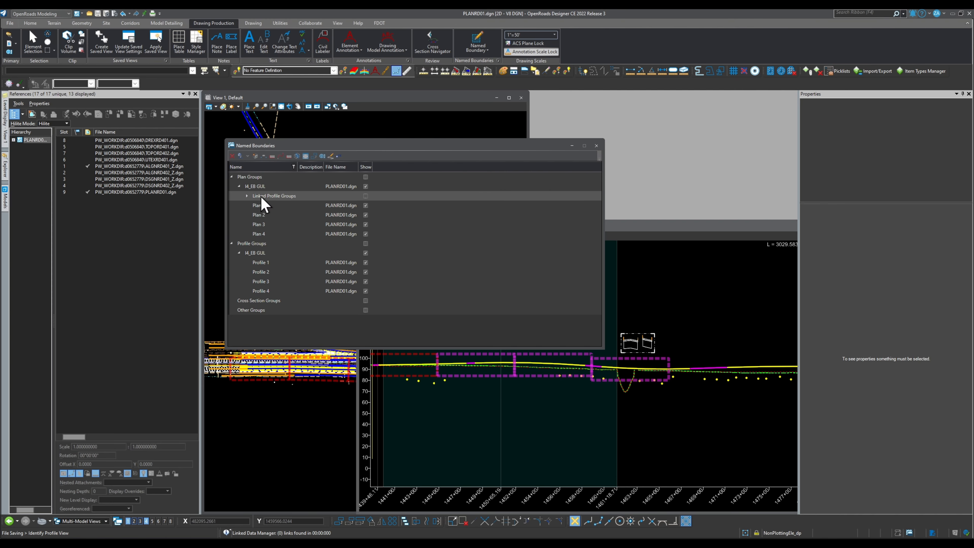
{"action": "left_click", "coordinate": [246, 196]}
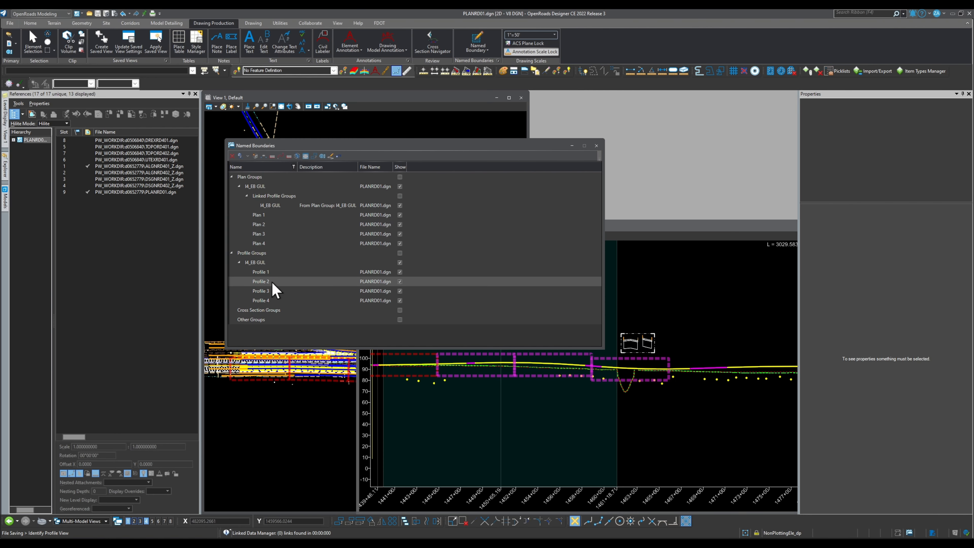
{"action": "left_click_drag", "start_coordinate": [370, 146], "coordinate": [523, 110]}
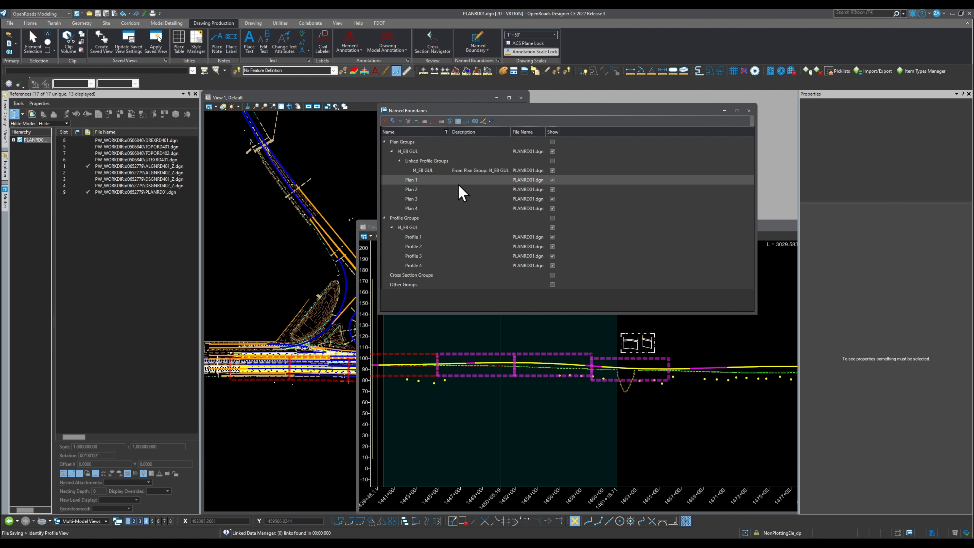
{"action": "left_click", "coordinate": [438, 170]}
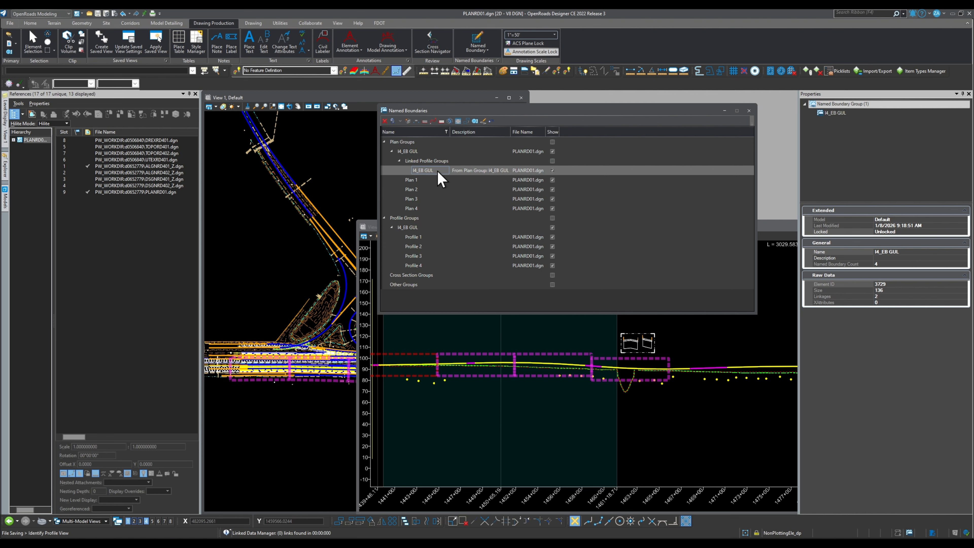
- Set the drawing model annotation option and start a plan/profile drawing from the I4_EB GUL profile group
{"action": "left_click", "coordinate": [425, 228]}
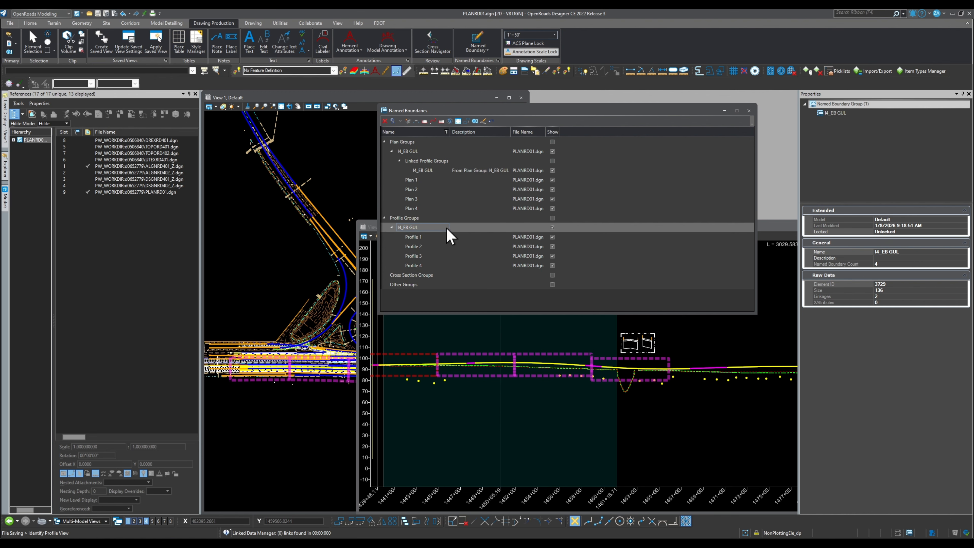
{"action": "right_click", "coordinate": [465, 228]}
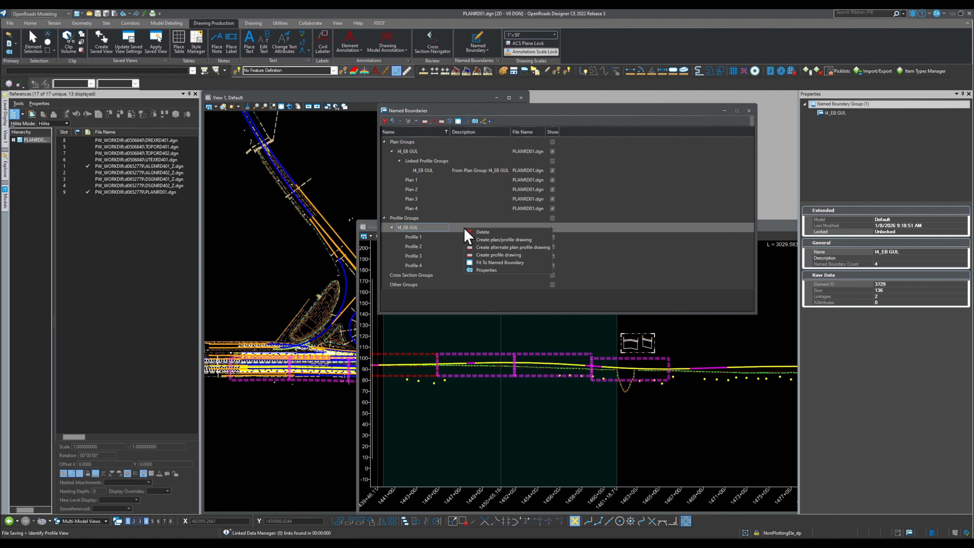
{"action": "left_click", "coordinate": [484, 120]}
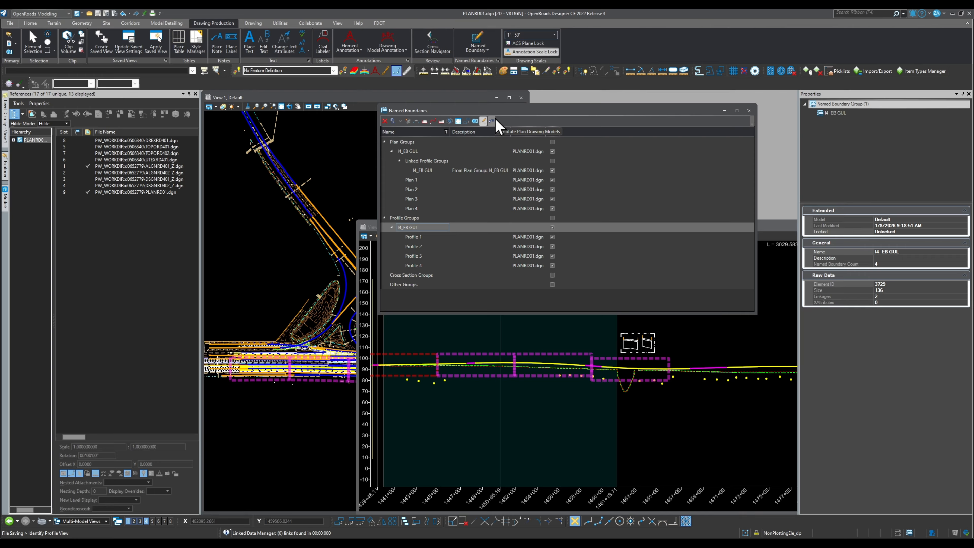
{"action": "left_click", "coordinate": [492, 120]}
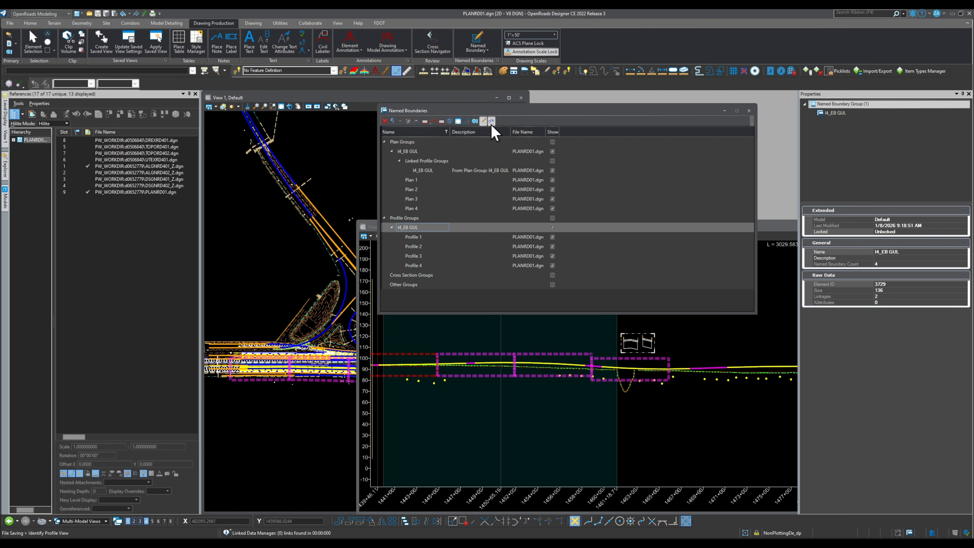
{"action": "right_click", "coordinate": [454, 228]}
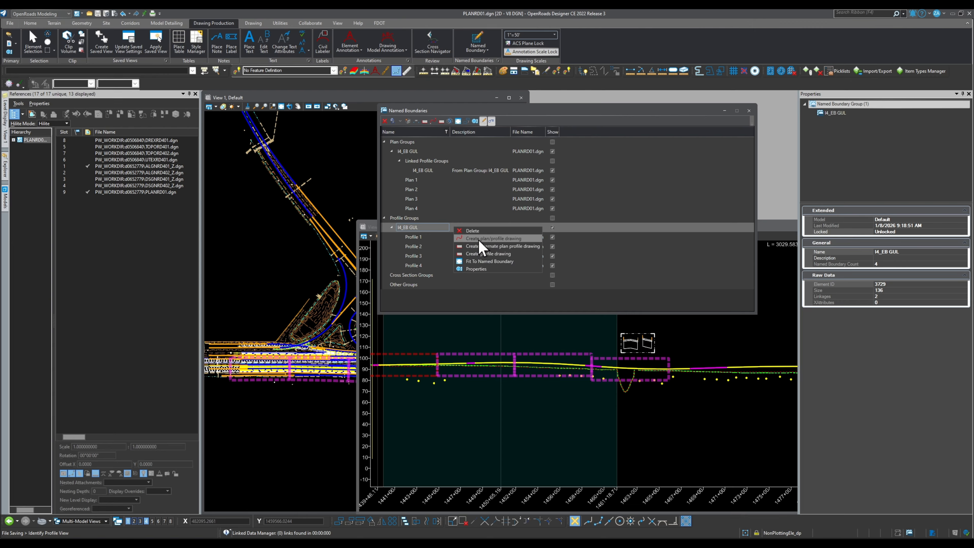
{"action": "left_click", "coordinate": [498, 240]}
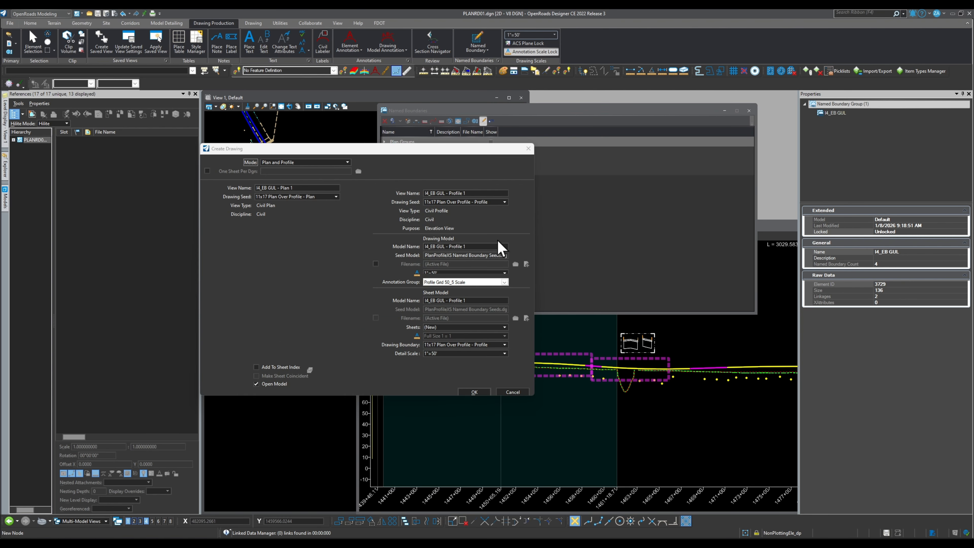
{"action": "left_click_drag", "start_coordinate": [389, 149], "coordinate": [595, 151]}
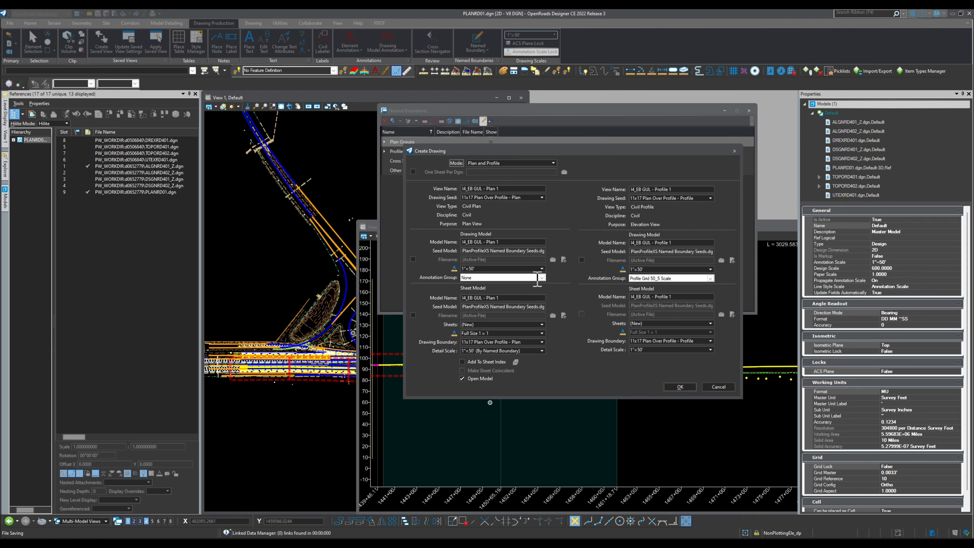
- Set the annotation group to None for both the plan and the profile drawing models
{"action": "left_click", "coordinate": [542, 278]}
{"action": "left_click", "coordinate": [464, 291]}
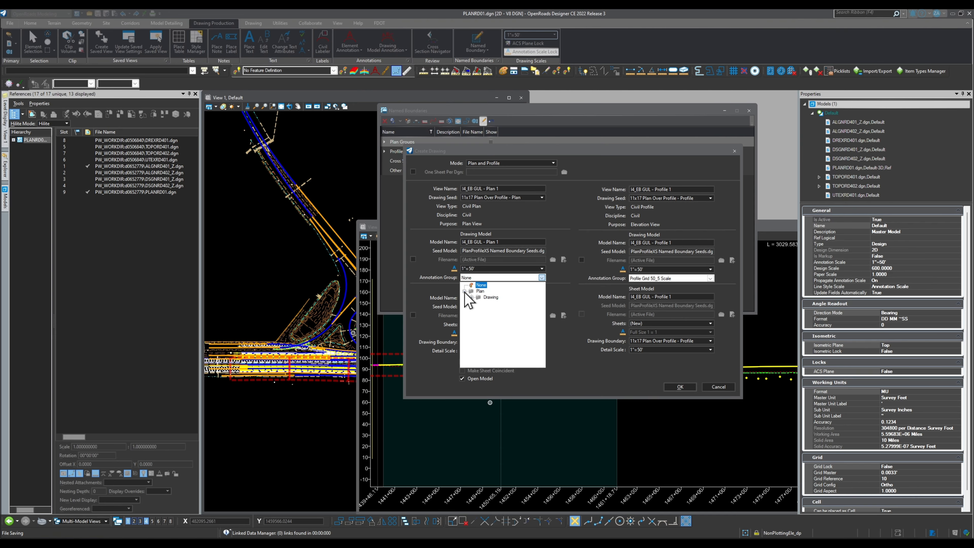
{"action": "left_click", "coordinate": [471, 297]}
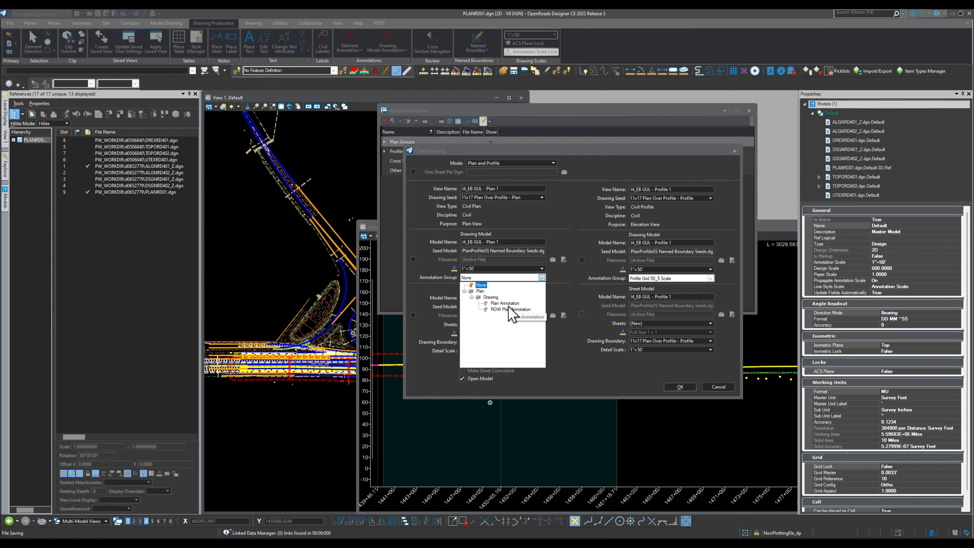
{"action": "left_click", "coordinate": [480, 286]}
{"action": "left_click", "coordinate": [710, 277]}
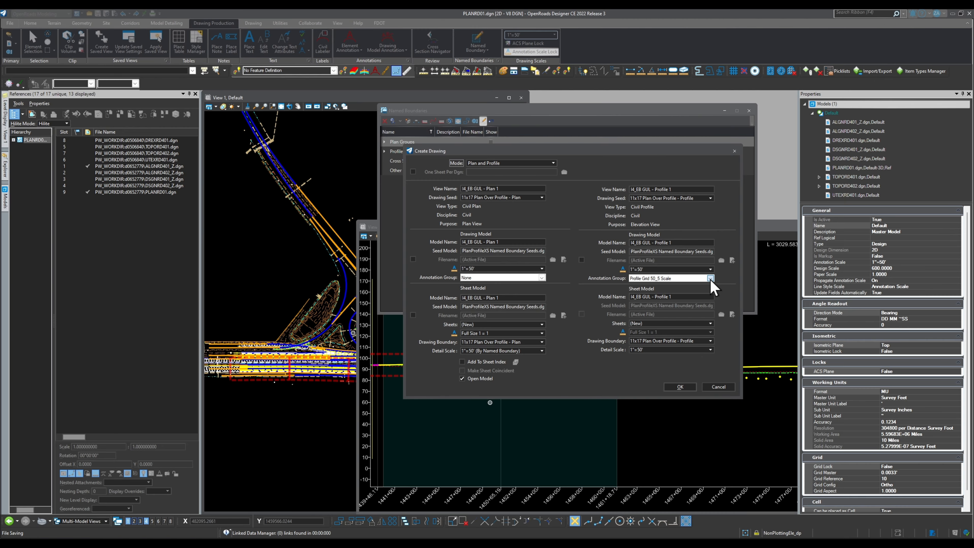
{"action": "left_click", "coordinate": [650, 286]}
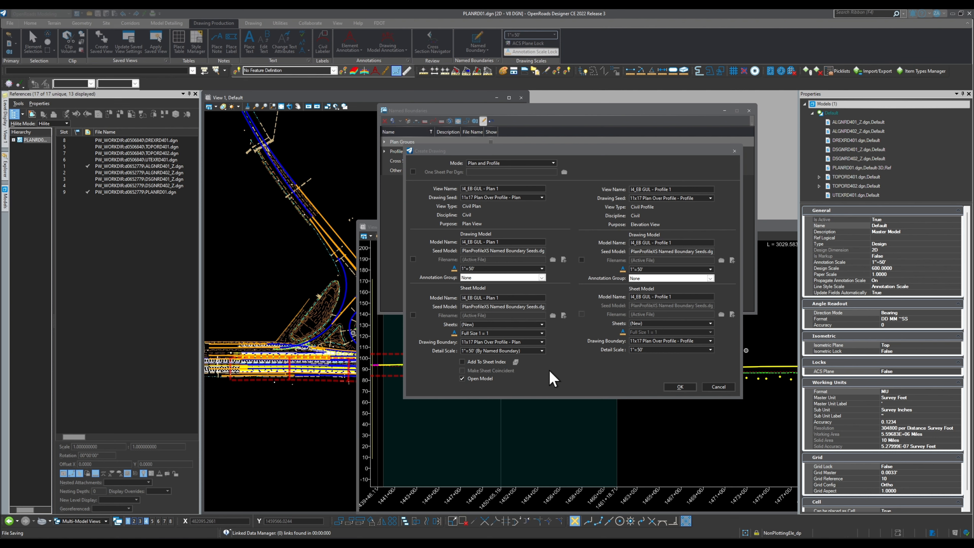
- Try the One Sheet Per Dgn option and examine the plan and profile boundaries in the views
{"action": "left_click", "coordinate": [413, 172]}
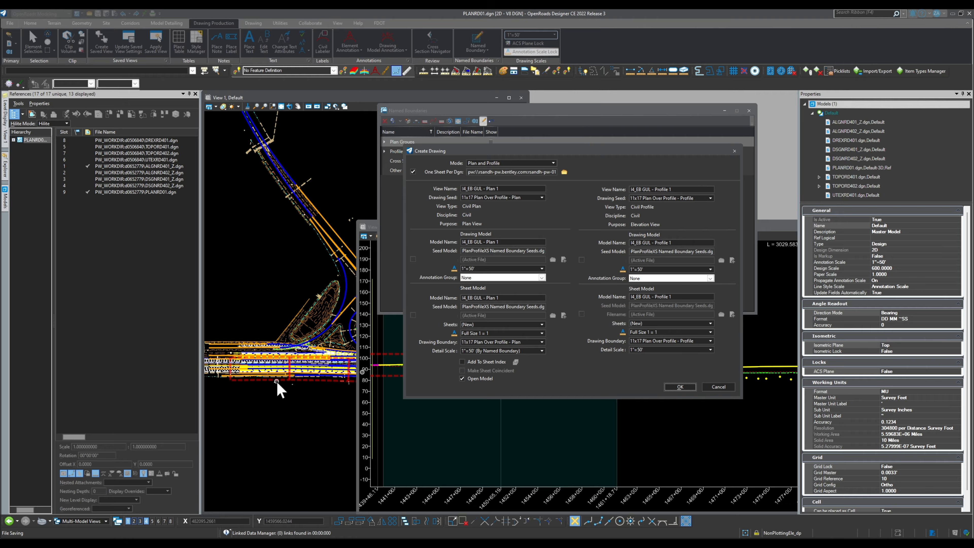
{"action": "left_click", "coordinate": [413, 172]}
{"action": "scroll", "coordinate": [265, 374], "scroll_direction": "up", "scroll_amount": 3}
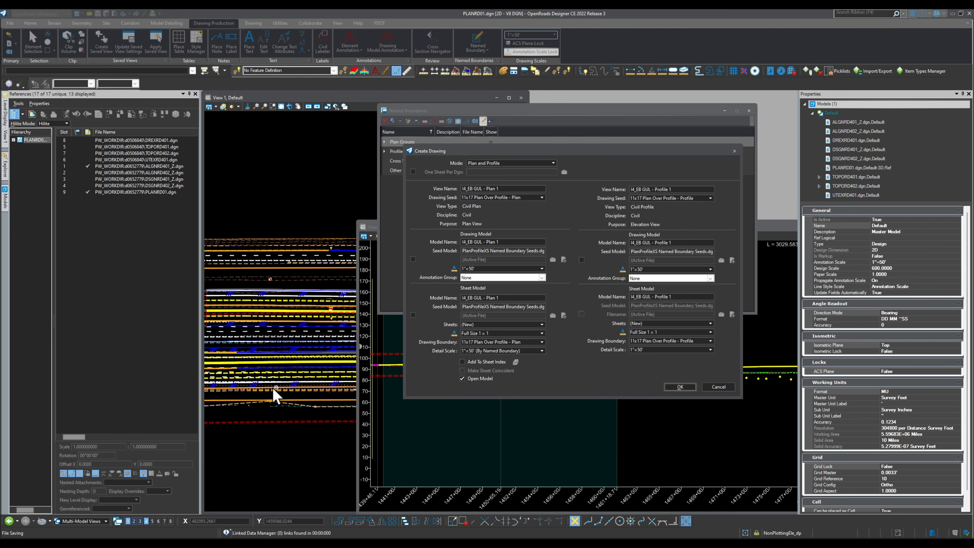
{"action": "scroll", "coordinate": [245, 376], "scroll_direction": "down", "scroll_amount": 3}
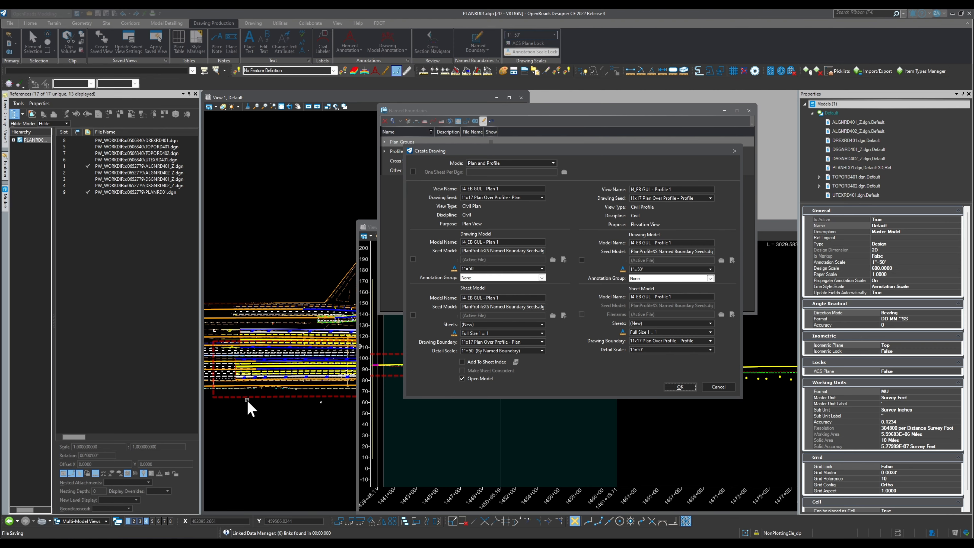
{"action": "scroll", "coordinate": [247, 403], "scroll_direction": "down", "scroll_amount": 3}
{"action": "scroll", "coordinate": [441, 423], "scroll_direction": "up", "scroll_amount": 3}
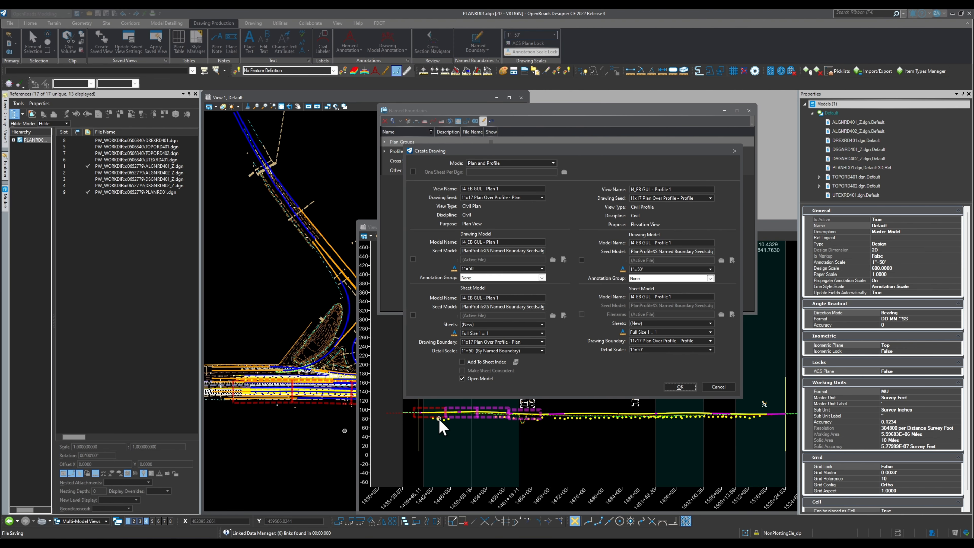
{"action": "scroll", "coordinate": [441, 427], "scroll_direction": "down", "scroll_amount": 2}
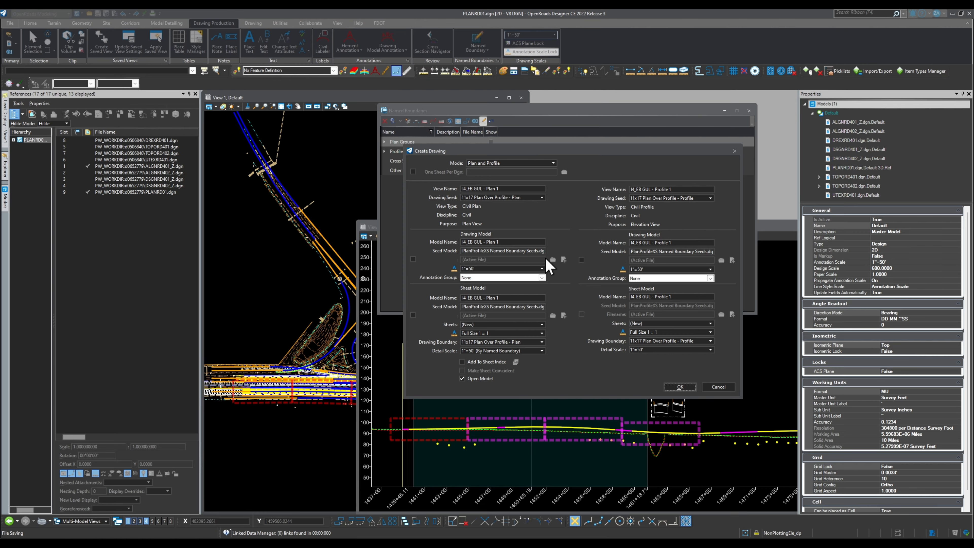
- Try the separate file name option for the plan drawing model and the plan sheet model
{"action": "left_click", "coordinate": [413, 259]}
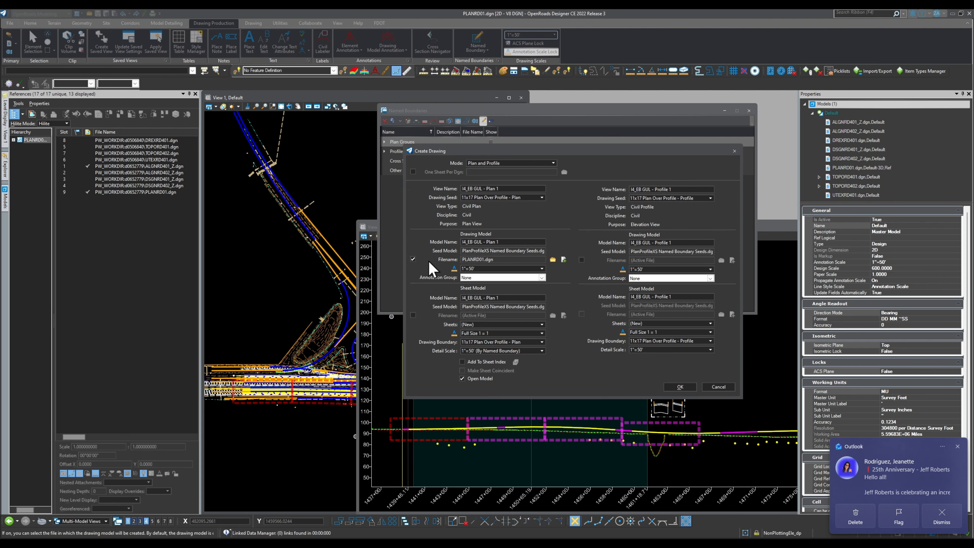
{"action": "left_click", "coordinate": [413, 259]}
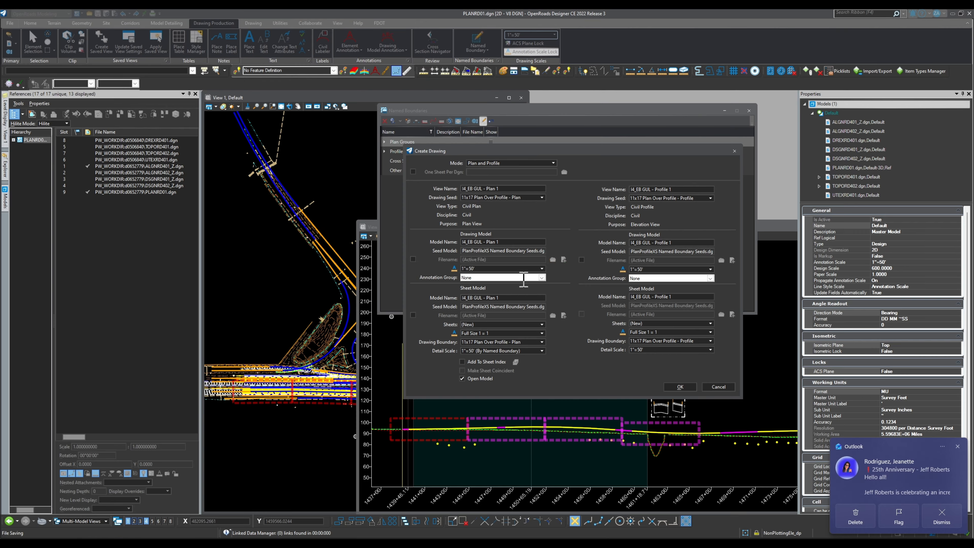
{"action": "left_click", "coordinate": [413, 315]}
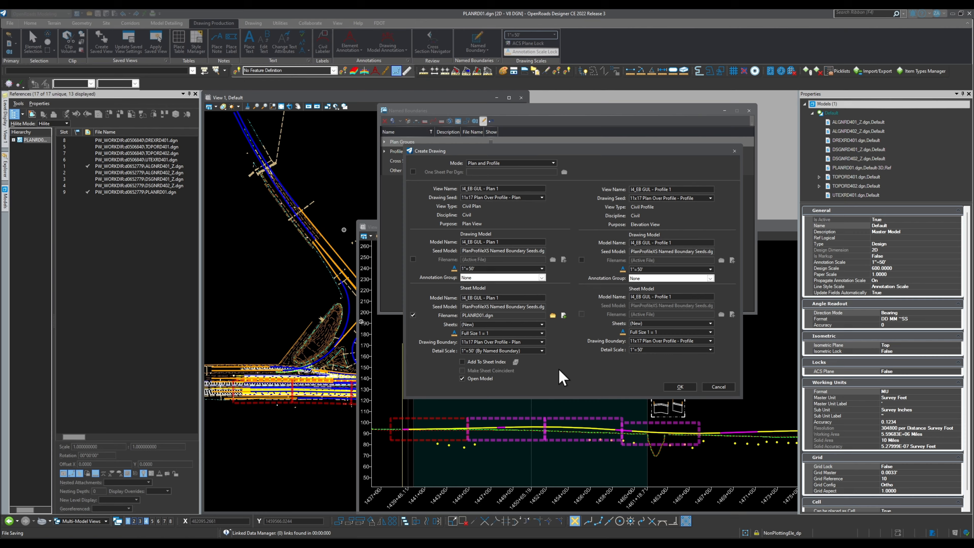
{"action": "left_click", "coordinate": [413, 315]}
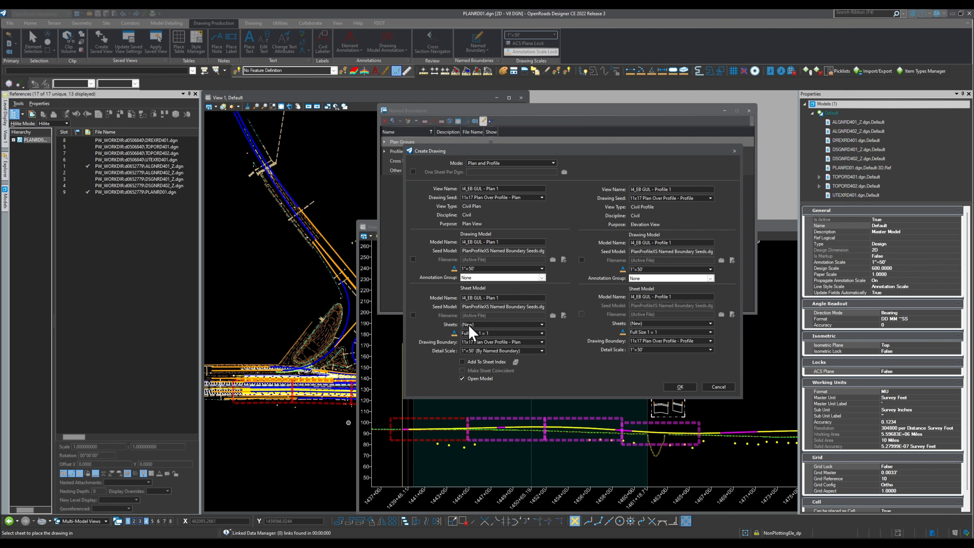
- Create the I4_EB GUL plan and profile drawings and sheets with Open Model turned off, close the named boundaries and maximize View 1
{"action": "left_click", "coordinate": [462, 378]}
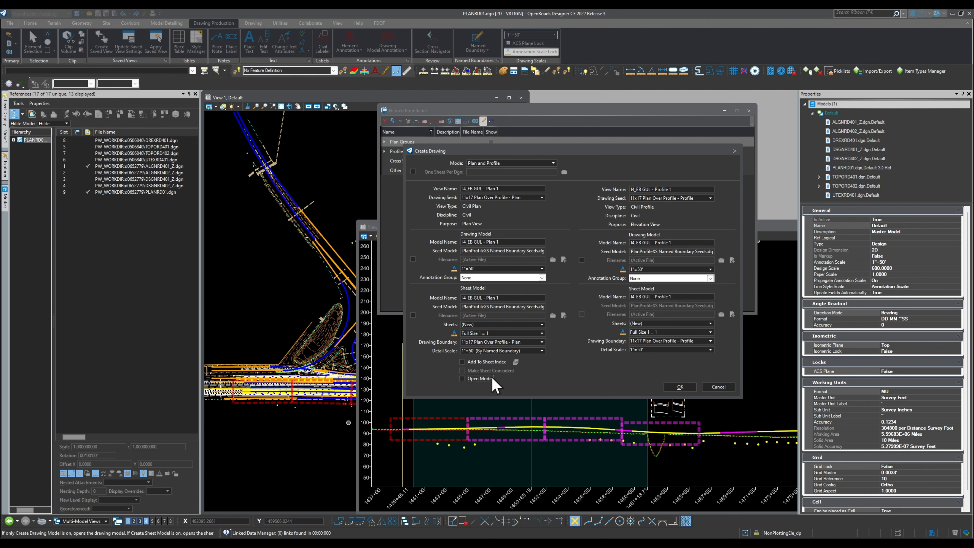
{"action": "left_click", "coordinate": [679, 387]}
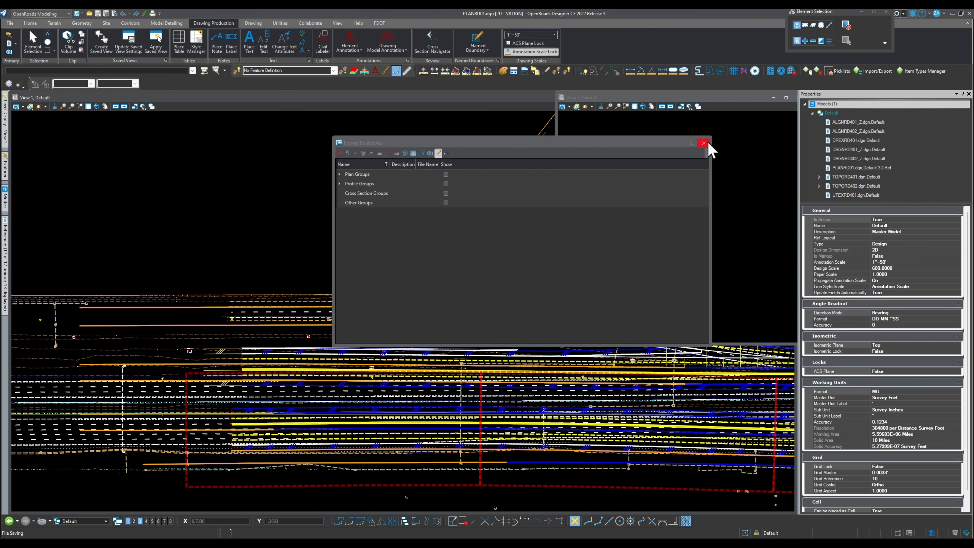
{"action": "left_click", "coordinate": [710, 143]}
{"action": "left_click", "coordinate": [793, 97]}
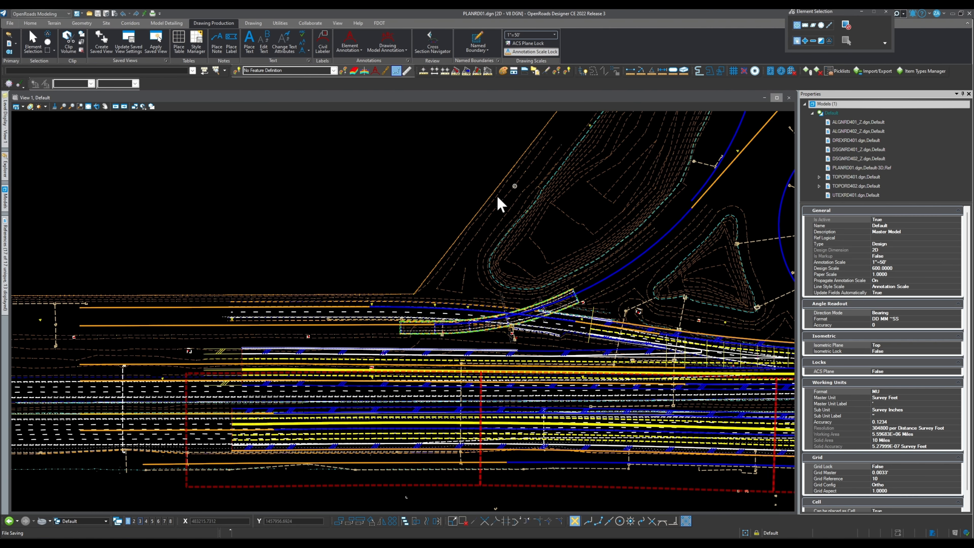
- Open the I4_EB GUL - Plan 1. sheet model and the I4_EB GUL - Plan 1 drawing model to check their contents
{"action": "scroll", "coordinate": [207, 280], "scroll_direction": "down", "scroll_amount": 3}
{"action": "left_click", "coordinate": [106, 521]}
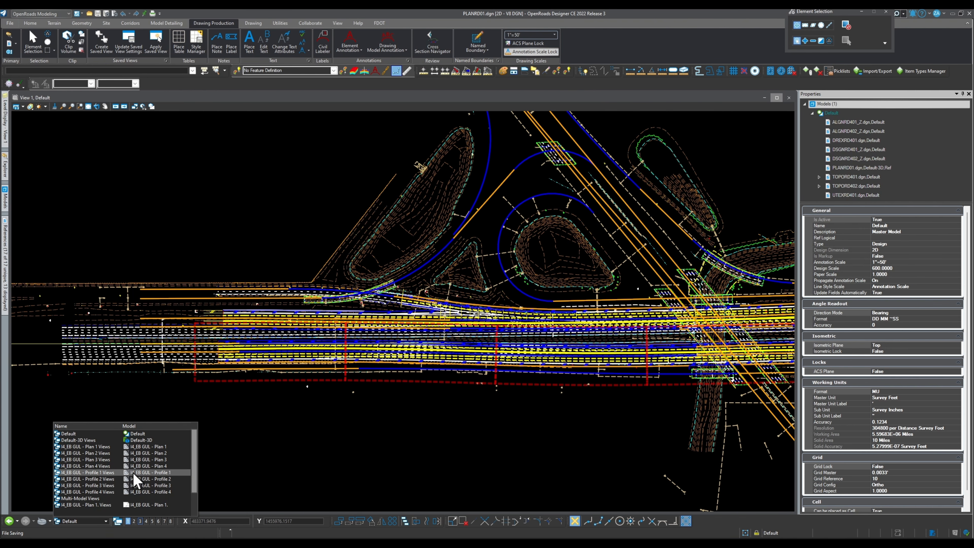
{"action": "left_click", "coordinate": [6, 200]}
{"action": "double_click", "coordinate": [93, 135]}
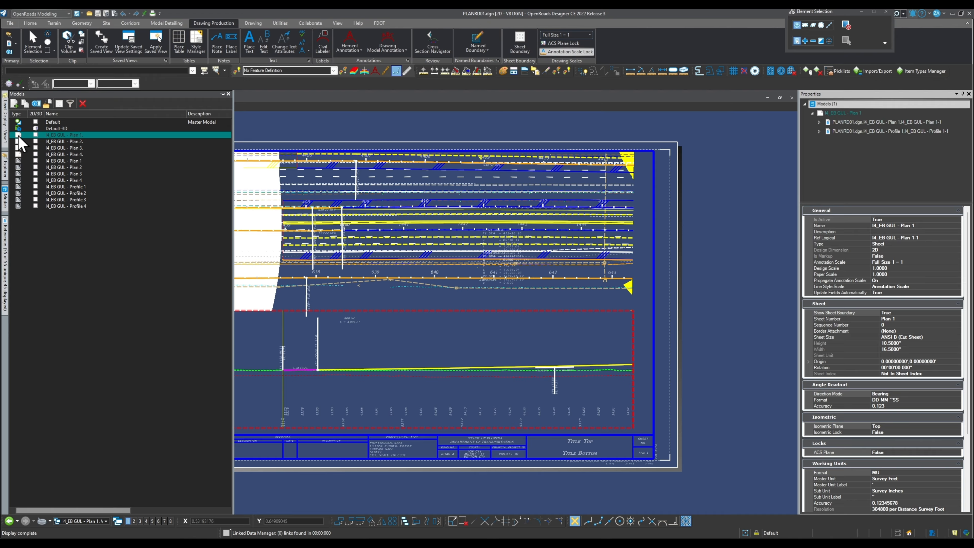
{"action": "double_click", "coordinate": [21, 161]}
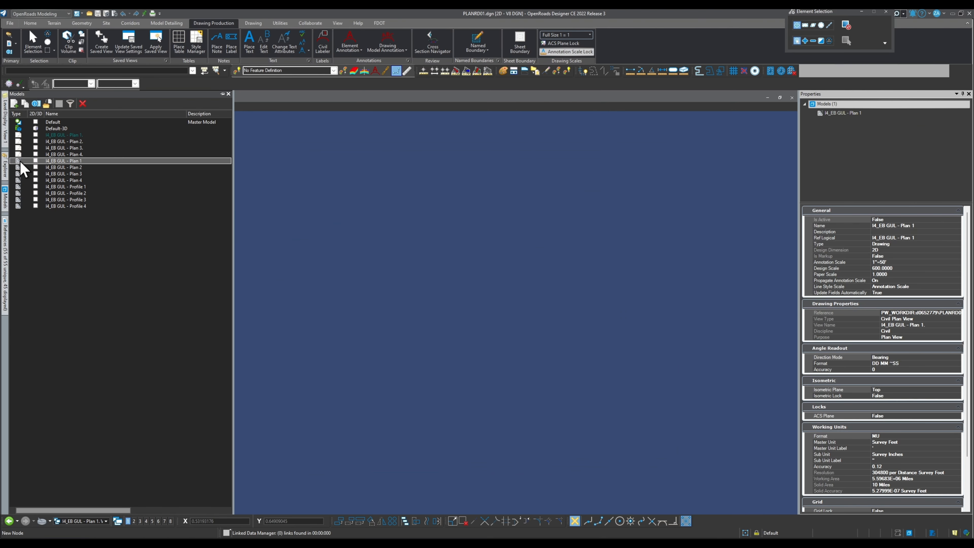
{"action": "scroll", "coordinate": [626, 307], "scroll_direction": "down", "scroll_amount": 3}
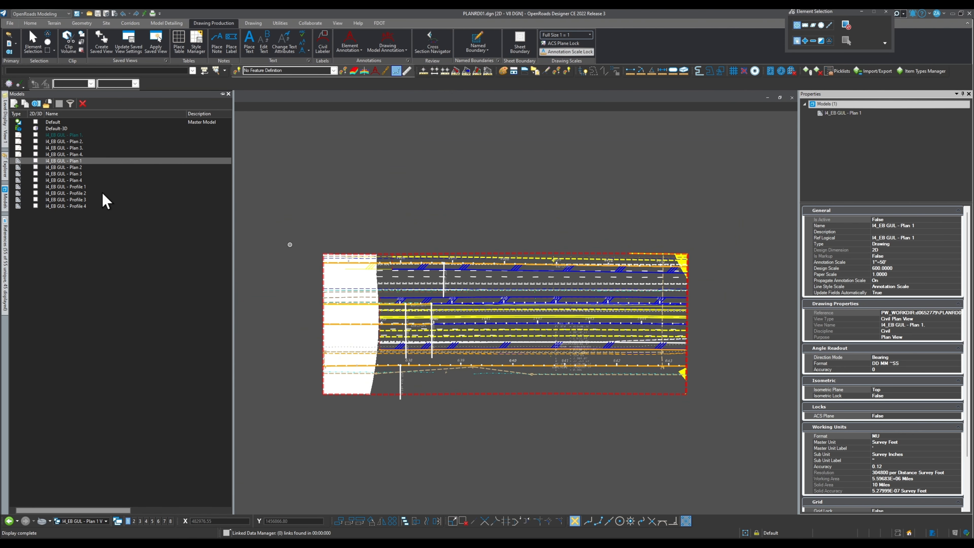
- Open the I4_EB GUL - Profile 1 drawing model and examine the profile annotation inside its boundary
{"action": "double_click", "coordinate": [77, 187]}
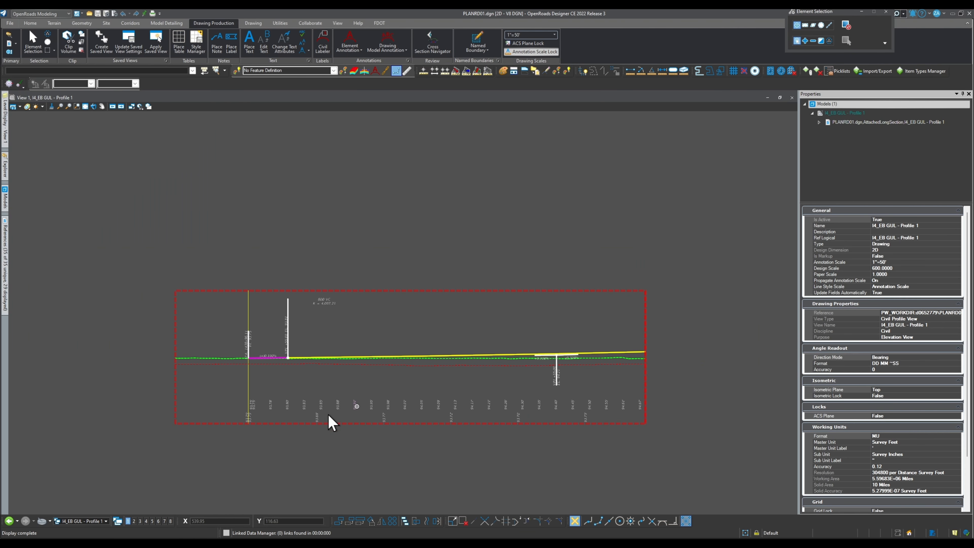
{"action": "scroll", "coordinate": [268, 392], "scroll_direction": "up", "scroll_amount": 2}
{"action": "scroll", "coordinate": [407, 343], "scroll_direction": "down", "scroll_amount": 2}
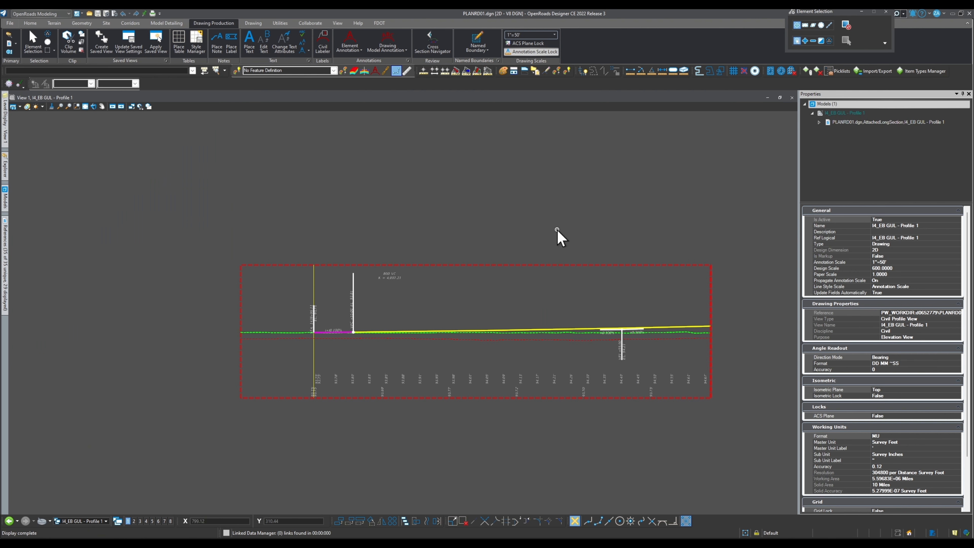
{"action": "scroll", "coordinate": [416, 343], "scroll_direction": "up", "scroll_amount": 4}
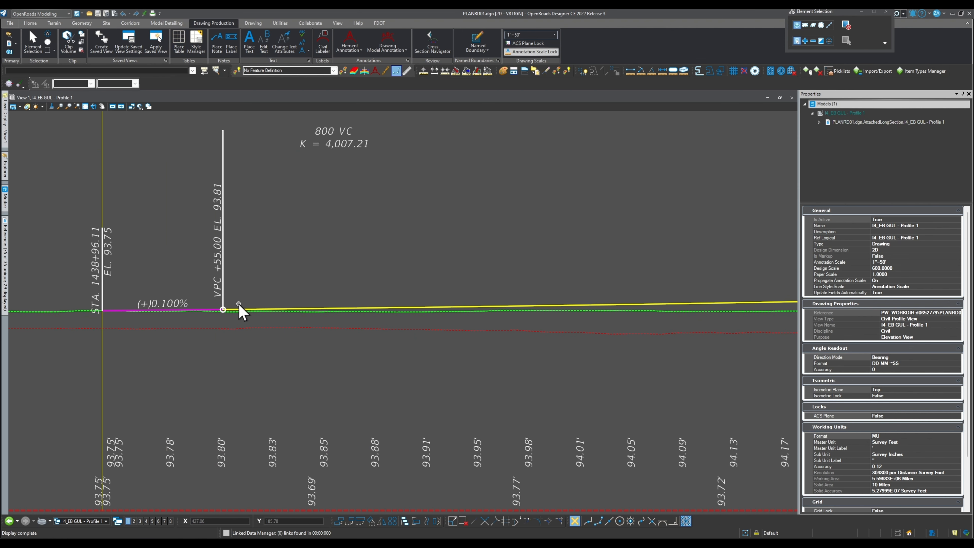
{"action": "scroll", "coordinate": [292, 292], "scroll_direction": "down", "scroll_amount": 3}
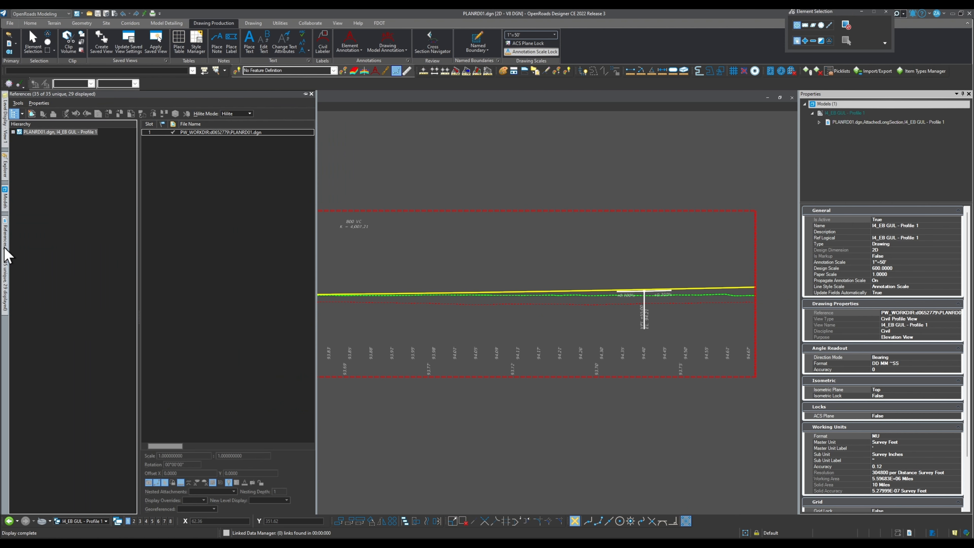
- Reopen the I4_EB GUL - Plan 1. sheet and examine how the plan and profile drawings are placed on it
{"action": "mouse_move", "coordinate": [5, 202]}
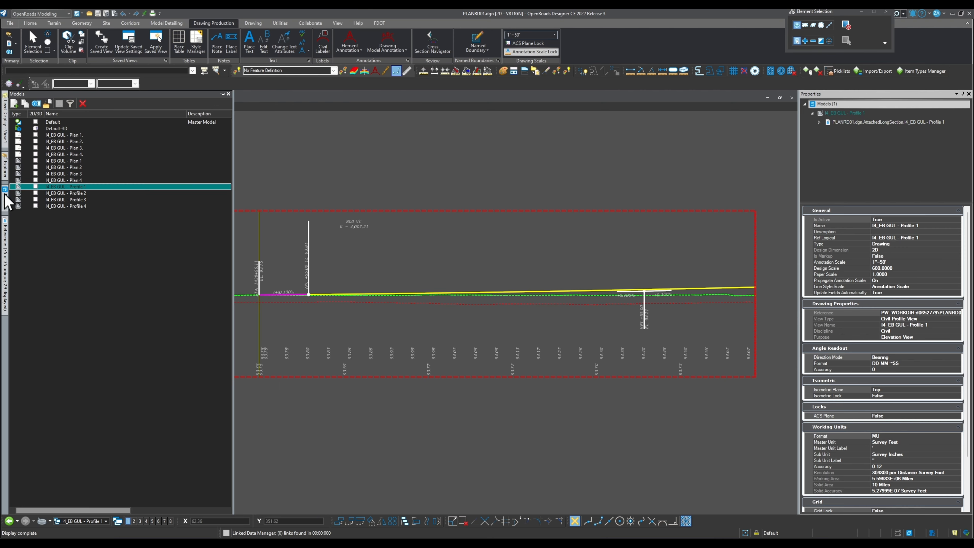
{"action": "left_click", "coordinate": [78, 135]}
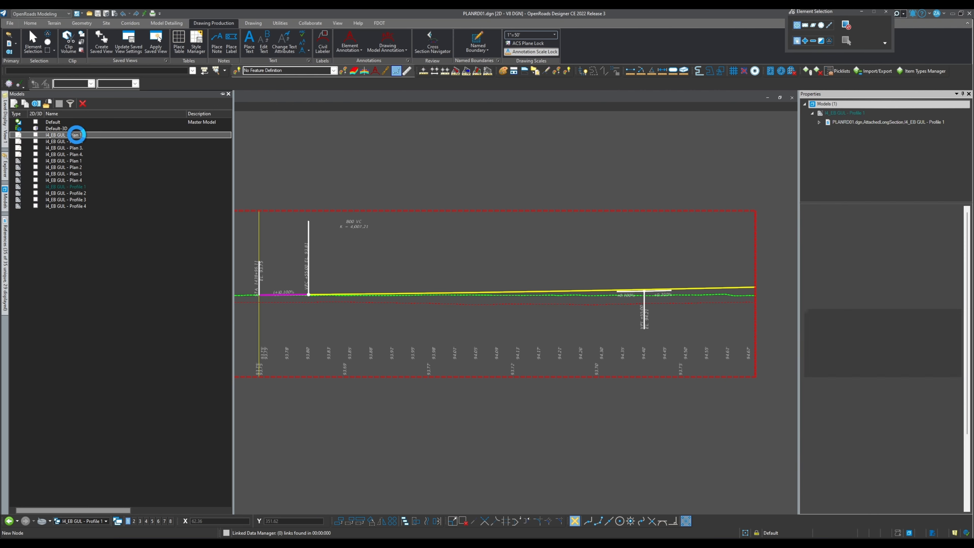
{"action": "double_click", "coordinate": [94, 135]}
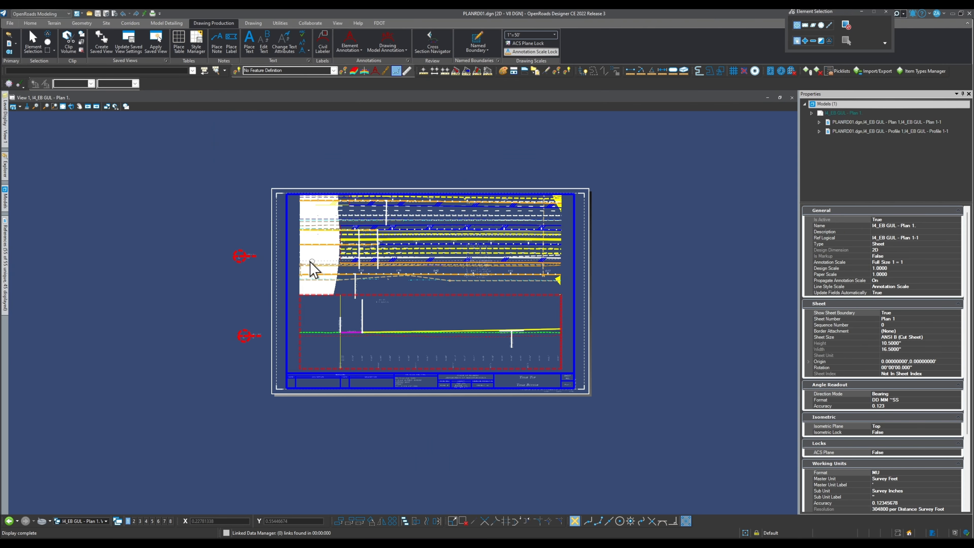
{"action": "scroll", "coordinate": [320, 260], "scroll_direction": "up", "scroll_amount": 2}
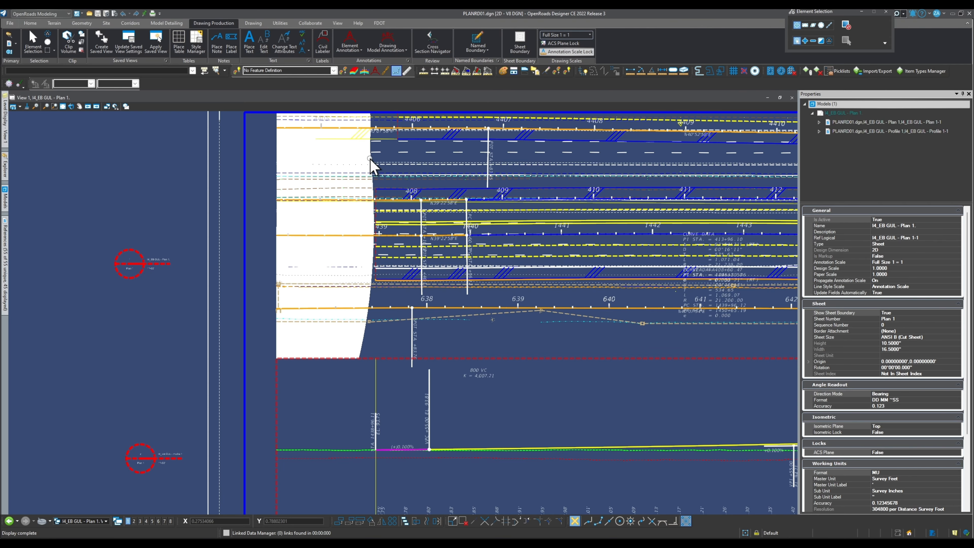
{"action": "mouse_move", "coordinate": [5, 178]}
{"action": "scroll", "coordinate": [303, 192], "scroll_direction": "down", "scroll_amount": 3}
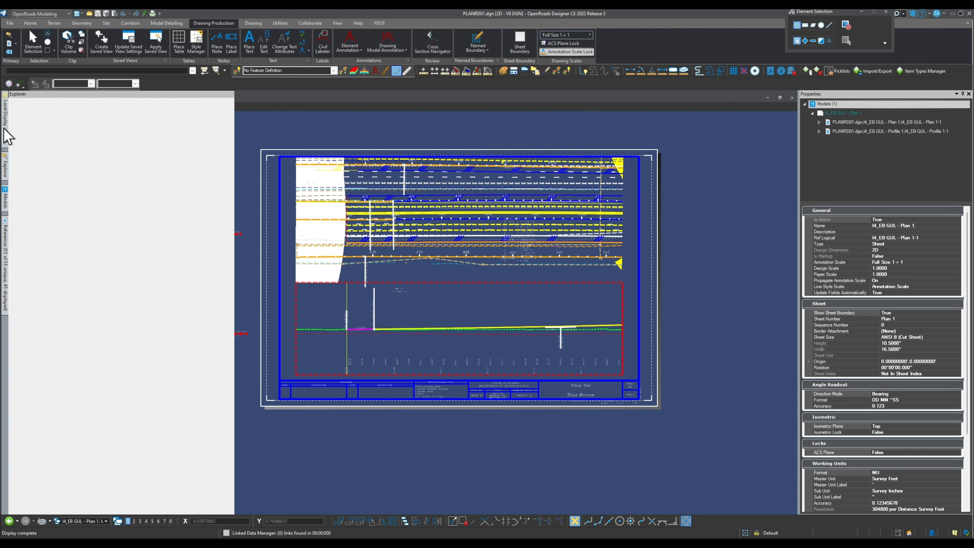
- Open the I4_EB GUL - Plan 1 drawing model and turn off the active annotation scale for its PLANRD01.dgn reference
{"action": "mouse_move", "coordinate": [8, 209]}
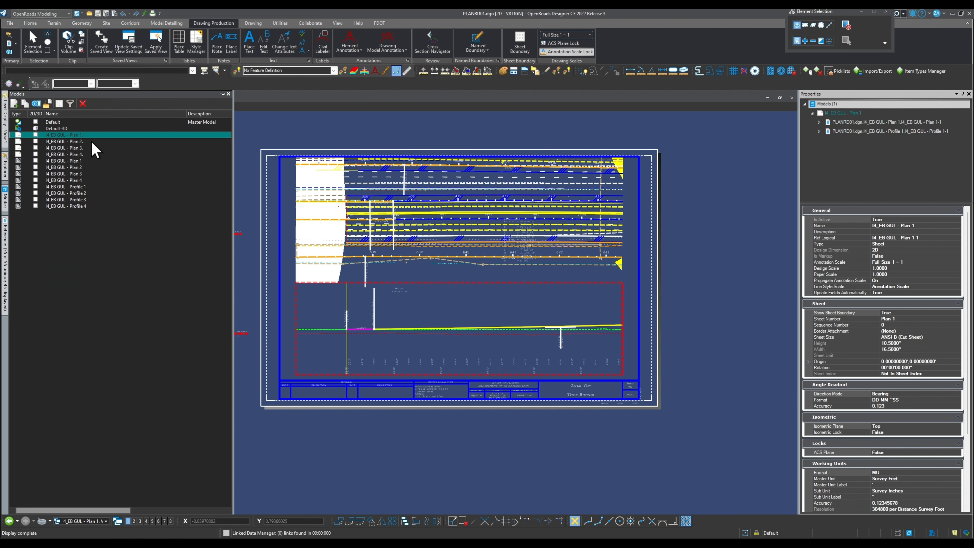
{"action": "double_click", "coordinate": [85, 161]}
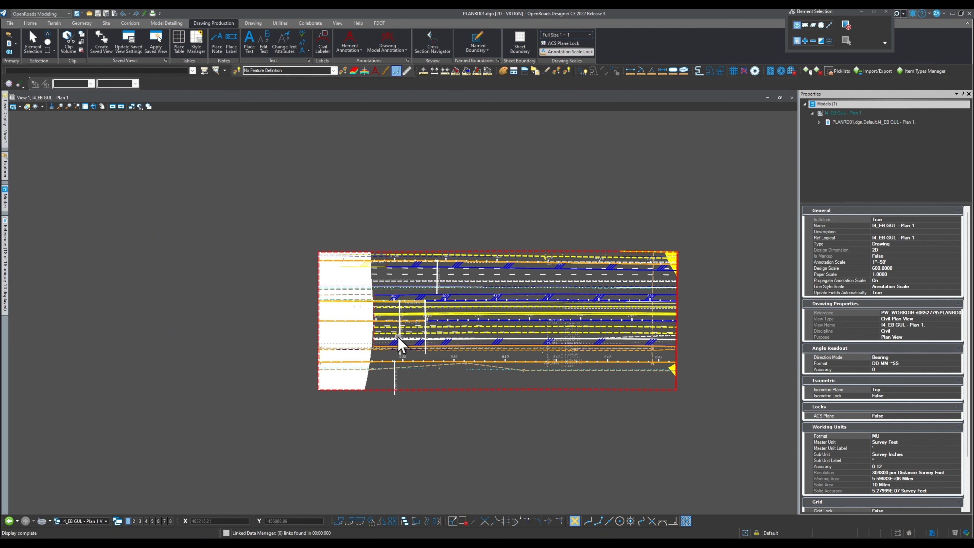
{"action": "scroll", "coordinate": [371, 298], "scroll_direction": "up", "scroll_amount": 2}
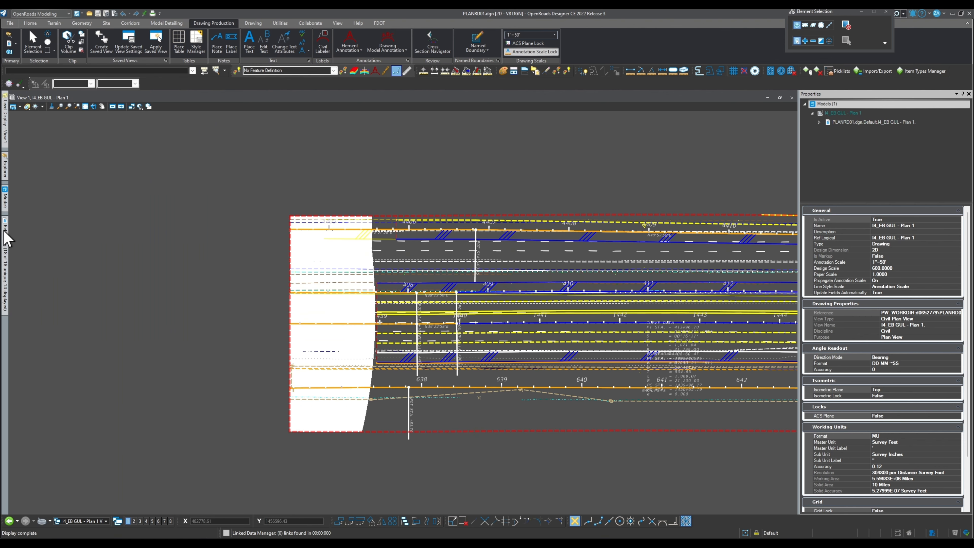
{"action": "mouse_move", "coordinate": [11, 240]}
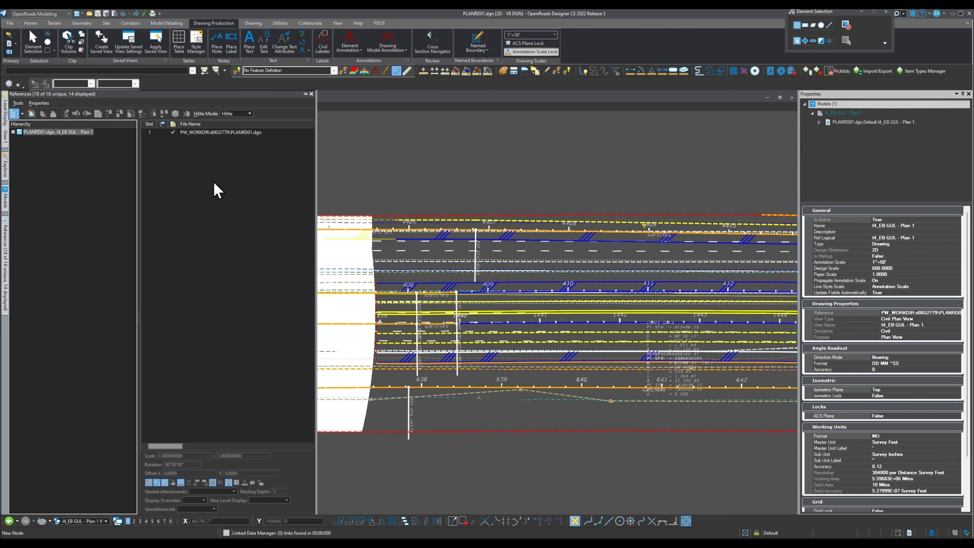
{"action": "left_click", "coordinate": [229, 132]}
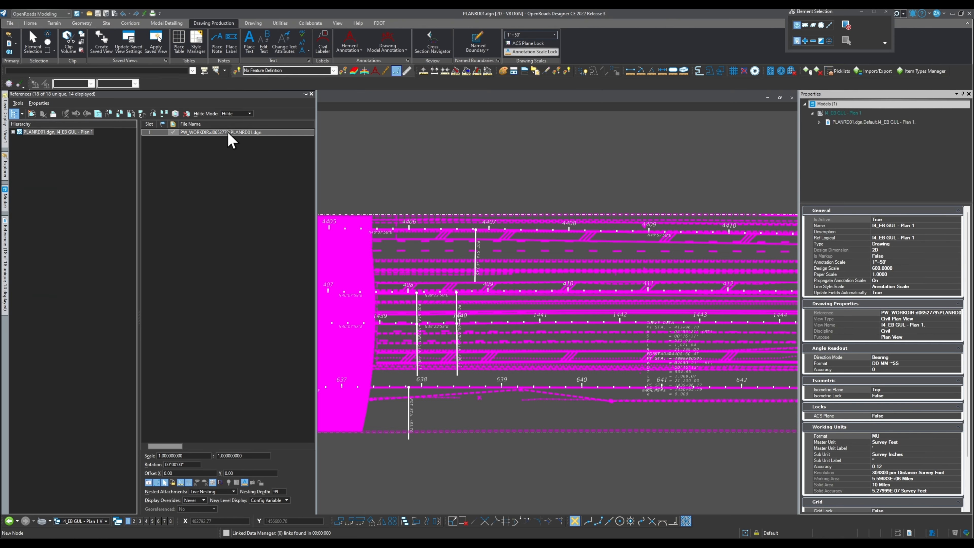
{"action": "left_click", "coordinate": [245, 483]}
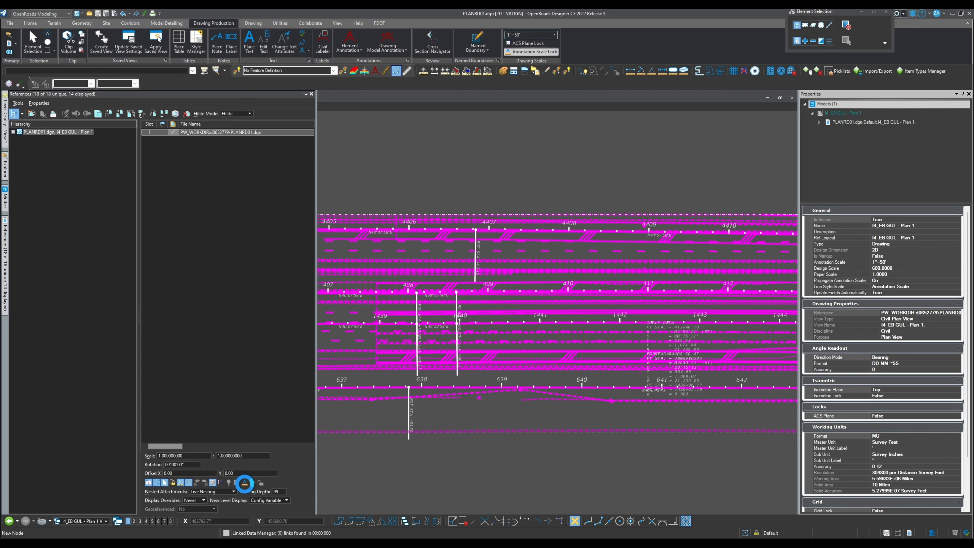
{"action": "left_click", "coordinate": [234, 346]}
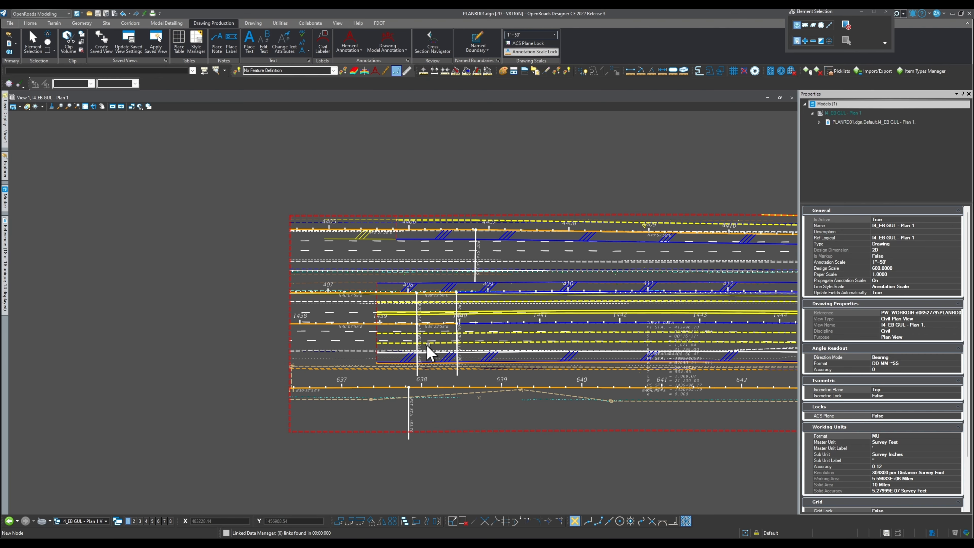
- Try a 1"=30' annotation scale on the I4_EB GUL - Plan 1 drawing and restore it to 1"=50'
{"action": "scroll", "coordinate": [530, 386], "scroll_direction": "up", "scroll_amount": 3}
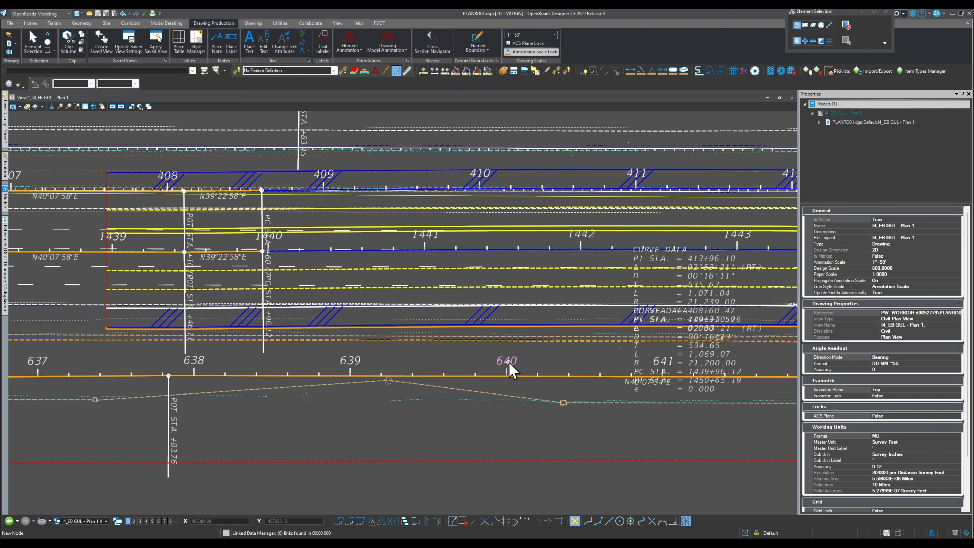
{"action": "left_click", "coordinate": [565, 352]}
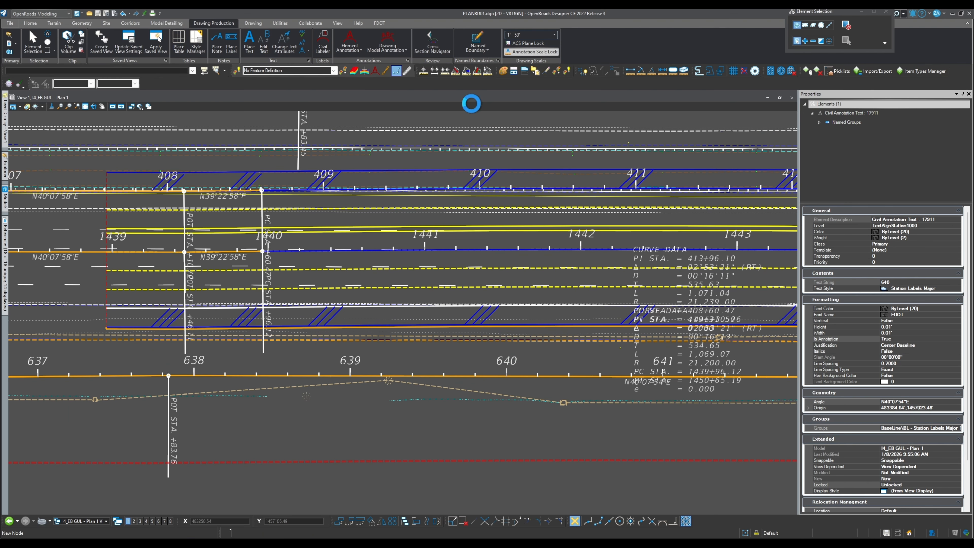
{"action": "left_click", "coordinate": [533, 35]}
{"action": "left_click", "coordinate": [537, 78]}
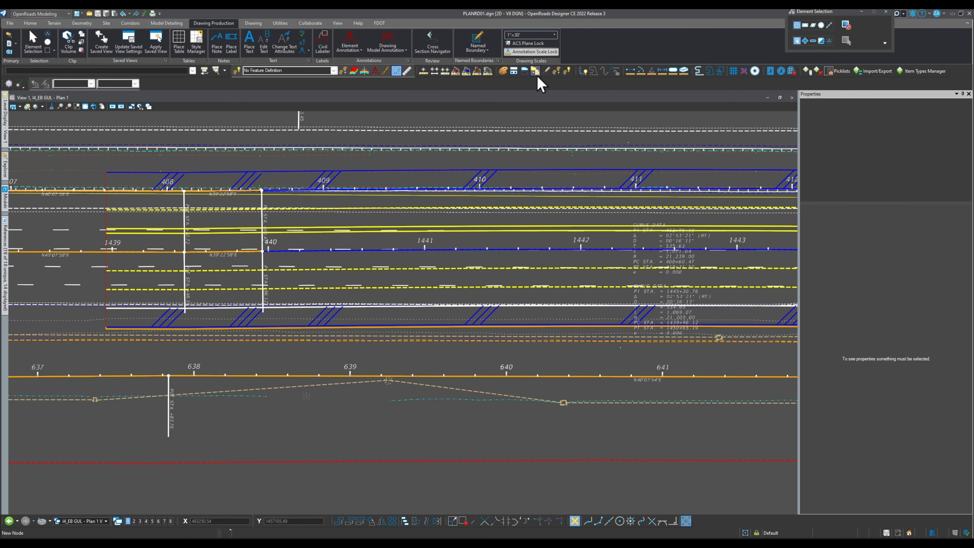
{"action": "left_click", "coordinate": [554, 34]}
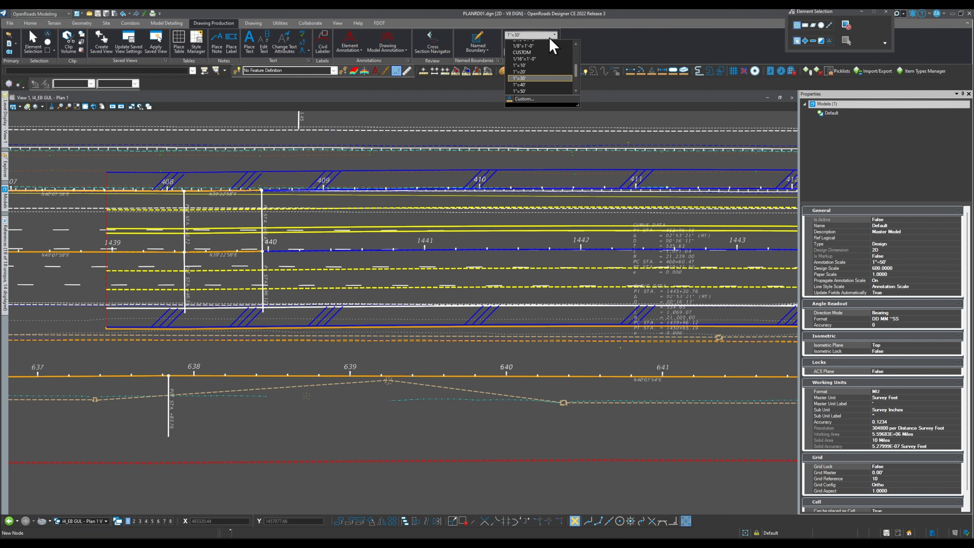
{"action": "left_click", "coordinate": [534, 97]}
{"action": "scroll", "coordinate": [537, 298], "scroll_direction": "down", "scroll_amount": 2}
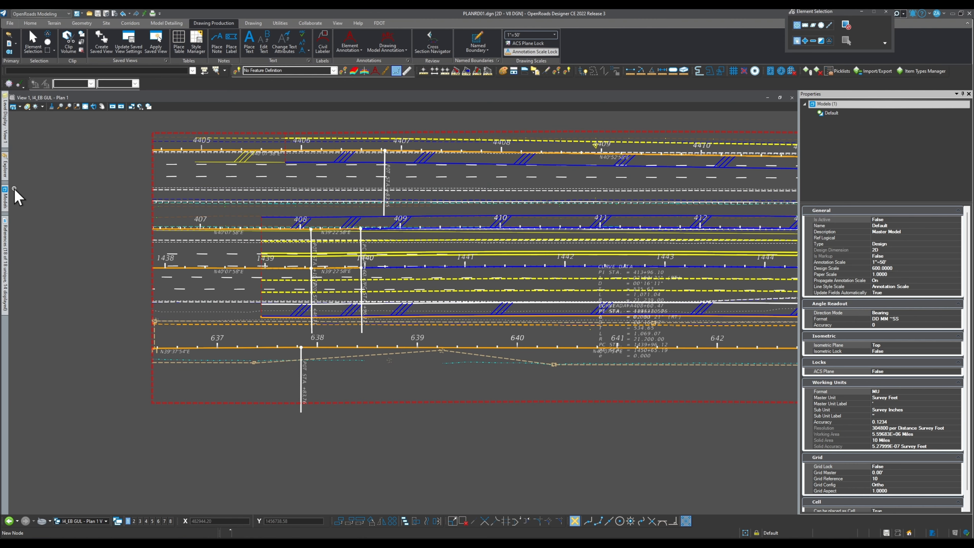
- Highlight the PLANRD01.dgn reference in the Plan 1 drawing and return to the Default model's view
{"action": "mouse_move", "coordinate": [5, 246]}
{"action": "left_click", "coordinate": [223, 133]}
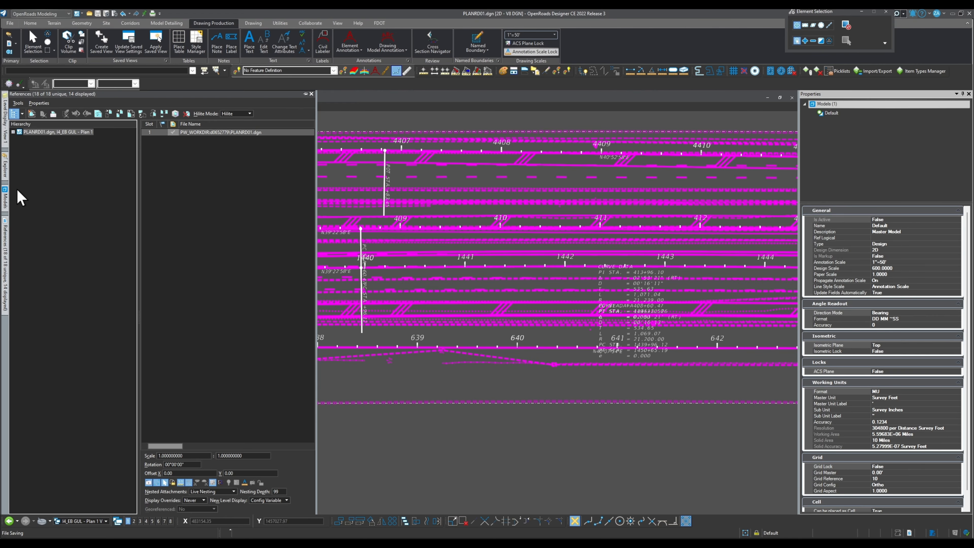
{"action": "left_click", "coordinate": [90, 521]}
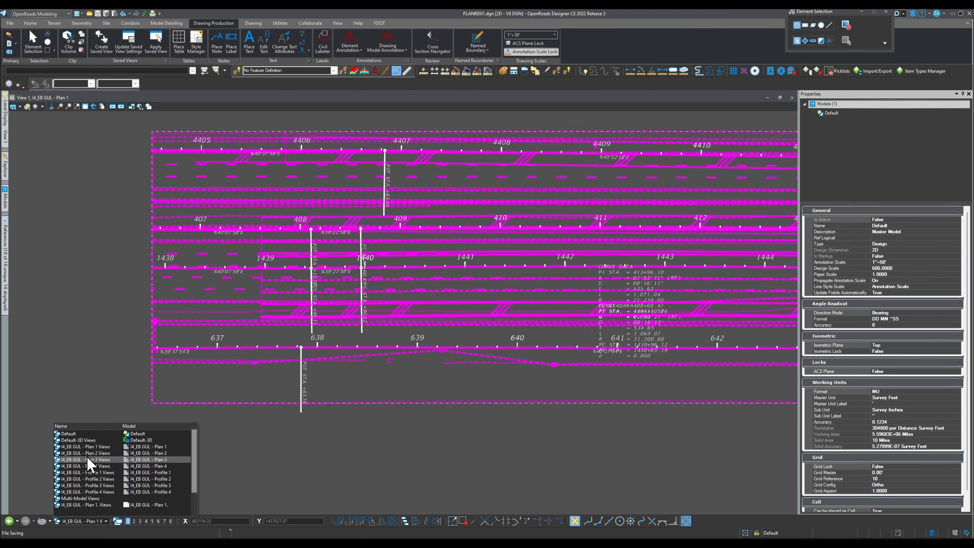
{"action": "left_click", "coordinate": [91, 441]}
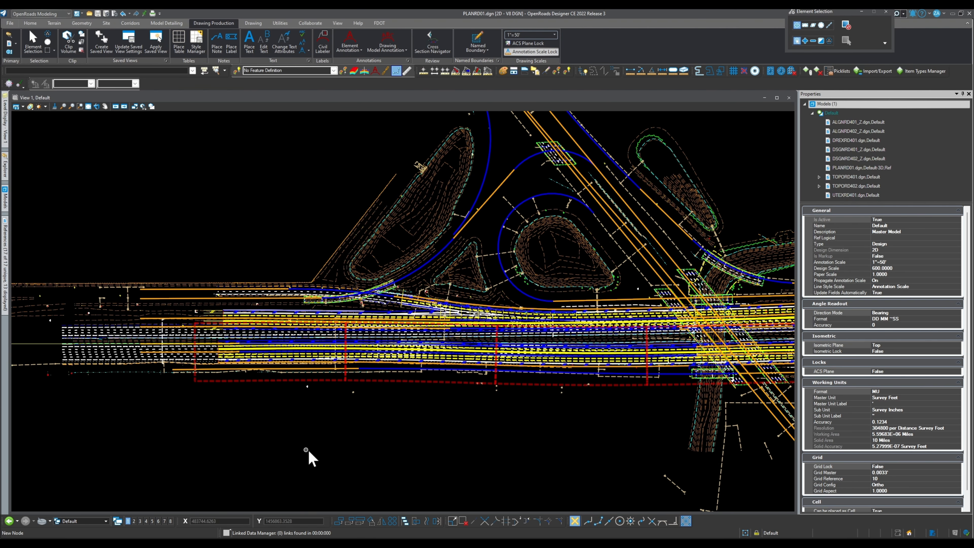
- Review the reference attachments of the Default model
{"action": "mouse_move", "coordinate": [5, 231]}
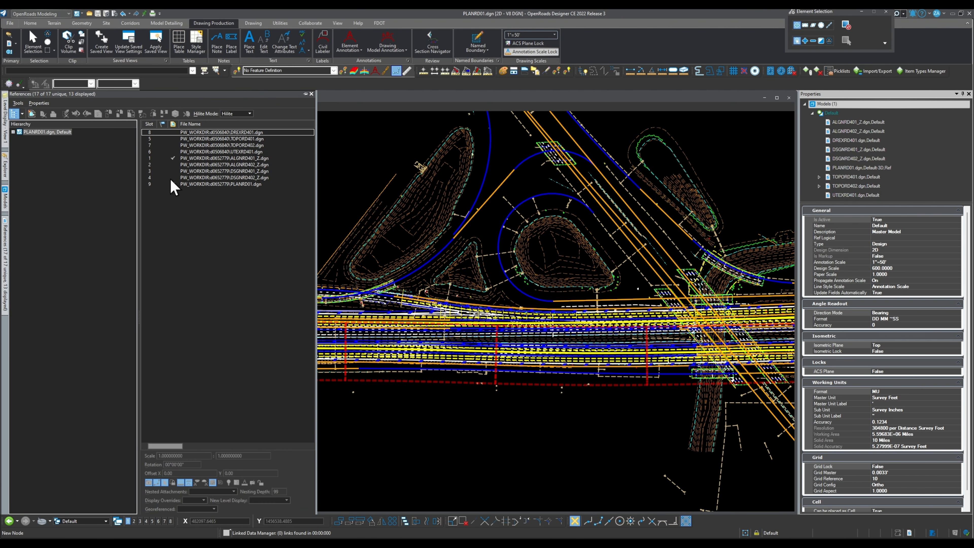
{"action": "left_click", "coordinate": [39, 103]}
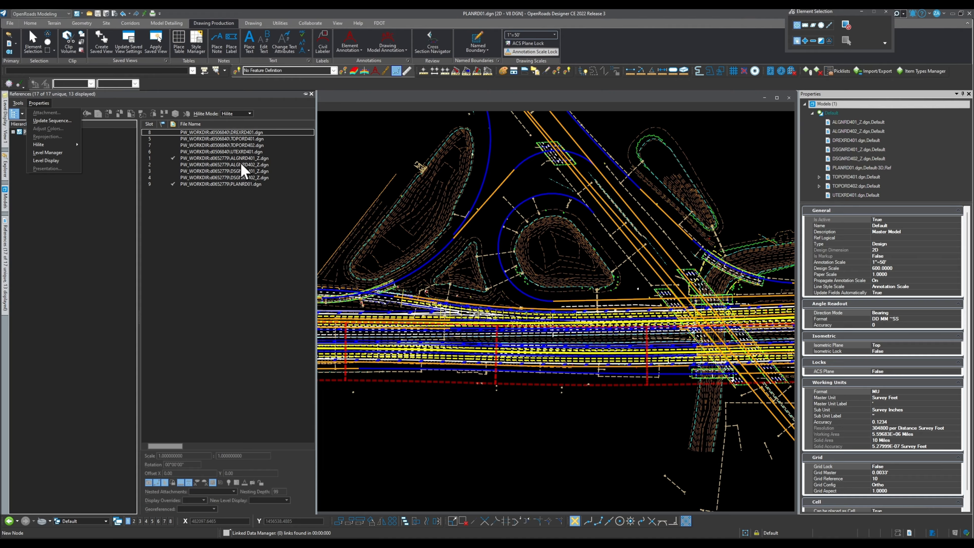
{"action": "left_click", "coordinate": [465, 417]}
- Open the I4_EB GUL - Plan 1. sheet and turn off the active annotation scale for its plan reference
{"action": "left_click", "coordinate": [5, 190]}
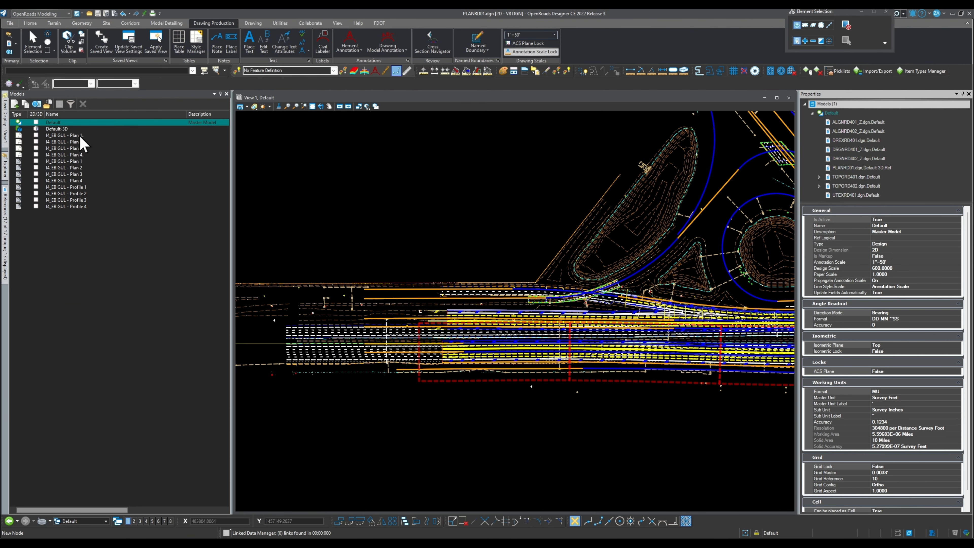
{"action": "double_click", "coordinate": [79, 135]}
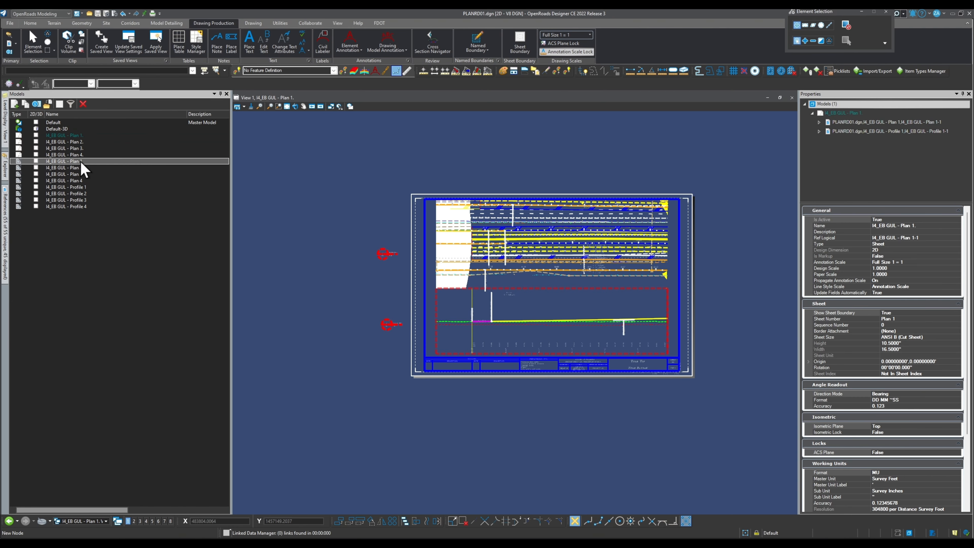
{"action": "double_click", "coordinate": [69, 161]}
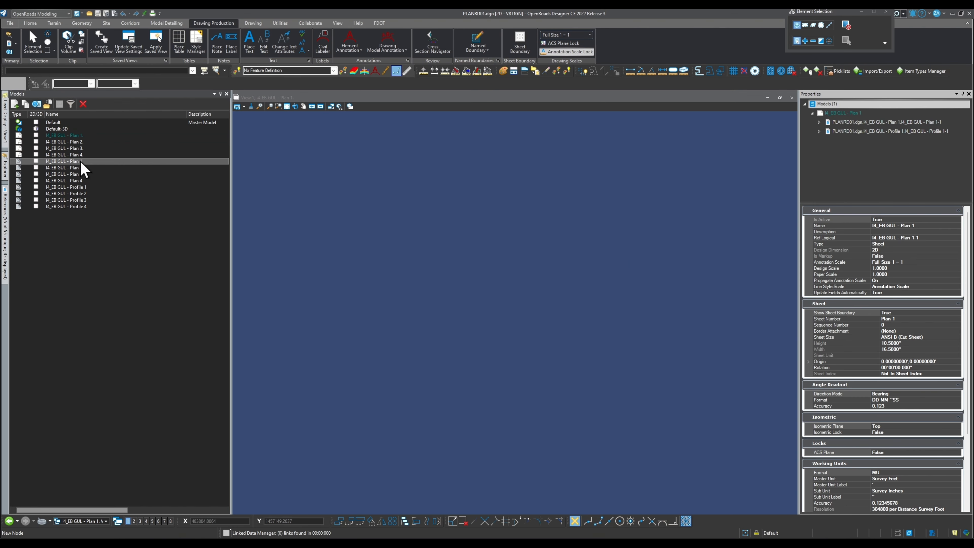
{"action": "double_click", "coordinate": [91, 135]}
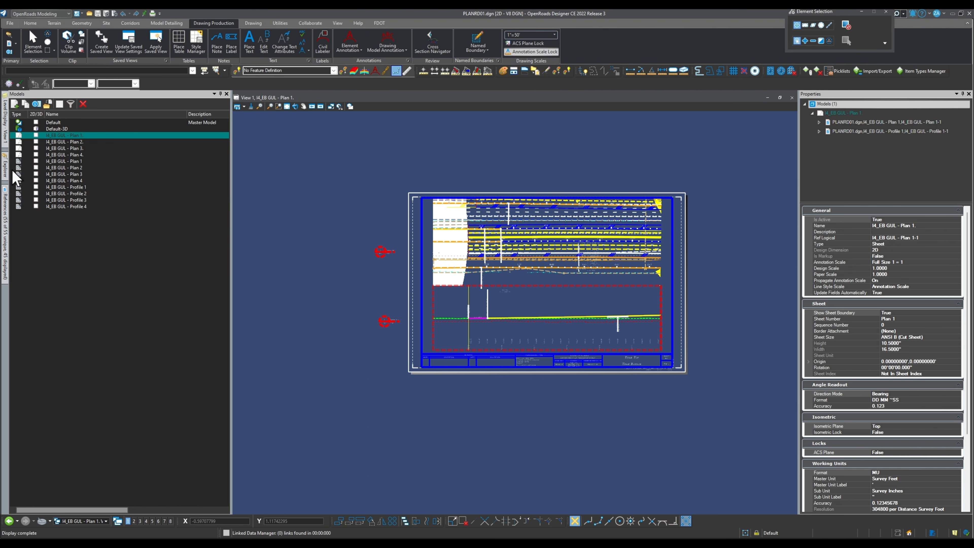
{"action": "left_click", "coordinate": [5, 203]}
{"action": "left_click", "coordinate": [226, 139]}
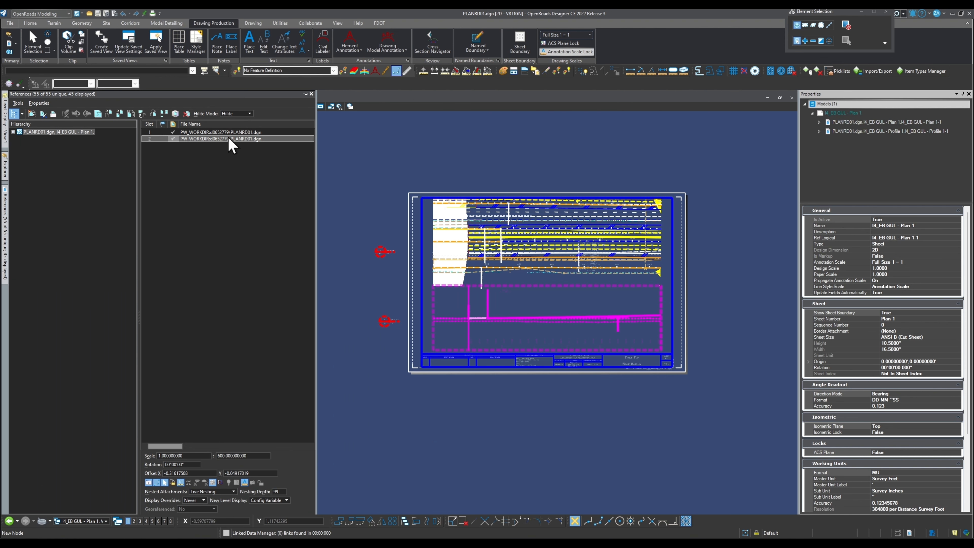
{"action": "left_click", "coordinate": [232, 132]}
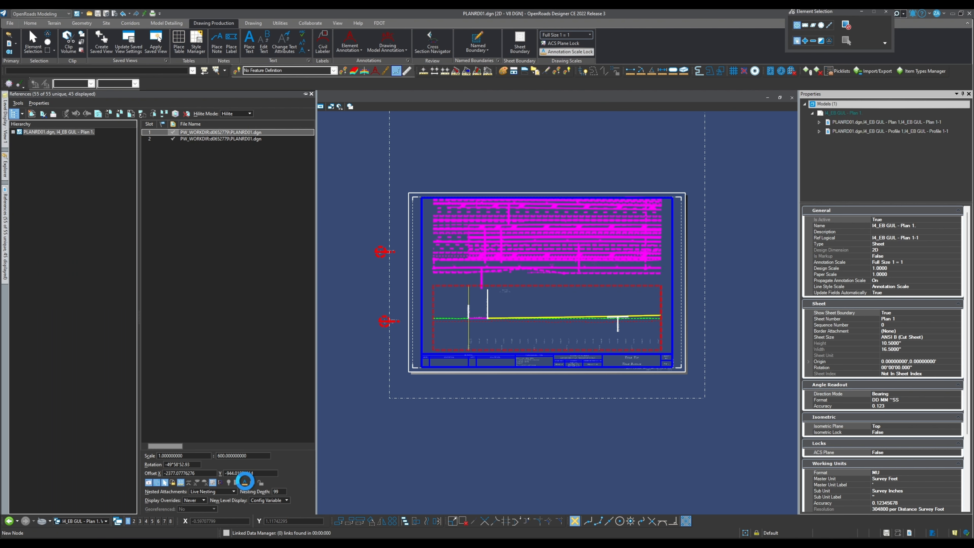
{"action": "left_click", "coordinate": [213, 287]}
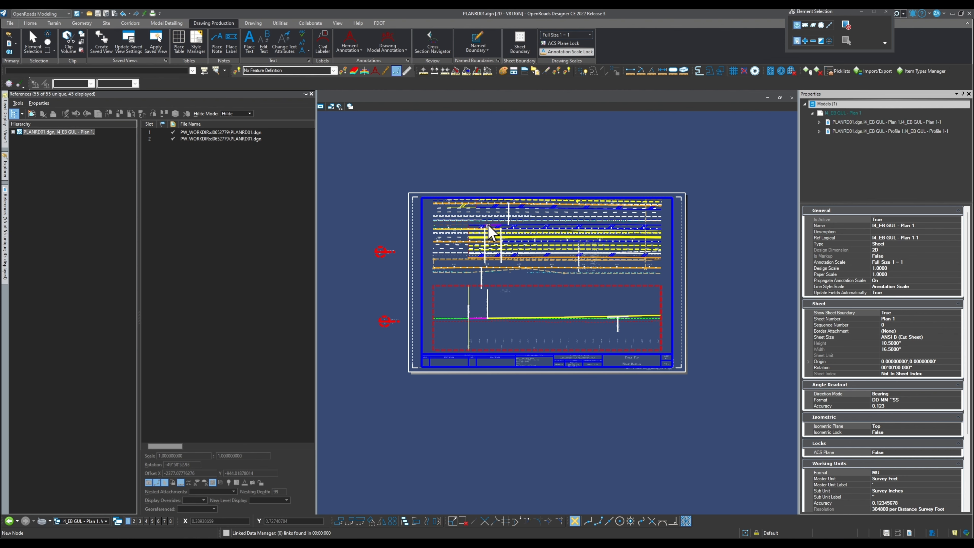
{"action": "left_click", "coordinate": [480, 232]}
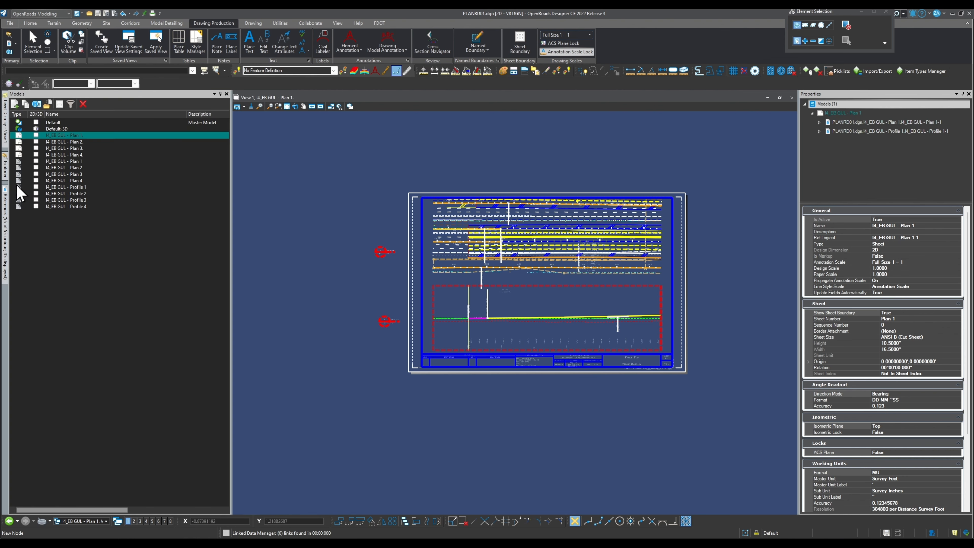
- Return to the Default model and detach its DREXRD401.dgn reference
{"action": "mouse_move", "coordinate": [5, 207]}
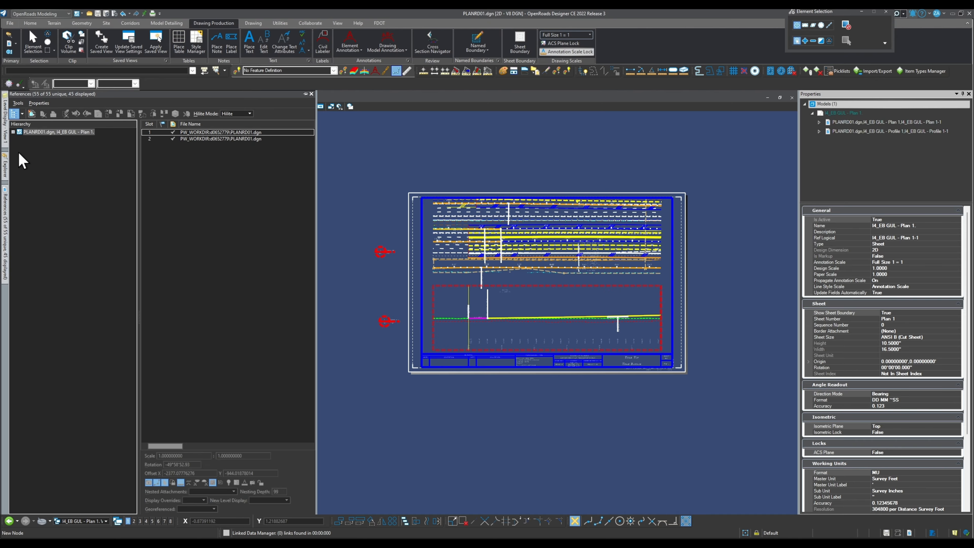
{"action": "left_click", "coordinate": [100, 521]}
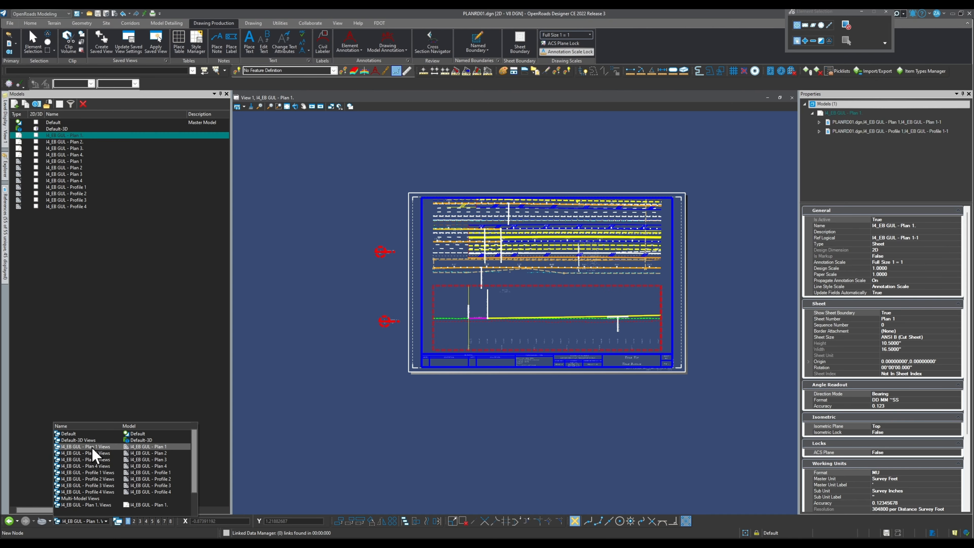
{"action": "left_click", "coordinate": [88, 435]}
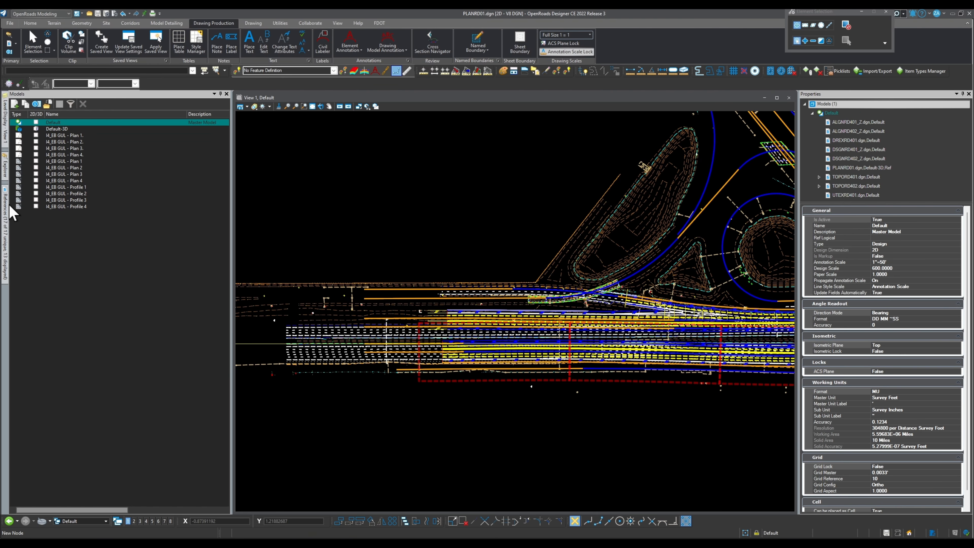
{"action": "mouse_move", "coordinate": [10, 207]}
{"action": "left_click", "coordinate": [278, 132]}
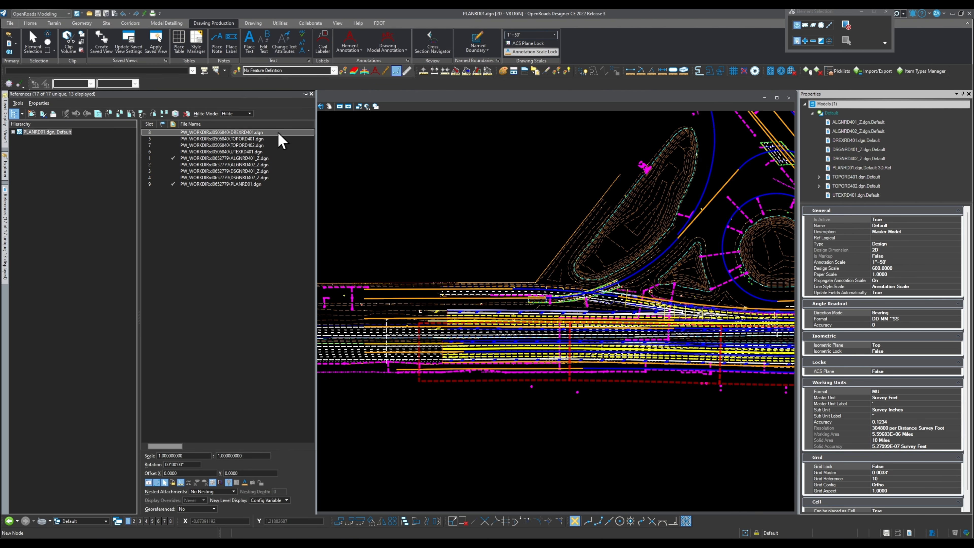
{"action": "left_click", "coordinate": [186, 113]}
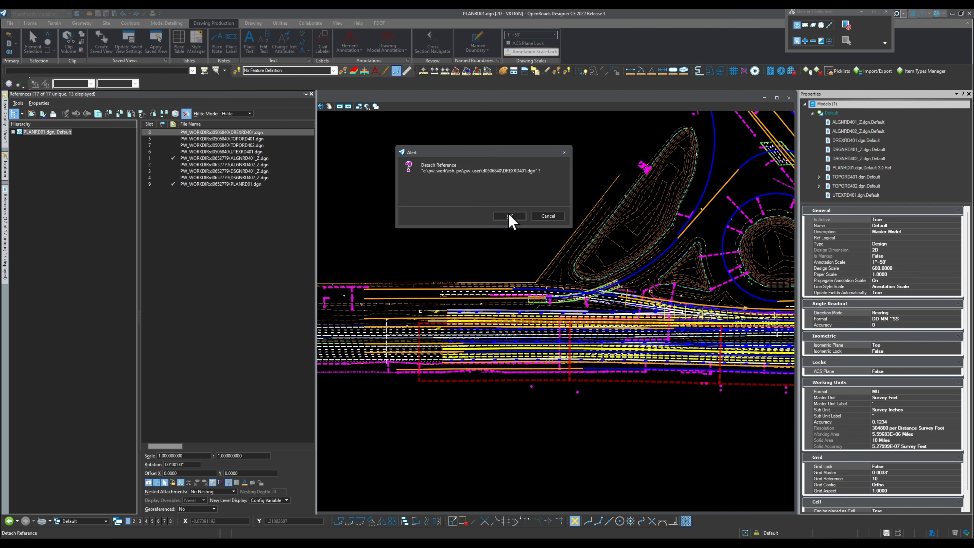
{"action": "left_click", "coordinate": [510, 216]}
- Try the active annotation scale on the TOPORD402.dgn reference and detach that reference from the Default model
{"action": "left_click", "coordinate": [261, 139]}
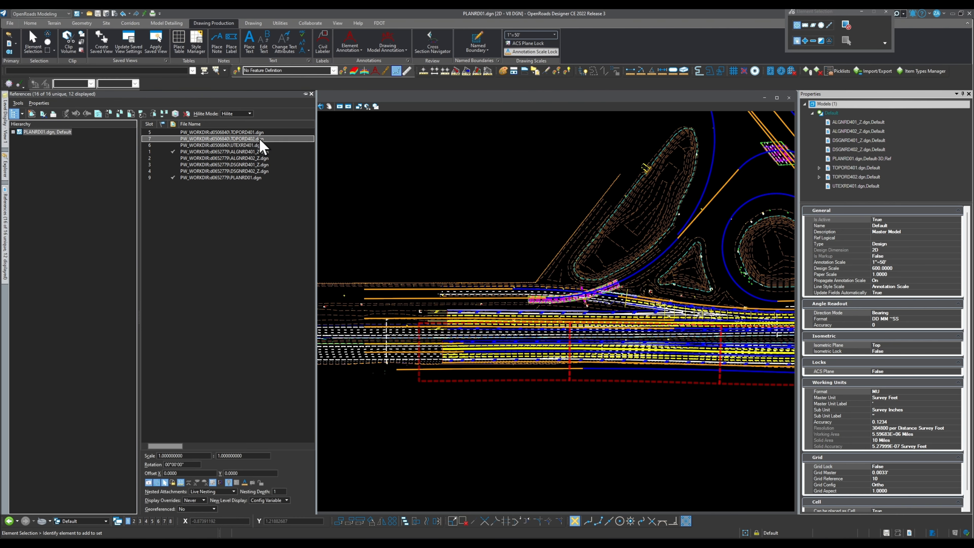
{"action": "left_click", "coordinate": [245, 482]}
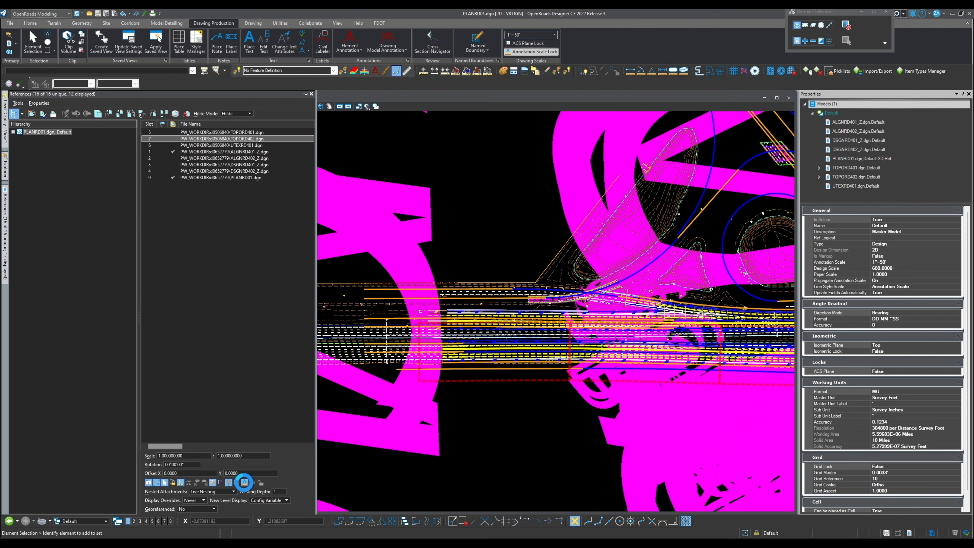
{"action": "left_click", "coordinate": [186, 114]}
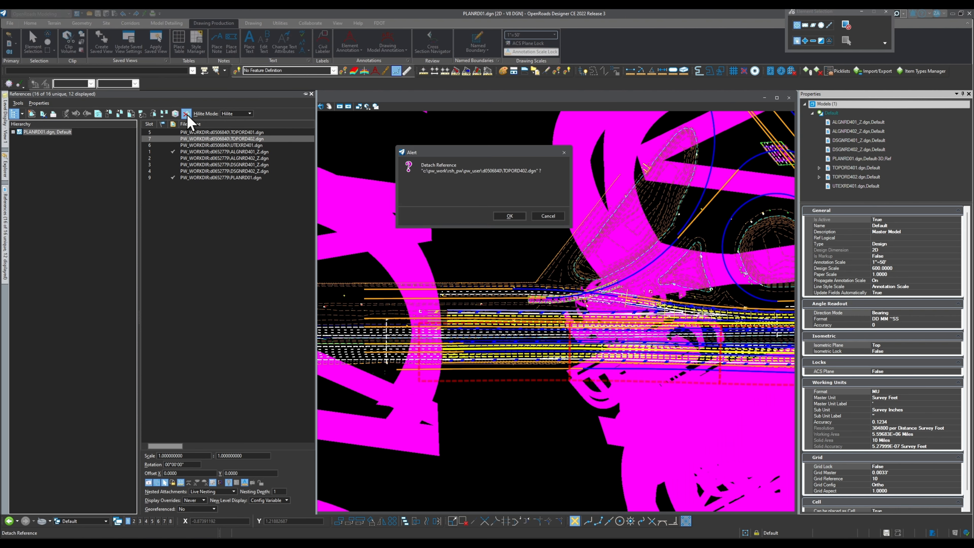
{"action": "left_click", "coordinate": [509, 215]}
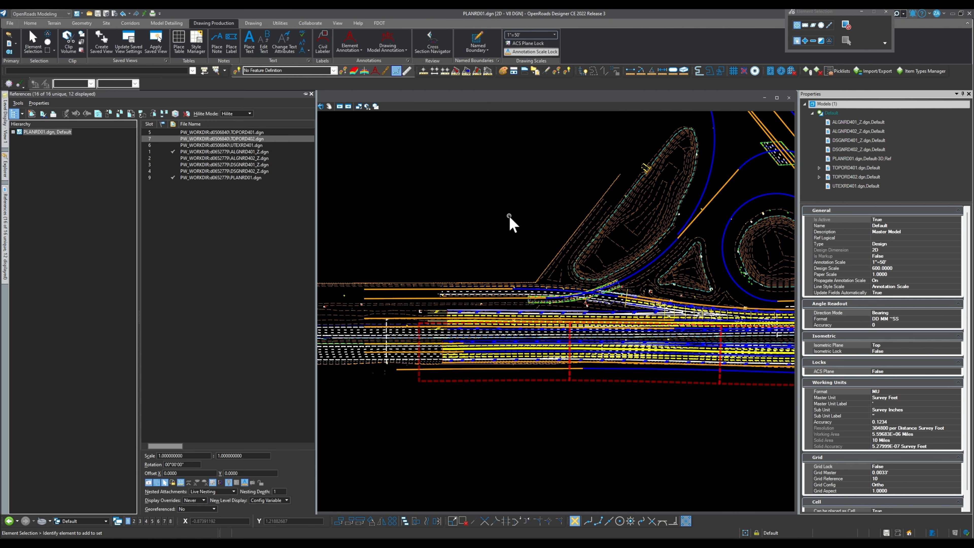
{"action": "left_click", "coordinate": [427, 199]}
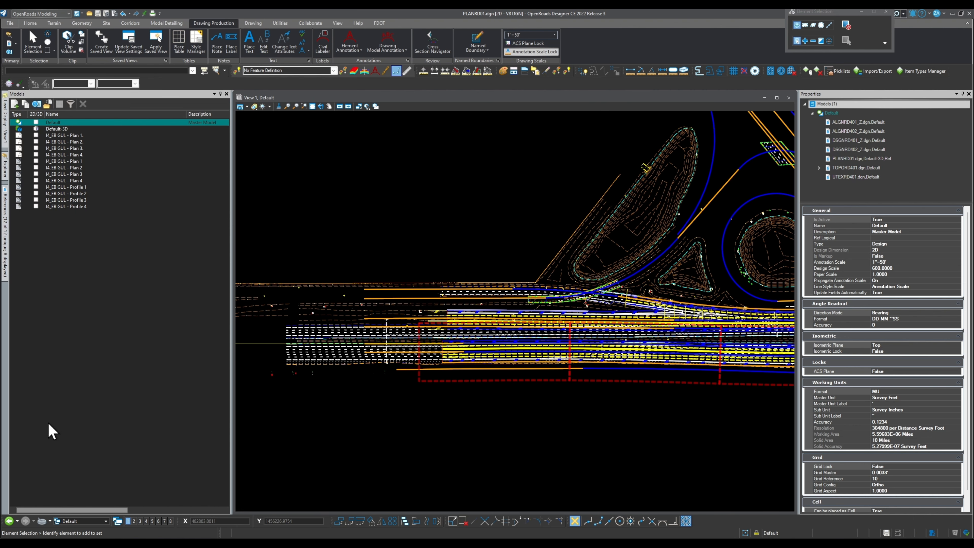
- Check the Plan 1. sheet and look through the I4_EB GUL plan drawings 1 to 4 and profile drawings 1 and 2
{"action": "double_click", "coordinate": [92, 135]}
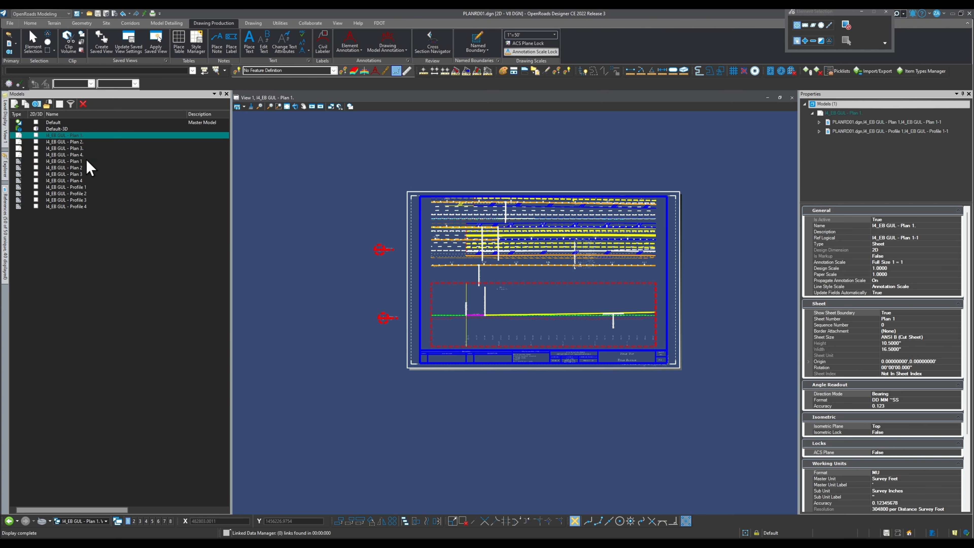
{"action": "double_click", "coordinate": [86, 161]}
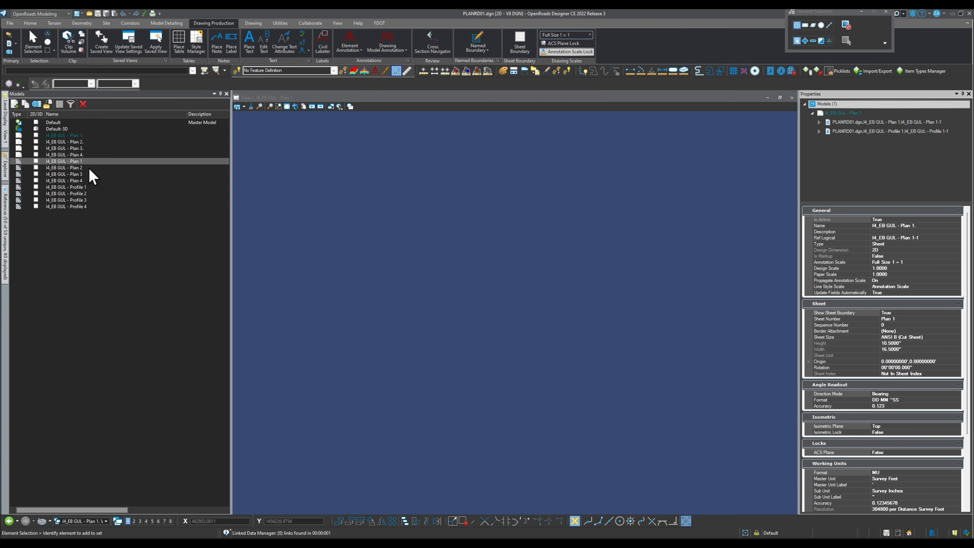
{"action": "double_click", "coordinate": [89, 168]}
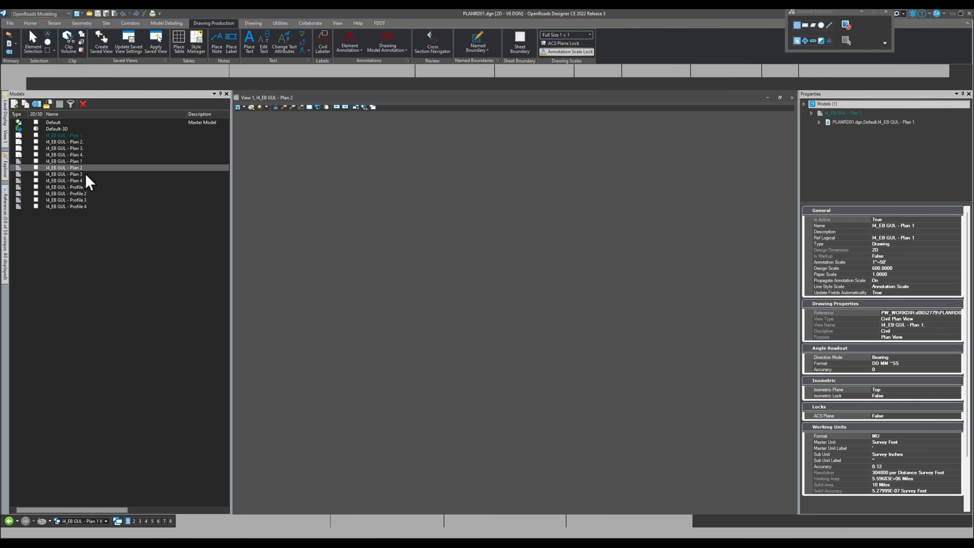
{"action": "double_click", "coordinate": [88, 175]}
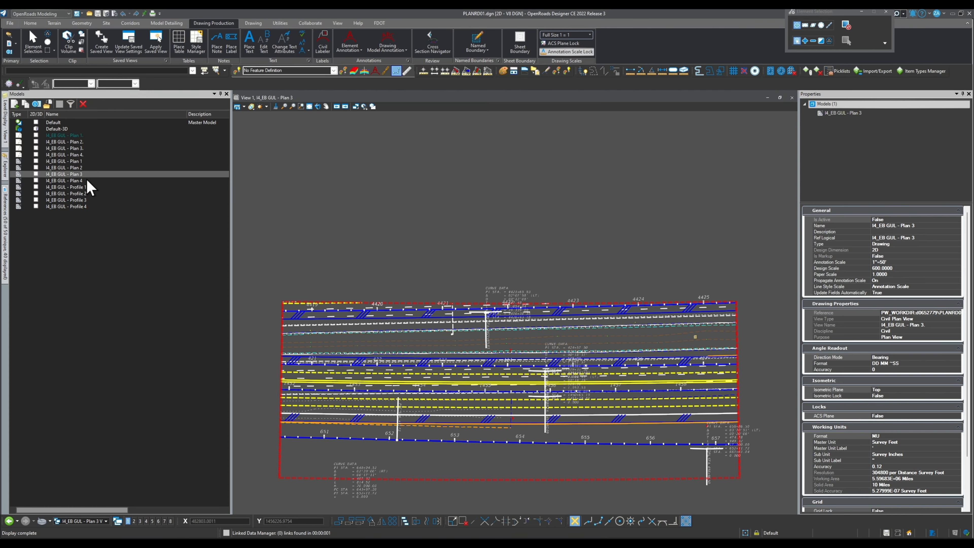
{"action": "double_click", "coordinate": [87, 180]}
{"action": "double_click", "coordinate": [89, 187]}
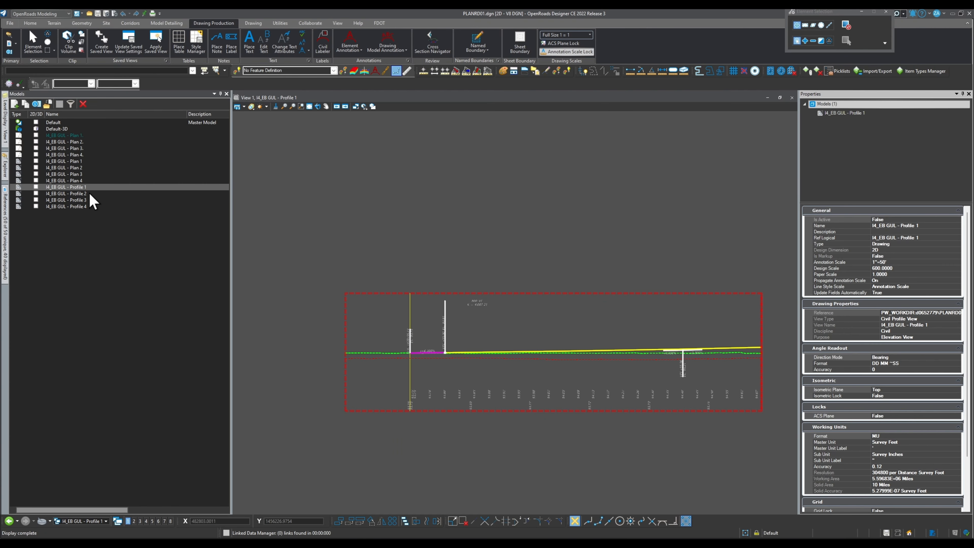
{"action": "double_click", "coordinate": [89, 193]}
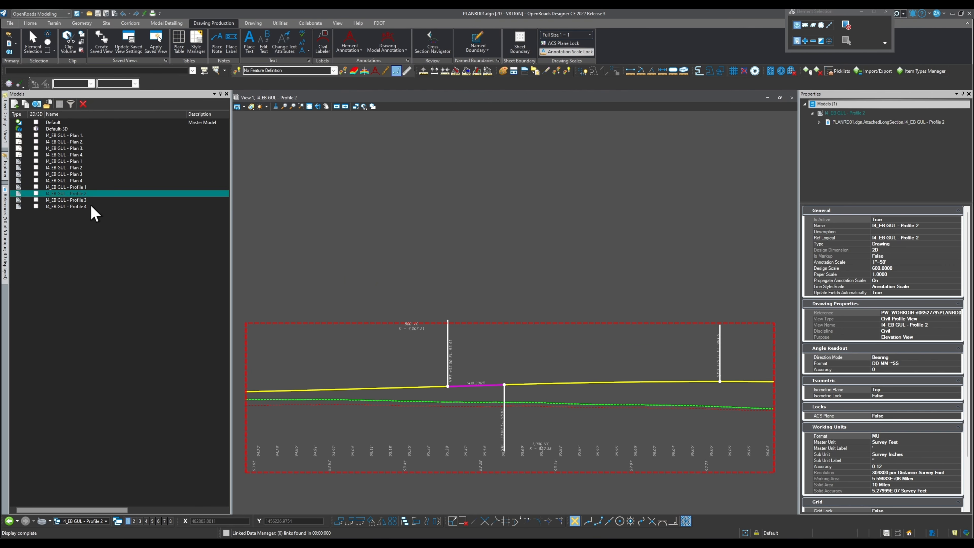
- Open the I4_EB GUL - Plan 1 drawing model and inspect the I4_WB XL baseline near stations 4405 and 4406
{"action": "double_click", "coordinate": [84, 161]}
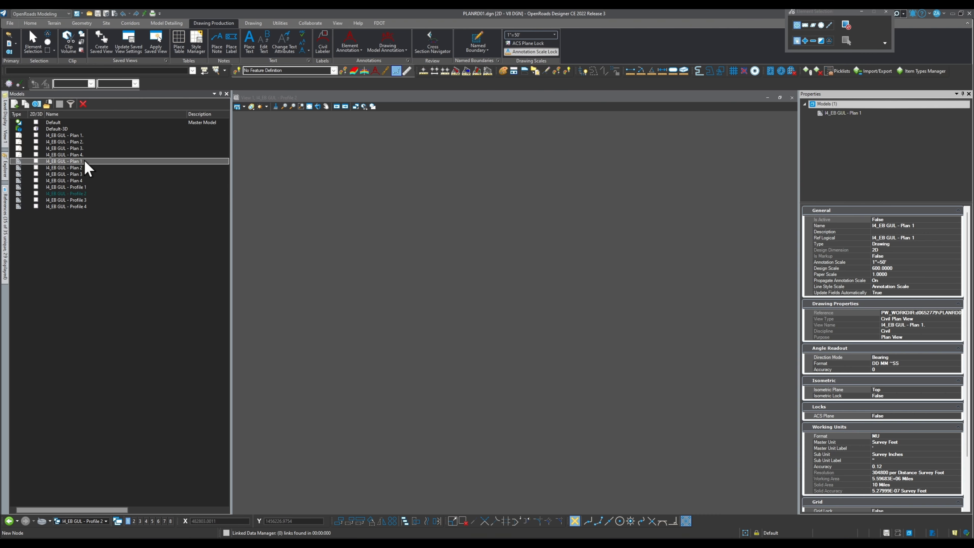
{"action": "scroll", "coordinate": [298, 248], "scroll_direction": "down", "scroll_amount": 1}
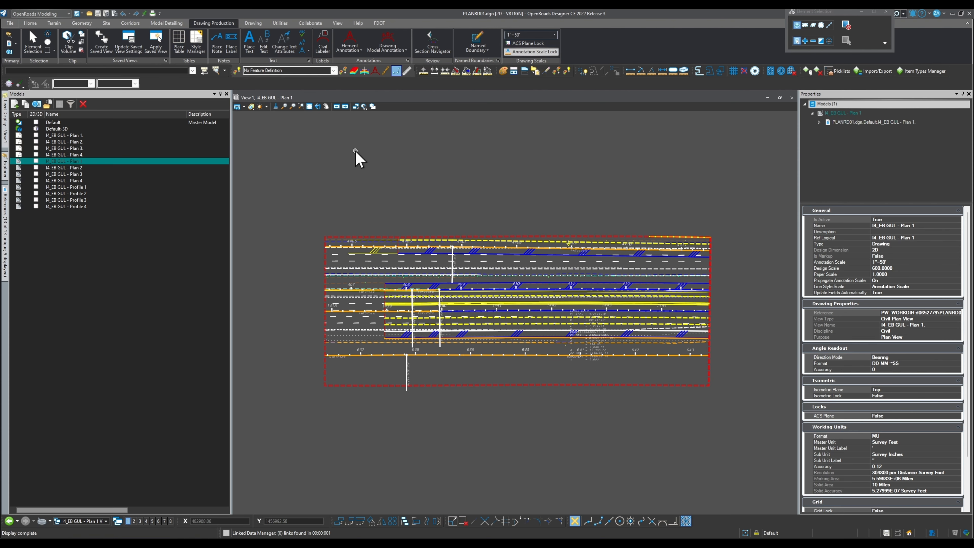
{"action": "scroll", "coordinate": [330, 321], "scroll_direction": "up", "scroll_amount": 2}
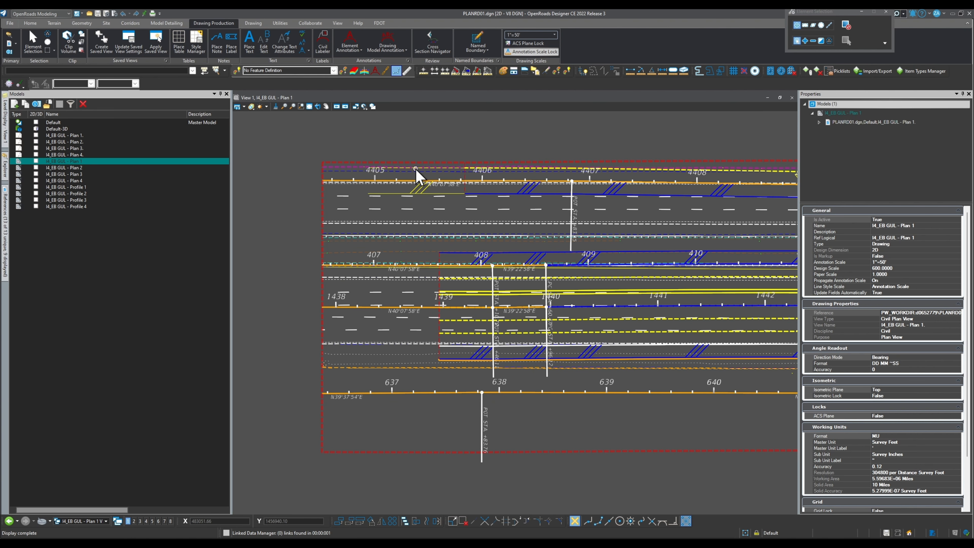
{"action": "scroll", "coordinate": [417, 174], "scroll_direction": "up", "scroll_amount": 3}
{"action": "left_click", "coordinate": [401, 187]}
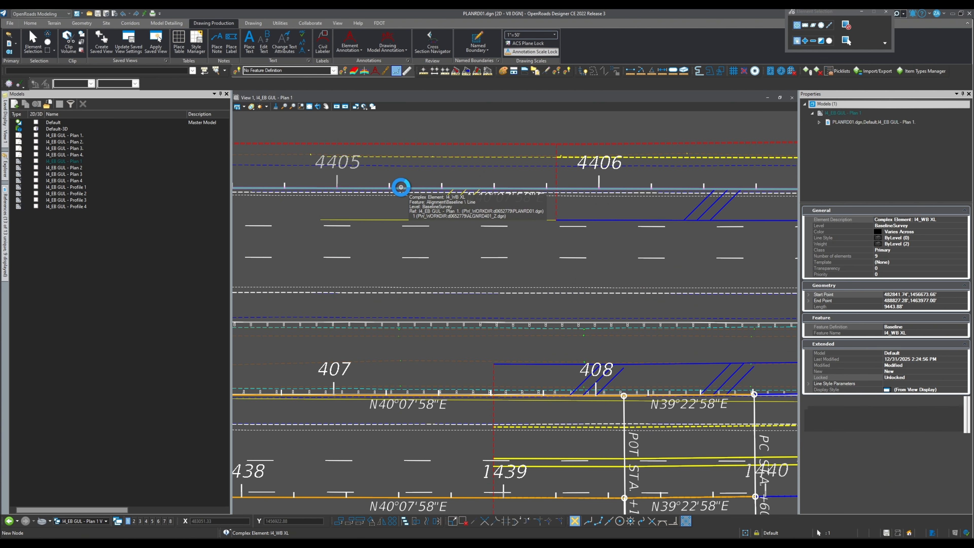
{"action": "left_click", "coordinate": [366, 207]}
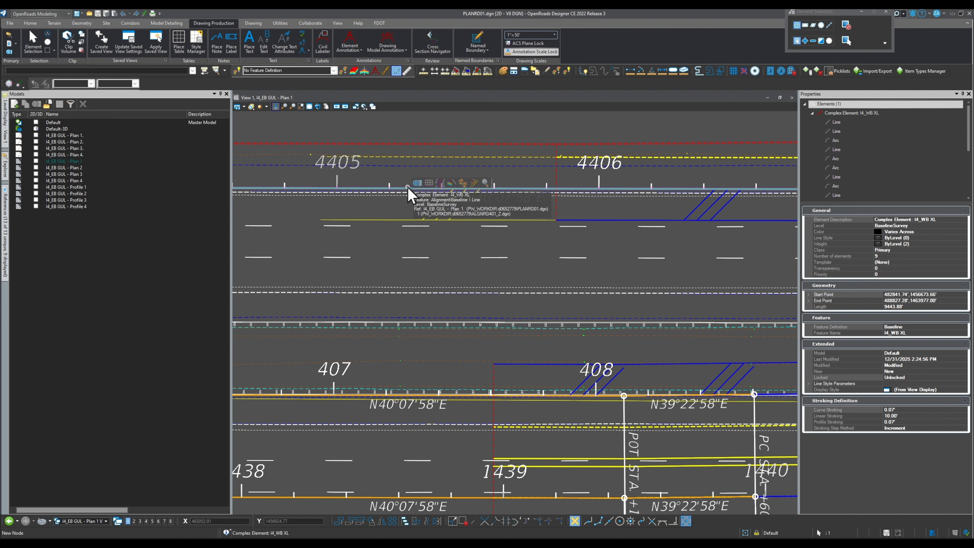
{"action": "mouse_move", "coordinate": [407, 187]}
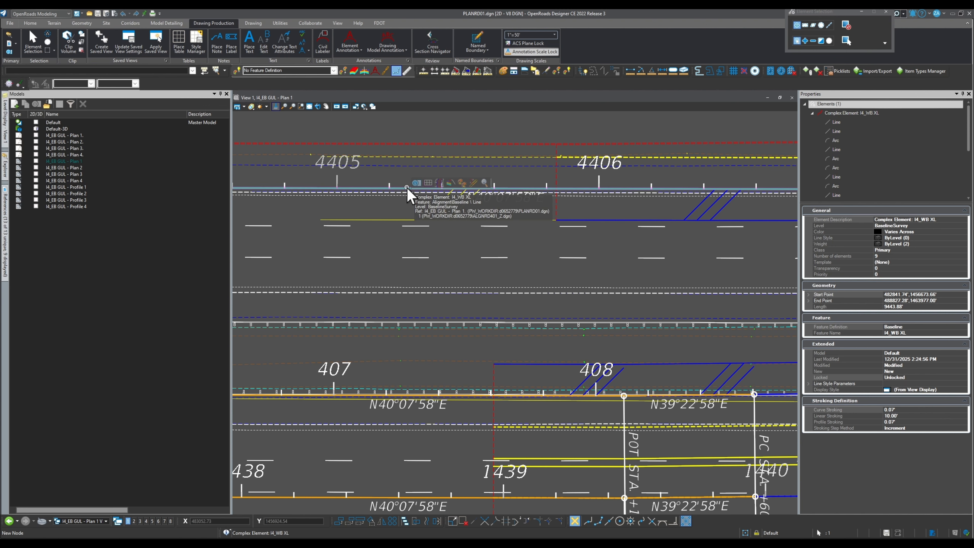
- Examine the station and bearing labels along the baselines in the Plan 1 drawing and reopen the I4_EB GUL - Plan 1. sheet
{"action": "scroll", "coordinate": [404, 215], "scroll_direction": "down", "scroll_amount": 4}
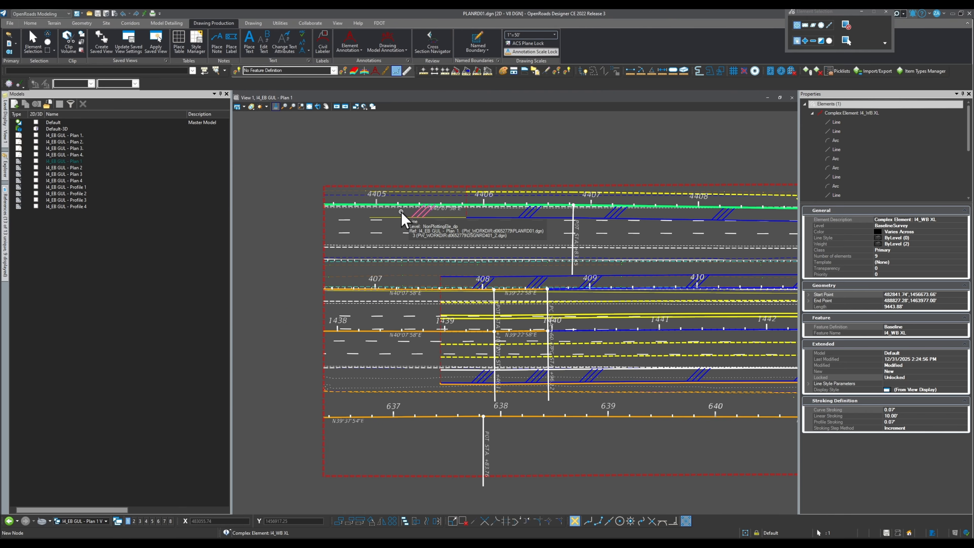
{"action": "scroll", "coordinate": [401, 212], "scroll_direction": "up", "scroll_amount": 3}
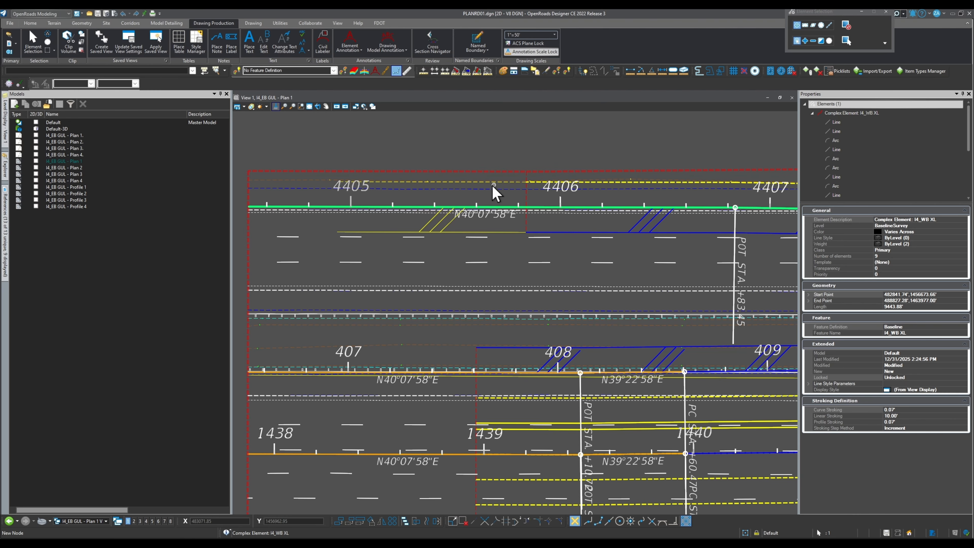
{"action": "scroll", "coordinate": [446, 211], "scroll_direction": "down", "scroll_amount": 3}
{"action": "double_click", "coordinate": [75, 136]}
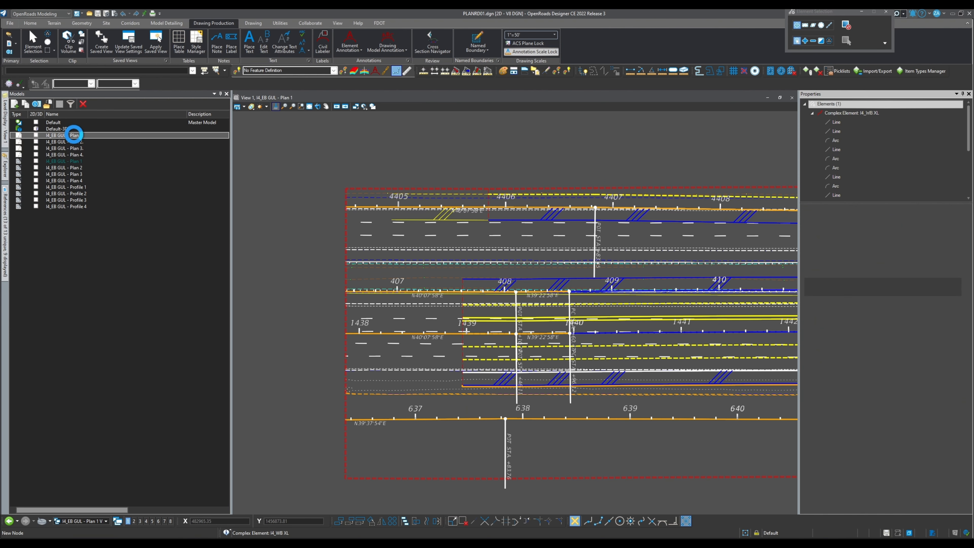
- Open the I4_EB GUL - Plan 1 drawing, turn off its PLANRD01.dgn reference display, and delete all annotation in the drawing
{"action": "double_click", "coordinate": [78, 162]}
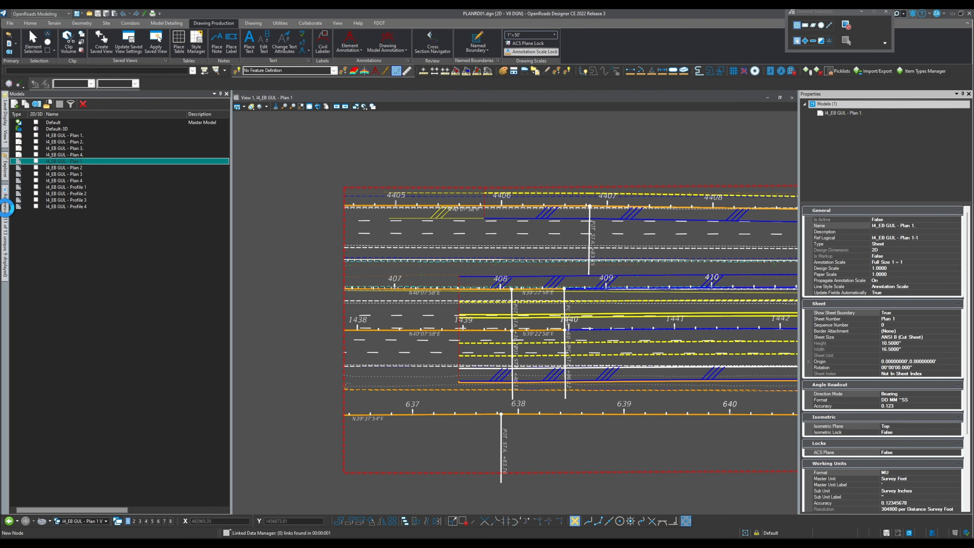
{"action": "mouse_move", "coordinate": [5, 212]}
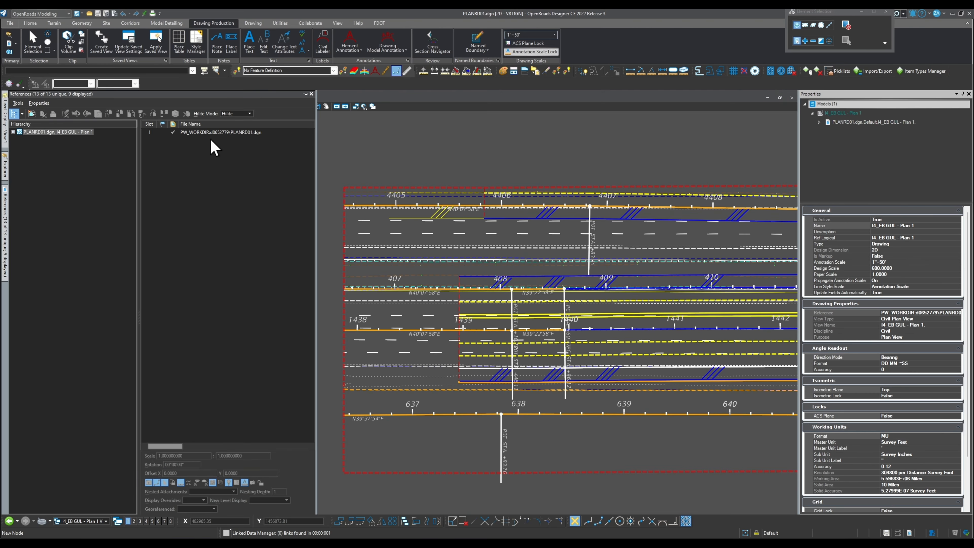
{"action": "left_click", "coordinate": [207, 134]}
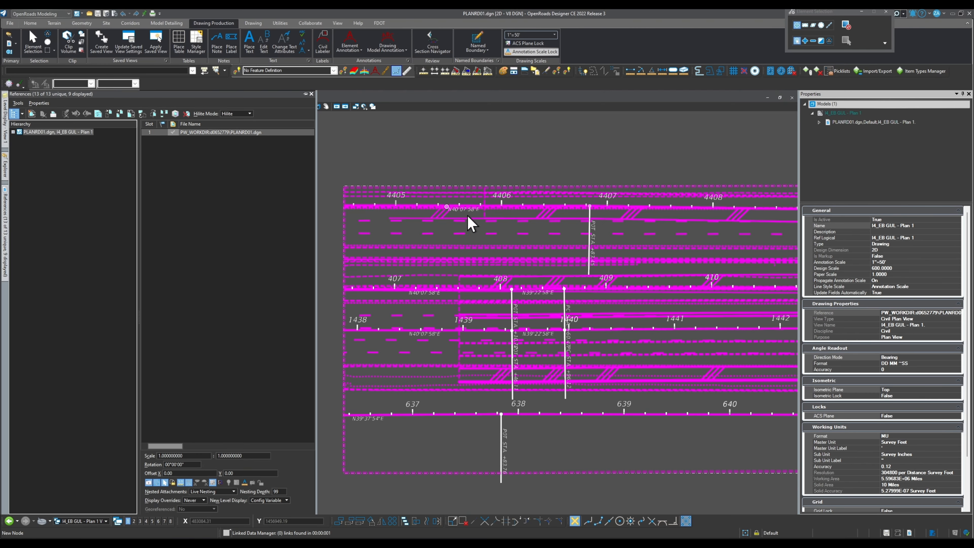
{"action": "left_click", "coordinate": [156, 482]}
{"action": "scroll", "coordinate": [545, 311], "scroll_direction": "down", "scroll_amount": 4}
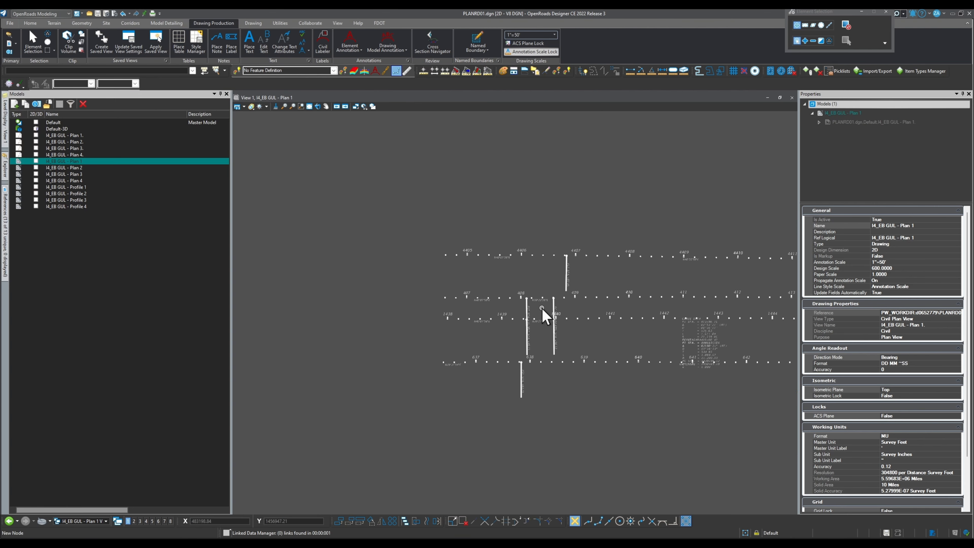
{"action": "left_click_drag", "start_coordinate": [331, 227], "coordinate": [659, 377]}
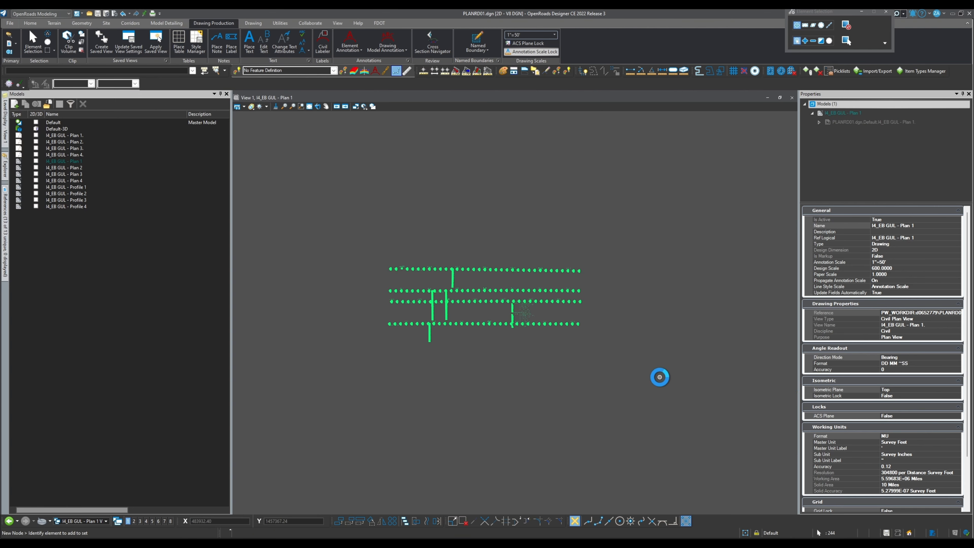
{"action": "key", "text": "Delete"}
{"action": "left_click", "coordinate": [306, 198]}
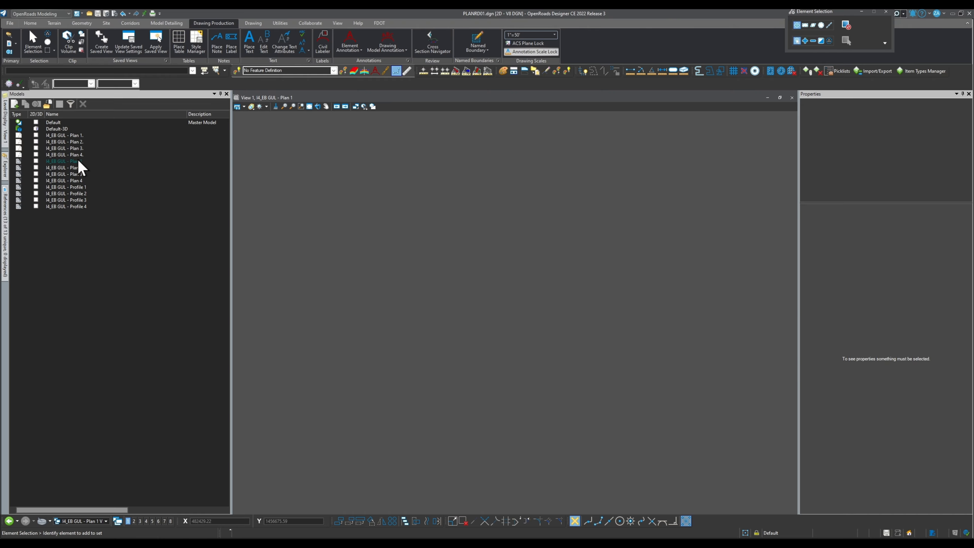
- Turn the display of the PLANRD01.dgn reference back on in the Plan 1 drawing and check the linework
{"action": "left_click", "coordinate": [6, 203]}
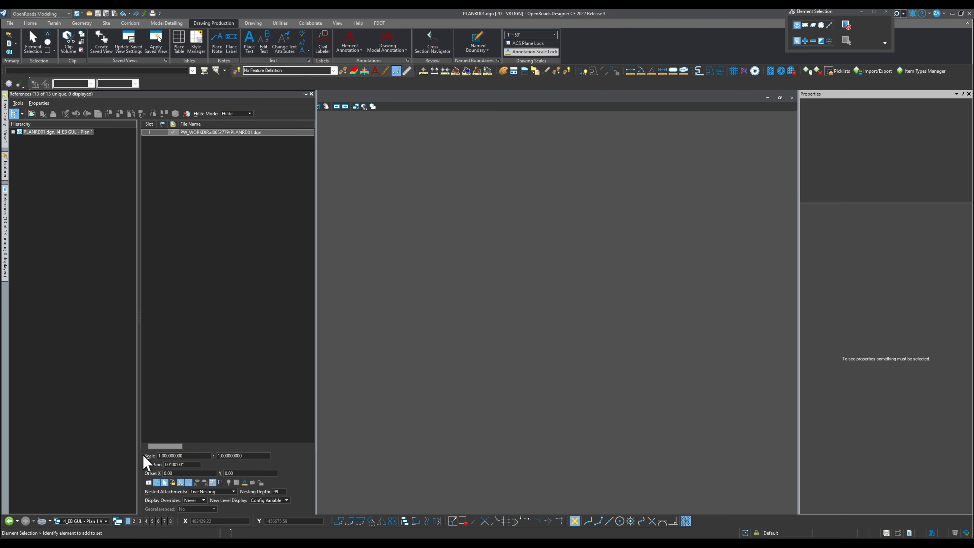
{"action": "left_click", "coordinate": [212, 482]}
{"action": "left_click", "coordinate": [245, 483]}
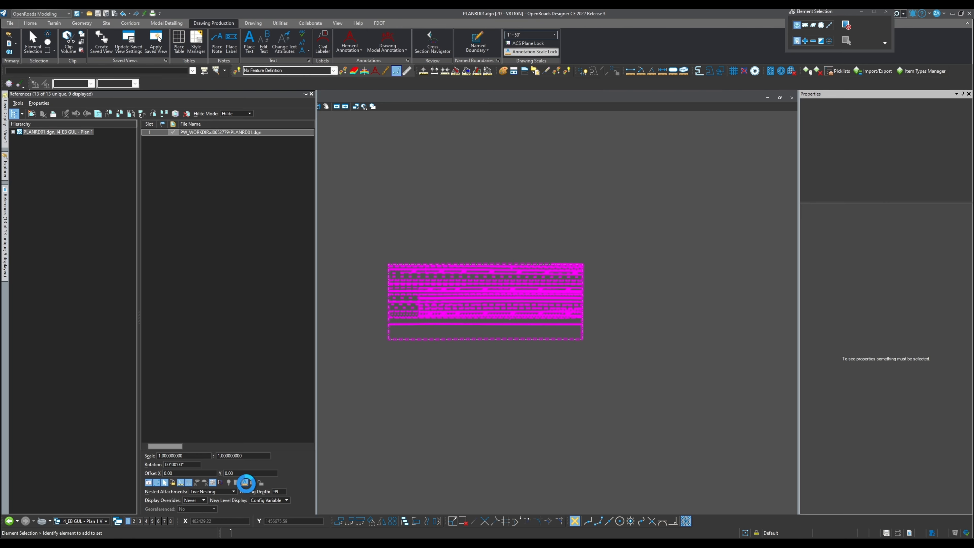
{"action": "left_click", "coordinate": [203, 240]}
{"action": "scroll", "coordinate": [399, 292], "scroll_direction": "up", "scroll_amount": 3}
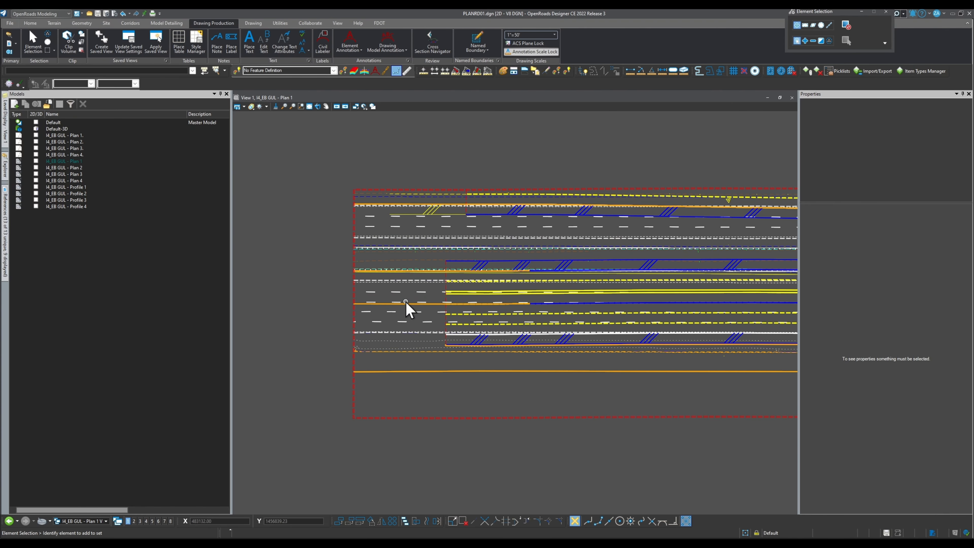
{"action": "scroll", "coordinate": [298, 307], "scroll_direction": "up", "scroll_amount": 1}
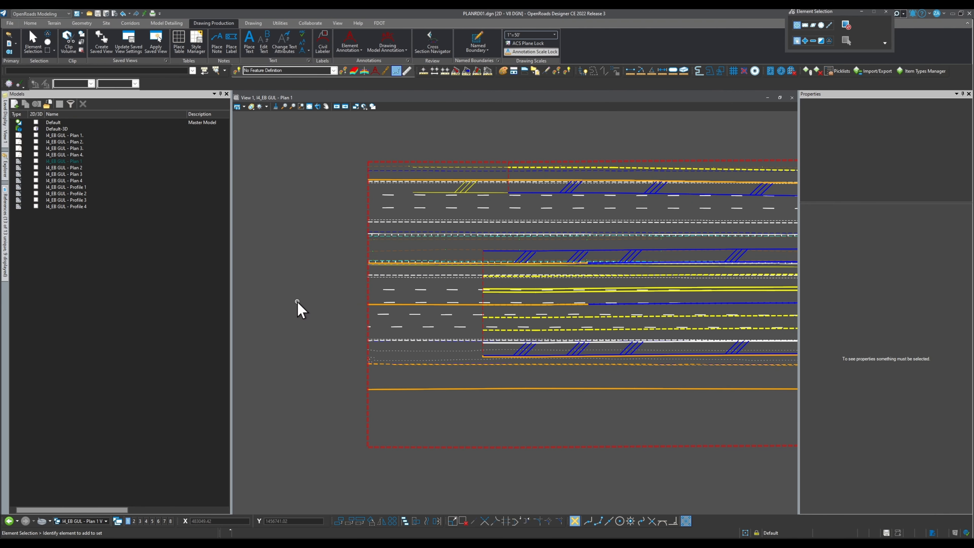
- In the I4_EB GUL - Plan 2 drawing, turn off the PLANRD01.dgn reference display and delete all annotation
{"action": "double_click", "coordinate": [68, 168]}
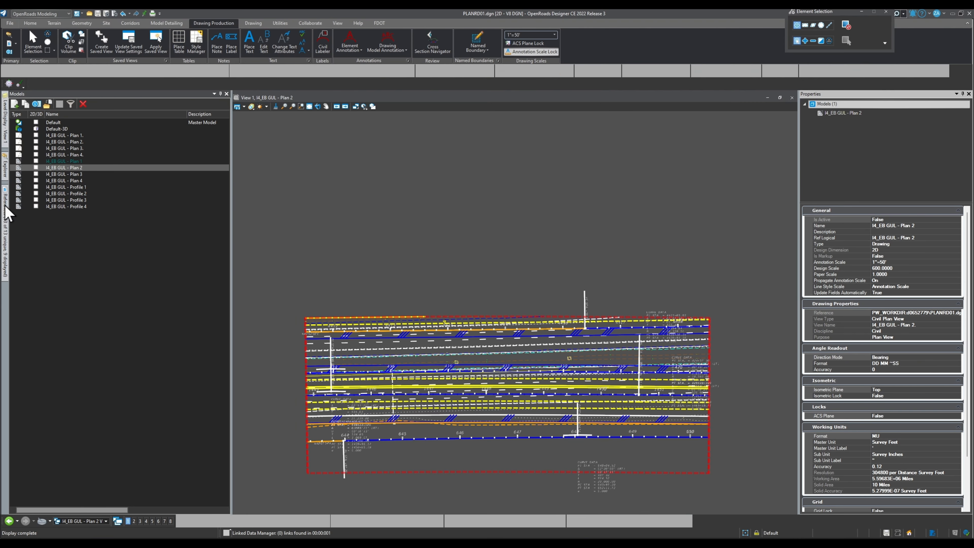
{"action": "left_click", "coordinate": [5, 209]}
{"action": "left_click", "coordinate": [211, 133]}
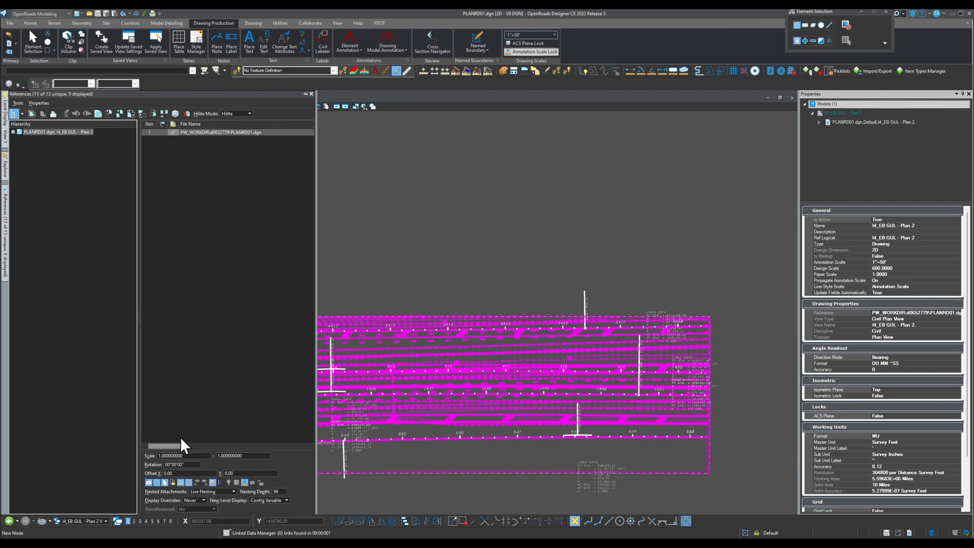
{"action": "left_click", "coordinate": [149, 483]}
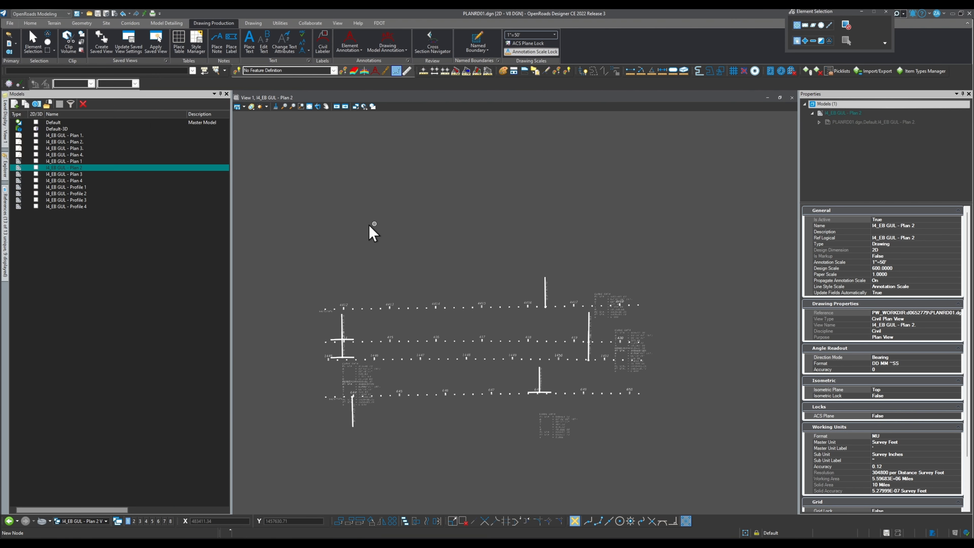
{"action": "mouse_move", "coordinate": [285, 226]}
{"action": "left_mouse_down"}
{"action": "mouse_move", "coordinate": [613, 466]}
{"action": "mouse_move", "coordinate": [674, 465]}
{"action": "left_mouse_up"}
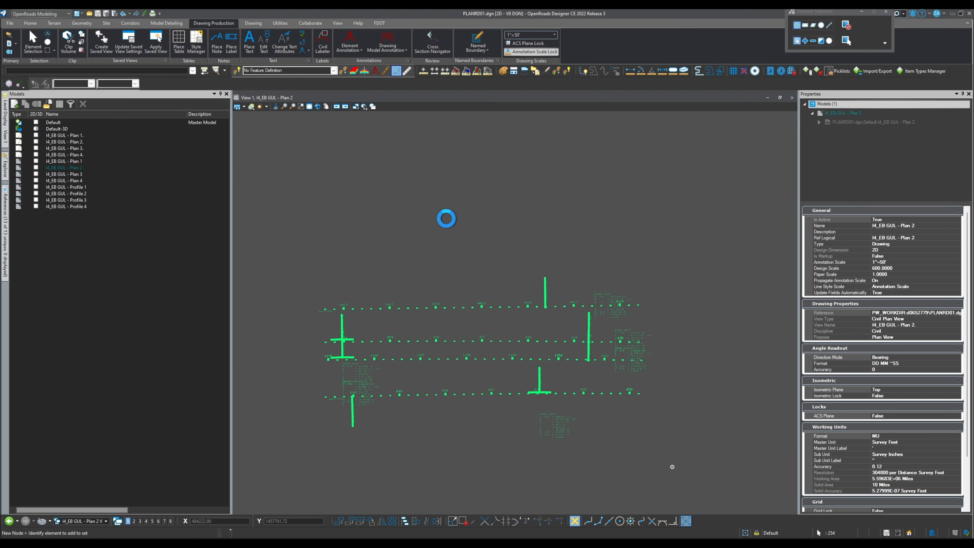
{"action": "key", "text": "Delete"}
- In the I4_EB GUL - Plan 3 drawing, turn off the PLANRD01.dgn reference display and delete all annotation
{"action": "double_click", "coordinate": [66, 174]}
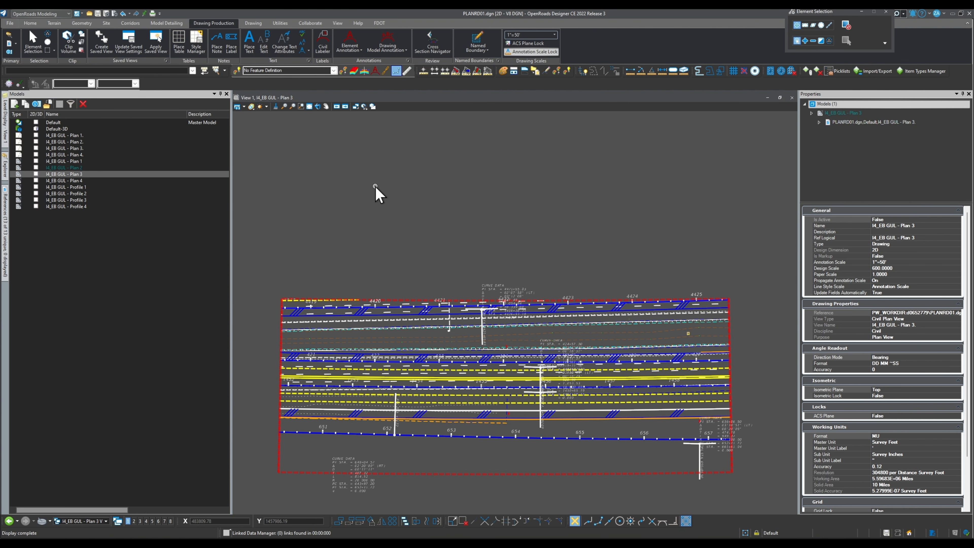
{"action": "scroll", "coordinate": [376, 192], "scroll_direction": "down", "scroll_amount": 2}
{"action": "left_click_drag", "start_coordinate": [290, 196], "coordinate": [287, 252]}
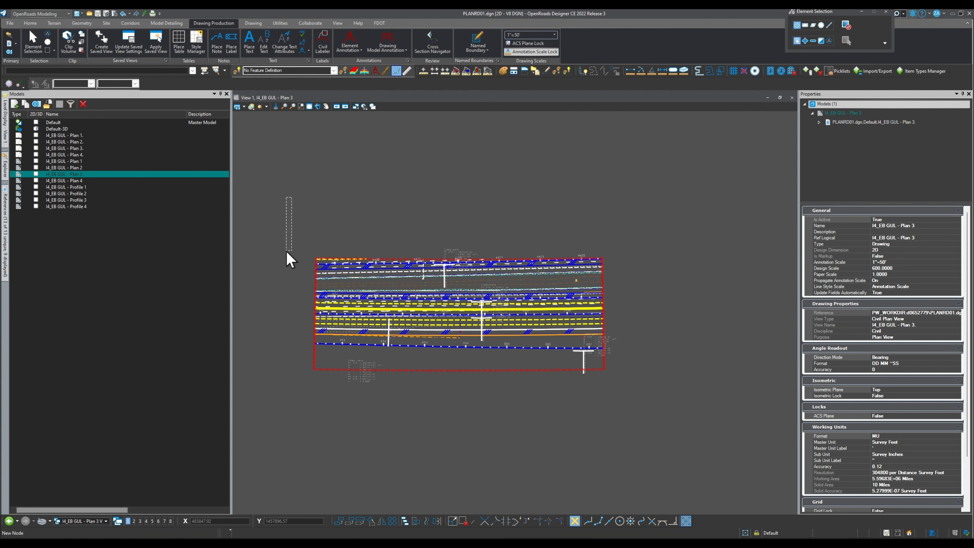
{"action": "left_click", "coordinate": [5, 226]}
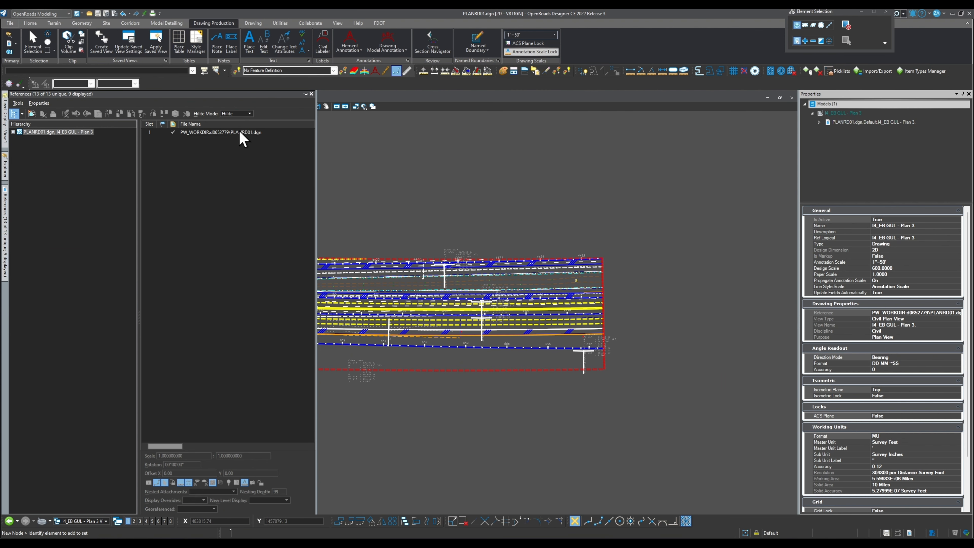
{"action": "left_click", "coordinate": [241, 133]}
{"action": "left_click", "coordinate": [149, 482]}
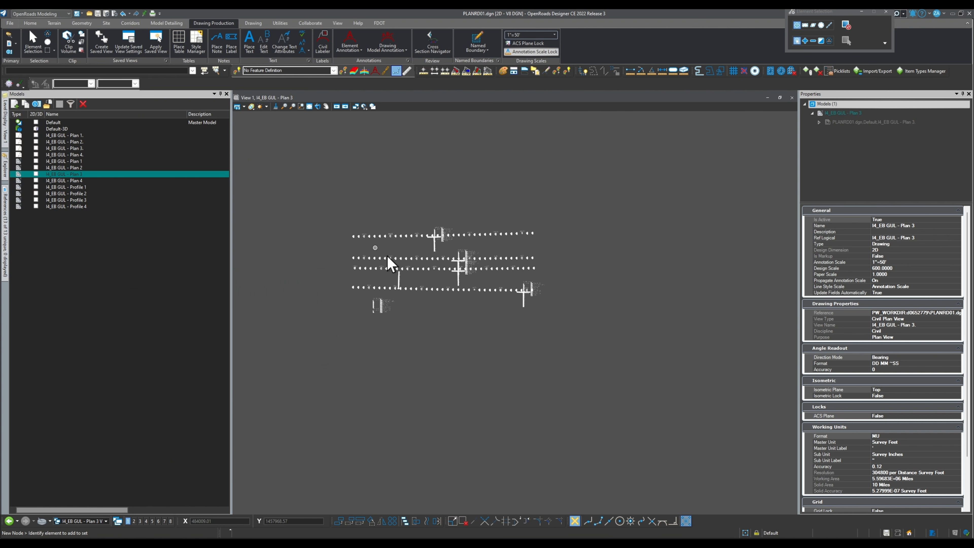
{"action": "left_click_drag", "start_coordinate": [298, 190], "coordinate": [605, 363]}
{"action": "key", "text": "Delete"}
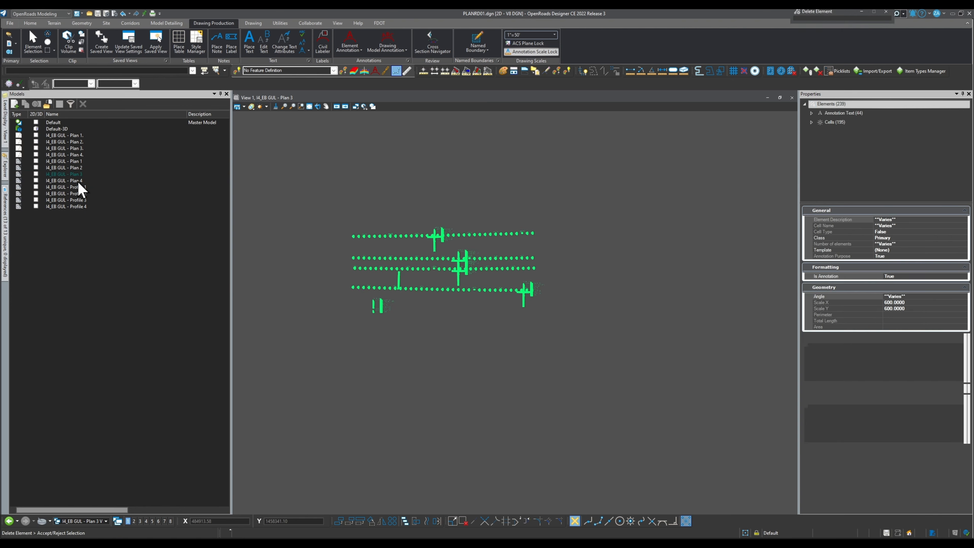
- In the I4_EB GUL - Plan 4 drawing, turn off the PLANRD01.dgn reference display and delete all annotation
{"action": "double_click", "coordinate": [141, 180]}
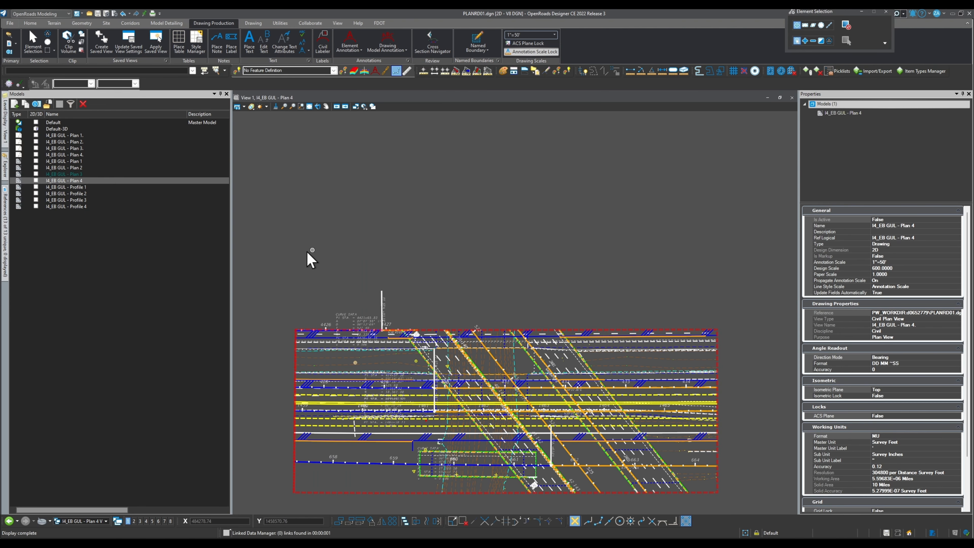
{"action": "scroll", "coordinate": [299, 233], "scroll_direction": "down", "scroll_amount": 2}
{"action": "mouse_move", "coordinate": [5, 242]}
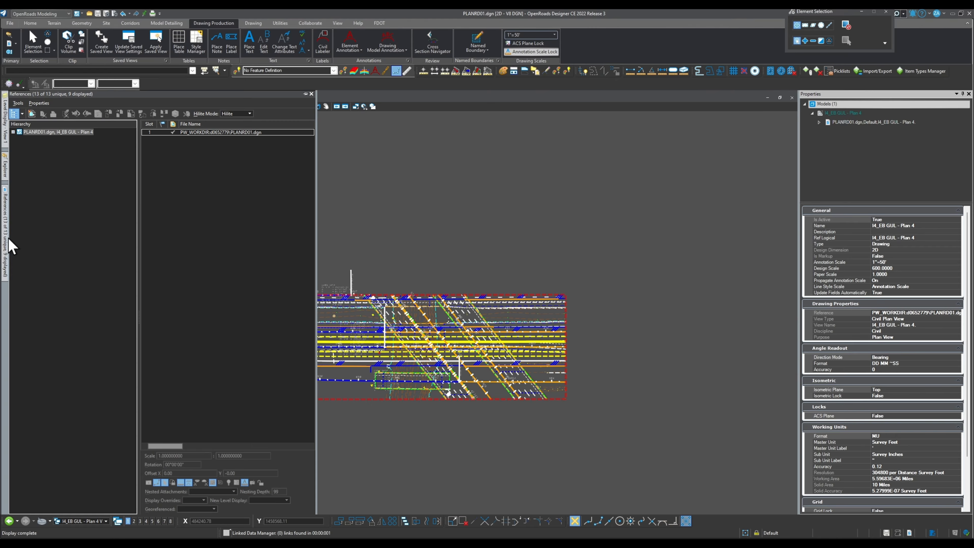
{"action": "left_click", "coordinate": [149, 482]}
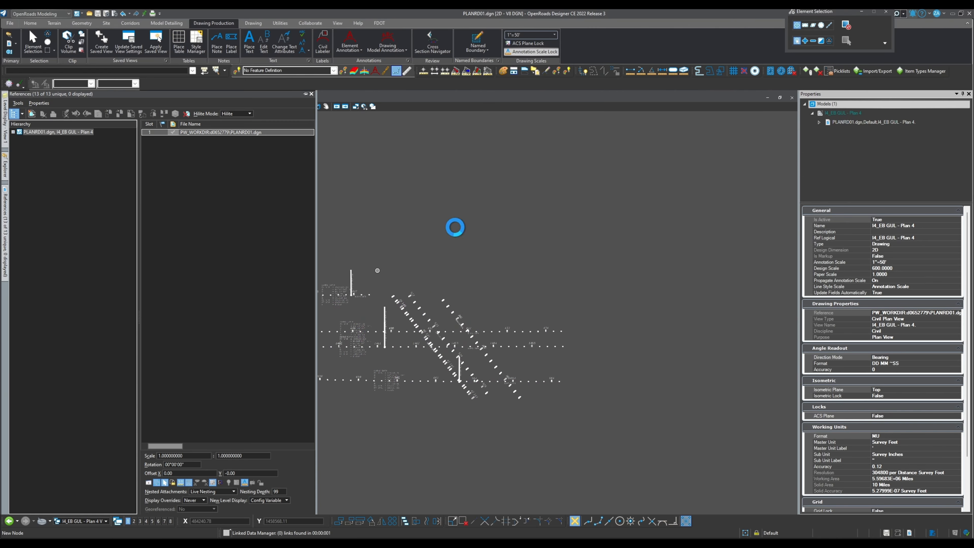
{"action": "left_click_drag", "start_coordinate": [320, 230], "coordinate": [610, 400]}
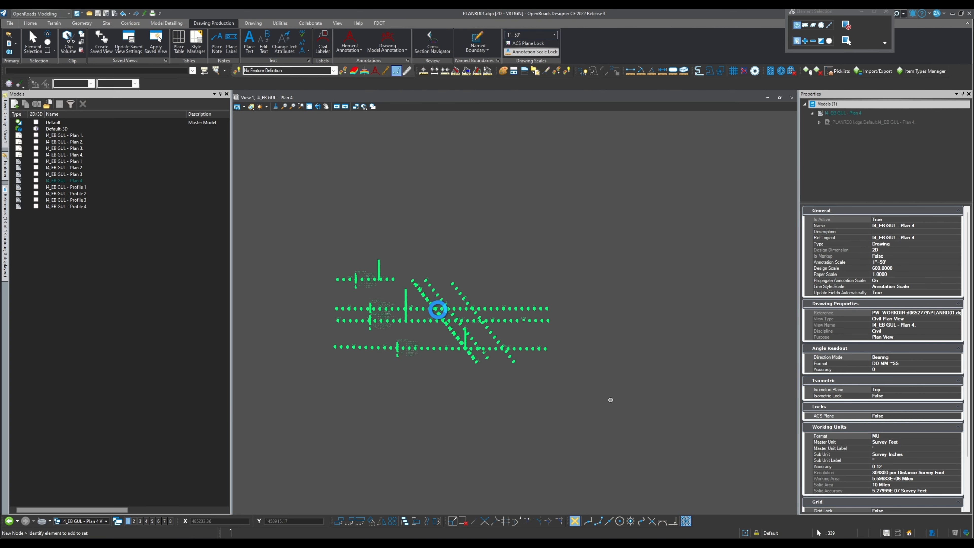
{"action": "key", "text": "Delete"}
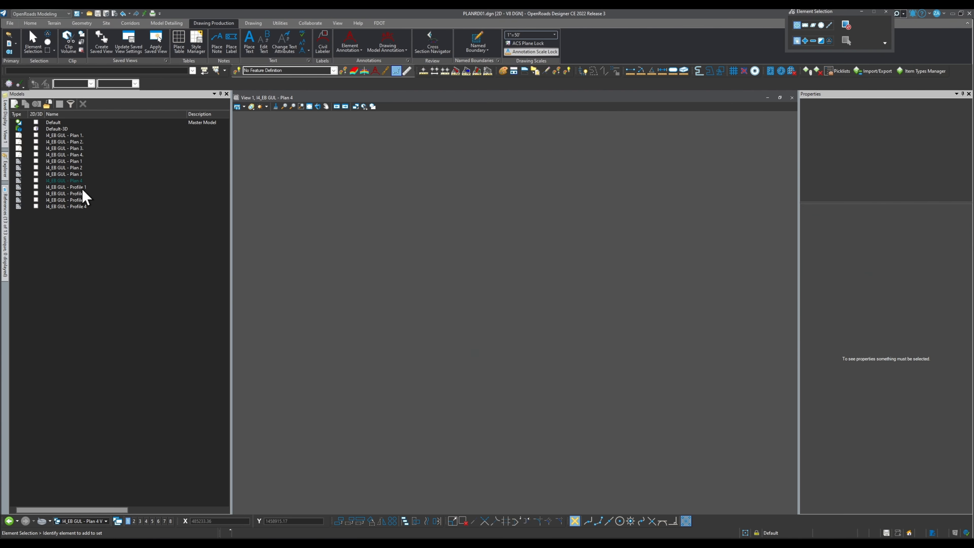
- Reopen the I4_EB GUL - Plan 1 drawing and check its PLANRD01.dgn reference and linework
{"action": "double_click", "coordinate": [73, 161]}
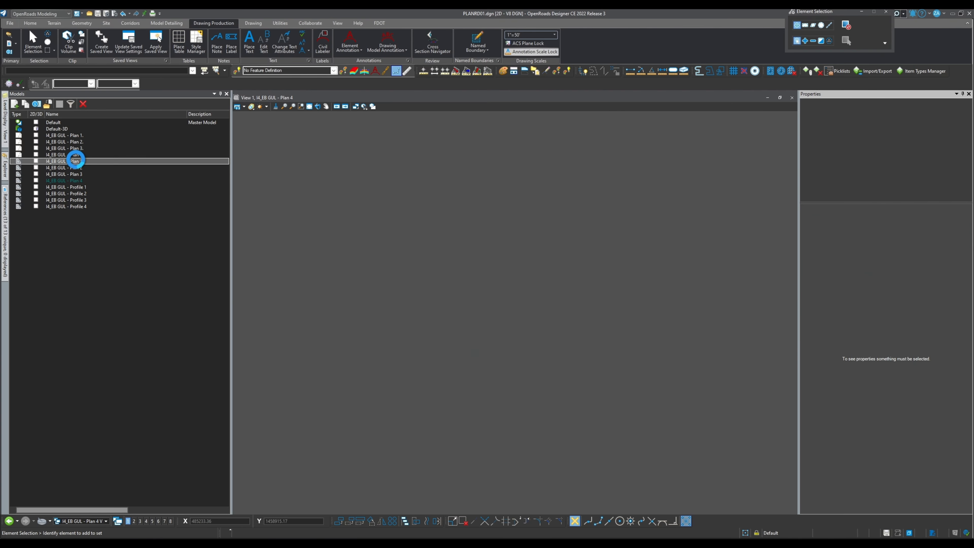
{"action": "left_click", "coordinate": [6, 196]}
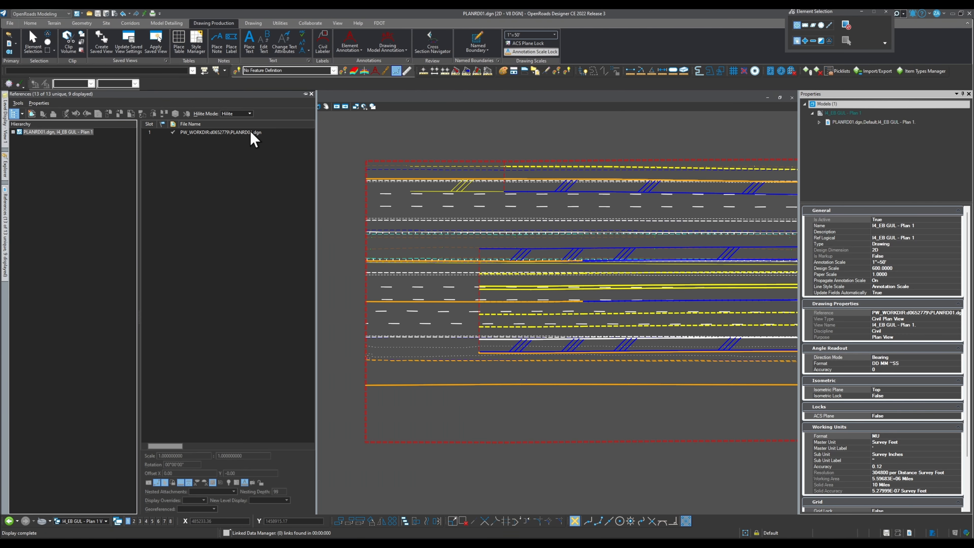
{"action": "left_click", "coordinate": [230, 132]}
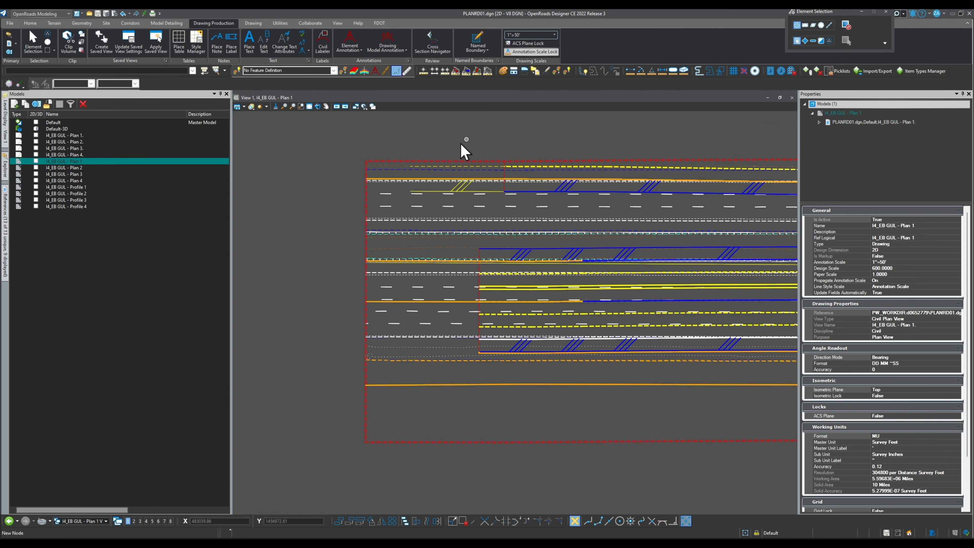
{"action": "scroll", "coordinate": [319, 264], "scroll_direction": "down", "scroll_amount": 3}
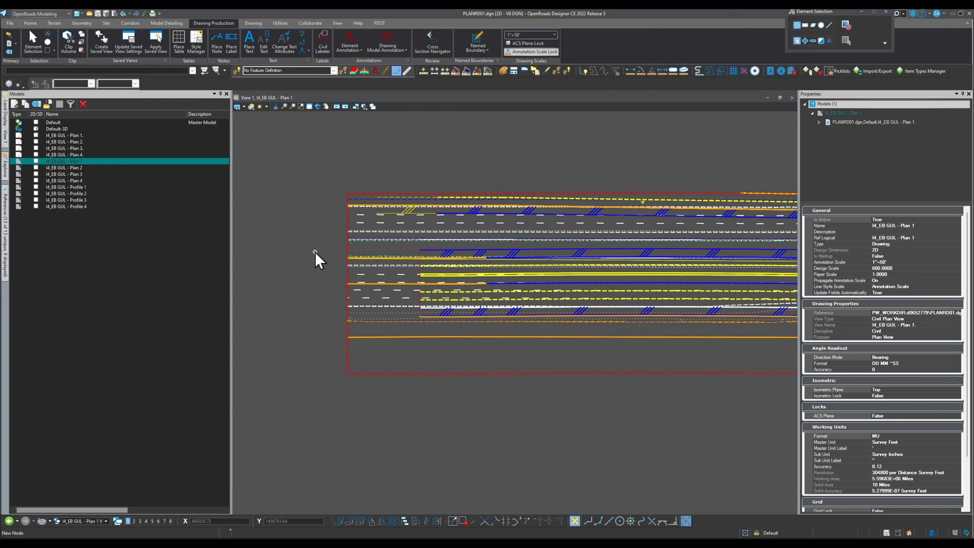
- Annotate the I4_EB GUL - Plan 1 drawing model with the Plan Annotation group from the Plan Drawing set
{"action": "left_click", "coordinate": [395, 58]}
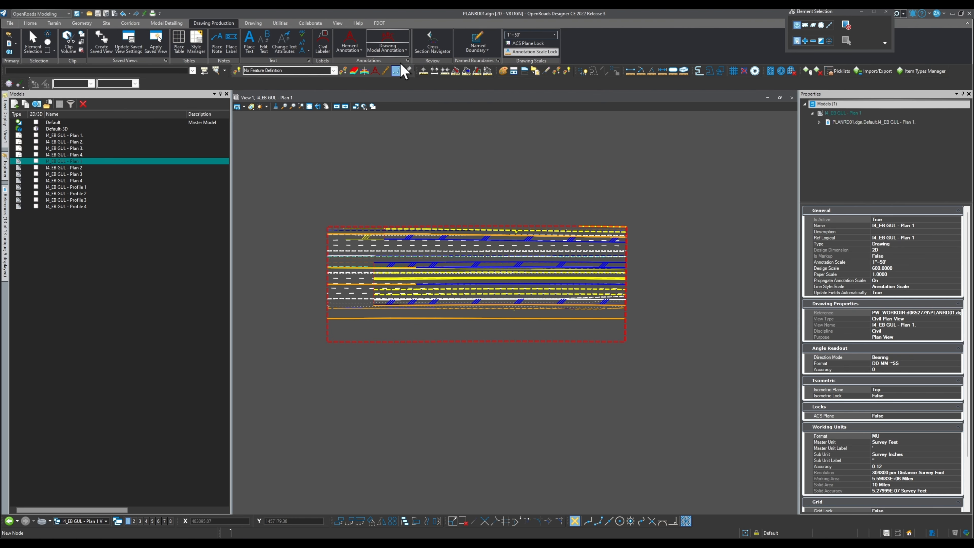
{"action": "mouse_move", "coordinate": [846, 12]}
{"action": "left_mouse_down"}
{"action": "mouse_move", "coordinate": [750, 42]}
{"action": "mouse_move", "coordinate": [605, 114]}
{"action": "left_mouse_up"}
{"action": "left_click", "coordinate": [675, 142]}
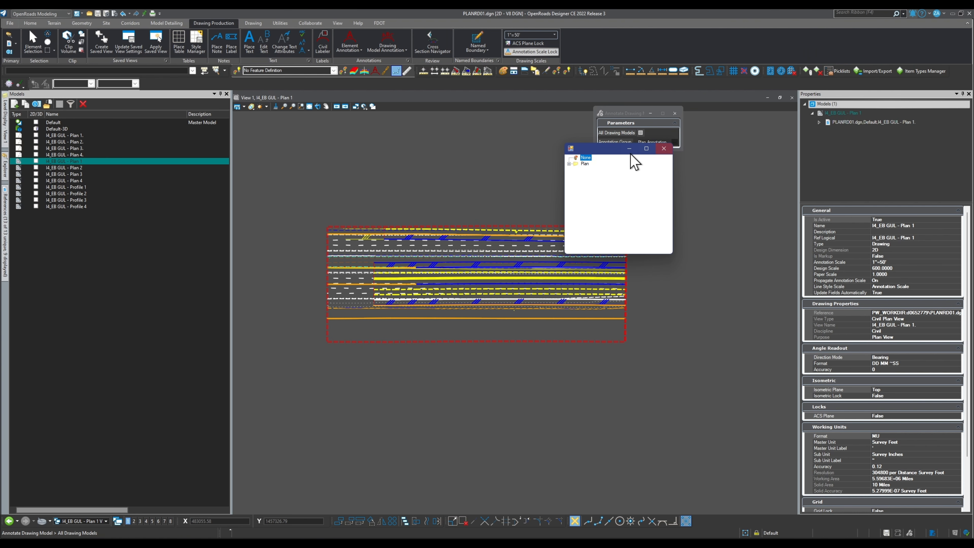
{"action": "left_click", "coordinate": [576, 170]}
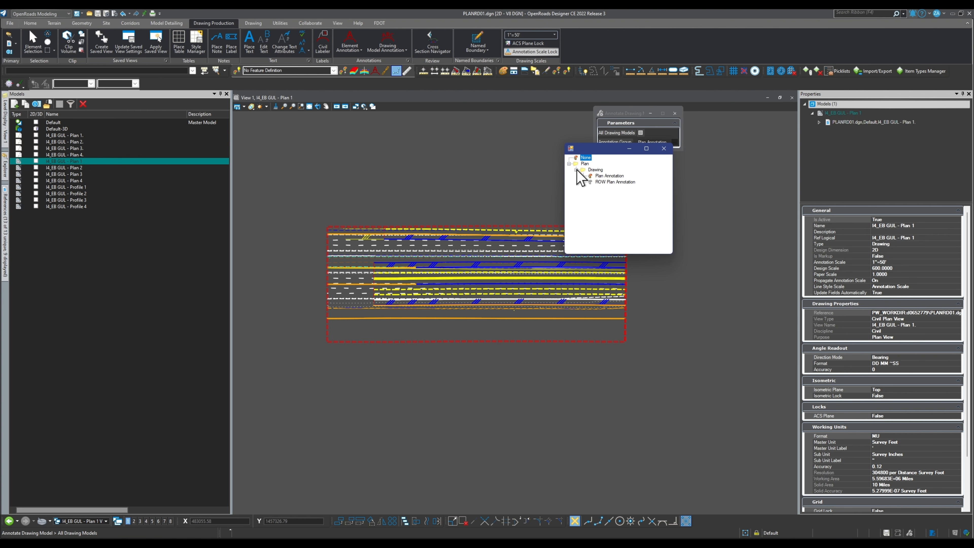
{"action": "double_click", "coordinate": [604, 176]}
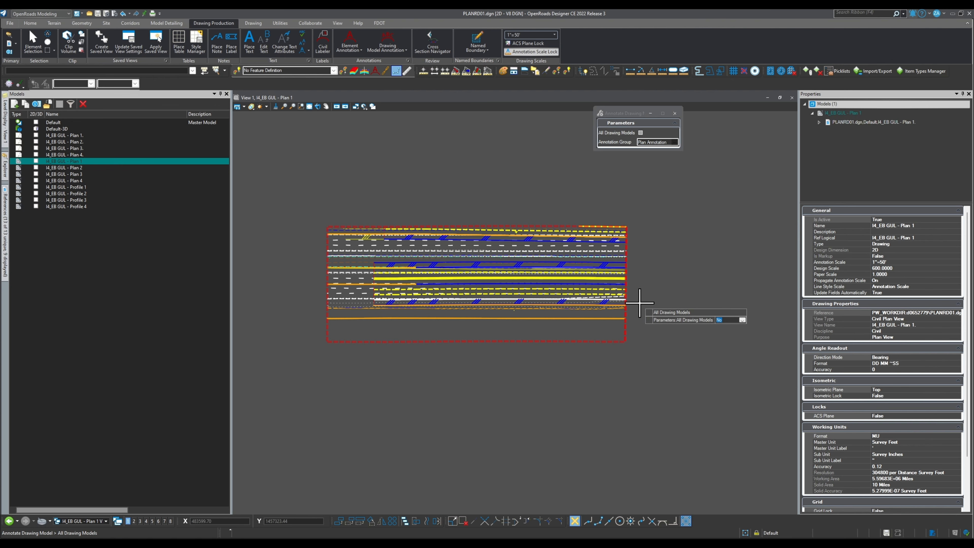
{"action": "left_click", "coordinate": [640, 304]}
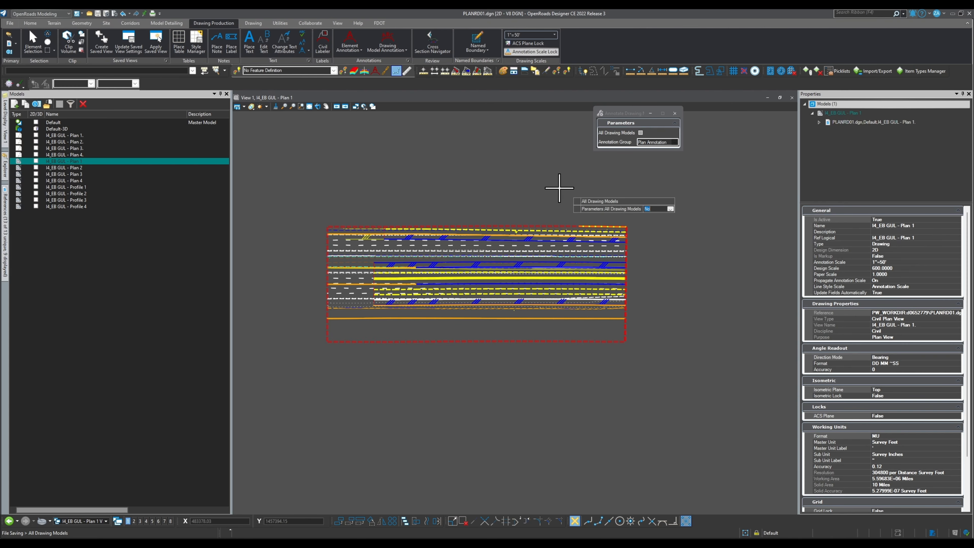
- Apply the Plan Annotation group to all drawing models and check the north arrow in the Plan 1 drawing
{"action": "scroll", "coordinate": [507, 195], "scroll_direction": "up", "scroll_amount": 1}
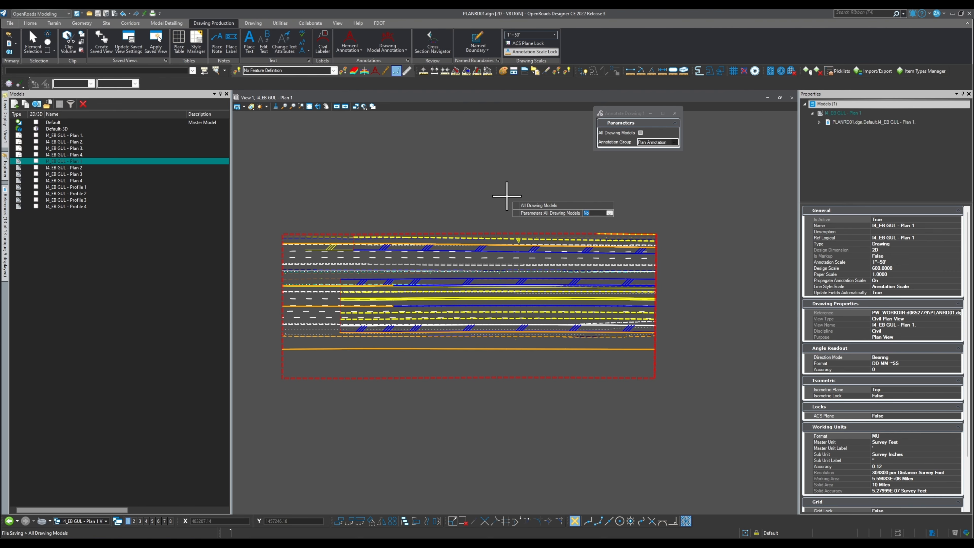
{"action": "left_click", "coordinate": [641, 133]}
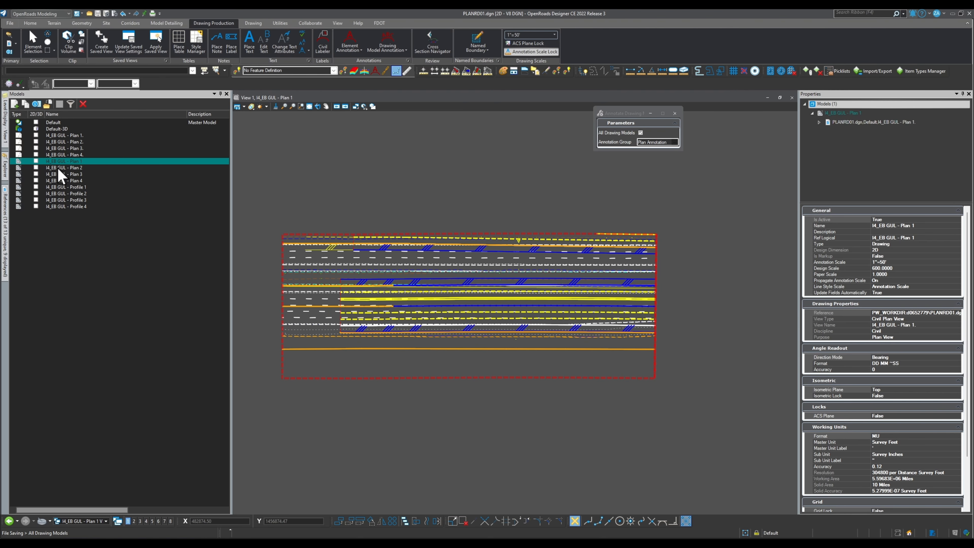
{"action": "left_click", "coordinate": [525, 195]}
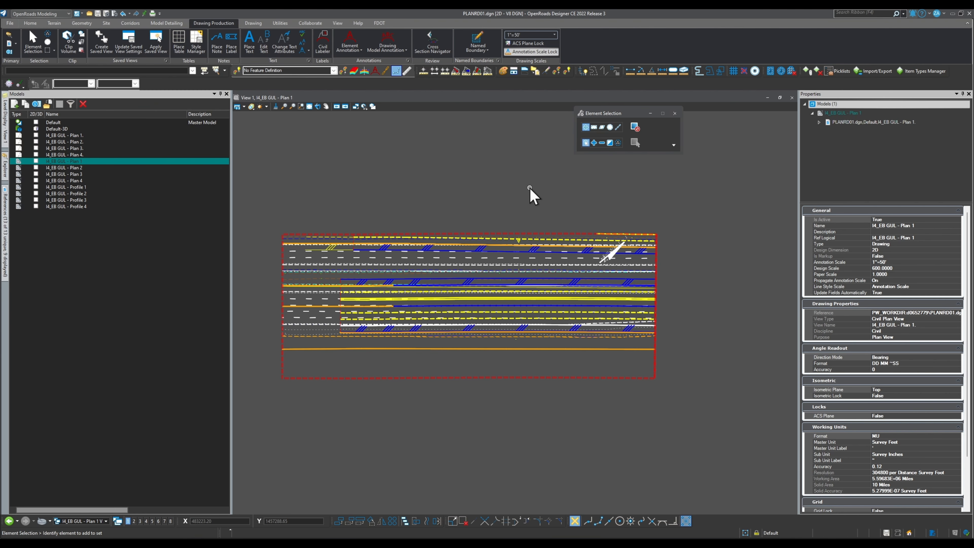
{"action": "scroll", "coordinate": [593, 226], "scroll_direction": "up", "scroll_amount": 3}
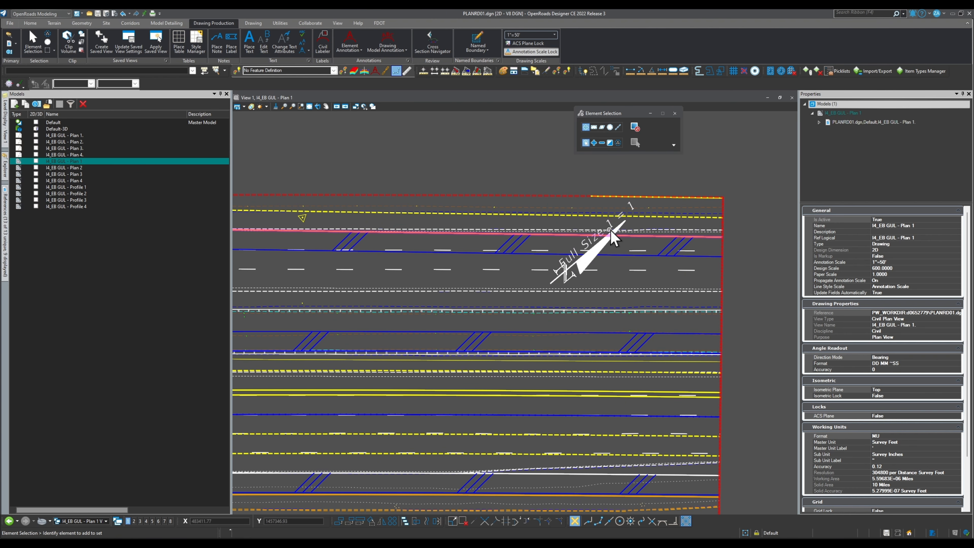
{"action": "scroll", "coordinate": [636, 241], "scroll_direction": "down", "scroll_amount": 2}
- Open the I4_EB GUL - Plan 2 drawing and turn on its PLANRD01.dgn reference display
{"action": "double_click", "coordinate": [73, 168]}
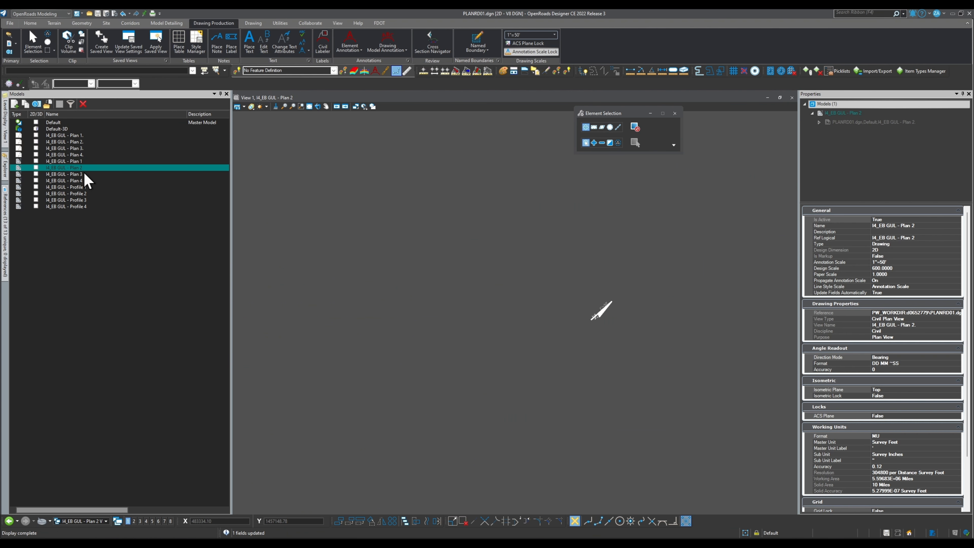
{"action": "left_click", "coordinate": [6, 209]}
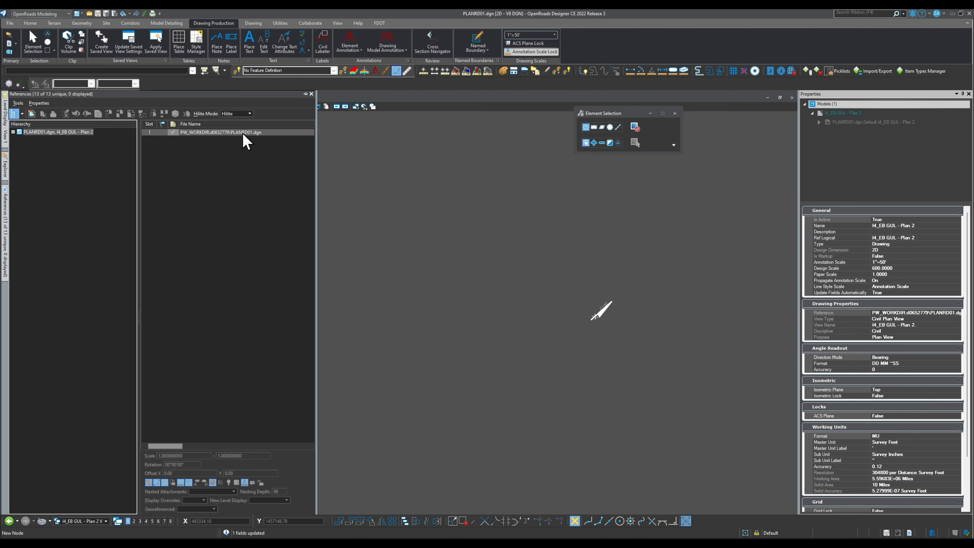
{"action": "left_click", "coordinate": [149, 483]}
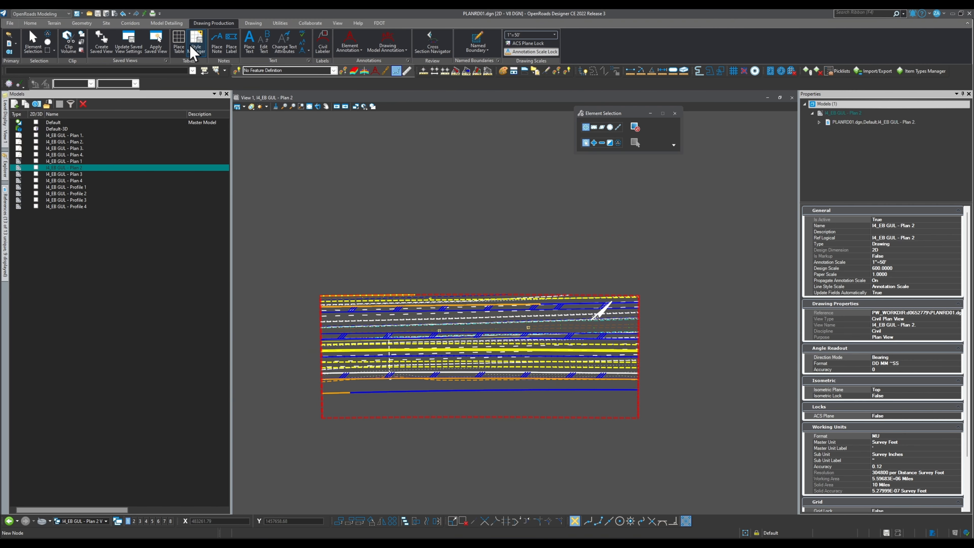
- Refresh the models of PLANRD01.dgn with the FDOT Refresh Models tool
{"action": "left_click", "coordinate": [379, 23]}
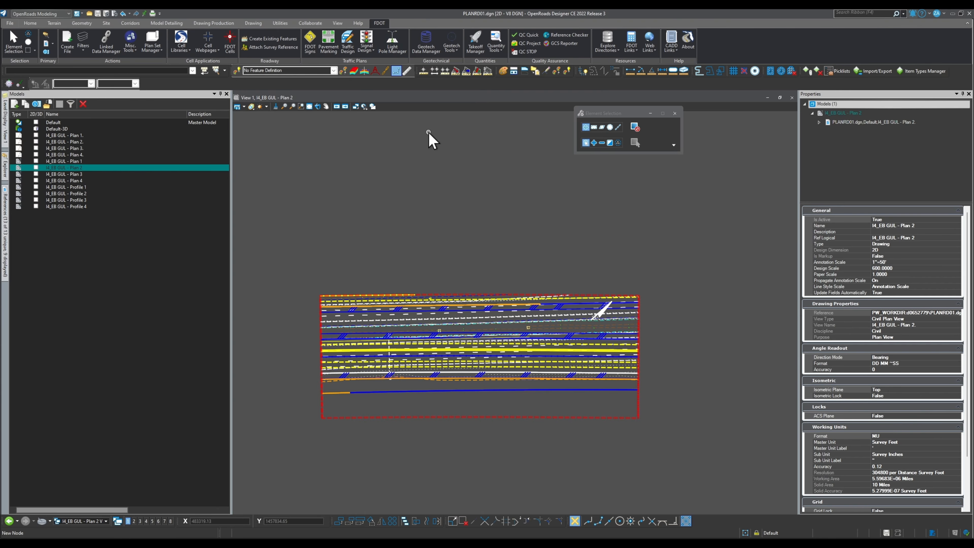
{"action": "left_click", "coordinate": [128, 52]}
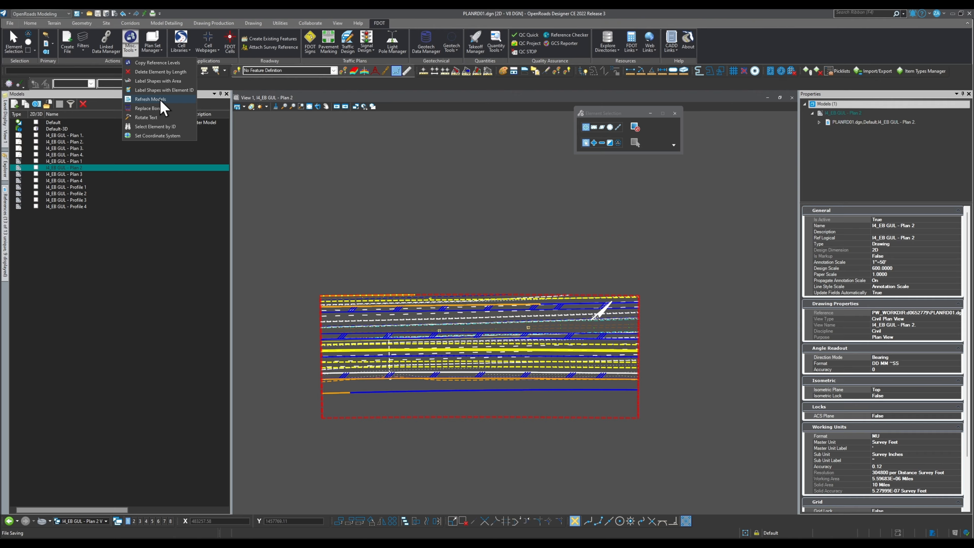
{"action": "left_click", "coordinate": [169, 99]}
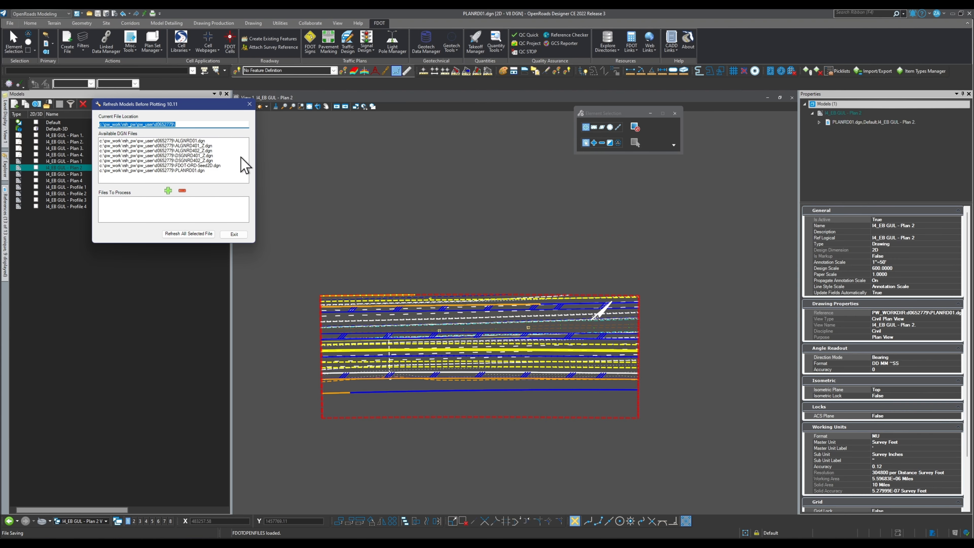
{"action": "left_click", "coordinate": [237, 171]}
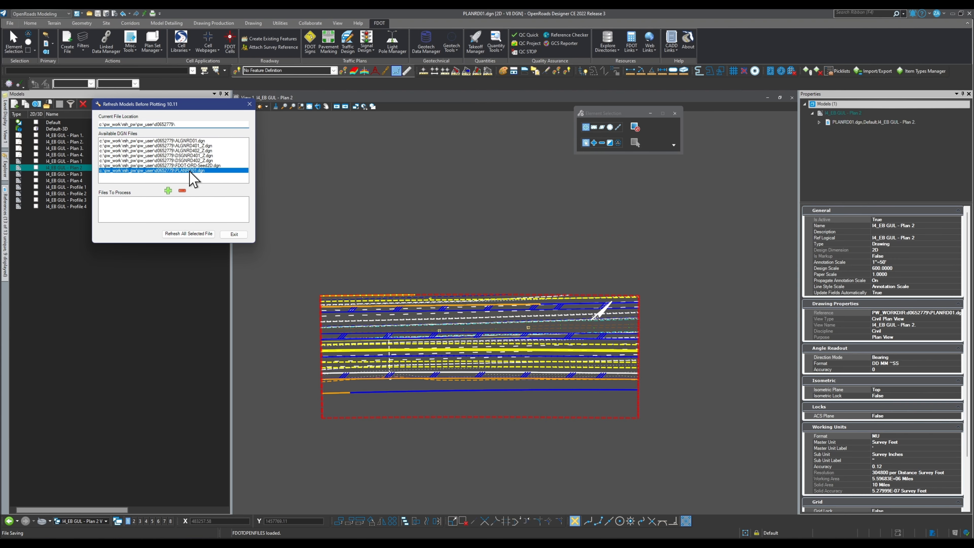
{"action": "left_click", "coordinate": [168, 190]}
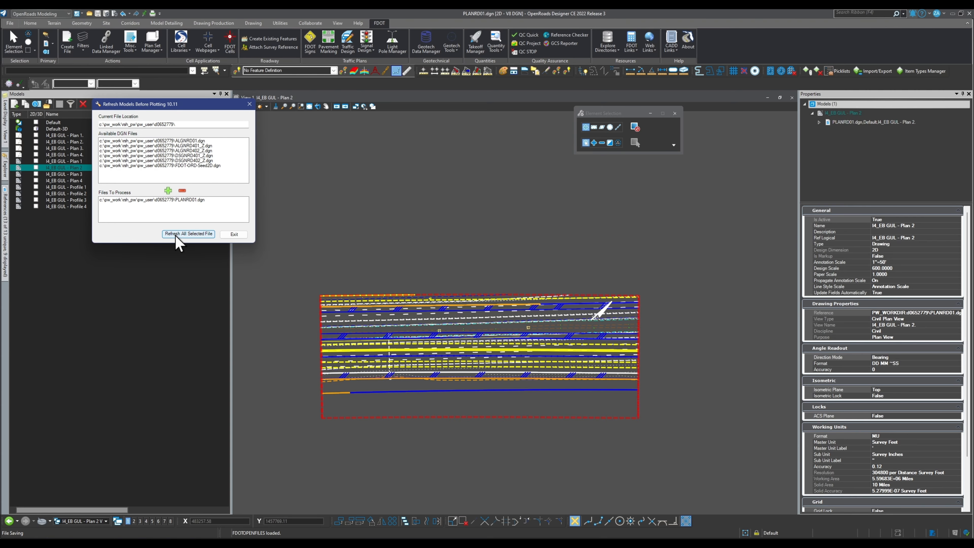
{"action": "left_click", "coordinate": [178, 235]}
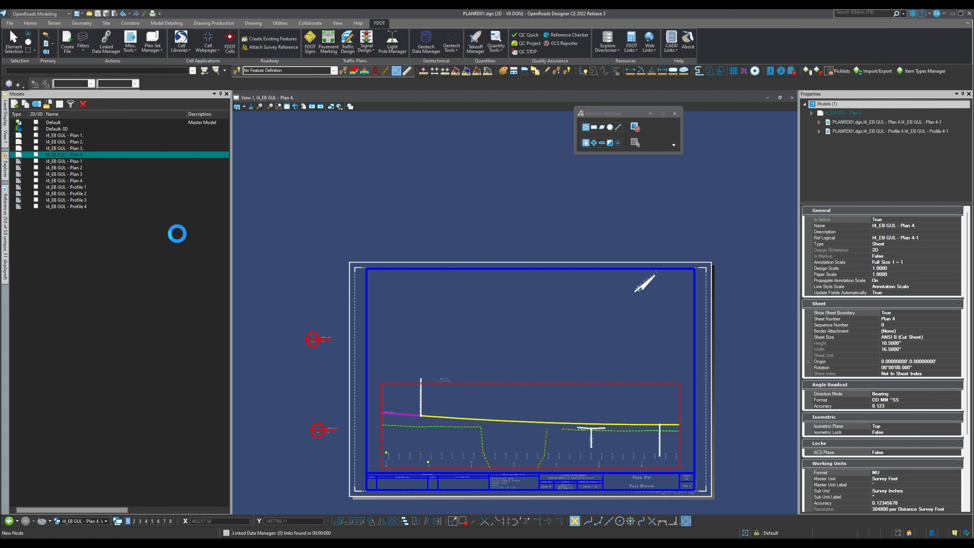
- Examine the north arrow, profile view and title block on the I4_EB GUL - Plan 4. sheet
{"action": "scroll", "coordinate": [650, 279], "scroll_direction": "up", "scroll_amount": 2}
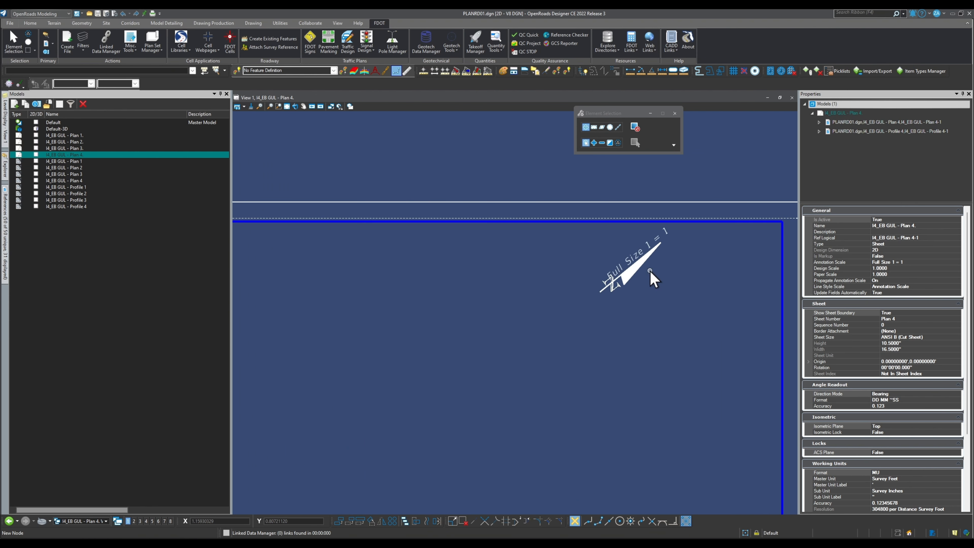
{"action": "scroll", "coordinate": [650, 278], "scroll_direction": "down", "scroll_amount": 2}
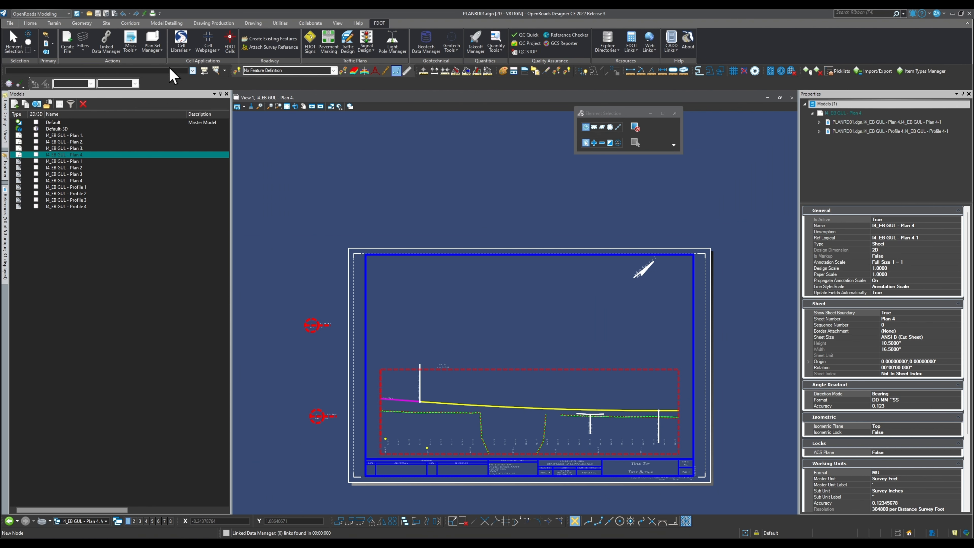
{"action": "scroll", "coordinate": [362, 189], "scroll_direction": "down", "scroll_amount": 2}
{"action": "scroll", "coordinate": [535, 340], "scroll_direction": "up", "scroll_amount": 6}
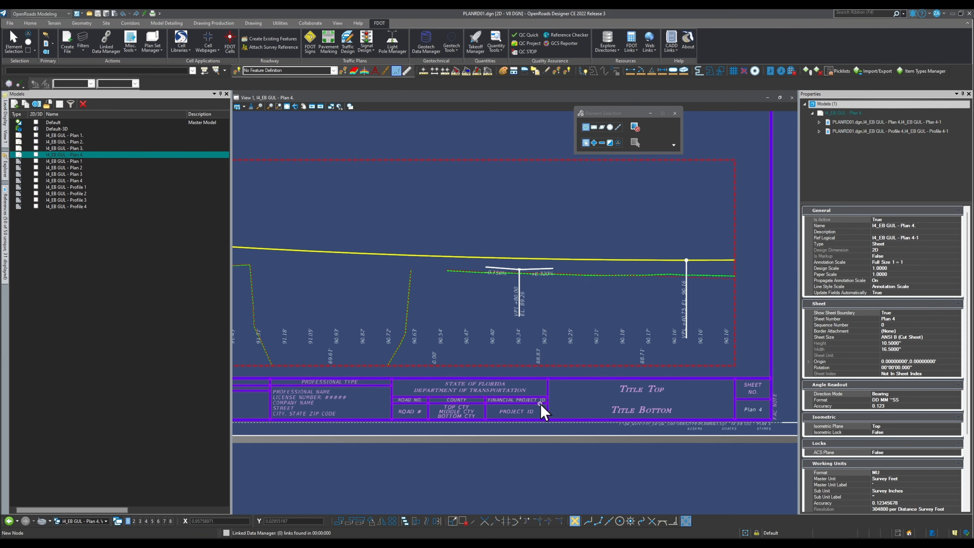
{"action": "scroll", "coordinate": [540, 404], "scroll_direction": "down", "scroll_amount": 2}
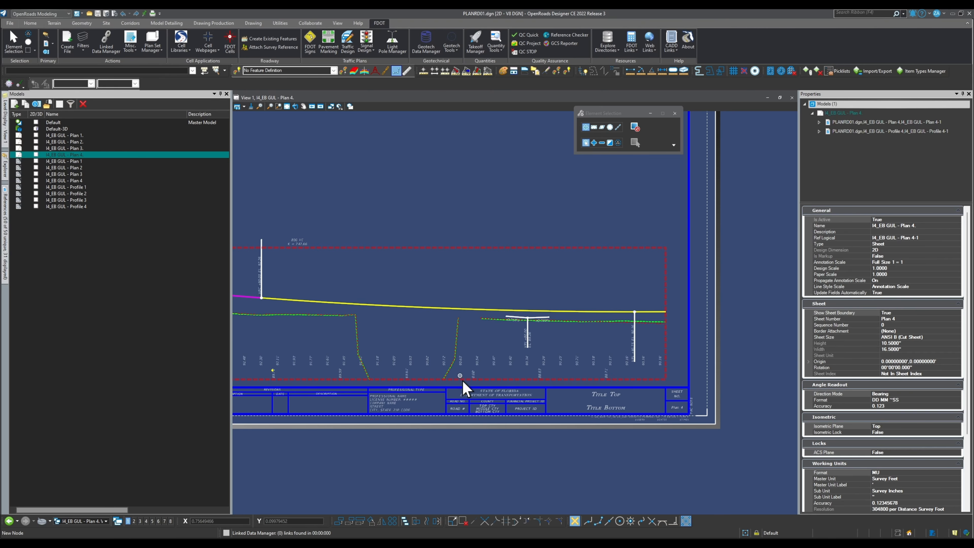
{"action": "left_click", "coordinate": [130, 42]}
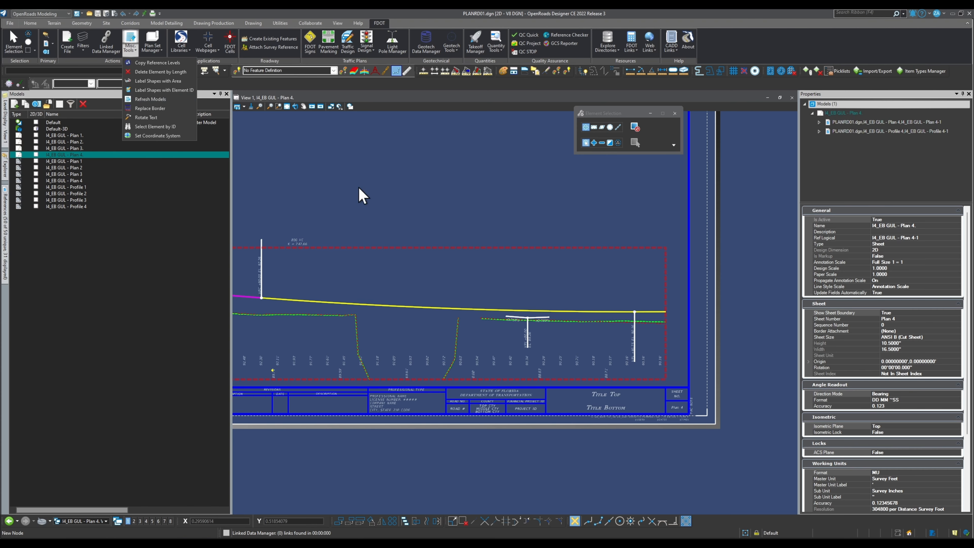
{"action": "scroll", "coordinate": [531, 407], "scroll_direction": "down", "scroll_amount": 2}
{"action": "scroll", "coordinate": [550, 388], "scroll_direction": "down", "scroll_amount": 1}
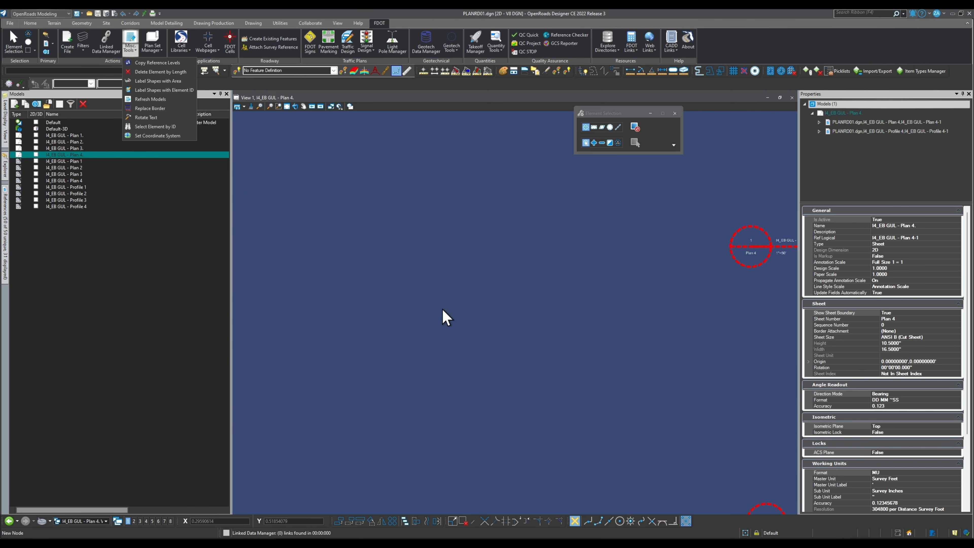
{"action": "scroll", "coordinate": [424, 314], "scroll_direction": "up", "scroll_amount": 3}
{"action": "left_click", "coordinate": [263, 187]}
- Step through the I4_EB GUL plan drawings to Plan 4 and turn on its PLANRD01.dgn reference display
{"action": "double_click", "coordinate": [81, 161]}
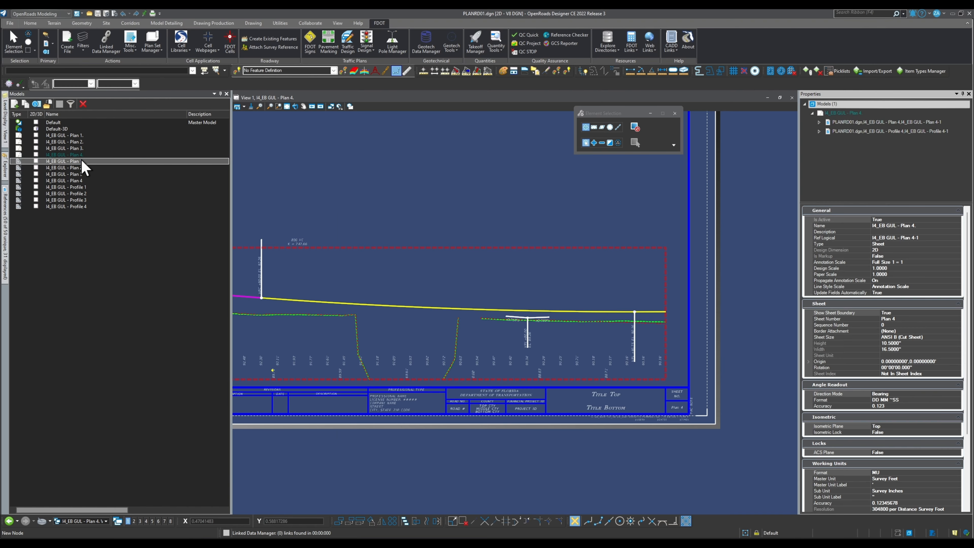
{"action": "double_click", "coordinate": [85, 168]}
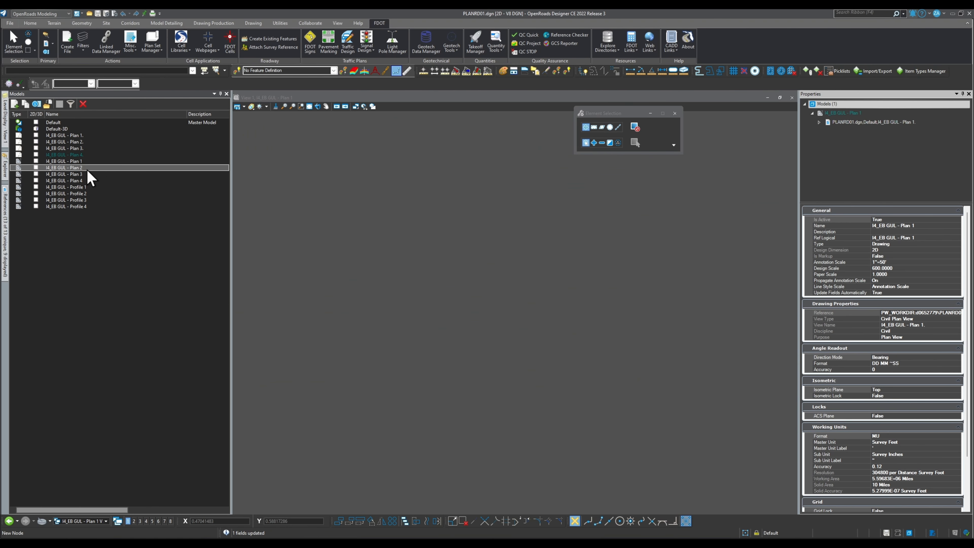
{"action": "double_click", "coordinate": [85, 174]}
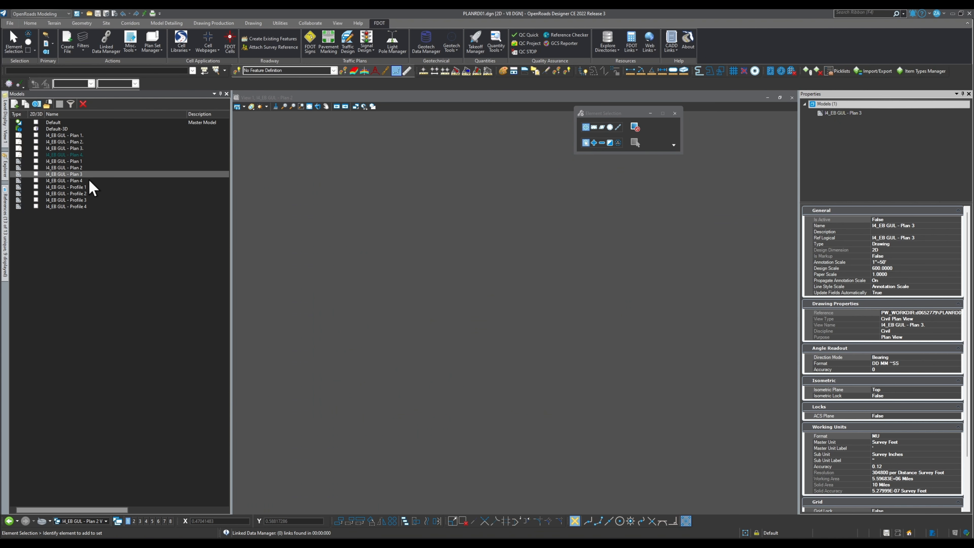
{"action": "double_click", "coordinate": [89, 180]}
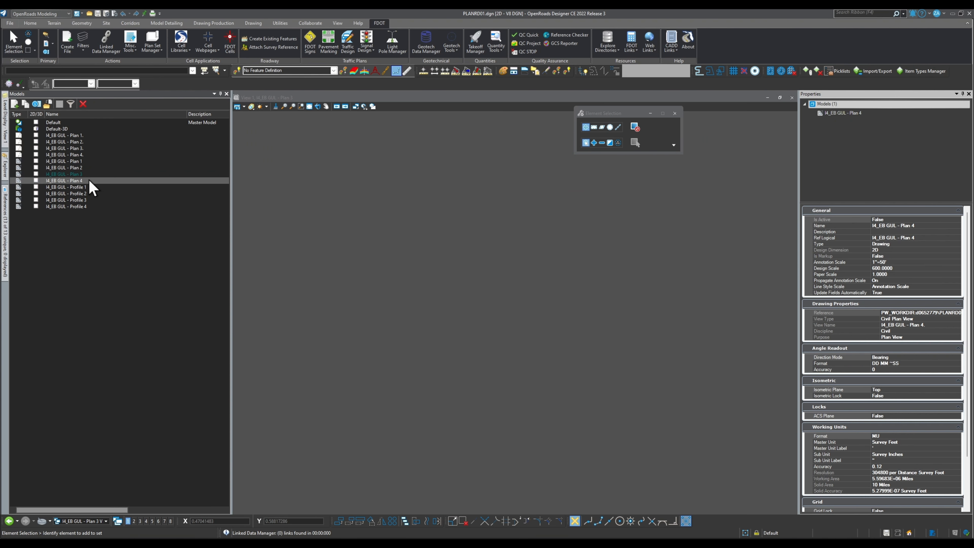
{"action": "left_click", "coordinate": [5, 201]}
{"action": "left_click", "coordinate": [215, 134]}
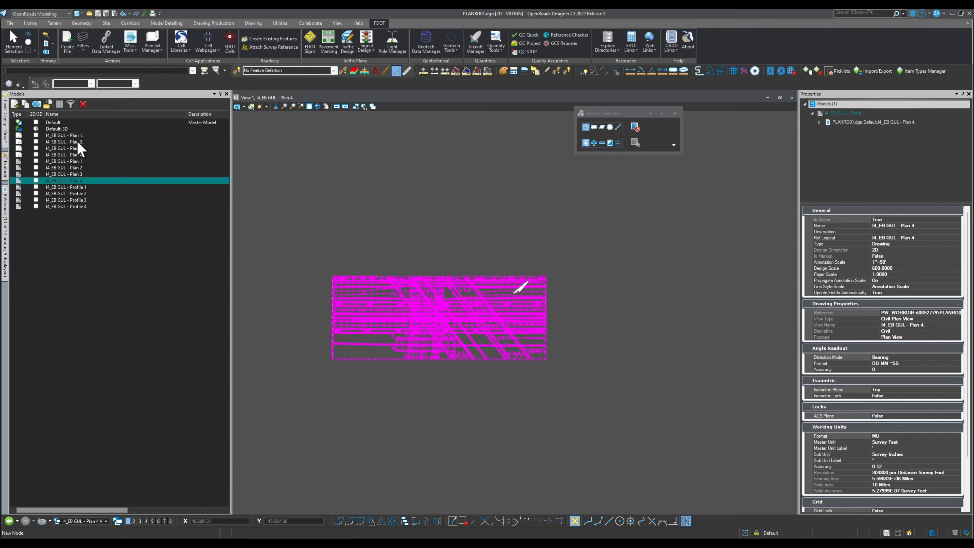
- Open the I4_EB GUL - Plan 3 drawing, turn on its PLANRD01.dgn reference display and check the linework
{"action": "left_click", "coordinate": [87, 175]}
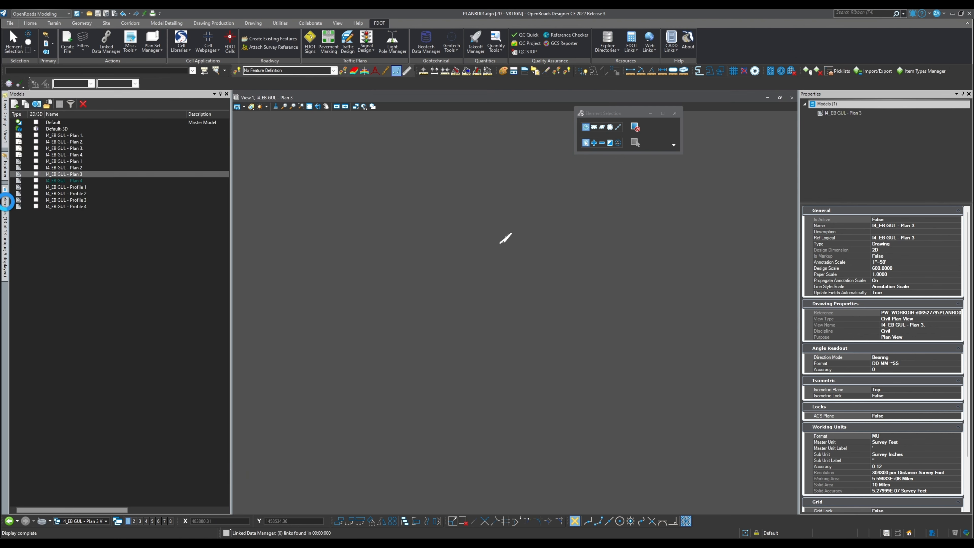
{"action": "mouse_move", "coordinate": [5, 203]}
{"action": "left_click", "coordinate": [207, 134]}
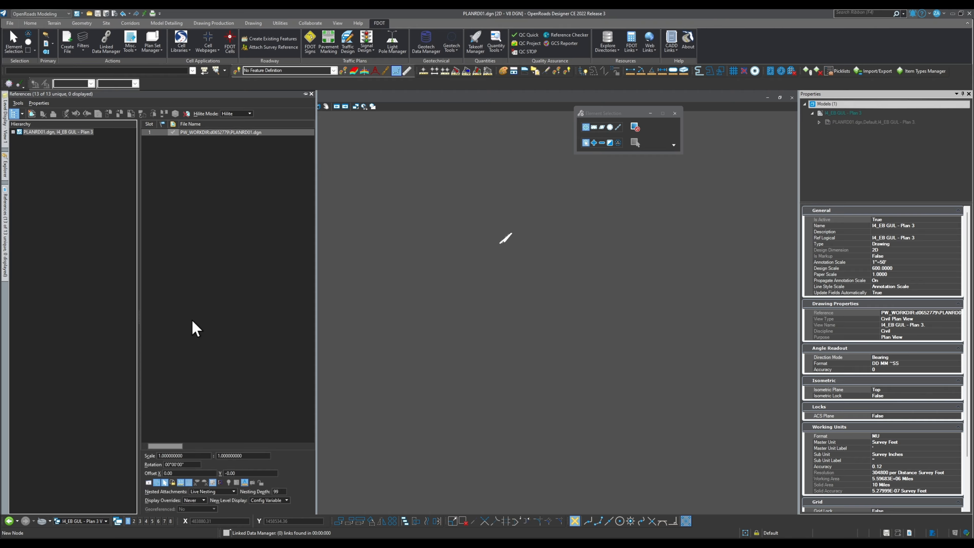
{"action": "left_click", "coordinate": [149, 482]}
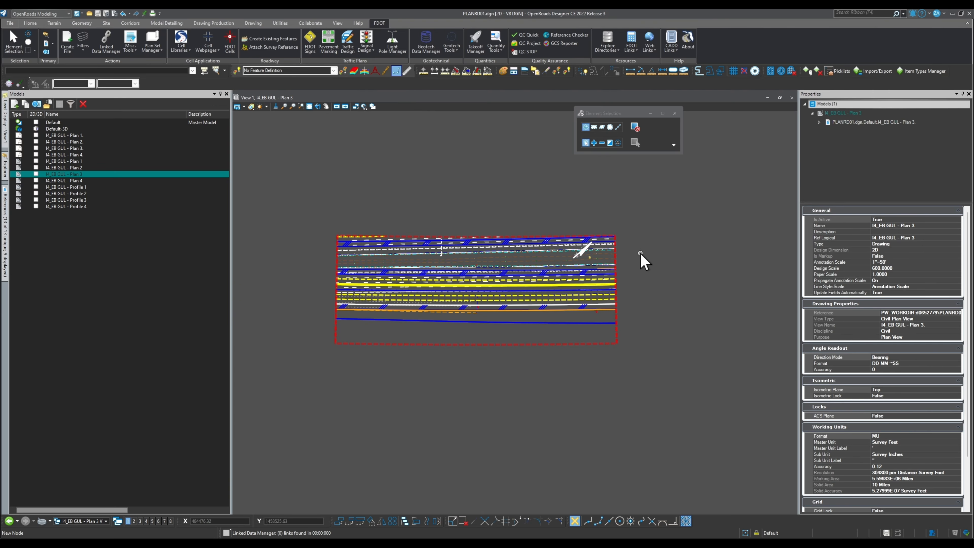
{"action": "scroll", "coordinate": [431, 248], "scroll_direction": "up", "scroll_amount": 1}
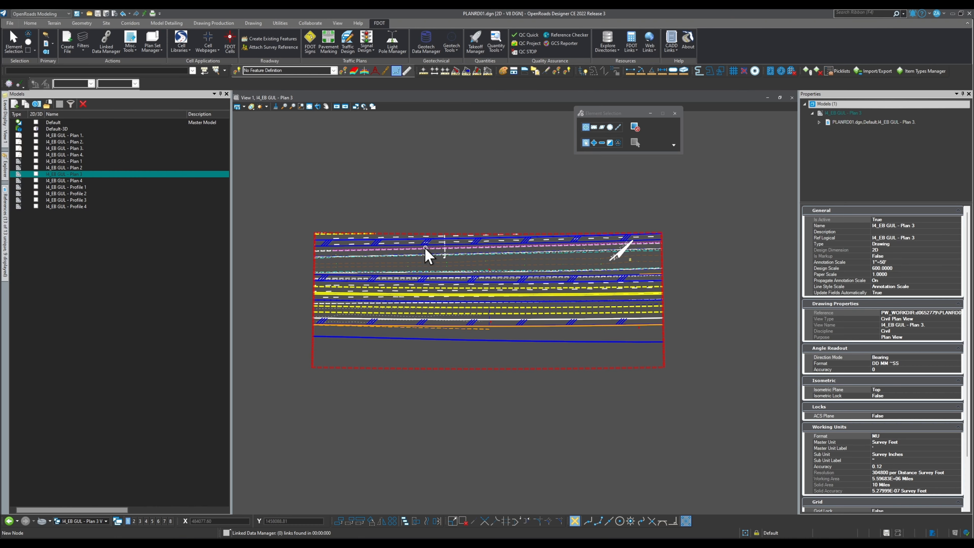
- Review the I4_EB GUL - Plan 1. sheet and reopen the I4_EB GUL - Plan 1 drawing
{"action": "double_click", "coordinate": [84, 135]}
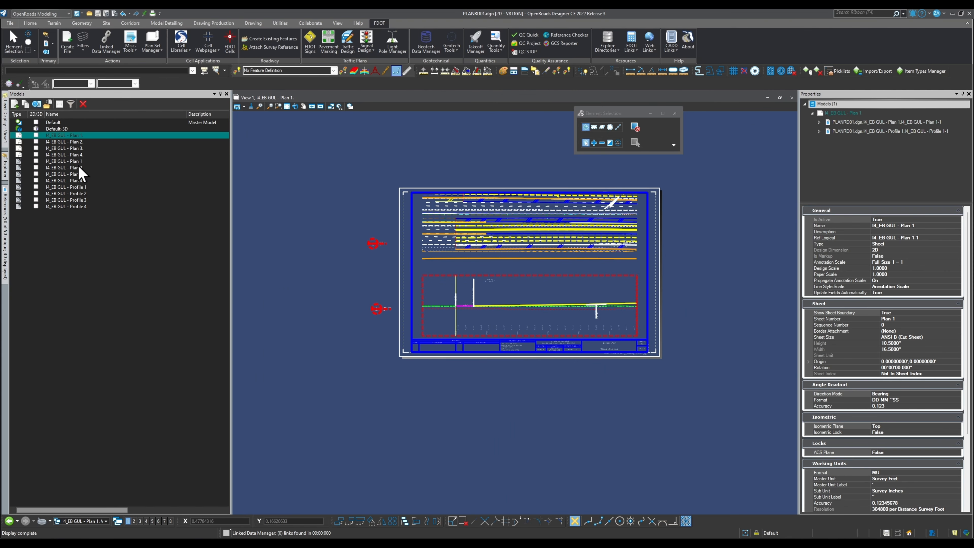
{"action": "double_click", "coordinate": [79, 161]}
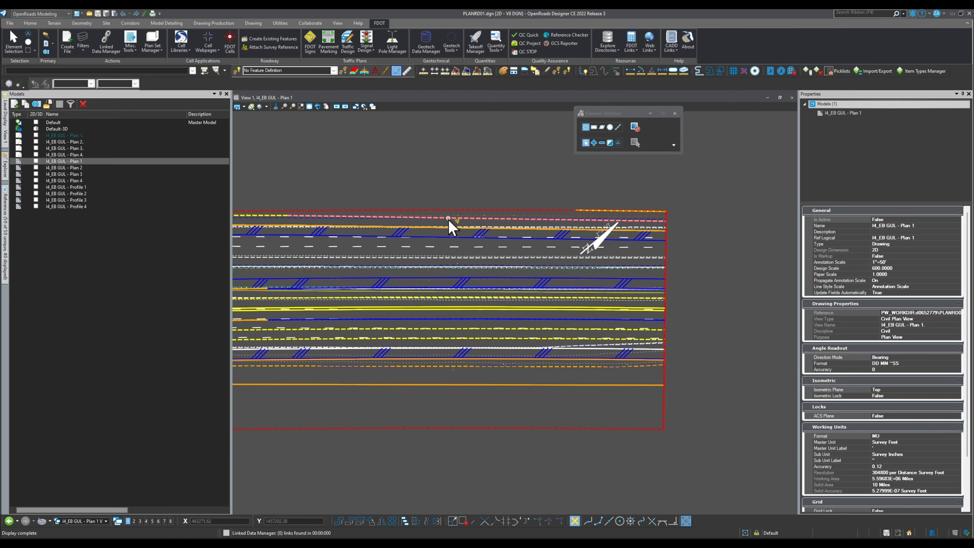
- Annotate the upper and lower orange alignment lines in the I4_EB GUL - Plan 1 drawing only, using Annotate Element
{"action": "scroll", "coordinate": [693, 307], "scroll_direction": "down", "scroll_amount": 1}
{"action": "scroll", "coordinate": [319, 311], "scroll_direction": "up", "scroll_amount": 3}
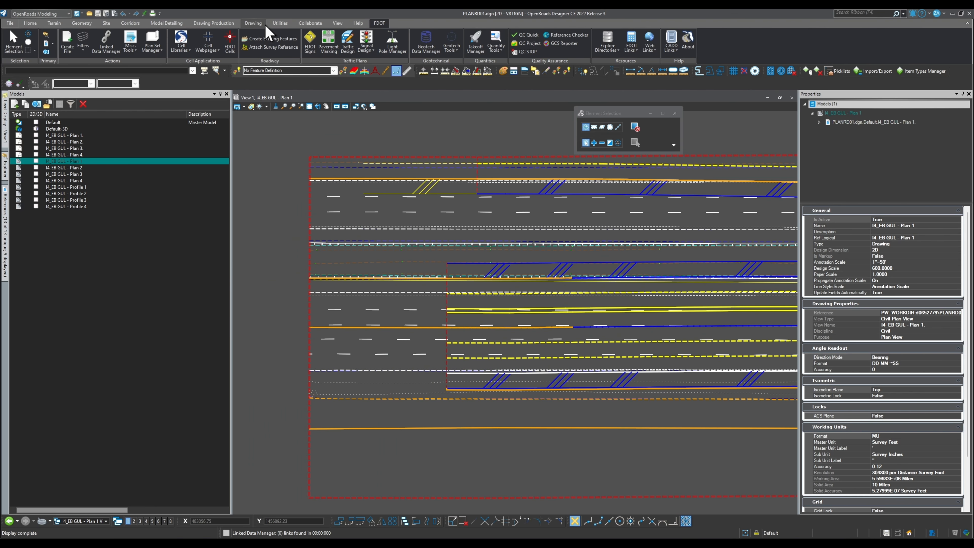
{"action": "left_click", "coordinate": [213, 23]}
{"action": "left_click", "coordinate": [350, 54]}
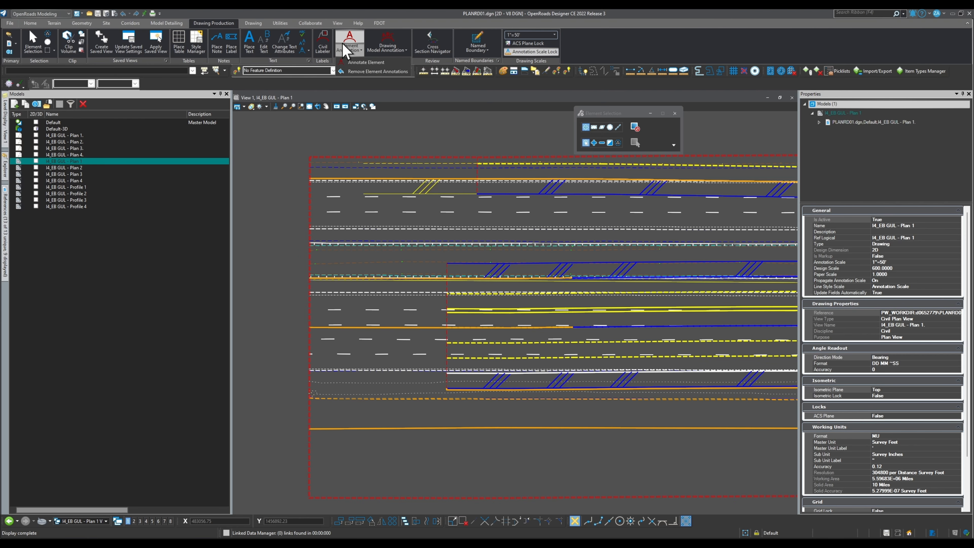
{"action": "left_click", "coordinate": [365, 62]}
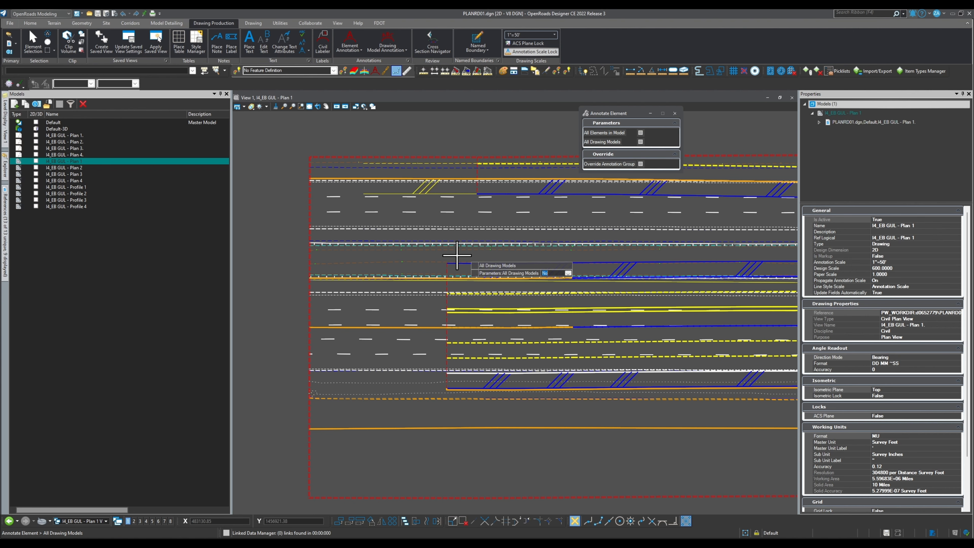
{"action": "left_click", "coordinate": [413, 338]}
{"action": "left_click", "coordinate": [423, 327]}
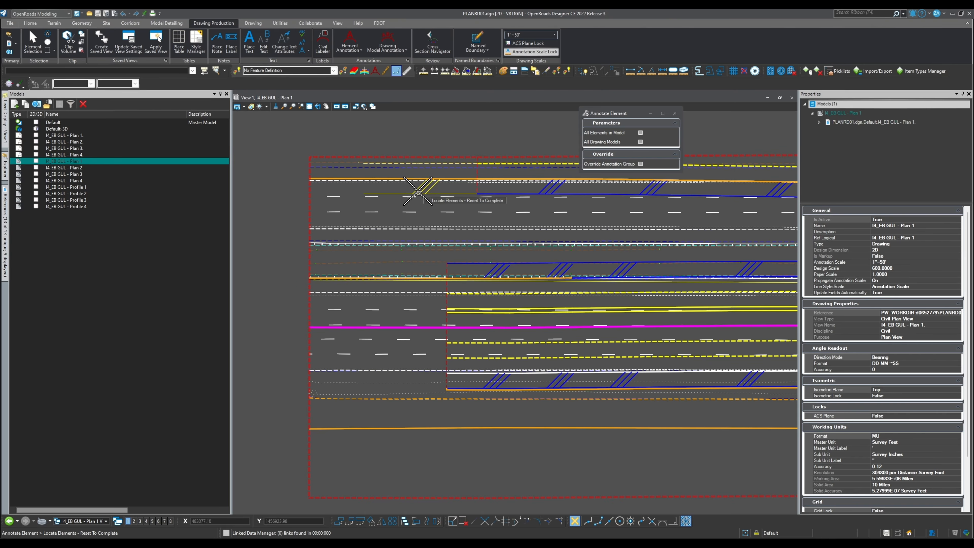
{"action": "left_click", "coordinate": [403, 179]}
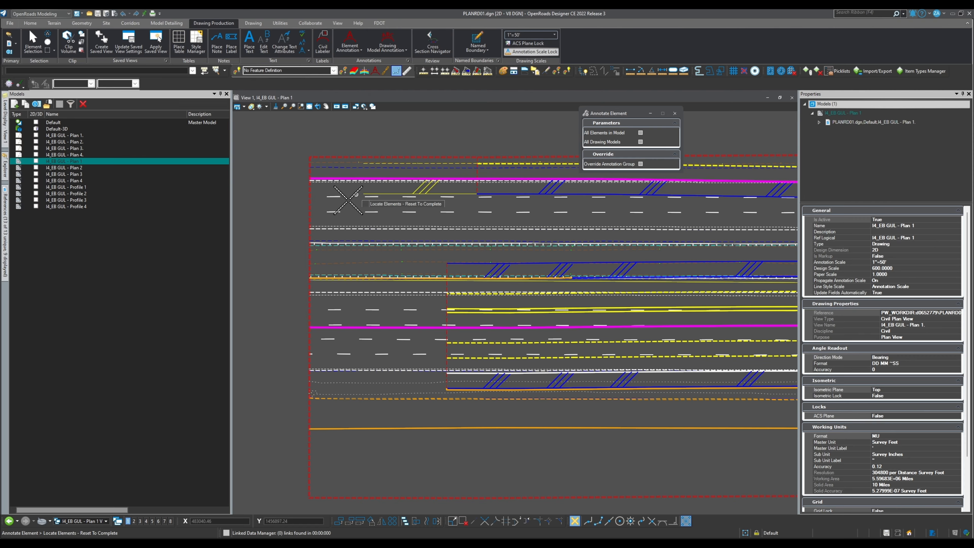
{"action": "scroll", "coordinate": [505, 293], "scroll_direction": "down", "scroll_amount": 1}
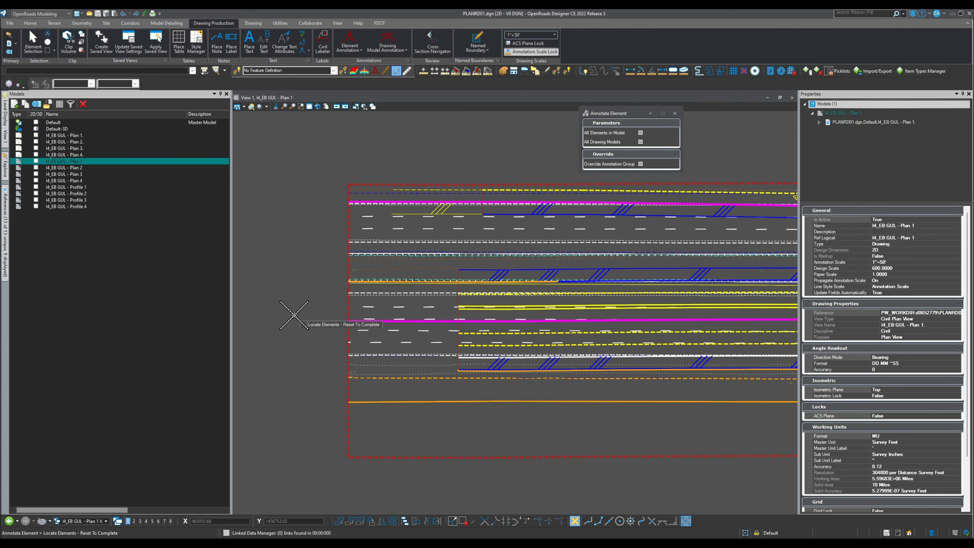
{"action": "right_click", "coordinate": [293, 315]}
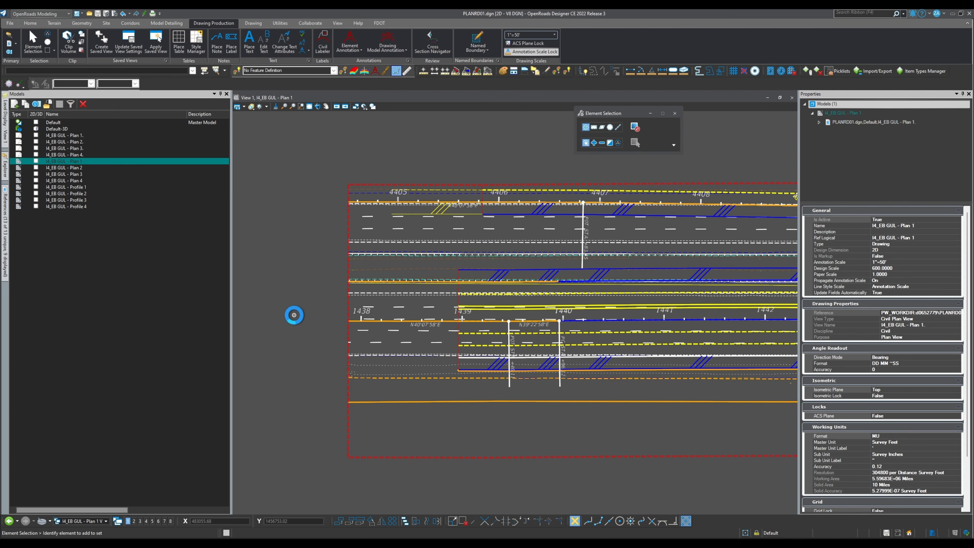
- Move the curve data label into the empty space below the roadway linework, near the right end of the plan boundary
{"action": "scroll", "coordinate": [407, 267], "scroll_direction": "down", "scroll_amount": 1}
{"action": "scroll", "coordinate": [556, 261], "scroll_direction": "down", "scroll_amount": 1}
{"action": "scroll", "coordinate": [722, 245], "scroll_direction": "up", "scroll_amount": 2}
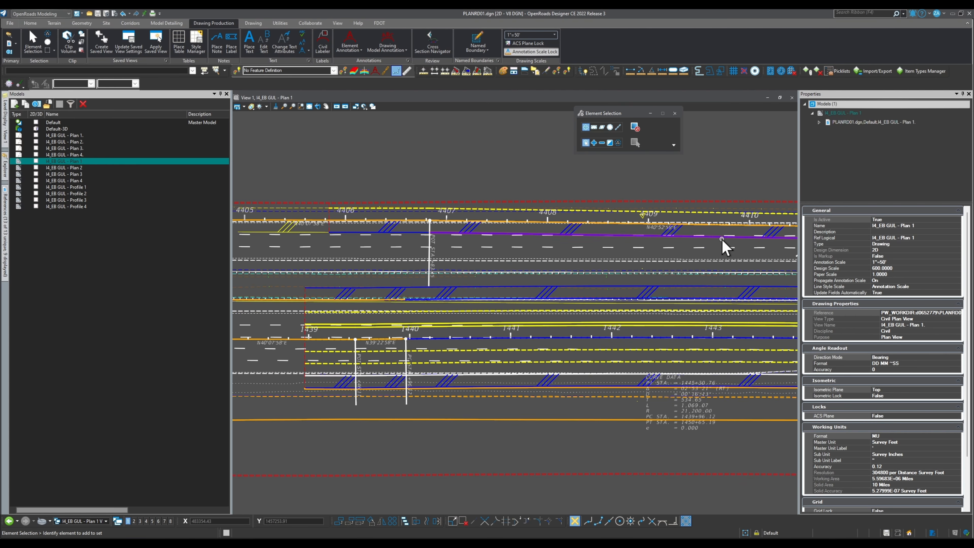
{"action": "scroll", "coordinate": [456, 271], "scroll_direction": "down", "scroll_amount": 1}
{"action": "left_click", "coordinate": [608, 381]}
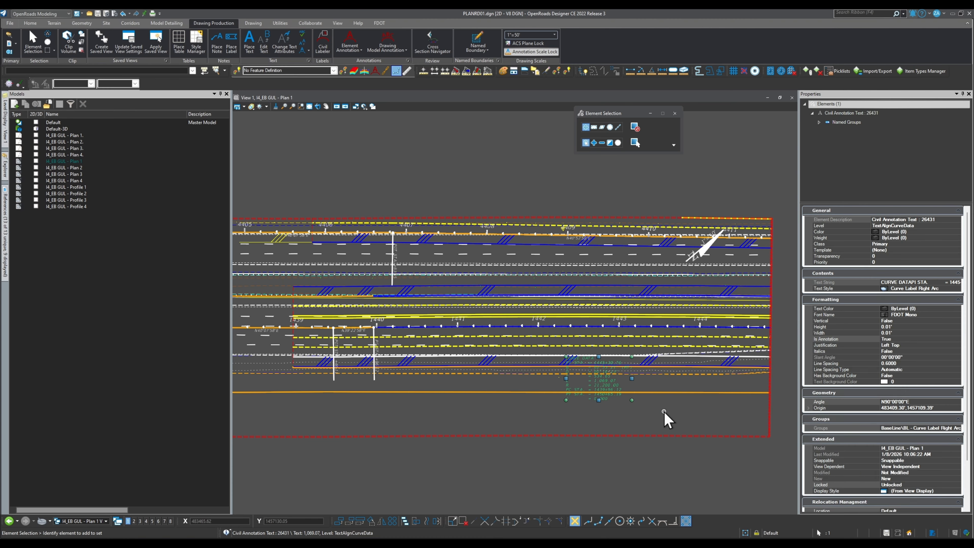
{"action": "right_click", "coordinate": [667, 420]}
{"action": "left_click", "coordinate": [707, 279]}
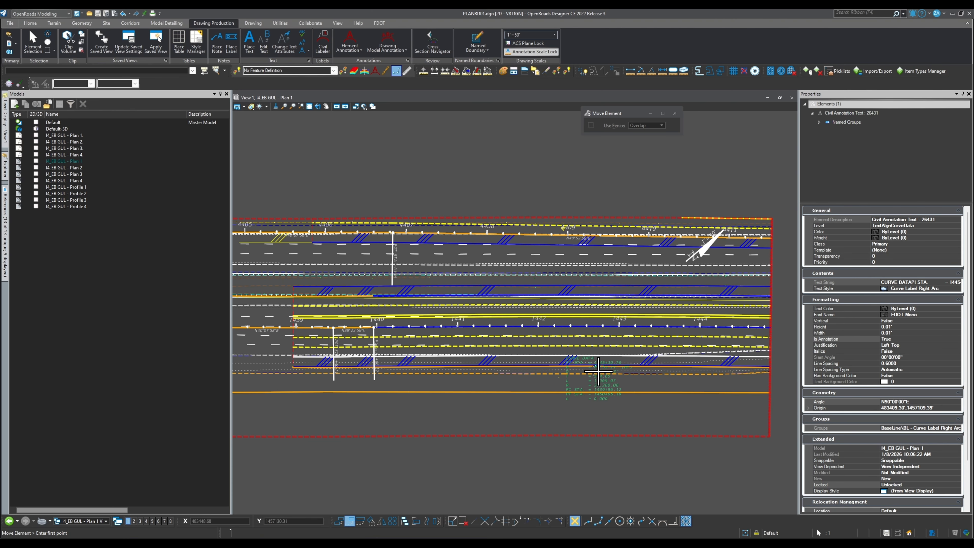
{"action": "left_click", "coordinate": [736, 395]}
{"action": "right_click", "coordinate": [633, 404]}
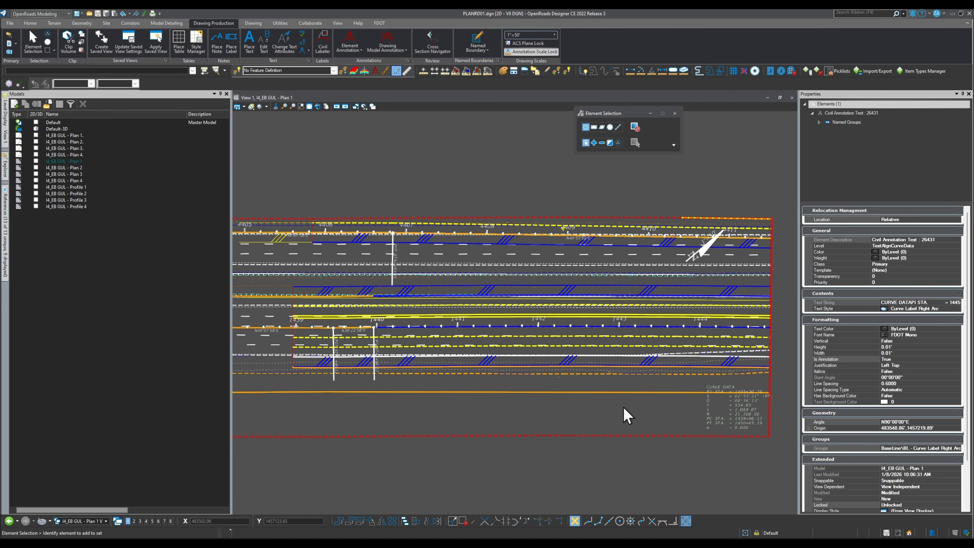
{"action": "left_click", "coordinate": [624, 416]}
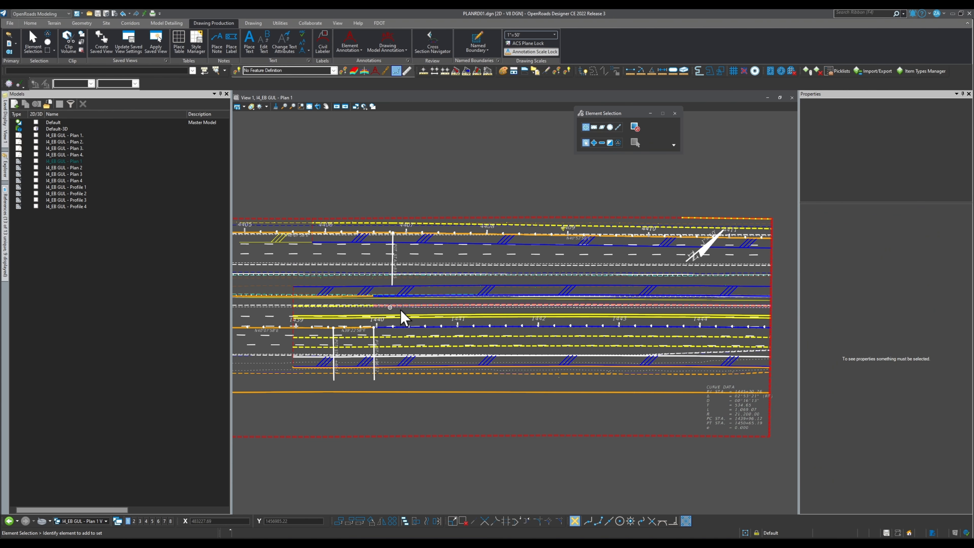
- Open the I4_EB GUL - Profile 1 drawing and remove the element annotations from the yellow proposed profile line
{"action": "double_click", "coordinate": [85, 187]}
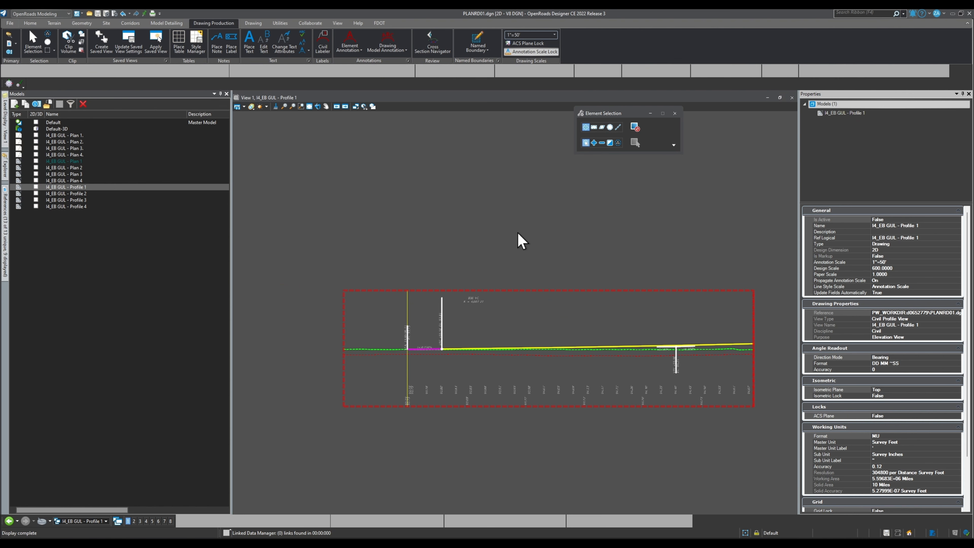
{"action": "scroll", "coordinate": [598, 292], "scroll_direction": "up", "scroll_amount": 2}
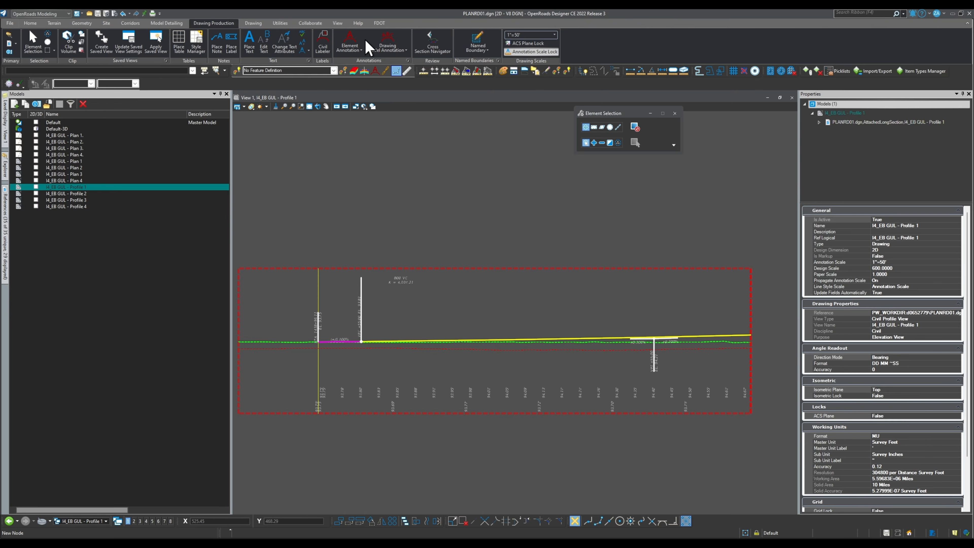
{"action": "left_click", "coordinate": [359, 46]}
{"action": "left_click", "coordinate": [360, 80]}
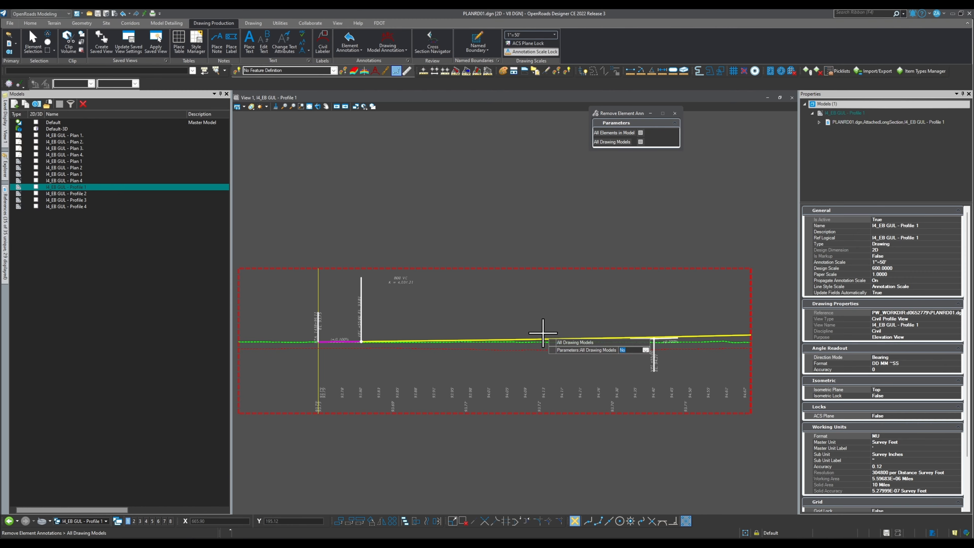
{"action": "scroll", "coordinate": [543, 332], "scroll_direction": "up", "scroll_amount": 2}
{"action": "left_click", "coordinate": [544, 328]}
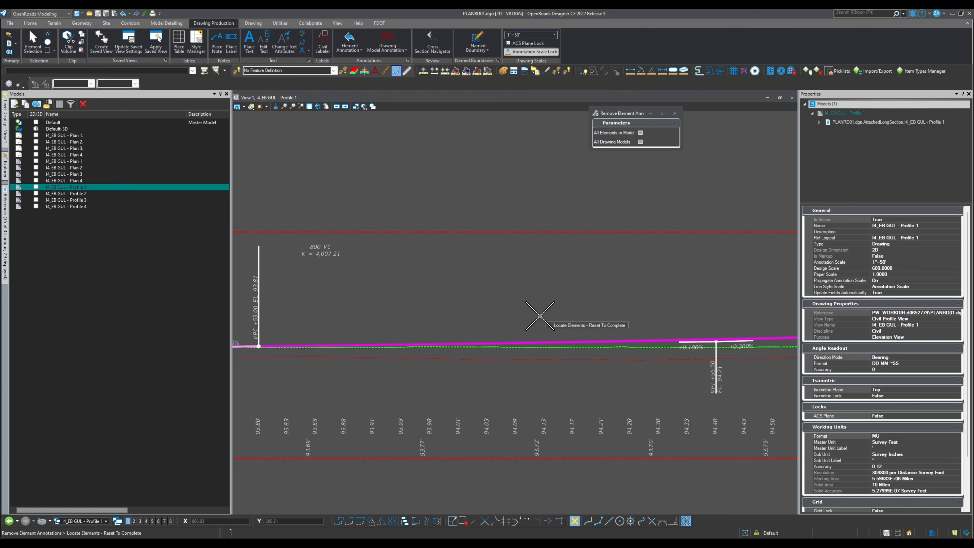
{"action": "right_click", "coordinate": [540, 303]}
{"action": "scroll", "coordinate": [540, 301], "scroll_direction": "down", "scroll_amount": 3}
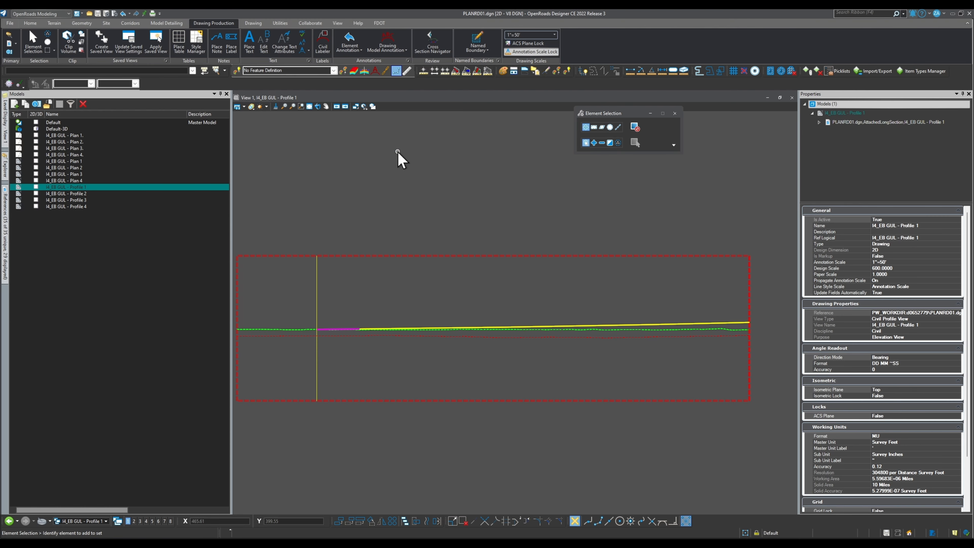
- Annotate the yellow proposed profile line again in the Profile 1 drawing using Annotate Element
{"action": "left_click", "coordinate": [349, 49]}
{"action": "left_click", "coordinate": [364, 62]}
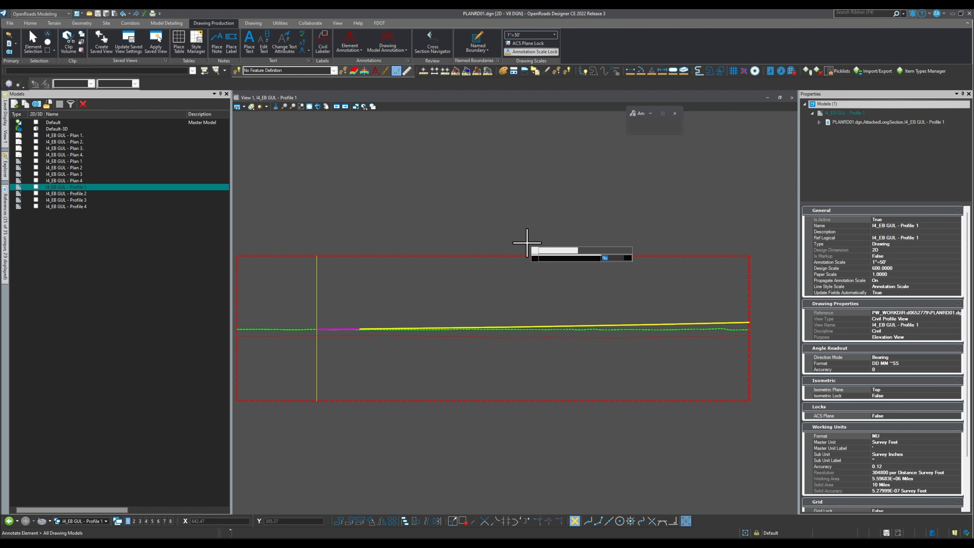
{"action": "left_click", "coordinate": [572, 325]}
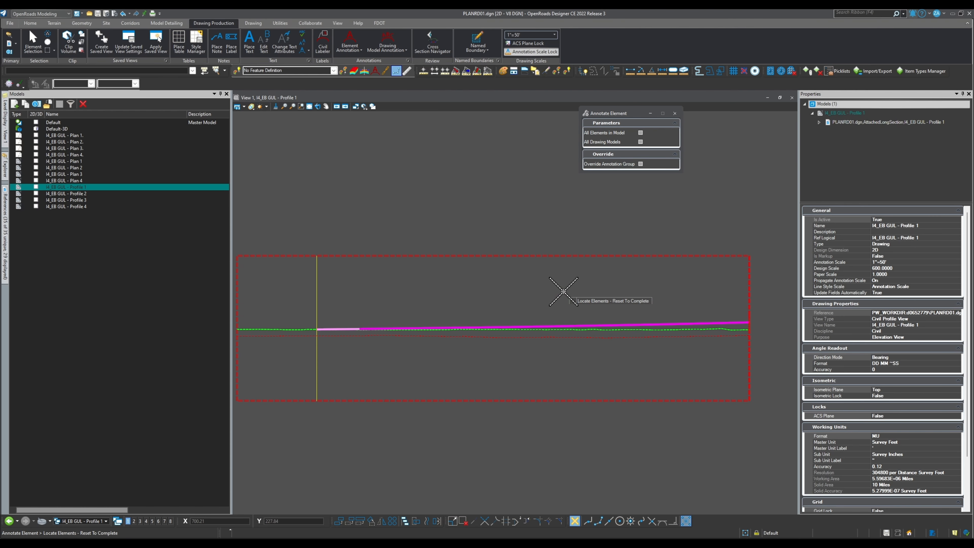
{"action": "right_click", "coordinate": [562, 290]}
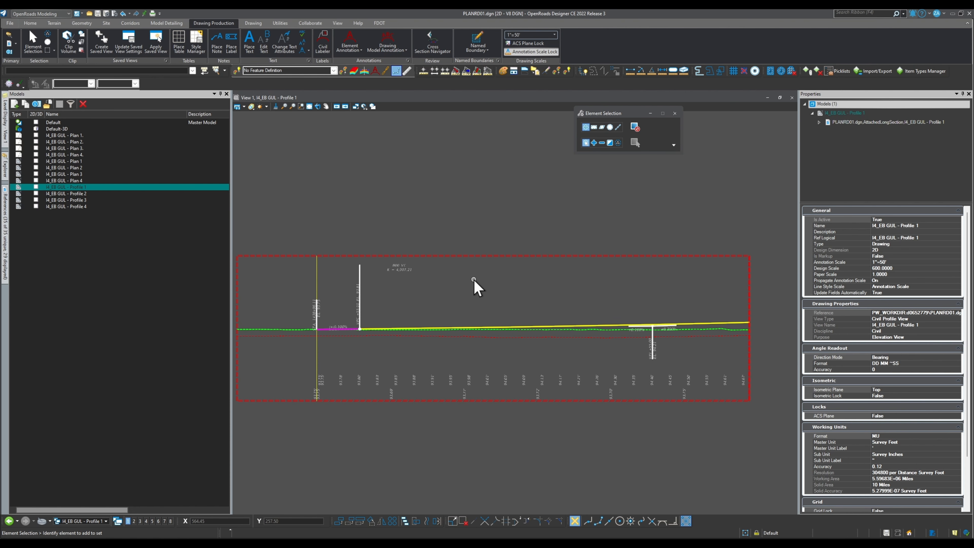
- Annotate all profile drawing models with the Profile Grid 50_5 Scale annotation group
{"action": "left_click", "coordinate": [387, 41]}
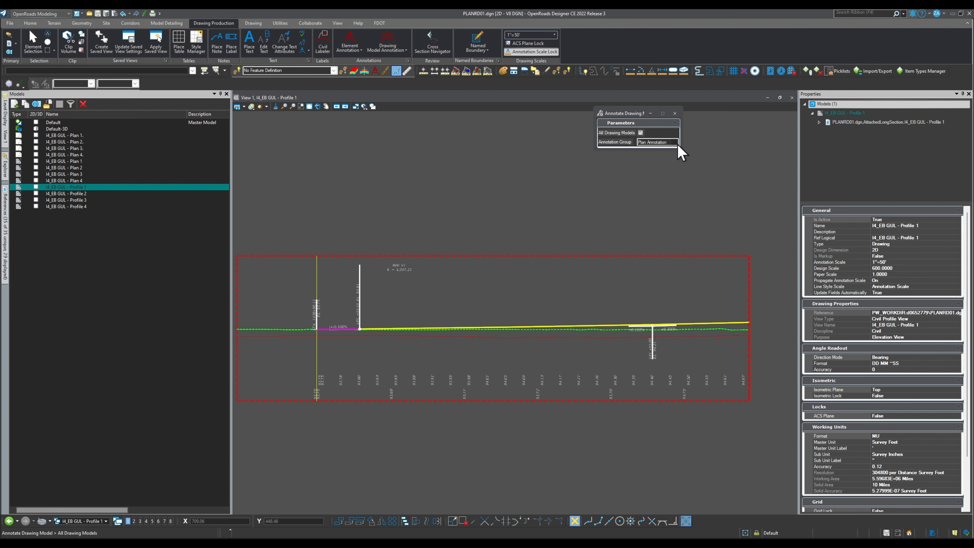
{"action": "left_click", "coordinate": [675, 142]}
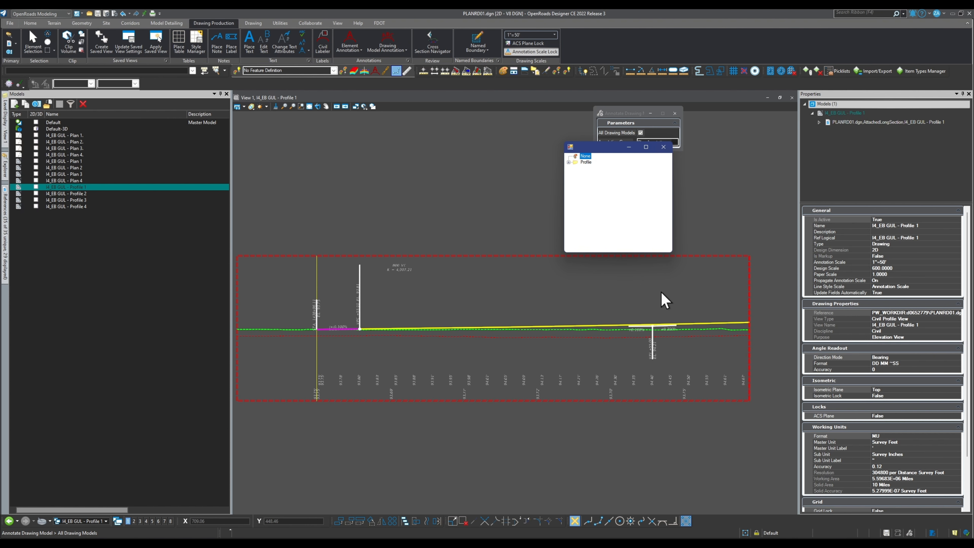
{"action": "left_click", "coordinate": [575, 168]}
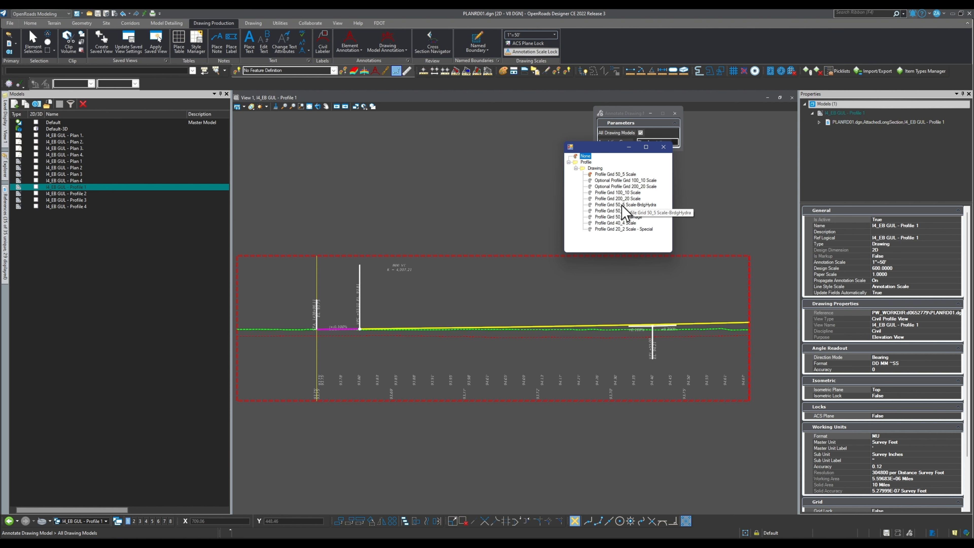
{"action": "double_click", "coordinate": [624, 175]}
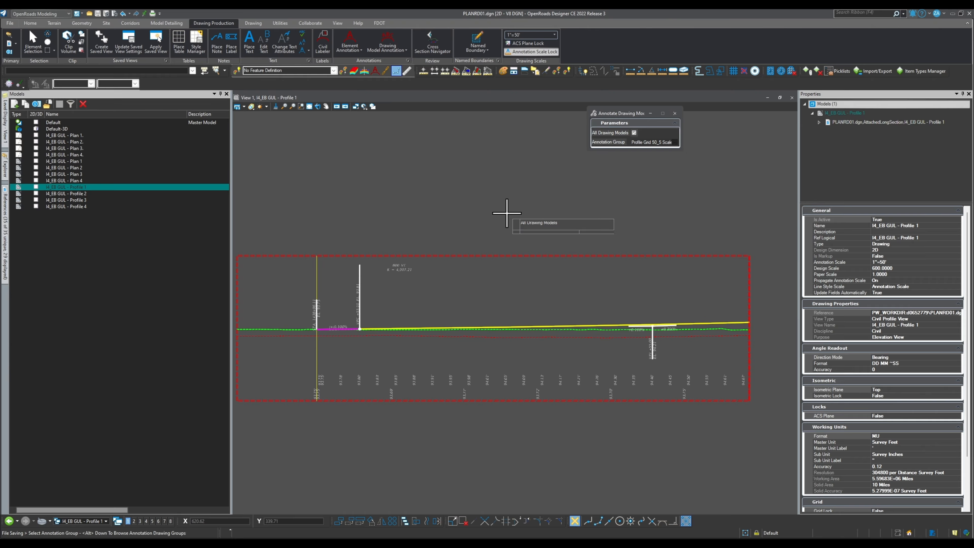
{"action": "left_click", "coordinate": [507, 212]}
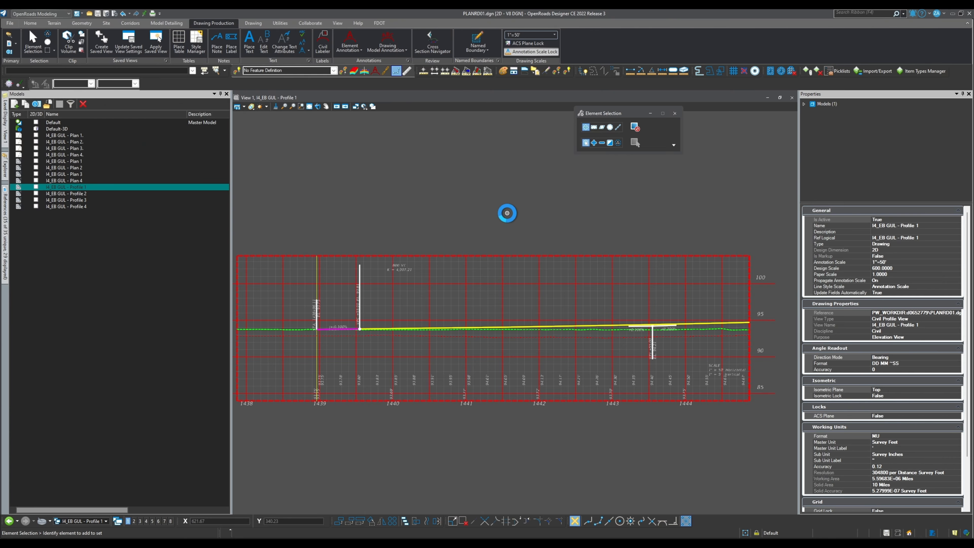
{"action": "scroll", "coordinate": [507, 213], "scroll_direction": "down", "scroll_amount": 1}
{"action": "scroll", "coordinate": [505, 212], "scroll_direction": "up", "scroll_amount": 1}
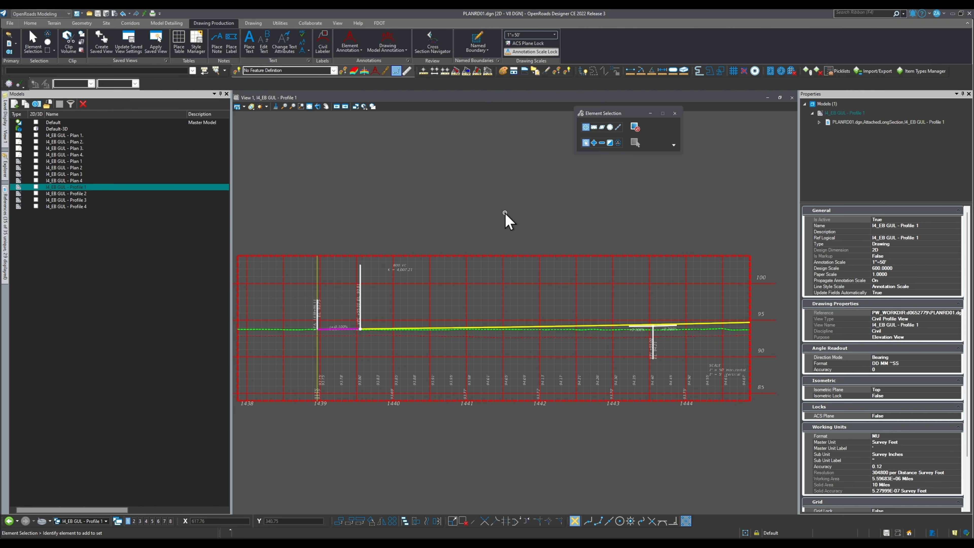
- Open the I4_EB GUL - Profile 2 and Profile 3 drawings and examine Profile 3's grid, station and elevation labels
{"action": "double_click", "coordinate": [87, 194]}
{"action": "double_click", "coordinate": [88, 200]}
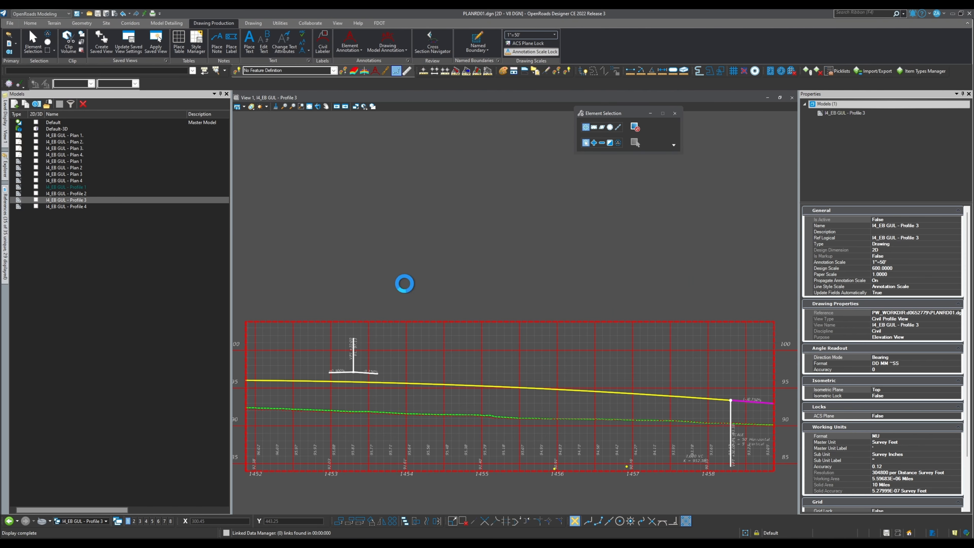
{"action": "scroll", "coordinate": [383, 388], "scroll_direction": "up", "scroll_amount": 2}
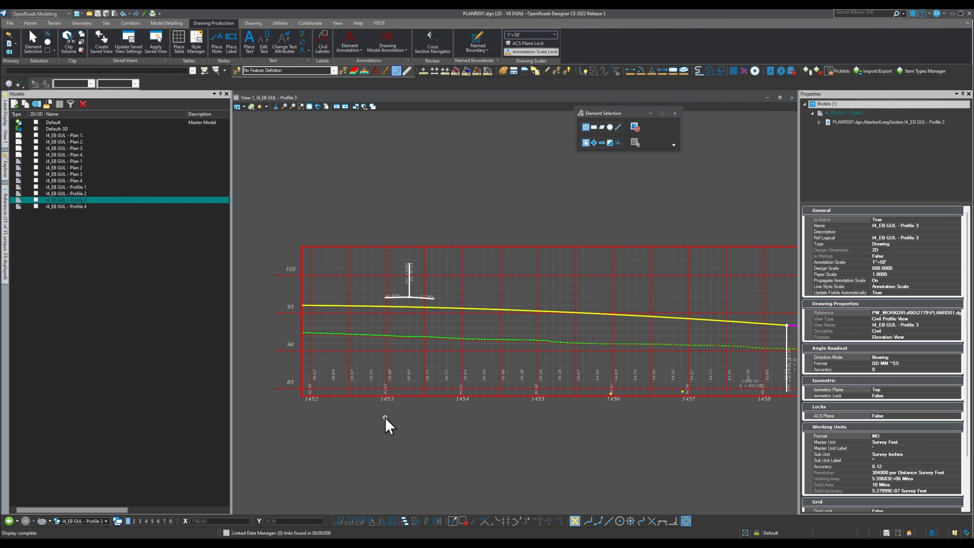
{"action": "scroll", "coordinate": [367, 410], "scroll_direction": "up", "scroll_amount": 3}
{"action": "scroll", "coordinate": [366, 409], "scroll_direction": "down", "scroll_amount": 2}
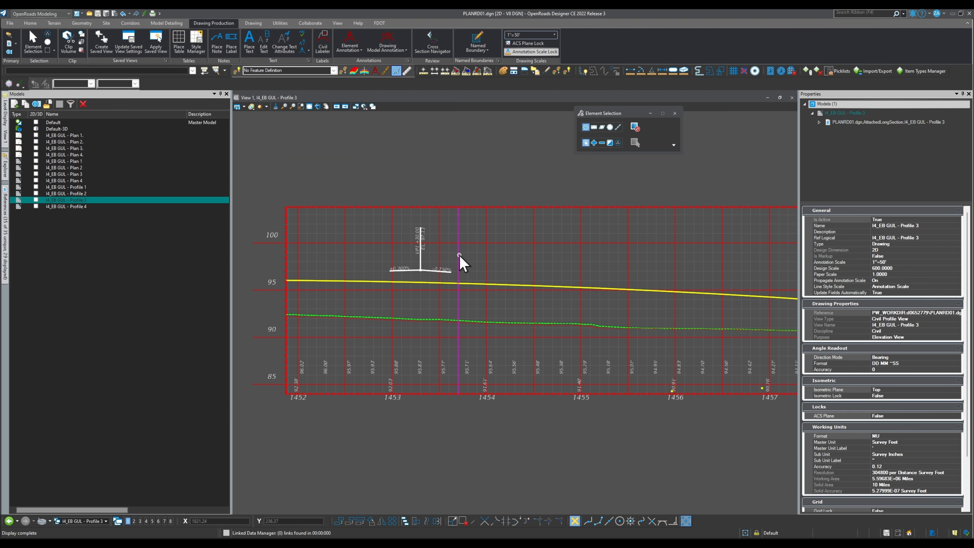
{"action": "scroll", "coordinate": [396, 322], "scroll_direction": "down", "scroll_amount": 1}
{"action": "scroll", "coordinate": [402, 398], "scroll_direction": "down", "scroll_amount": 2}
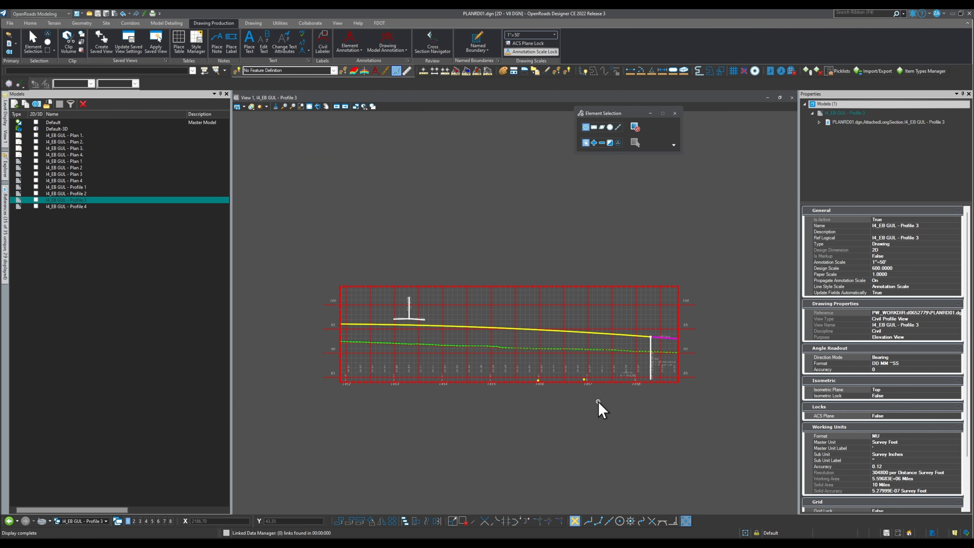
{"action": "scroll", "coordinate": [594, 395], "scroll_direction": "up", "scroll_amount": 2}
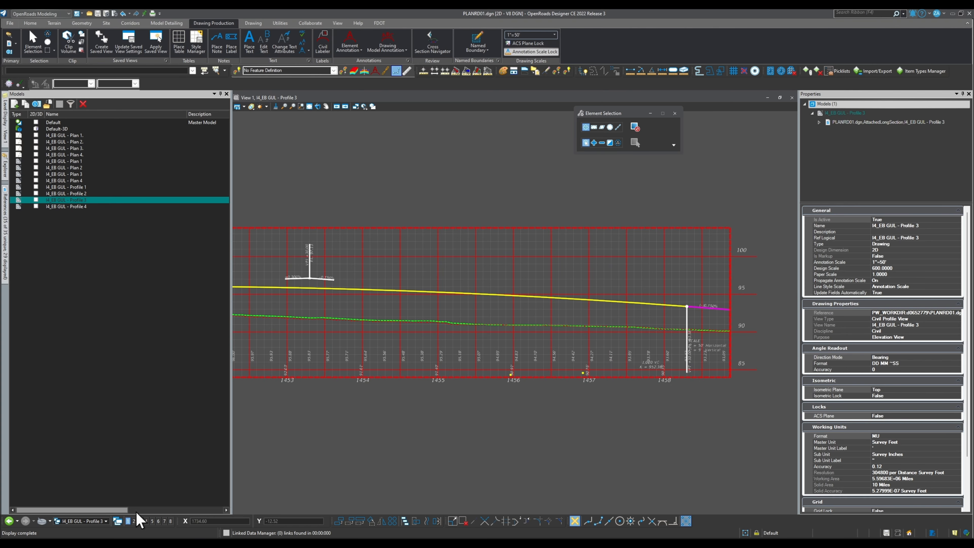
- Switch to the Multi-Model Views, examine the profile named boundaries in the I4_EB GUL profile view, and return to the Profile 3 drawing
{"action": "left_click", "coordinate": [95, 521]}
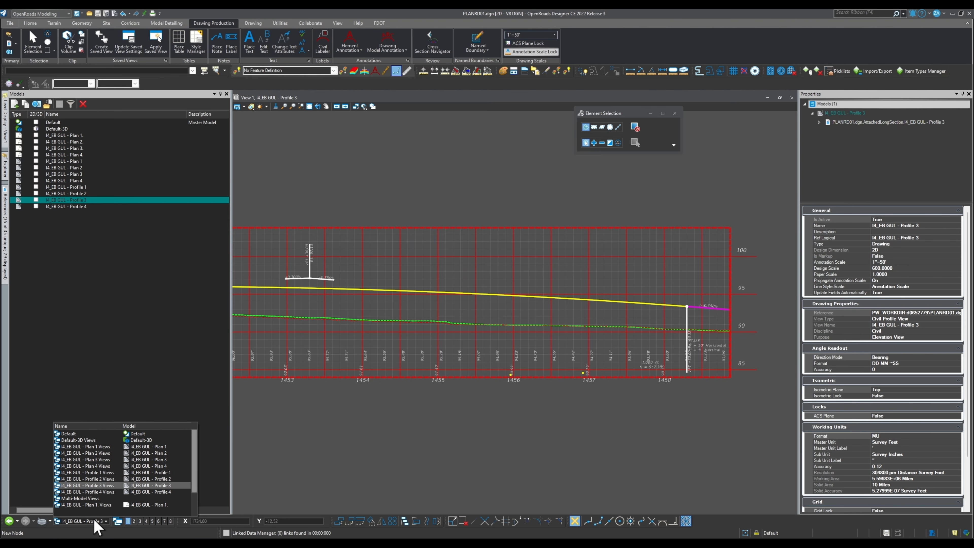
{"action": "left_click", "coordinate": [95, 498]}
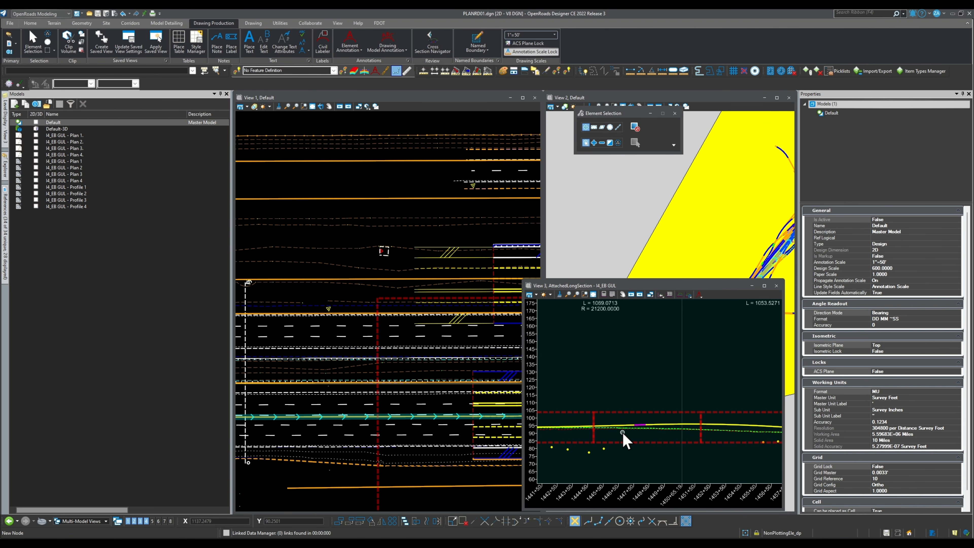
{"action": "scroll", "coordinate": [623, 432], "scroll_direction": "up", "scroll_amount": 3}
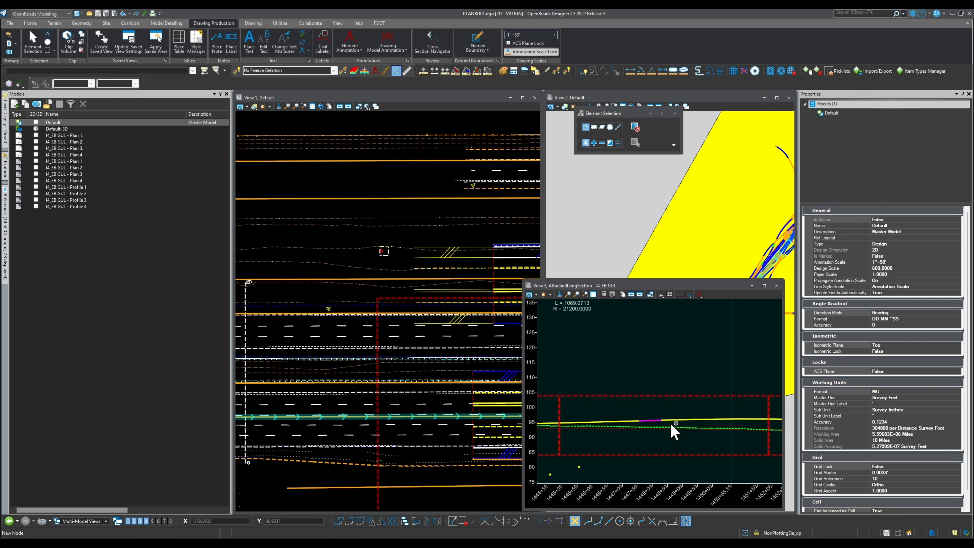
{"action": "left_click", "coordinate": [86, 520]}
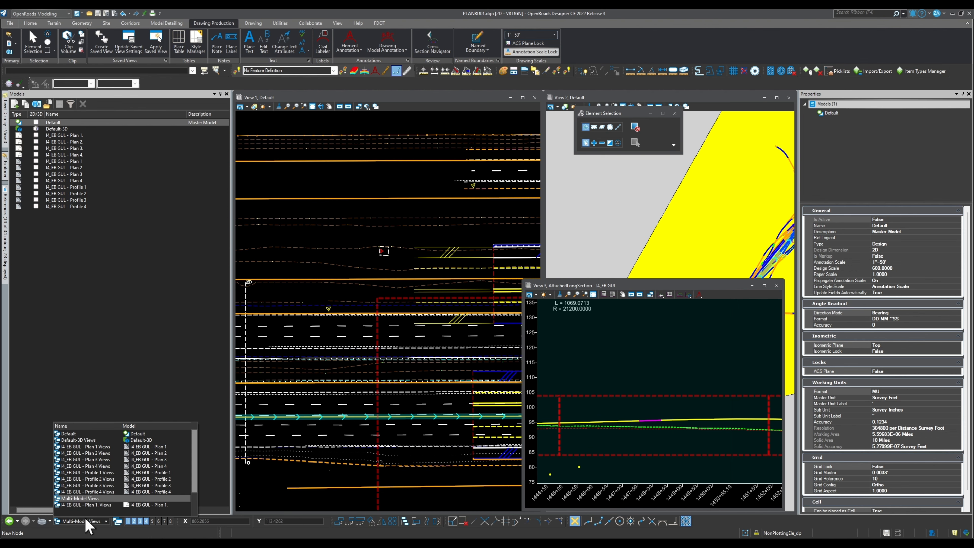
{"action": "left_click", "coordinate": [9, 521]}
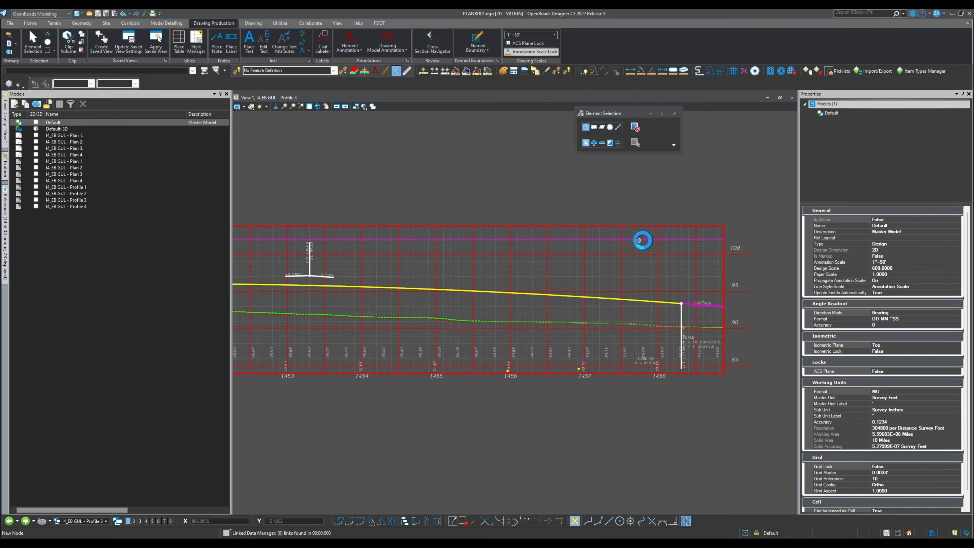
- Open the I4_EB GUL - Plan 1 sheet model and examine its plan and profile layout and the title block
{"action": "double_click", "coordinate": [84, 135]}
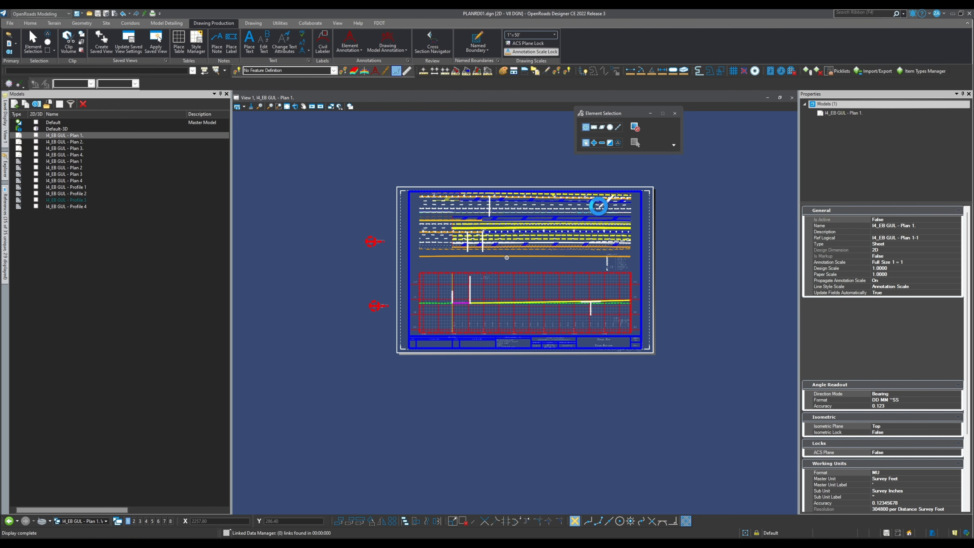
{"action": "scroll", "coordinate": [636, 189], "scroll_direction": "up", "scroll_amount": 3}
{"action": "scroll", "coordinate": [707, 204], "scroll_direction": "down", "scroll_amount": 2}
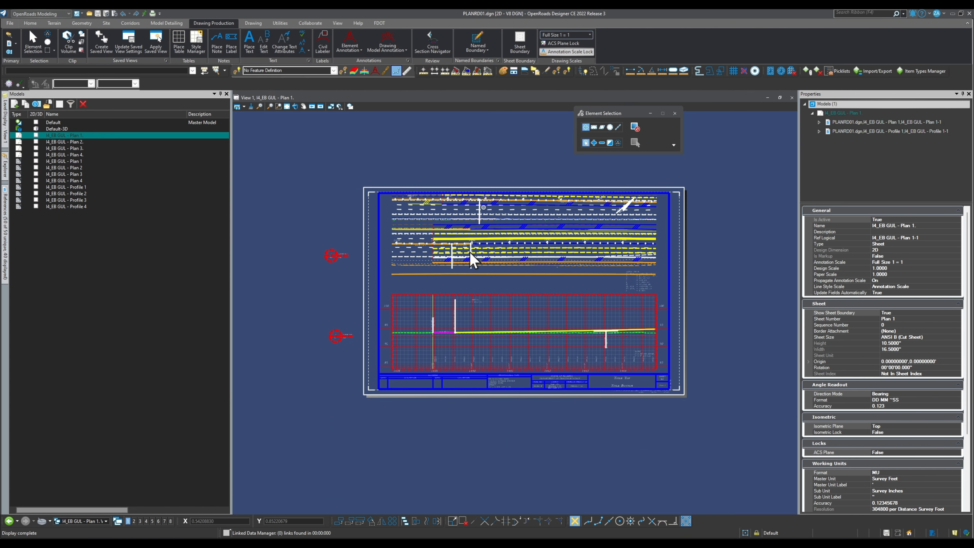
{"action": "scroll", "coordinate": [584, 416], "scroll_direction": "up", "scroll_amount": 2}
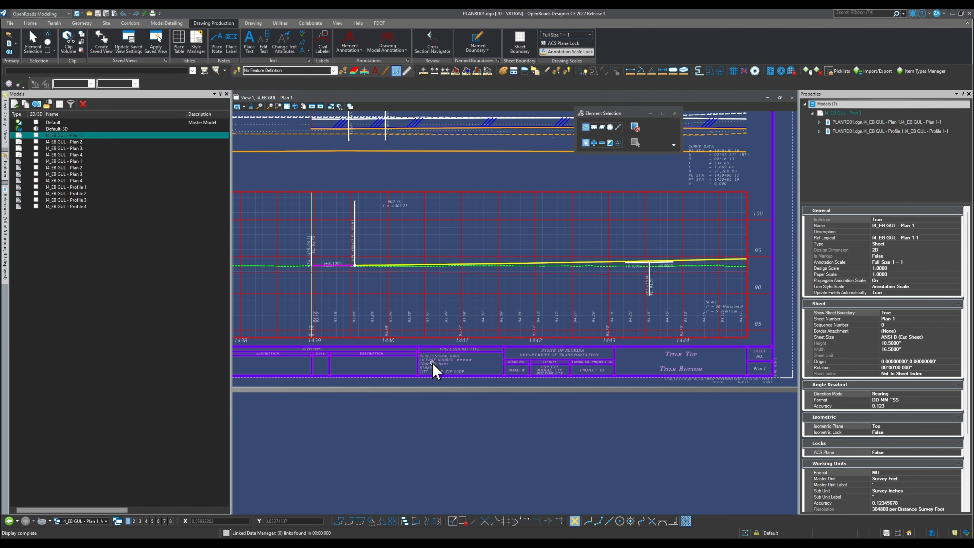
{"action": "mouse_move", "coordinate": [432, 363]}
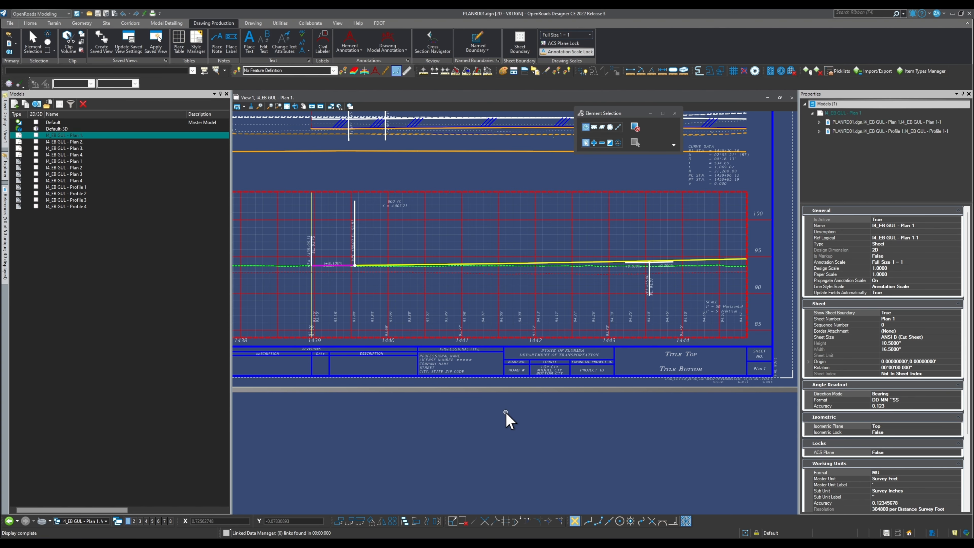
{"action": "scroll", "coordinate": [505, 411], "scroll_direction": "down", "scroll_amount": 2}
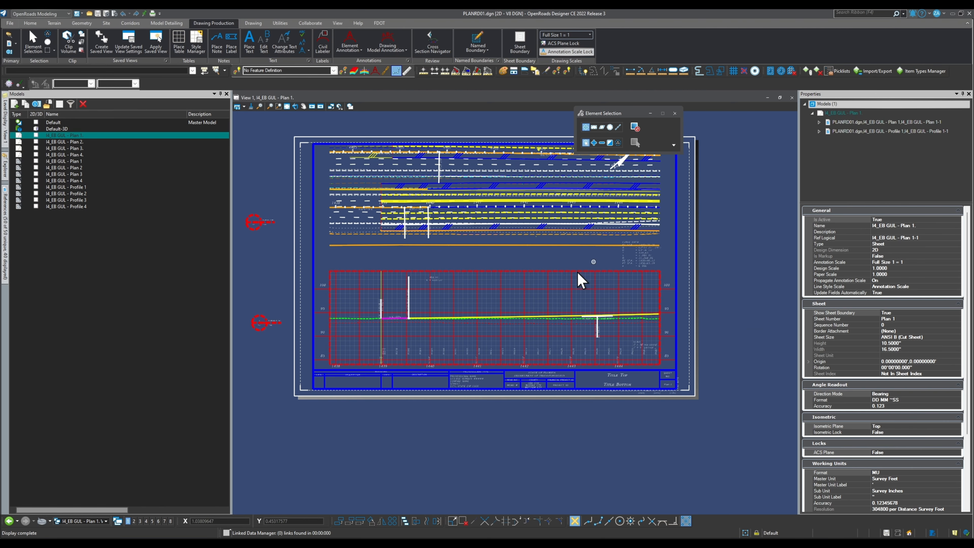
{"action": "left_click_drag", "start_coordinate": [598, 116], "coordinate": [719, 58]}
{"action": "scroll", "coordinate": [618, 406], "scroll_direction": "up", "scroll_amount": 2}
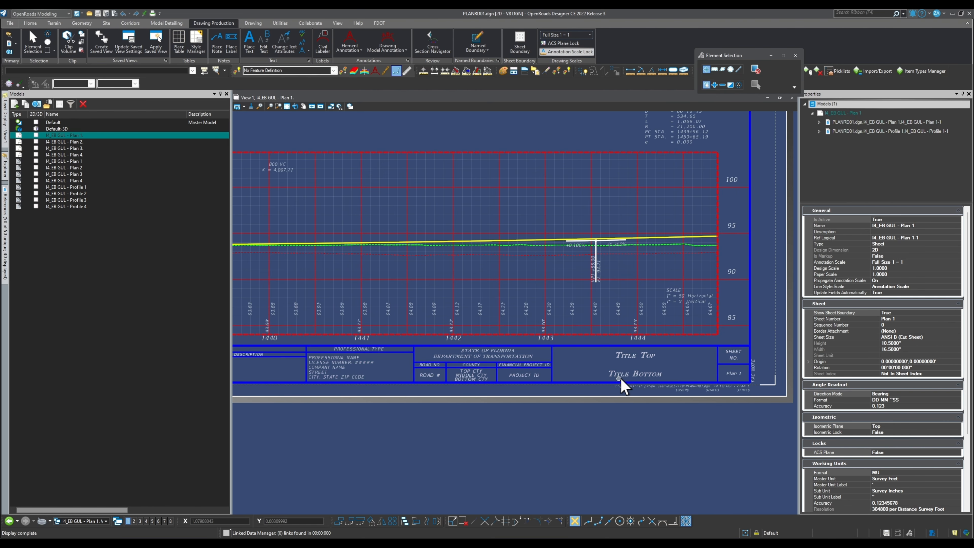
- Review the properties of the 11x17 Sheet Border cell on the Plan 1 sheet, including title, professional and project information, and deselect it
{"action": "left_click", "coordinate": [633, 358]}
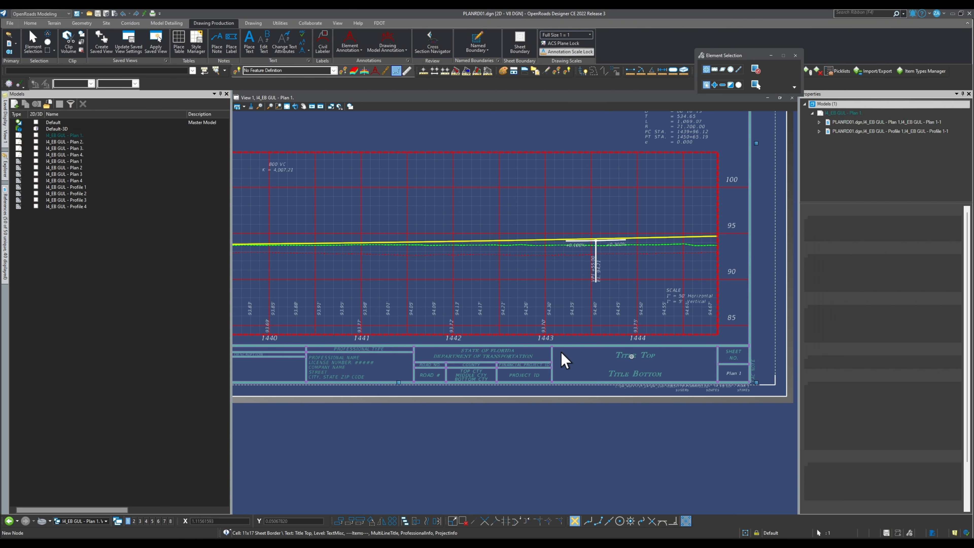
{"action": "scroll", "coordinate": [630, 407], "scroll_direction": "down", "scroll_amount": 2}
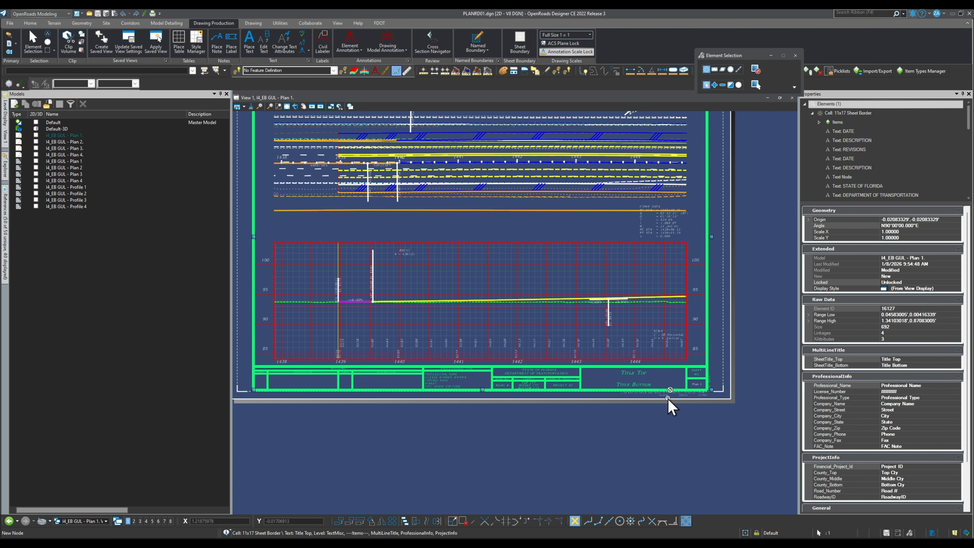
{"action": "scroll", "coordinate": [669, 406], "scroll_direction": "up", "scroll_amount": 1}
{"action": "scroll", "coordinate": [702, 401], "scroll_direction": "up", "scroll_amount": 1}
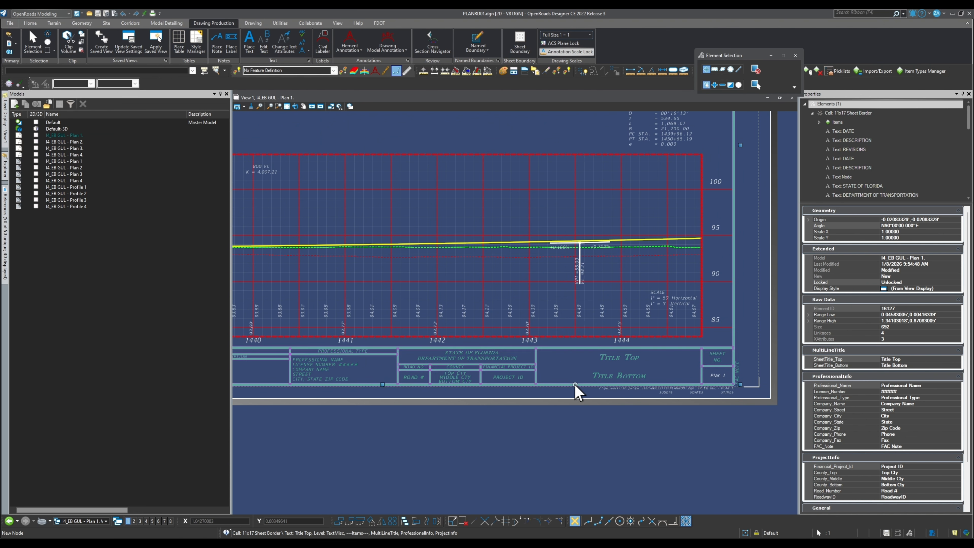
{"action": "left_click", "coordinate": [5, 234]}
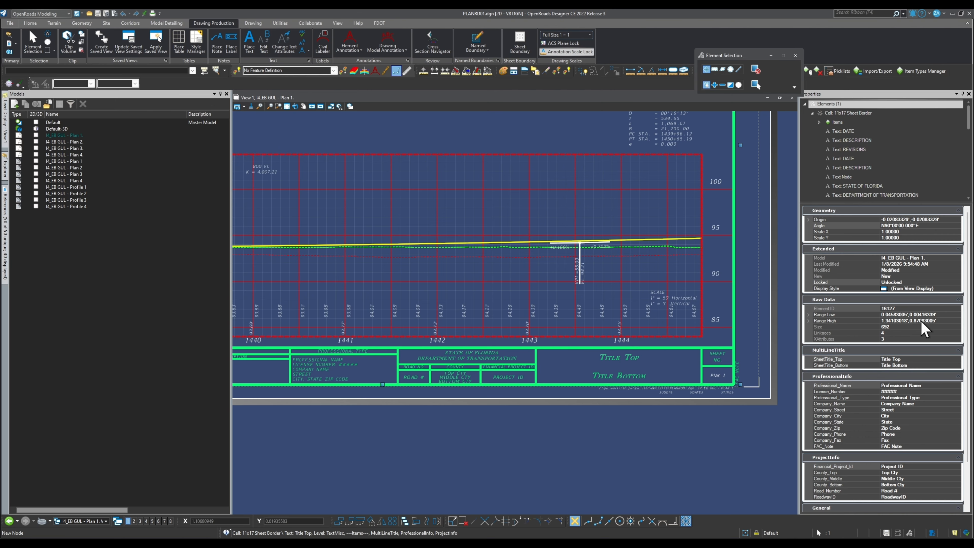
{"action": "scroll", "coordinate": [924, 328], "scroll_direction": "down", "scroll_amount": 1}
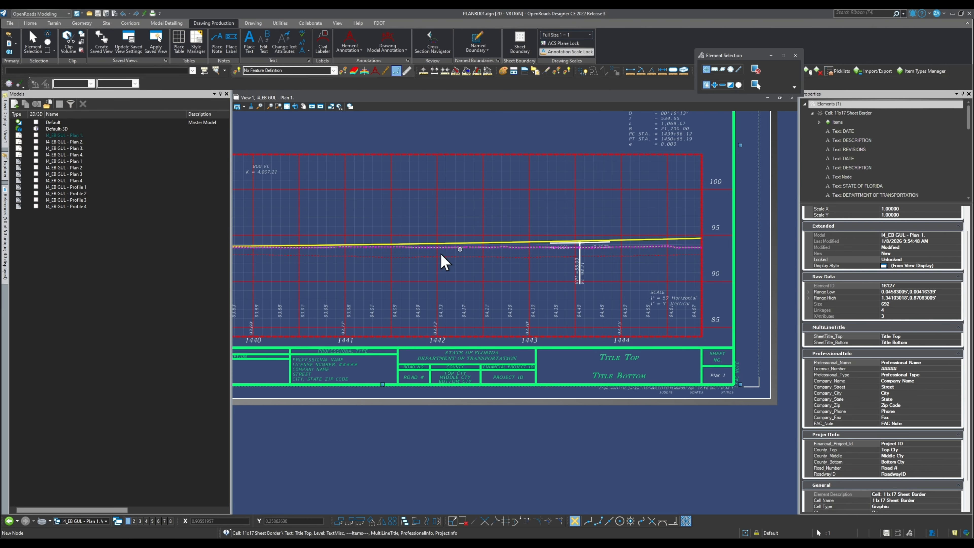
{"action": "scroll", "coordinate": [896, 467], "scroll_direction": "down", "scroll_amount": 1}
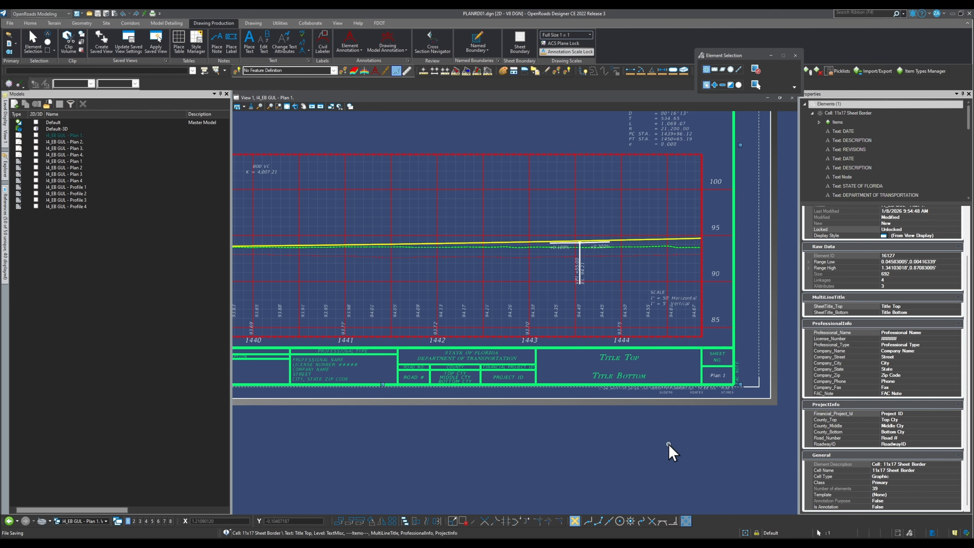
{"action": "scroll", "coordinate": [661, 442], "scroll_direction": "down", "scroll_amount": 3}
{"action": "left_click", "coordinate": [602, 450]}
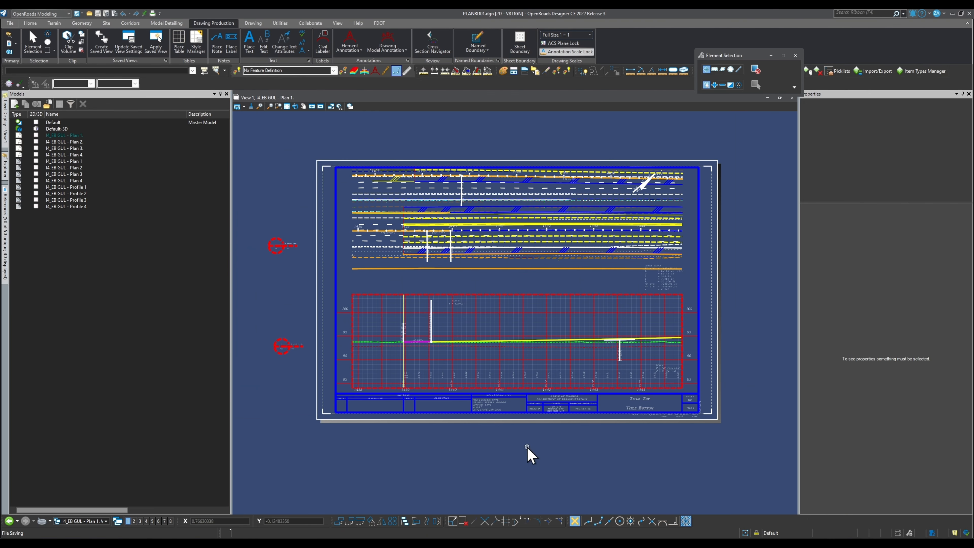
- Start Place Active Cell, browse for the active cell, and attach the Roadway.cel cell library
{"action": "left_click", "coordinate": [261, 24]}
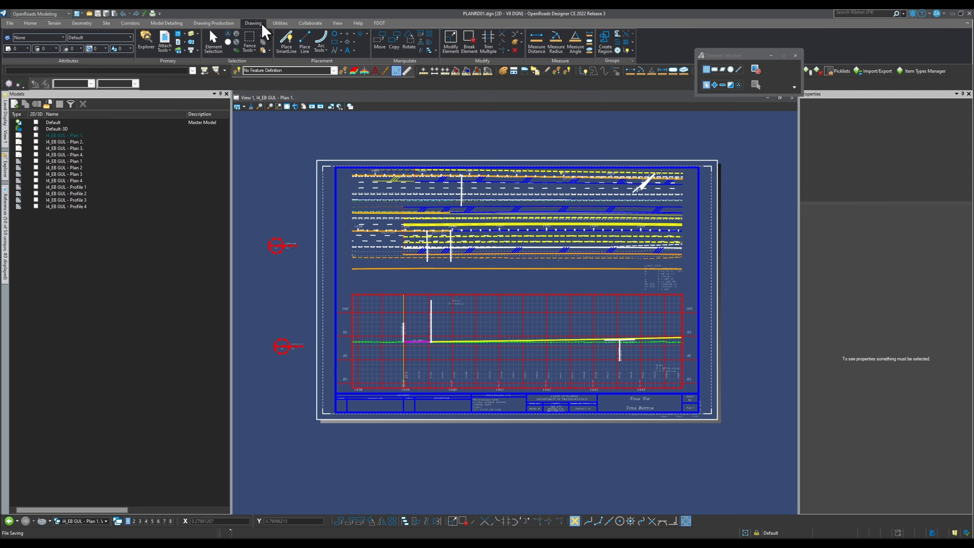
{"action": "left_click", "coordinate": [361, 34]}
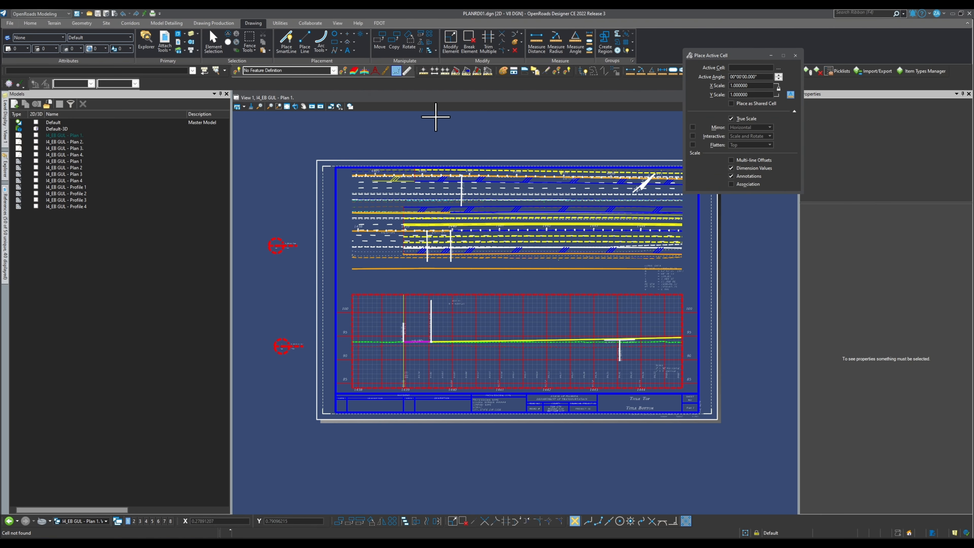
{"action": "left_click", "coordinate": [779, 68]}
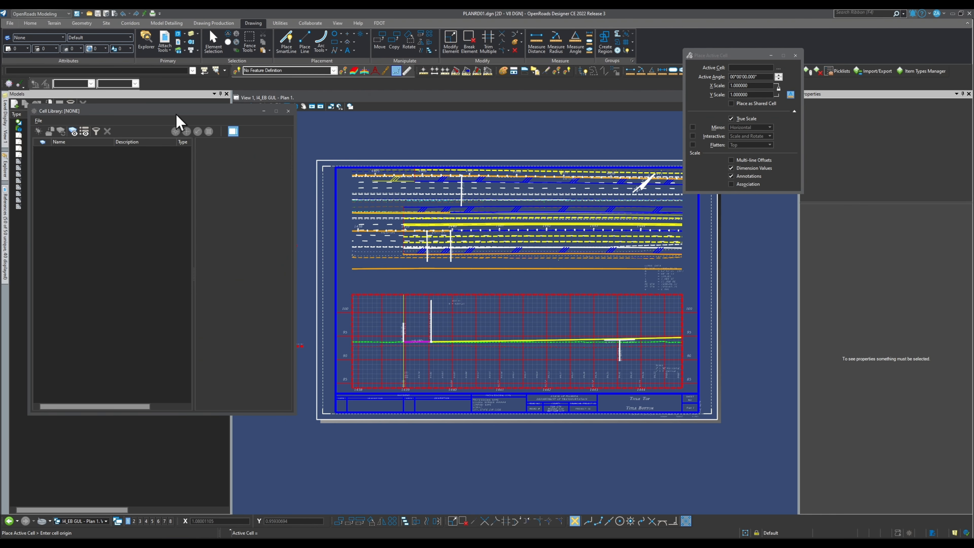
{"action": "left_click_drag", "start_coordinate": [199, 117], "coordinate": [396, 129]}
{"action": "left_click", "coordinate": [234, 132]}
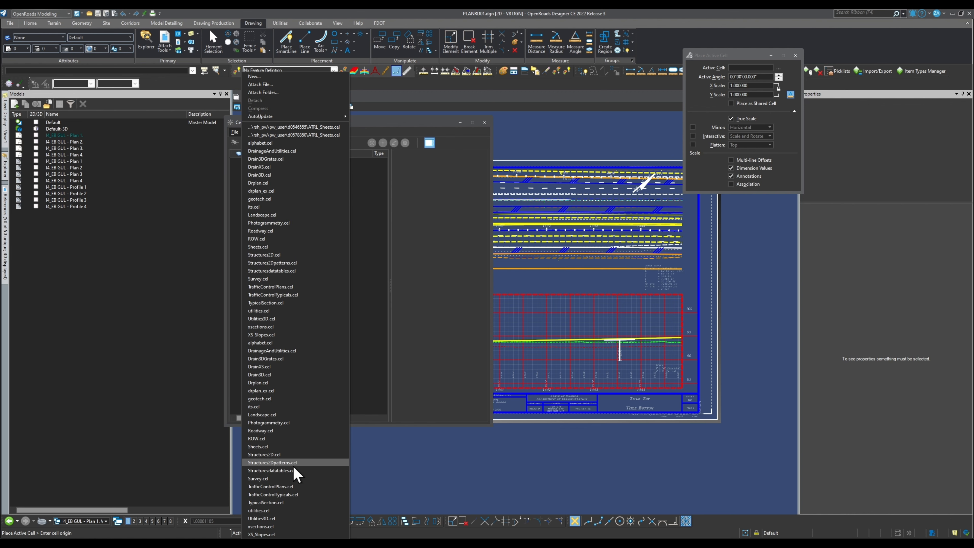
{"action": "left_click", "coordinate": [282, 430]}
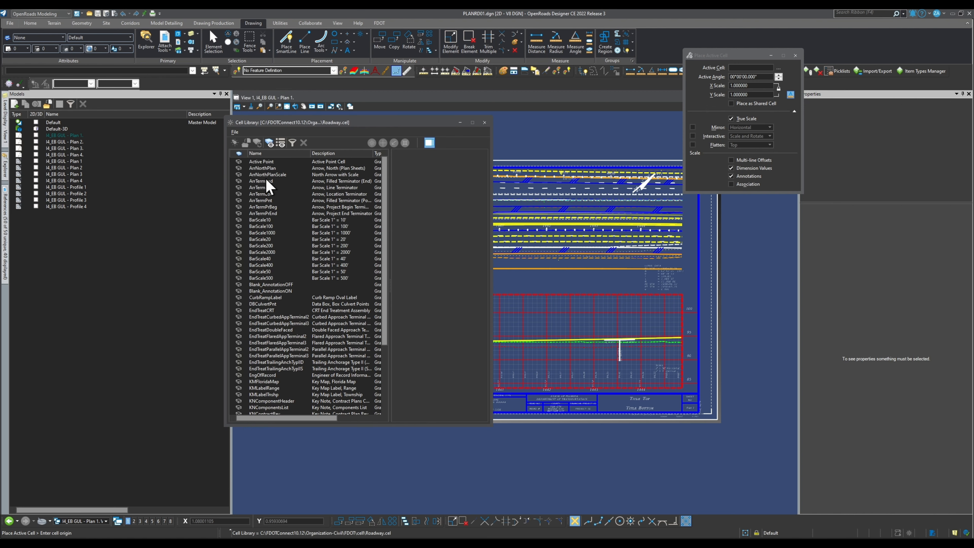
- Preview the ArrNorthPlan and EndTreatDoubleFaced cells and look through the other cells in the Roadway.cel library
{"action": "left_click", "coordinate": [263, 168]}
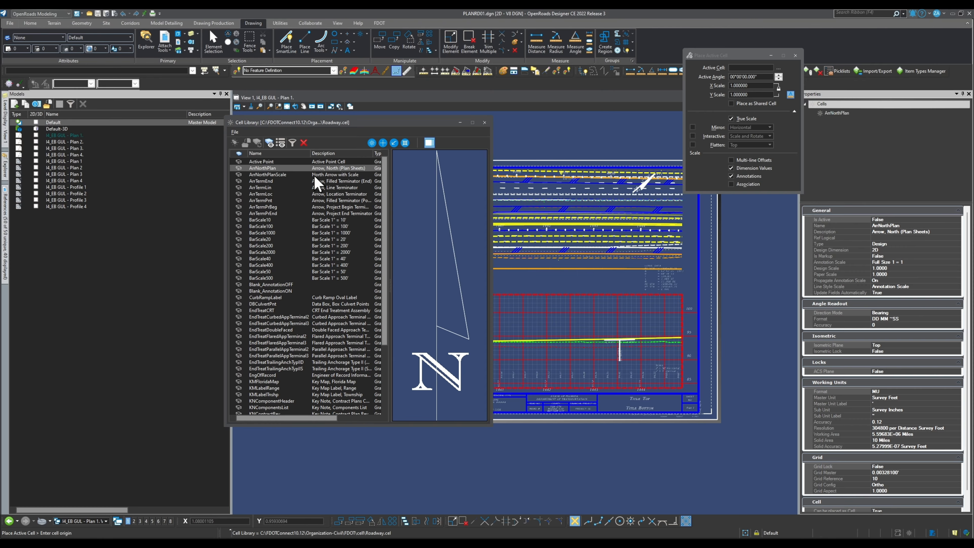
{"action": "left_click", "coordinate": [362, 175]}
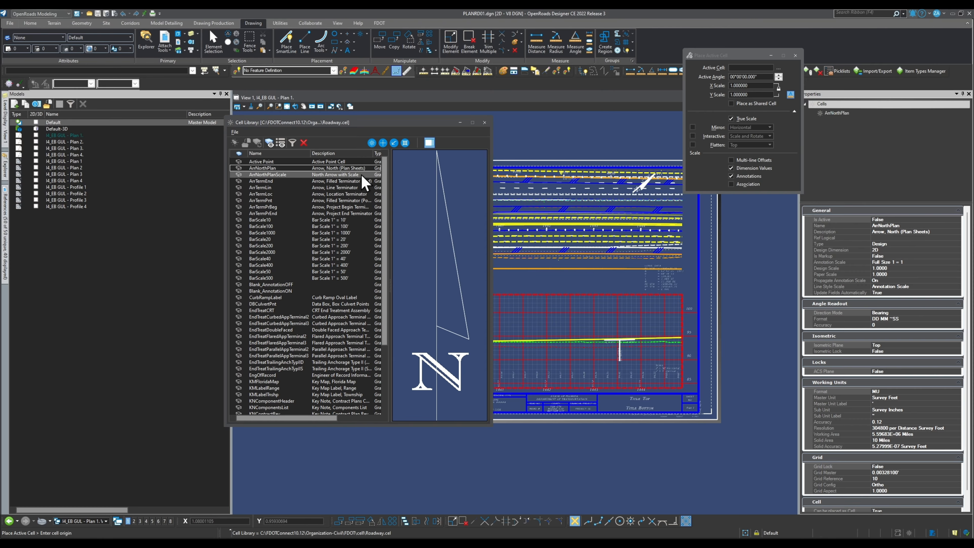
{"action": "left_click", "coordinate": [279, 329]}
{"action": "scroll", "coordinate": [284, 361], "scroll_direction": "down", "scroll_amount": 4}
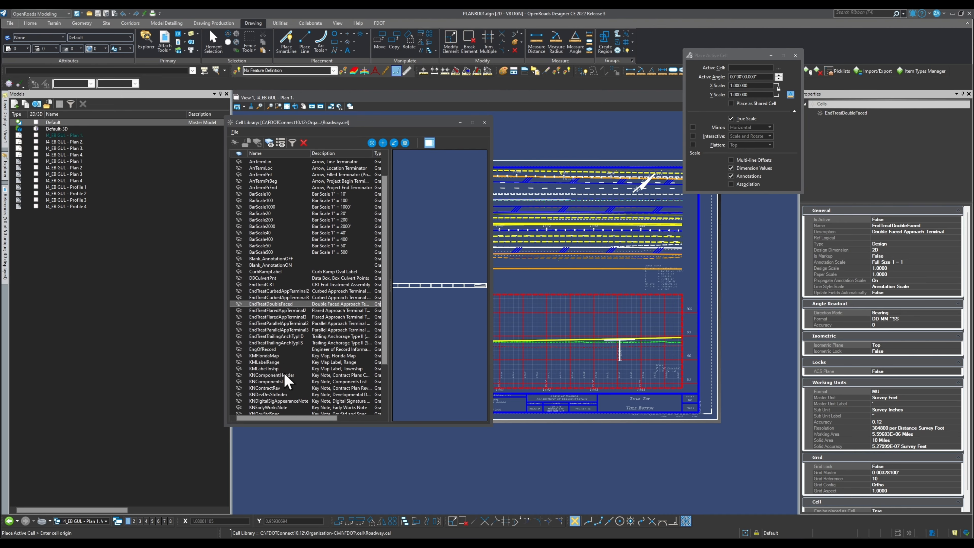
{"action": "scroll", "coordinate": [286, 376], "scroll_direction": "up", "scroll_amount": 2}
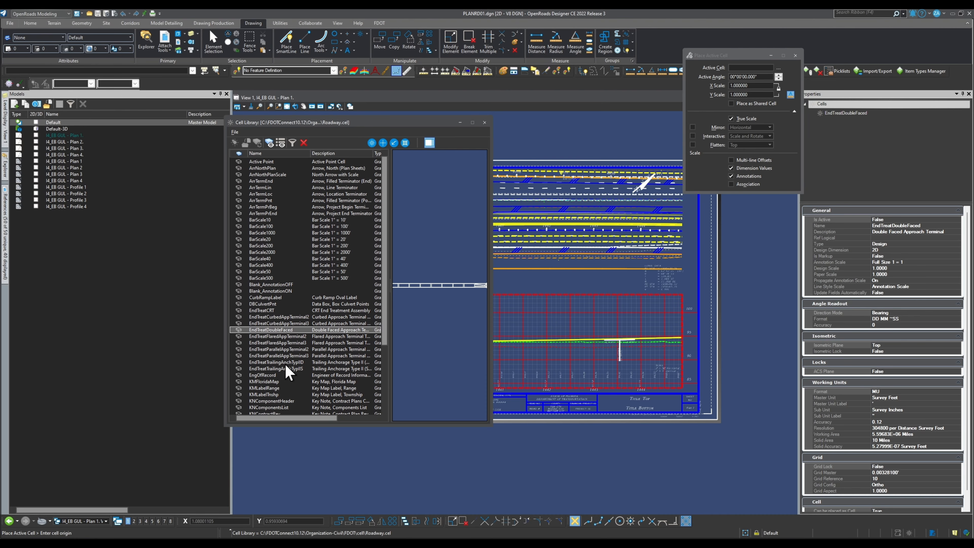
- Attach the Sheets.cel cell library and place the 11x17 Sheet Border cell in the empty area beside the Plan 1 sheet
{"action": "left_click", "coordinate": [234, 131]}
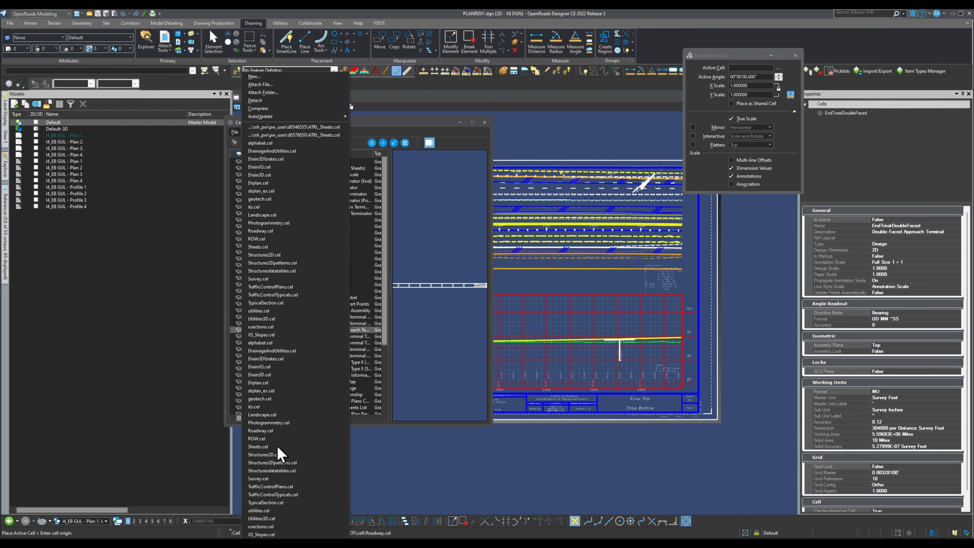
{"action": "left_click", "coordinate": [268, 447]}
{"action": "left_click", "coordinate": [292, 162]}
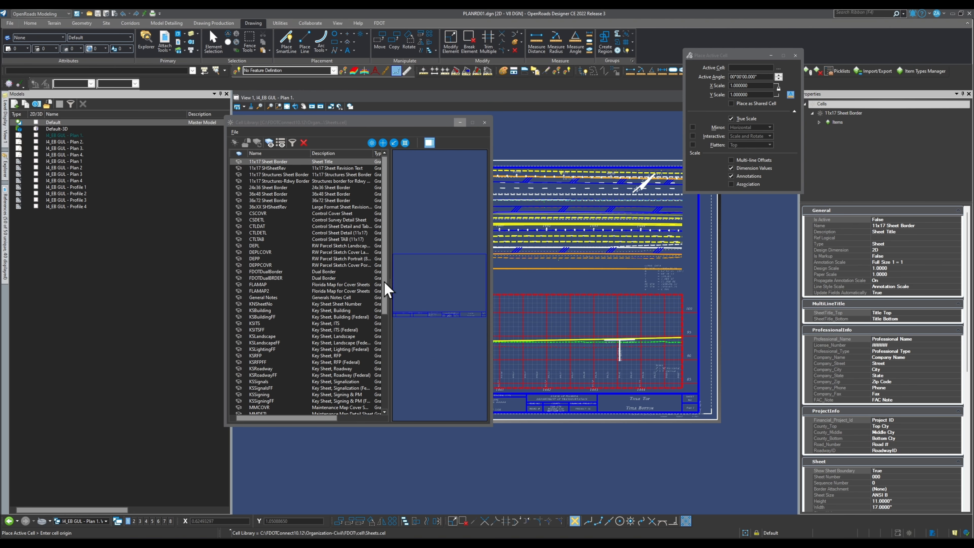
{"action": "double_click", "coordinate": [343, 163]}
{"action": "scroll", "coordinate": [510, 460], "scroll_direction": "down", "scroll_amount": 4}
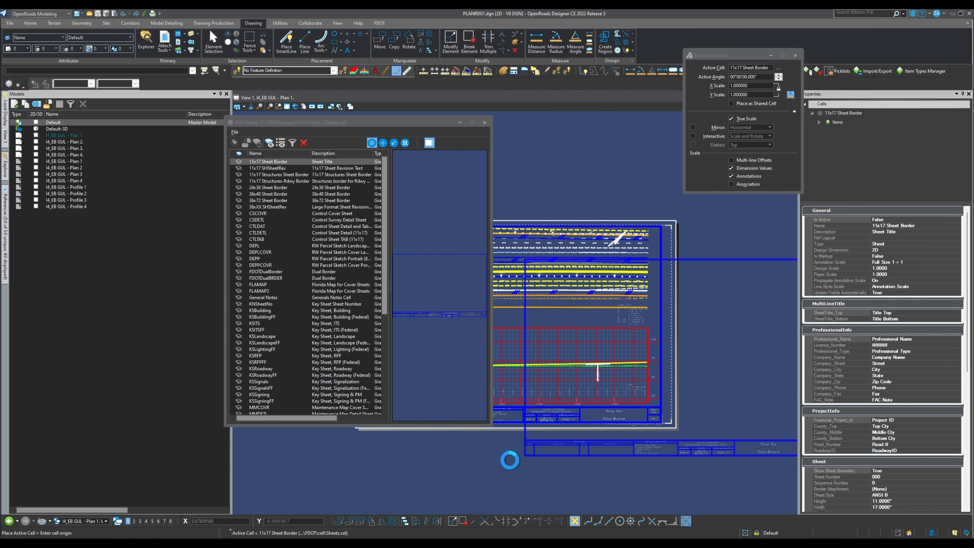
{"action": "left_click", "coordinate": [628, 430]}
{"action": "key", "text": "Escape"}
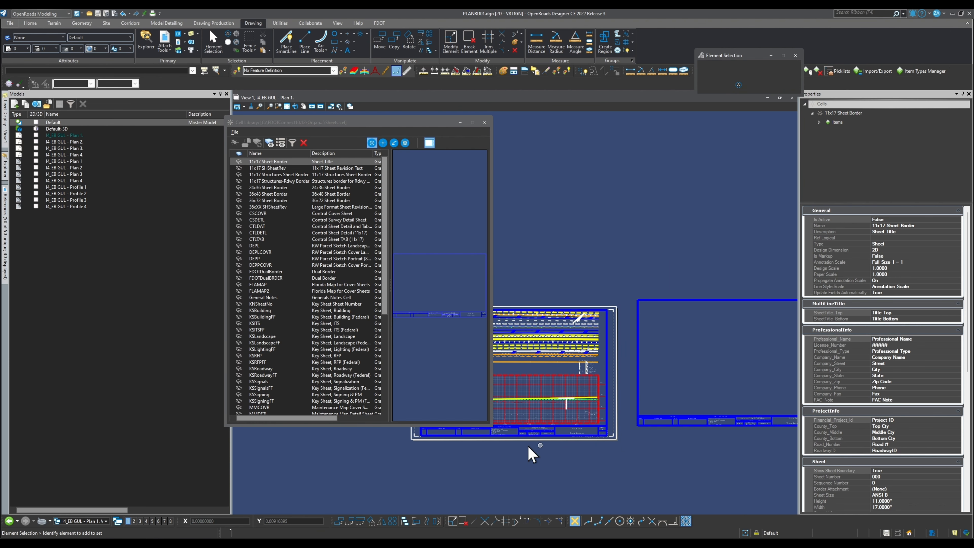
- Select the newly placed 11x17 Sheet Border cell and review its title, professional and project information properties
{"action": "scroll", "coordinate": [545, 448], "scroll_direction": "down", "scroll_amount": 2}
{"action": "scroll", "coordinate": [637, 444], "scroll_direction": "up", "scroll_amount": 3}
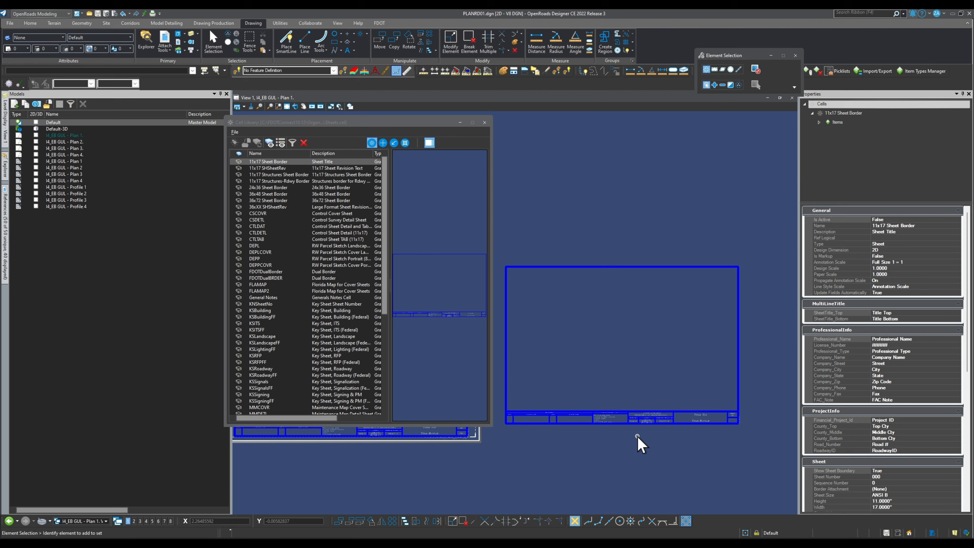
{"action": "left_click", "coordinate": [664, 419]}
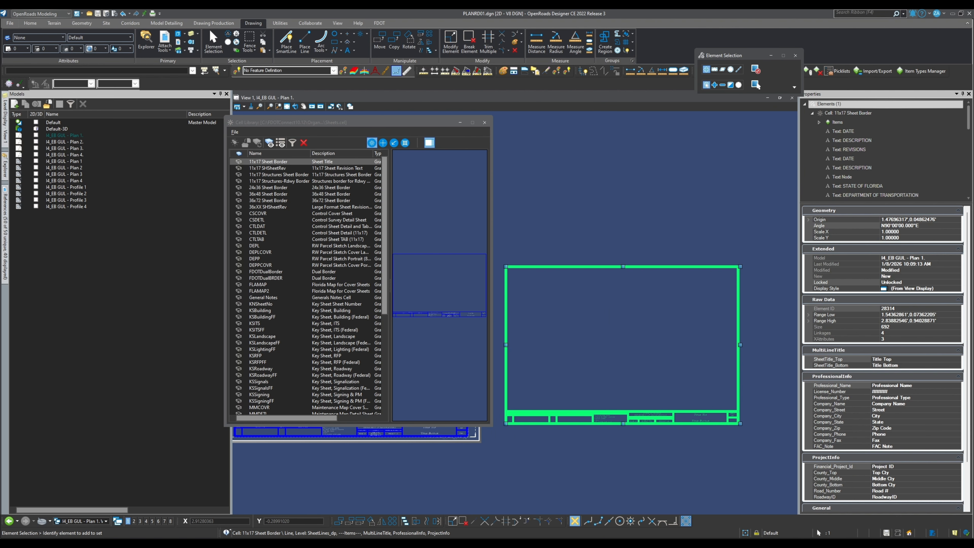
{"action": "scroll", "coordinate": [913, 477], "scroll_direction": "down", "scroll_amount": 2}
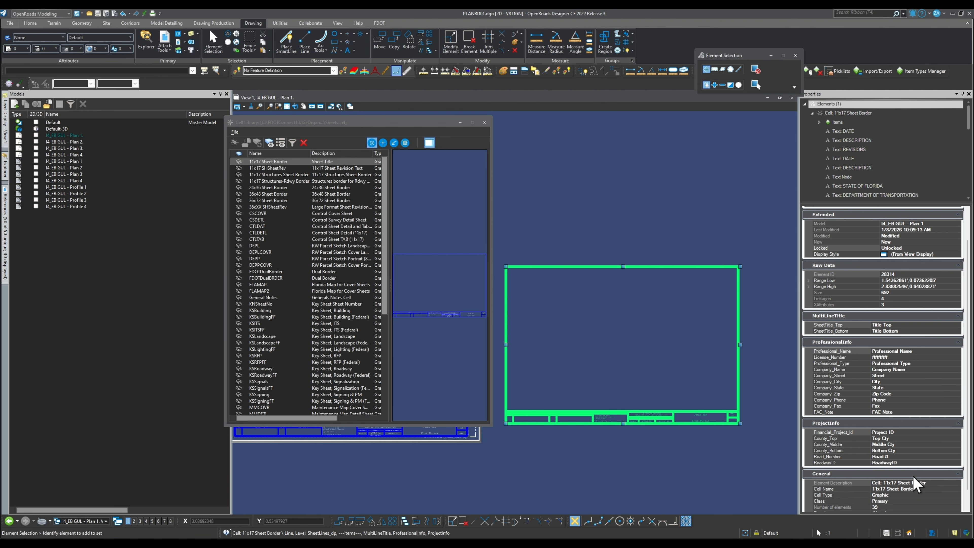
{"action": "left_click", "coordinate": [931, 351]}
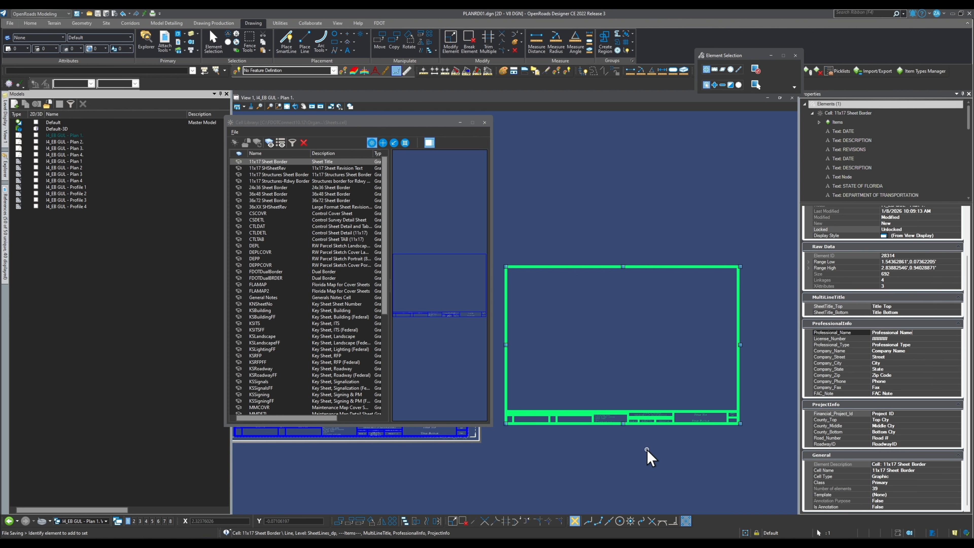
- Delete the extra 11x17 Sheet Border cell beside the Plan 1 sheet and close the cell library
{"action": "left_click", "coordinate": [655, 422]}
{"action": "left_click", "coordinate": [655, 422]}
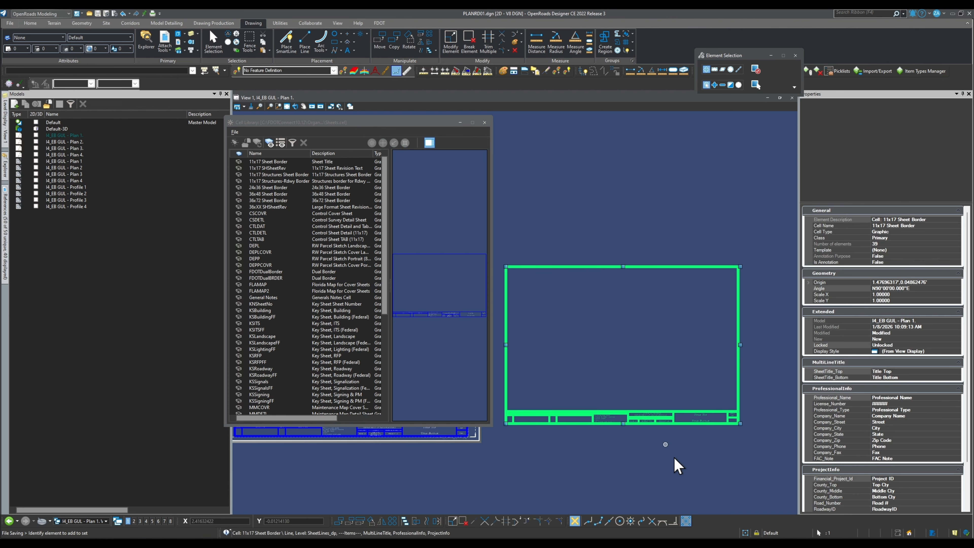
{"action": "left_click", "coordinate": [583, 441]}
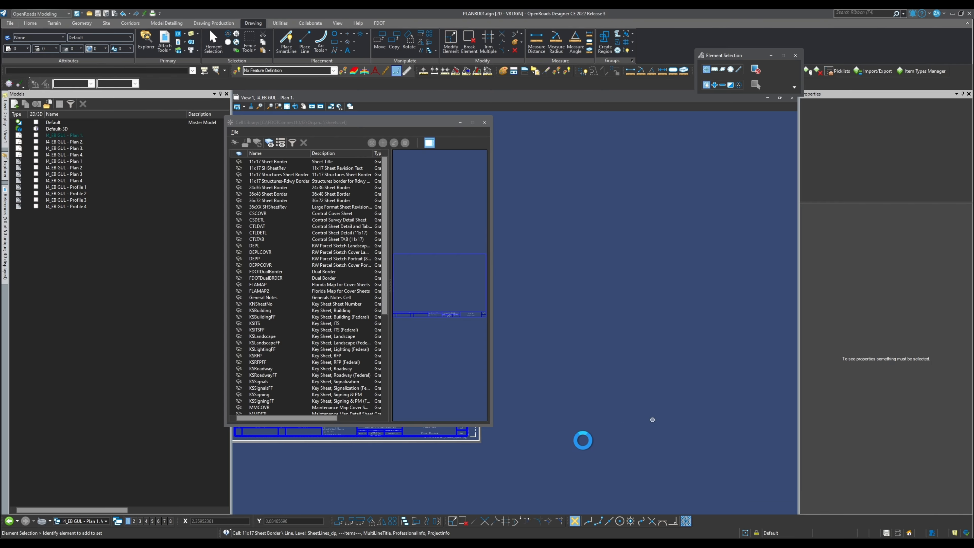
{"action": "left_click", "coordinate": [484, 122]}
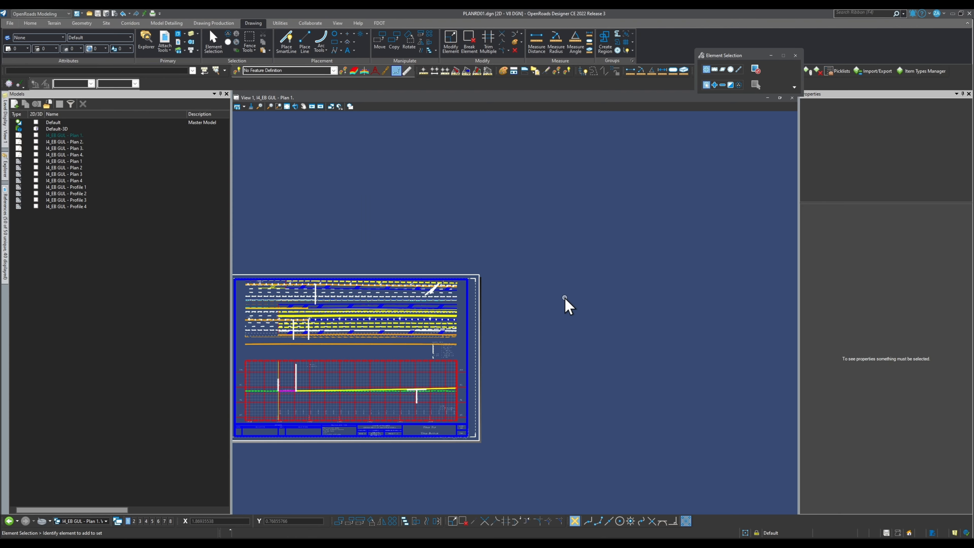
- Check the references of the Plan 1 sheet, and switch to the I4_EB GUL - Plan 1 drawing model
{"action": "left_click", "coordinate": [5, 215]}
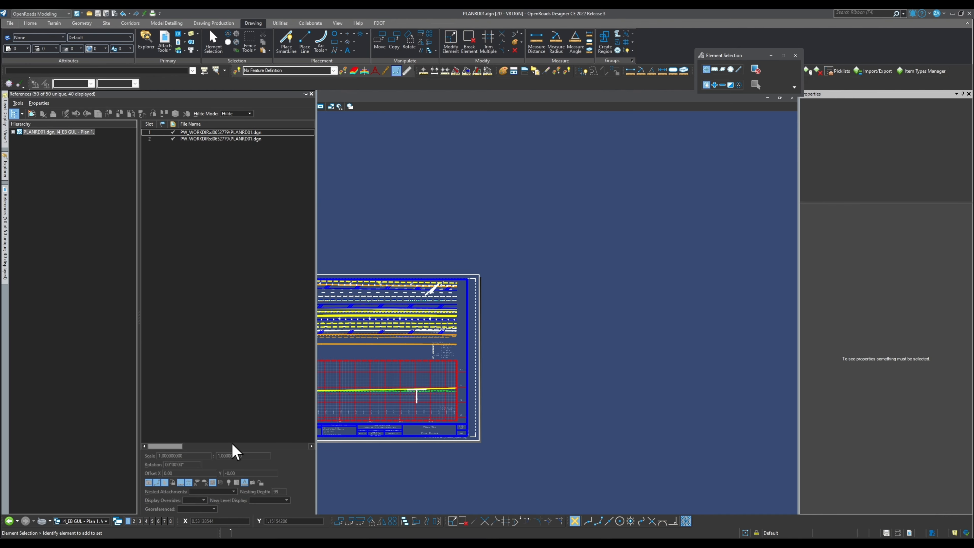
{"action": "scroll", "coordinate": [433, 292], "scroll_direction": "up", "scroll_amount": 3}
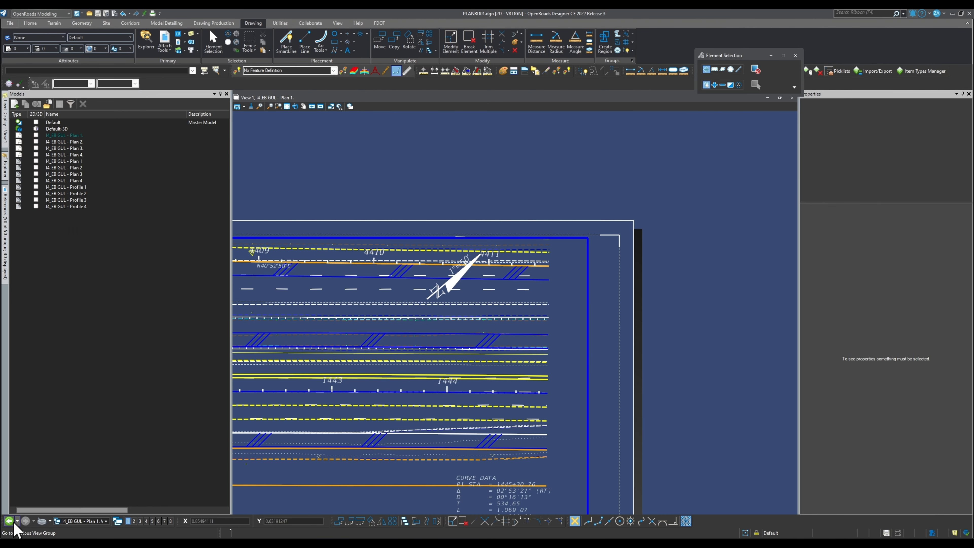
{"action": "left_click", "coordinate": [80, 521]}
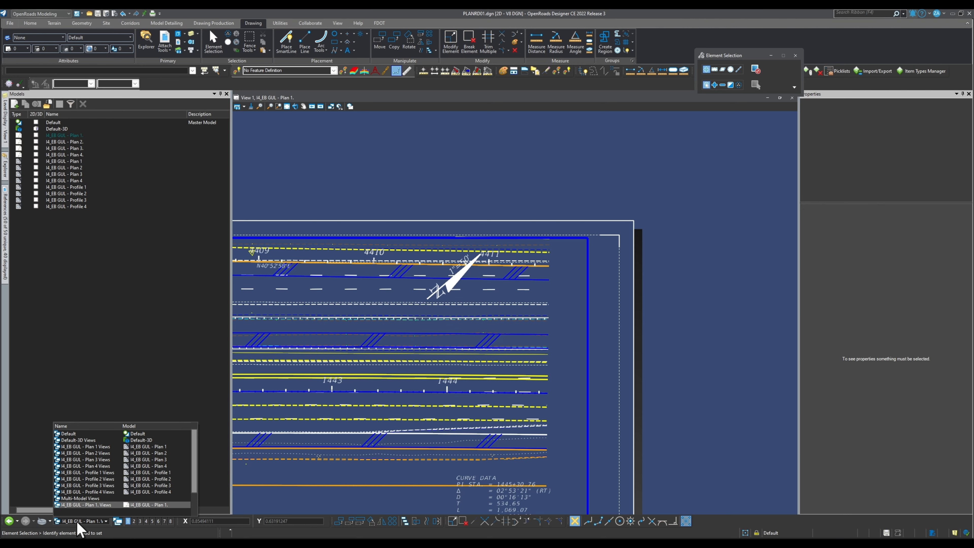
{"action": "left_click", "coordinate": [153, 447]}
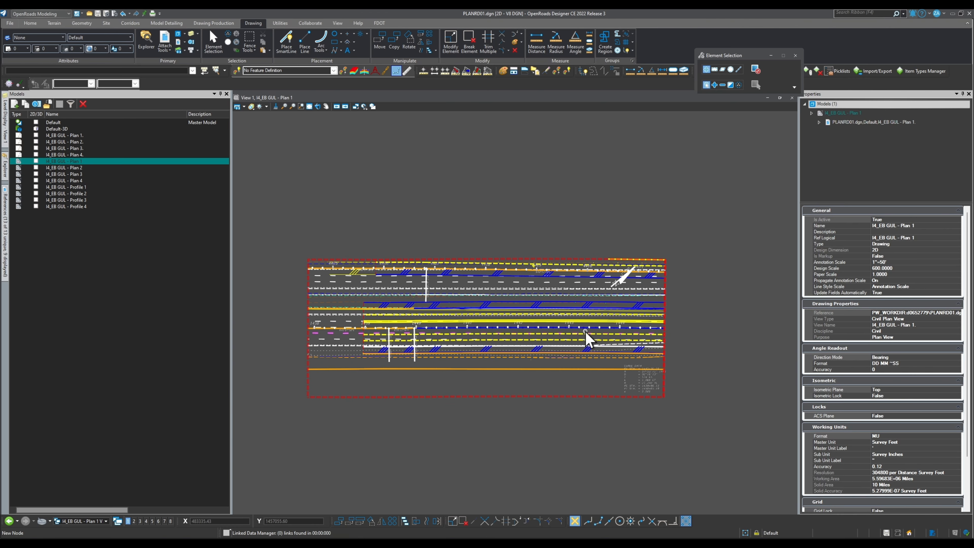
- Rotate the Plan 1 drawing view using the Unrotated method
{"action": "left_click", "coordinate": [318, 106]}
{"action": "left_click", "coordinate": [761, 68]}
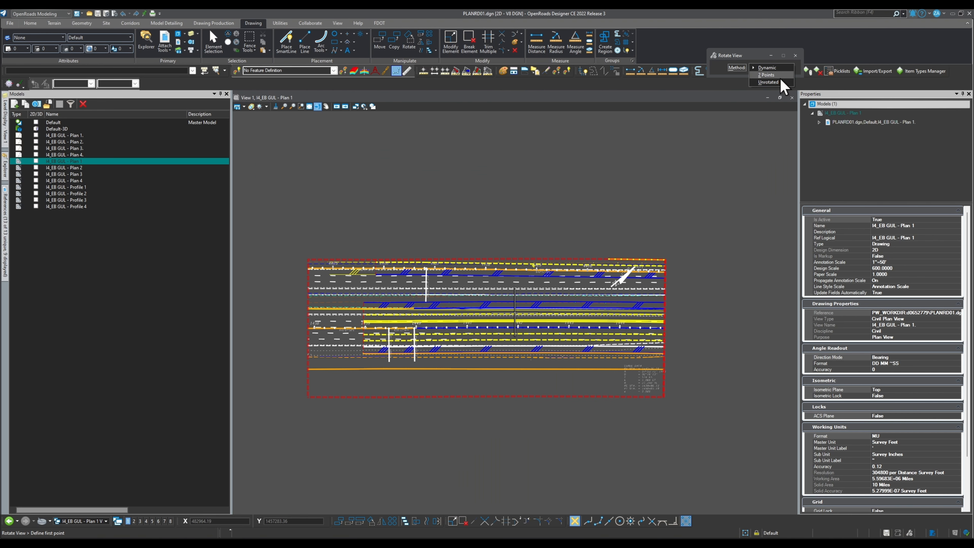
{"action": "left_click", "coordinate": [783, 88]}
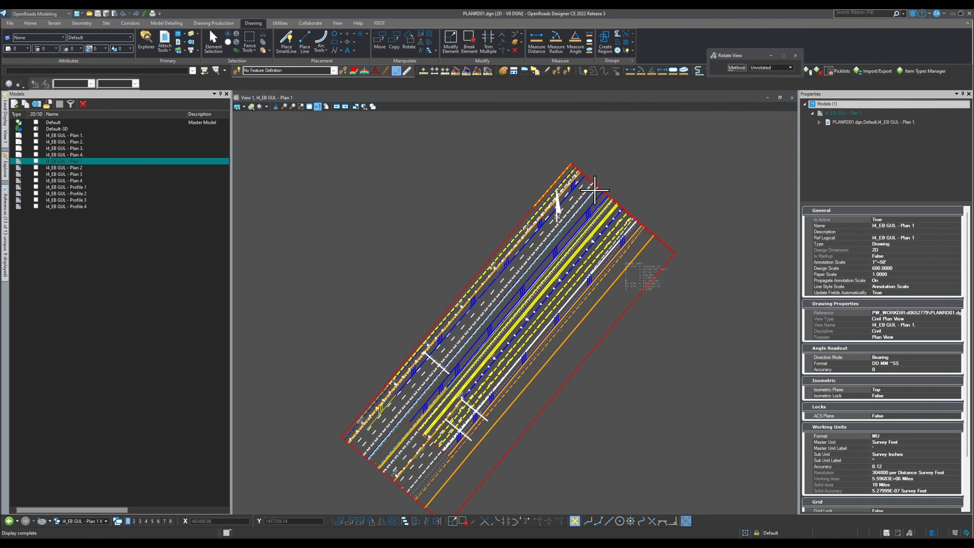
{"action": "scroll", "coordinate": [594, 190], "scroll_direction": "up", "scroll_amount": 4}
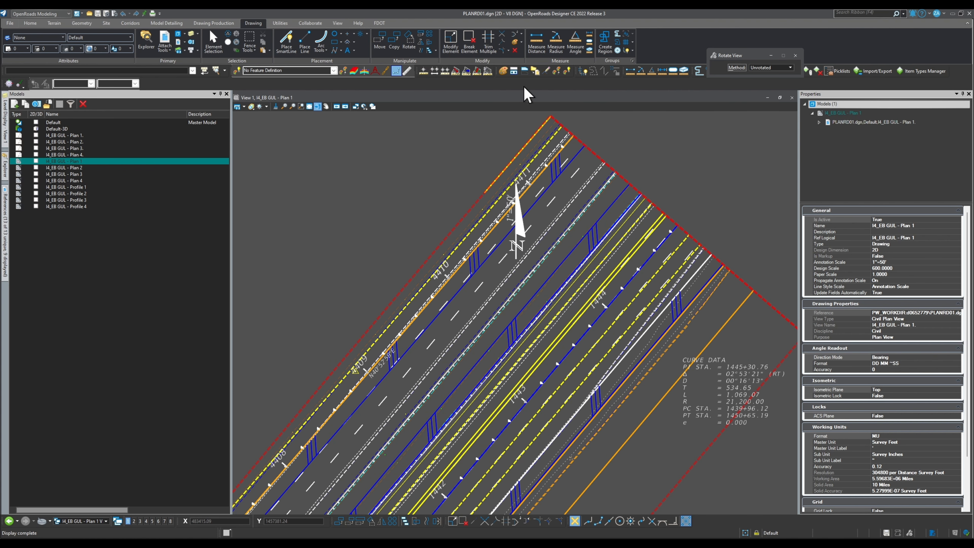
{"action": "scroll", "coordinate": [643, 281], "scroll_direction": "down", "scroll_amount": 3}
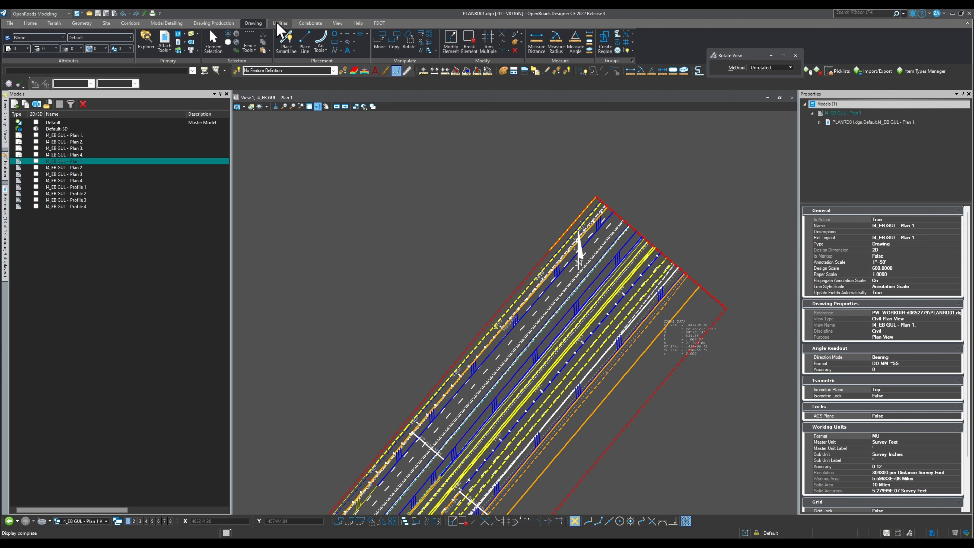
- Start Place Active Cell and attach the Roadway.cel cell library
{"action": "left_click", "coordinate": [361, 35]}
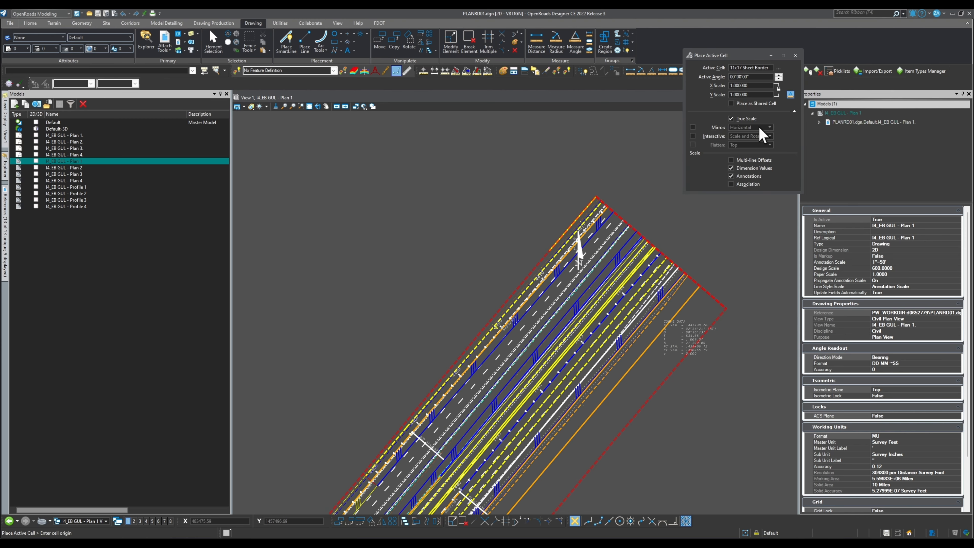
{"action": "left_click", "coordinate": [779, 68]}
{"action": "left_click", "coordinate": [234, 132]}
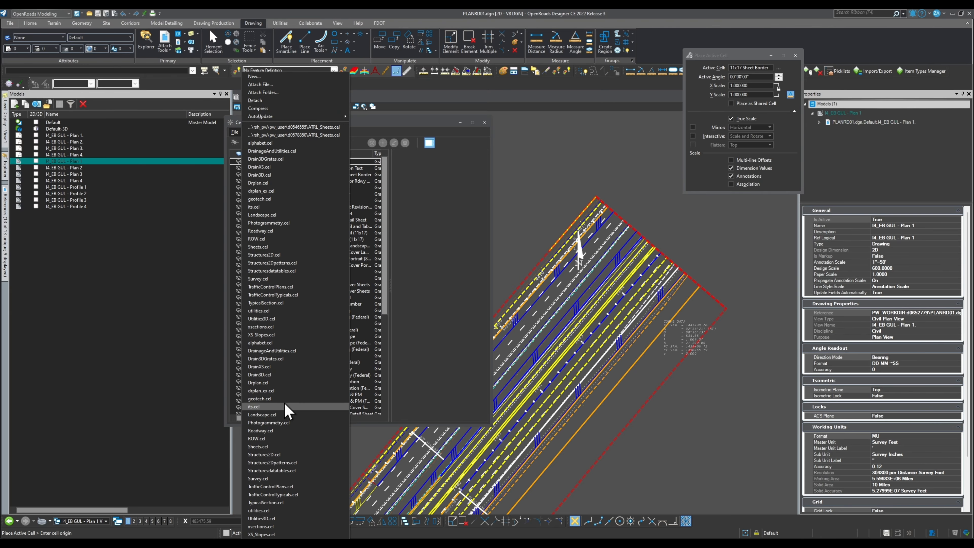
{"action": "left_click", "coordinate": [273, 431]}
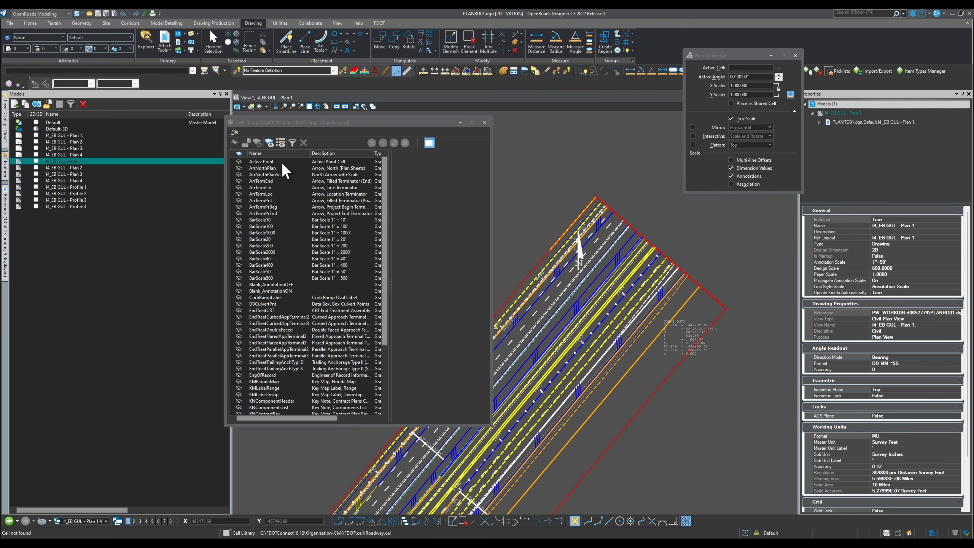
- Set ArrNorthPlan as the placement cell, place one north arrow over the curve data text, and close the cell library
{"action": "left_click", "coordinate": [284, 169]}
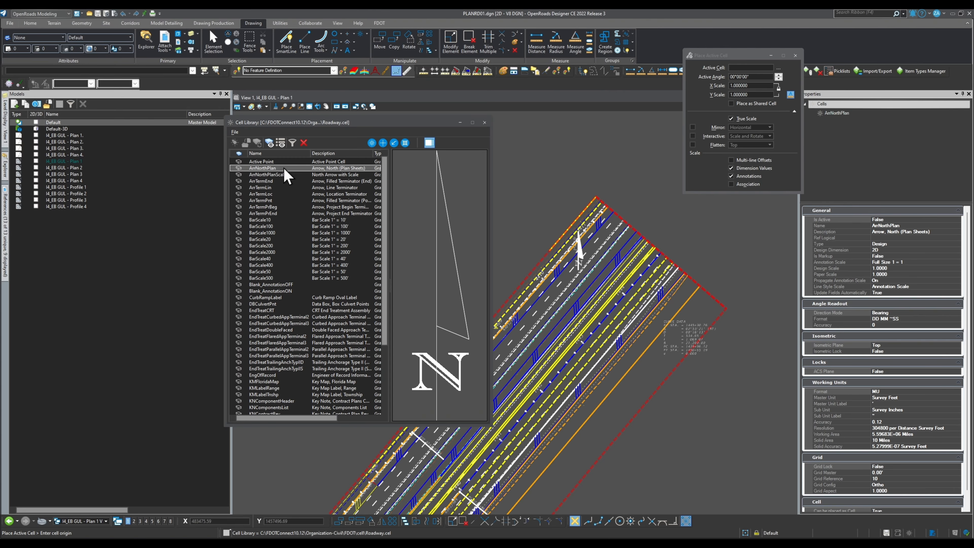
{"action": "left_click", "coordinate": [371, 143]}
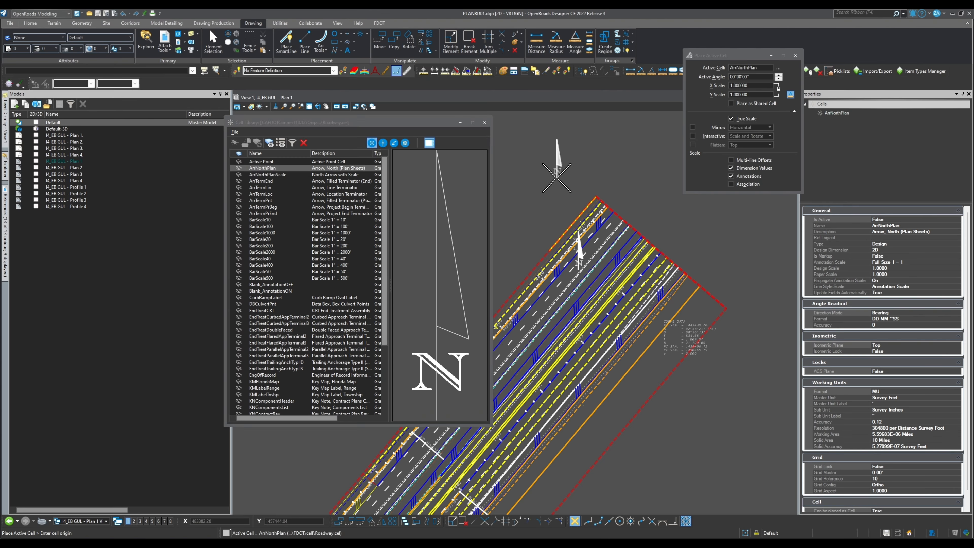
{"action": "scroll", "coordinate": [701, 330], "scroll_direction": "up", "scroll_amount": 3}
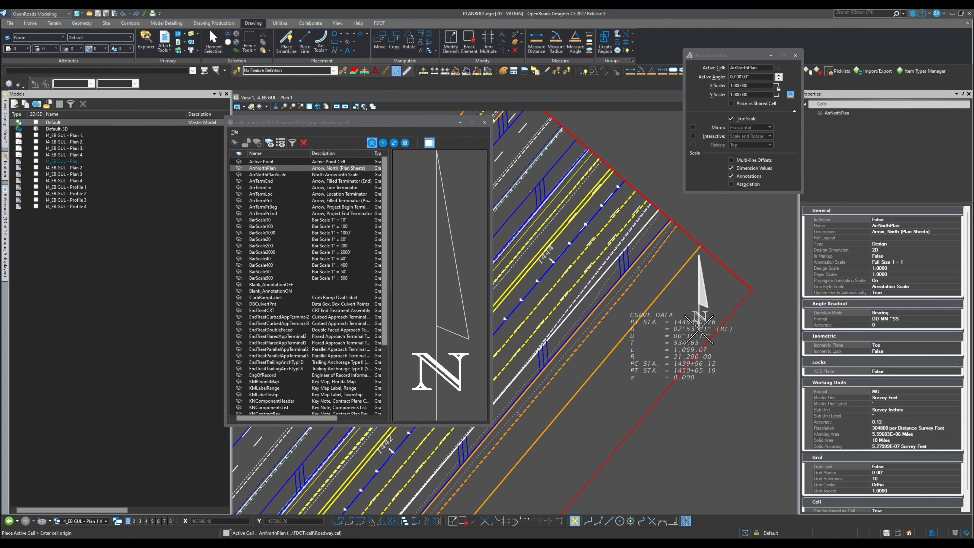
{"action": "left_click", "coordinate": [701, 330]}
{"action": "key", "text": "Escape"}
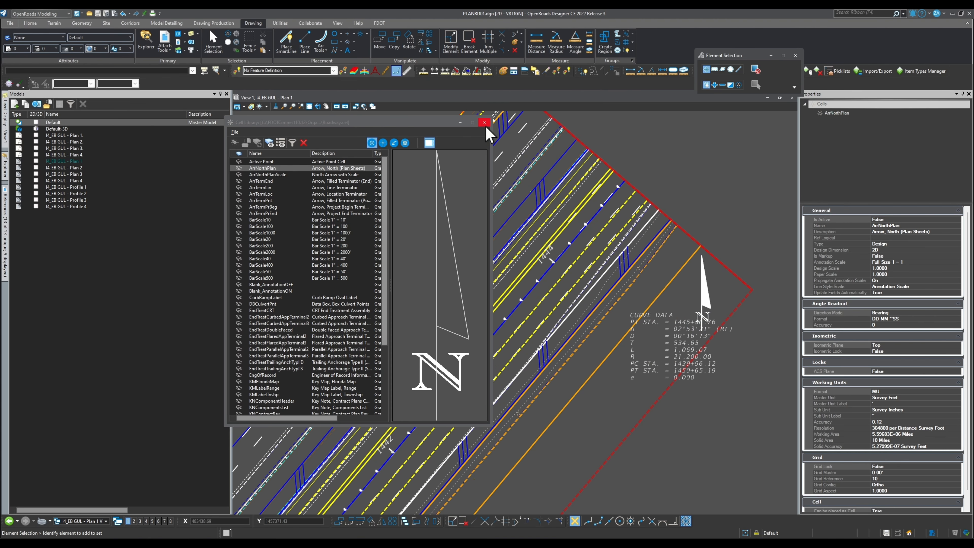
{"action": "left_click", "coordinate": [484, 122]}
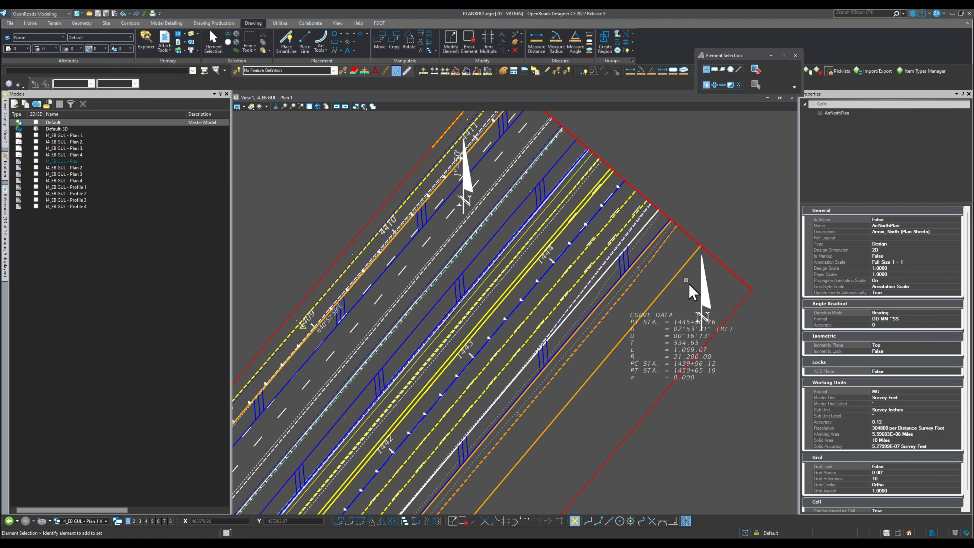
- Rotate the view with the 2 Points method along the lower edge of the Plan 1 named boundary
{"action": "left_click", "coordinate": [317, 106]}
{"action": "left_click", "coordinate": [760, 68]}
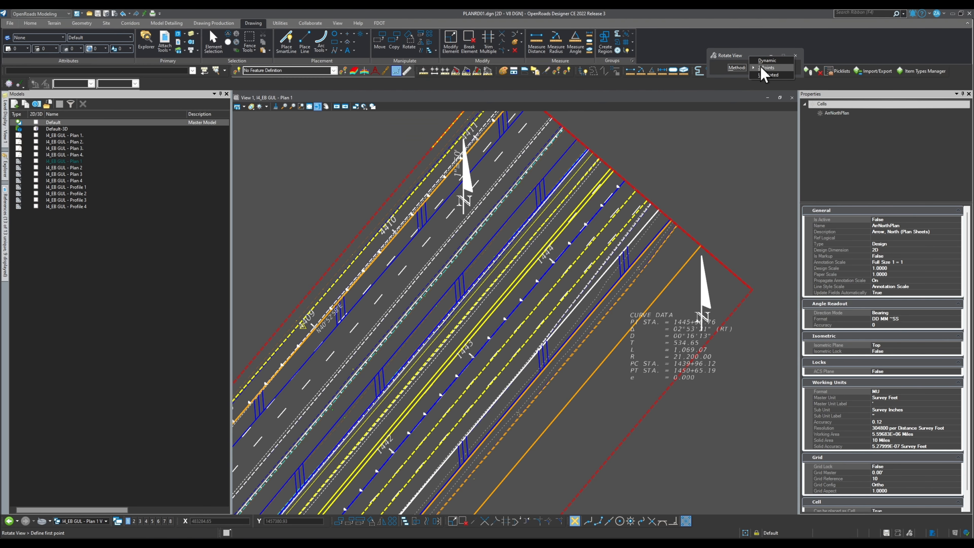
{"action": "left_click", "coordinate": [776, 68]}
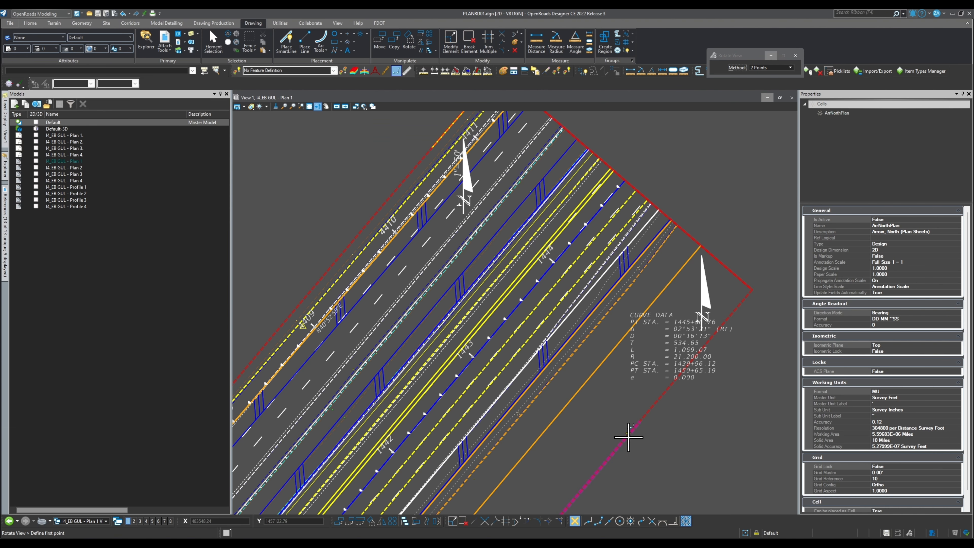
{"action": "left_click", "coordinate": [616, 448]}
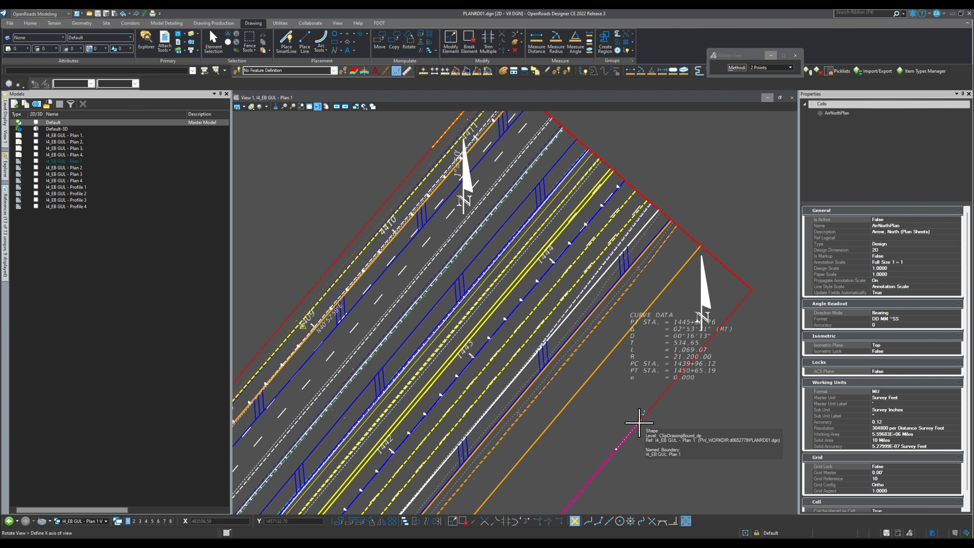
{"action": "left_click", "coordinate": [638, 423]}
{"action": "scroll", "coordinate": [652, 403], "scroll_direction": "down", "scroll_amount": 1}
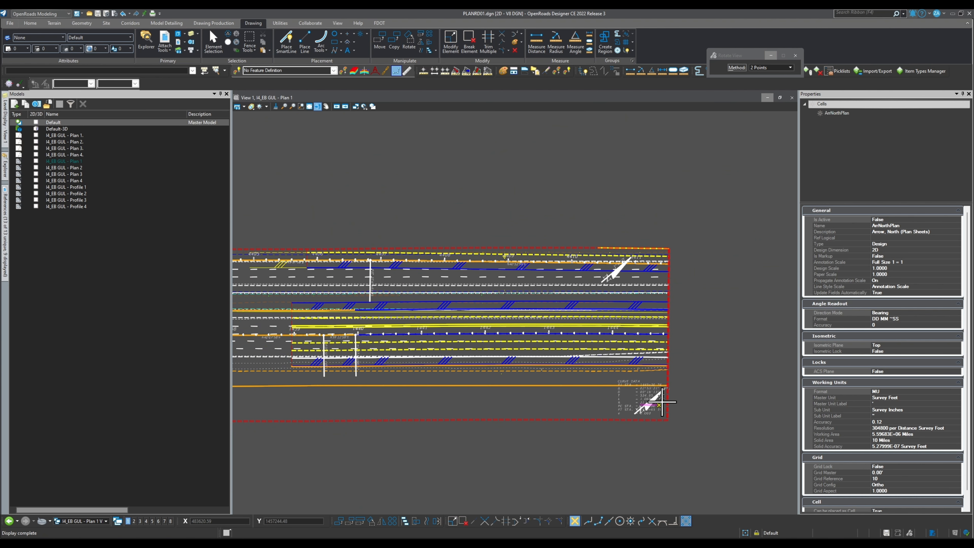
{"action": "scroll", "coordinate": [739, 416], "scroll_direction": "up", "scroll_amount": 3}
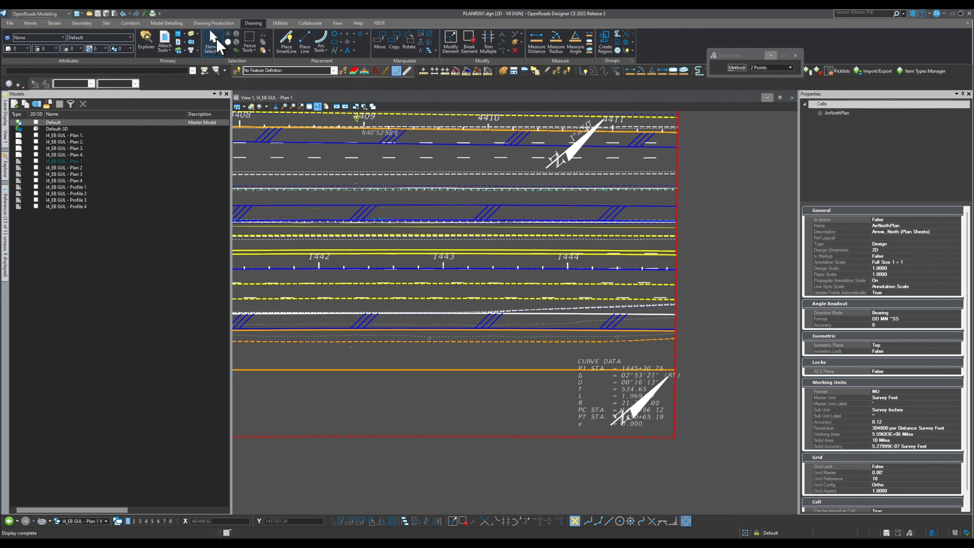
- Select the north arrow placed over the curve data and delete it
{"action": "left_click", "coordinate": [214, 38]}
{"action": "scroll", "coordinate": [605, 429], "scroll_direction": "up", "scroll_amount": 1}
{"action": "left_click", "coordinate": [634, 427]}
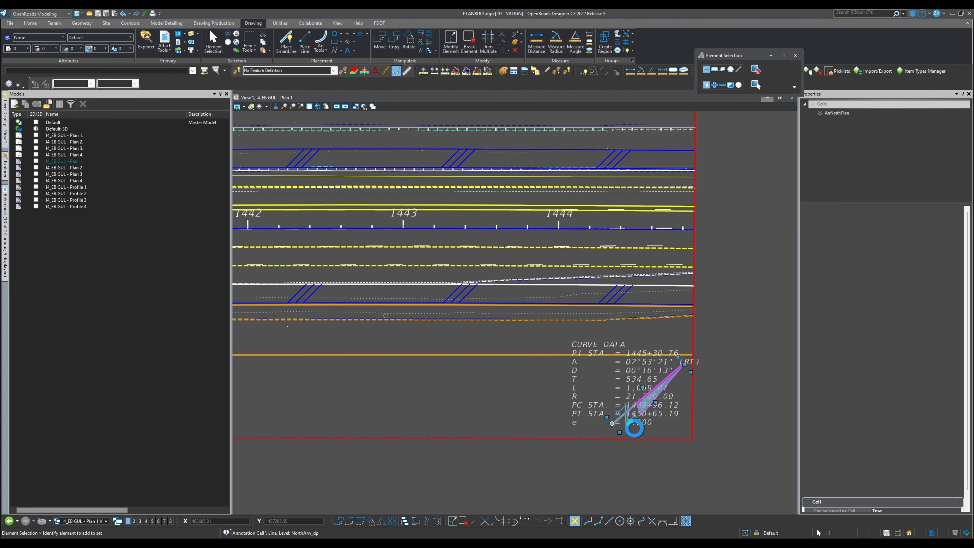
{"action": "left_click", "coordinate": [718, 459]}
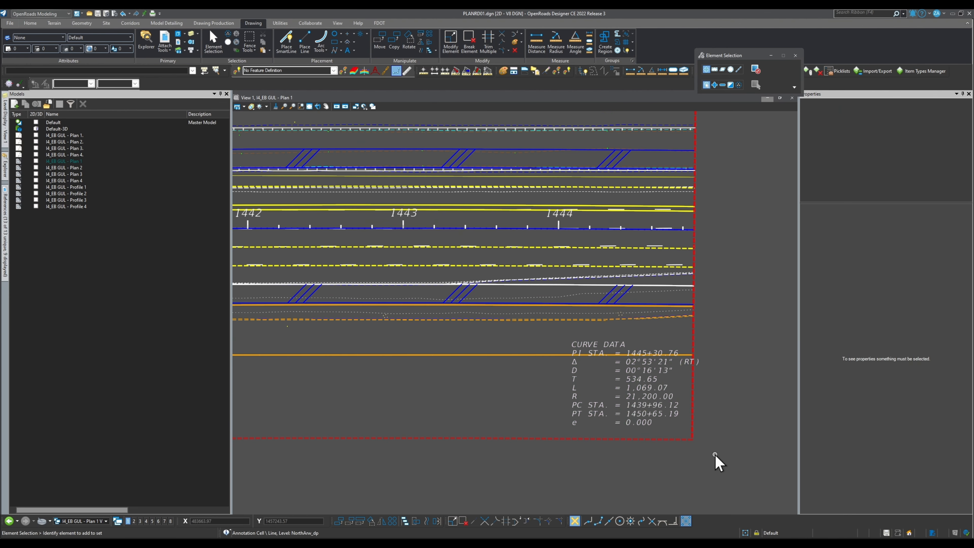
- Open the Default-3D model briefly, and return to the I4_EB GUL - Plan 1 sheet model with the whole sheet in view
{"action": "left_click", "coordinate": [106, 520]}
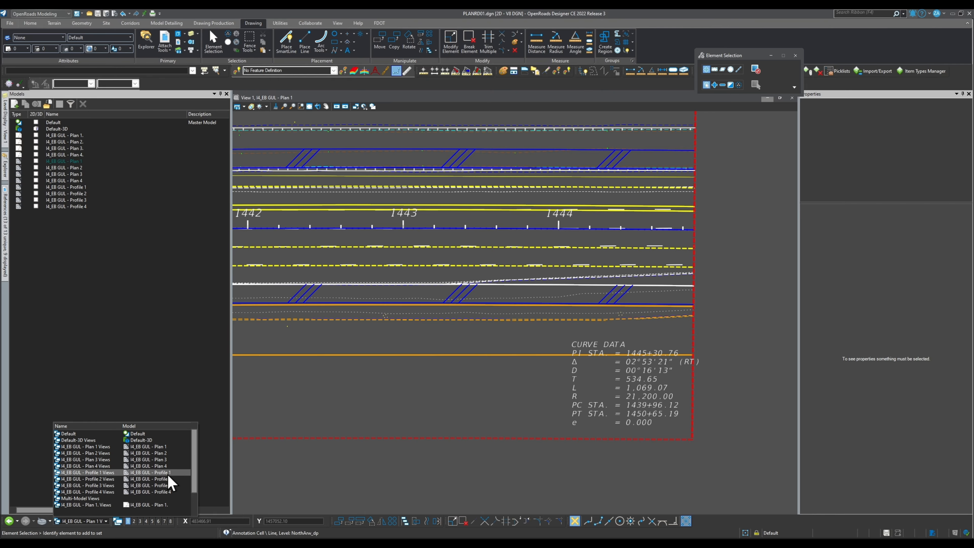
{"action": "left_click", "coordinate": [154, 449]}
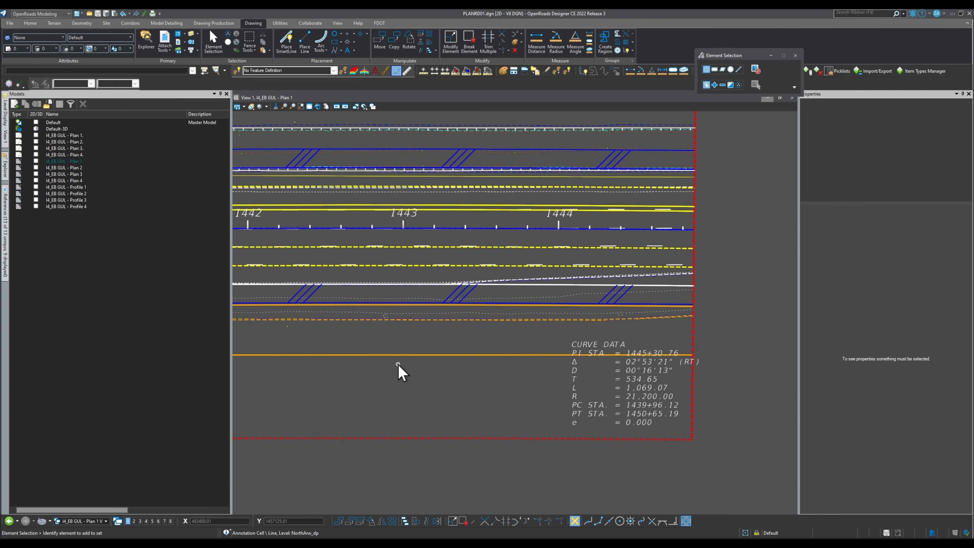
{"action": "double_click", "coordinate": [58, 129]}
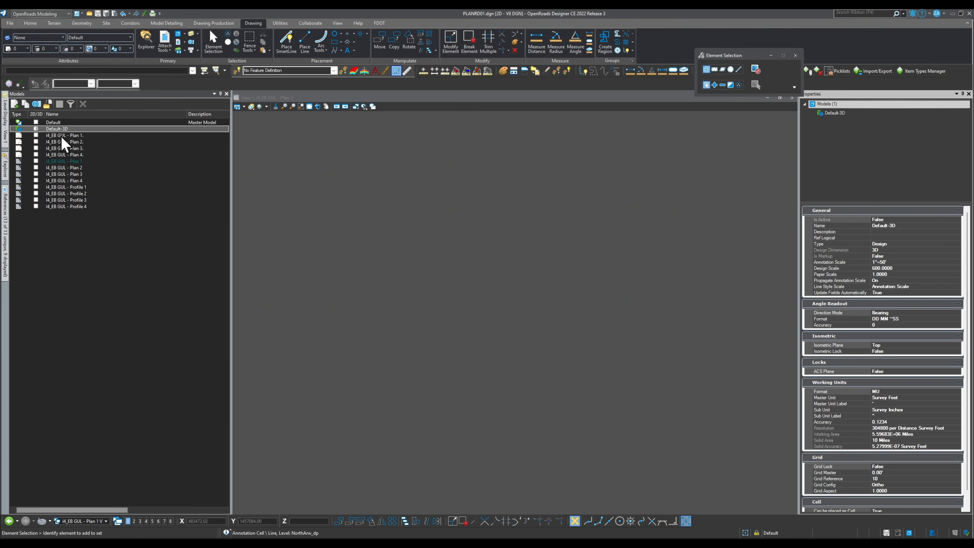
{"action": "left_click", "coordinate": [60, 135]}
{"action": "double_click", "coordinate": [61, 135]}
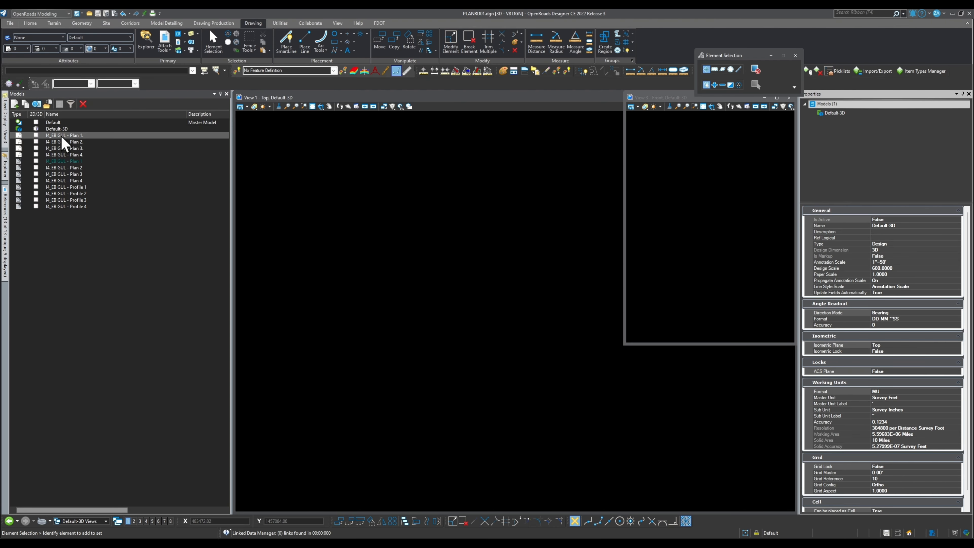
{"action": "scroll", "coordinate": [635, 250], "scroll_direction": "down", "scroll_amount": 3}
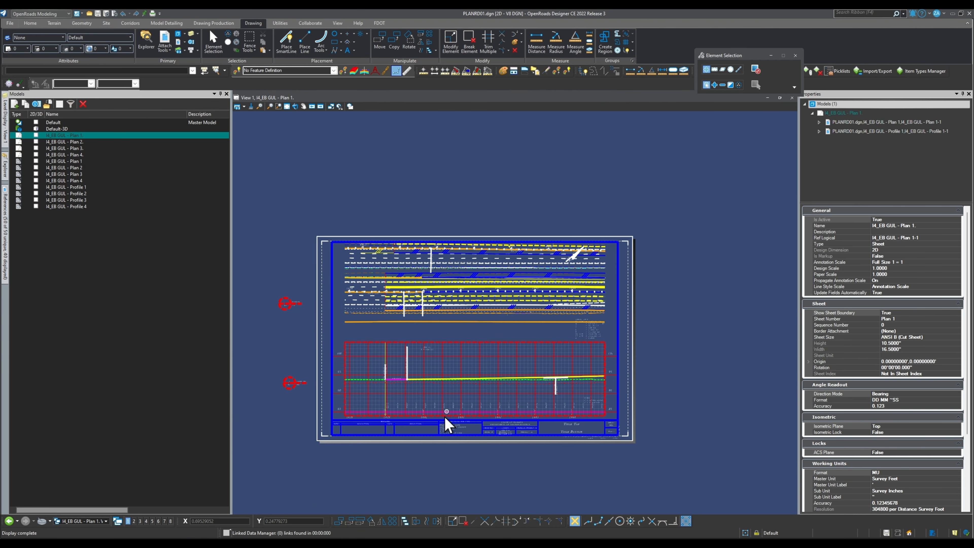
{"action": "scroll", "coordinate": [449, 434], "scroll_direction": "up", "scroll_amount": 3}
{"action": "scroll", "coordinate": [477, 457], "scroll_direction": "down", "scroll_amount": 1}
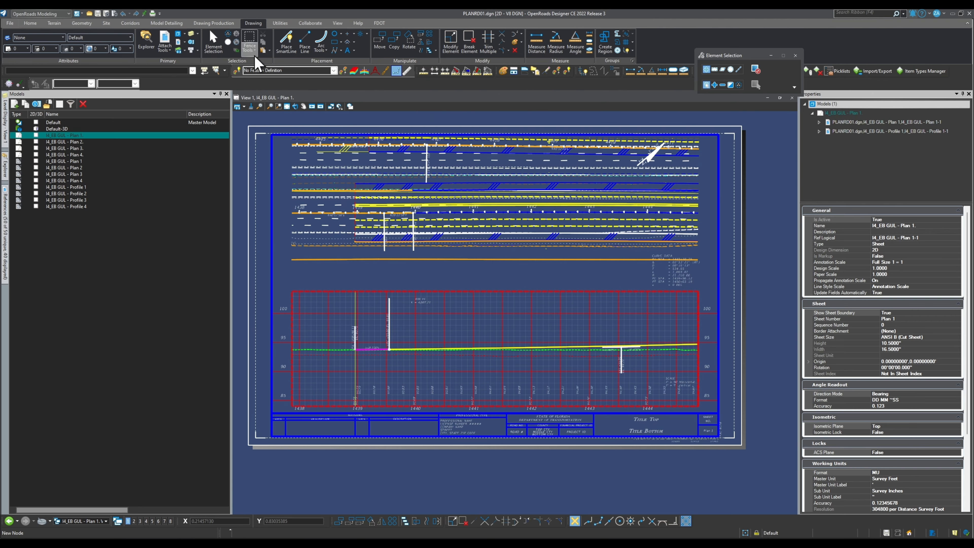
- Collapse the models list to enlarge the sheet view and bring up the drawing production tools
{"action": "left_click", "coordinate": [220, 95]}
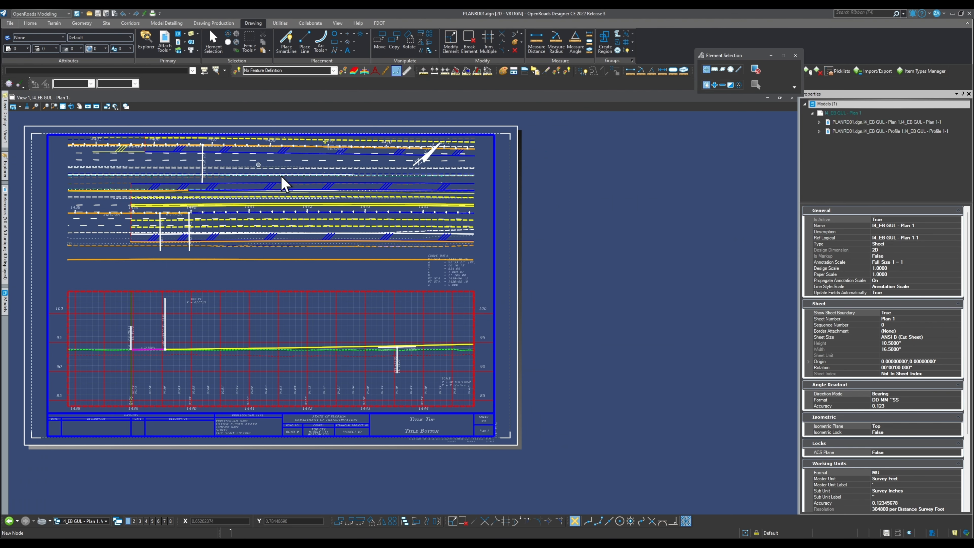
{"action": "scroll", "coordinate": [230, 165], "scroll_direction": "down", "scroll_amount": 1}
{"action": "scroll", "coordinate": [96, 123], "scroll_direction": "up", "scroll_amount": 1}
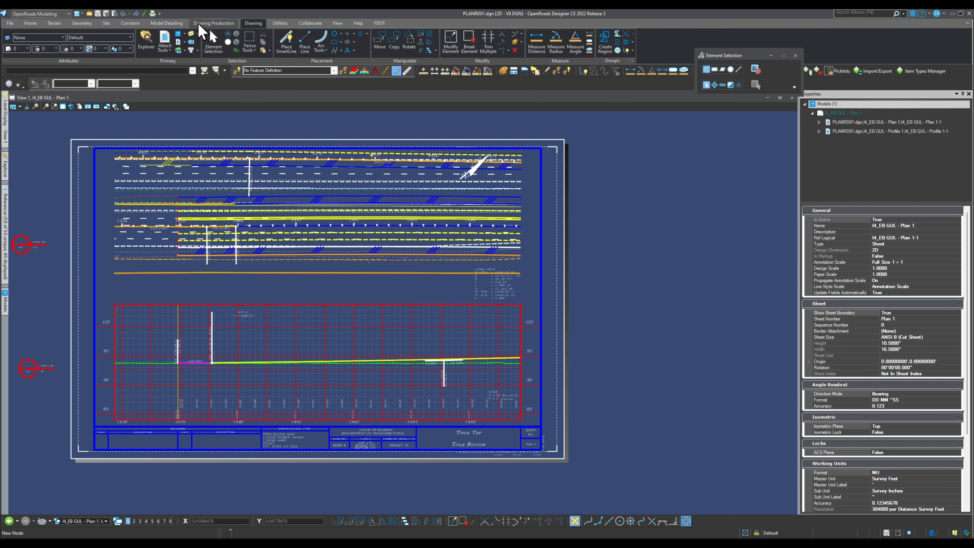
{"action": "left_click", "coordinate": [207, 24]}
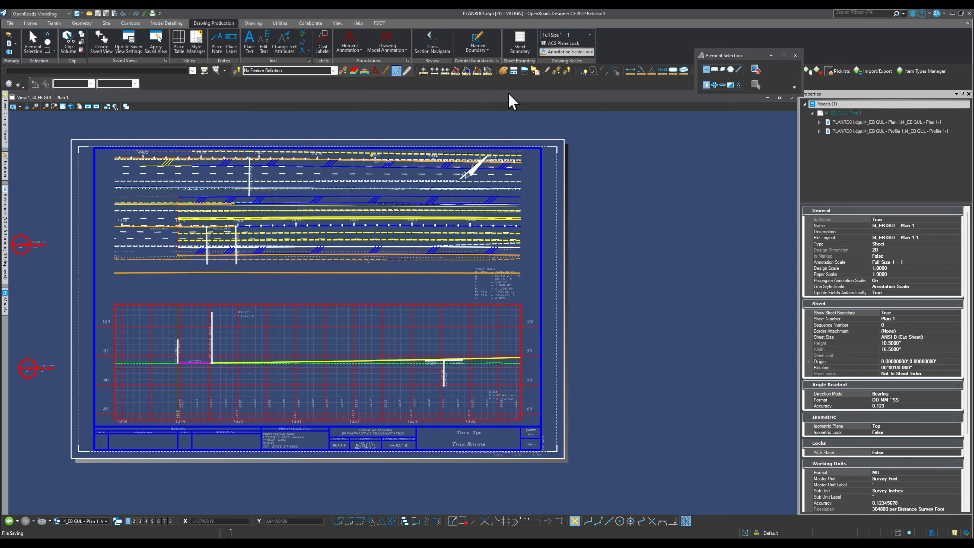
- Open the Plan Set Manager for editing multiple sheets and start browsing for its project/discipline folder
{"action": "left_click", "coordinate": [377, 24]}
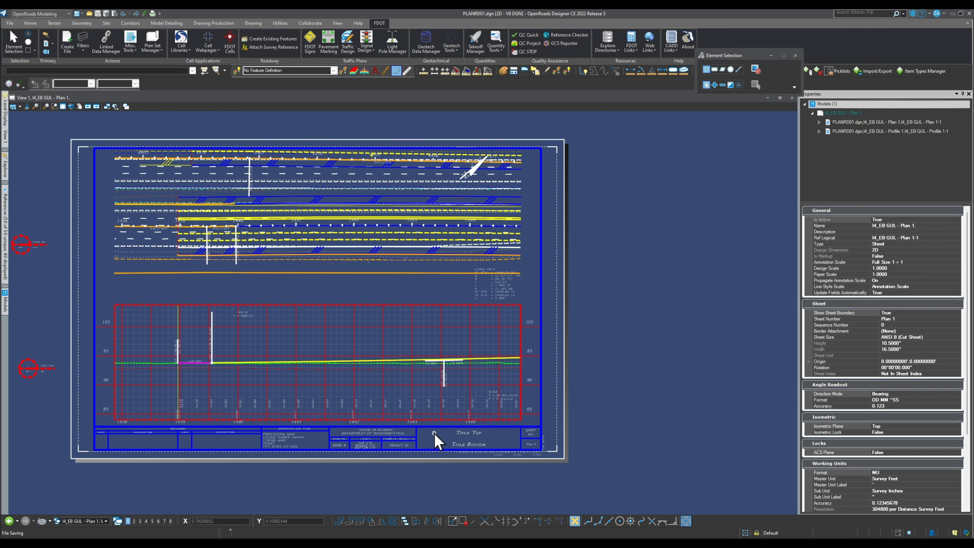
{"action": "scroll", "coordinate": [556, 358], "scroll_direction": "down", "scroll_amount": 2}
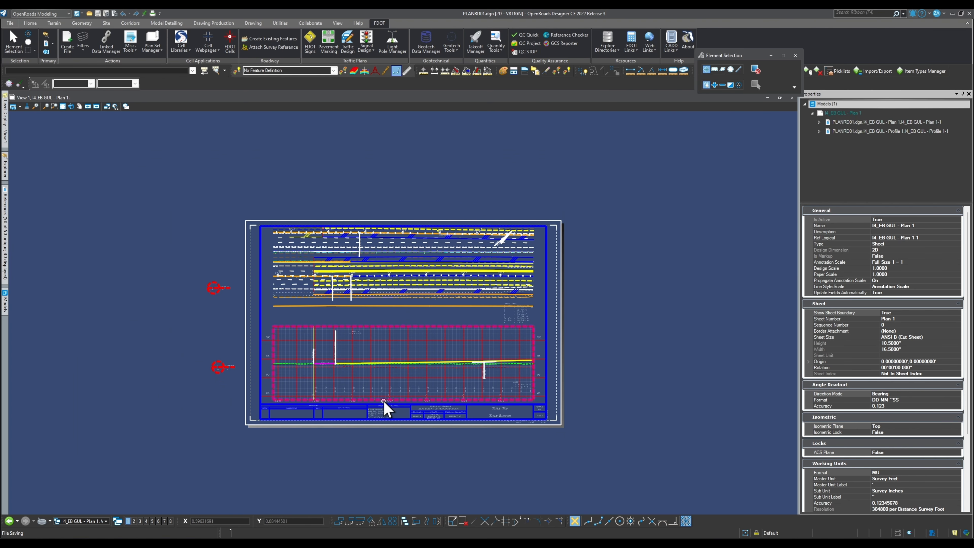
{"action": "scroll", "coordinate": [380, 402], "scroll_direction": "up", "scroll_amount": 1}
{"action": "left_click", "coordinate": [153, 49]}
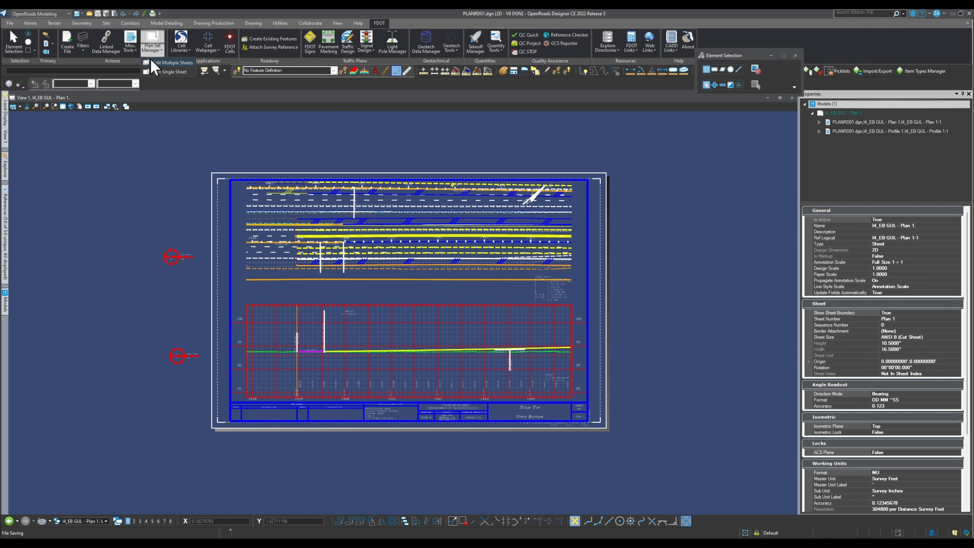
{"action": "left_click", "coordinate": [164, 63]}
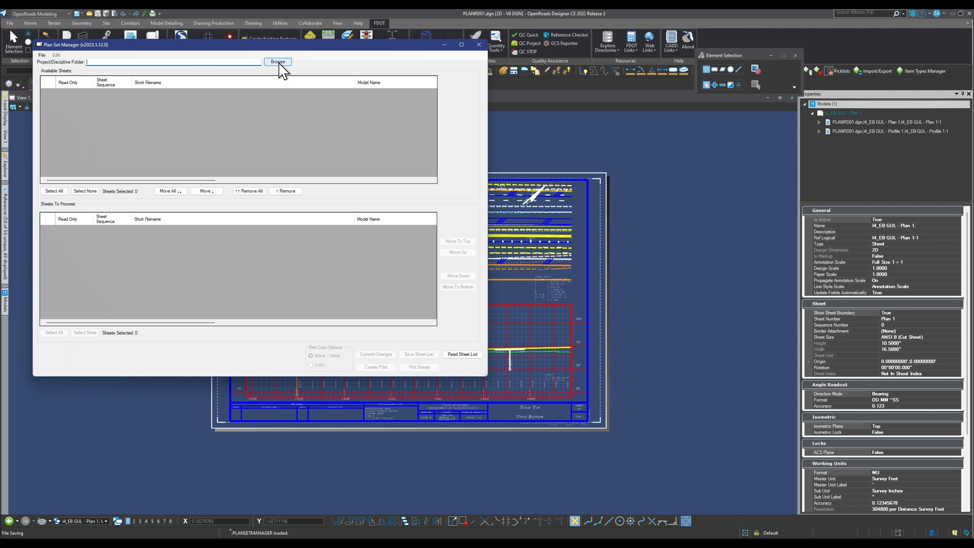
{"action": "left_click", "coordinate": [278, 62]}
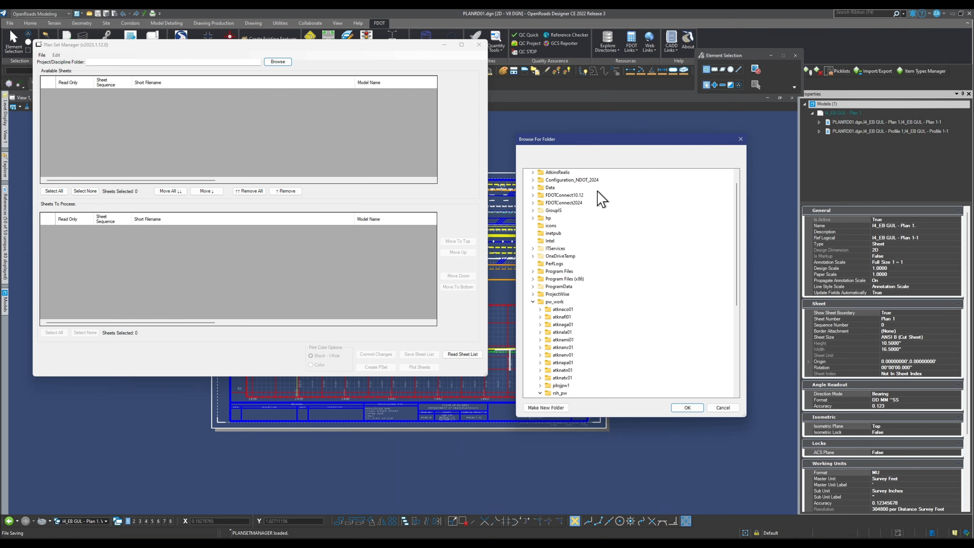
- Check the Roadway folder in ProjectWise Explorer, close it, and select the d0506774 folder under rsh_pw\pw_user in the folder browser
{"action": "left_click", "coordinate": [527, 542]}
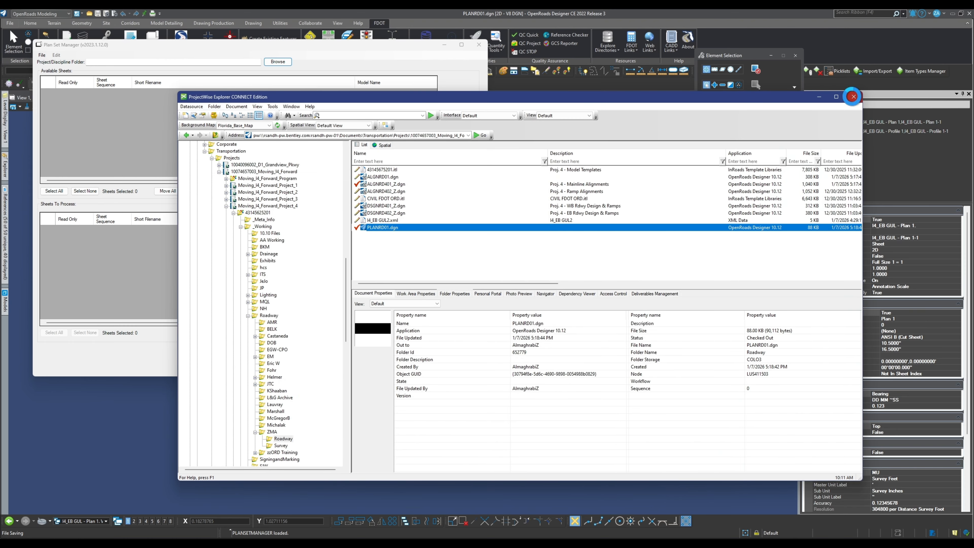
{"action": "left_click", "coordinate": [852, 97]}
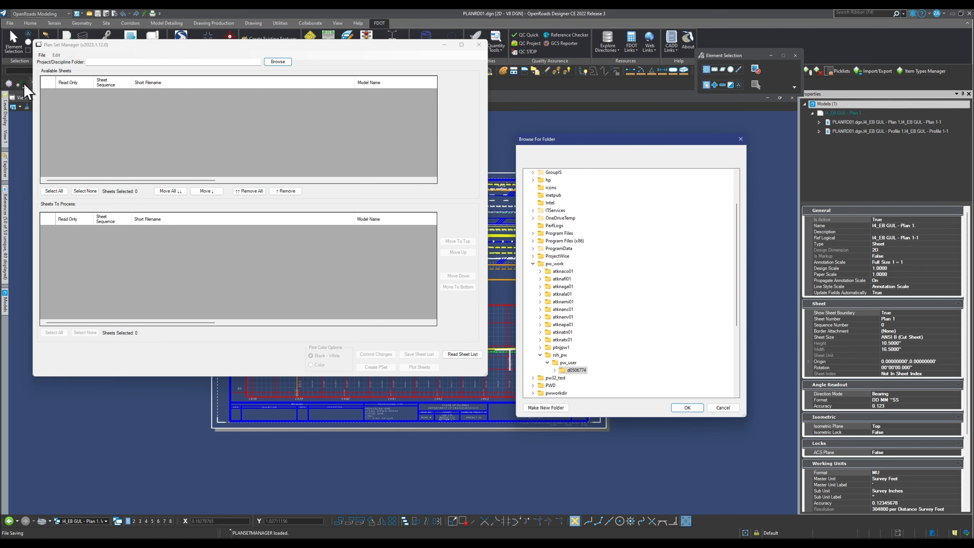
{"action": "scroll", "coordinate": [584, 330], "scroll_direction": "down", "scroll_amount": 2}
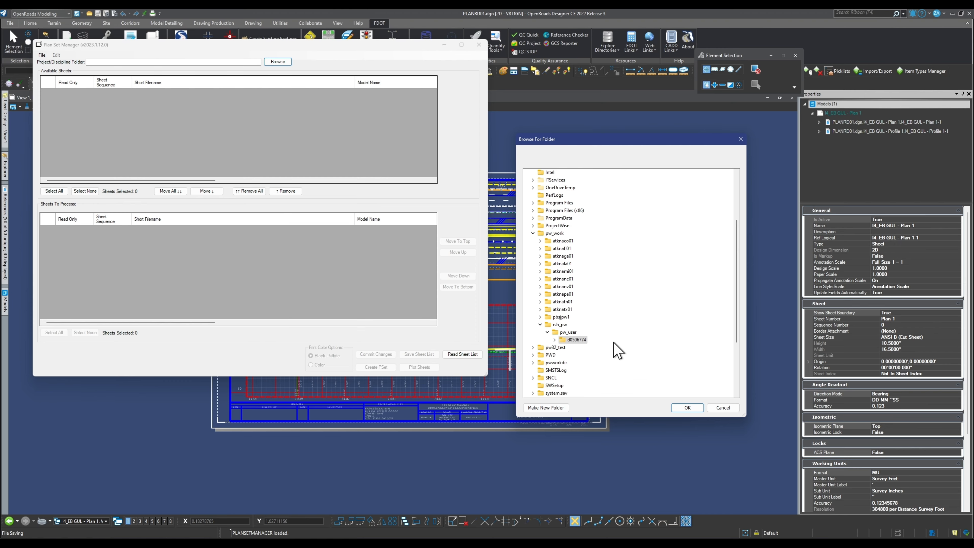
{"action": "left_click", "coordinate": [571, 341]}
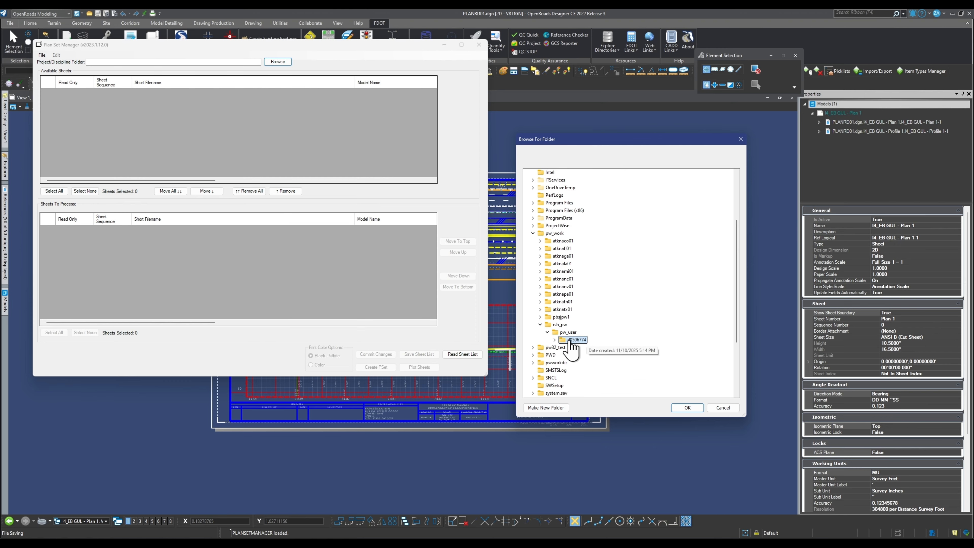
{"action": "left_click", "coordinate": [686, 407]}
- Switch to File Explorer and open the local ProjectWise working folder C:\pw_work\rsh_pw\pw_user
{"action": "key", "text": "alt+Tab"}
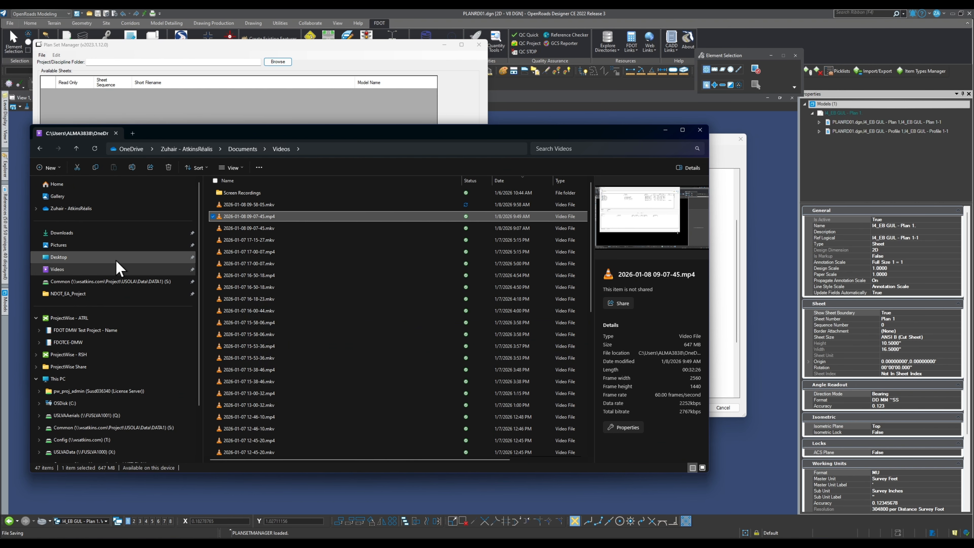
{"action": "left_click", "coordinate": [88, 404]}
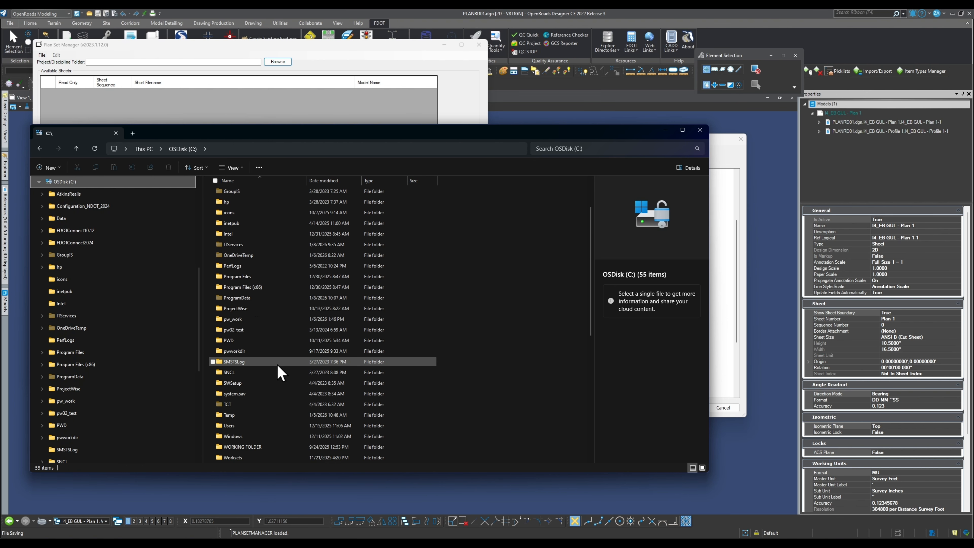
{"action": "double_click", "coordinate": [258, 319]}
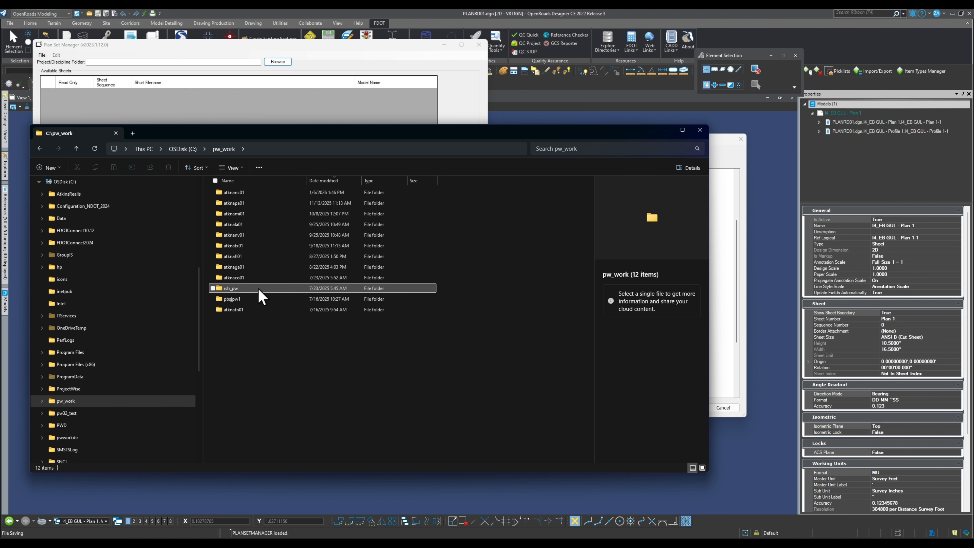
{"action": "double_click", "coordinate": [258, 288]}
{"action": "double_click", "coordinate": [258, 194]}
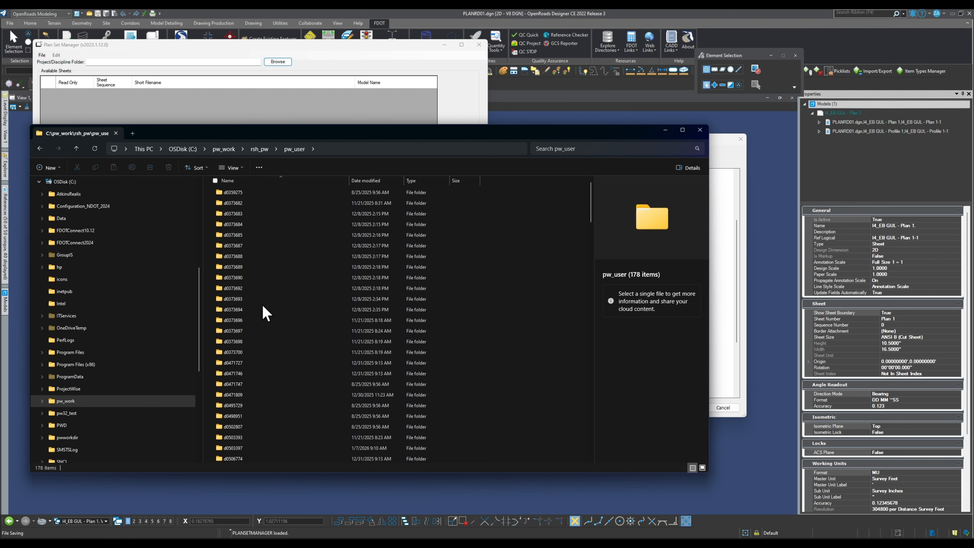
- Examine the contents of the d0373694 and d0373689 working folders, return to pw_user, and close File Explorer
{"action": "left_click", "coordinate": [258, 310]}
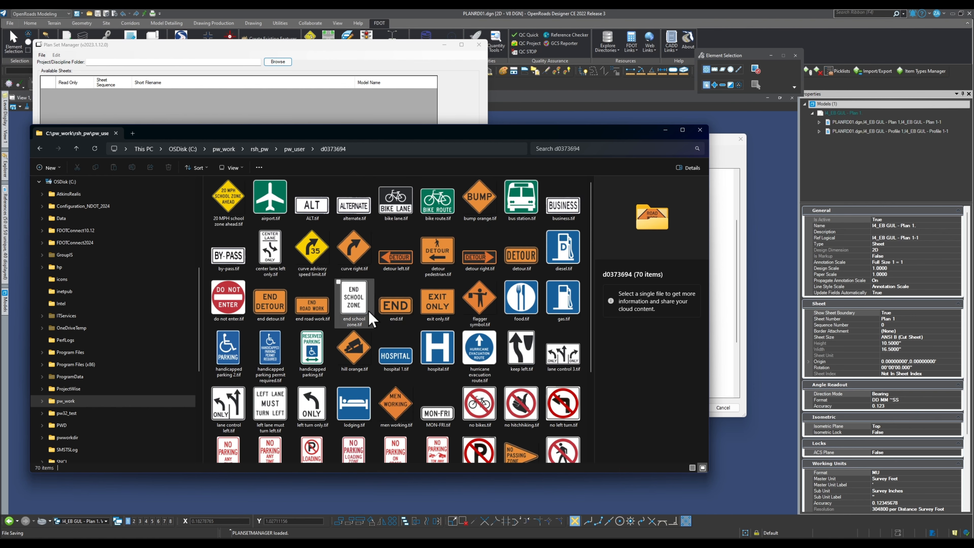
{"action": "scroll", "coordinate": [402, 312], "scroll_direction": "down", "scroll_amount": 3}
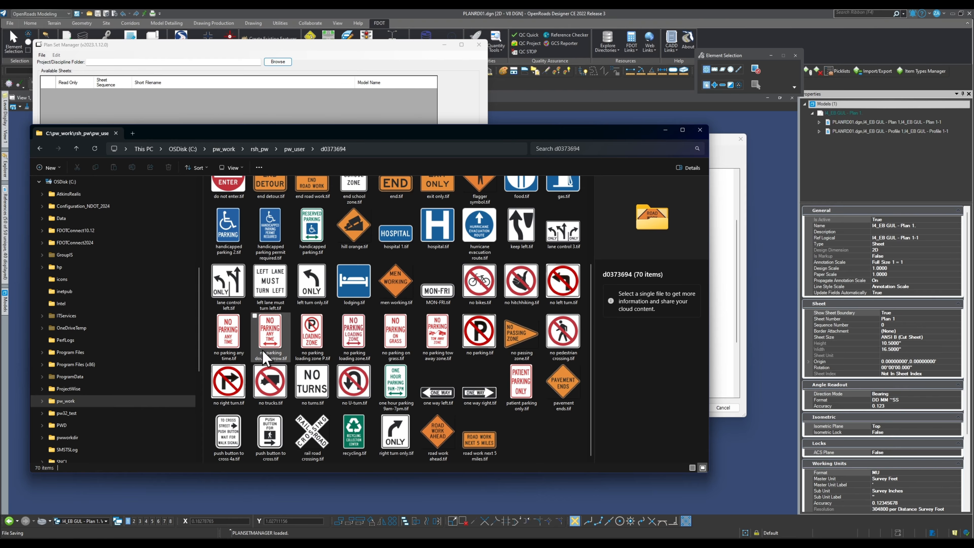
{"action": "left_click", "coordinate": [293, 149]}
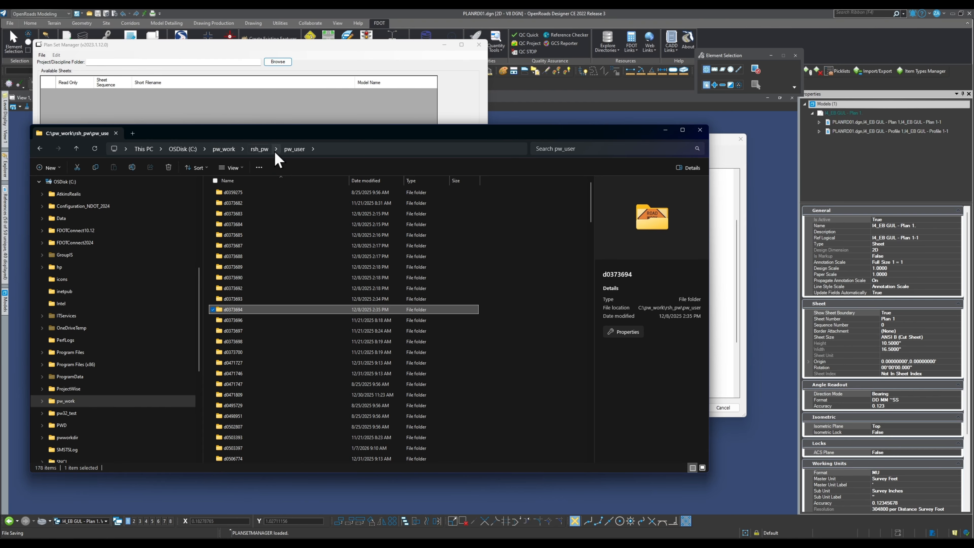
{"action": "double_click", "coordinate": [243, 265]}
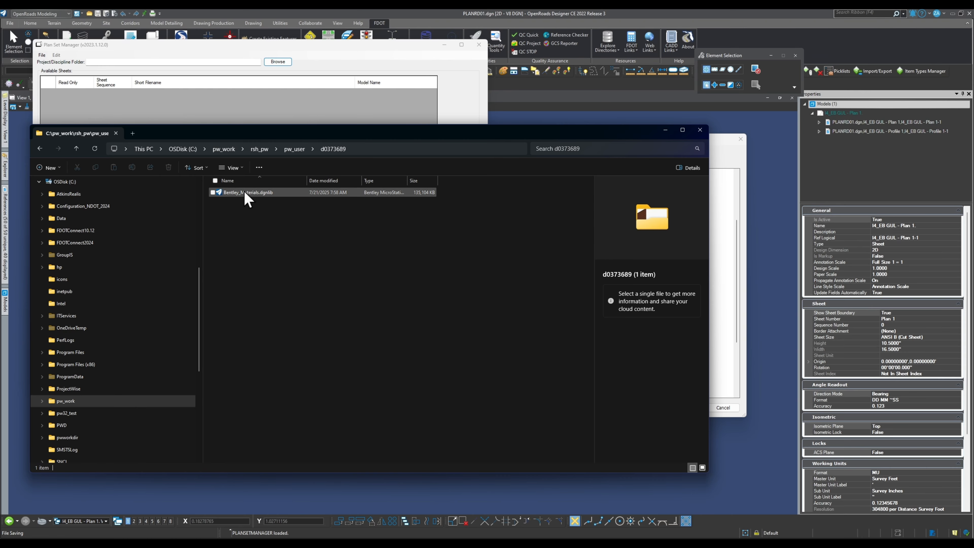
{"action": "left_click", "coordinate": [291, 148]}
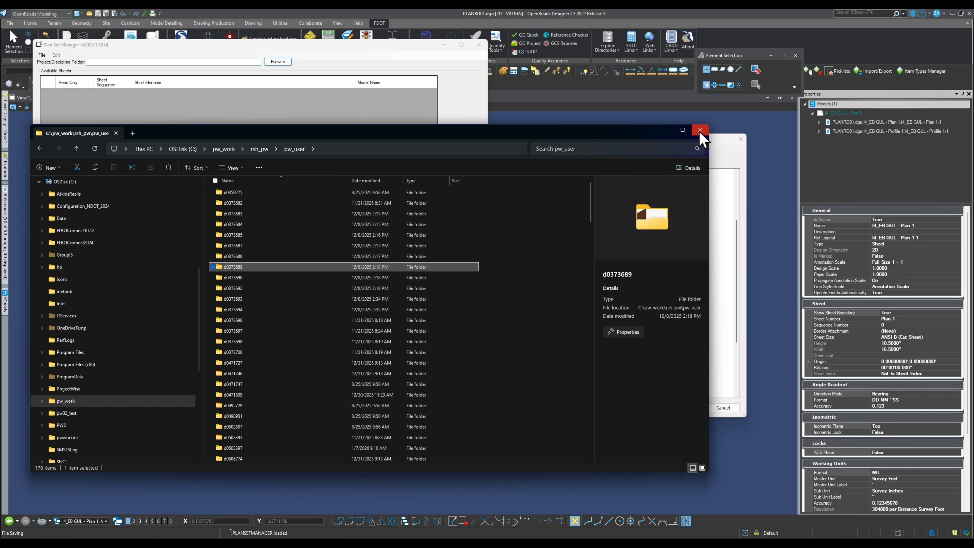
{"action": "left_click_drag", "start_coordinate": [635, 137], "coordinate": [679, 324]}
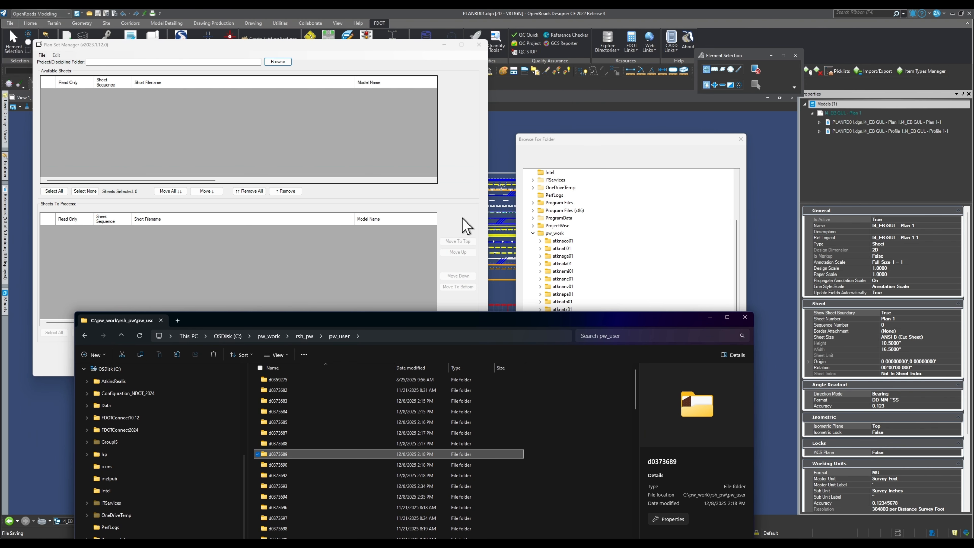
{"action": "left_click", "coordinate": [745, 317]}
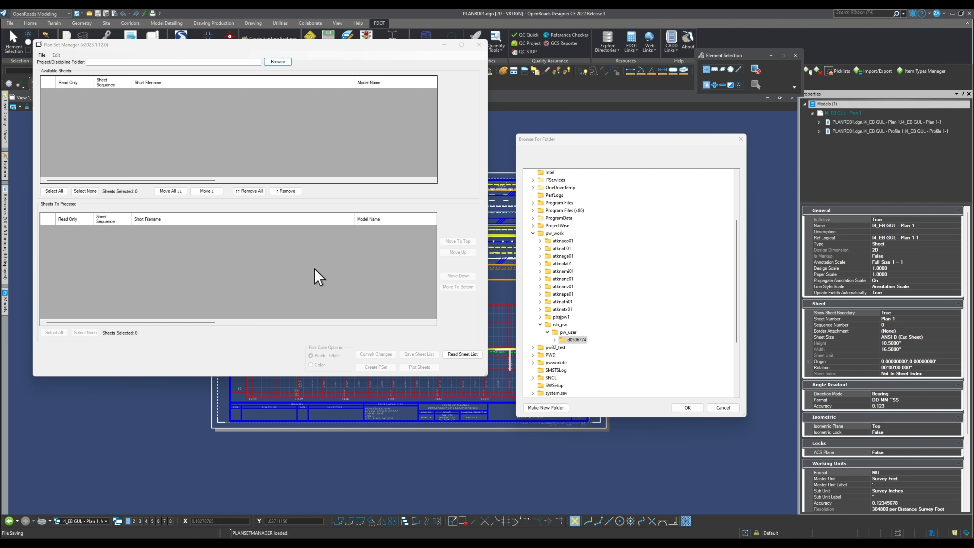
- Select the pw_user folder in the folder browser, and open C:\pw_work in a new File Explorer window
{"action": "left_click", "coordinate": [568, 332]}
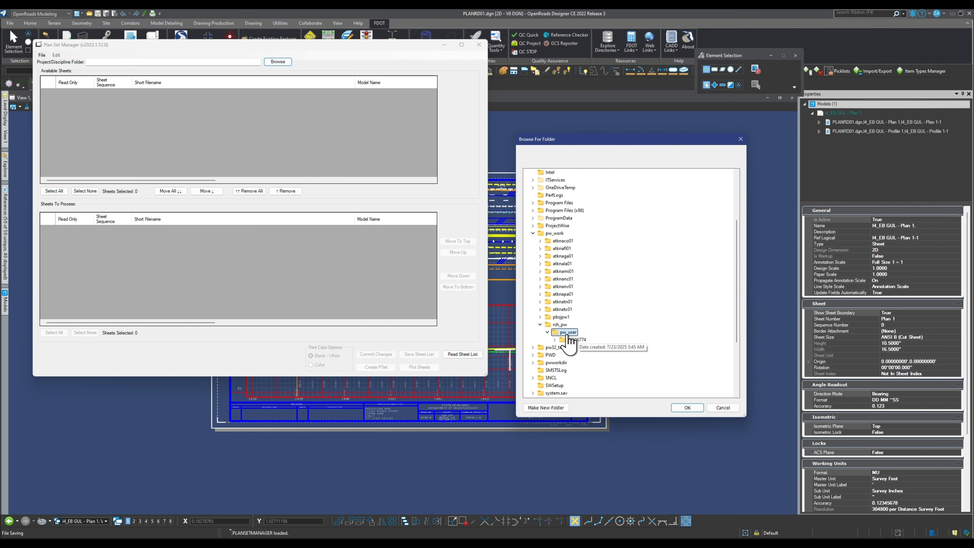
{"action": "key", "text": "super+e"}
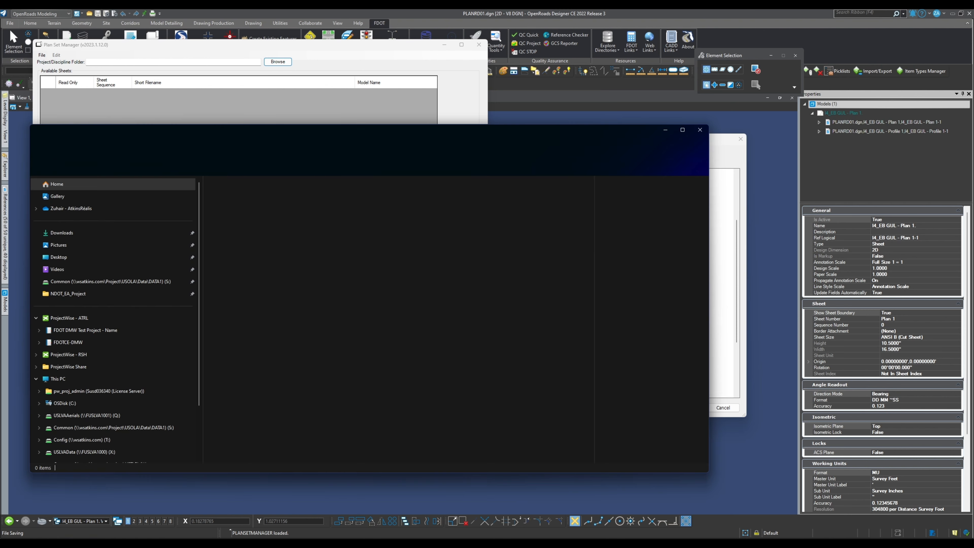
{"action": "left_click", "coordinate": [91, 404]}
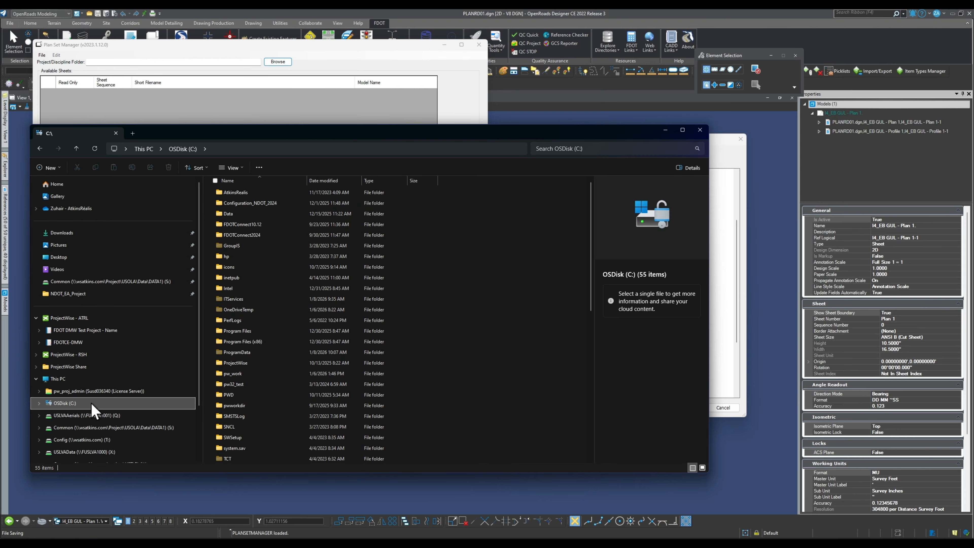
{"action": "scroll", "coordinate": [249, 410], "scroll_direction": "down", "scroll_amount": 1}
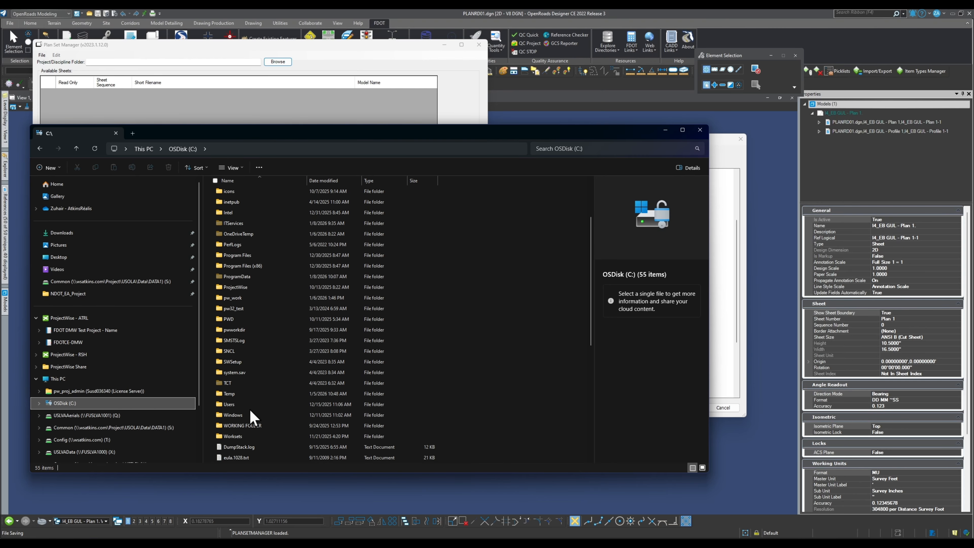
{"action": "scroll", "coordinate": [259, 374], "scroll_direction": "down", "scroll_amount": 2}
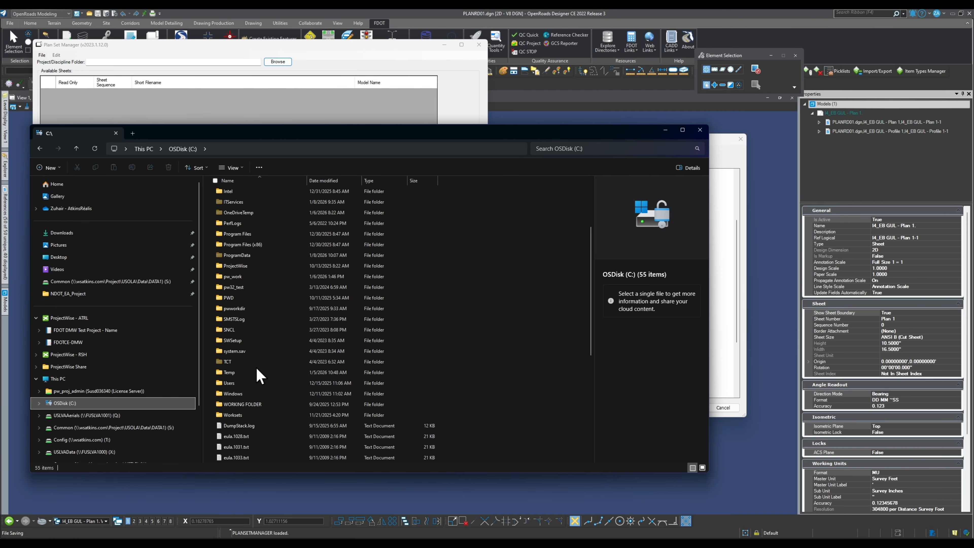
{"action": "double_click", "coordinate": [249, 276]}
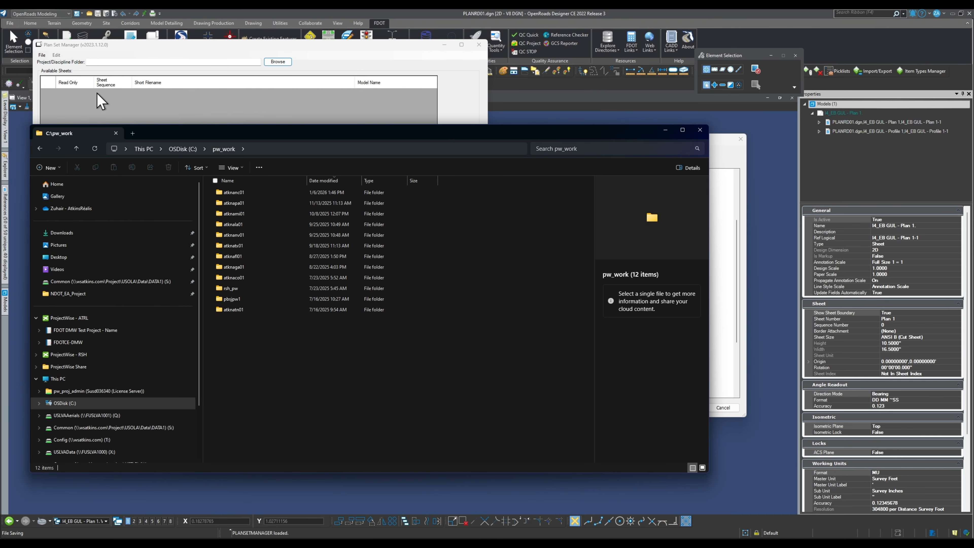
- Move the File Explorer window showing C:\pw_work clear of the Browse For Folder dialog and dismiss it
{"action": "left_click_drag", "start_coordinate": [130, 137], "coordinate": [376, 247]}
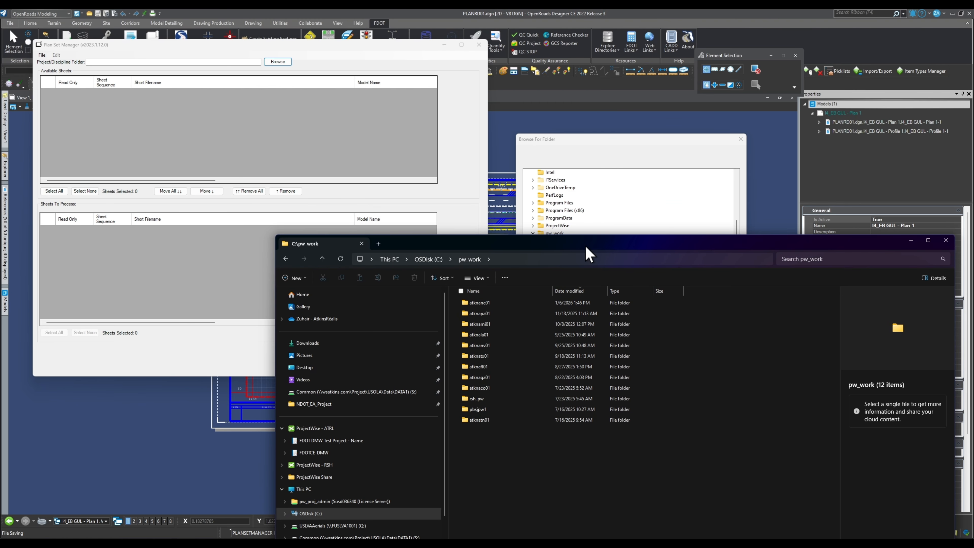
{"action": "left_click_drag", "start_coordinate": [586, 245], "coordinate": [363, 213]}
{"action": "left_click", "coordinate": [721, 208]}
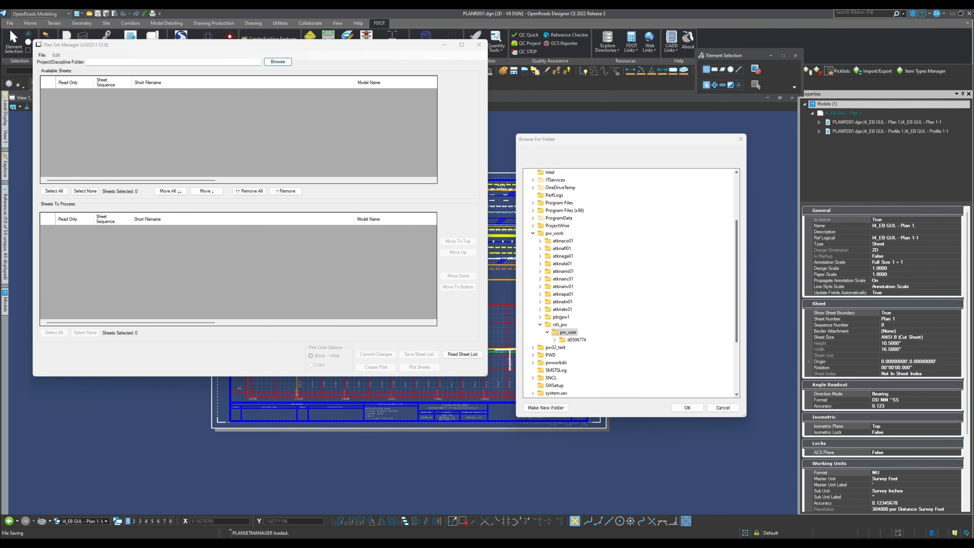
- Switch to ProjectWise Explorer, close the Local Document Organizer, and look up the folder ID of PLANRD01.dgn
{"action": "key", "text": "alt+Tab"}
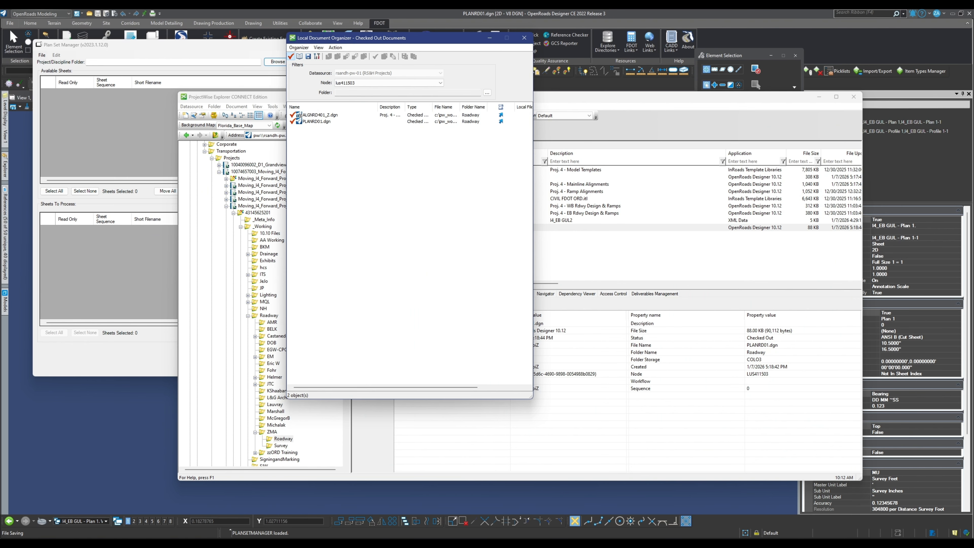
{"action": "left_click", "coordinate": [525, 38]}
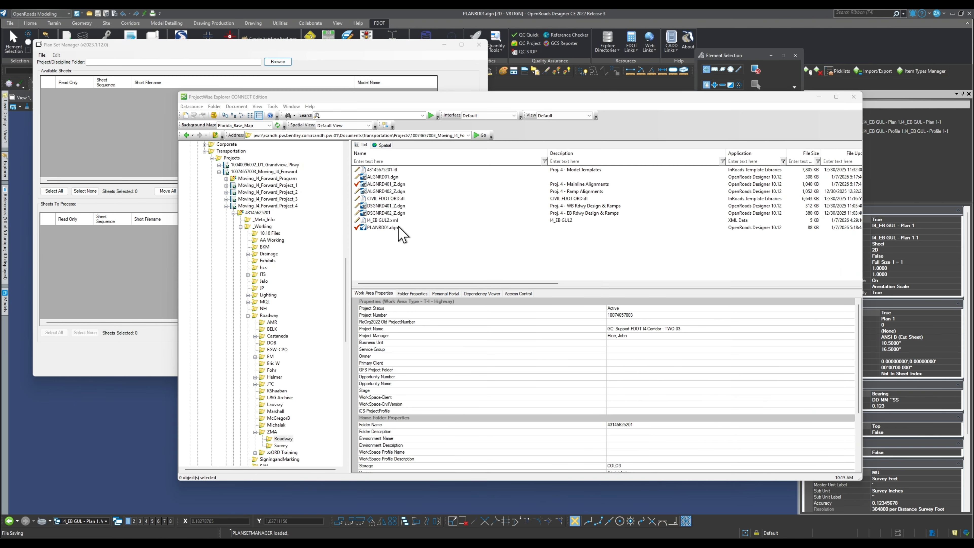
{"action": "left_click", "coordinate": [399, 227]}
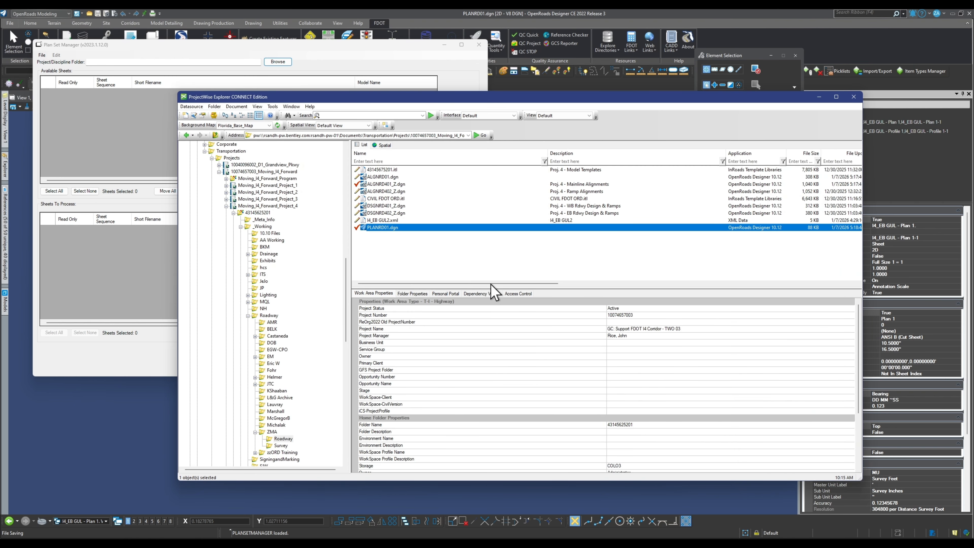
{"action": "left_click", "coordinate": [391, 227]}
{"action": "left_click_drag", "start_coordinate": [485, 283], "coordinate": [635, 286]}
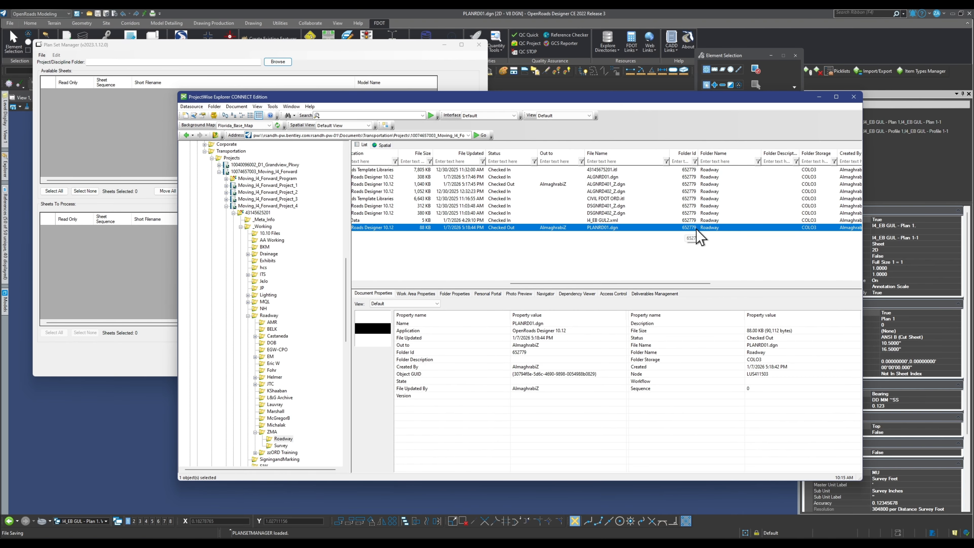
{"action": "left_click", "coordinate": [819, 97]}
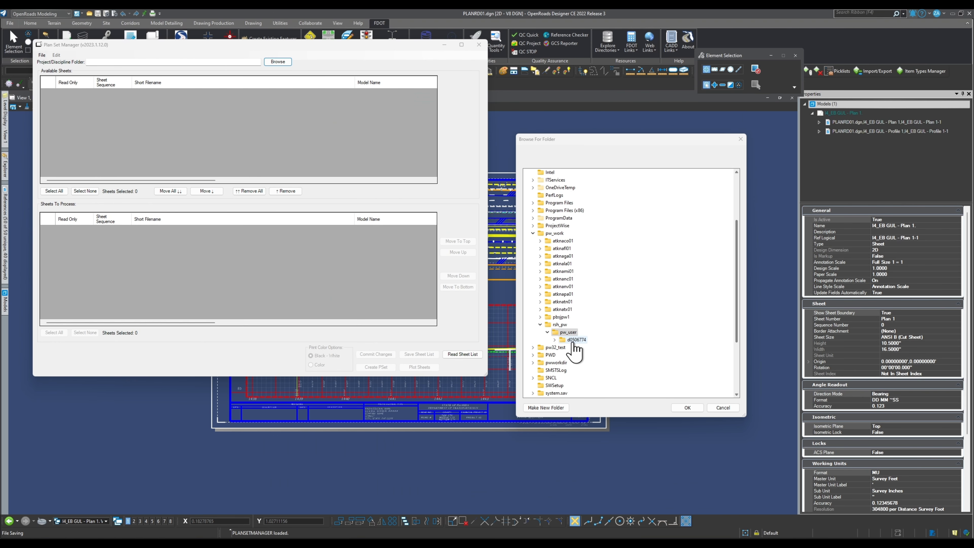
- In a new File Explorer window, inspect the contents of C:\pw_work\rsh_pw\pw_user\d0506774 and its dms subfolder
{"action": "left_click", "coordinate": [563, 333]}
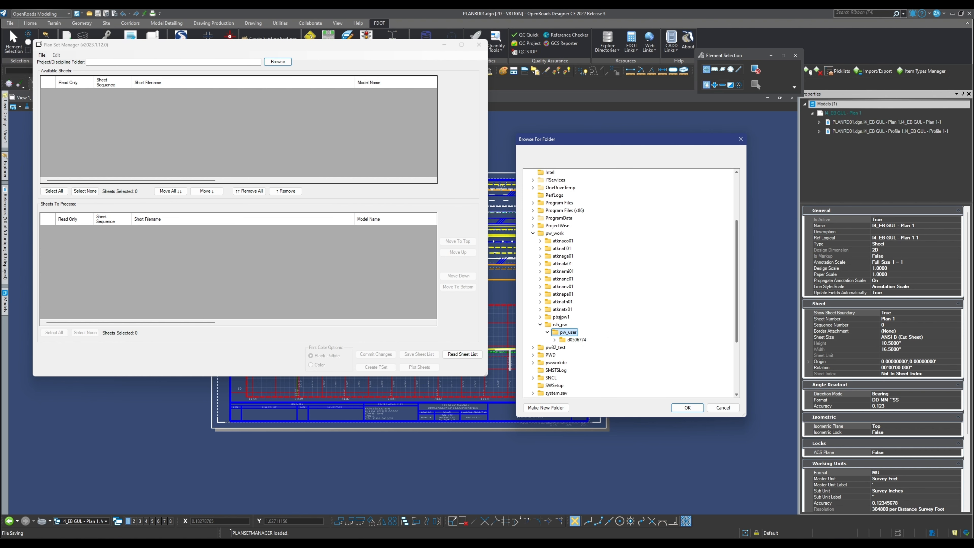
{"action": "key", "text": "super+e"}
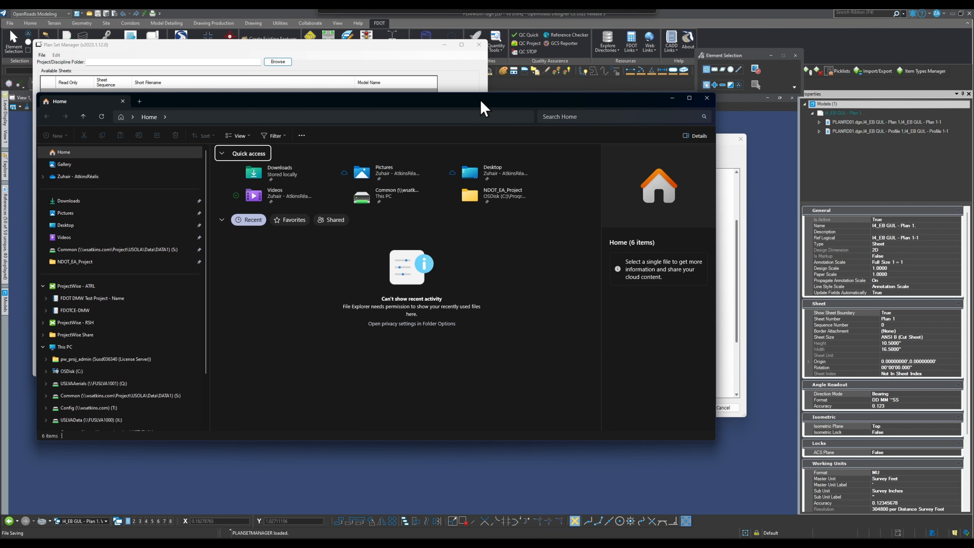
{"action": "left_click_drag", "start_coordinate": [717, 252], "coordinate": [460, 253]}
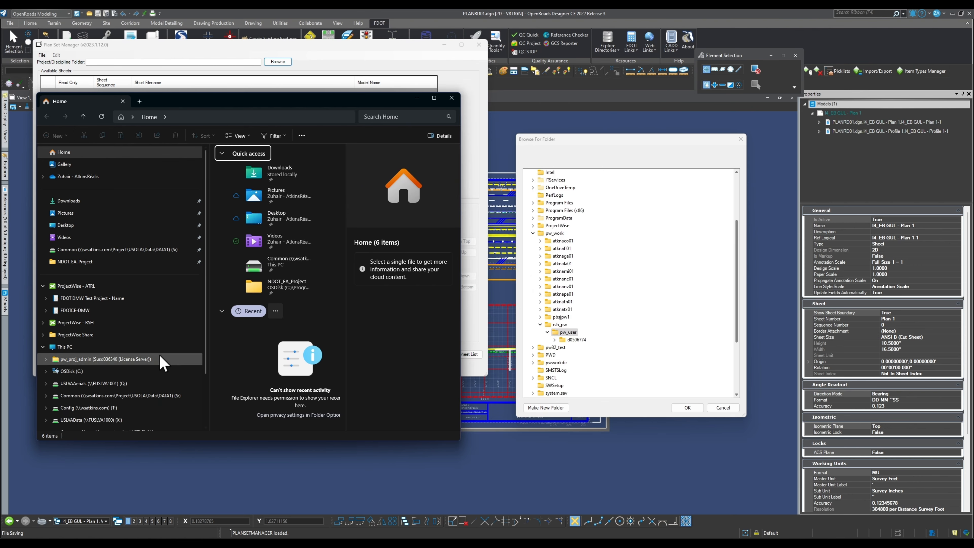
{"action": "left_click", "coordinate": [110, 371]}
{"action": "scroll", "coordinate": [265, 314], "scroll_direction": "down", "scroll_amount": 3}
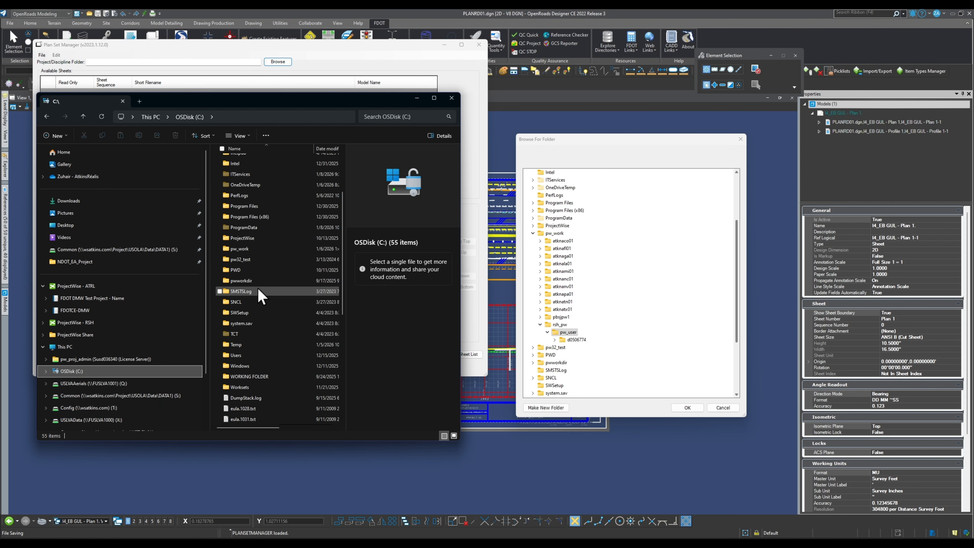
{"action": "double_click", "coordinate": [255, 250]}
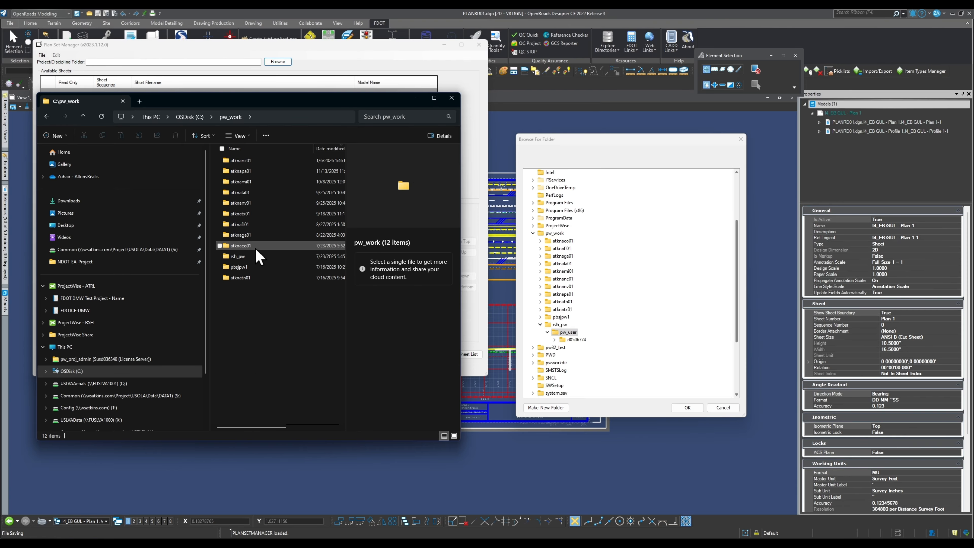
{"action": "double_click", "coordinate": [254, 255]}
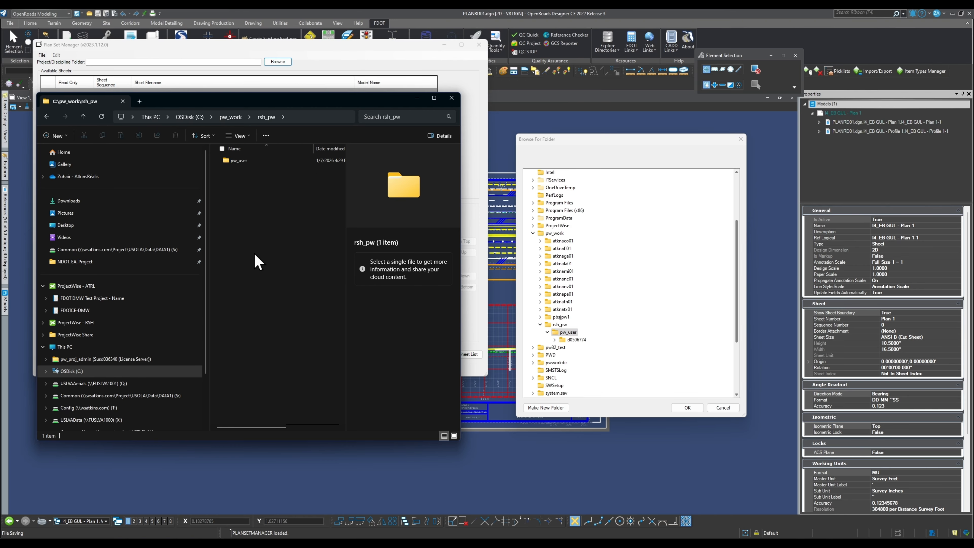
{"action": "double_click", "coordinate": [263, 163]}
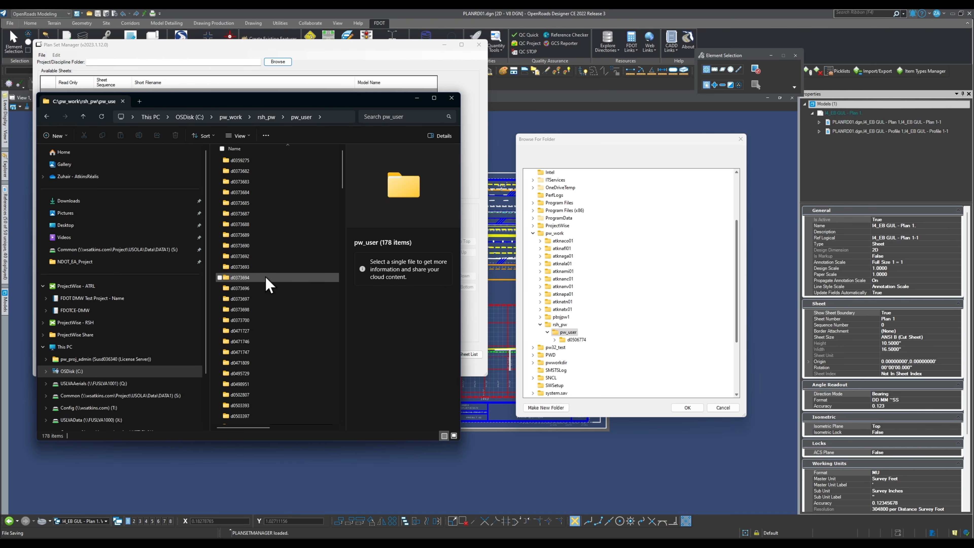
{"action": "scroll", "coordinate": [283, 369], "scroll_direction": "down", "scroll_amount": 1}
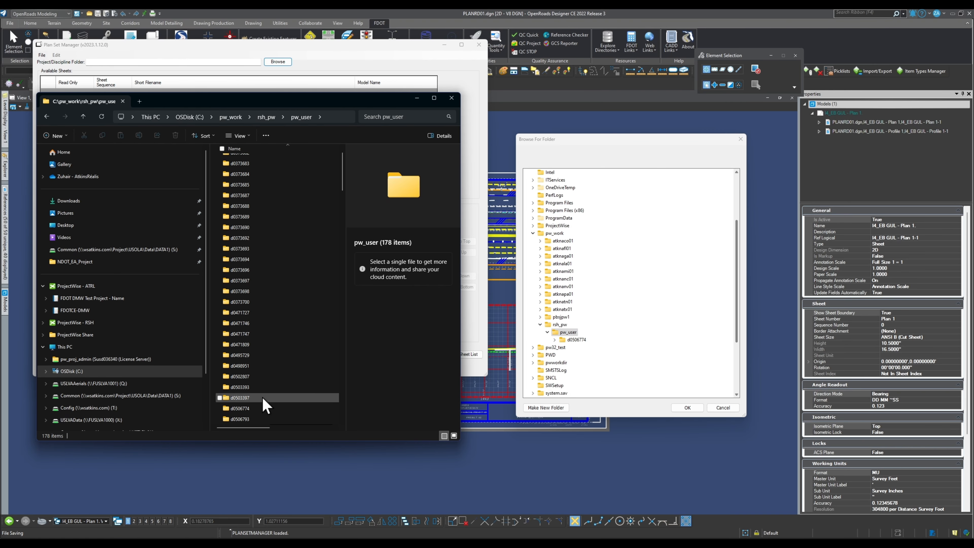
{"action": "double_click", "coordinate": [258, 408]}
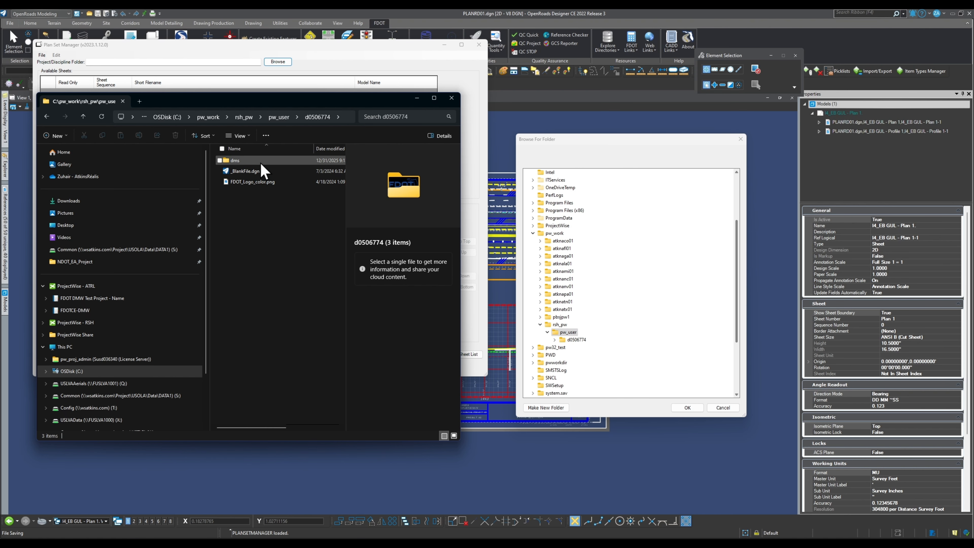
{"action": "double_click", "coordinate": [248, 163]}
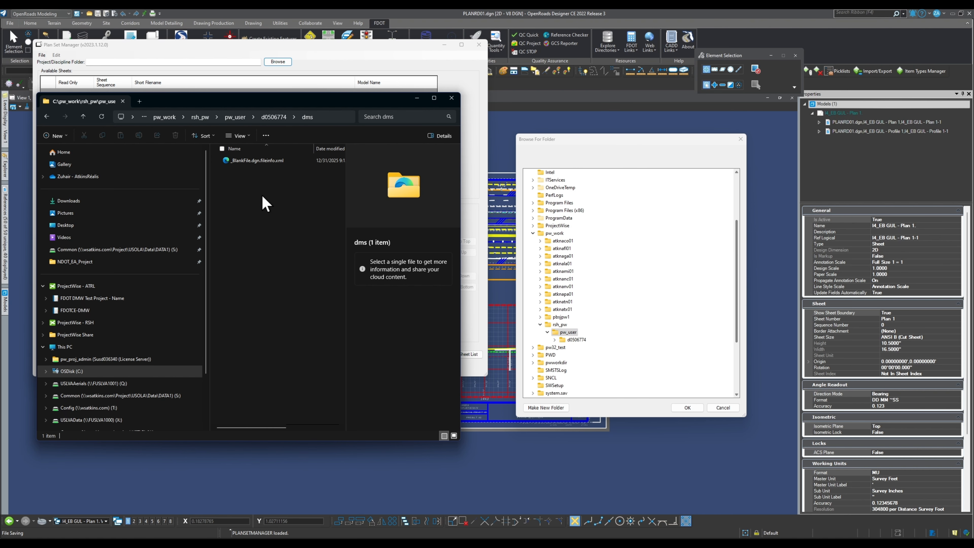
- Delete the d0506774 folder from C:\pw_work\rsh_pw\pw_user and close File Explorer
{"action": "left_click", "coordinate": [83, 116]}
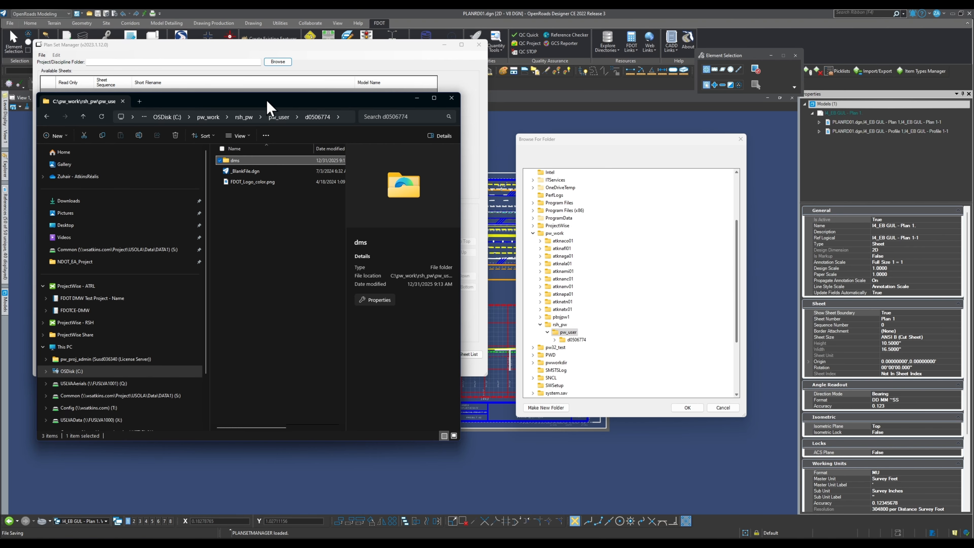
{"action": "left_click_drag", "start_coordinate": [268, 101], "coordinate": [299, 223]}
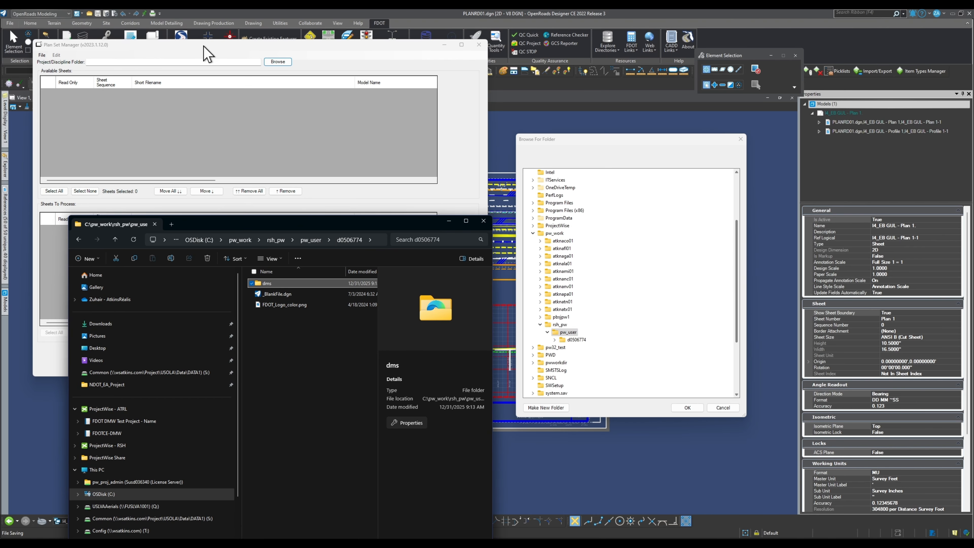
{"action": "left_click", "coordinate": [115, 239]}
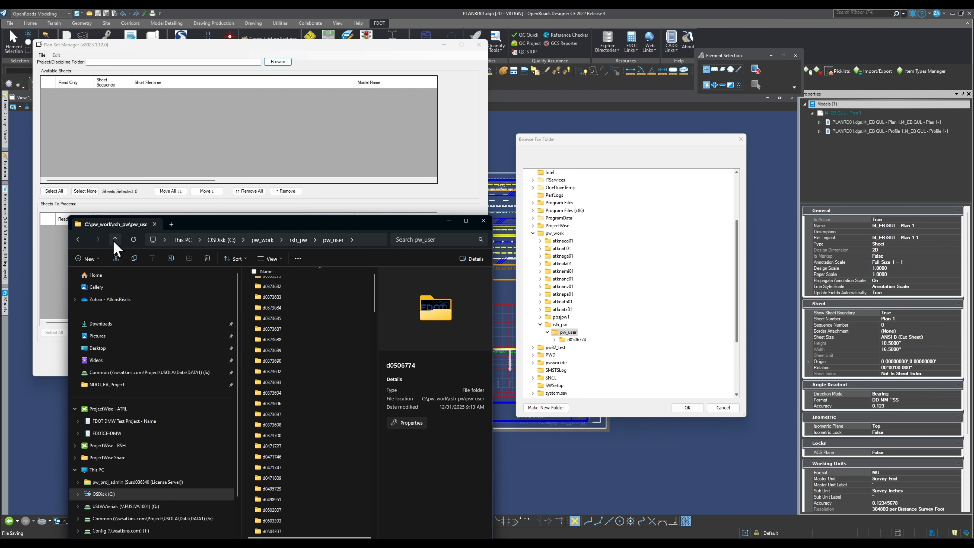
{"action": "left_click_drag", "start_coordinate": [326, 230], "coordinate": [326, 130]}
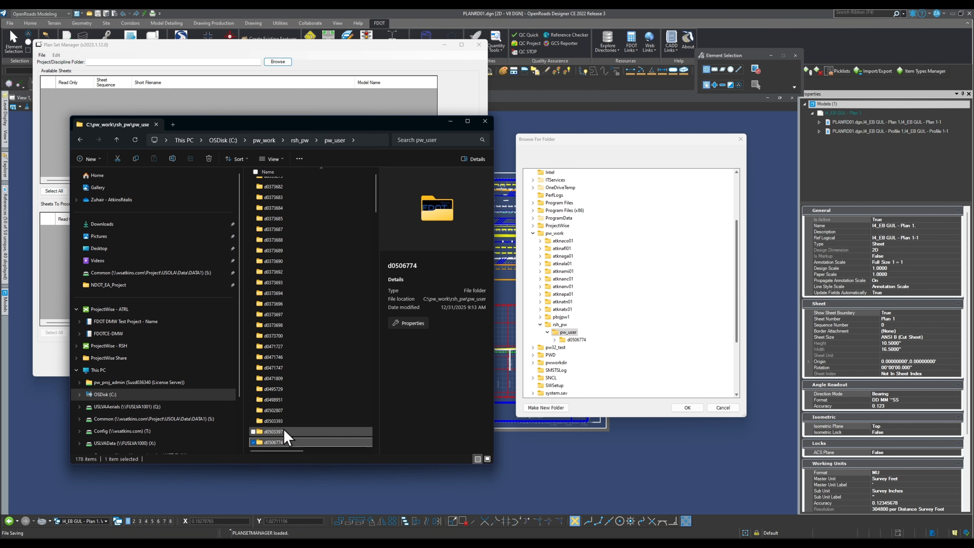
{"action": "left_click", "coordinate": [209, 159]}
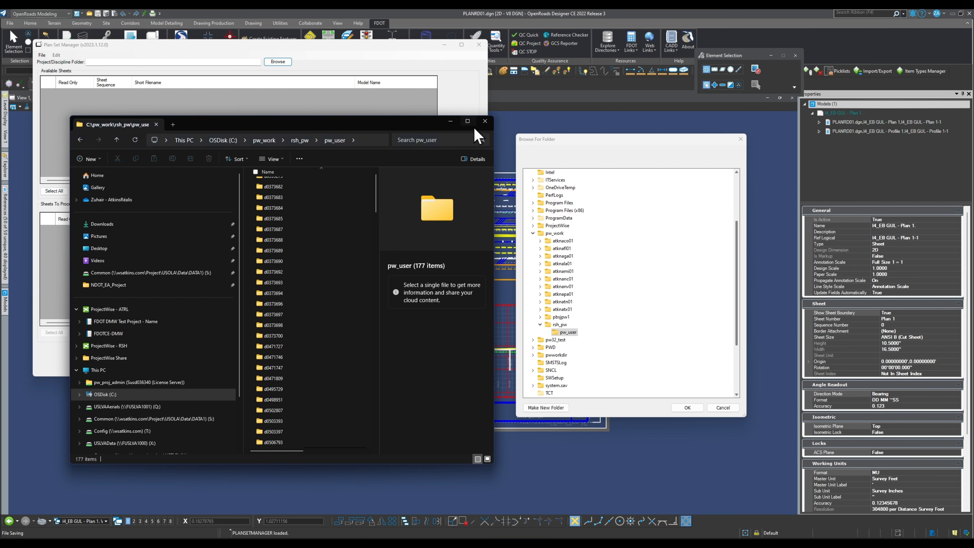
{"action": "left_click", "coordinate": [485, 121]}
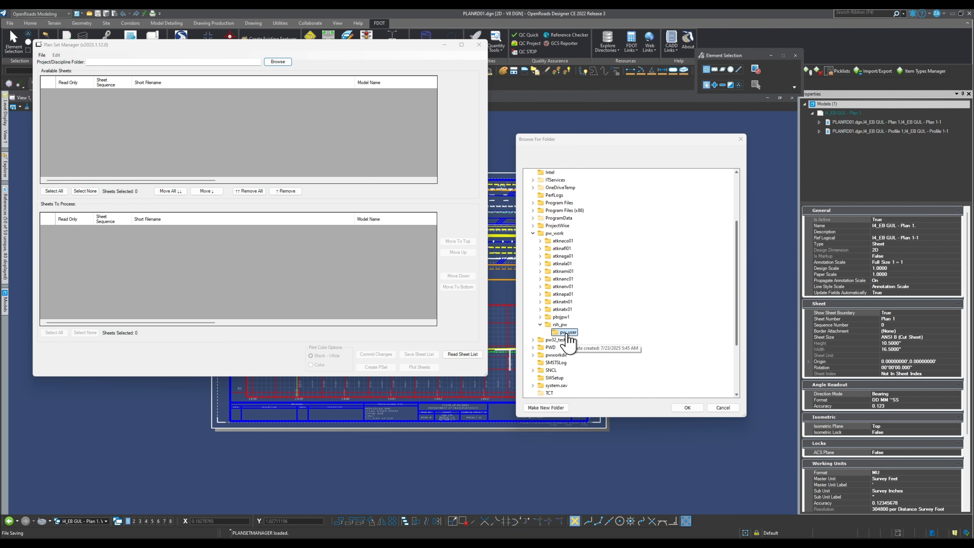
- Try to load the whole pw_user folder as the project folder in Plan Set Manager
{"action": "left_click", "coordinate": [688, 408]}
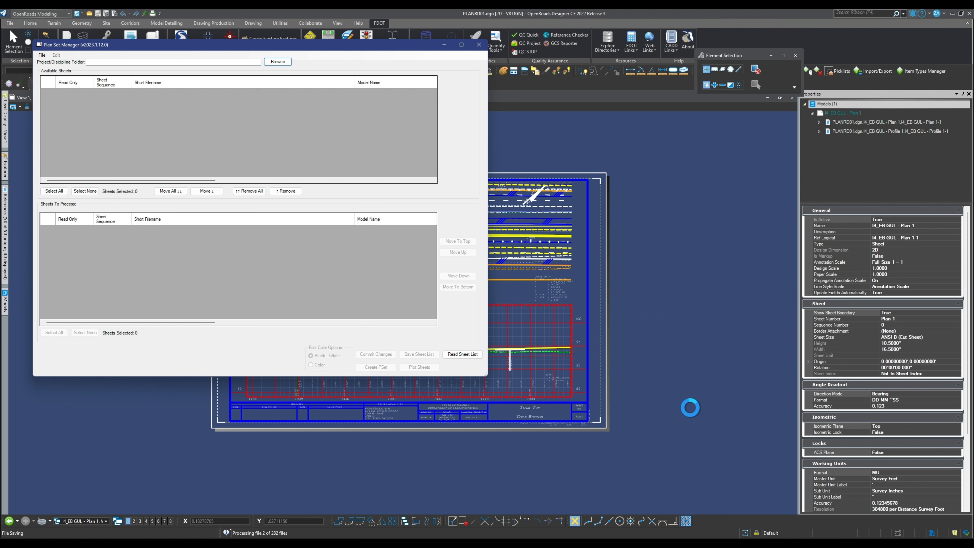
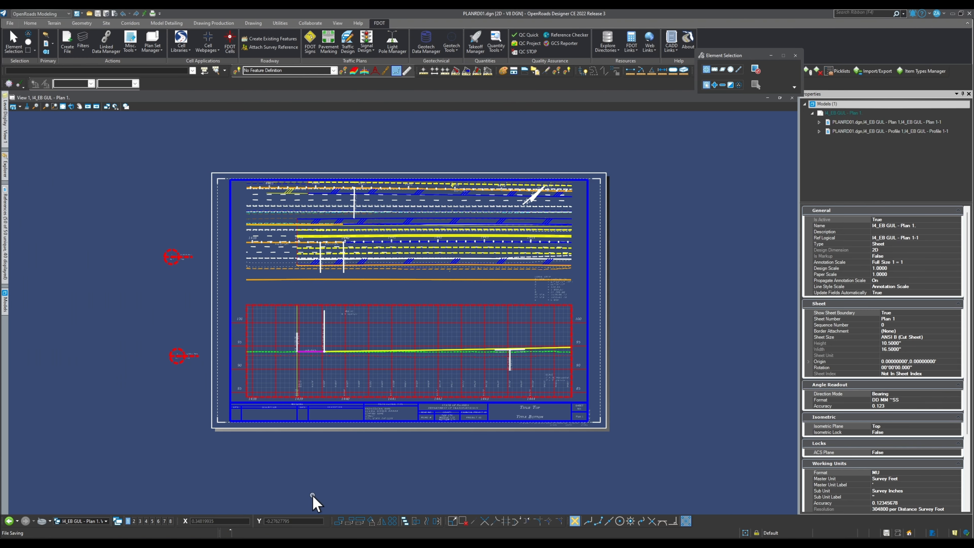
- Reopen Plan Set Manager and browse for the project folder, expanding the C: drive down to pw_work\rsh_pw\pw_user
{"action": "left_click", "coordinate": [153, 38]}
{"action": "left_click", "coordinate": [298, 81]}
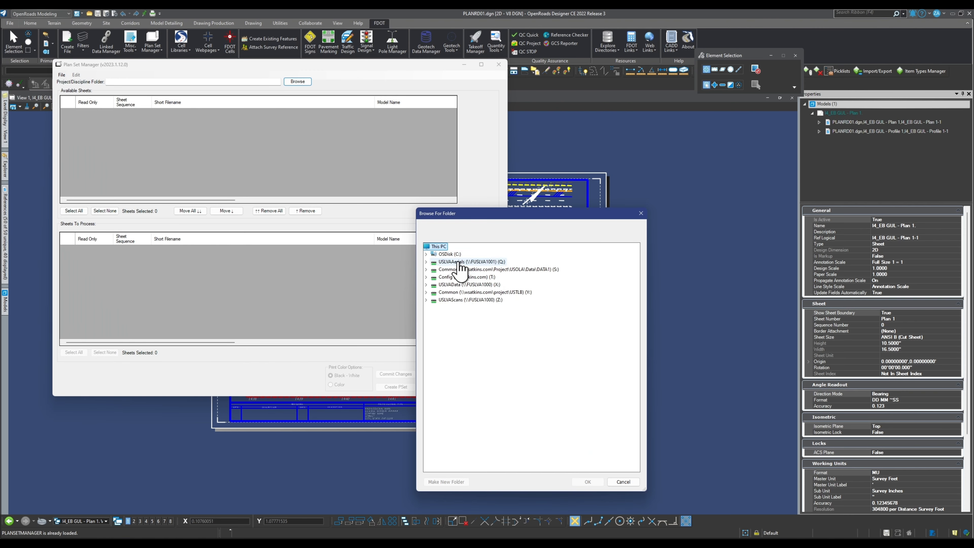
{"action": "left_click", "coordinate": [449, 253]}
{"action": "left_click_drag", "start_coordinate": [504, 218], "coordinate": [583, 173]}
{"action": "scroll", "coordinate": [528, 341], "scroll_direction": "down", "scroll_amount": 1}
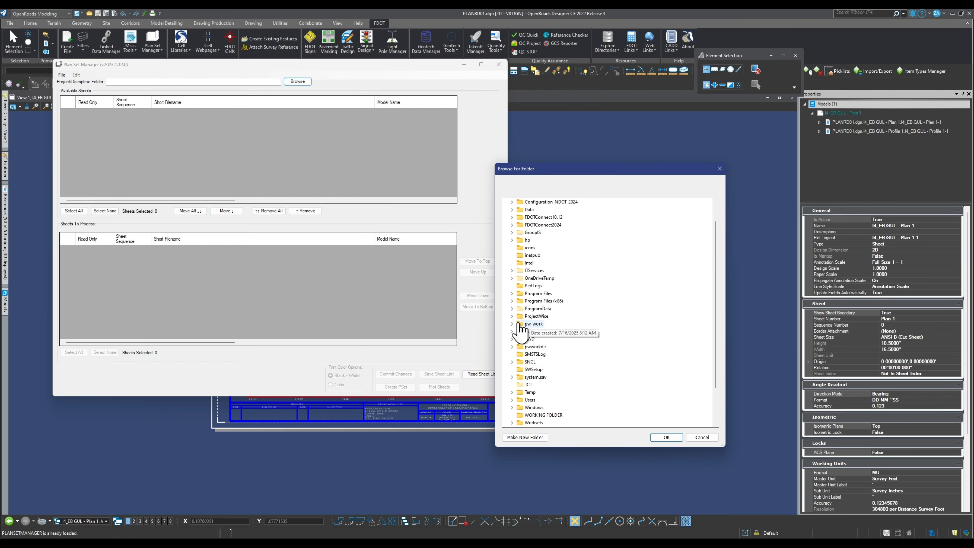
{"action": "left_click", "coordinate": [511, 323]}
{"action": "scroll", "coordinate": [558, 357], "scroll_direction": "down", "scroll_amount": 1}
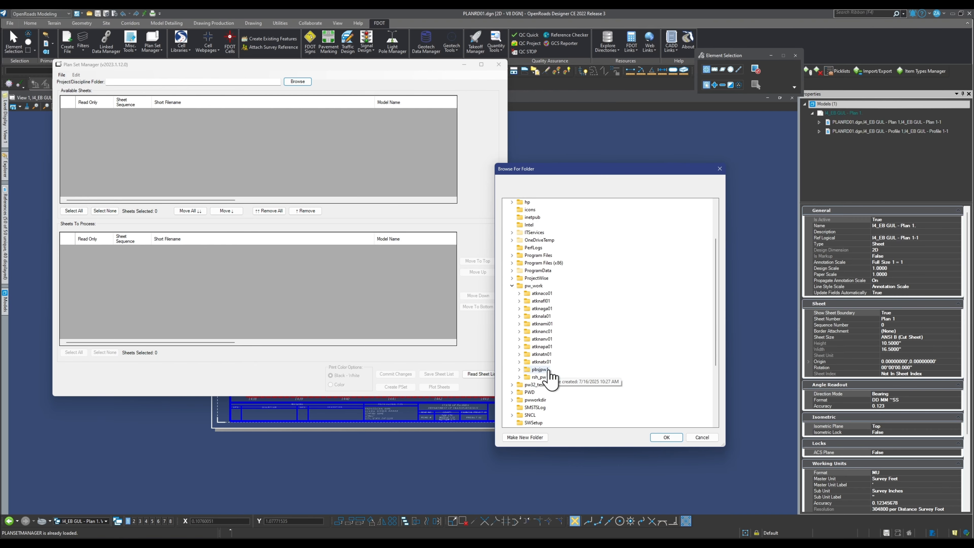
{"action": "left_click", "coordinate": [519, 377]}
{"action": "scroll", "coordinate": [596, 267], "scroll_direction": "down", "scroll_amount": 1}
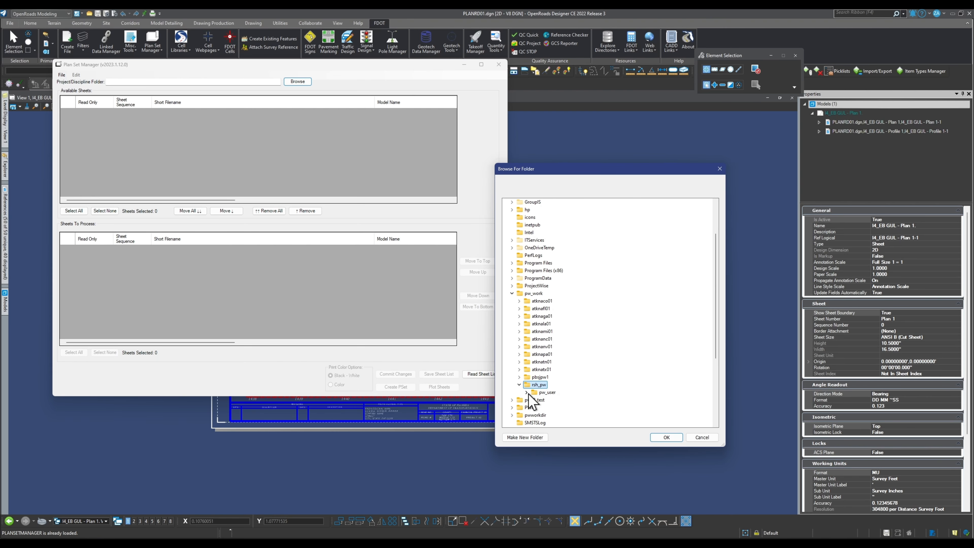
{"action": "left_click", "coordinate": [526, 400]}
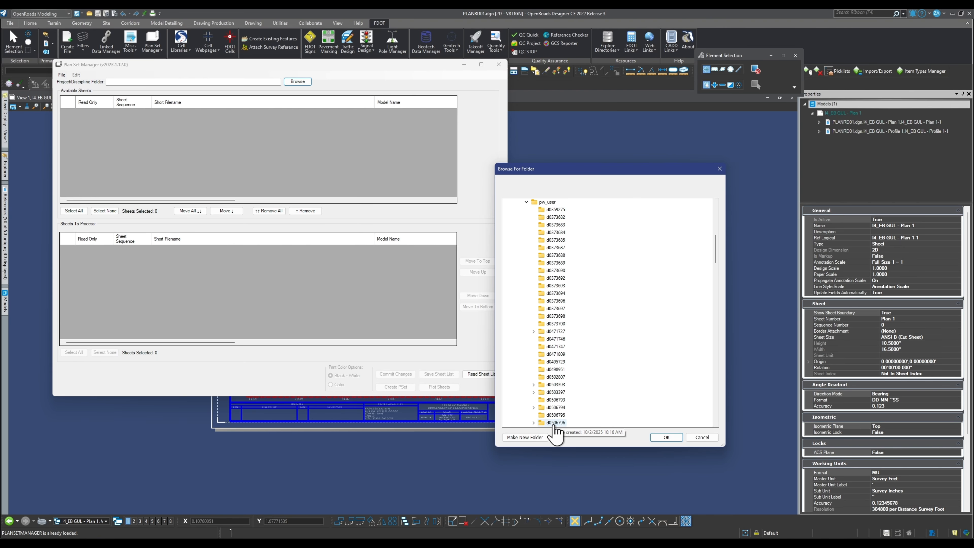
- Choose the d0652779 folder under pw_user as the project folder and load its available sheets
{"action": "scroll", "coordinate": [608, 284], "scroll_direction": "down", "scroll_amount": 1}
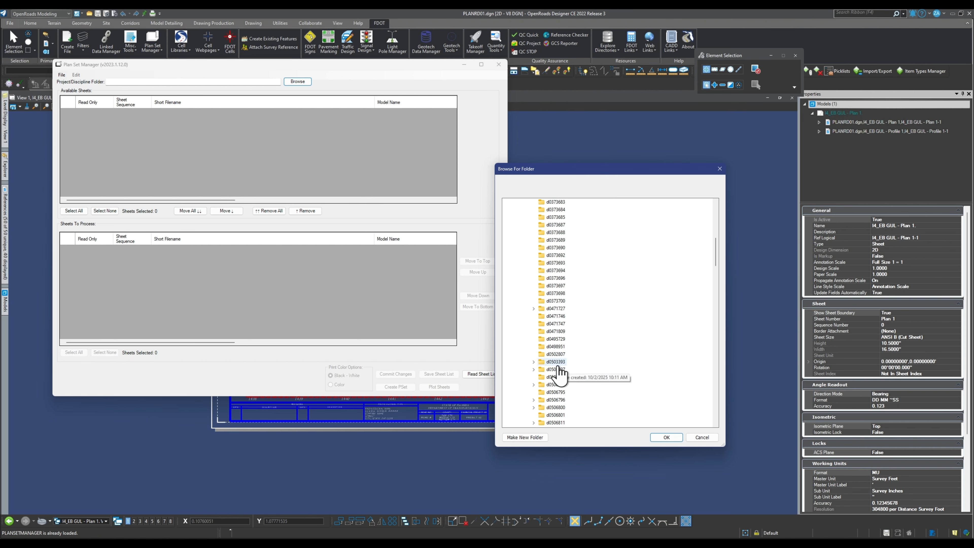
{"action": "scroll", "coordinate": [575, 378], "scroll_direction": "down", "scroll_amount": 1}
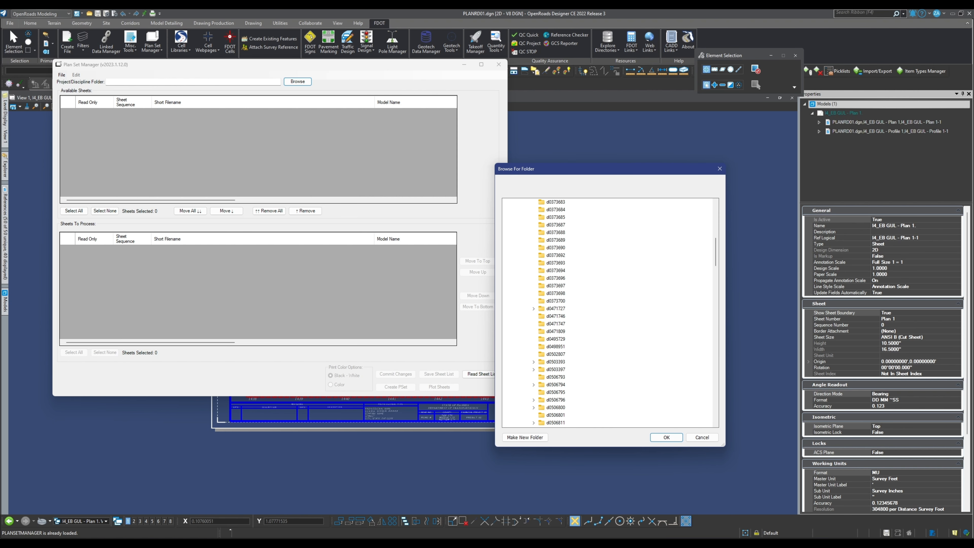
{"action": "mouse_move", "coordinate": [539, 520]}
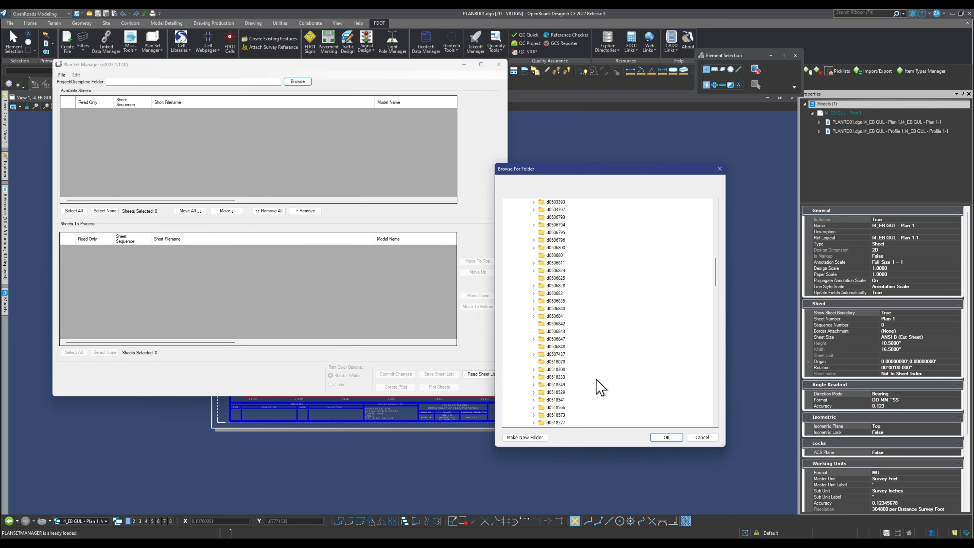
{"action": "scroll", "coordinate": [598, 390], "scroll_direction": "down", "scroll_amount": 13}
{"action": "left_click_drag", "start_coordinate": [716, 308], "coordinate": [714, 385]}
{"action": "left_click", "coordinate": [556, 392]}
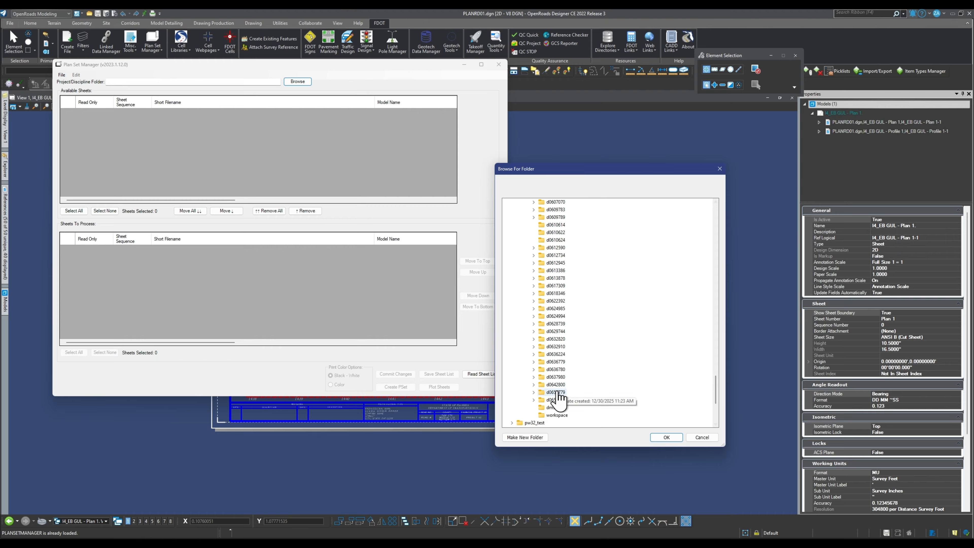
{"action": "left_click", "coordinate": [669, 437]}
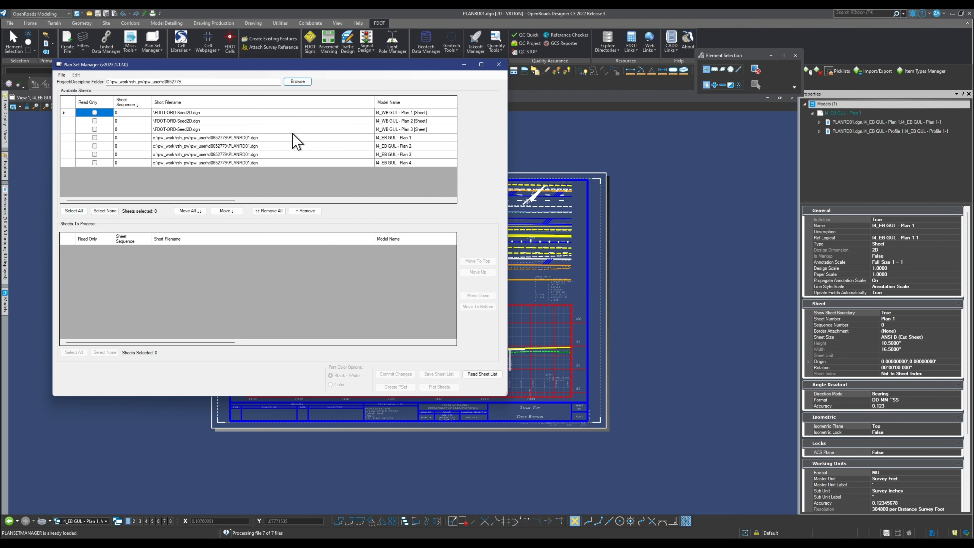
- Move the four PLANRD01.dgn sheets, I4_EB GUL - Plan 1 to Plan 4, from the available sheets to the sheets to process
{"action": "left_click", "coordinate": [266, 136]}
{"action": "left_click_drag", "start_coordinate": [260, 143], "coordinate": [260, 163]}
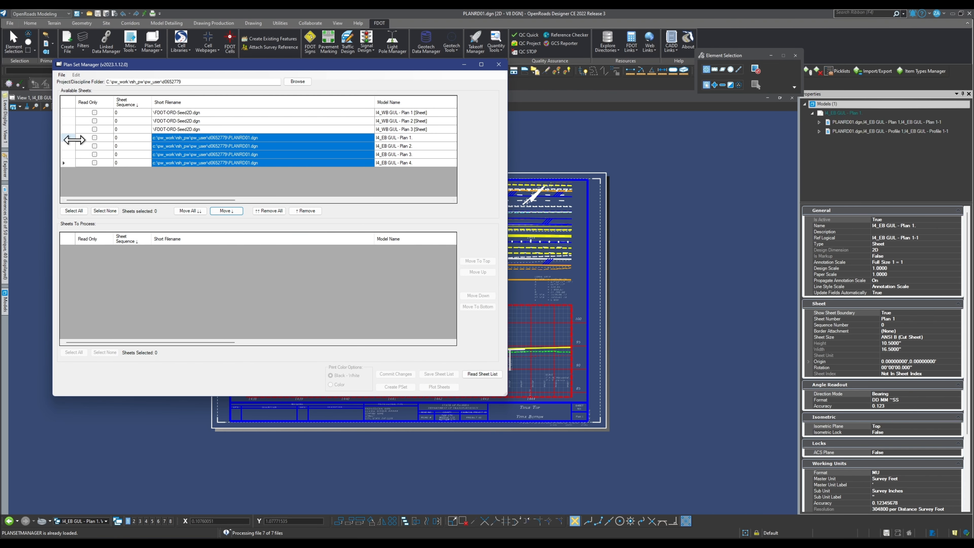
{"action": "left_click", "coordinate": [65, 137]}
{"action": "left_click_drag", "start_coordinate": [69, 147], "coordinate": [71, 163]}
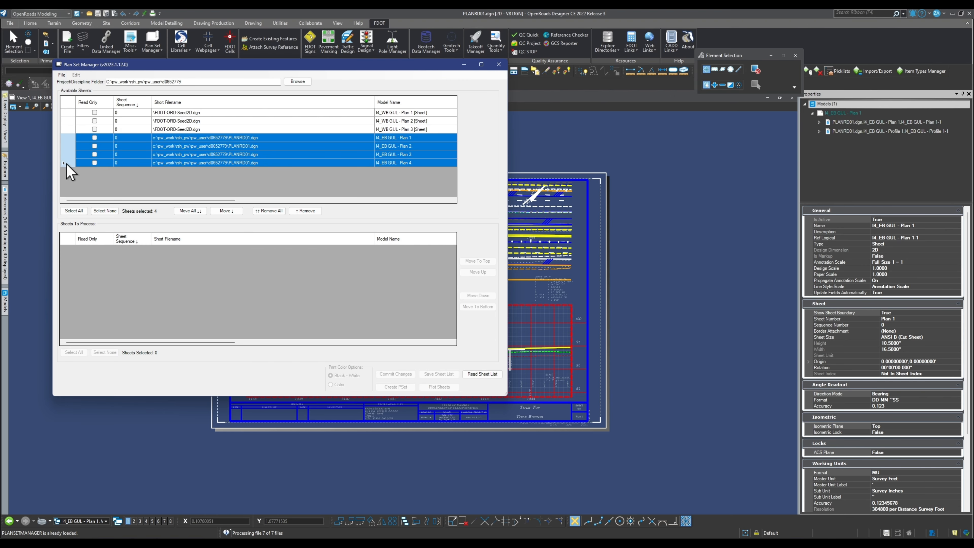
{"action": "left_click", "coordinate": [226, 210]}
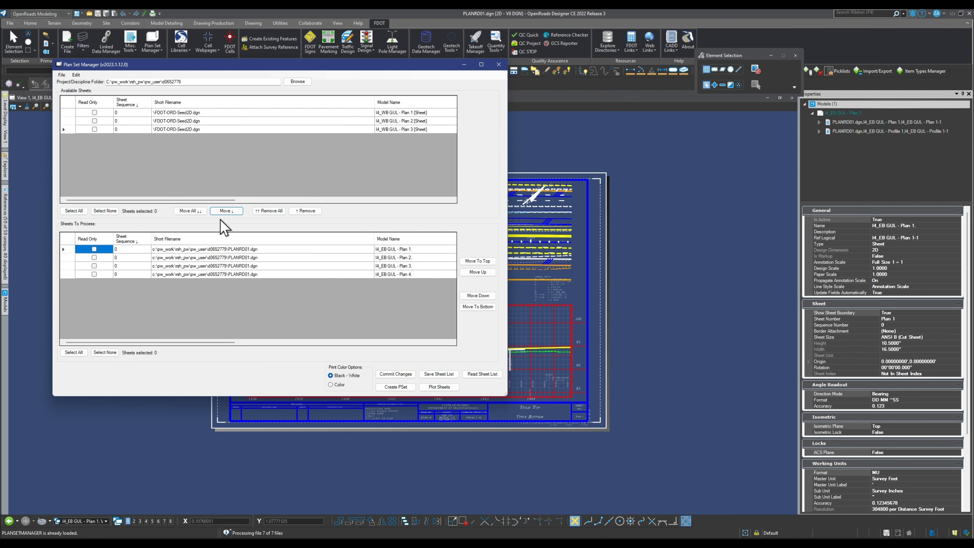
- Select all four sheets to process and bulk renumber them starting at 1 with an increment of 1
{"action": "left_click", "coordinate": [65, 240]}
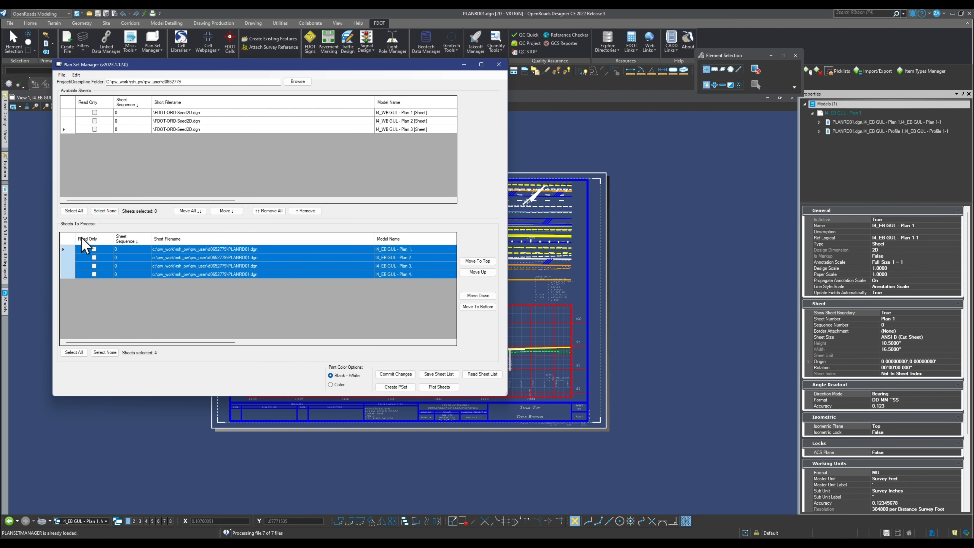
{"action": "left_click", "coordinate": [74, 210]}
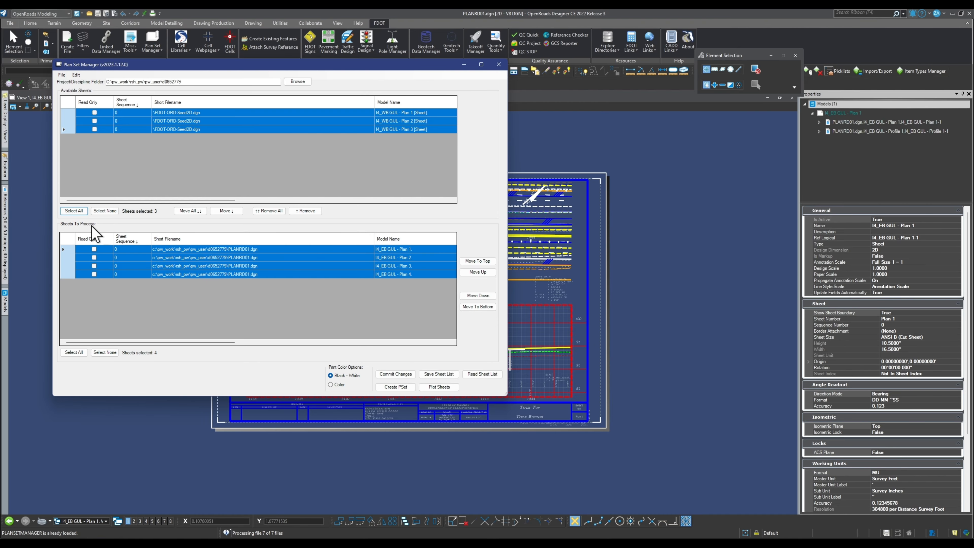
{"action": "left_click", "coordinate": [66, 236]}
{"action": "left_click", "coordinate": [105, 210]}
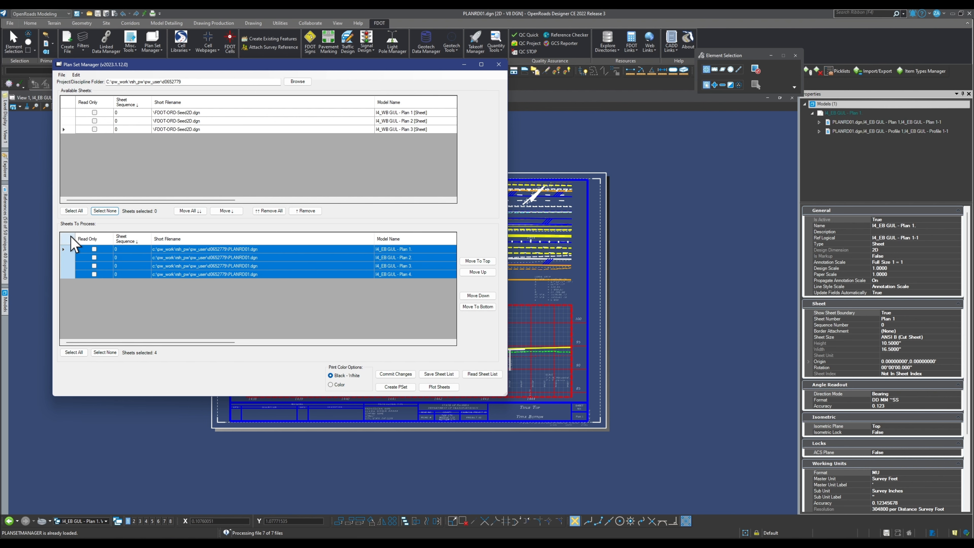
{"action": "left_click_drag", "start_coordinate": [133, 342], "coordinate": [237, 359]}
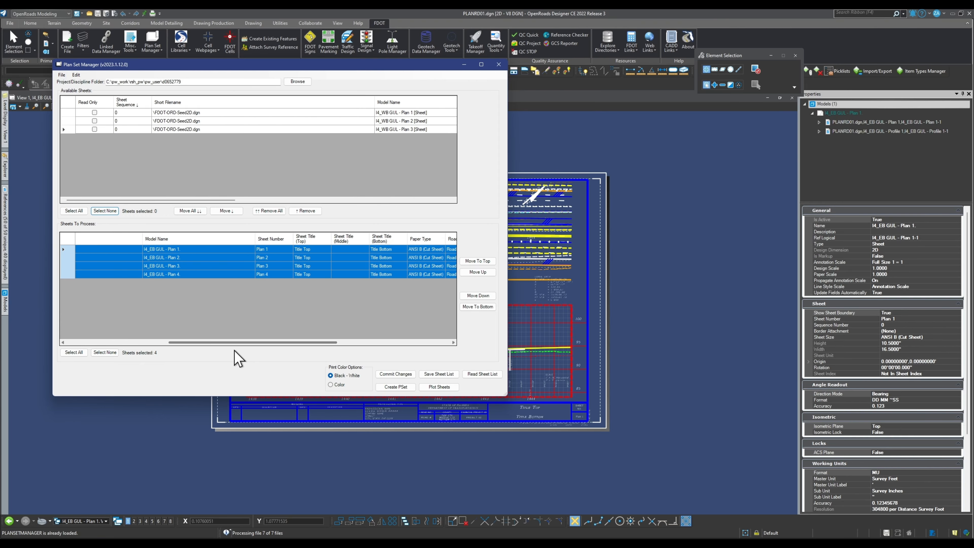
{"action": "right_click", "coordinate": [68, 249]}
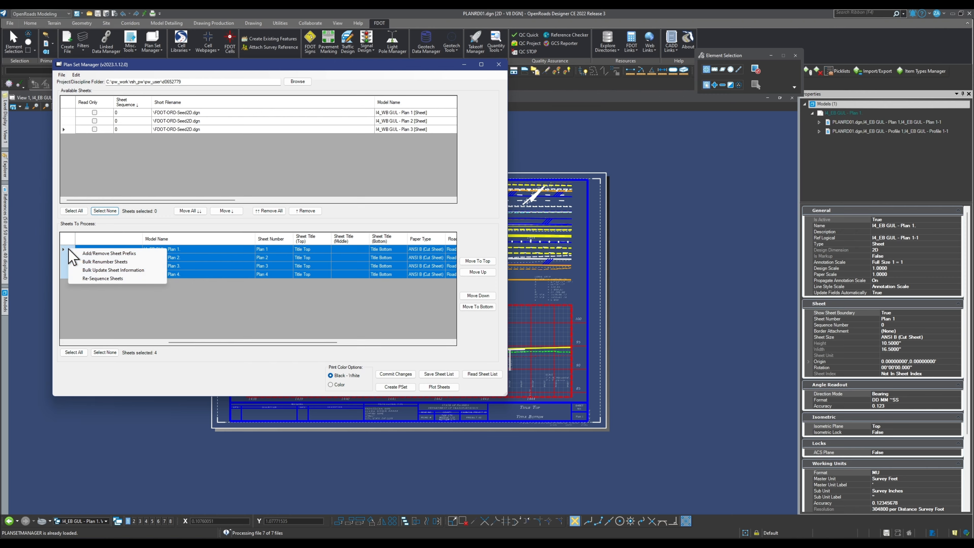
{"action": "left_click", "coordinate": [100, 262]}
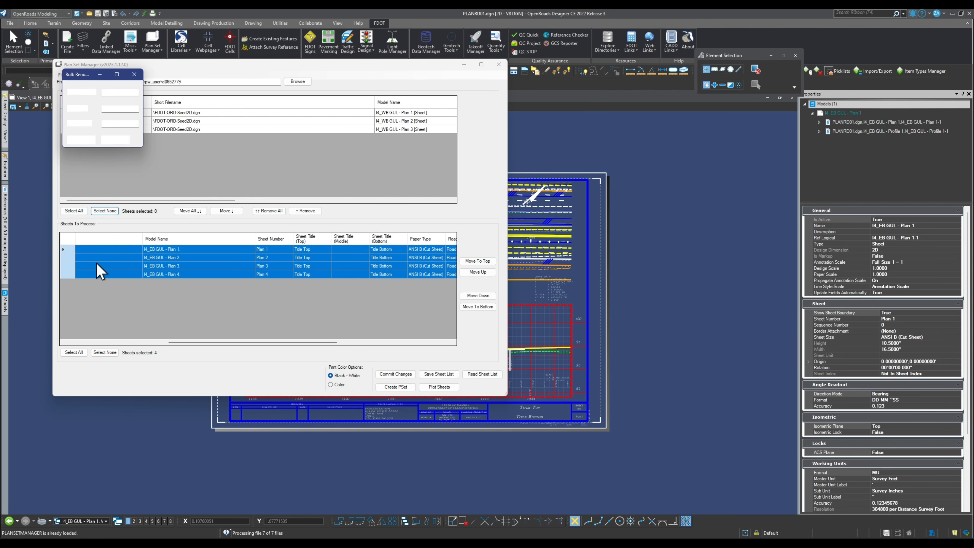
{"action": "left_click", "coordinate": [119, 92]}
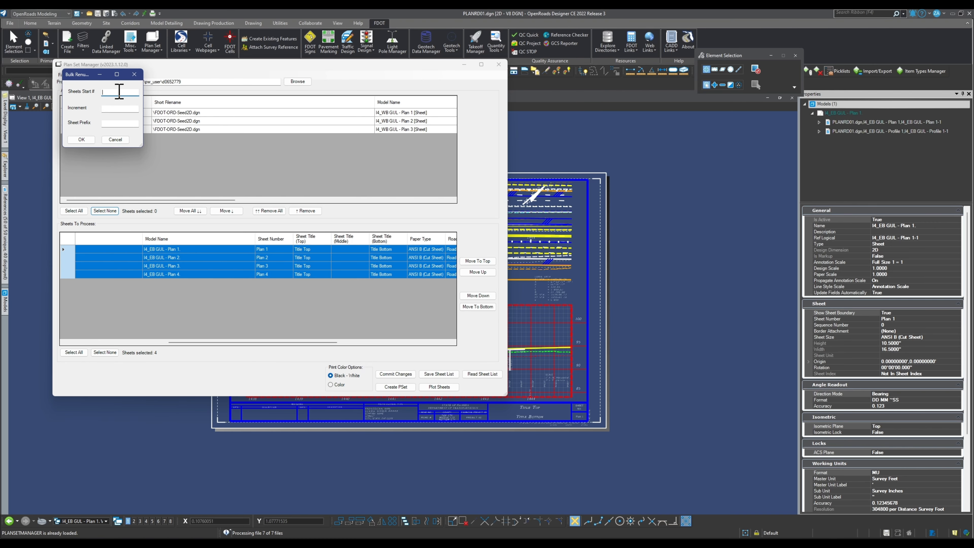
{"action": "type", "text": "1"}
{"action": "left_click", "coordinate": [117, 108]}
{"action": "type", "text": "1"}
{"action": "left_click", "coordinate": [81, 139]}
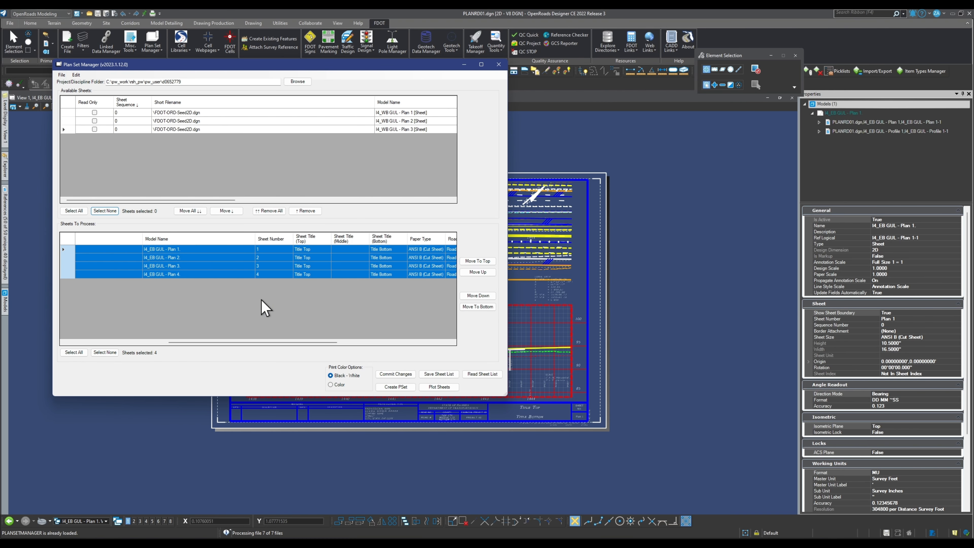
- Try to bulk renumber the four selected sheets using a starting number of 00
{"action": "left_click_drag", "start_coordinate": [269, 67], "coordinate": [454, 93]}
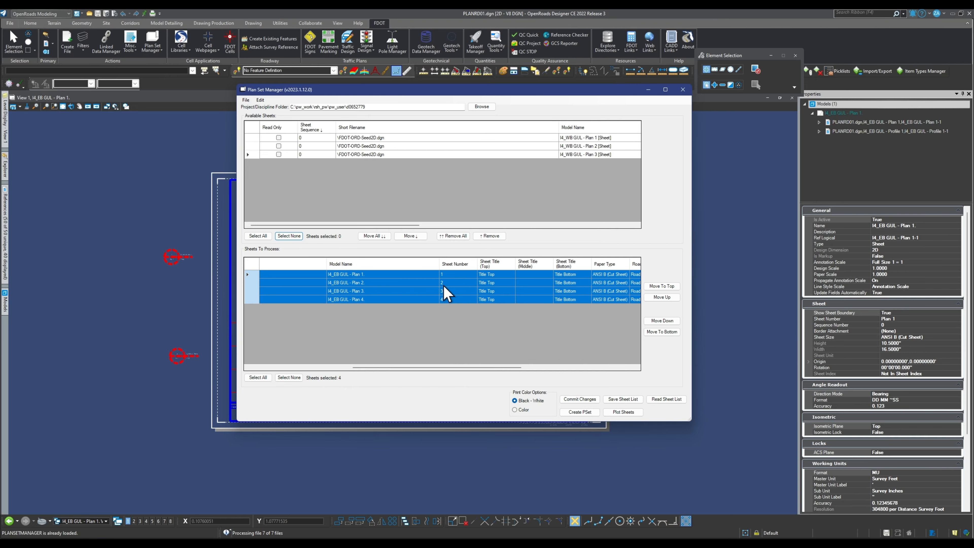
{"action": "right_click", "coordinate": [254, 276]}
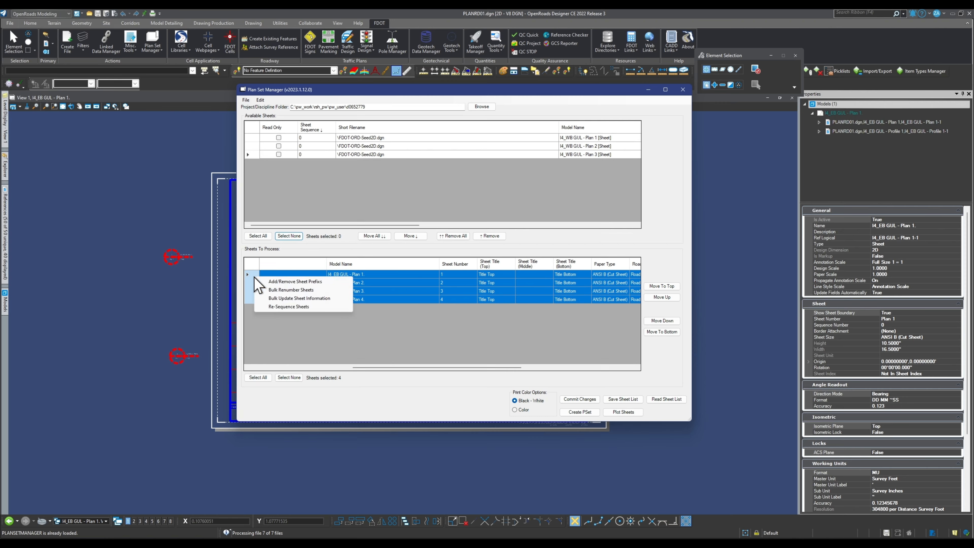
{"action": "left_click", "coordinate": [283, 291]}
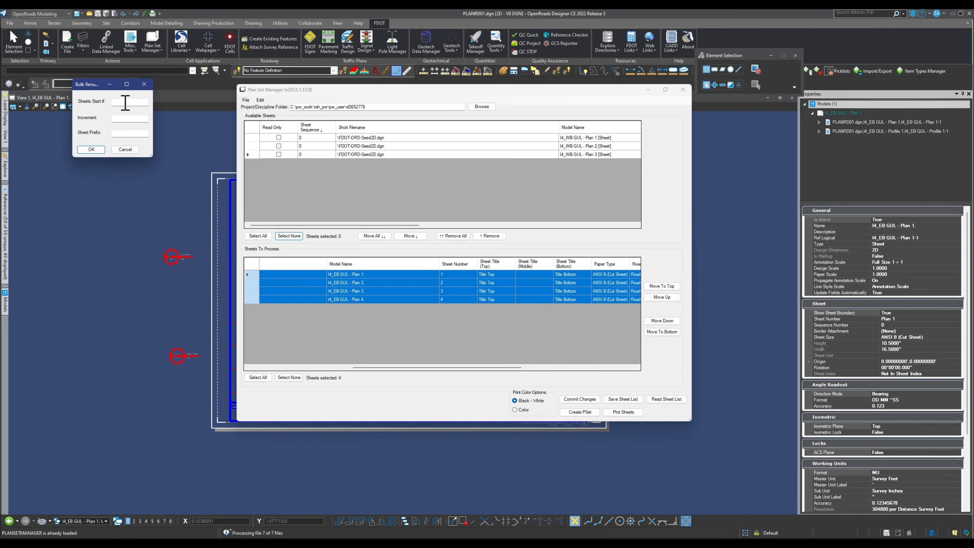
{"action": "type", "text": "00"}
{"action": "left_click", "coordinate": [96, 151]}
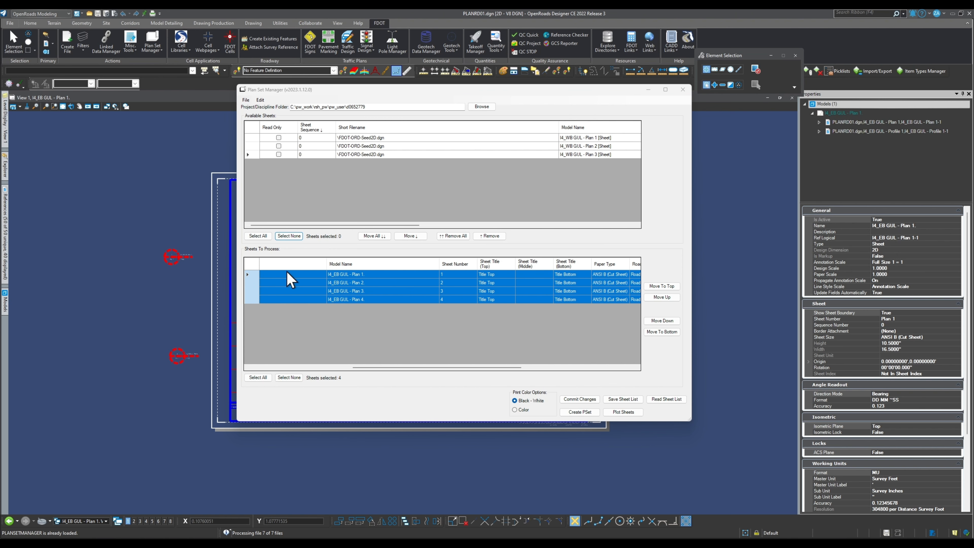
- Bulk renumber the four selected sheets so each has sheet number 0, and move Plan Set Manager to reveal the drawing's title block
{"action": "right_click", "coordinate": [253, 277]}
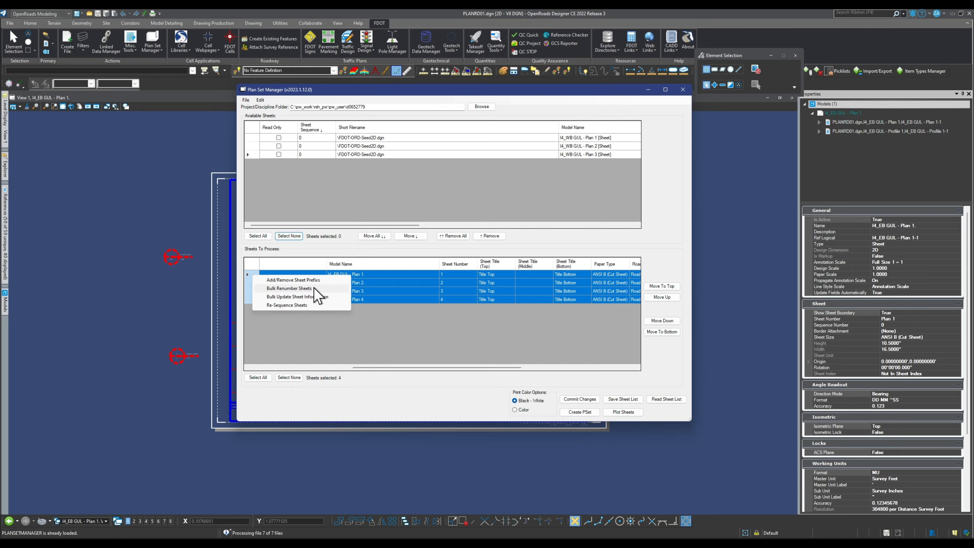
{"action": "left_click", "coordinate": [303, 288]}
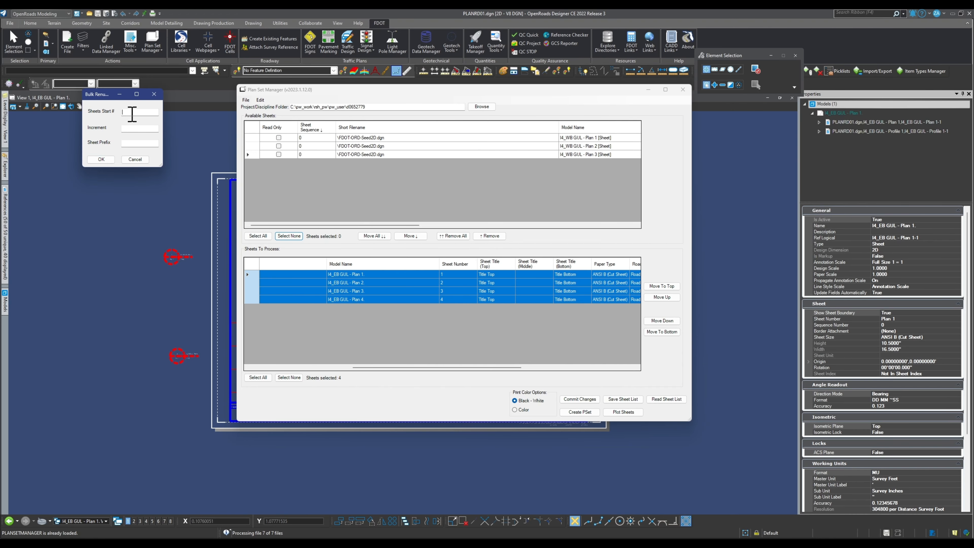
{"action": "left_click", "coordinate": [102, 160]}
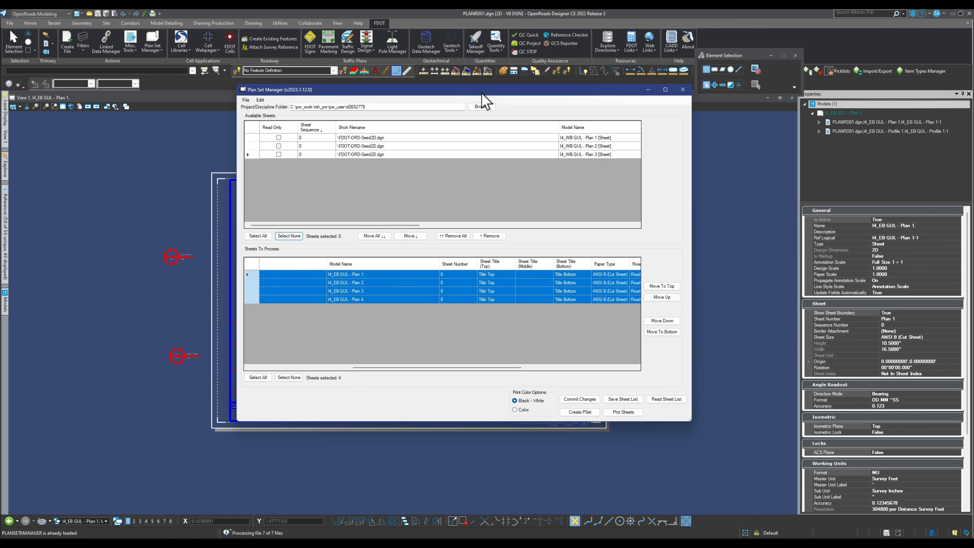
{"action": "mouse_move", "coordinate": [484, 91]}
{"action": "left_mouse_down"}
{"action": "mouse_move", "coordinate": [267, 133]}
{"action": "mouse_move", "coordinate": [265, 122]}
{"action": "left_mouse_up"}
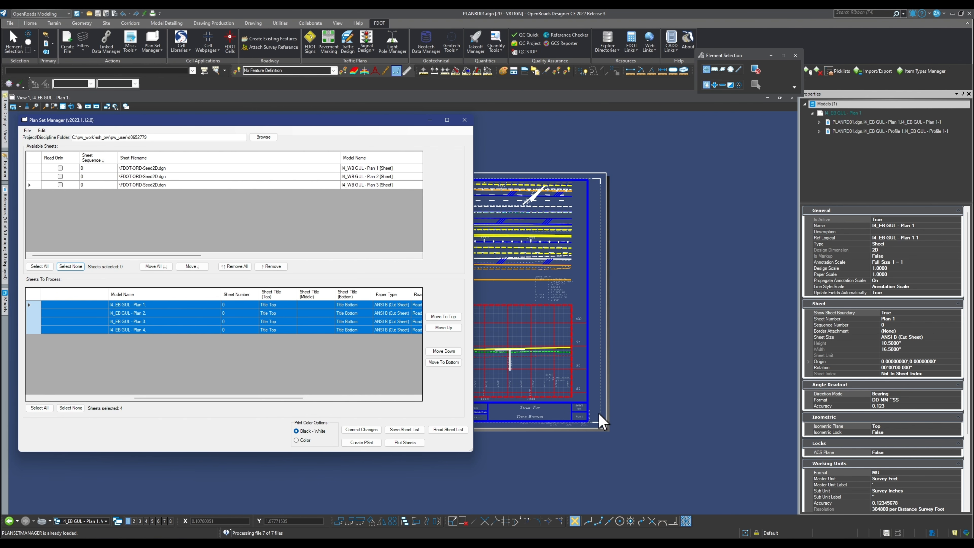
{"action": "mouse_move", "coordinate": [250, 121]}
{"action": "left_mouse_down"}
{"action": "mouse_move", "coordinate": [730, 66]}
{"action": "mouse_move", "coordinate": [557, 54]}
{"action": "mouse_move", "coordinate": [568, 64]}
{"action": "left_mouse_up"}
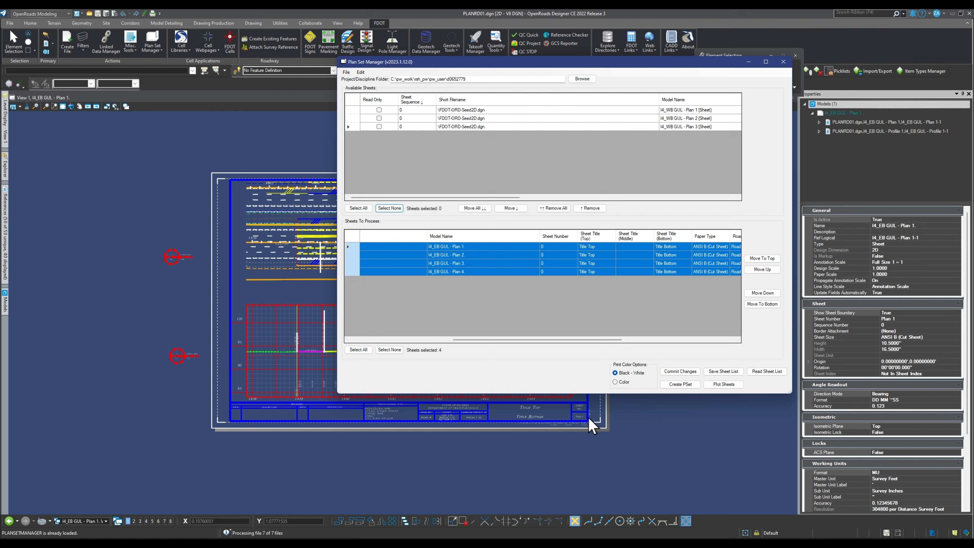
- Bulk renumber the four selected sheets again as 1 to 4, using an increment of 1
{"action": "right_click", "coordinate": [353, 243]}
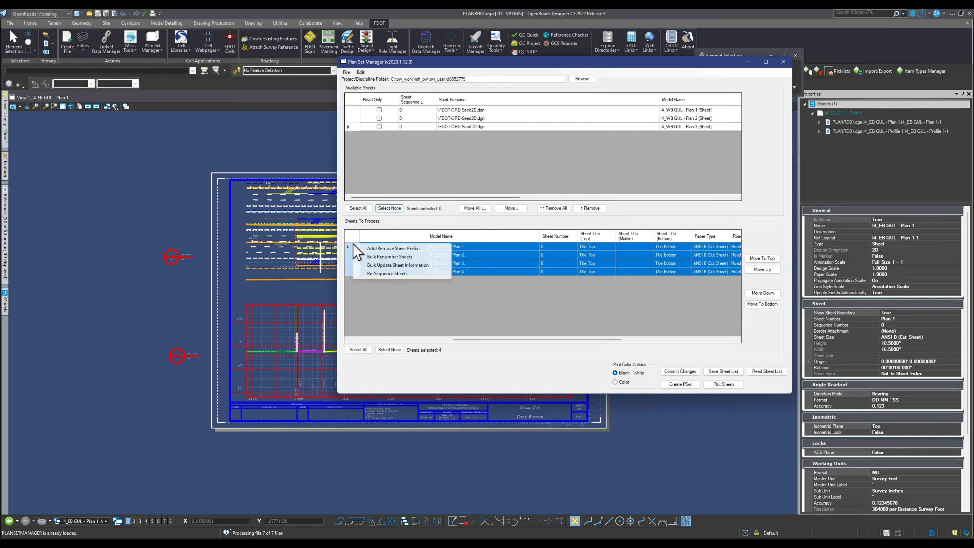
{"action": "left_click", "coordinate": [364, 256]}
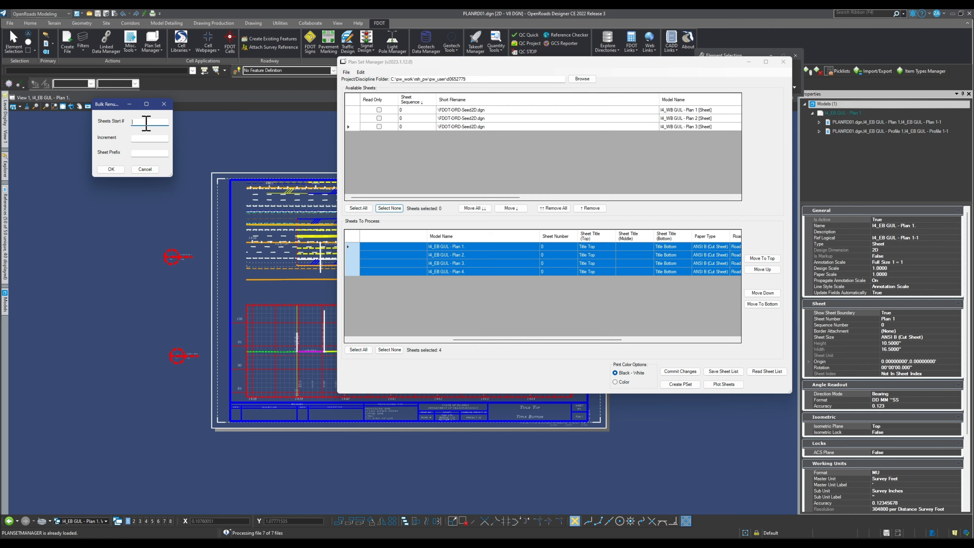
{"action": "left_click", "coordinate": [149, 139]}
{"action": "type", "text": "1"}
{"action": "left_click", "coordinate": [111, 170]}
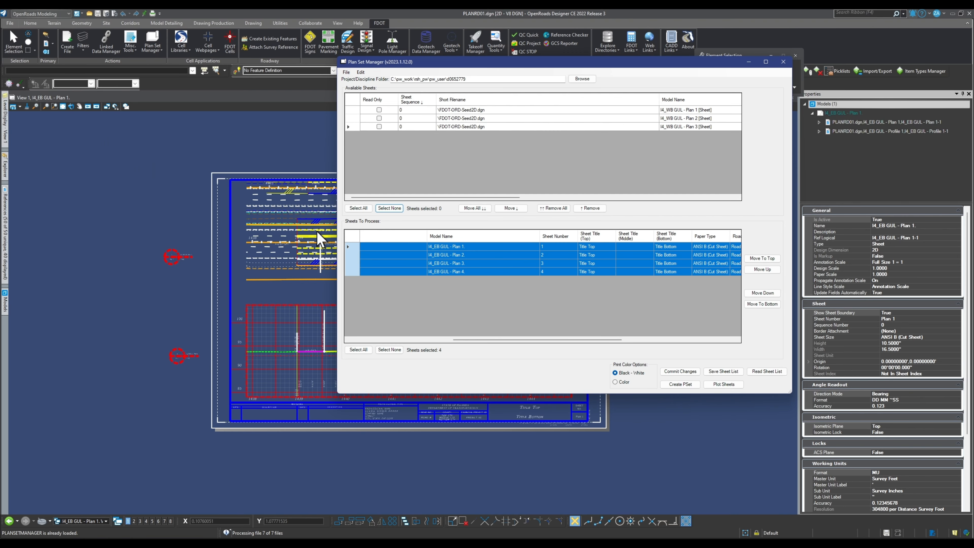
{"action": "right_click", "coordinate": [355, 249]}
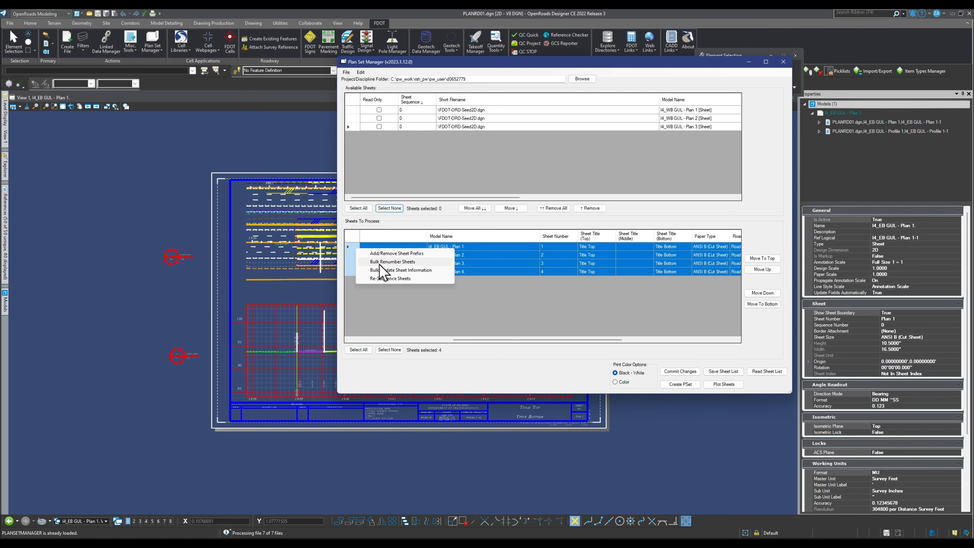
{"action": "left_click", "coordinate": [392, 261]}
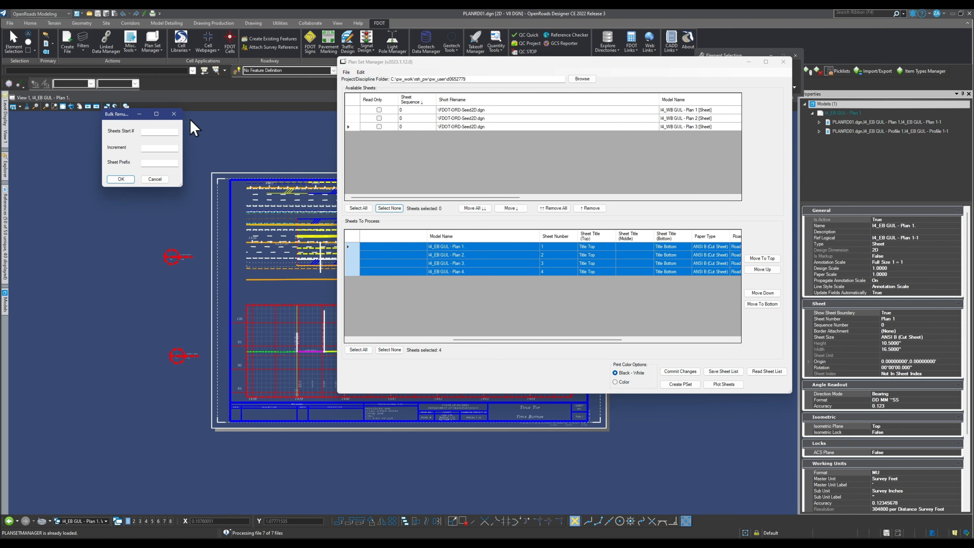
{"action": "left_click", "coordinate": [174, 114]}
- Start a bulk sheet information update for the four sheets, enable sheet information editing and set the middle sheet title to PLAN/PROFILE
{"action": "right_click", "coordinate": [356, 246]}
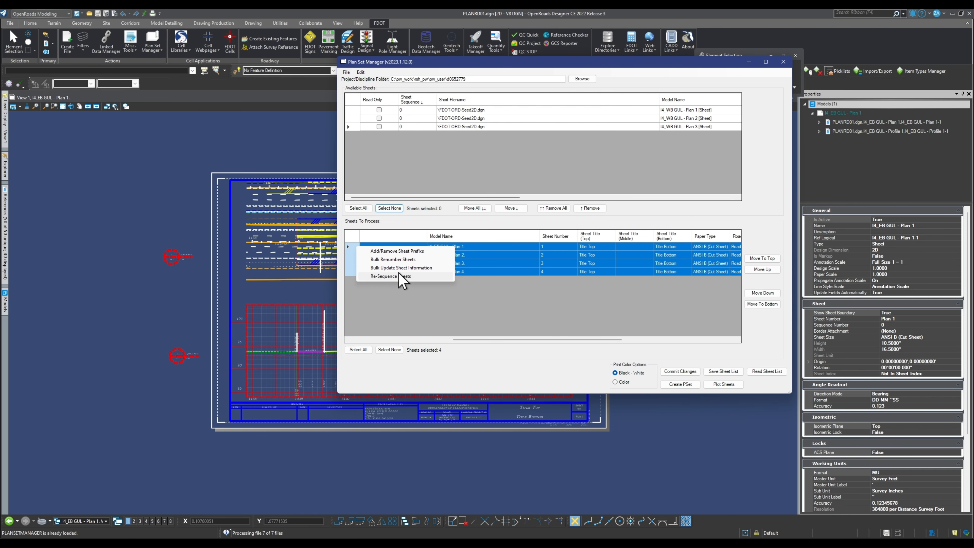
{"action": "left_click", "coordinate": [423, 267]}
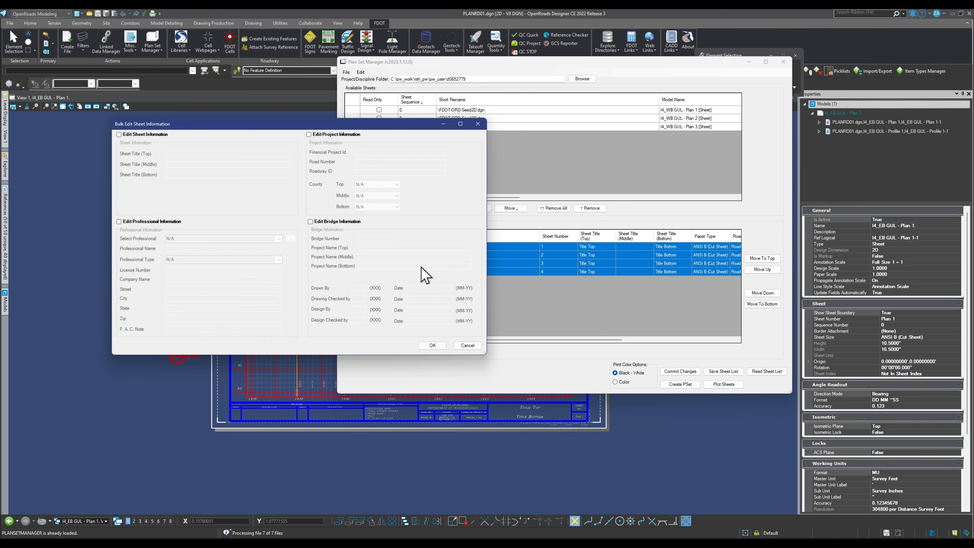
{"action": "left_click_drag", "start_coordinate": [329, 125], "coordinate": [373, 196]}
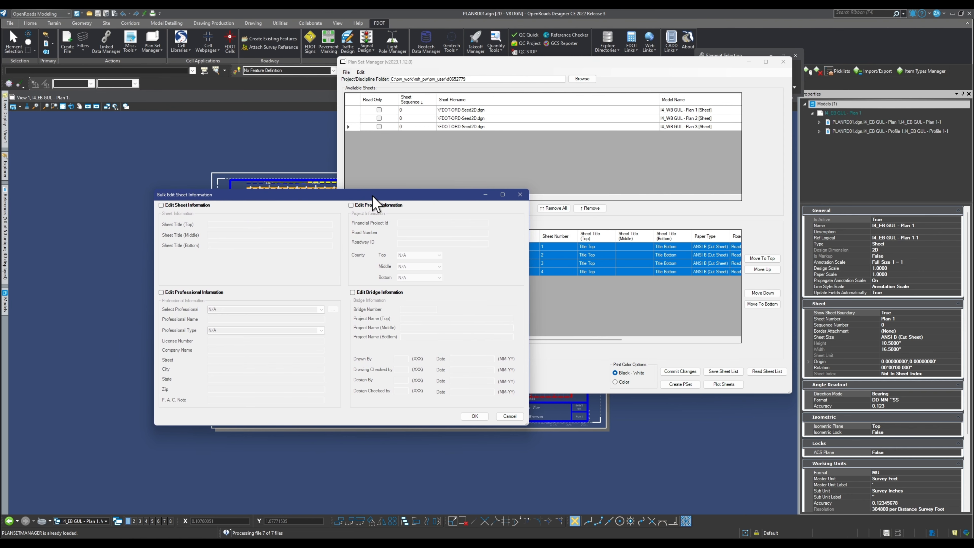
{"action": "left_click", "coordinate": [161, 205]}
{"action": "left_click_drag", "start_coordinate": [293, 196], "coordinate": [334, 108]}
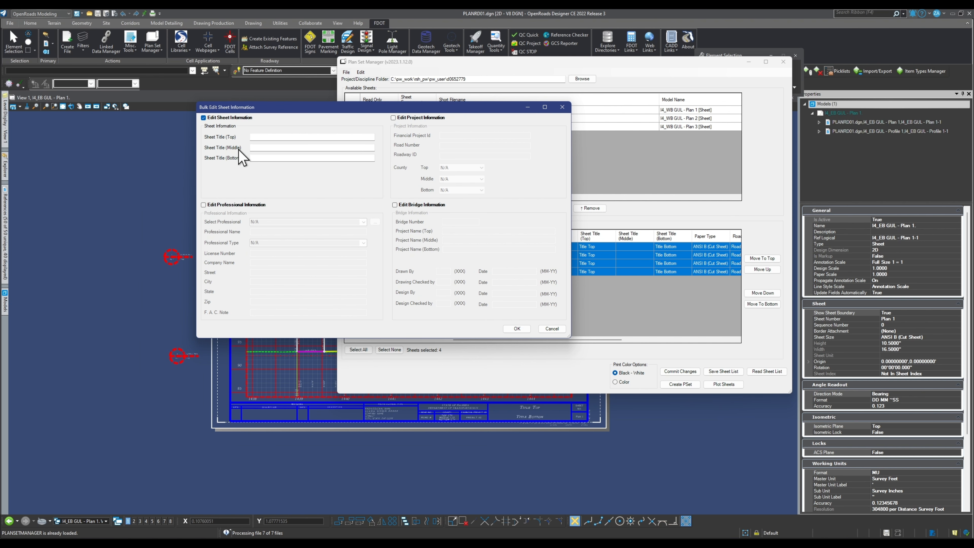
{"action": "left_click", "coordinate": [267, 148]}
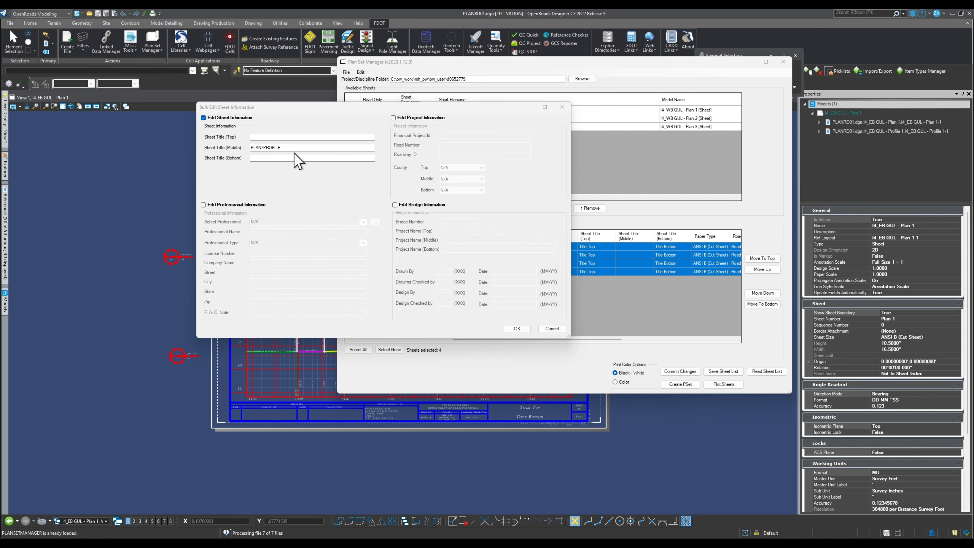
{"action": "left_click", "coordinate": [278, 150]}
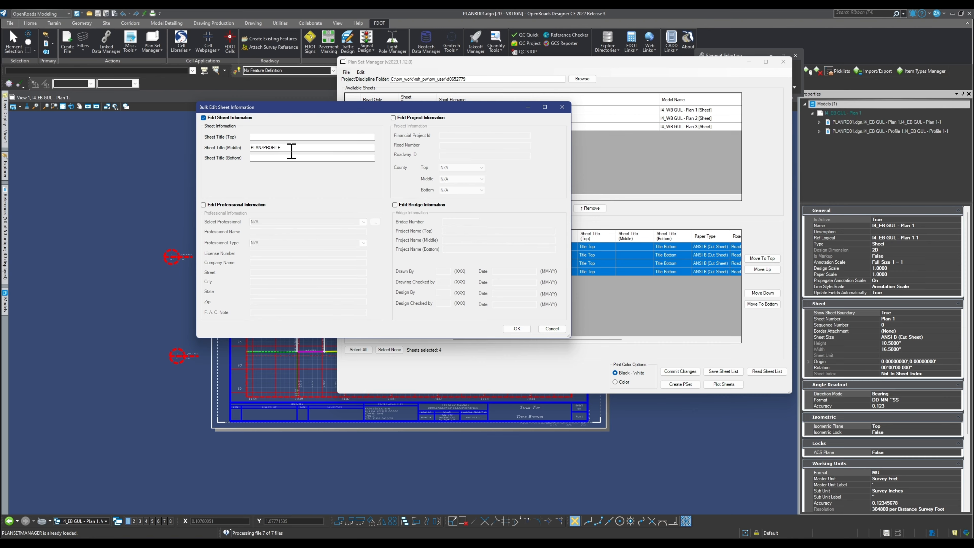
{"action": "left_click", "coordinate": [260, 148]}
- Enable project information editing, enter the financial project ID, and set the road number to SR55 and the middle county to Broward
{"action": "left_click", "coordinate": [393, 118]}
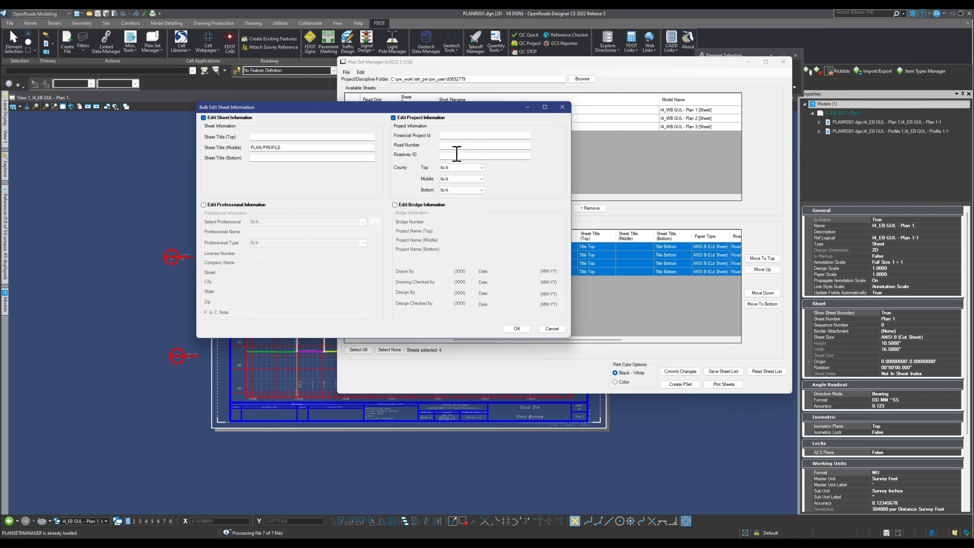
{"action": "left_click", "coordinate": [463, 135]}
{"action": "left_click", "coordinate": [484, 145]}
{"action": "left_click", "coordinate": [476, 179]}
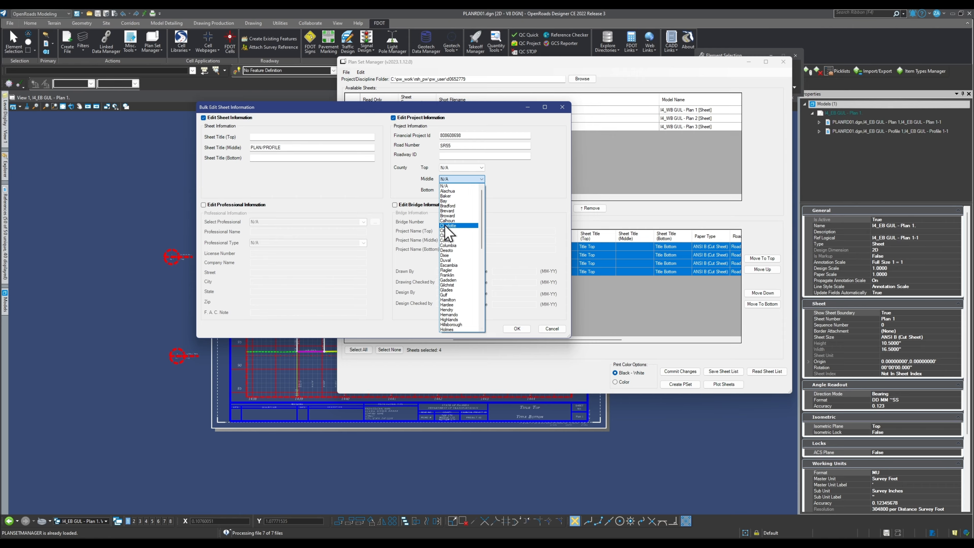
{"action": "left_click", "coordinate": [451, 215]}
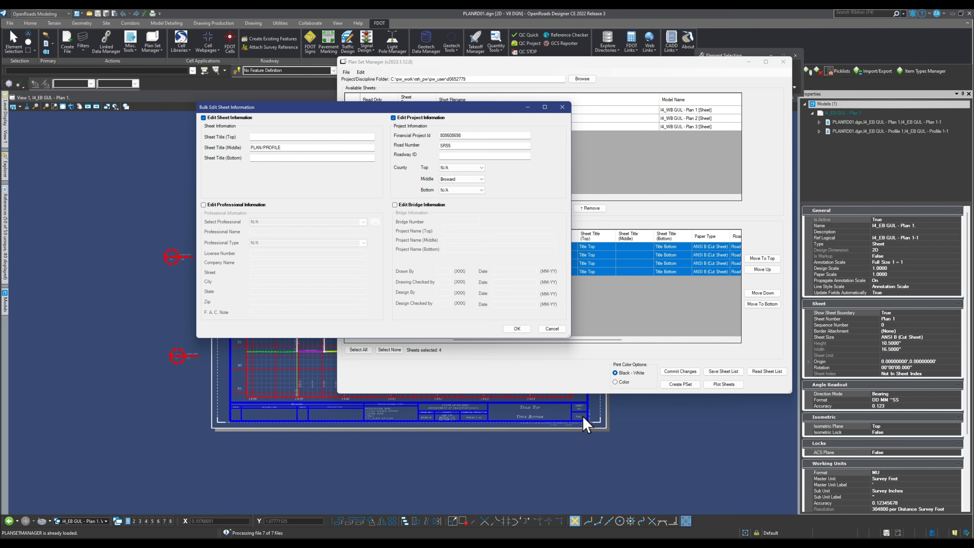
- Enable professional information editing in the bulk update for the four sheets
{"action": "left_click", "coordinate": [217, 205]}
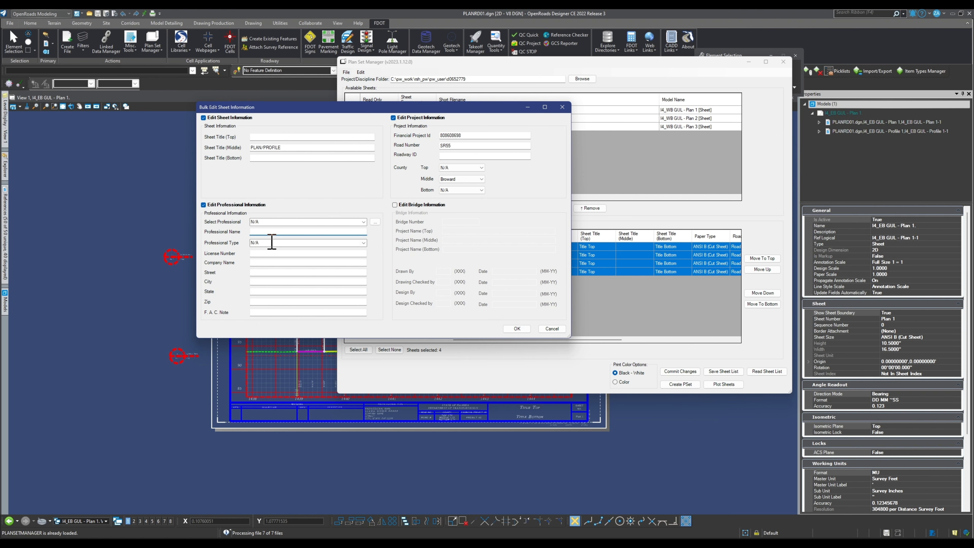
- Try entering placeholder text in the professional name, license number, company, city, state and zip fields, and clear it again
{"action": "left_click", "coordinate": [274, 253]}
{"action": "type", "text": "TJHSSRJT"}
{"action": "left_click", "coordinate": [276, 262]}
{"action": "type", "text": "JRRTJS"}
{"action": "left_click", "coordinate": [279, 282]}
{"action": "type", "text": "R"}
{"action": "left_click", "coordinate": [279, 293]}
{"action": "left_click", "coordinate": [282, 303]}
{"action": "type", "text": "T"}
{"action": "left_click", "coordinate": [283, 291]}
{"action": "type", "text": "6"}
{"action": "left_click", "coordinate": [287, 273]}
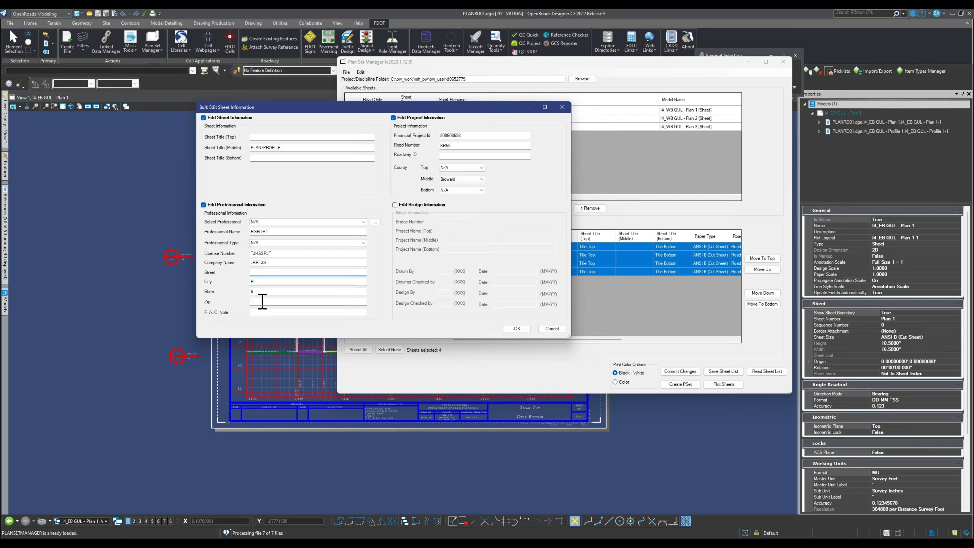
{"action": "left_click", "coordinate": [262, 313]}
{"action": "left_click_drag", "start_coordinate": [260, 302], "coordinate": [248, 232]}
{"action": "key", "text": "BackSpace"}
{"action": "key", "text": "BackSpace"}
{"action": "key", "text": "BackSpace"}
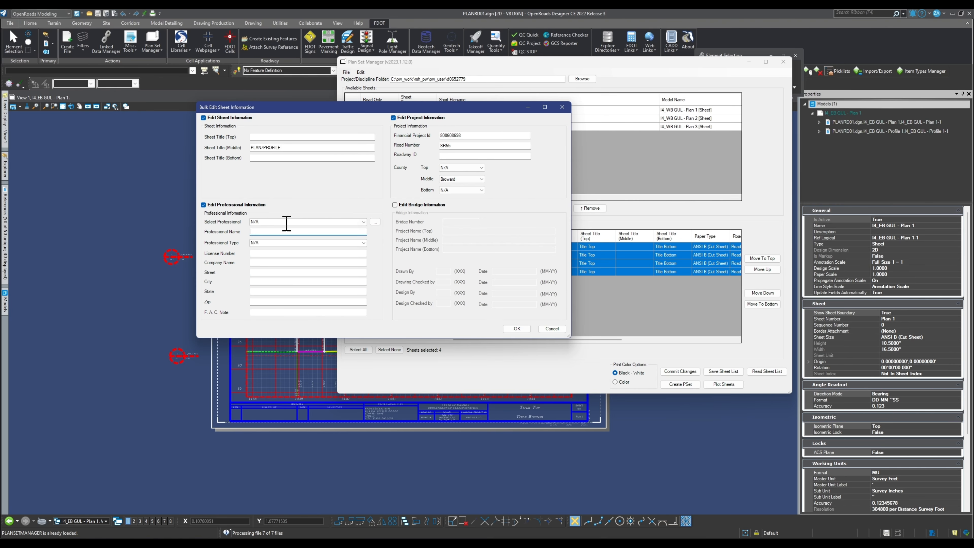
- Load the professionals list from Professionals.xlsx in the FDOT-US 41-5 folder on the Desktop
{"action": "left_click", "coordinate": [363, 222]}
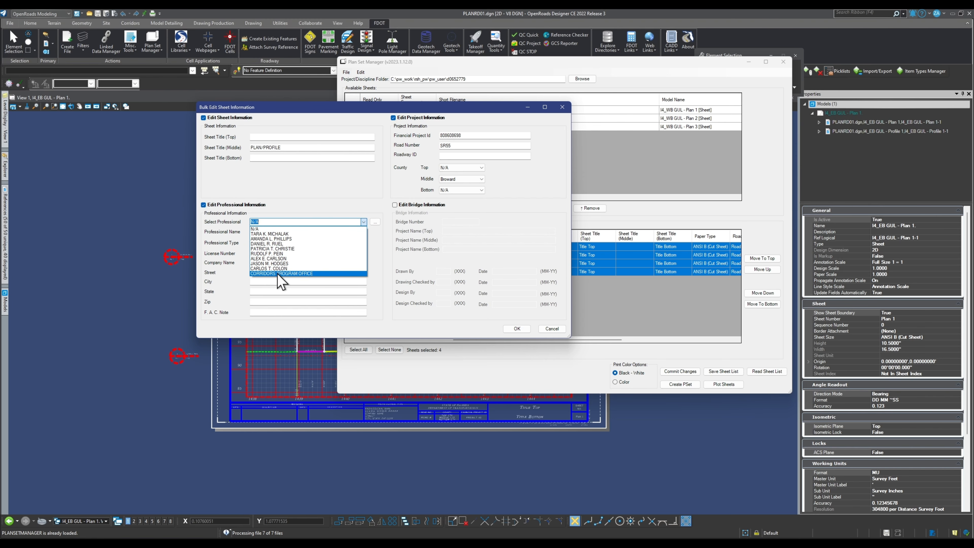
{"action": "left_click", "coordinate": [323, 201]}
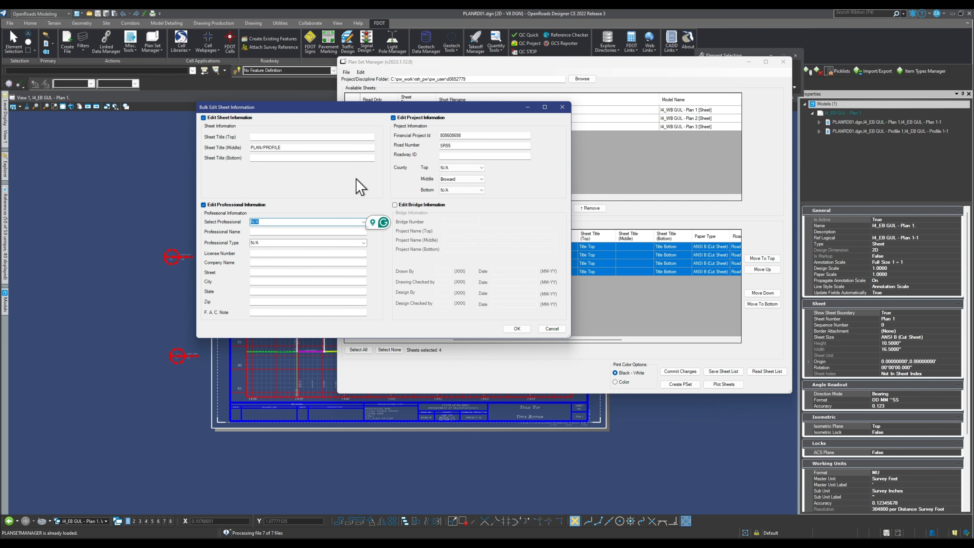
{"action": "left_click_drag", "start_coordinate": [369, 224], "coordinate": [364, 192]}
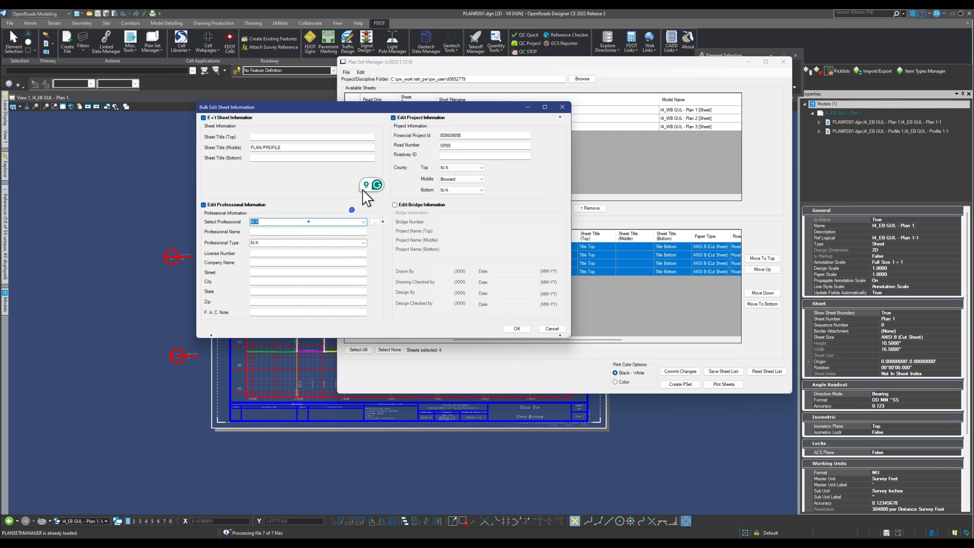
{"action": "left_click", "coordinate": [375, 223]}
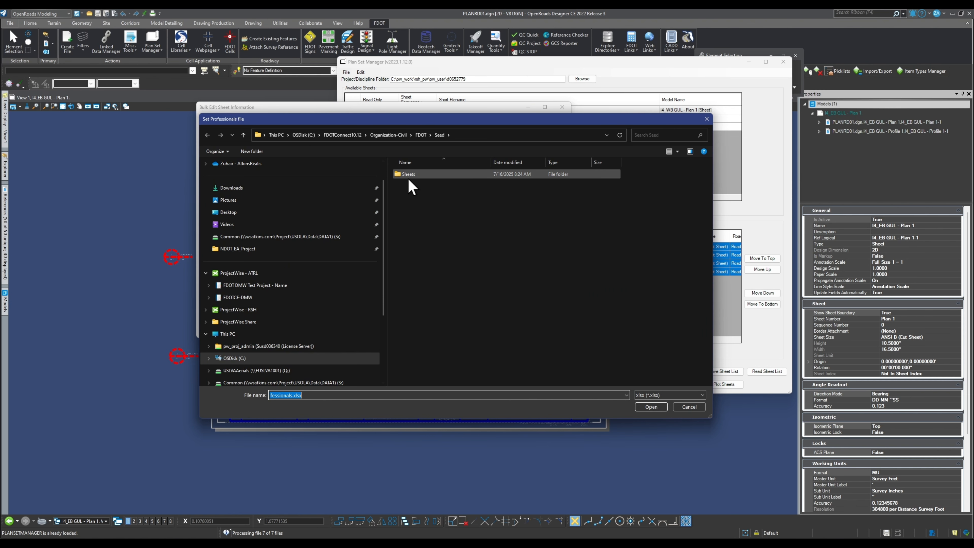
{"action": "left_click_drag", "start_coordinate": [281, 395], "coordinate": [257, 399]}
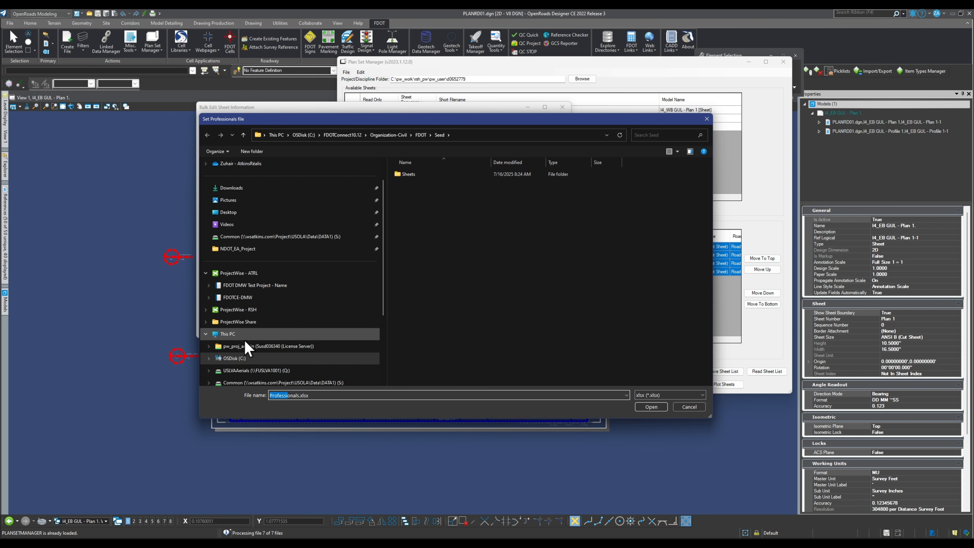
{"action": "left_click", "coordinate": [241, 213]}
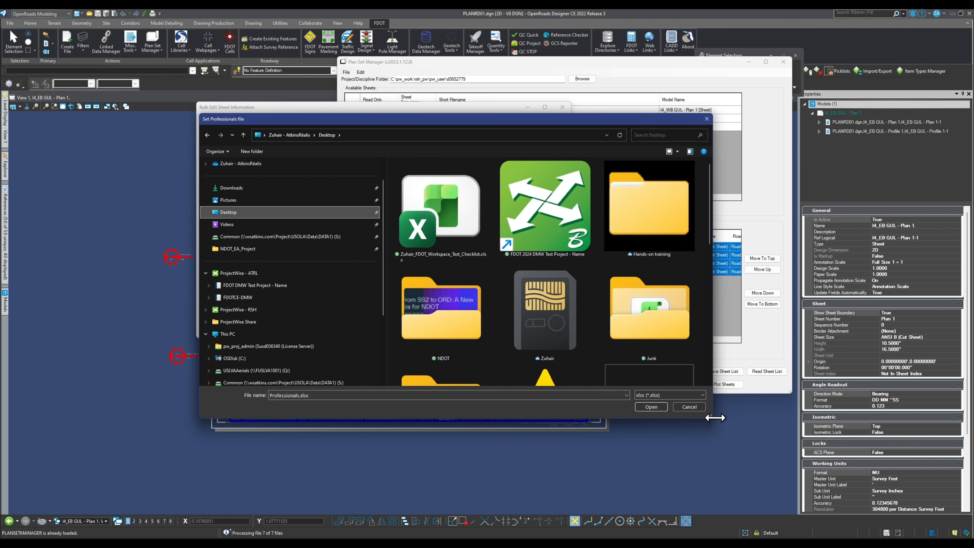
{"action": "left_click_drag", "start_coordinate": [712, 420], "coordinate": [834, 522]}
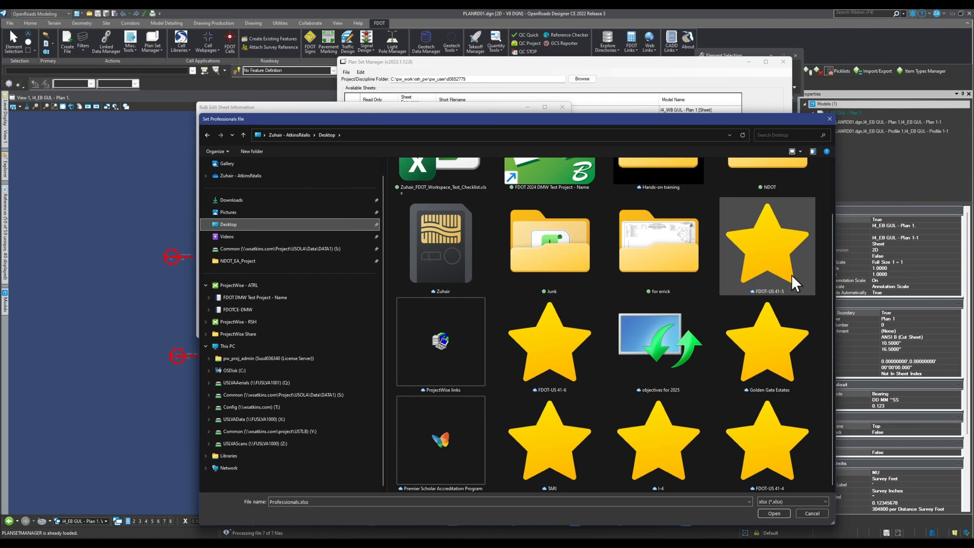
{"action": "double_click", "coordinate": [793, 283]}
{"action": "left_click", "coordinate": [459, 188]}
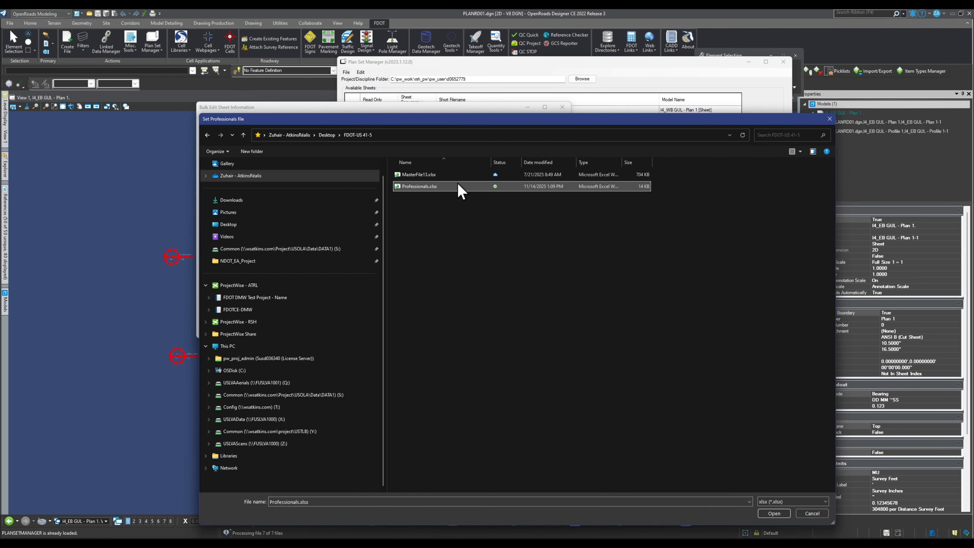
{"action": "left_click", "coordinate": [773, 513]}
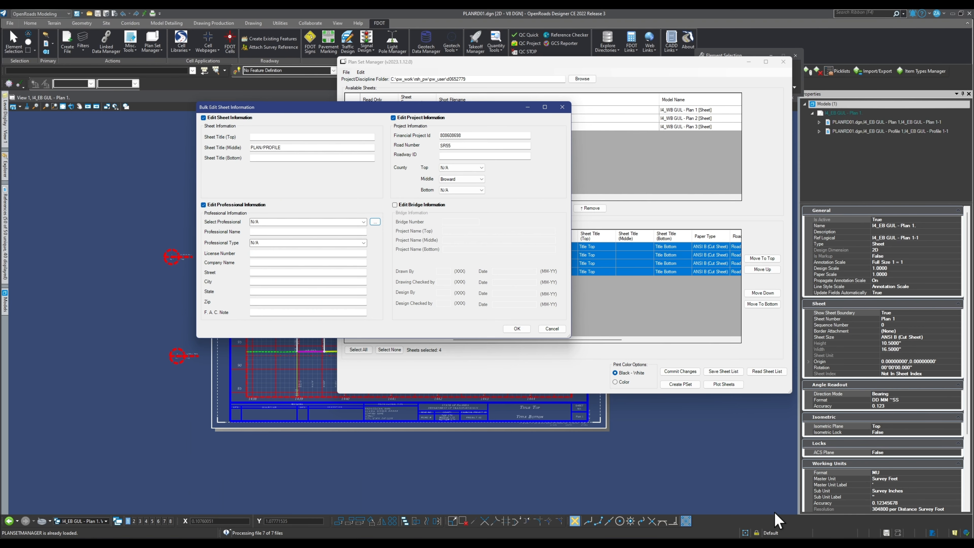
- Fill in the professional information by choosing the third-to-last entry of the professionals list
{"action": "left_click", "coordinate": [364, 221]}
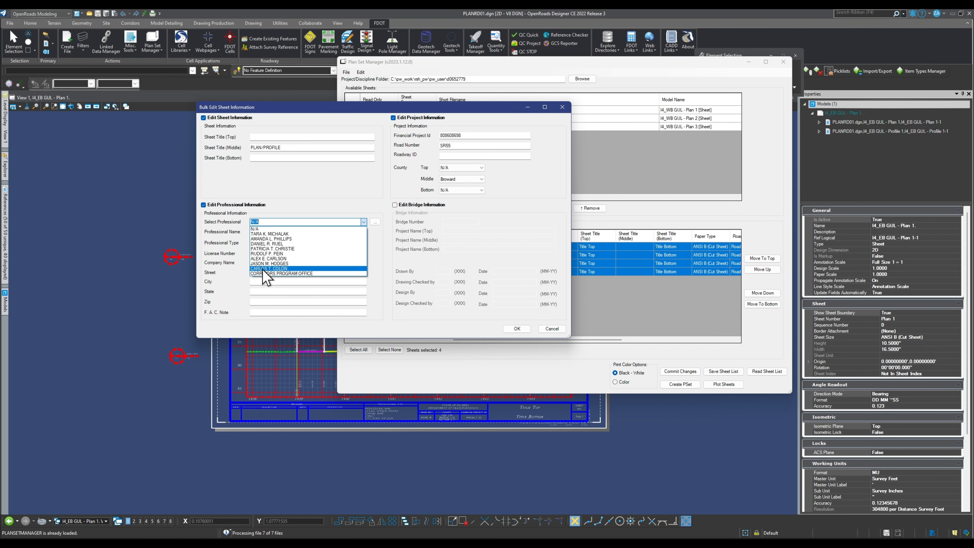
{"action": "left_click", "coordinate": [268, 264]}
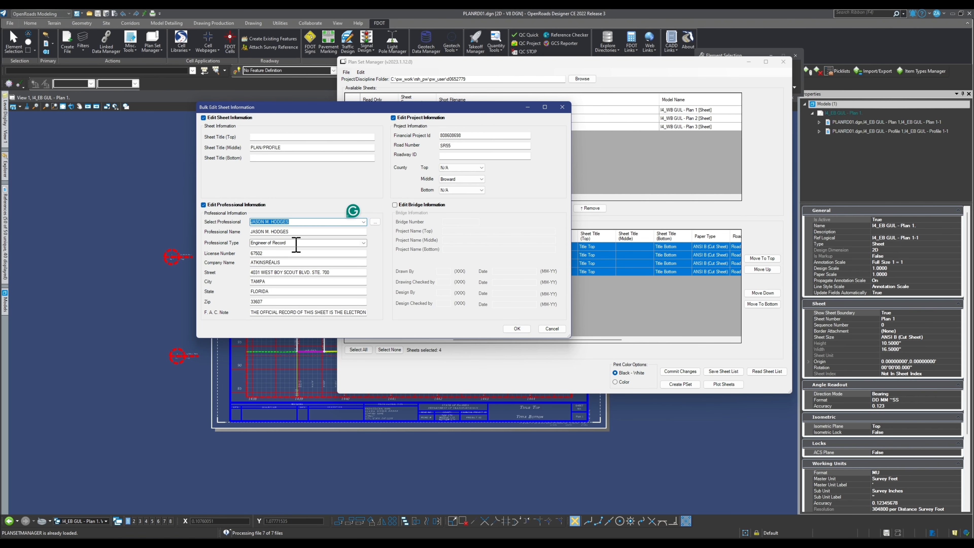
- Try the professional types Registered Land Surveyor and Geologist of Record for the chosen professional
{"action": "left_click", "coordinate": [363, 242]}
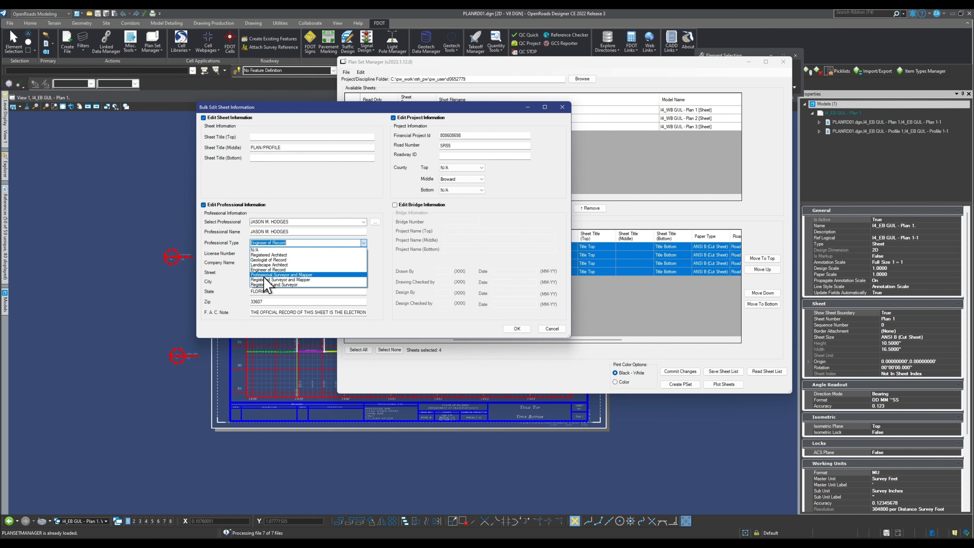
{"action": "left_click", "coordinate": [277, 284]}
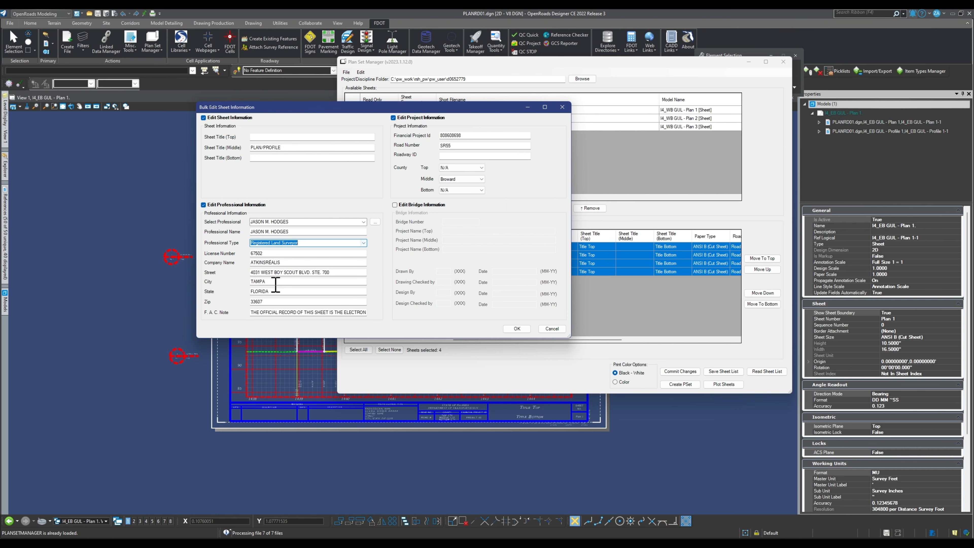
{"action": "left_click", "coordinate": [319, 253]}
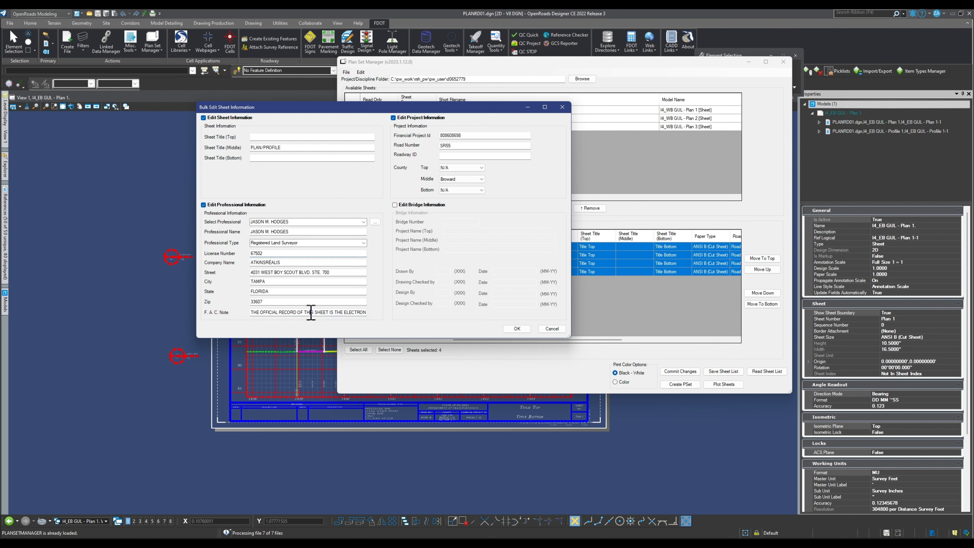
{"action": "left_click", "coordinate": [309, 312]}
{"action": "left_click", "coordinate": [364, 243]}
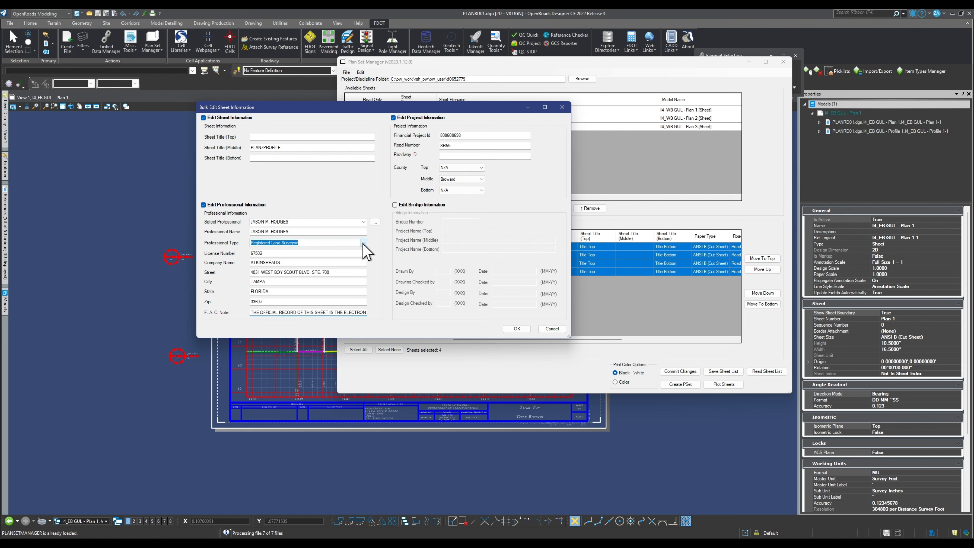
{"action": "left_click", "coordinate": [281, 265]}
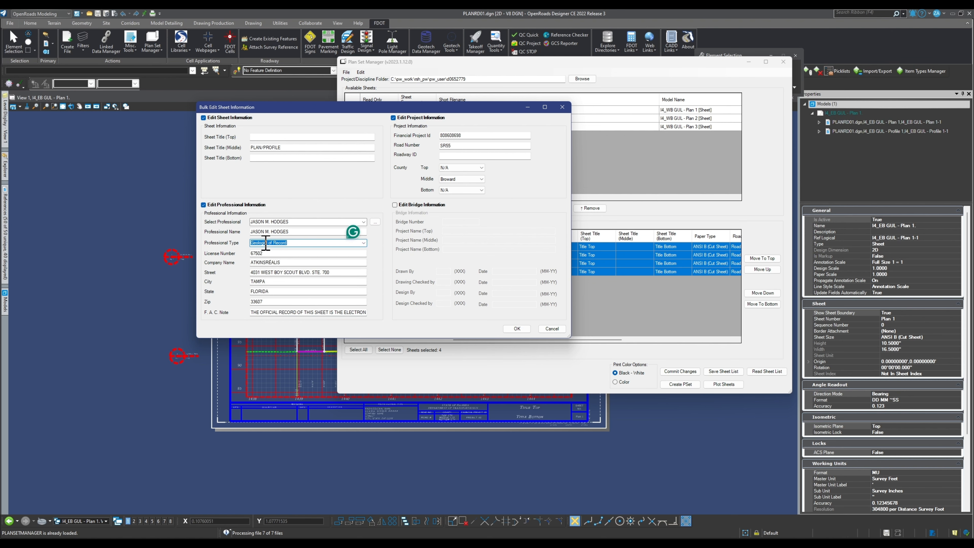
- Set the professional type to Engineer of Record and apply the bulk edit to the four sheets
{"action": "left_click", "coordinate": [362, 243]}
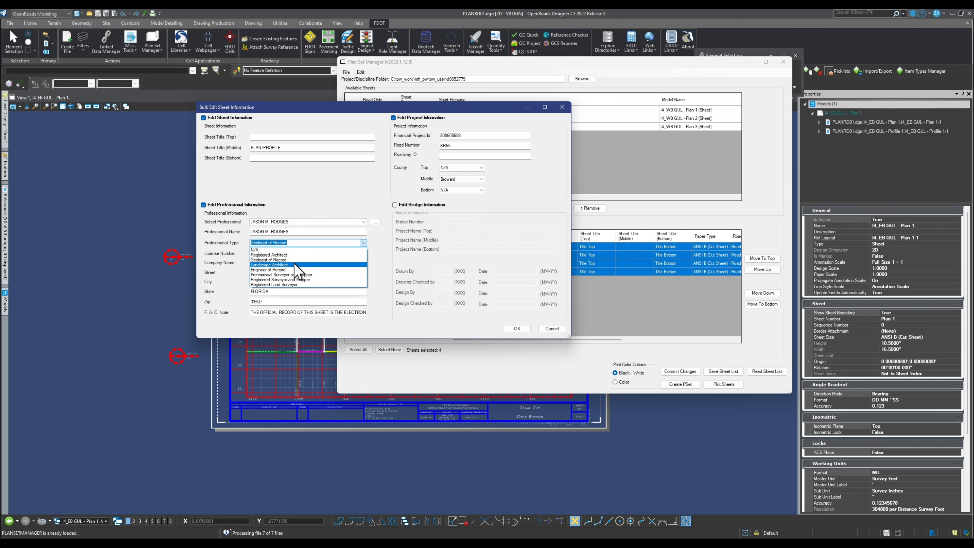
{"action": "left_click", "coordinate": [283, 269]}
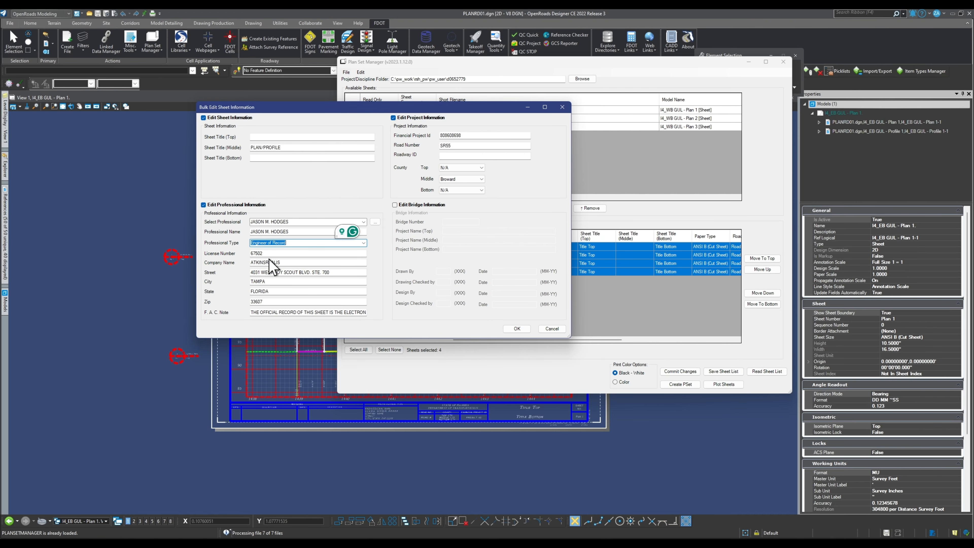
{"action": "left_click", "coordinate": [517, 329]}
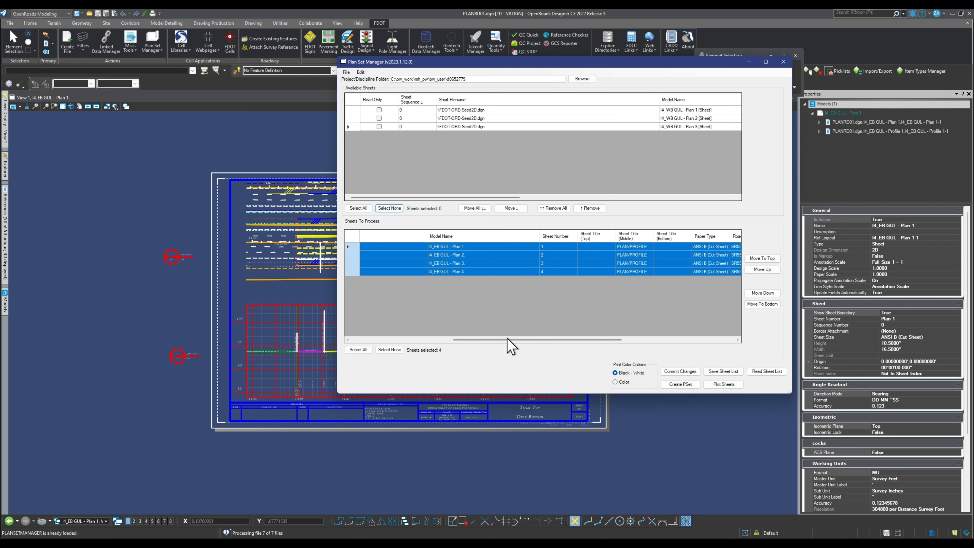
- Review the updated sheet columns, commit the changes to the four sheets and close Plan Set Manager
{"action": "left_click_drag", "start_coordinate": [503, 340], "coordinate": [644, 341]}
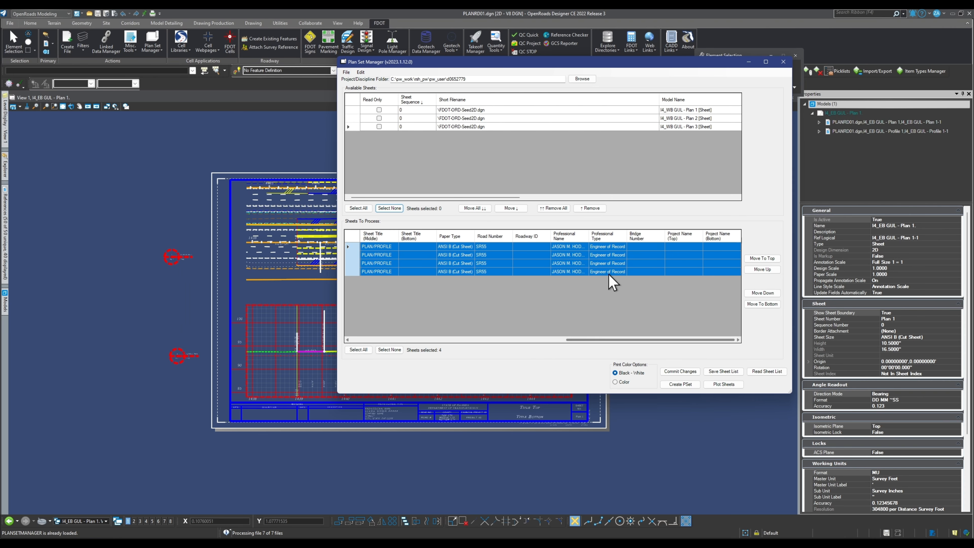
{"action": "left_click_drag", "start_coordinate": [580, 340], "coordinate": [378, 340]}
{"action": "left_click", "coordinate": [681, 372]}
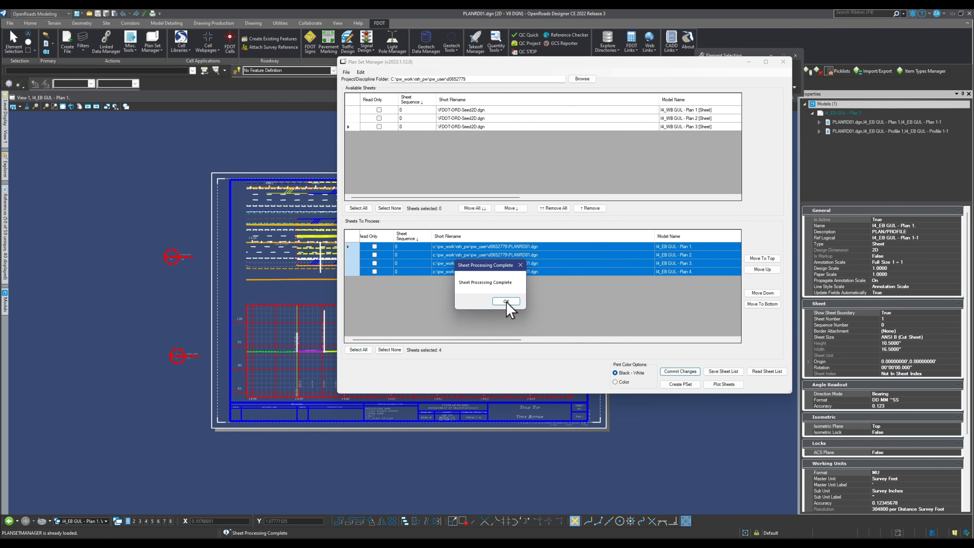
{"action": "left_click", "coordinate": [506, 302]}
{"action": "left_click", "coordinate": [783, 61]}
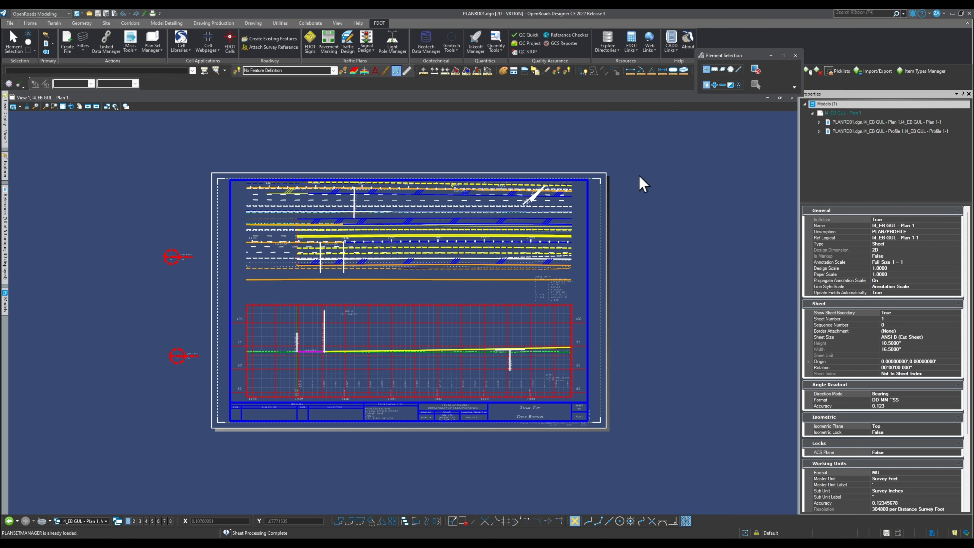
- Refresh all models of PLANRD01.dgn with the Refresh Models tool
{"action": "scroll", "coordinate": [491, 446], "scroll_direction": "up", "scroll_amount": 3}
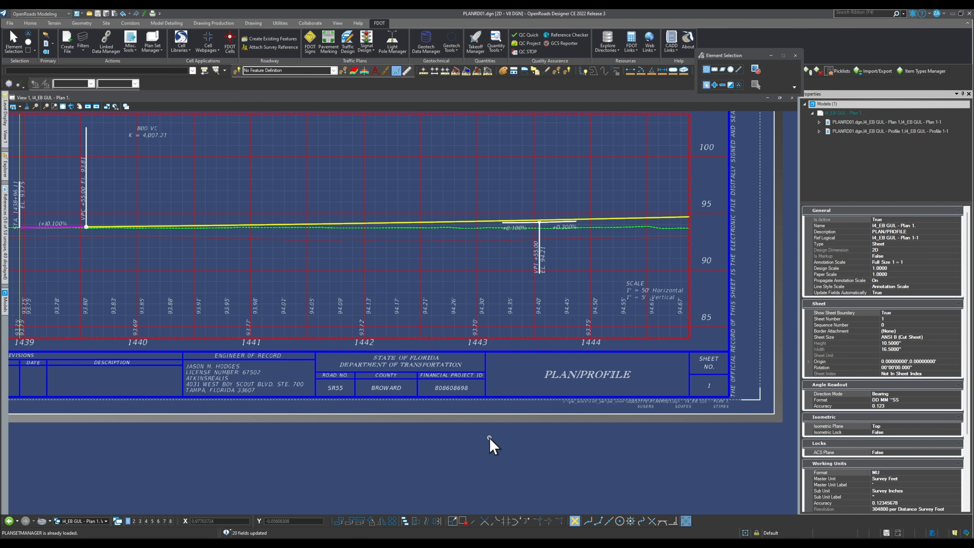
{"action": "scroll", "coordinate": [515, 391], "scroll_direction": "down", "scroll_amount": 1}
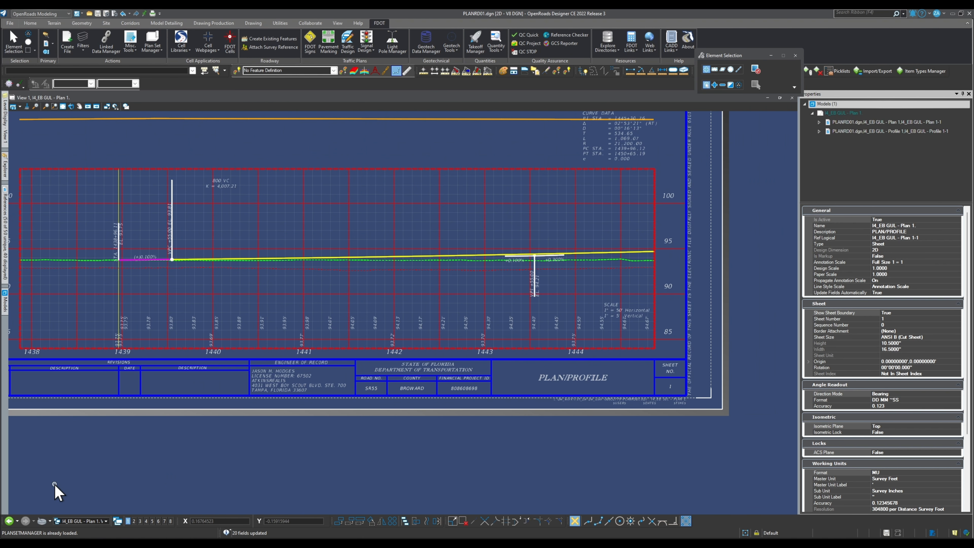
{"action": "left_click", "coordinate": [130, 41]}
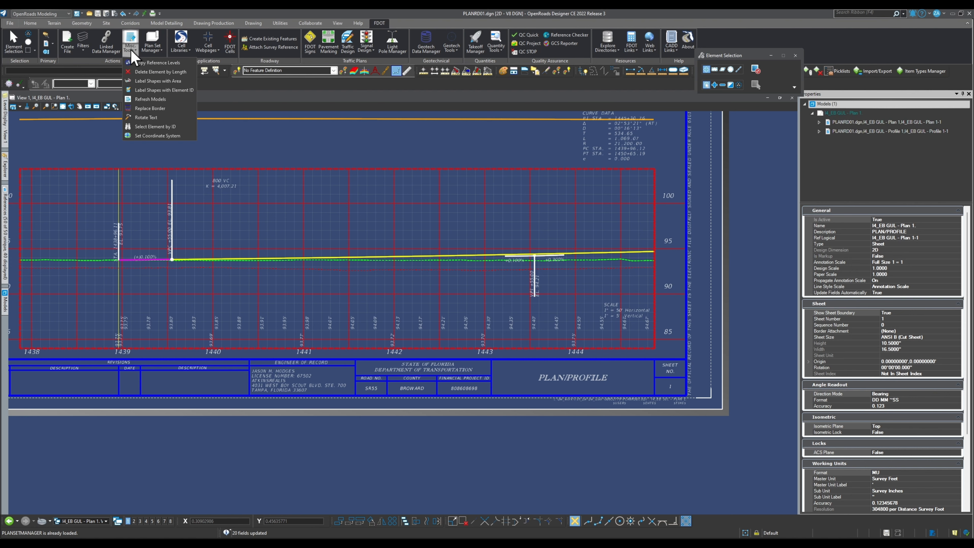
{"action": "left_click", "coordinate": [158, 107]}
{"action": "left_click", "coordinate": [127, 111]}
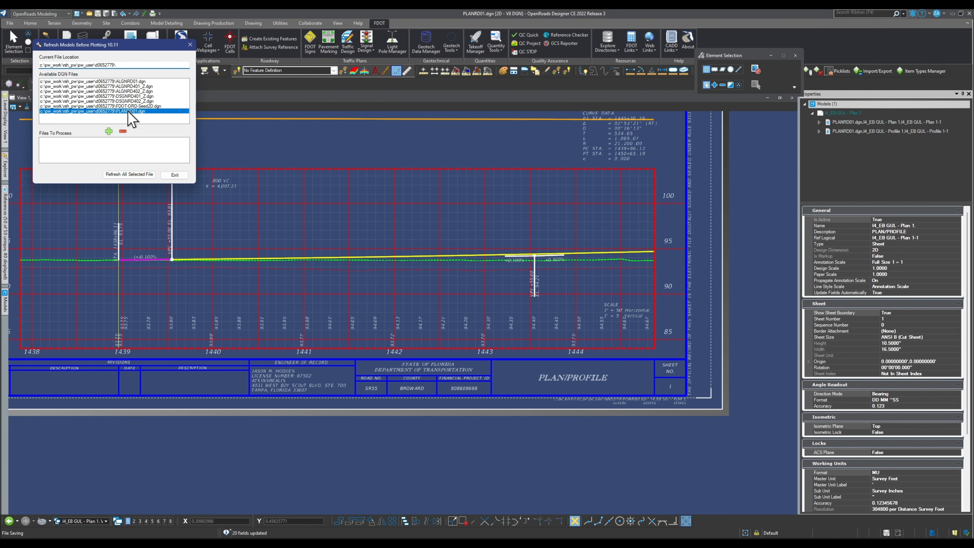
{"action": "left_click", "coordinate": [109, 131]}
{"action": "left_click", "coordinate": [130, 174]}
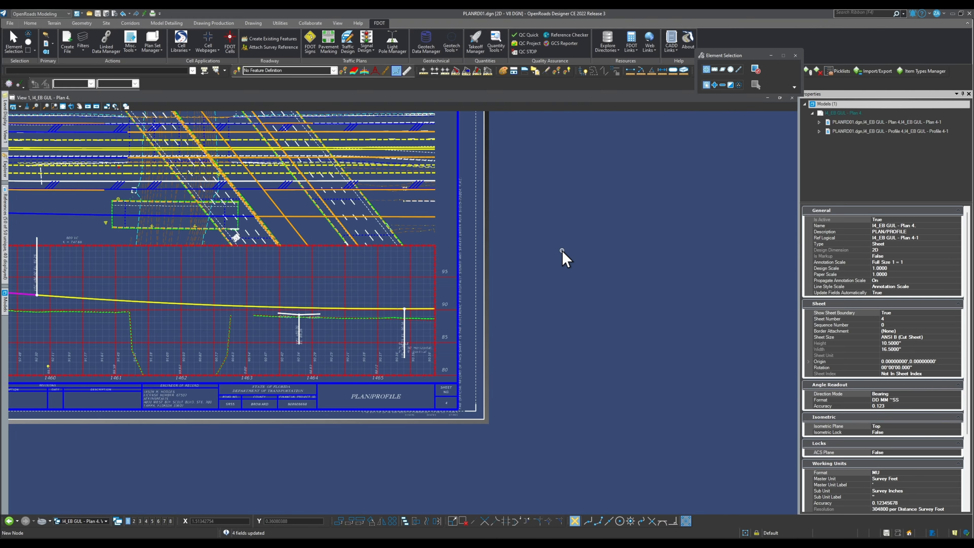
- Examine the title block of the I4_EB GUL - Plan 4 sheet
{"action": "scroll", "coordinate": [559, 249], "scroll_direction": "down", "scroll_amount": 1}
{"action": "scroll", "coordinate": [253, 387], "scroll_direction": "up", "scroll_amount": 5}
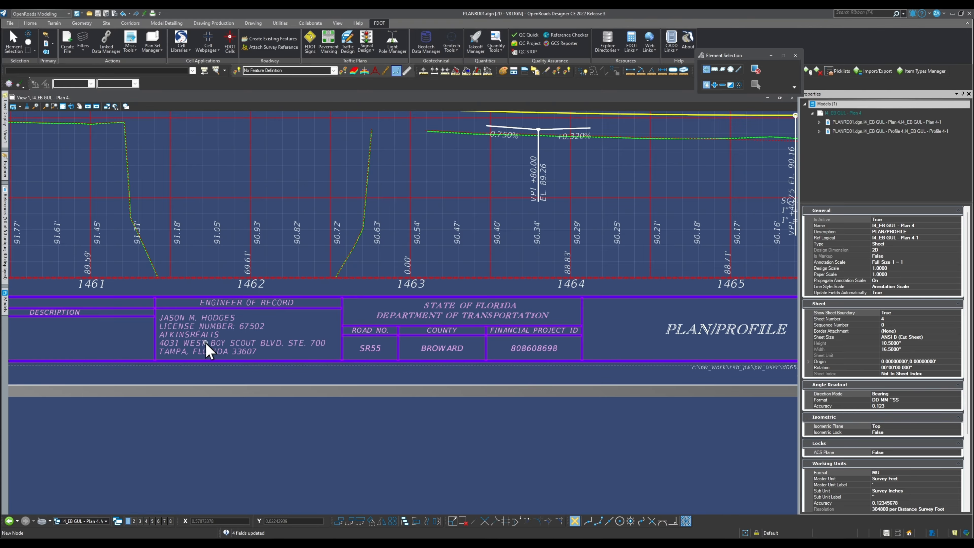
{"action": "scroll", "coordinate": [200, 341], "scroll_direction": "down", "scroll_amount": 1}
{"action": "scroll", "coordinate": [257, 358], "scroll_direction": "down", "scroll_amount": 2}
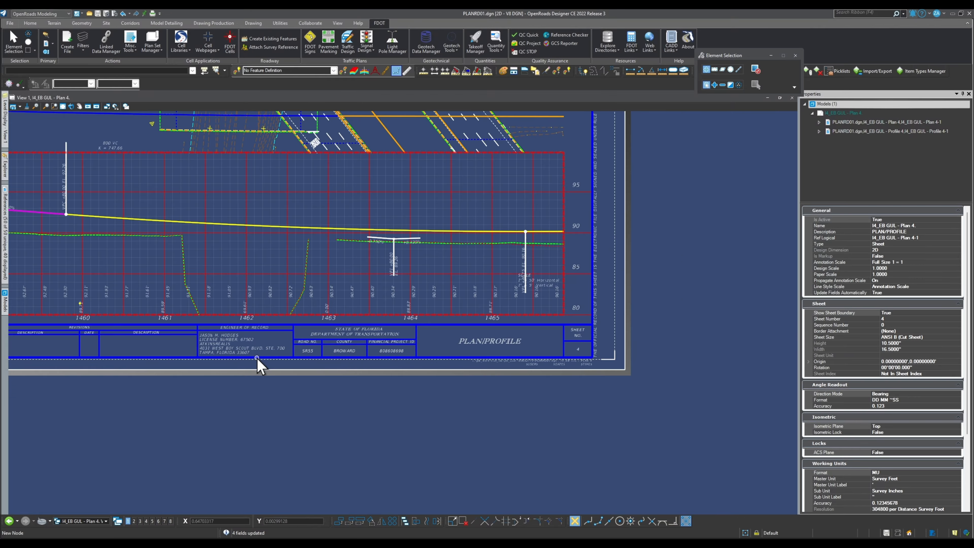
- Open File Explorer and look through the project's Symbology folder in ProjectWise Explorer
{"action": "key", "text": "super+e"}
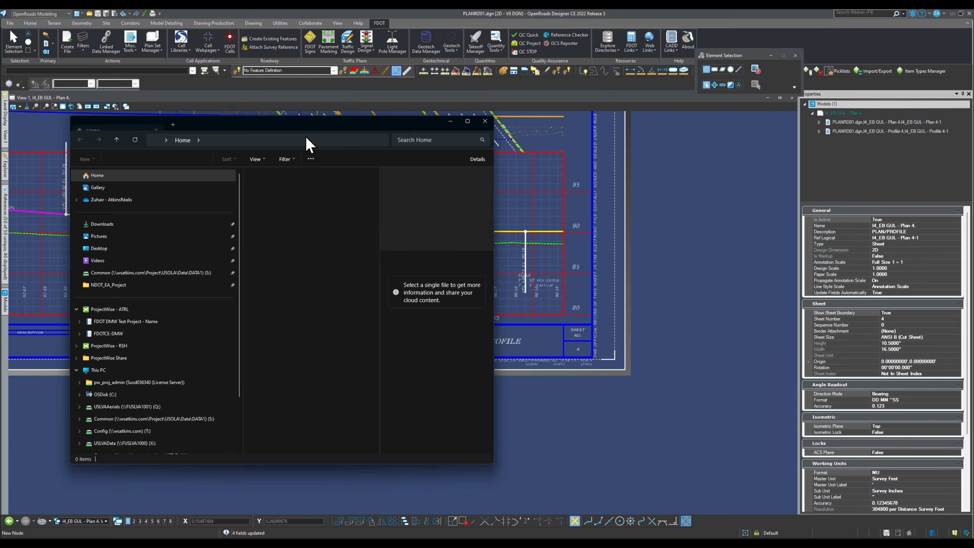
{"action": "left_click_drag", "start_coordinate": [563, 350], "coordinate": [746, 341]}
{"action": "key", "text": "alt+Tab"}
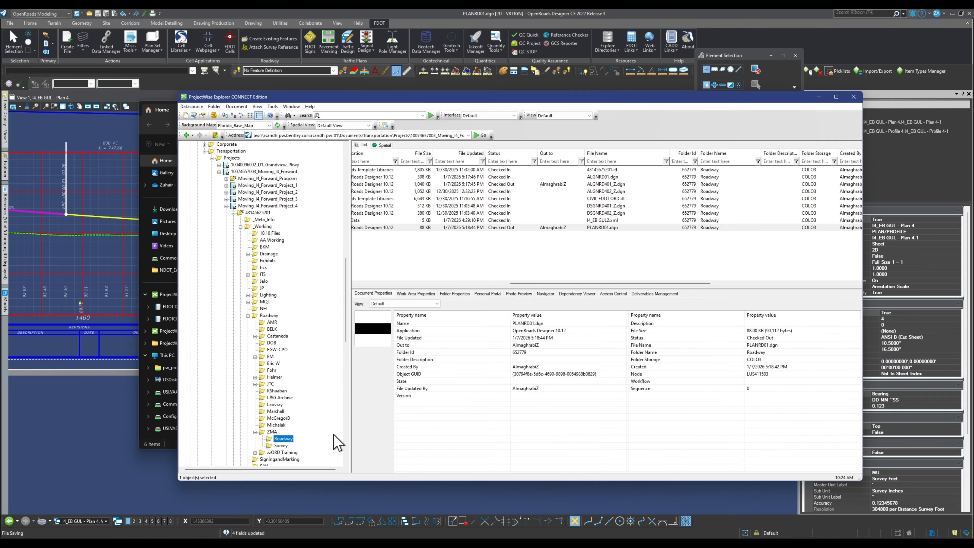
{"action": "left_click_drag", "start_coordinate": [346, 272], "coordinate": [346, 358]}
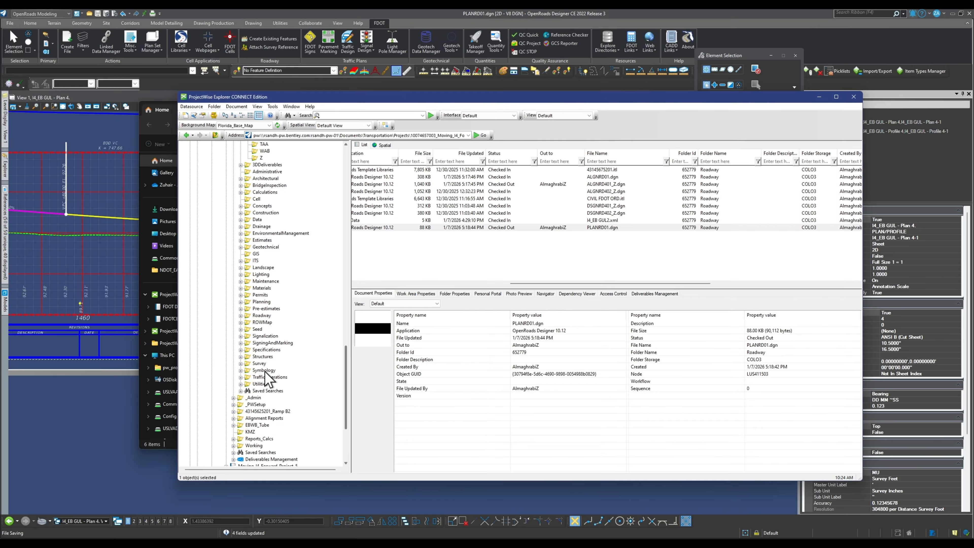
{"action": "double_click", "coordinate": [263, 370]}
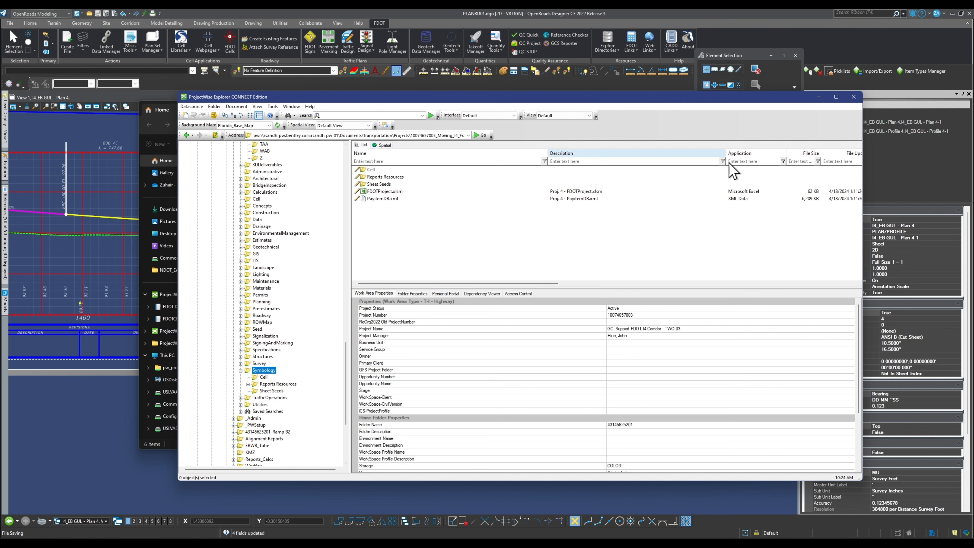
{"action": "left_click", "coordinate": [820, 98]}
- Browse to C:\FDOTConnect10.12\Organization-Civil\FDOT in File Explorer and examine the Asset Manager folder
{"action": "left_click", "coordinate": [184, 379]}
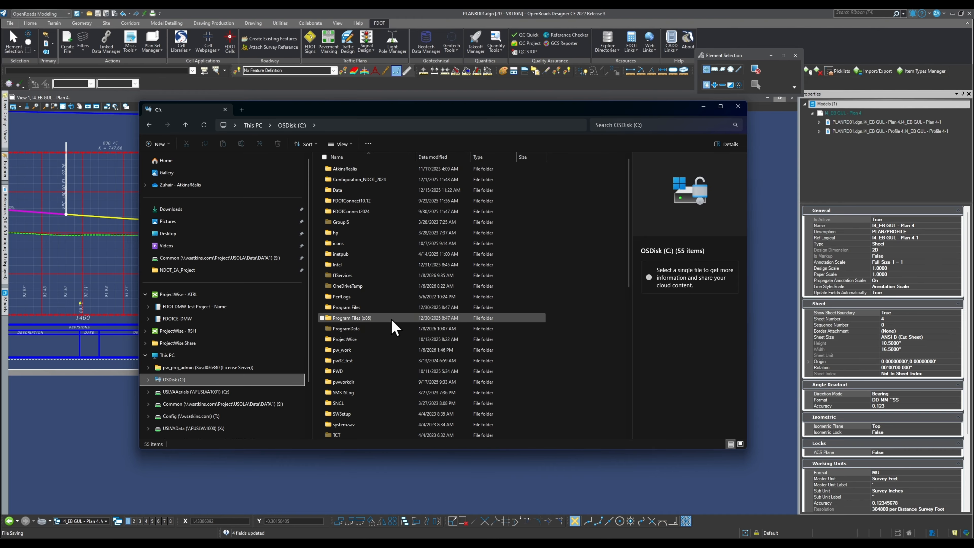
{"action": "double_click", "coordinate": [380, 199]}
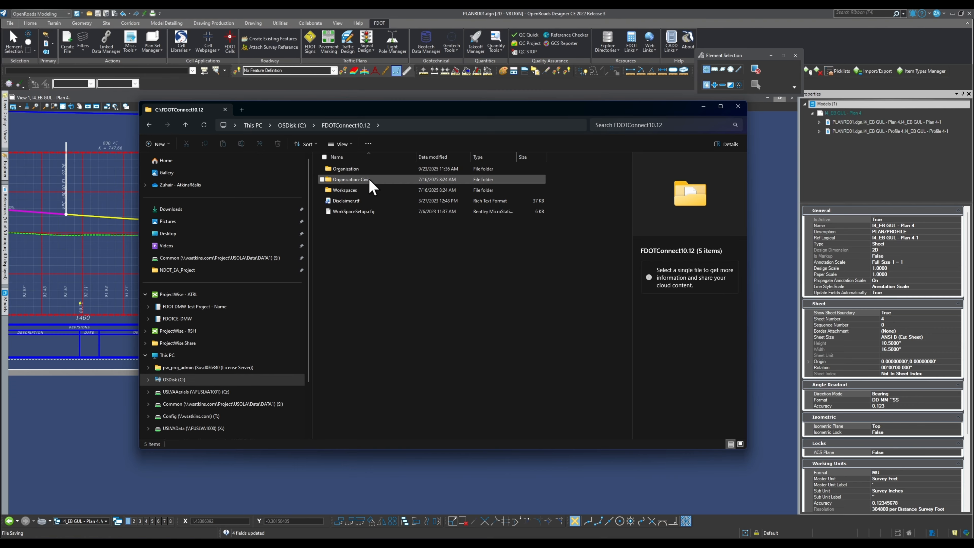
{"action": "left_click", "coordinate": [371, 178]}
{"action": "double_click", "coordinate": [371, 180]}
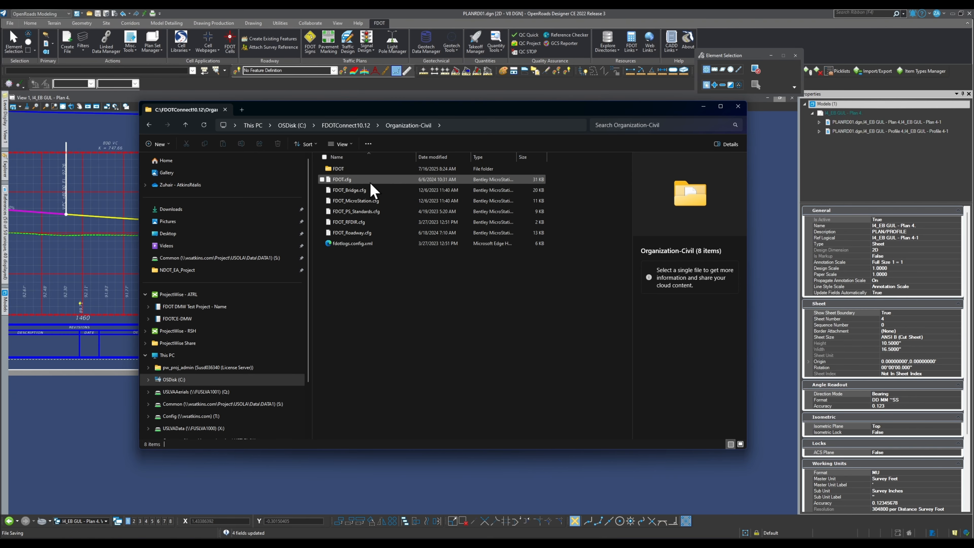
{"action": "double_click", "coordinate": [360, 169]}
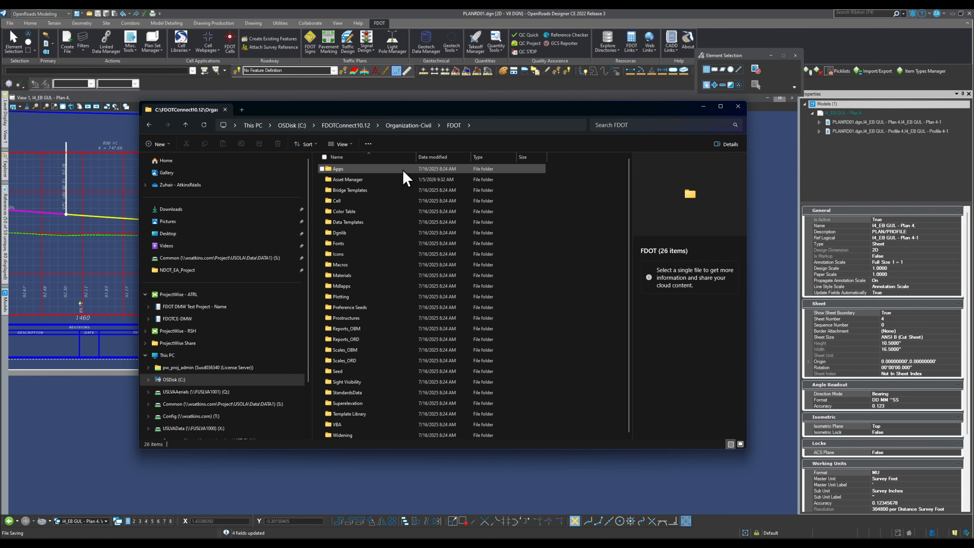
{"action": "double_click", "coordinate": [374, 180]}
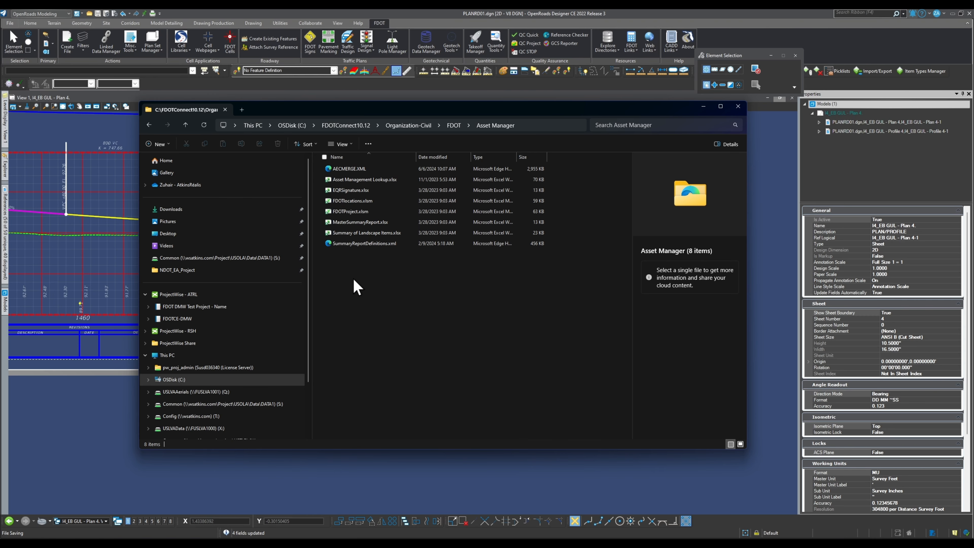
- Check the FDOT Template Library folder and open Professionals.xlsx from the Data Templates folder
{"action": "left_click", "coordinate": [186, 126]}
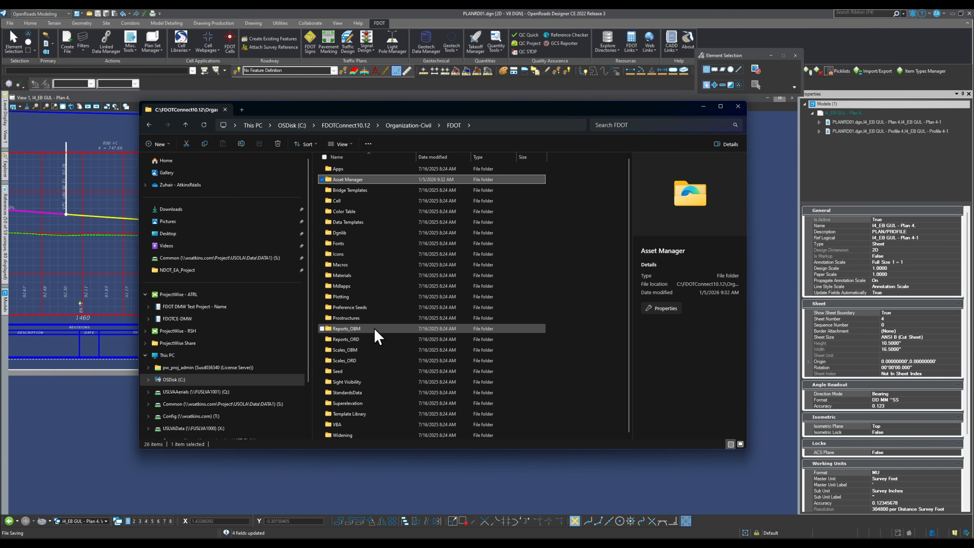
{"action": "double_click", "coordinate": [349, 414]}
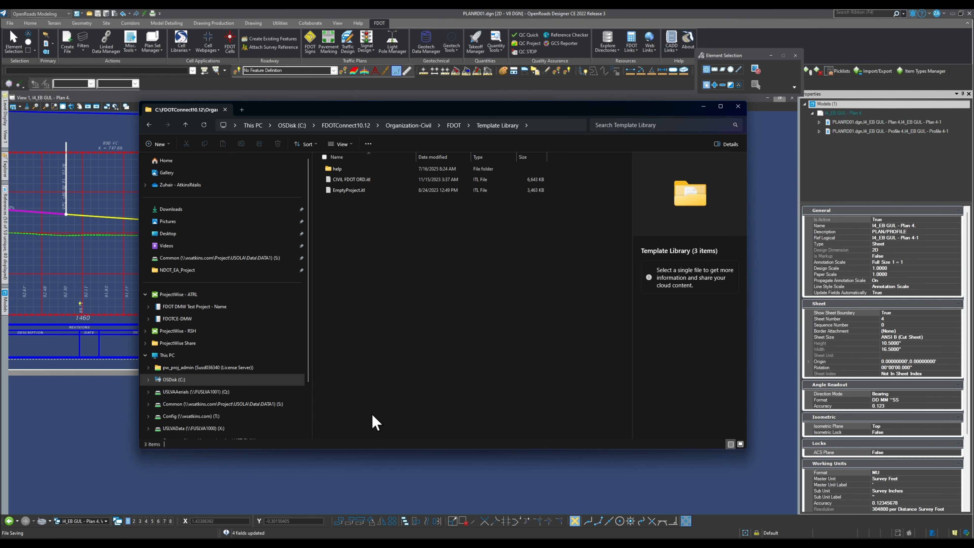
{"action": "left_click", "coordinate": [185, 125]}
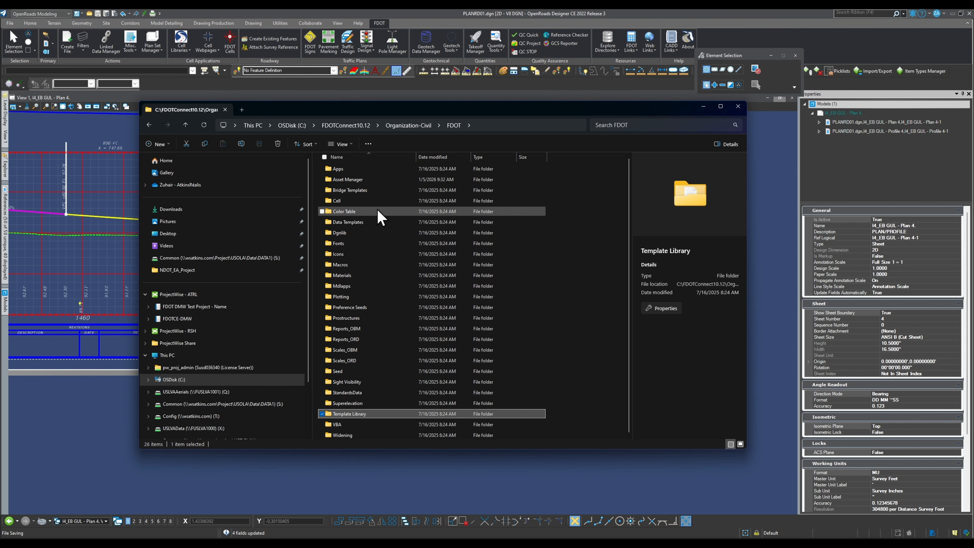
{"action": "double_click", "coordinate": [374, 221]}
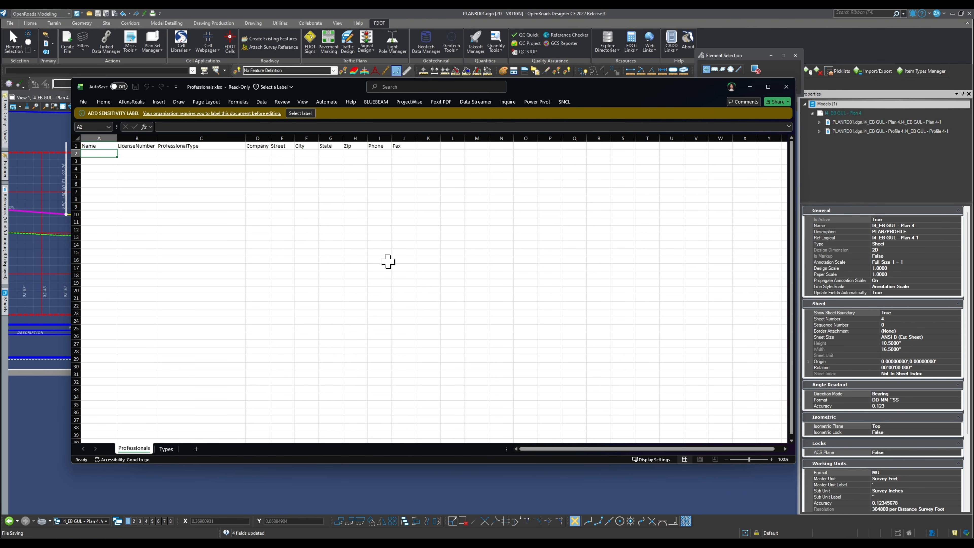
- Apply the Baseline [EN] - Référence [FR] sensitivity label to Professionals.xlsx to allow editing
{"action": "left_click", "coordinate": [300, 114]}
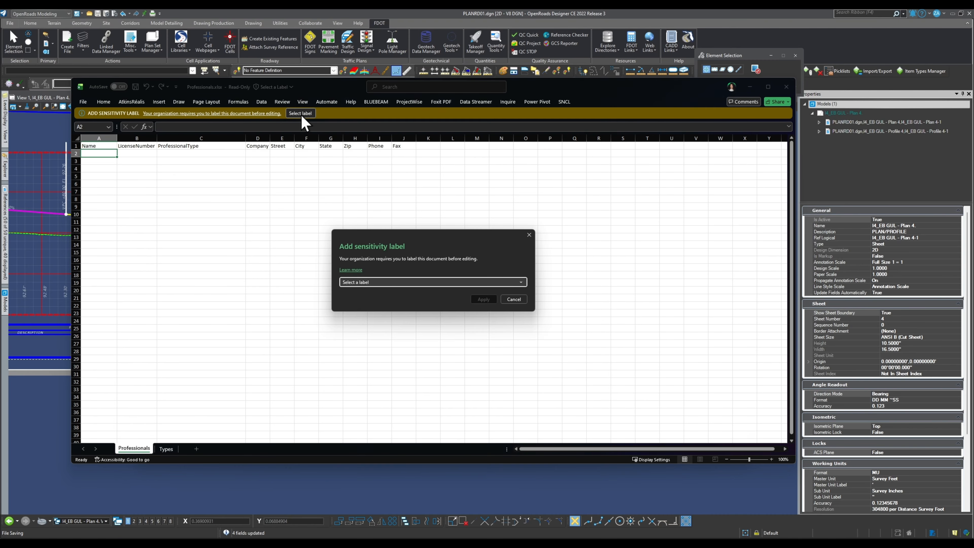
{"action": "left_click", "coordinate": [422, 283]}
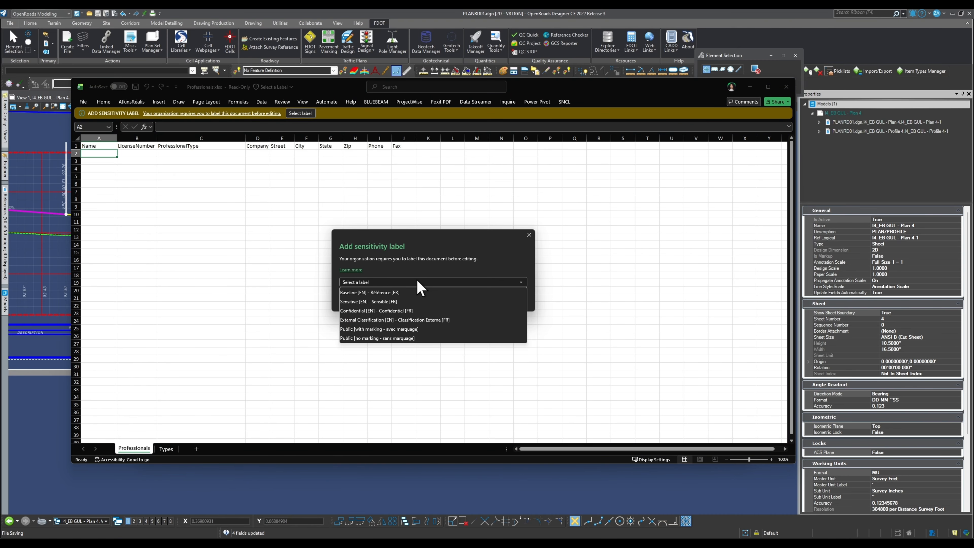
{"action": "left_click", "coordinate": [394, 294]}
{"action": "left_click", "coordinate": [486, 305]}
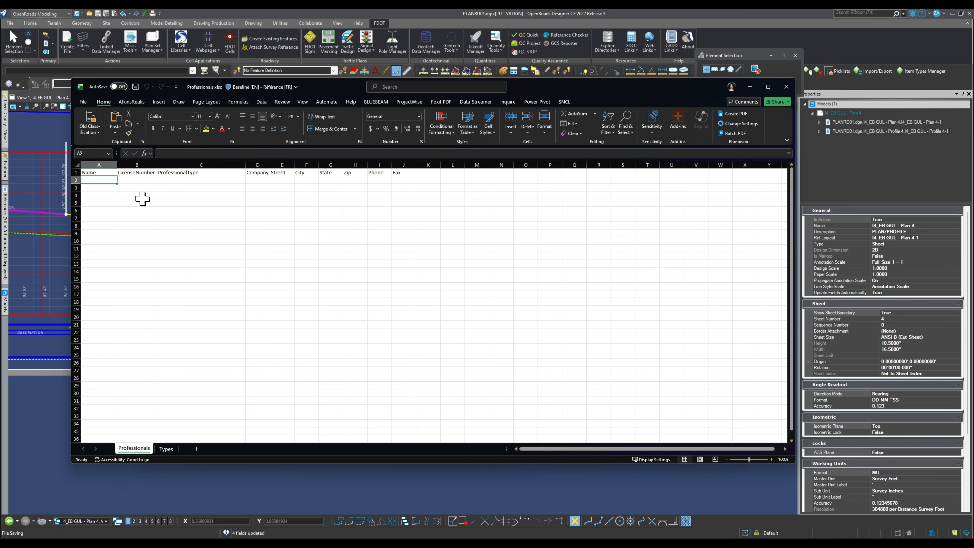
- Enter a placeholder name and license number in row 2 and set its ProfessionalType to Landscape Architect
{"action": "left_click", "coordinate": [125, 202]}
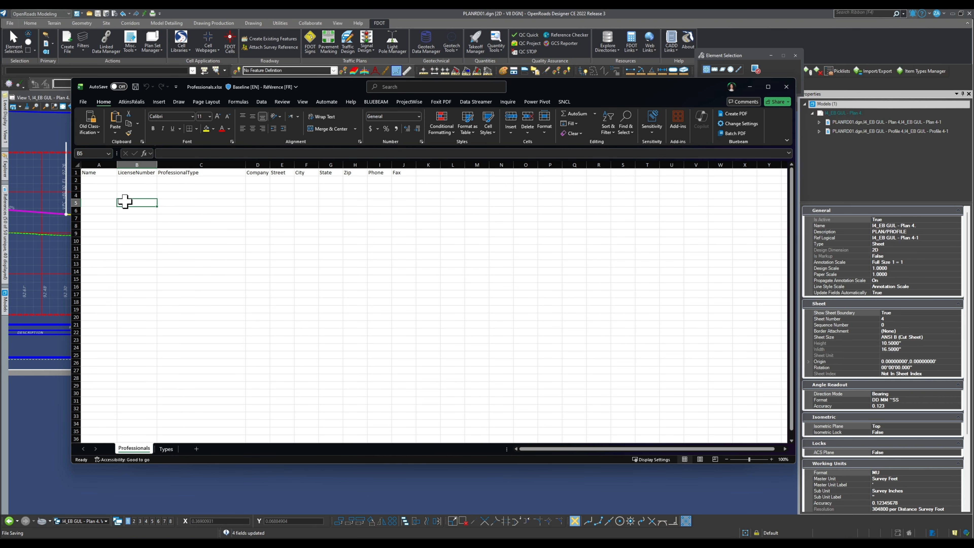
{"action": "left_click", "coordinate": [99, 180]}
{"action": "type", "text": "DFHFDGJDFGJDGF"}
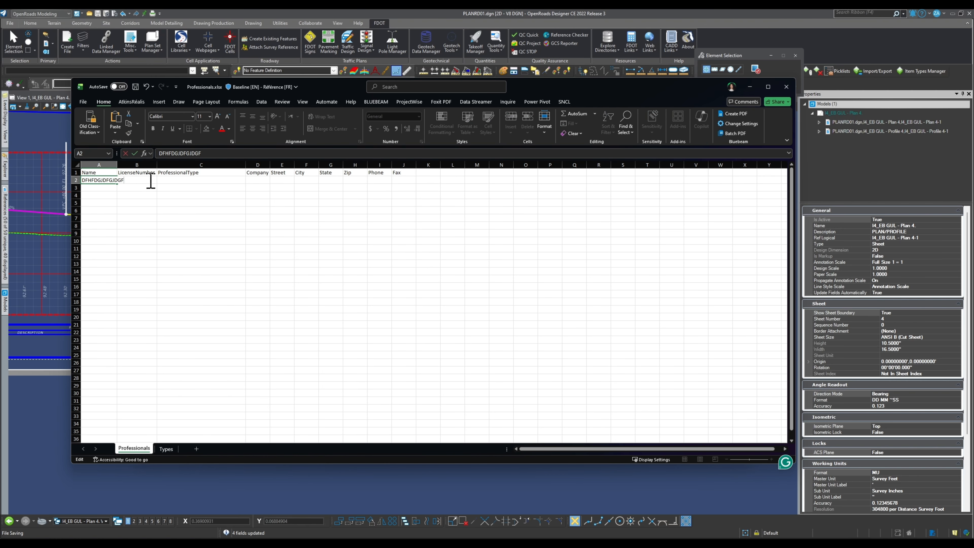
{"action": "left_click", "coordinate": [194, 180]}
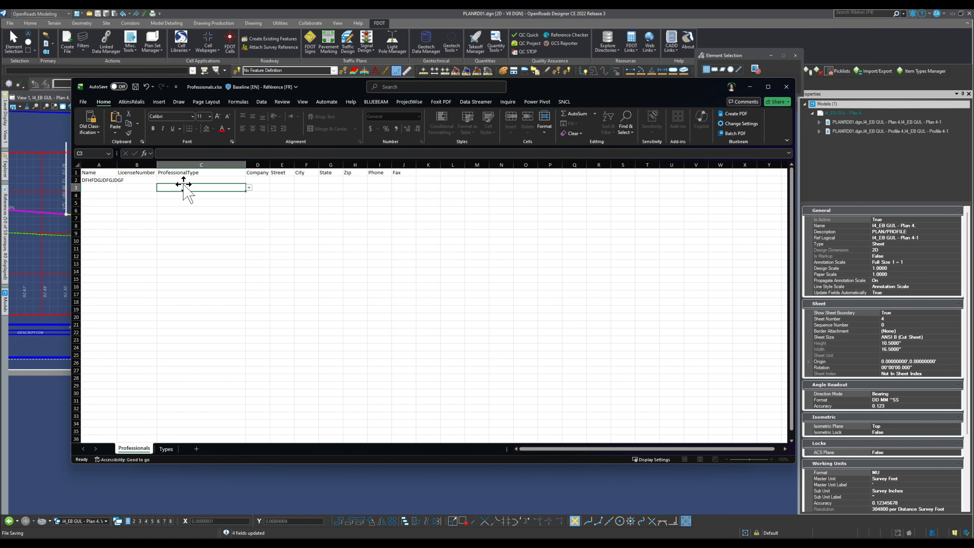
{"action": "left_click", "coordinate": [144, 179]}
{"action": "type", "text": "GFJDGFGDFJ"}
{"action": "left_click", "coordinate": [198, 179]}
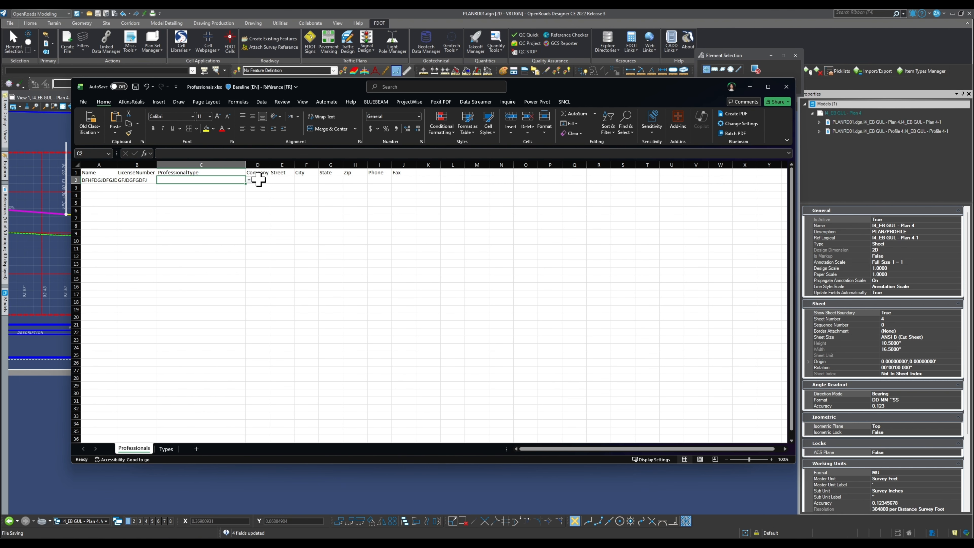
{"action": "left_click", "coordinate": [249, 180]}
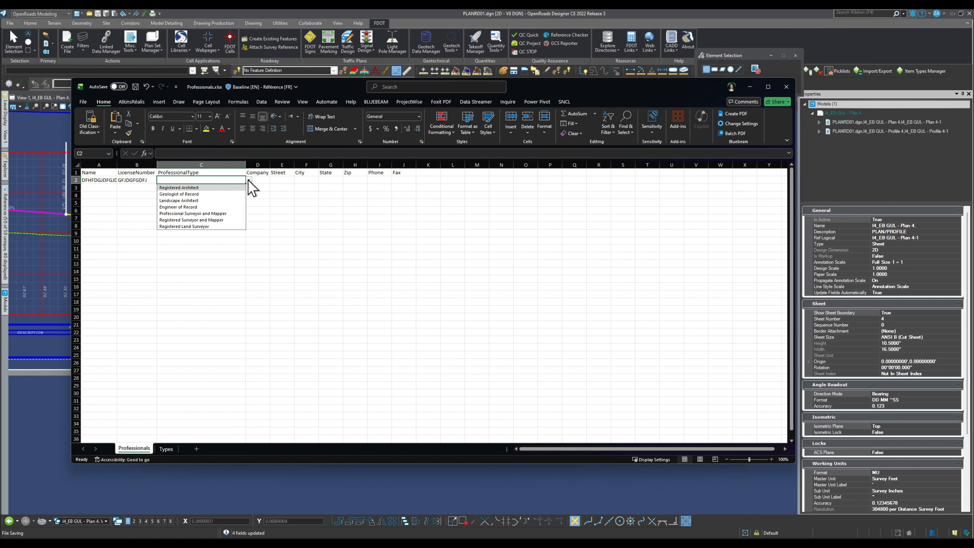
{"action": "left_click", "coordinate": [179, 200]}
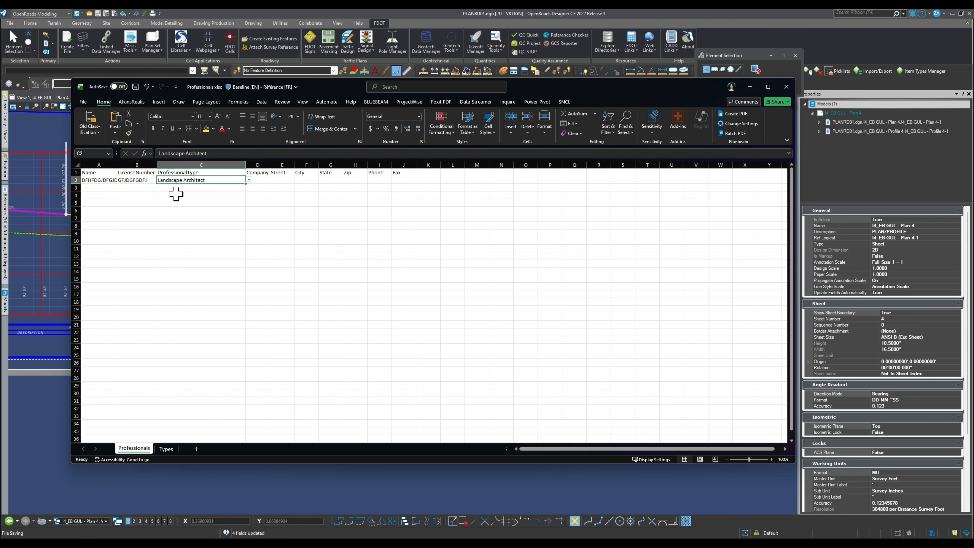
- Fill row 2's Company, City, State, Zip and Fax cells with the placeholder J
{"action": "left_click", "coordinate": [266, 180]}
{"action": "type", "text": "J"}
{"action": "left_click", "coordinate": [278, 181]}
{"action": "left_click", "coordinate": [303, 180]}
{"action": "type", "text": "J"}
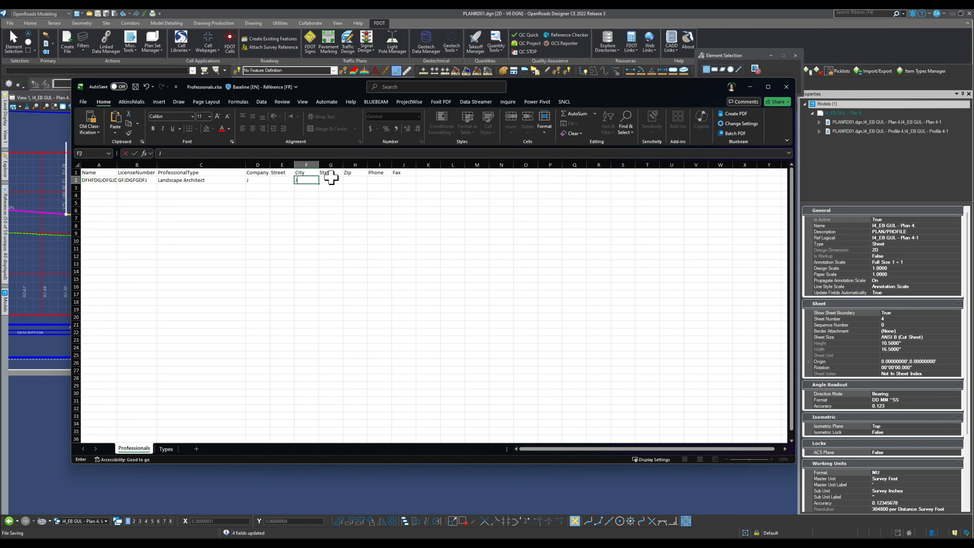
{"action": "left_click", "coordinate": [330, 179]}
{"action": "type", "text": "J"}
{"action": "left_click", "coordinate": [350, 180]}
{"action": "type", "text": "J"}
{"action": "left_click", "coordinate": [380, 180]}
{"action": "left_click", "coordinate": [395, 179]}
{"action": "type", "text": "J"}
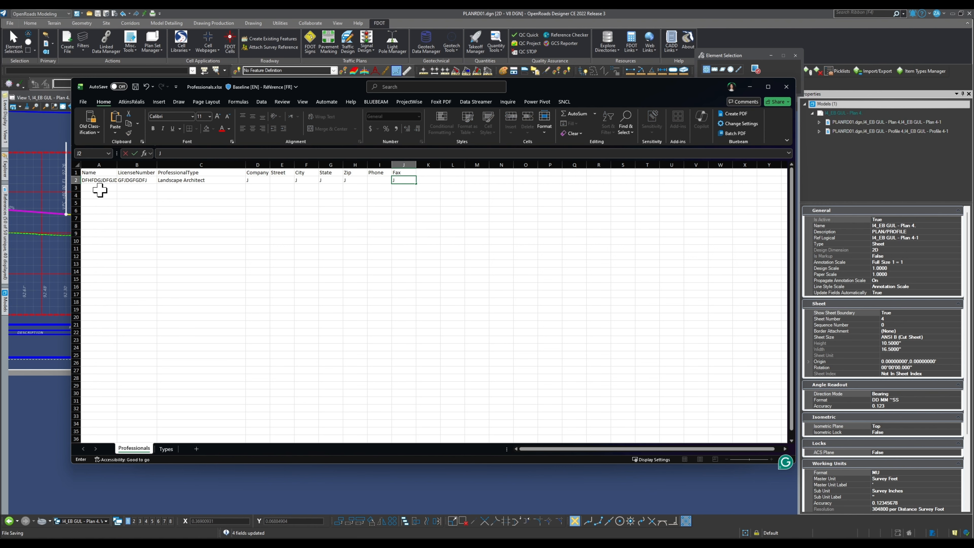
- Start a second professional in row 3 with a placeholder name and the ProfessionalType Landscape Architect
{"action": "left_click", "coordinate": [99, 188]}
{"action": "type", "text": "DFFGDJ"}
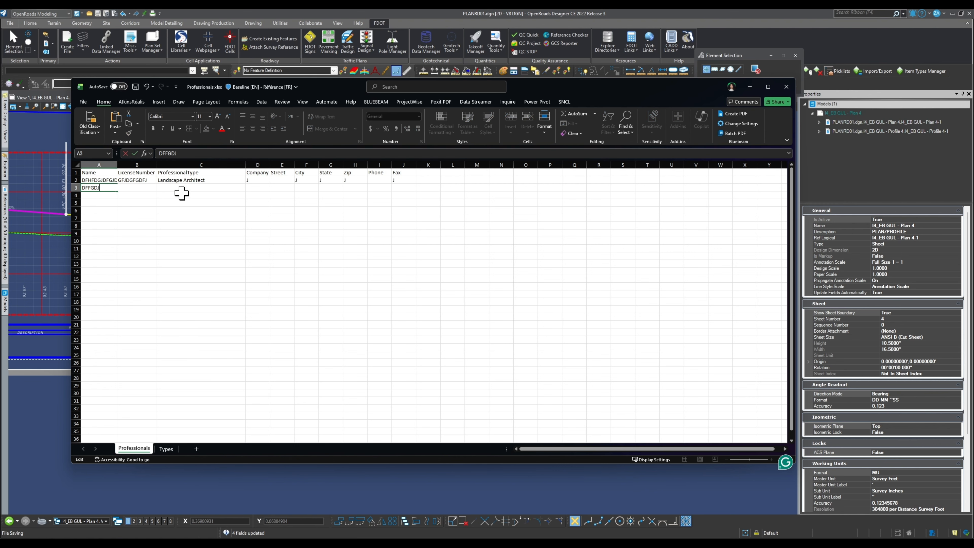
{"action": "left_click", "coordinate": [186, 188]}
{"action": "left_click", "coordinate": [249, 187]}
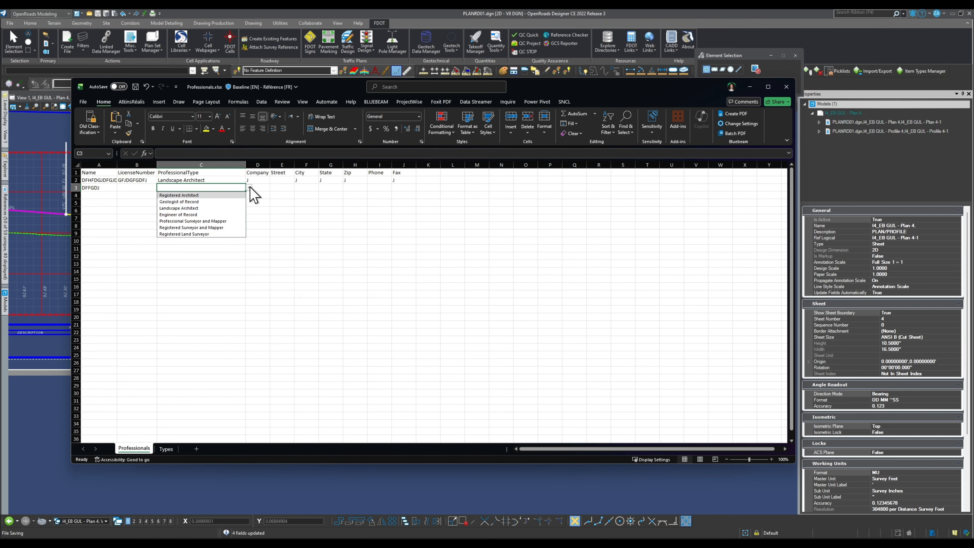
{"action": "left_click", "coordinate": [187, 208]}
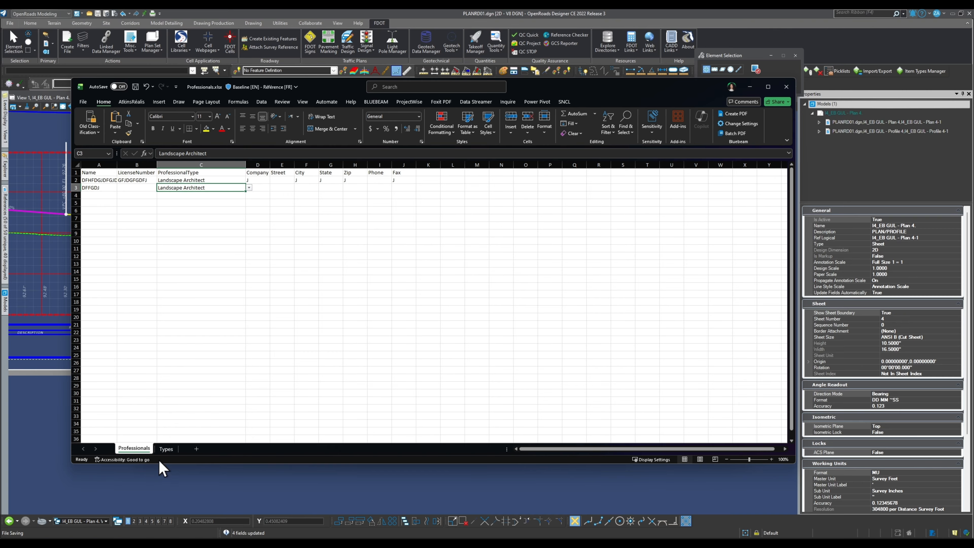
- Check the Types worksheet, close Professionals.xlsx without saving and close File Explorer
{"action": "left_click", "coordinate": [166, 449]}
{"action": "left_click", "coordinate": [134, 448]}
{"action": "left_click", "coordinate": [784, 88]}
{"action": "left_click", "coordinate": [460, 407]}
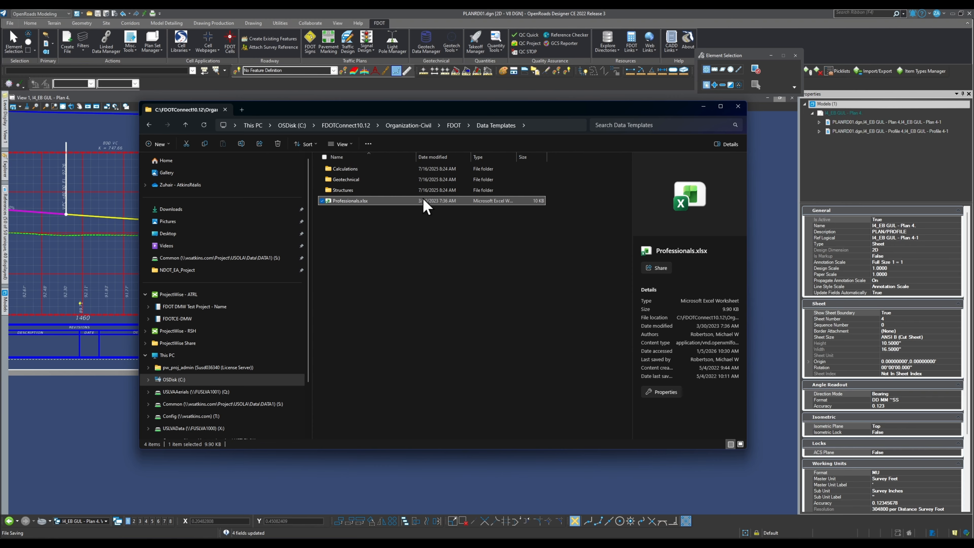
{"action": "left_click", "coordinate": [737, 107]}
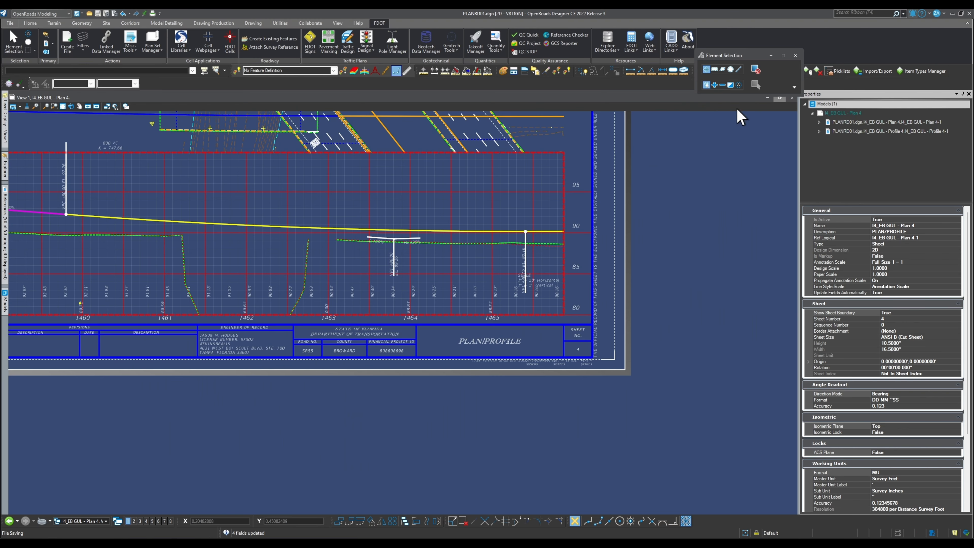
- Preview the whole I4_EB GUL - Plan 4 sheet in the Print dialog and close the dialog without printing
{"action": "scroll", "coordinate": [595, 405], "scroll_direction": "down", "scroll_amount": 3}
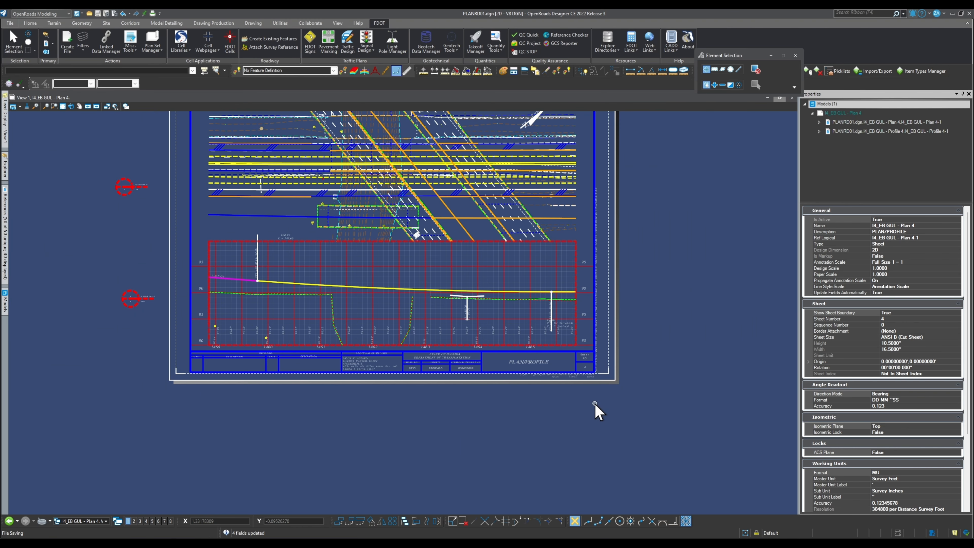
{"action": "scroll", "coordinate": [576, 149], "scroll_direction": "up", "scroll_amount": 1}
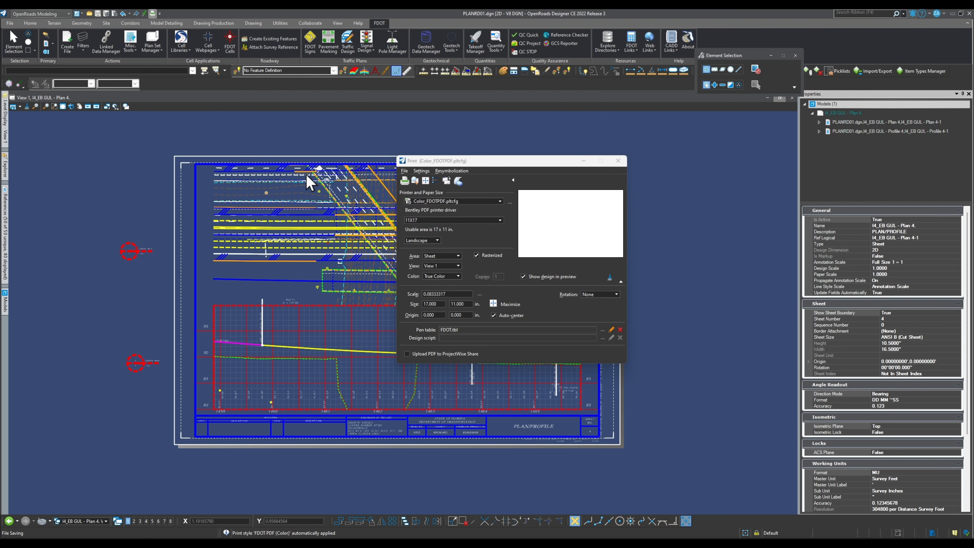
{"action": "left_click_drag", "start_coordinate": [515, 168], "coordinate": [446, 124]}
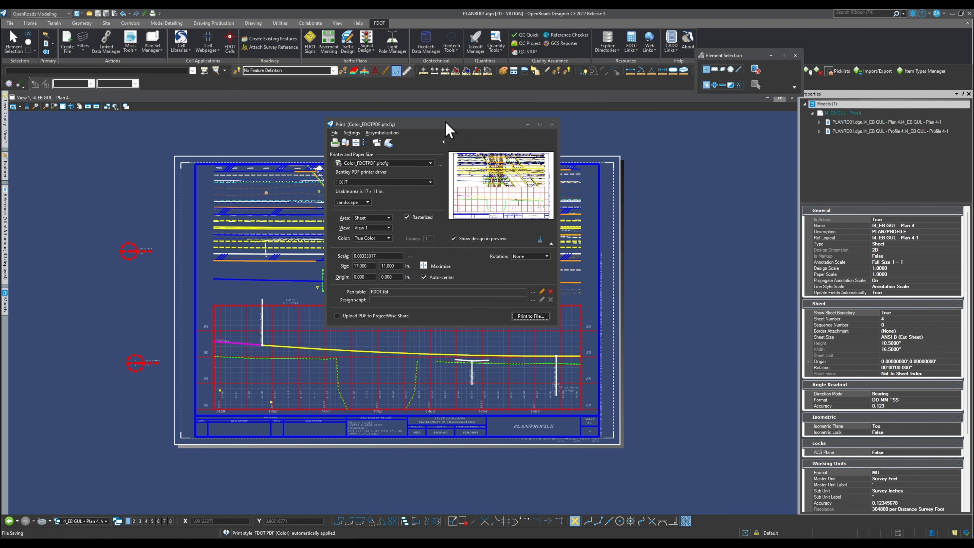
{"action": "left_click", "coordinate": [551, 125]}
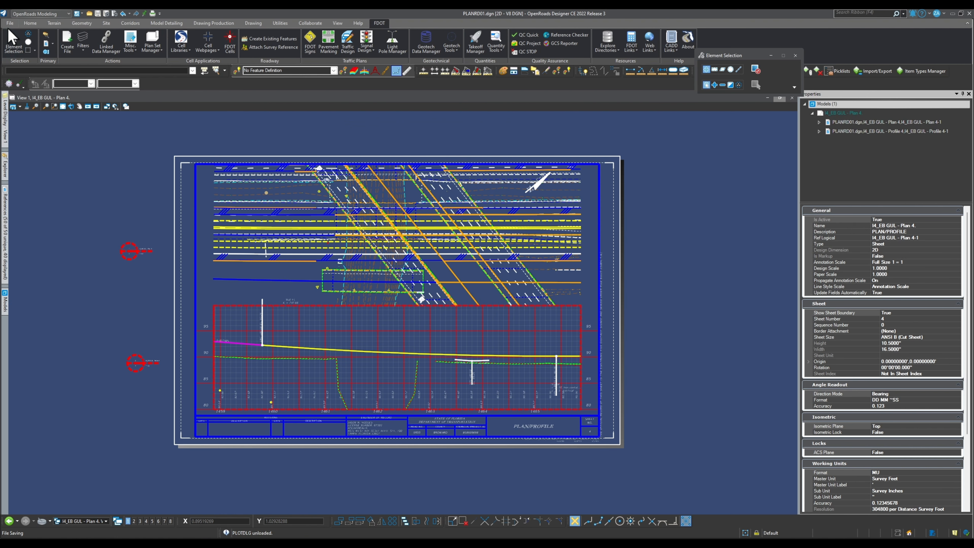
- Open Print Organizer for PLANRD01.dgn, move its window over the drawing and widen it
{"action": "left_click", "coordinate": [10, 24]}
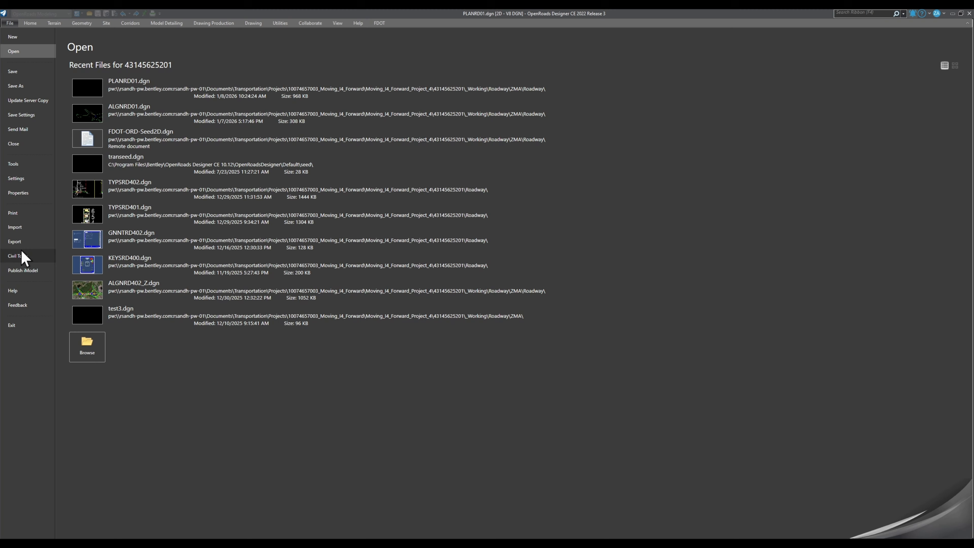
{"action": "left_click", "coordinate": [22, 257]}
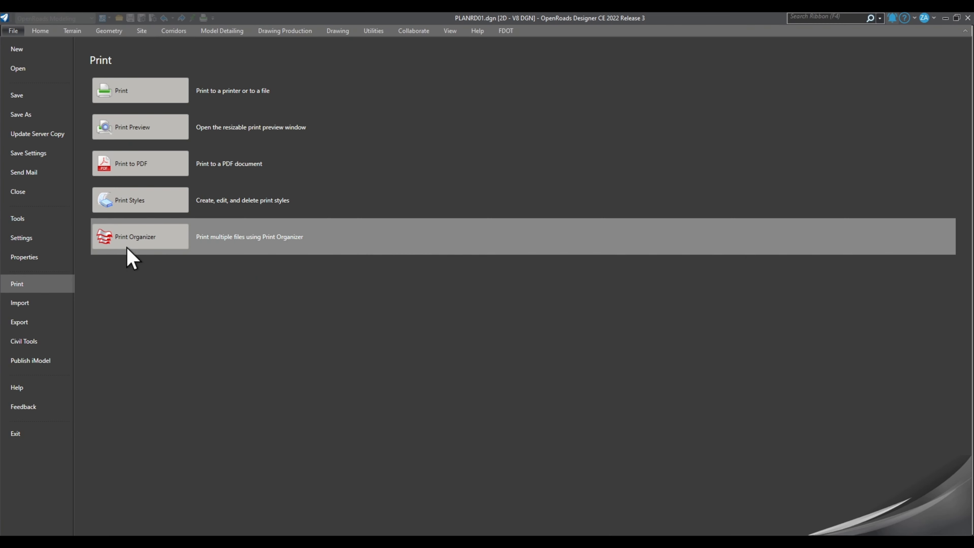
{"action": "left_click", "coordinate": [139, 239]}
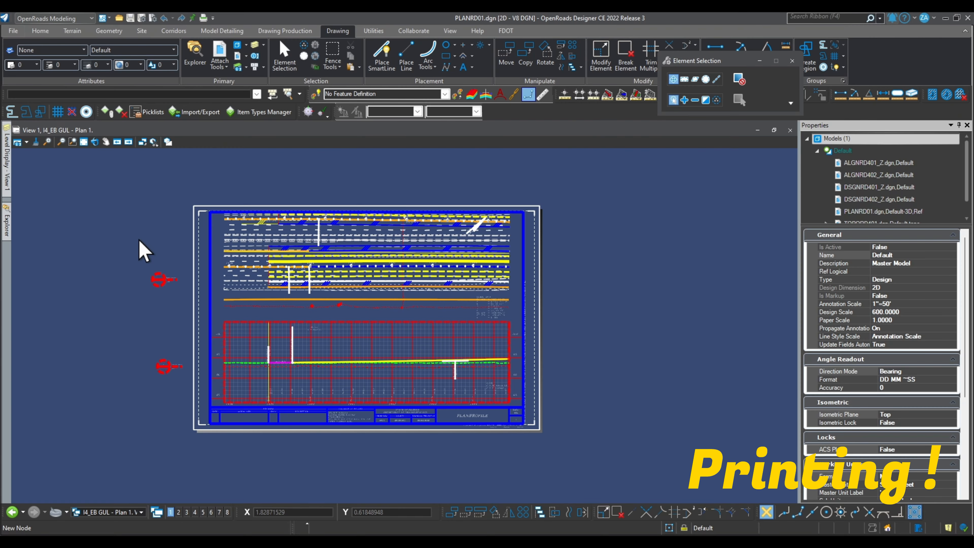
{"action": "left_click_drag", "start_coordinate": [240, 109], "coordinate": [473, 61]}
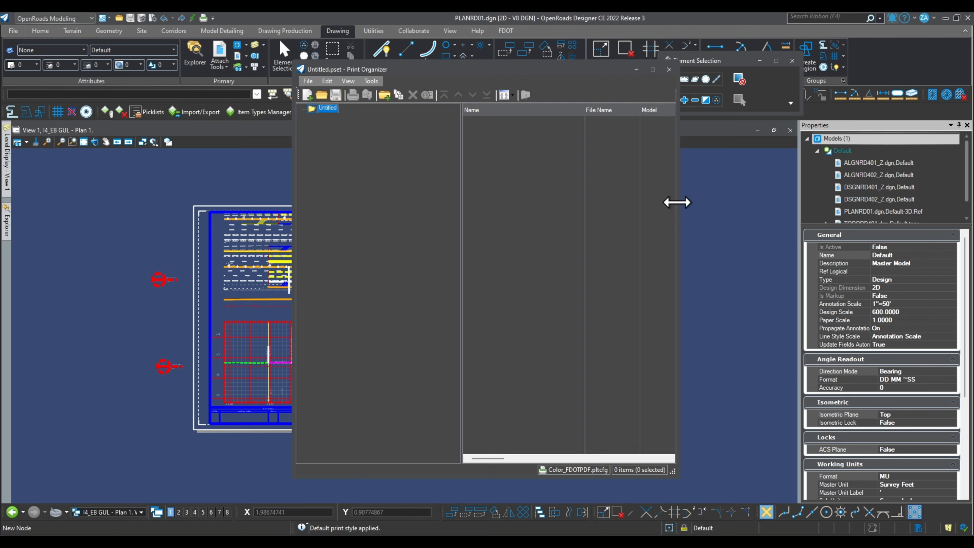
{"action": "left_click_drag", "start_coordinate": [678, 201], "coordinate": [819, 211]}
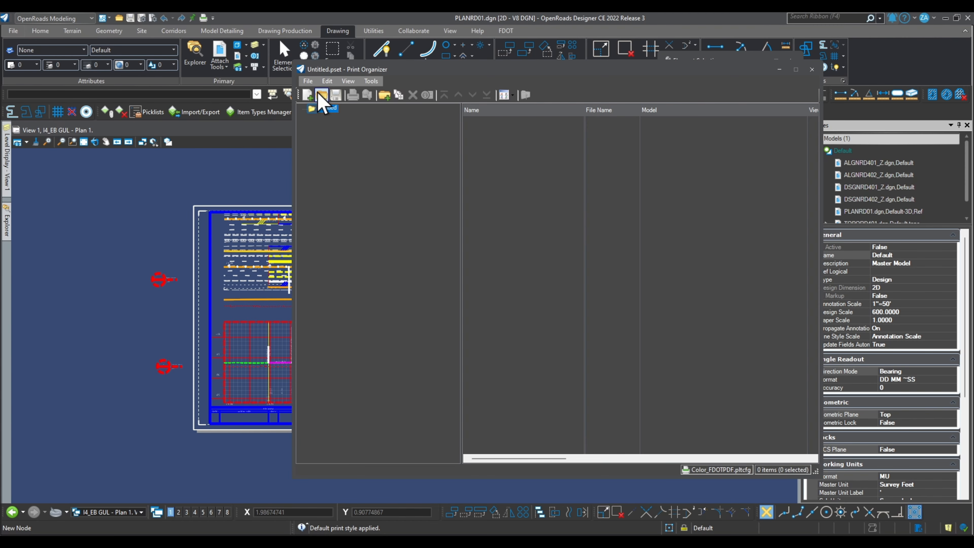
- Start saving the untitled print set under a new name with No Wizard and name the document xxxxx-Roadway.pset
{"action": "left_click", "coordinate": [308, 82]}
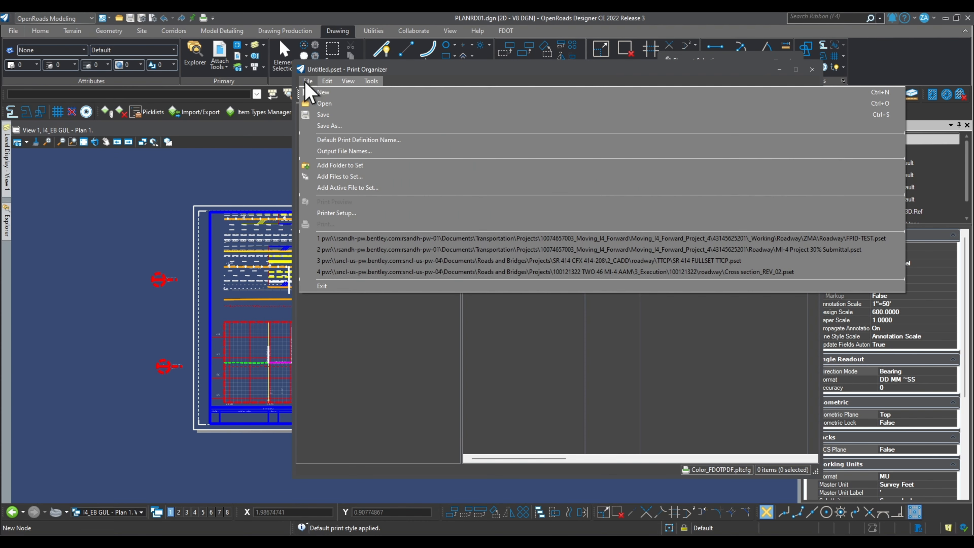
{"action": "left_click", "coordinate": [342, 125]}
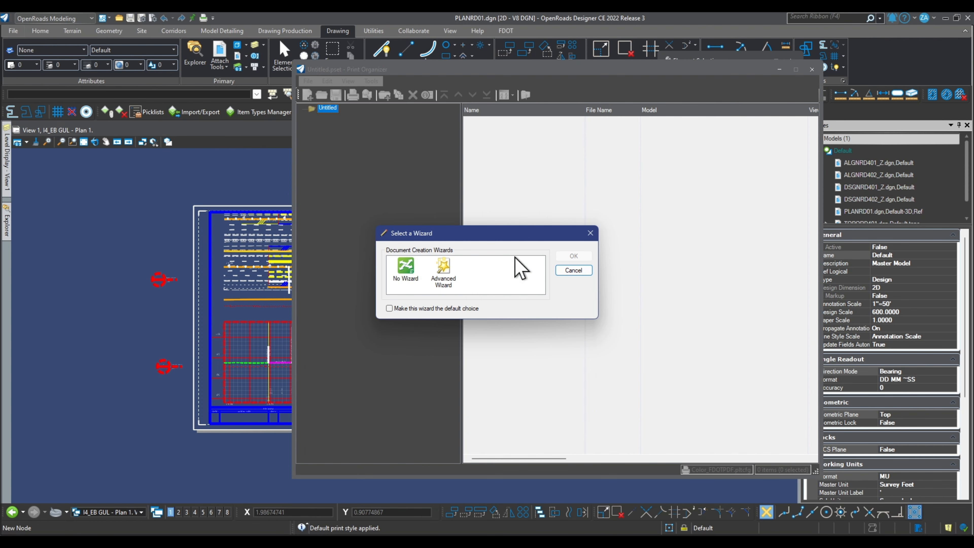
{"action": "left_click", "coordinate": [405, 267]}
{"action": "left_click", "coordinate": [573, 256]}
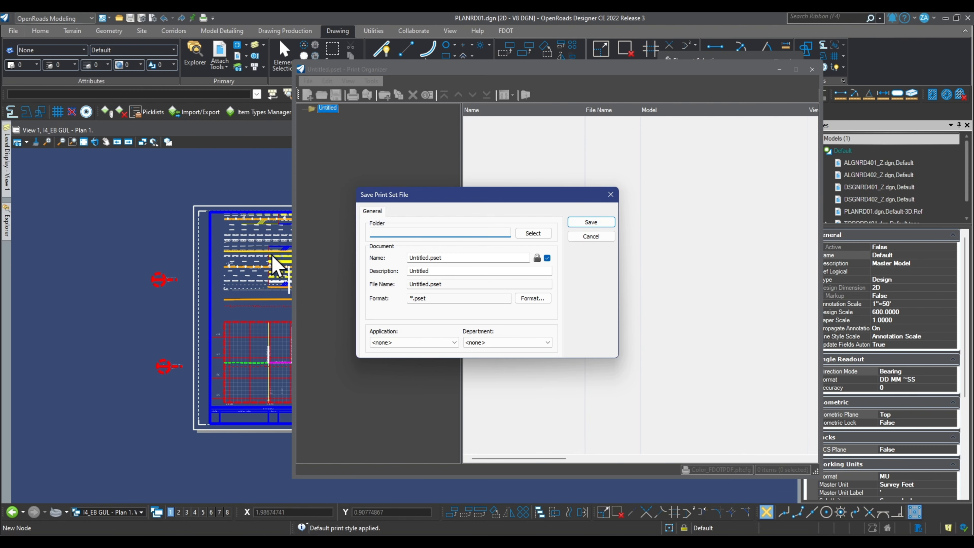
{"action": "left_click", "coordinate": [425, 258]}
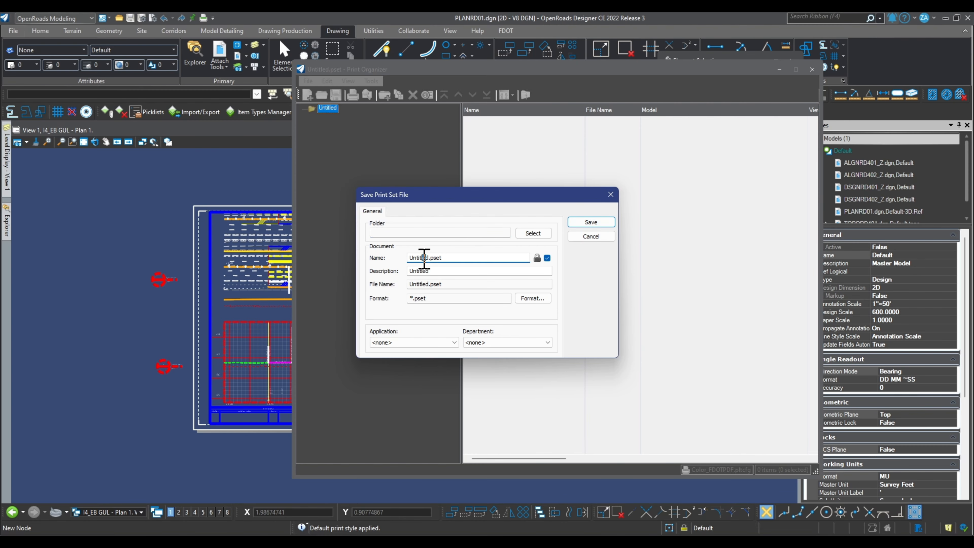
{"action": "left_click_drag", "start_coordinate": [428, 258], "coordinate": [394, 265]}
{"action": "key", "text": "BackSpace"}
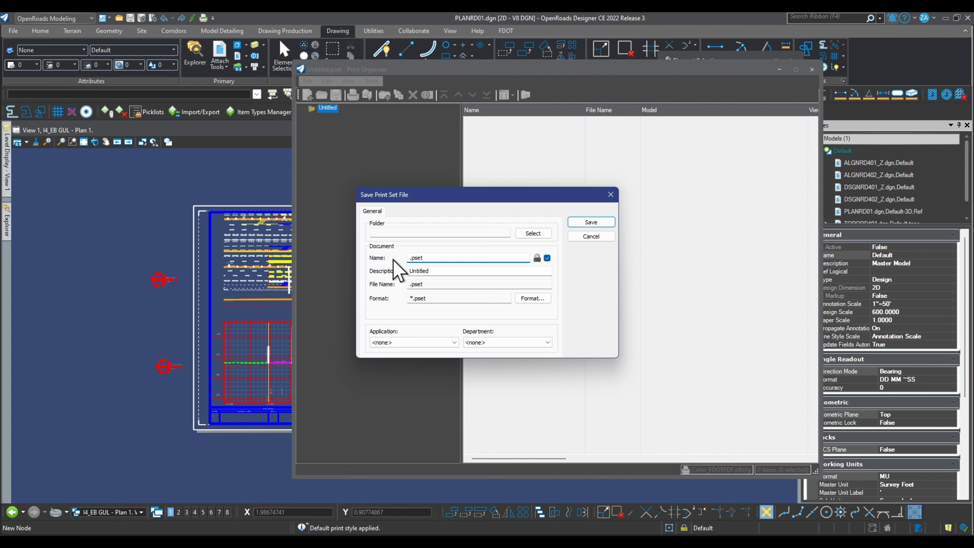
{"action": "type", "text": "xx"}
{"action": "type", "text": "O"}
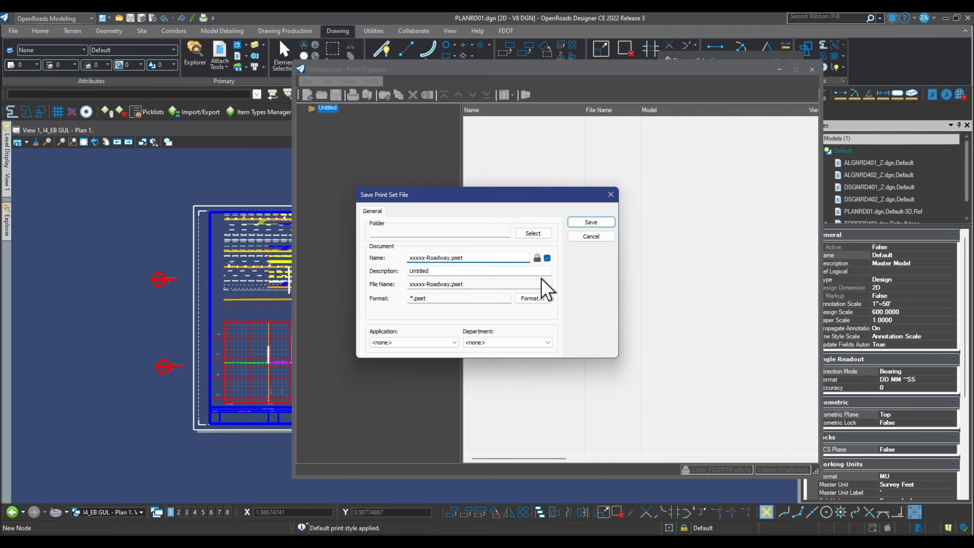
- Describe the print set as "Roadway plan profile" and save it in the Roadway folder under ZMA
{"action": "left_click_drag", "start_coordinate": [470, 274], "coordinate": [391, 275]}
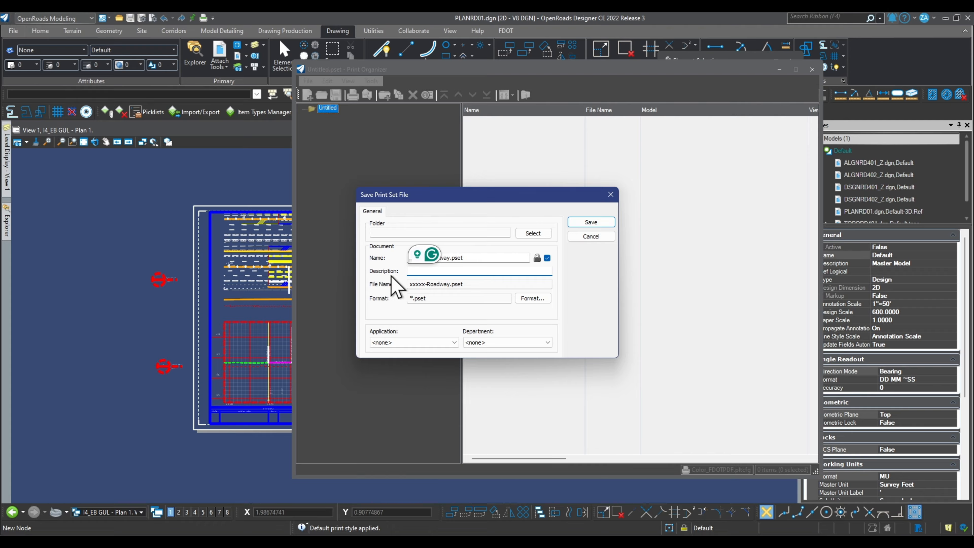
{"action": "type", "text": "rofile"}
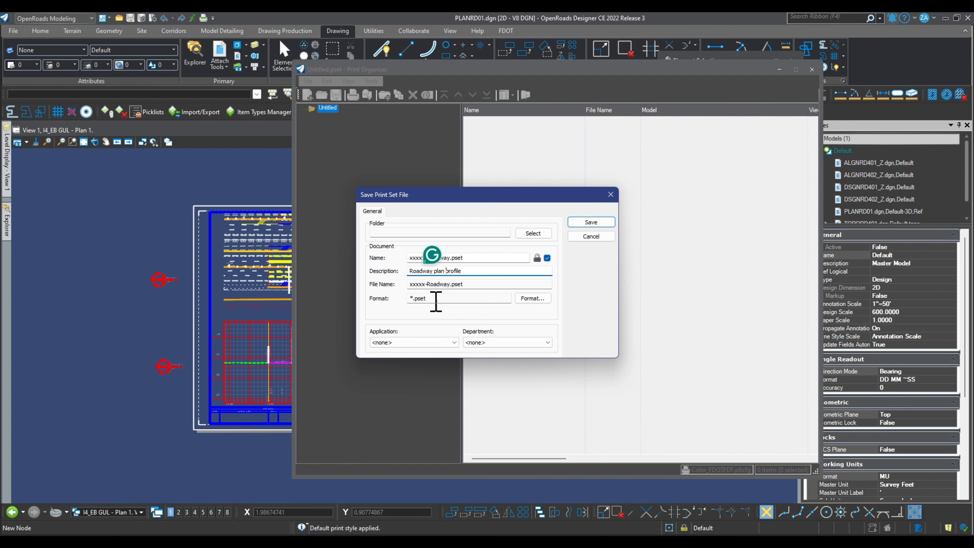
{"action": "left_click", "coordinate": [534, 234]}
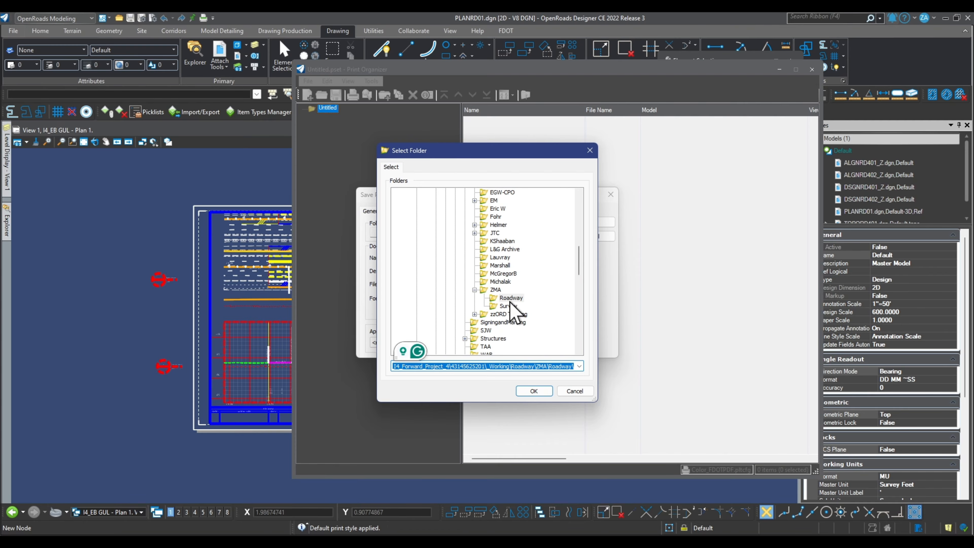
{"action": "left_click", "coordinate": [535, 392]}
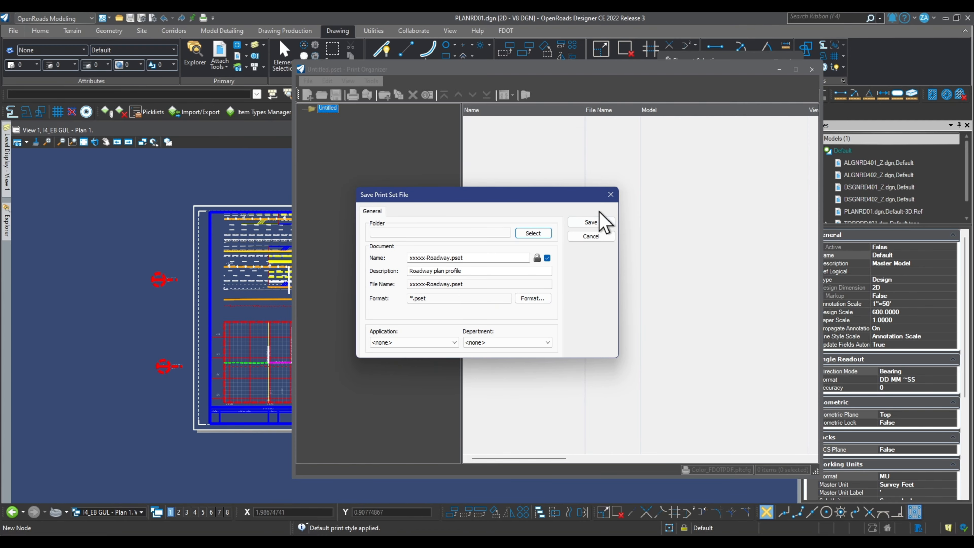
{"action": "left_click", "coordinate": [592, 223]}
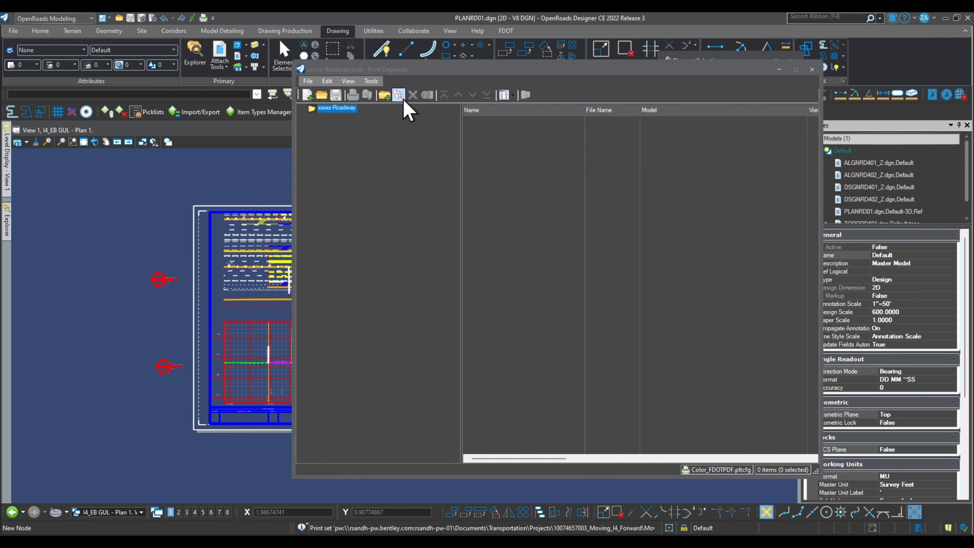
- Add a folder named Plan Profil to the xxxxx-Roadway print set
{"action": "left_click", "coordinate": [385, 96]}
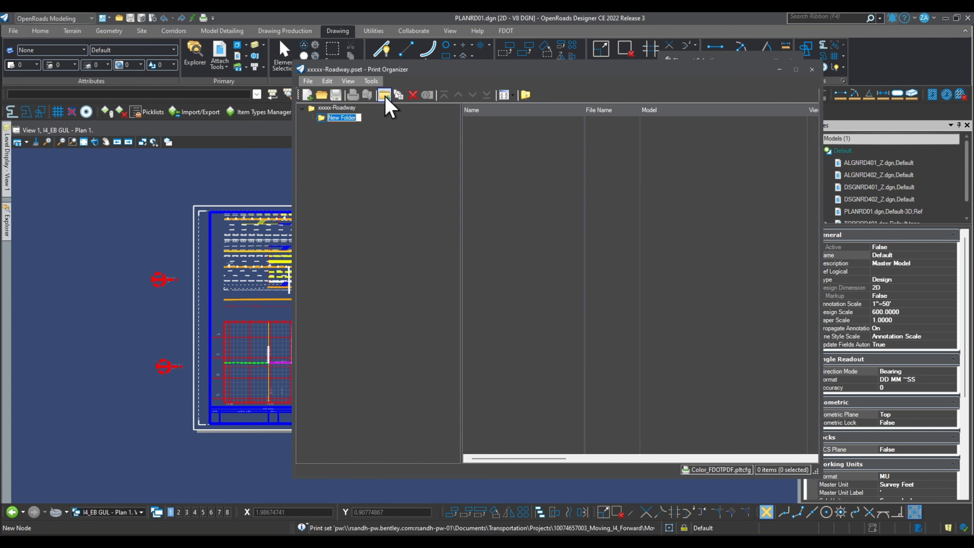
{"action": "right_click", "coordinate": [341, 120]}
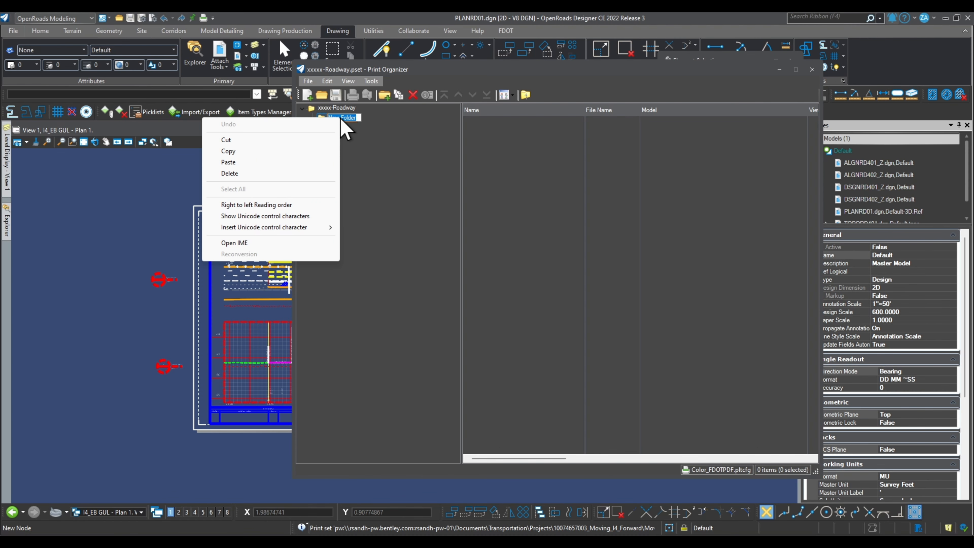
{"action": "left_click", "coordinate": [356, 118]}
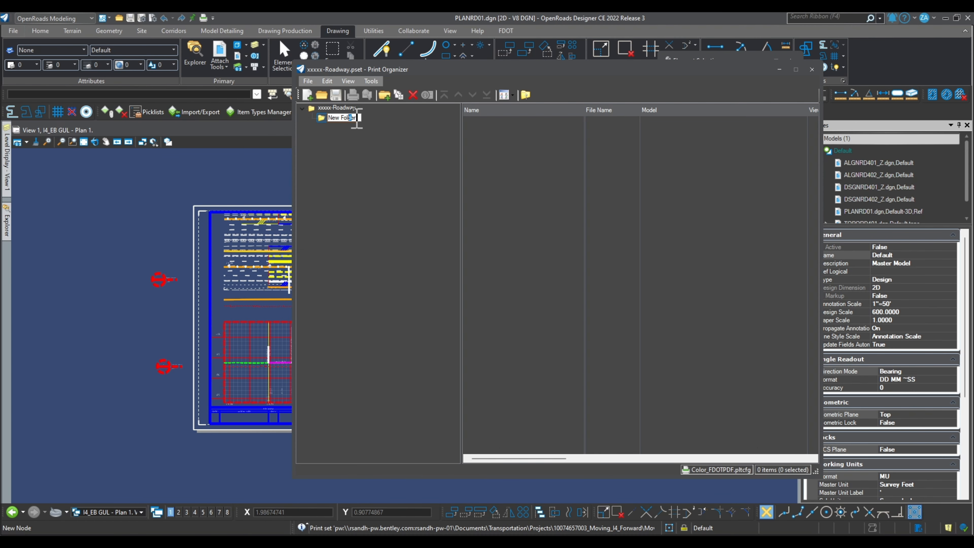
{"action": "left_click_drag", "start_coordinate": [357, 118], "coordinate": [320, 120]}
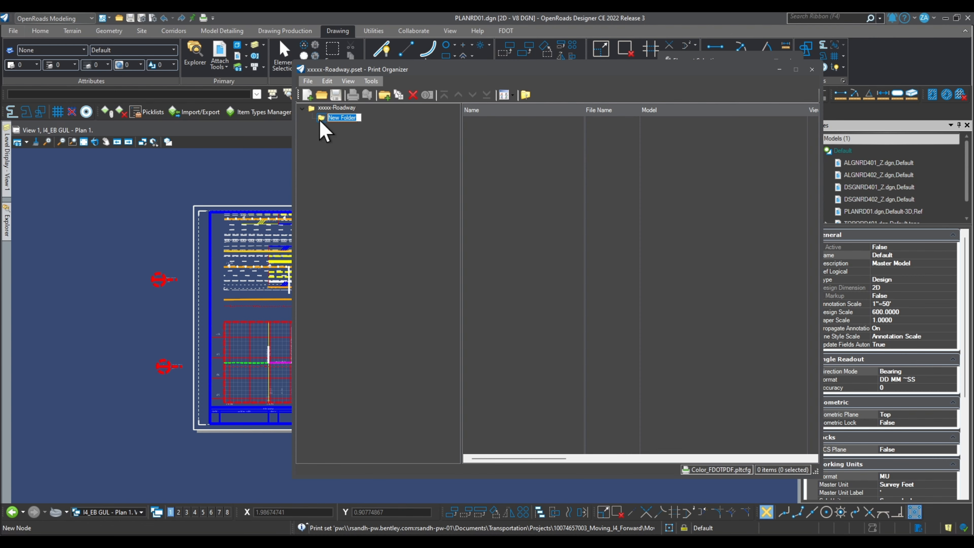
{"action": "type", "text": "Plan Profil"}
{"action": "key", "text": "Return"}
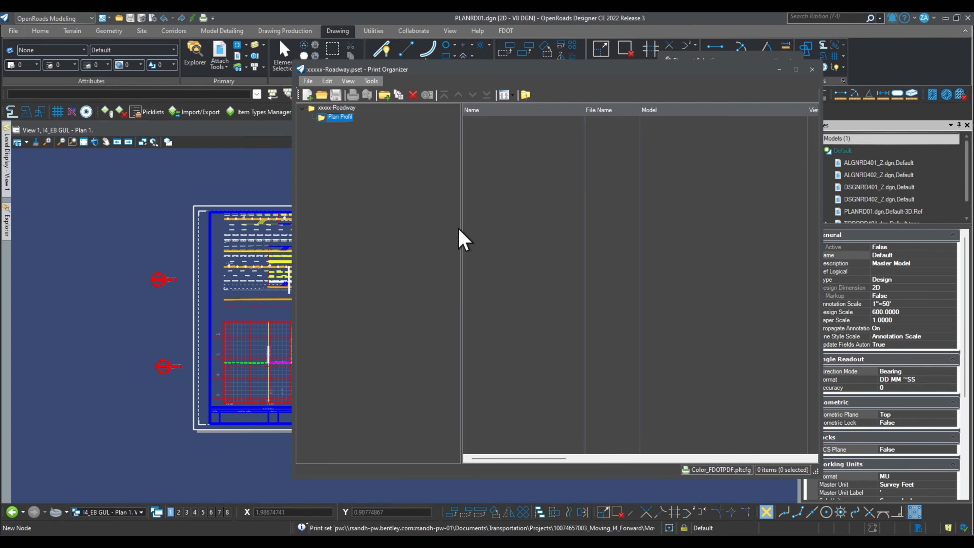
- Add two more folders directly under the xxxxx-Roadway print set
{"action": "left_click", "coordinate": [339, 109]}
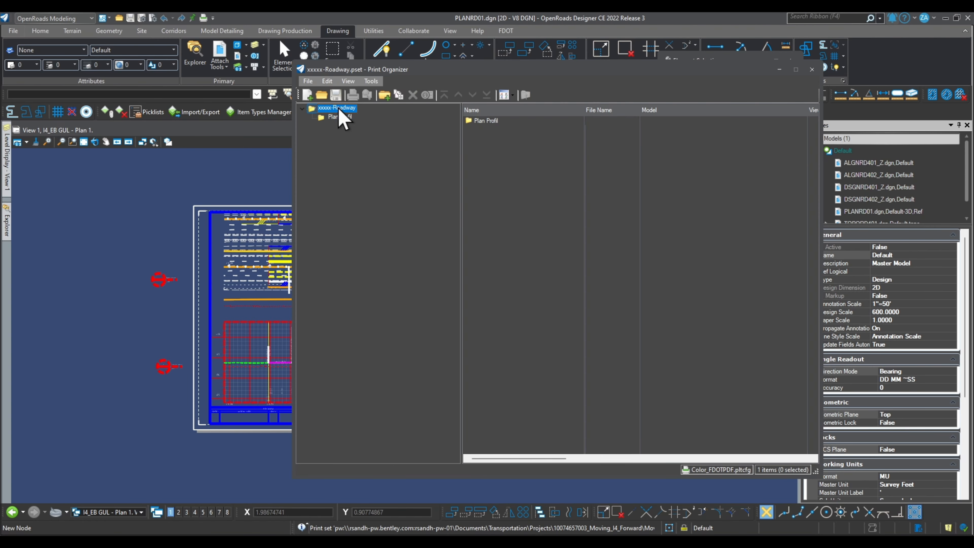
{"action": "left_click", "coordinate": [384, 94]}
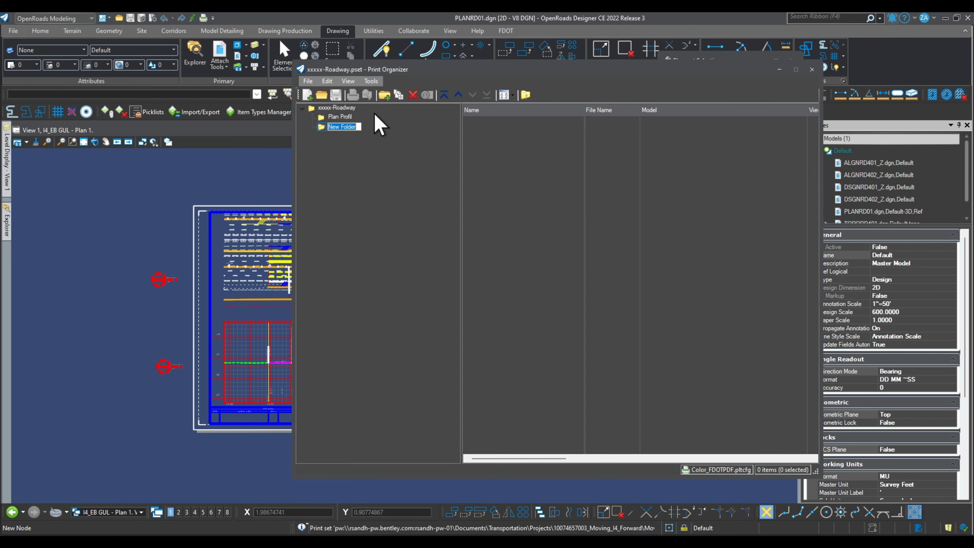
{"action": "left_click", "coordinate": [349, 107]}
{"action": "left_click", "coordinate": [384, 95]}
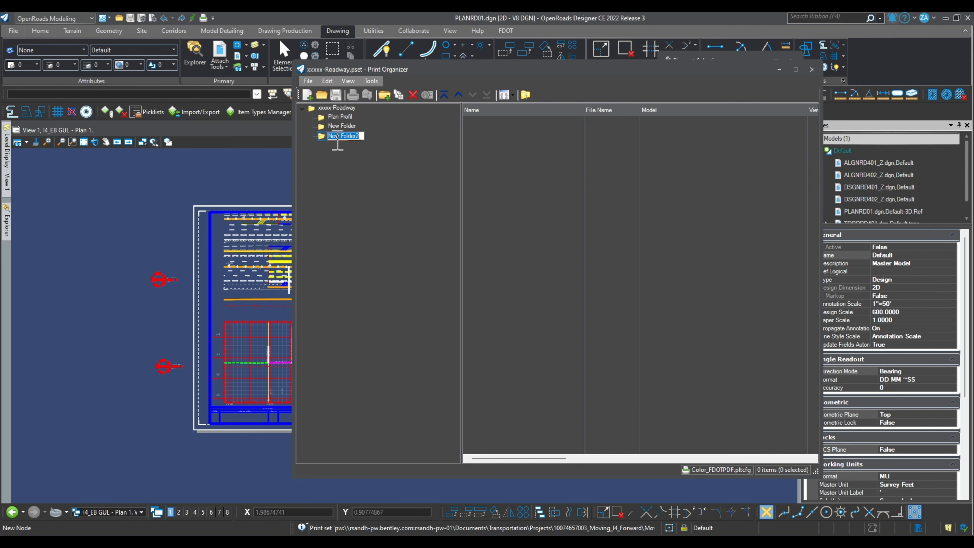
- Rename the two new folders below Plan Profil as xxx and xxxx
{"action": "left_click", "coordinate": [344, 126]}
{"action": "right_click", "coordinate": [344, 127]}
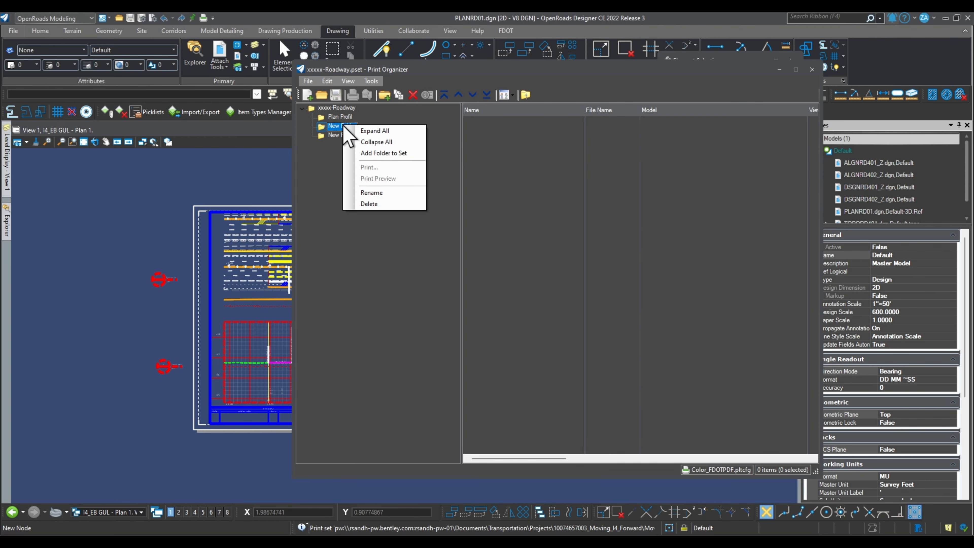
{"action": "left_click", "coordinate": [374, 193]}
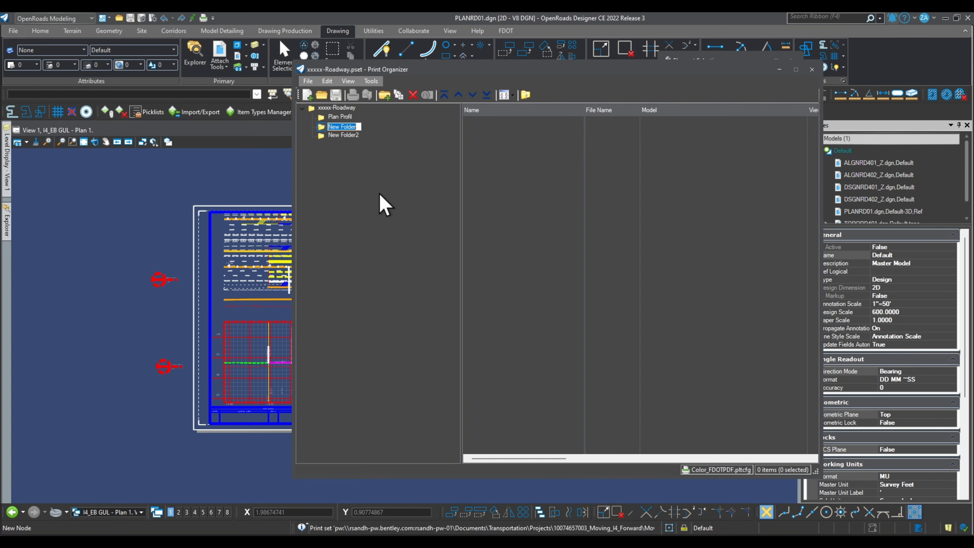
{"action": "left_click", "coordinate": [345, 135]}
{"action": "right_click", "coordinate": [345, 135]}
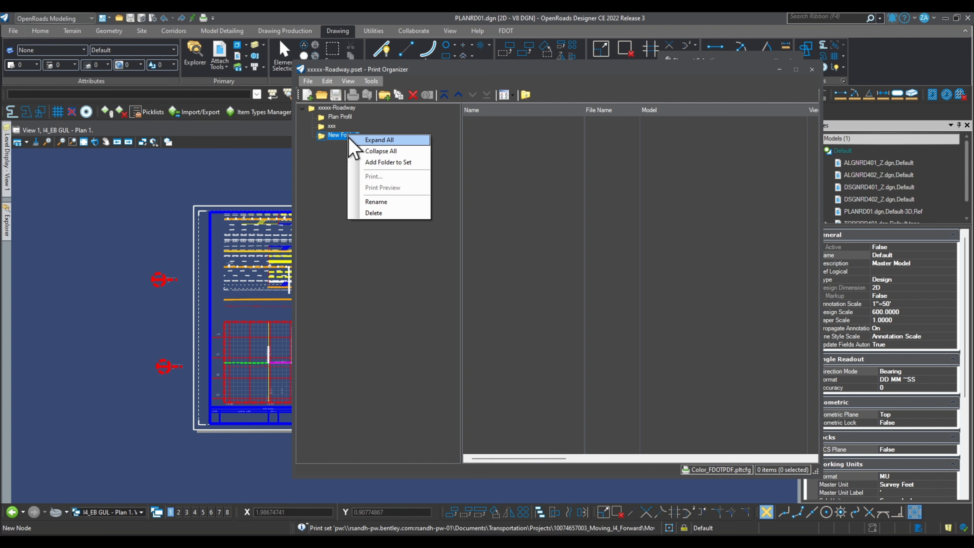
{"action": "left_click", "coordinate": [384, 201]}
{"action": "type", "text": "xxxx"}
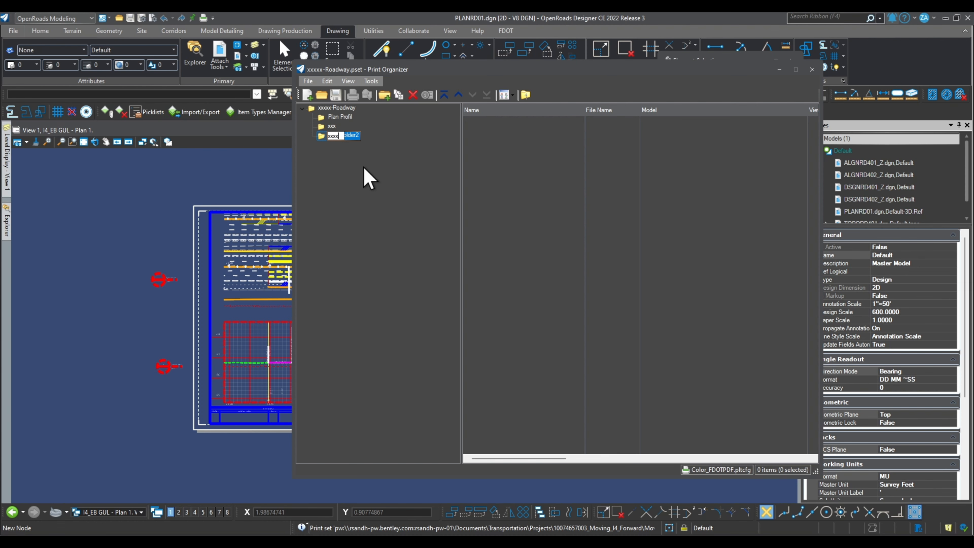
{"action": "key", "text": "Return"}
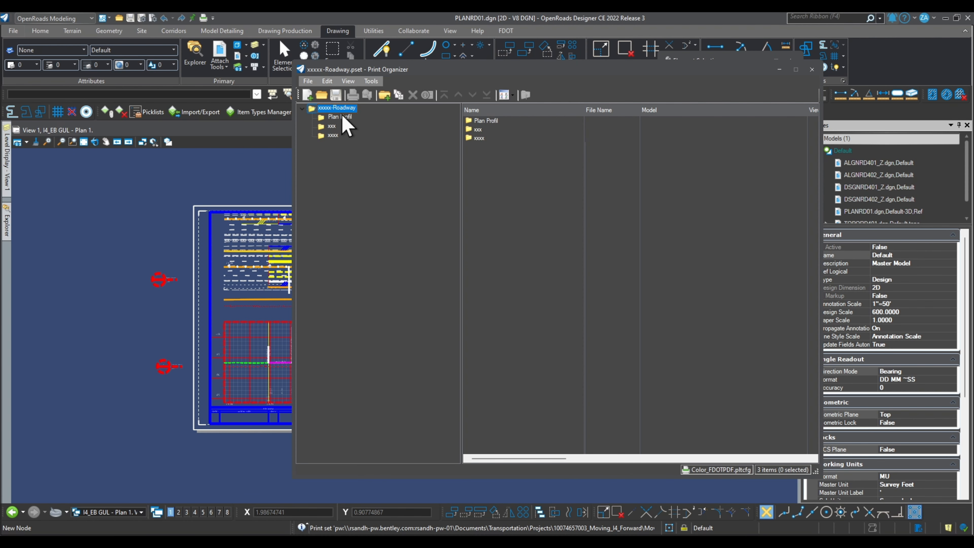
- Start creating print definitions in the Plan Profil folder and begin adding input files
{"action": "left_click", "coordinate": [339, 117]}
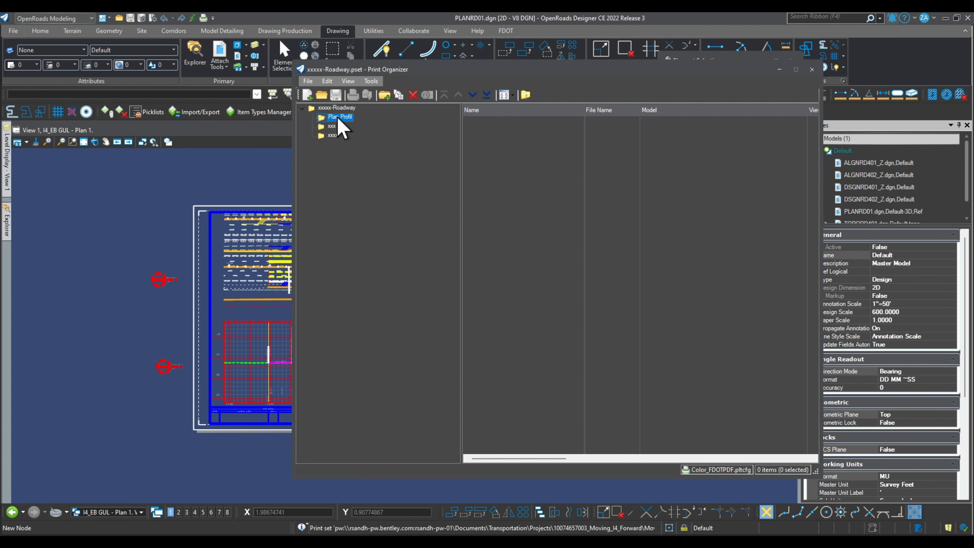
{"action": "left_click", "coordinate": [398, 95]}
{"action": "left_click", "coordinate": [649, 204]}
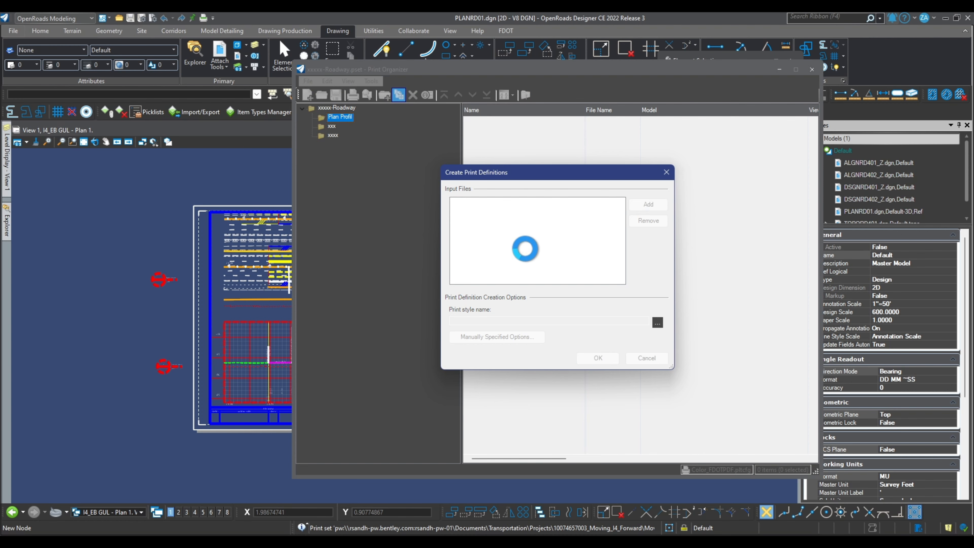
{"action": "scroll", "coordinate": [168, 240], "scroll_direction": "down", "scroll_amount": 4}
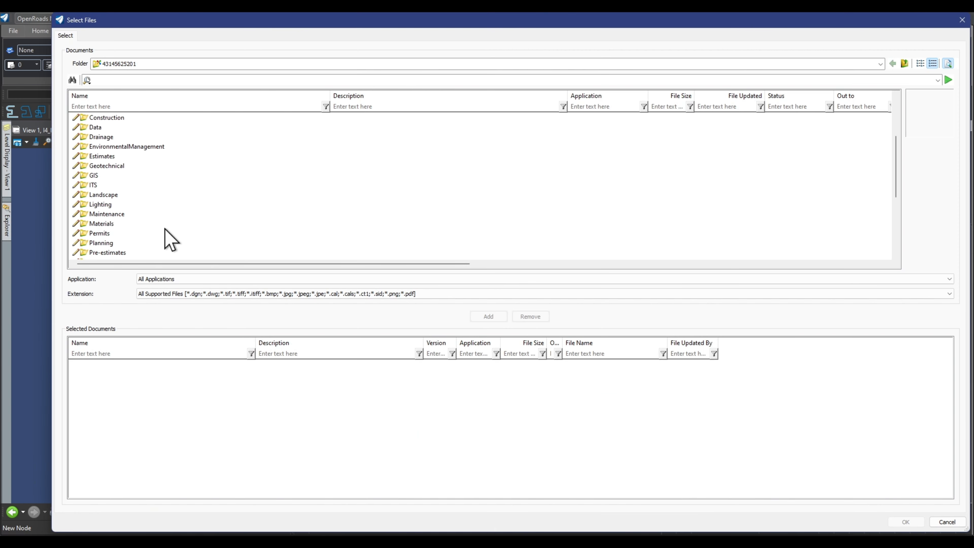
{"action": "double_click", "coordinate": [111, 242]}
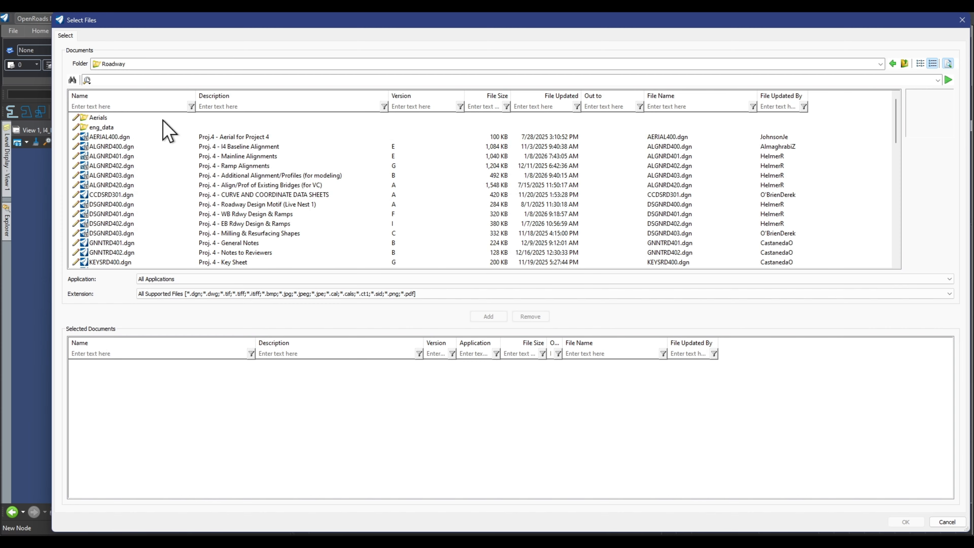
{"action": "left_click", "coordinate": [229, 65]}
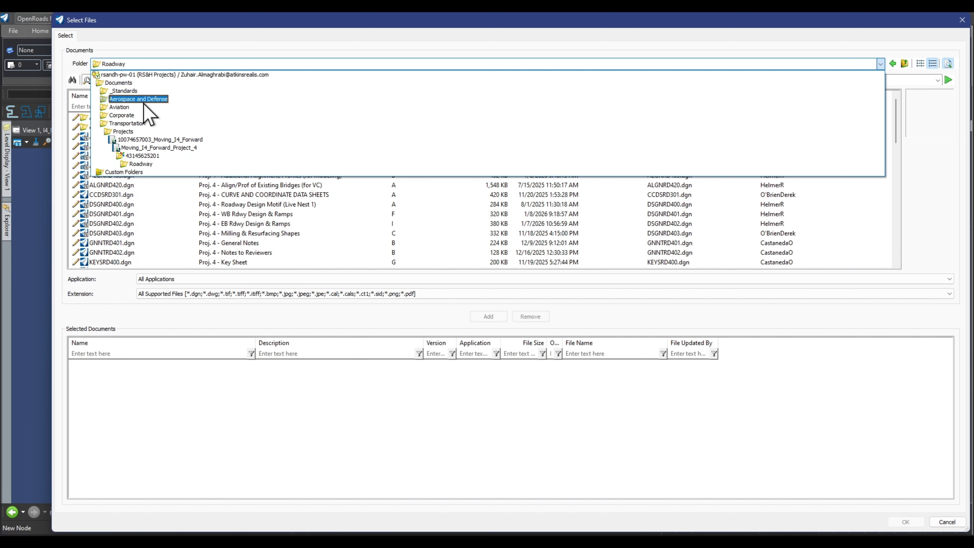
{"action": "left_click", "coordinate": [142, 155]}
{"action": "double_click", "coordinate": [105, 127]}
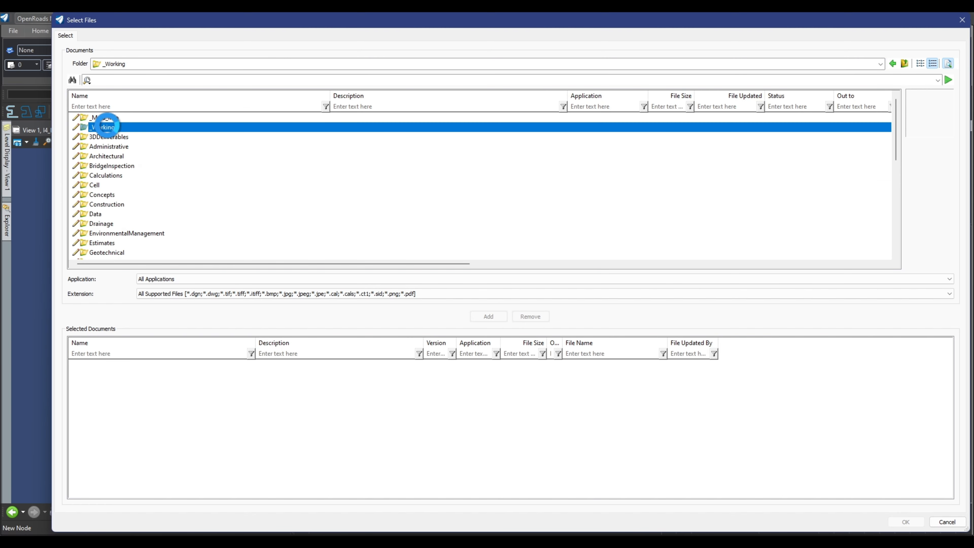
{"action": "scroll", "coordinate": [123, 217], "scroll_direction": "down", "scroll_amount": 3}
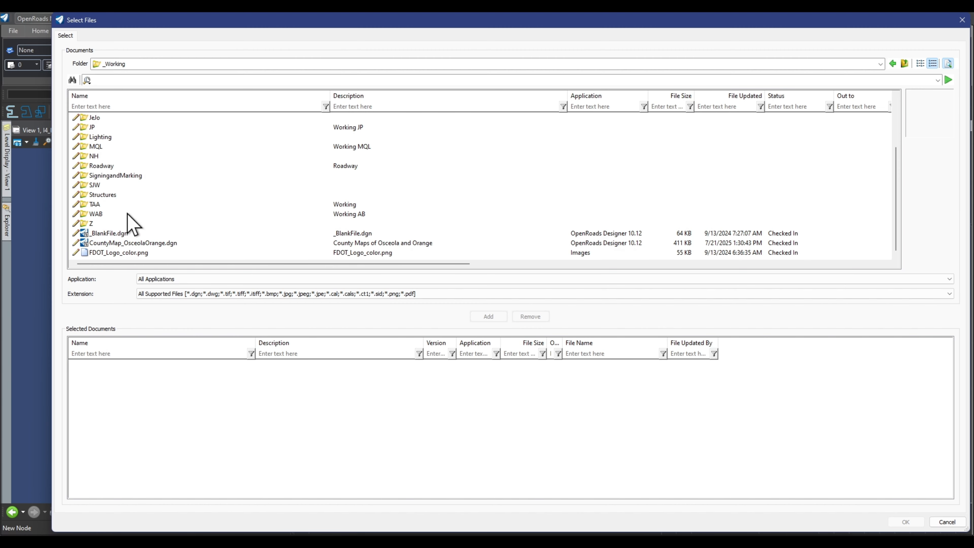
{"action": "scroll", "coordinate": [124, 221], "scroll_direction": "up", "scroll_amount": 3}
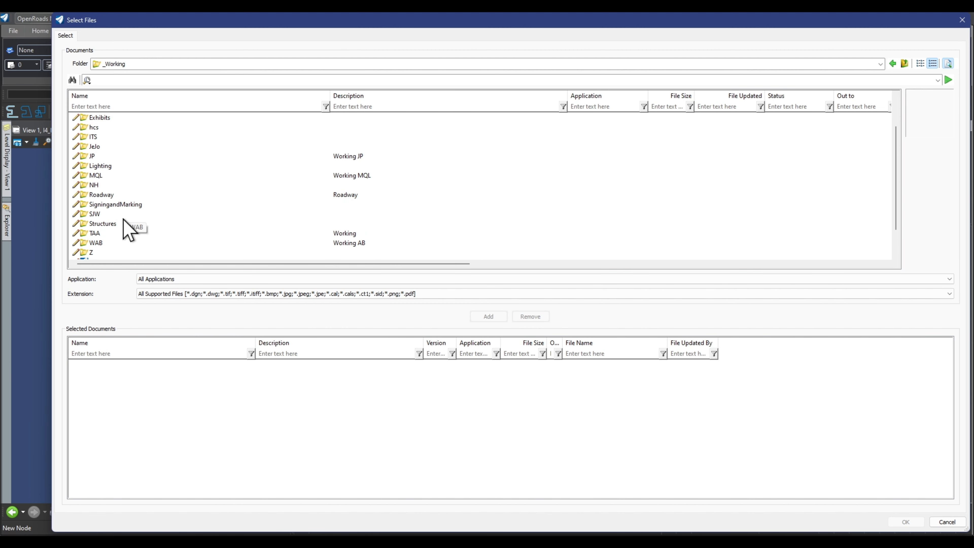
{"action": "double_click", "coordinate": [120, 233]}
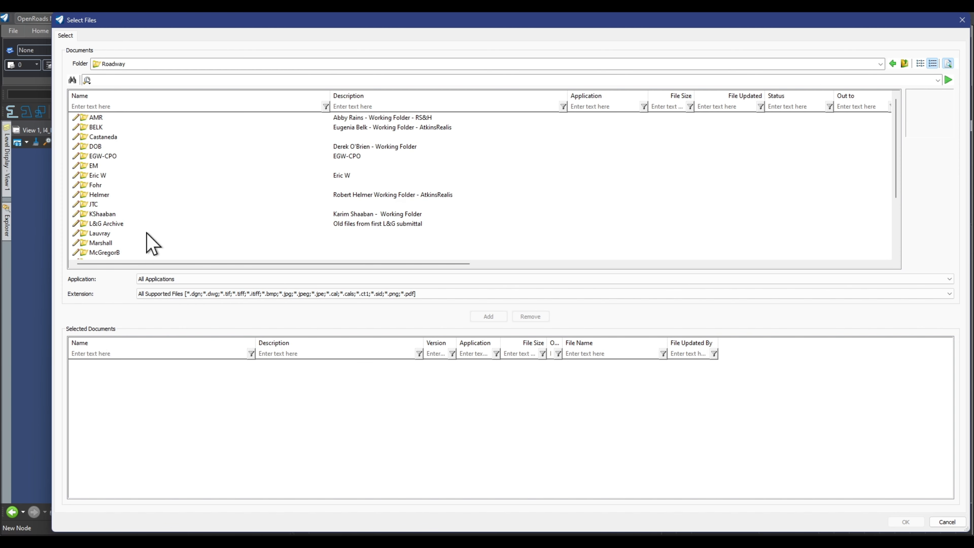
{"action": "scroll", "coordinate": [148, 241], "scroll_direction": "down", "scroll_amount": 3}
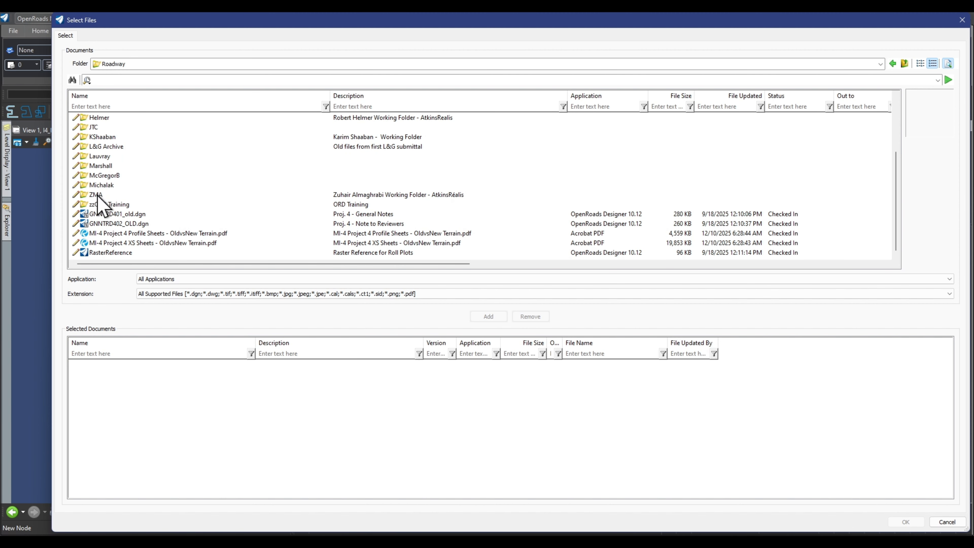
{"action": "double_click", "coordinate": [97, 195]}
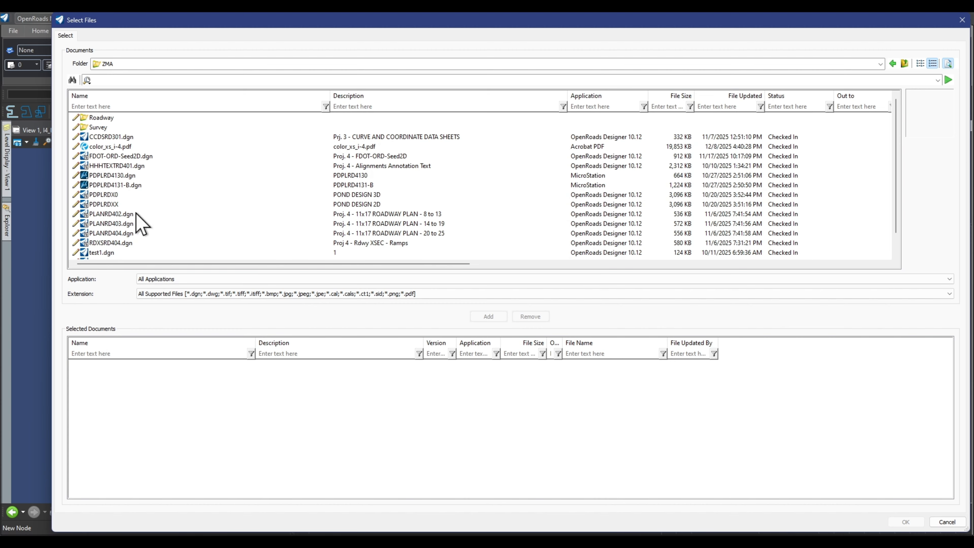
{"action": "scroll", "coordinate": [153, 246], "scroll_direction": "down", "scroll_amount": 1}
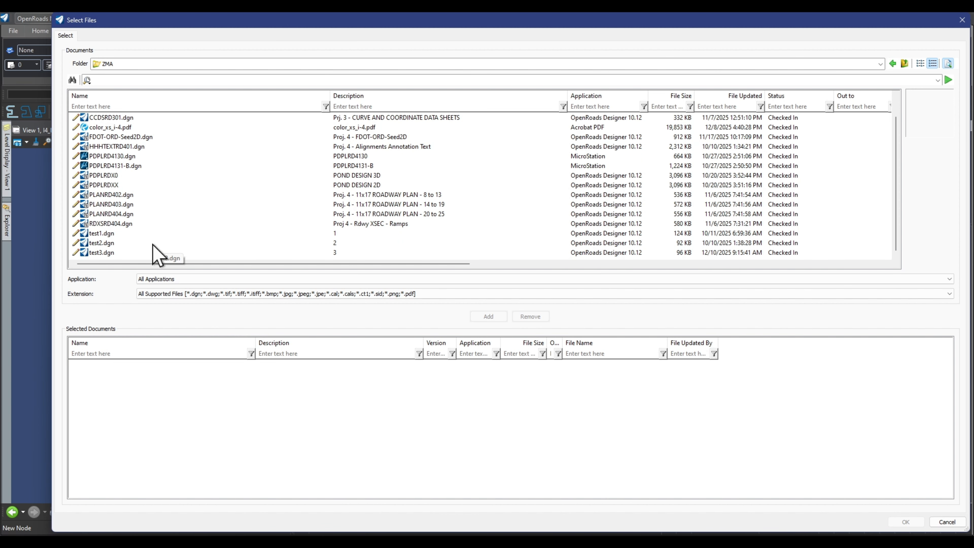
{"action": "scroll", "coordinate": [153, 253], "scroll_direction": "up", "scroll_amount": 1}
{"action": "double_click", "coordinate": [115, 117]}
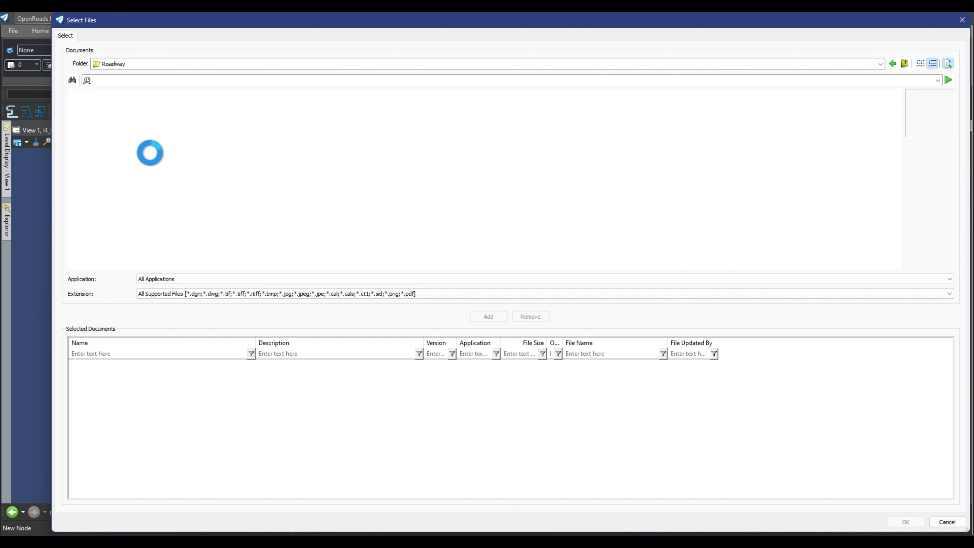
- Add PLANRD01.dgn as the input file for the print definitions
{"action": "left_click", "coordinate": [115, 175]}
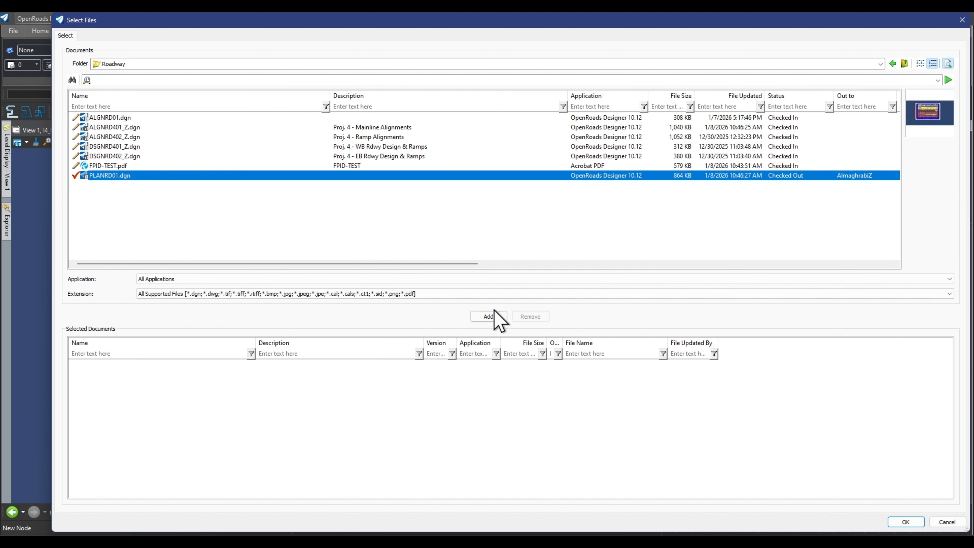
{"action": "left_click", "coordinate": [494, 314]}
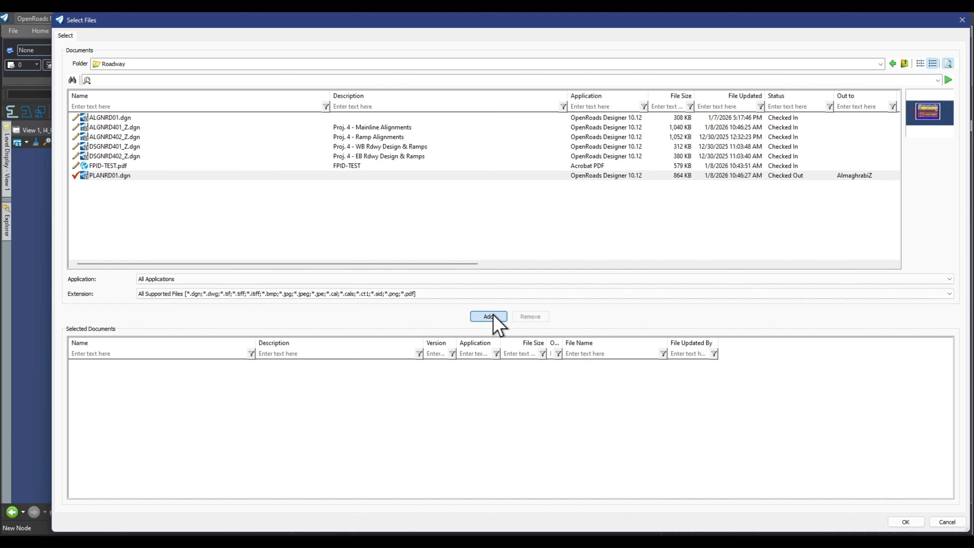
{"action": "left_click", "coordinate": [905, 522]}
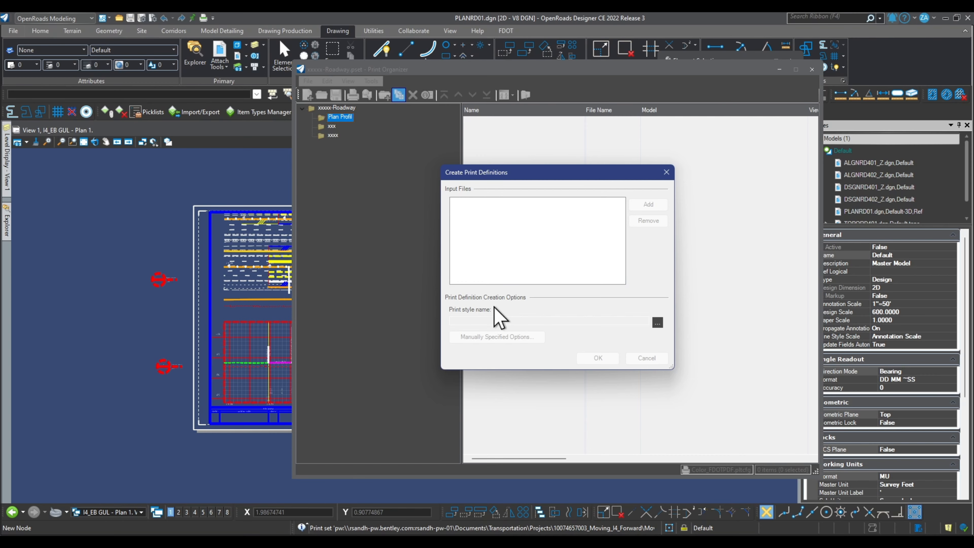
- Choose the FDOT PDF GrayExisting print style and create the print definitions from PLANRD01.dgn
{"action": "left_click", "coordinate": [658, 322]}
{"action": "left_click", "coordinate": [521, 258]}
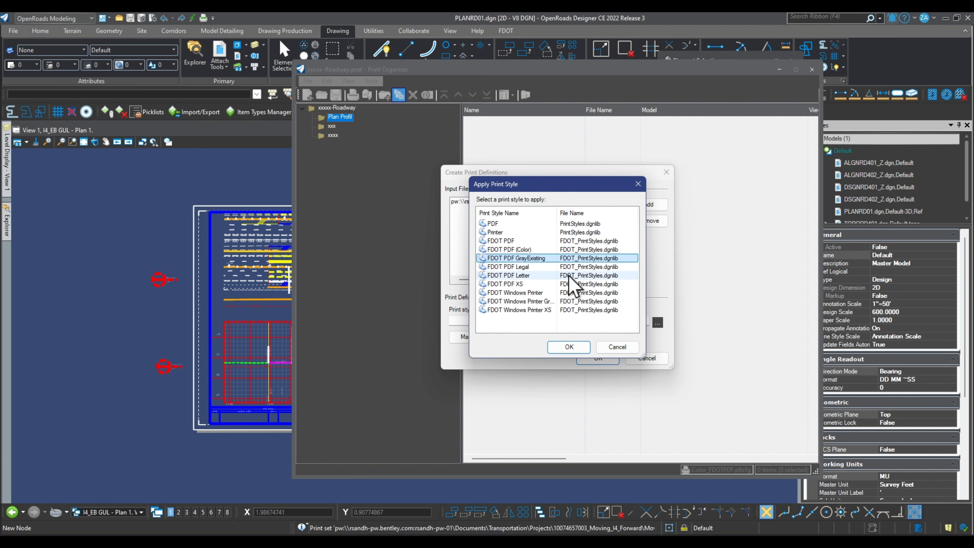
{"action": "left_click", "coordinate": [566, 349]}
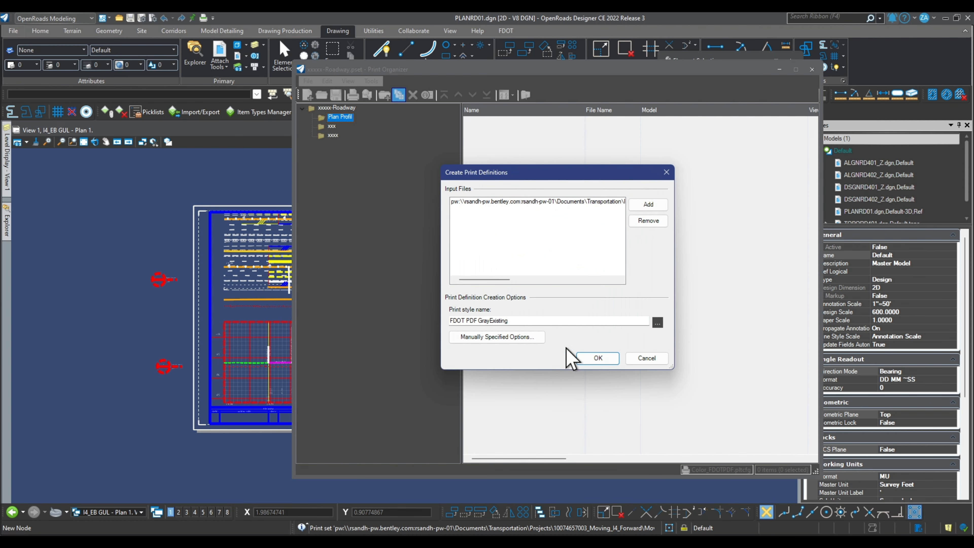
{"action": "left_click", "coordinate": [592, 359]}
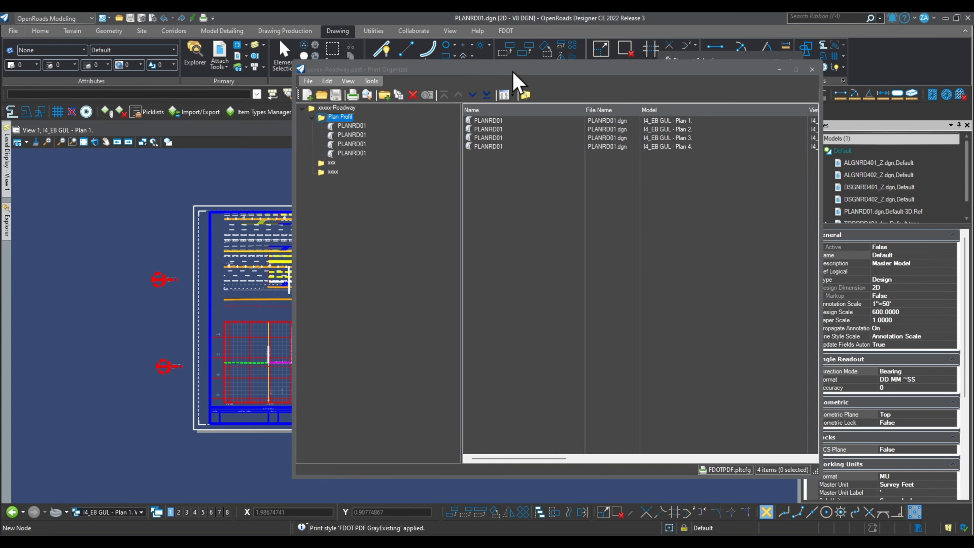
- Save the xxxxx-Roadway print set and close Print Organizer
{"action": "left_click_drag", "start_coordinate": [516, 71], "coordinate": [288, 79]}
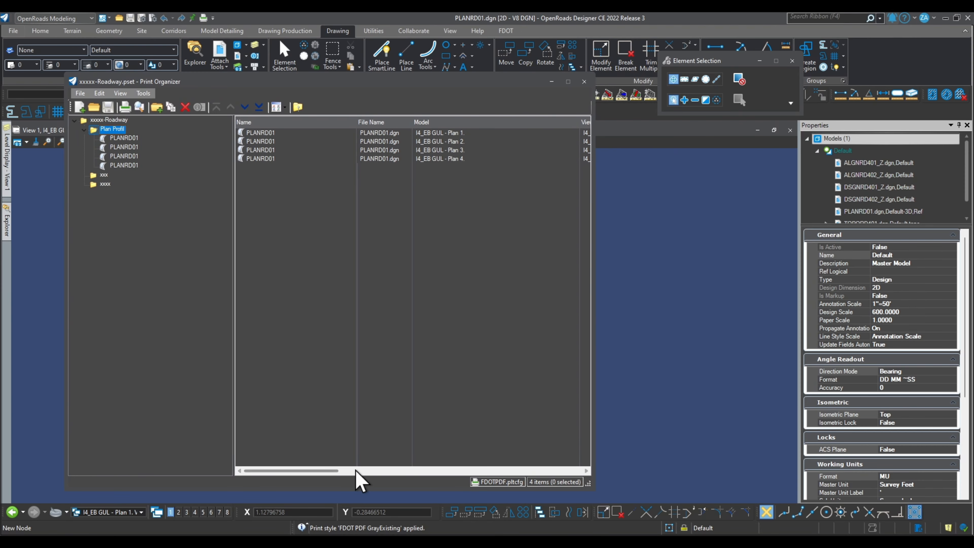
{"action": "left_click", "coordinate": [347, 471]}
{"action": "left_click_drag", "start_coordinate": [350, 471], "coordinate": [494, 471]}
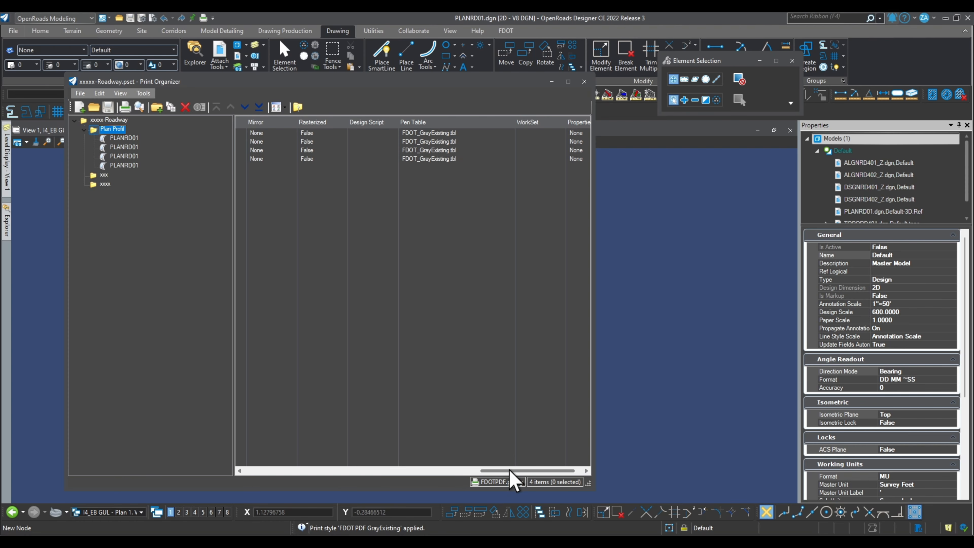
{"action": "left_click_drag", "start_coordinate": [510, 471], "coordinate": [273, 471]}
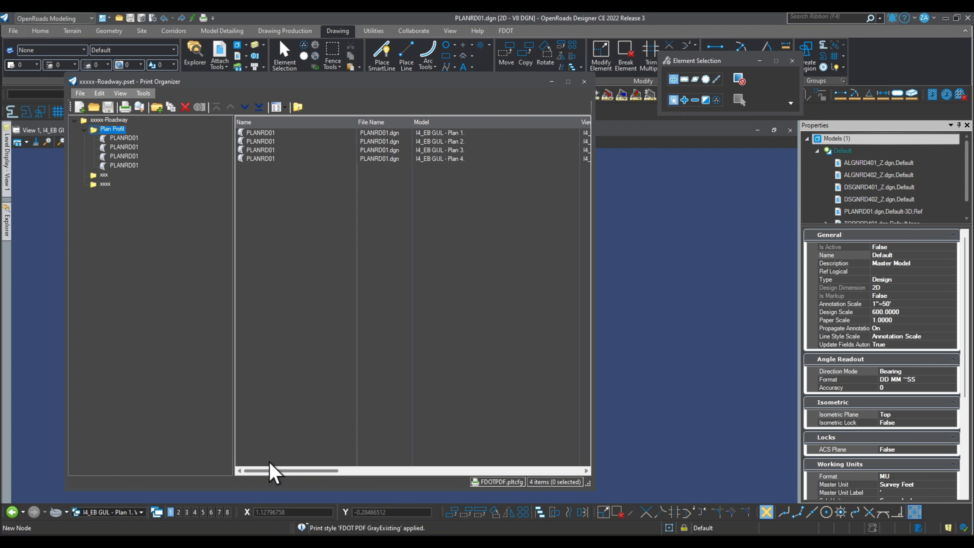
{"action": "left_click", "coordinate": [108, 107]}
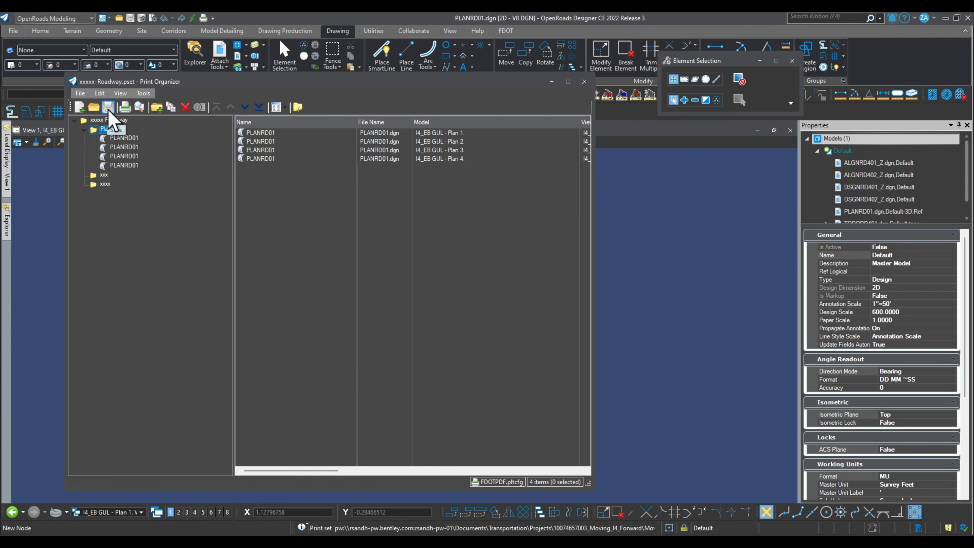
{"action": "left_click", "coordinate": [392, 375]}
{"action": "left_click", "coordinate": [584, 82]}
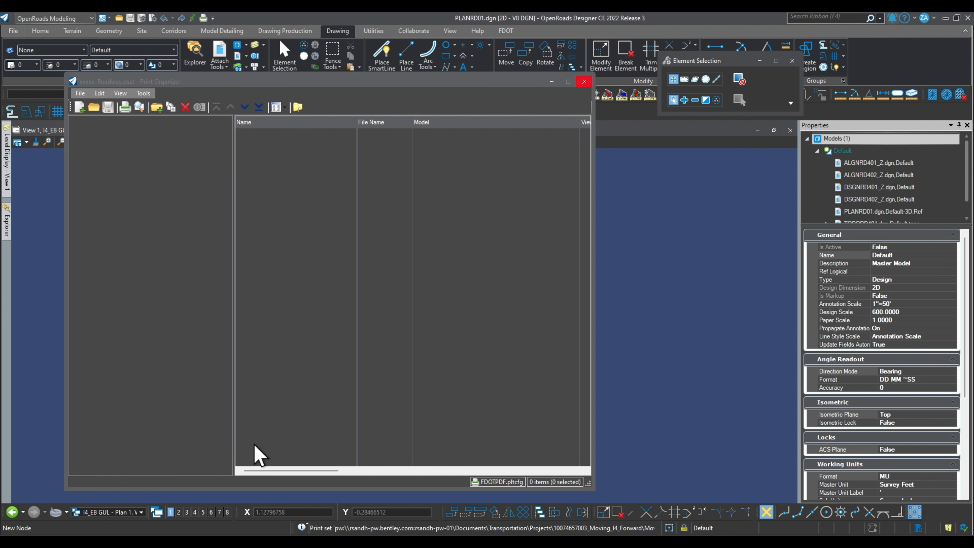
{"action": "left_click", "coordinate": [584, 82]}
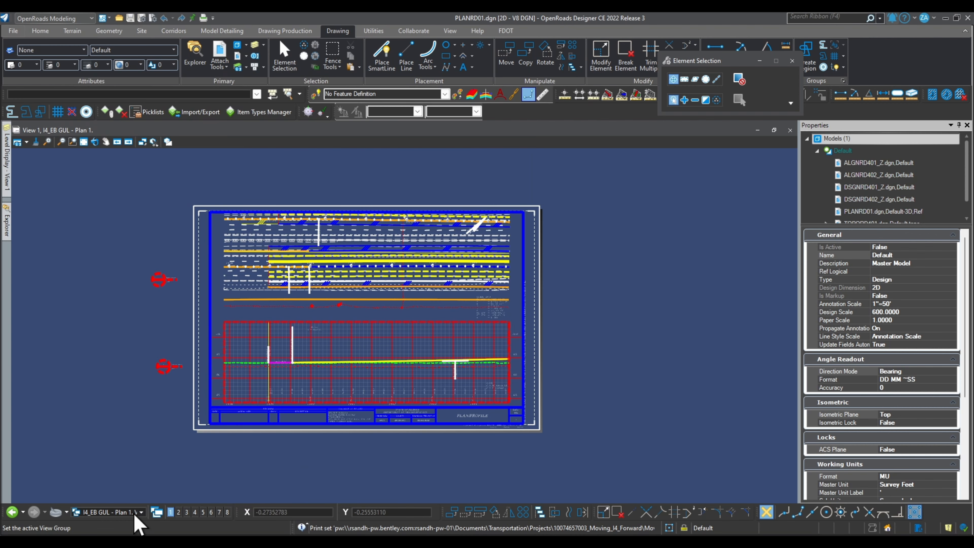
- Switch to the Default view group and display the list of references attached to the model
{"action": "left_click", "coordinate": [135, 512]}
{"action": "left_click", "coordinate": [120, 399]}
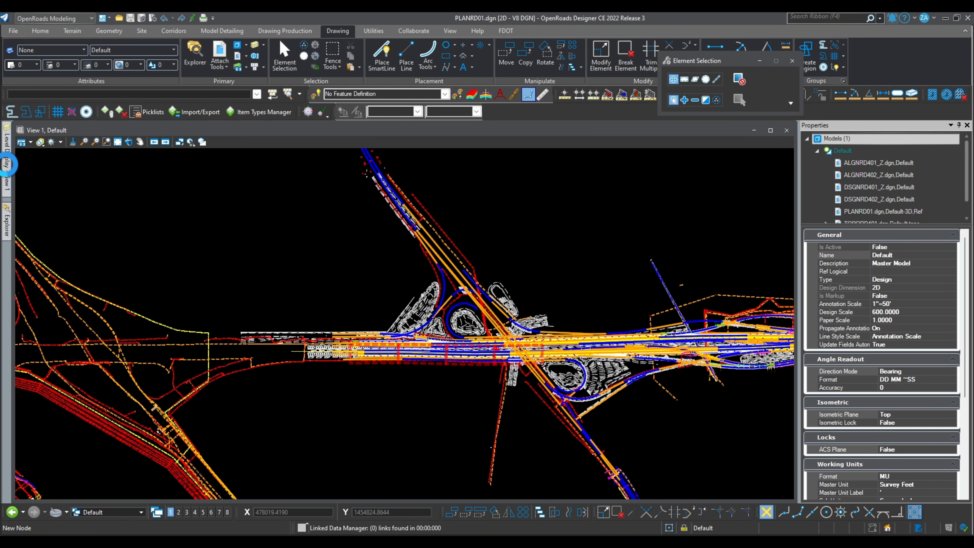
{"action": "left_click", "coordinate": [7, 164]}
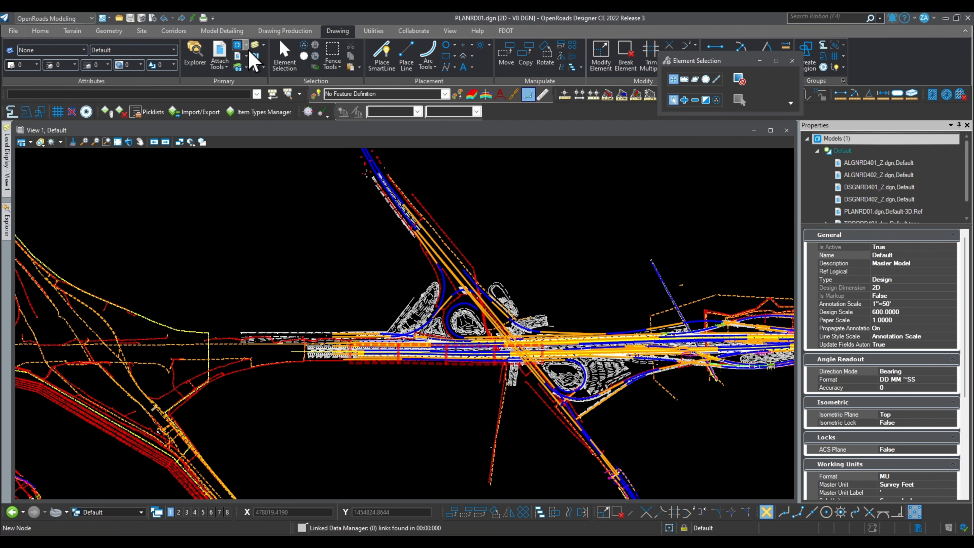
{"action": "left_click", "coordinate": [220, 54]}
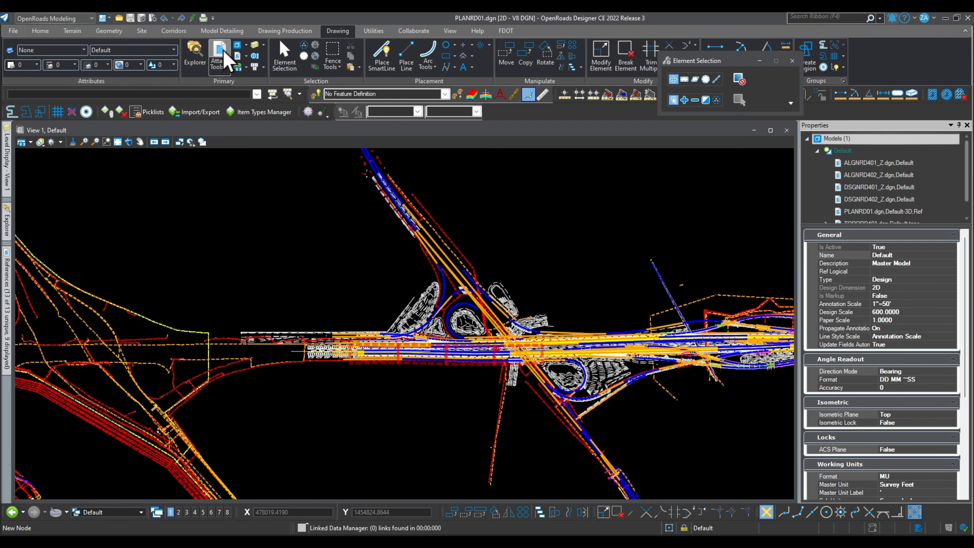
{"action": "mouse_move", "coordinate": [11, 278]}
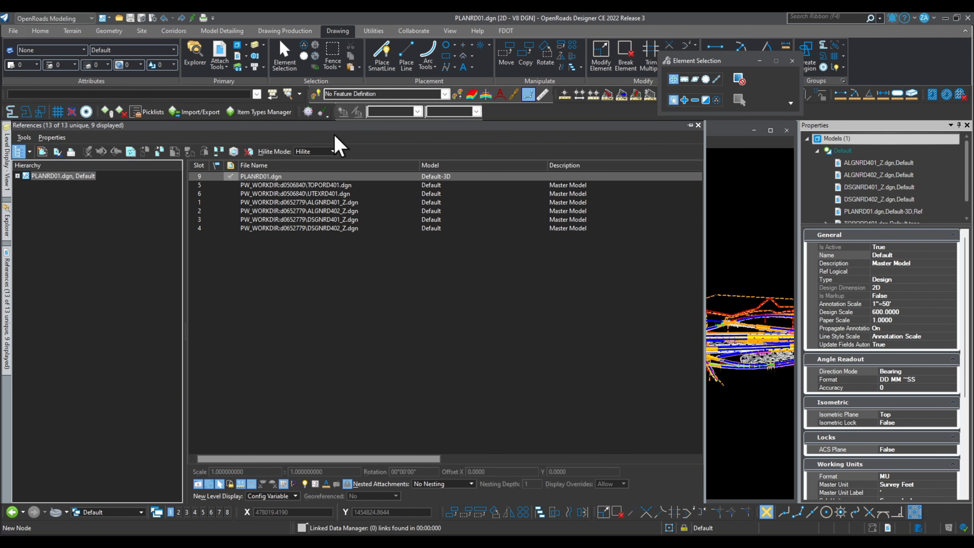
- Examine the logical names of the TOPORD401.dgn and UTEXRD401.dgn references and highlight each reference's elements
{"action": "left_click", "coordinate": [336, 194]}
{"action": "left_click", "coordinate": [341, 185]}
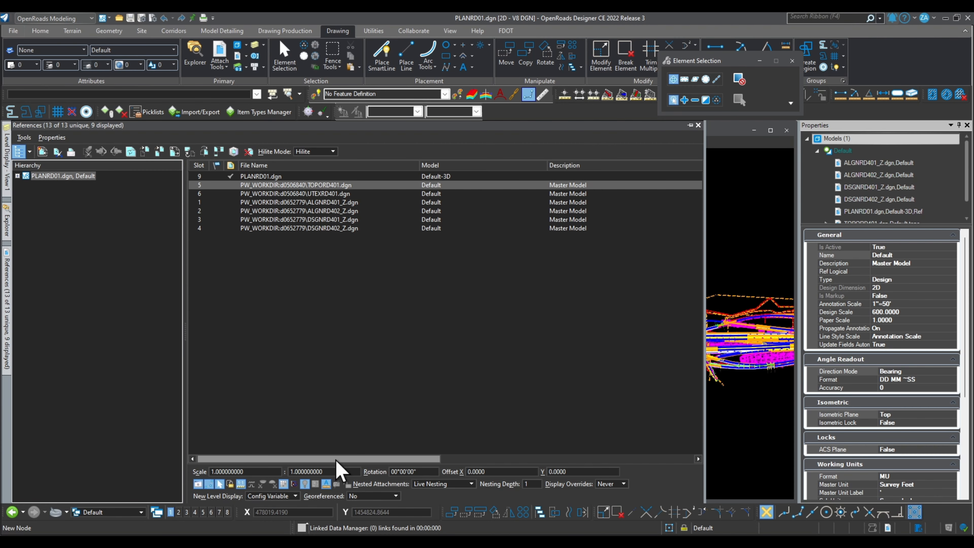
{"action": "left_click_drag", "start_coordinate": [336, 460], "coordinate": [515, 463]}
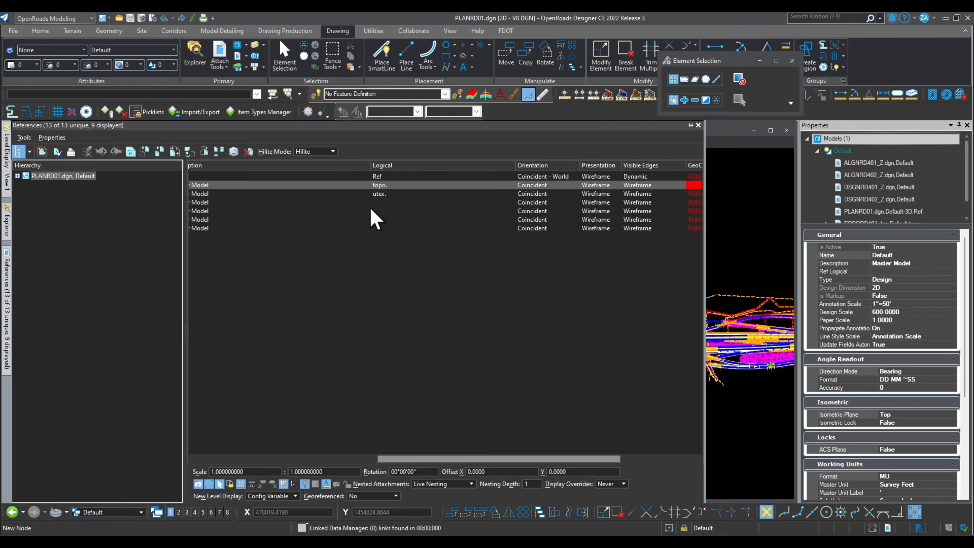
{"action": "left_click", "coordinate": [388, 195]}
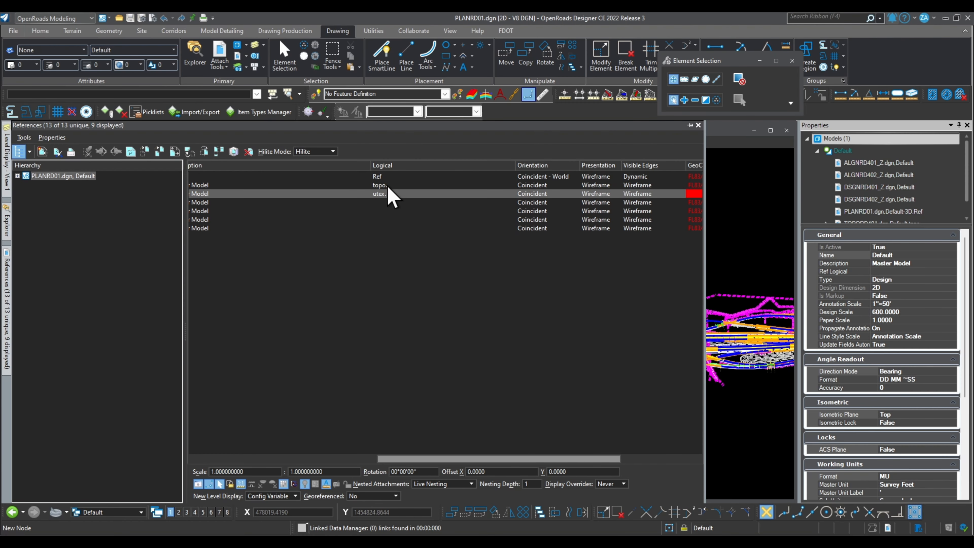
{"action": "left_click", "coordinate": [387, 185]}
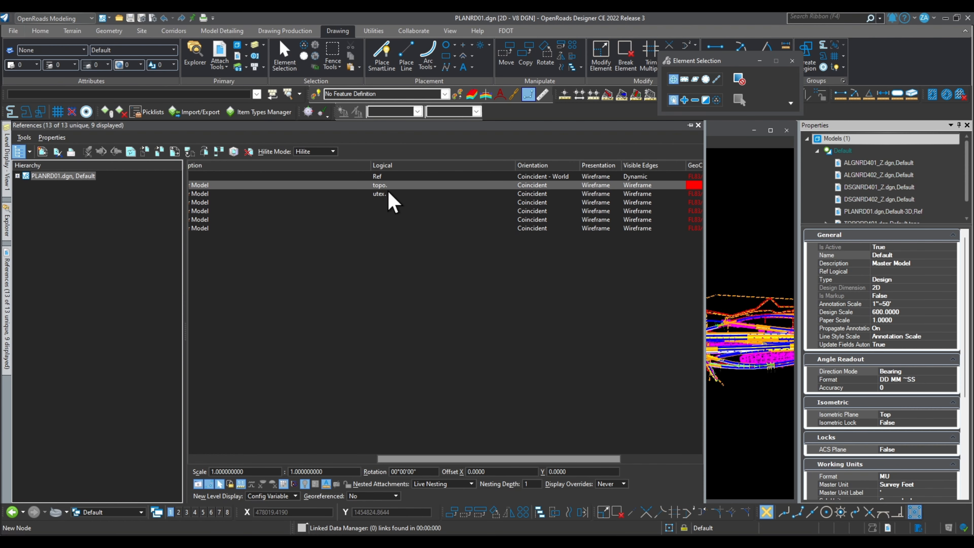
{"action": "left_click", "coordinate": [395, 194]}
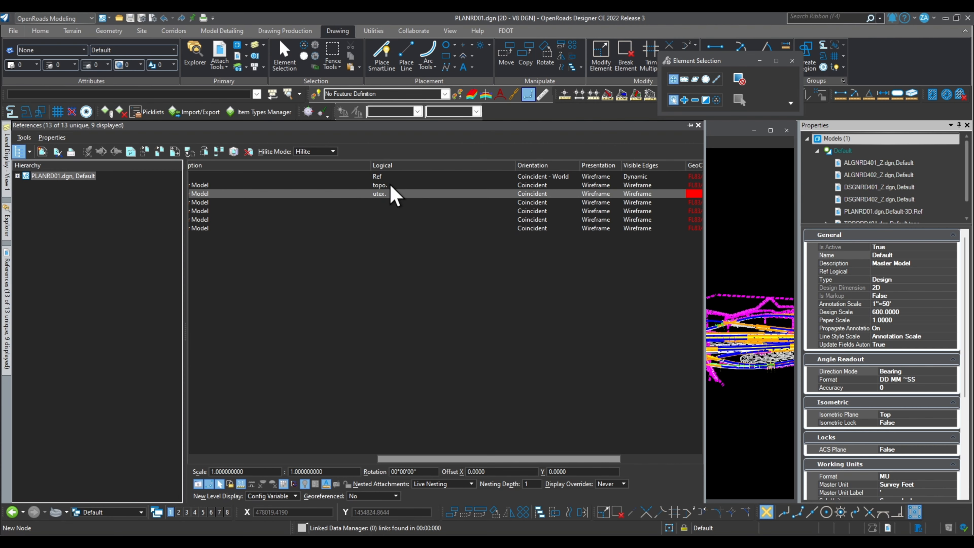
{"action": "left_click", "coordinate": [390, 185]}
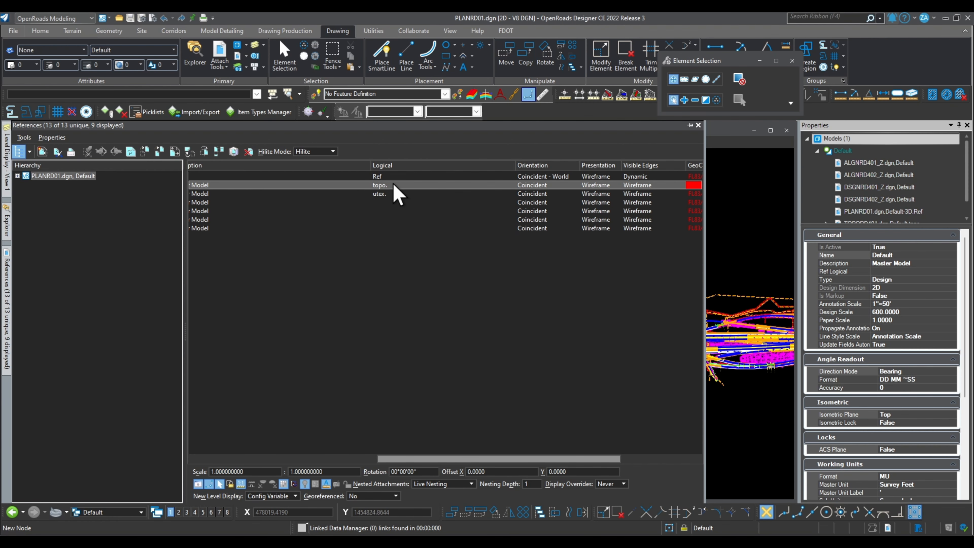
- Return to the I4_EB GUL - Plan 1 sheet and apply the FDOT PDF GrayExisting print style in the print settings
{"action": "double_click", "coordinate": [393, 185]}
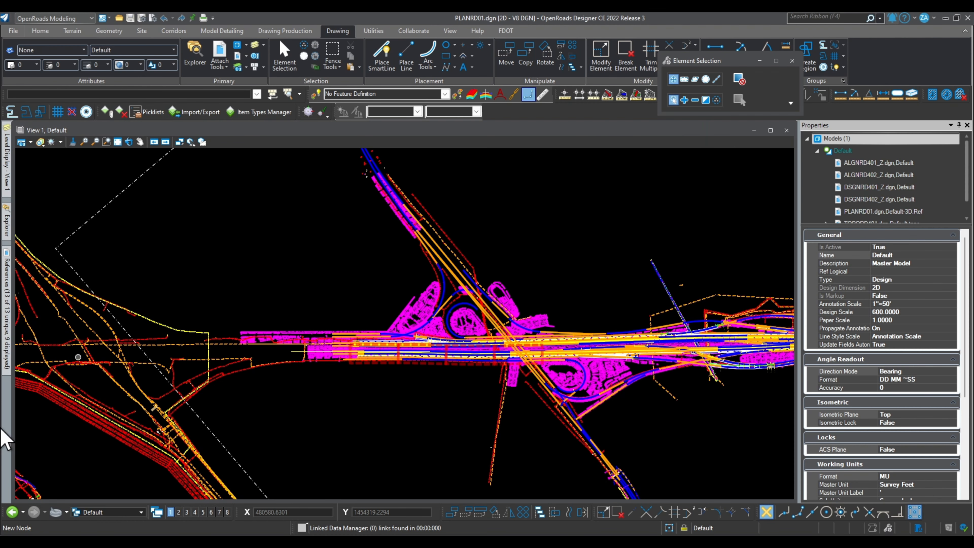
{"action": "left_click", "coordinate": [15, 512]}
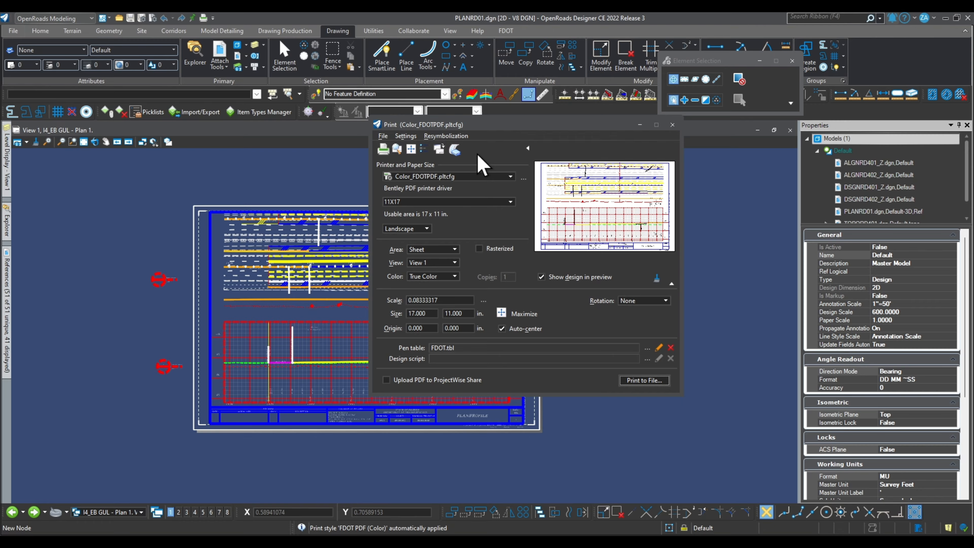
{"action": "left_click", "coordinate": [455, 149]}
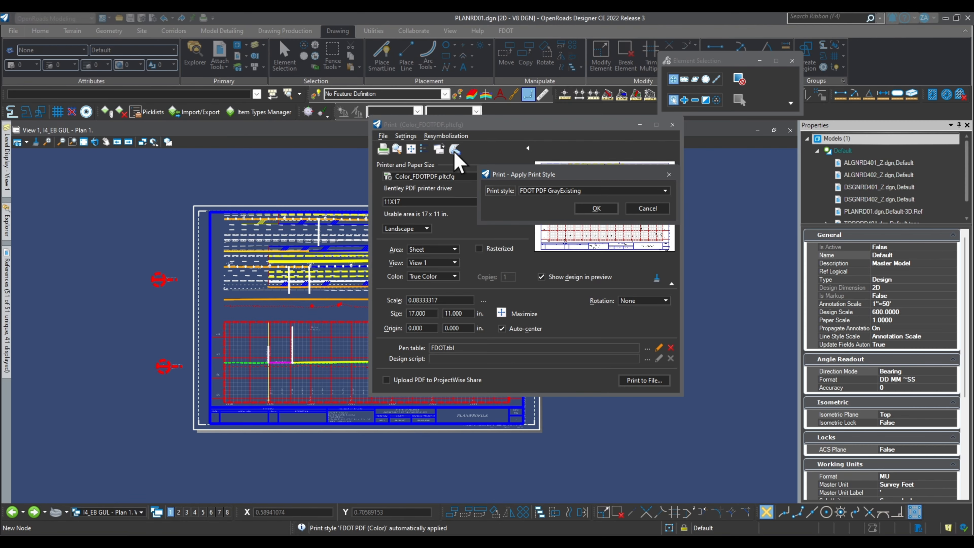
{"action": "left_click", "coordinate": [592, 209]}
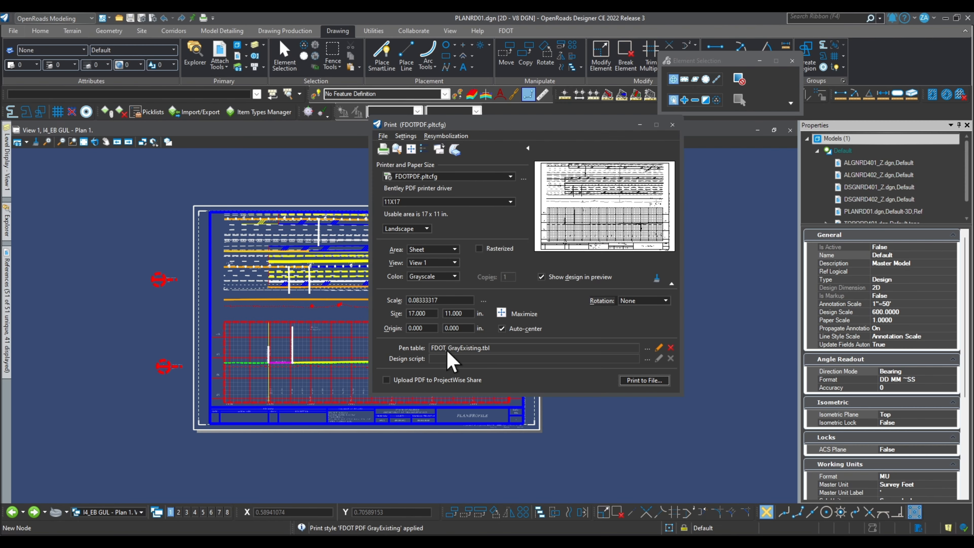
- Browse for the print's pen table file and open FDOT_GrayExisting.tbl from the FDOT Plotting folder in Notepad
{"action": "left_click", "coordinate": [649, 347]}
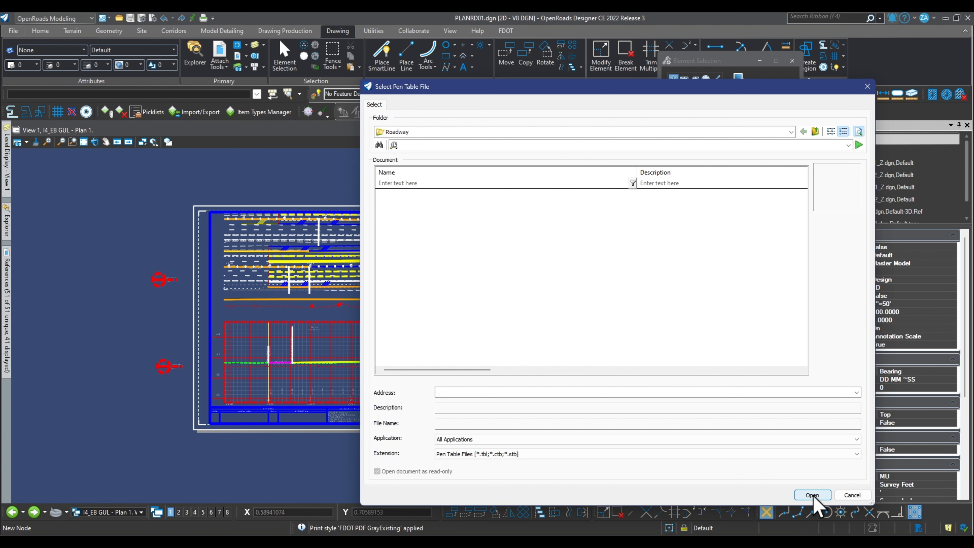
{"action": "left_click", "coordinate": [848, 495]}
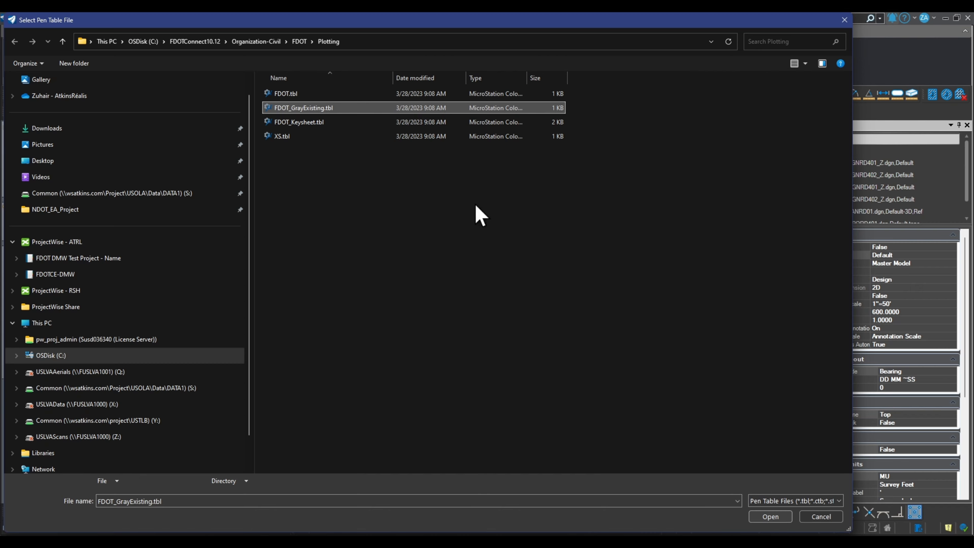
{"action": "right_click", "coordinate": [340, 105]}
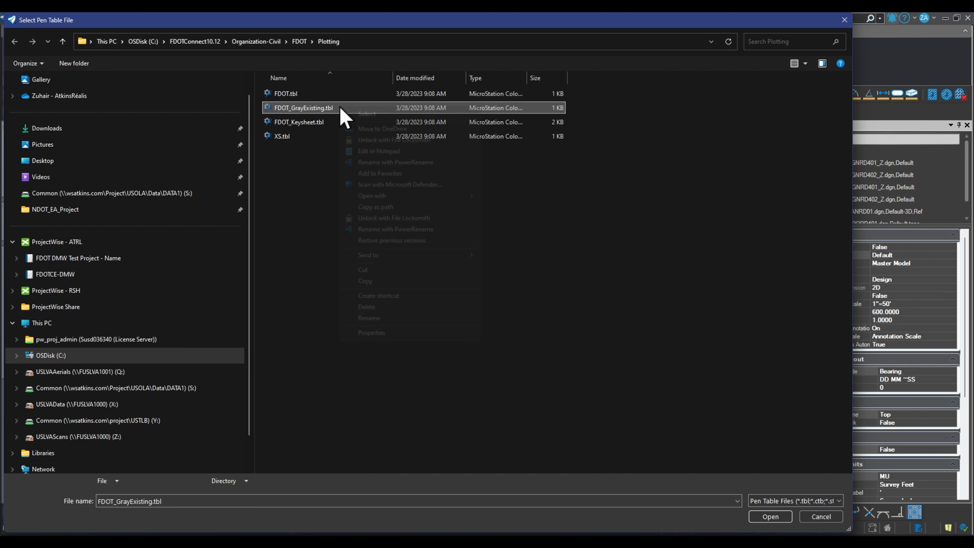
{"action": "left_click", "coordinate": [375, 152]}
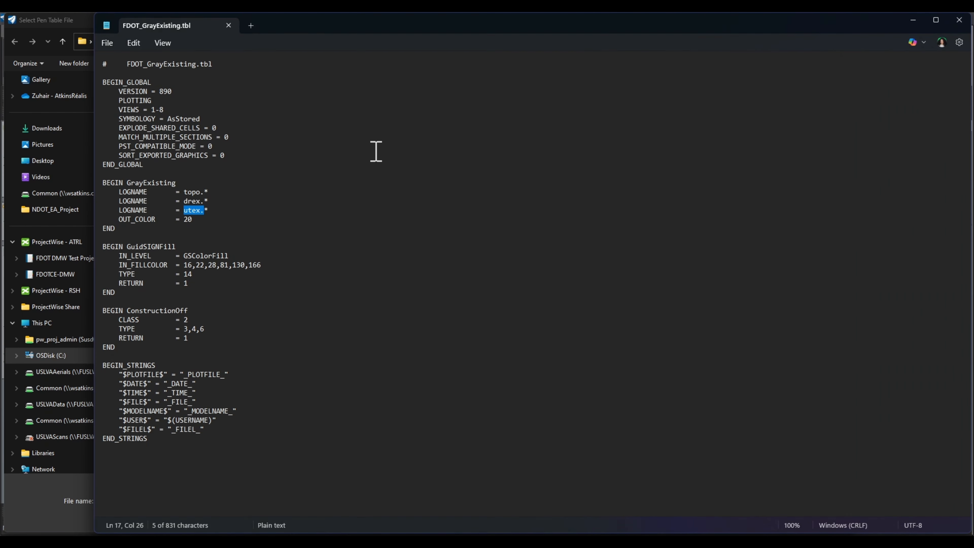
- Examine the LOGNAME entries and output color in the GrayExisting section, and close the file without saving any edits
{"action": "left_click", "coordinate": [219, 194]}
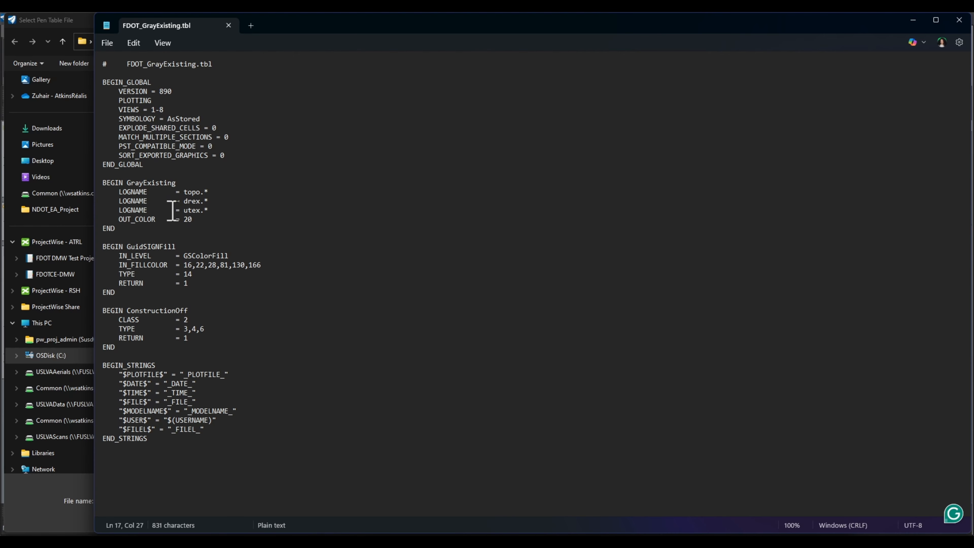
{"action": "key", "text": "Return"}
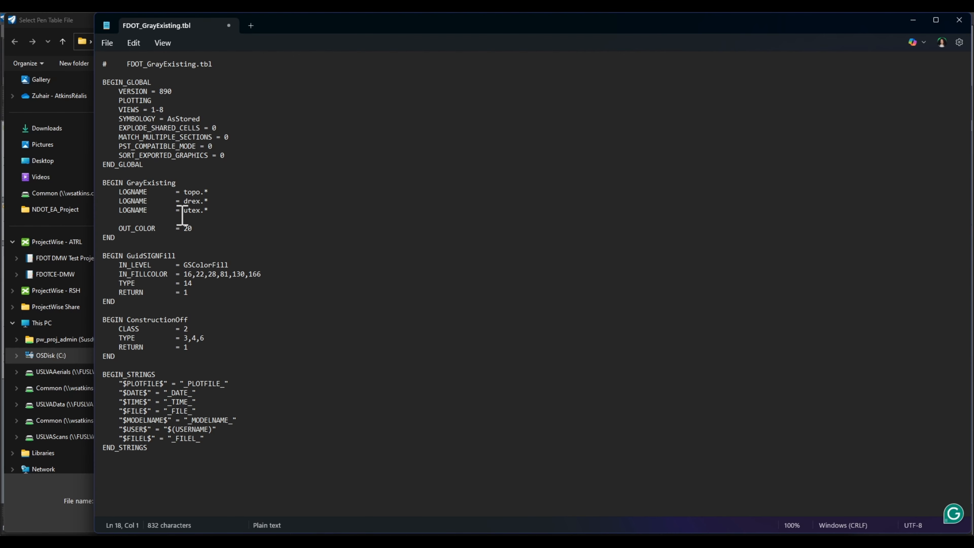
{"action": "left_click_drag", "start_coordinate": [185, 191], "coordinate": [203, 192]}
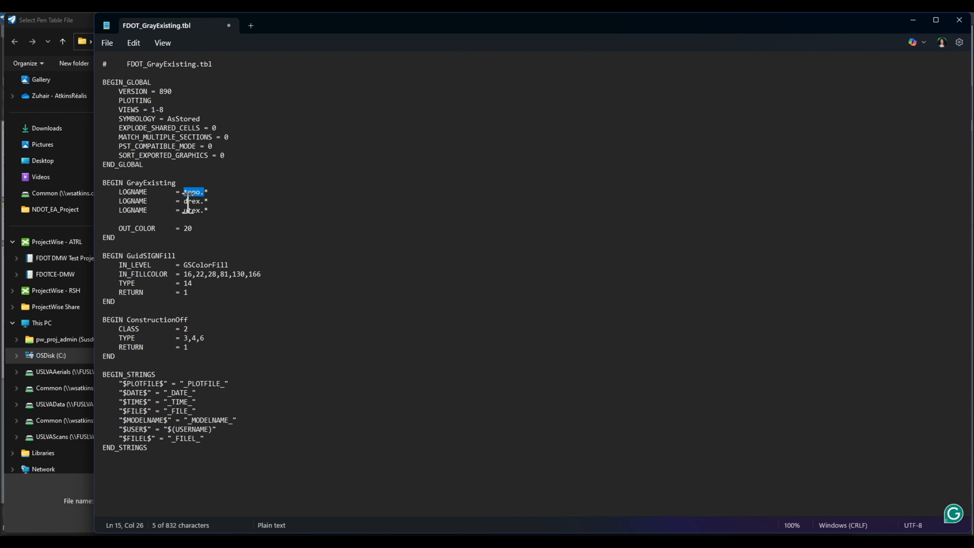
{"action": "left_click", "coordinate": [130, 221]}
{"action": "key", "text": "BackSpace"}
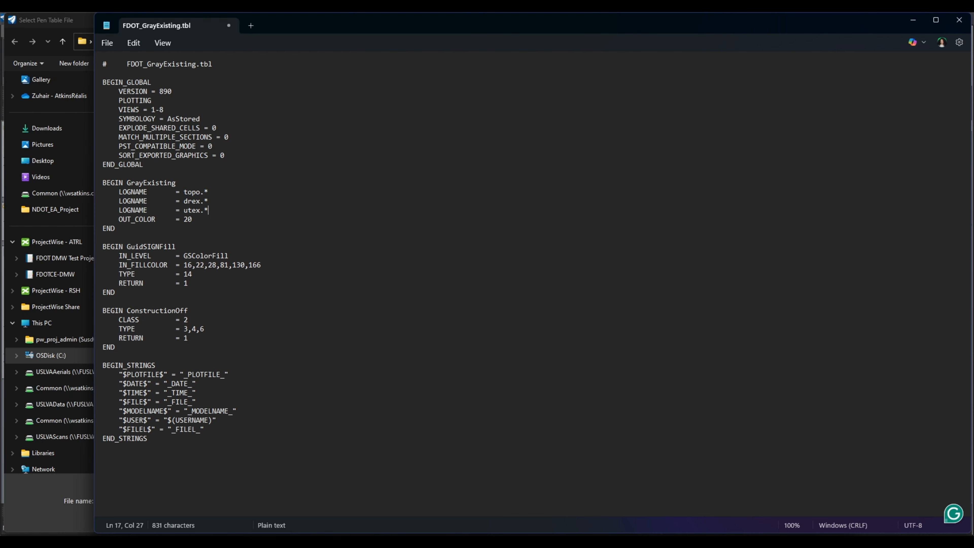
{"action": "left_click_drag", "start_coordinate": [181, 220], "coordinate": [194, 221]}
{"action": "left_click", "coordinate": [229, 25]}
{"action": "left_click", "coordinate": [550, 309]}
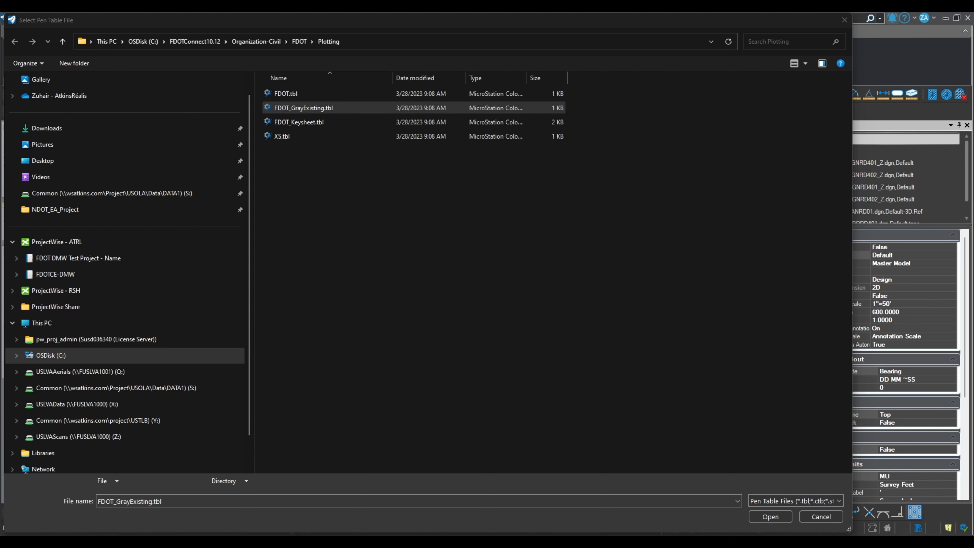
- Bring up the YouTube video on creating plans with FDOT's GrayExisting.tbl, highlight its title, pause playback and move the browser away
{"action": "left_click_drag", "start_coordinate": [973, 82], "coordinate": [583, 71]}
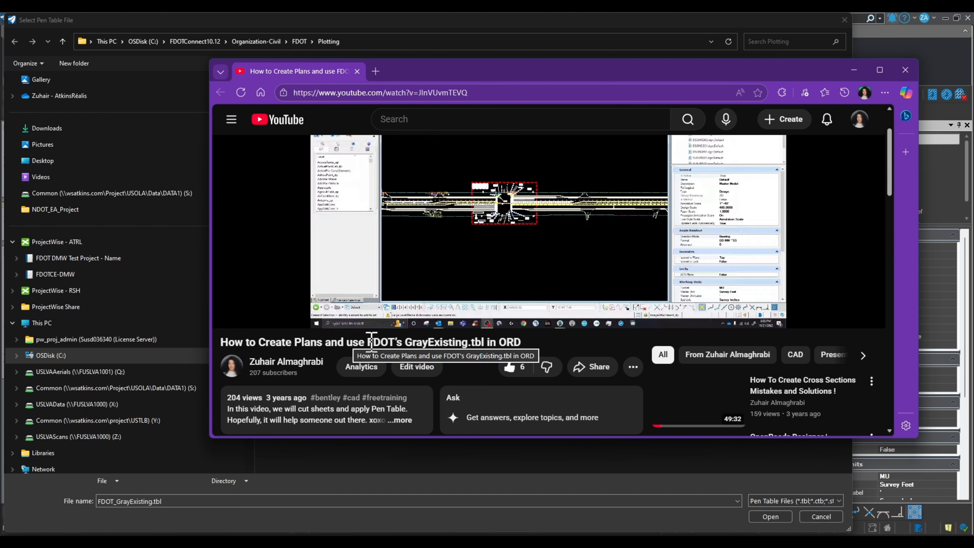
{"action": "left_click_drag", "start_coordinate": [403, 341], "coordinate": [550, 353]}
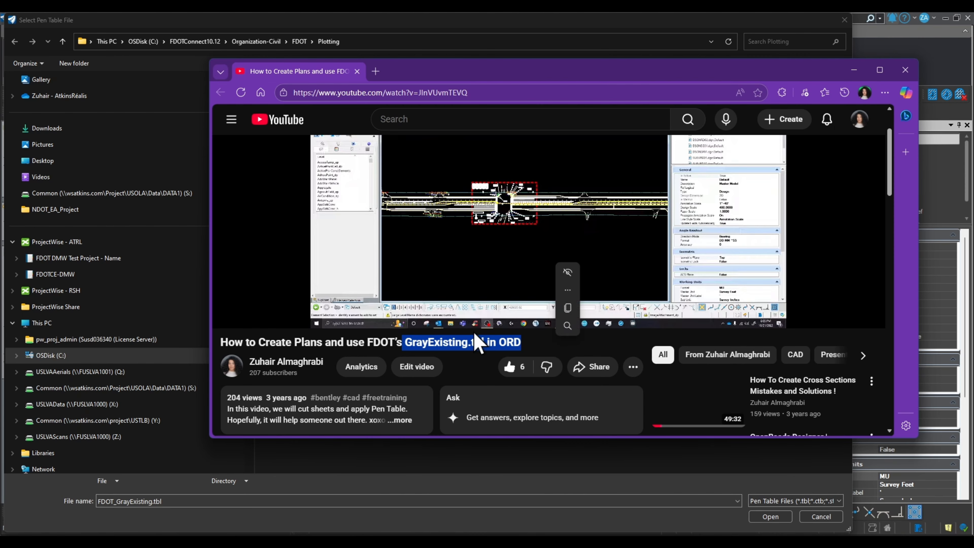
{"action": "left_click", "coordinate": [484, 257]}
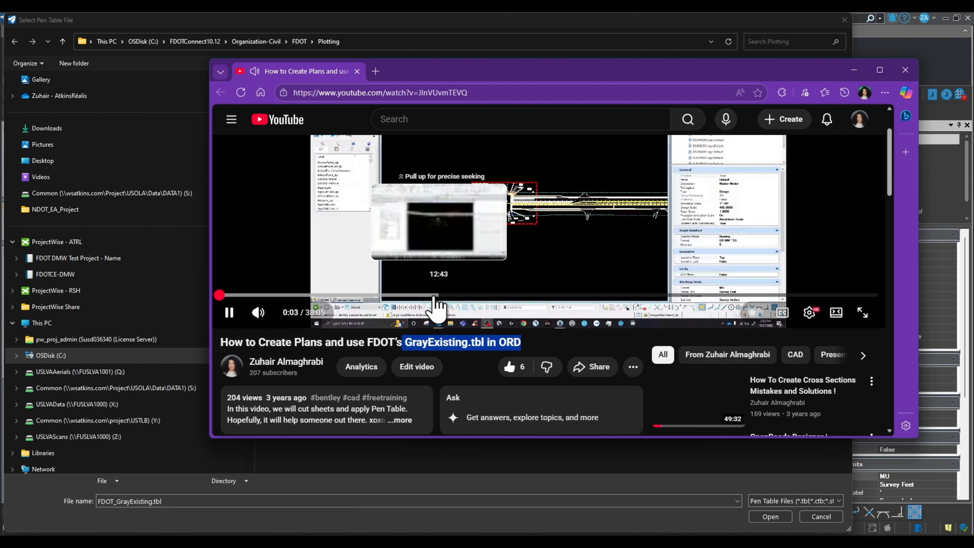
{"action": "left_click", "coordinate": [229, 312]}
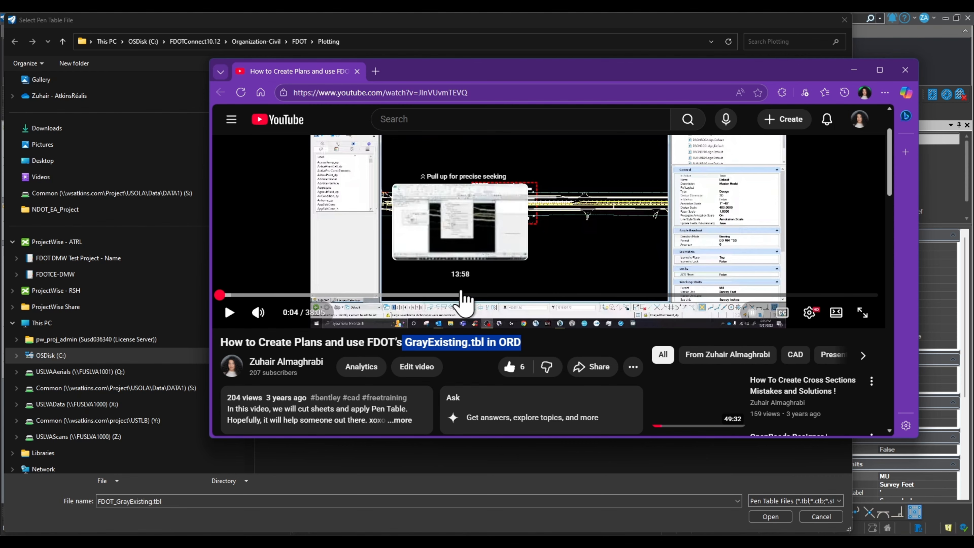
{"action": "left_click_drag", "start_coordinate": [603, 70], "coordinate": [511, 13]}
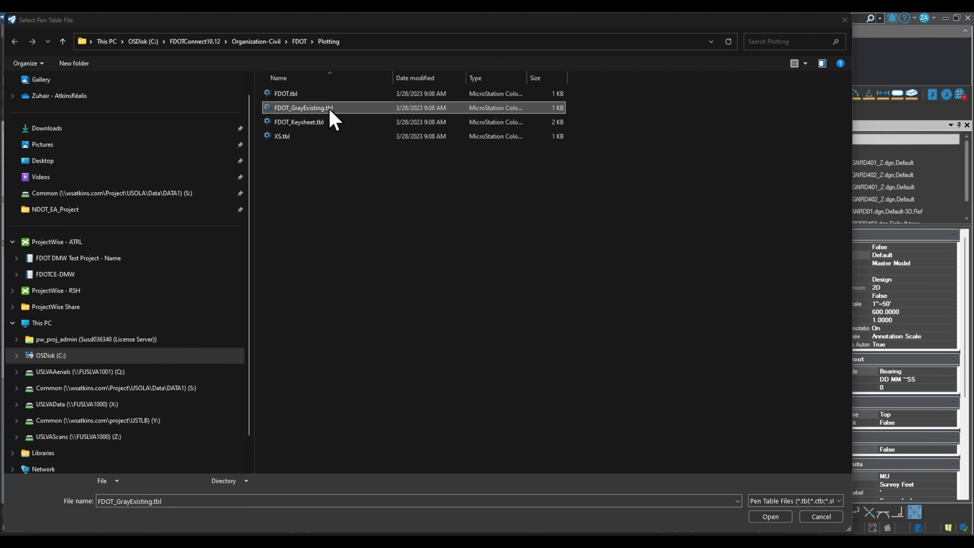
- Open the FDOT_GrayExisting pen table for modification, review its GrayExisting, GuidSIGNFill and ConstructionOff sections, and close the pen table and print dialogs
{"action": "left_click", "coordinate": [845, 20]}
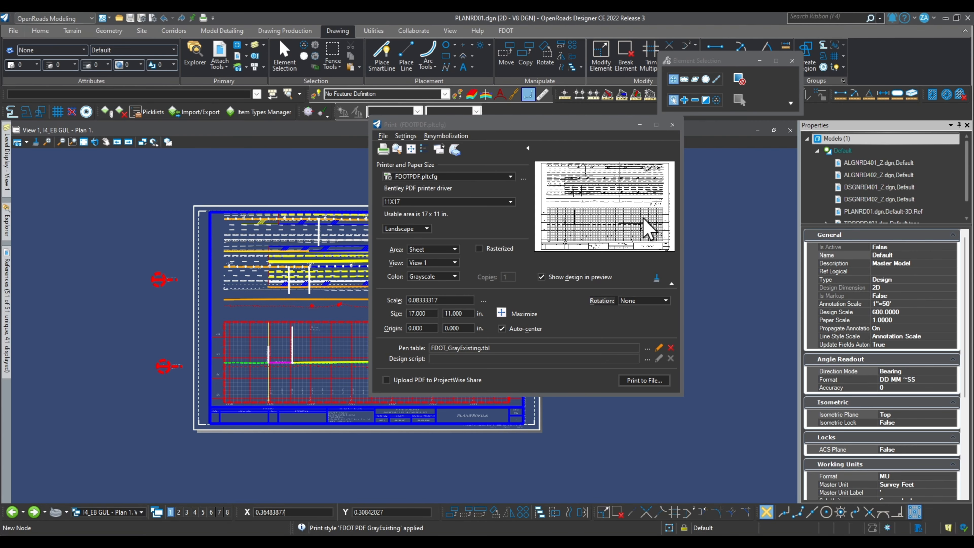
{"action": "left_click", "coordinate": [659, 348]}
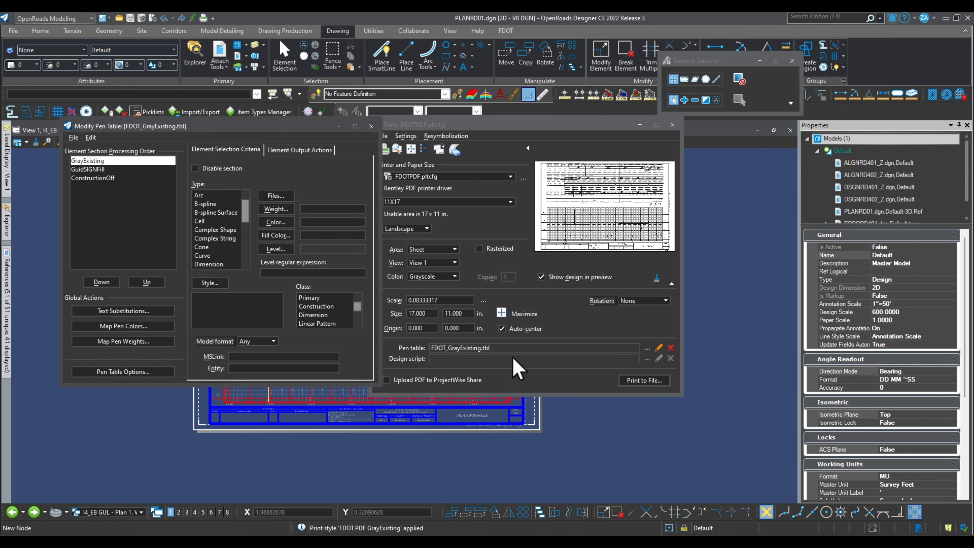
{"action": "left_click_drag", "start_coordinate": [143, 125], "coordinate": [280, 193]}
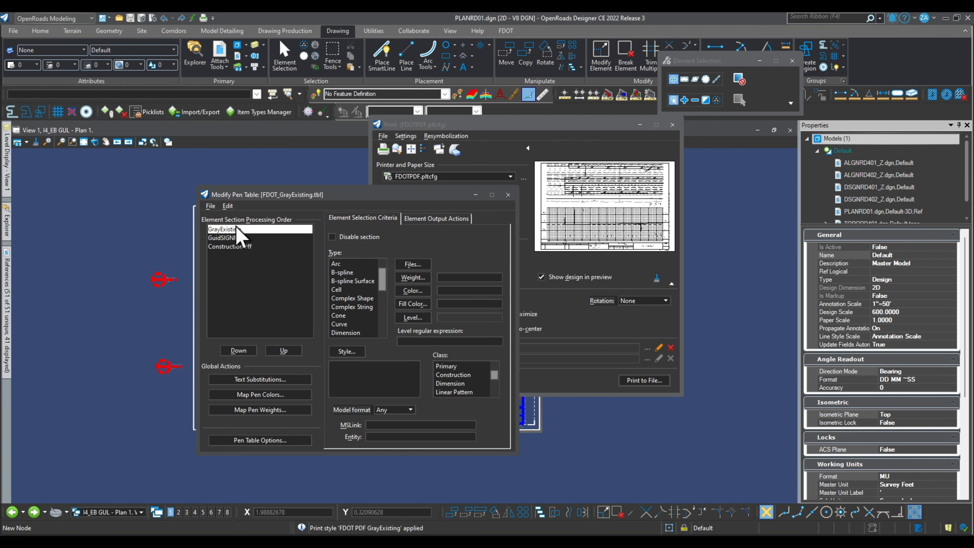
{"action": "left_click", "coordinate": [237, 239]}
{"action": "left_click", "coordinate": [237, 246]}
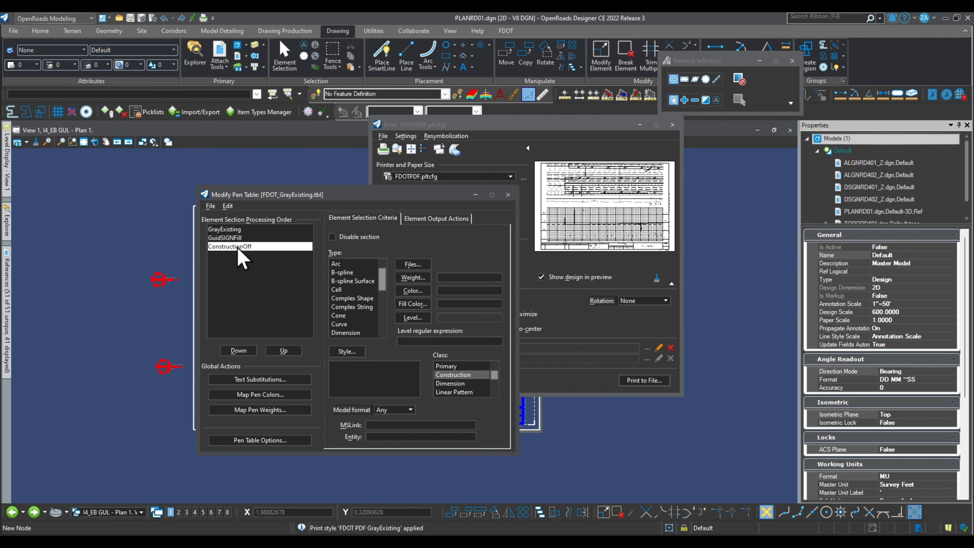
{"action": "left_click", "coordinate": [235, 239]}
{"action": "left_click", "coordinate": [236, 230]}
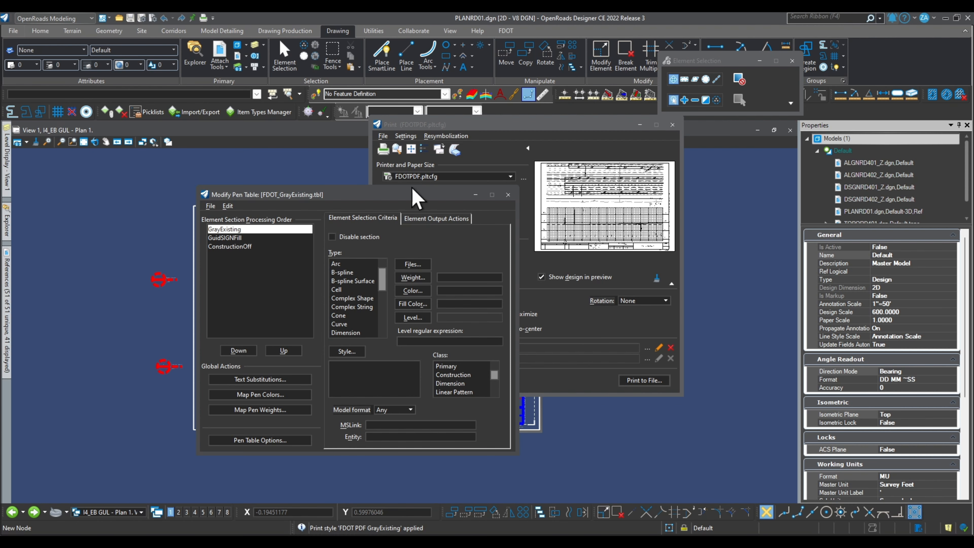
{"action": "left_click", "coordinate": [508, 194]}
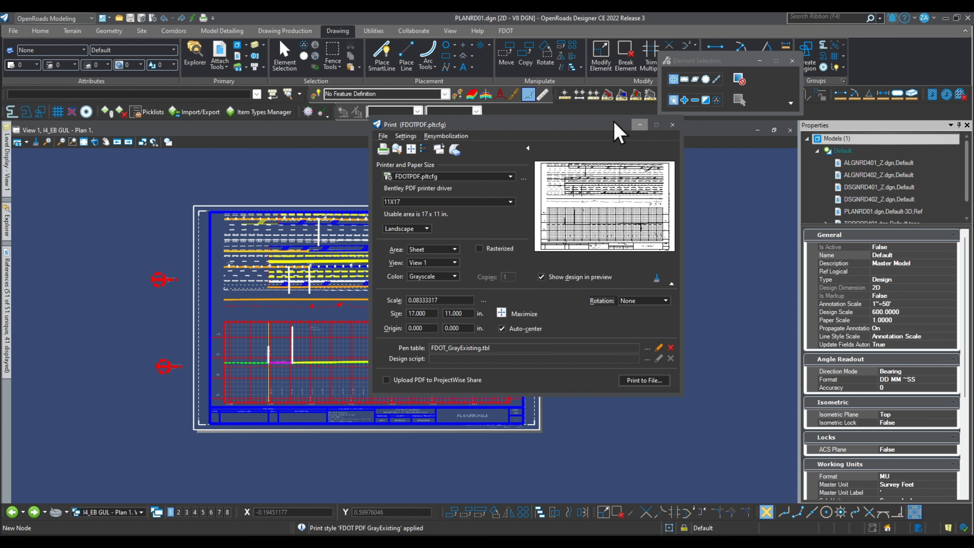
{"action": "left_click_drag", "start_coordinate": [592, 126], "coordinate": [504, 165]}
{"action": "left_click", "coordinate": [585, 156]}
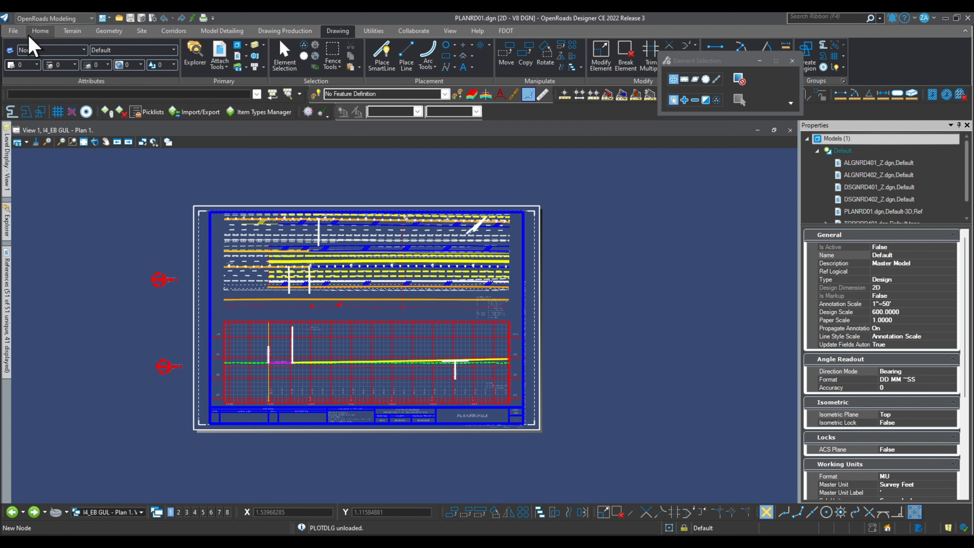
- Open Print Organizer for the active PLANRD01.dgn file
{"action": "left_click", "coordinate": [13, 30]}
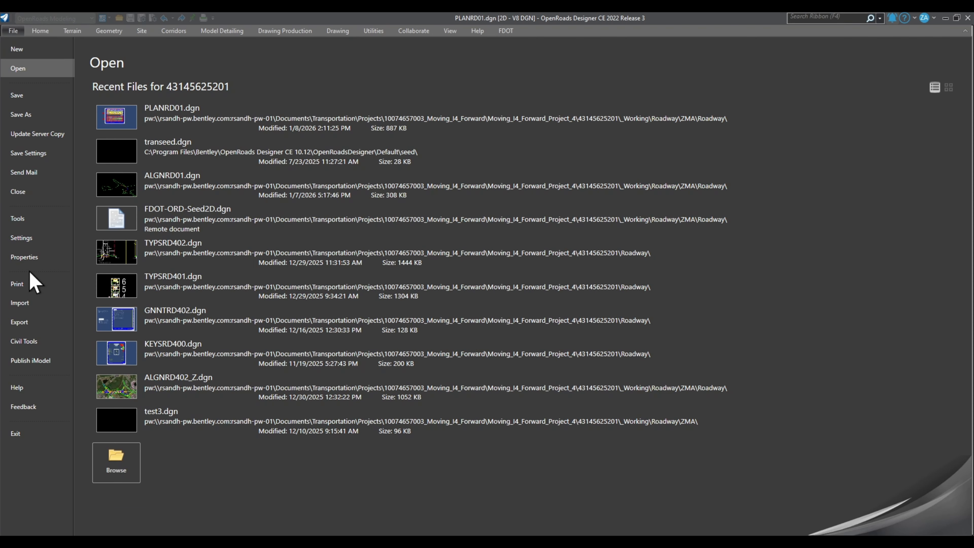
{"action": "left_click", "coordinate": [31, 284]}
{"action": "left_click", "coordinate": [135, 240]}
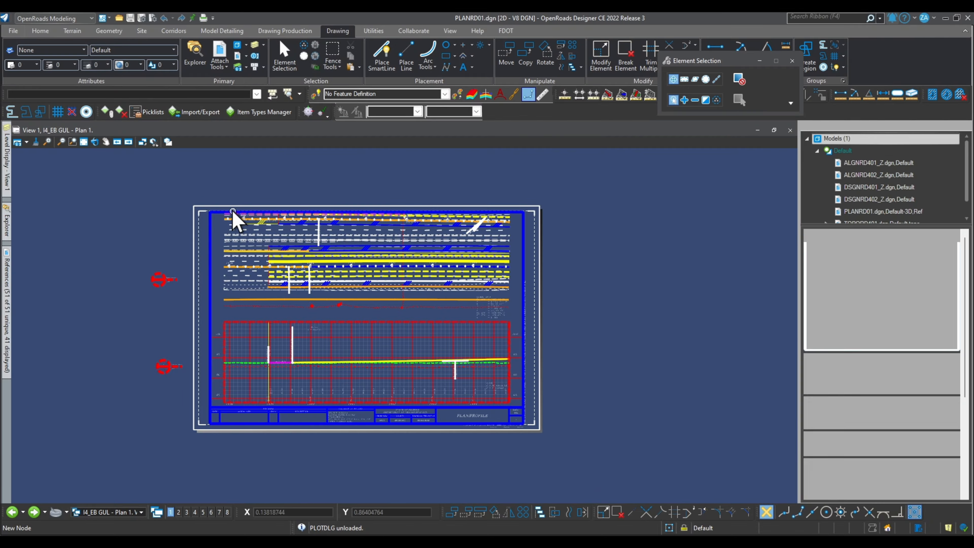
{"action": "left_click", "coordinate": [80, 93]}
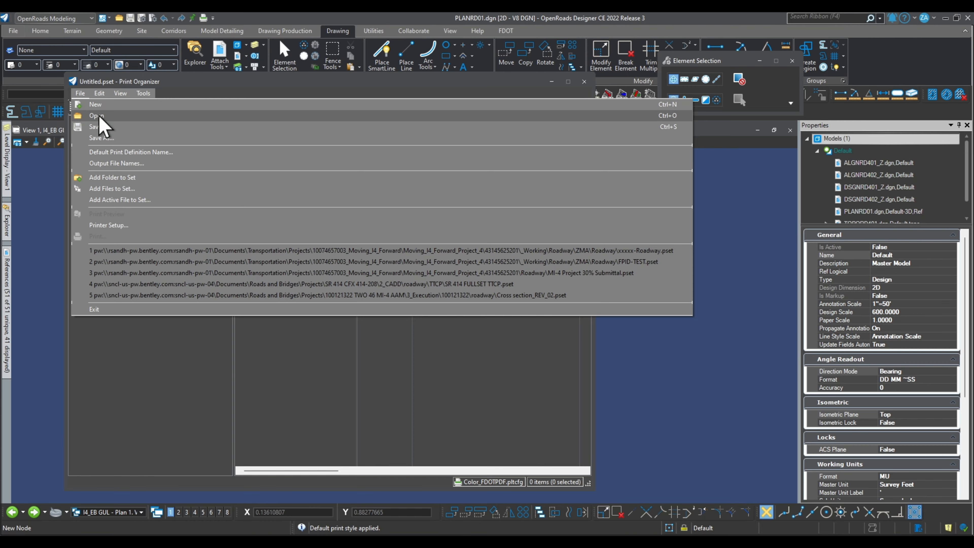
{"action": "left_click", "coordinate": [96, 115]}
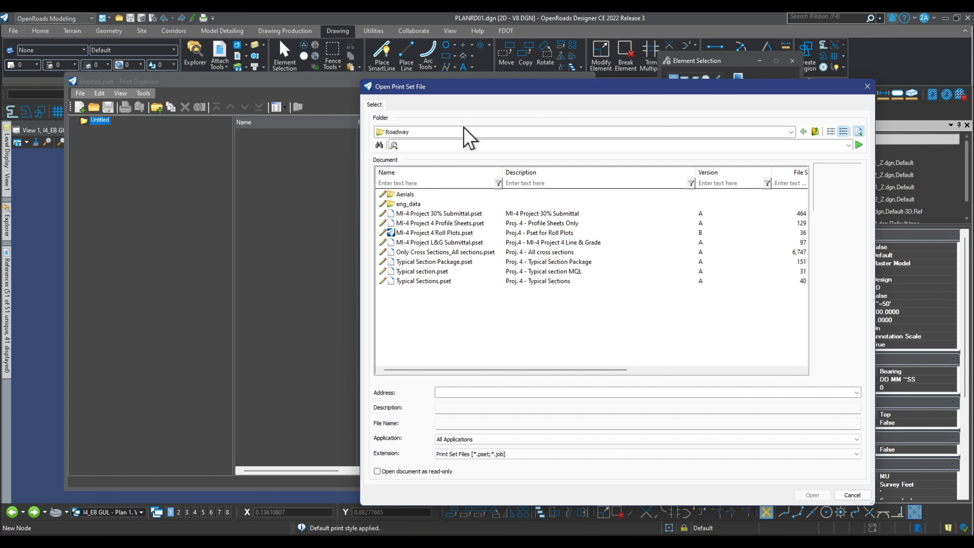
{"action": "left_click", "coordinate": [468, 133]}
{"action": "left_click", "coordinate": [432, 226]}
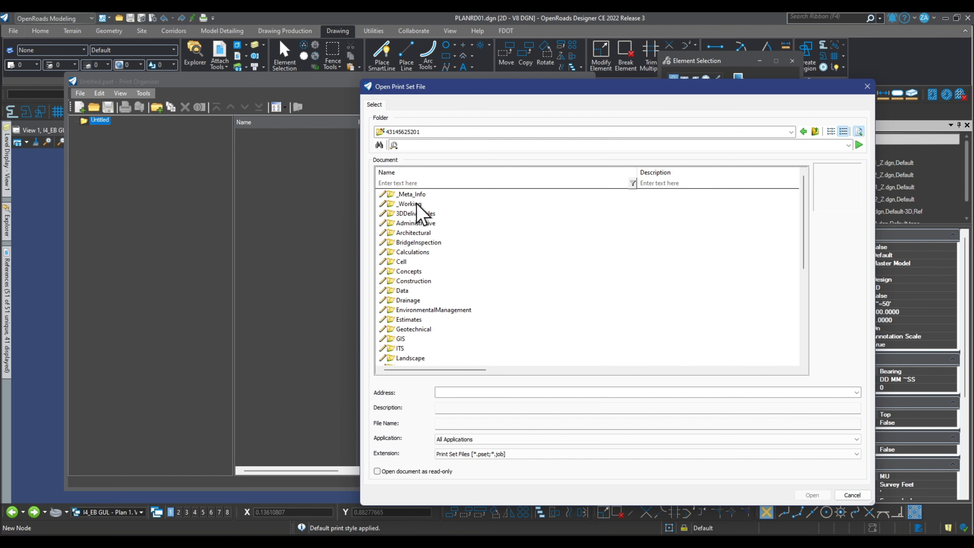
{"action": "double_click", "coordinate": [413, 204]}
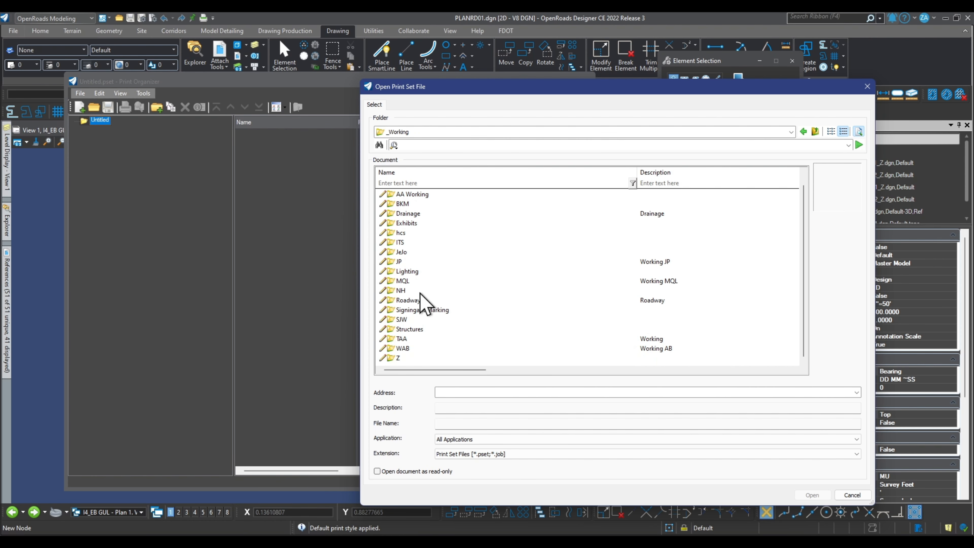
{"action": "double_click", "coordinate": [418, 300]}
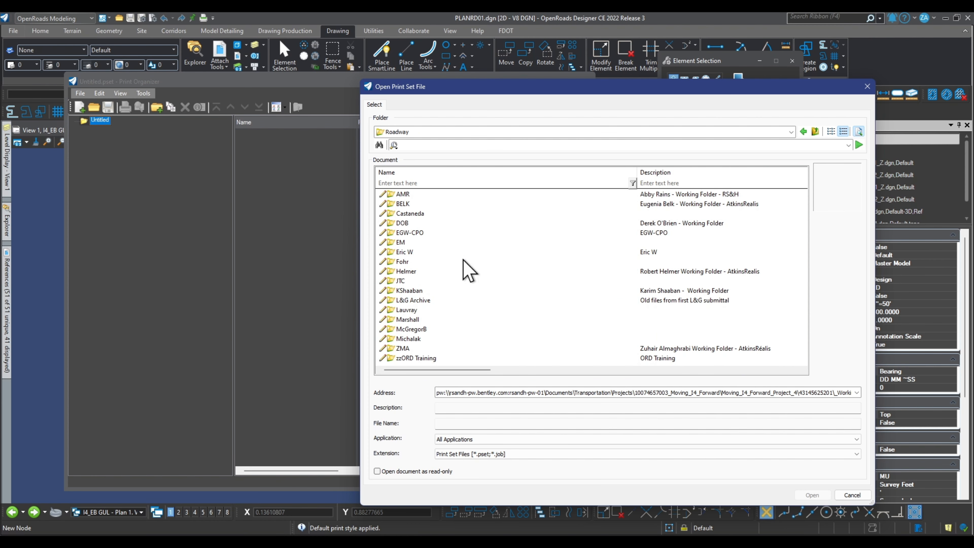
{"action": "double_click", "coordinate": [407, 348]}
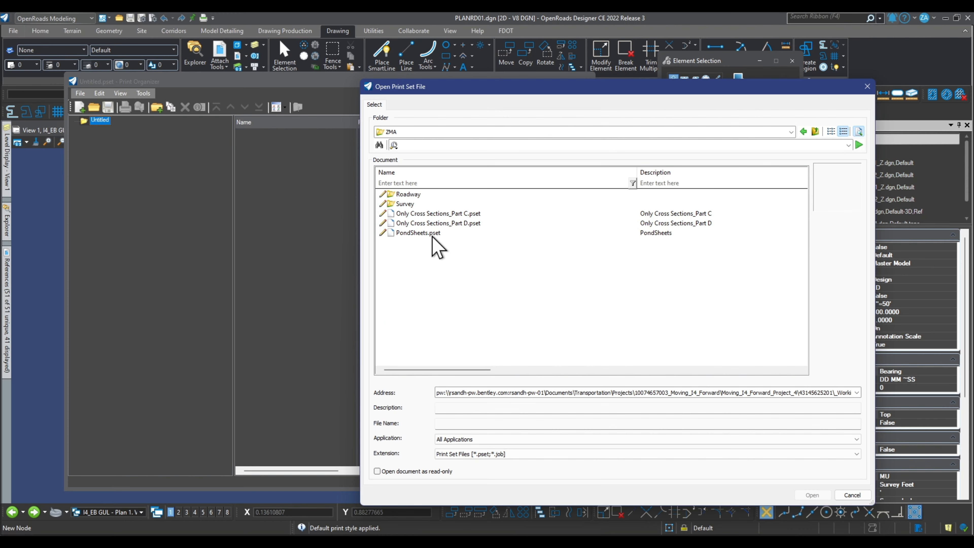
{"action": "double_click", "coordinate": [406, 194]}
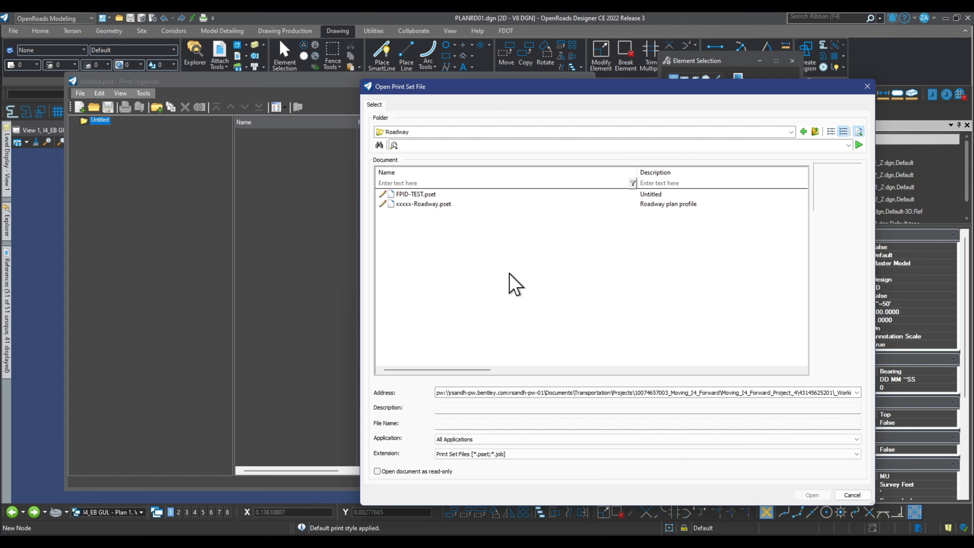
{"action": "left_click", "coordinate": [415, 204]}
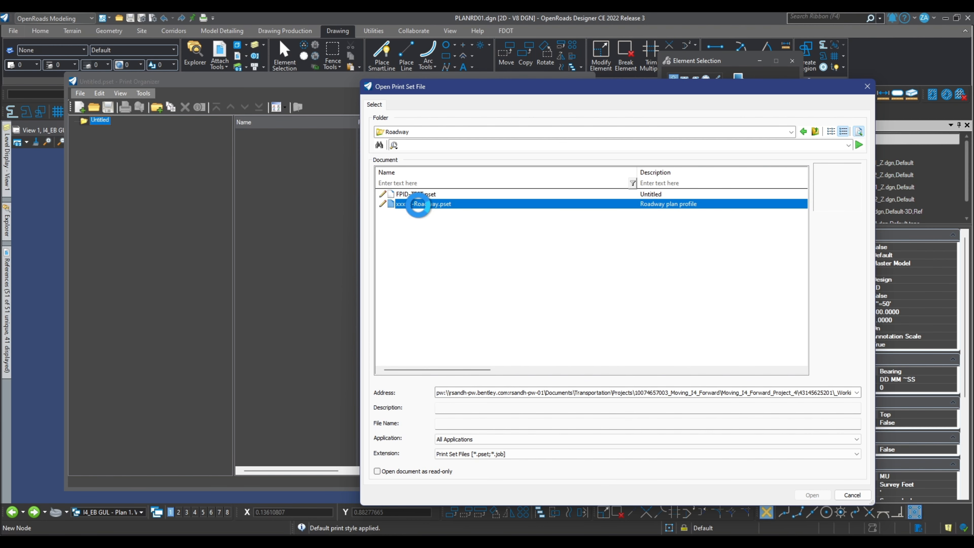
- Load the selected roadway print set, expand its Plan Profil folder and start printing that folder's four sheets
{"action": "left_click", "coordinate": [812, 495]}
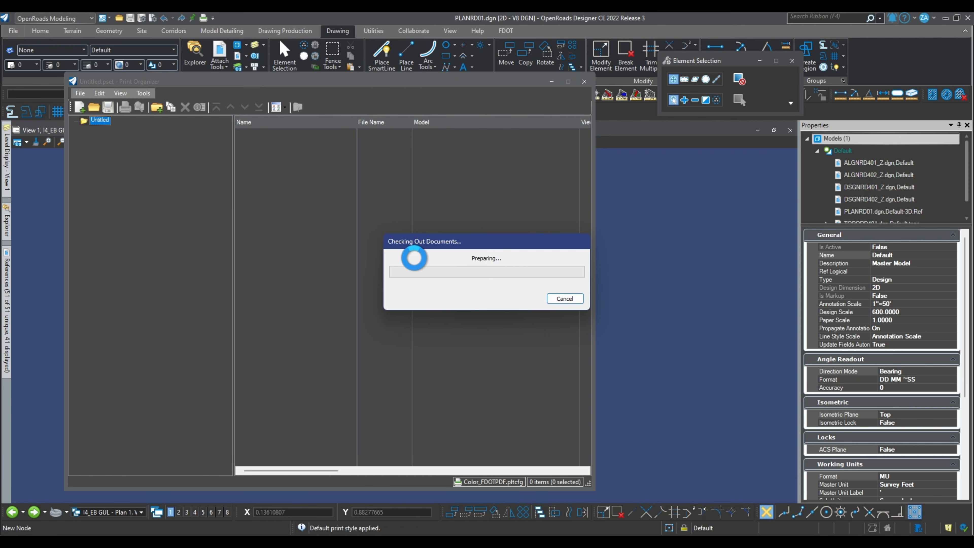
{"action": "left_click", "coordinate": [249, 132]}
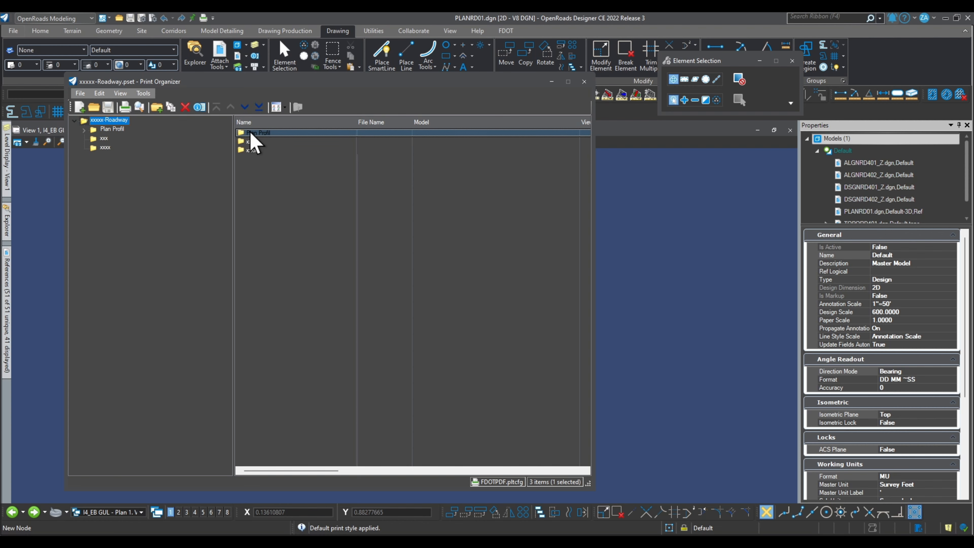
{"action": "double_click", "coordinate": [97, 130]}
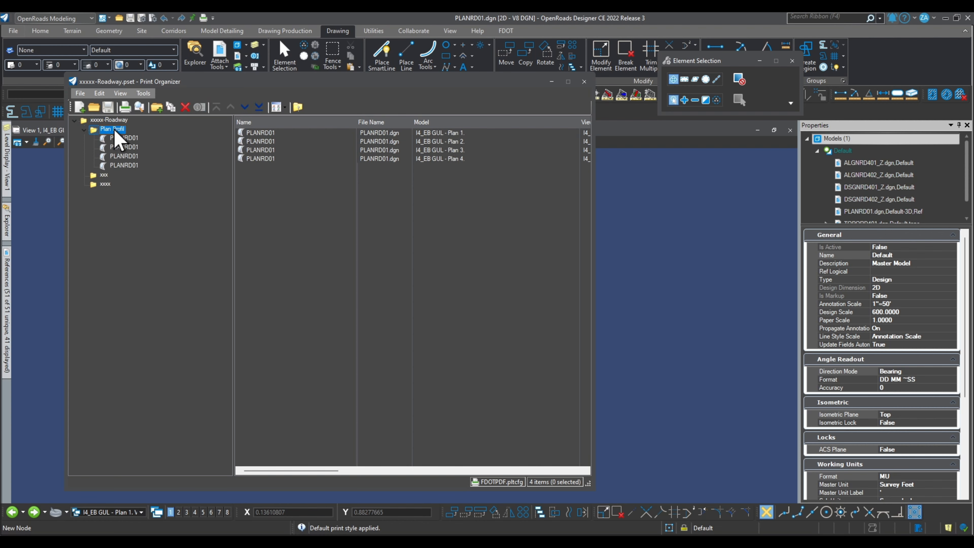
{"action": "right_click", "coordinate": [115, 130]}
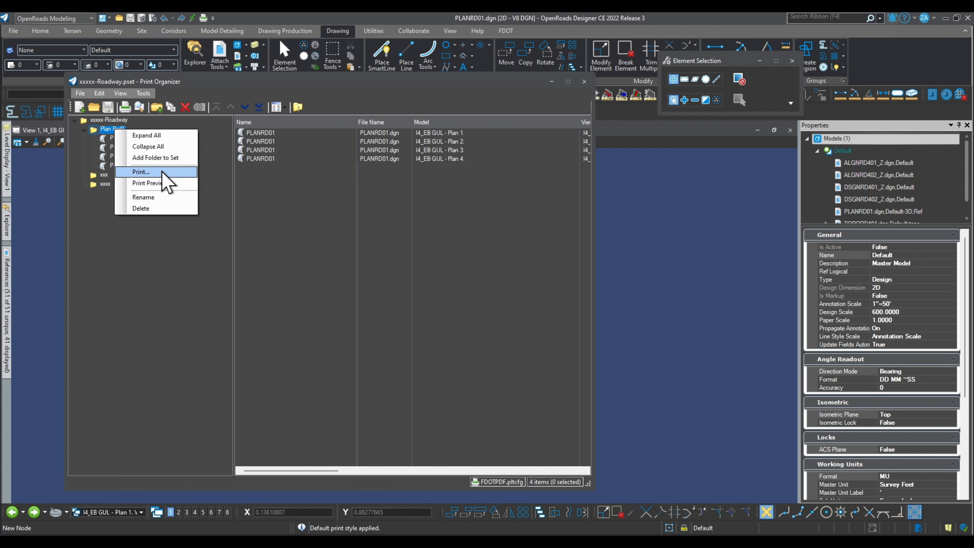
{"action": "left_click", "coordinate": [146, 172]}
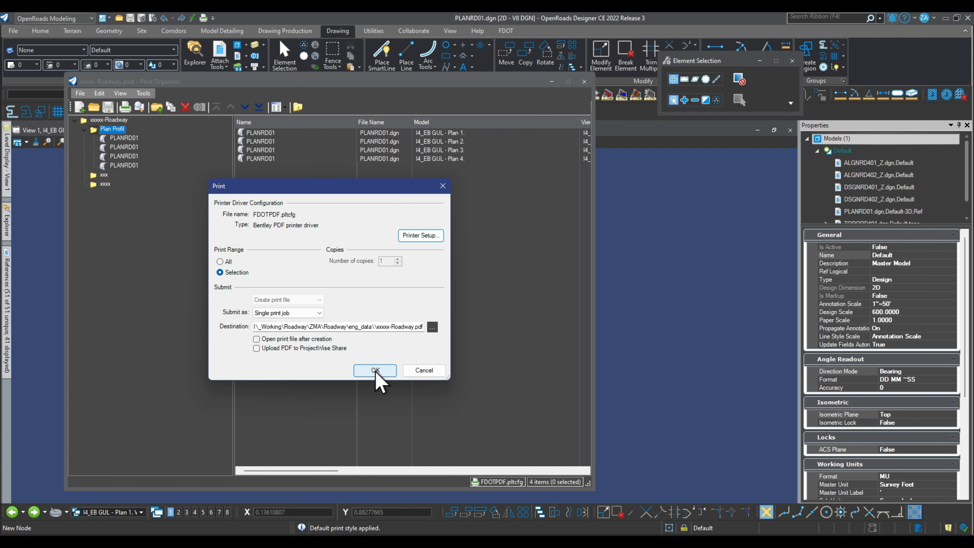
- Print the selection to xxxxx-Roadway.pdf in the Roadway folder without a wizard, with the print file set to open after creation
{"action": "left_click", "coordinate": [432, 327]}
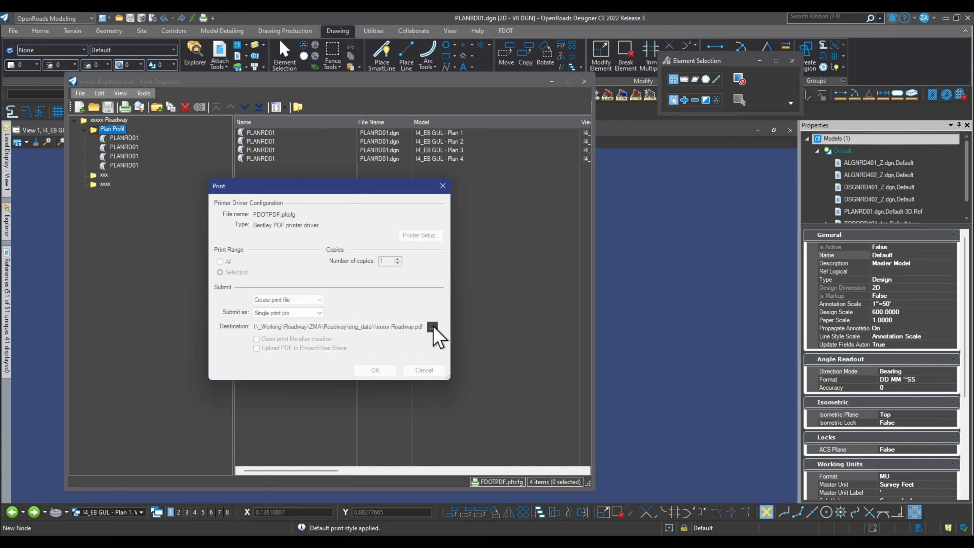
{"action": "left_click", "coordinate": [249, 273]}
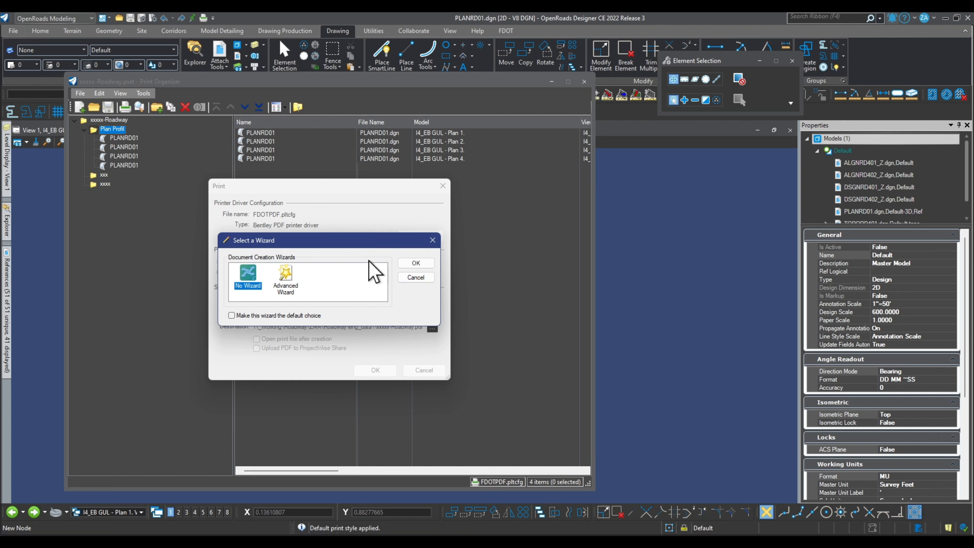
{"action": "left_click", "coordinate": [416, 263]}
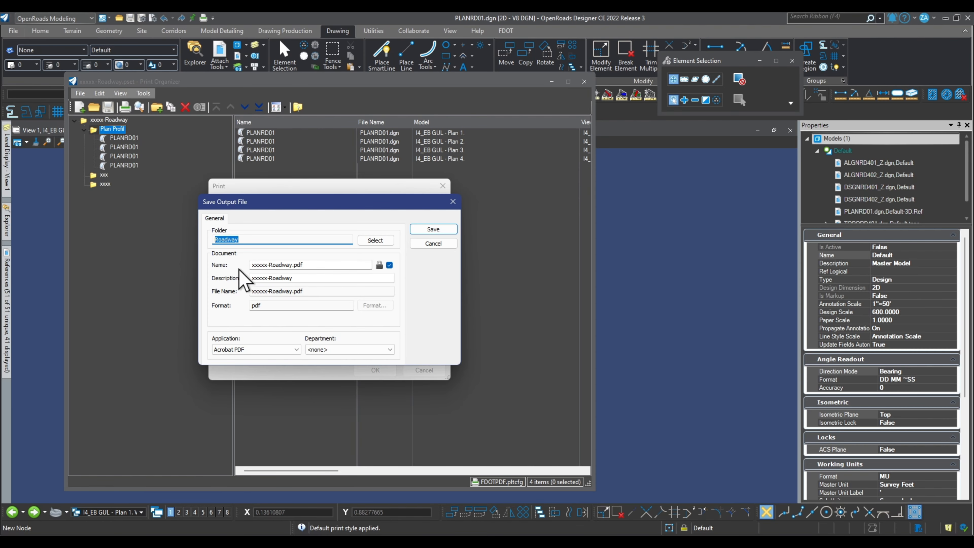
{"action": "left_click", "coordinate": [429, 229]}
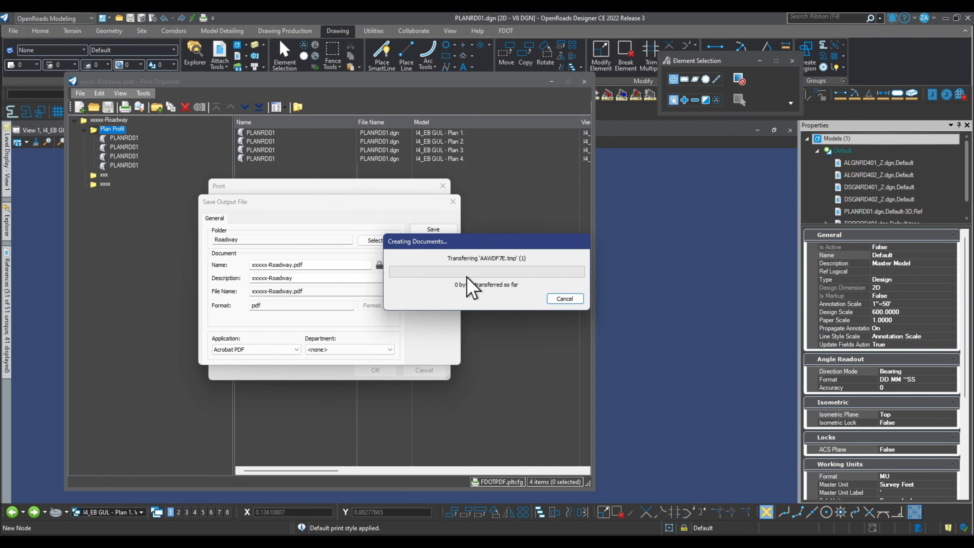
{"action": "left_click", "coordinate": [286, 339]}
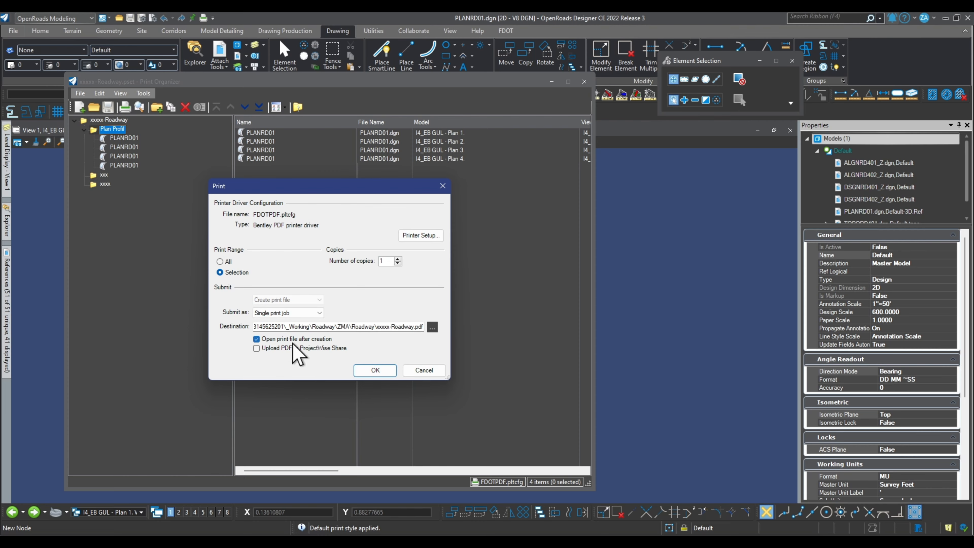
{"action": "left_click", "coordinate": [374, 369]}
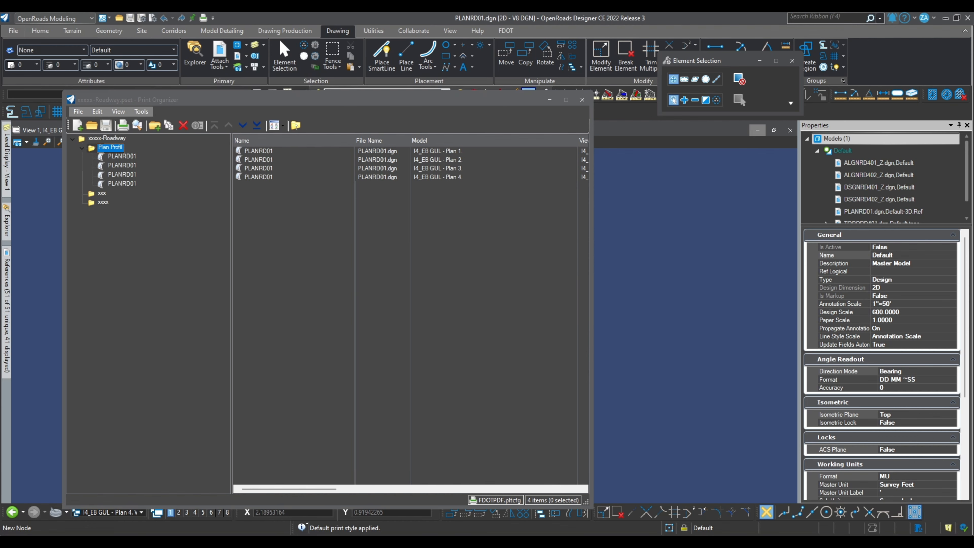
- Switch to ProjectWise Explorer, open xxxxx-Roadway.pdf with Foxit PDF and enlarge the viewer to the full screen
{"action": "left_click_drag", "start_coordinate": [495, 535], "coordinate": [553, 152]}
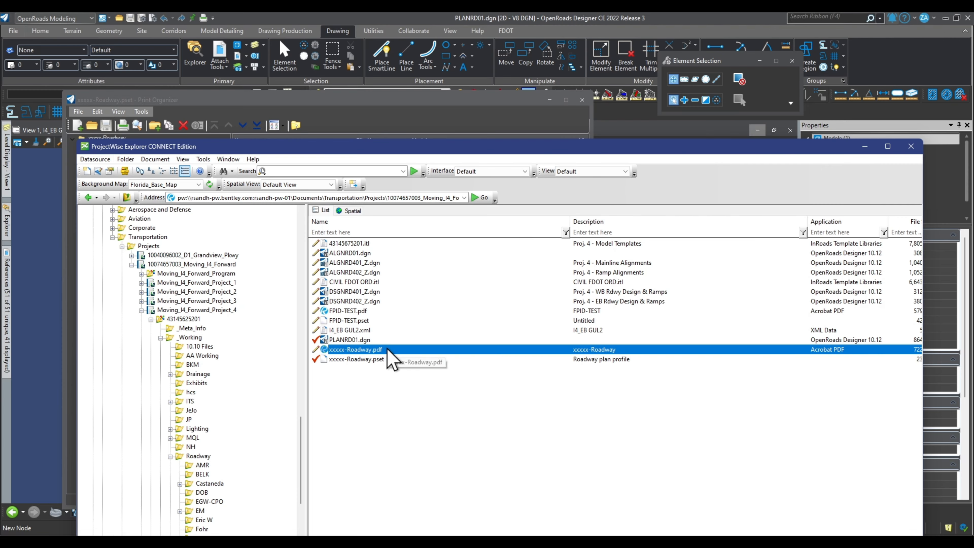
{"action": "right_click", "coordinate": [388, 361]}
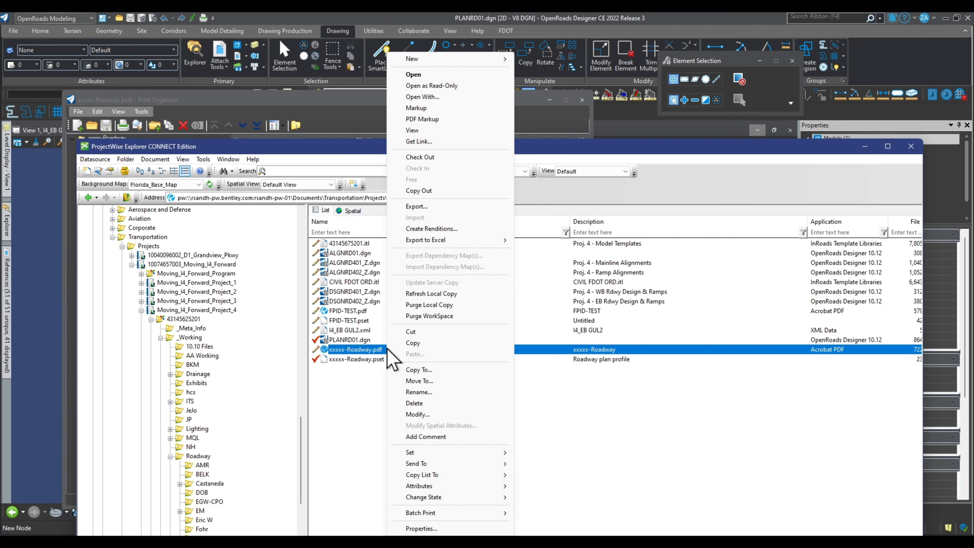
{"action": "left_click", "coordinate": [423, 97]}
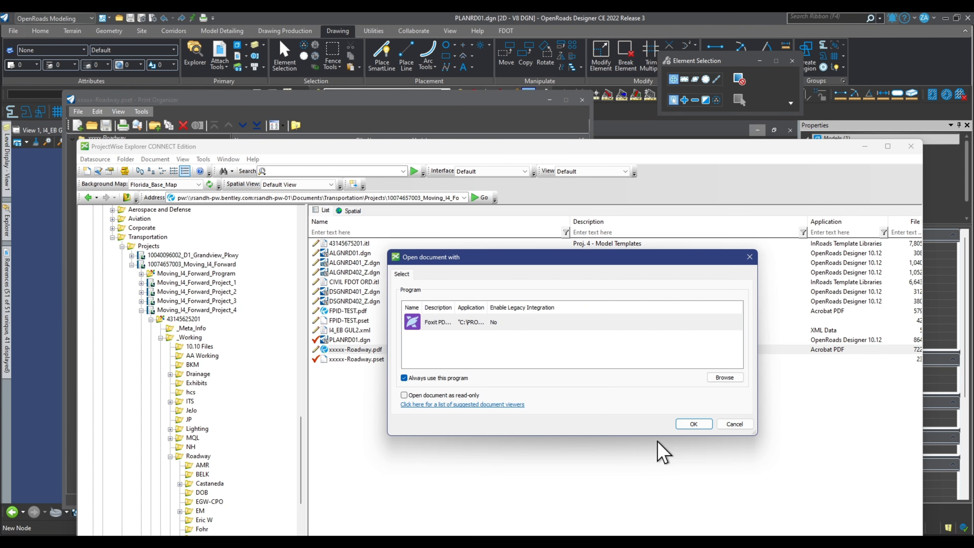
{"action": "left_click", "coordinate": [694, 425]}
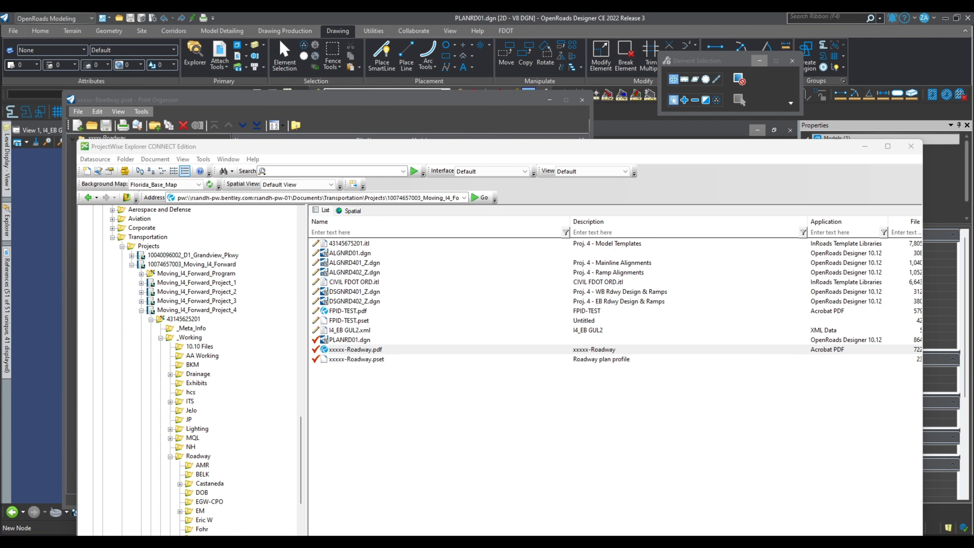
{"action": "left_click_drag", "start_coordinate": [533, 211], "coordinate": [687, 100]}
{"action": "left_click", "coordinate": [871, 100]}
- Examine the existing grey and proposed black linework, hatching and utility labels on page 2 of xxxxx-Roadway.pdf
{"action": "scroll", "coordinate": [334, 147], "scroll_direction": "up", "scroll_amount": 10, "text": "ctrl"}
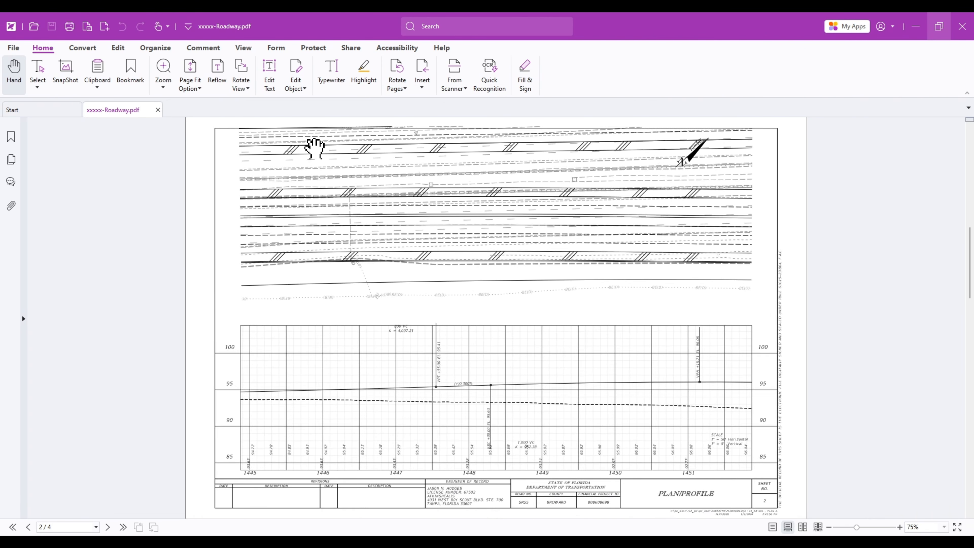
{"action": "scroll", "coordinate": [394, 205], "scroll_direction": "up", "scroll_amount": 1, "text": "ctrl"}
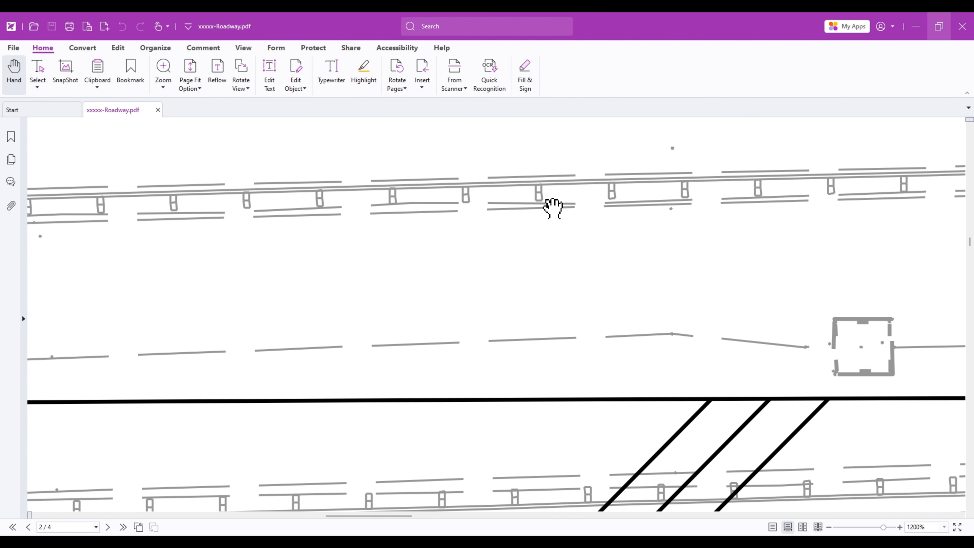
{"action": "scroll", "coordinate": [553, 208], "scroll_direction": "down", "scroll_amount": 3, "text": "ctrl"}
{"action": "scroll", "coordinate": [466, 199], "scroll_direction": "up", "scroll_amount": 4, "text": "ctrl"}
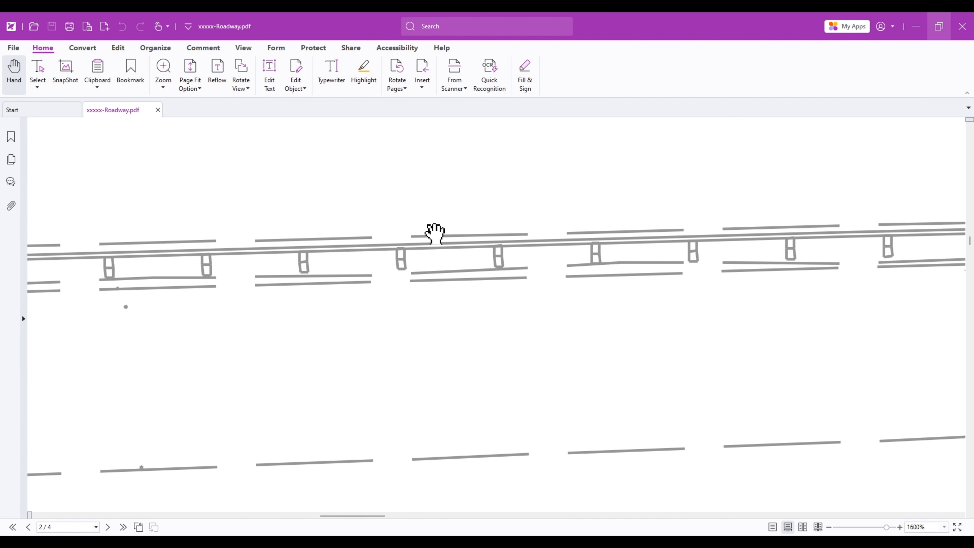
{"action": "scroll", "coordinate": [435, 233], "scroll_direction": "down", "scroll_amount": 2, "text": "ctrl"}
{"action": "scroll", "coordinate": [343, 331], "scroll_direction": "up", "scroll_amount": 1, "text": "ctrl"}
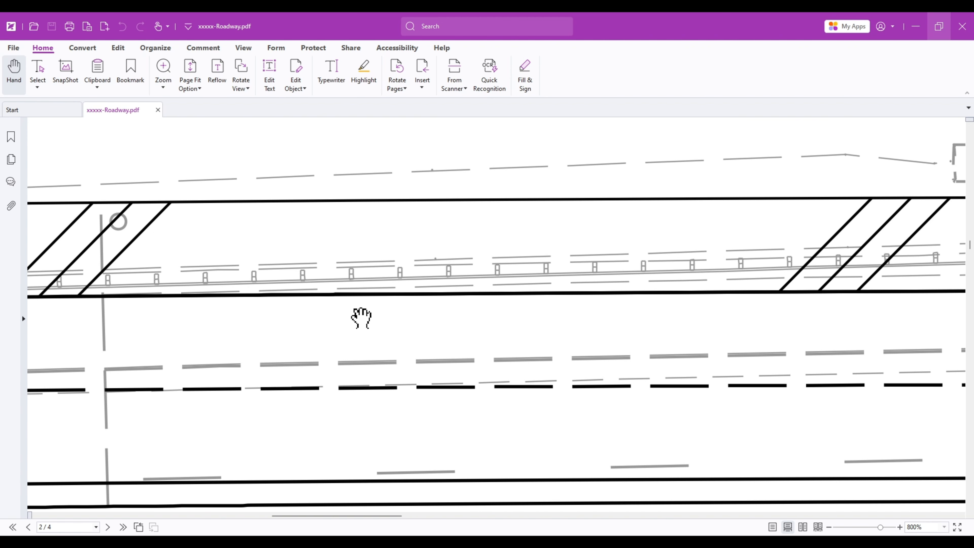
{"action": "scroll", "coordinate": [672, 236], "scroll_direction": "down", "scroll_amount": 1, "text": "ctrl"}
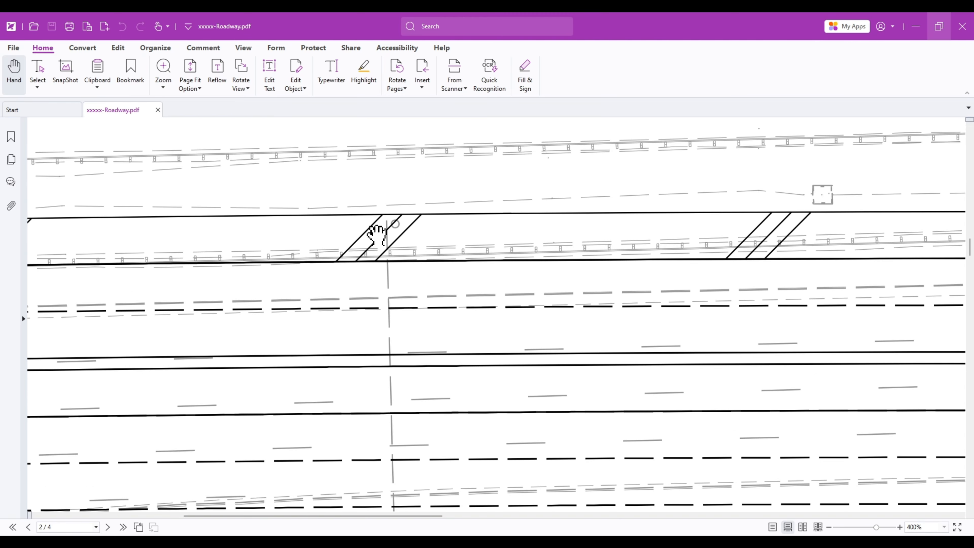
{"action": "scroll", "coordinate": [376, 230], "scroll_direction": "up", "scroll_amount": 3, "text": "ctrl"}
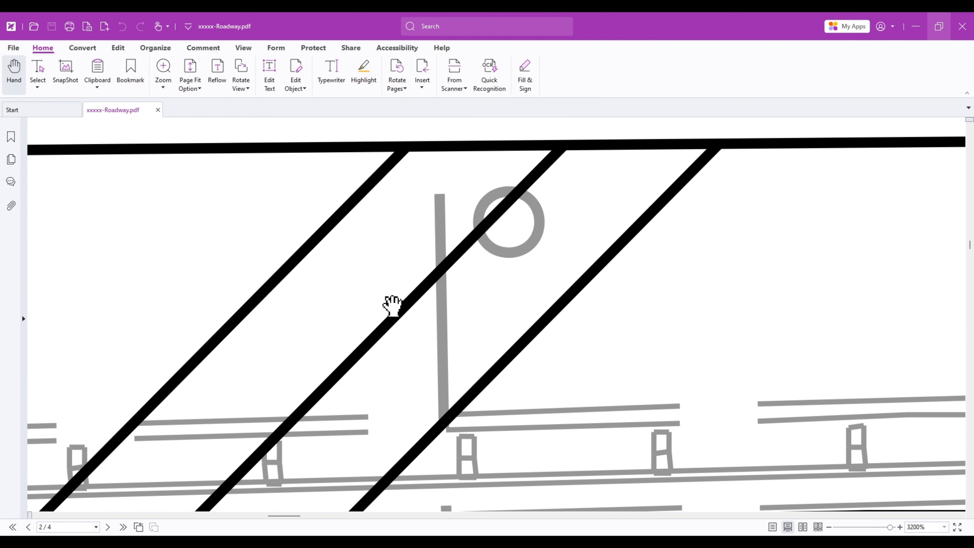
{"action": "scroll", "coordinate": [518, 169], "scroll_direction": "down", "scroll_amount": 3, "text": "ctrl"}
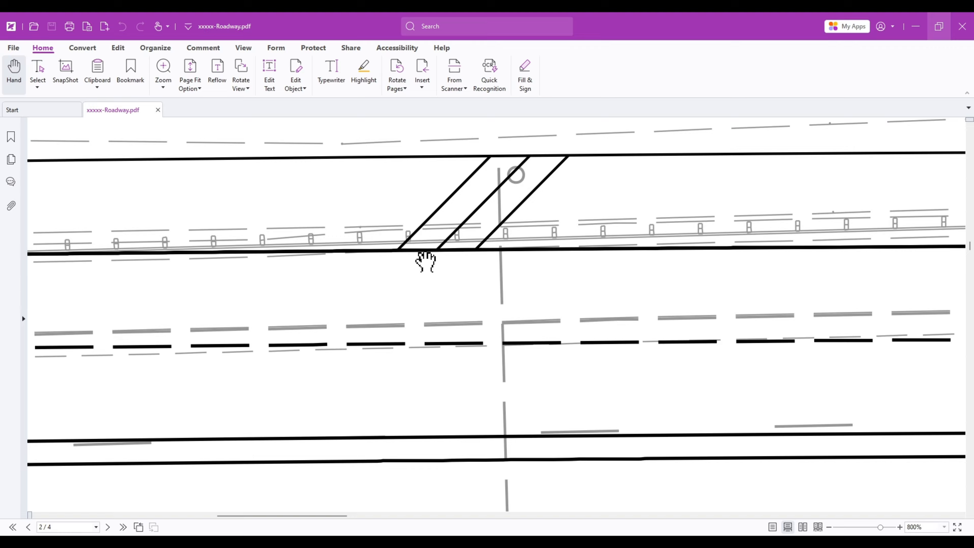
{"action": "scroll", "coordinate": [450, 203], "scroll_direction": "down", "scroll_amount": 3, "text": "ctrl"}
{"action": "scroll", "coordinate": [497, 418], "scroll_direction": "up", "scroll_amount": 2, "text": "ctrl"}
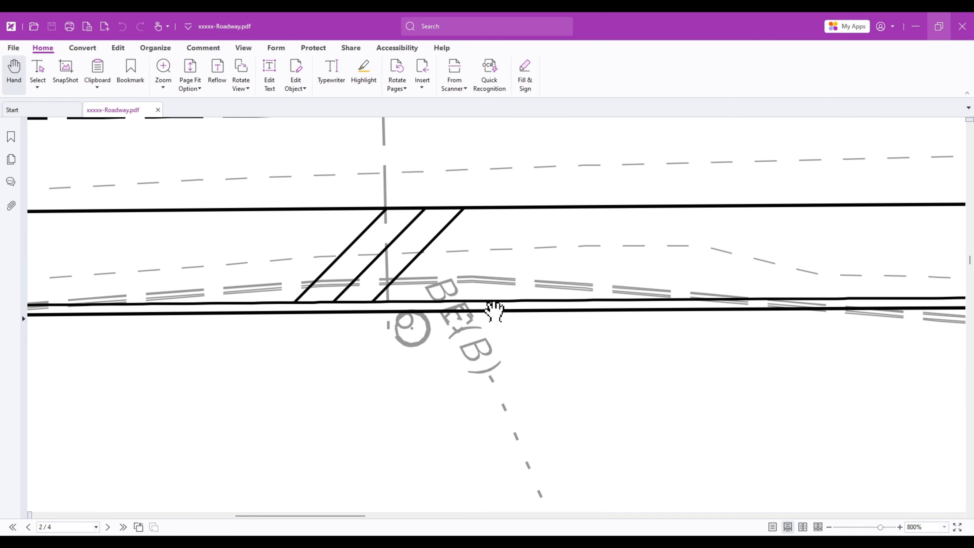
{"action": "scroll", "coordinate": [374, 220], "scroll_direction": "up", "scroll_amount": 1, "text": "ctrl"}
{"action": "scroll", "coordinate": [345, 255], "scroll_direction": "down", "scroll_amount": 3, "text": "ctrl"}
{"action": "scroll", "coordinate": [352, 283], "scroll_direction": "down", "scroll_amount": 1, "text": "ctrl"}
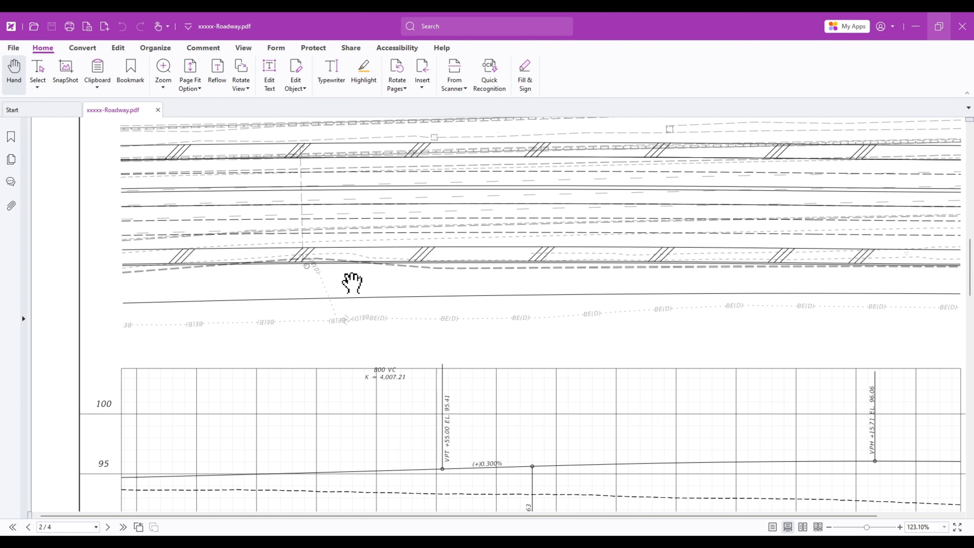
{"action": "scroll", "coordinate": [350, 278], "scroll_direction": "down", "scroll_amount": 1, "text": "ctrl"}
{"action": "scroll", "coordinate": [457, 272], "scroll_direction": "down", "scroll_amount": 1, "text": "ctrl"}
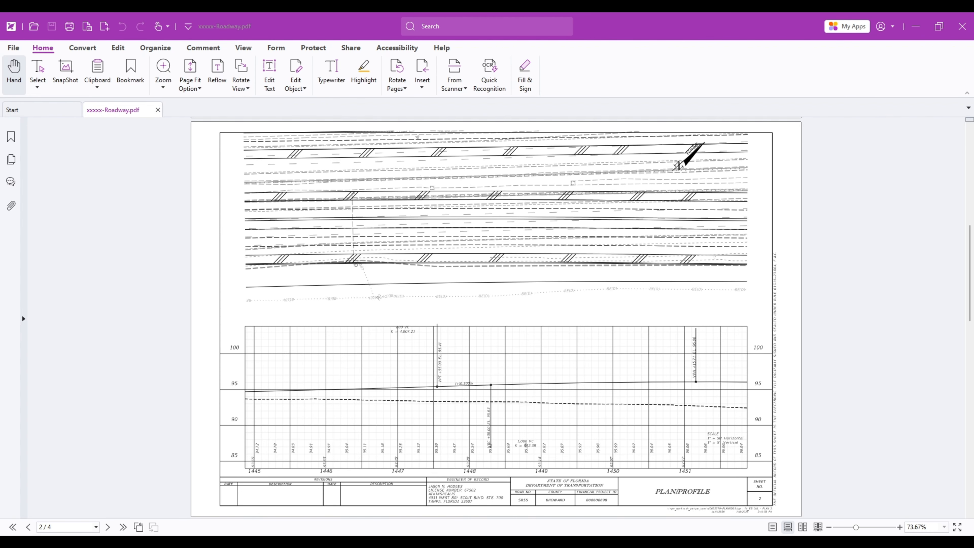
- Switch back to OpenRoads Designer, review the reference attachments of PLANRD01.dgn's Default model and examine the roadway around the sheet boundaries
{"action": "left_click", "coordinate": [642, 532]}
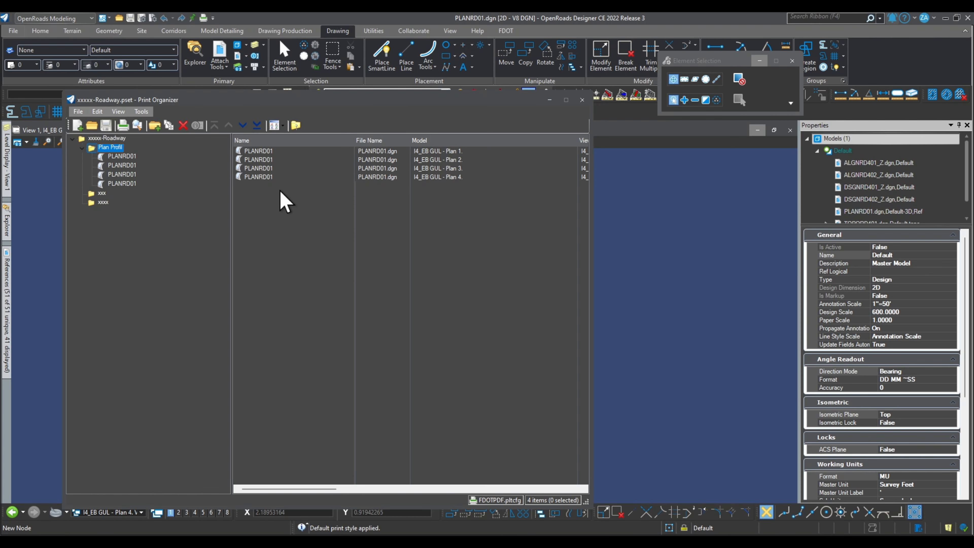
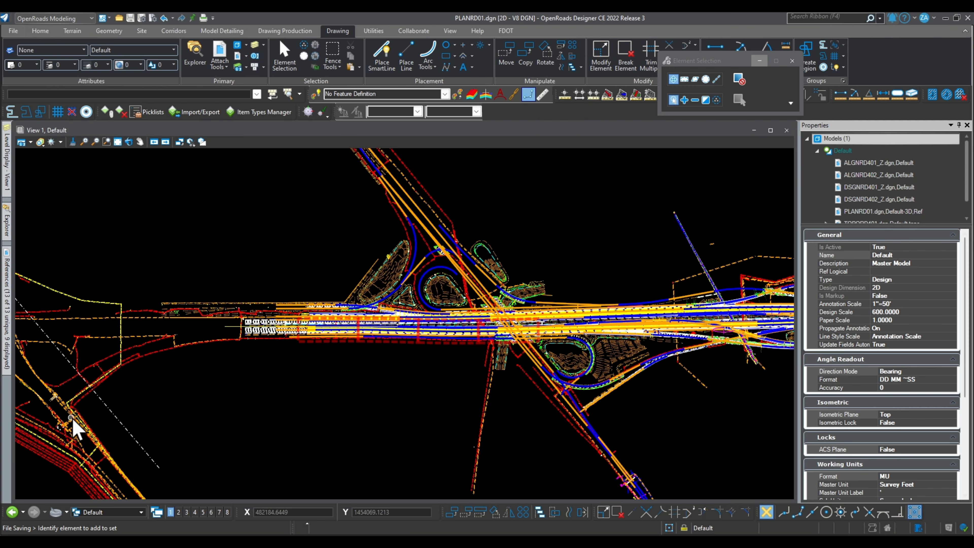
{"action": "left_click", "coordinate": [7, 271]}
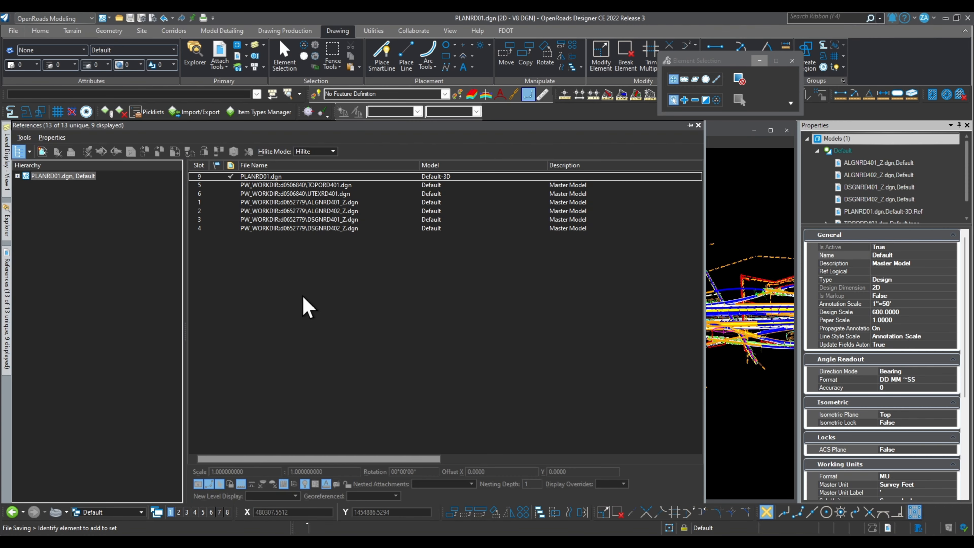
{"action": "left_click_drag", "start_coordinate": [368, 458], "coordinate": [254, 454]}
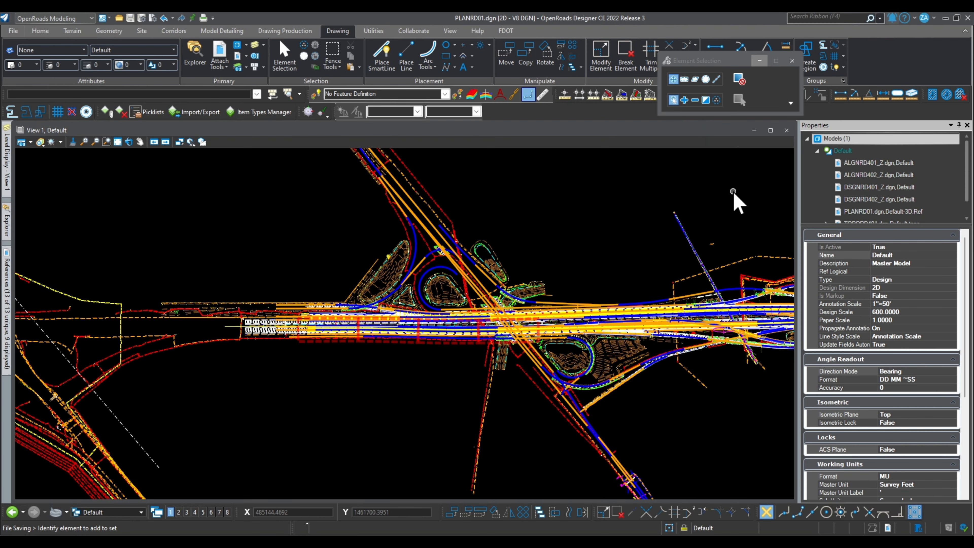
{"action": "left_click", "coordinate": [734, 202]}
{"action": "scroll", "coordinate": [280, 336], "scroll_direction": "up", "scroll_amount": 3}
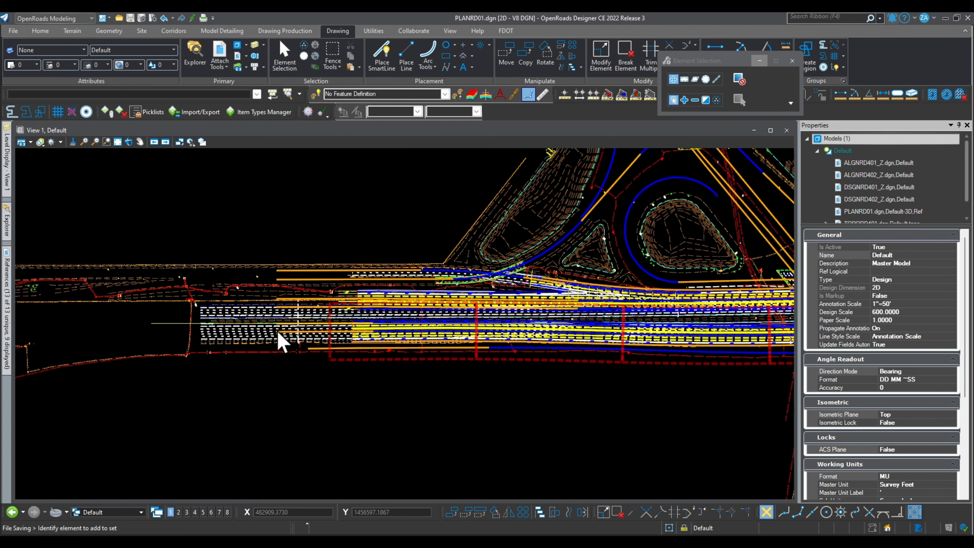
{"action": "scroll", "coordinate": [379, 244], "scroll_direction": "up", "scroll_amount": 3}
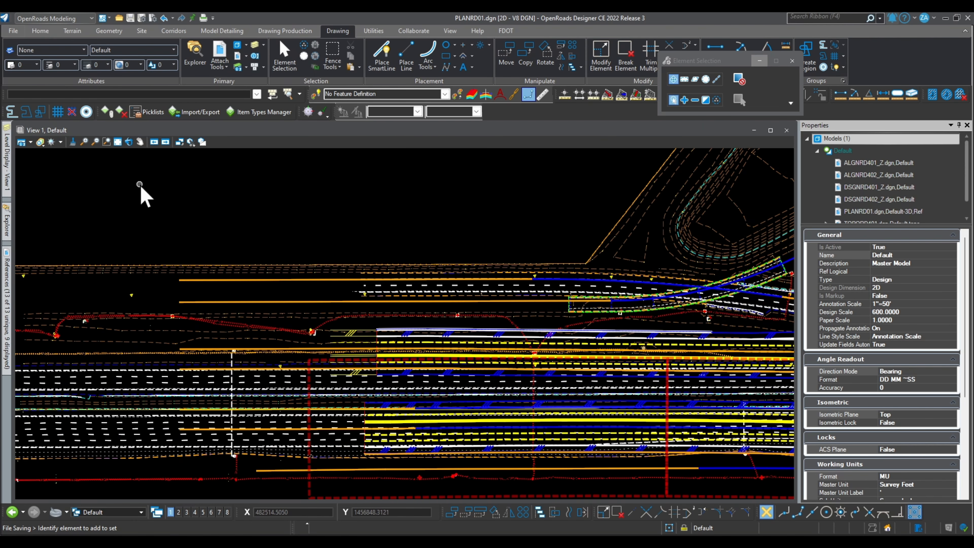
- Open the Level Manager, reposition it over the view and list the levels of the topo reference TOPORD401.dgn
{"action": "left_click", "coordinate": [237, 67]}
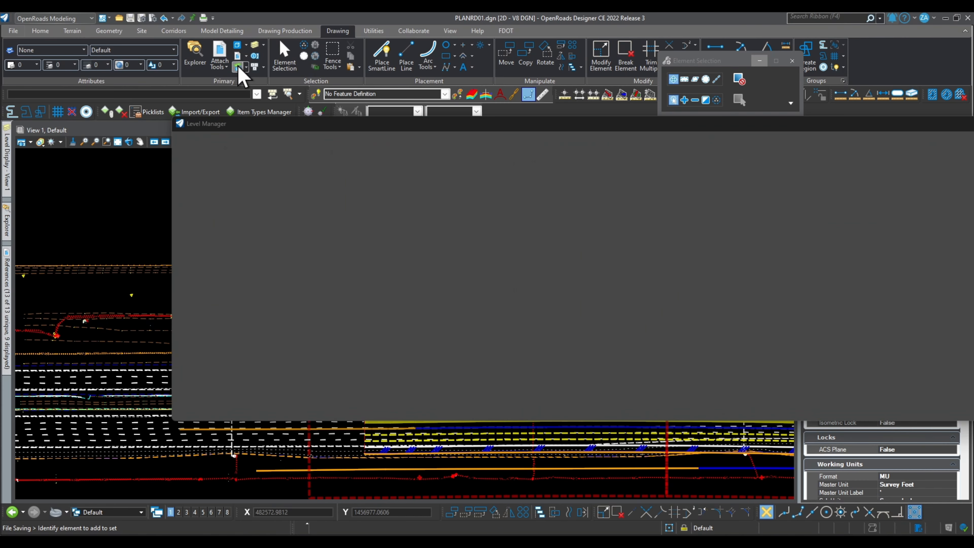
{"action": "left_click_drag", "start_coordinate": [283, 155], "coordinate": [199, 156]}
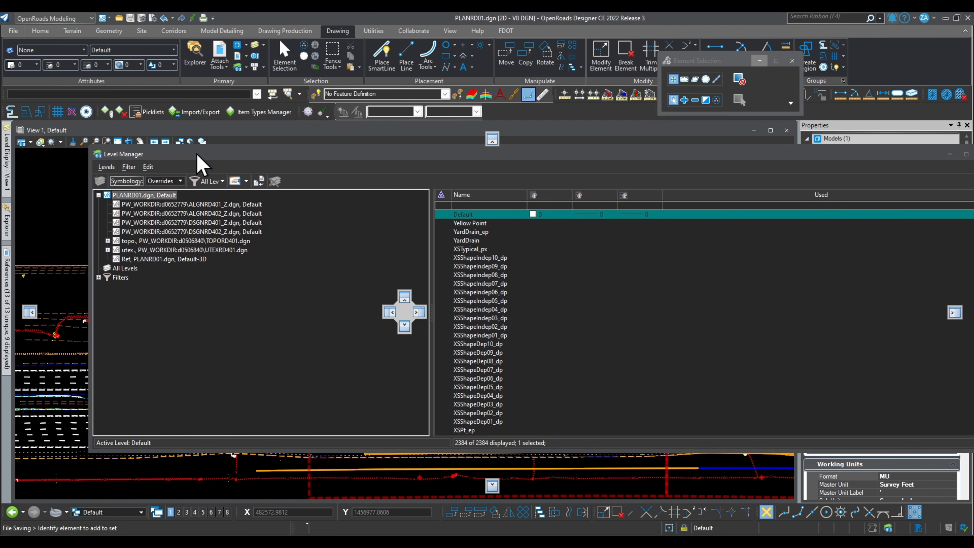
{"action": "left_click", "coordinate": [205, 241]}
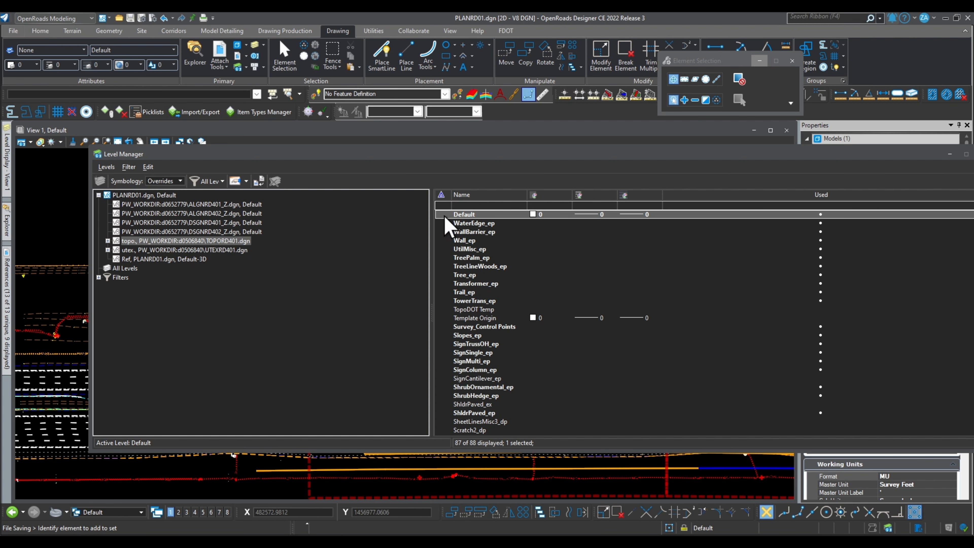
- Set the symbology override colour of all levels in the topo reference TOPORD401.dgn to 20
{"action": "key", "text": "shift+Down"}
{"action": "key", "text": "shift+Down"}
{"action": "key", "text": "shift+Down"}
{"action": "key", "text": "shift+Down"}
{"action": "key", "text": "shift+Down"}
{"action": "key", "text": "shift+Down"}
{"action": "key", "text": "shift+Down"}
{"action": "key", "text": "shift+Down"}
{"action": "key", "text": "shift+Down"}
{"action": "key", "text": "shift+Down"}
{"action": "key", "text": "shift+Down"}
{"action": "key", "text": "shift+Down"}
{"action": "key", "text": "shift+Down"}
{"action": "key", "text": "shift+Down"}
{"action": "key", "text": "shift+Down"}
{"action": "key", "text": "shift+Down"}
{"action": "key", "text": "shift+Down"}
{"action": "key", "text": "shift+Down"}
{"action": "key", "text": "shift+Down"}
{"action": "key", "text": "shift+Down"}
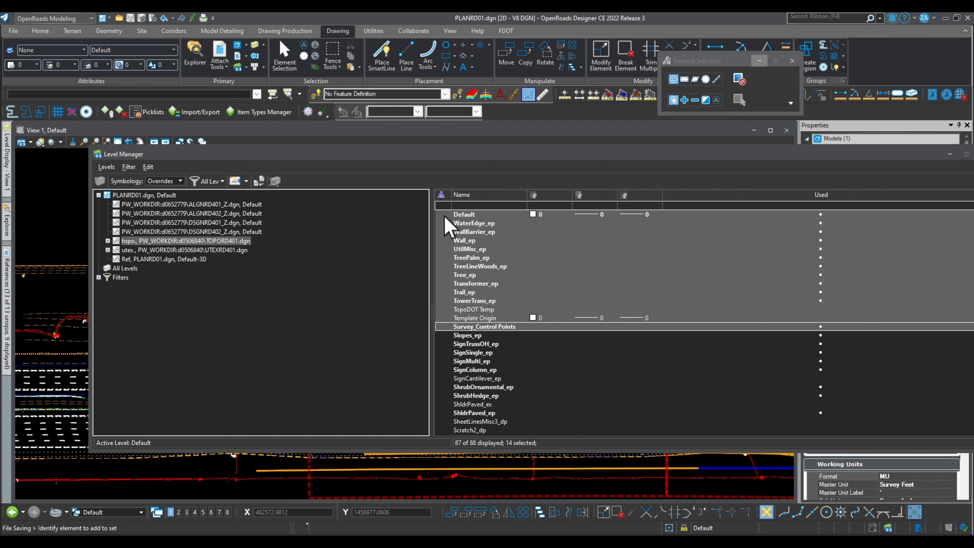
{"action": "key", "text": "shift+Down"}
{"action": "key", "text": "shift+Down"}
{"action": "key", "text": "shift+Down"}
{"action": "key", "text": "shift+Down"}
{"action": "key", "text": "shift+Down"}
{"action": "key", "text": "shift+Down"}
{"action": "key", "text": "shift+Down"}
{"action": "key", "text": "shift+Down"}
{"action": "key", "text": "shift+Down"}
{"action": "key", "text": "shift+Down"}
{"action": "key", "text": "shift+Down"}
{"action": "key", "text": "shift+Down"}
{"action": "key", "text": "shift+Down"}
{"action": "key", "text": "shift+Down"}
{"action": "key", "text": "shift+Down"}
{"action": "key", "text": "shift+Down"}
{"action": "key", "text": "shift+Down"}
{"action": "key", "text": "shift+Down"}
{"action": "key", "text": "shift+Down"}
{"action": "key", "text": "shift+Down"}
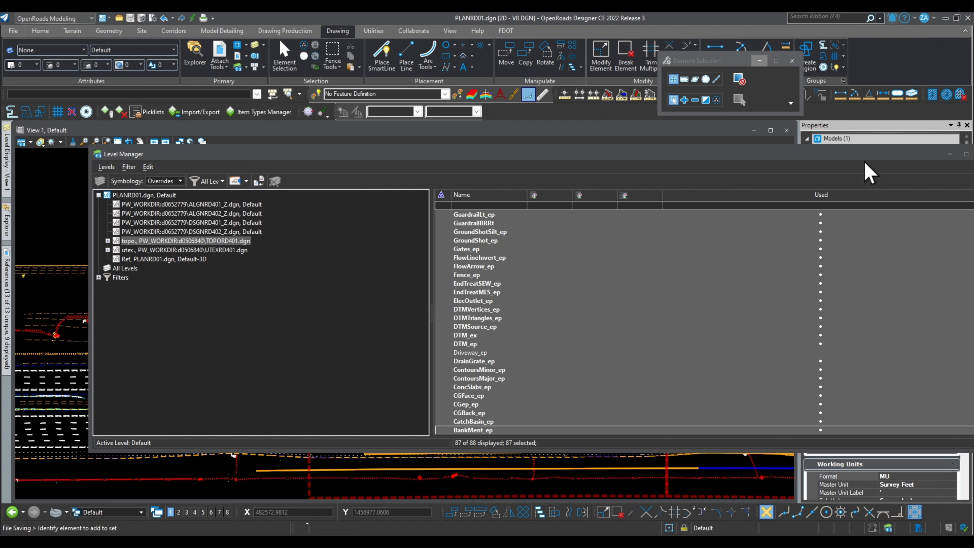
{"action": "right_click", "coordinate": [441, 394]}
{"action": "left_click", "coordinate": [491, 383]}
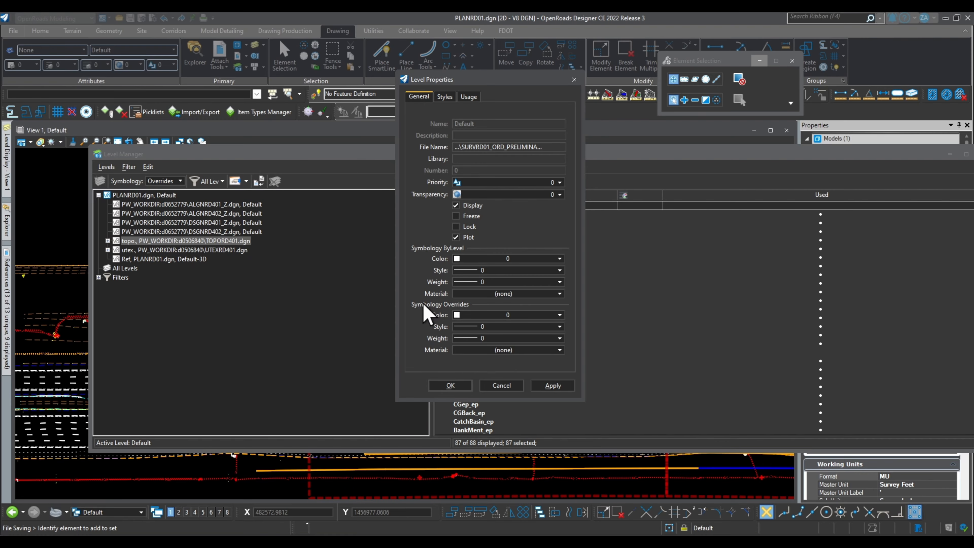
{"action": "left_click", "coordinate": [496, 314]}
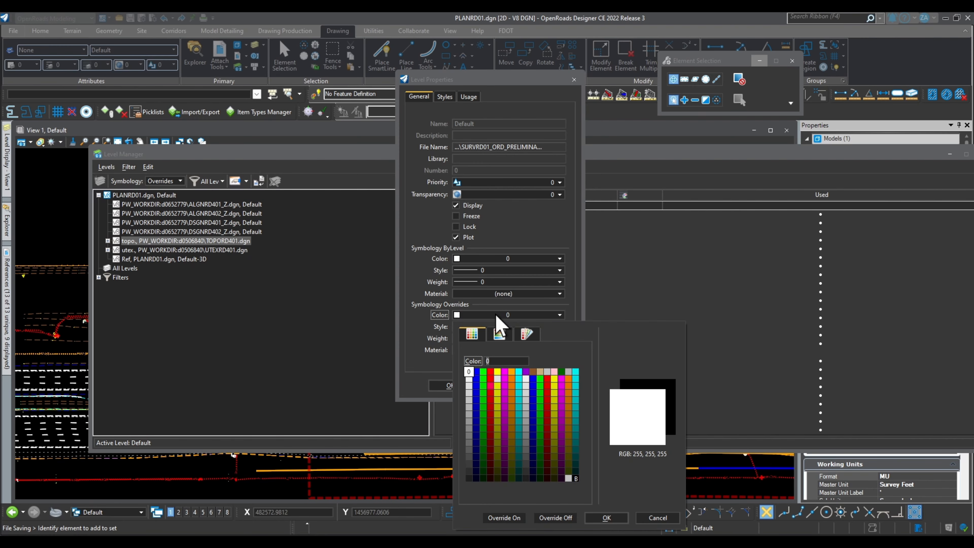
{"action": "left_click", "coordinate": [428, 315]}
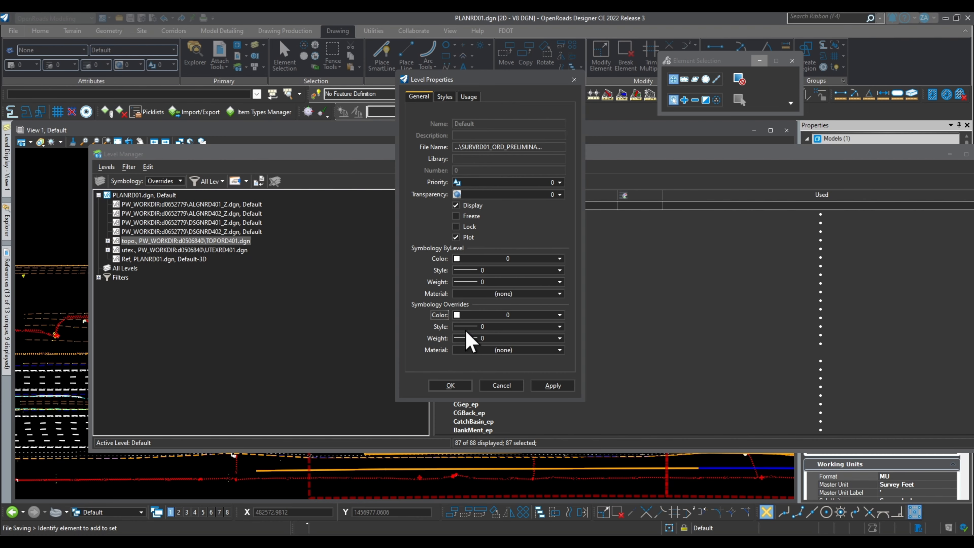
{"action": "left_click", "coordinate": [475, 315]}
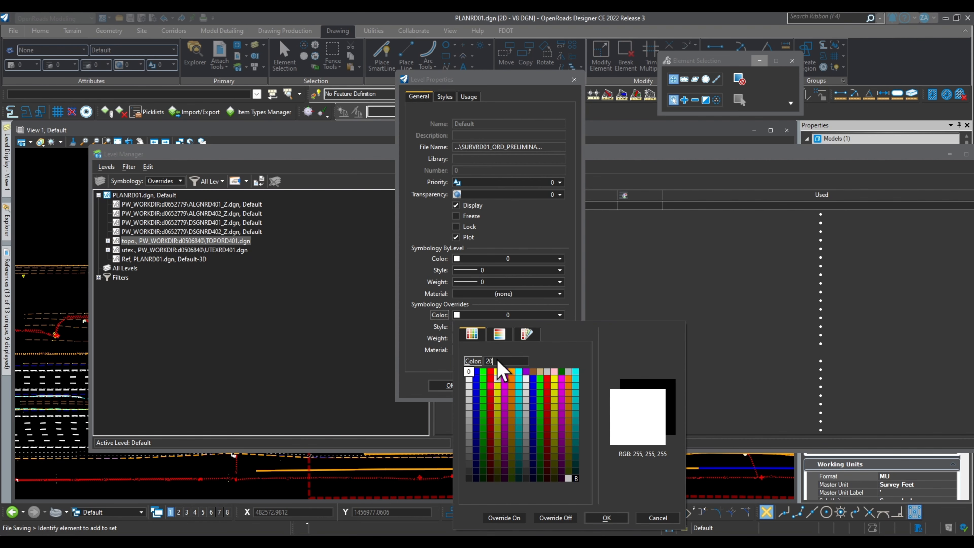
{"action": "left_click", "coordinate": [606, 518]}
{"action": "left_click", "coordinate": [551, 385]}
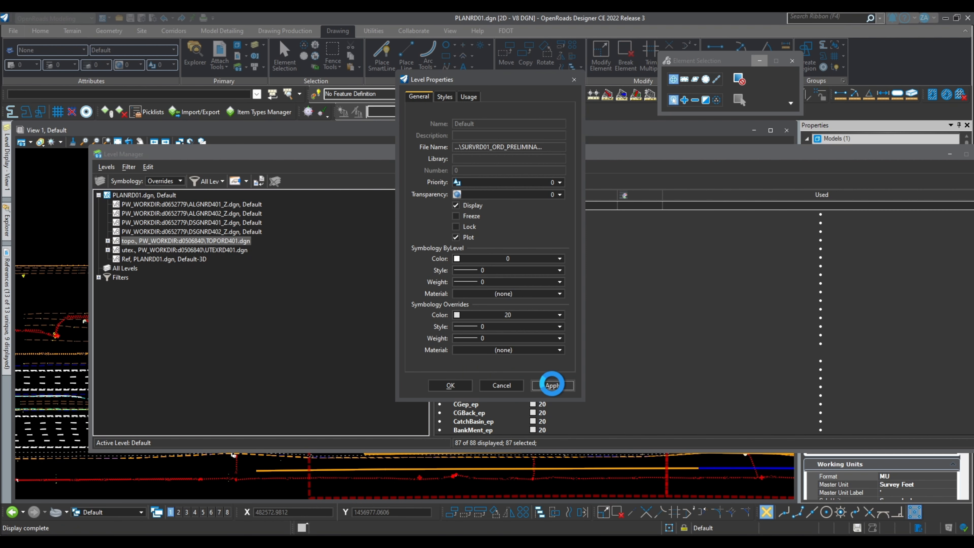
{"action": "left_click", "coordinate": [449, 385]}
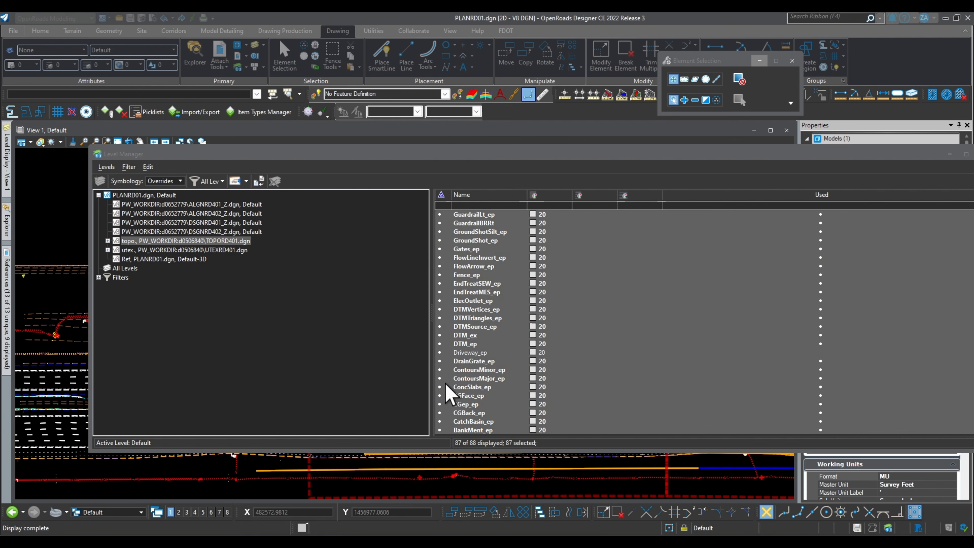
- List the levels of the utility reference UTEXRD401.dgn and select all of them
{"action": "left_click", "coordinate": [224, 250]}
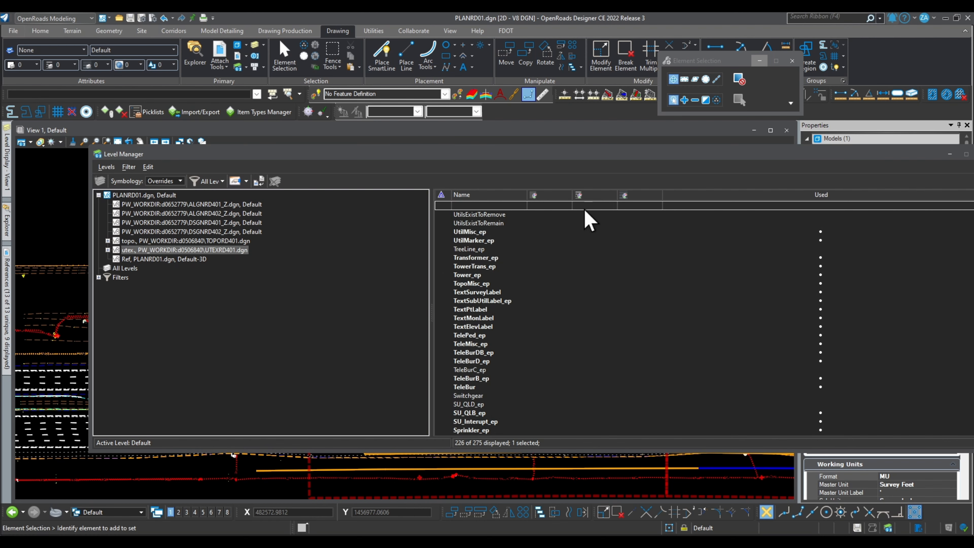
{"action": "left_click", "coordinate": [511, 214]}
{"action": "scroll", "coordinate": [511, 219], "scroll_direction": "up", "scroll_amount": 5}
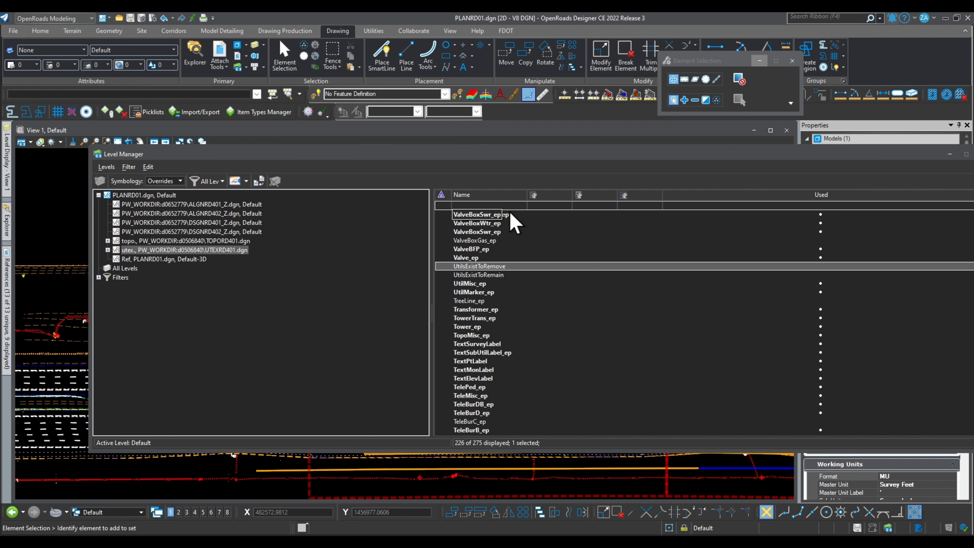
{"action": "scroll", "coordinate": [704, 319], "scroll_direction": "up", "scroll_amount": 10}
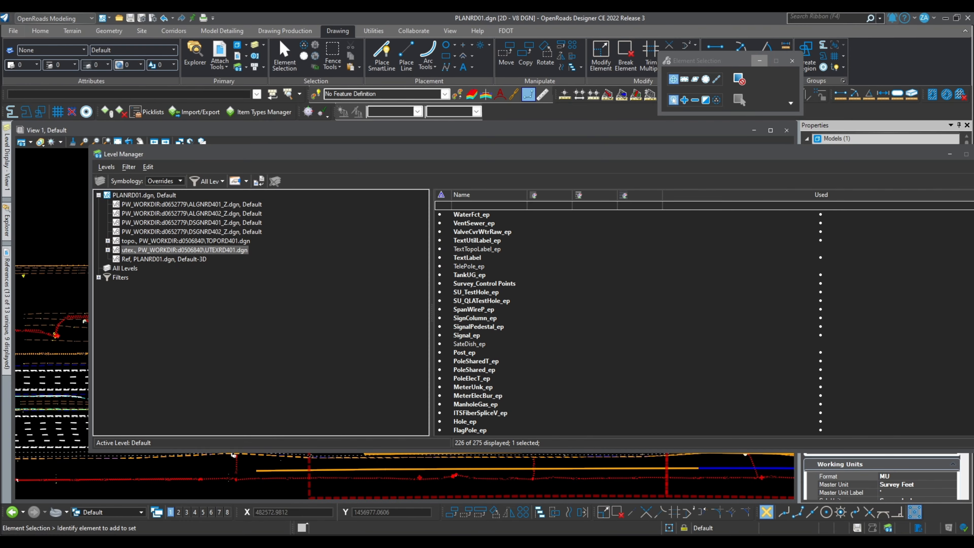
{"action": "left_click", "coordinate": [484, 211]}
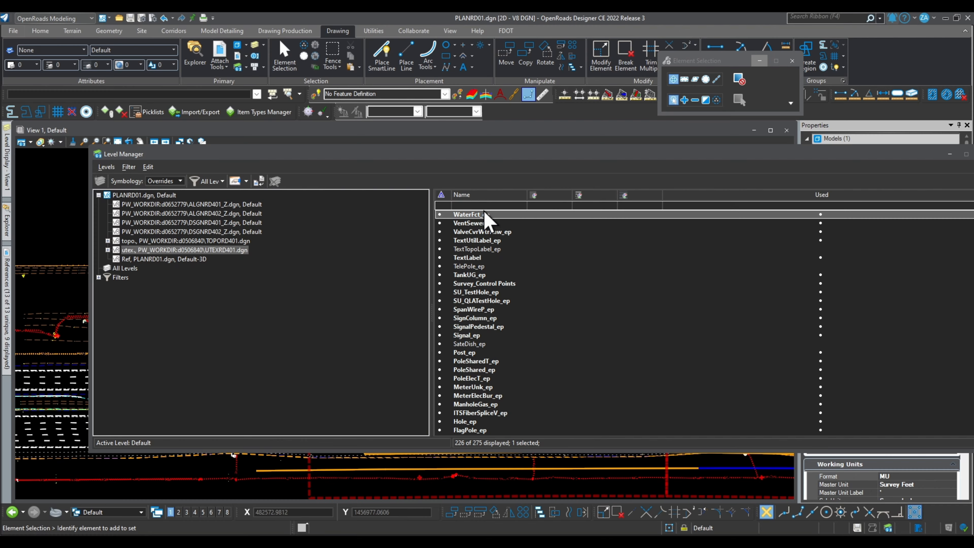
{"action": "key", "text": "shift+Down"}
{"action": "key", "text": "shift+Down"}
{"action": "key", "text": "shift+Down"}
{"action": "key", "text": "shift+Down"}
{"action": "key", "text": "shift+Down"}
{"action": "key", "text": "shift+Down"}
{"action": "key", "text": "shift+Down"}
{"action": "key", "text": "shift+Down"}
{"action": "key", "text": "shift+Down"}
{"action": "key", "text": "shift+Down"}
{"action": "key", "text": "shift+Down"}
{"action": "key", "text": "shift+Down"}
{"action": "key", "text": "shift+Down"}
{"action": "key", "text": "shift+Down"}
{"action": "key", "text": "shift+Down"}
{"action": "key", "text": "shift+Down"}
{"action": "key", "text": "shift+Down"}
{"action": "key", "text": "shift+Down"}
{"action": "key", "text": "shift+Down"}
{"action": "key", "text": "shift+Down"}
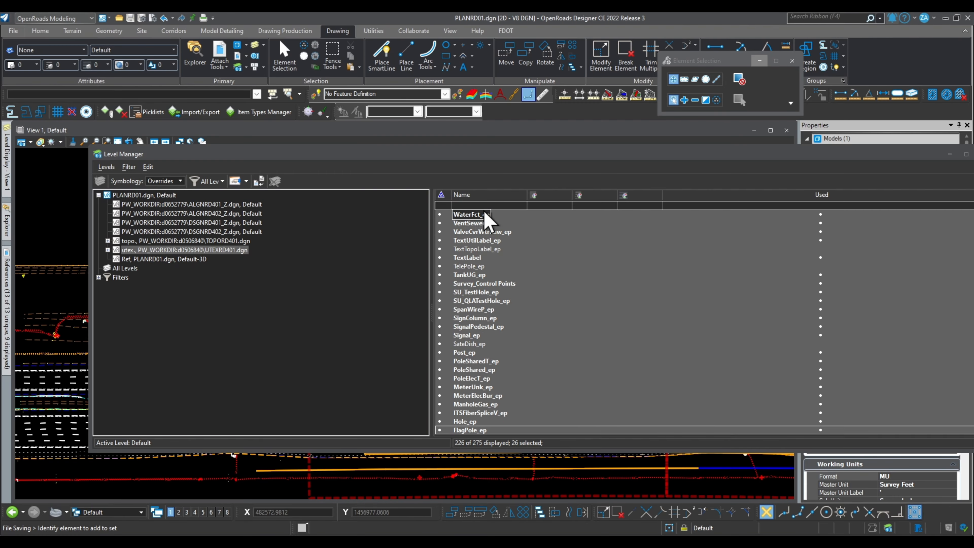
{"action": "key", "text": "shift+Down"}
{"action": "key", "text": "shift+Down"}
{"action": "key", "text": "shift+Down"}
{"action": "key", "text": "shift+Down"}
{"action": "key", "text": "shift+Down"}
{"action": "key", "text": "shift+Down"}
{"action": "key", "text": "shift+Down"}
{"action": "key", "text": "shift+Down"}
{"action": "key", "text": "shift+Down"}
{"action": "key", "text": "shift+Down"}
{"action": "key", "text": "shift+Down"}
{"action": "key", "text": "shift+Down"}
{"action": "key", "text": "shift+Down"}
{"action": "key", "text": "shift+Down"}
{"action": "key", "text": "shift+Down"}
{"action": "key", "text": "shift+Down"}
{"action": "key", "text": "shift+Down"}
{"action": "key", "text": "shift+Down"}
{"action": "key", "text": "shift+Down"}
{"action": "key", "text": "shift+Down"}
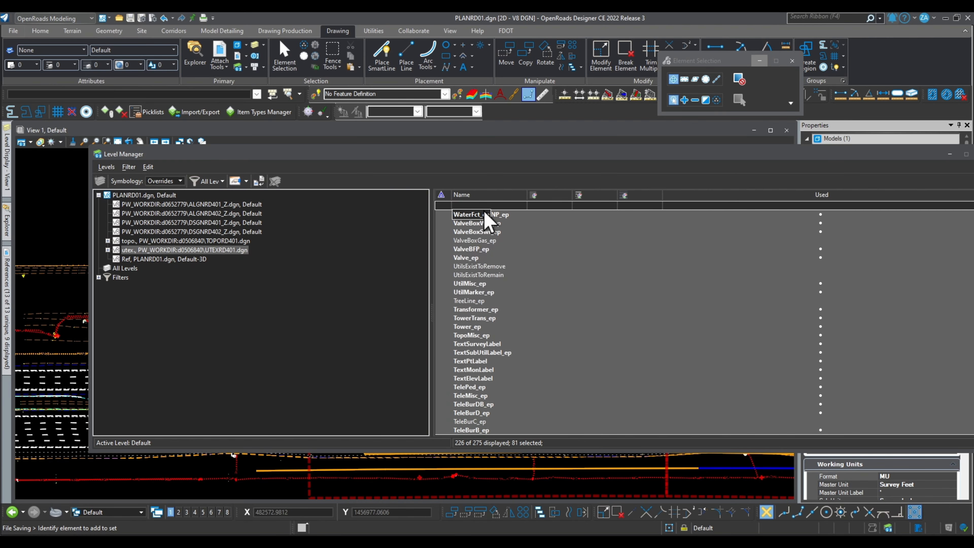
{"action": "key", "text": "shift+Down"}
{"action": "key", "text": "shift+Down"}
{"action": "key", "text": "shift+Down"}
{"action": "key", "text": "shift+Down"}
{"action": "key", "text": "shift+Down"}
{"action": "key", "text": "shift+Down"}
{"action": "key", "text": "shift+Down"}
{"action": "key", "text": "shift+Down"}
{"action": "key", "text": "shift+Down"}
{"action": "key", "text": "shift+Down"}
{"action": "key", "text": "shift+Down"}
{"action": "key", "text": "shift+Down"}
{"action": "key", "text": "shift+Down"}
{"action": "key", "text": "shift+Down"}
{"action": "key", "text": "shift+Down"}
{"action": "key", "text": "shift+Down"}
{"action": "key", "text": "shift+Down"}
{"action": "key", "text": "shift+Down"}
{"action": "key", "text": "shift+Down"}
{"action": "key", "text": "shift+Down"}
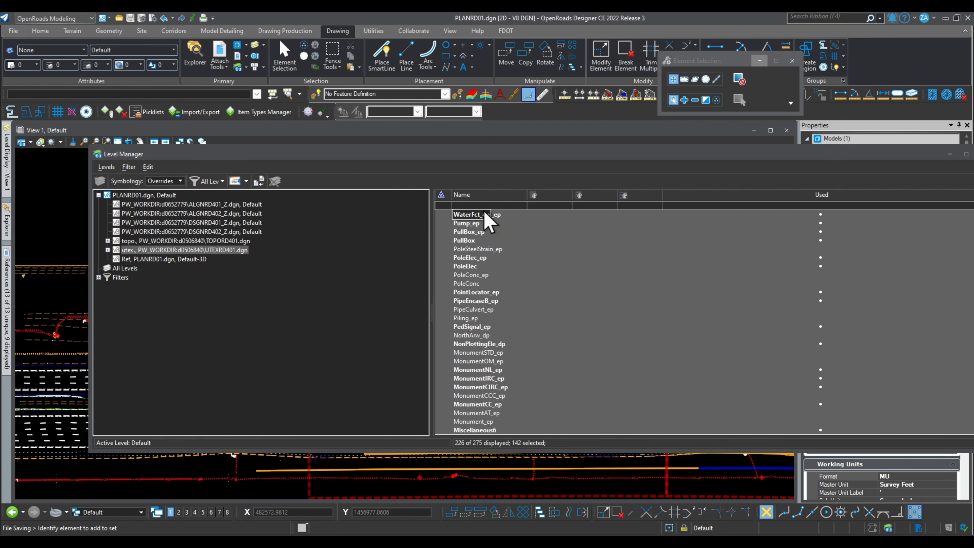
{"action": "key", "text": "shift+Down"}
{"action": "key", "text": "shift+Down"}
{"action": "key", "text": "shift+Down"}
{"action": "key", "text": "shift+Down"}
{"action": "key", "text": "shift+Down"}
{"action": "key", "text": "shift+Down"}
{"action": "key", "text": "shift+Down"}
{"action": "key", "text": "shift+Down"}
{"action": "key", "text": "shift+Down"}
{"action": "key", "text": "shift+Down"}
{"action": "key", "text": "shift+Down"}
{"action": "key", "text": "shift+Down"}
{"action": "key", "text": "shift+Down"}
{"action": "key", "text": "shift+Down"}
{"action": "key", "text": "shift+Down"}
{"action": "key", "text": "shift+Down"}
{"action": "key", "text": "shift+Down"}
{"action": "key", "text": "shift+Down"}
{"action": "key", "text": "shift+Down"}
{"action": "key", "text": "shift+Down"}
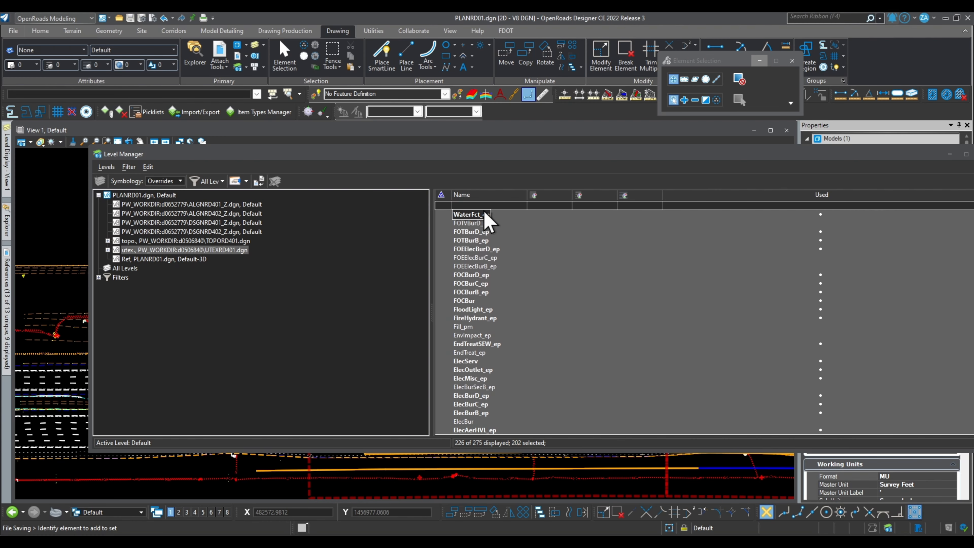
{"action": "key", "text": "shift+Down"}
{"action": "key", "text": "shift+Down"}
{"action": "key", "text": "shift+Down"}
{"action": "key", "text": "shift+Down"}
{"action": "key", "text": "shift+Down"}
{"action": "key", "text": "shift+Down"}
{"action": "key", "text": "shift+Down"}
{"action": "key", "text": "shift+Down"}
{"action": "key", "text": "shift+Down"}
{"action": "key", "text": "shift+Down"}
{"action": "key", "text": "shift+Down"}
{"action": "key", "text": "shift+Down"}
{"action": "key", "text": "shift+Down"}
{"action": "key", "text": "shift+Down"}
{"action": "key", "text": "shift+Down"}
{"action": "key", "text": "shift+Down"}
{"action": "key", "text": "shift+Down"}
{"action": "key", "text": "shift+Down"}
{"action": "key", "text": "shift+Down"}
{"action": "key", "text": "shift+Down"}
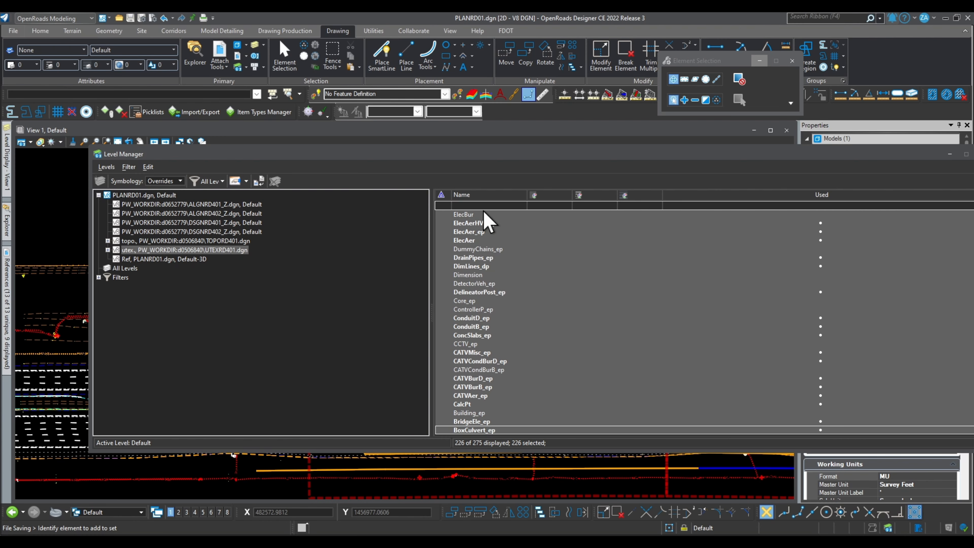
- Open the selected utility levels' properties and set their symbology override colour to 20
{"action": "right_click", "coordinate": [444, 430]}
{"action": "left_click", "coordinate": [459, 426]}
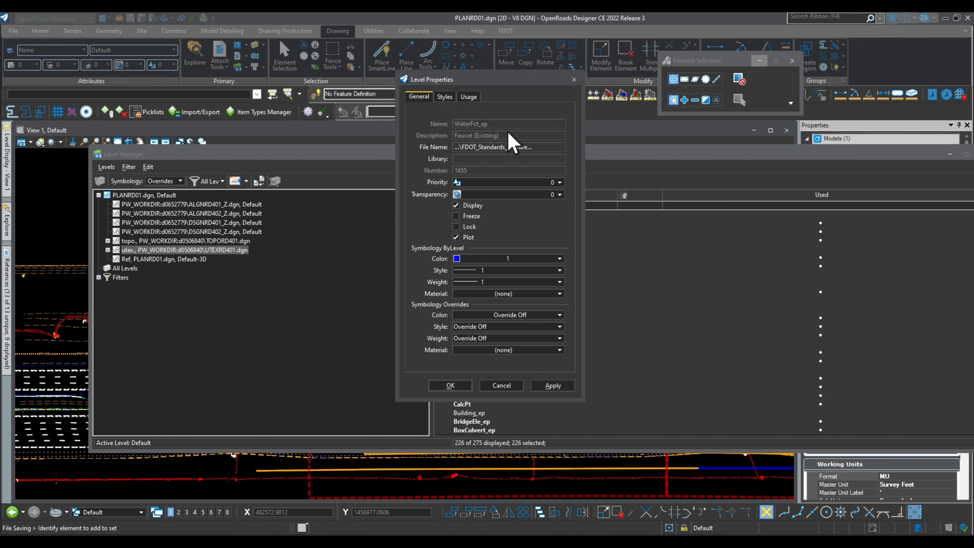
{"action": "left_click", "coordinate": [492, 315]}
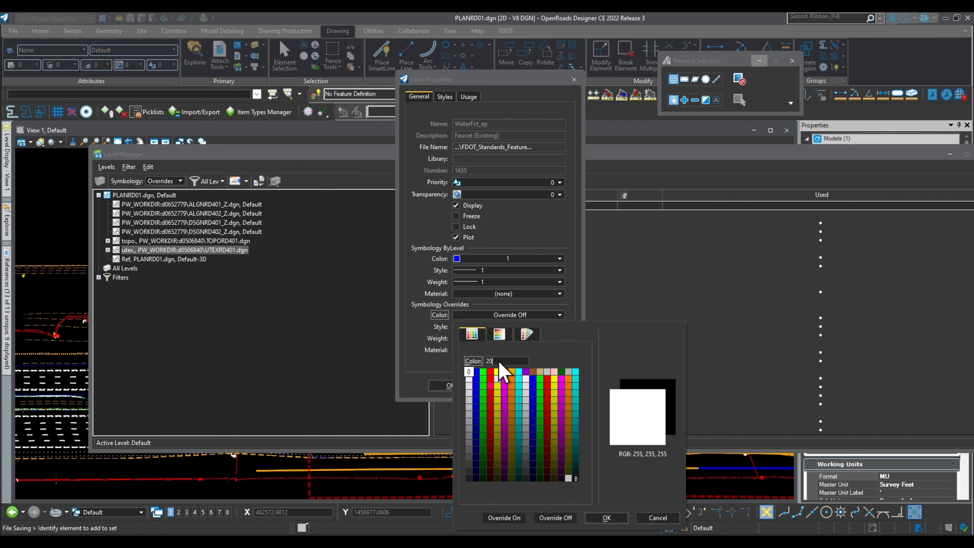
{"action": "left_click", "coordinate": [608, 518]}
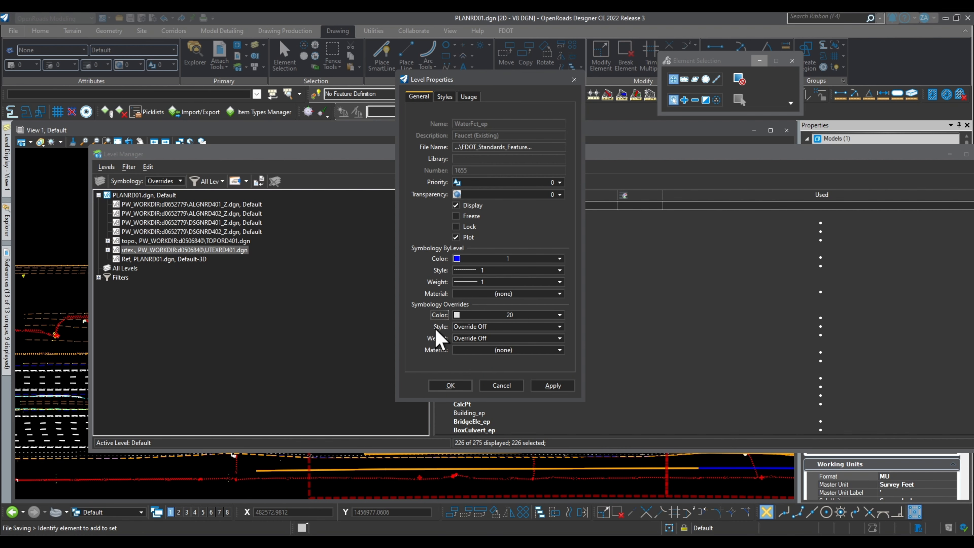
{"action": "left_click", "coordinate": [472, 326]}
{"action": "left_click", "coordinate": [494, 337]}
{"action": "left_click", "coordinate": [498, 338]}
{"action": "left_click", "coordinate": [499, 348]}
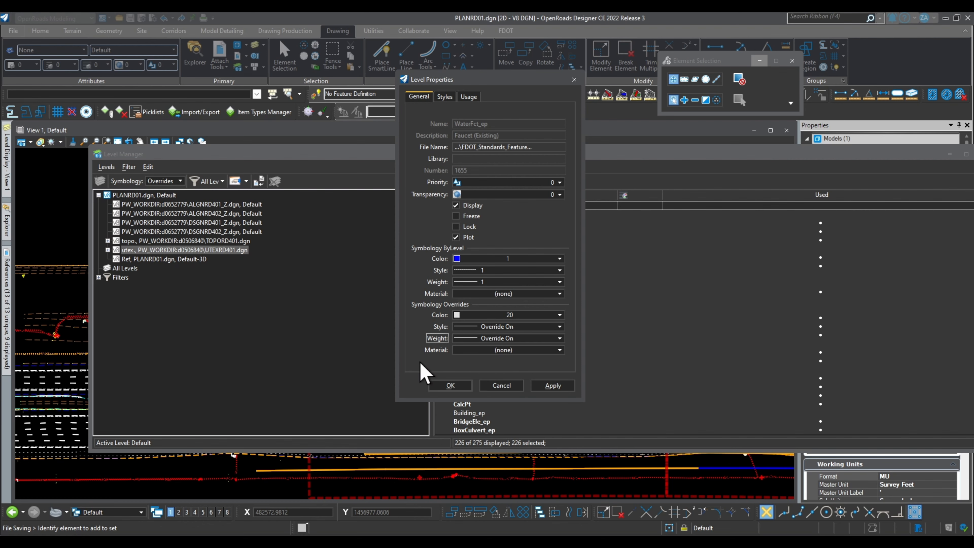
{"action": "left_click", "coordinate": [472, 327]}
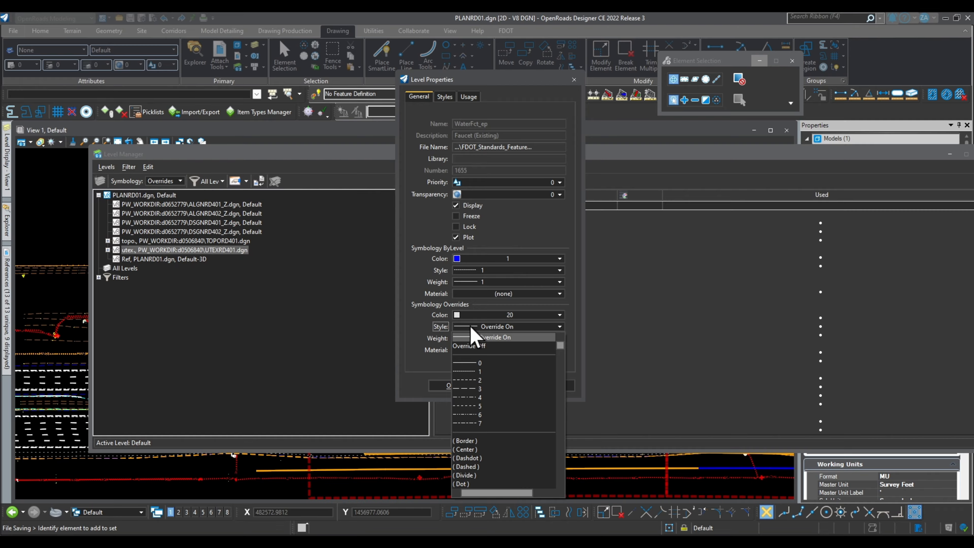
{"action": "left_click", "coordinate": [494, 348]}
{"action": "left_click", "coordinate": [492, 339]}
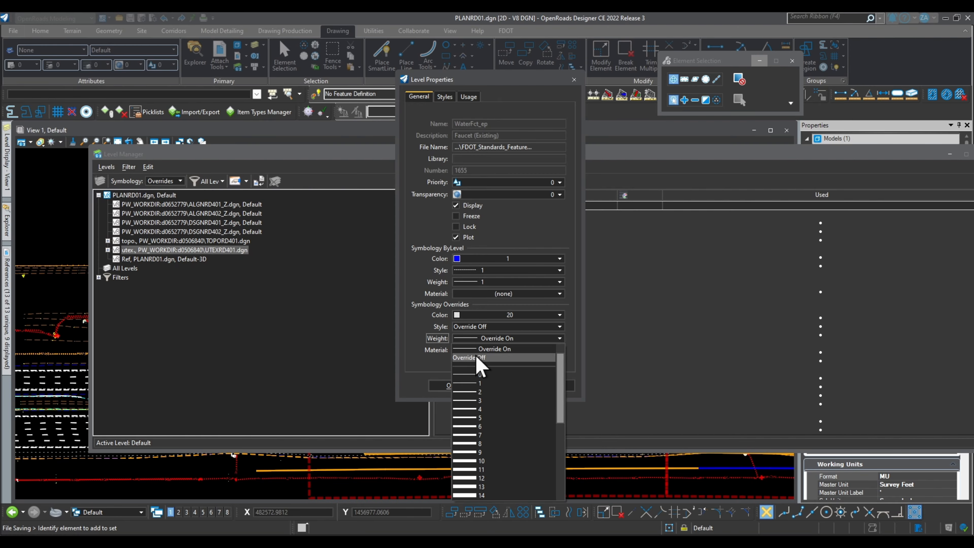
{"action": "left_click", "coordinate": [476, 359]}
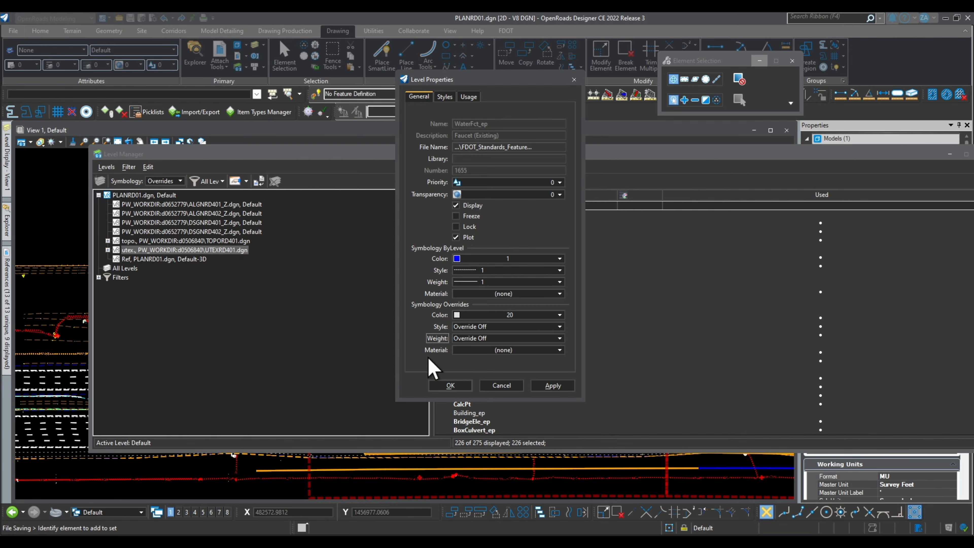
- Apply the colour override to the selected utility levels and close their Level Properties
{"action": "left_click", "coordinate": [552, 385]}
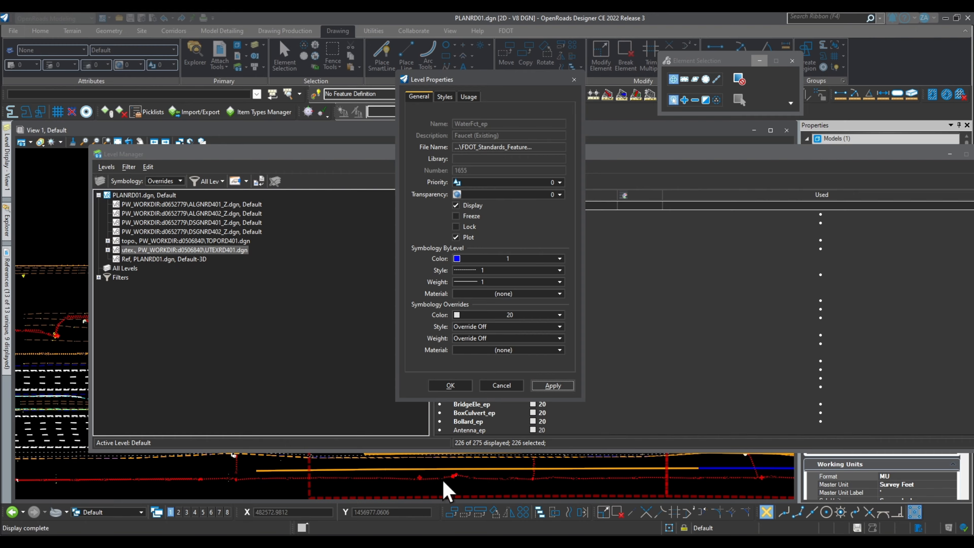
{"action": "scroll", "coordinate": [445, 484], "scroll_direction": "up", "scroll_amount": 3}
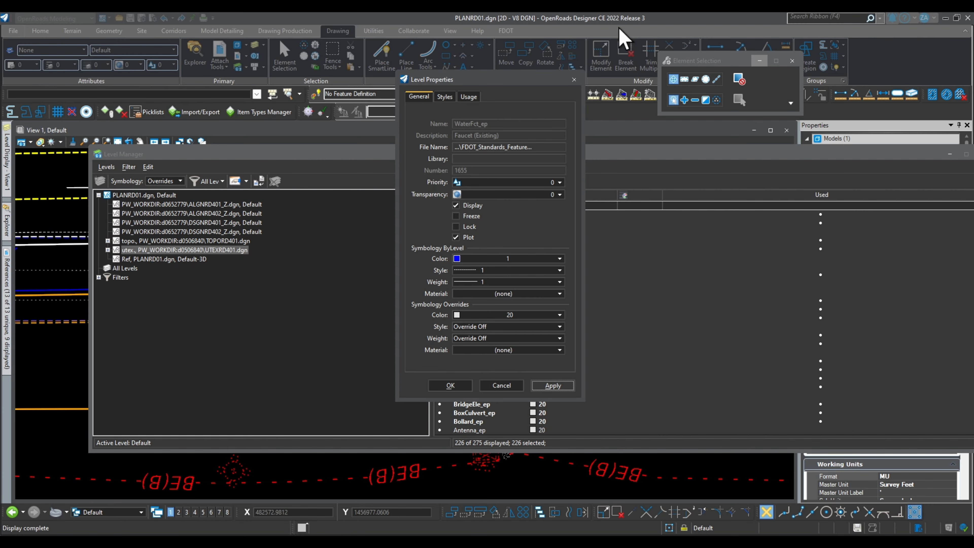
{"action": "left_click", "coordinate": [552, 384]}
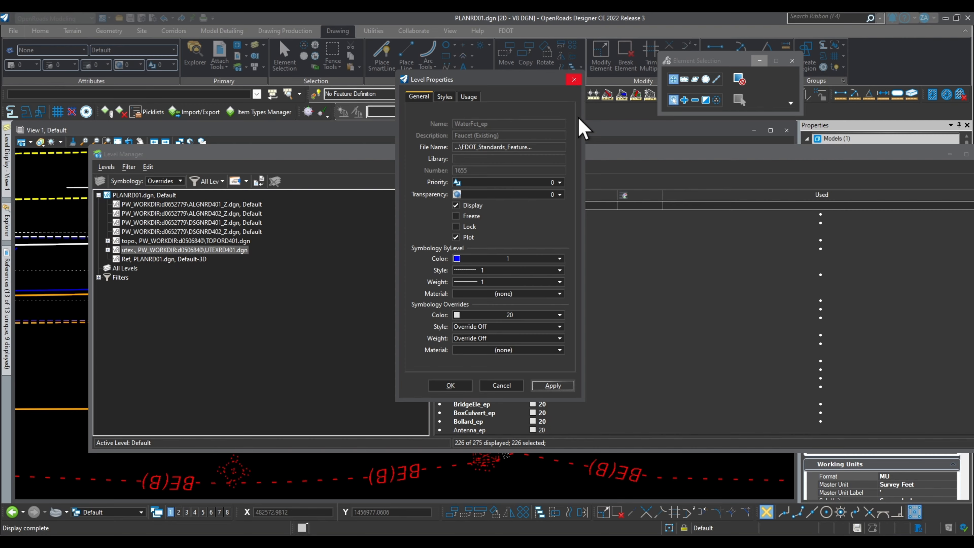
{"action": "left_click", "coordinate": [574, 80]}
- Select the listed levels of the topo reference TOPORD401.dgn, review their symbology overrides in Level Properties and reapply them
{"action": "left_click", "coordinate": [207, 250]}
{"action": "left_click", "coordinate": [209, 241]}
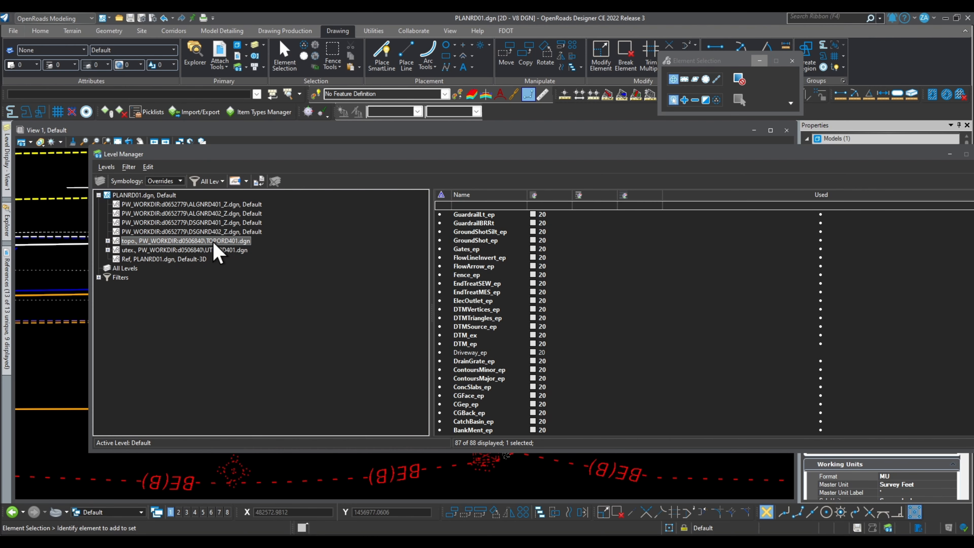
{"action": "left_click", "coordinate": [463, 215]}
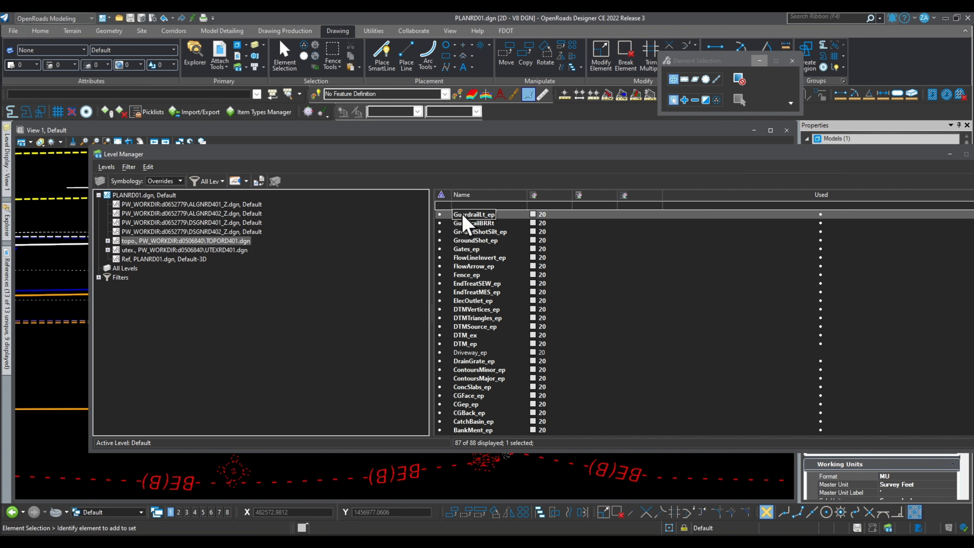
{"action": "key", "text": "shift+Down"}
{"action": "key", "text": "shift+Down"}
{"action": "key", "text": "shift+Down"}
{"action": "key", "text": "shift+Down"}
{"action": "key", "text": "shift+Down"}
{"action": "key", "text": "shift+Down"}
{"action": "key", "text": "shift+Down"}
{"action": "key", "text": "shift+Down"}
{"action": "key", "text": "shift+Down"}
{"action": "key", "text": "shift+Down"}
{"action": "key", "text": "shift+Down"}
{"action": "key", "text": "shift+Down"}
{"action": "key", "text": "shift+Down"}
{"action": "key", "text": "shift+Down"}
{"action": "key", "text": "shift+Down"}
{"action": "key", "text": "shift+Down"}
{"action": "key", "text": "shift+Down"}
{"action": "key", "text": "shift+Down"}
{"action": "key", "text": "shift+Down"}
{"action": "key", "text": "shift+Down"}
{"action": "key", "text": "shift+Down"}
{"action": "key", "text": "shift+Down"}
{"action": "key", "text": "shift+Down"}
{"action": "key", "text": "shift+Down"}
{"action": "key", "text": "shift+Down"}
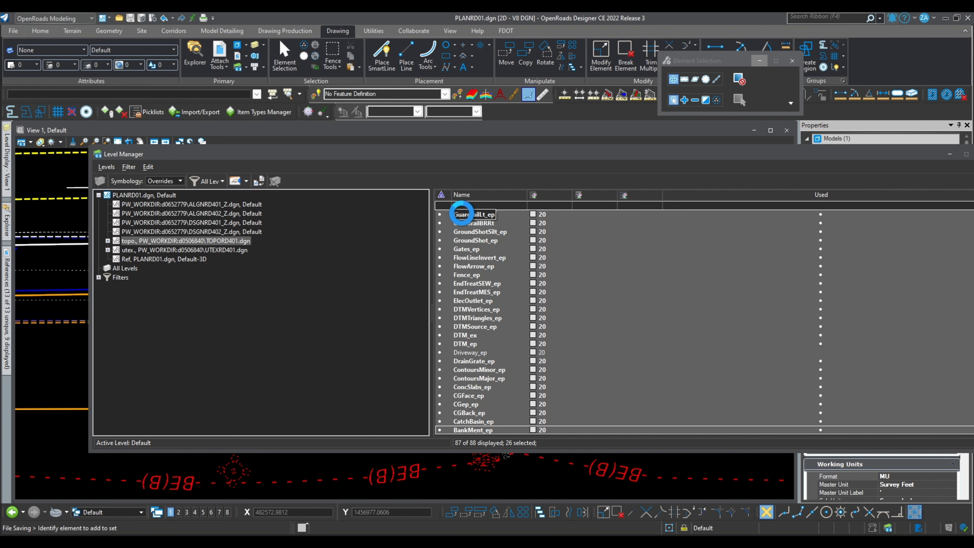
{"action": "right_click", "coordinate": [466, 283]}
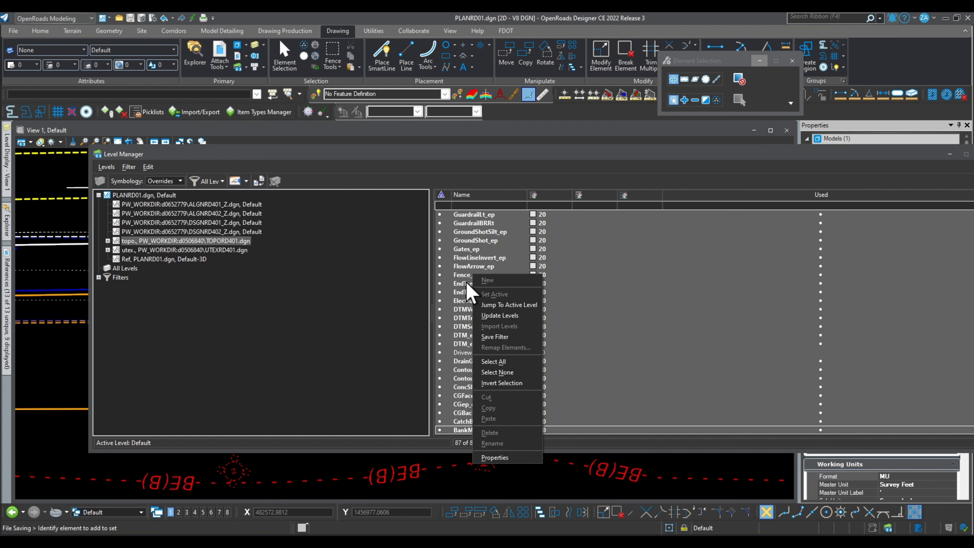
{"action": "left_click", "coordinate": [522, 457]}
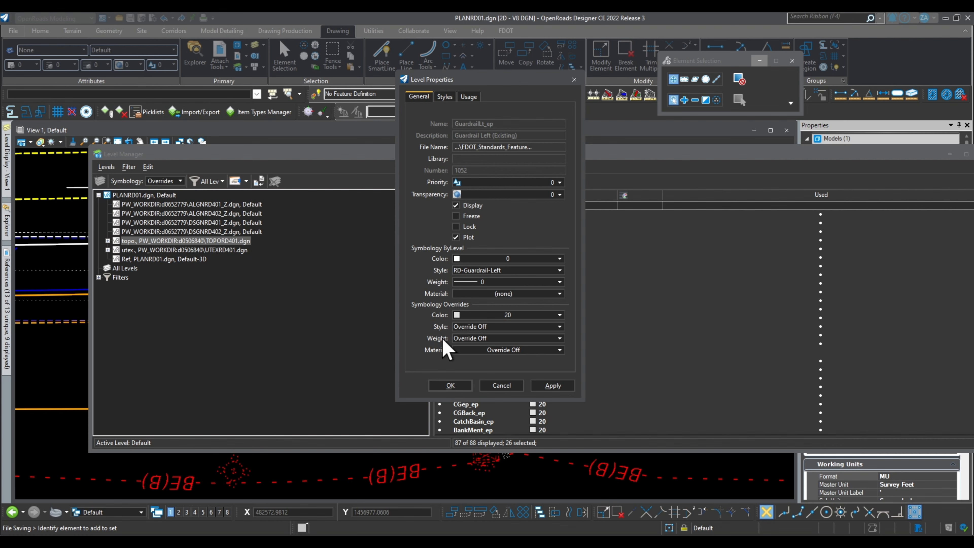
{"action": "left_click", "coordinate": [550, 388]}
{"action": "left_click", "coordinate": [460, 386]}
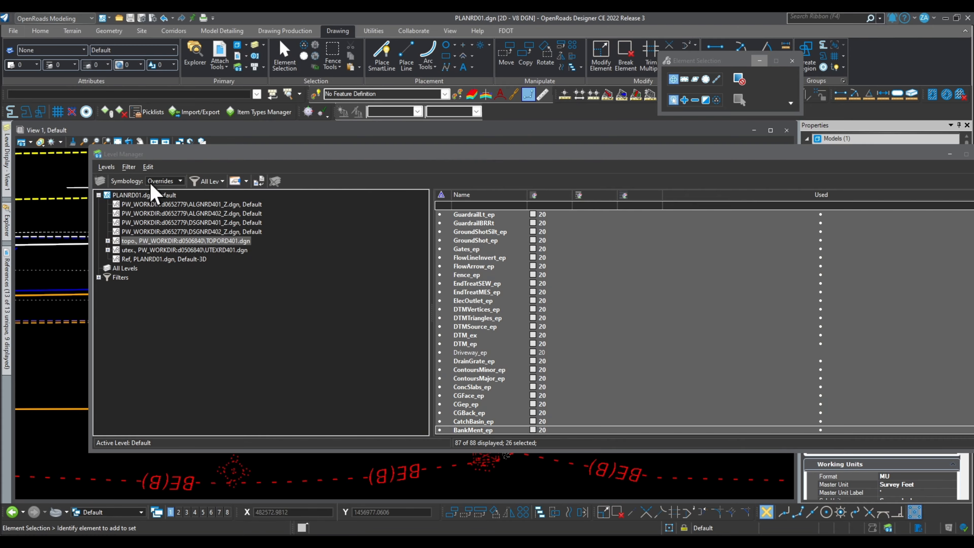
- Close the Level Manager and turn on Level Overrides in View 1's display attributes
{"action": "left_click_drag", "start_coordinate": [752, 155], "coordinate": [517, 202]}
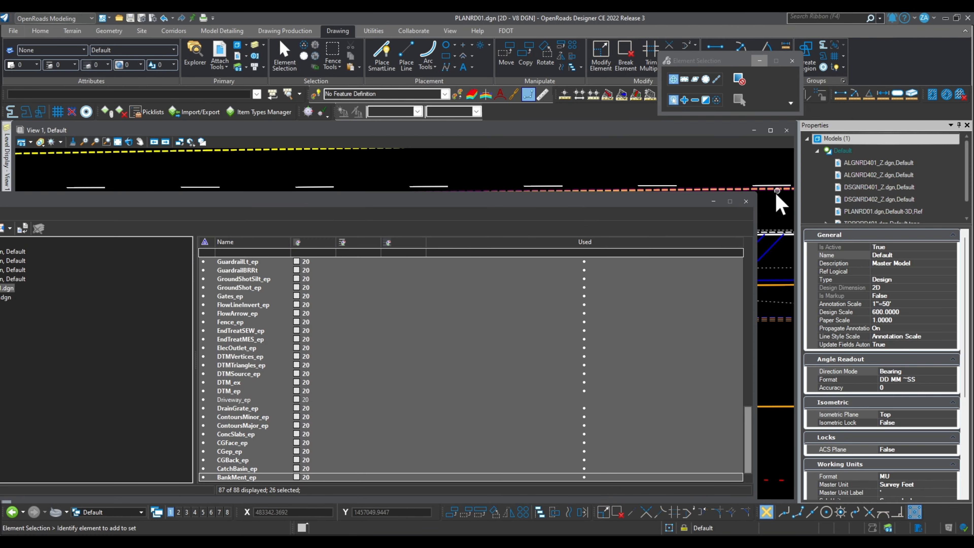
{"action": "left_click", "coordinate": [745, 203]}
{"action": "scroll", "coordinate": [623, 380], "scroll_direction": "down", "scroll_amount": 5}
{"action": "scroll", "coordinate": [374, 381], "scroll_direction": "down", "scroll_amount": 4}
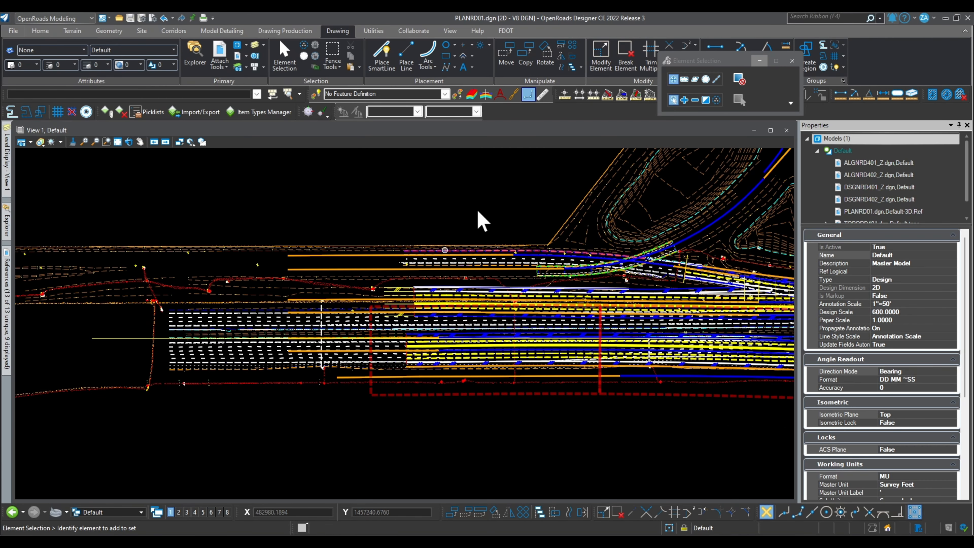
{"action": "scroll", "coordinate": [456, 245], "scroll_direction": "up", "scroll_amount": 1}
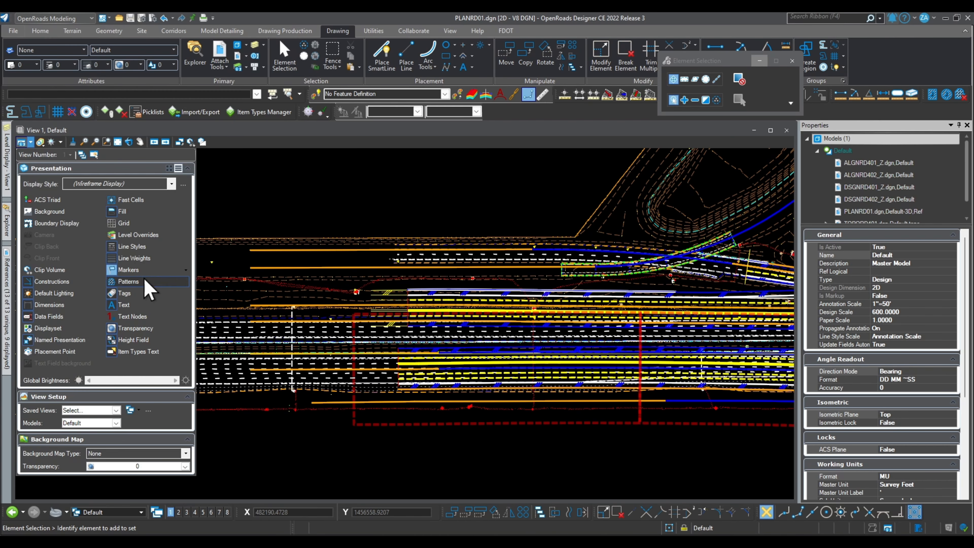
{"action": "left_click", "coordinate": [138, 237]}
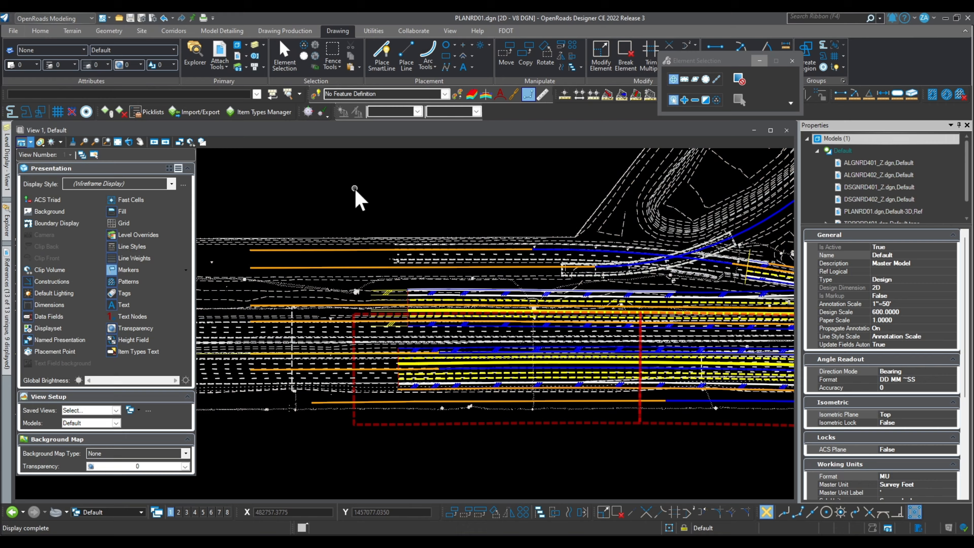
- Open the I4_EB GUL - Plan 2 drawing model and turn on Level Overrides in its view's display attributes
{"action": "left_click", "coordinate": [126, 512]}
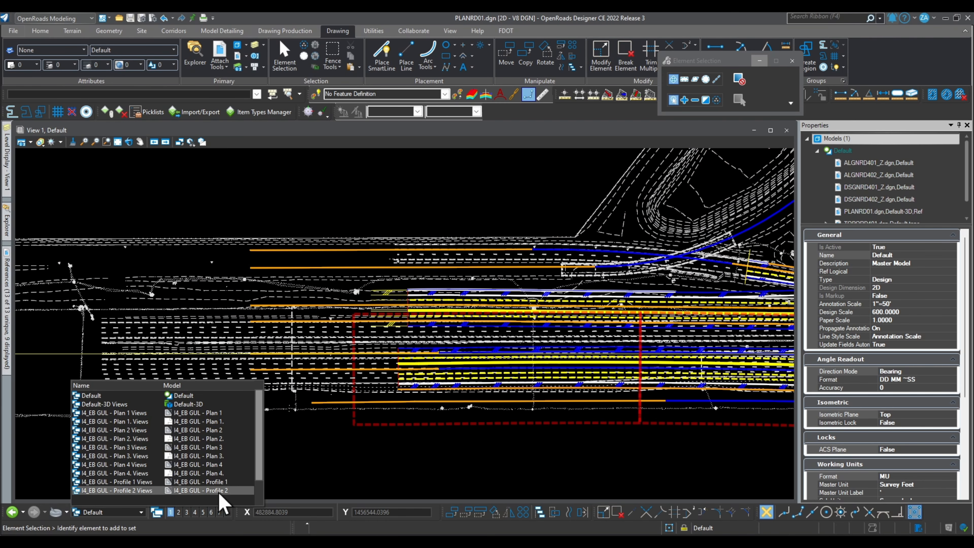
{"action": "left_click", "coordinate": [220, 432]}
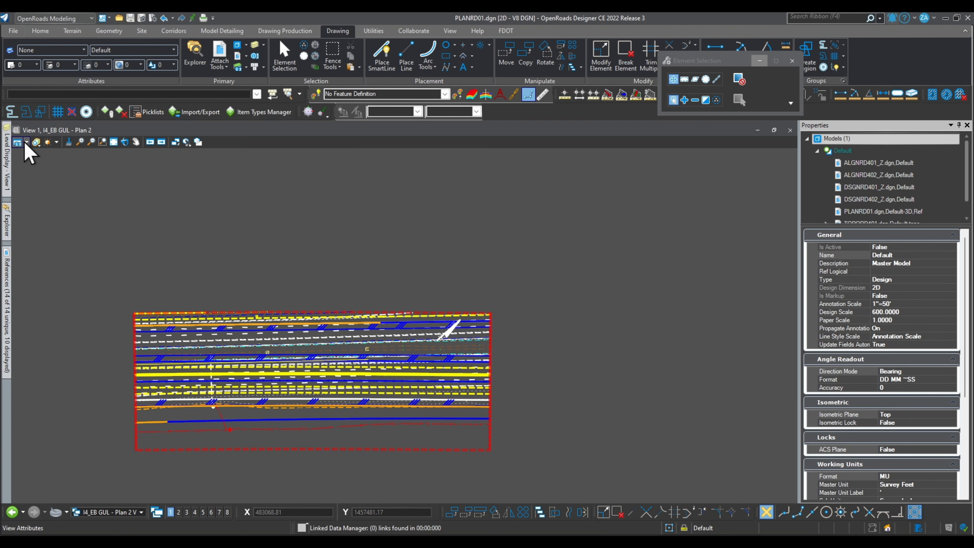
{"action": "left_click", "coordinate": [24, 145]}
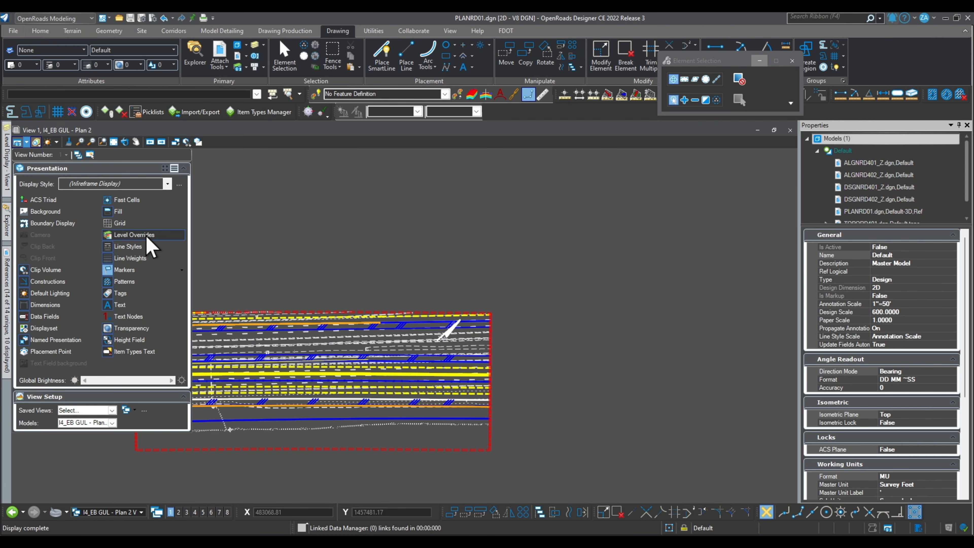
- Open the I4_EB GUL - Plan 2. sheet model and turn on Level Overrides for the sheet view
{"action": "left_click", "coordinate": [112, 512]}
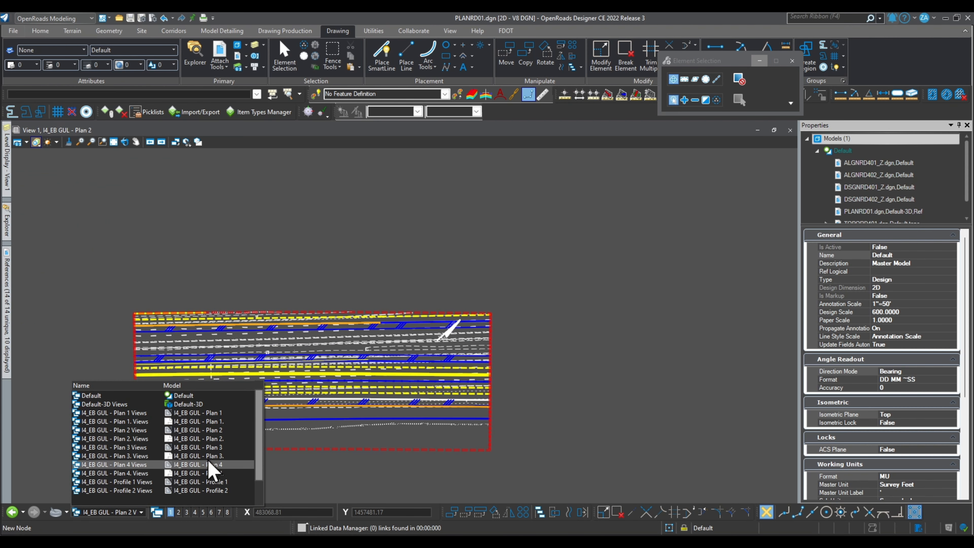
{"action": "left_click", "coordinate": [229, 439]}
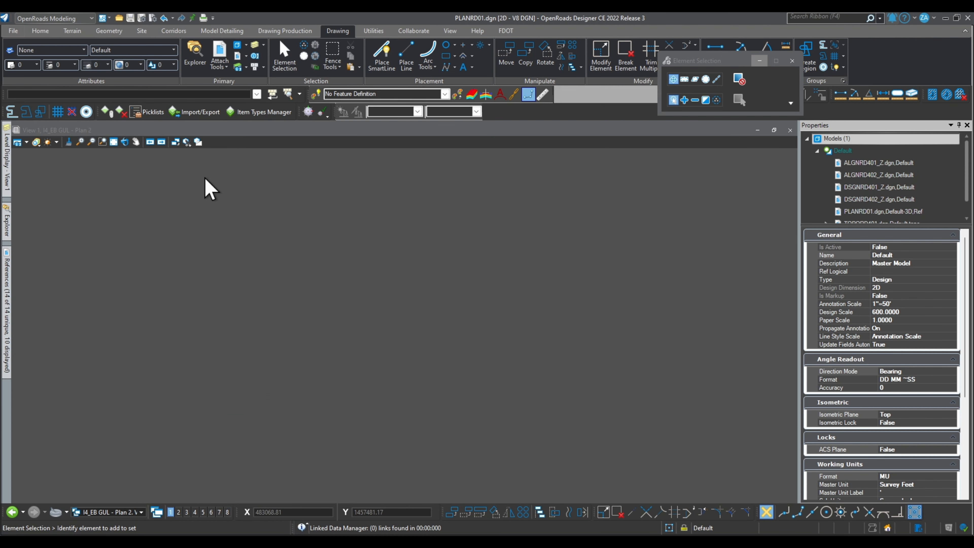
{"action": "left_click", "coordinate": [26, 144]}
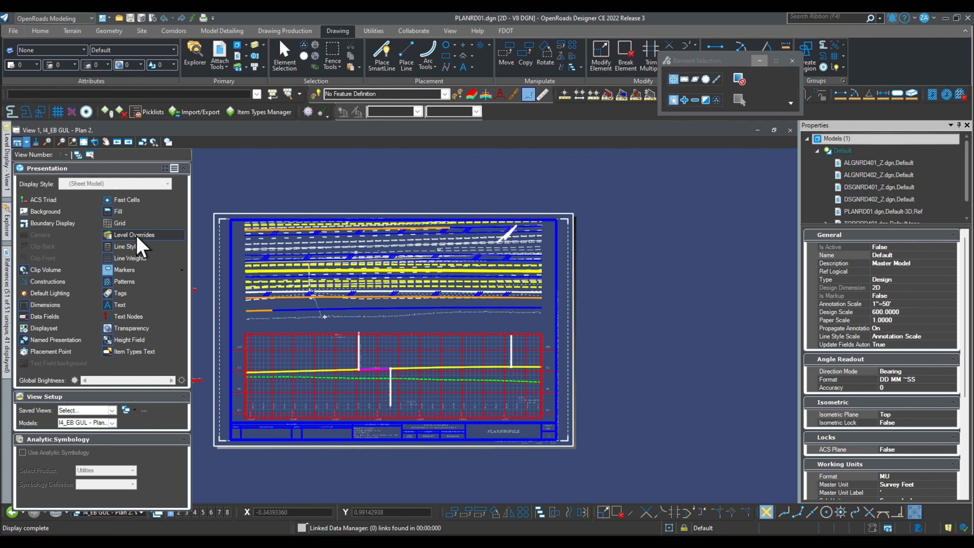
- Set up printing of the Plan 2. sheet with the FDOT PDF GrayExisting print style and refresh the print preview
{"action": "left_click", "coordinate": [203, 18]}
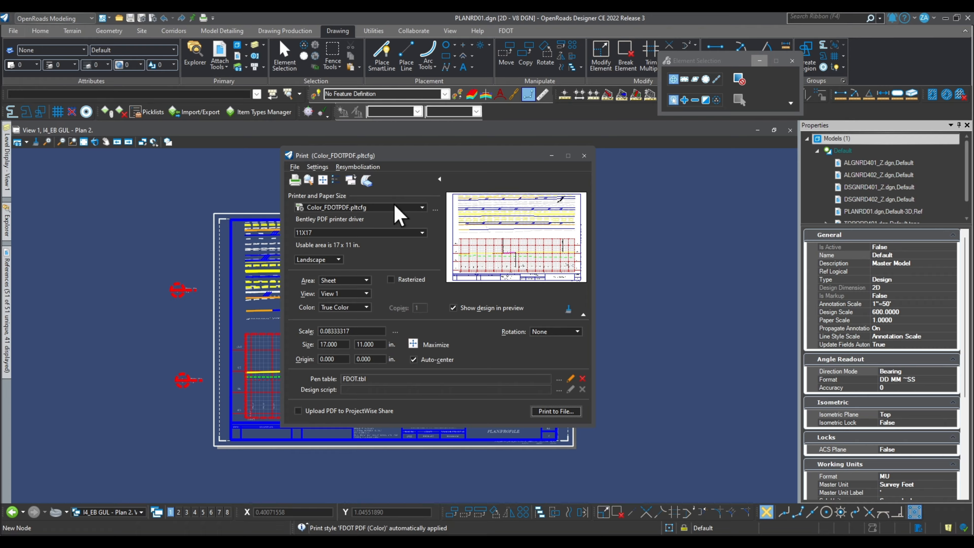
{"action": "left_click", "coordinate": [367, 181]}
{"action": "left_click", "coordinate": [609, 208]}
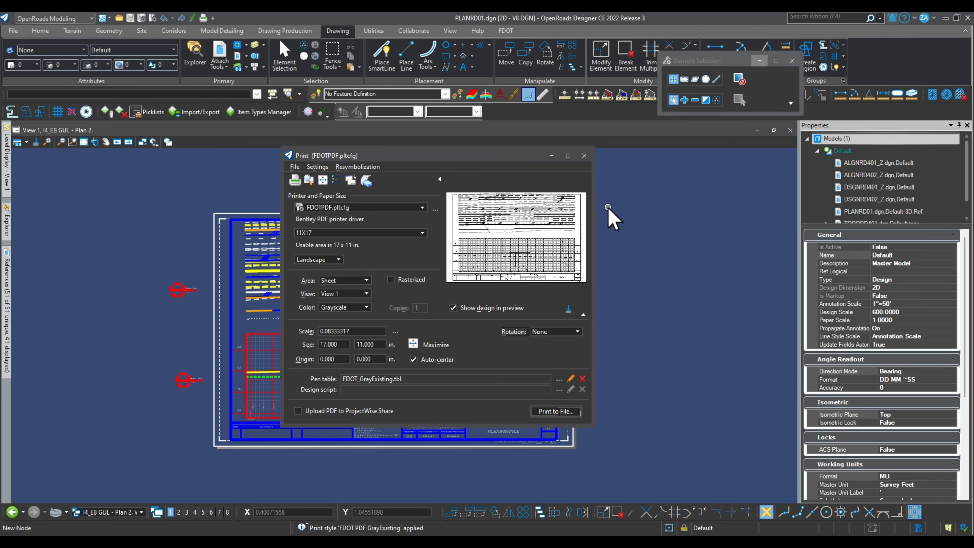
{"action": "left_click", "coordinate": [570, 309]}
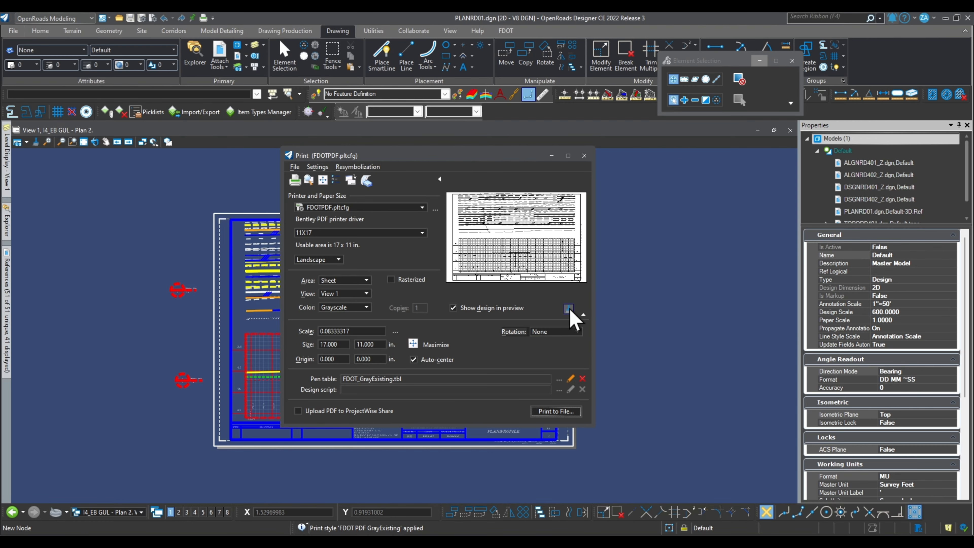
- Print the sheet to a PDF file on the Desktop named PLAdddddNRD01.pdf
{"action": "left_click", "coordinate": [559, 411]}
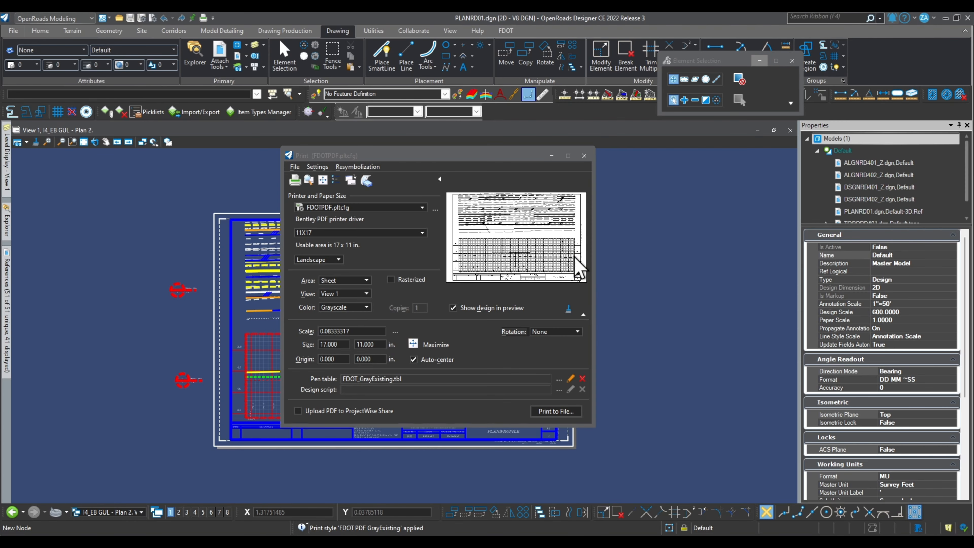
{"action": "left_click", "coordinate": [574, 268]}
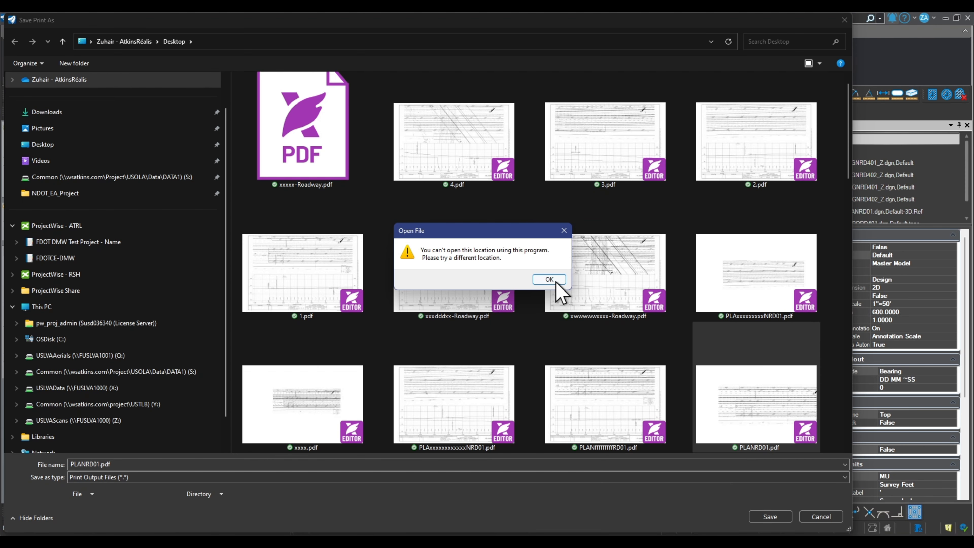
{"action": "left_click", "coordinate": [552, 280]}
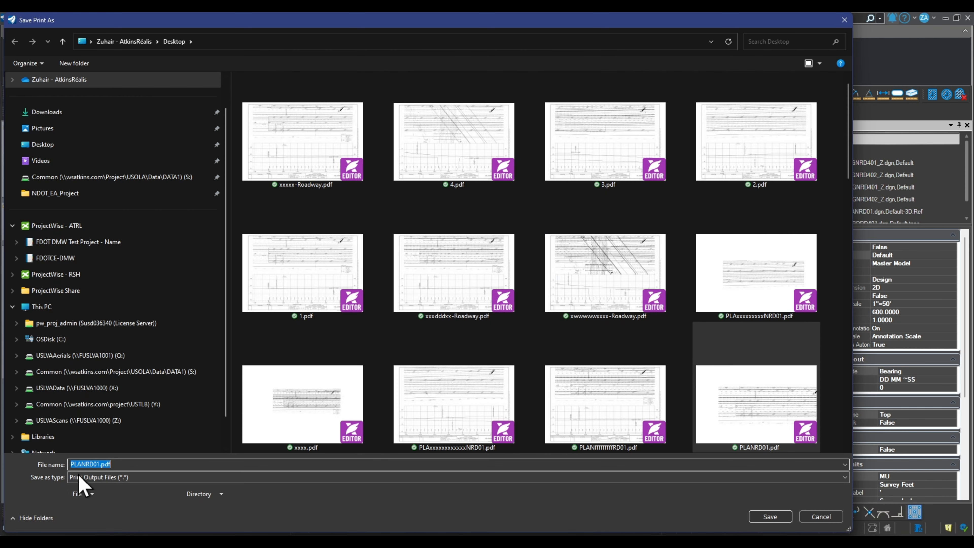
{"action": "type", "text": "ddddd"}
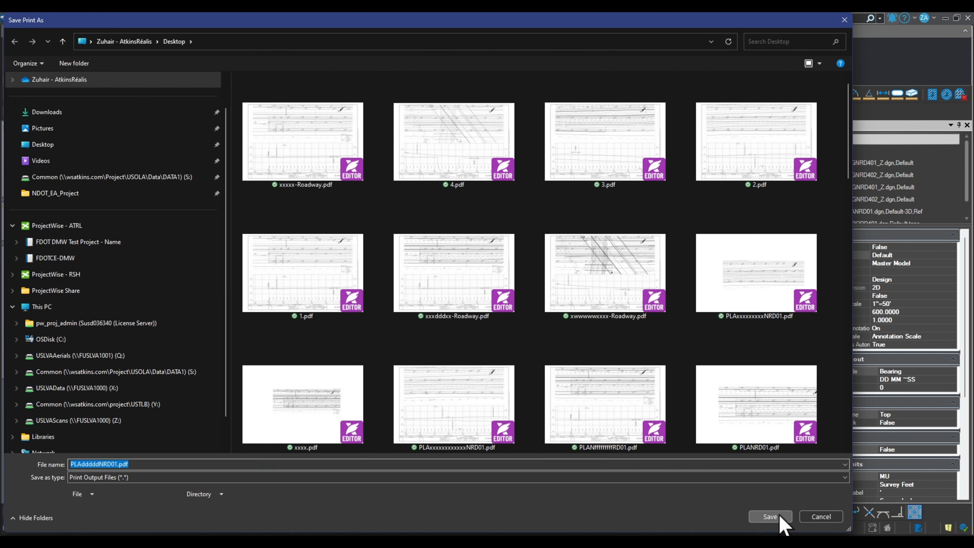
{"action": "left_click", "coordinate": [768, 516]}
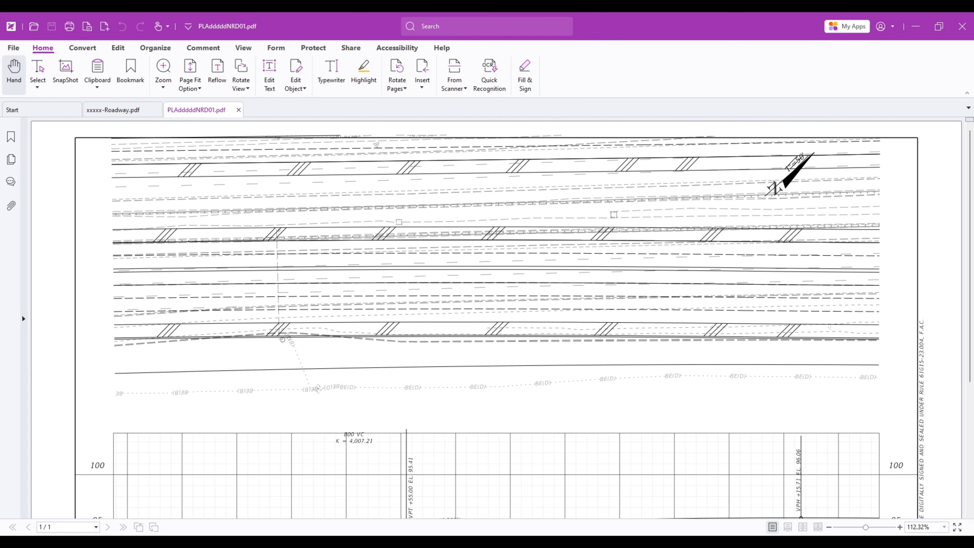
- Examine the existing and proposed linework shades in the printed PLAdddddNRD01.pdf, return to OpenRoads Designer and close the Print dialog
{"action": "scroll", "coordinate": [408, 263], "scroll_direction": "down", "scroll_amount": 5}
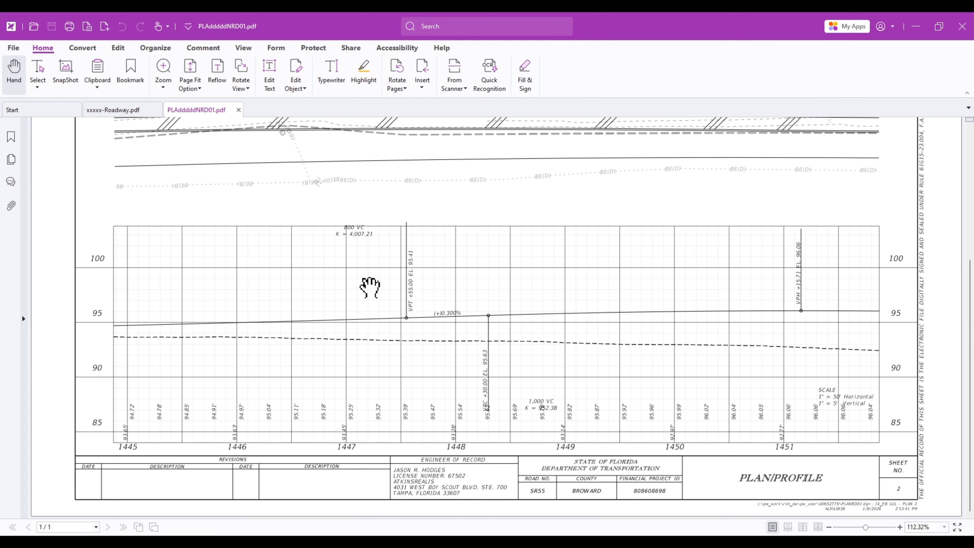
{"action": "scroll", "coordinate": [370, 283], "scroll_direction": "up", "scroll_amount": 5}
{"action": "scroll", "coordinate": [192, 202], "scroll_direction": "up", "scroll_amount": 8, "text": "ctrl"}
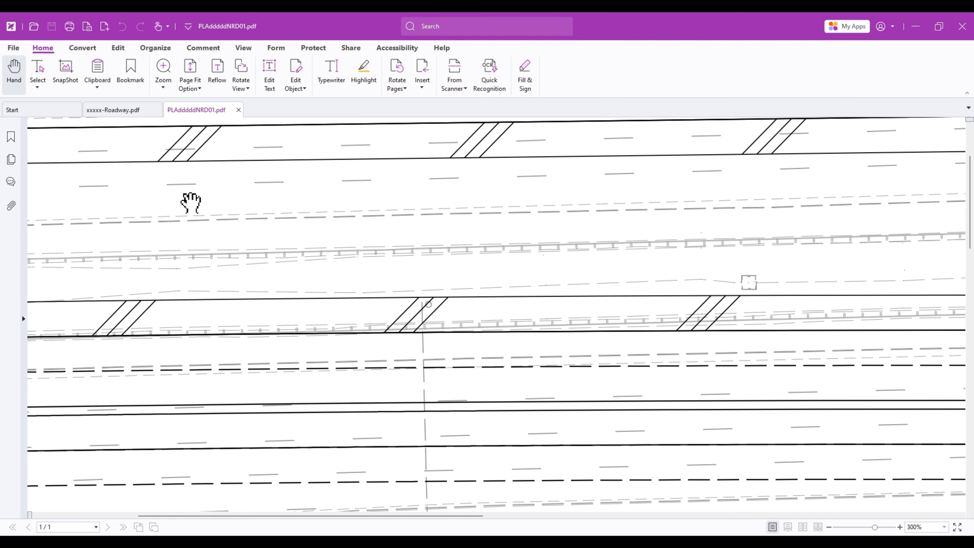
{"action": "scroll", "coordinate": [388, 270], "scroll_direction": "down", "scroll_amount": 1}
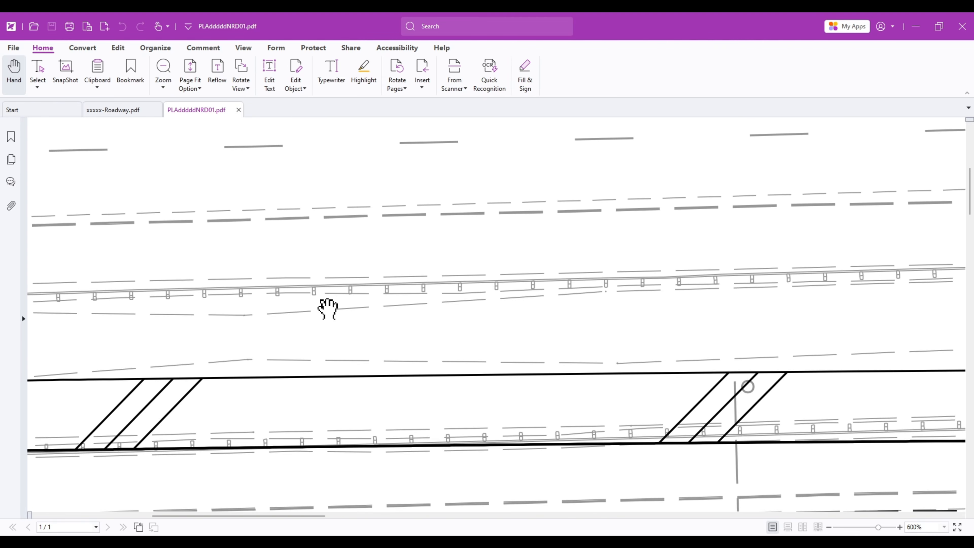
{"action": "scroll", "coordinate": [413, 298], "scroll_direction": "up", "scroll_amount": 2, "text": "ctrl"}
{"action": "scroll", "coordinate": [397, 250], "scroll_direction": "down", "scroll_amount": 10, "text": "ctrl"}
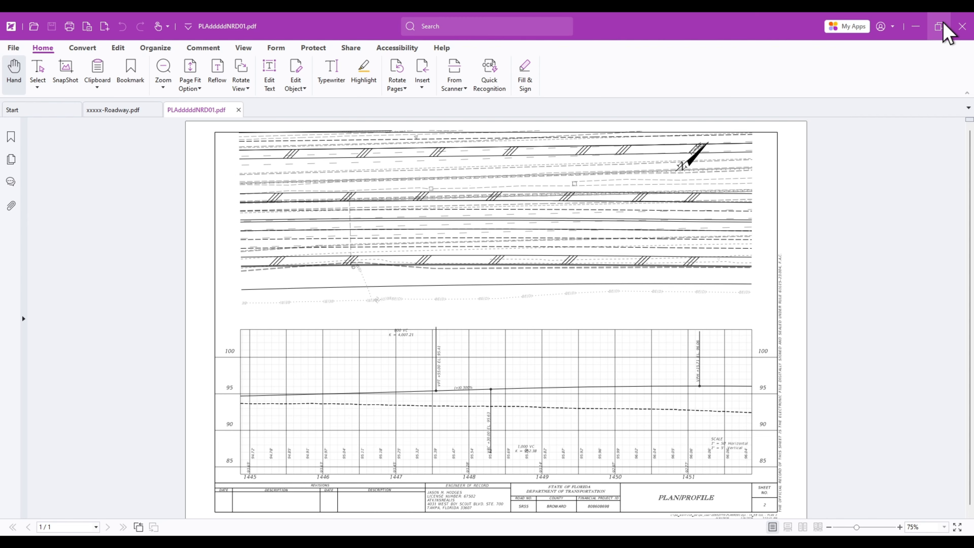
{"action": "left_click", "coordinate": [920, 33]}
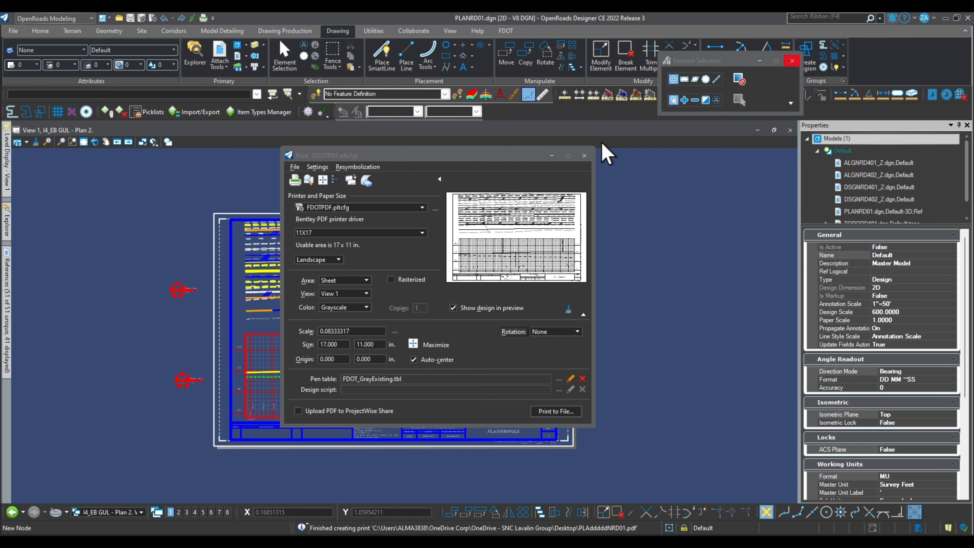
{"action": "left_click", "coordinate": [584, 156]}
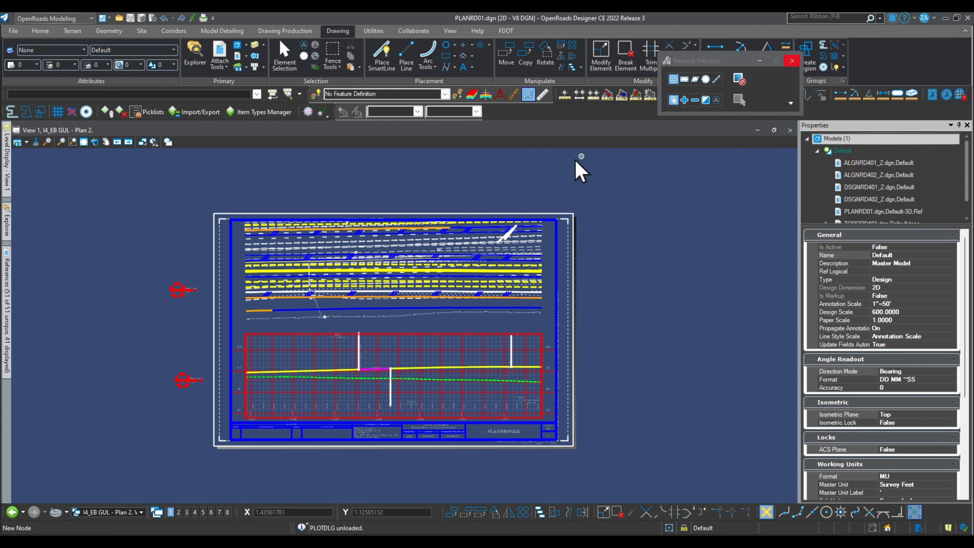